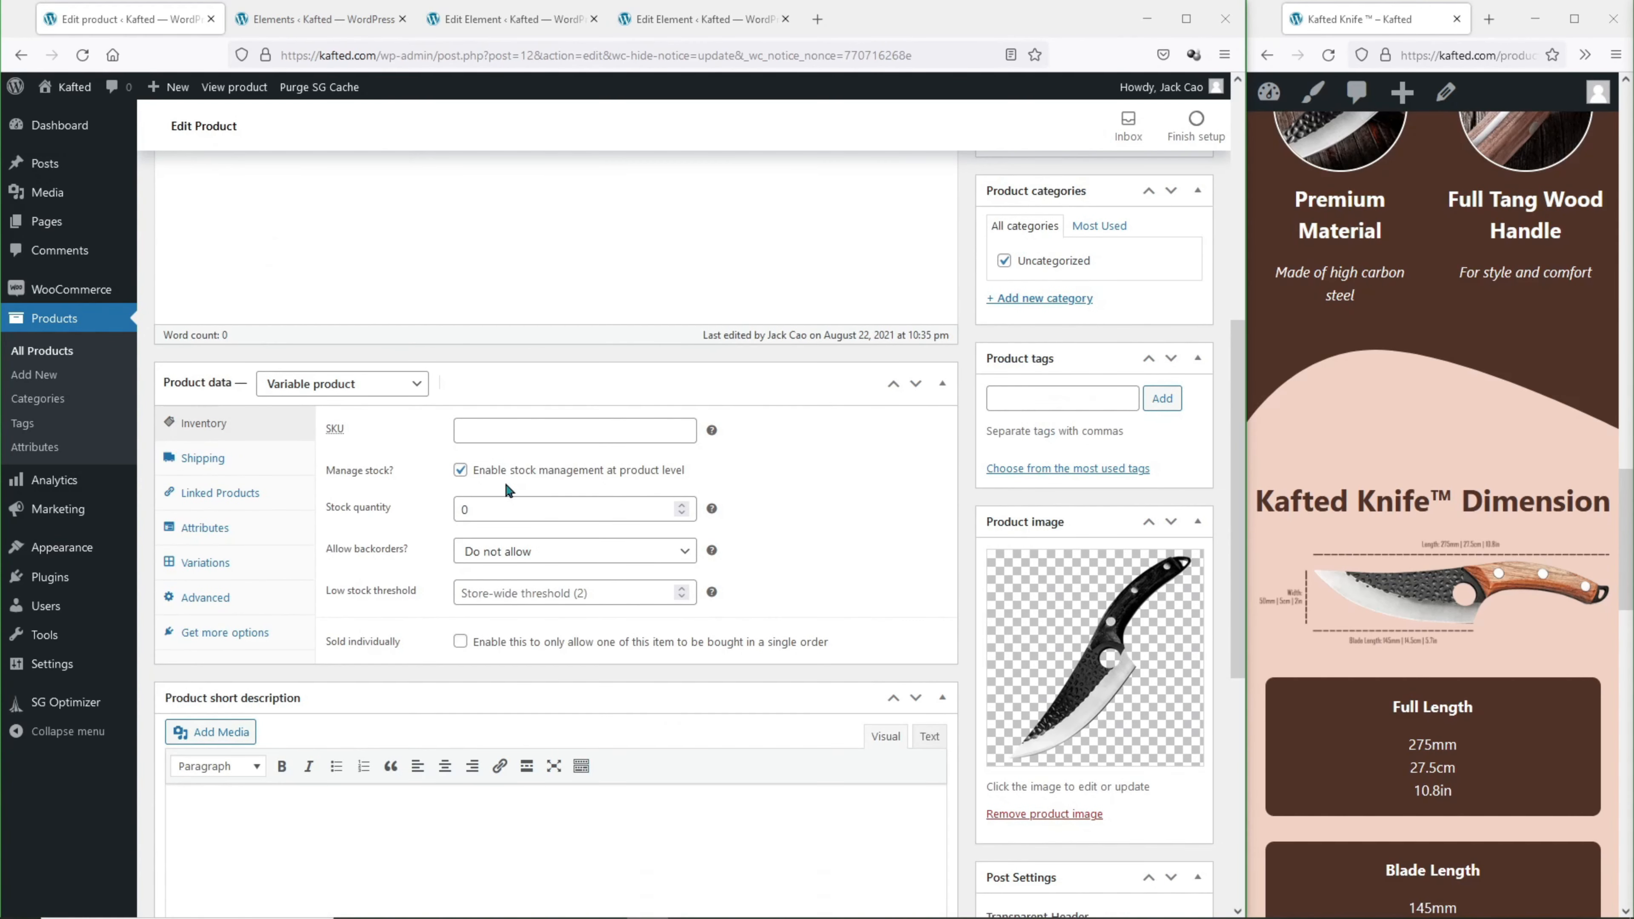
# Examine the product's image and gallery in the product editor and compare them with the gallery on the live product page.
pyautogui.scroll(-1, 505, 484)
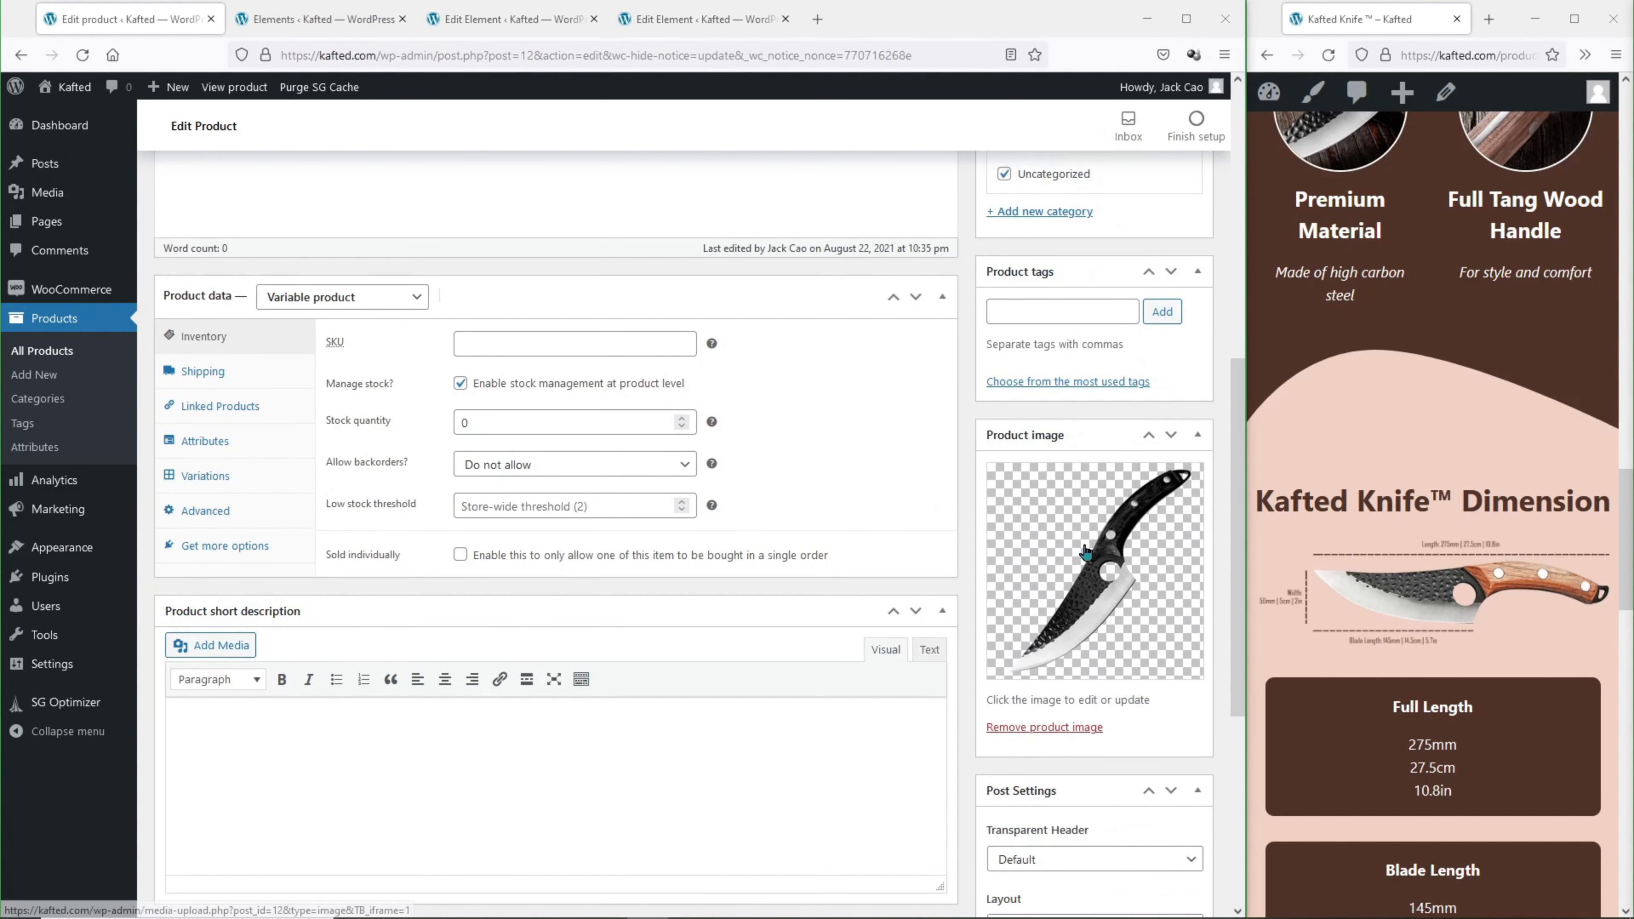
pyautogui.scroll(-5, 1080, 530)
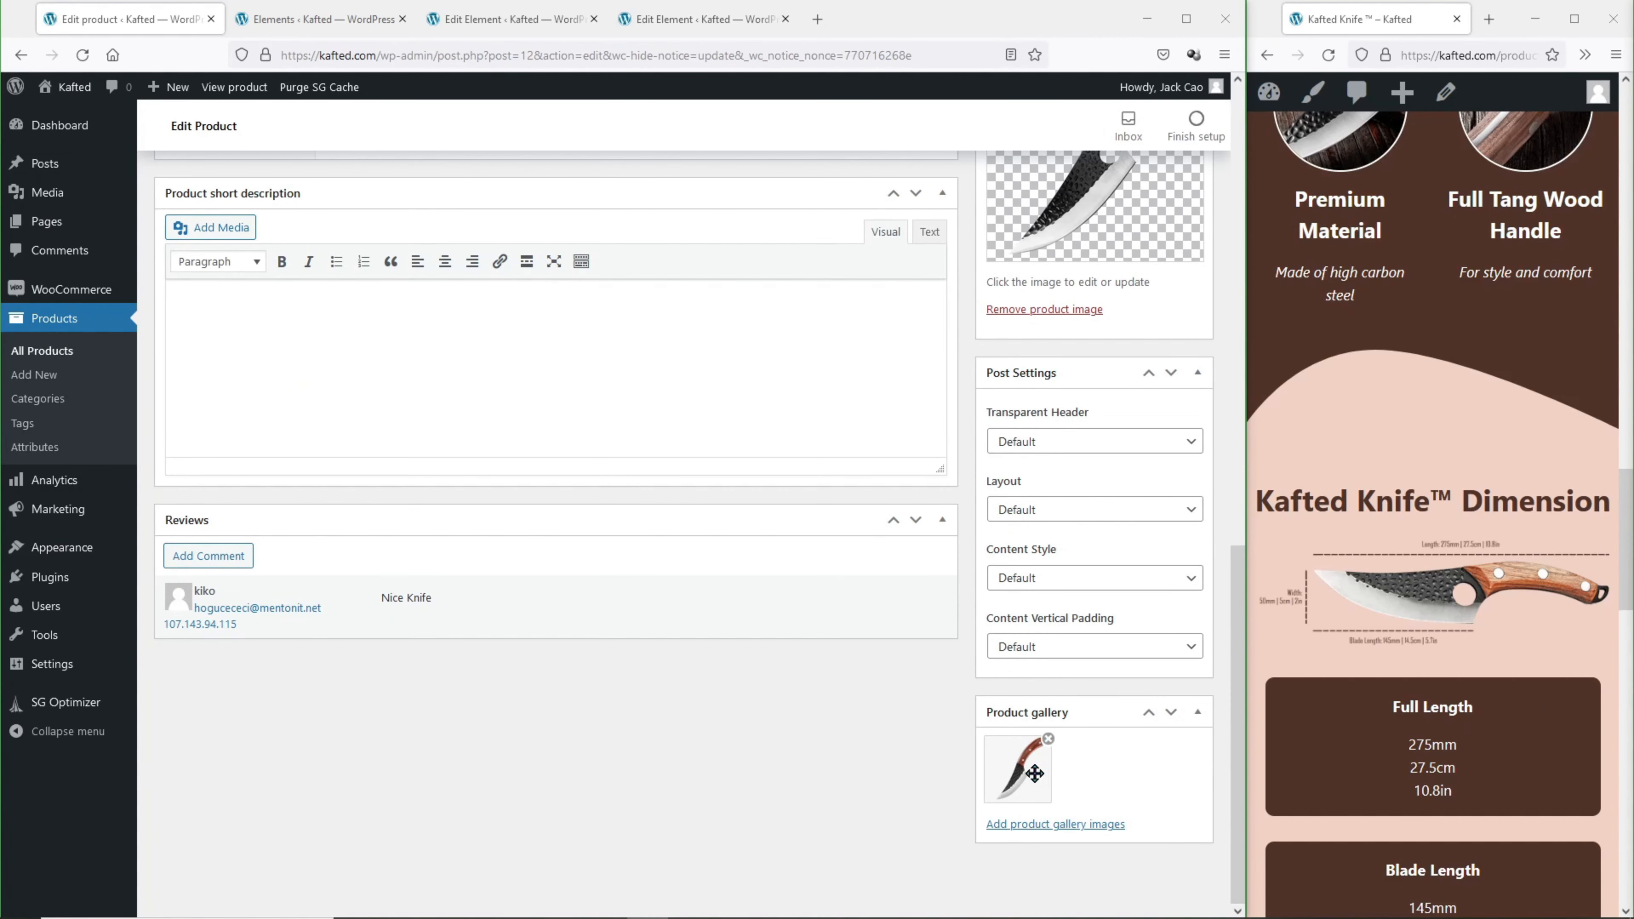
pyautogui.scroll(10, 1483, 737)
pyautogui.scroll(5, 1489, 731)
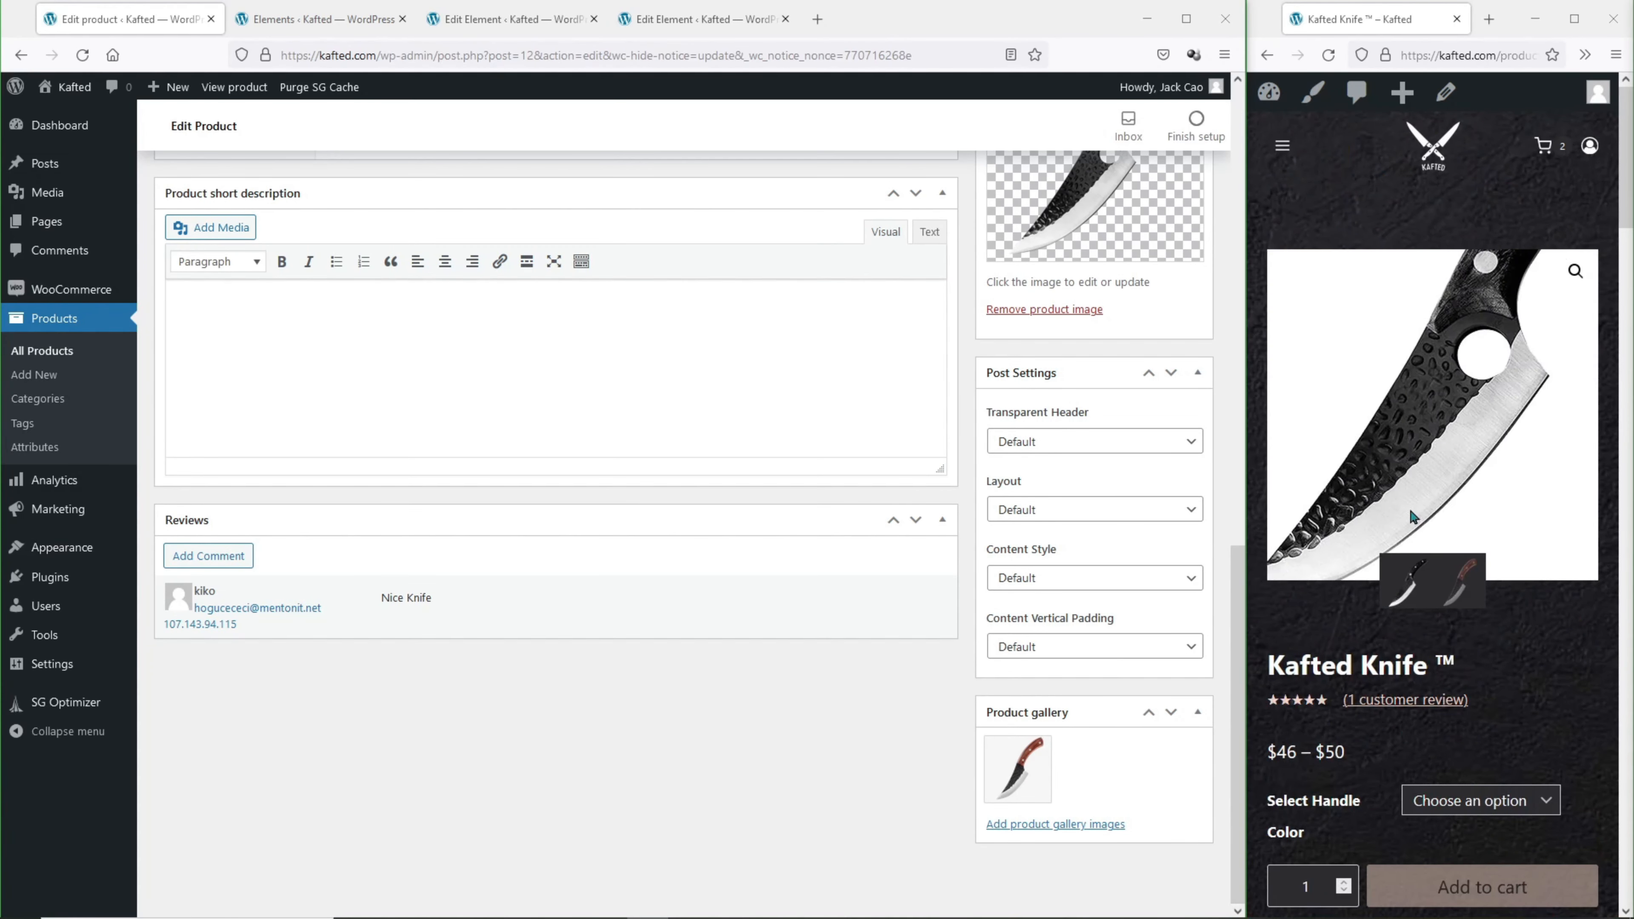
pyautogui.scroll(3, 695, 596)
pyautogui.scroll(4, 697, 597)
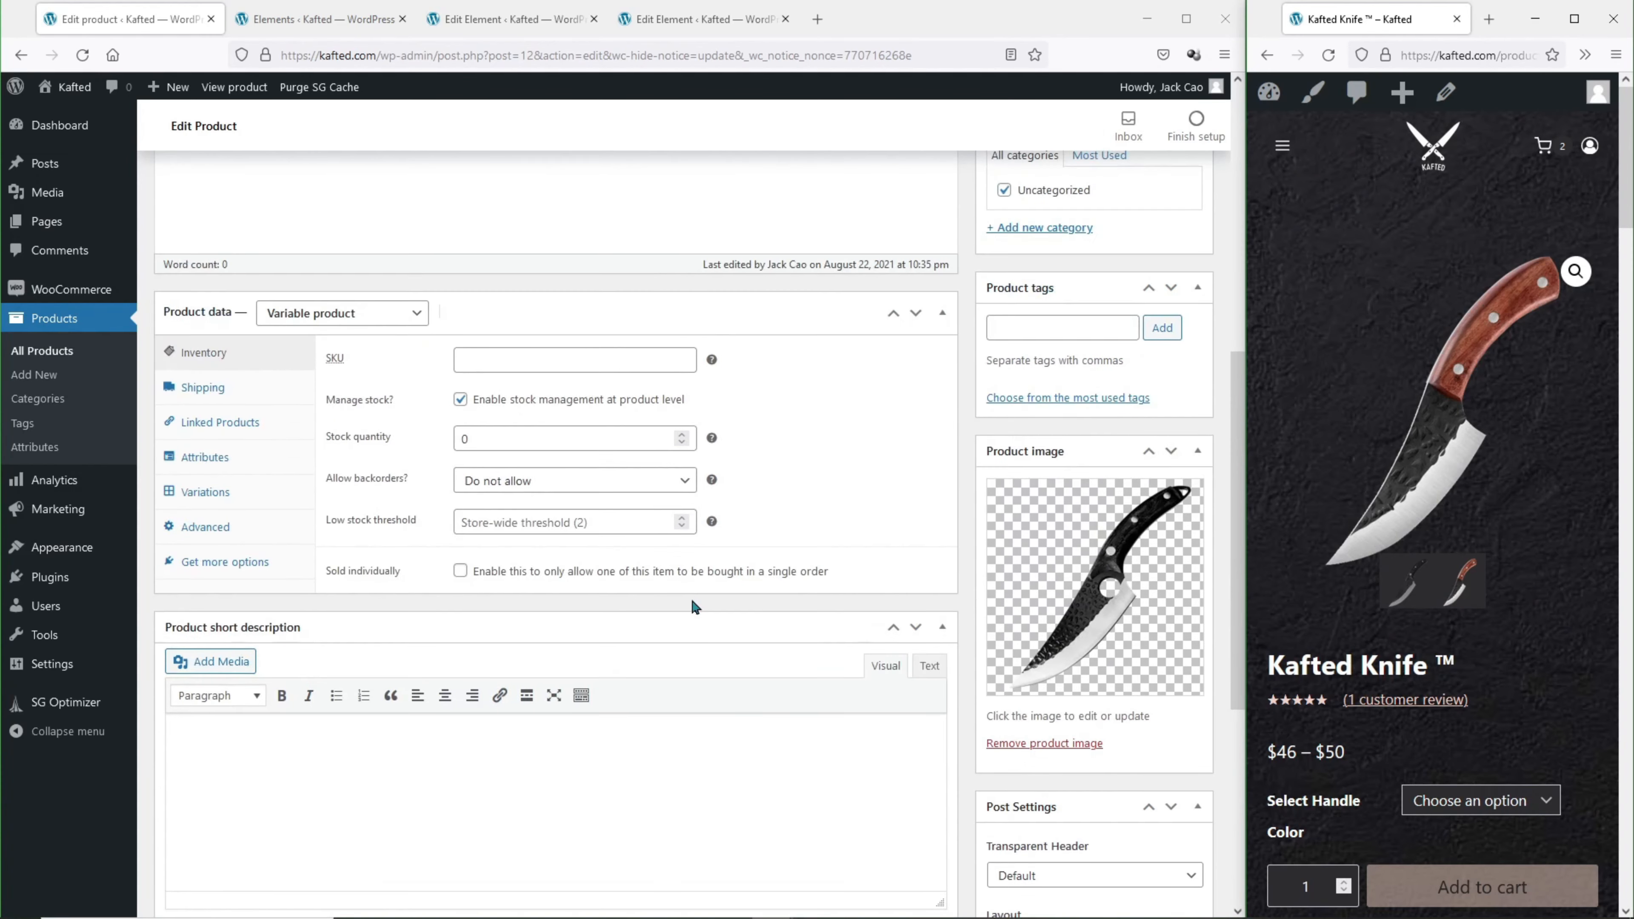
# Review the product's shipping, linked products and Select Handle Color attribute settings, and show the black knife image on the live page.
pyautogui.click(237, 564)
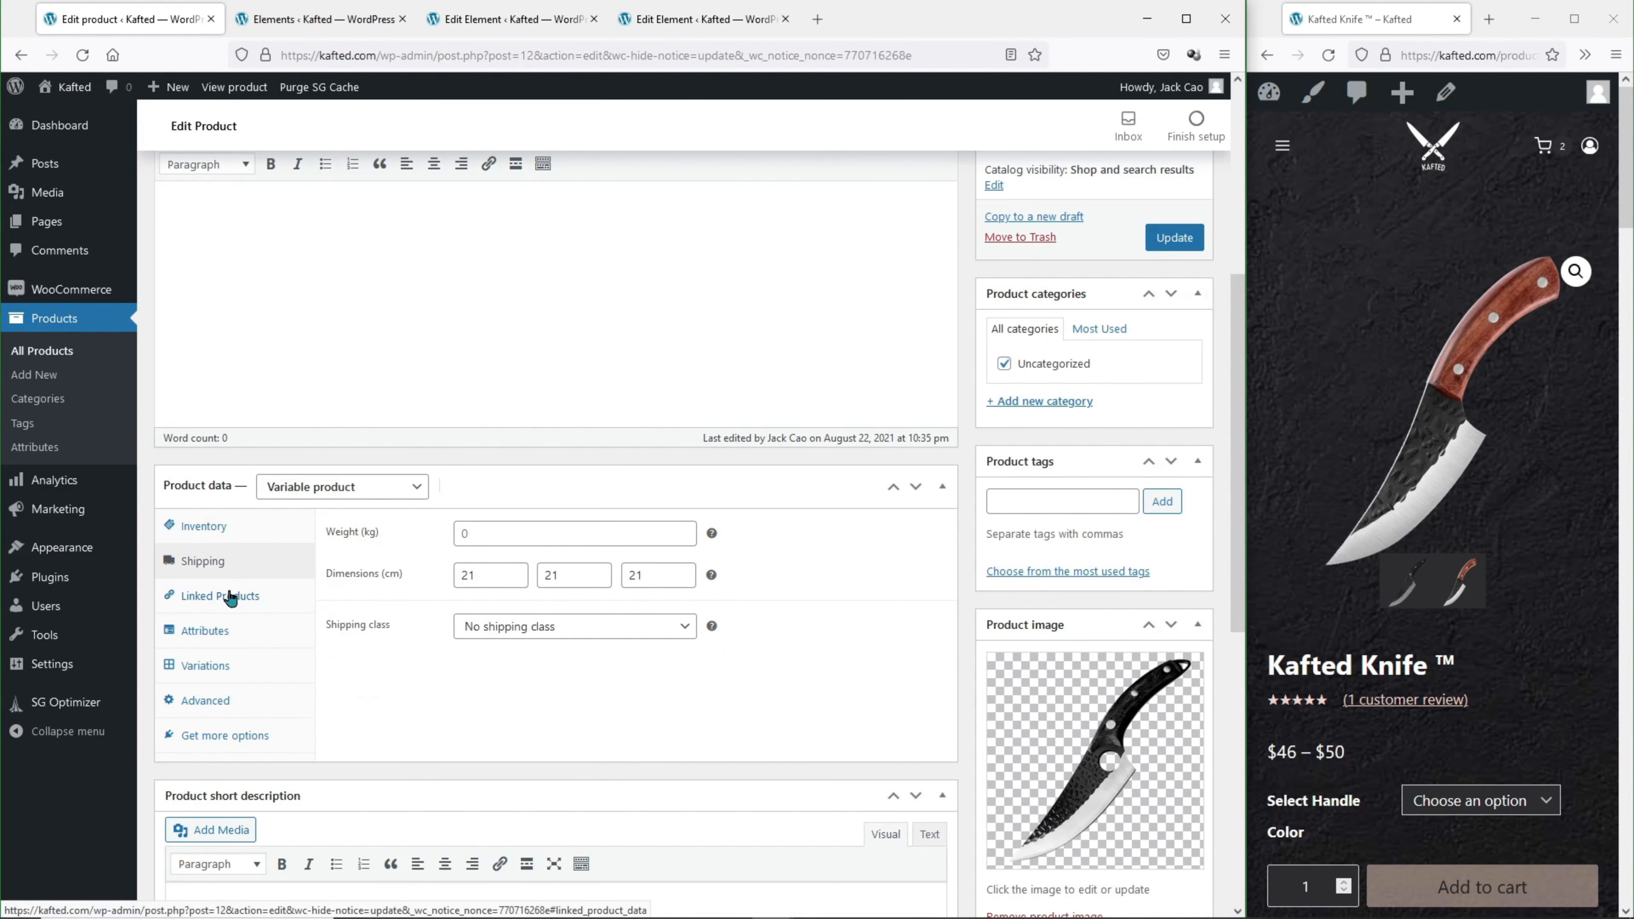
pyautogui.click(229, 597)
pyautogui.click(233, 634)
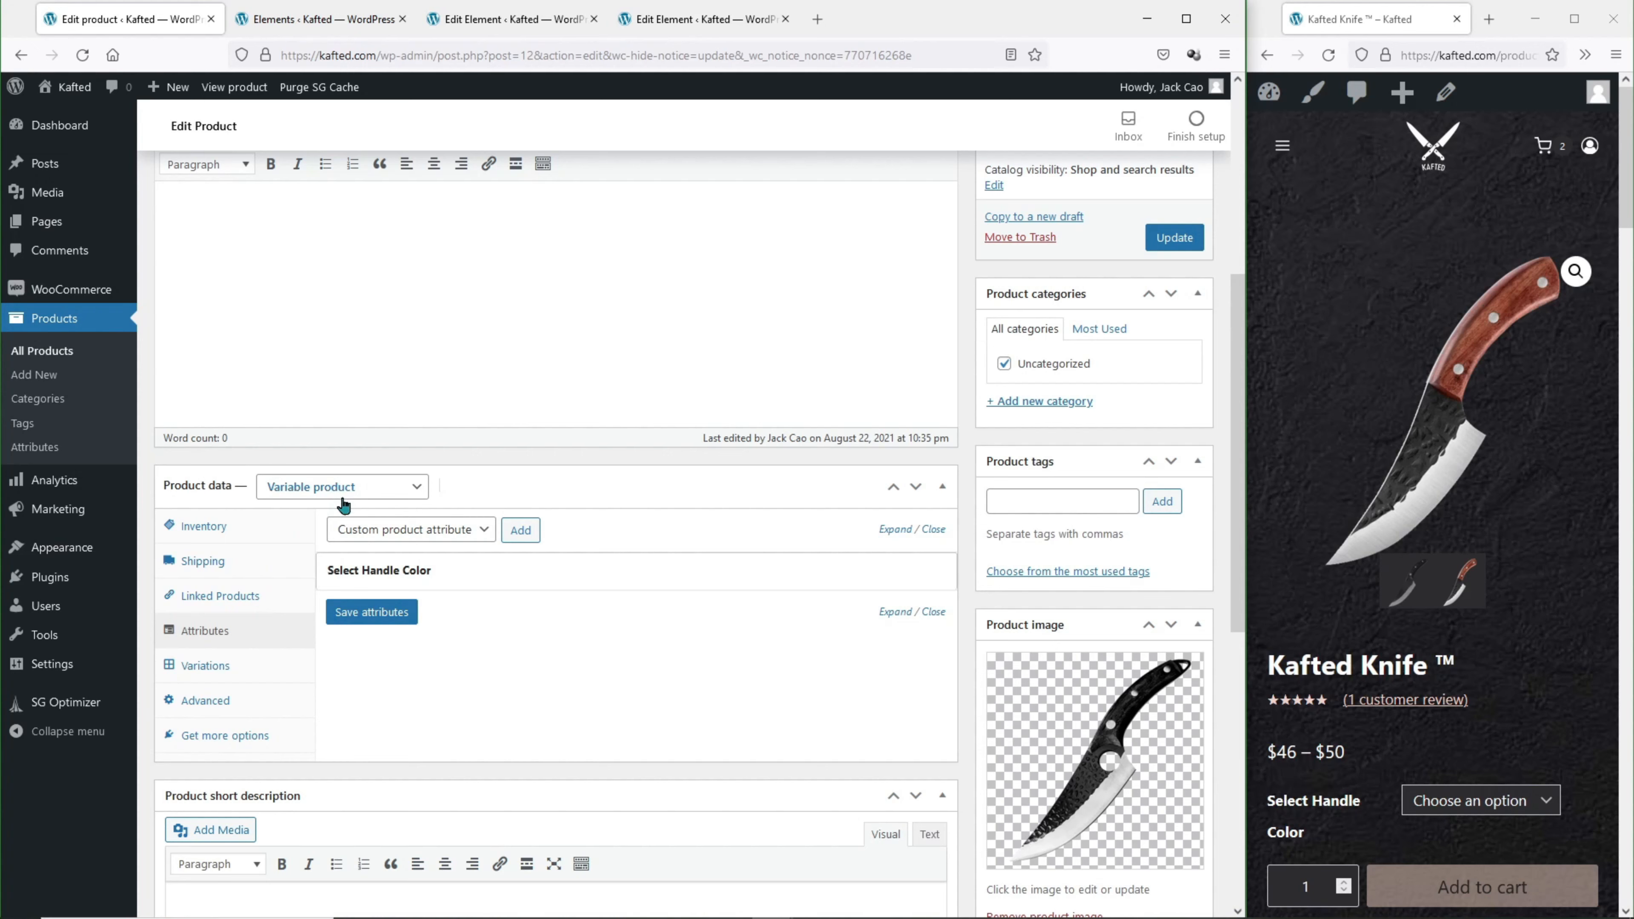
pyautogui.click(380, 571)
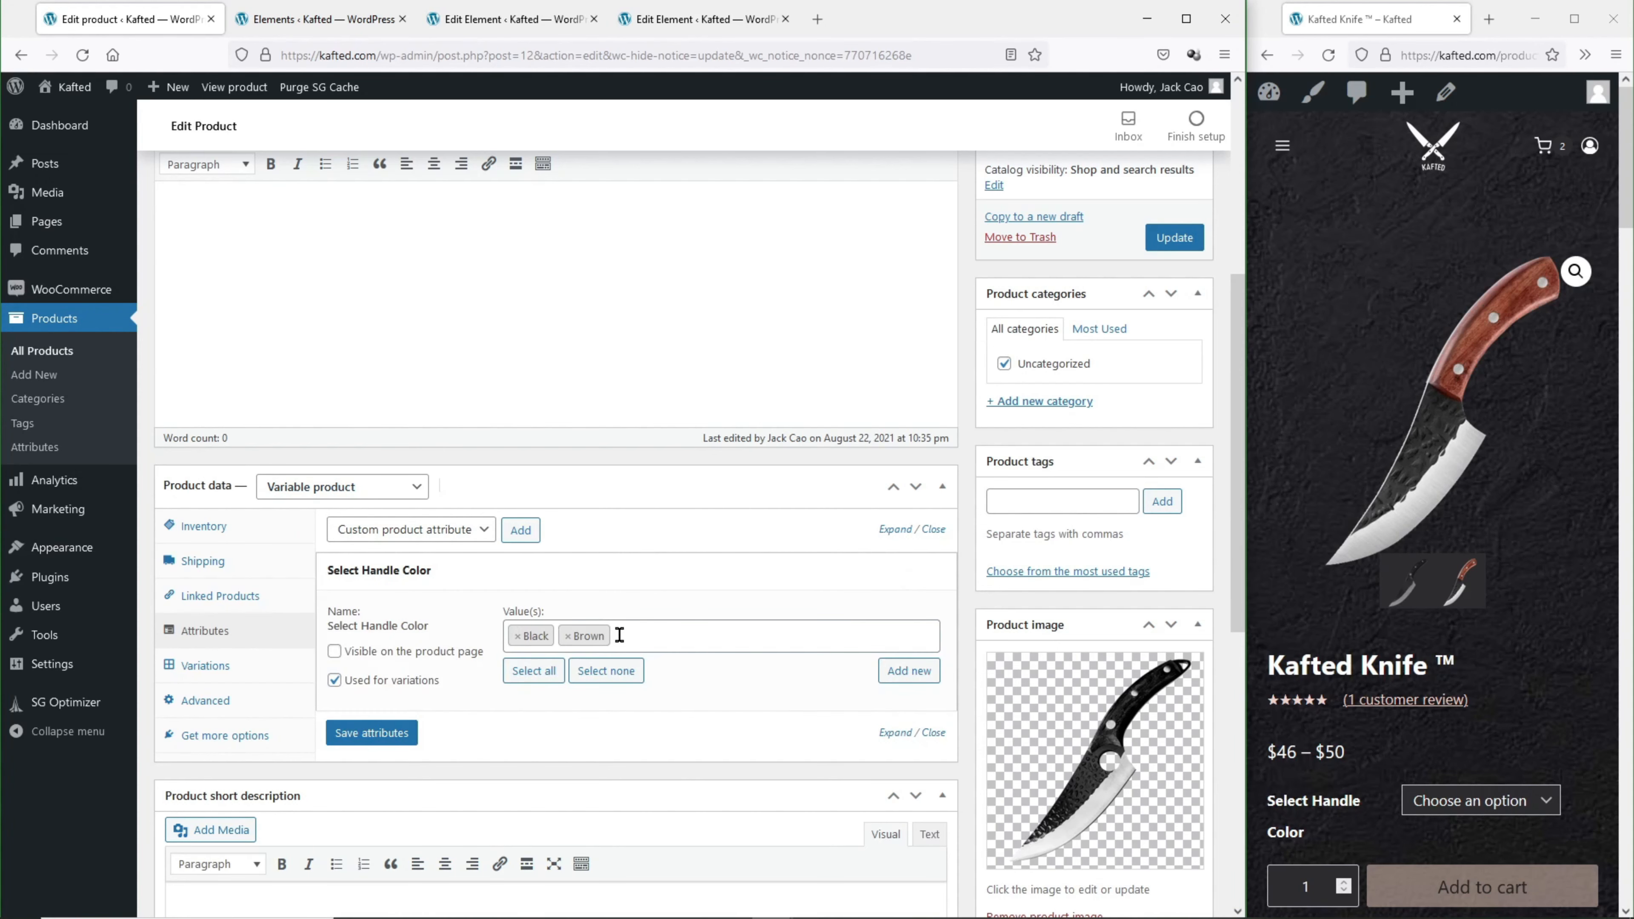
pyautogui.click(1413, 587)
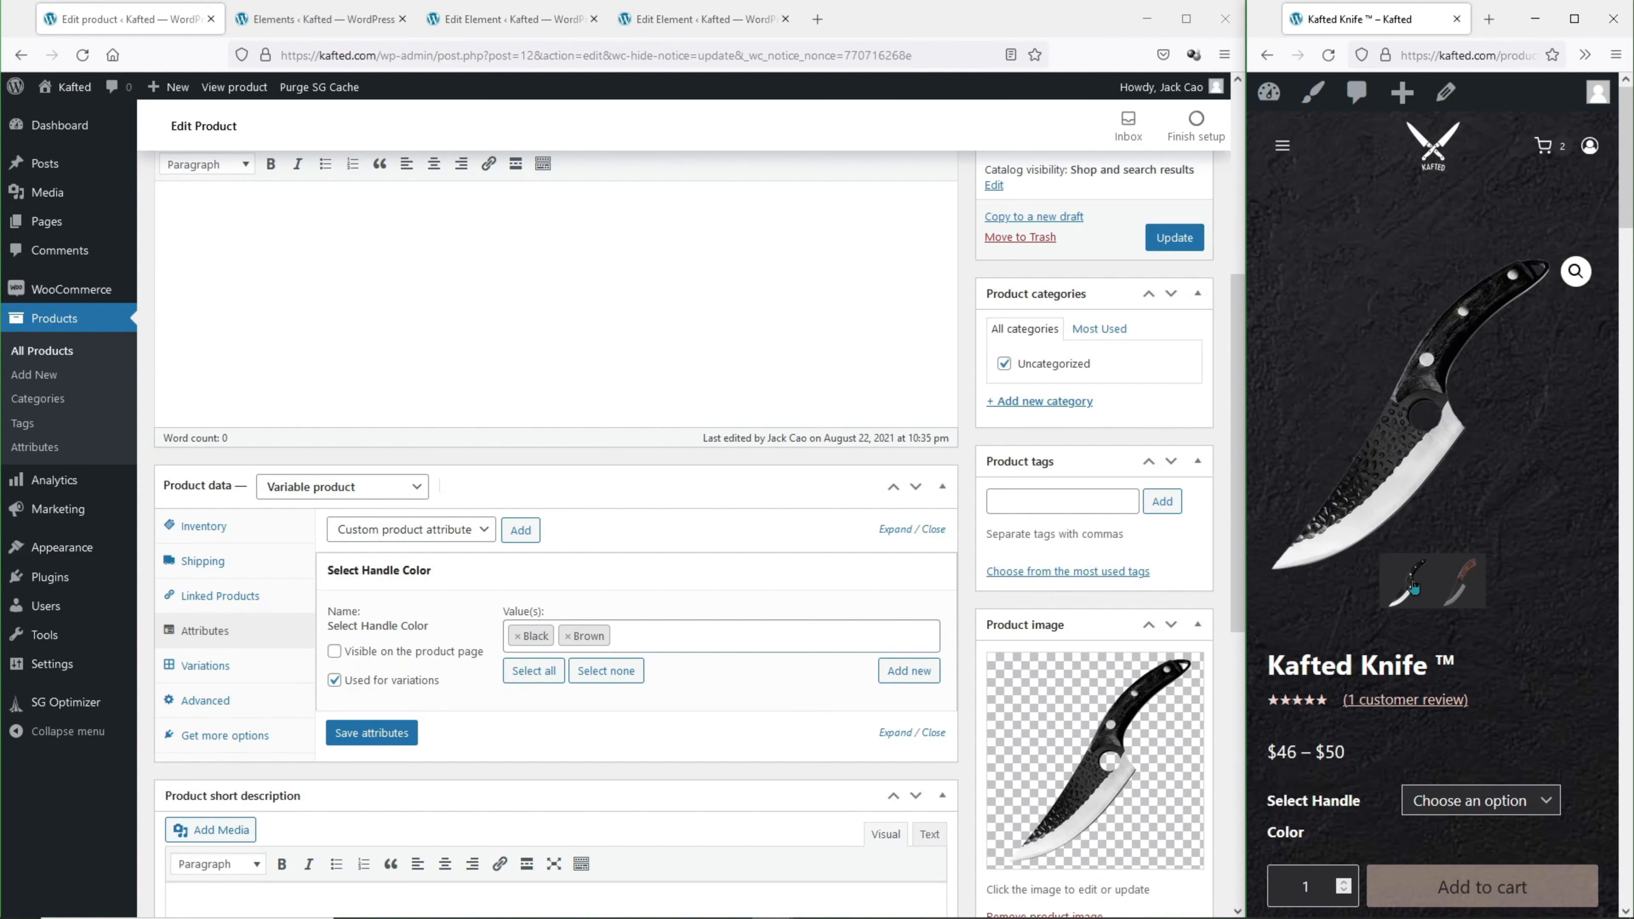
# Look through the live Kafted Knife page from the accordion to the specifications and return to the purchase options.
pyautogui.scroll(-6, 1436, 563)
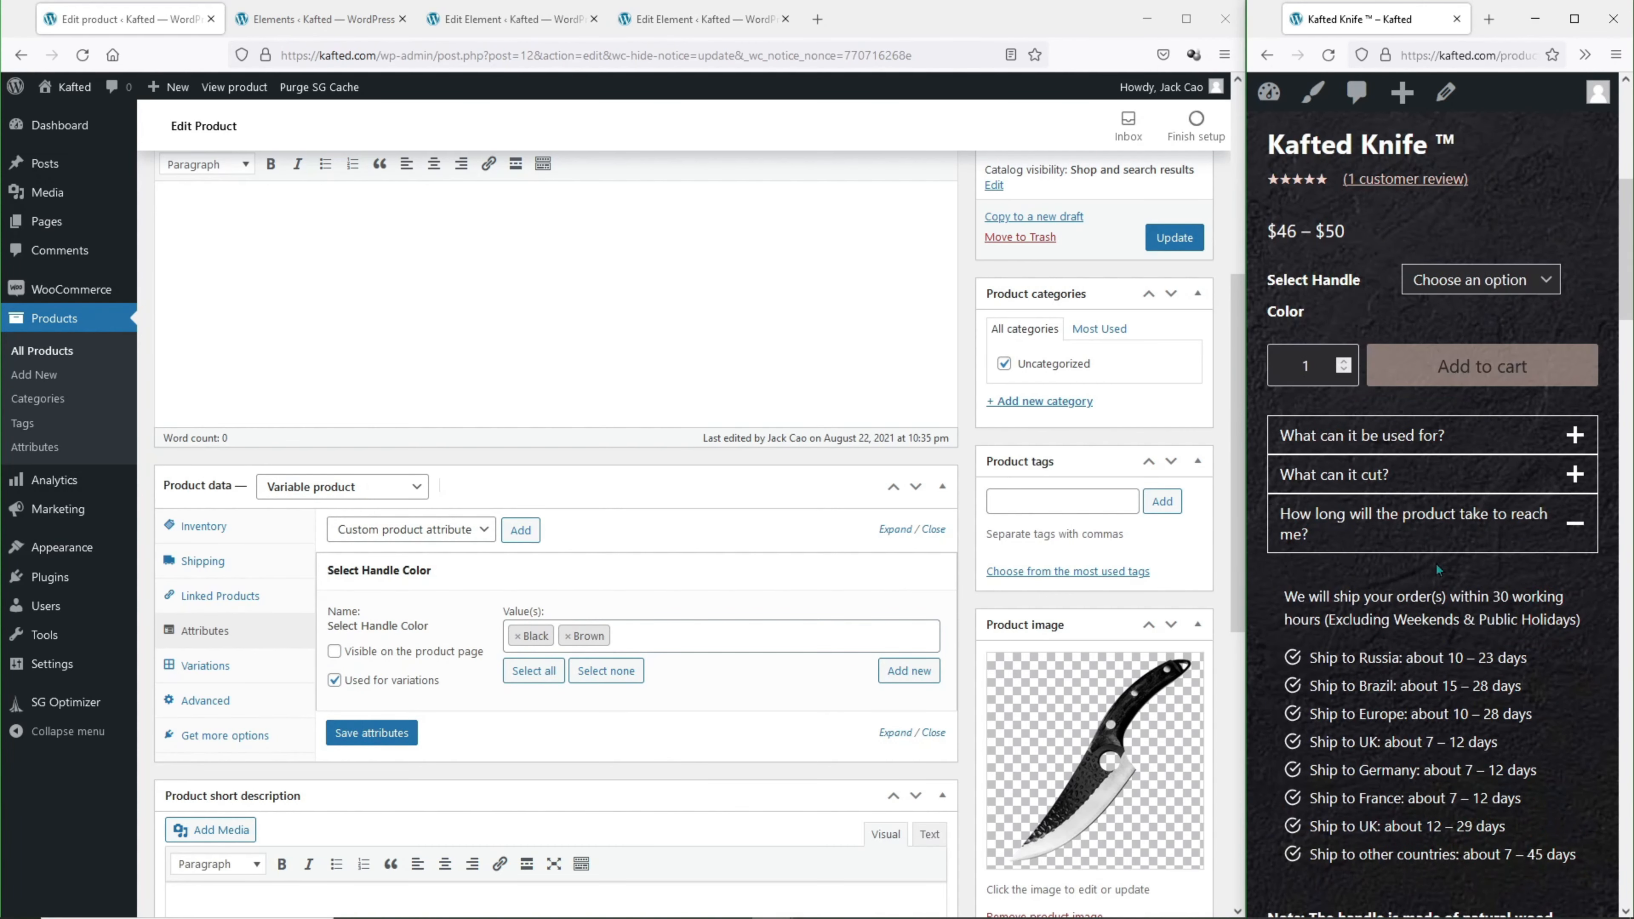
pyautogui.scroll(-12, 1421, 579)
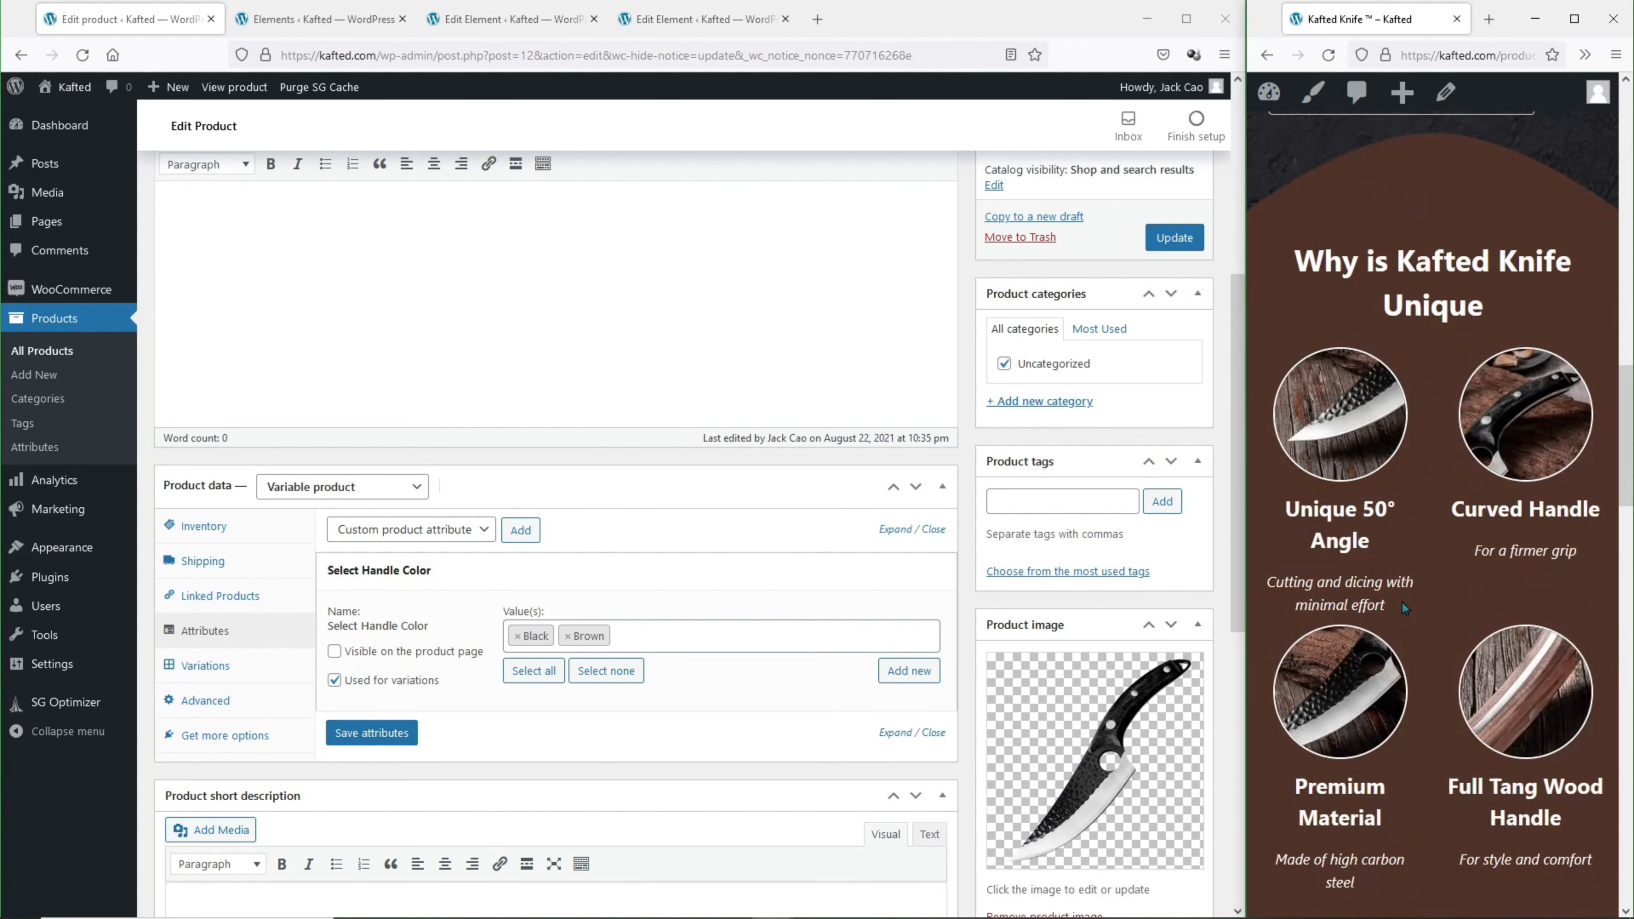
pyautogui.scroll(-13, 1403, 603)
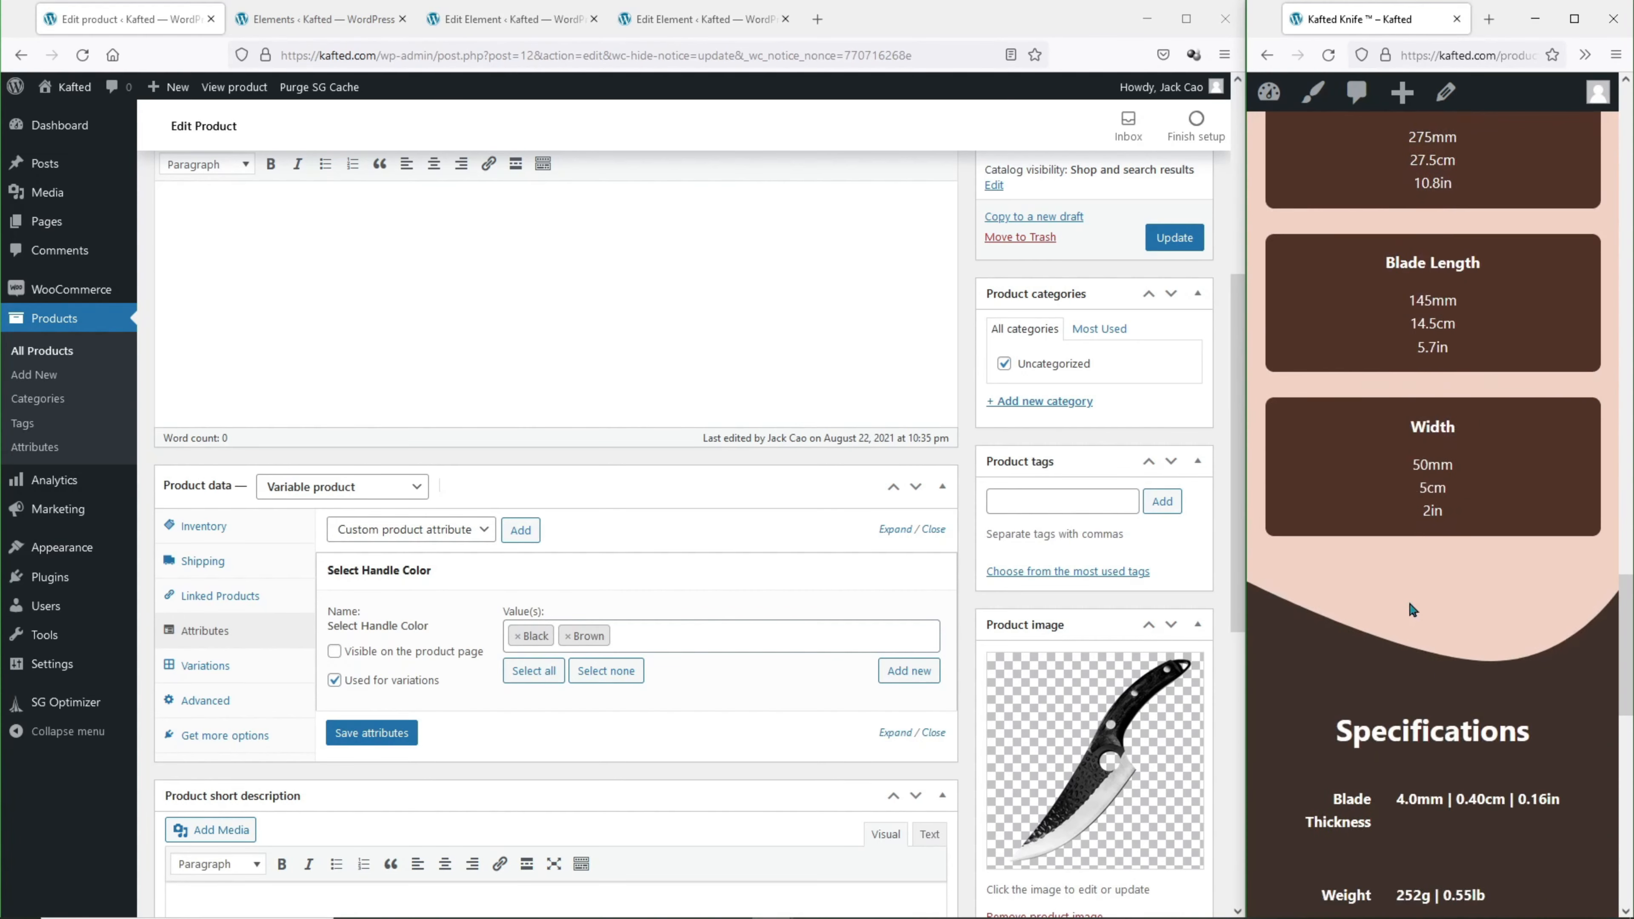
pyautogui.scroll(-6, 1408, 599)
pyautogui.scroll(20, 1419, 588)
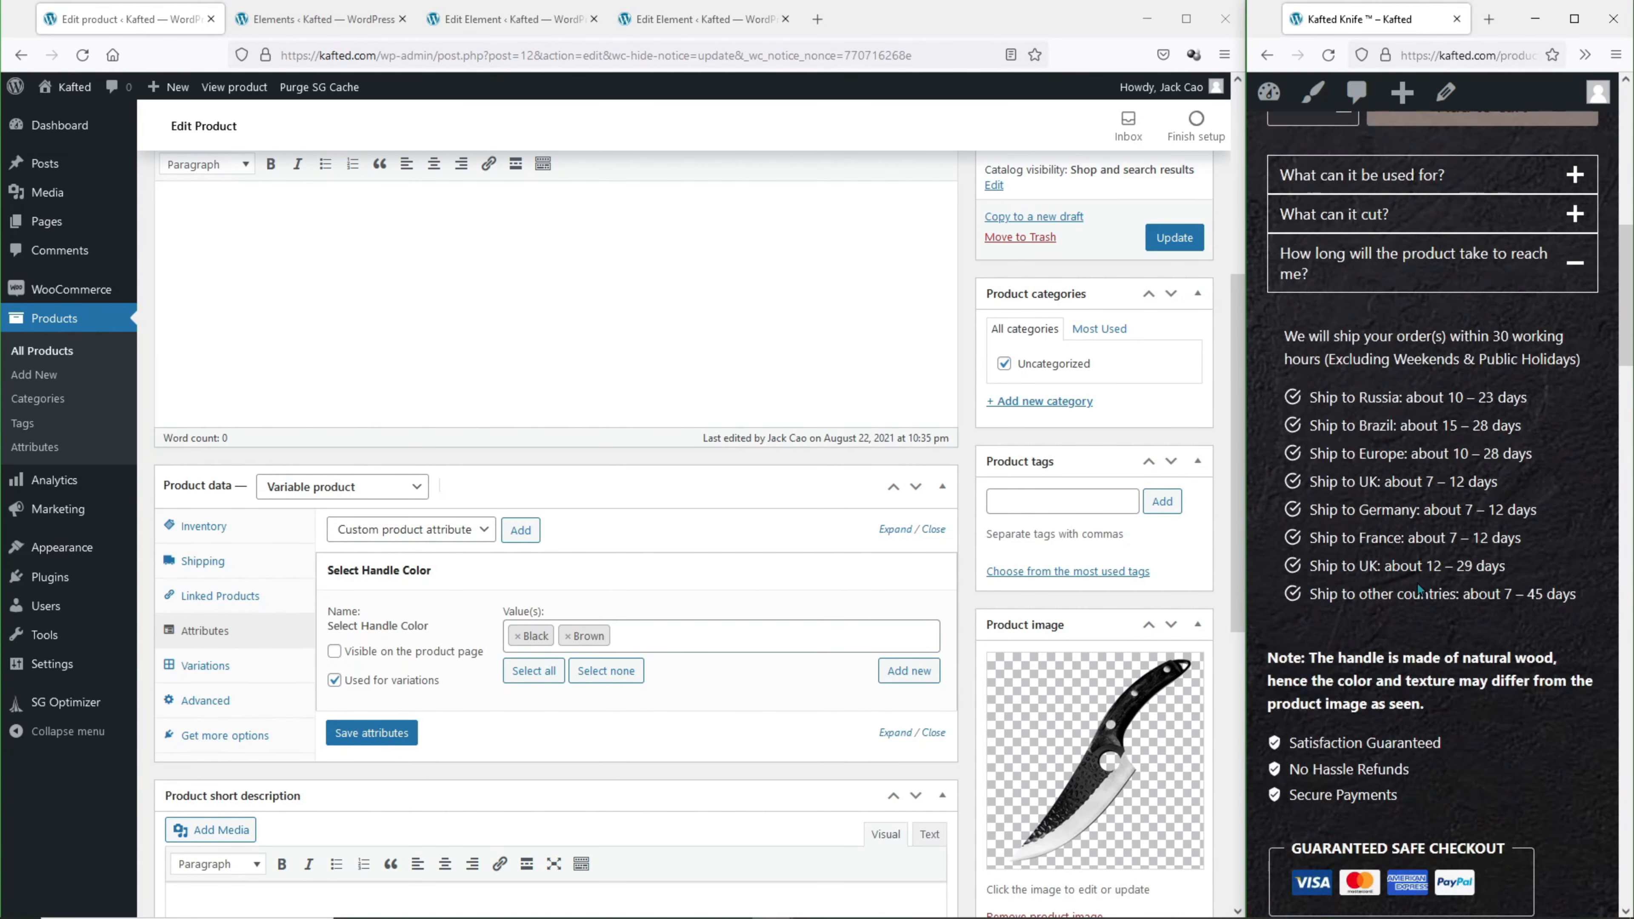
pyautogui.scroll(4, 1419, 589)
# Show the Kadence Elements list and expand each of the three accordion questions on the live product page.
pyautogui.click(319, 19)
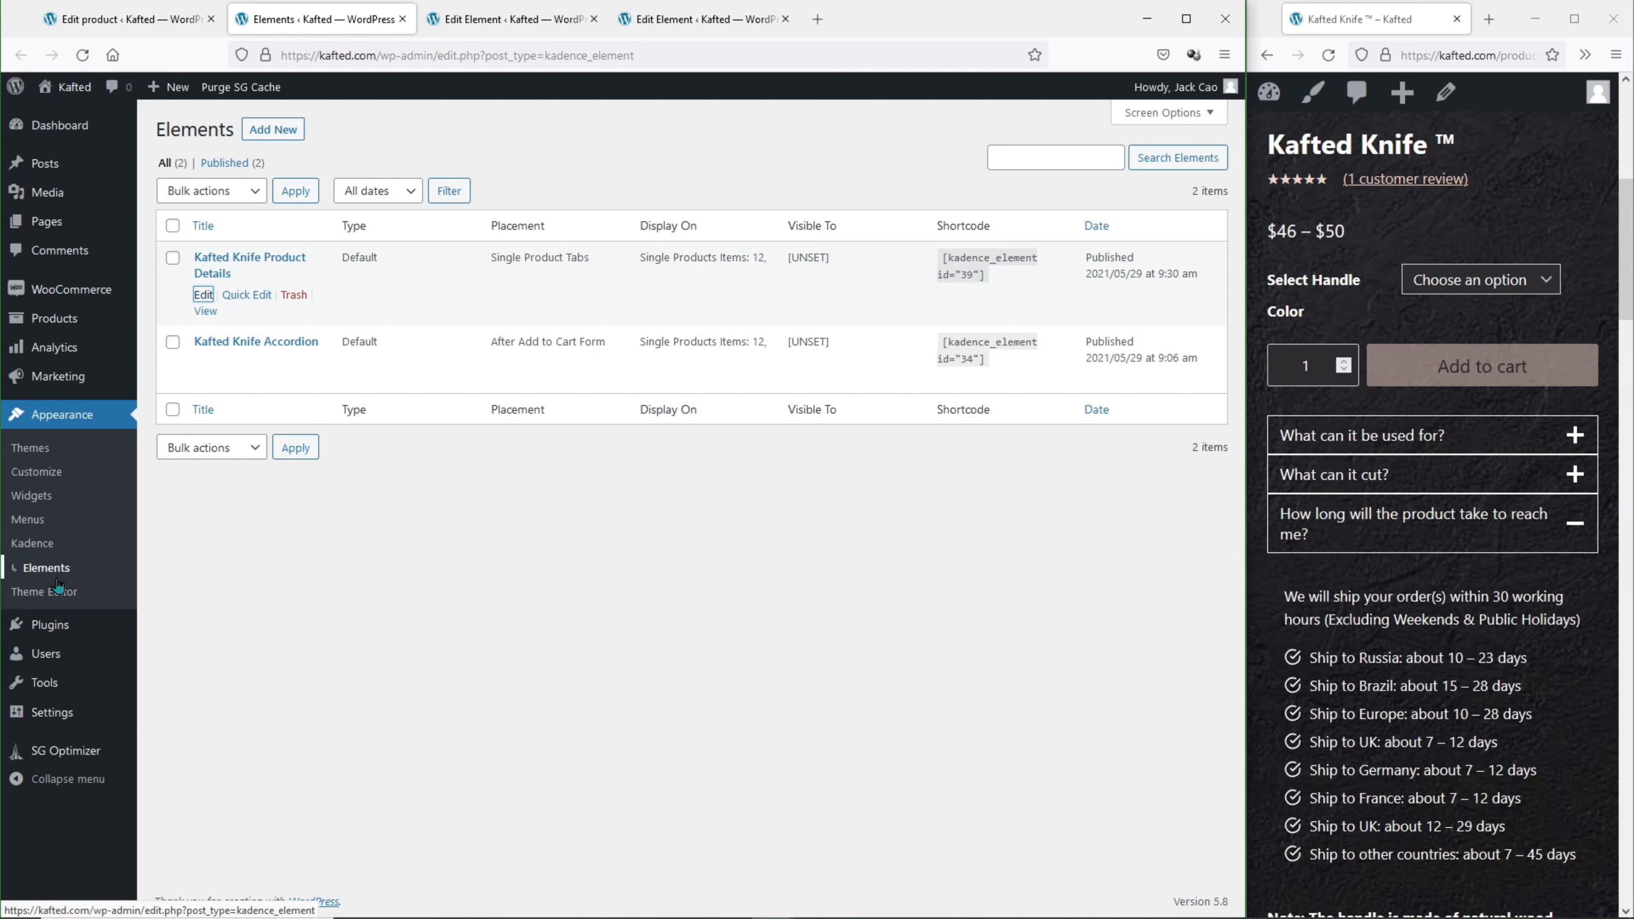
pyautogui.click(1564, 435)
pyautogui.click(1553, 635)
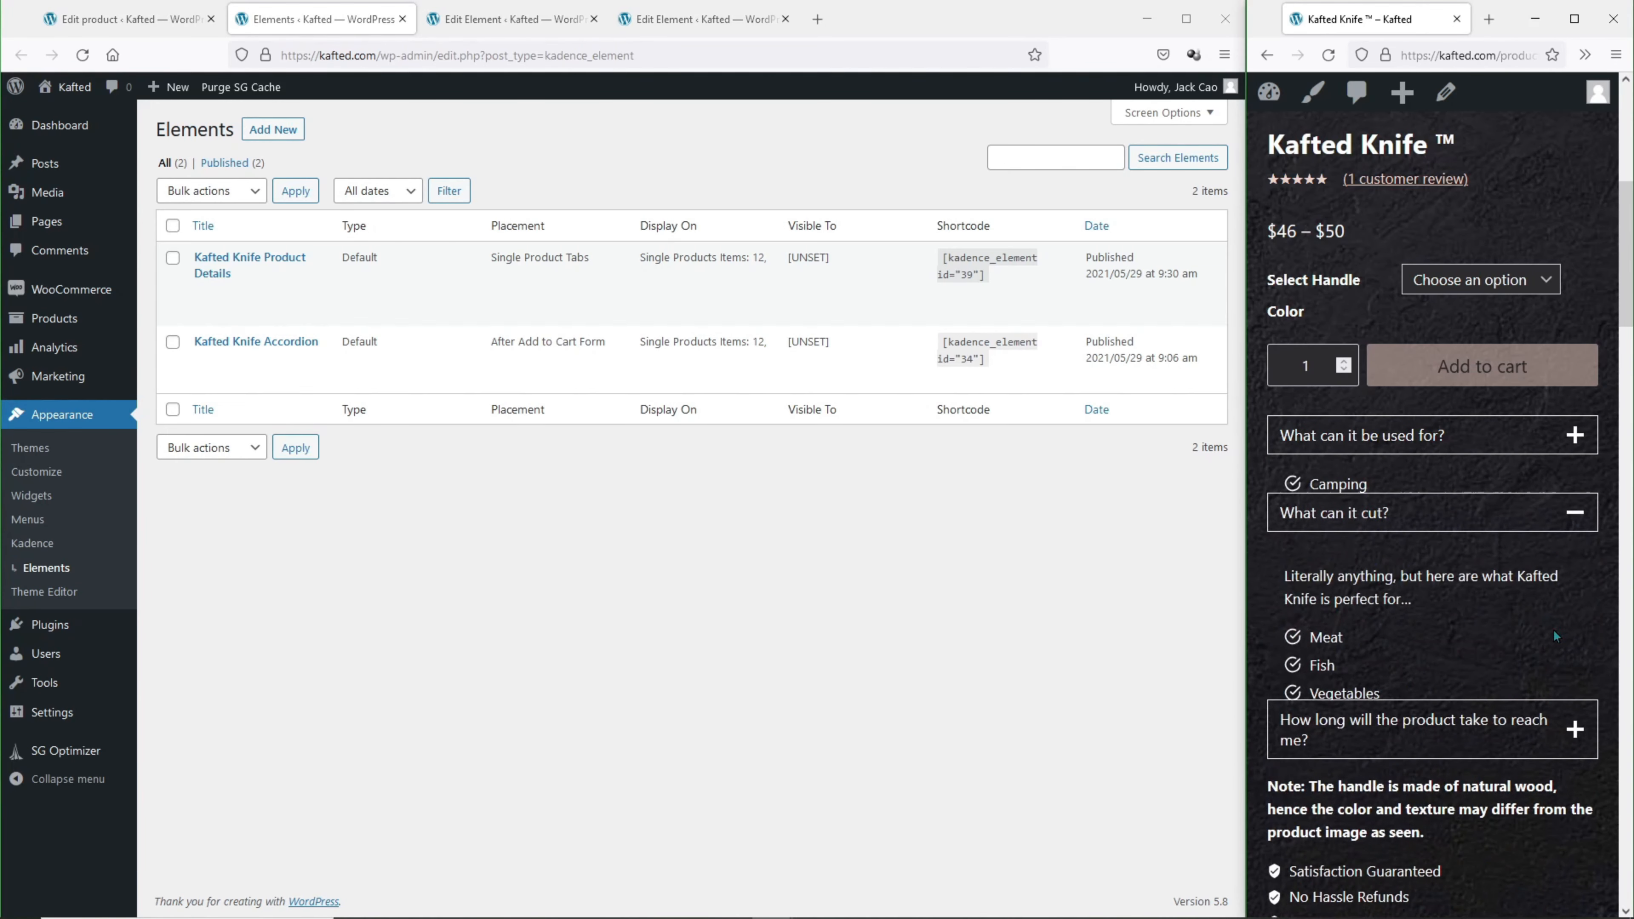
pyautogui.click(1531, 744)
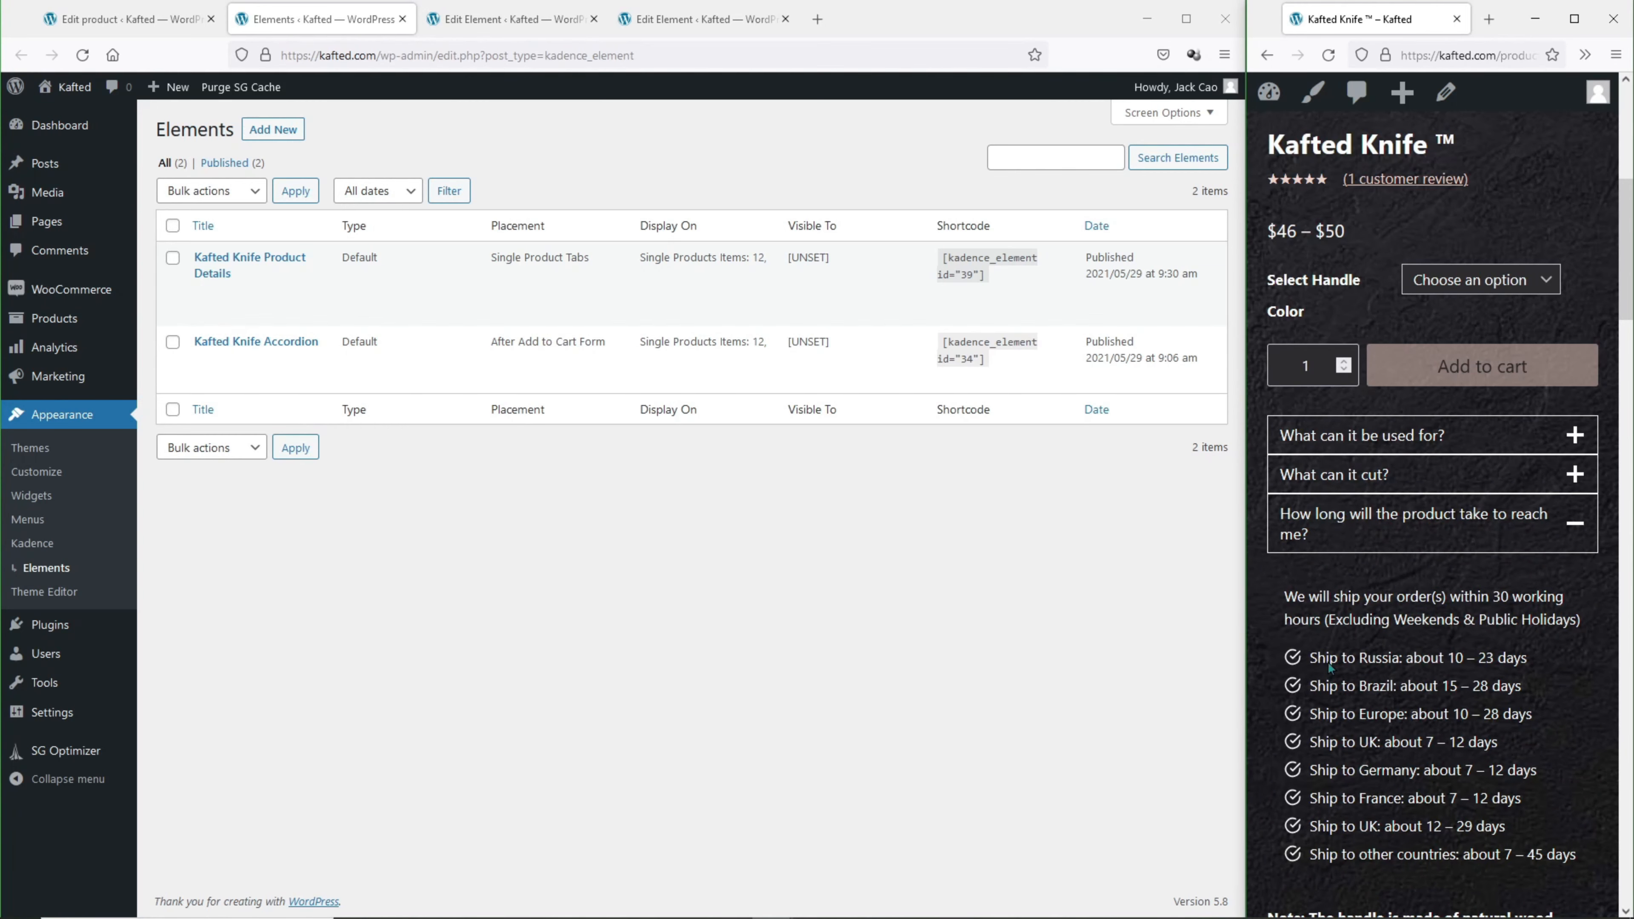
# Open the Kafted Knife Accordion element, dismiss the welcome guide, and inspect its placement and display settings.
pyautogui.moveTo(230, 360)
pyautogui.click(511, 19)
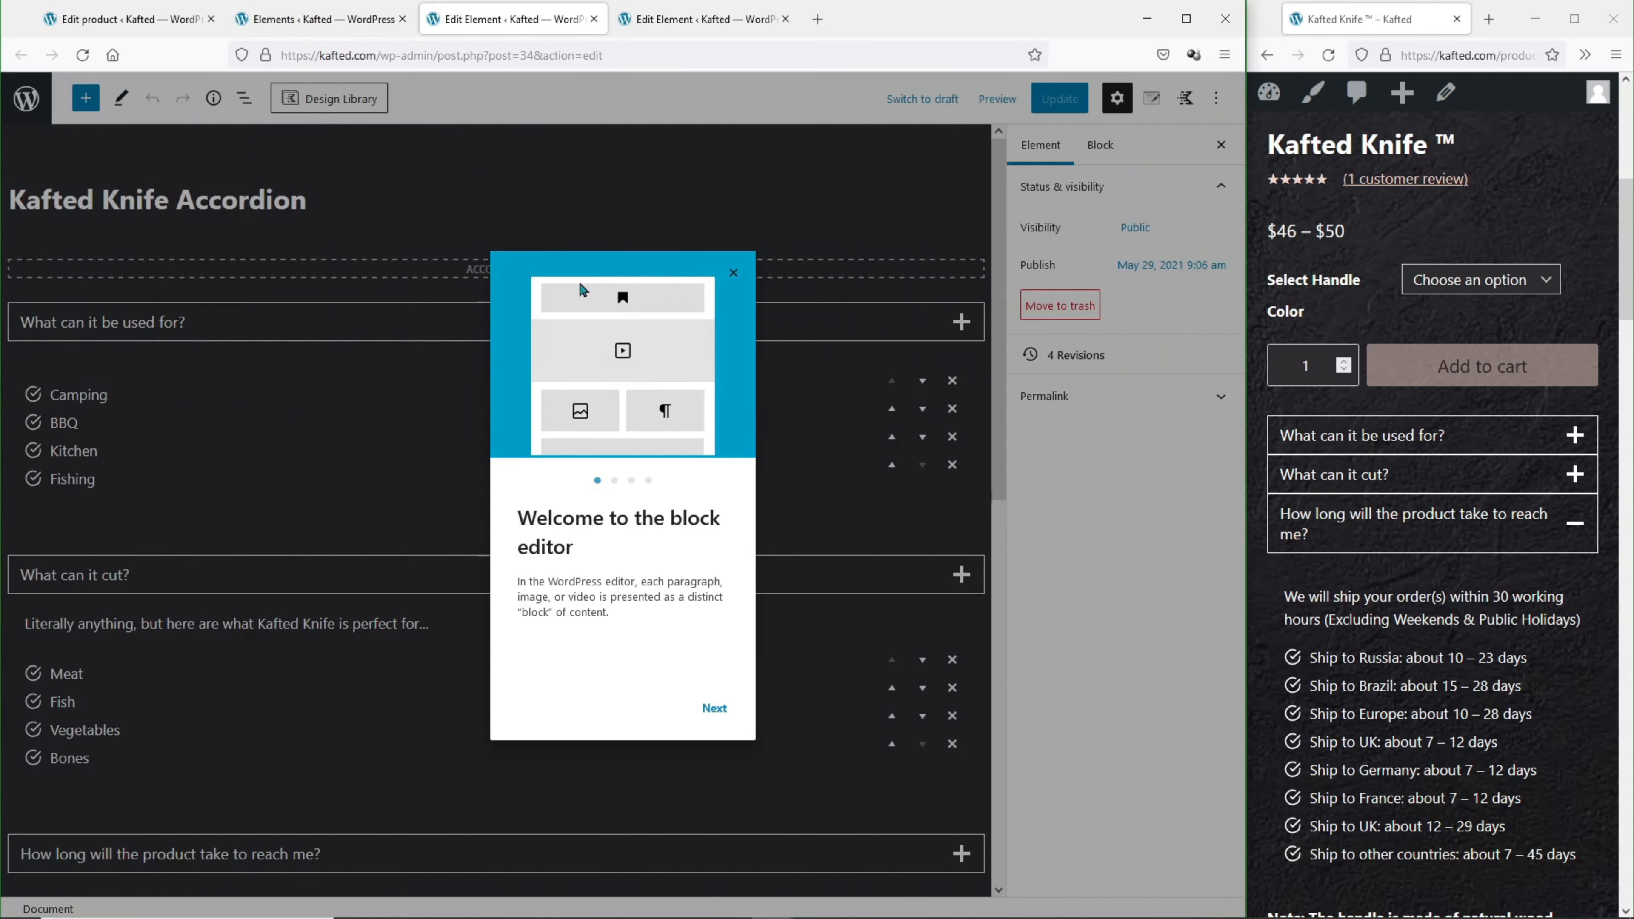
pyautogui.click(732, 271)
pyautogui.click(1151, 98)
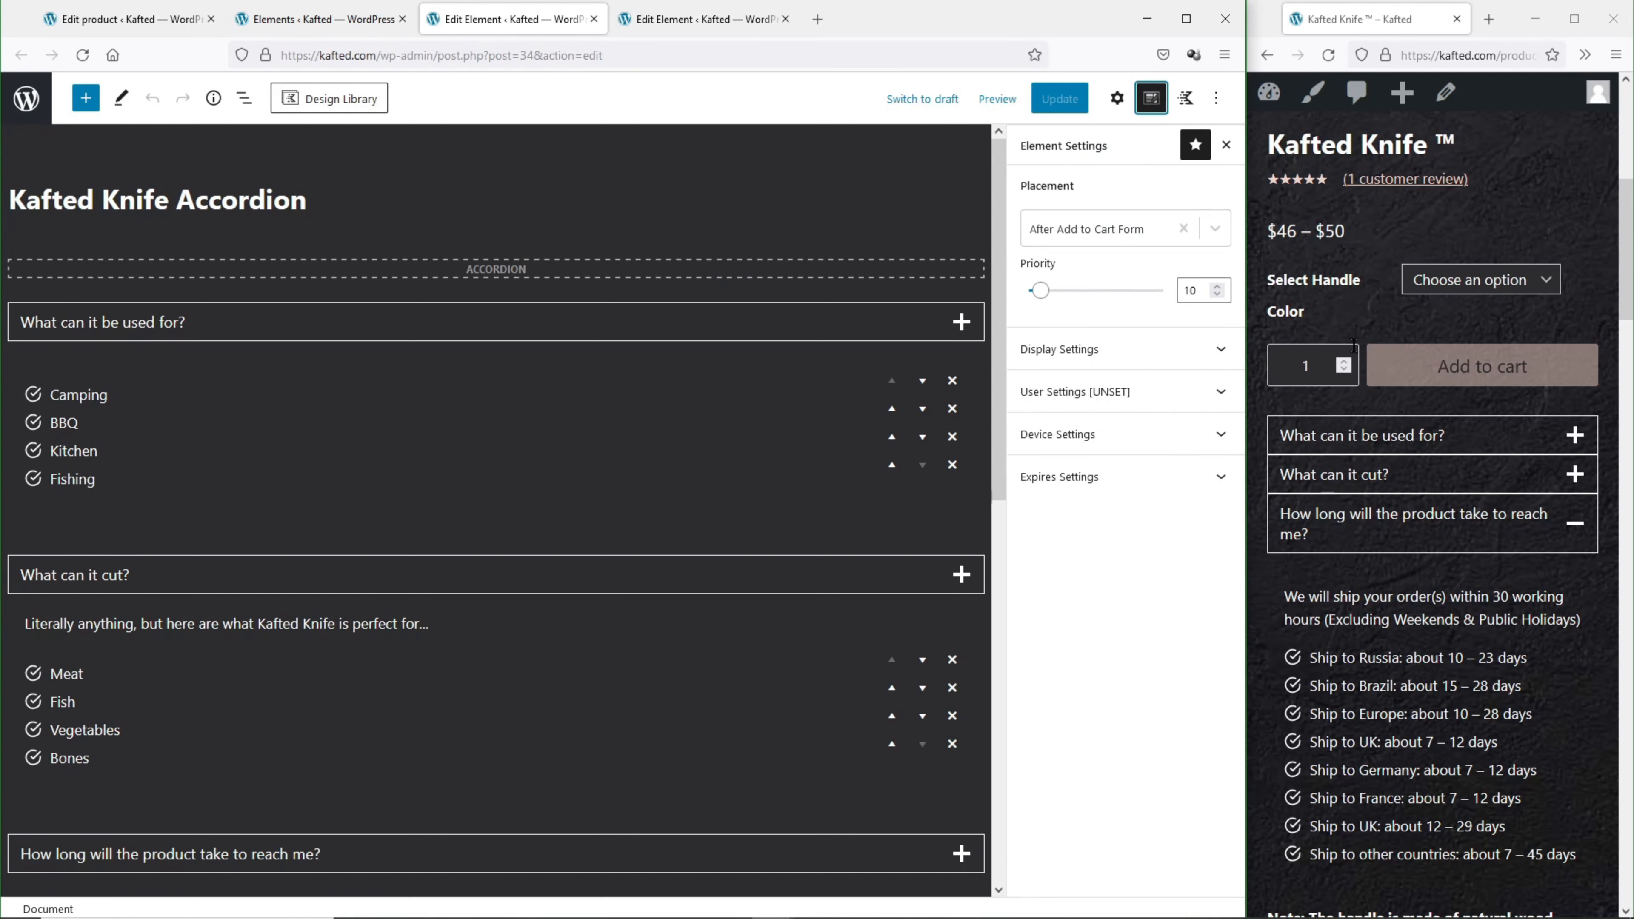
pyautogui.click(1173, 356)
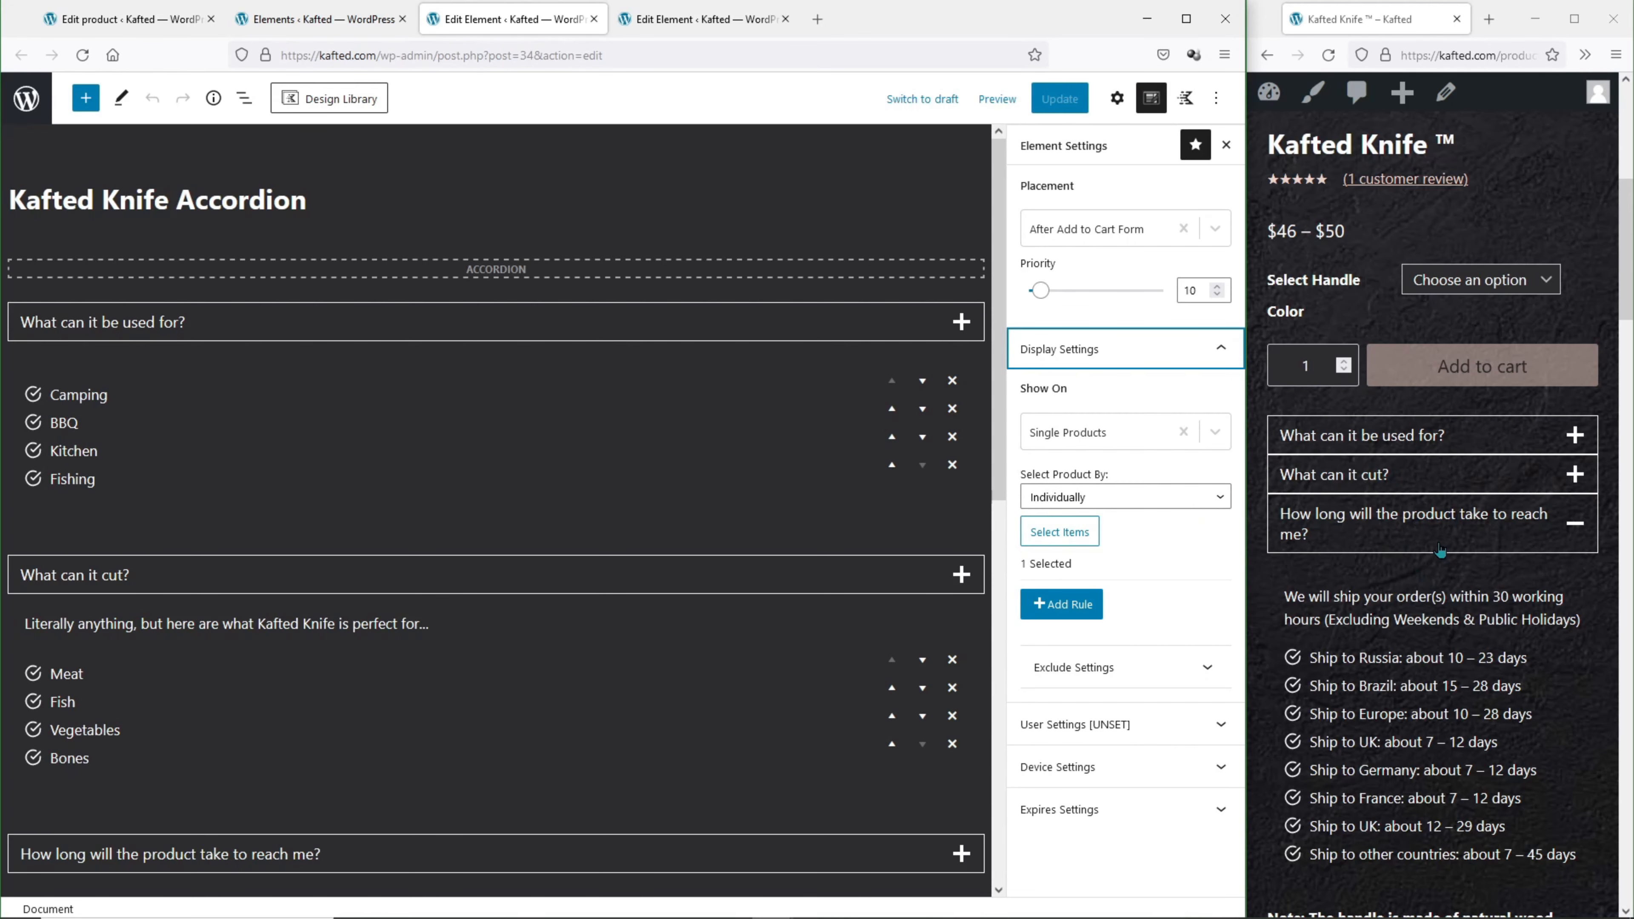
# Examine the live product page below the accordion, down to the See What Others Say About Kafted Knife heading.
pyautogui.scroll(-10, 1449, 547)
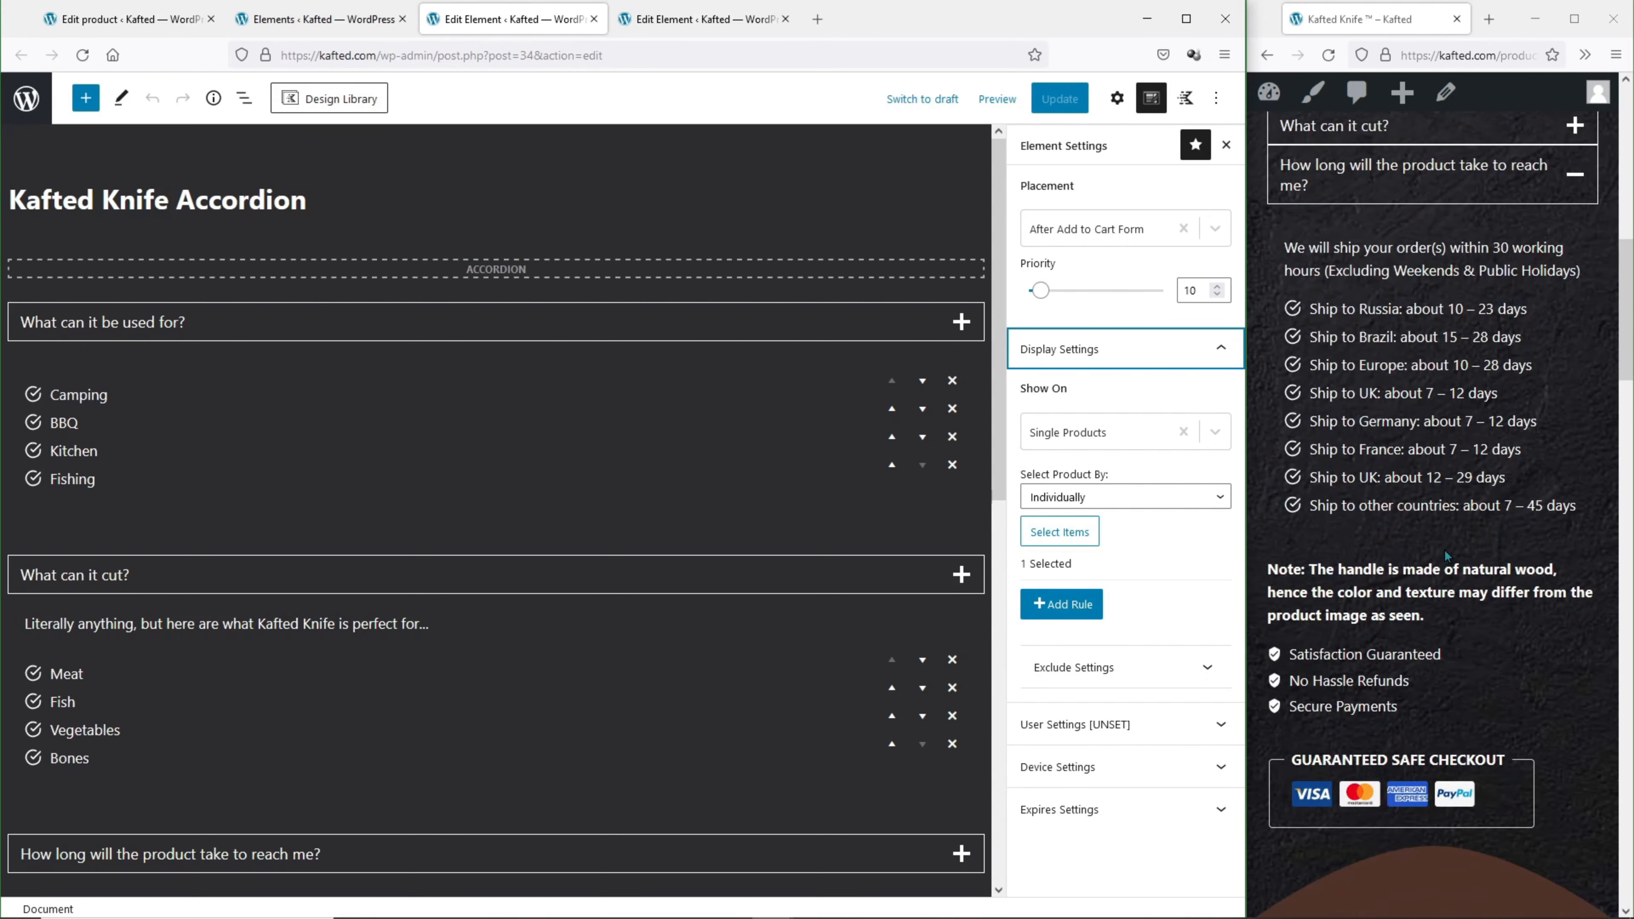
pyautogui.scroll(-10, 1370, 462)
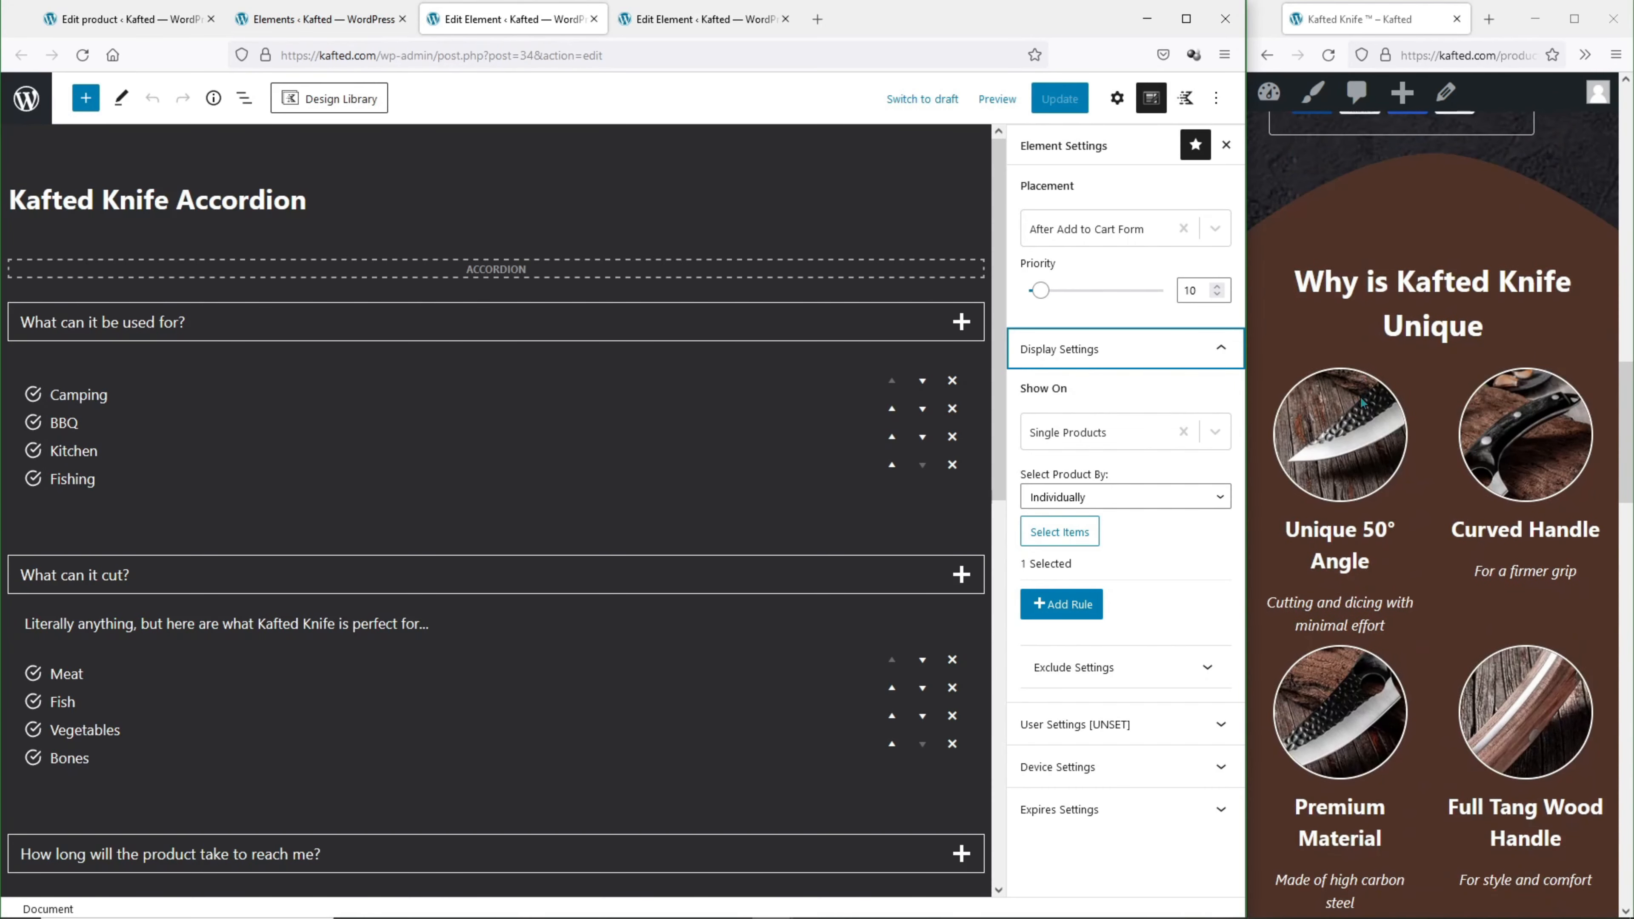
pyautogui.scroll(-10, 1359, 386)
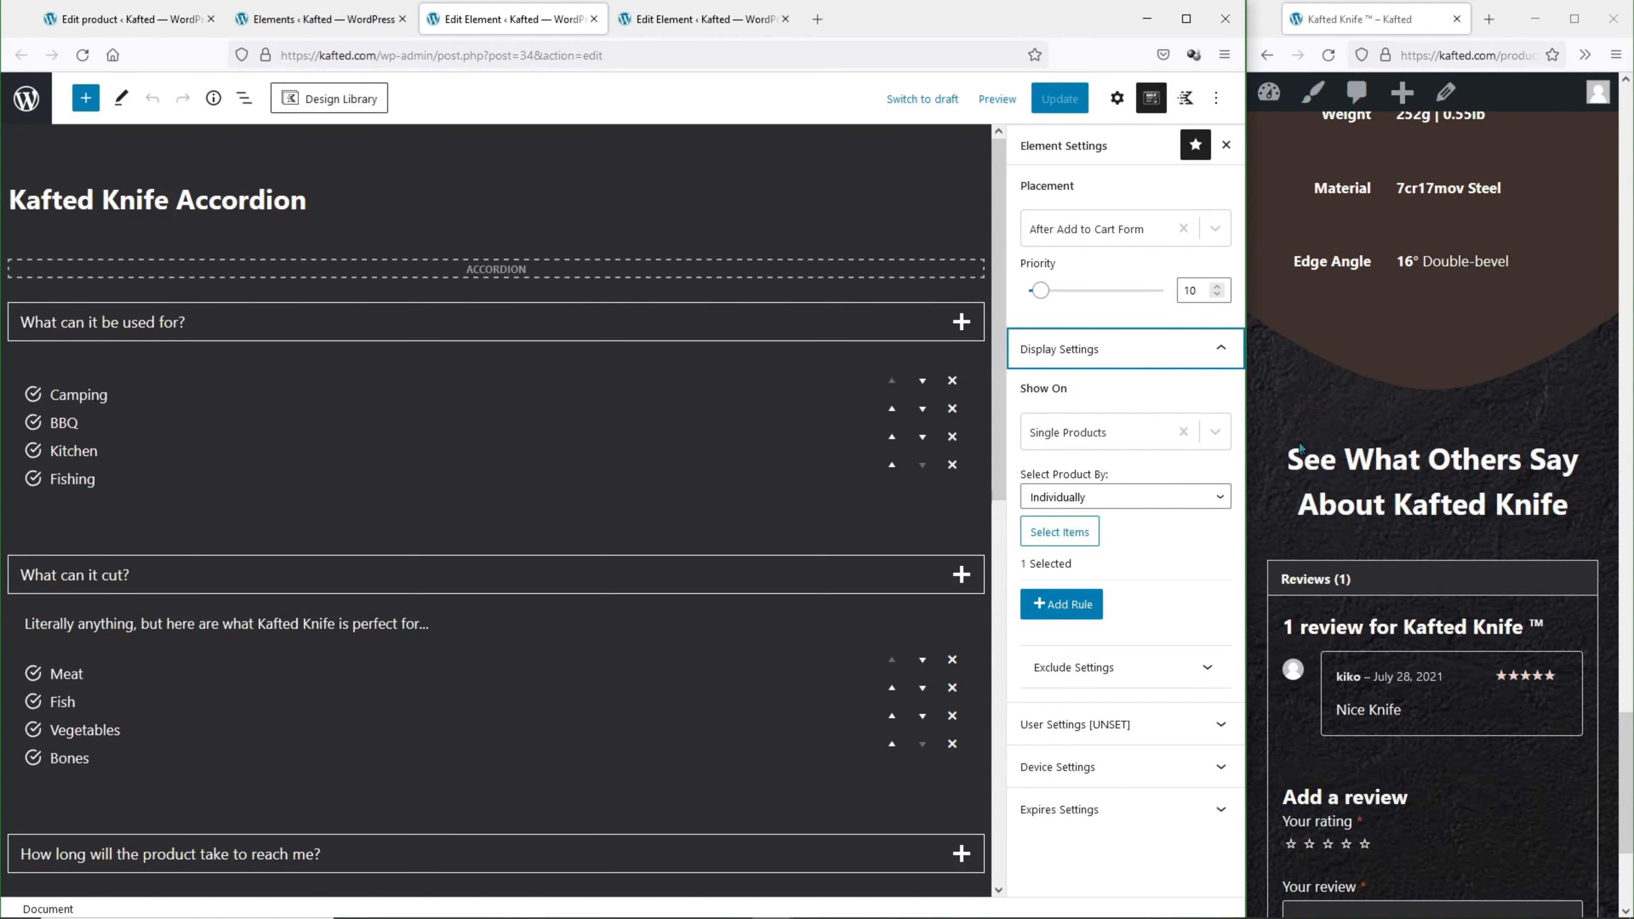
pyautogui.moveTo(1286, 459); pyautogui.dragTo(1521, 459)
pyautogui.click(1511, 444)
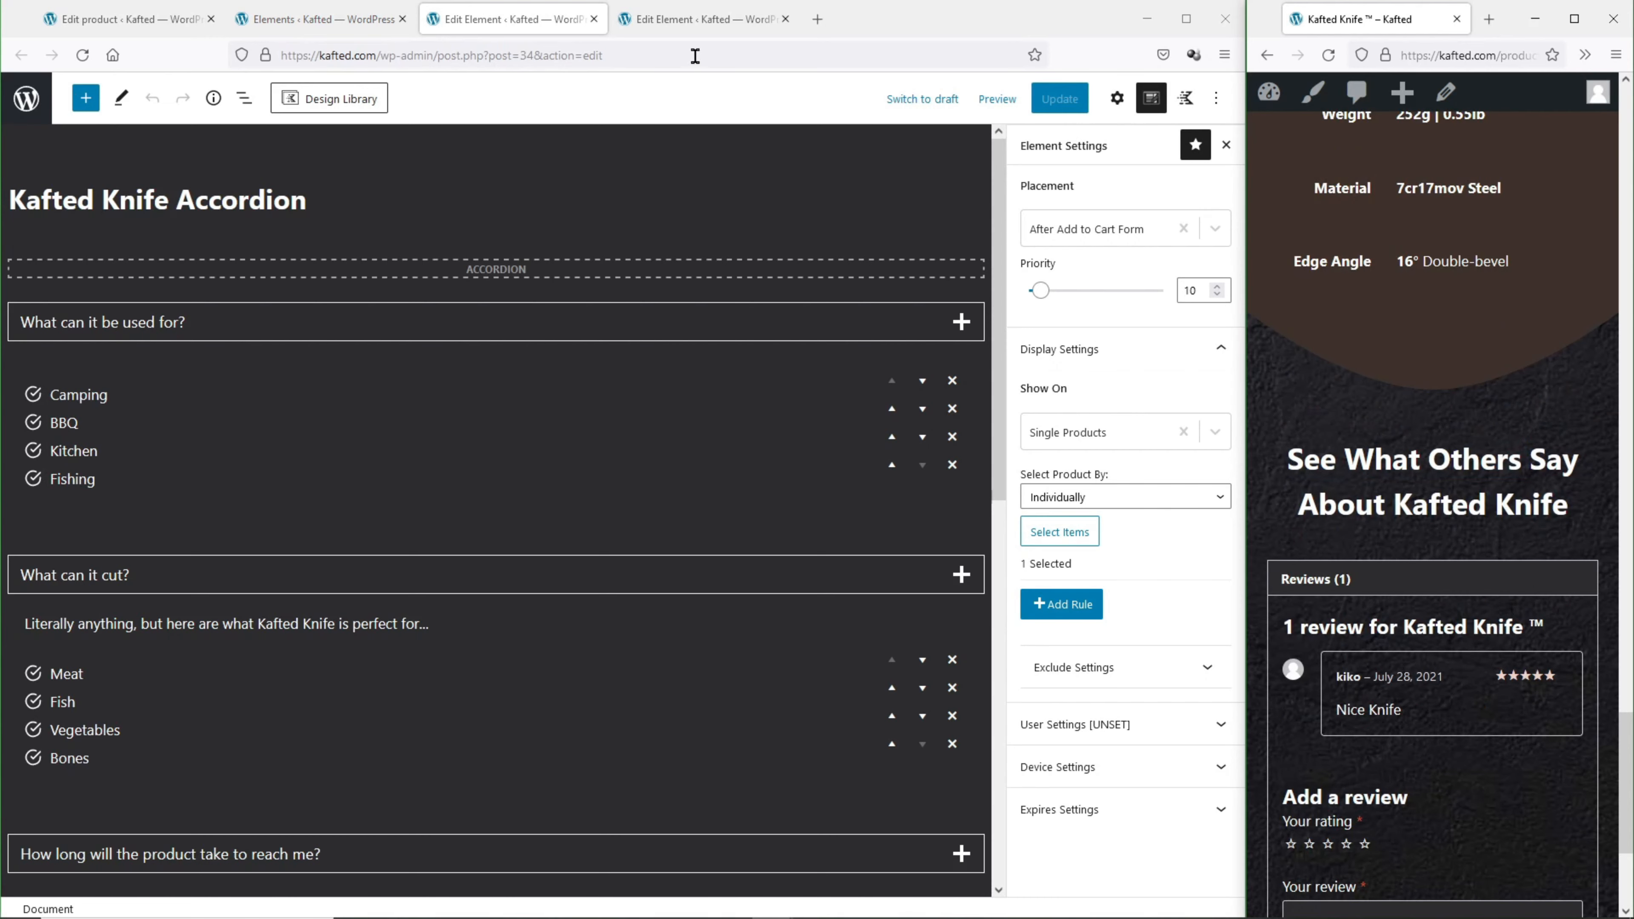
# Review the product details element's unique features, dimension and specifications sections in the block editor.
pyautogui.click(698, 19)
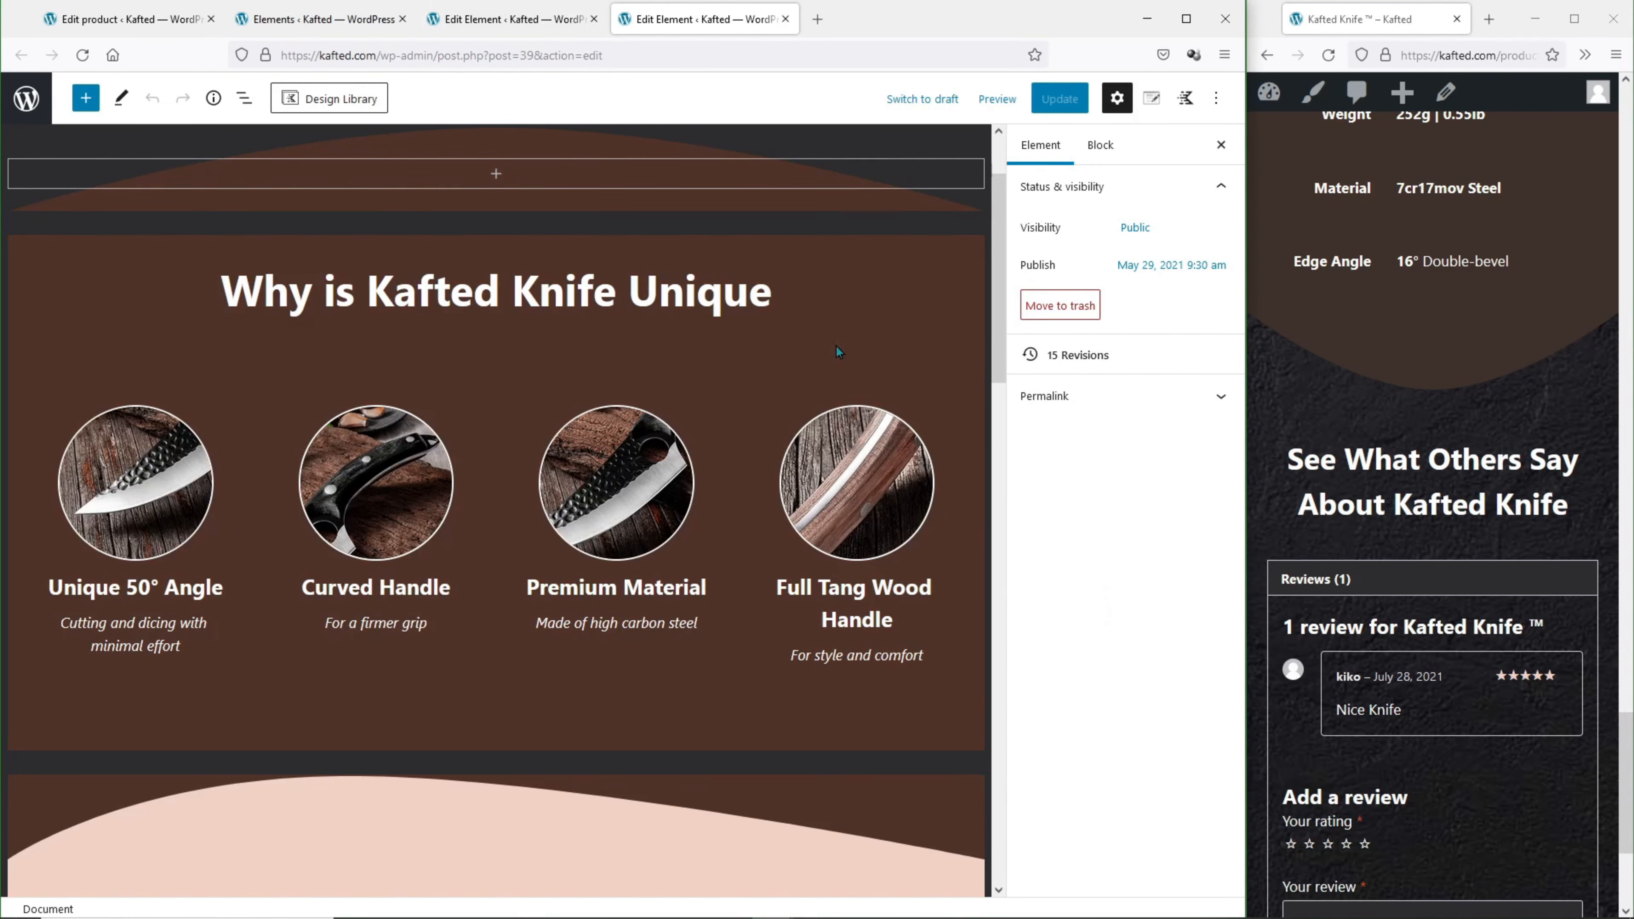
pyautogui.scroll(-1, 837, 351)
pyautogui.click(837, 352)
pyautogui.scroll(-3, 586, 349)
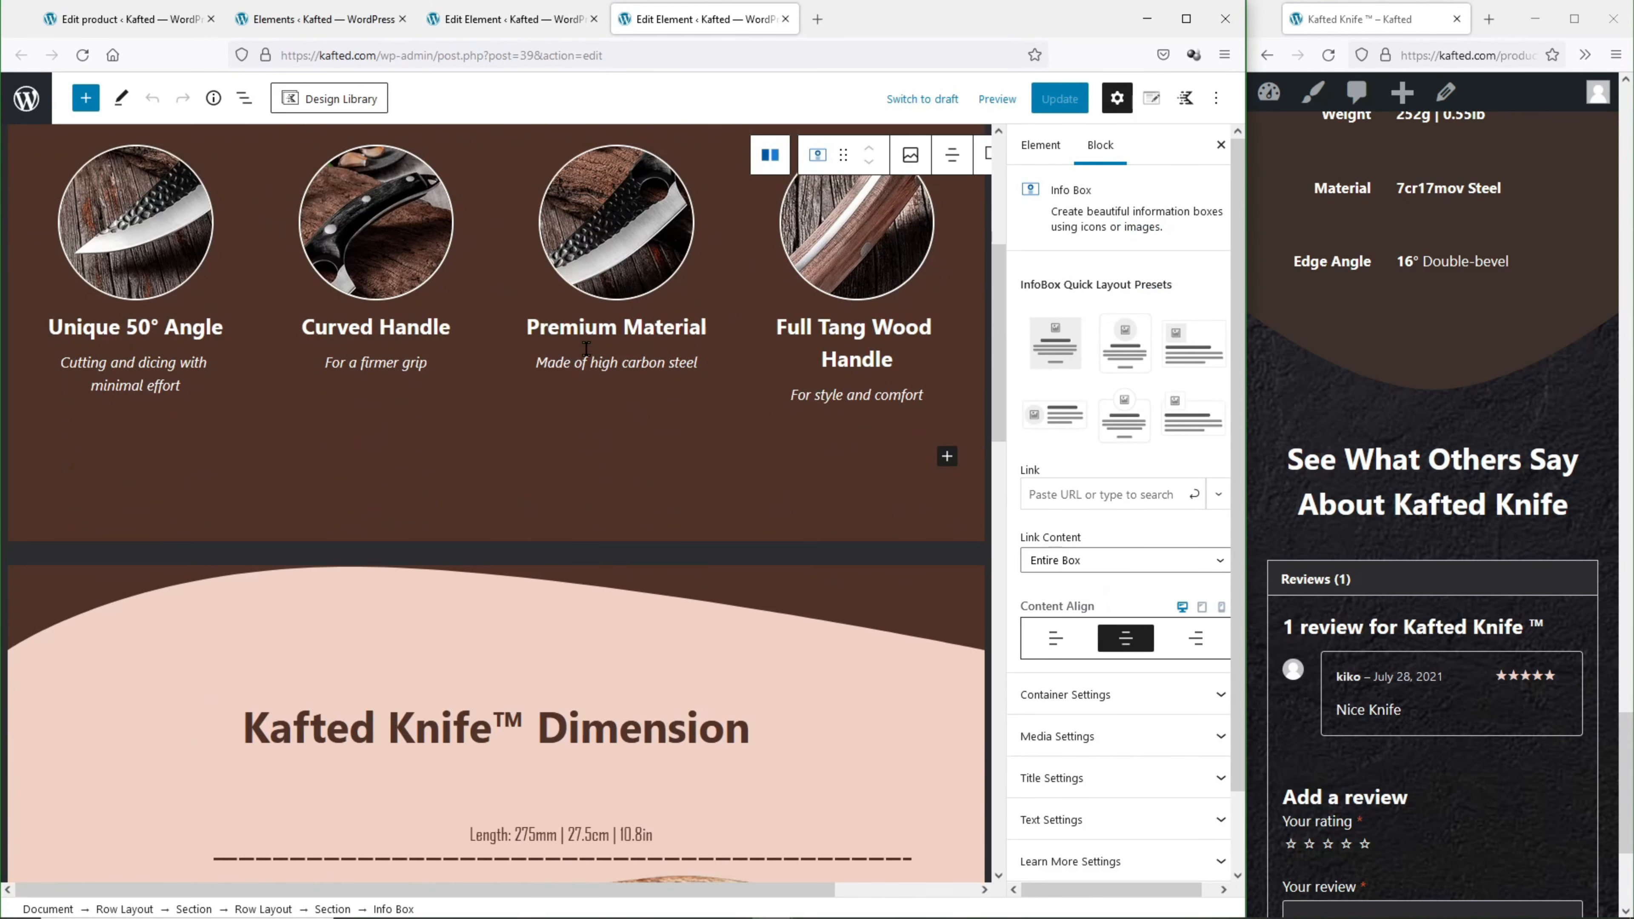
pyautogui.scroll(-5, 586, 348)
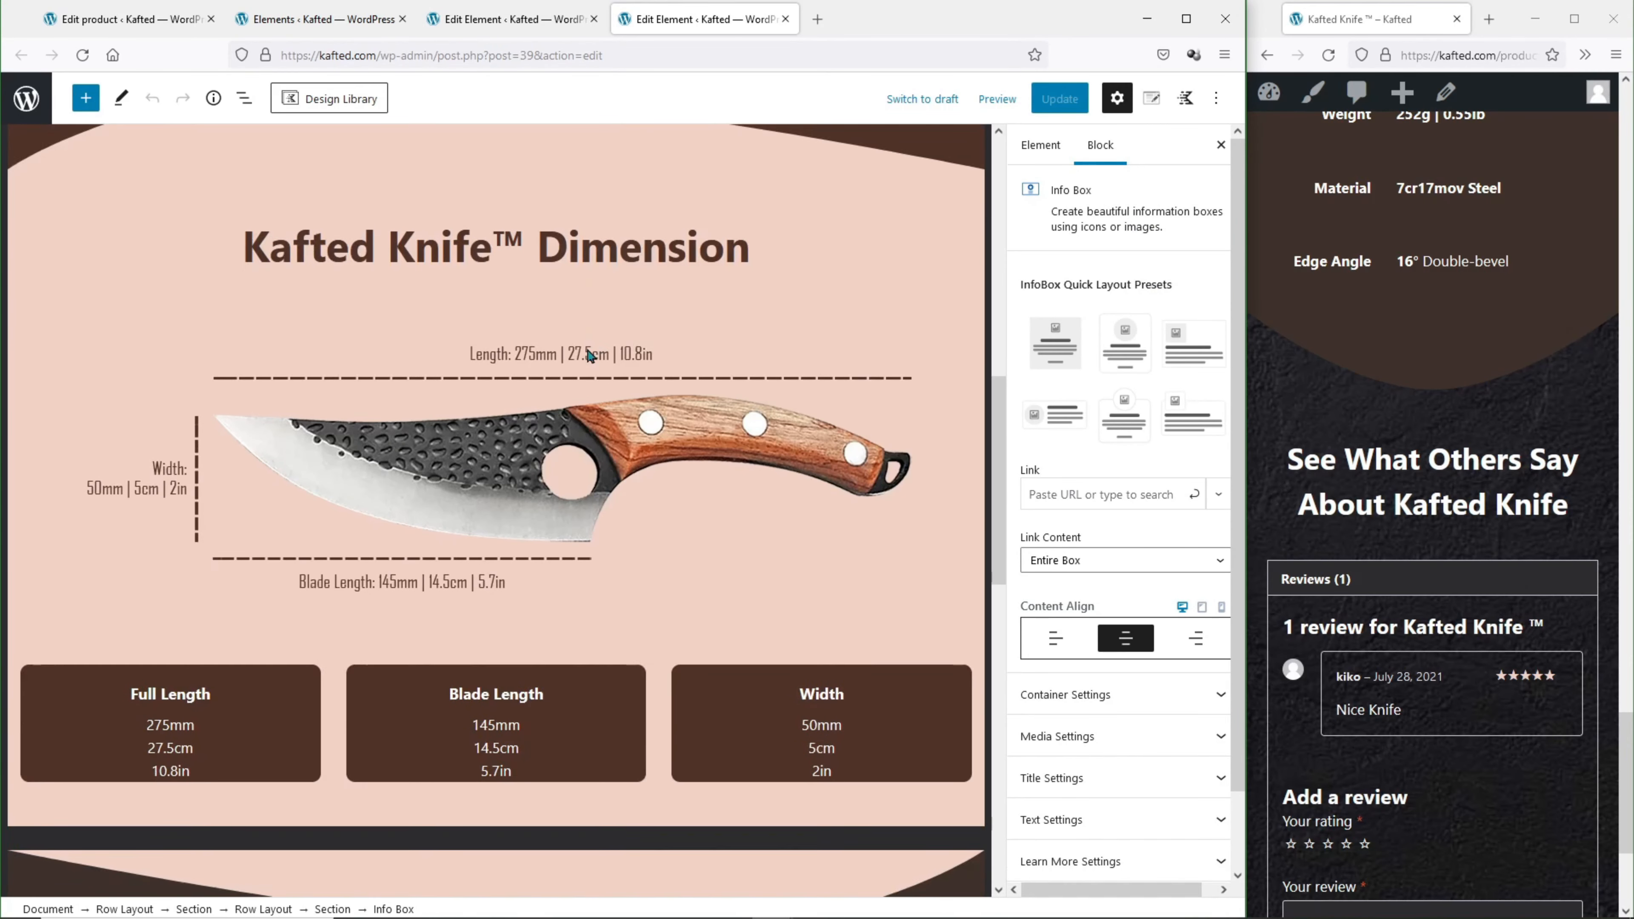
pyautogui.scroll(-6, 586, 347)
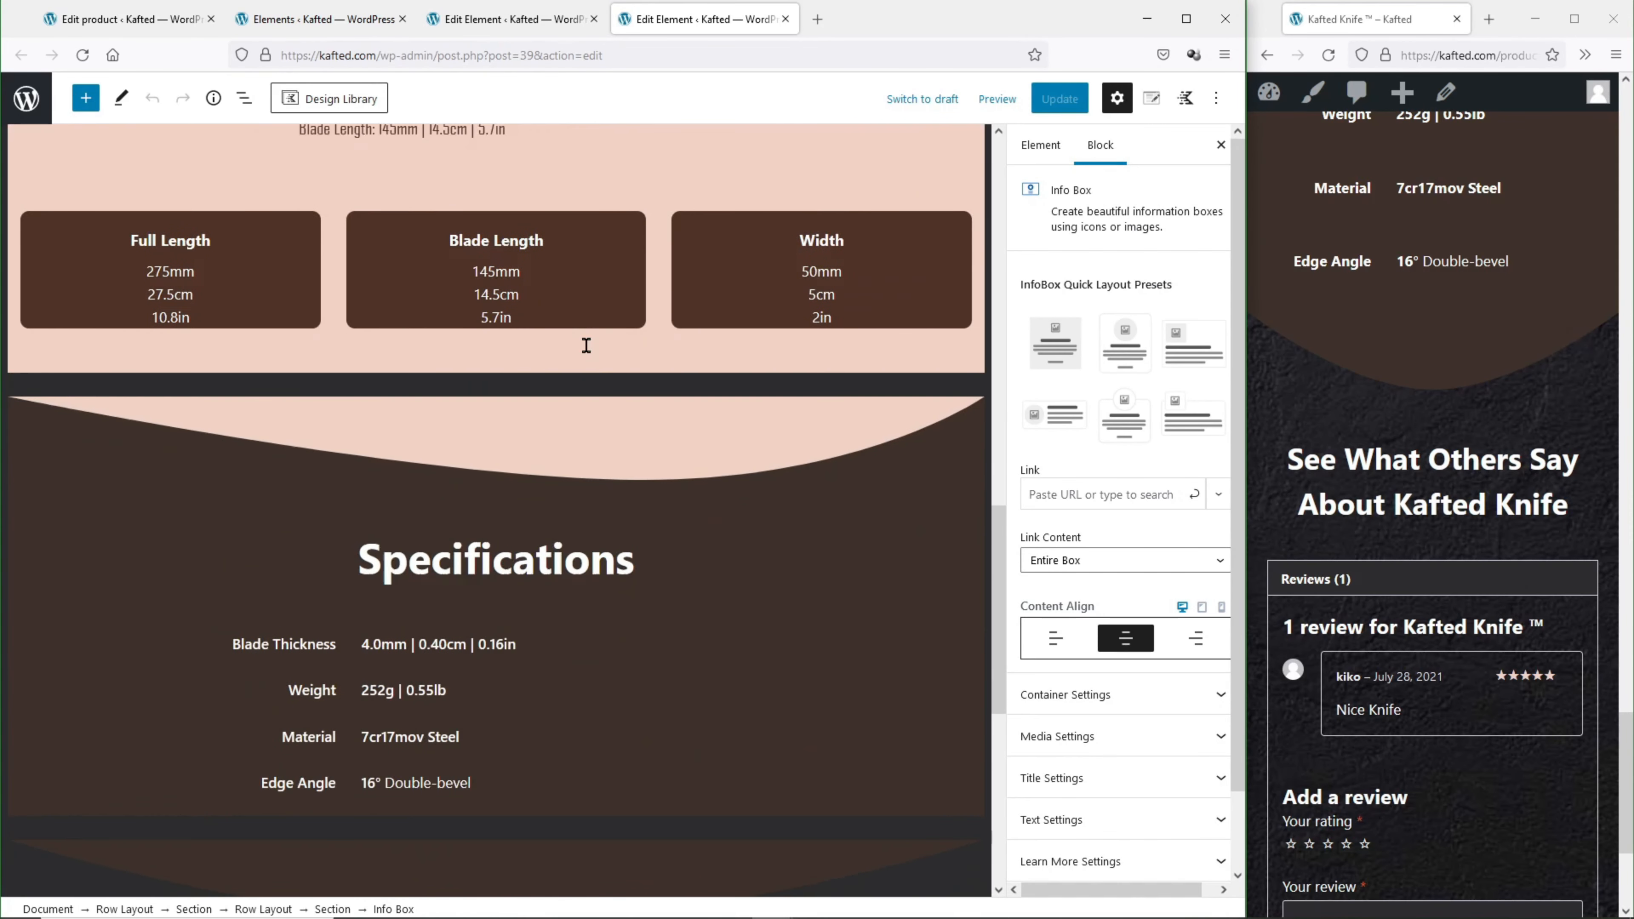
pyautogui.scroll(-1, 586, 346)
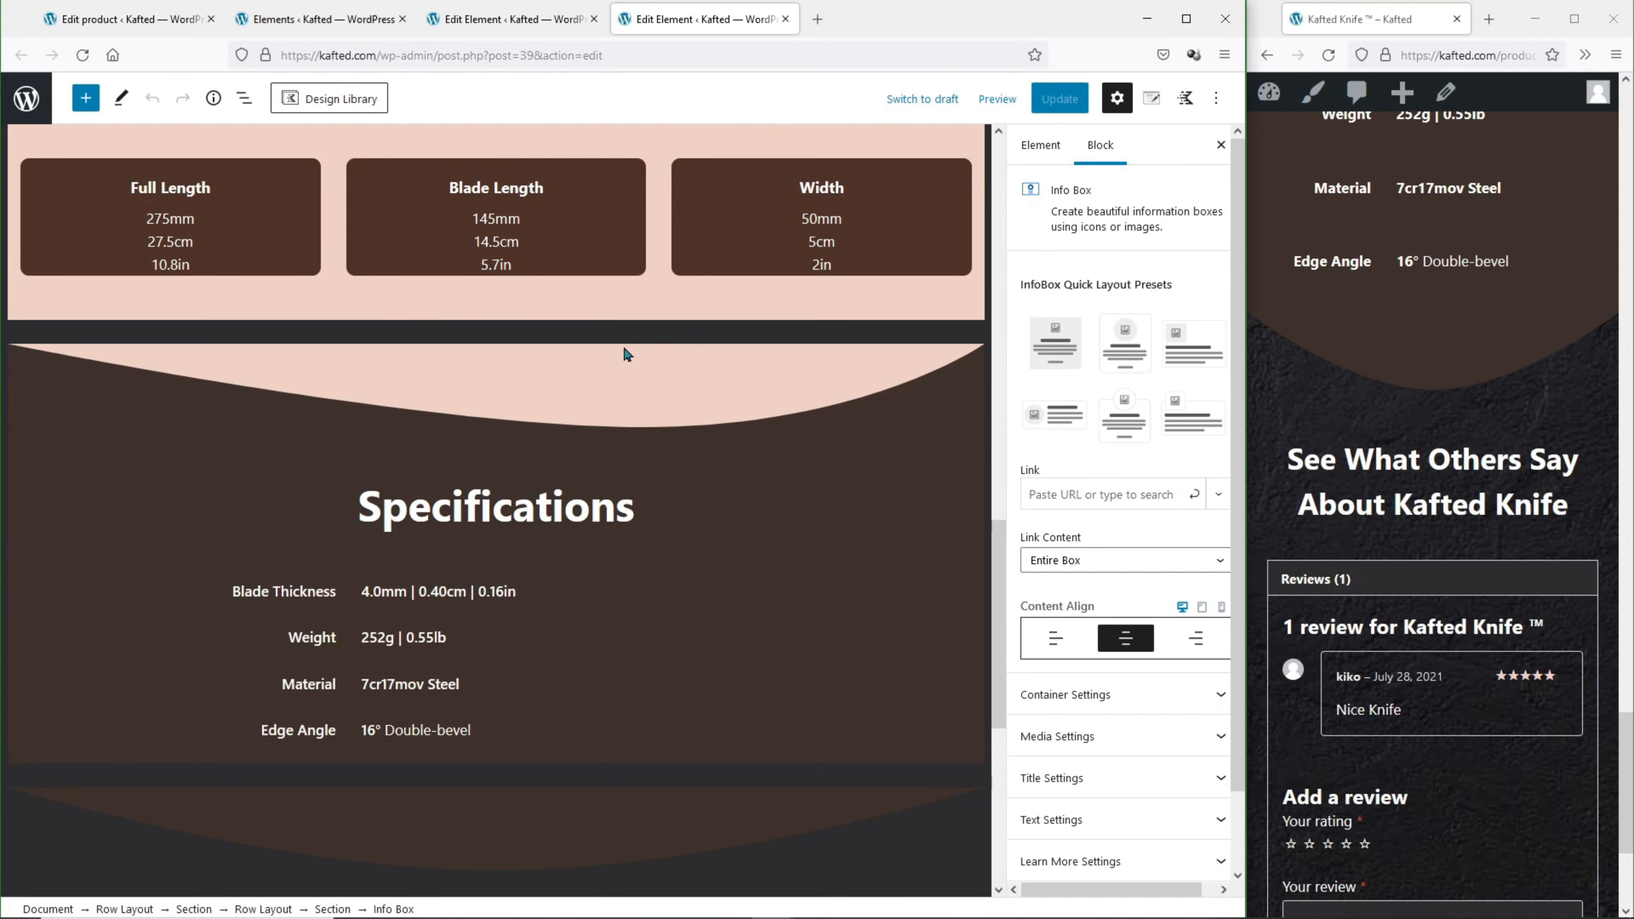
# Open the Add Plugins page in a new browser tab and search for "advanced custom fields".
pyautogui.click(124, 20)
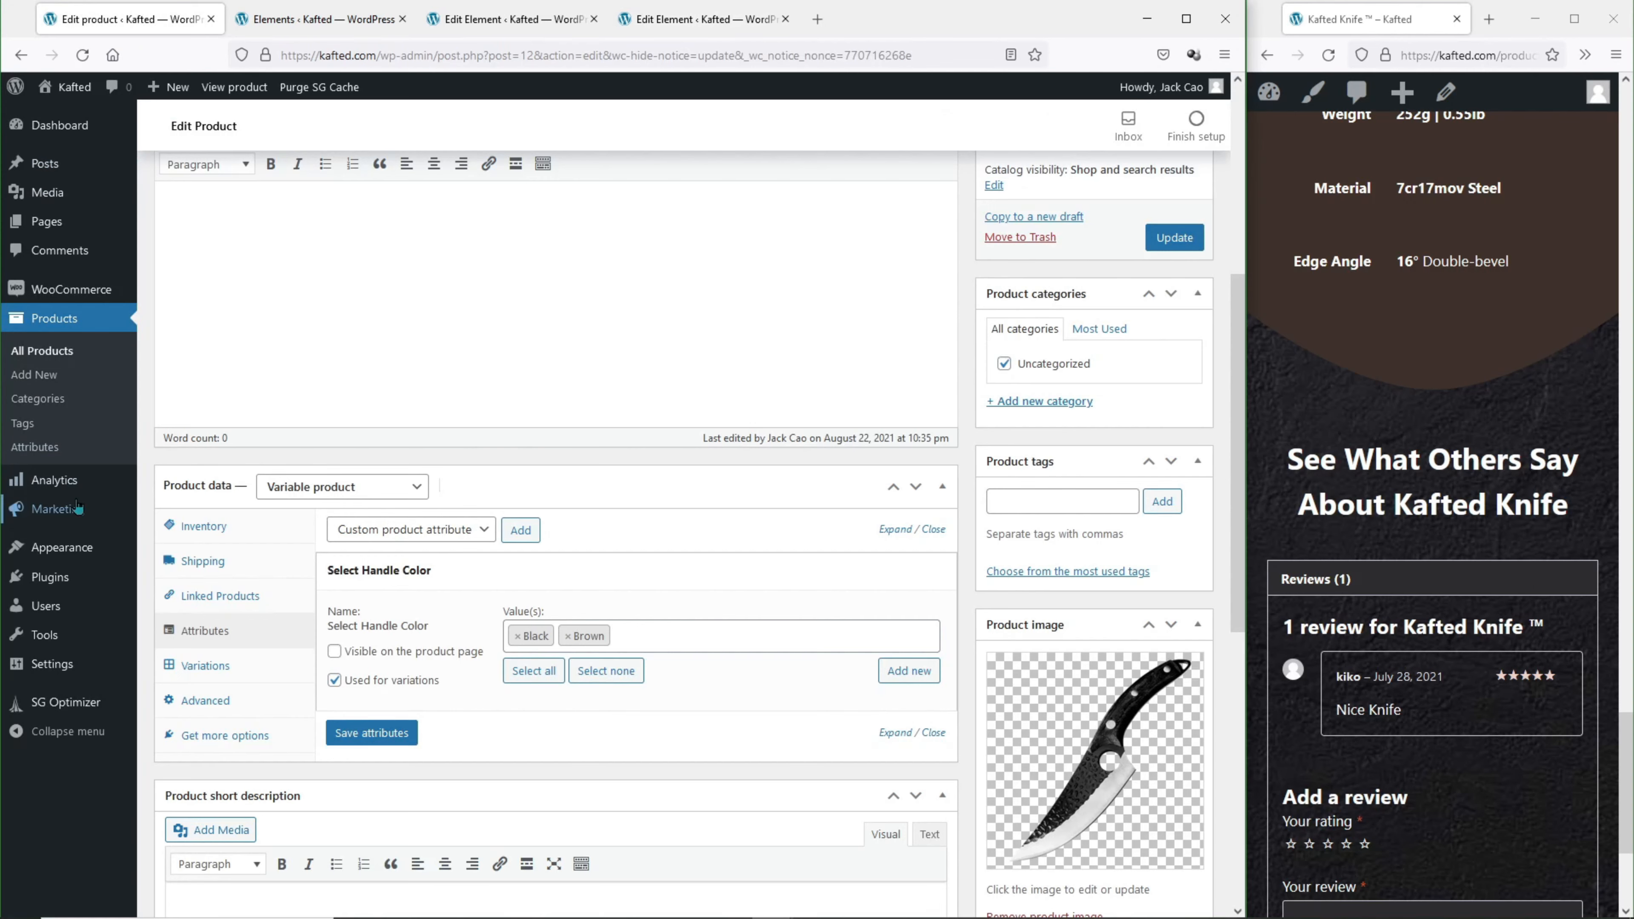
pyautogui.moveTo(132, 579)
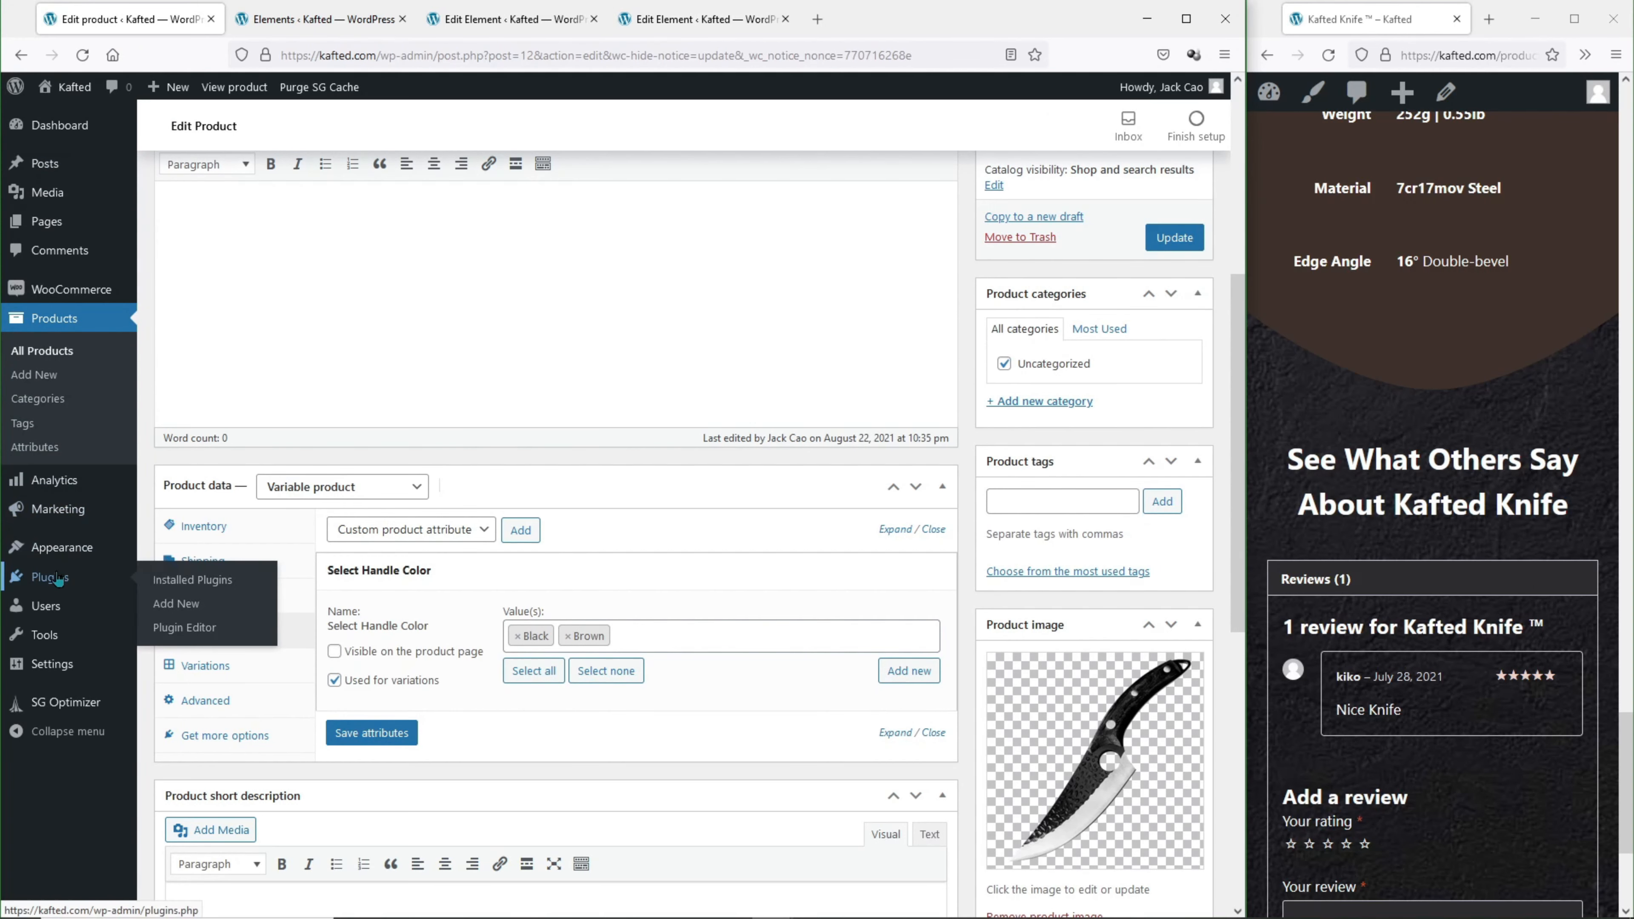
pyautogui.rightClick(172, 610)
pyautogui.click(207, 618)
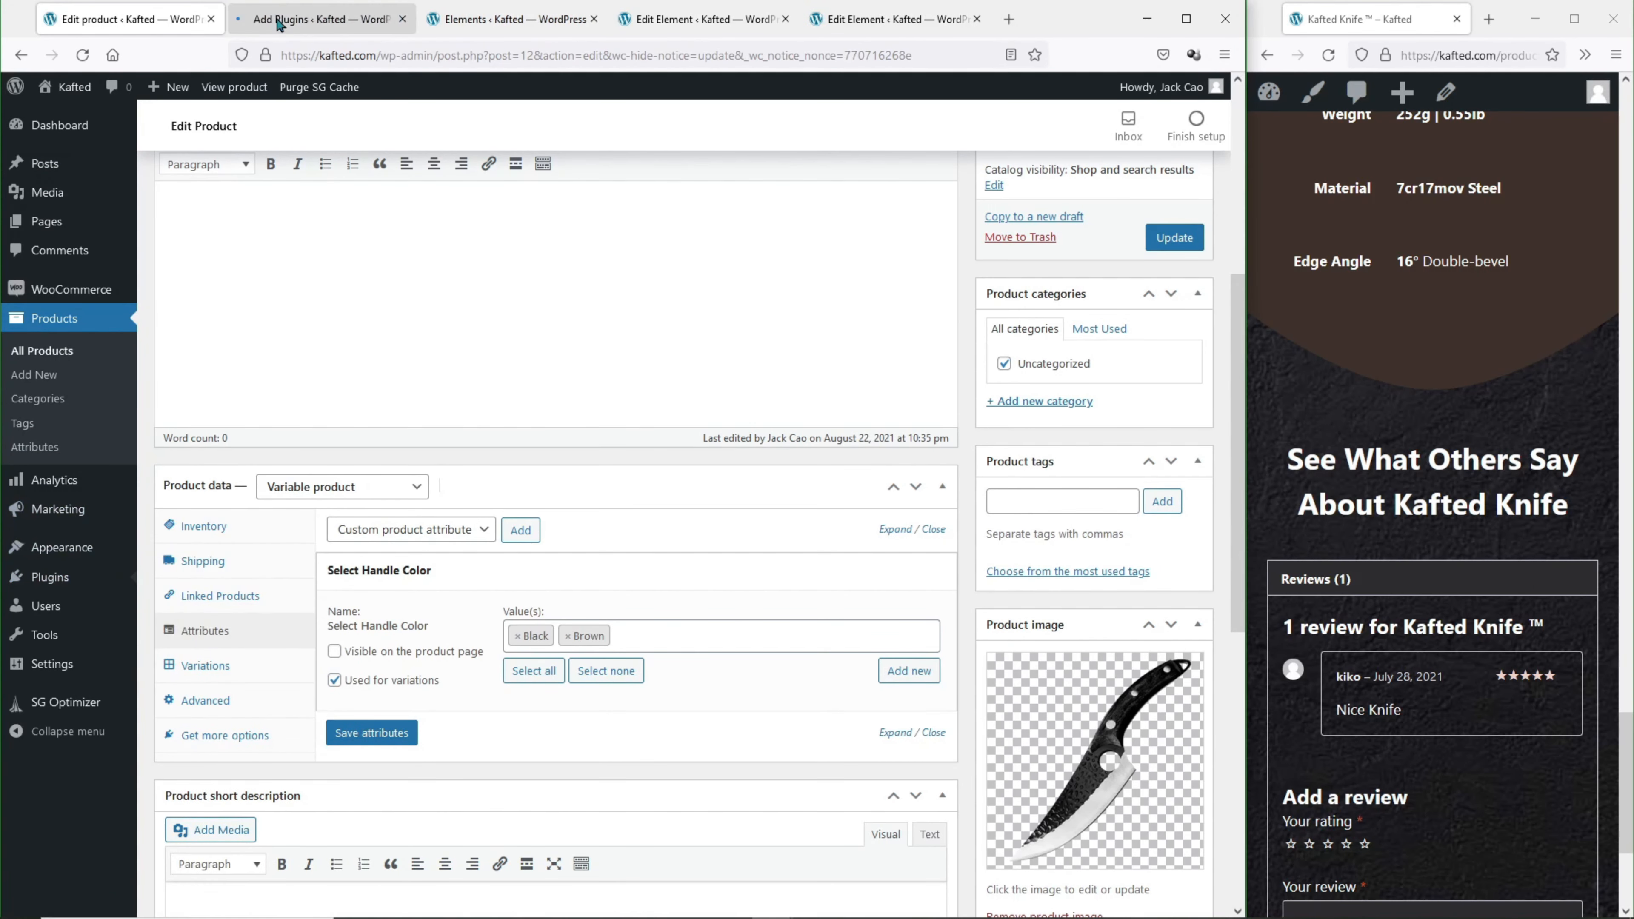
pyautogui.click(315, 19)
pyautogui.click(1104, 186)
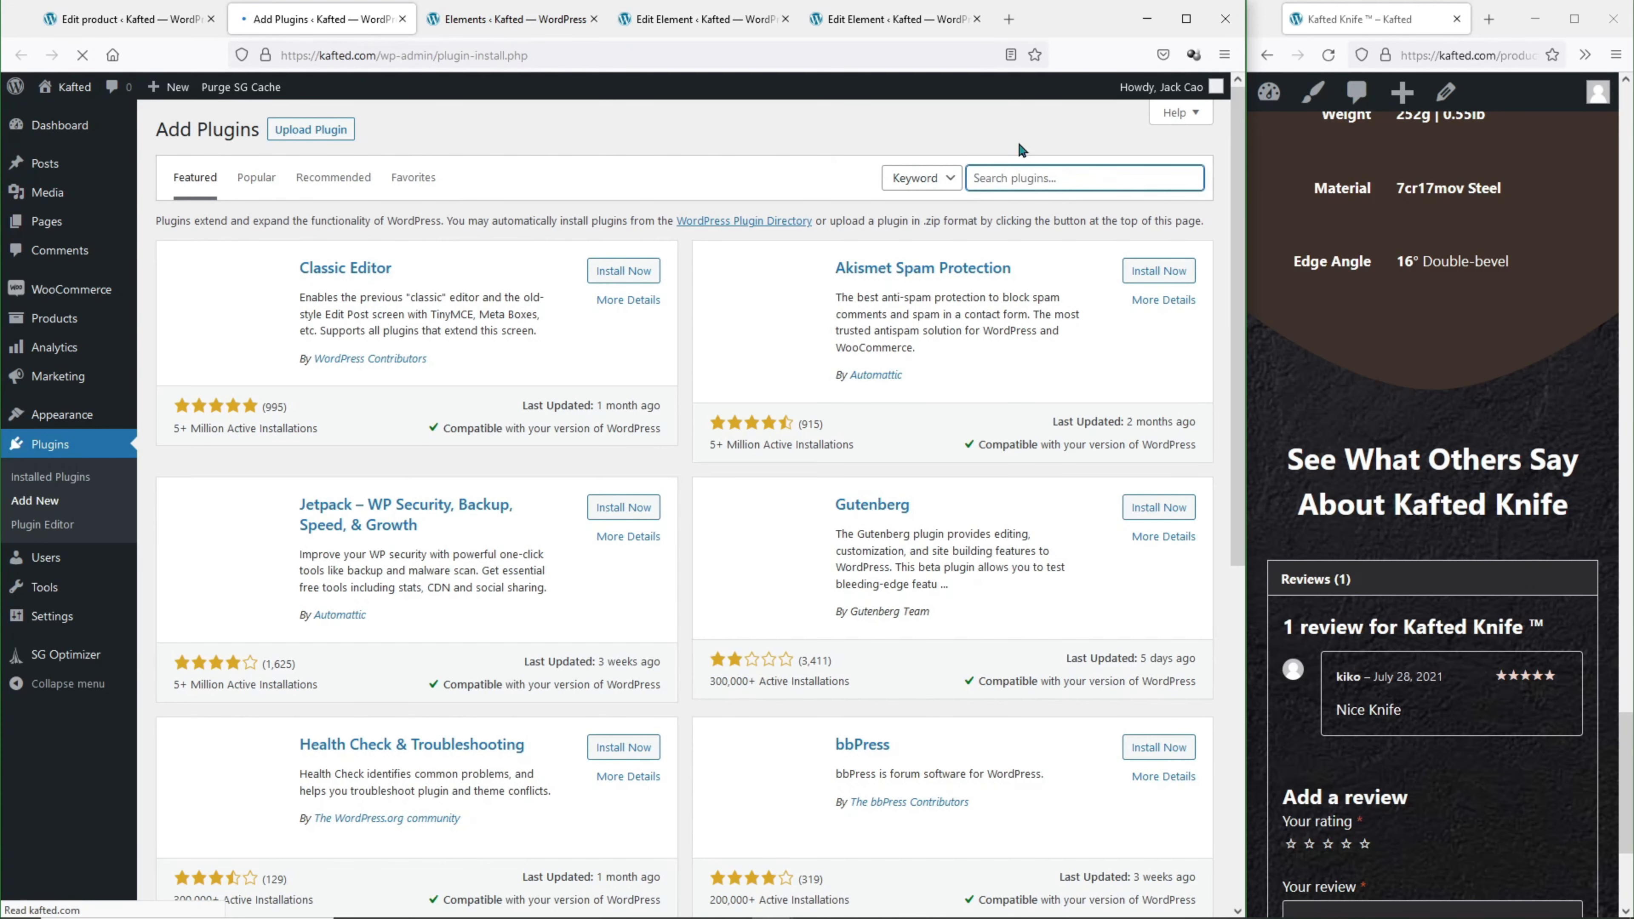
pyautogui.write('advanced custom fields')
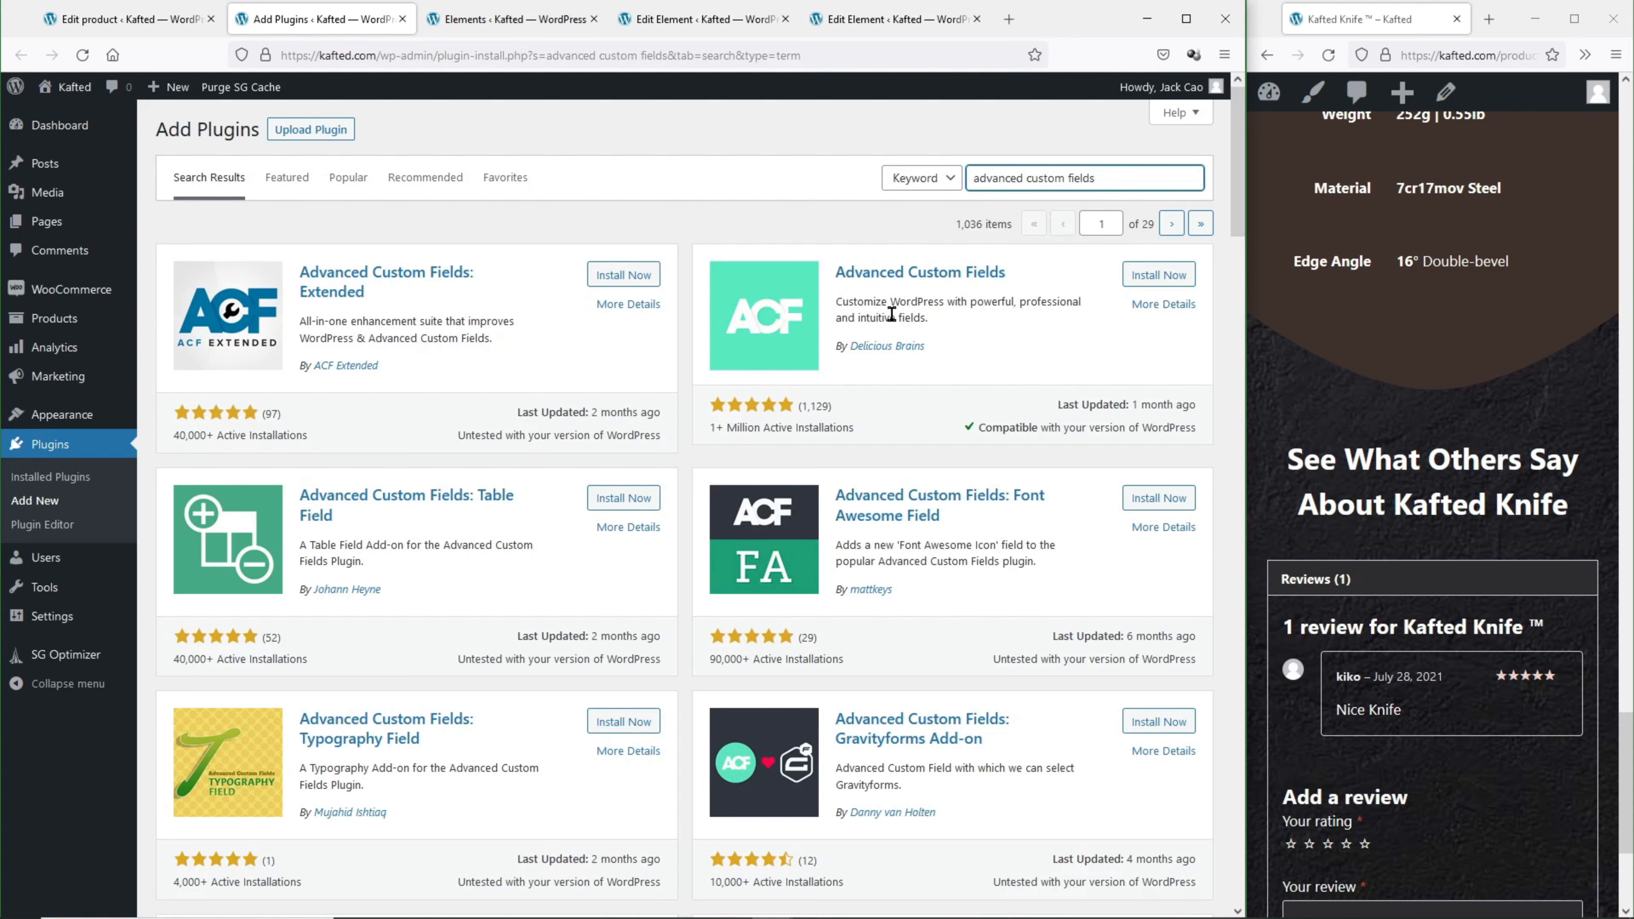
# Install and activate the Advanced Custom Fields plugin by Delicious Brains.
pyautogui.click(1159, 274)
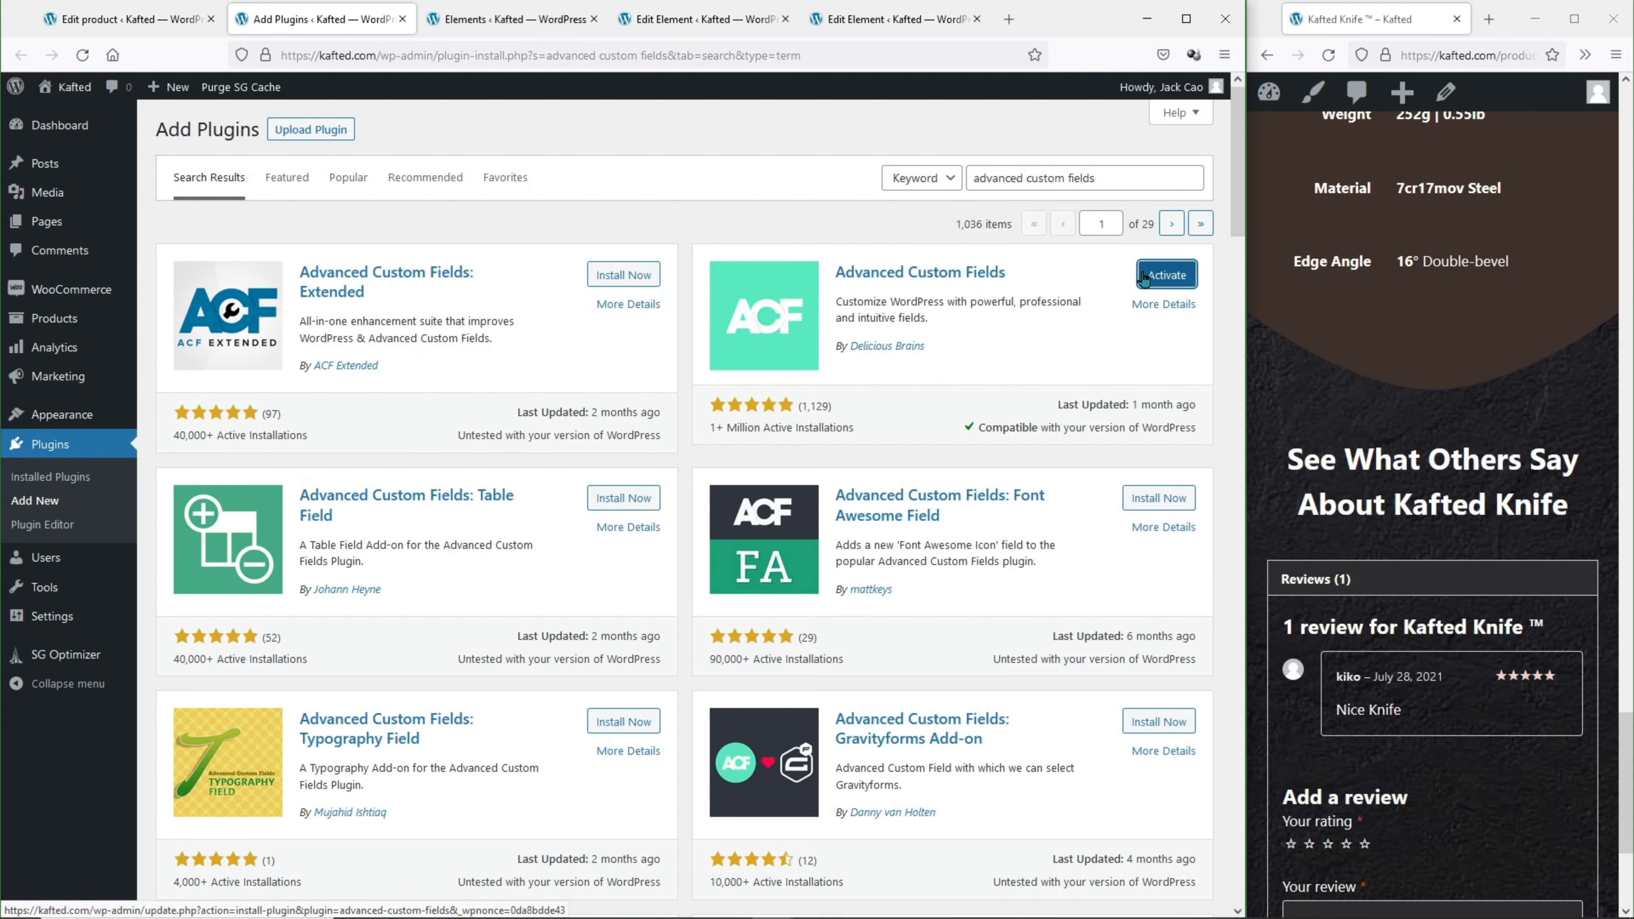
pyautogui.click(1142, 272)
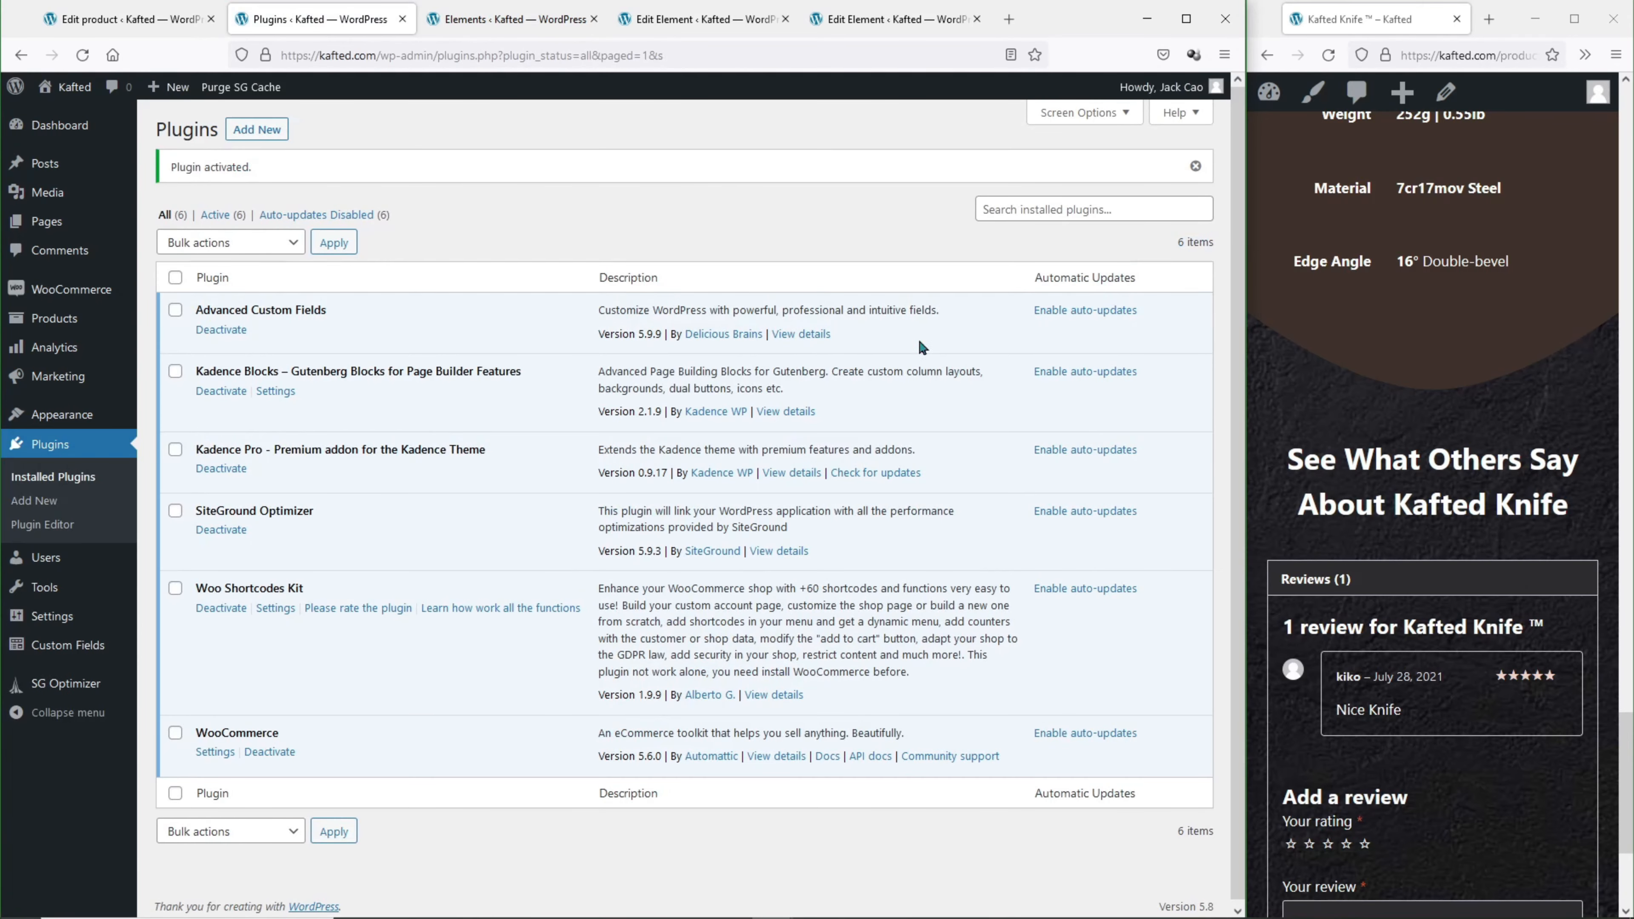
pyautogui.moveTo(87, 643)
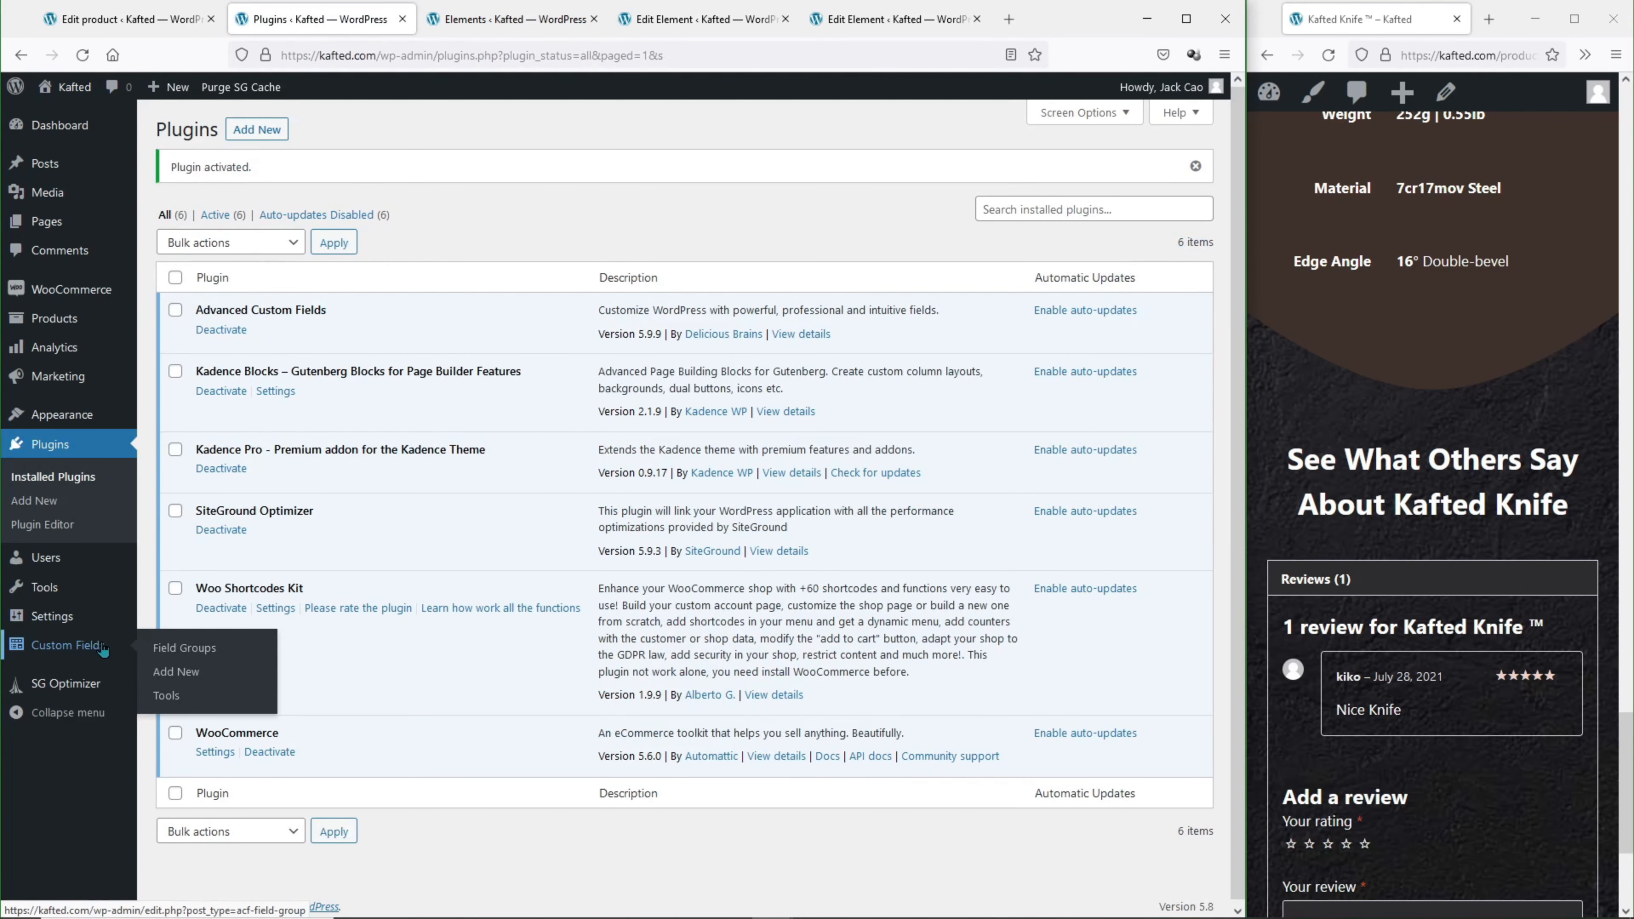
# Create a new custom field group titled "Knife Custom Fields".
pyautogui.click(169, 672)
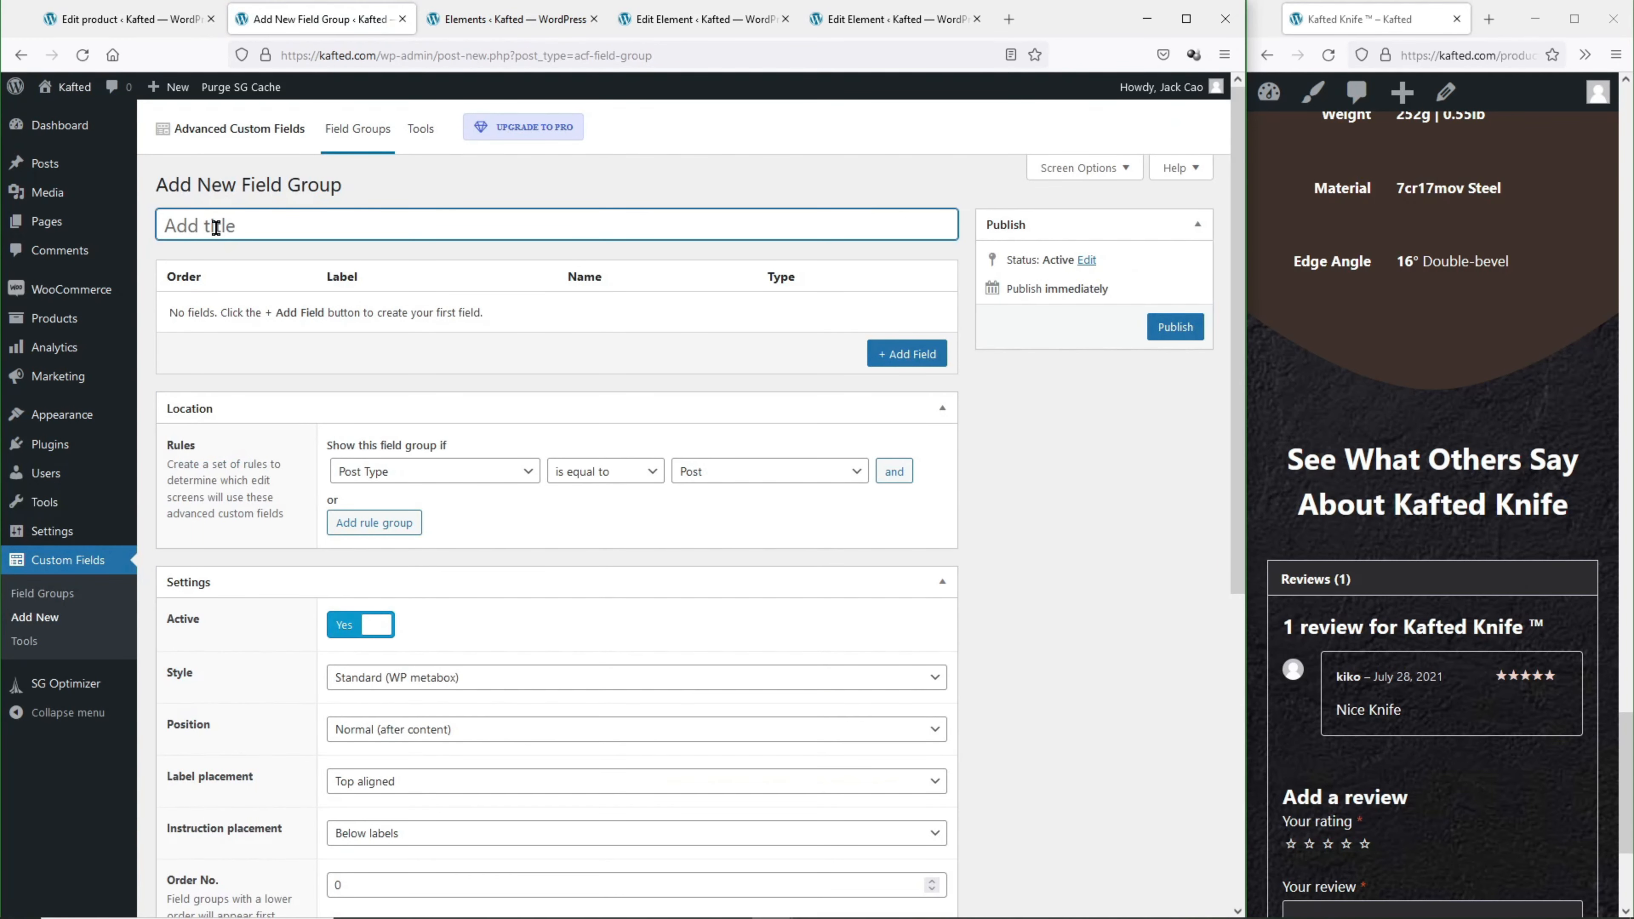
pyautogui.write('Knife Custom Fields')
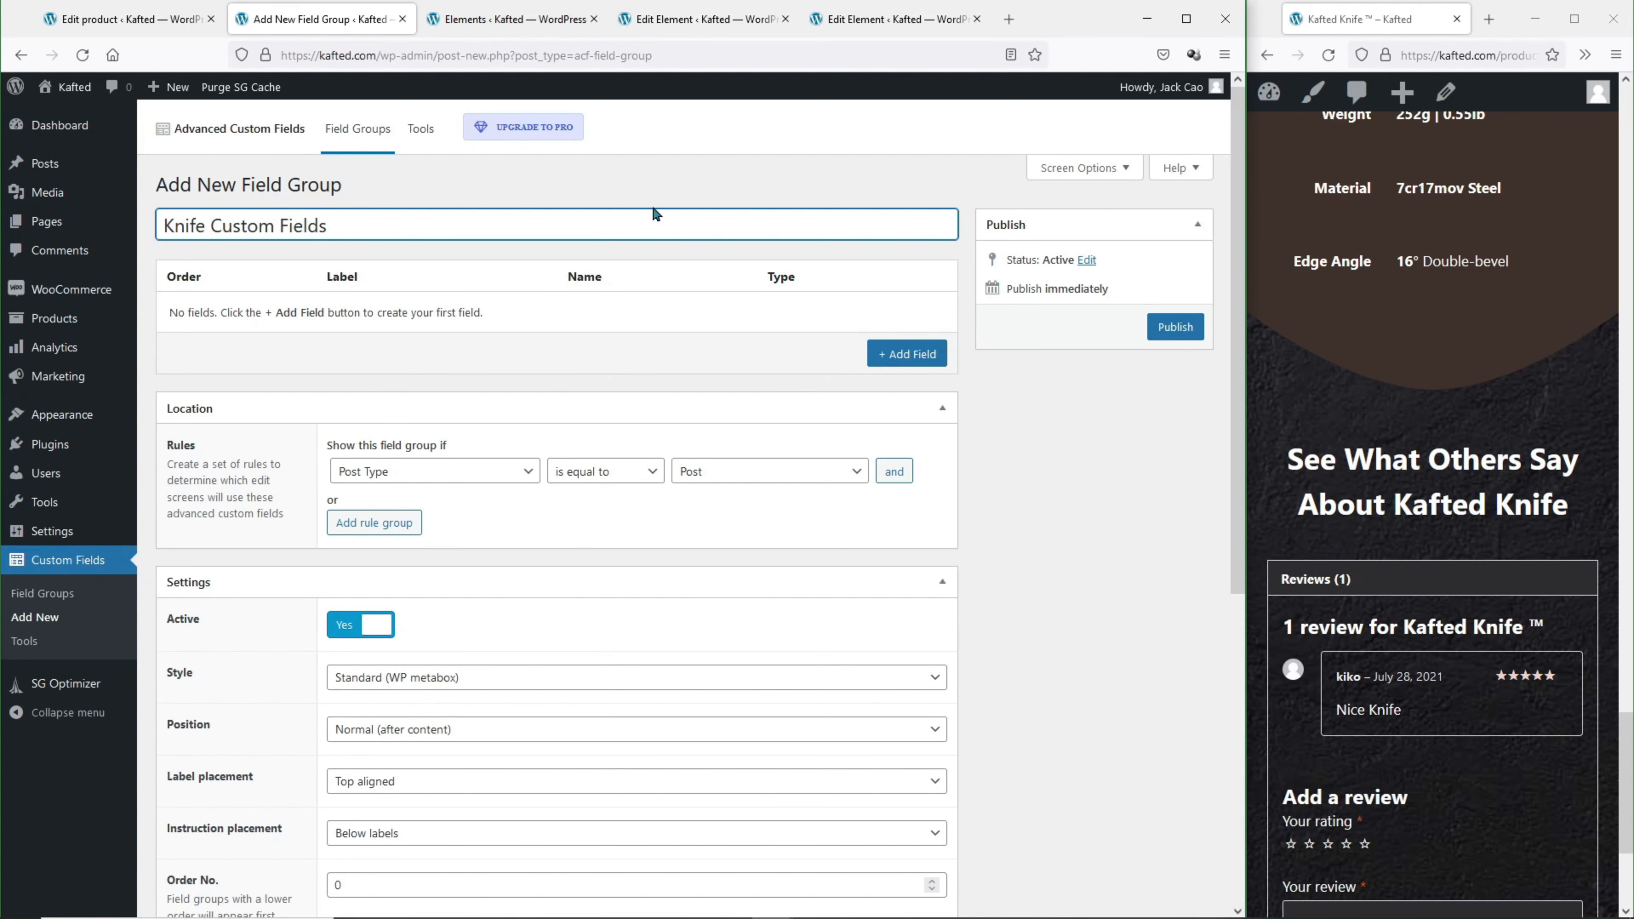
# Examine the live product page from the dimension section back up to the product gallery and purchase options.
pyautogui.scroll(8, 1465, 418)
pyautogui.scroll(12, 1465, 417)
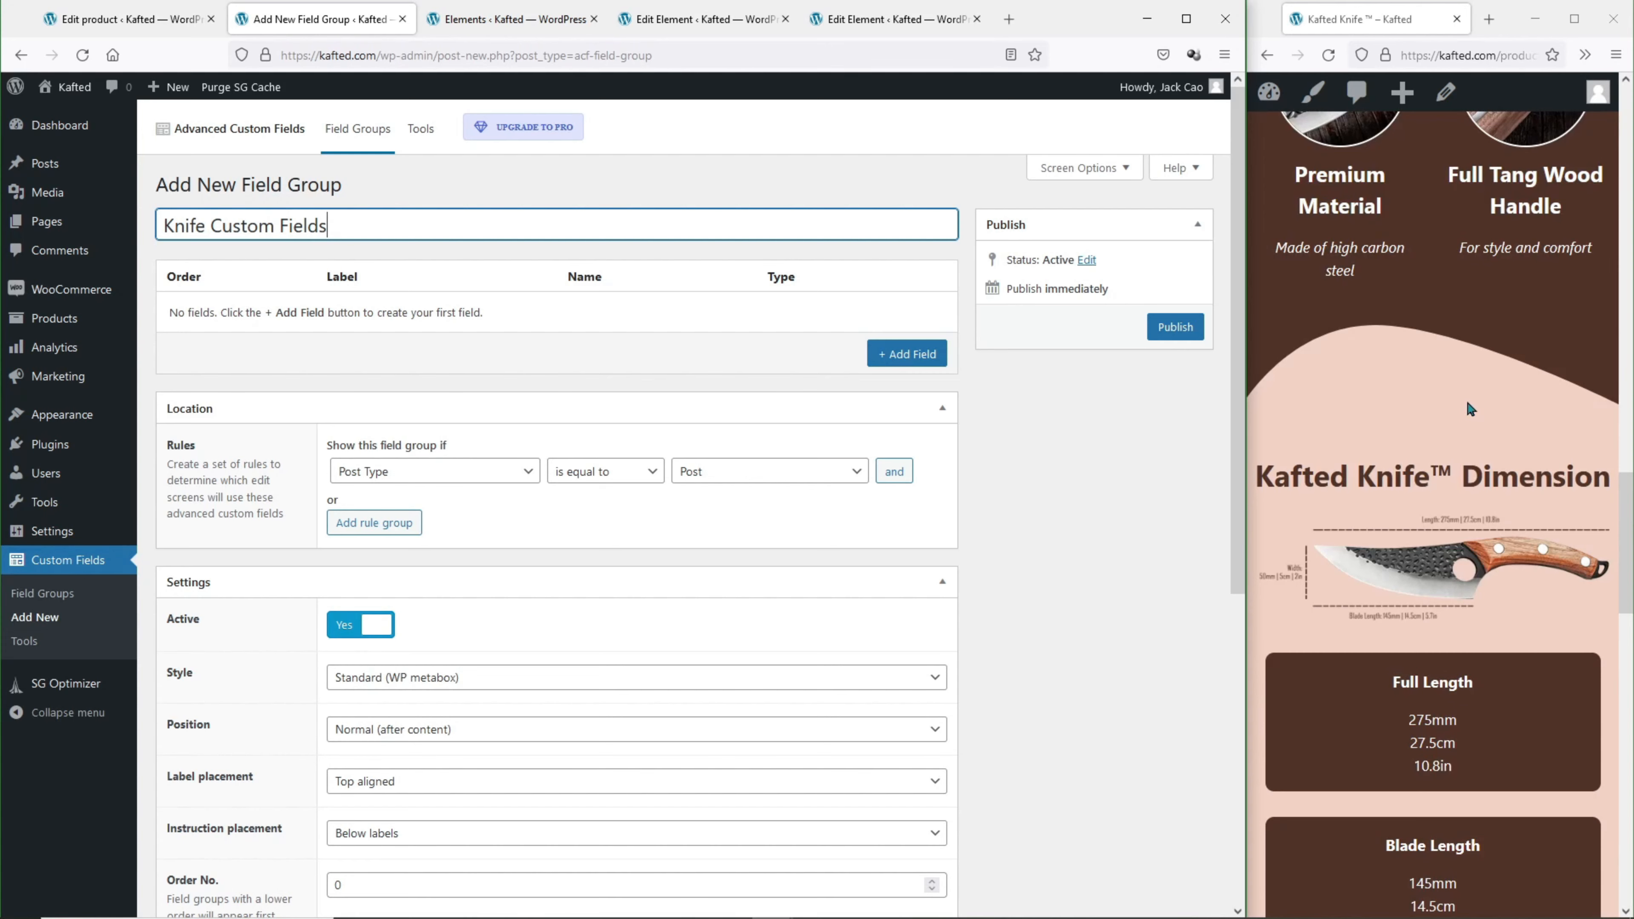
pyautogui.scroll(3, 1463, 392)
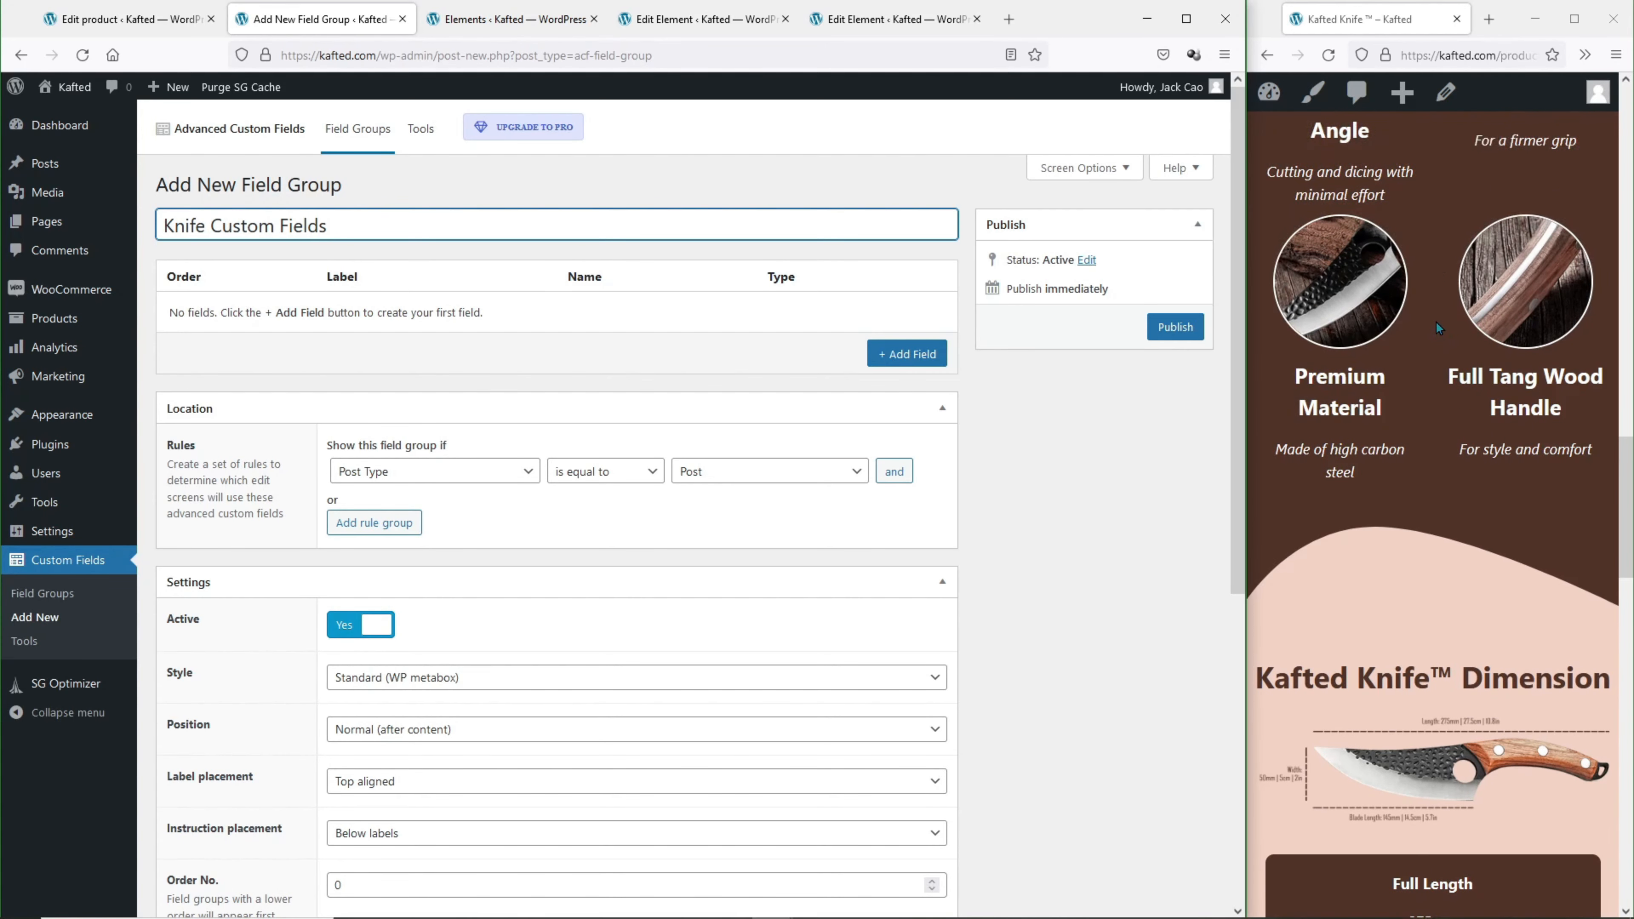
pyautogui.scroll(9, 1436, 321)
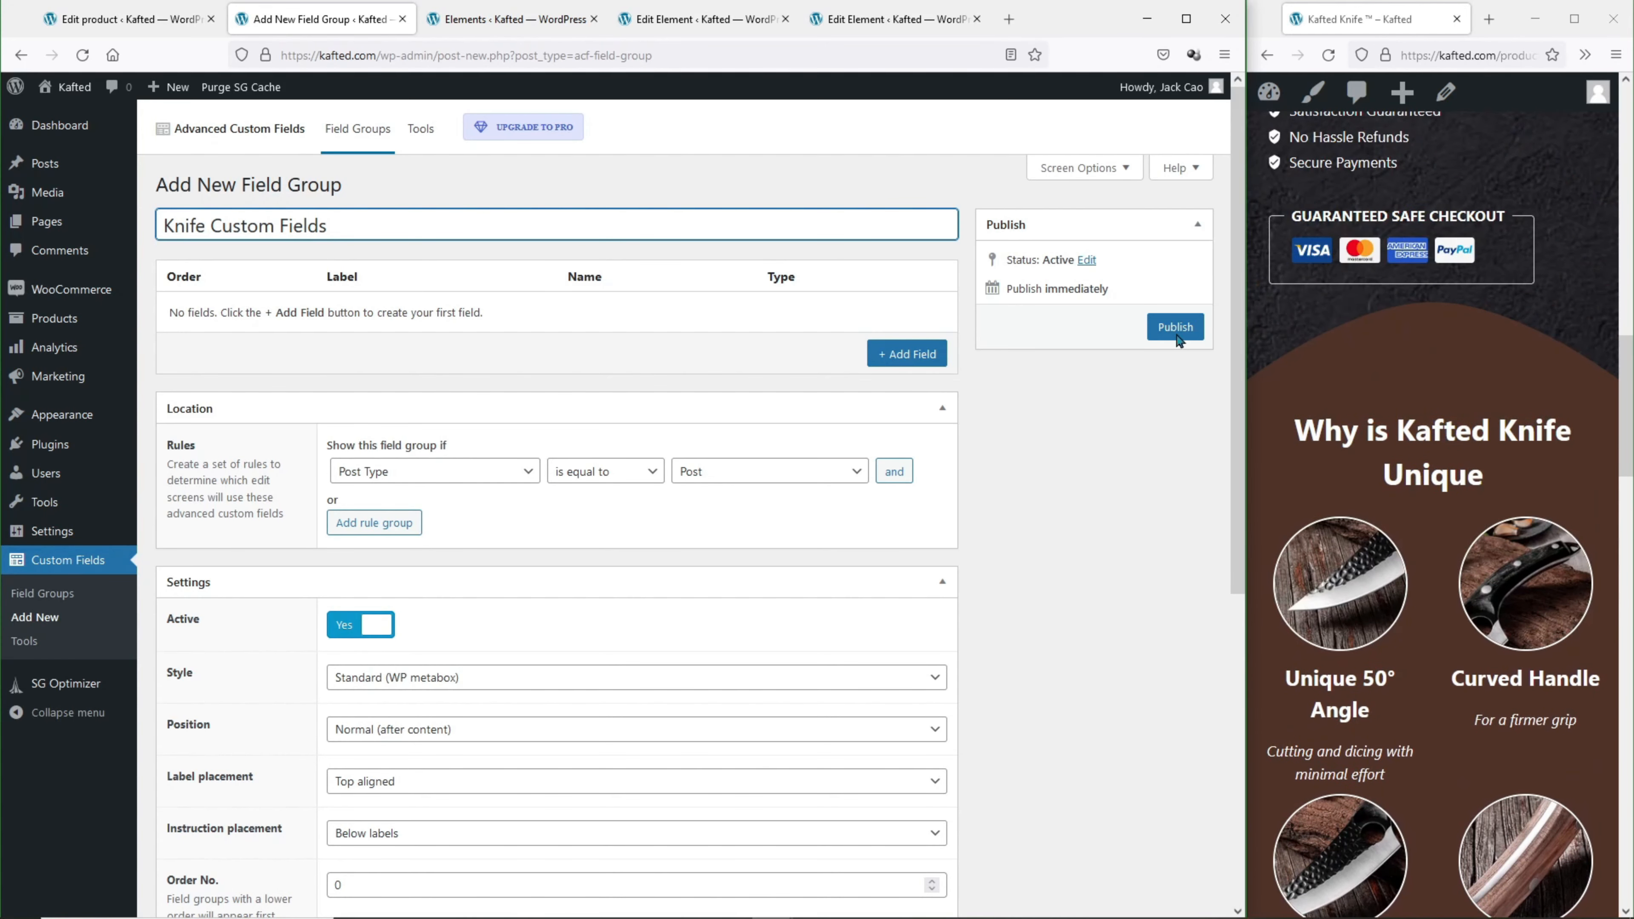
pyautogui.moveTo(415, 225); pyautogui.dragTo(151, 216)
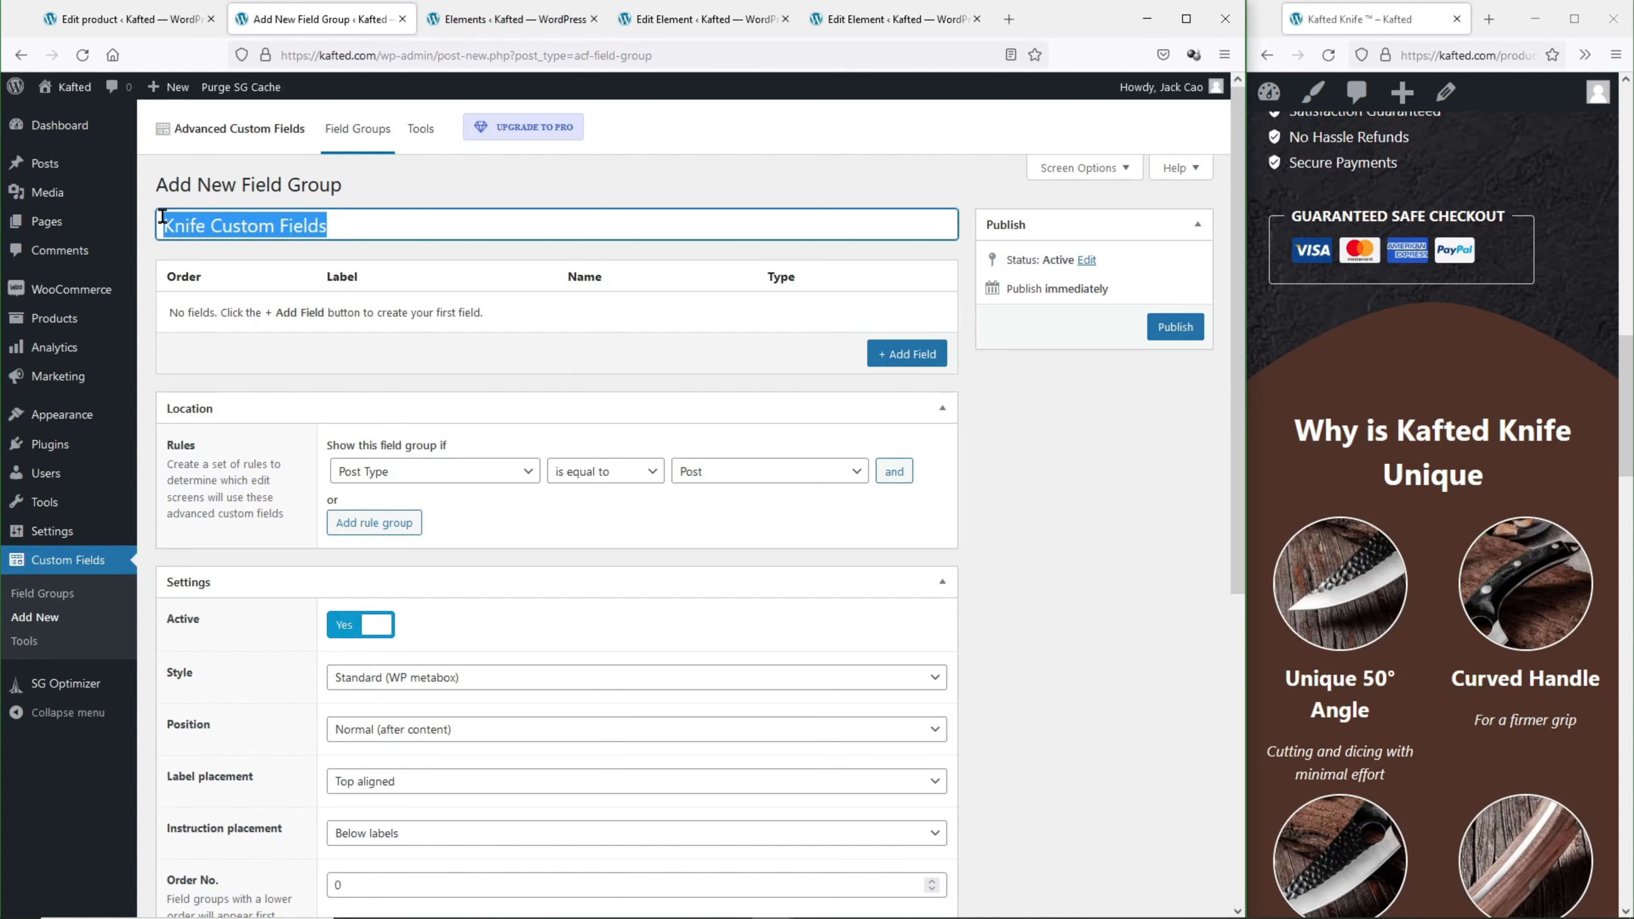
pyautogui.scroll(6, 1383, 468)
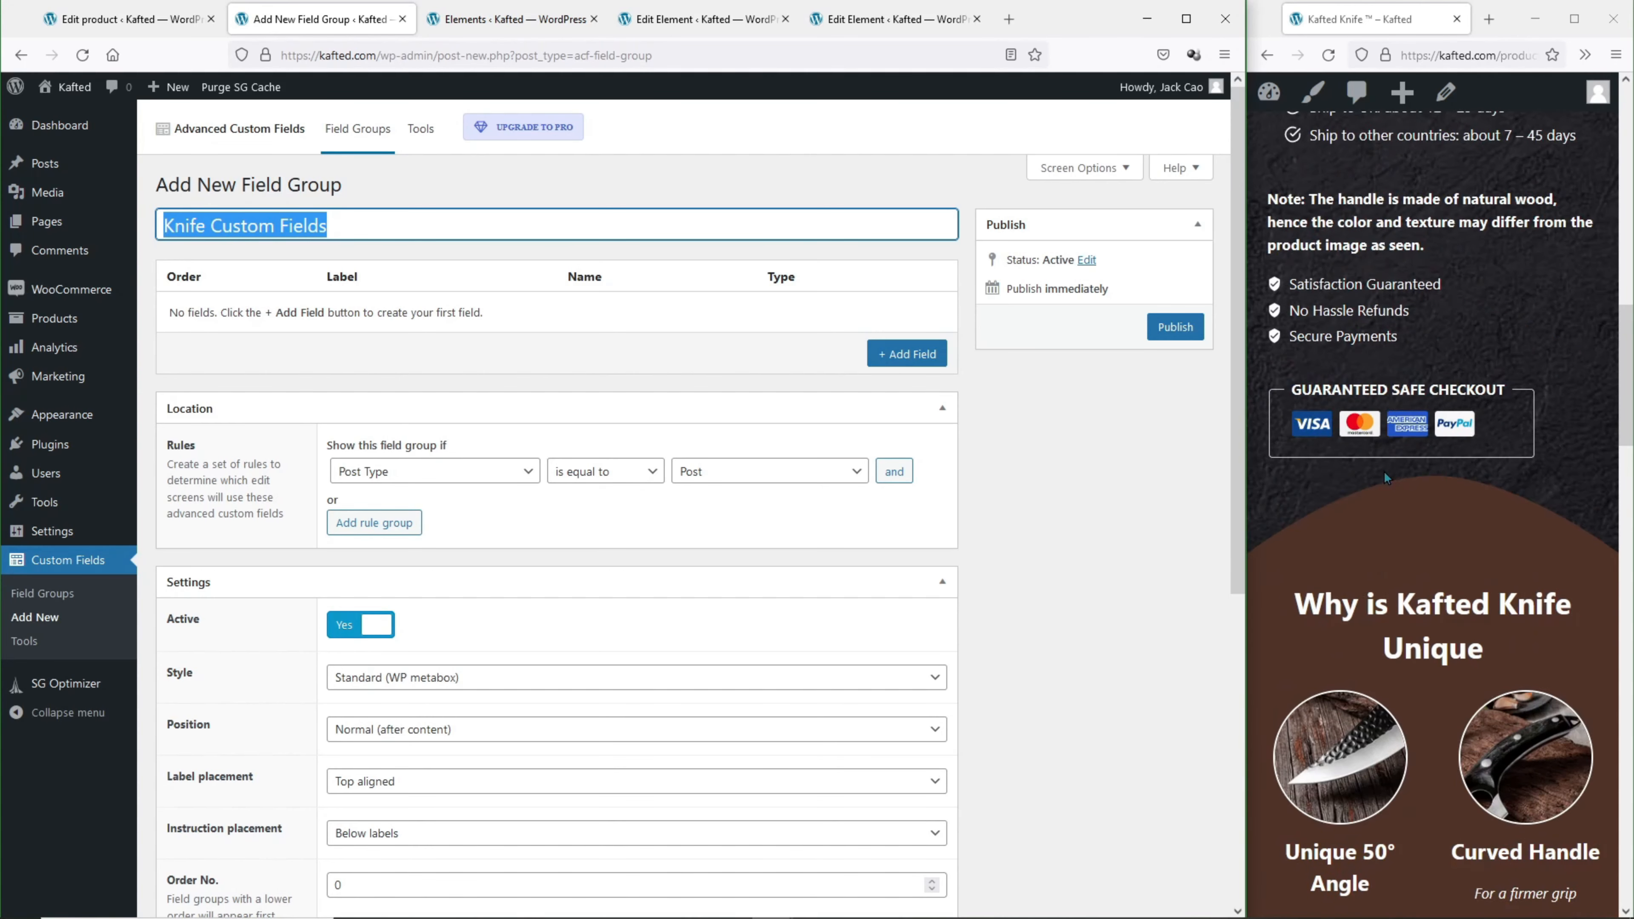
pyautogui.scroll(10, 1383, 468)
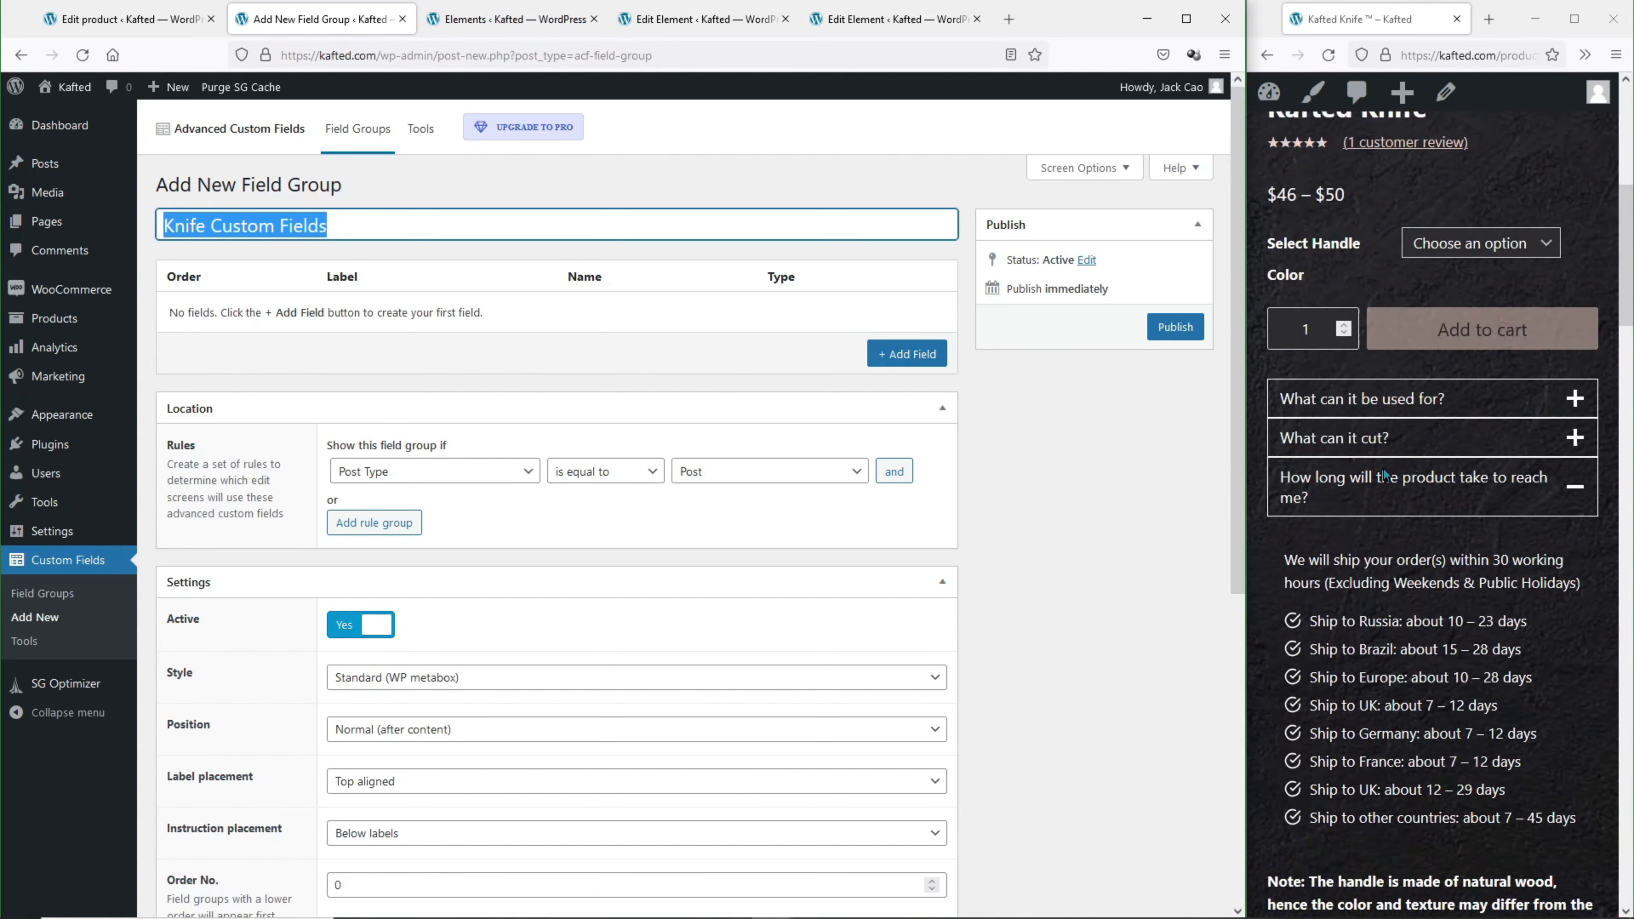
pyautogui.scroll(3, 1380, 449)
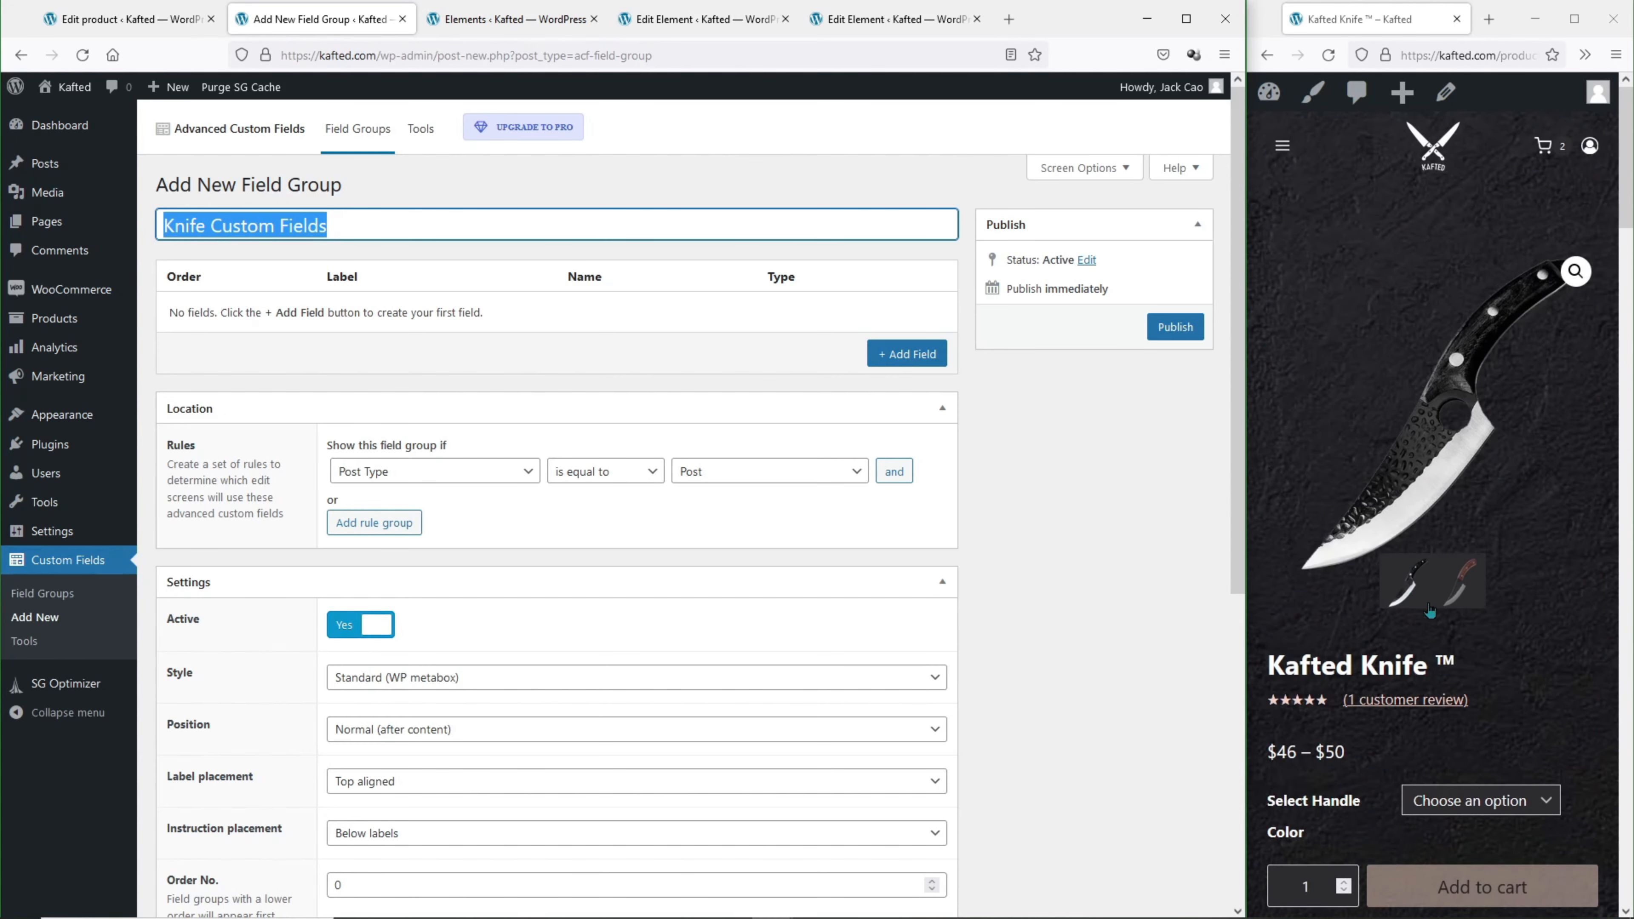
pyautogui.scroll(-2, 1487, 643)
pyautogui.scroll(-3, 1487, 644)
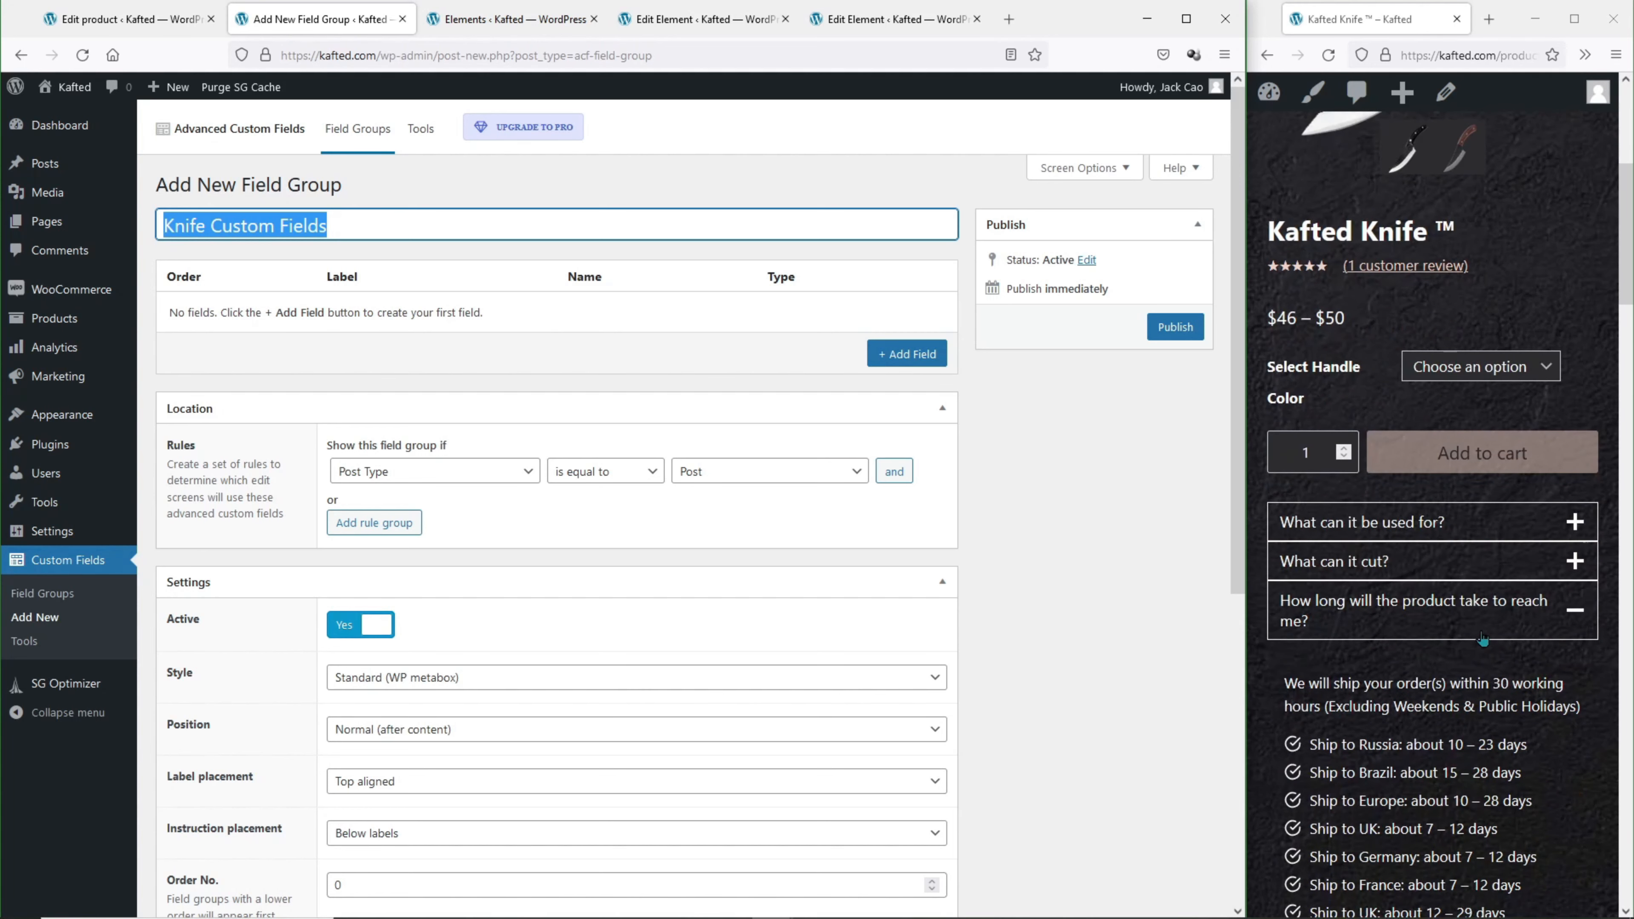
# Expand the live page's accordion questions on uses, cutting and delivery time, and examine their lists.
pyautogui.click(1437, 522)
pyautogui.moveTo(1310, 576); pyautogui.dragTo(1323, 595)
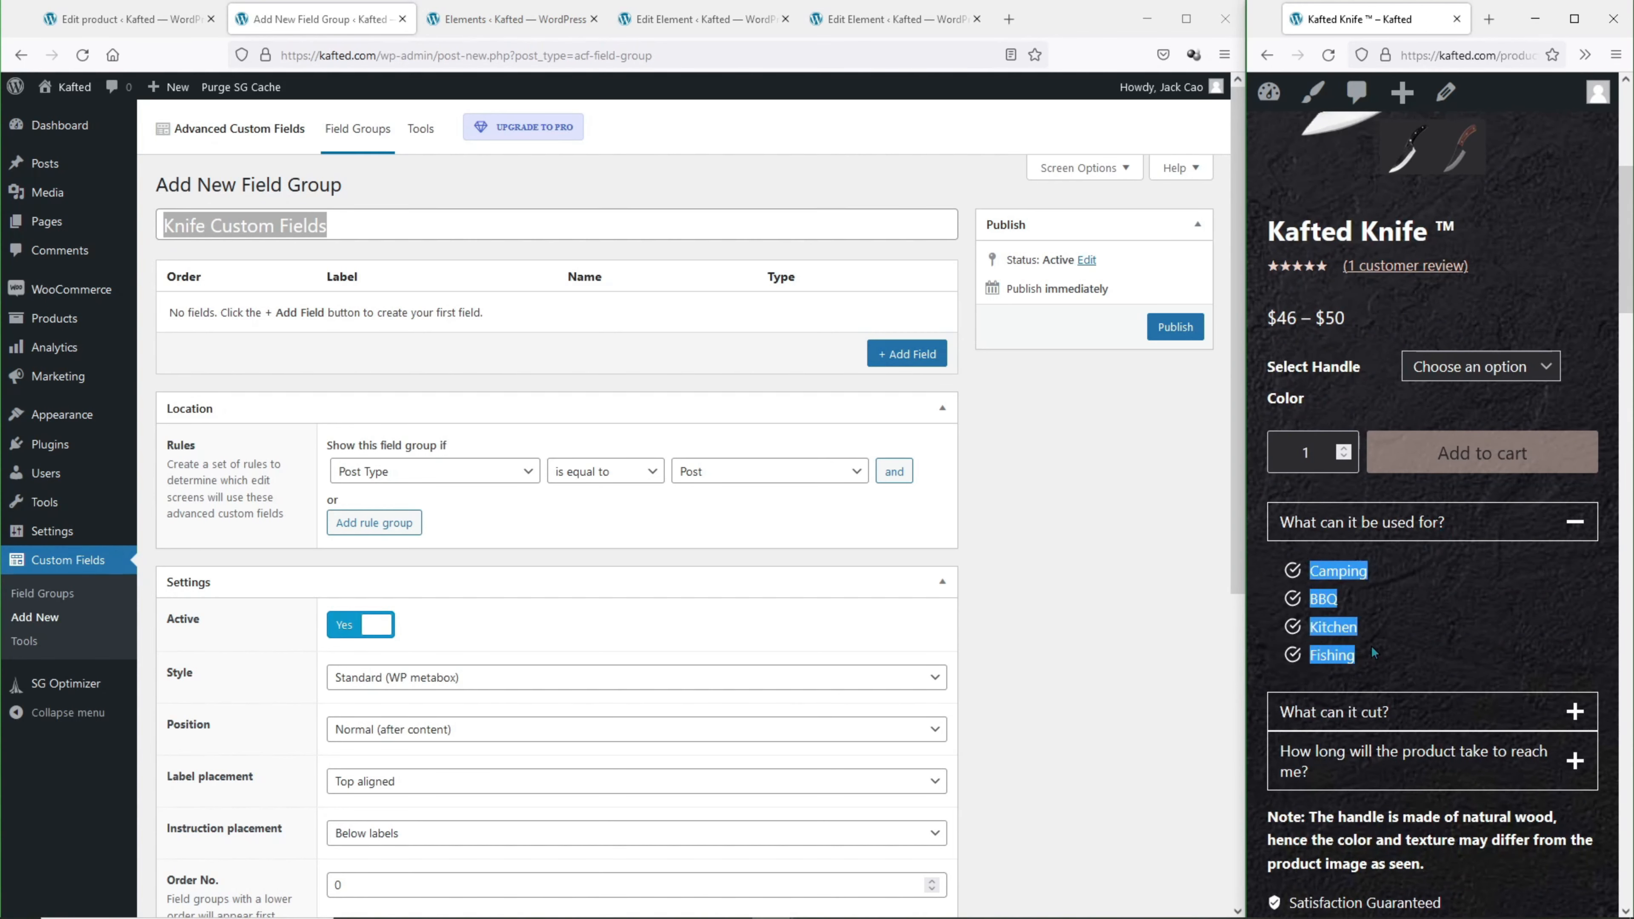
pyautogui.click(1382, 710)
pyautogui.scroll(-2, 1424, 725)
pyautogui.click(1422, 728)
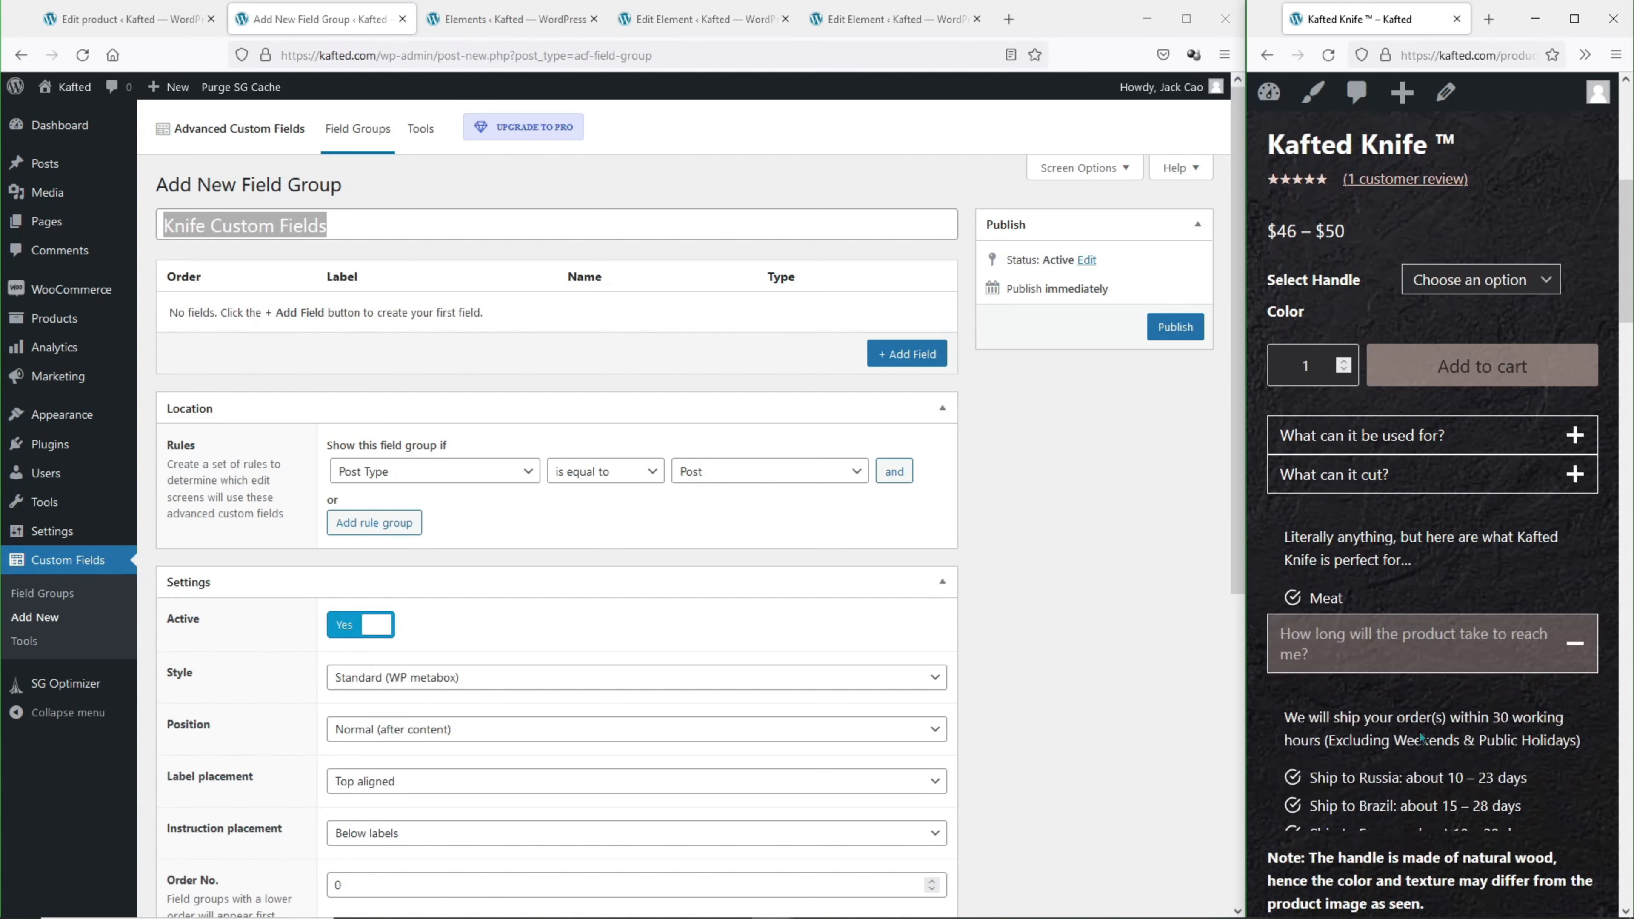
pyautogui.scroll(-3, 1420, 732)
pyautogui.moveTo(1283, 422); pyautogui.dragTo(1591, 681)
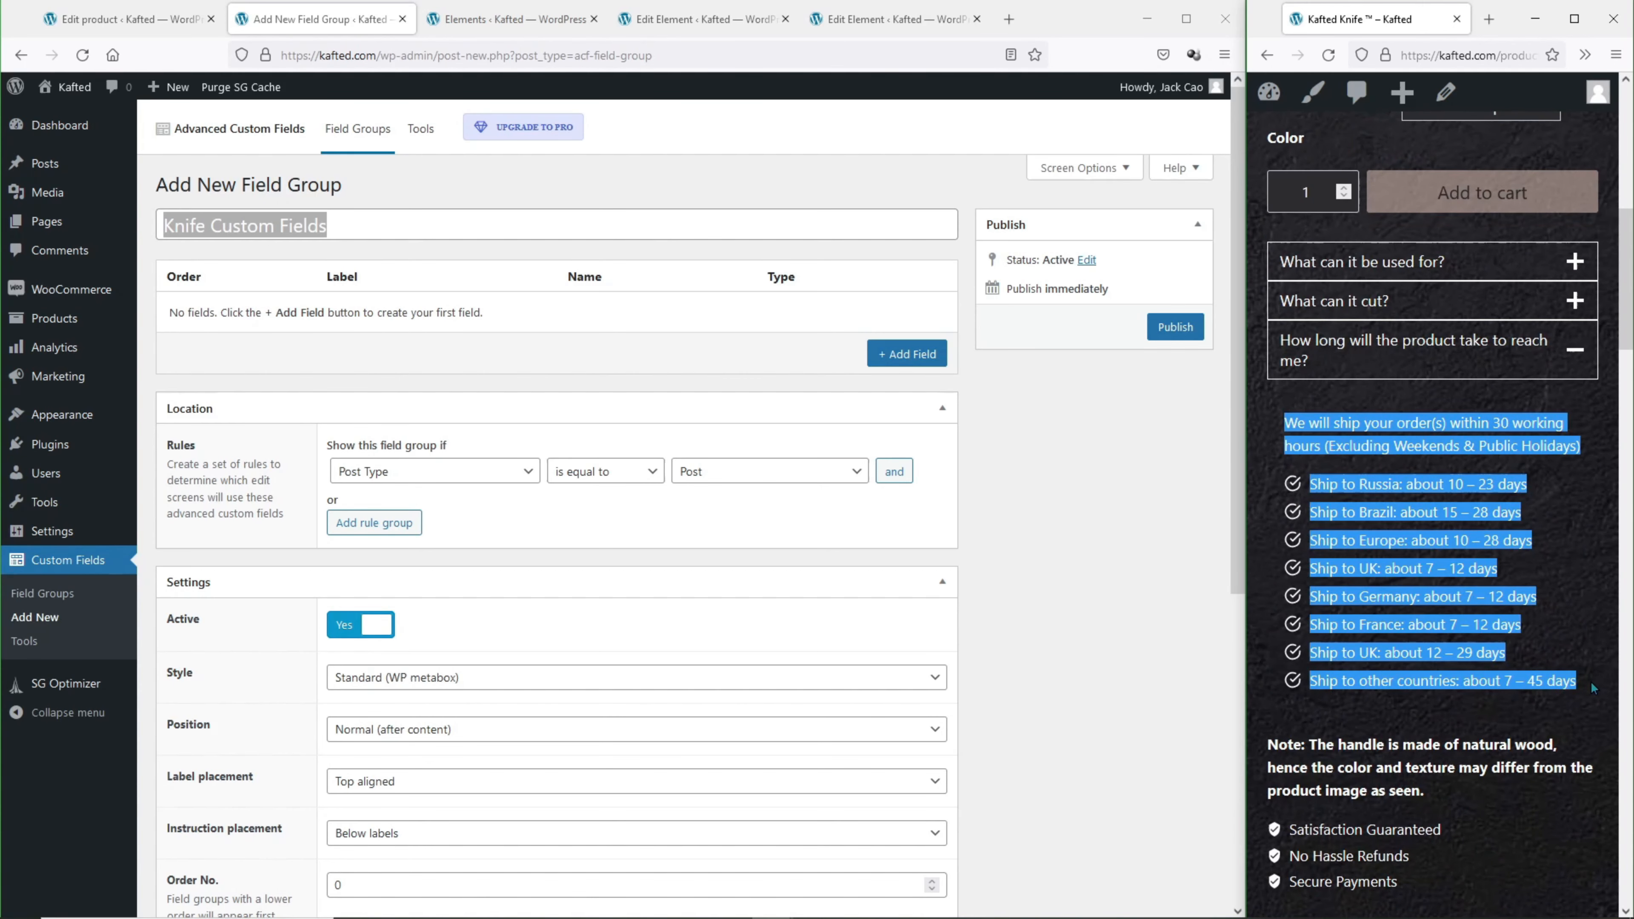
pyautogui.click(1591, 681)
# Examine the Why is Kafted Knife Unique section on the live page, including its heading, feature images and captions.
pyautogui.scroll(-4, 1572, 672)
pyautogui.scroll(-5, 1428, 681)
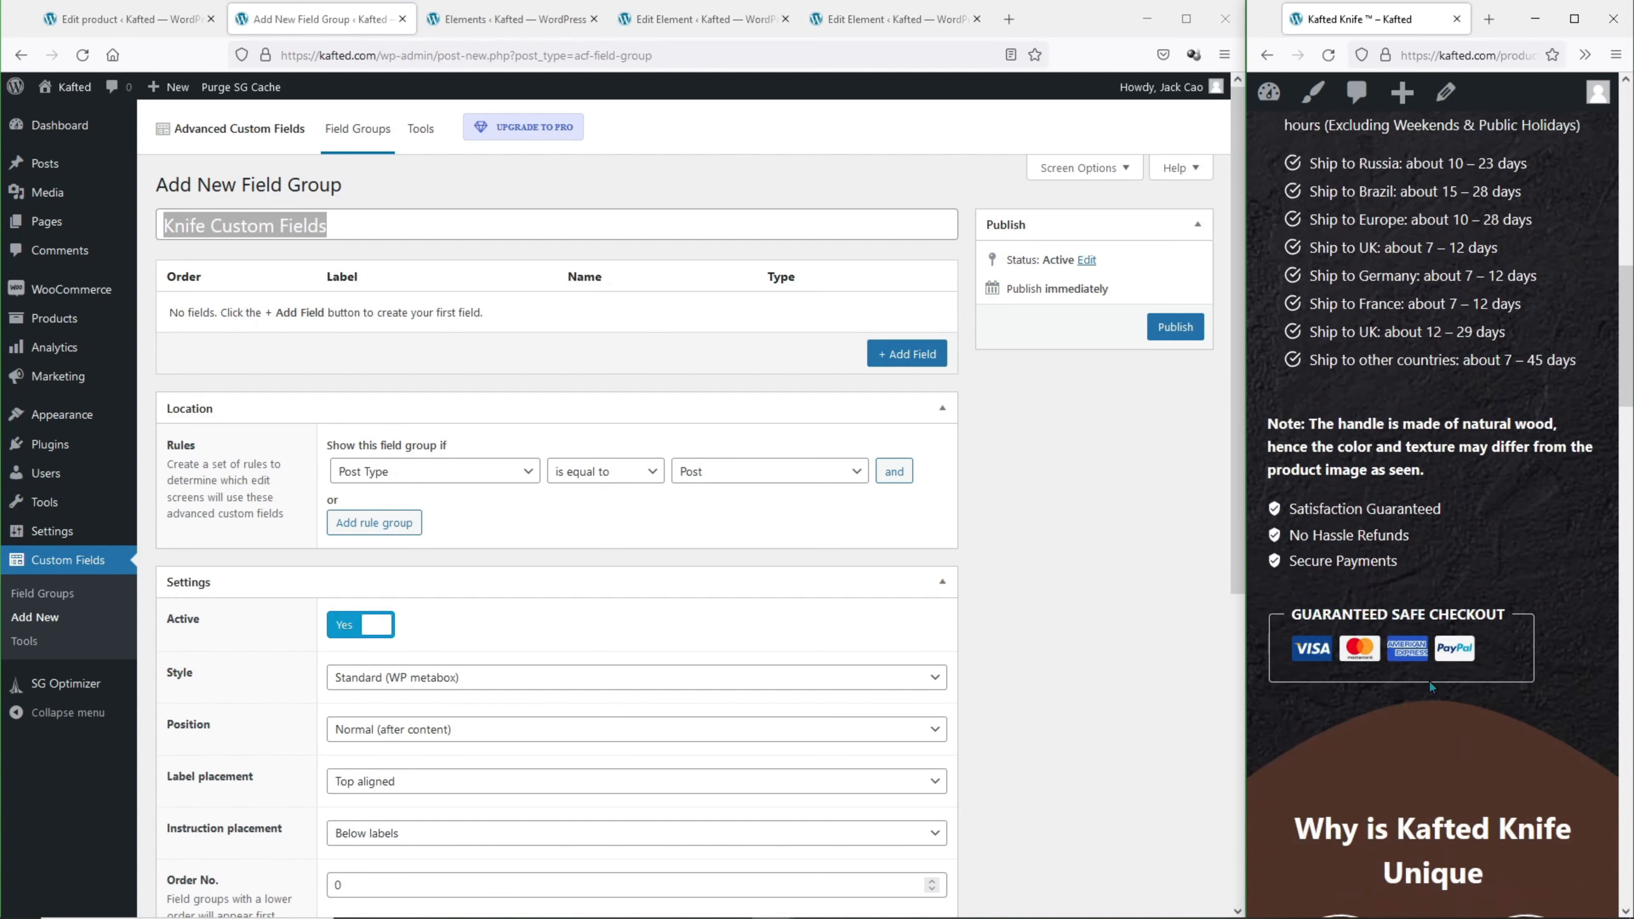
pyautogui.moveTo(1398, 541); pyautogui.dragTo(1495, 591)
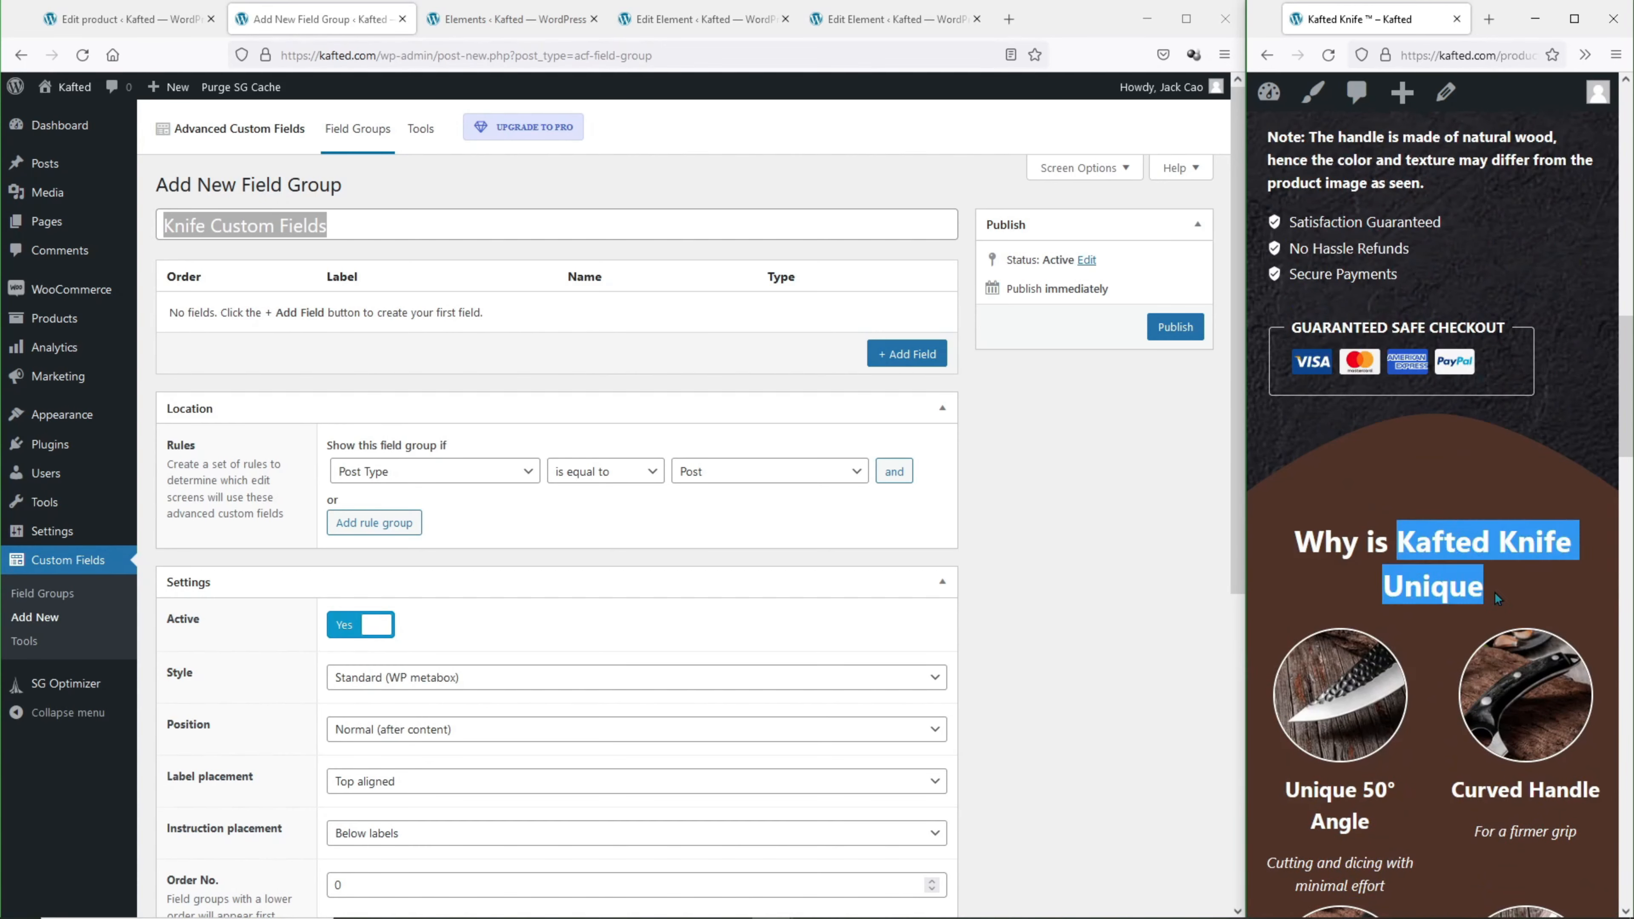
pyautogui.click(1493, 591)
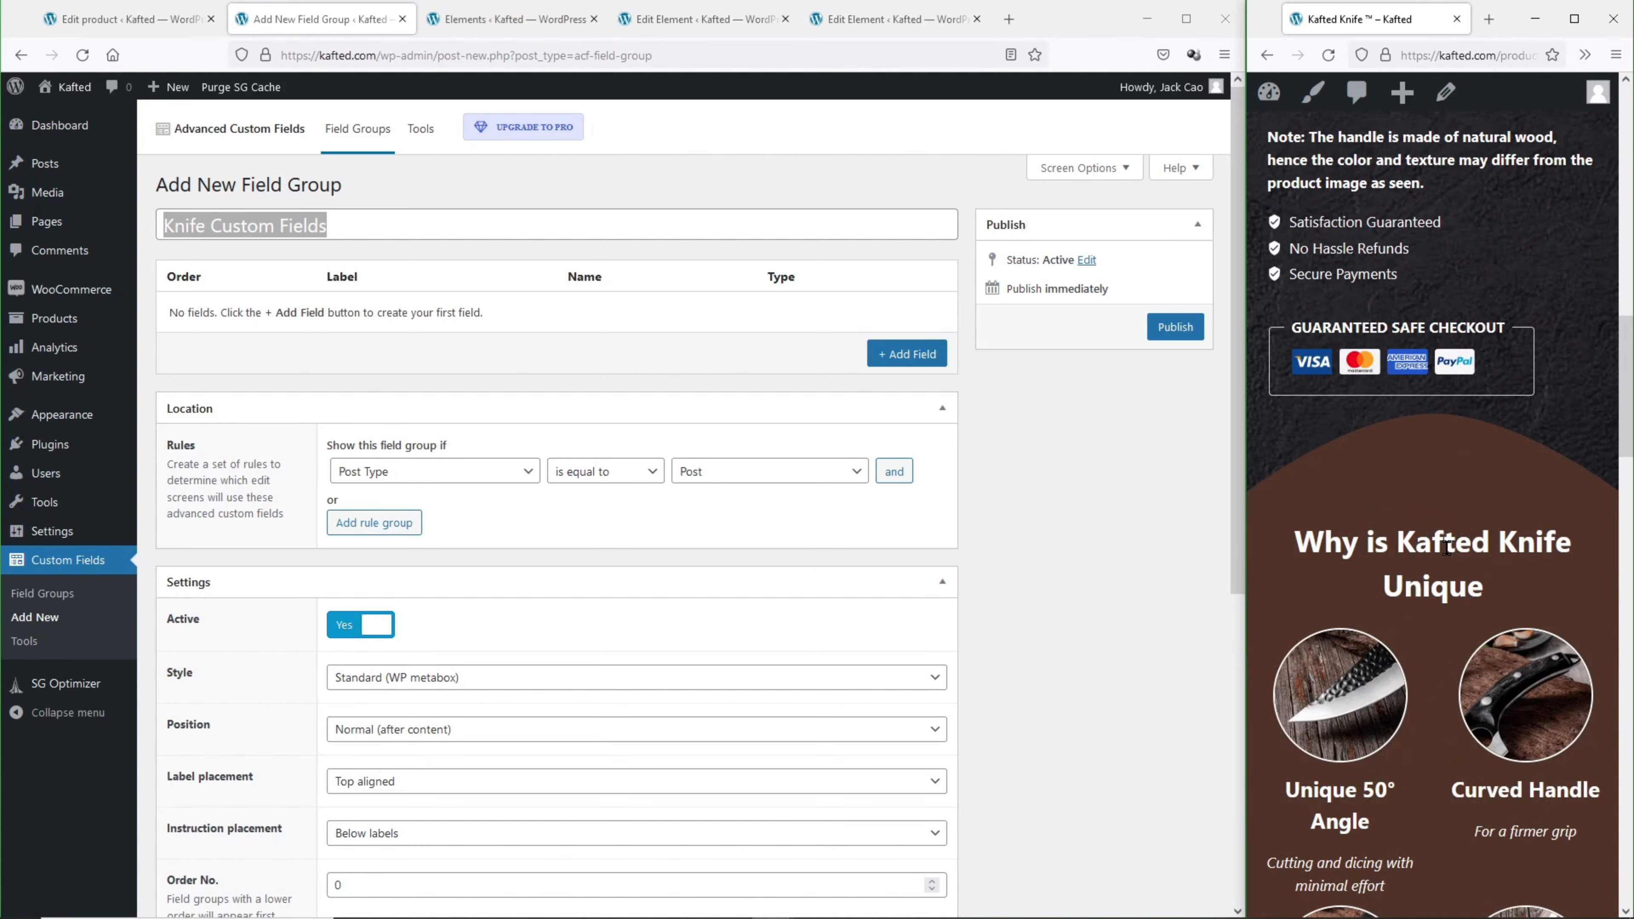
pyautogui.moveTo(1397, 541); pyautogui.dragTo(1566, 550)
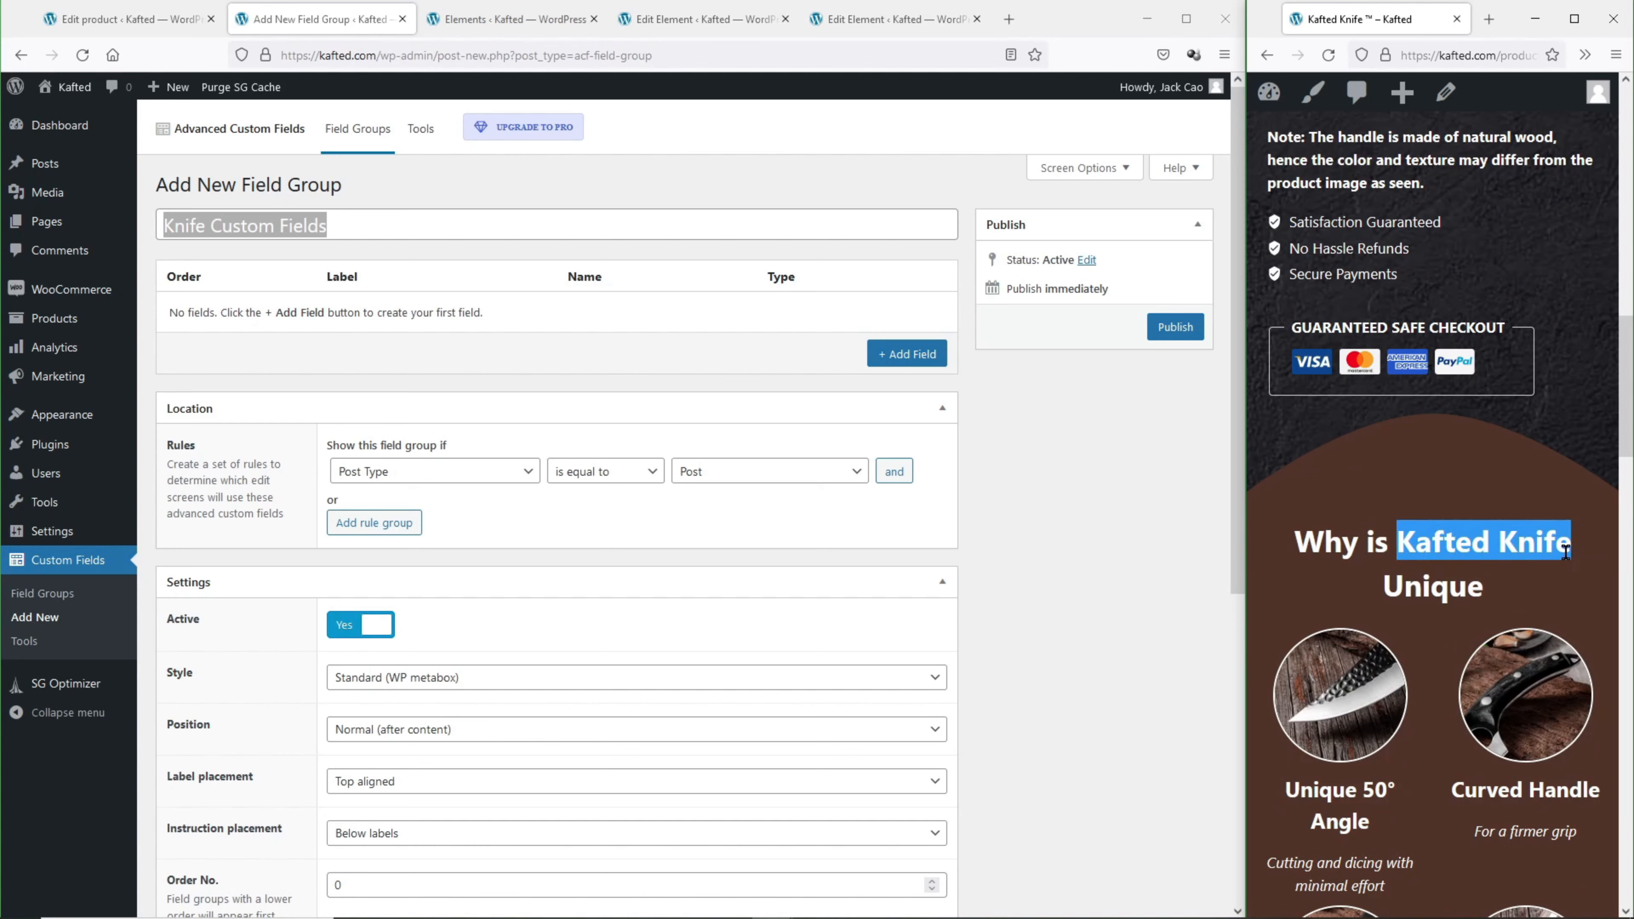
pyautogui.scroll(-3, 1566, 550)
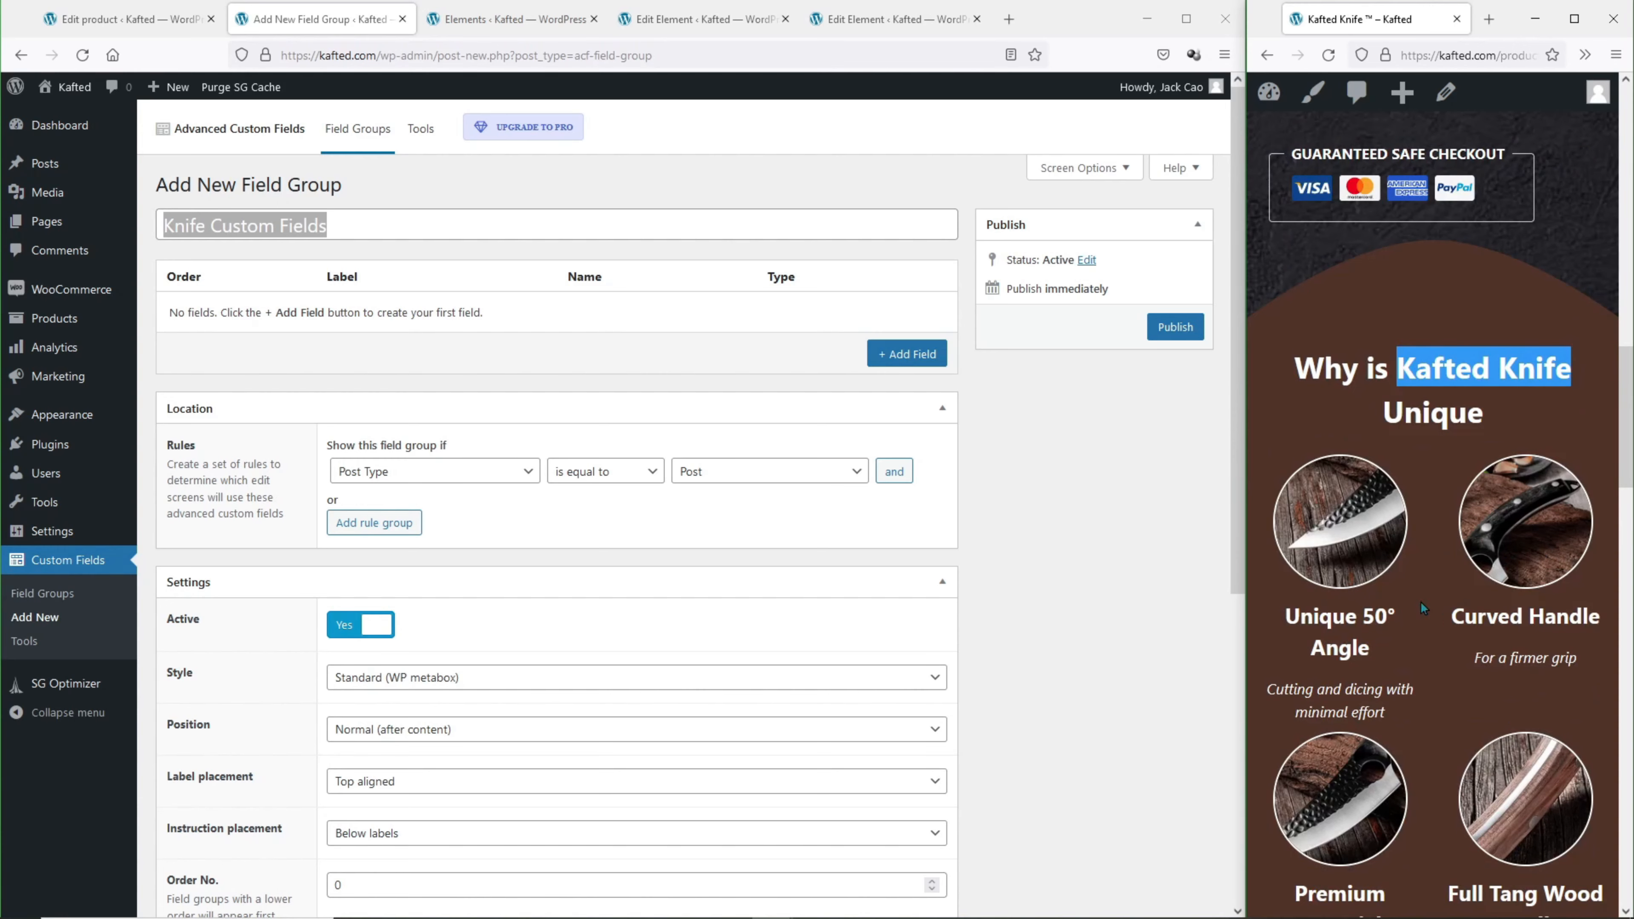
pyautogui.moveTo(1301, 616); pyautogui.dragTo(1525, 683)
pyautogui.scroll(-3, 1517, 684)
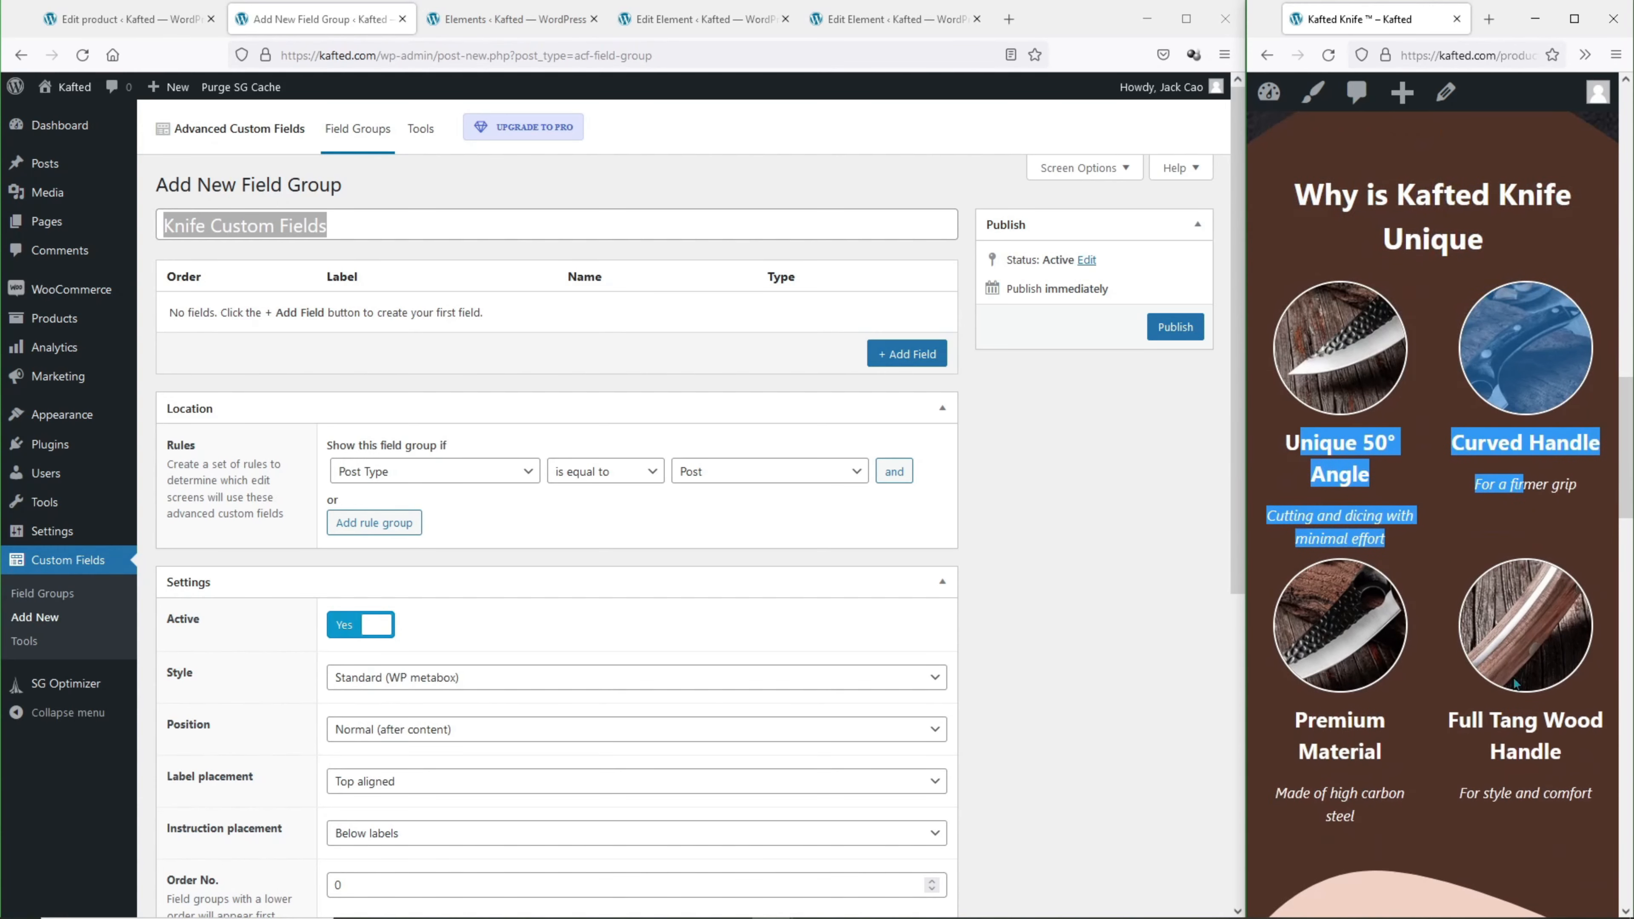
pyautogui.scroll(-3, 1515, 684)
pyautogui.scroll(-4, 1396, 516)
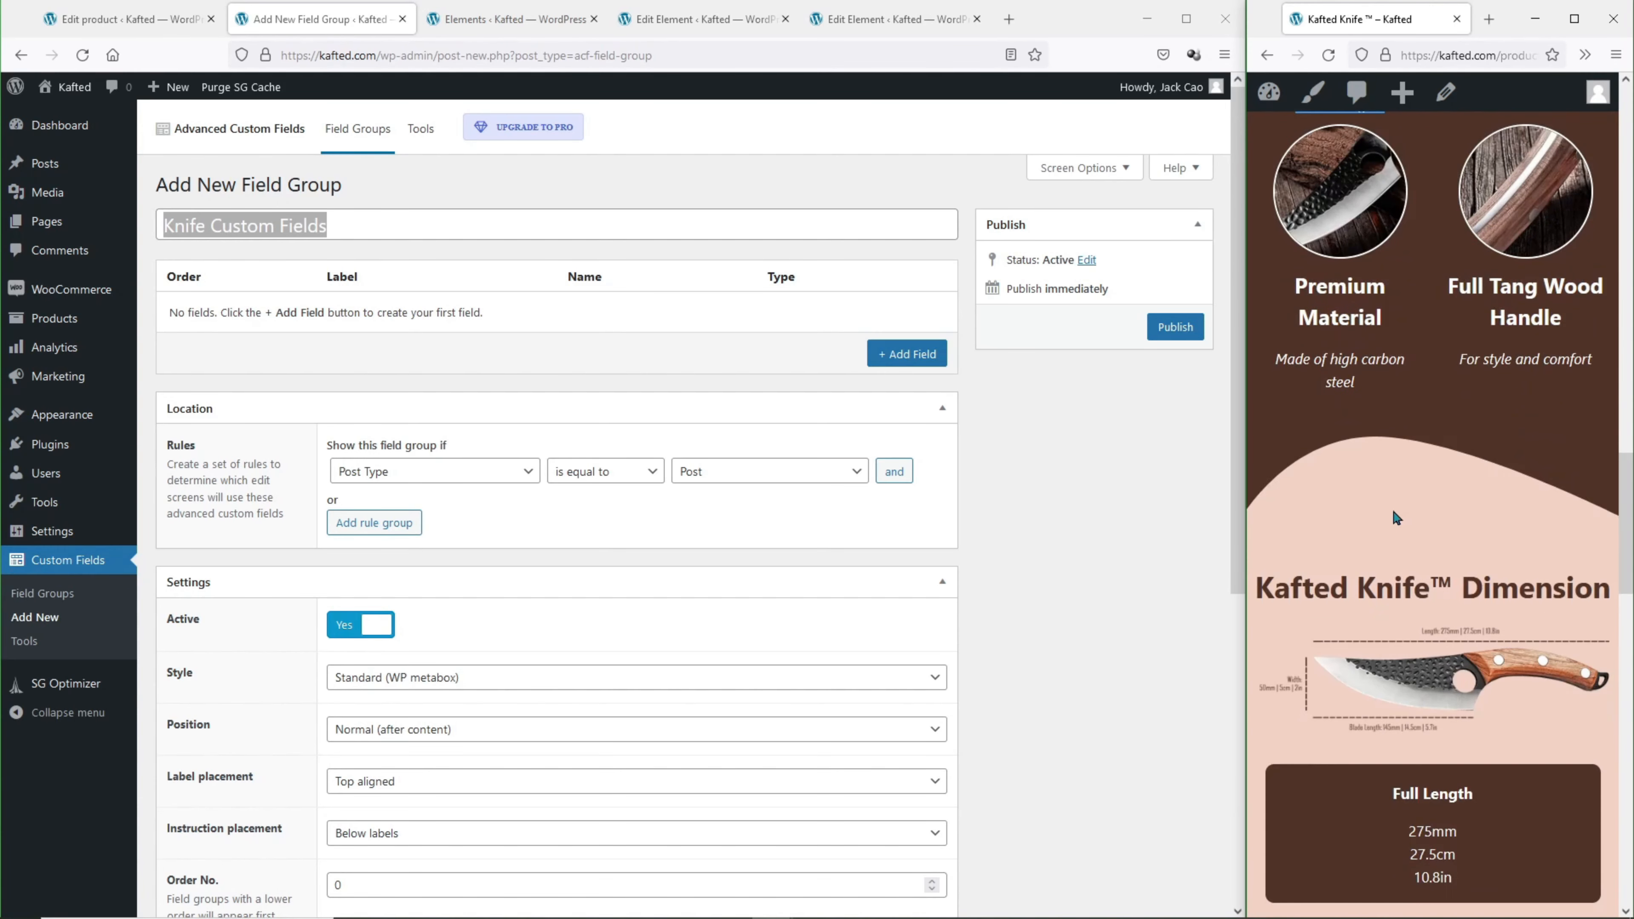
# Examine the live page's dimension heading, size boxes and Specifications section for product-specific content.
pyautogui.moveTo(1429, 593); pyautogui.dragTo(1253, 595)
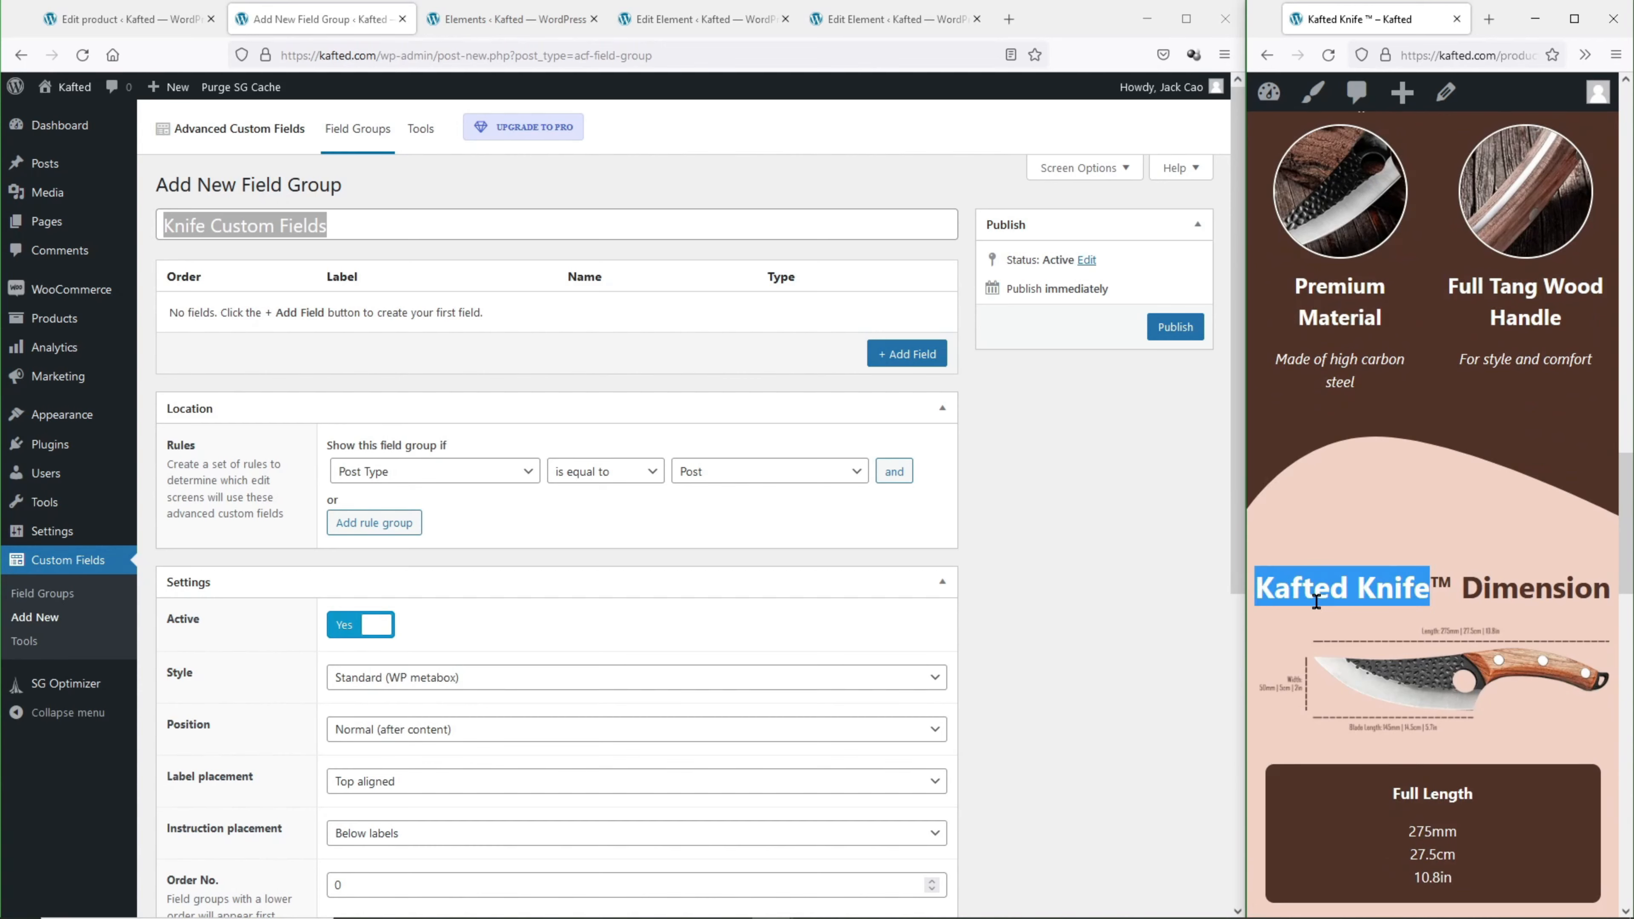
pyautogui.scroll(-3, 1390, 506)
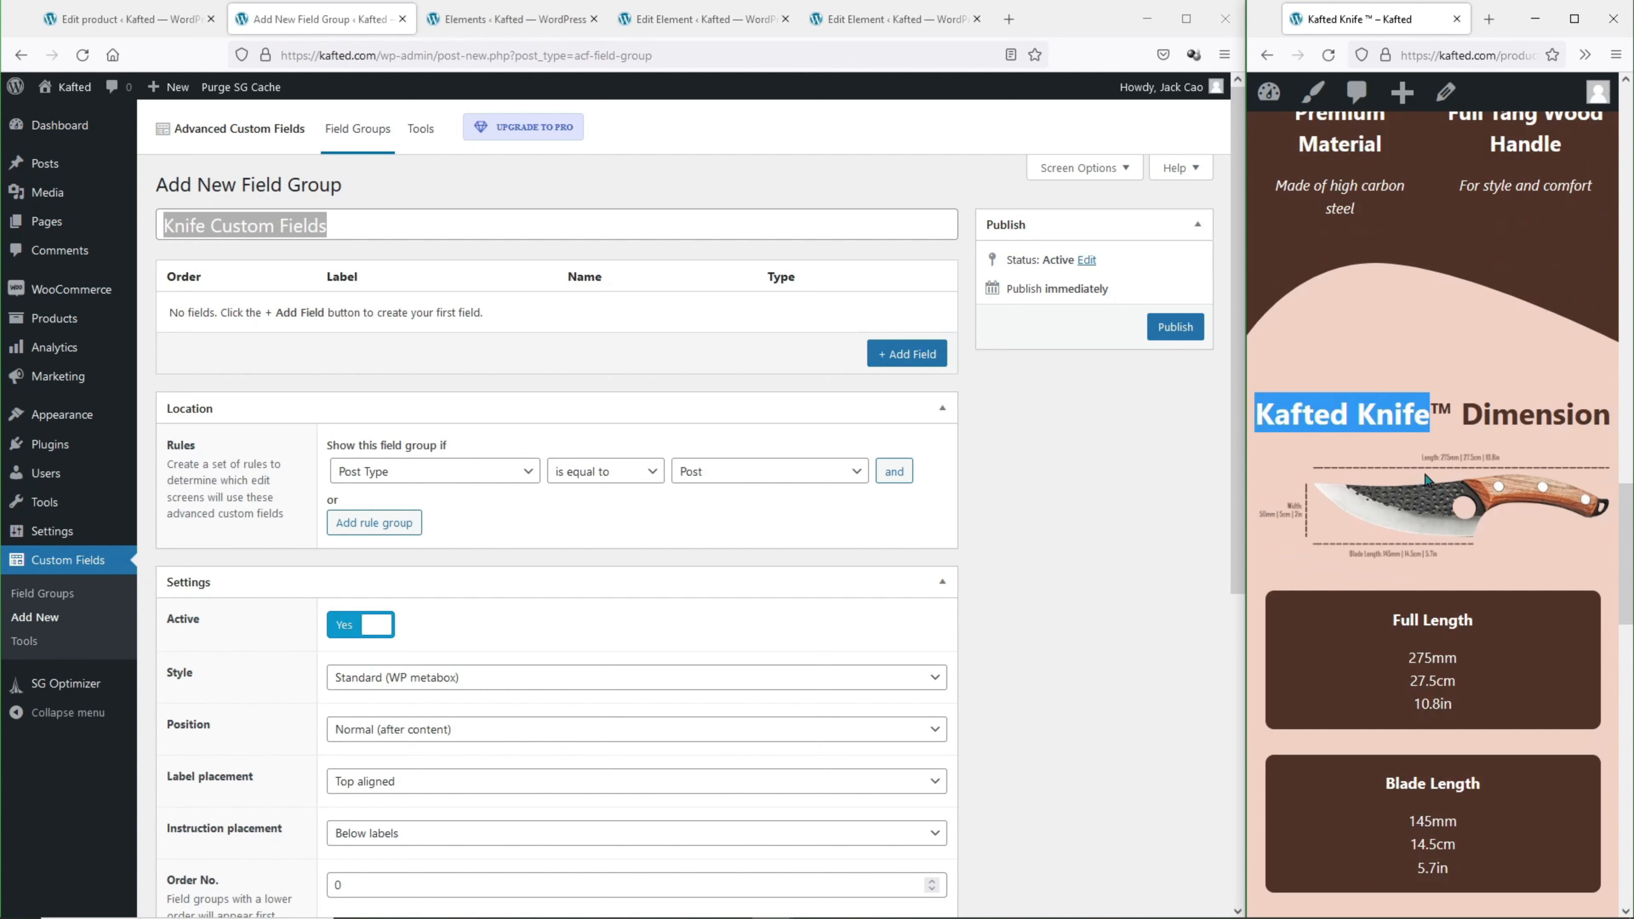
pyautogui.scroll(-3, 1420, 476)
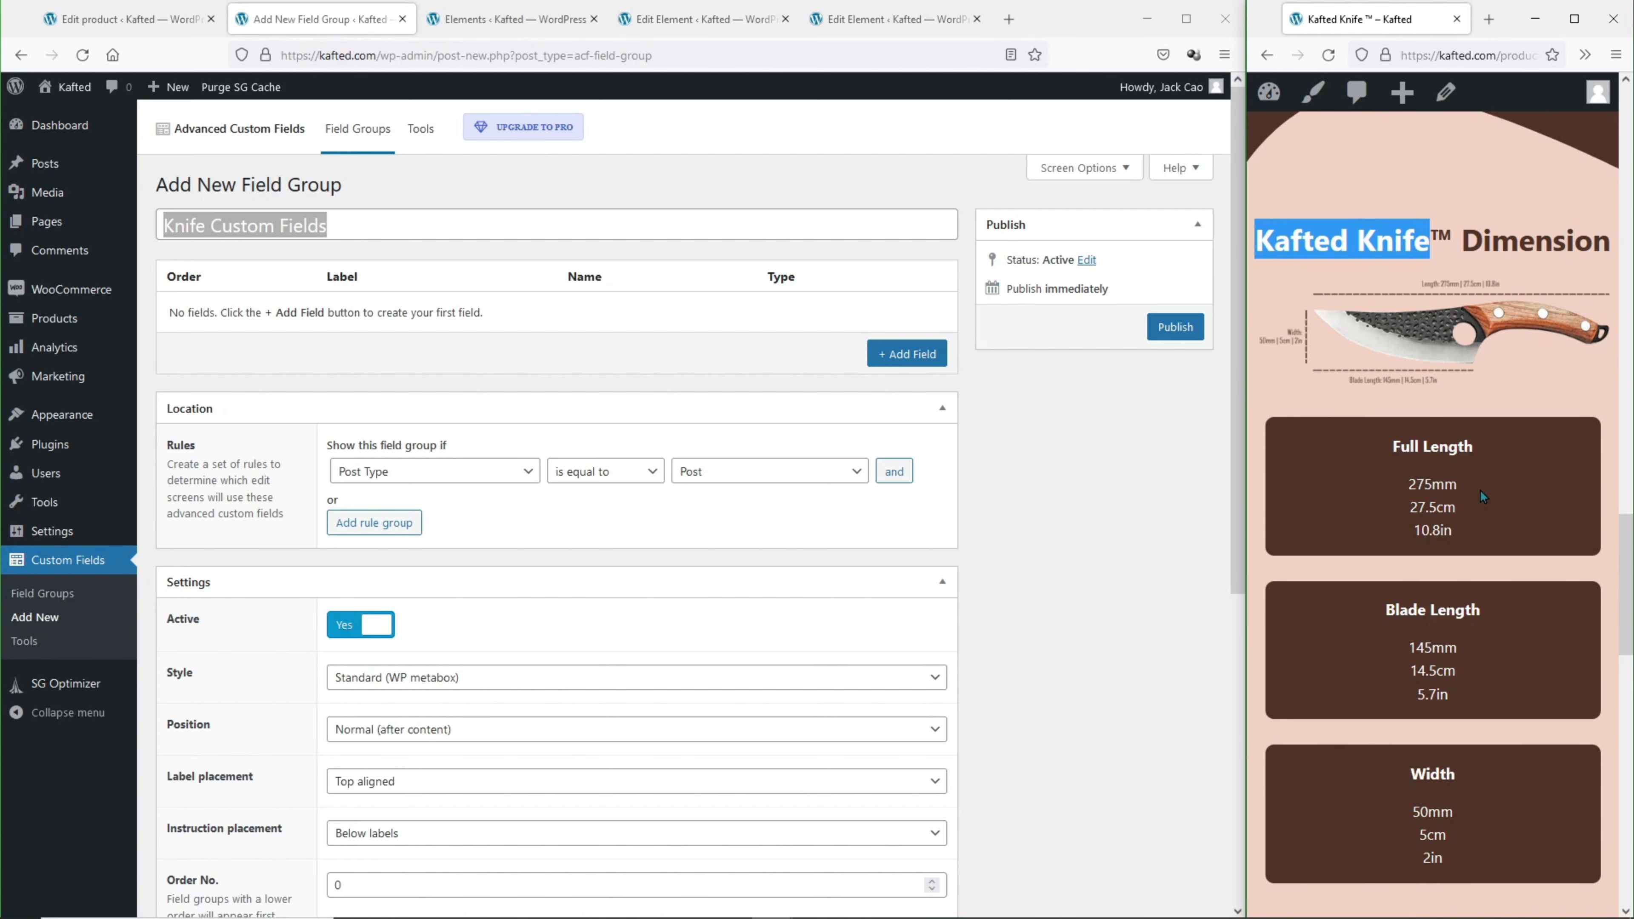
pyautogui.scroll(-12, 1481, 496)
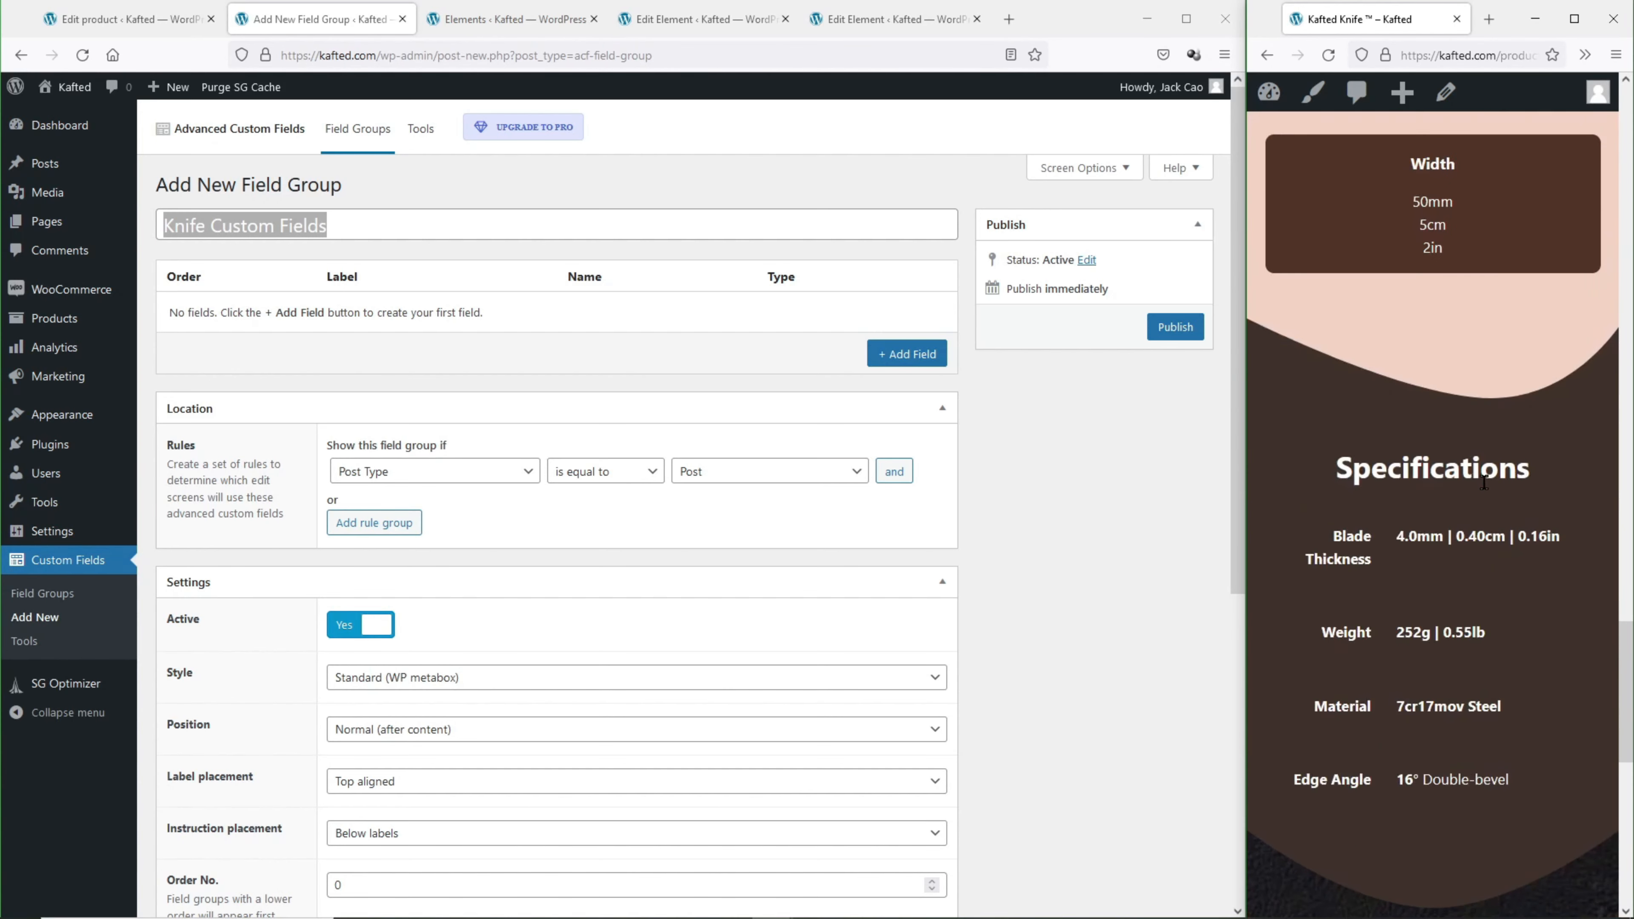
pyautogui.scroll(10, 1464, 497)
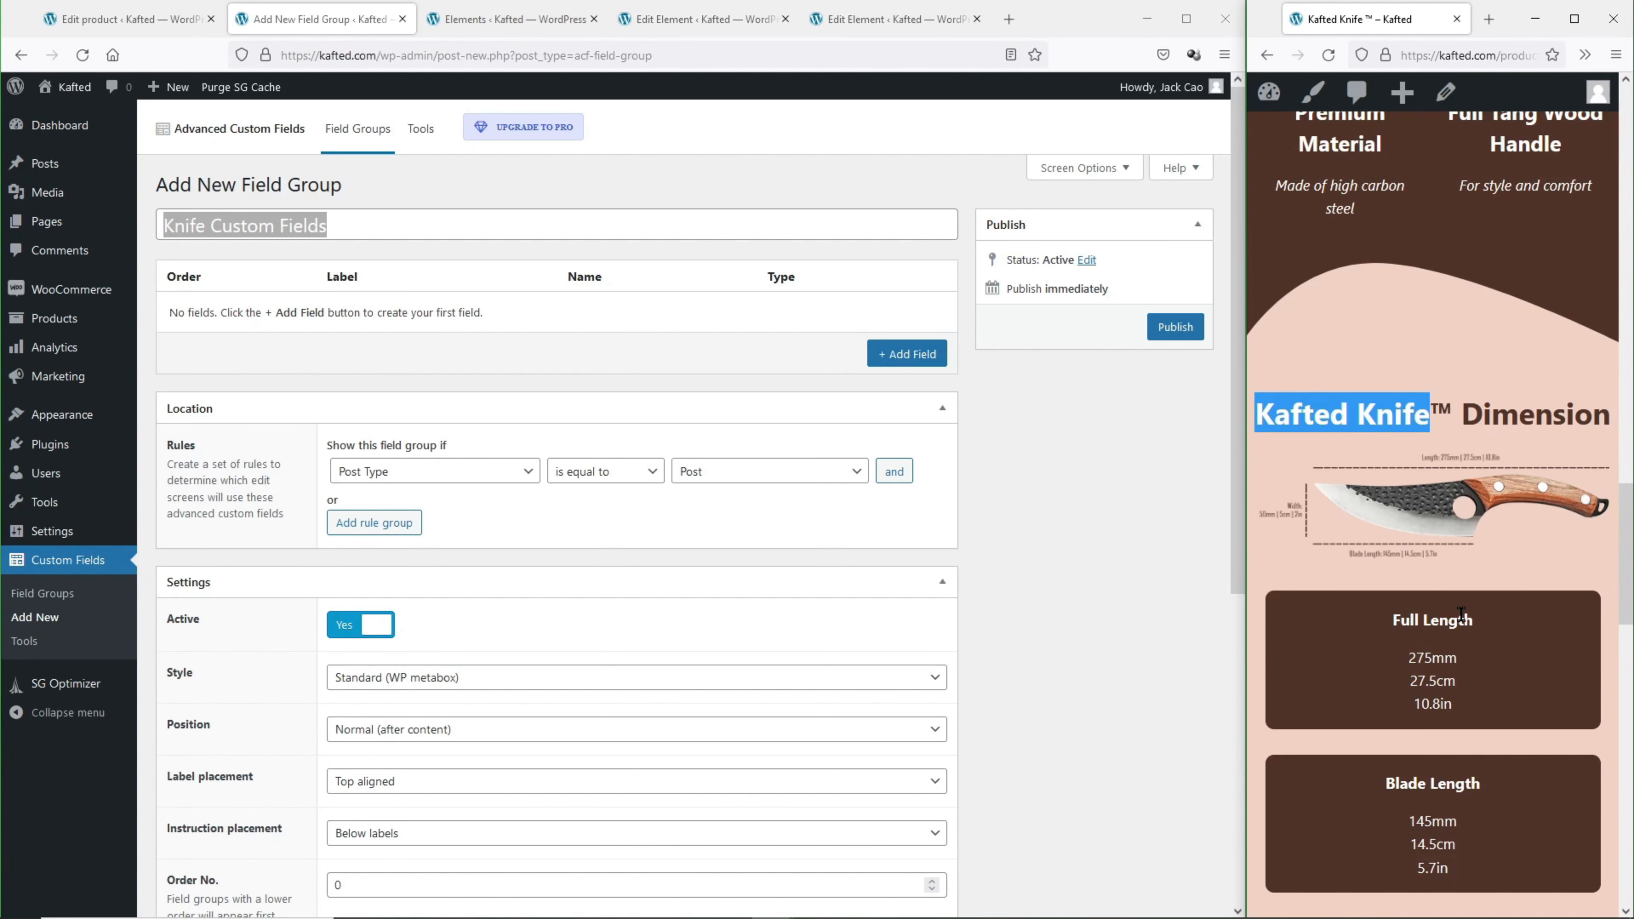
pyautogui.moveTo(1429, 415); pyautogui.dragTo(1259, 413)
pyautogui.click(989, 393)
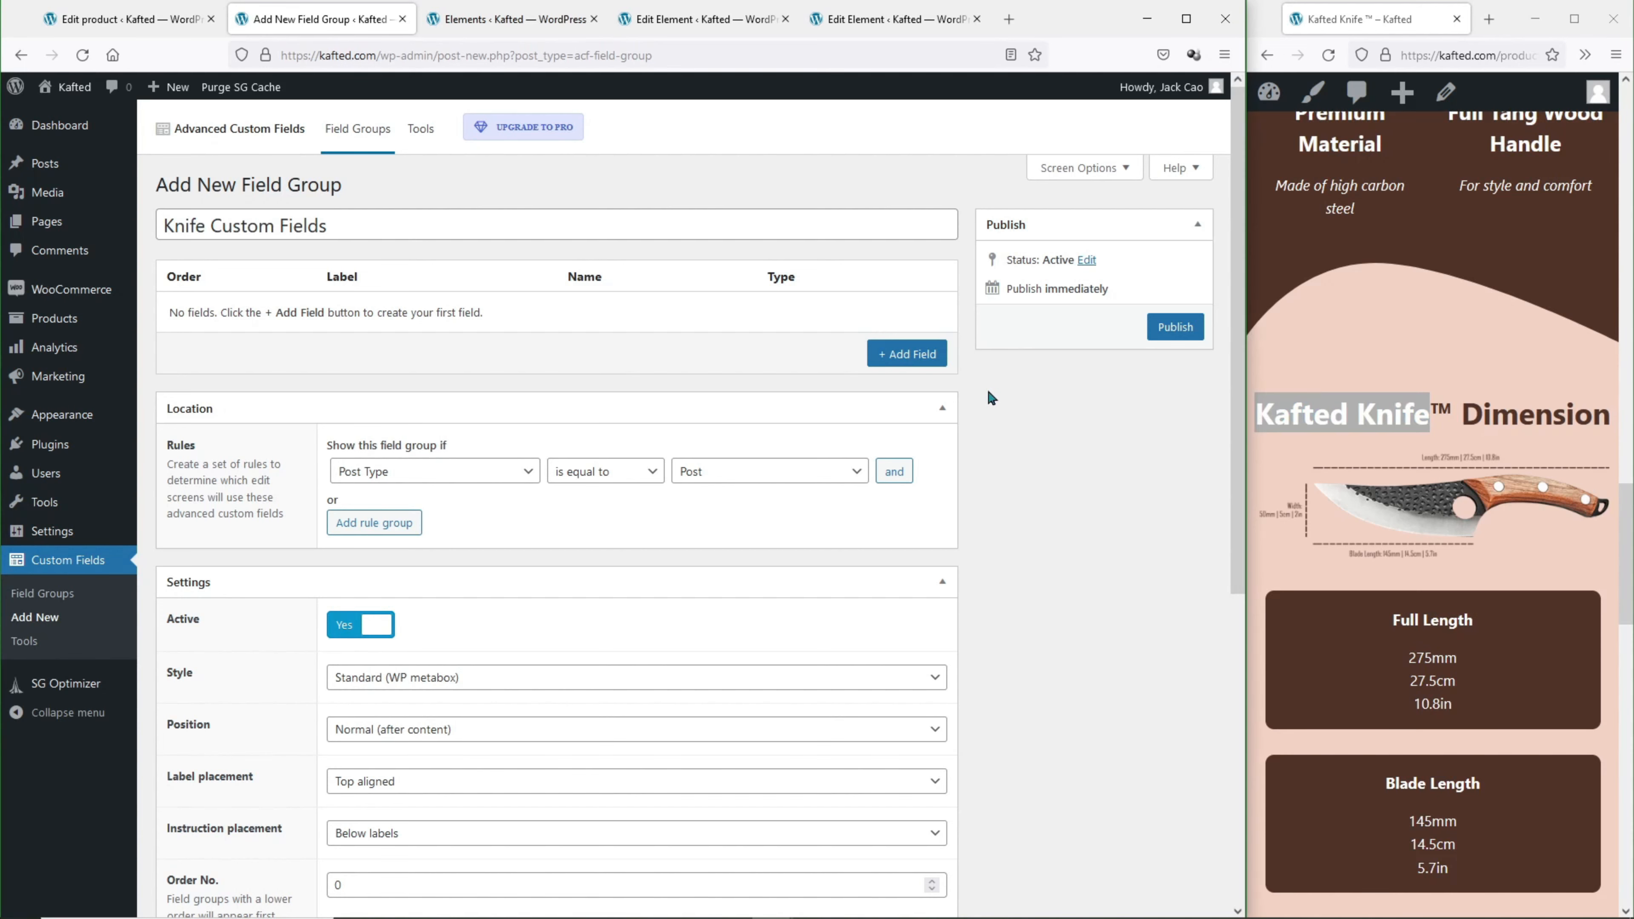
# Add a first field labelled "Product Name" to the Knife Custom Fields group.
pyautogui.click(907, 365)
pyautogui.write('Pr')
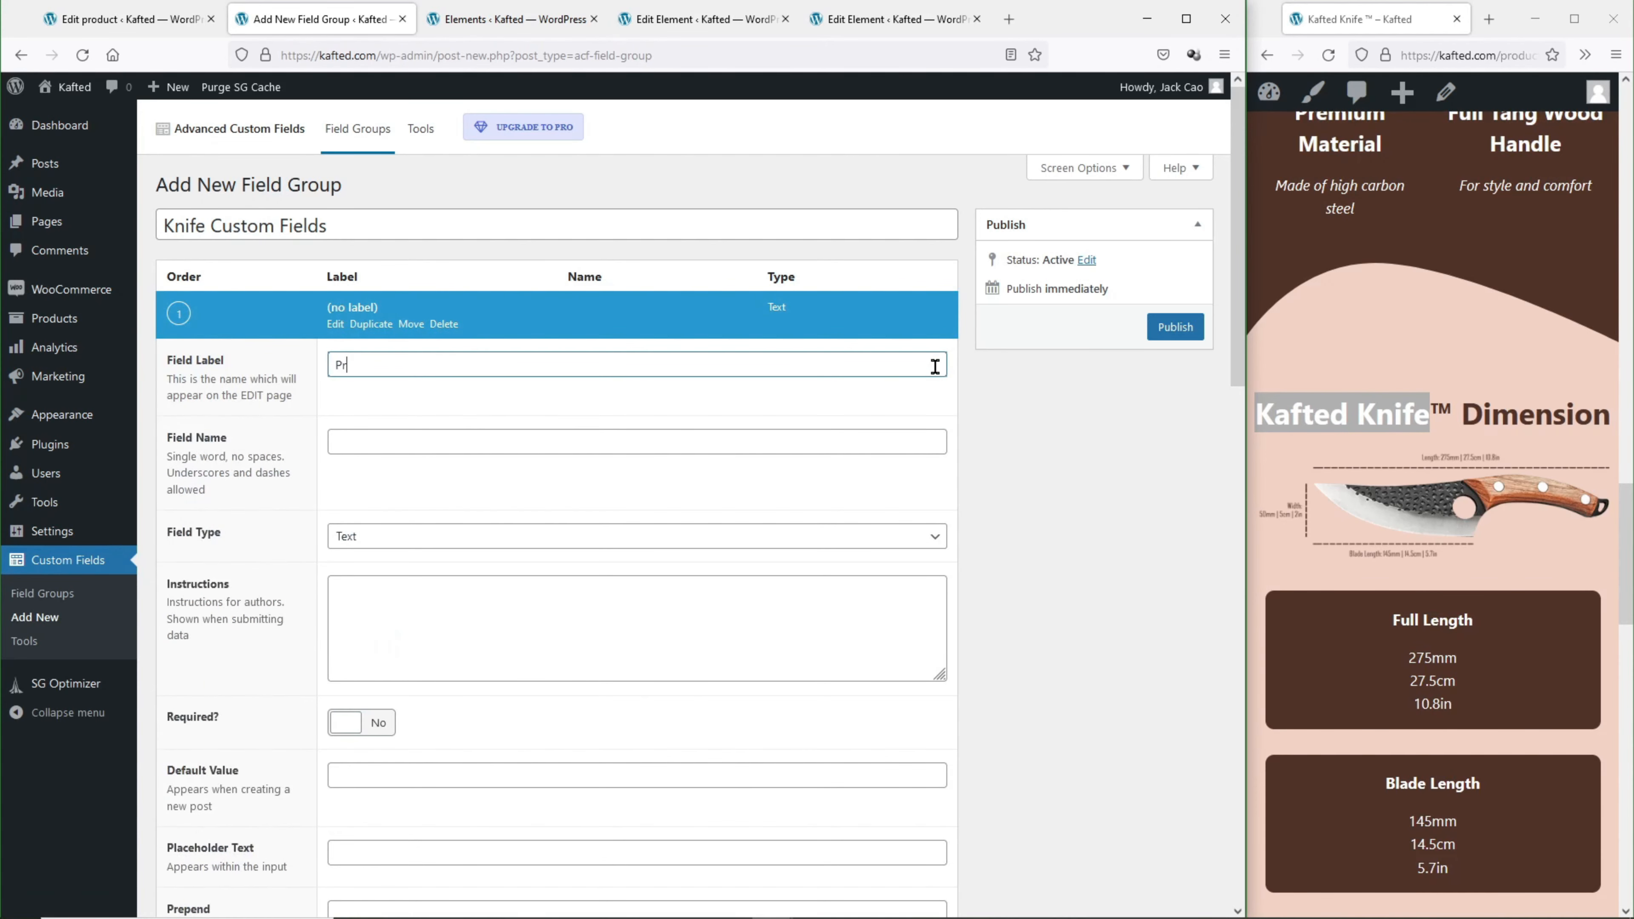
pyautogui.write('oduct Name')
pyautogui.click(923, 407)
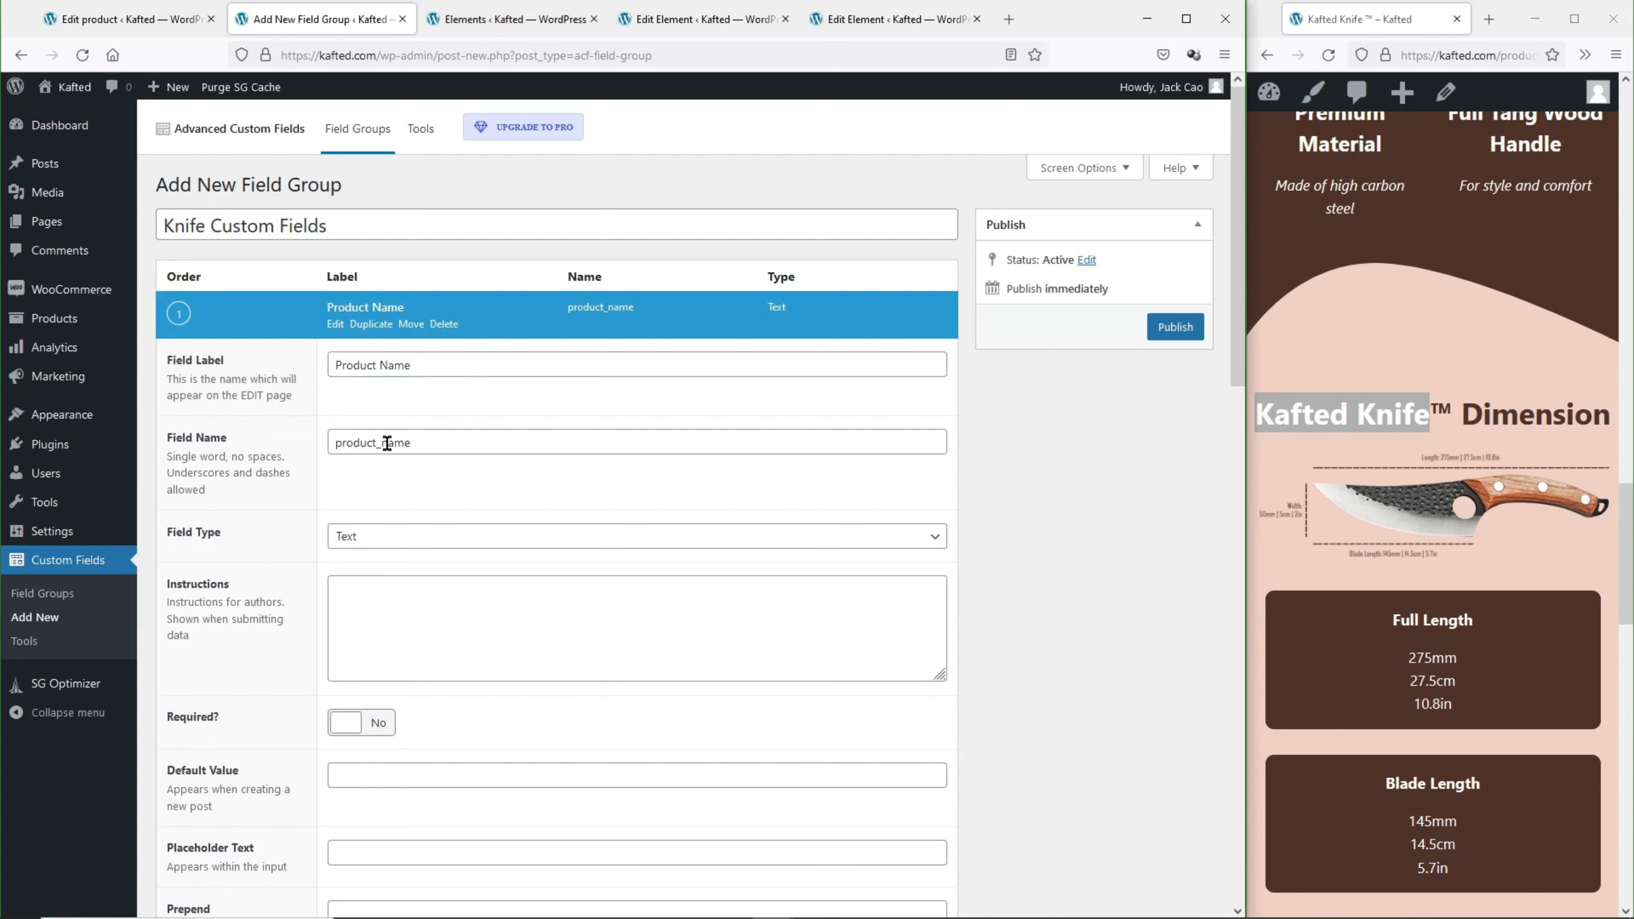
pyautogui.moveTo(423, 437); pyautogui.dragTo(314, 438)
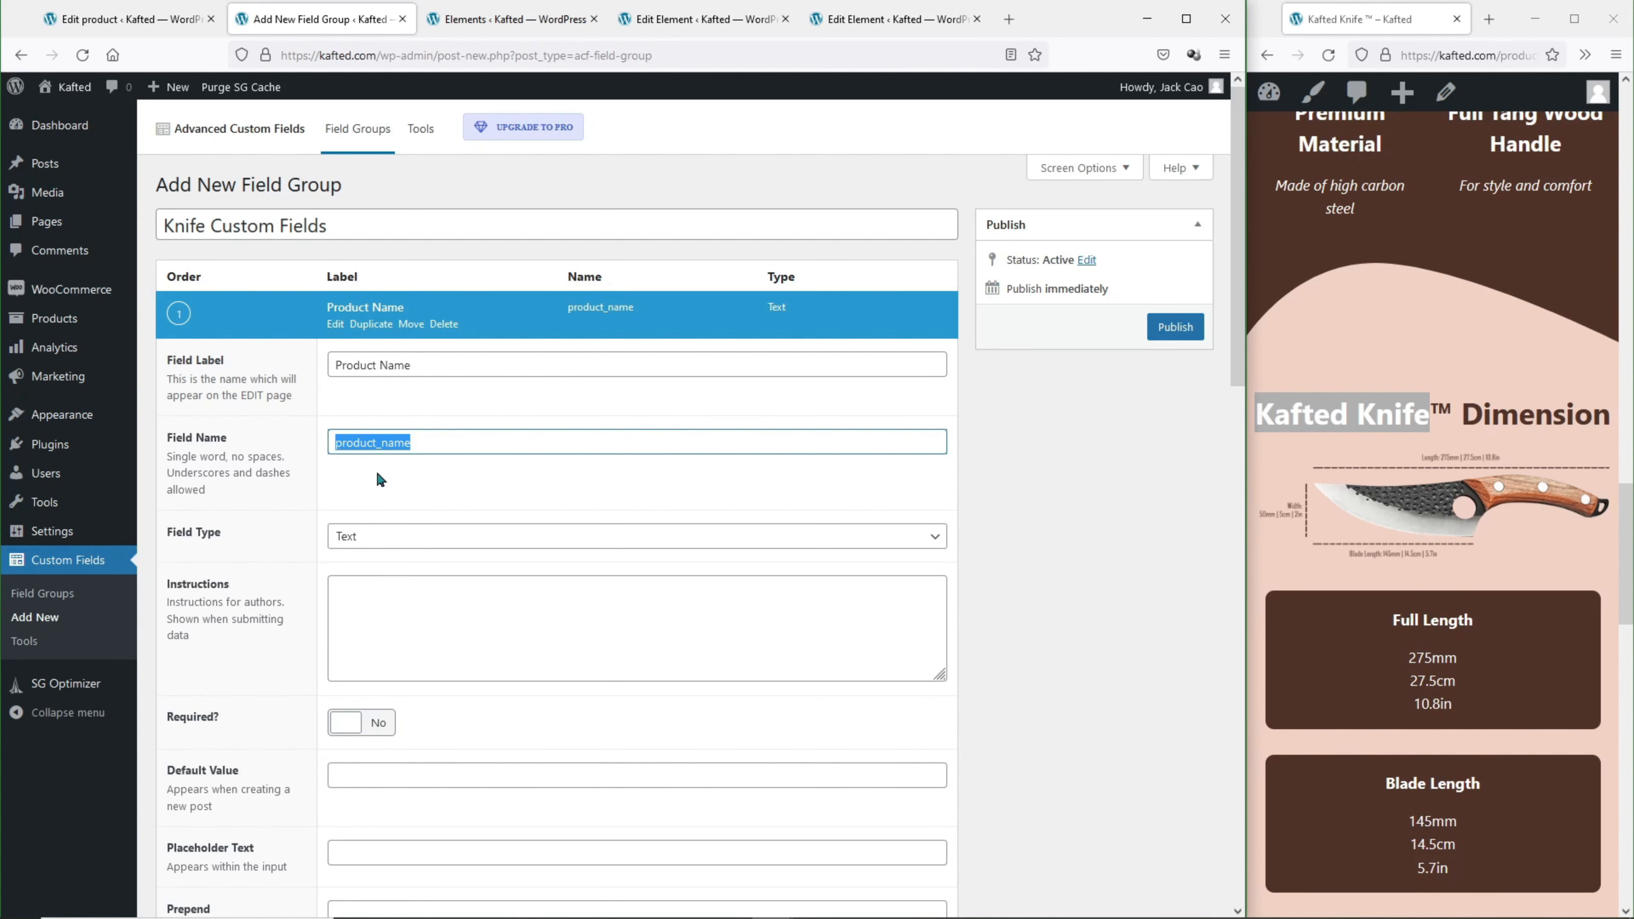
pyautogui.click(379, 486)
# Set the Product Name field's type to Text Area and make the field required.
pyautogui.scroll(-3, 379, 486)
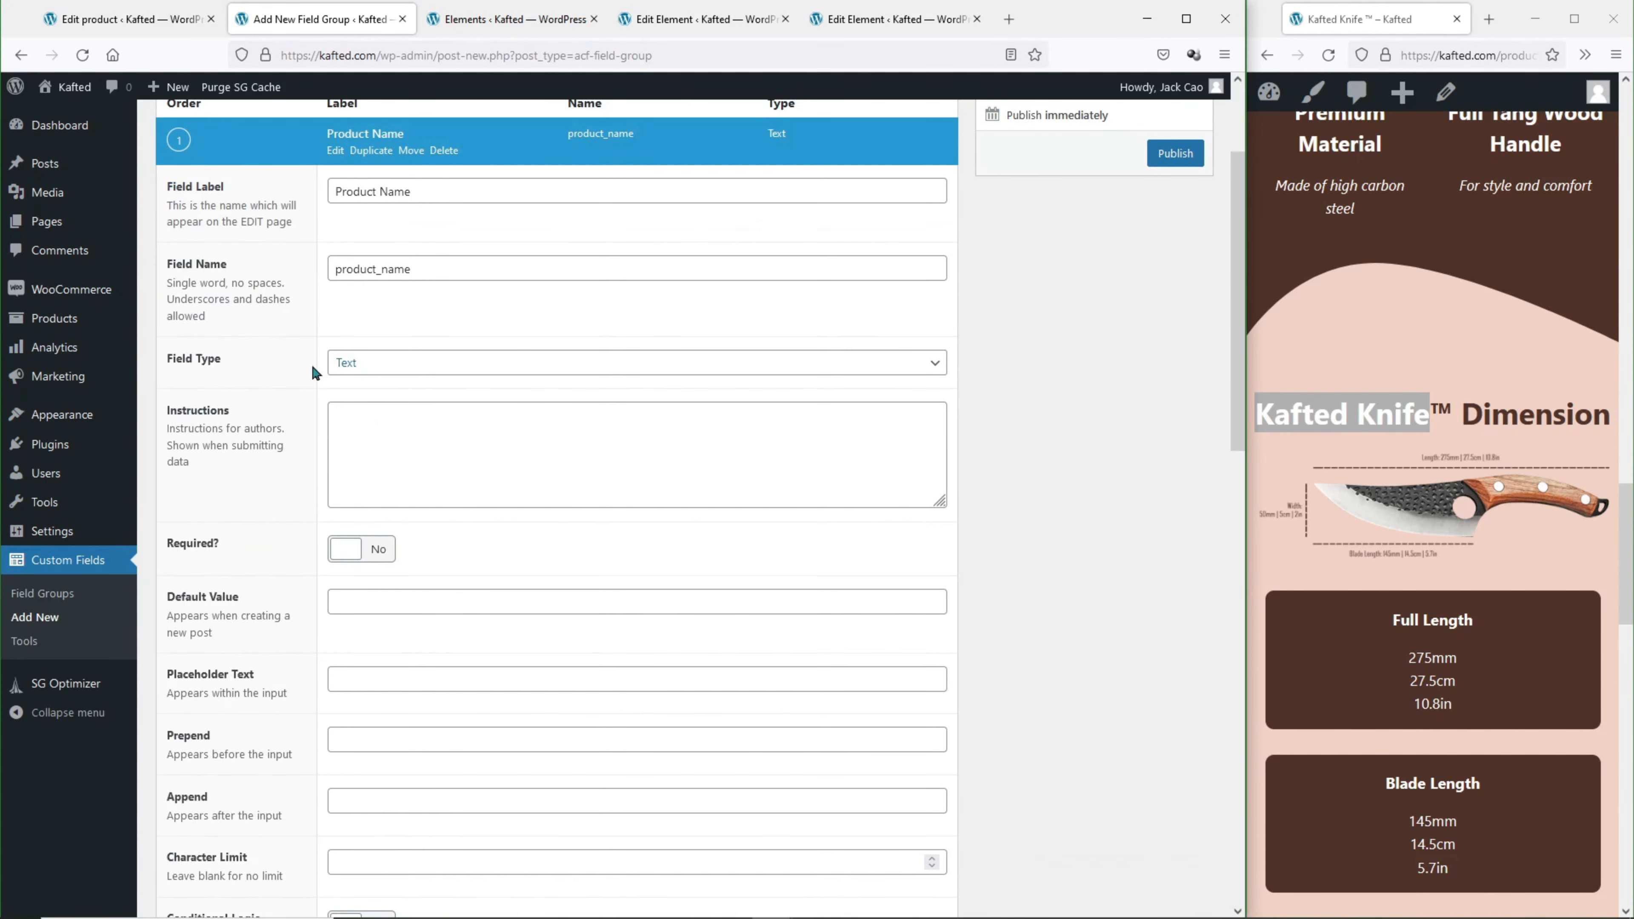
pyautogui.click(417, 371)
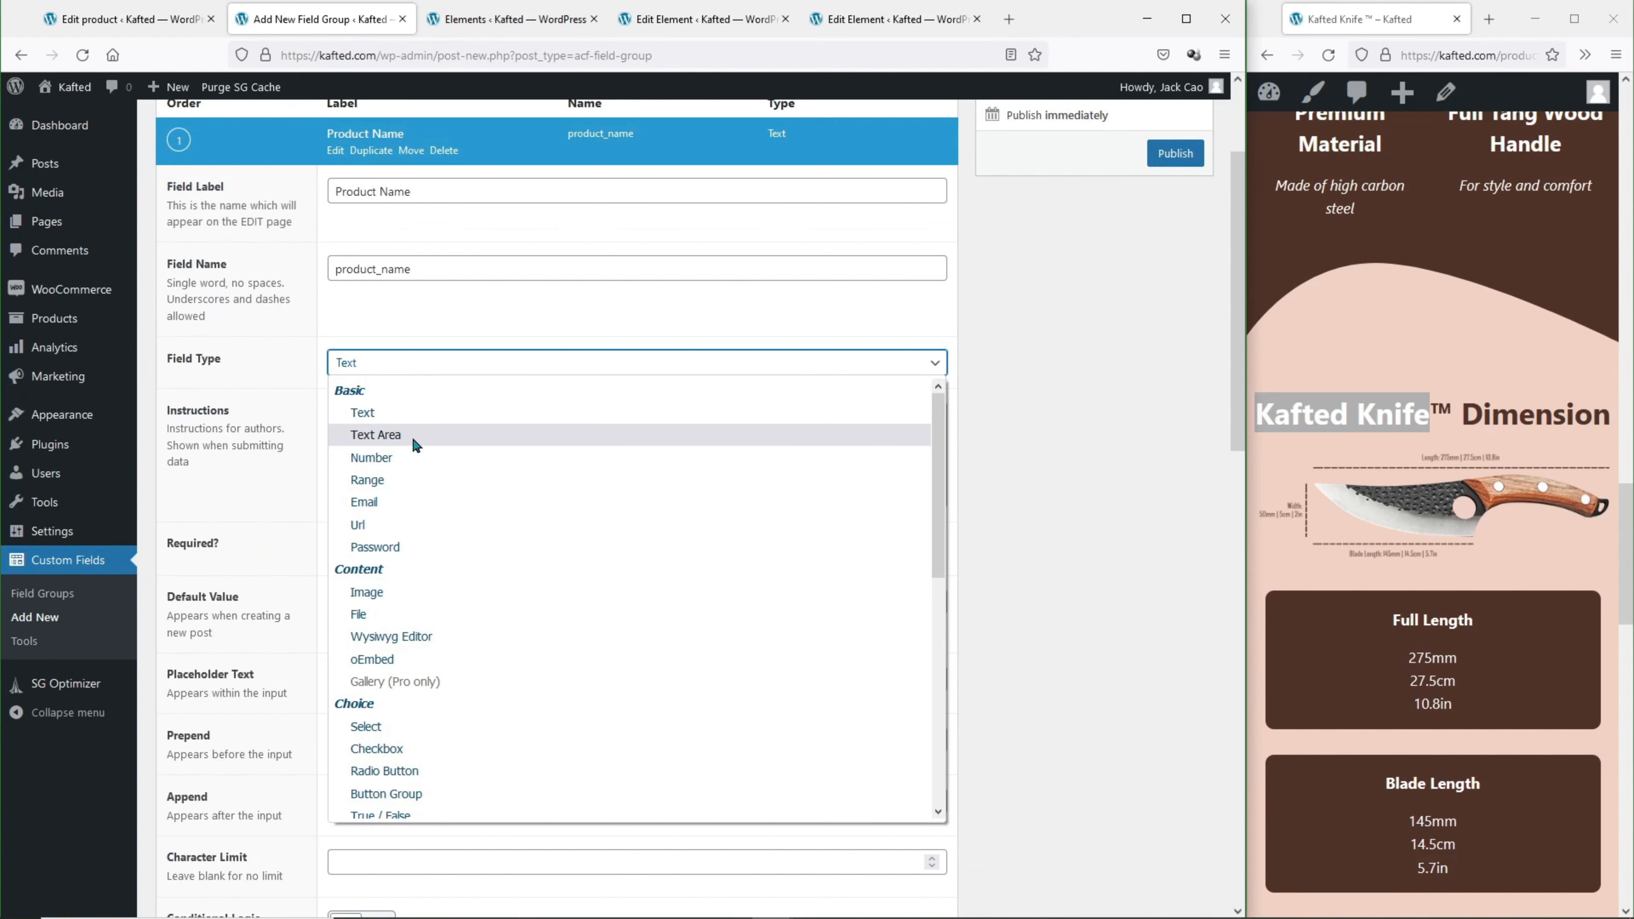
pyautogui.click(413, 445)
pyautogui.click(381, 555)
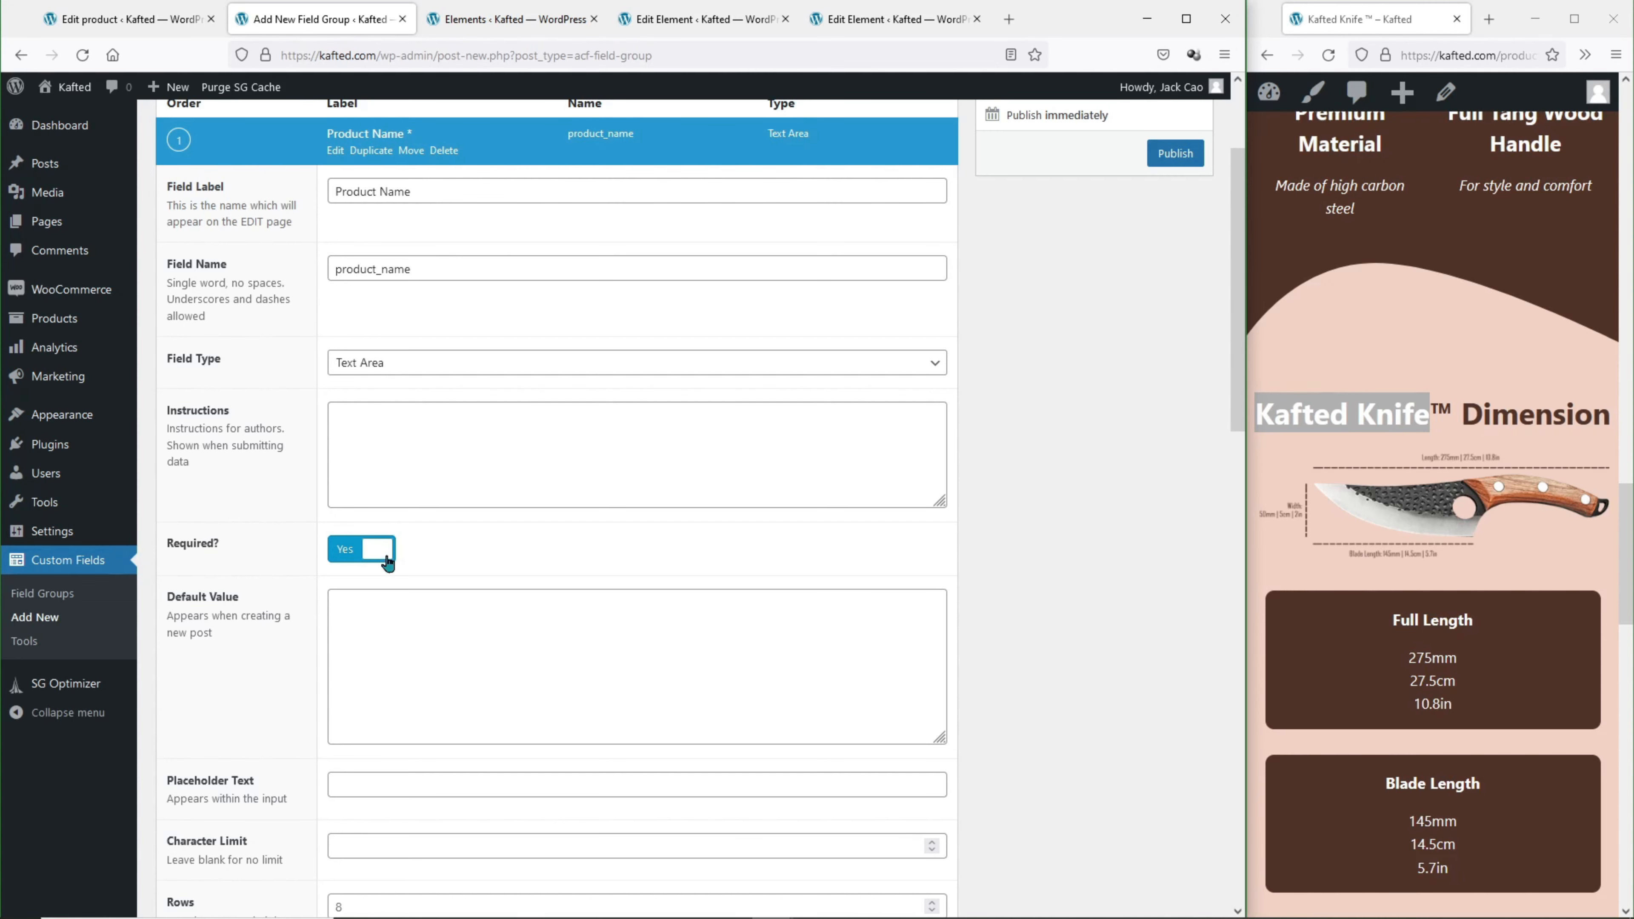
# Review the remaining Product Name field settings and expand "What can it be used for?" on the live product page.
pyautogui.scroll(-5, 386, 554)
pyautogui.scroll(-4, 389, 549)
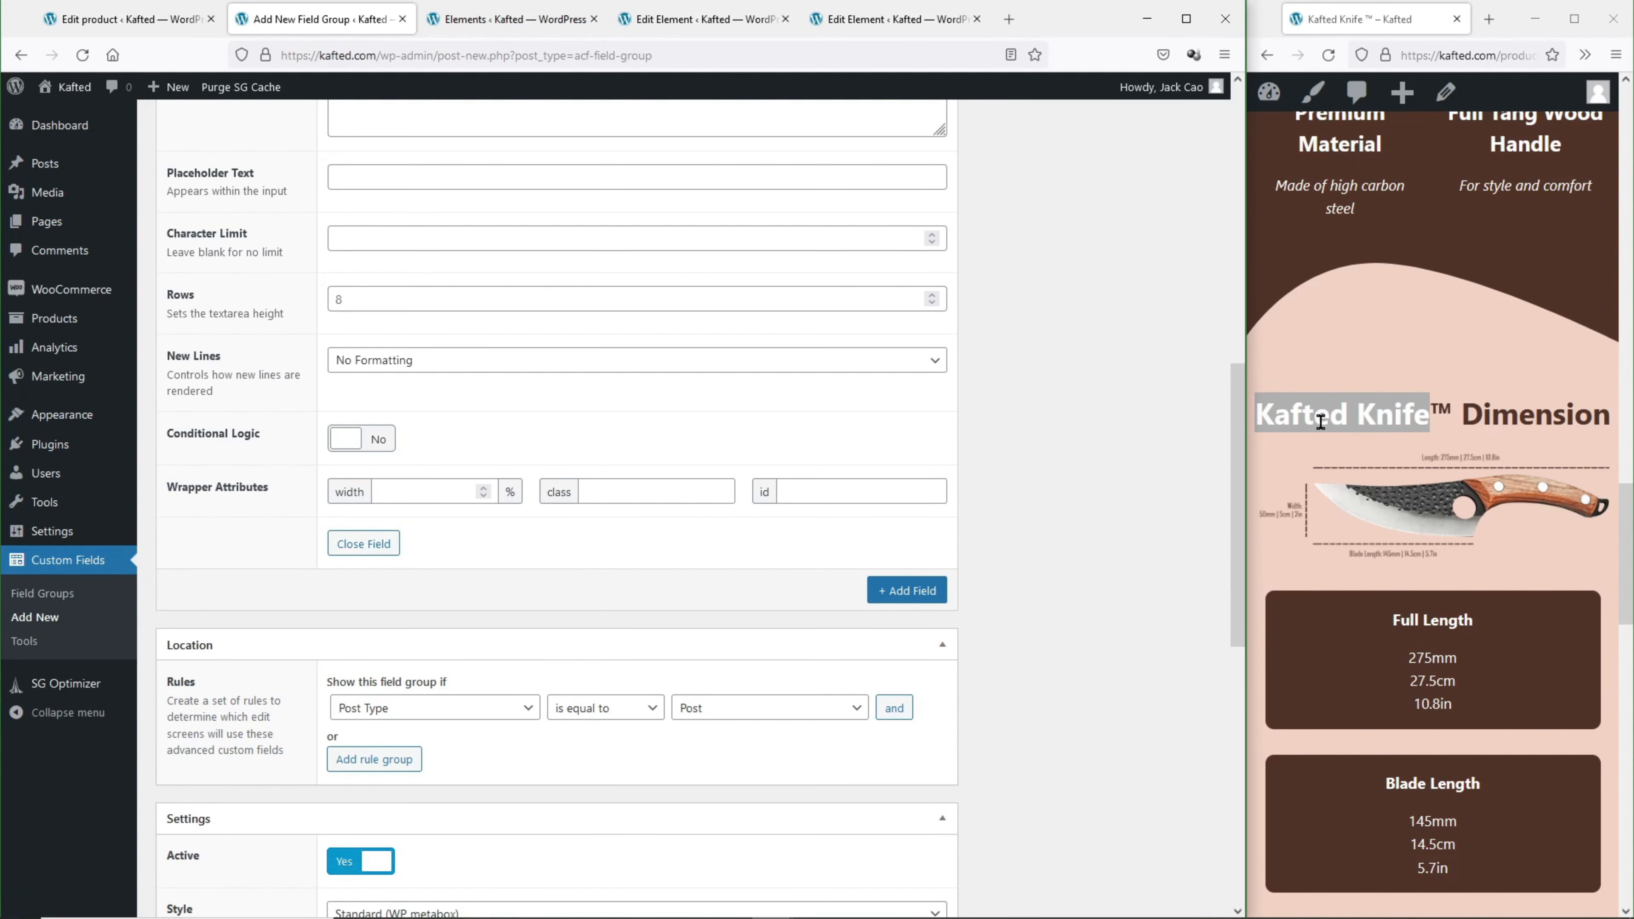
pyautogui.scroll(20, 1320, 421)
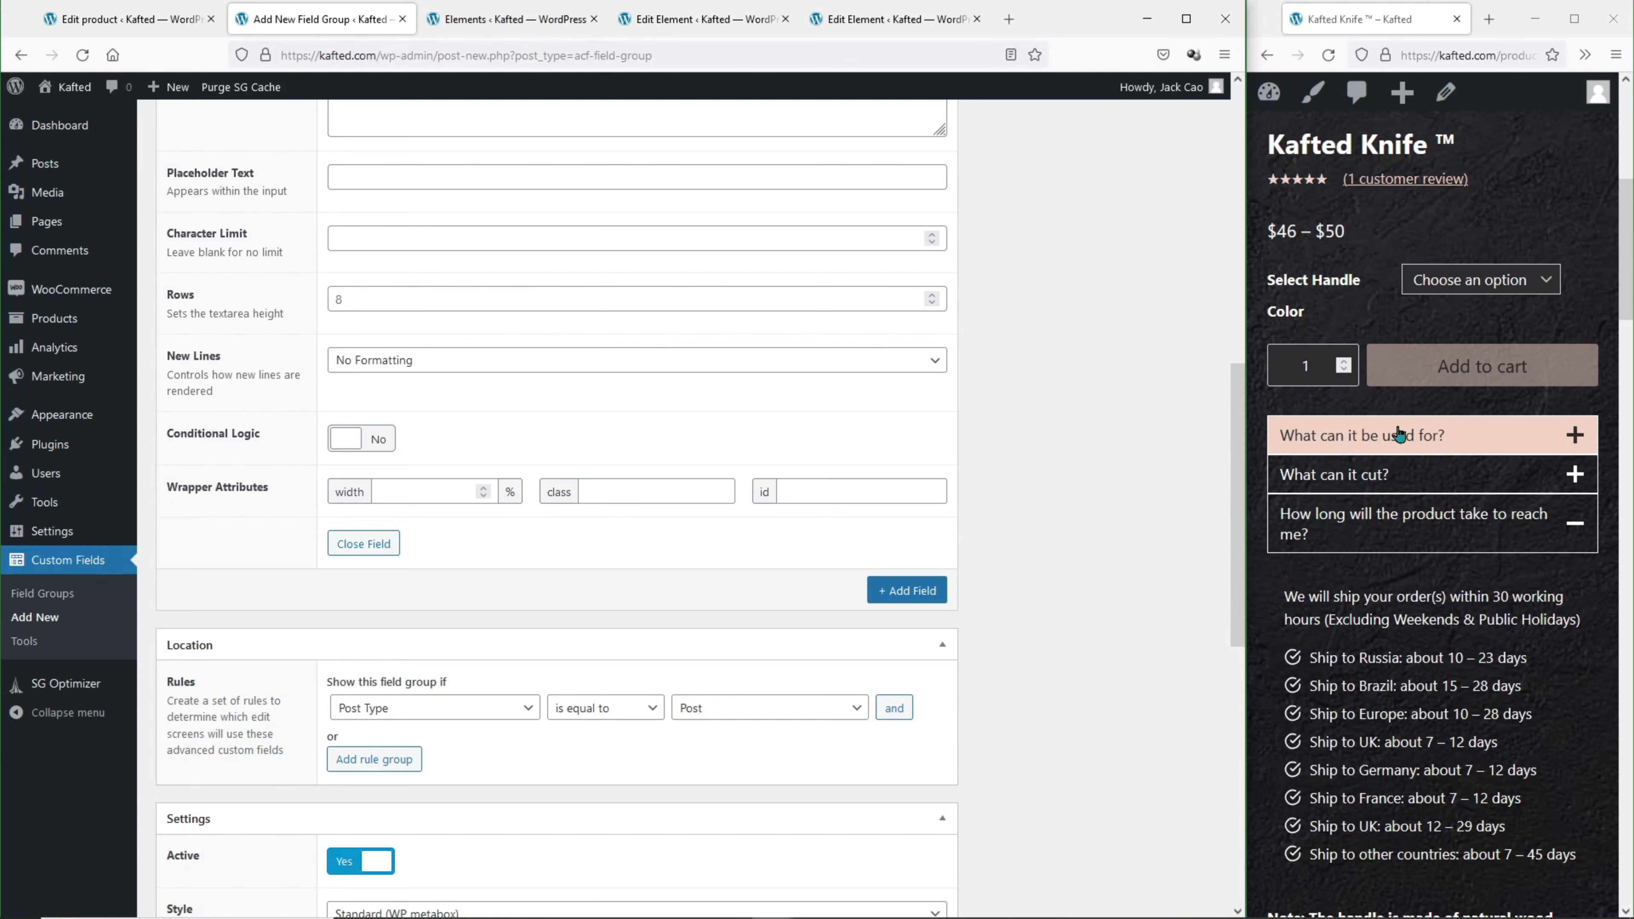
pyautogui.click(1438, 435)
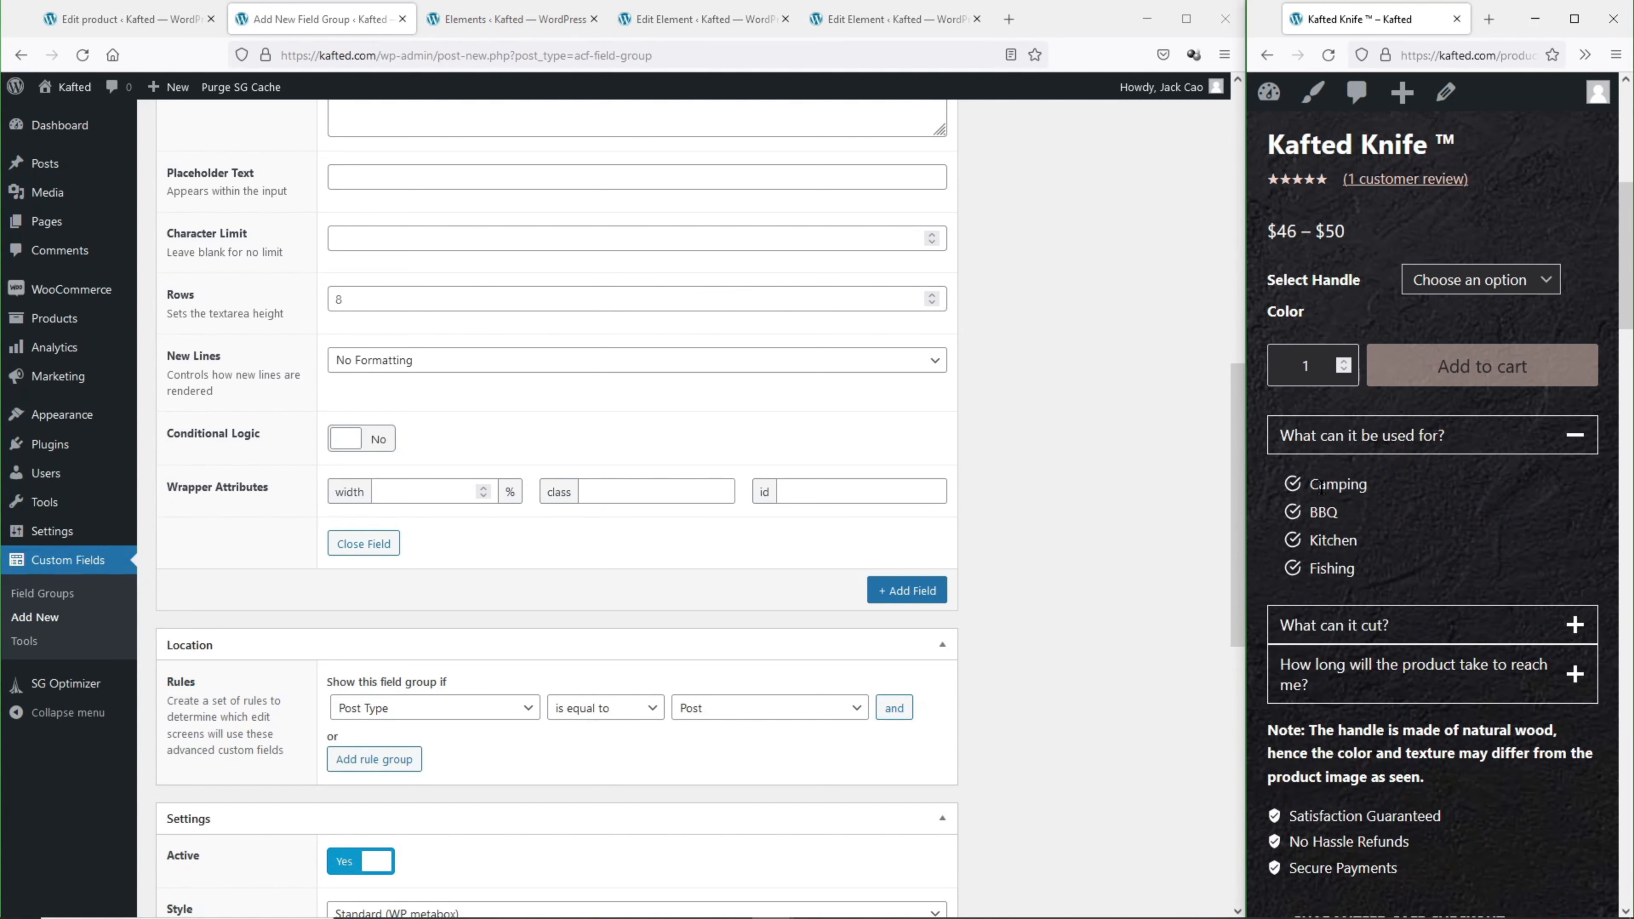
# Add a second field labelled "What Can It Be Used For?" with the field name "uses".
pyautogui.moveTo(1310, 484); pyautogui.dragTo(1377, 575)
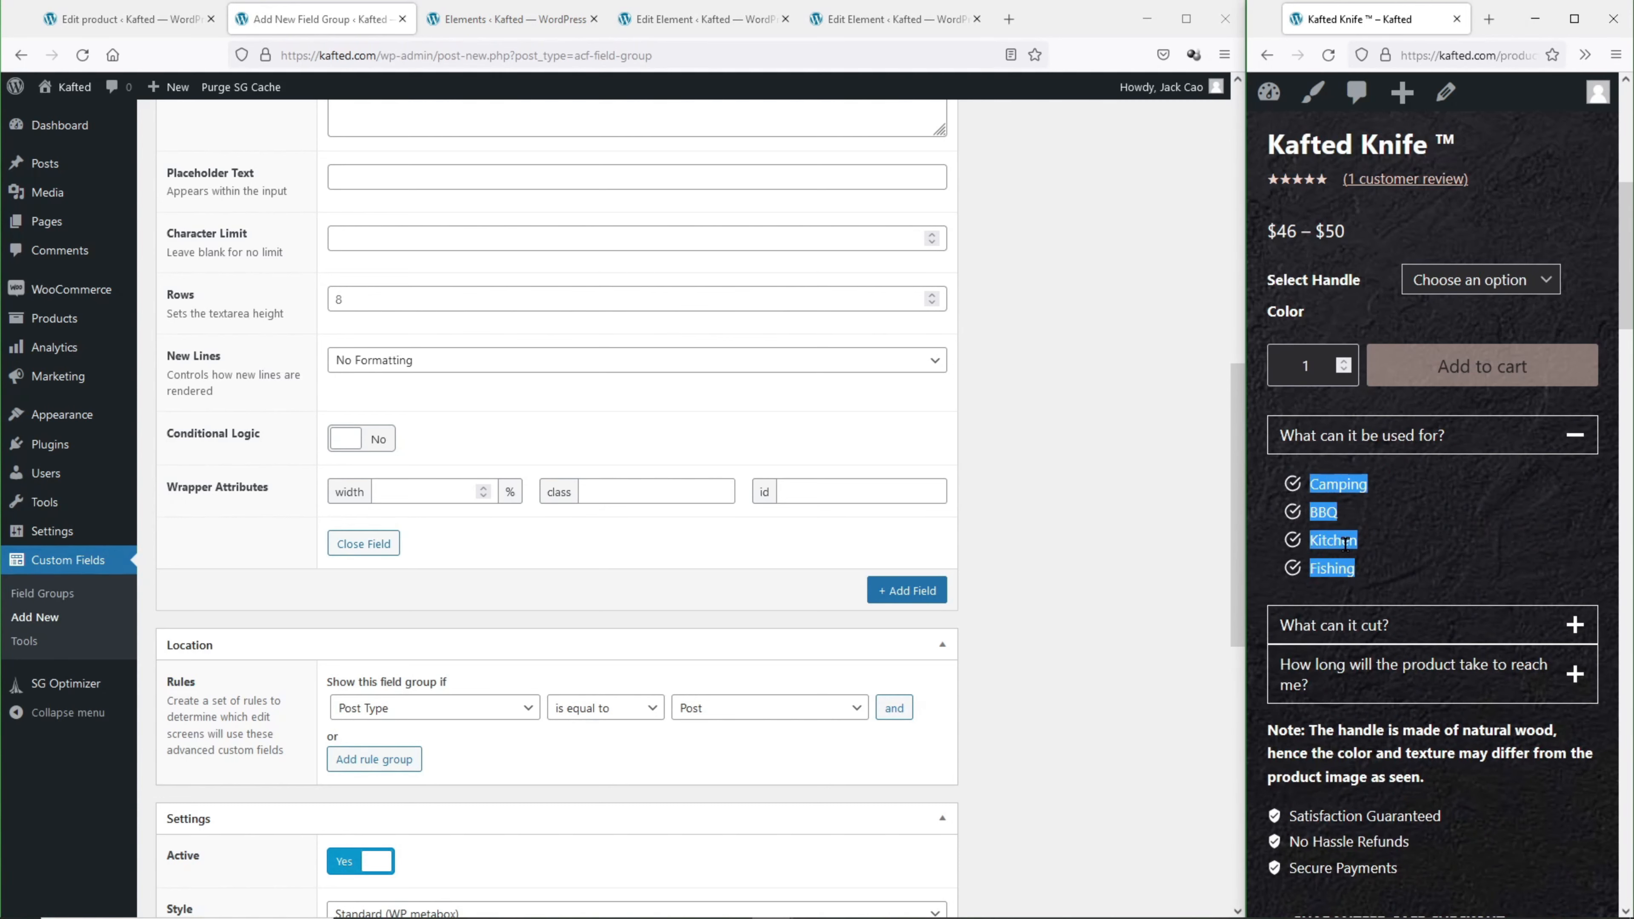
pyautogui.click(909, 590)
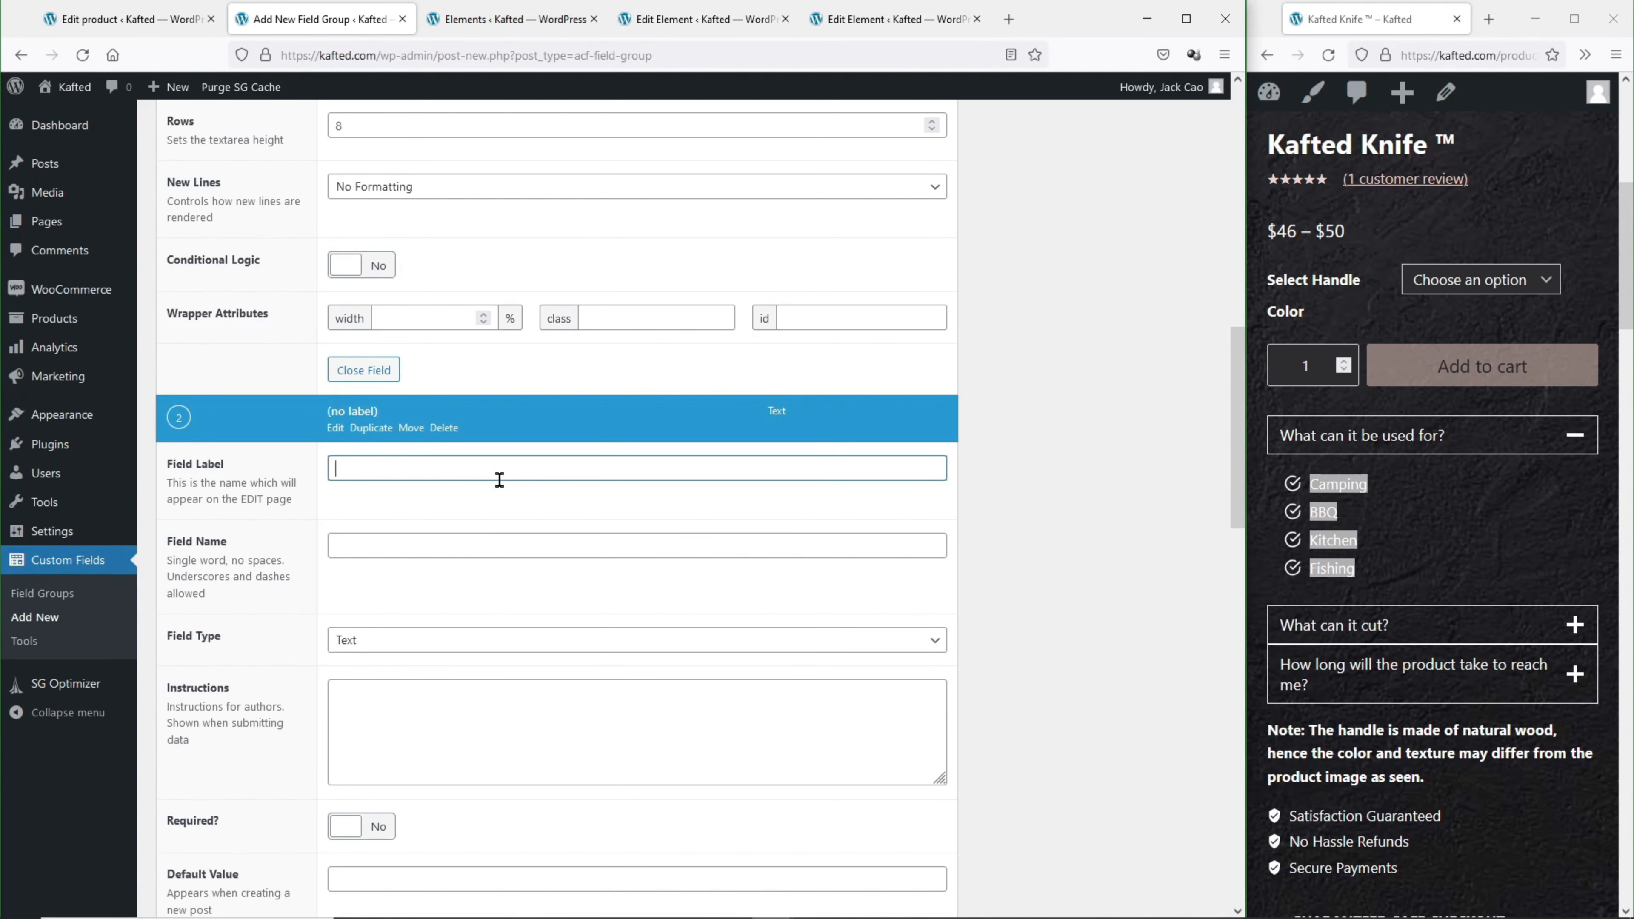
pyautogui.write('What Can It Be Used For?')
pyautogui.click(486, 509)
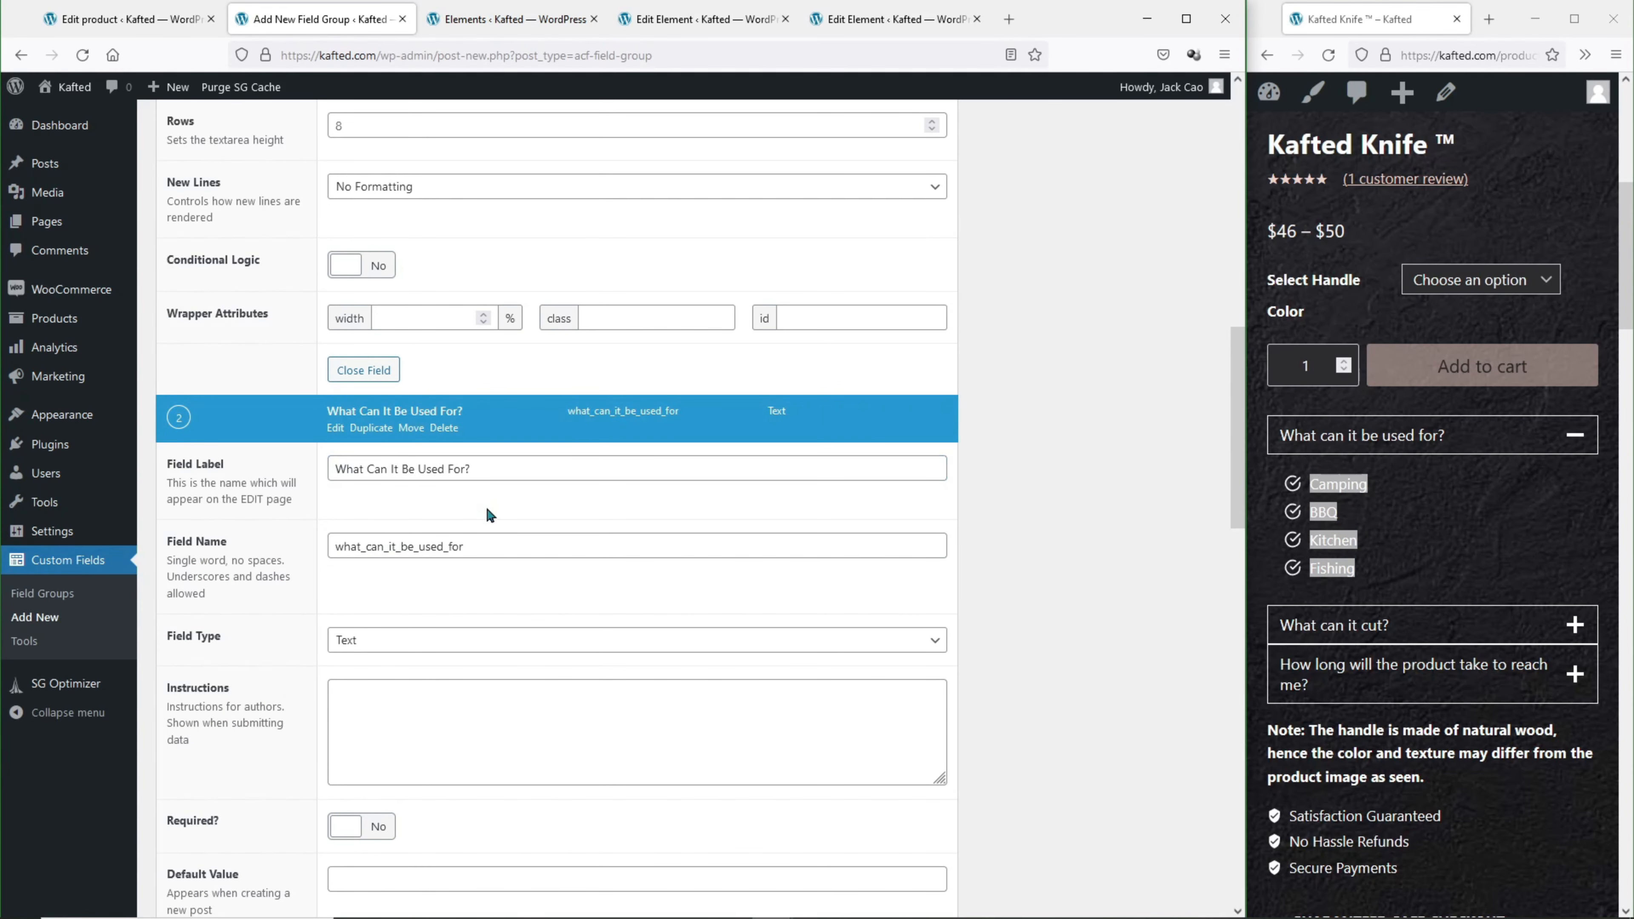
pyautogui.moveTo(495, 548); pyautogui.dragTo(274, 545)
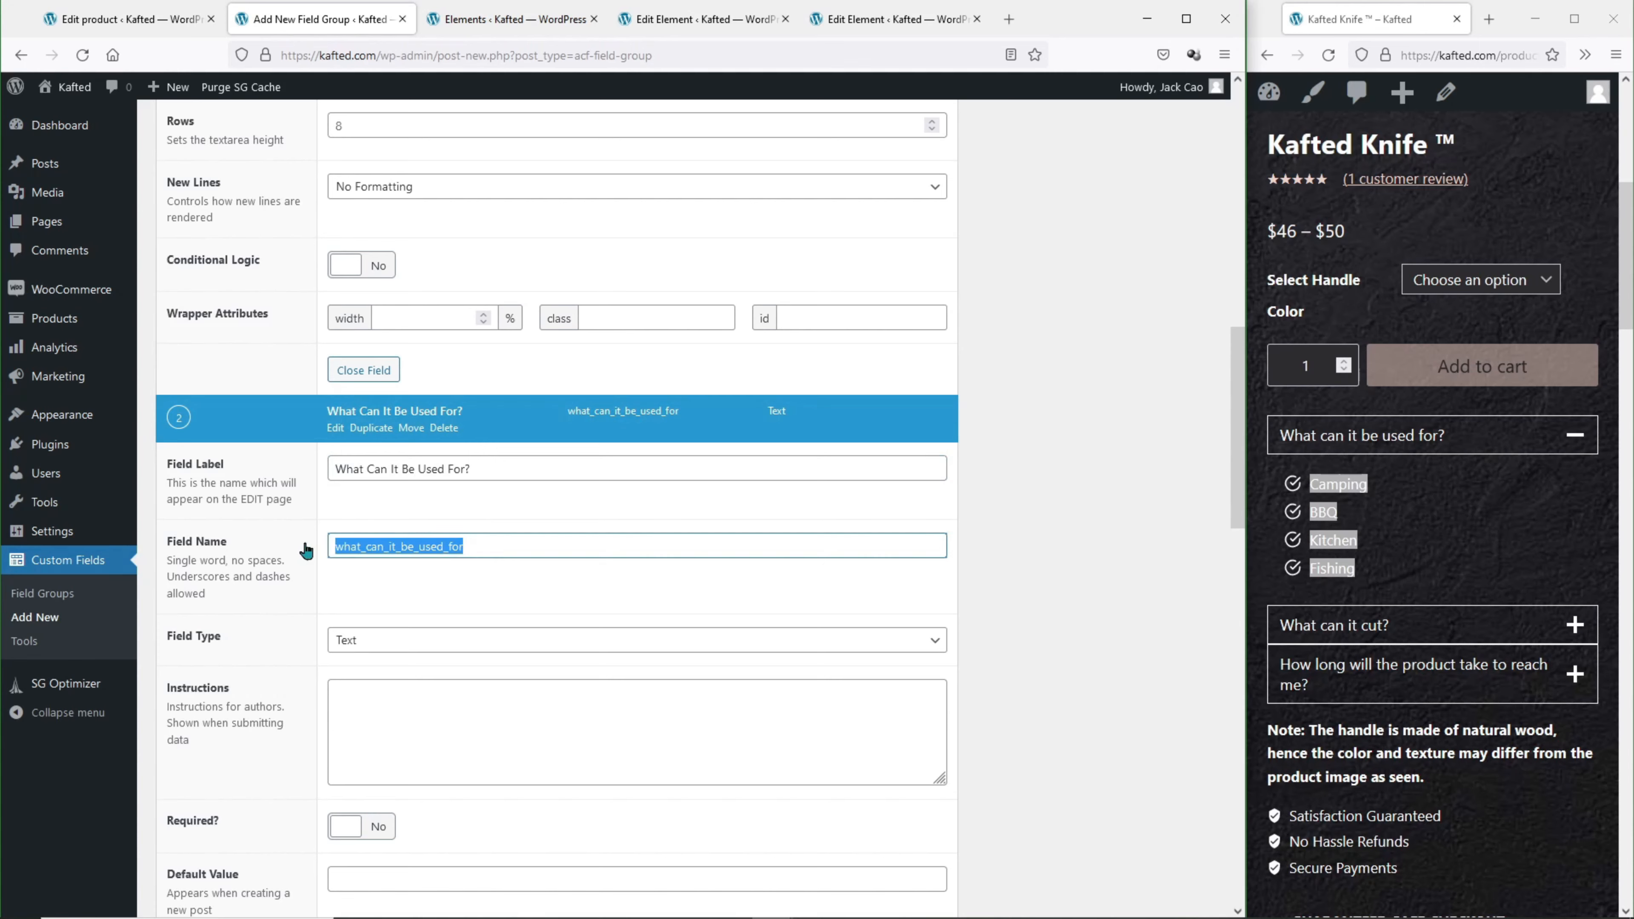
pyautogui.write('uses')
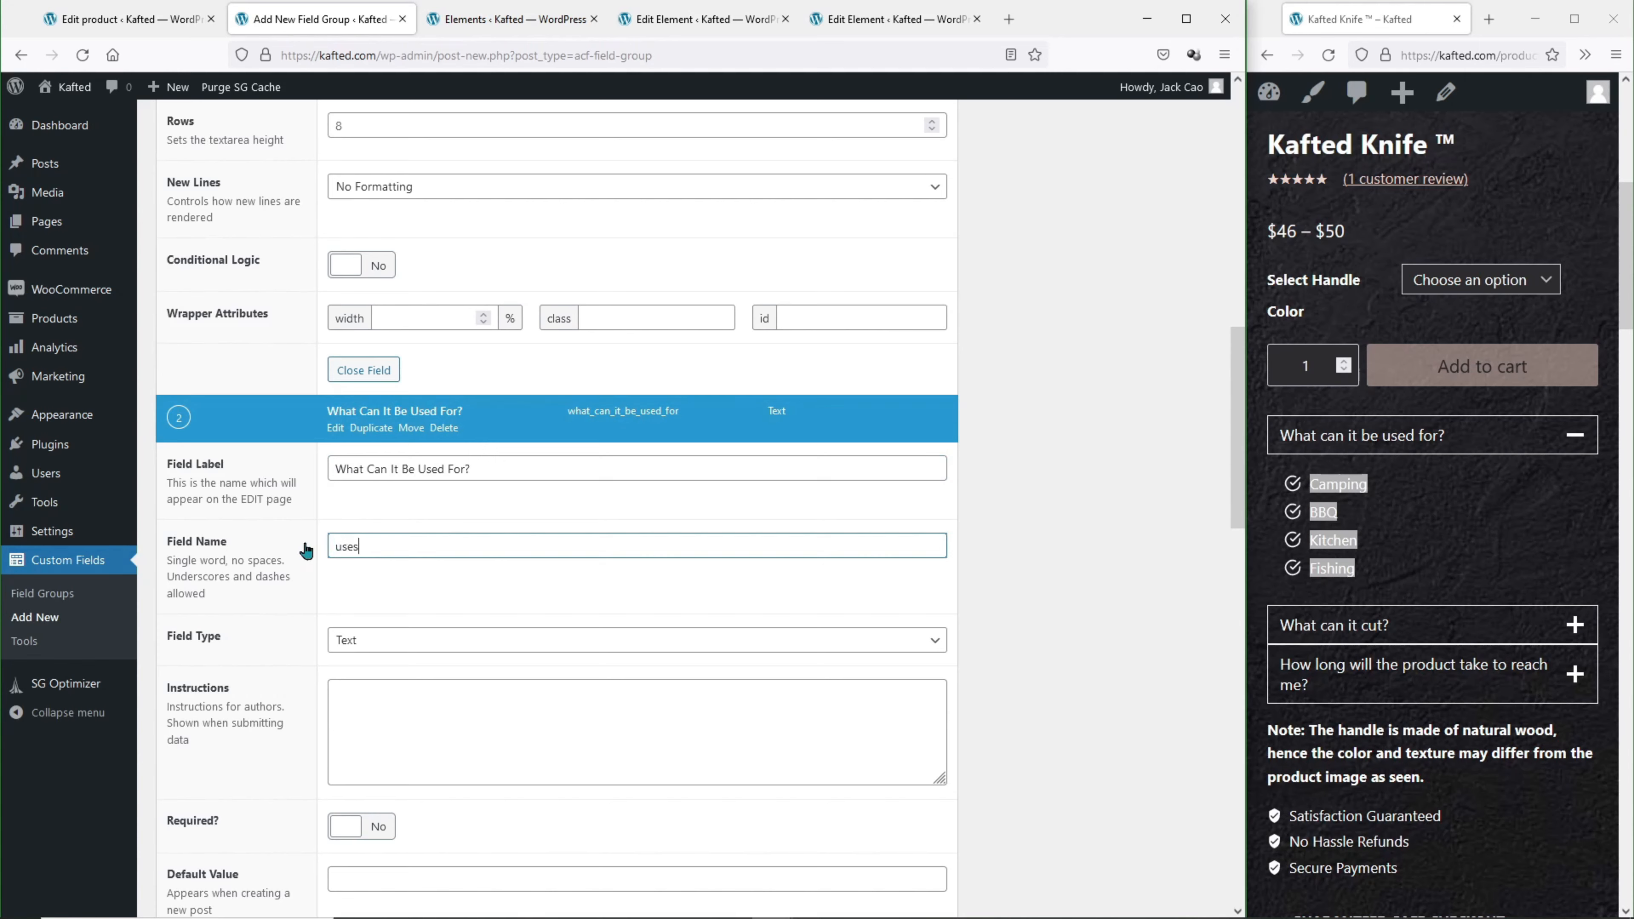
# Set the "What Can It Be Used For?" field's type to Text Area and make the field required.
pyautogui.click(377, 643)
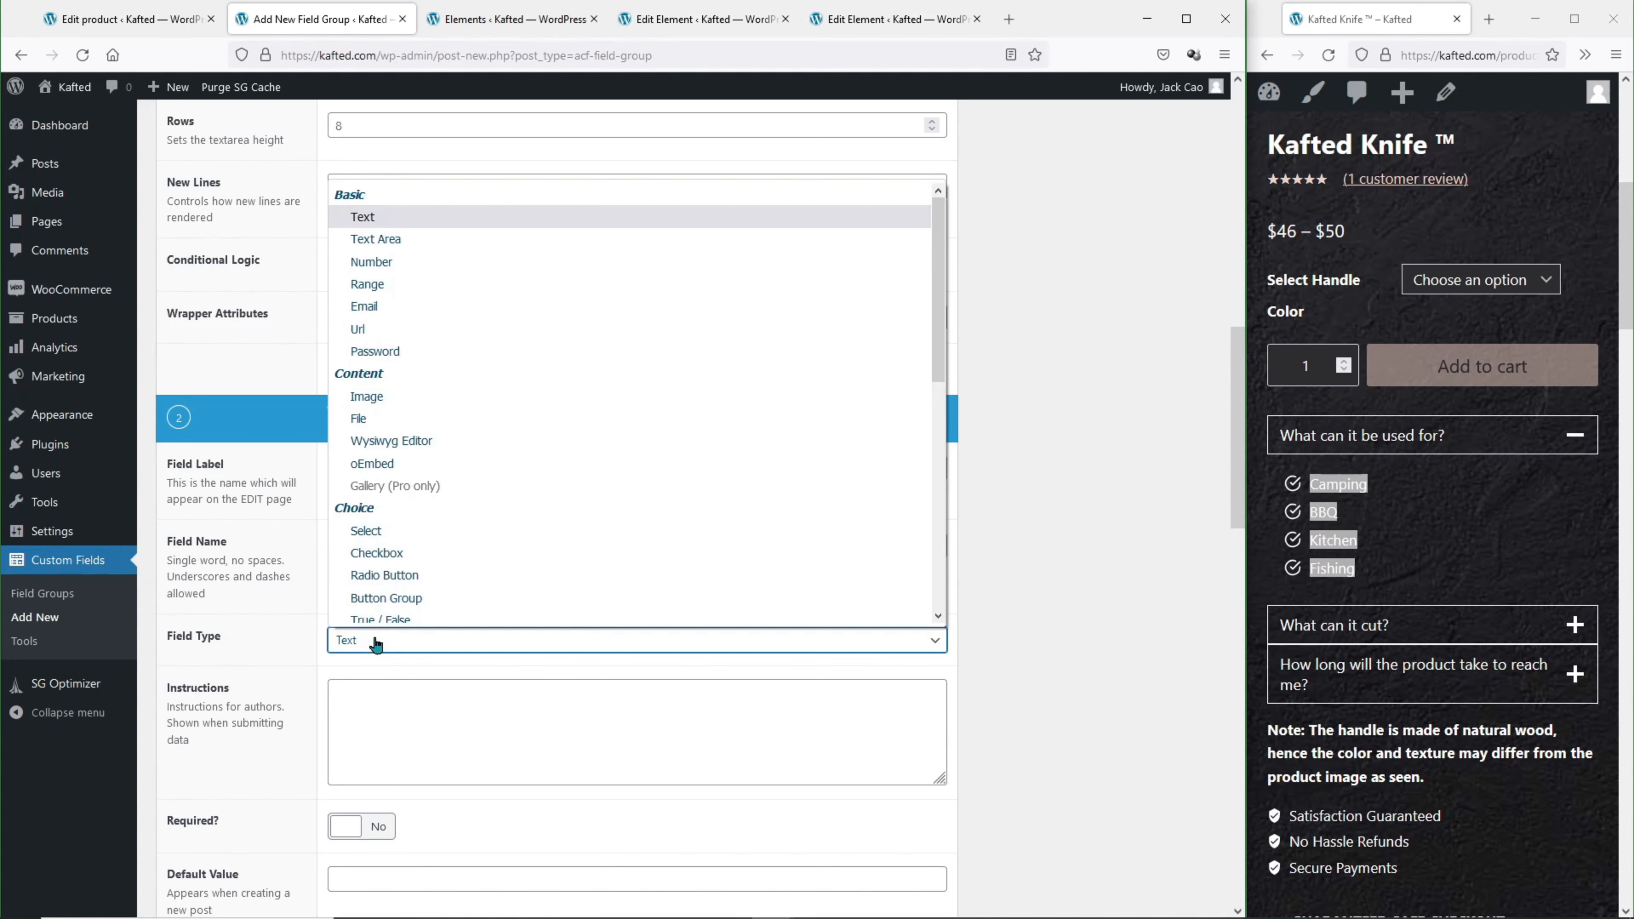
pyautogui.click(429, 237)
pyautogui.scroll(-3, 441, 647)
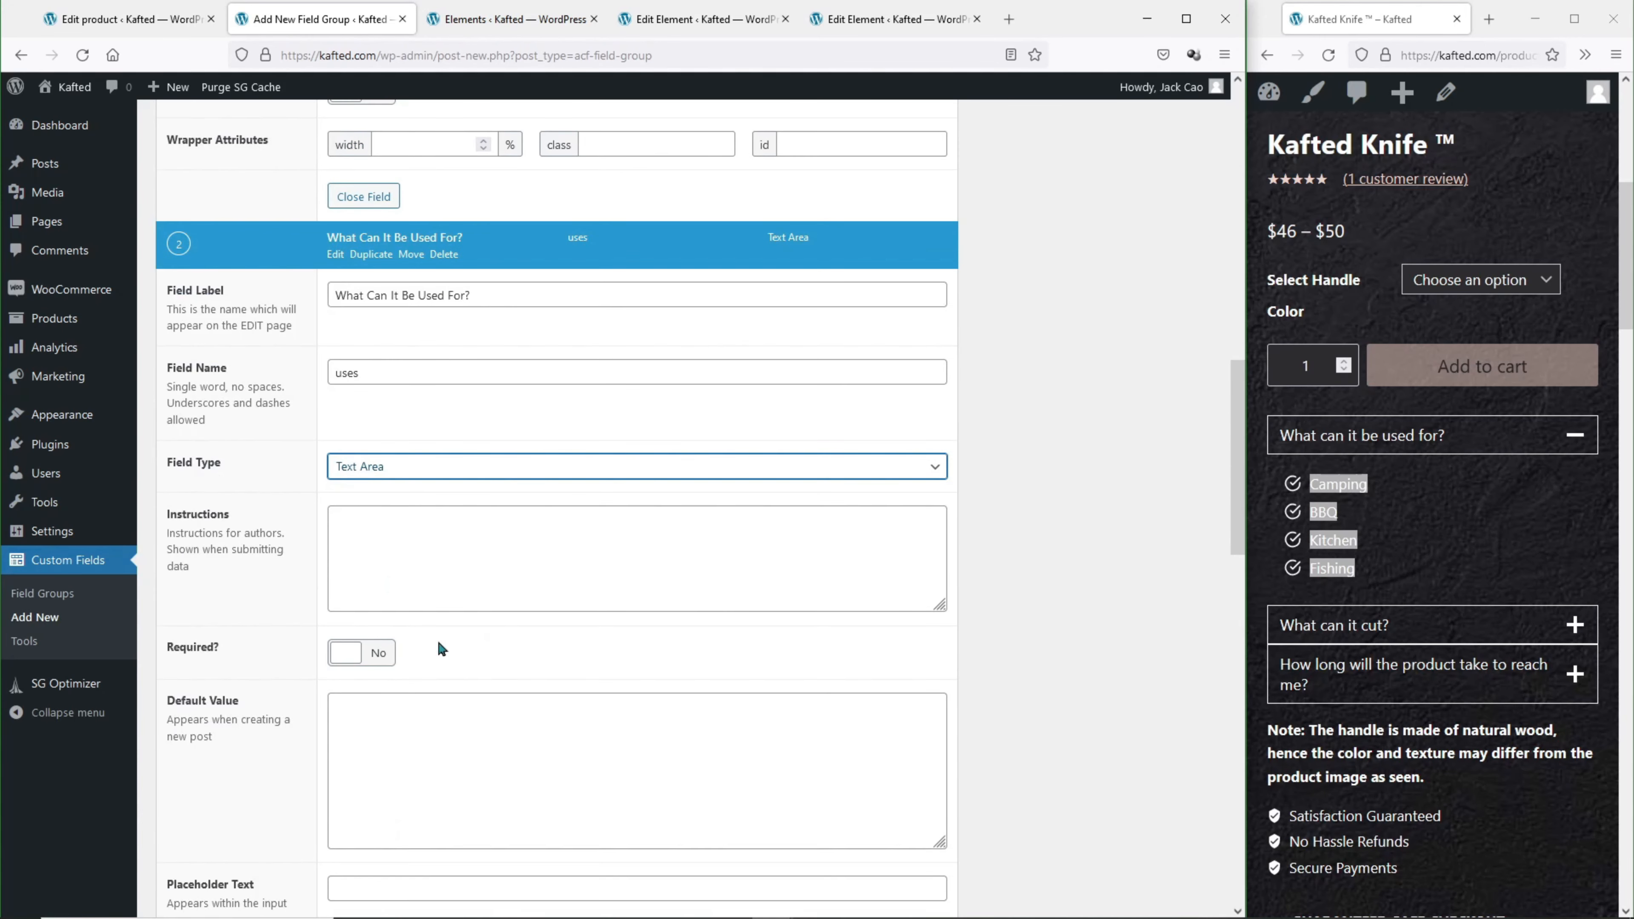
pyautogui.click(360, 652)
pyautogui.scroll(-9, 569, 654)
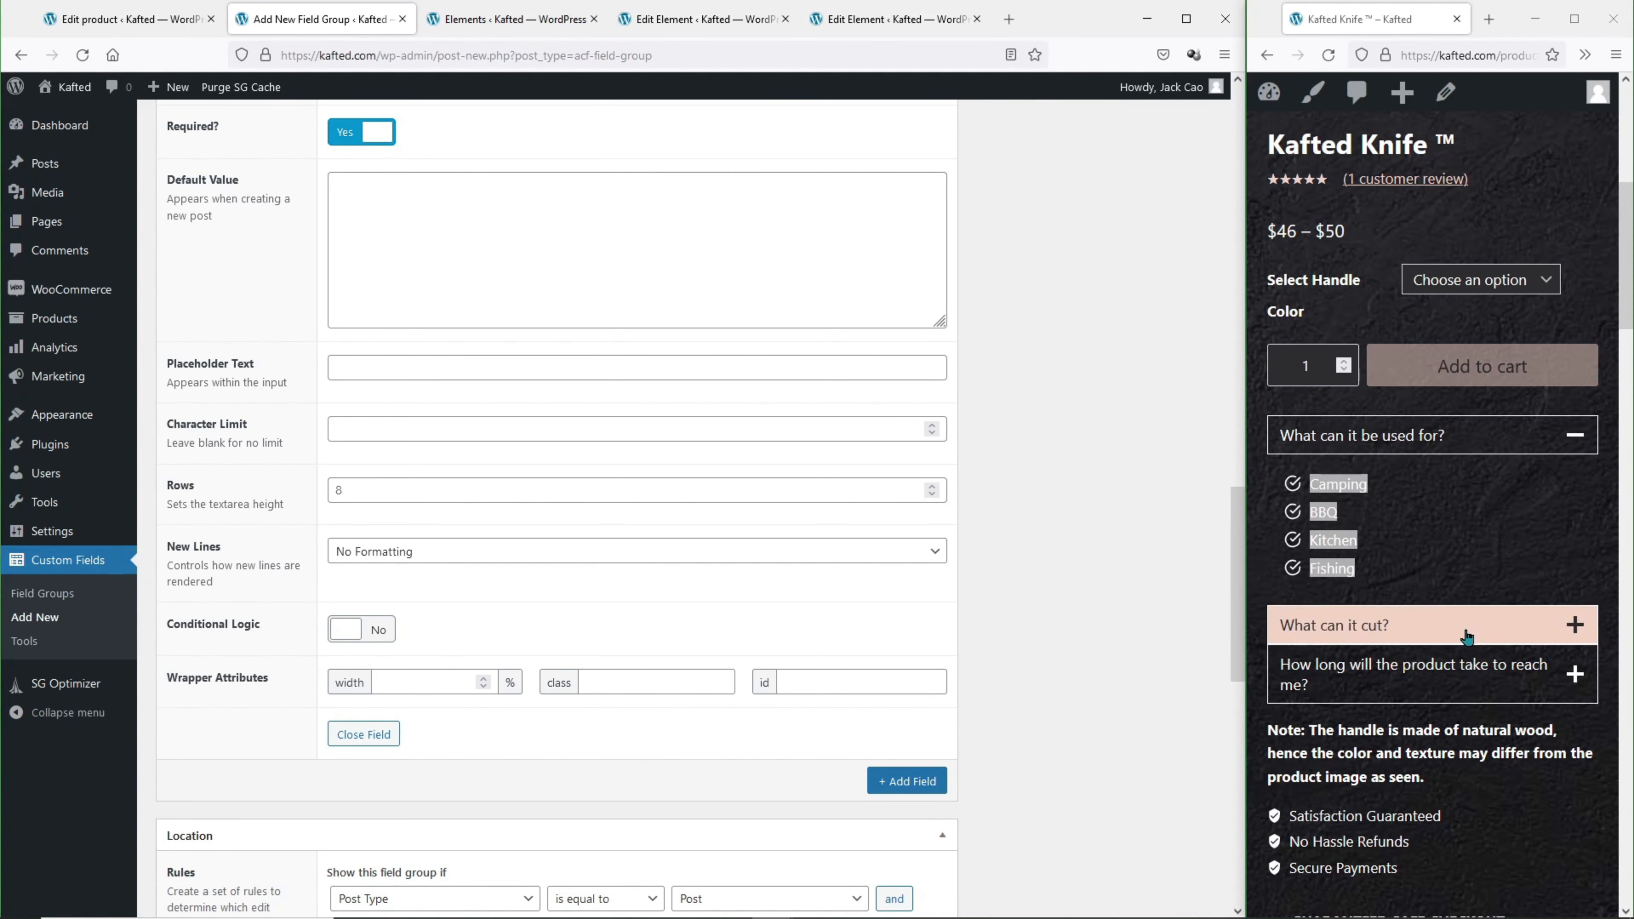
# Expand "What can it cut?" on the live page and add a third field labelled "What Can it Cut?" with the field name "cut".
pyautogui.click(1441, 621)
pyautogui.moveTo(1283, 526); pyautogui.dragTo(1374, 675)
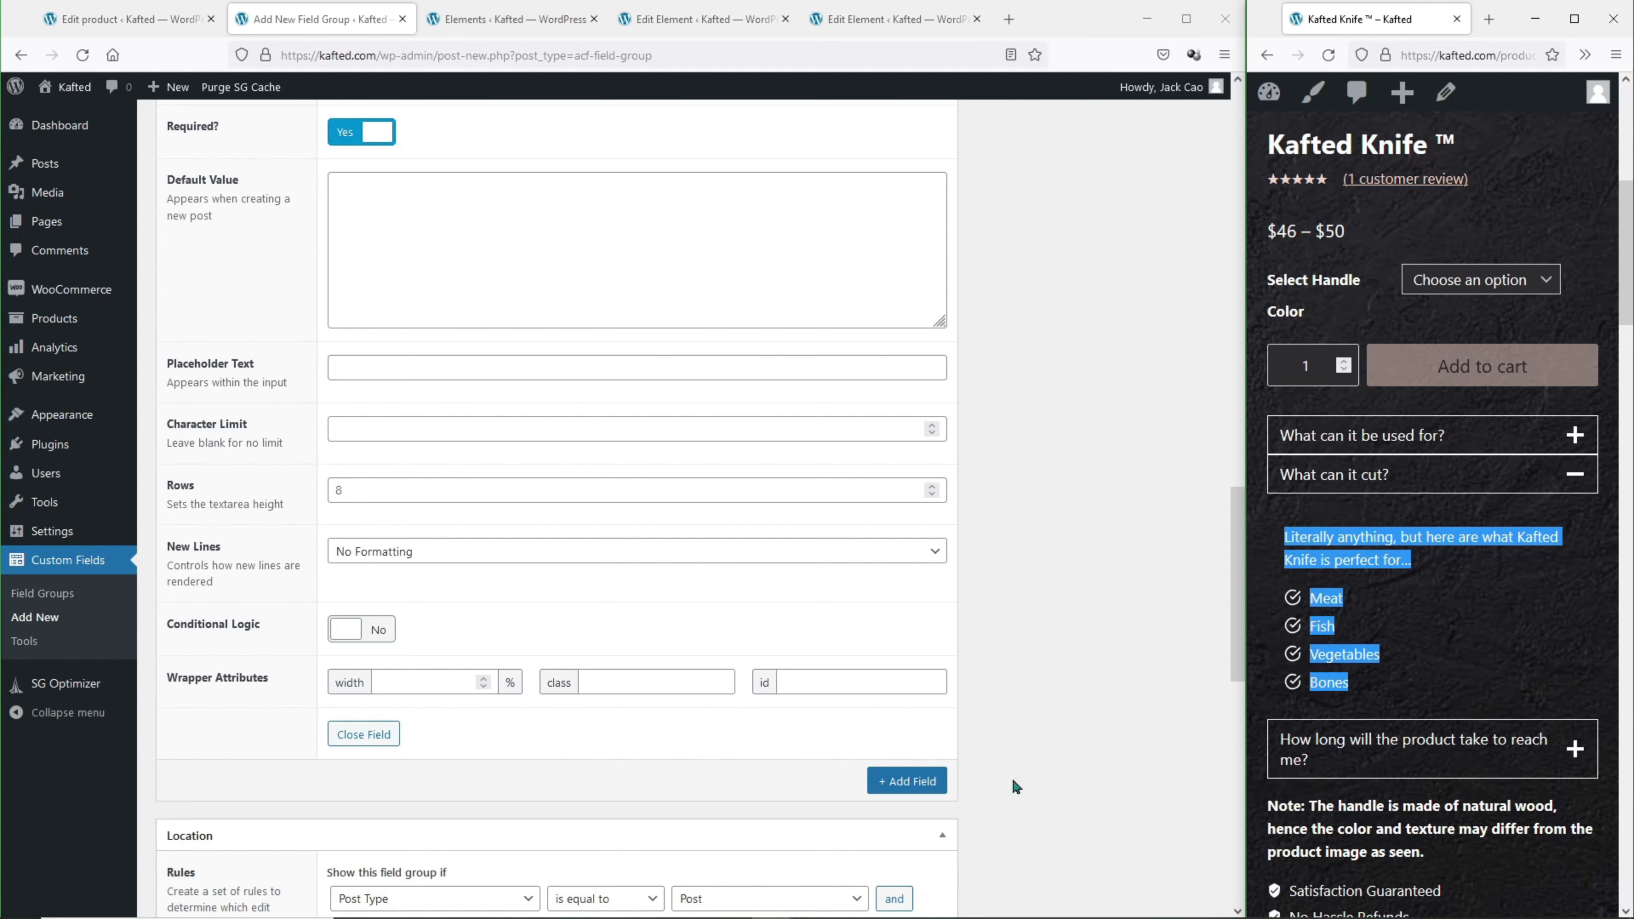
pyautogui.click(909, 789)
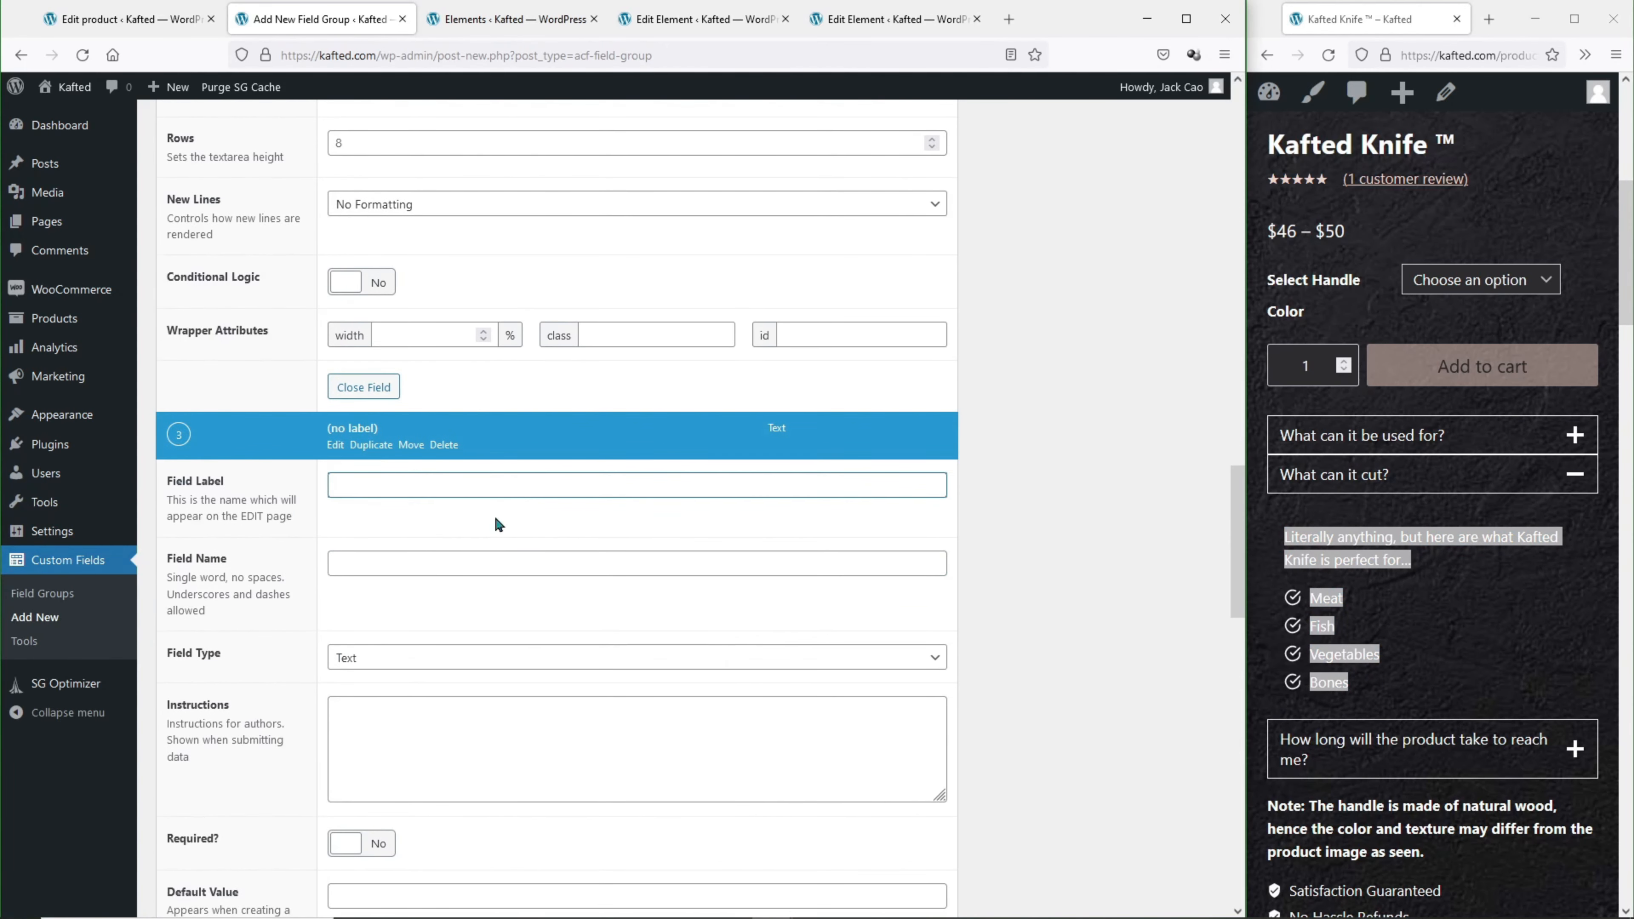
pyautogui.write('What Can')
pyautogui.moveTo(508, 563); pyautogui.dragTo(228, 529)
pyautogui.write('cut')
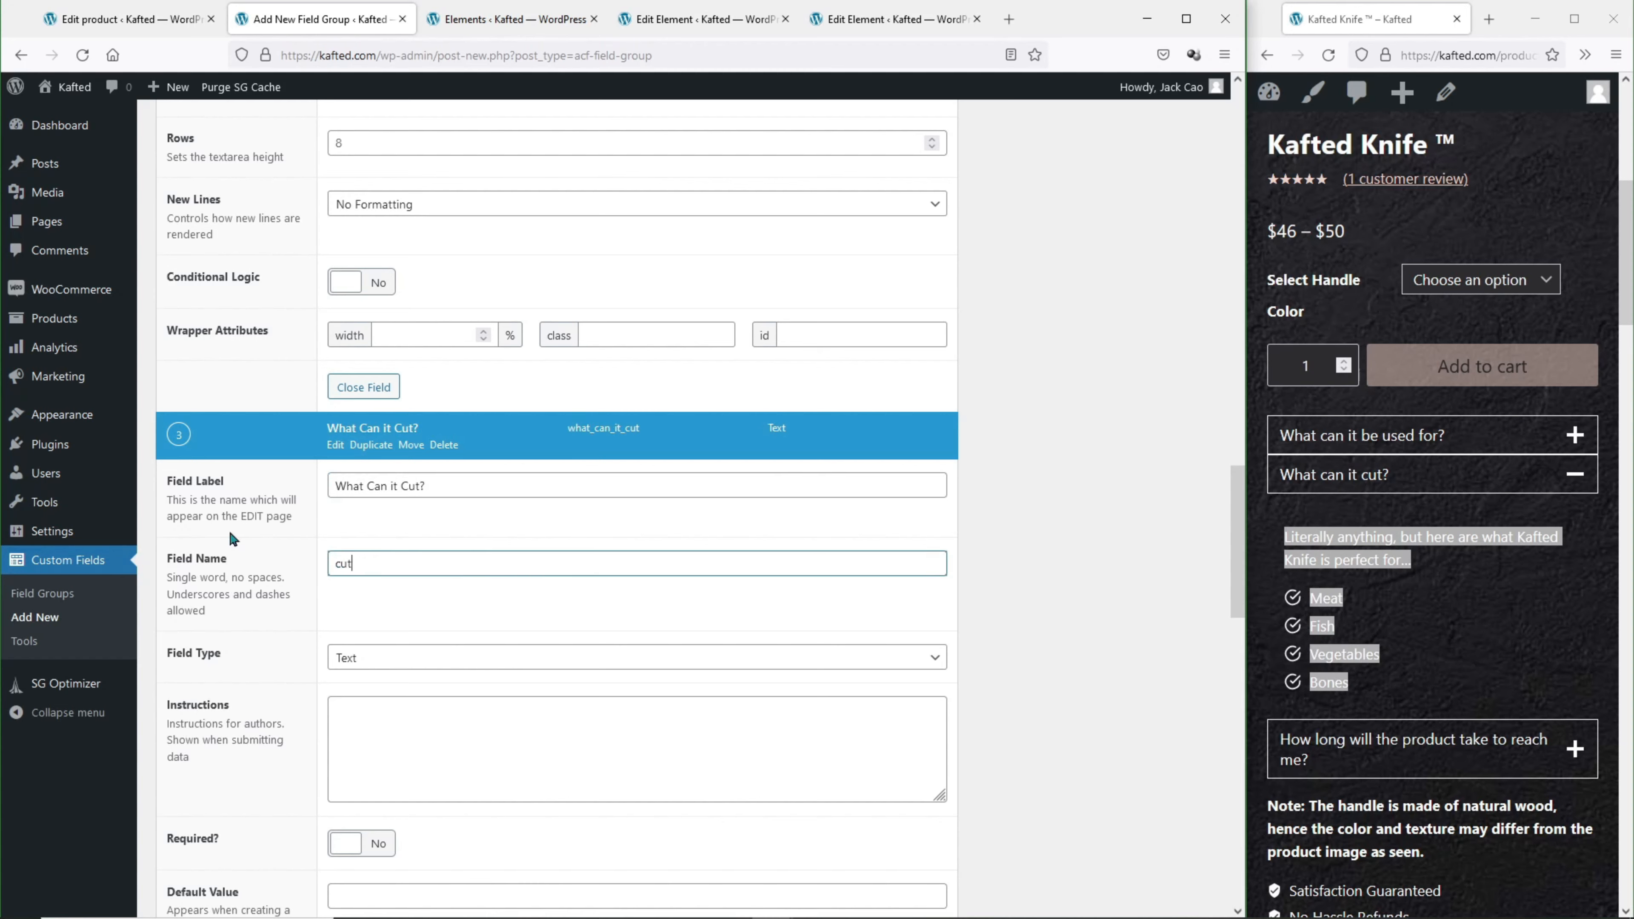
# Set the "What Can it Cut?" field's type to Text Area and make the field required.
pyautogui.click(354, 657)
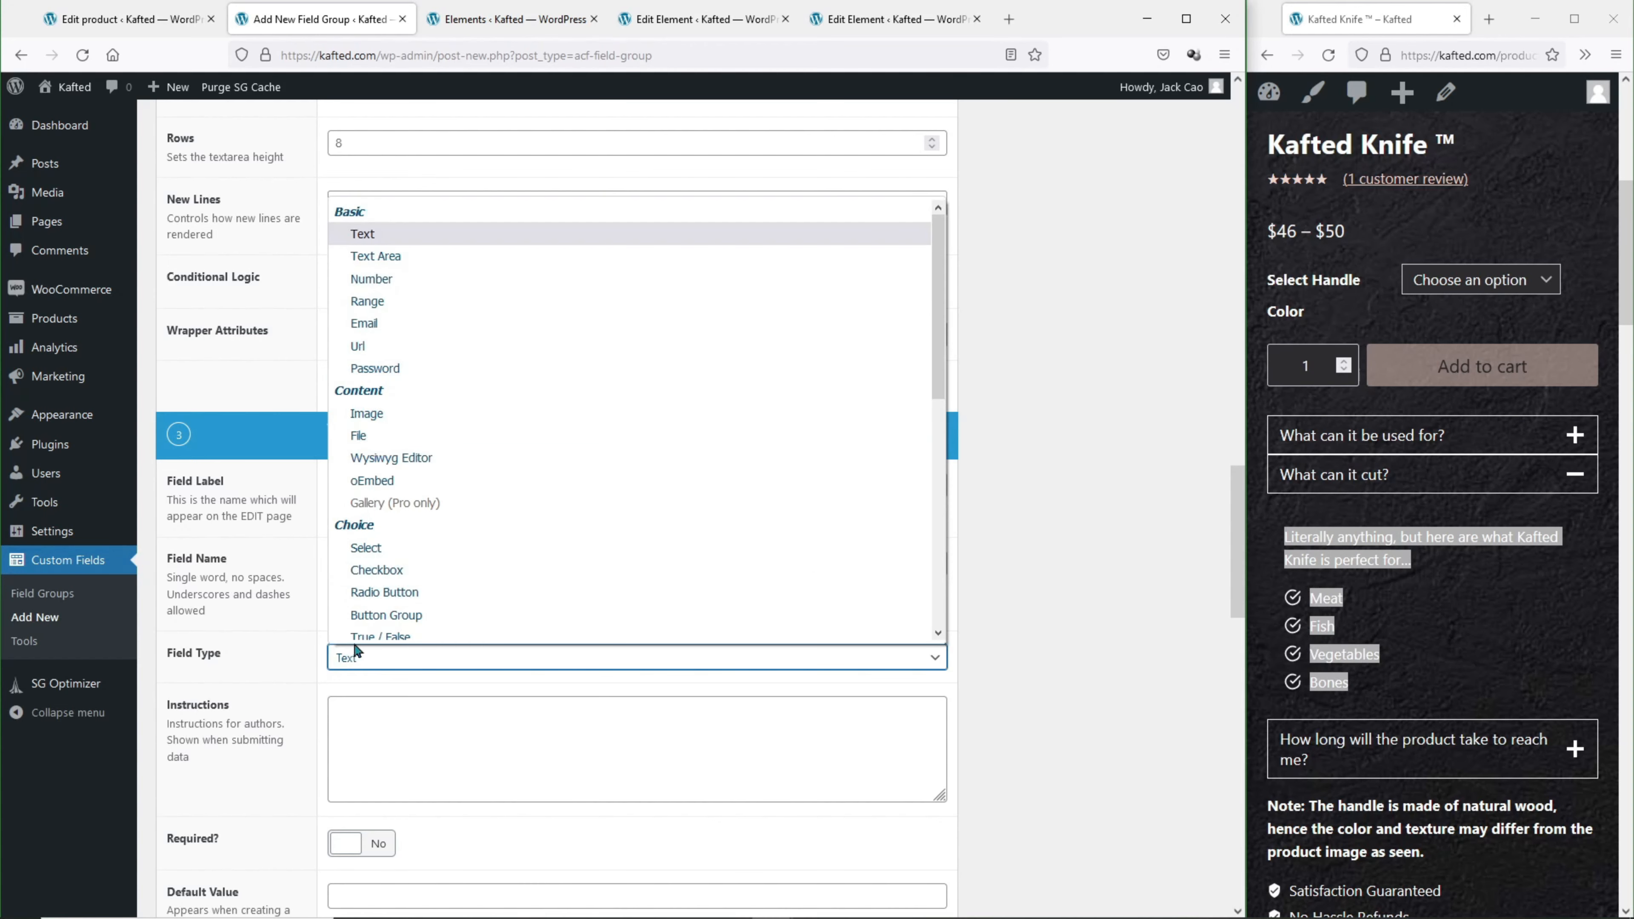
pyautogui.click(373, 249)
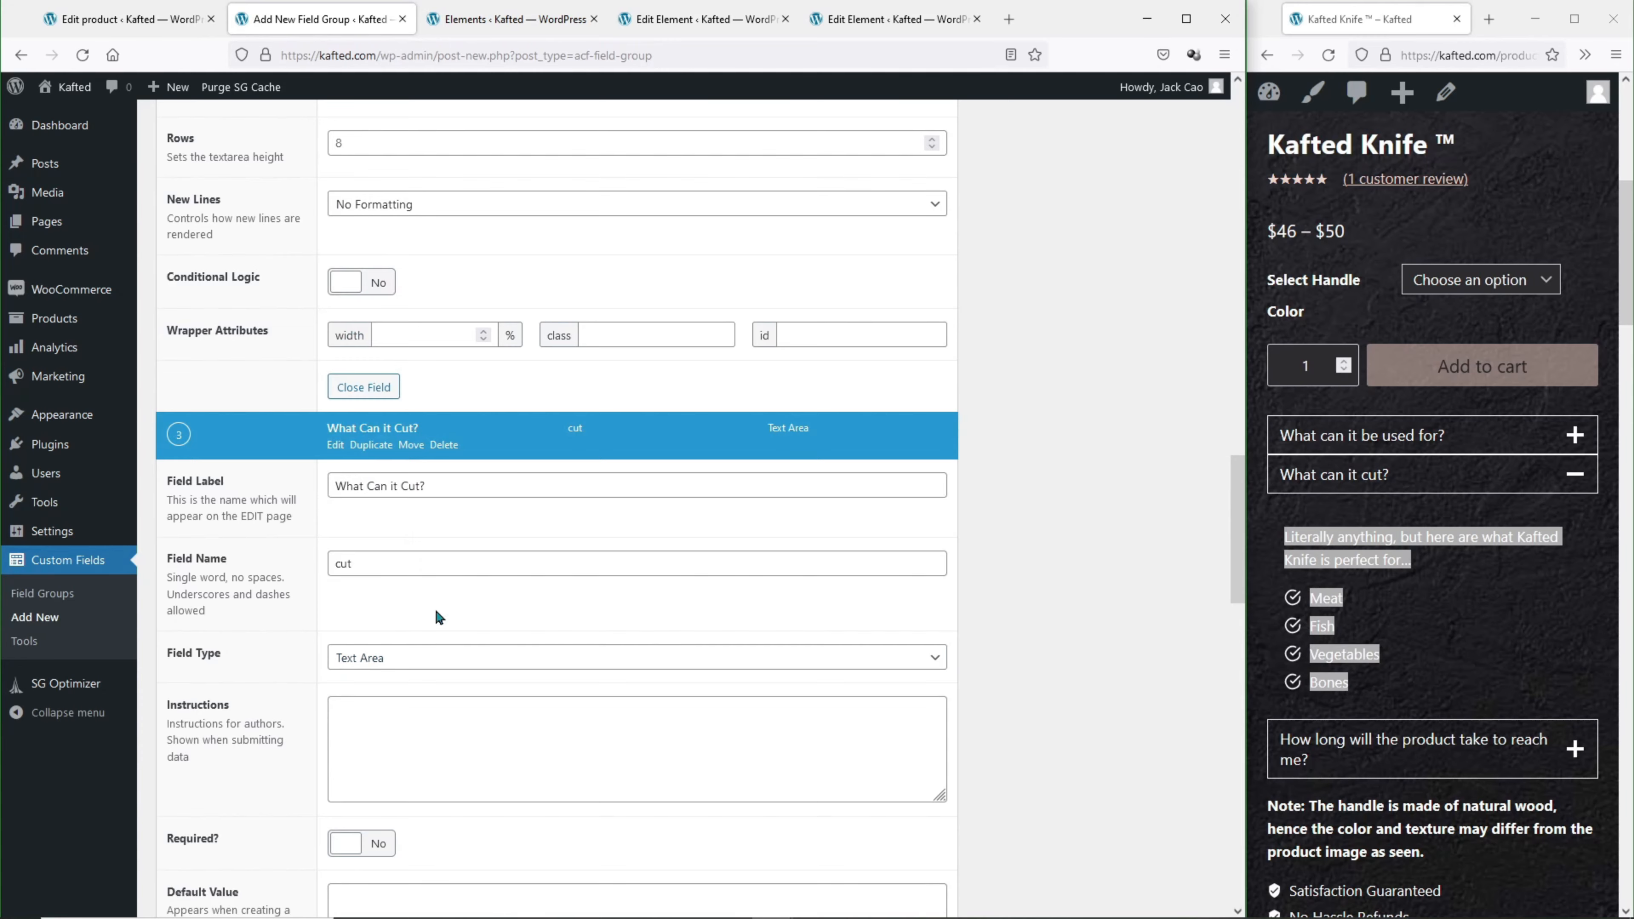
pyautogui.scroll(-4, 434, 607)
pyautogui.click(373, 582)
pyautogui.scroll(-2, 705, 589)
pyautogui.scroll(-3, 705, 587)
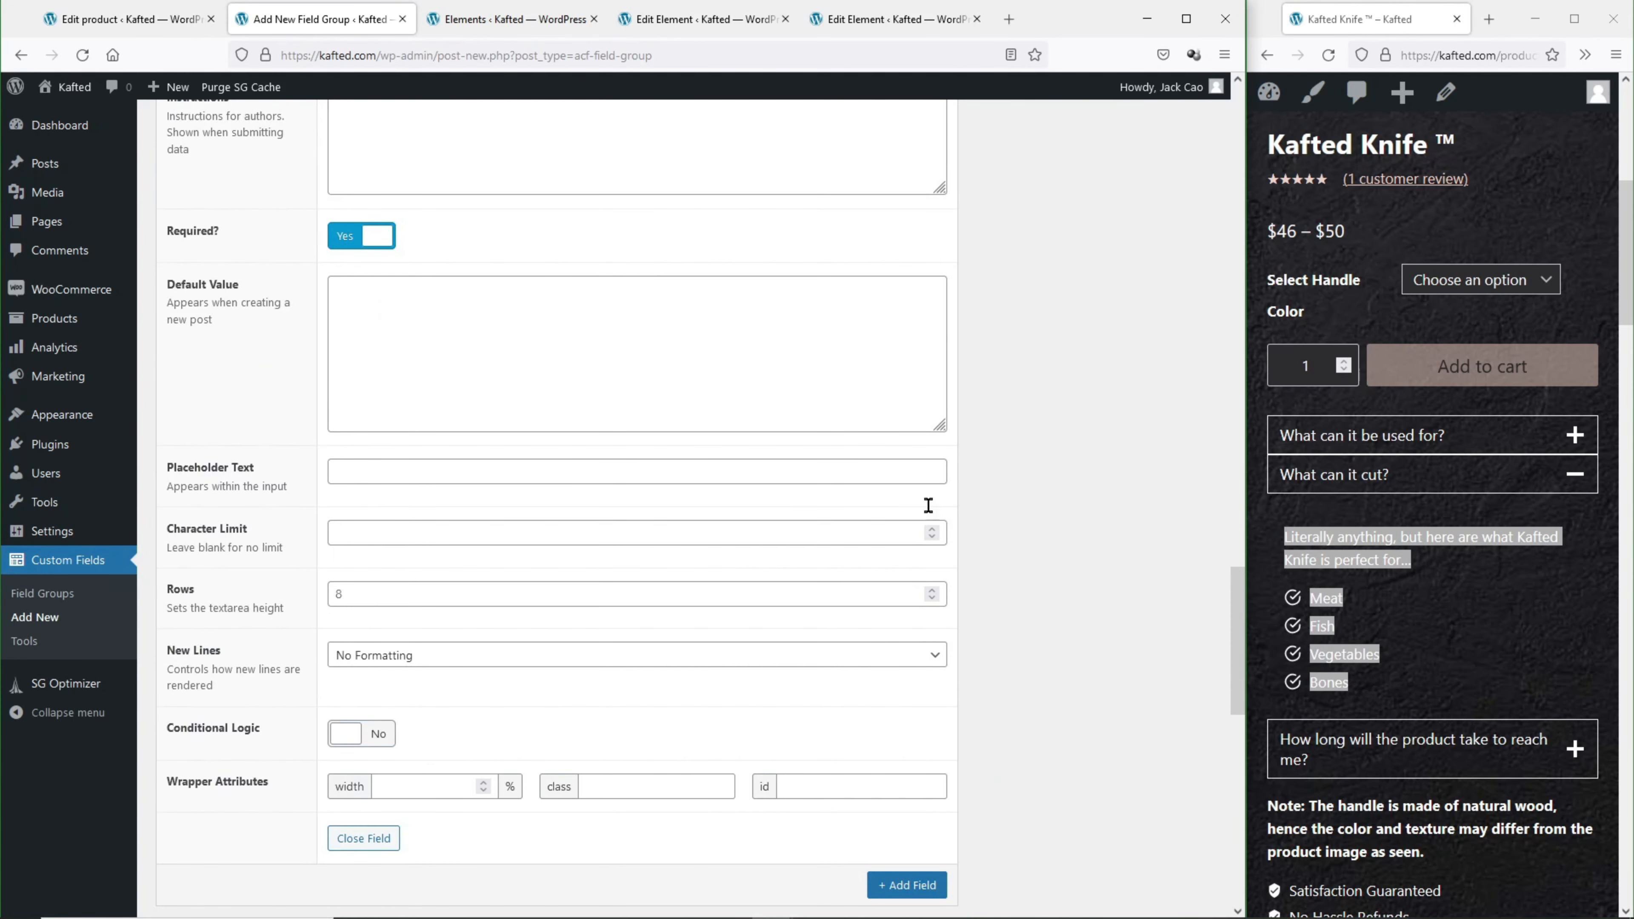
# Publish the Knife Custom Fields group and update its location rule to Post Type is equal to Product.
pyautogui.scroll(8, 976, 522)
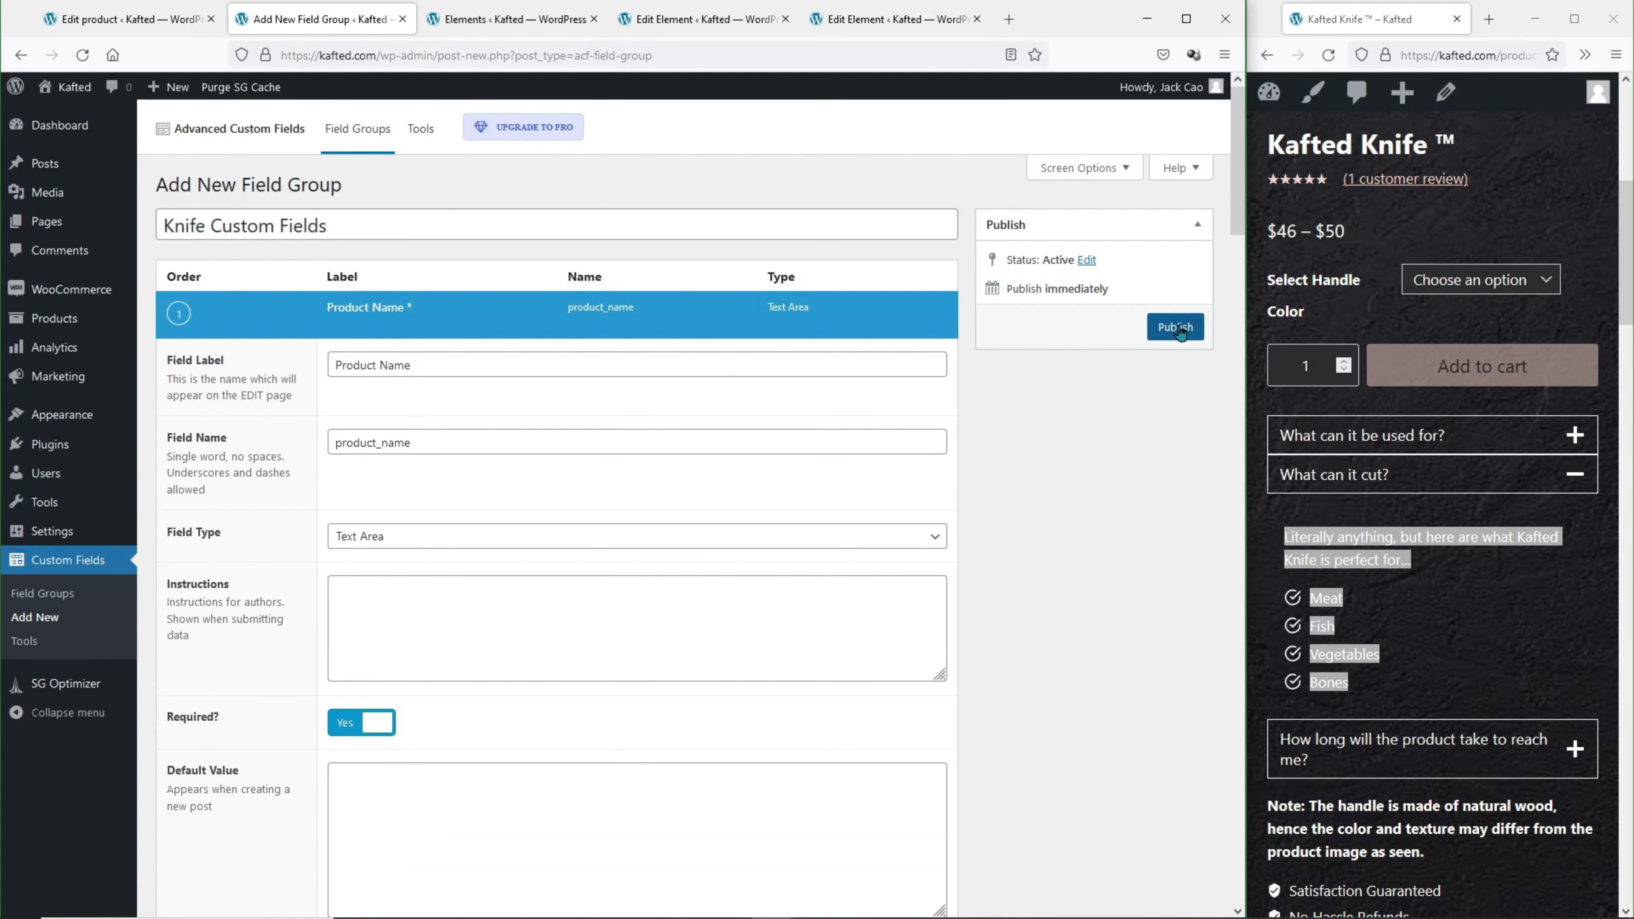
pyautogui.click(1176, 327)
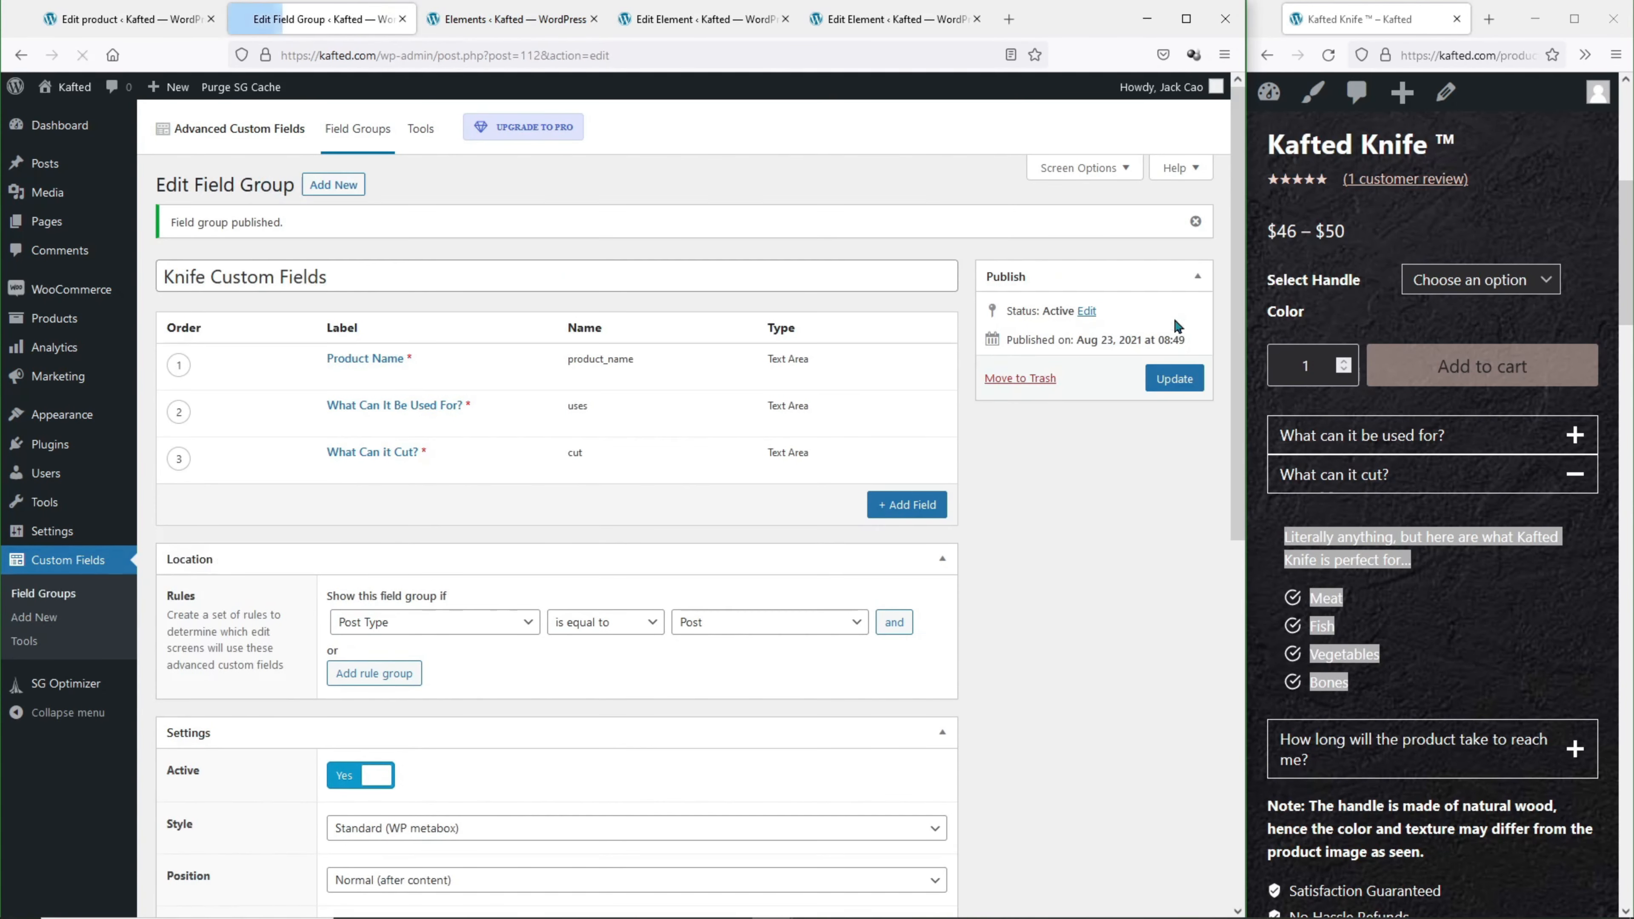
pyautogui.scroll(-2, 814, 449)
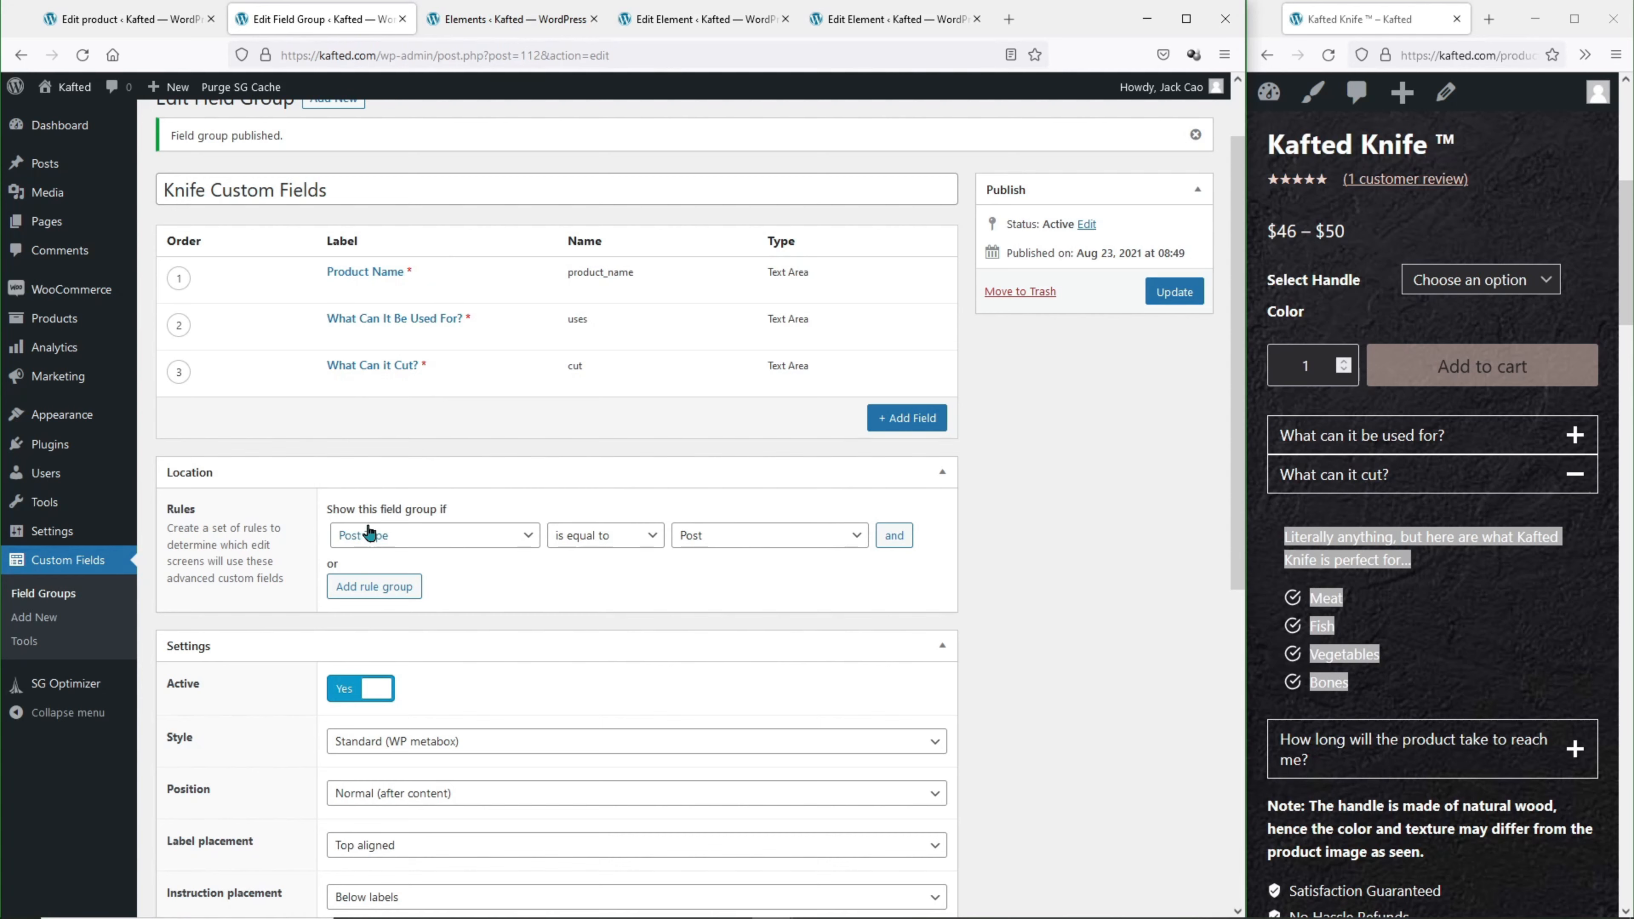
pyautogui.click(458, 543)
pyautogui.click(533, 534)
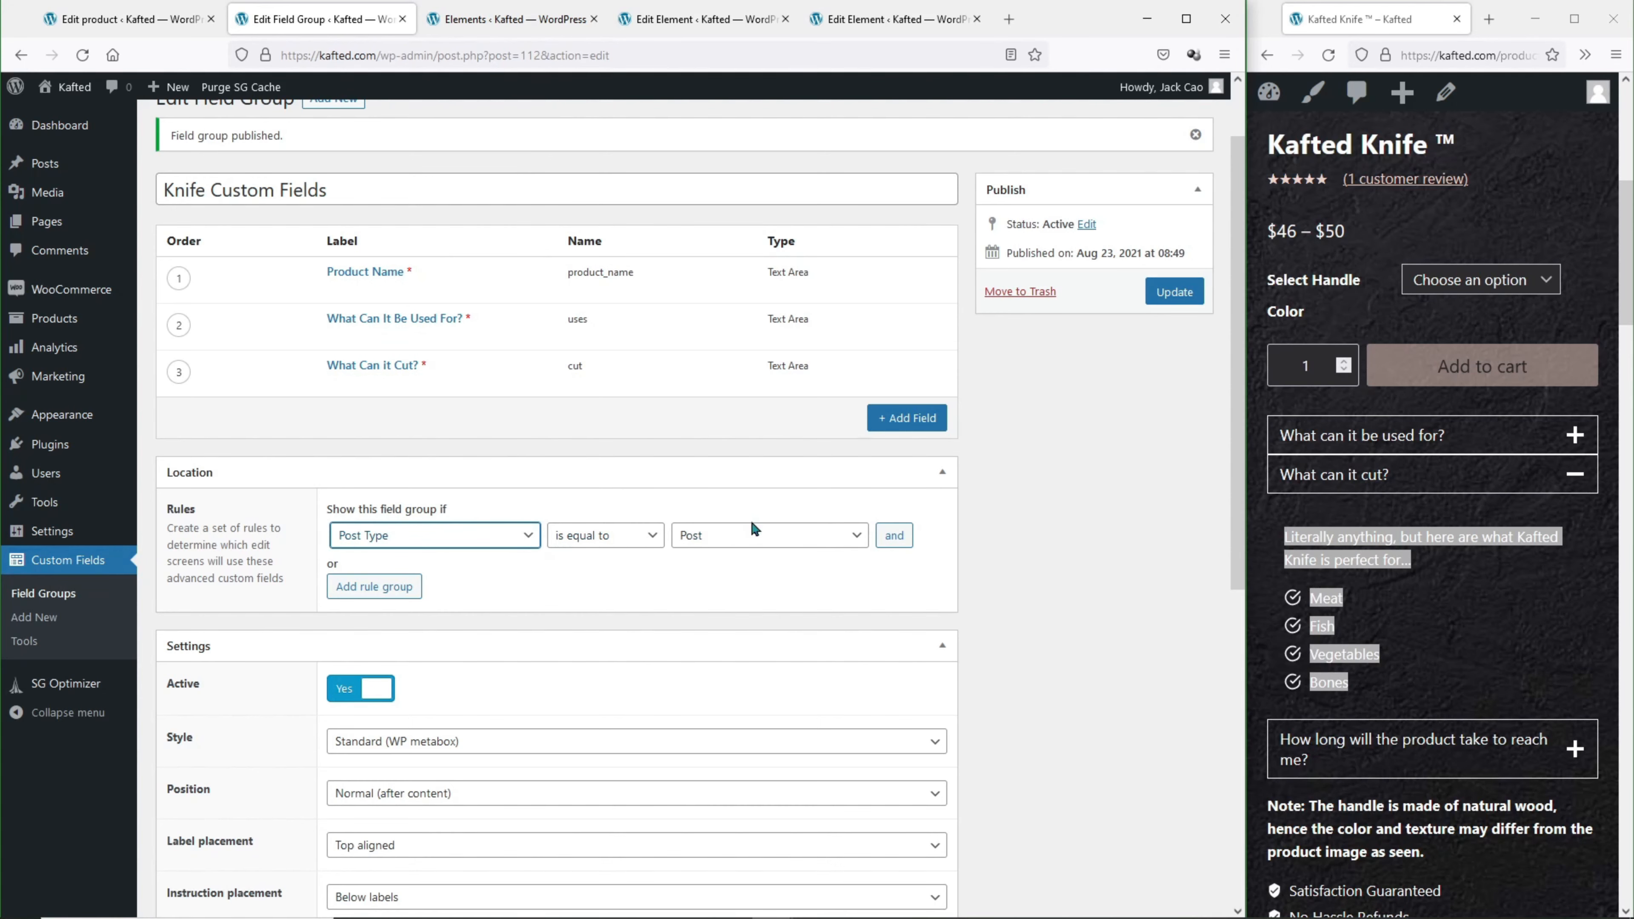
pyautogui.click(757, 535)
pyautogui.click(740, 636)
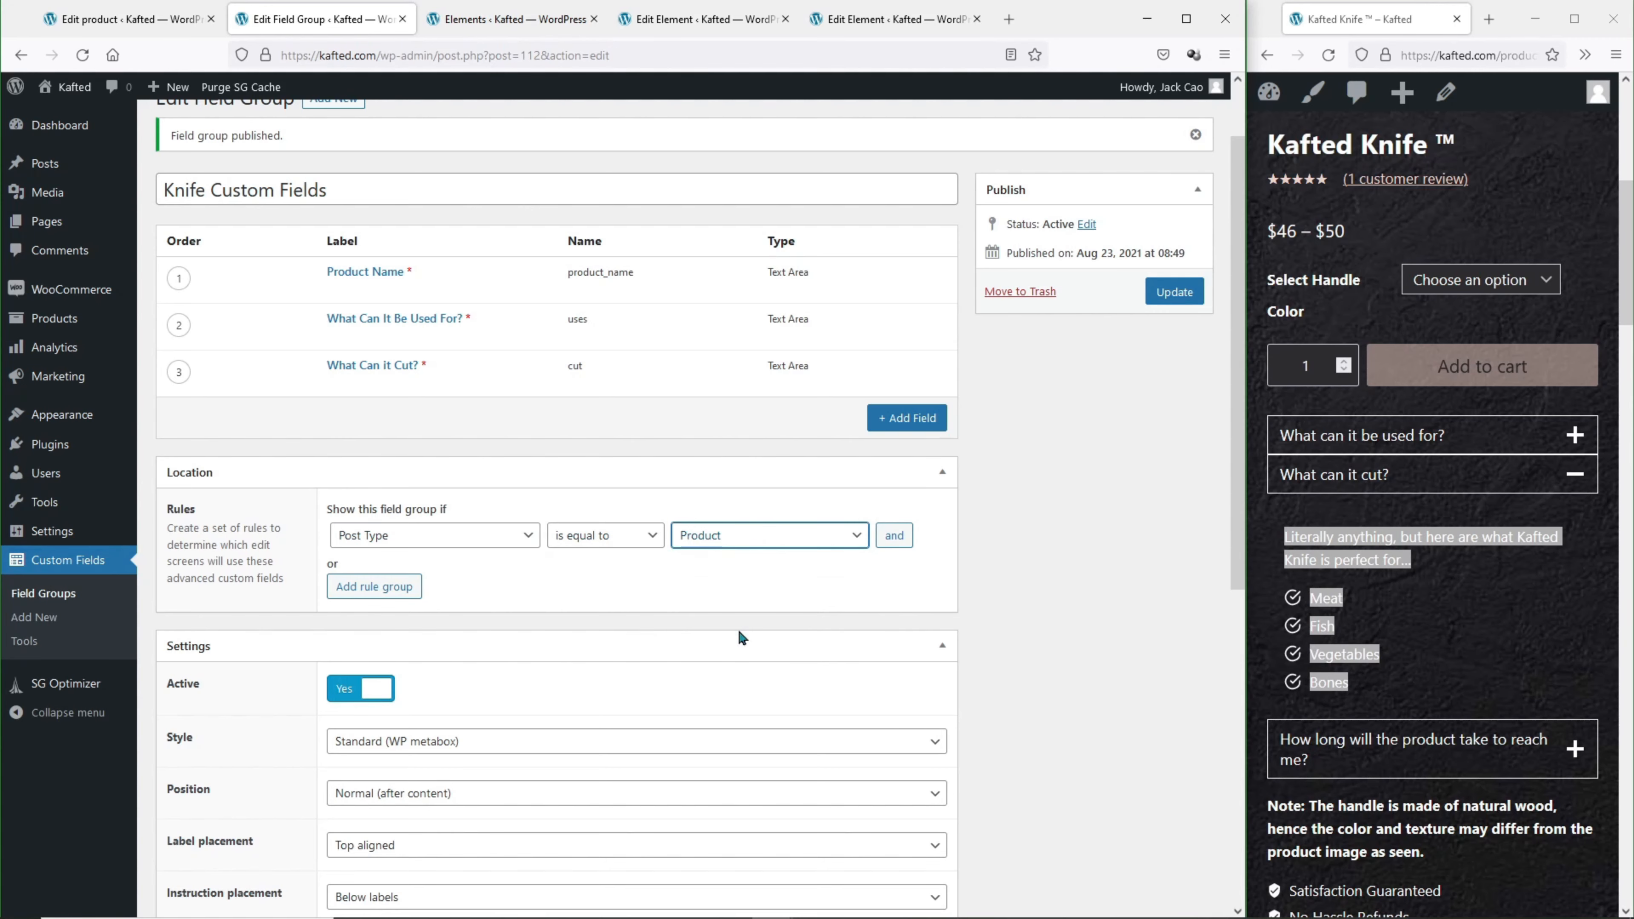
pyautogui.click(1175, 291)
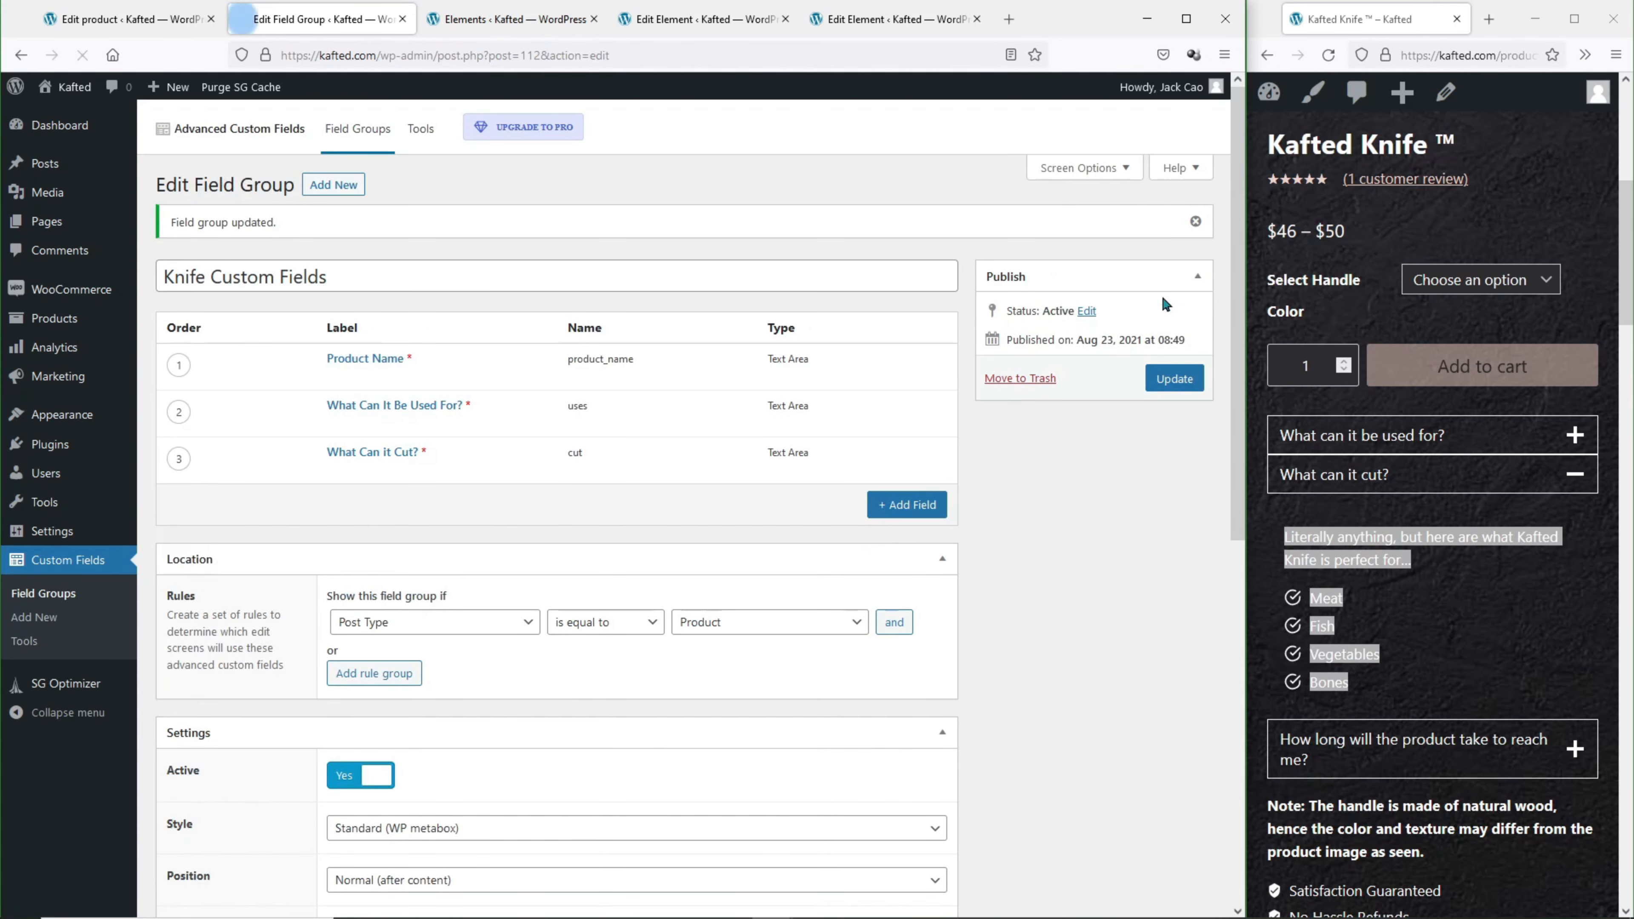
# Reload the Kafted Knife product's edit page and examine its Knife Custom Fields section.
pyautogui.click(141, 24)
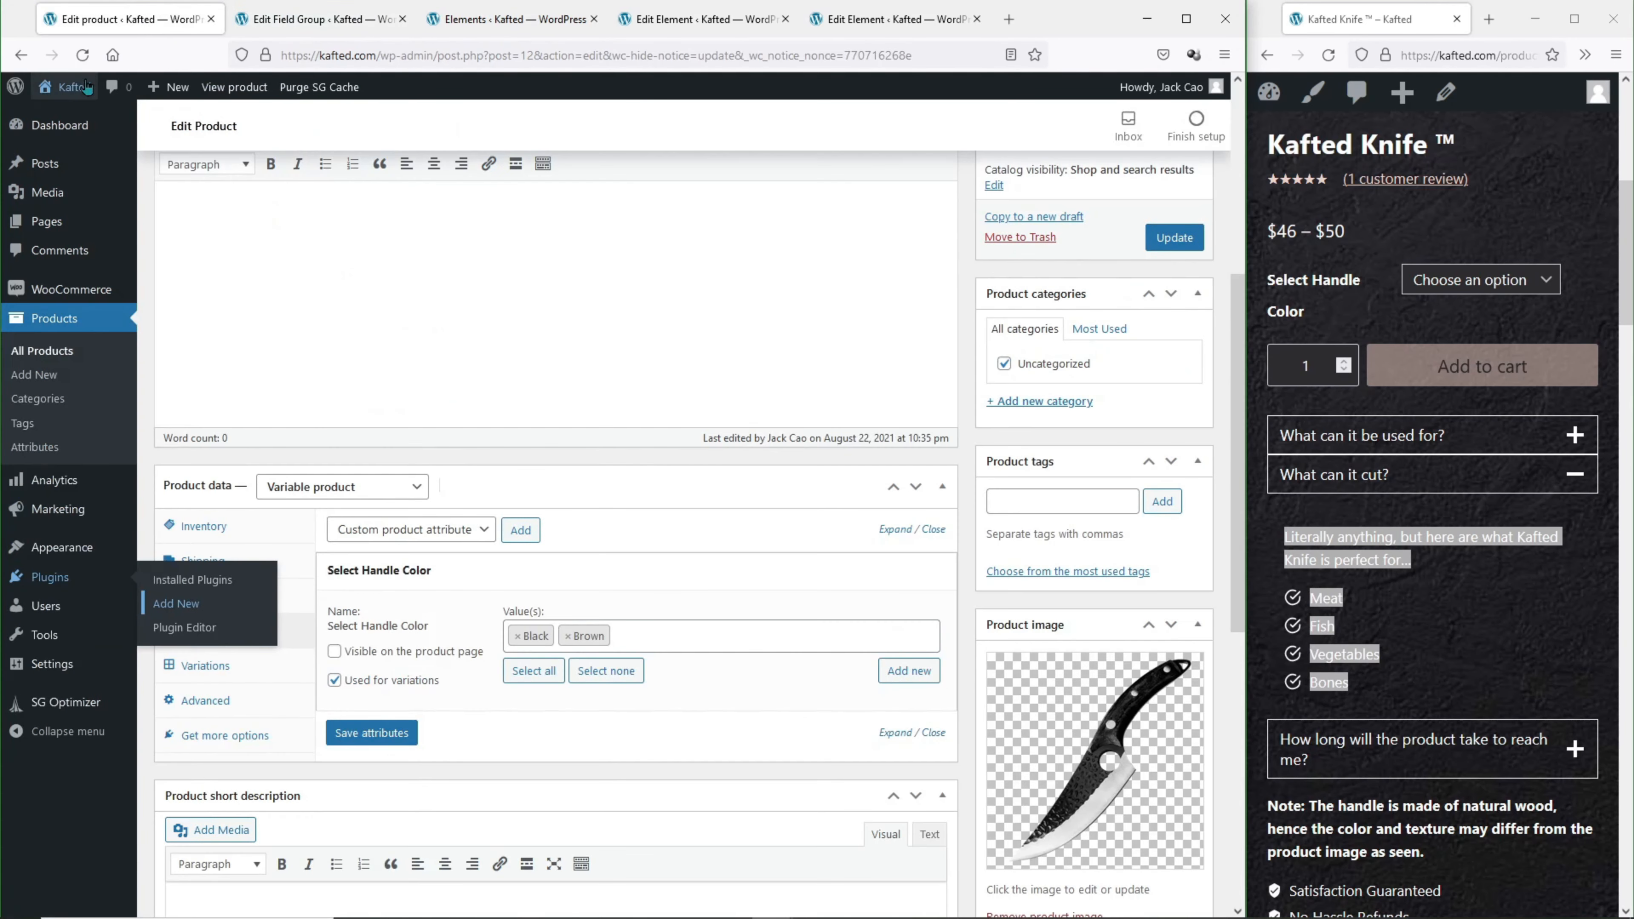
pyautogui.click(83, 55)
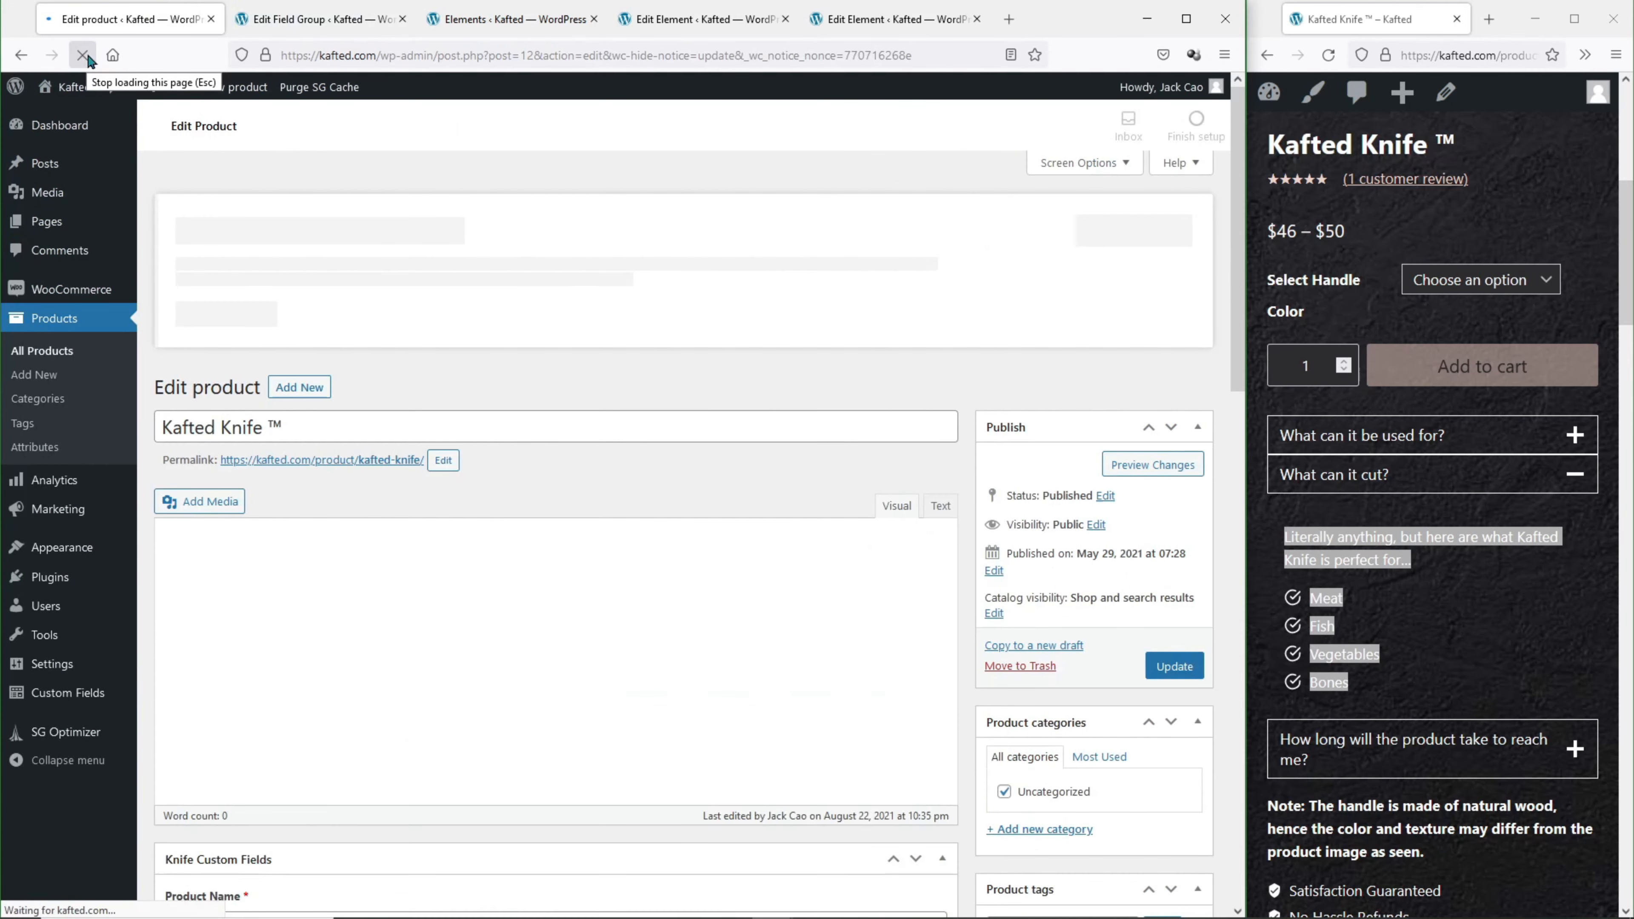
pyautogui.scroll(-2, 400, 289)
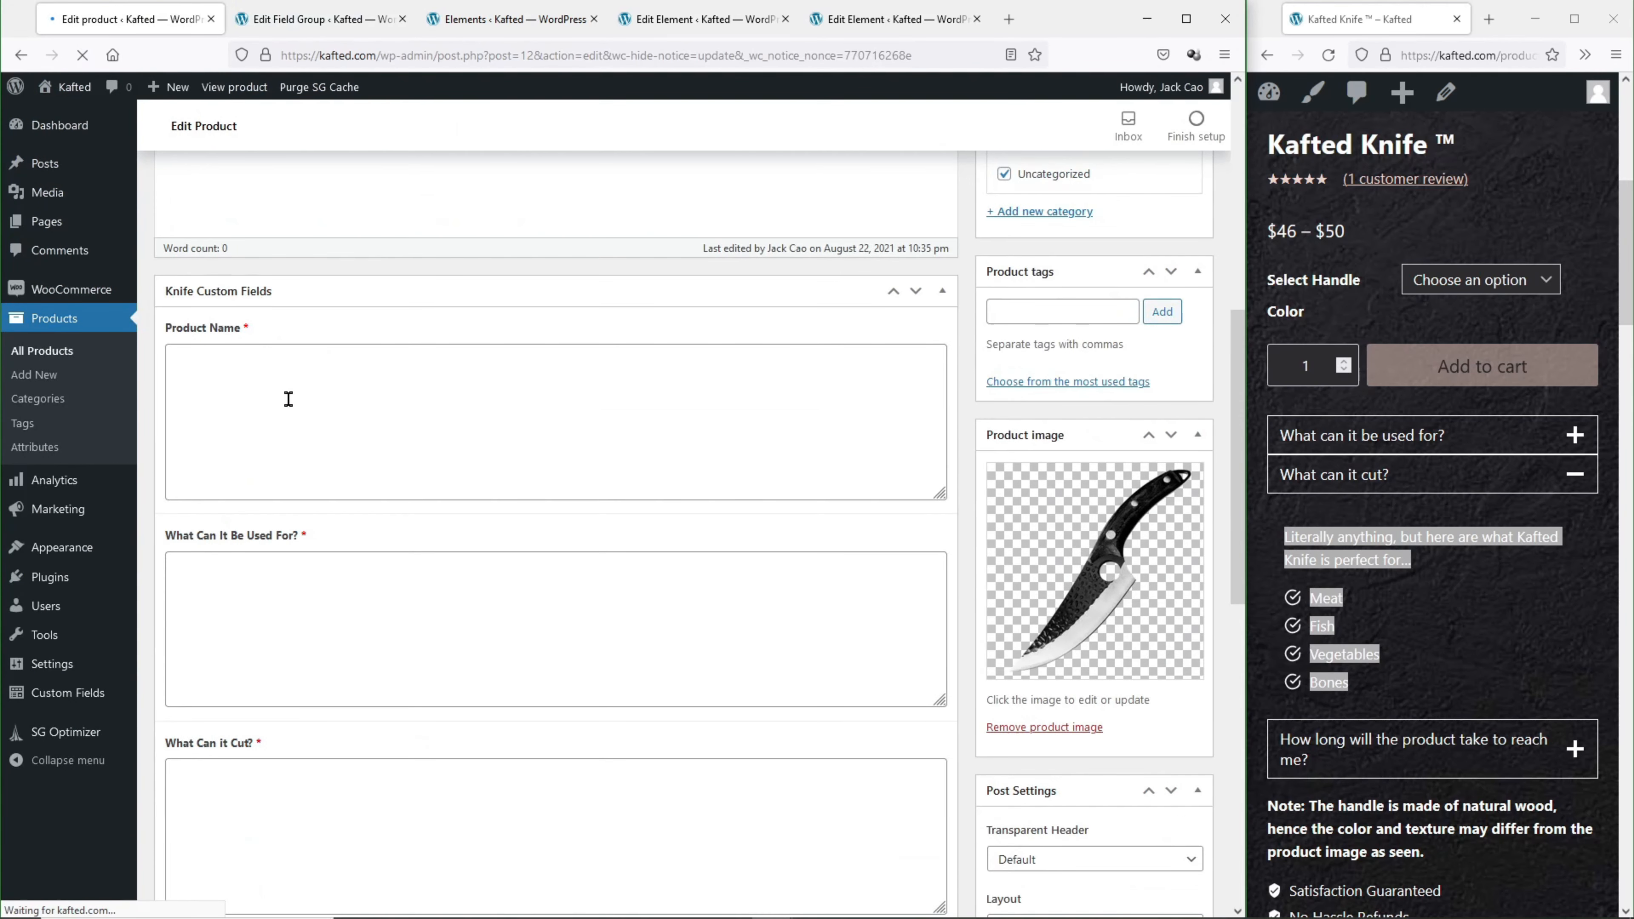
pyautogui.click(289, 400)
pyautogui.click(311, 607)
pyautogui.scroll(-2, 311, 672)
pyautogui.scroll(-1, 312, 672)
pyautogui.click(313, 672)
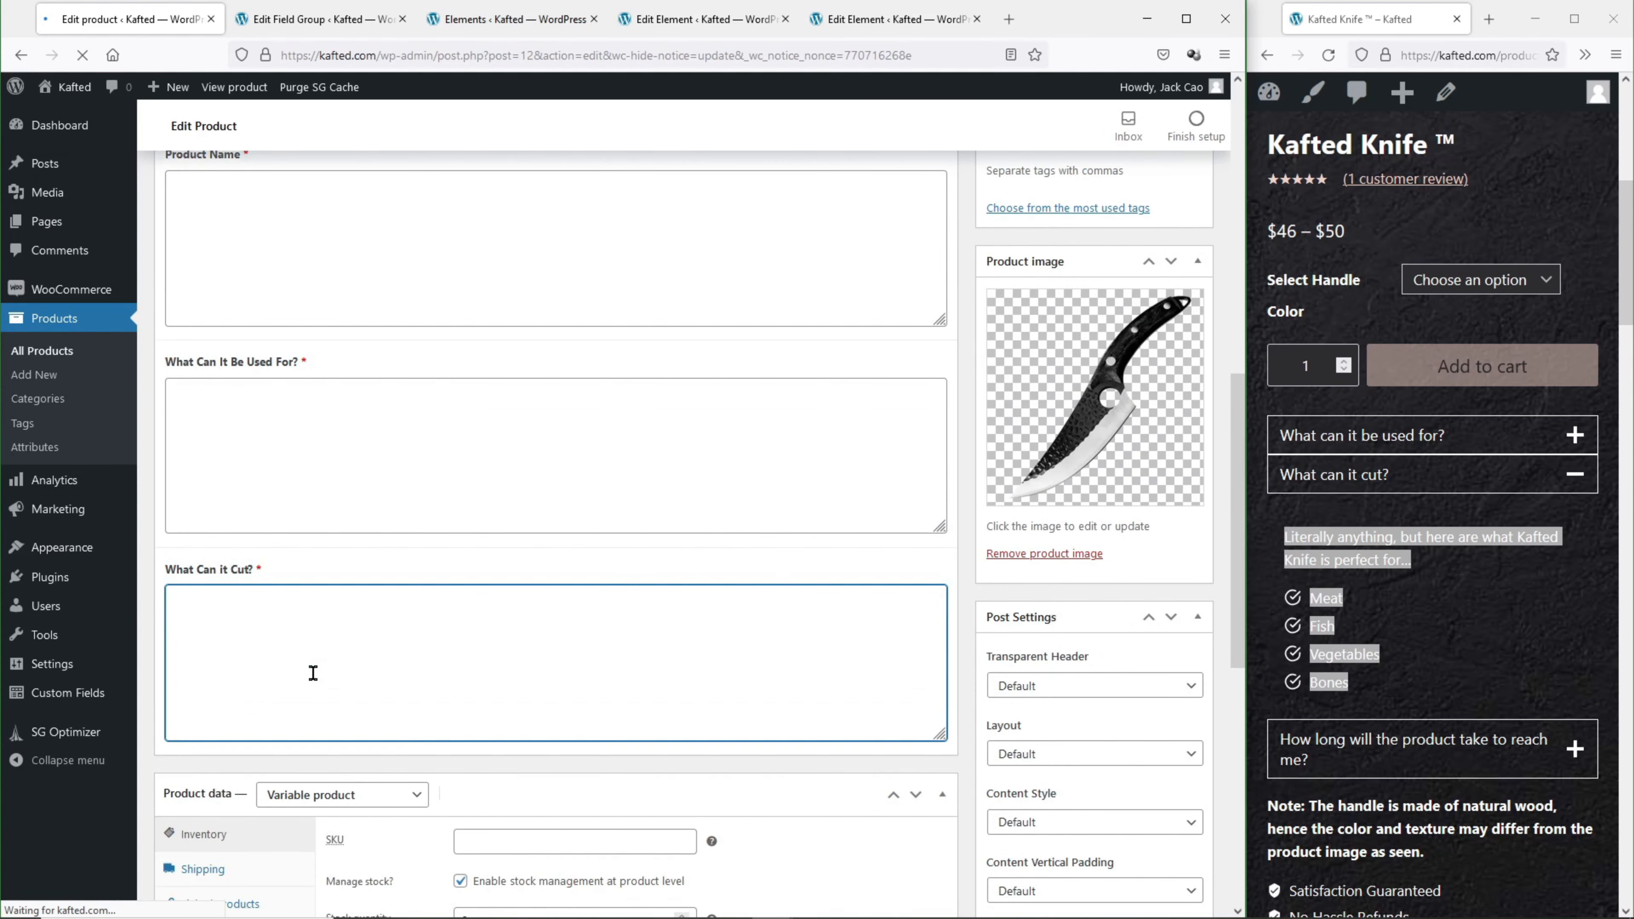
pyautogui.scroll(2, 290, 662)
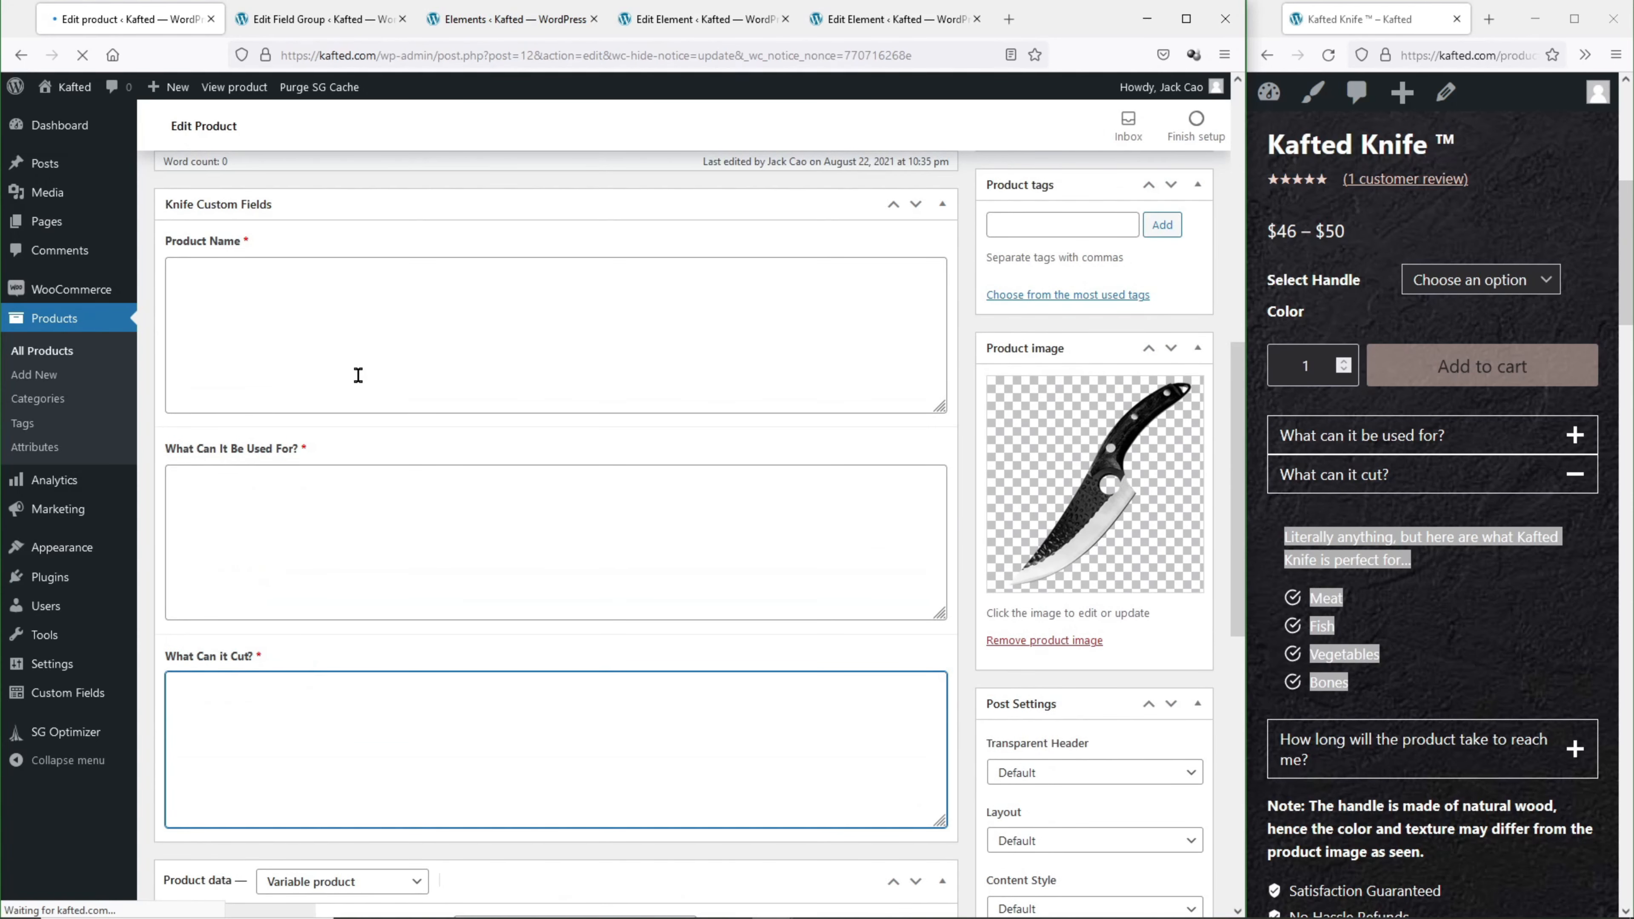
# Fill Product Name with "sdfgvsergesrg", What Can It Be Used For? with "sertgsergserge" and What Can it Cut? with "saedrgsegesr", and update the product.
pyautogui.click(333, 334)
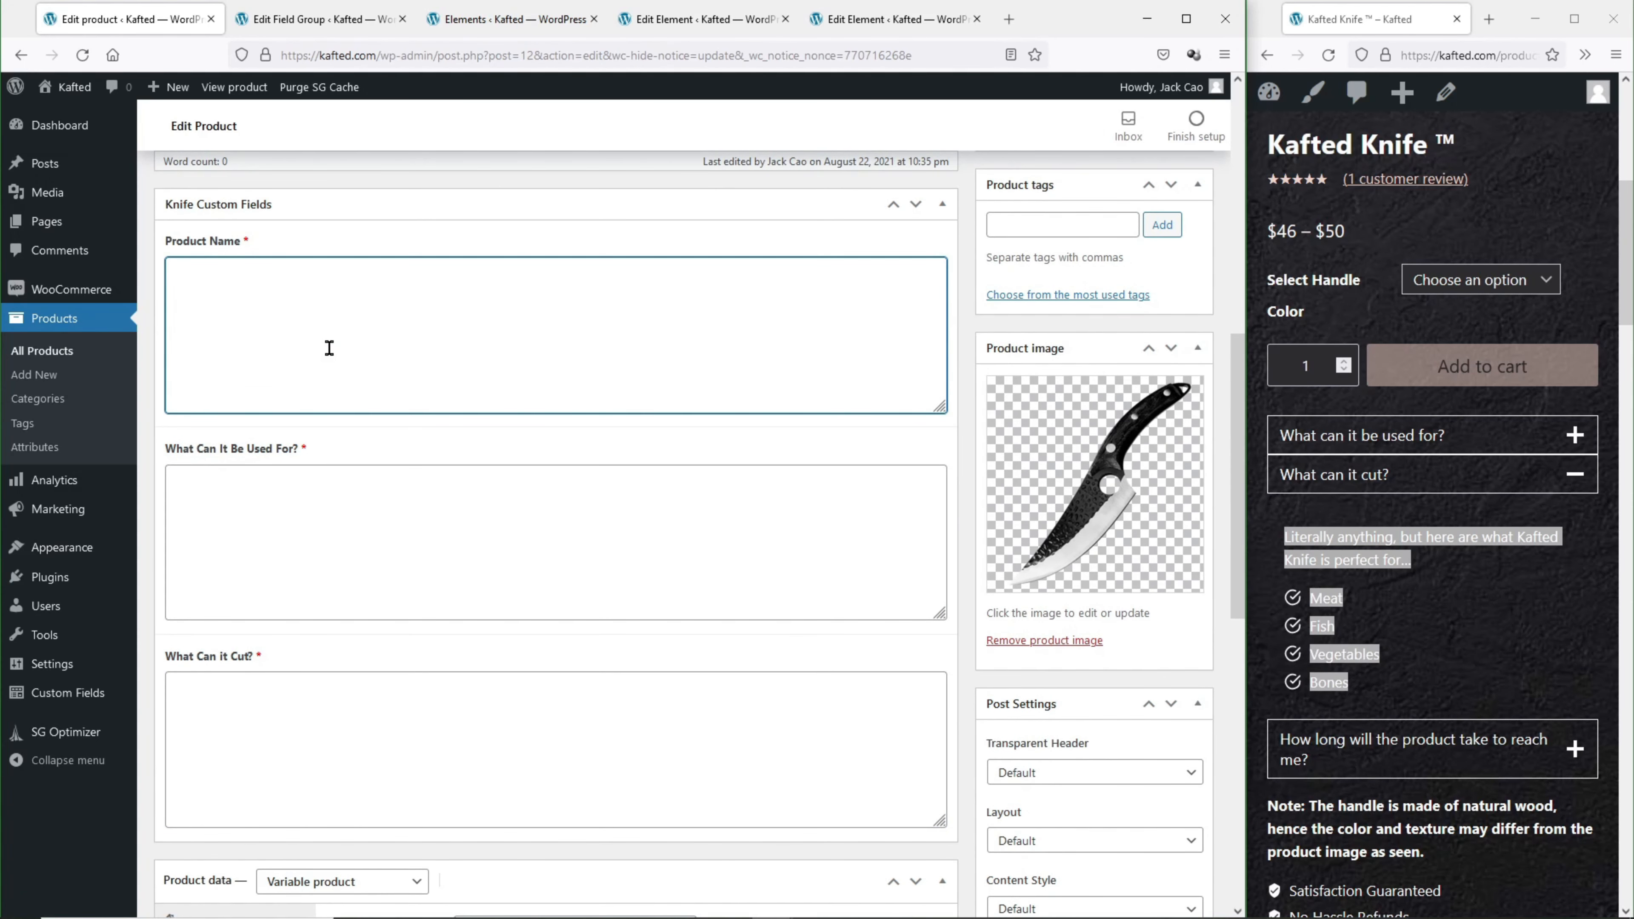
pyautogui.write('sdfgvsergesrg')
pyautogui.click(330, 491)
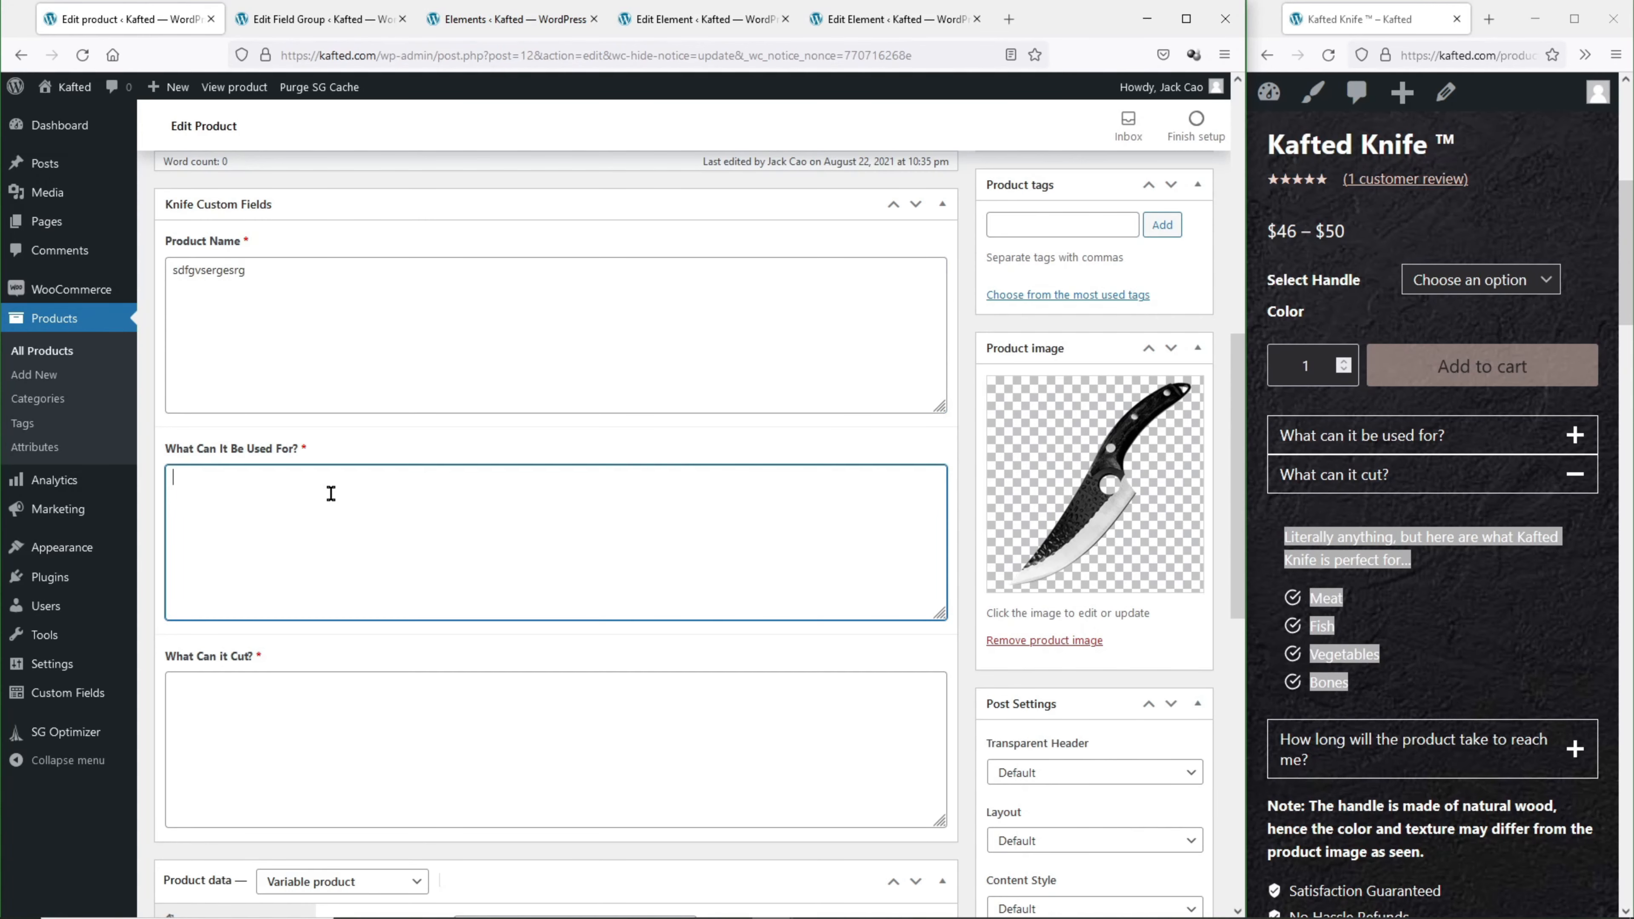
pyautogui.write('sertgsergserge')
pyautogui.click(326, 711)
pyautogui.write('sertgsergserge')
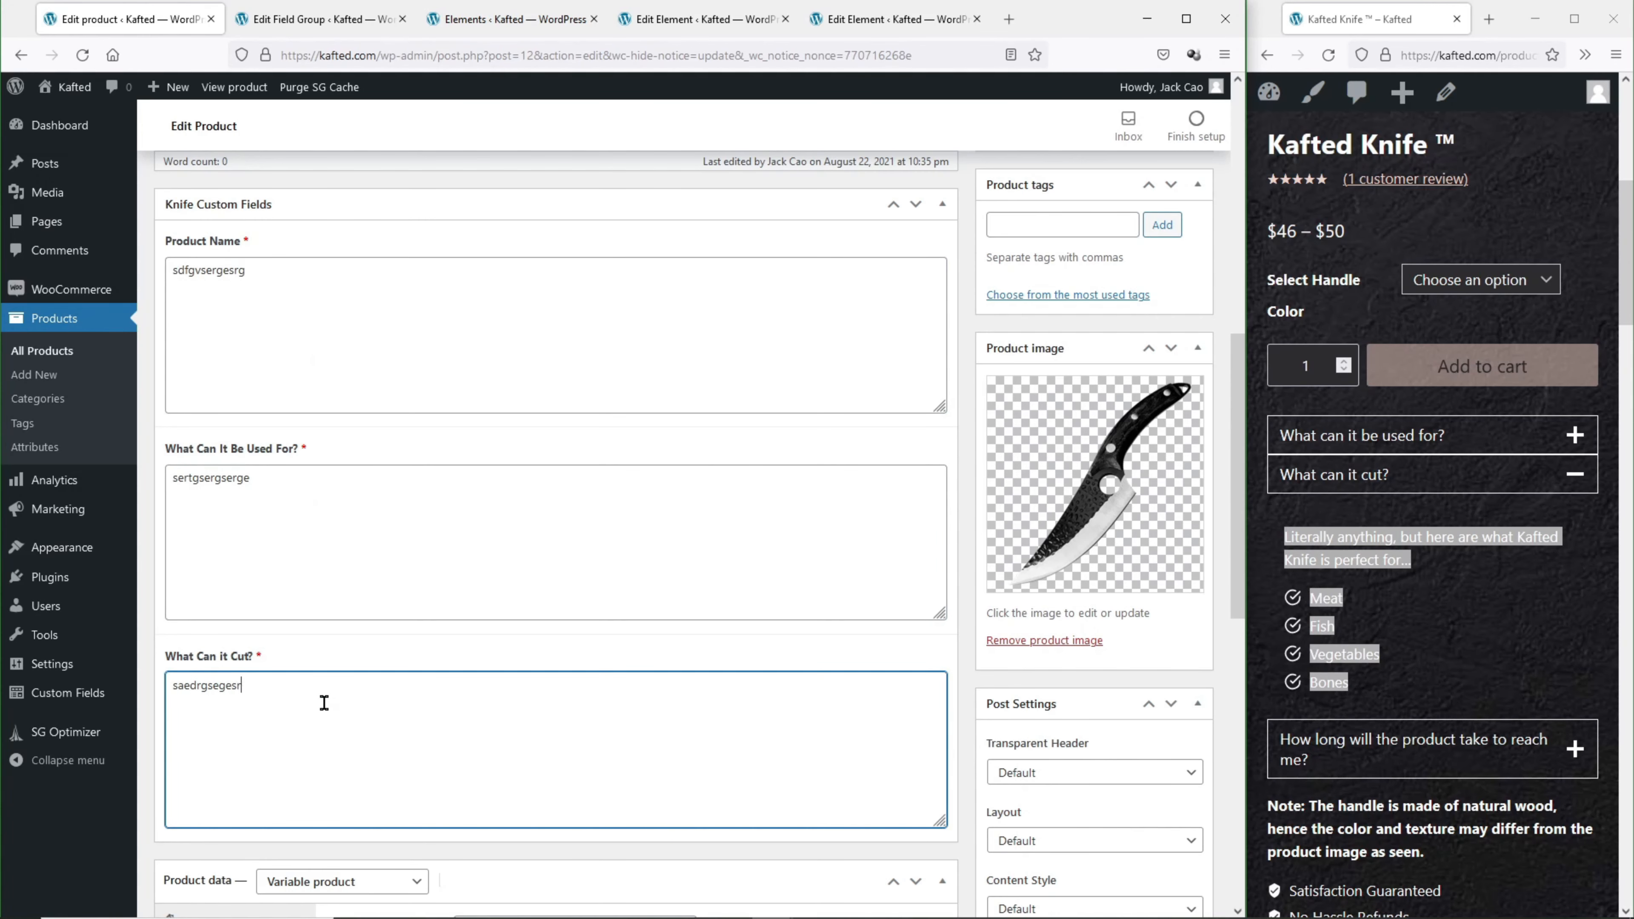
pyautogui.scroll(5, 798, 608)
pyautogui.scroll(4, 798, 608)
pyautogui.click(1180, 657)
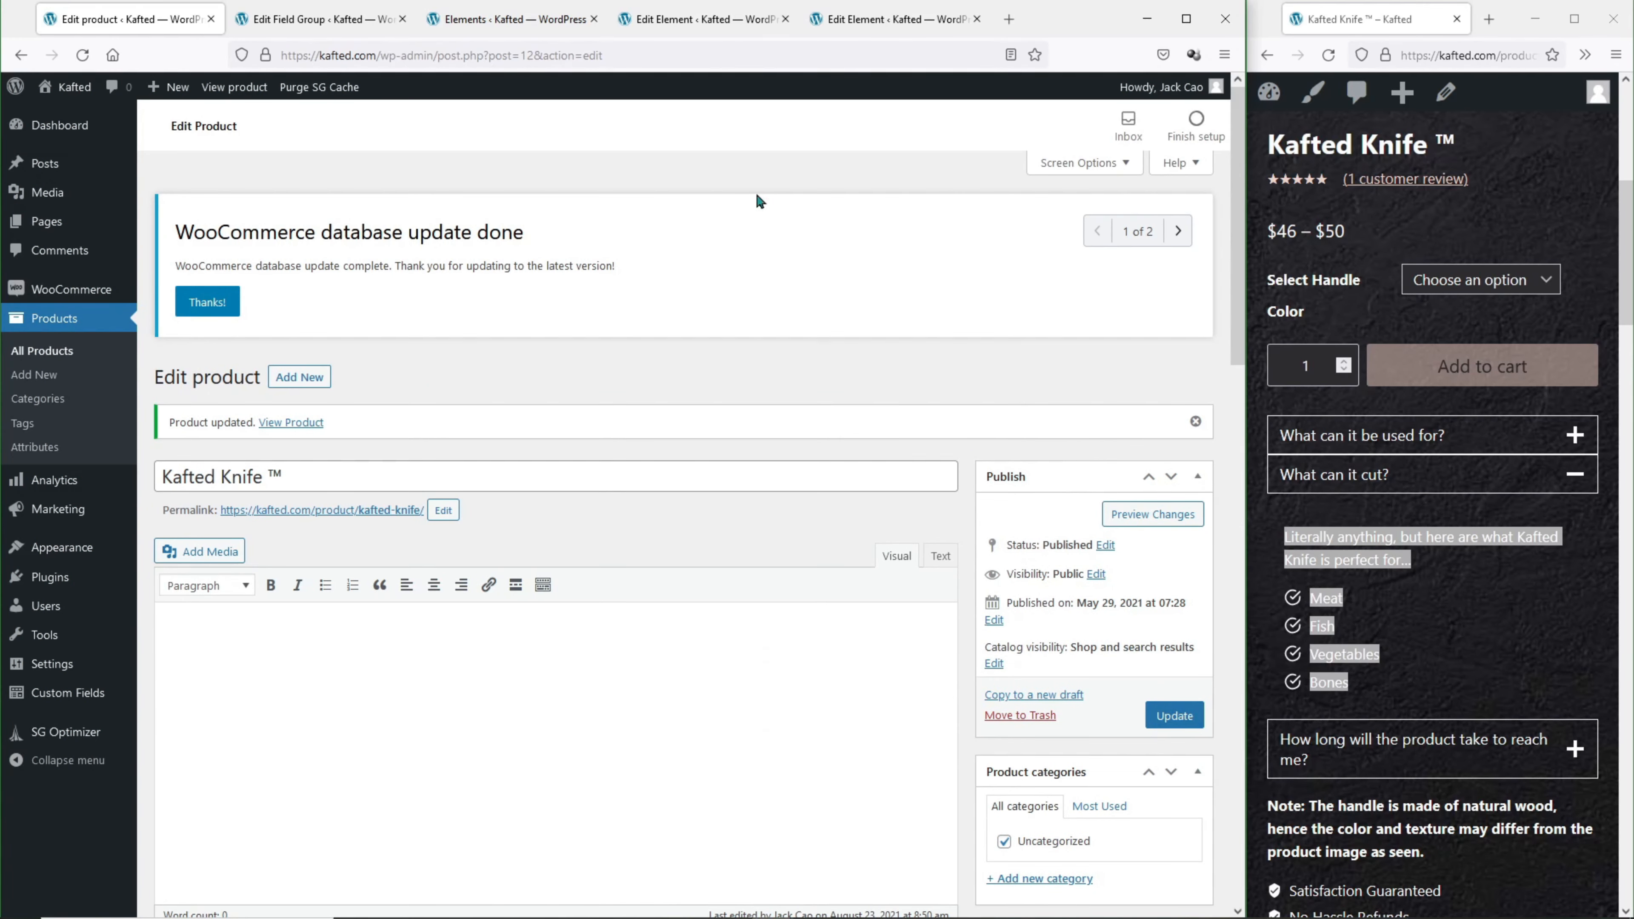
# Open the Kafted Knife Accordion element and remove the icon list from its "What can it cut?" pane.
pyautogui.click(703, 26)
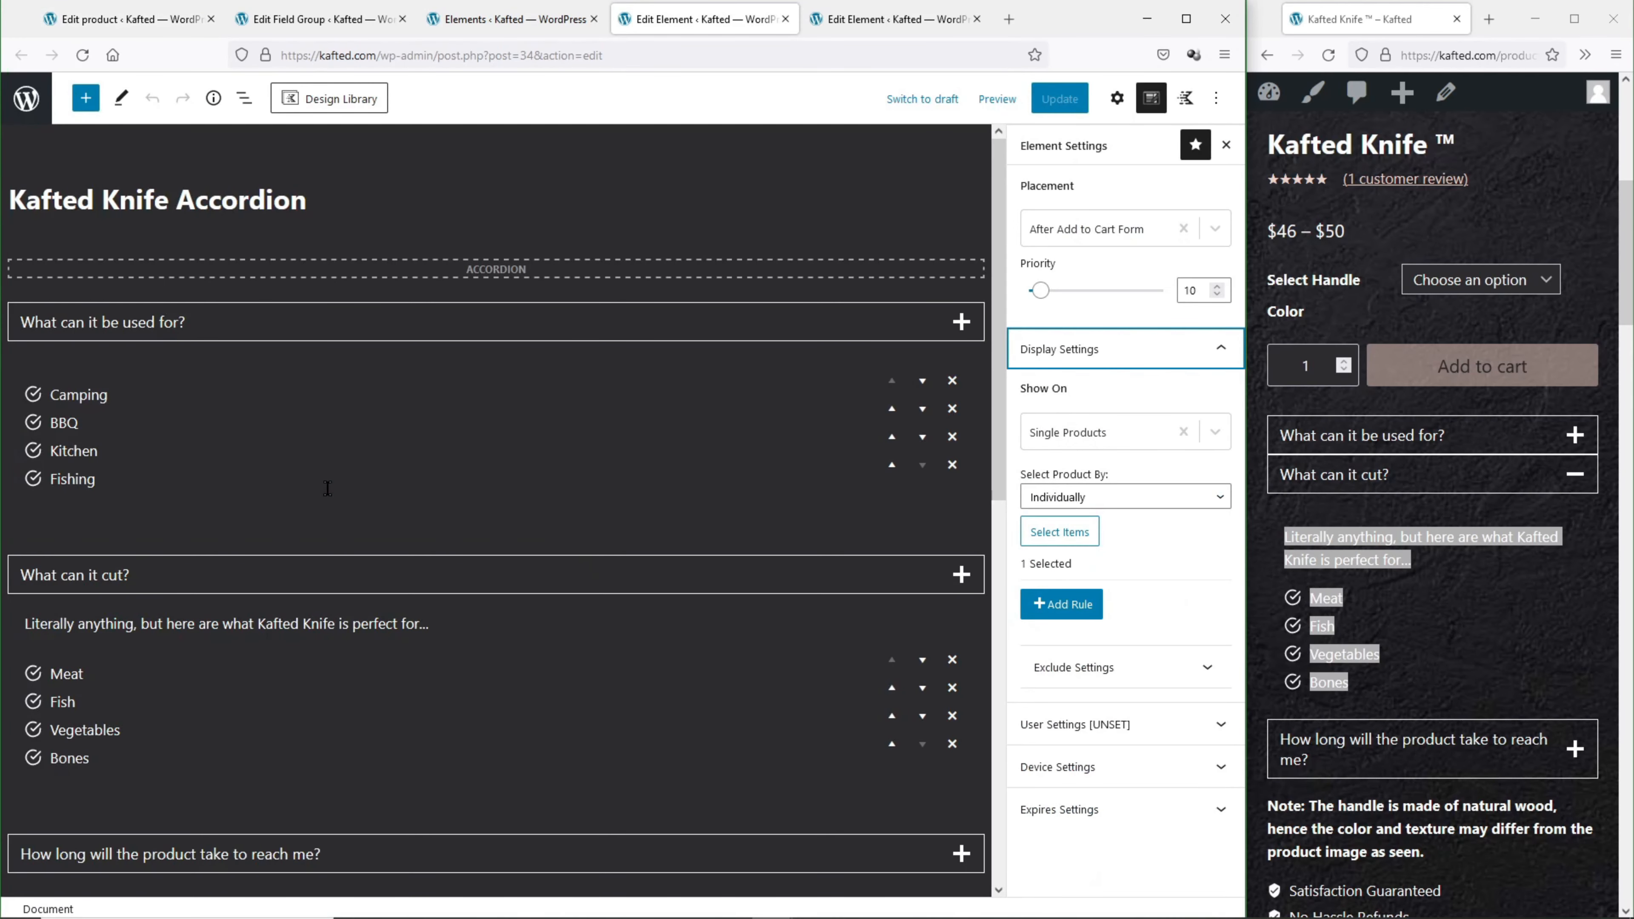
pyautogui.click(226, 446)
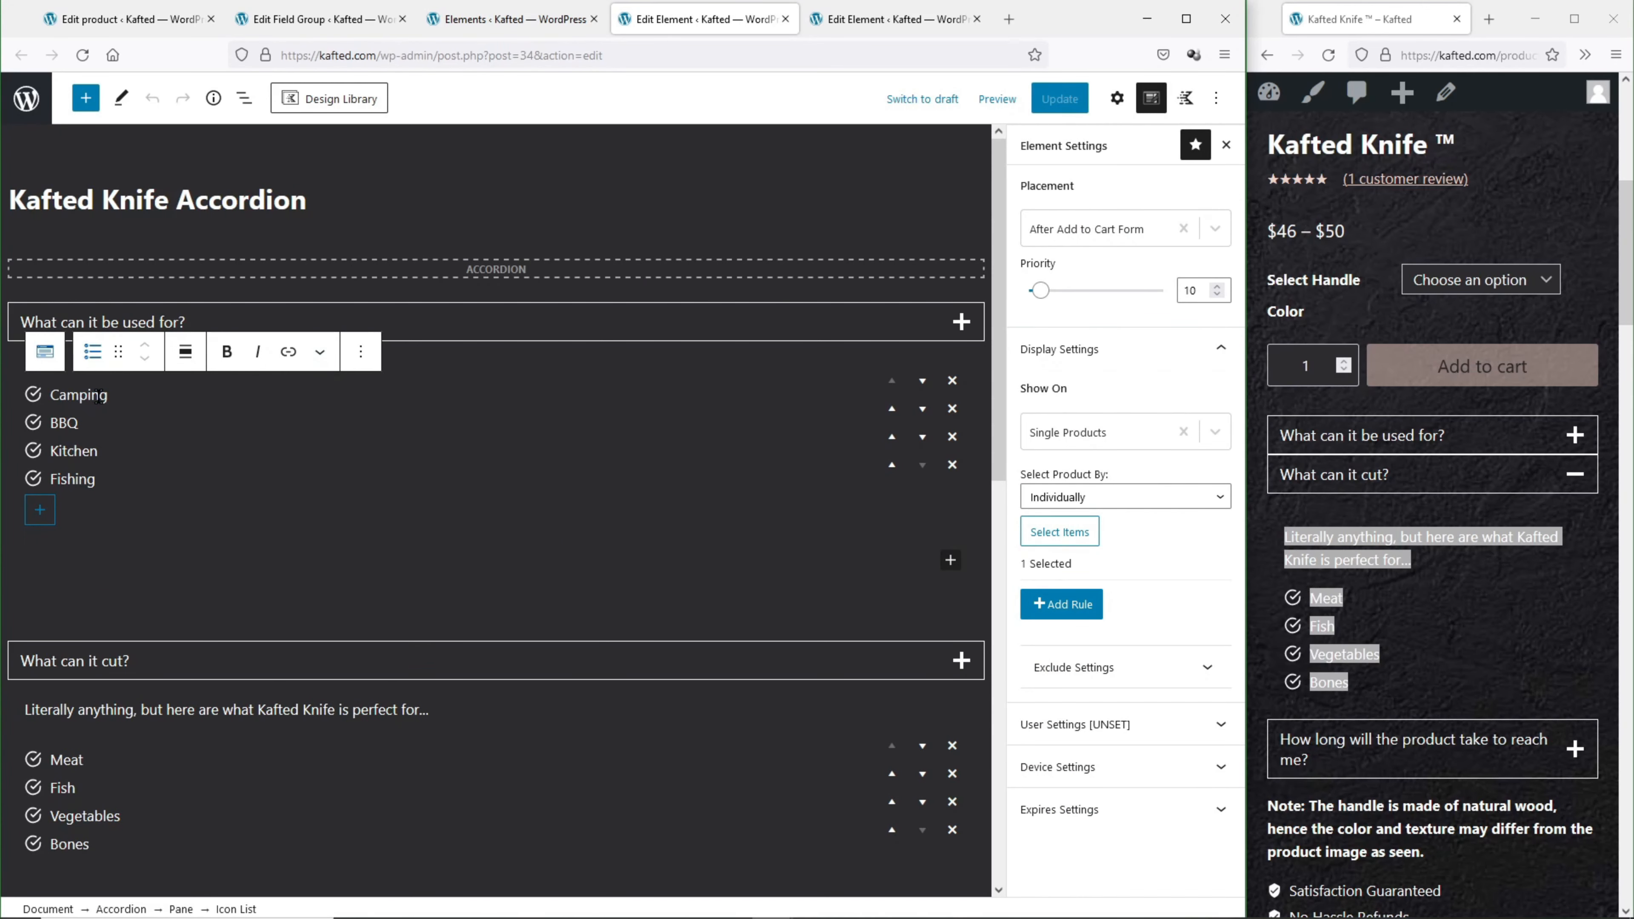
pyautogui.click(242, 99)
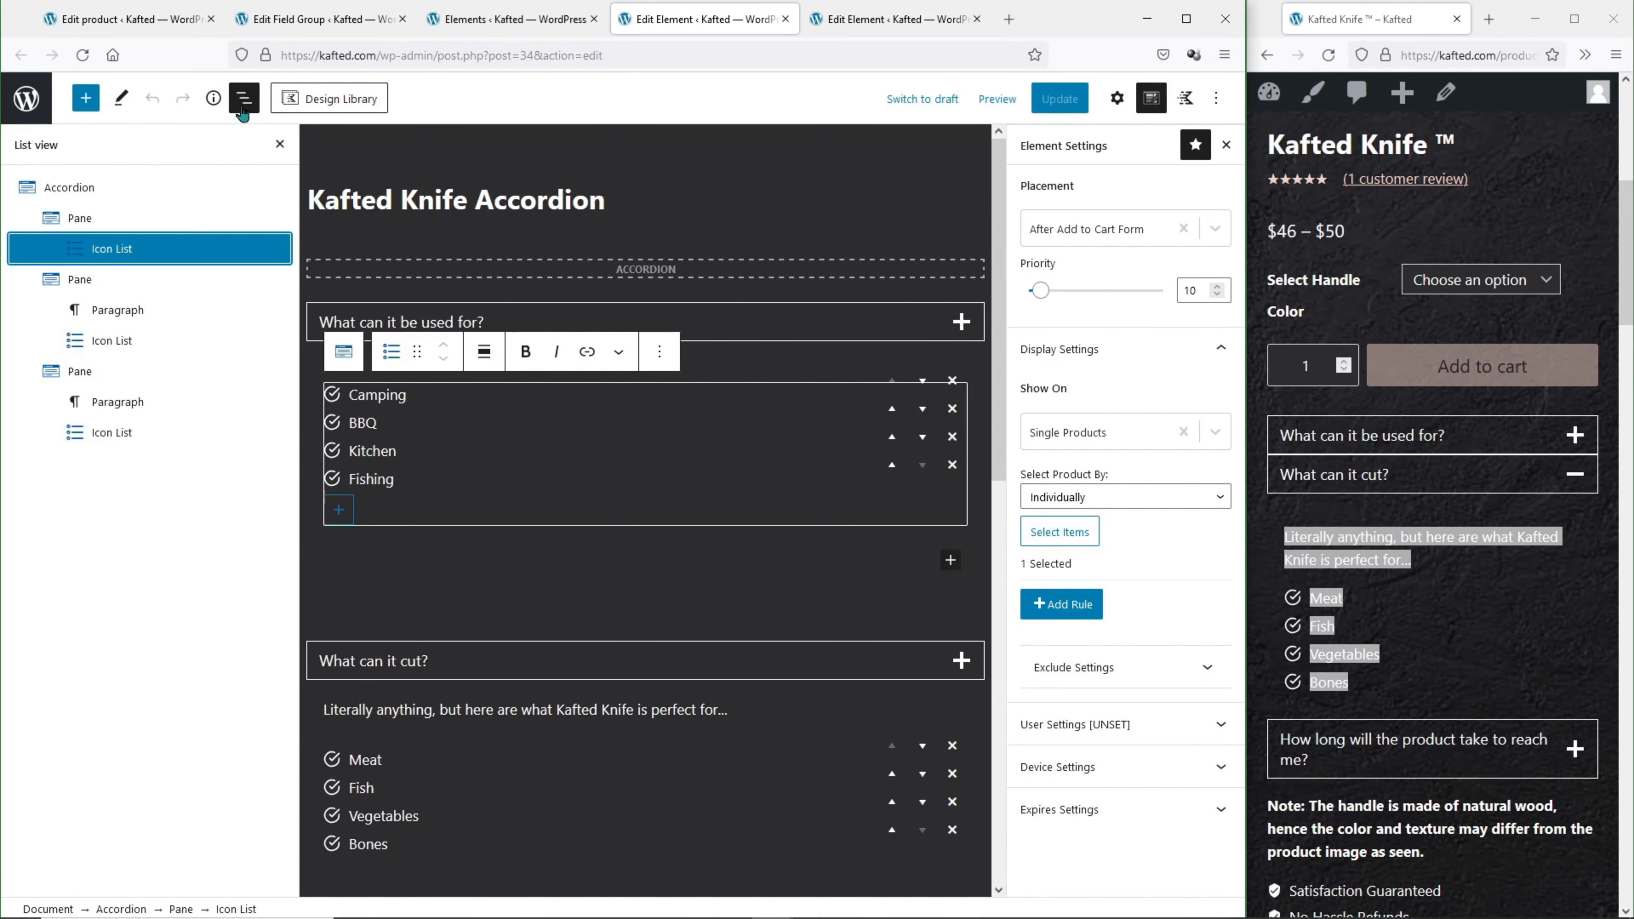
pyautogui.click(129, 351)
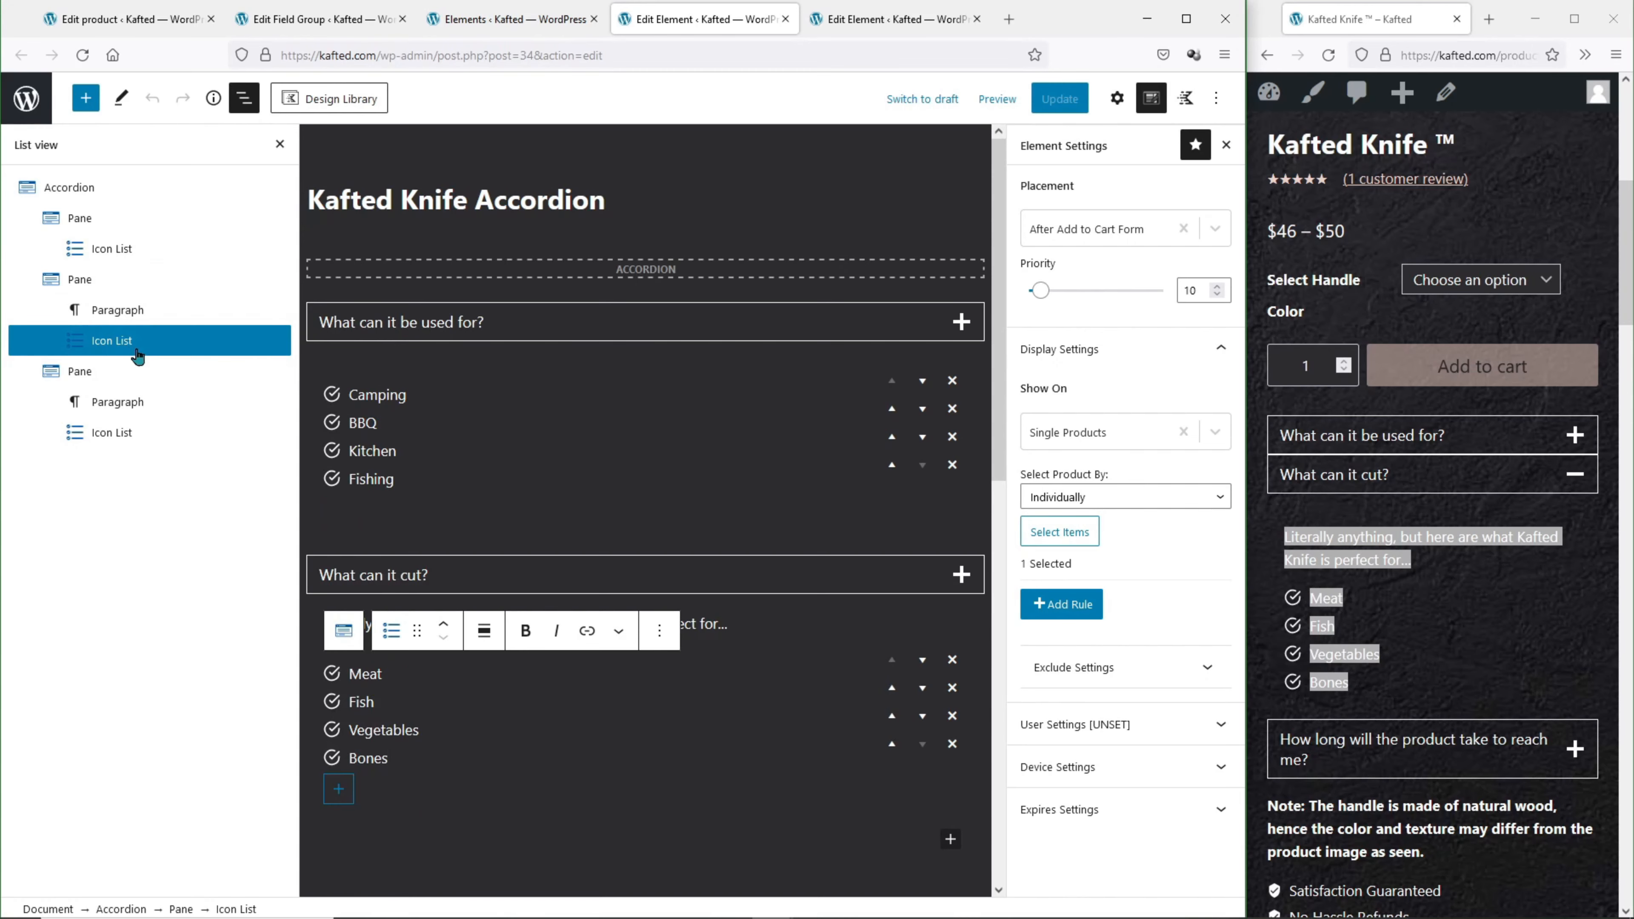
pyautogui.click(658, 630)
pyautogui.click(675, 574)
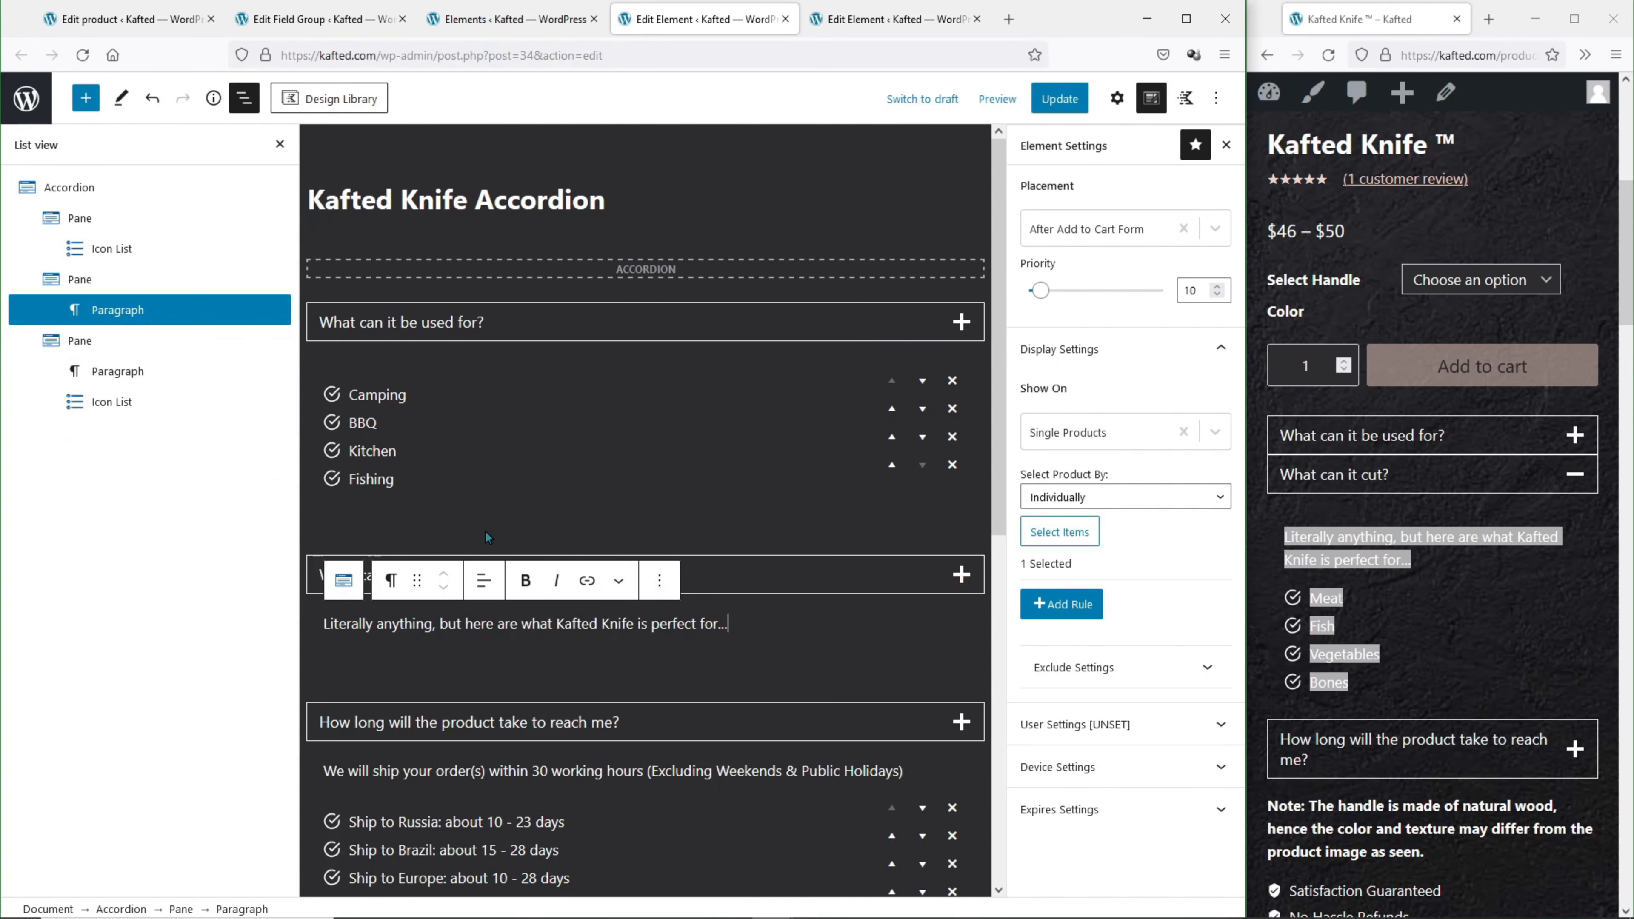
# Remove the icon list from the "What can it be used for?" pane, update the element and reload the product page.
pyautogui.click(219, 251)
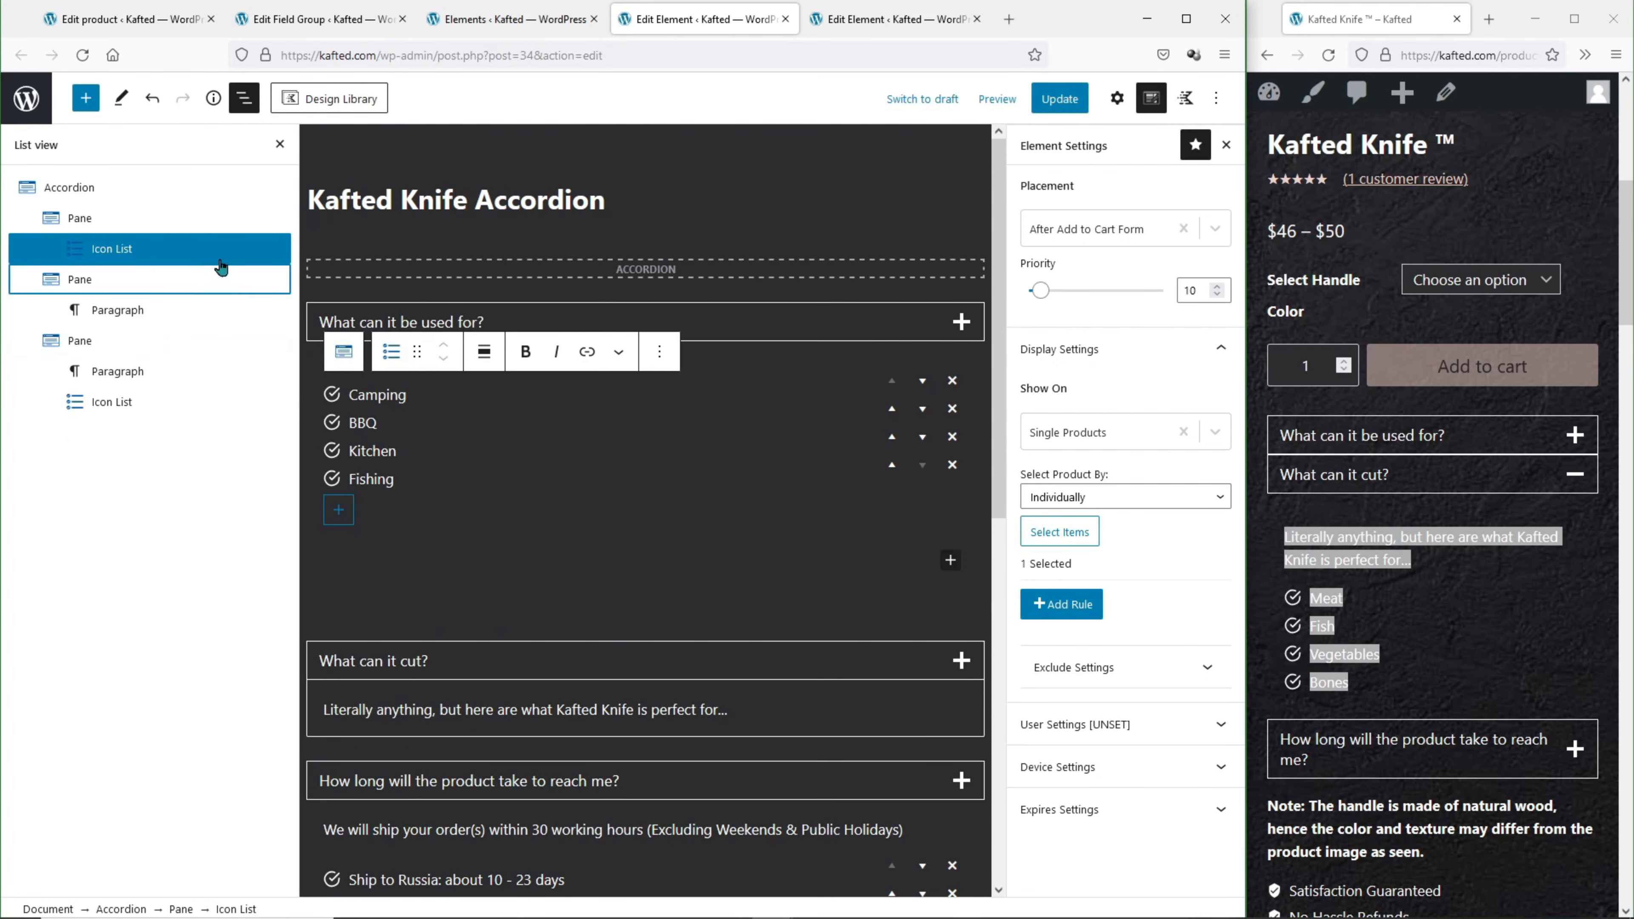
pyautogui.click(663, 353)
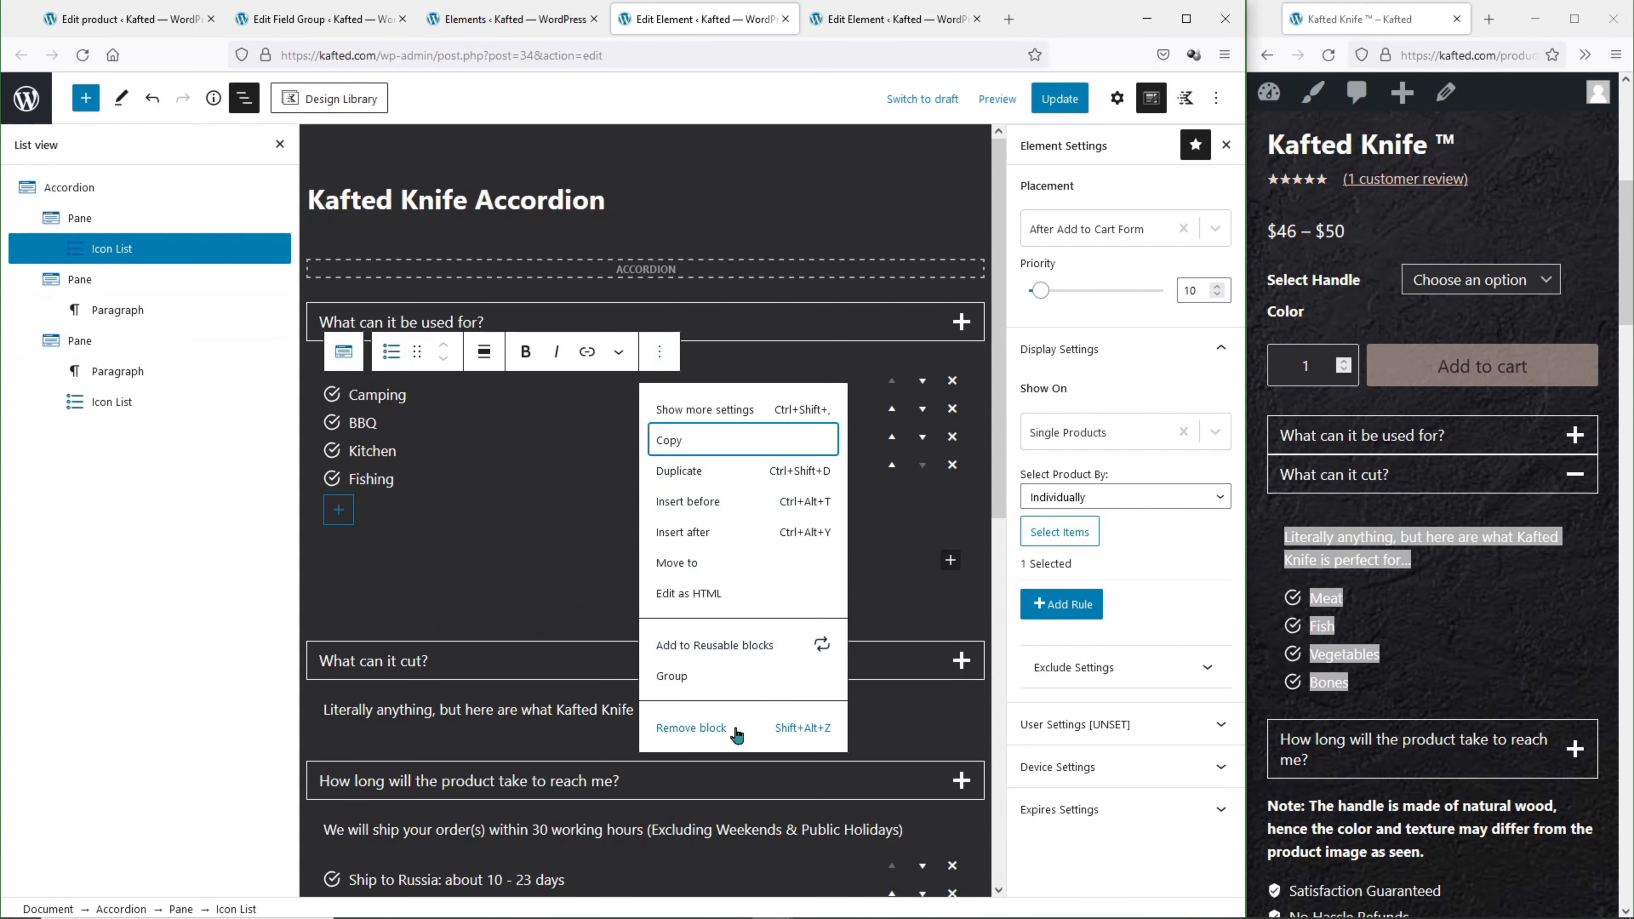
pyautogui.click(675, 737)
pyautogui.click(1059, 100)
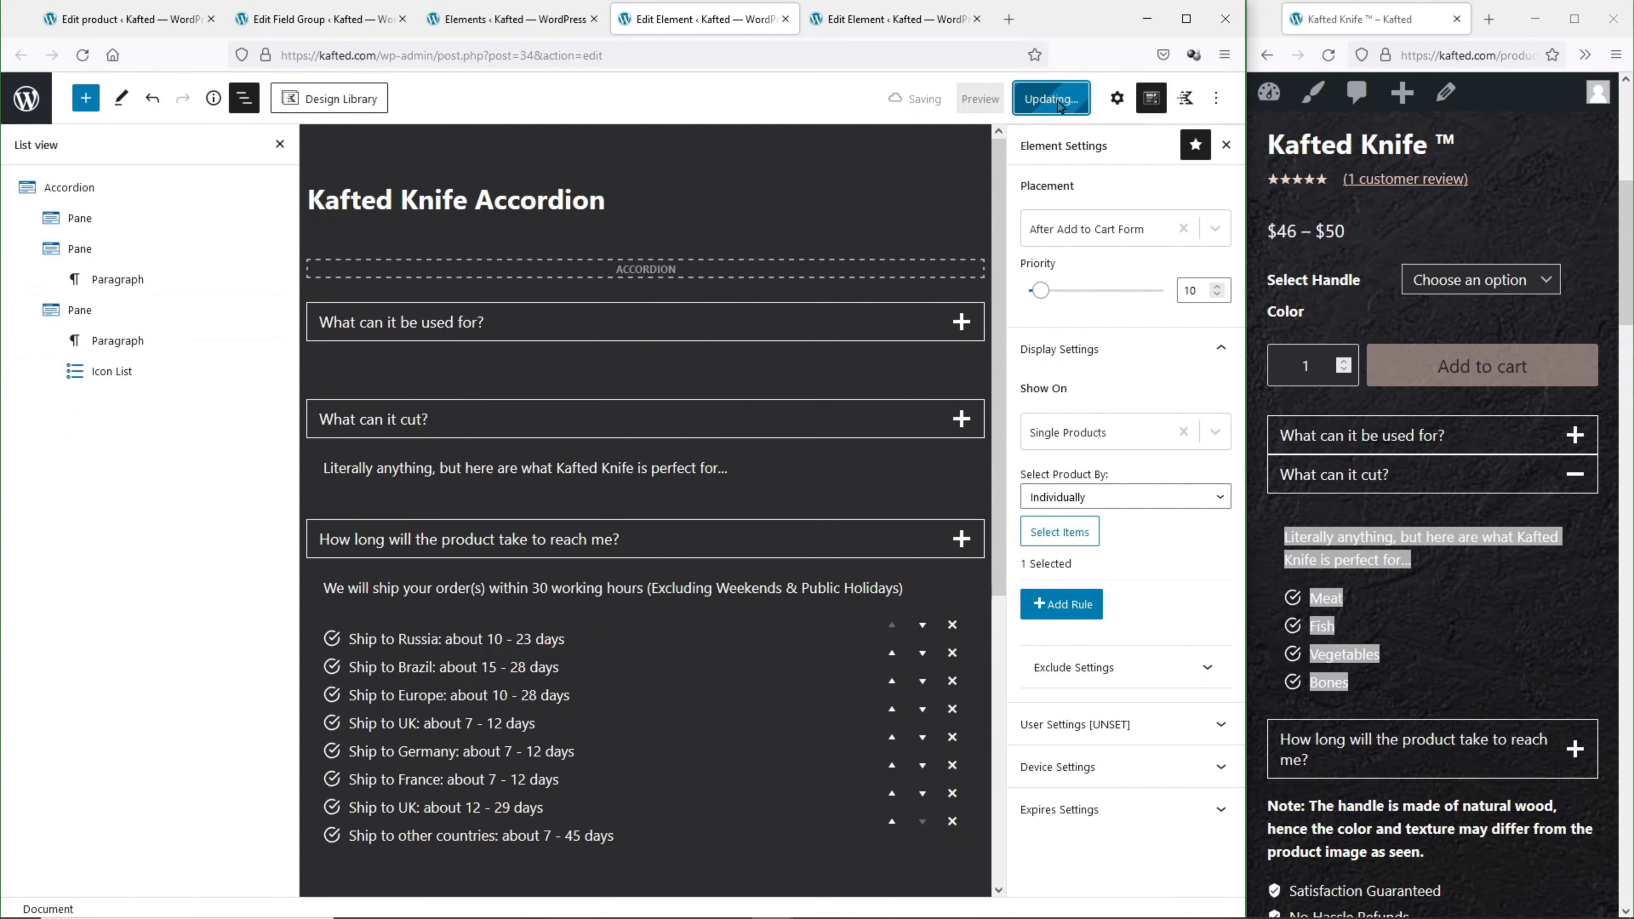
pyautogui.click(1327, 55)
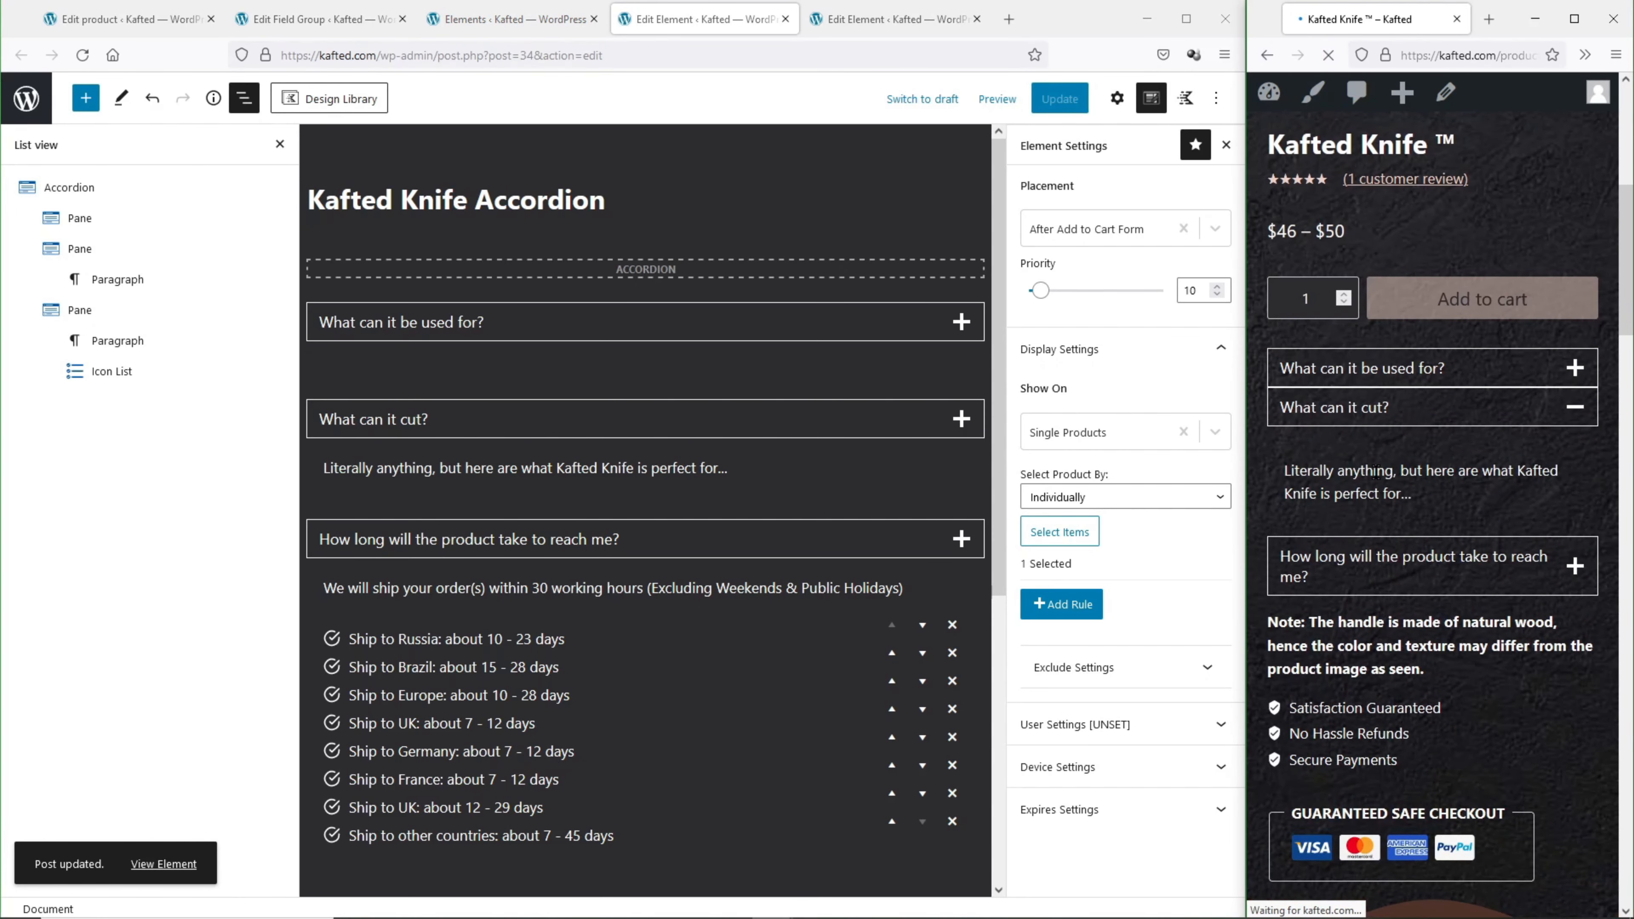
# Remove the paragraph from the "What can it cut?" pane, update the element and check the accordion on the reloaded product page.
pyautogui.click(684, 468)
pyautogui.click(653, 425)
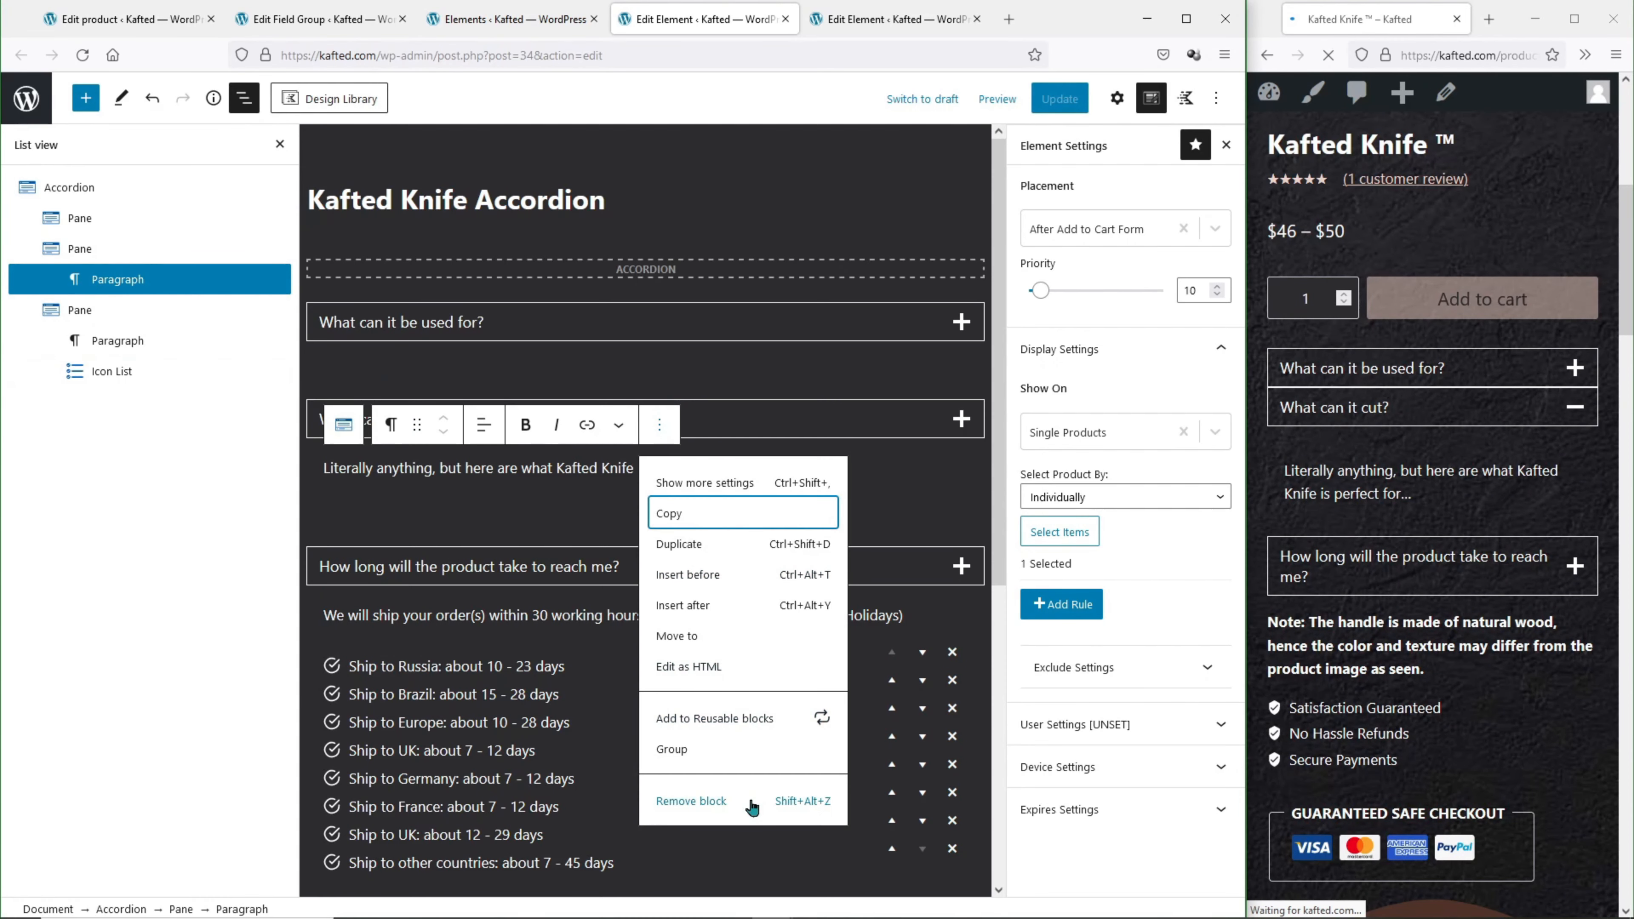
pyautogui.click(752, 804)
pyautogui.click(1064, 100)
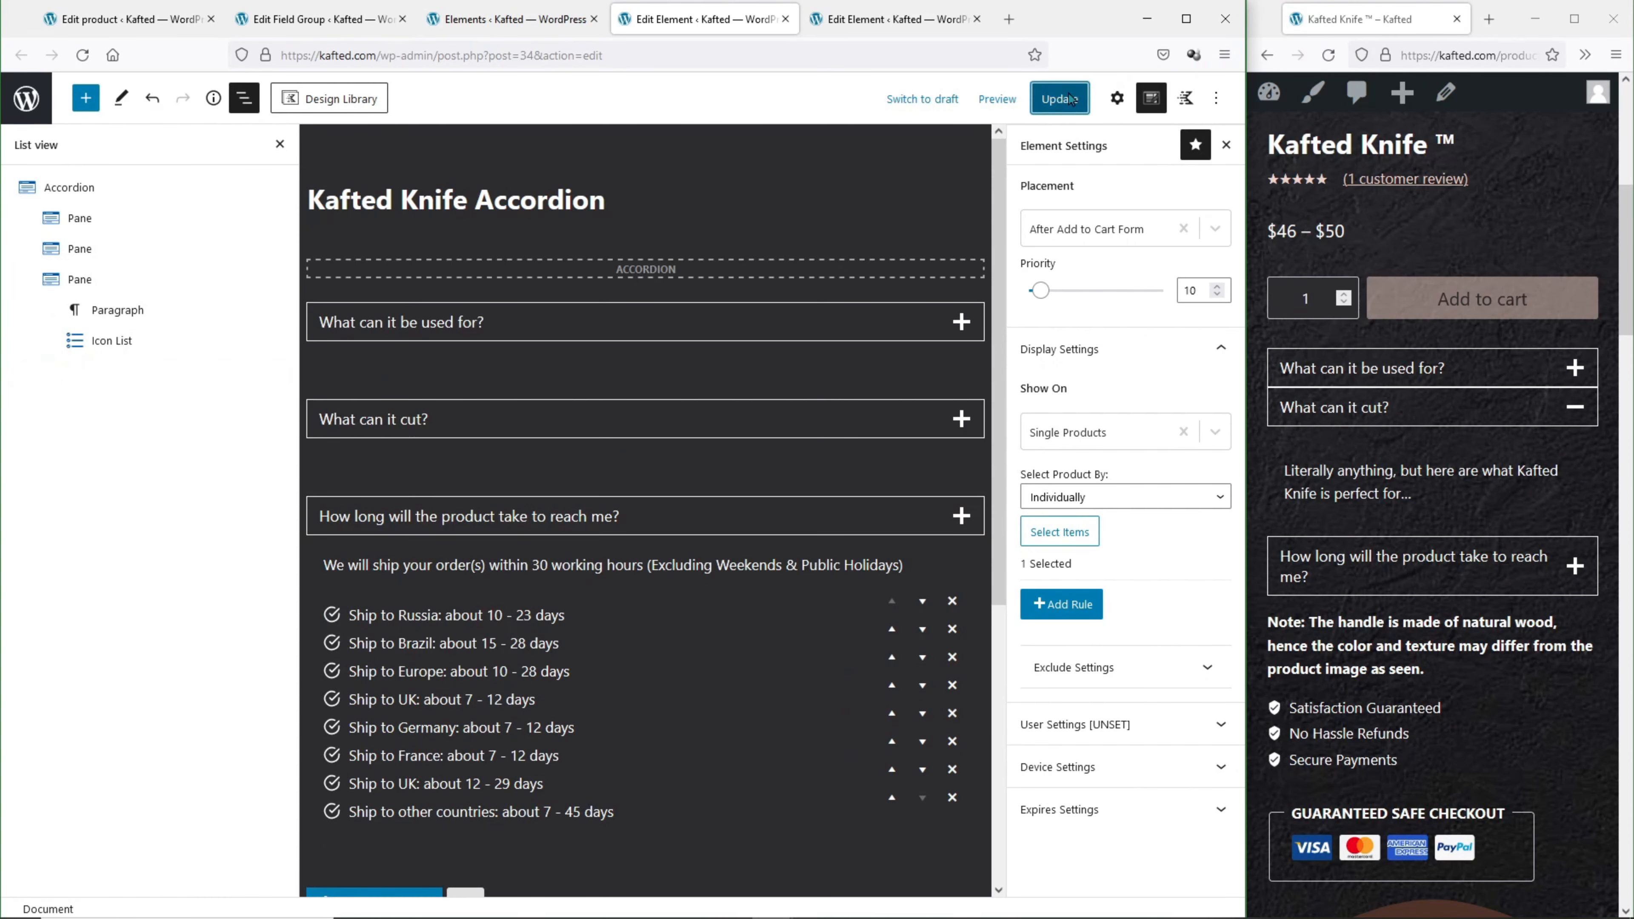
pyautogui.click(1329, 55)
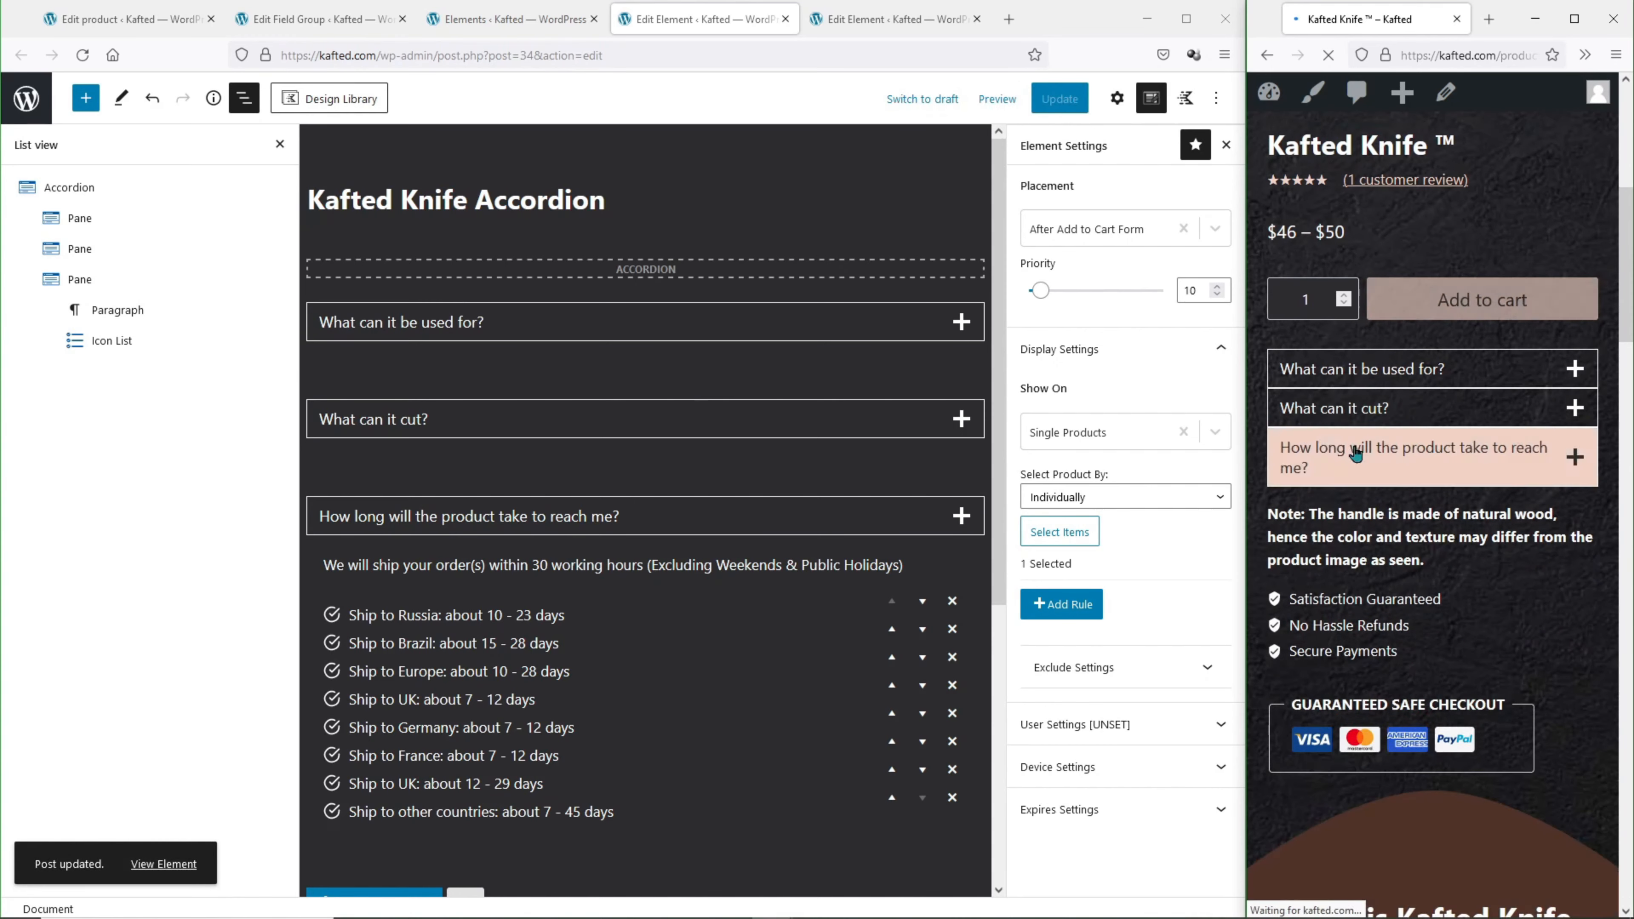
pyautogui.click(1351, 368)
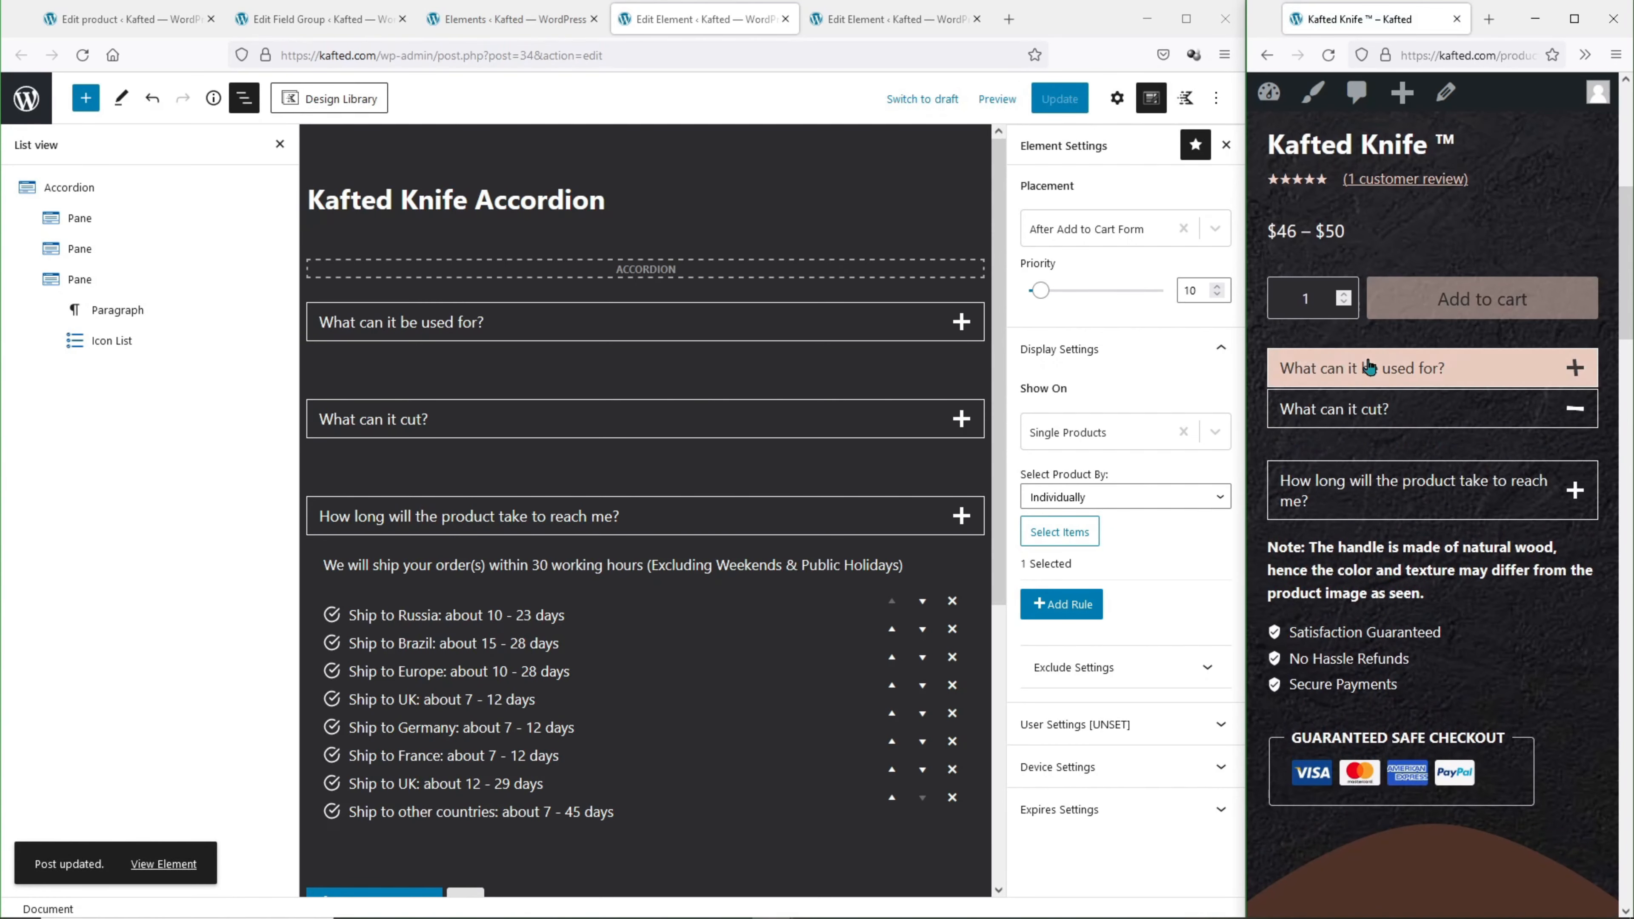
# Add a paragraph with the placeholder text "a" to the "What can it be used for?" pane.
pyautogui.click(446, 373)
pyautogui.click(444, 368)
pyautogui.write('a')
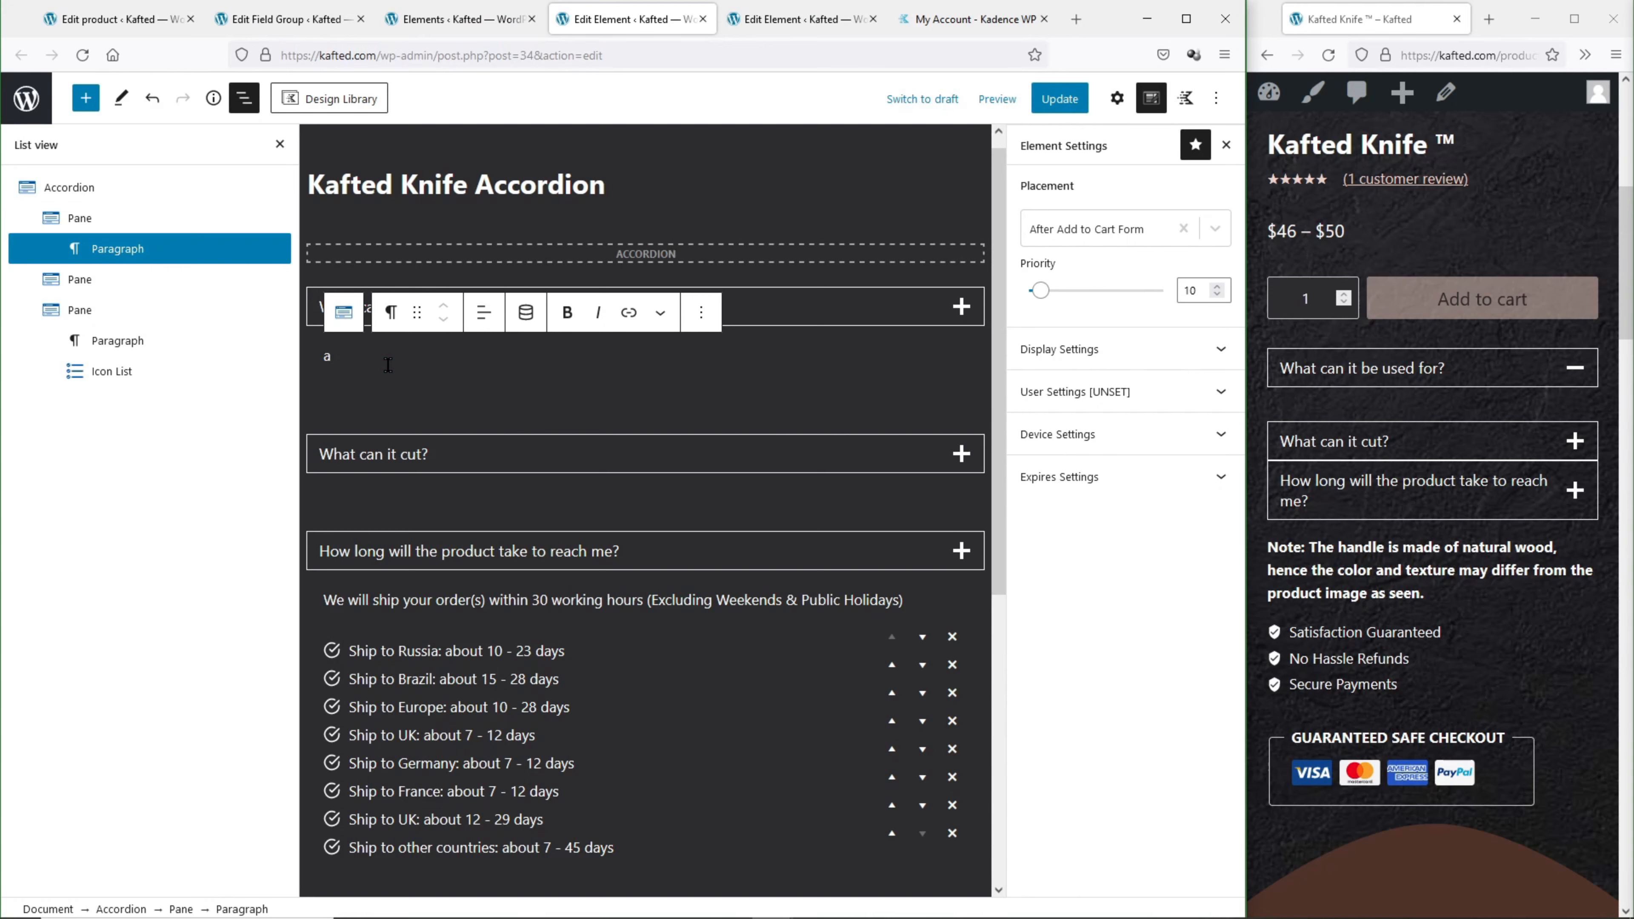
pyautogui.click(525, 314)
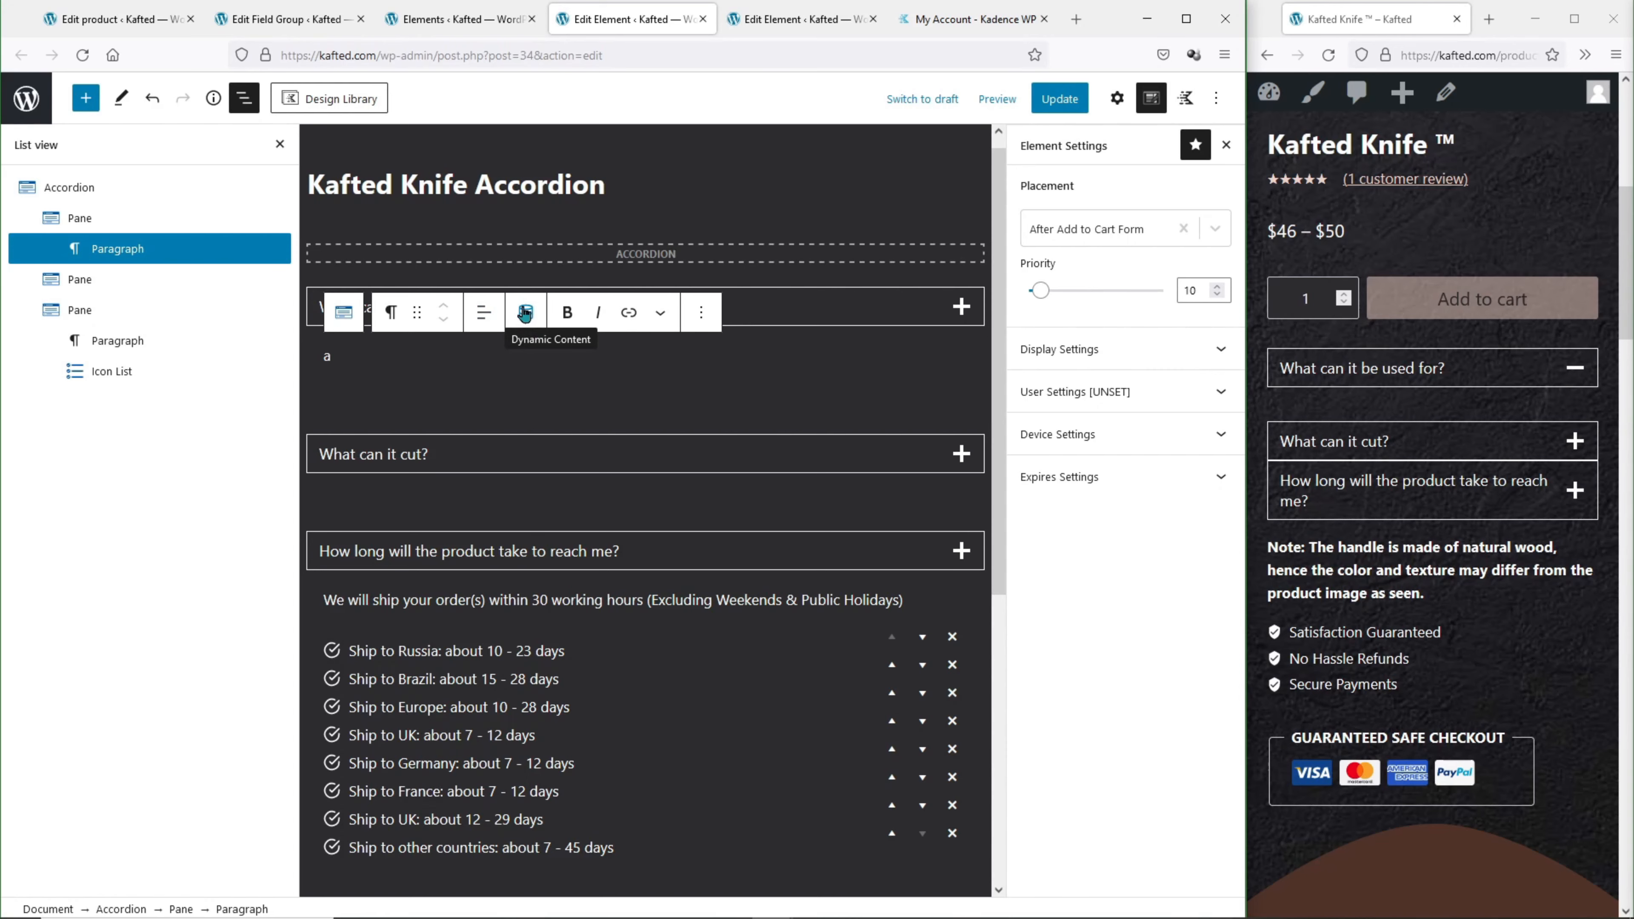
# Examine the Kadence Blocks Pro beta entry in the Kadence WP account's API Downloads and return to the accordion element.
pyautogui.click(974, 18)
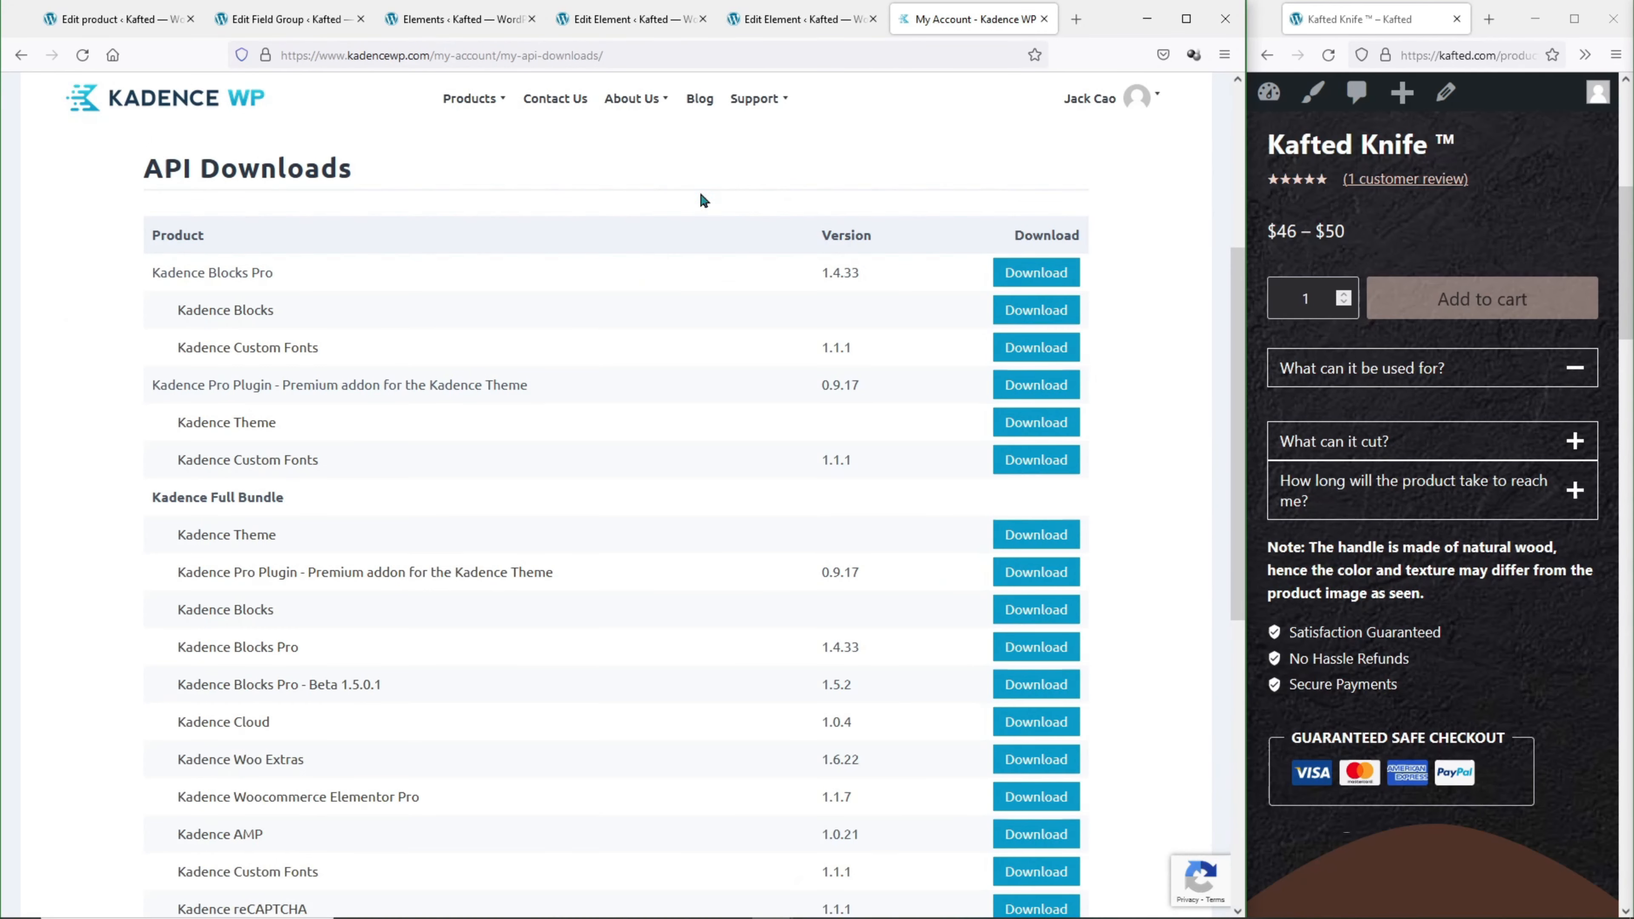
pyautogui.scroll(-2, 627, 271)
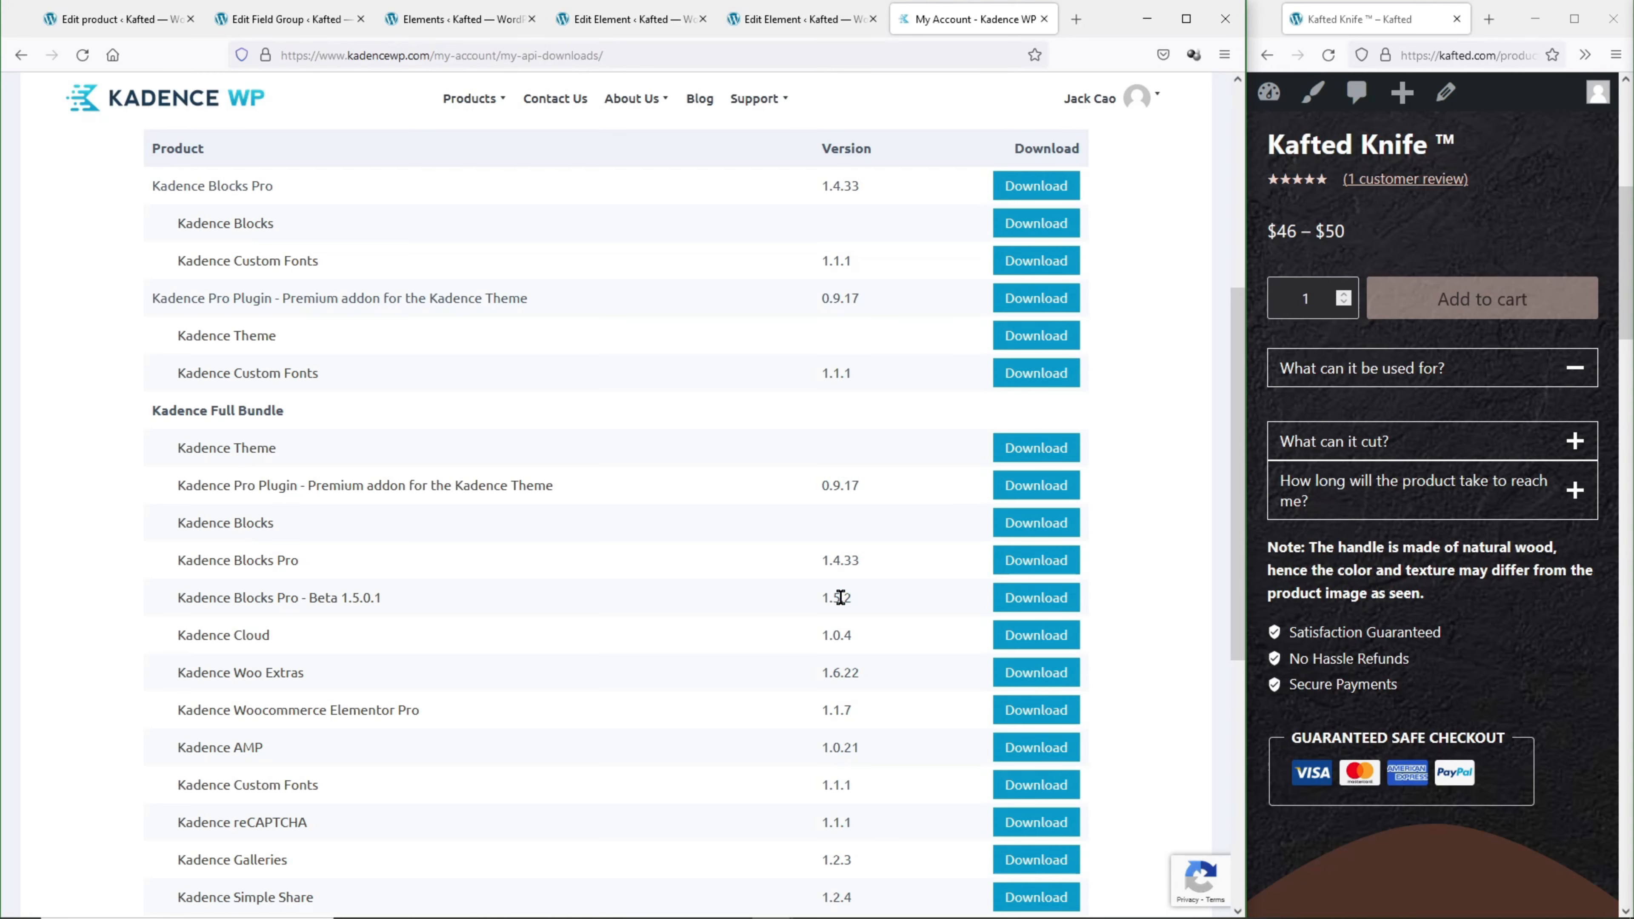
pyautogui.scroll(3, 839, 379)
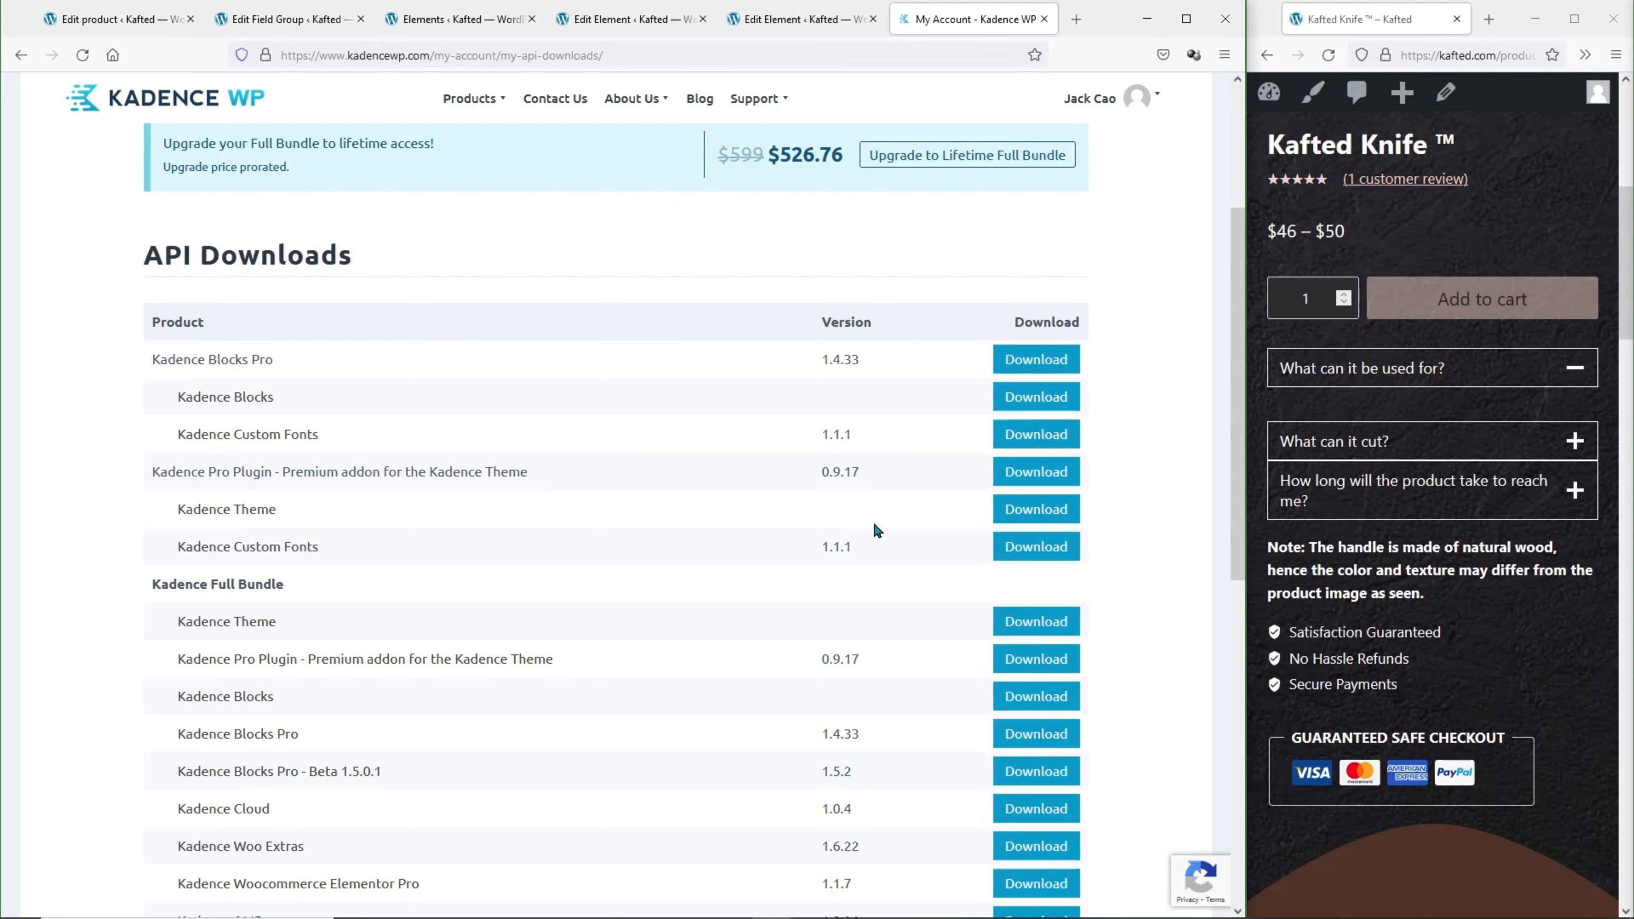
pyautogui.doubleClick(835, 770)
pyautogui.click(579, 19)
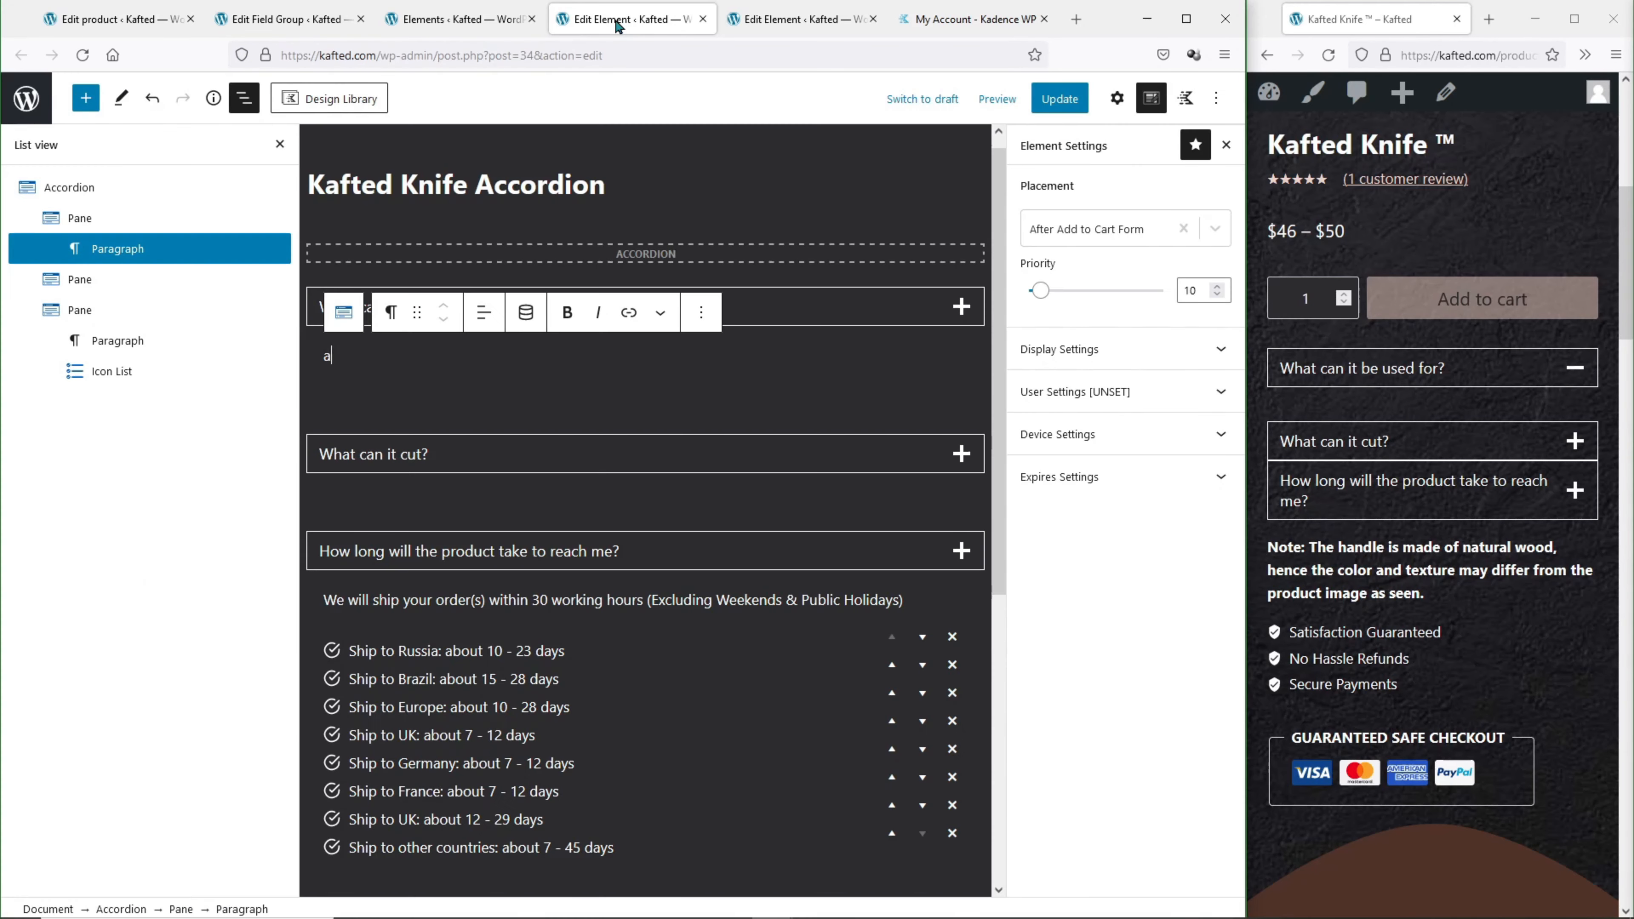
# Open the dynamic content settings for the "What can it be used for?" paragraph and set Content to Post Custom Field.
pyautogui.click(526, 312)
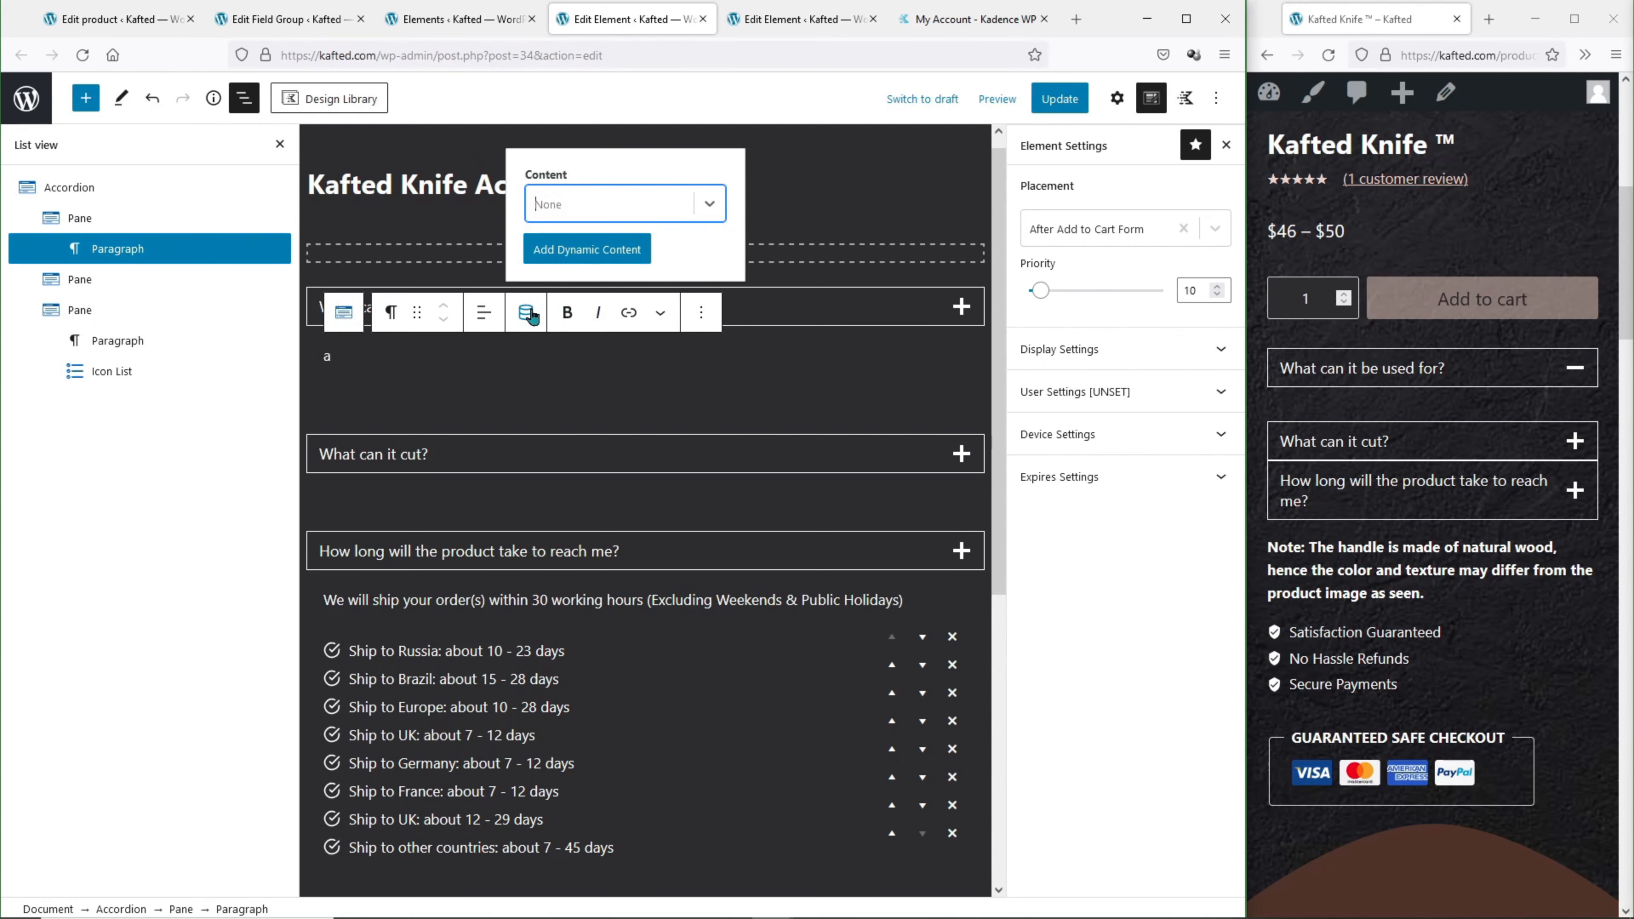
pyautogui.click(710, 205)
pyautogui.scroll(-3, 642, 496)
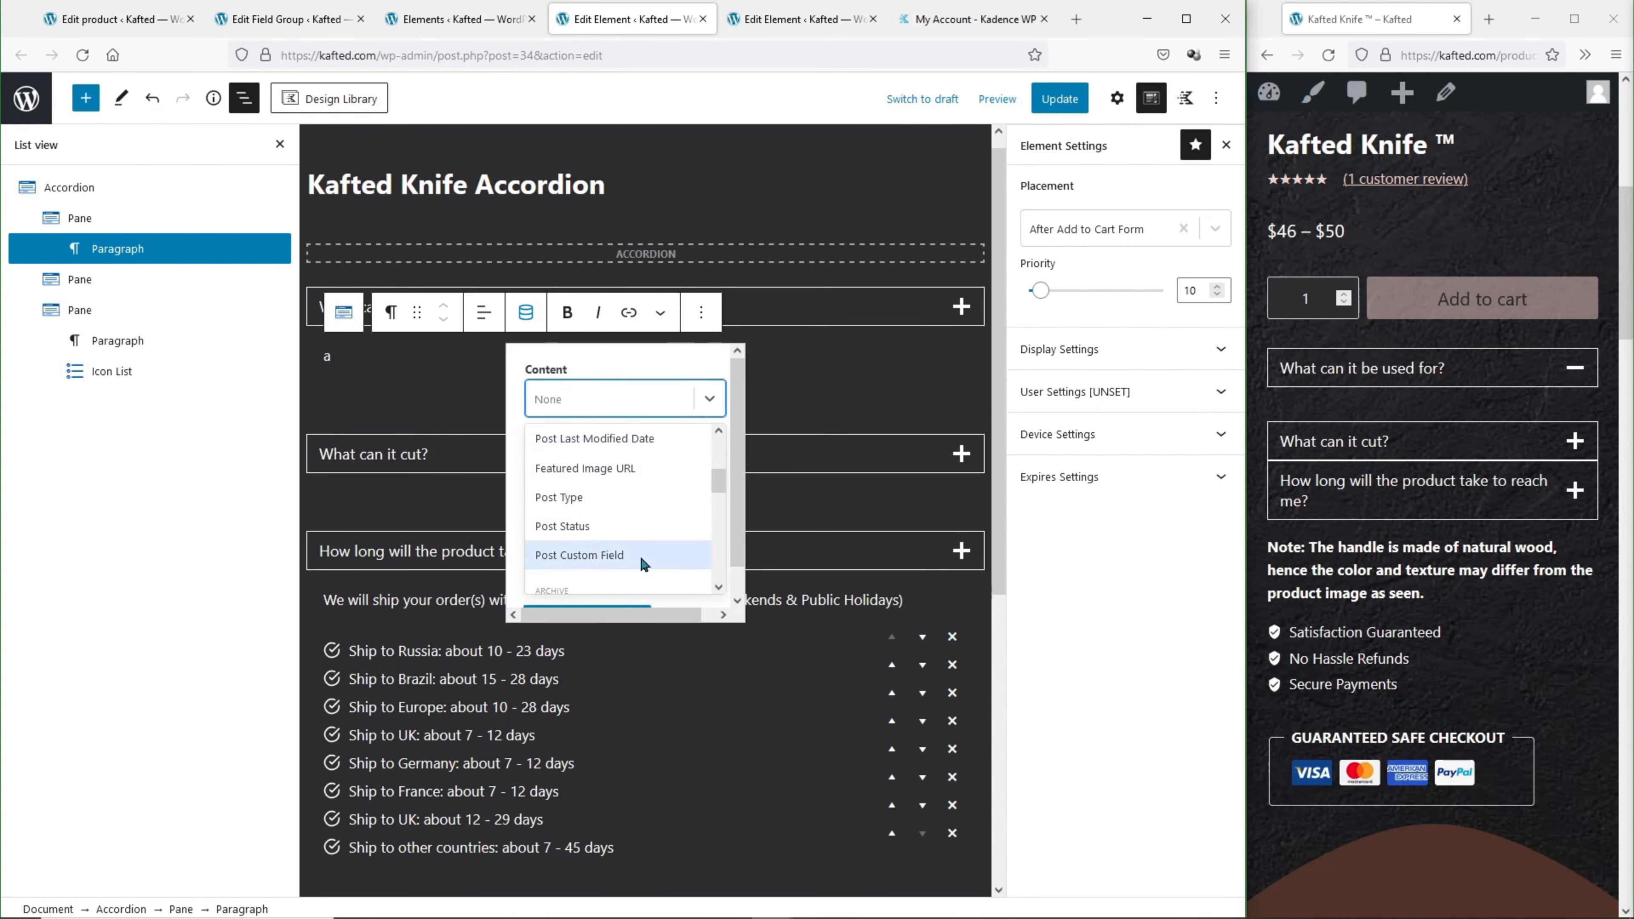
pyautogui.click(643, 557)
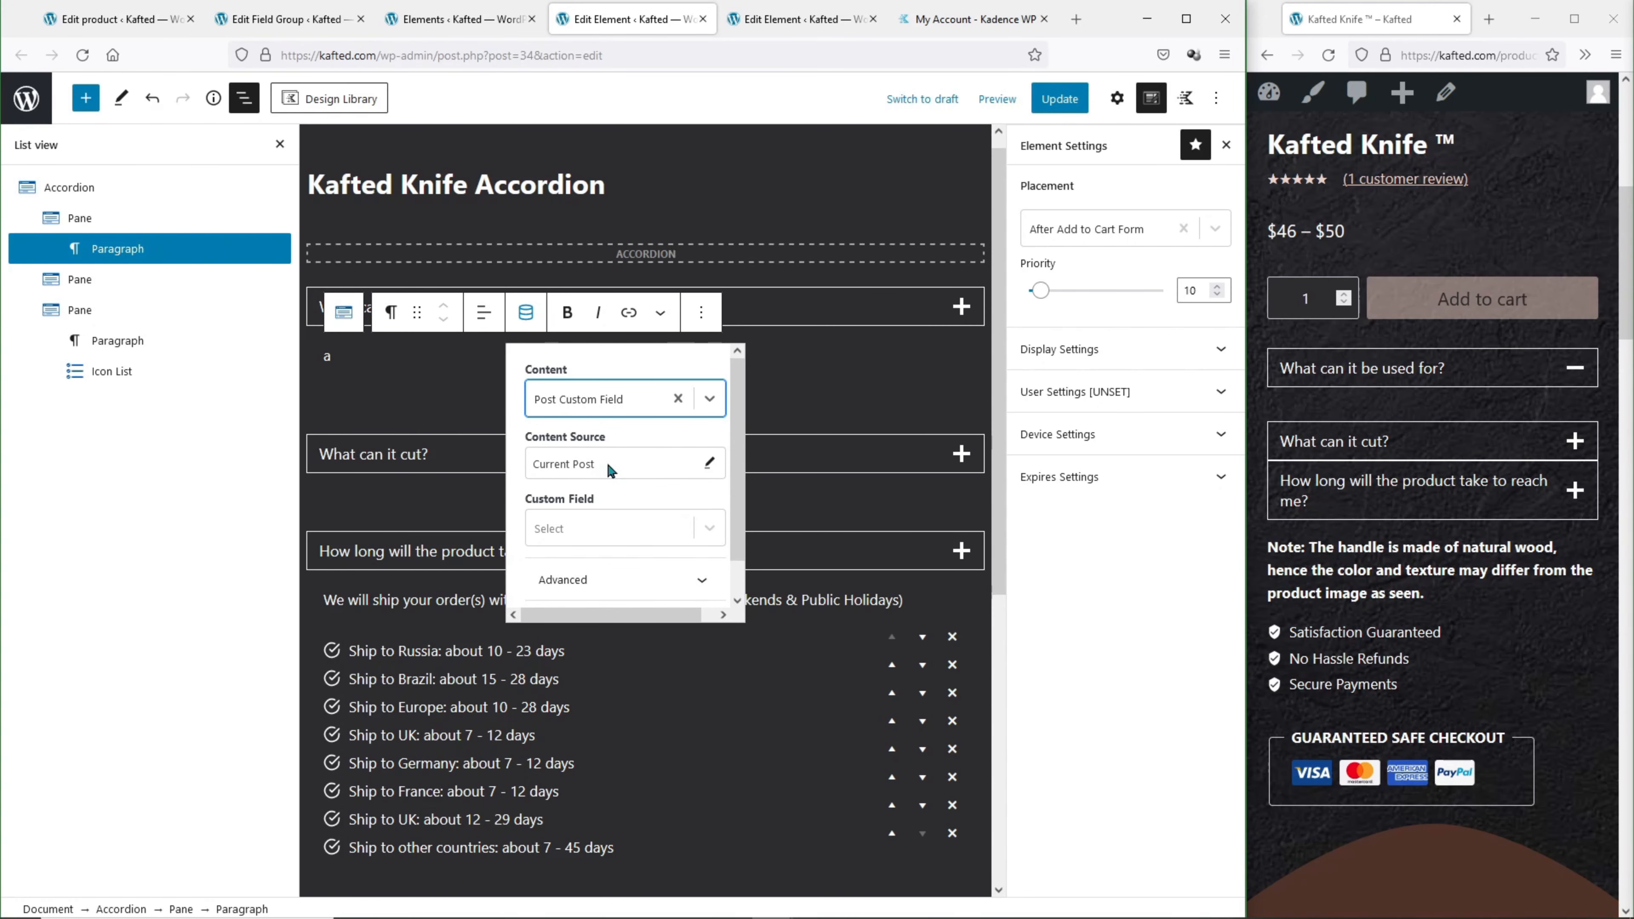
# Review the Knife Custom Fields on the product's edit page and return to the accordion element.
pyautogui.click(116, 19)
pyautogui.scroll(-2, 665, 572)
pyautogui.scroll(-8, 664, 572)
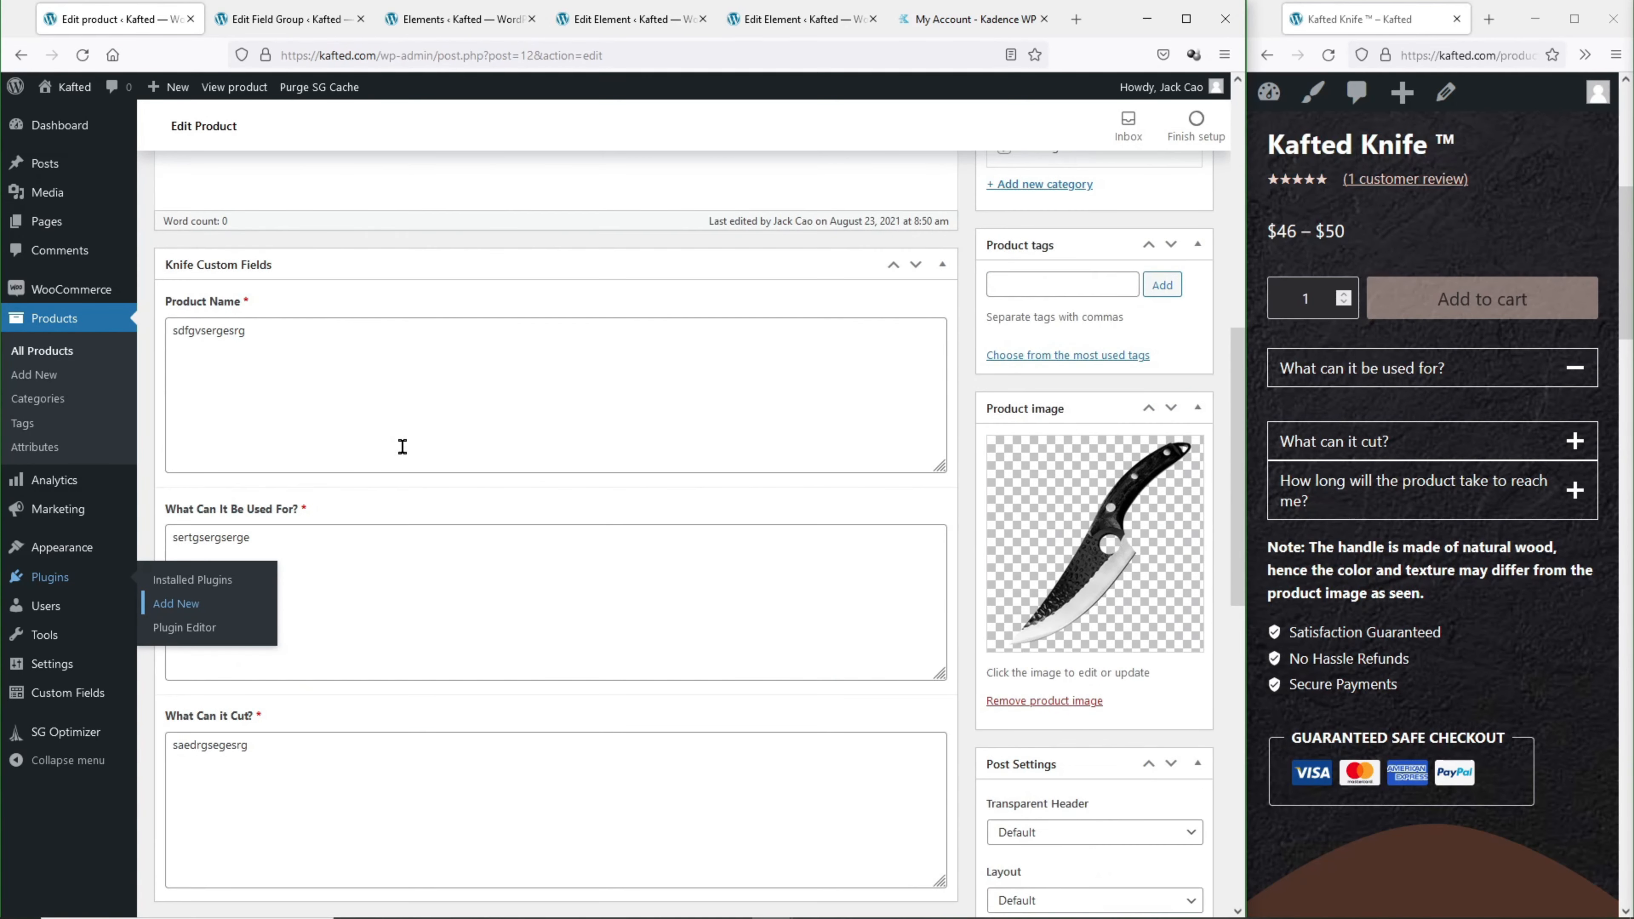
pyautogui.click(595, 19)
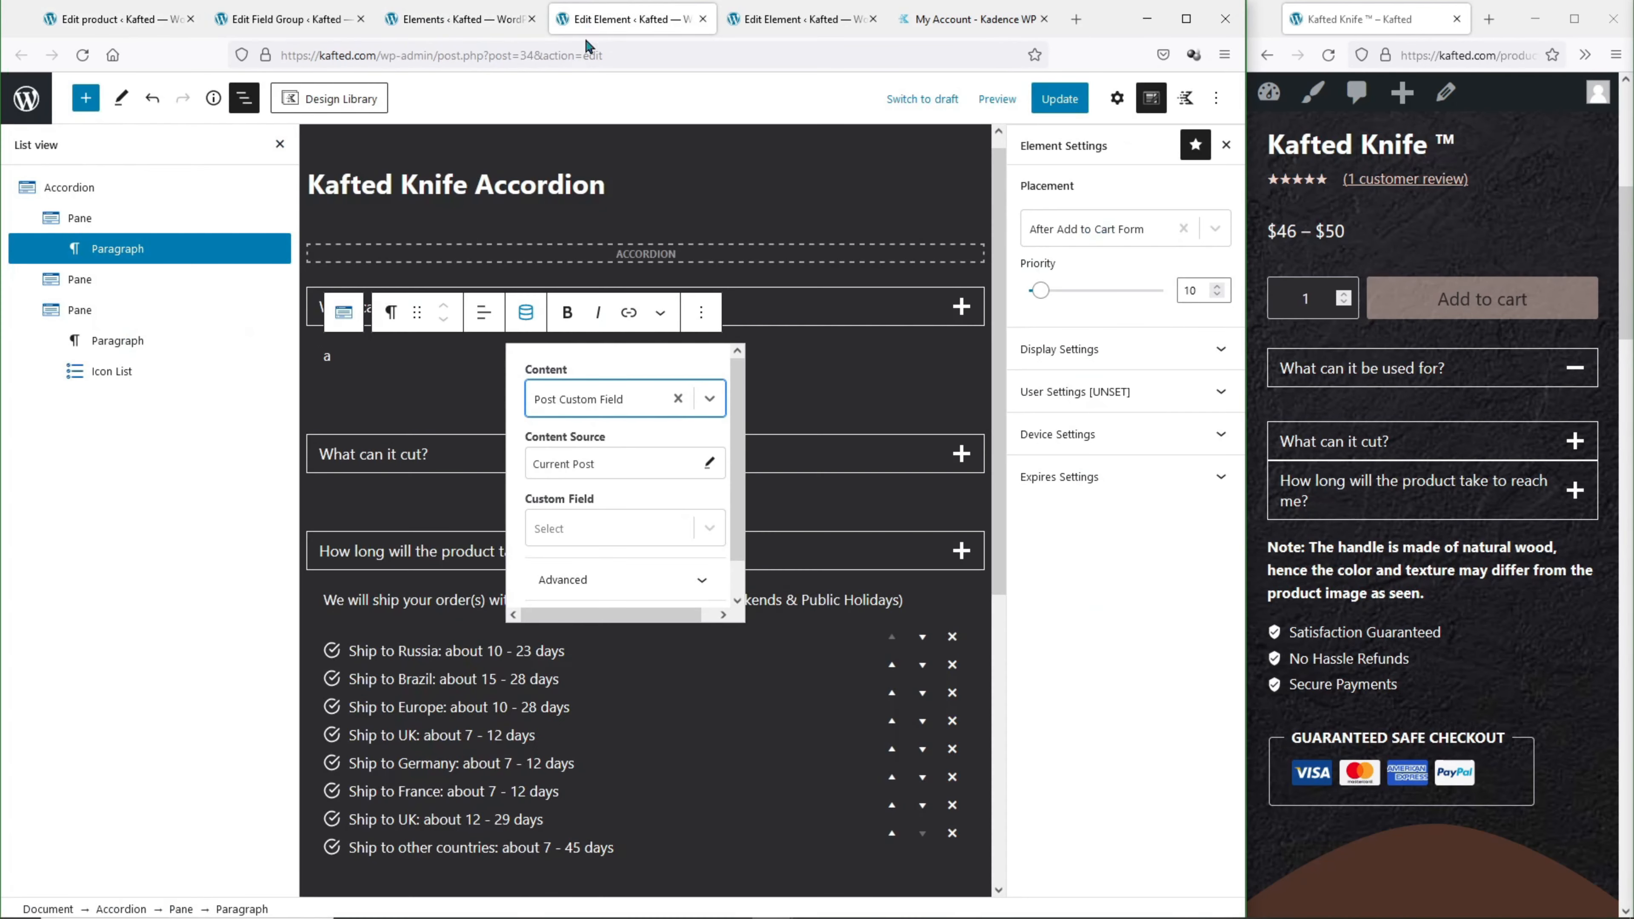
# Insert the "What Can It Be Used For?" custom field as dynamic content and delete the placeholder "a" before it.
pyautogui.click(707, 533)
pyautogui.scroll(-2, 669, 521)
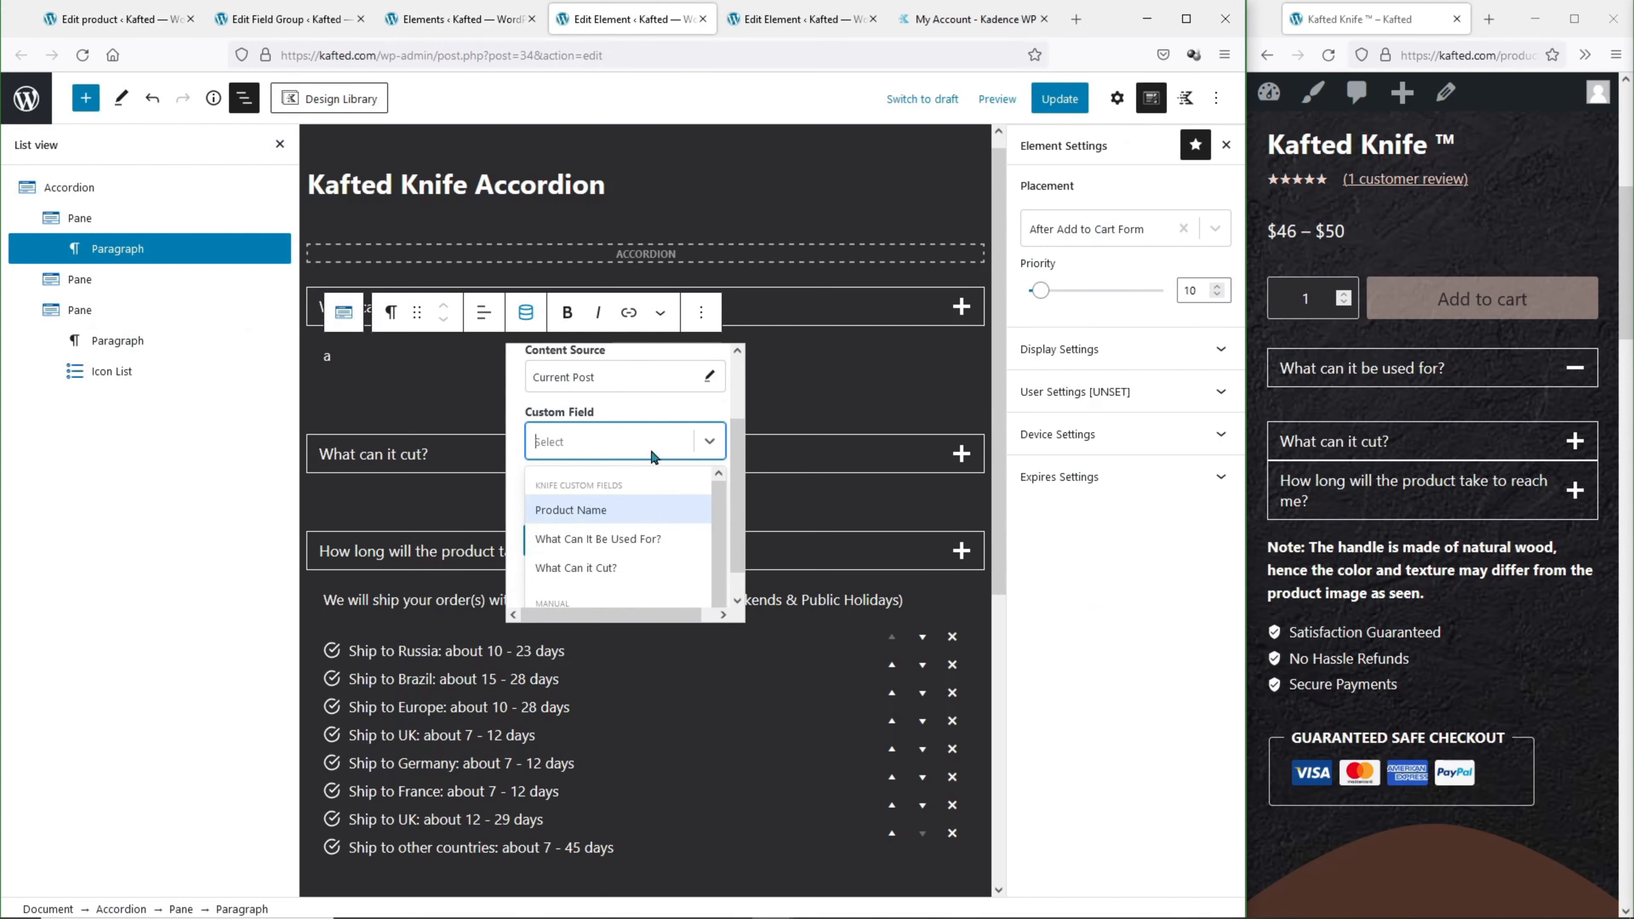
pyautogui.click(646, 544)
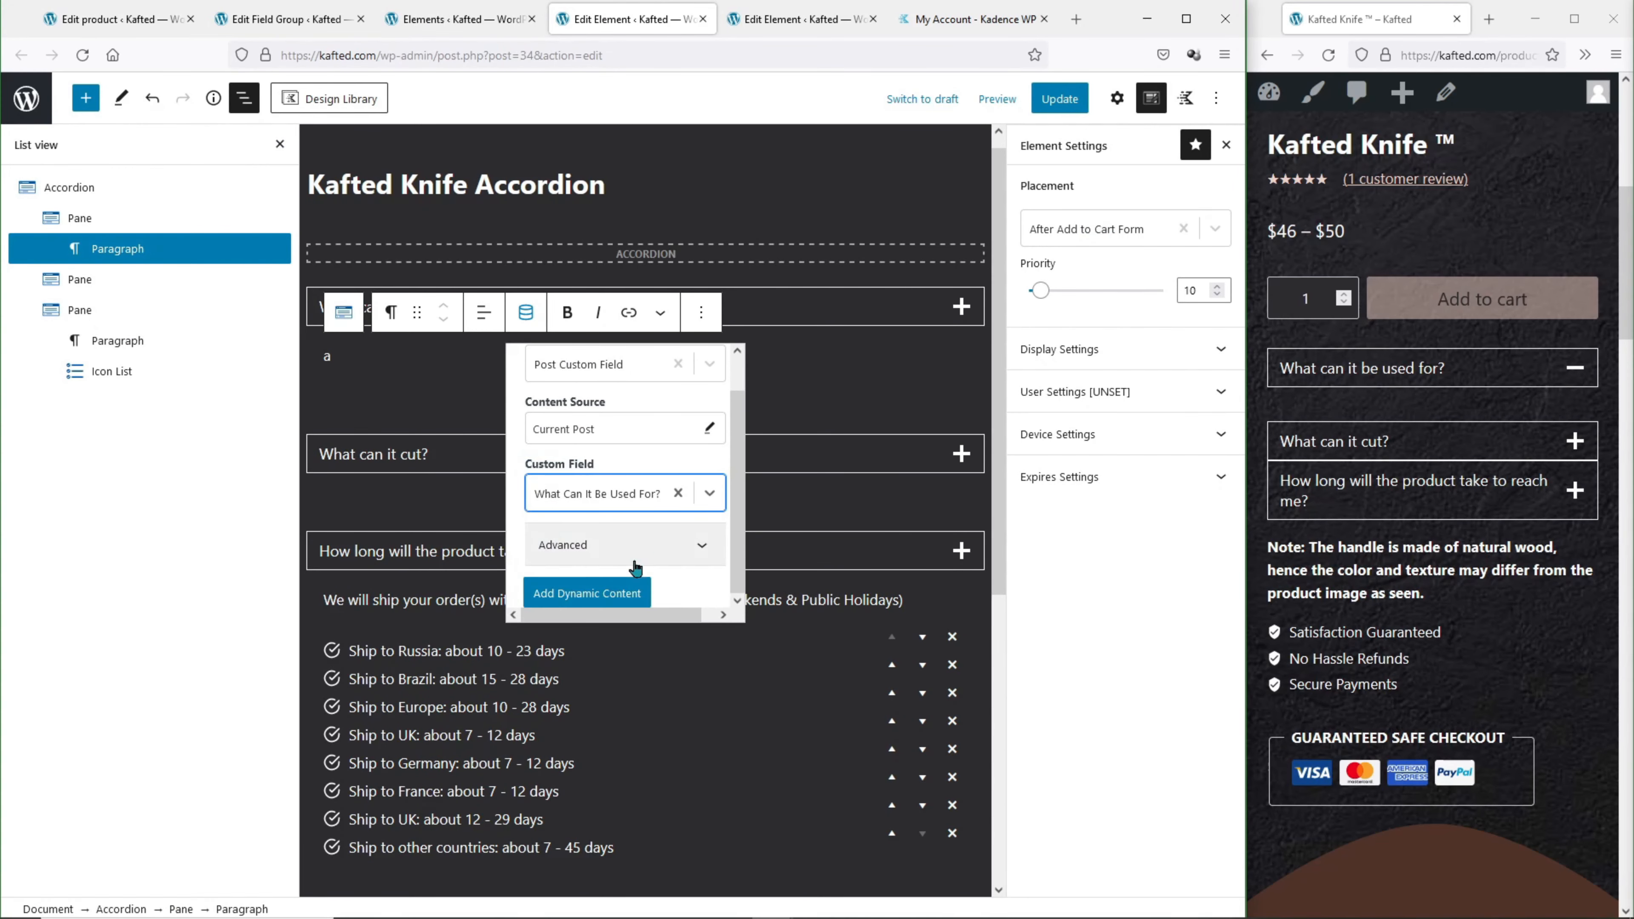
pyautogui.click(619, 595)
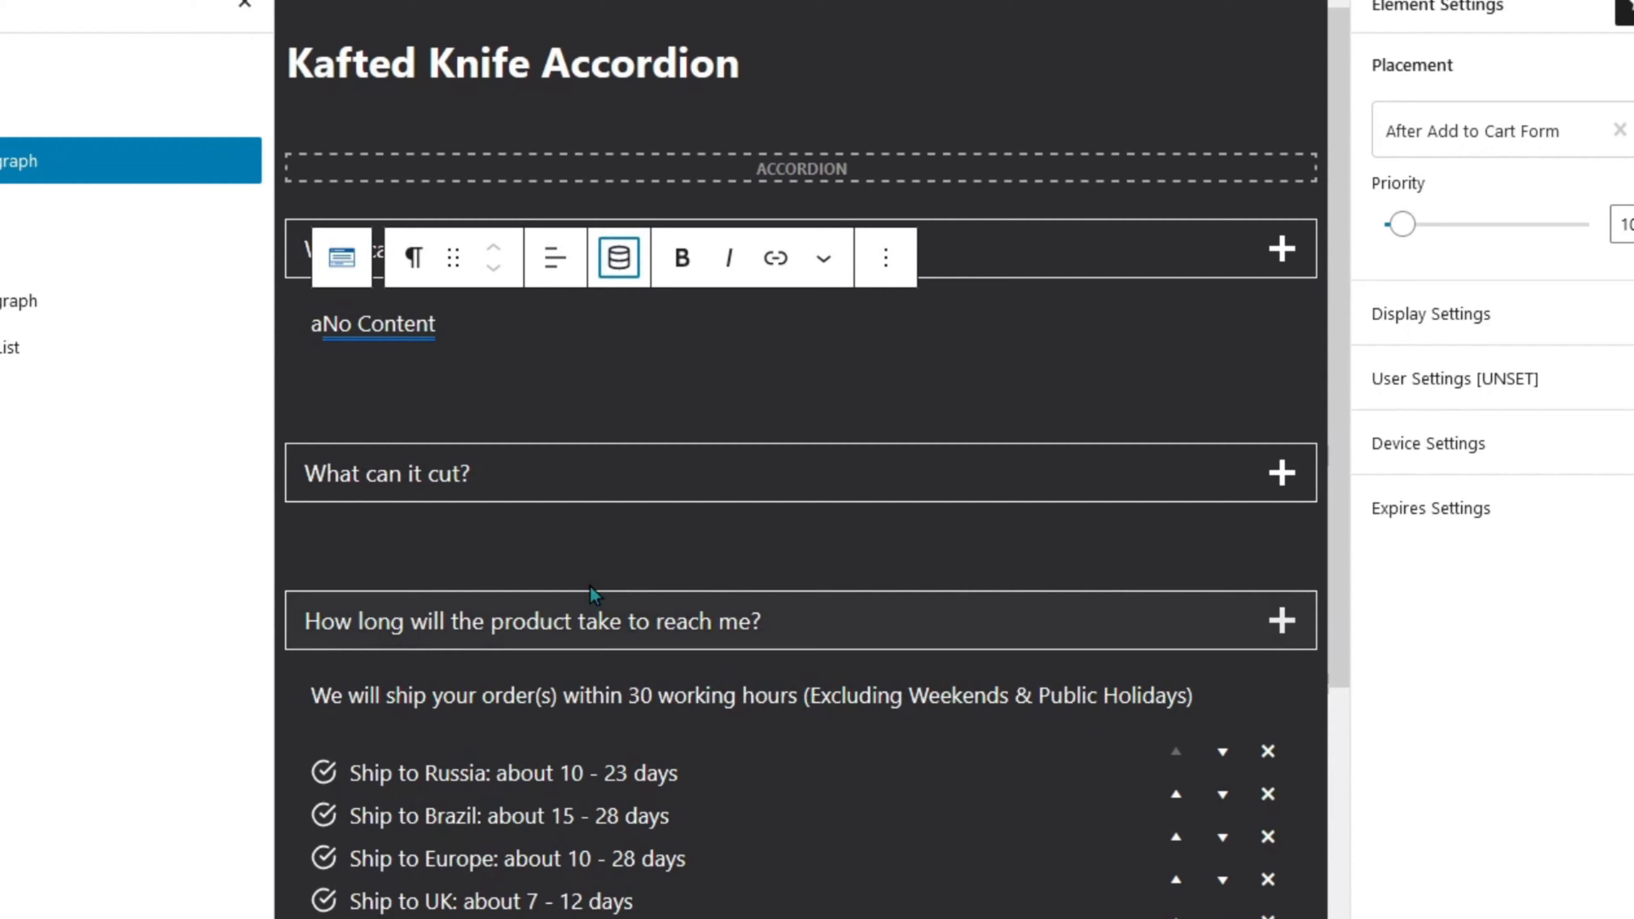
pyautogui.moveTo(330, 355); pyautogui.dragTo(316, 380)
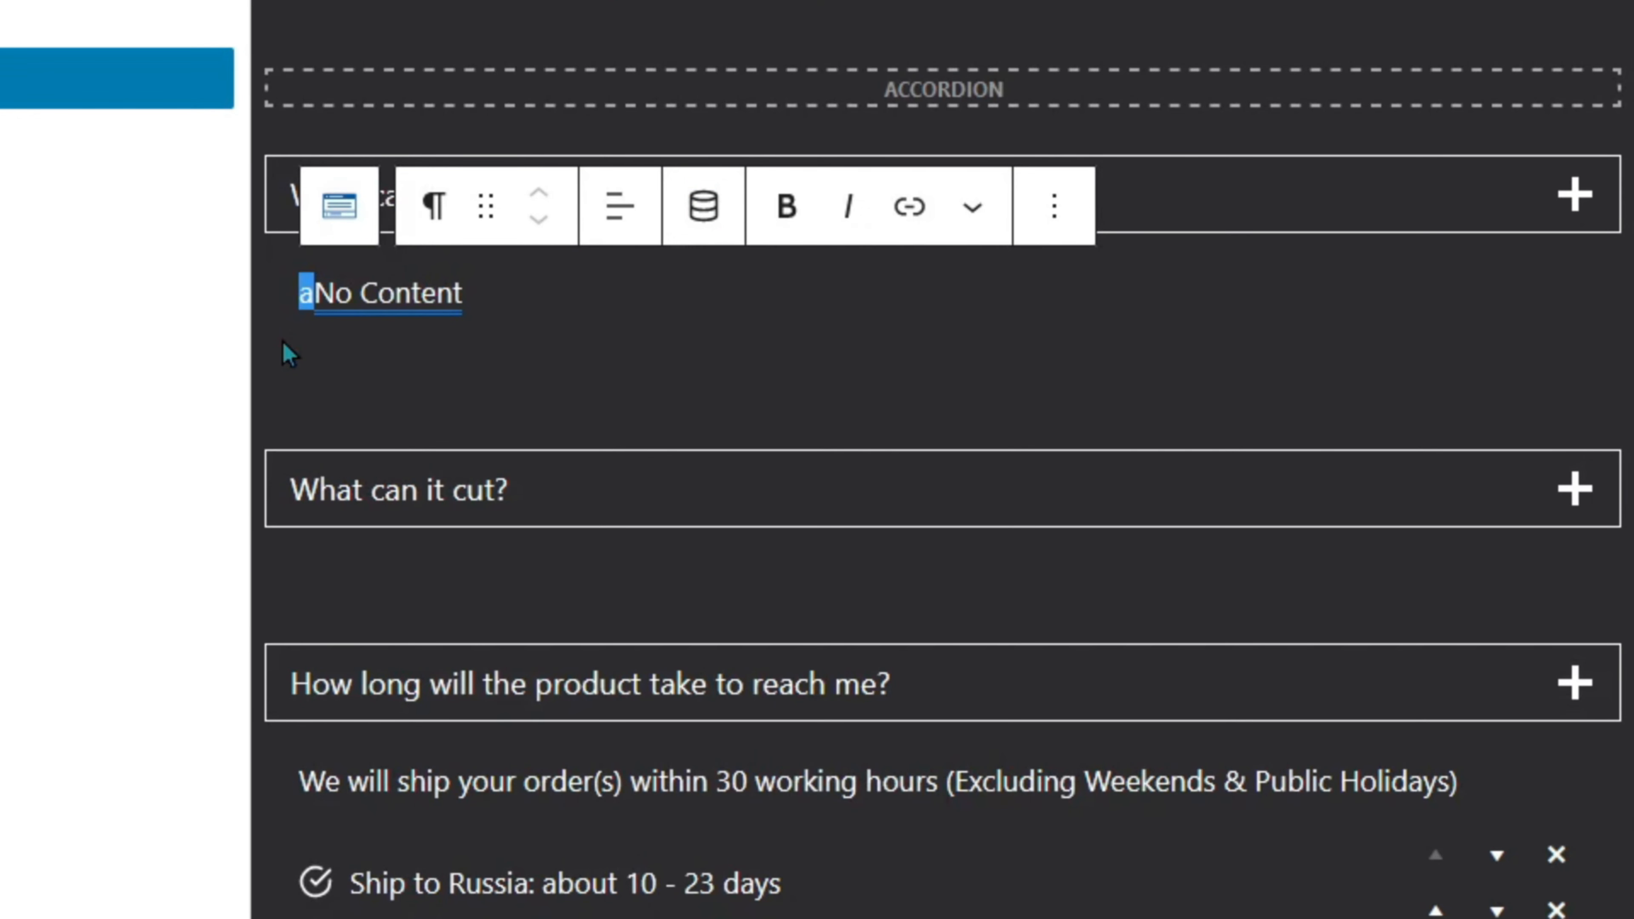
pyautogui.press('BackSpace')
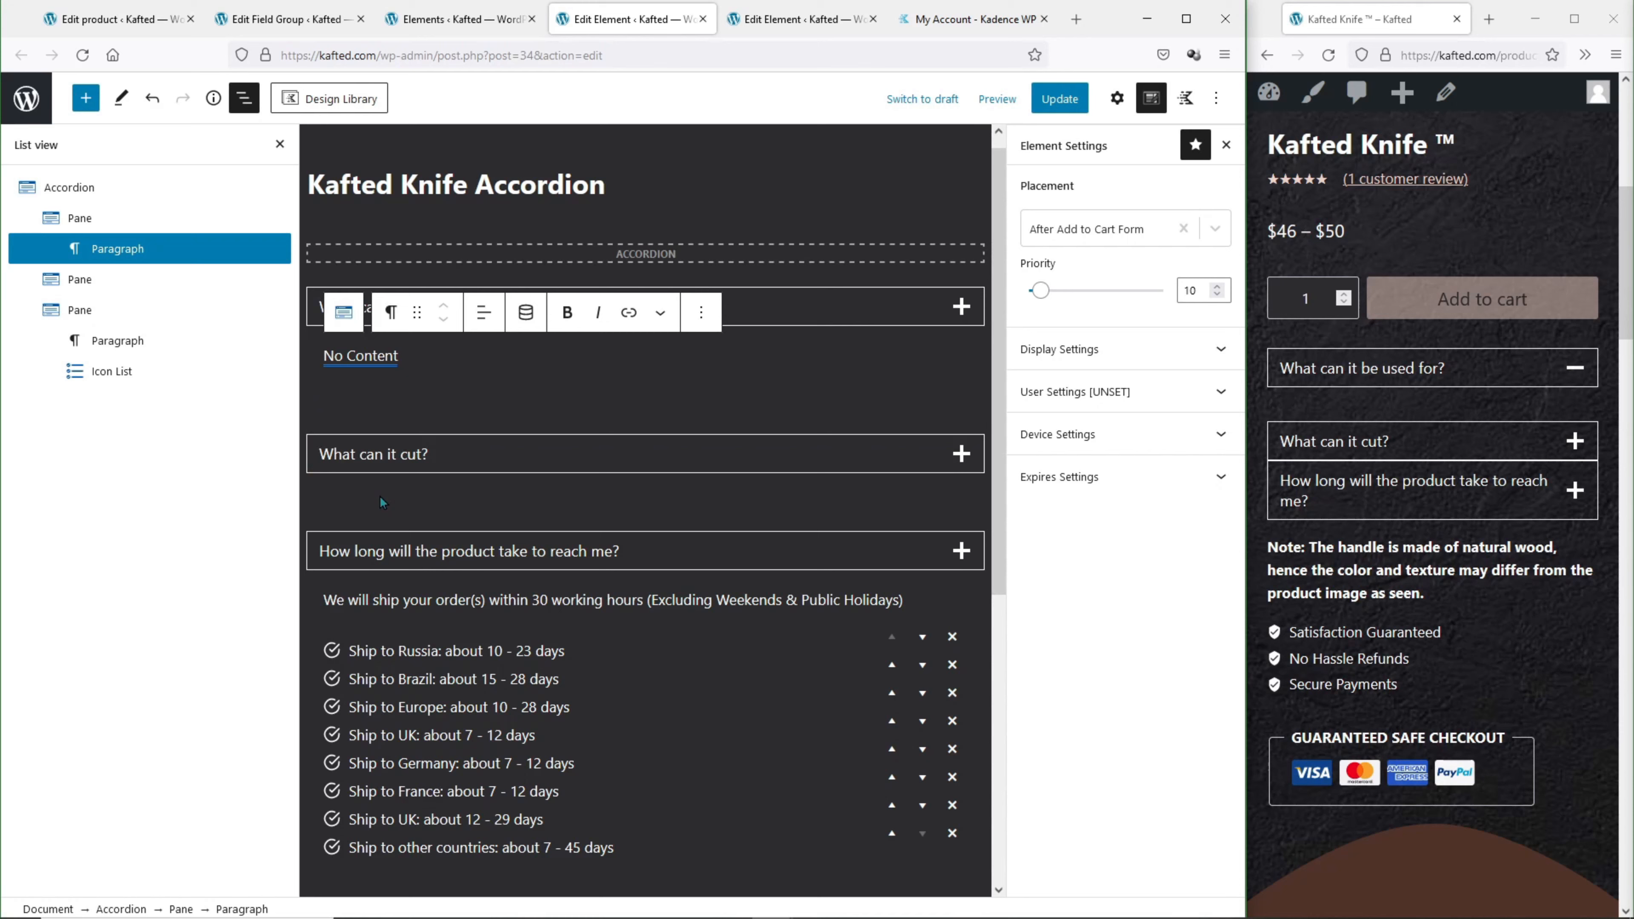
# Add a paragraph with placeholder "a" to the "What can it cut?" pane and set its dynamic content to Post Custom Field.
pyautogui.click(381, 503)
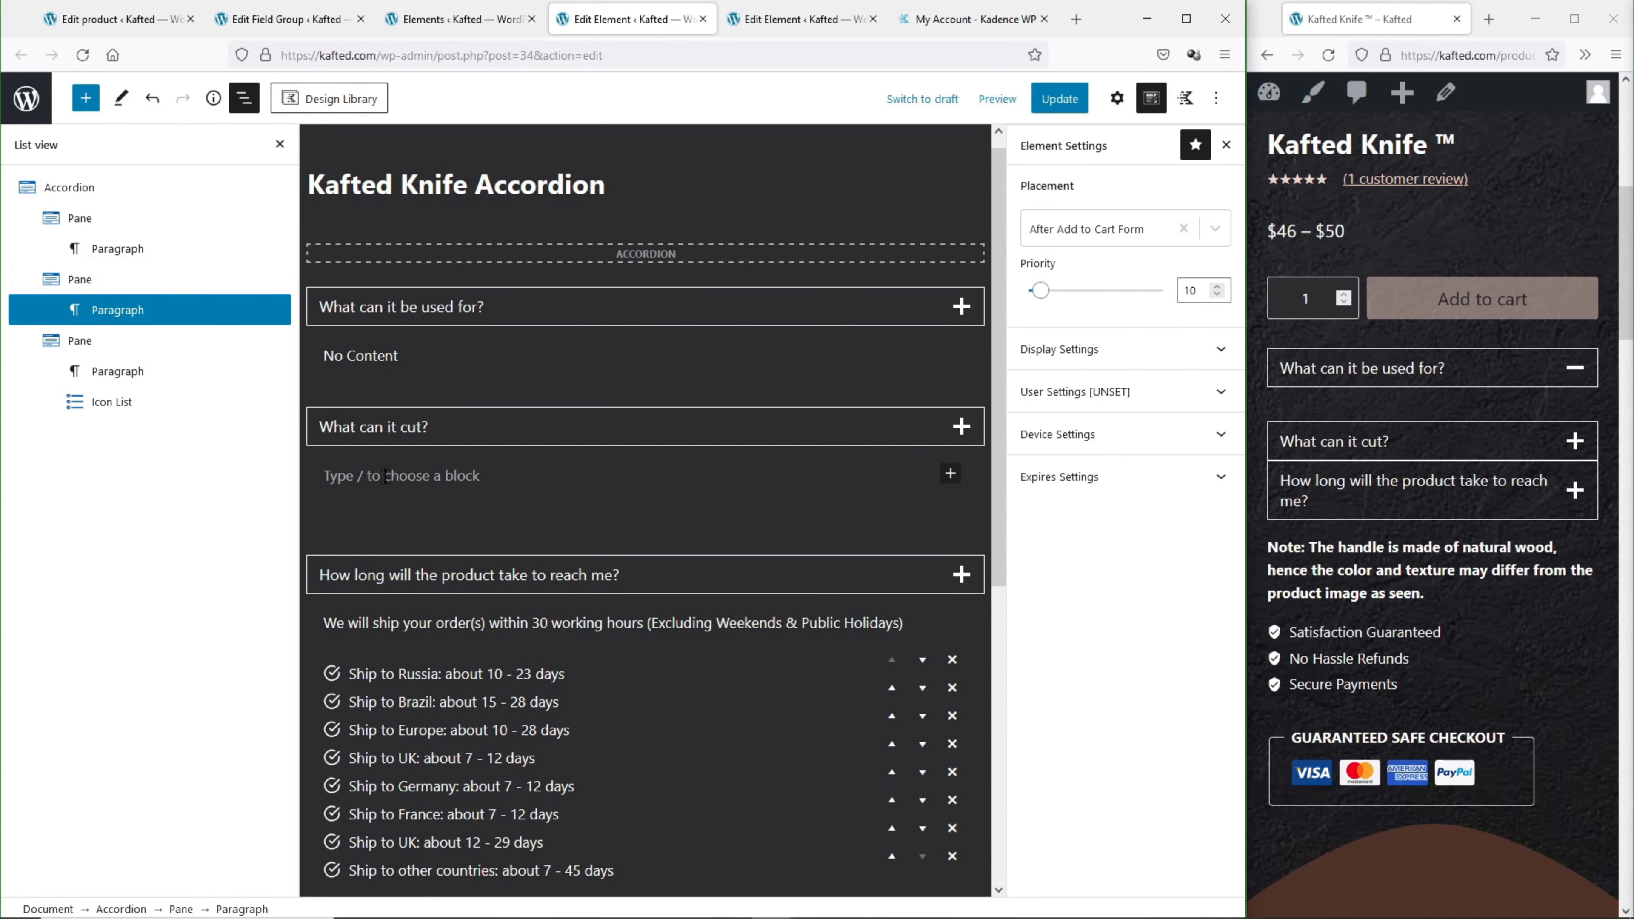
pyautogui.write('a')
pyautogui.click(526, 432)
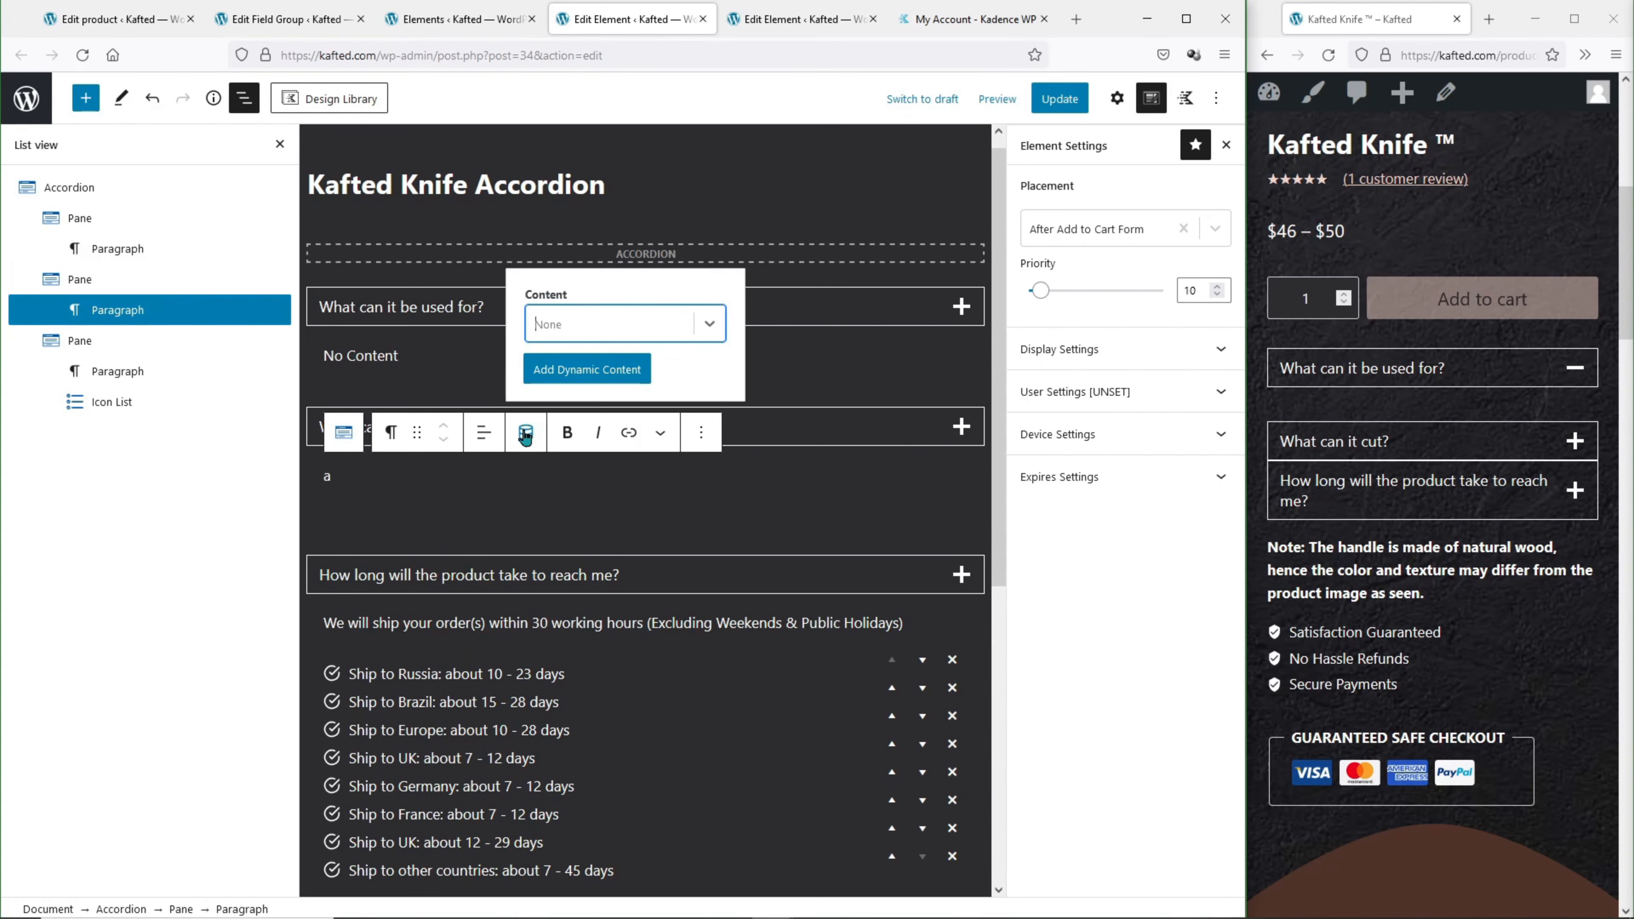
pyautogui.click(675, 339)
pyautogui.scroll(-3, 657, 308)
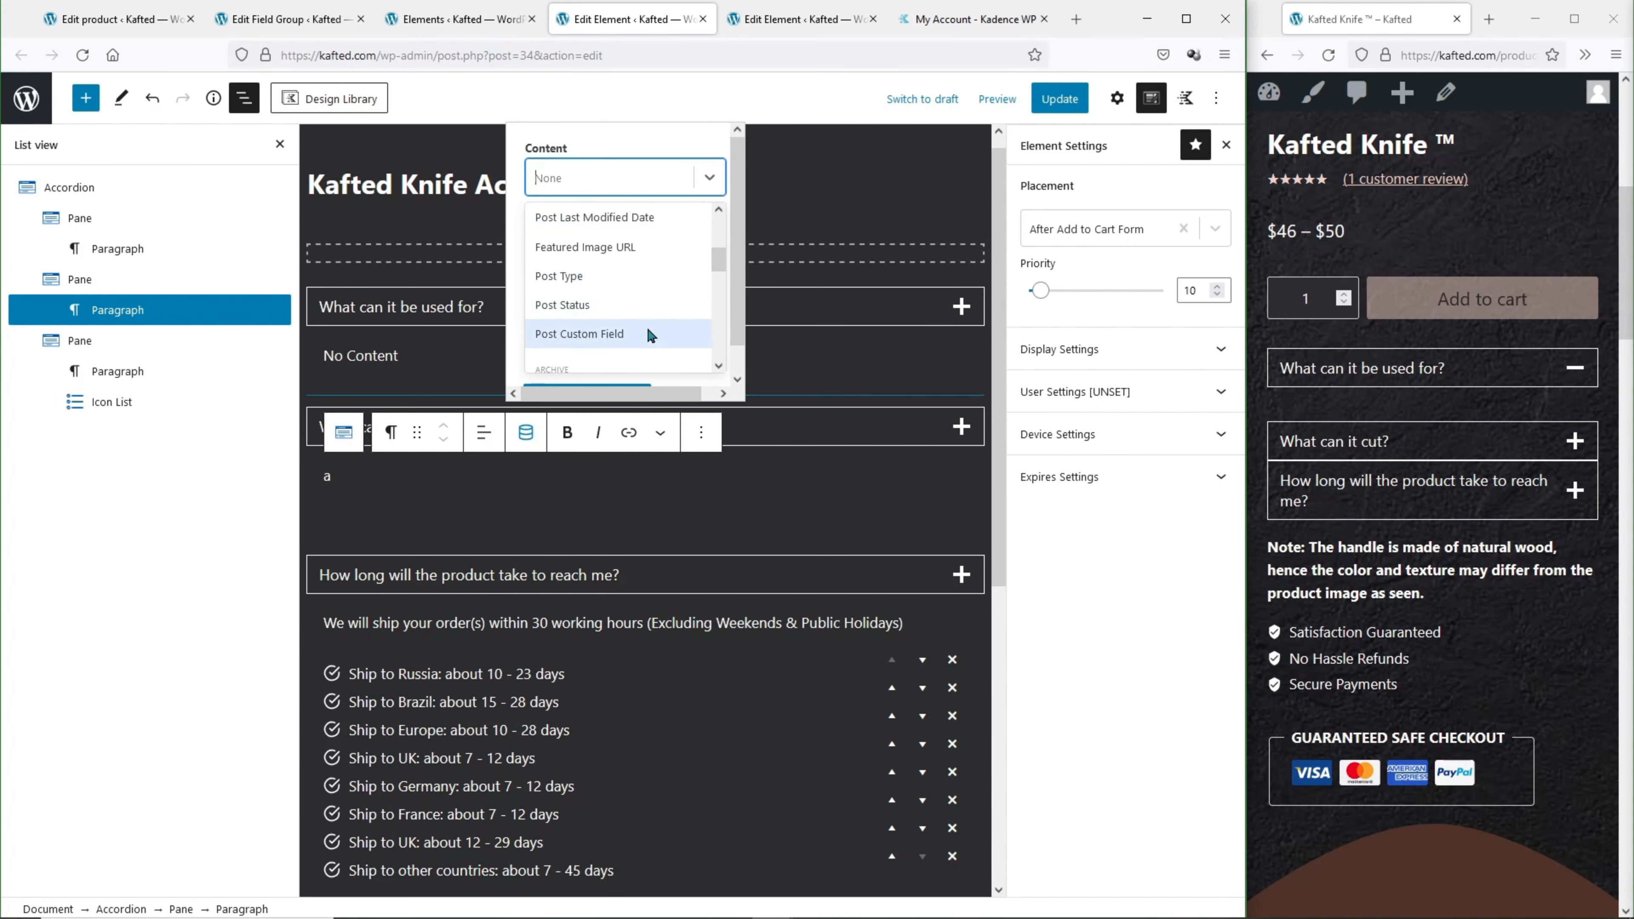
pyautogui.click(646, 333)
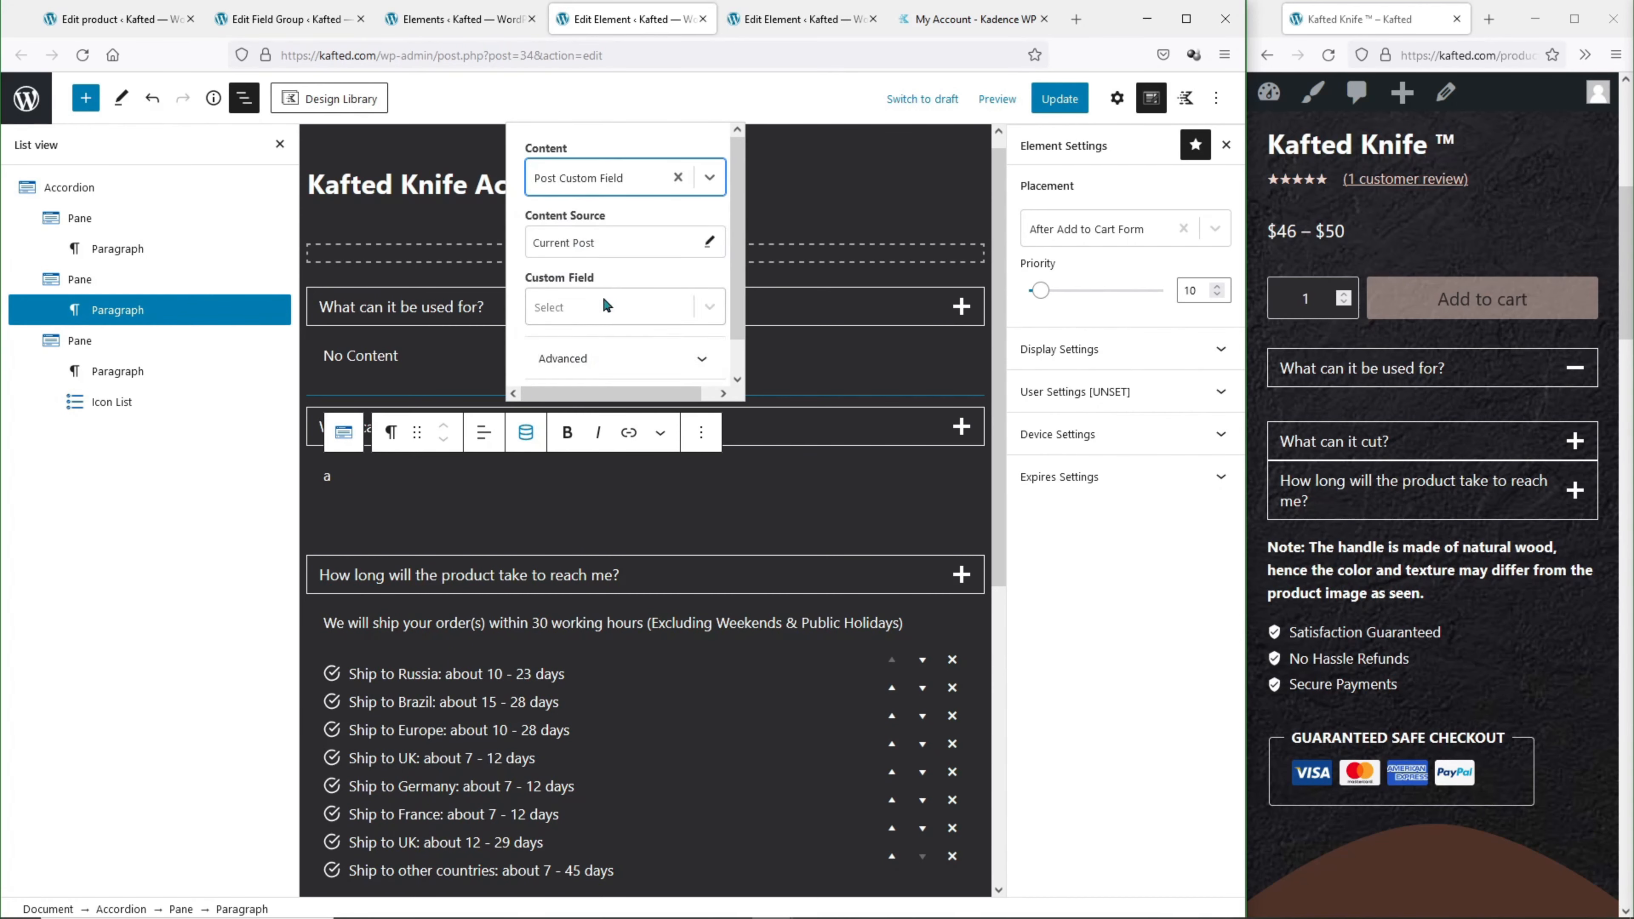
# Insert the "What Can it Cut?" custom field as dynamic content and delete the placeholder "a" before it.
pyautogui.click(606, 305)
pyautogui.scroll(-2, 643, 325)
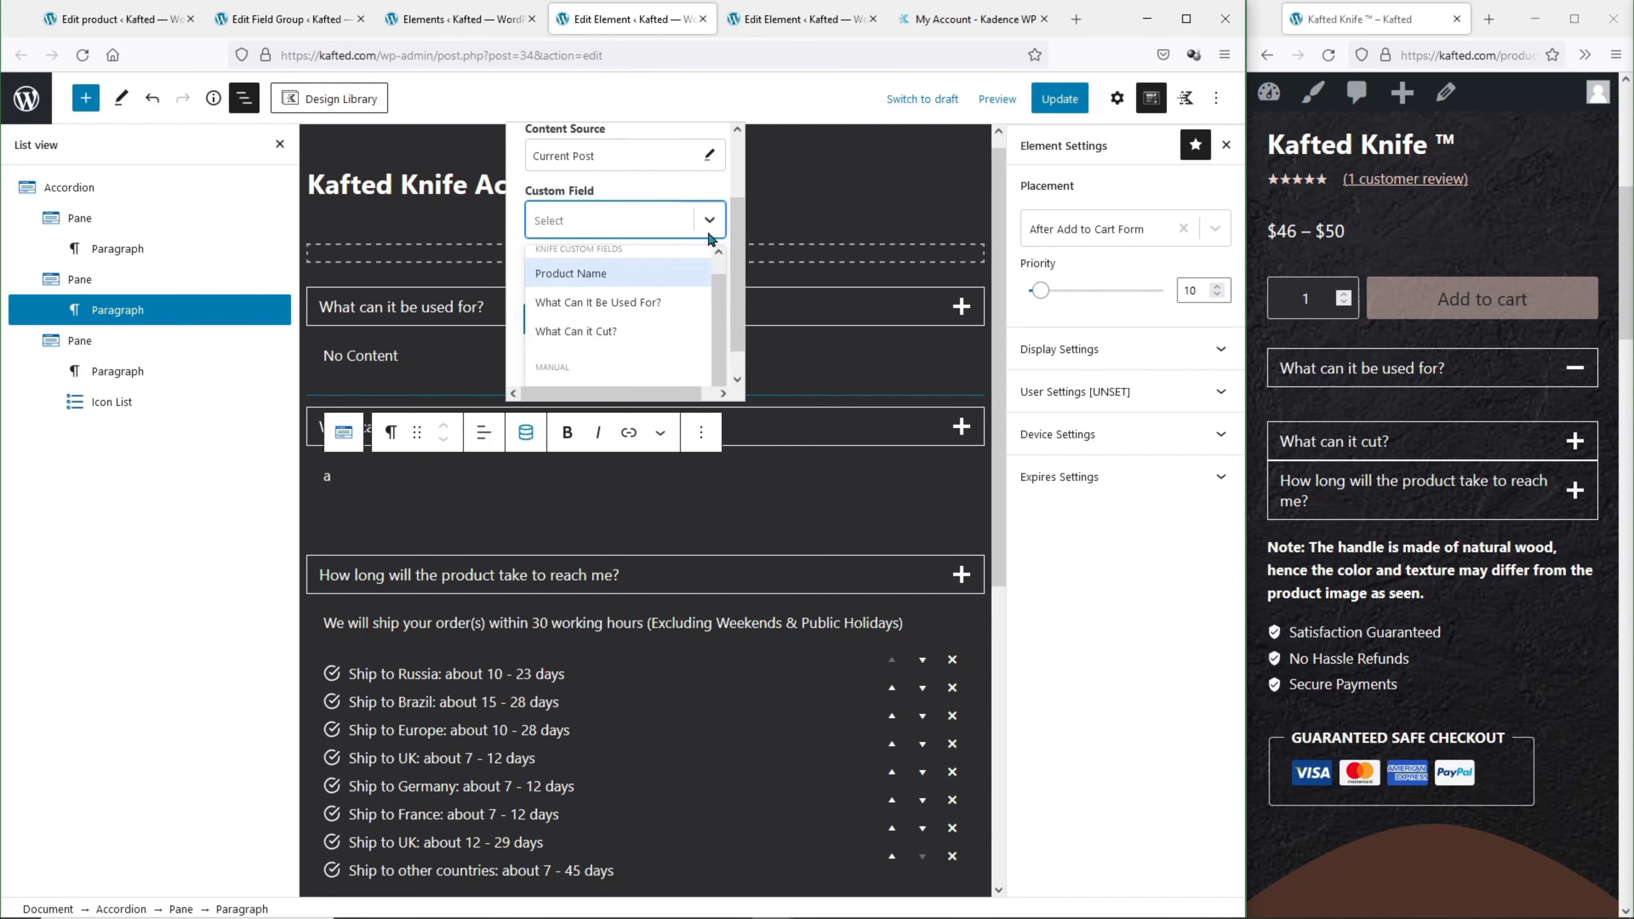
pyautogui.click(633, 329)
pyautogui.click(591, 370)
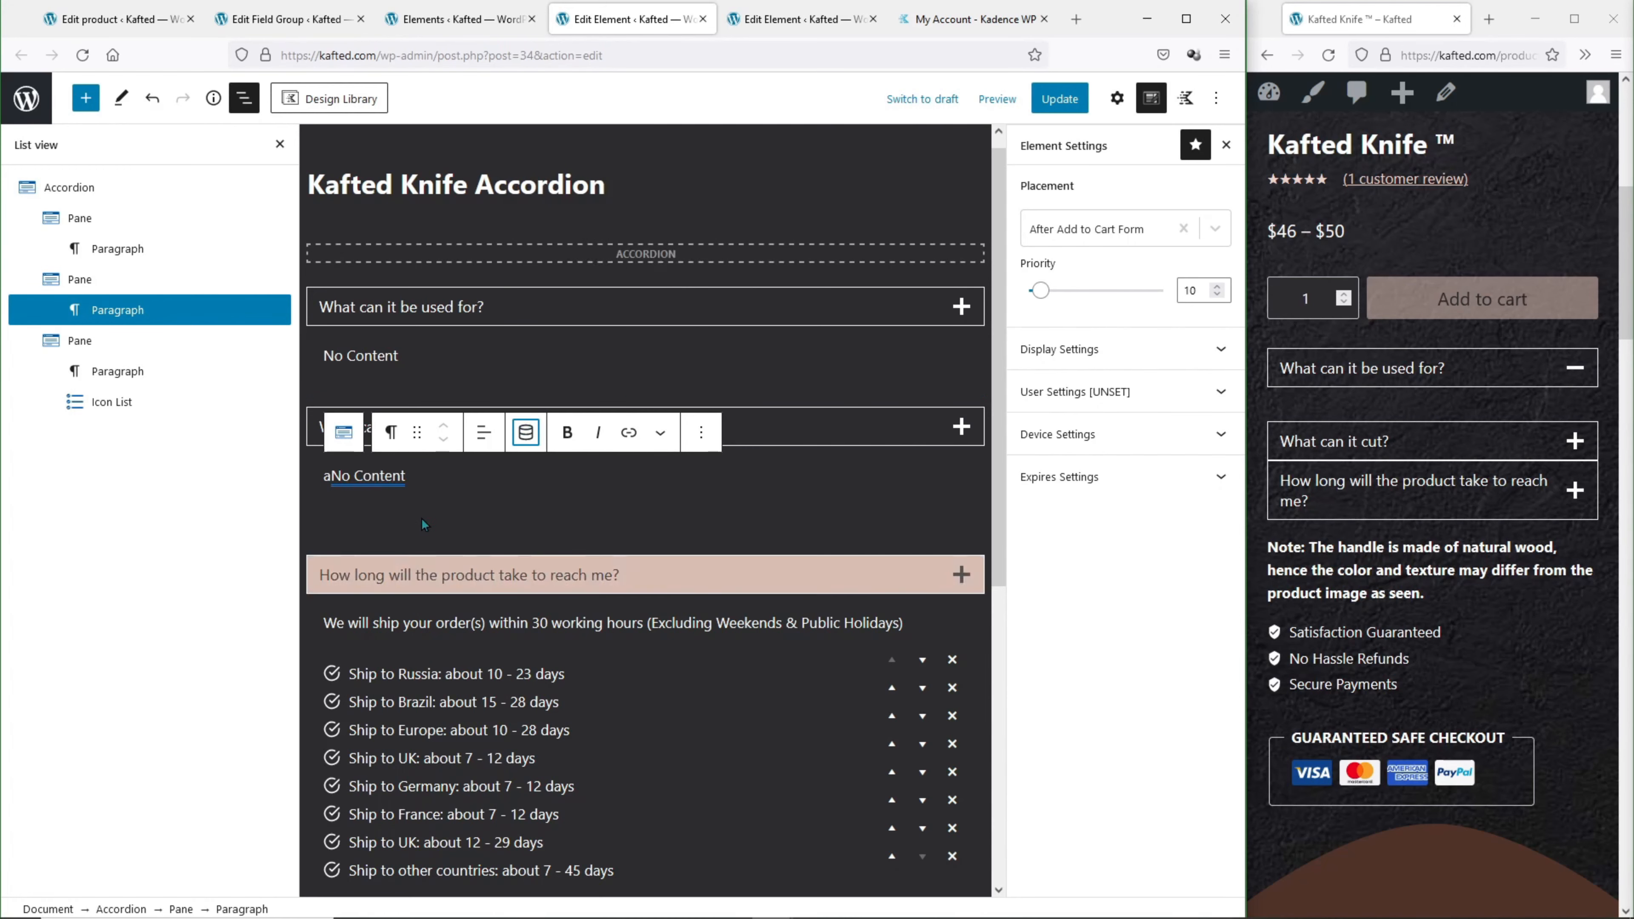
pyautogui.press('BackSpace')
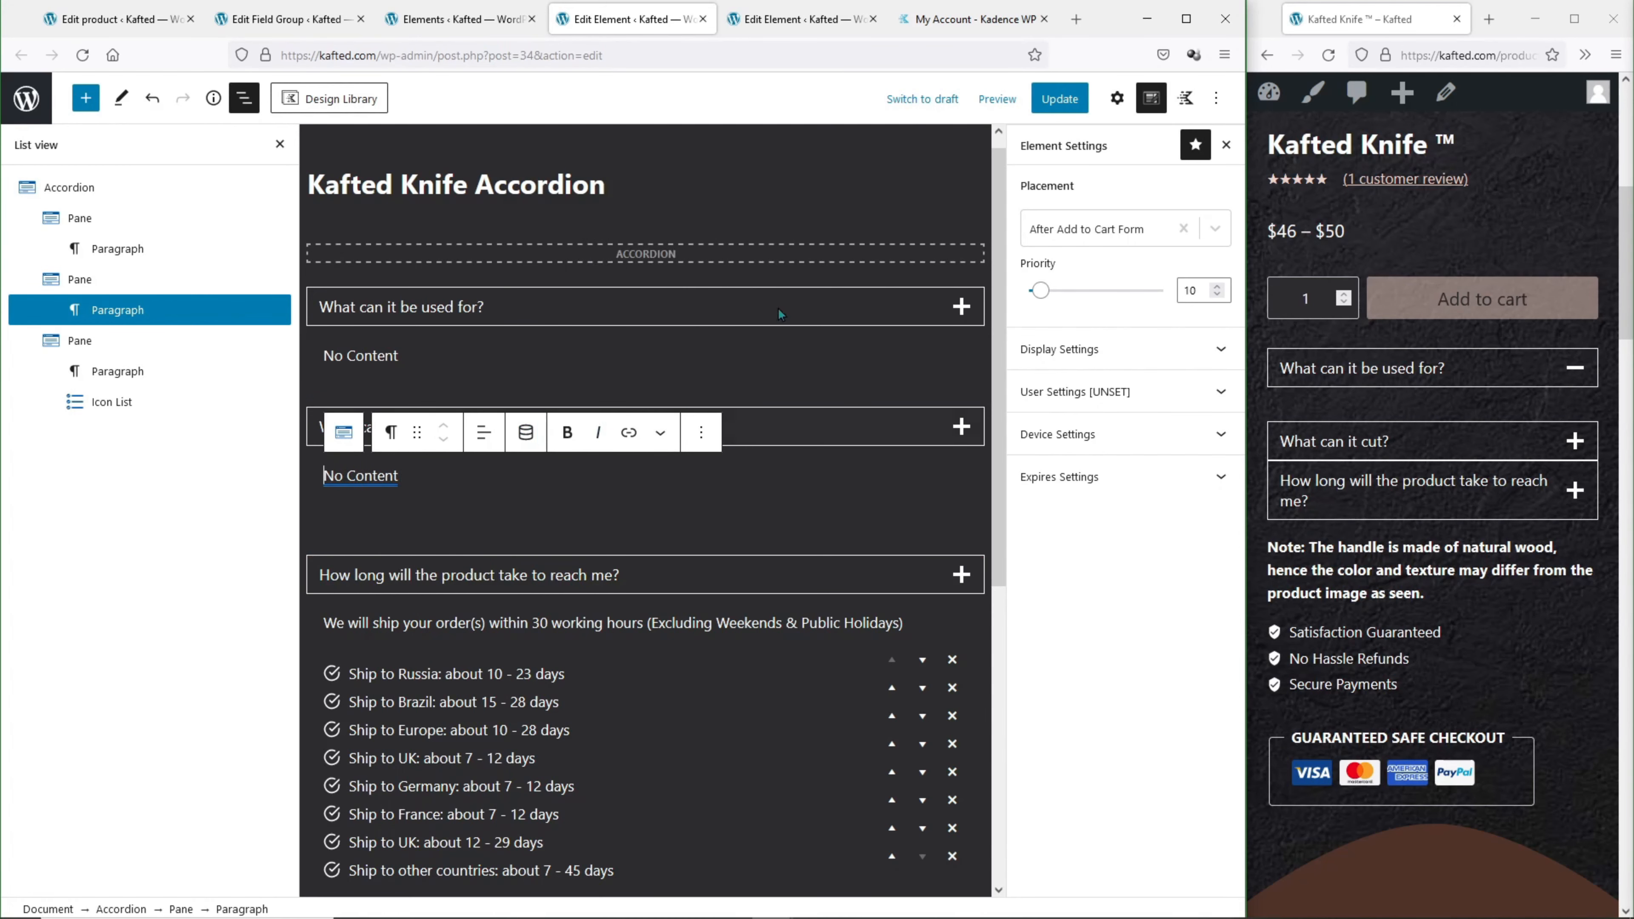
# Update the accordion element, reload the product page and inspect the "What can it cut?" pane.
pyautogui.click(1058, 99)
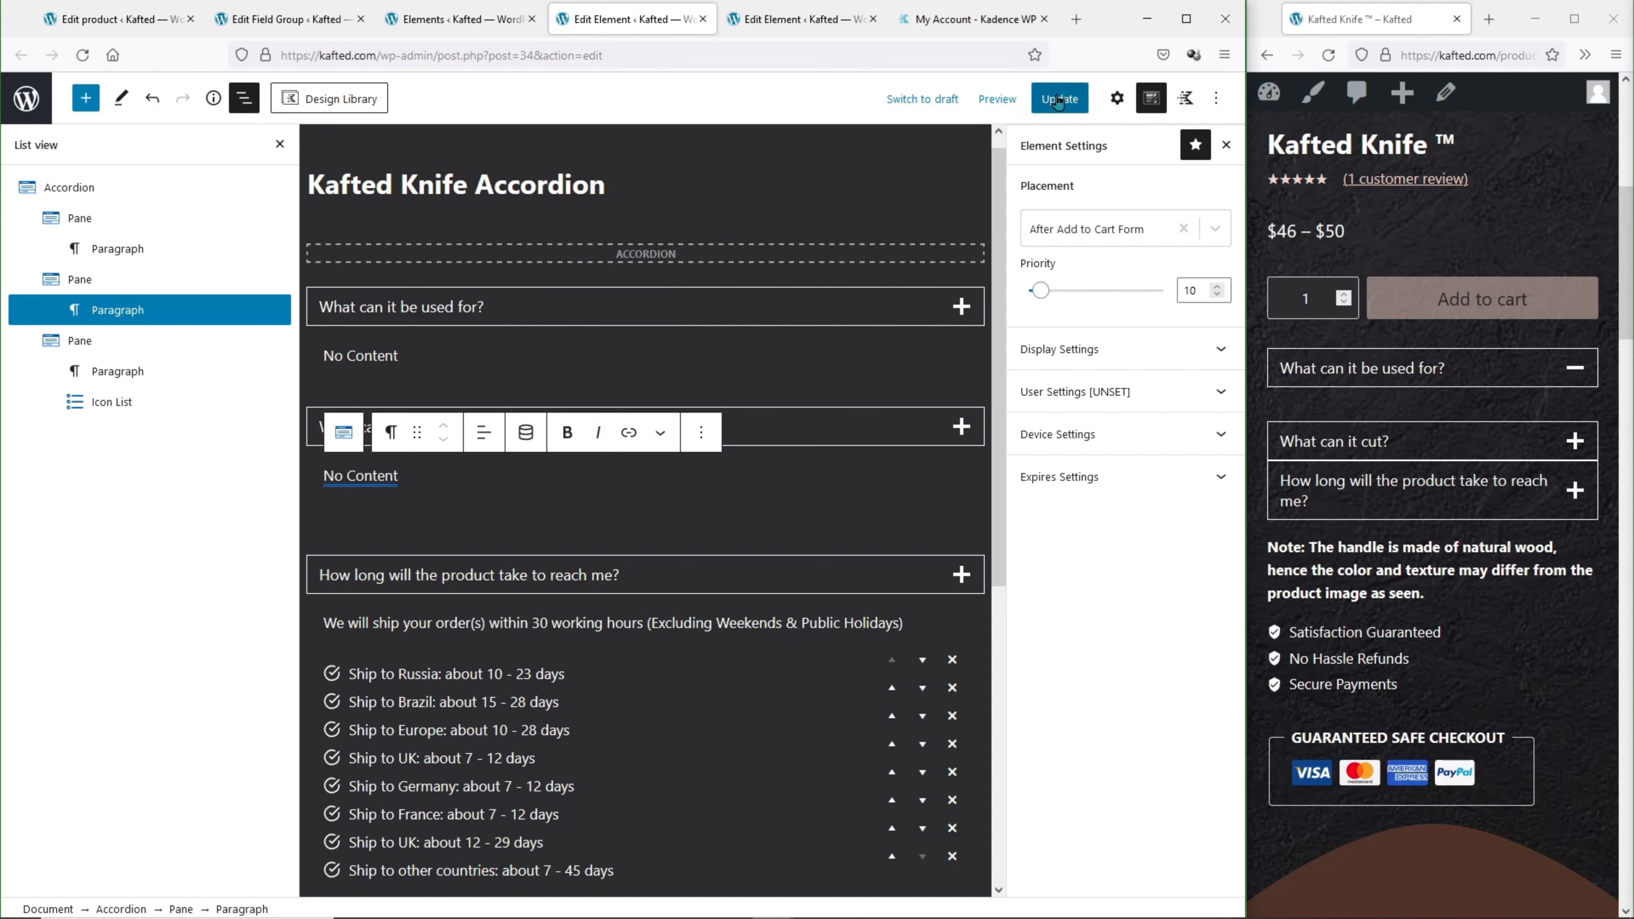
pyautogui.click(1330, 56)
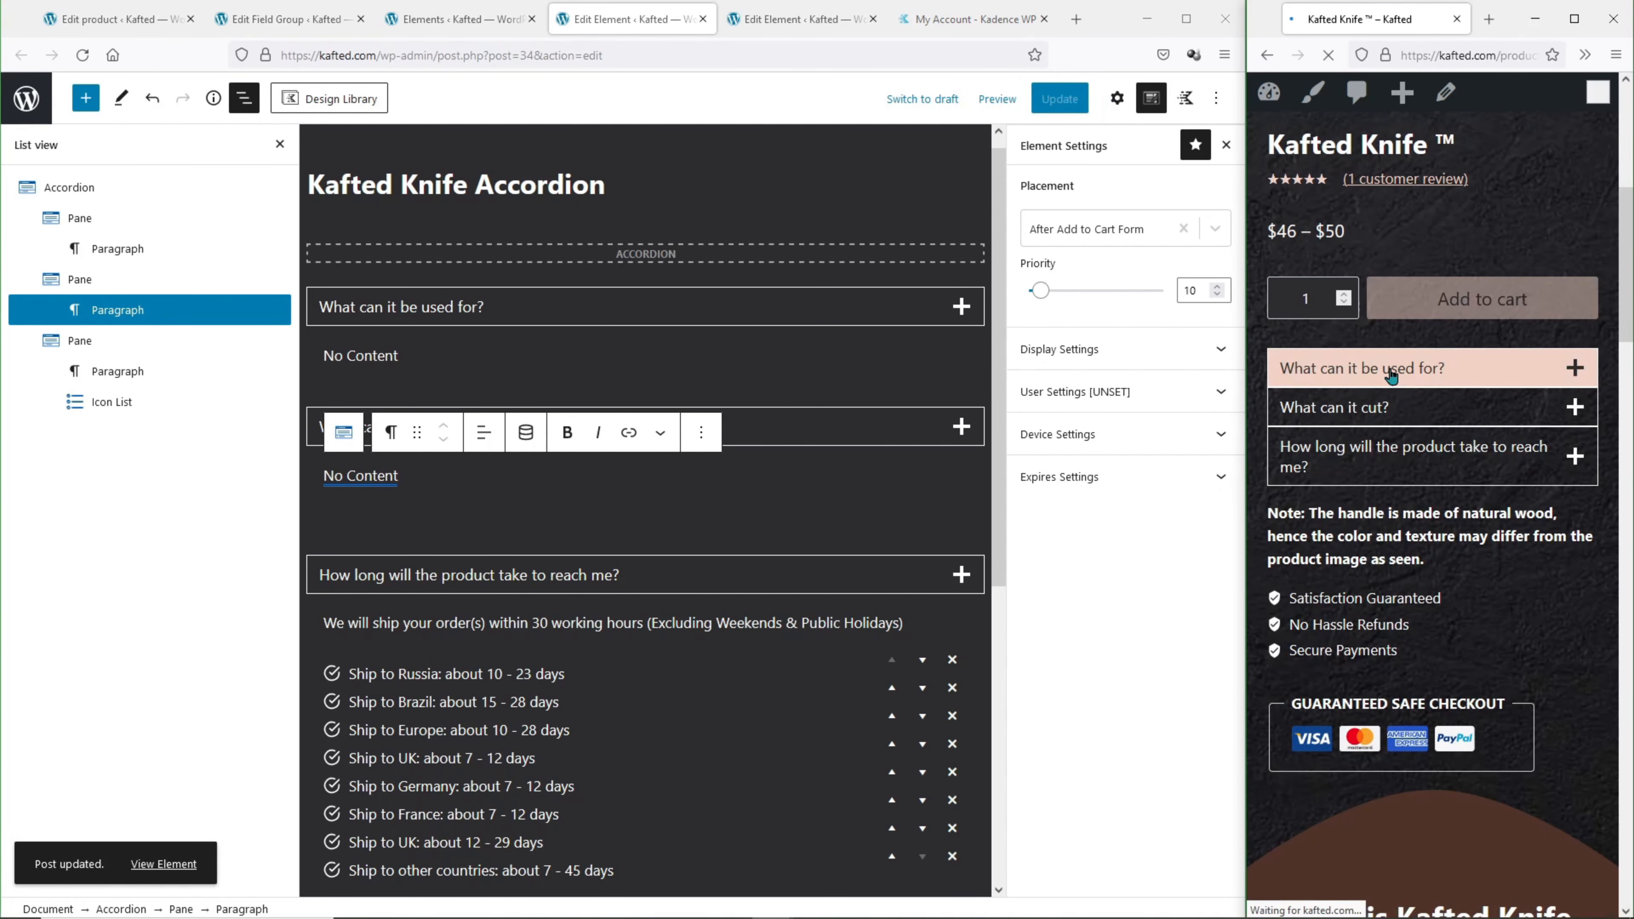
pyautogui.click(1352, 494)
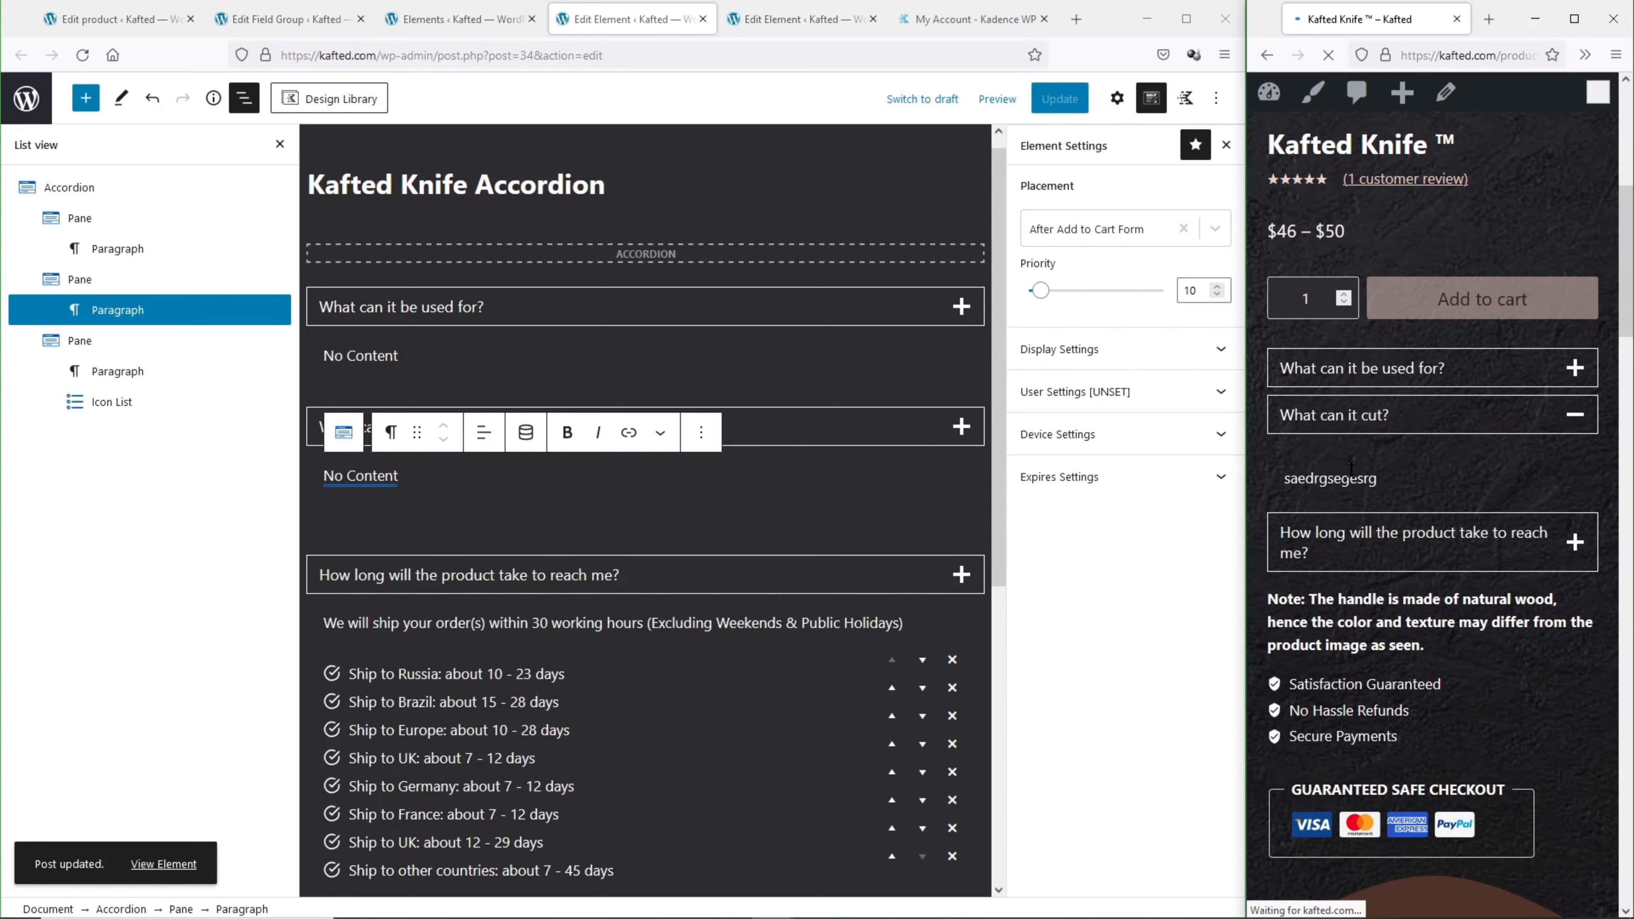
# Replace the product's "What Can It Be Used For?" text with the lines "- Camping", "- BBQ", "- Kitchen" and "- Fishing".
pyautogui.click(148, 20)
pyautogui.doubleClick(255, 332)
pyautogui.doubleClick(288, 542)
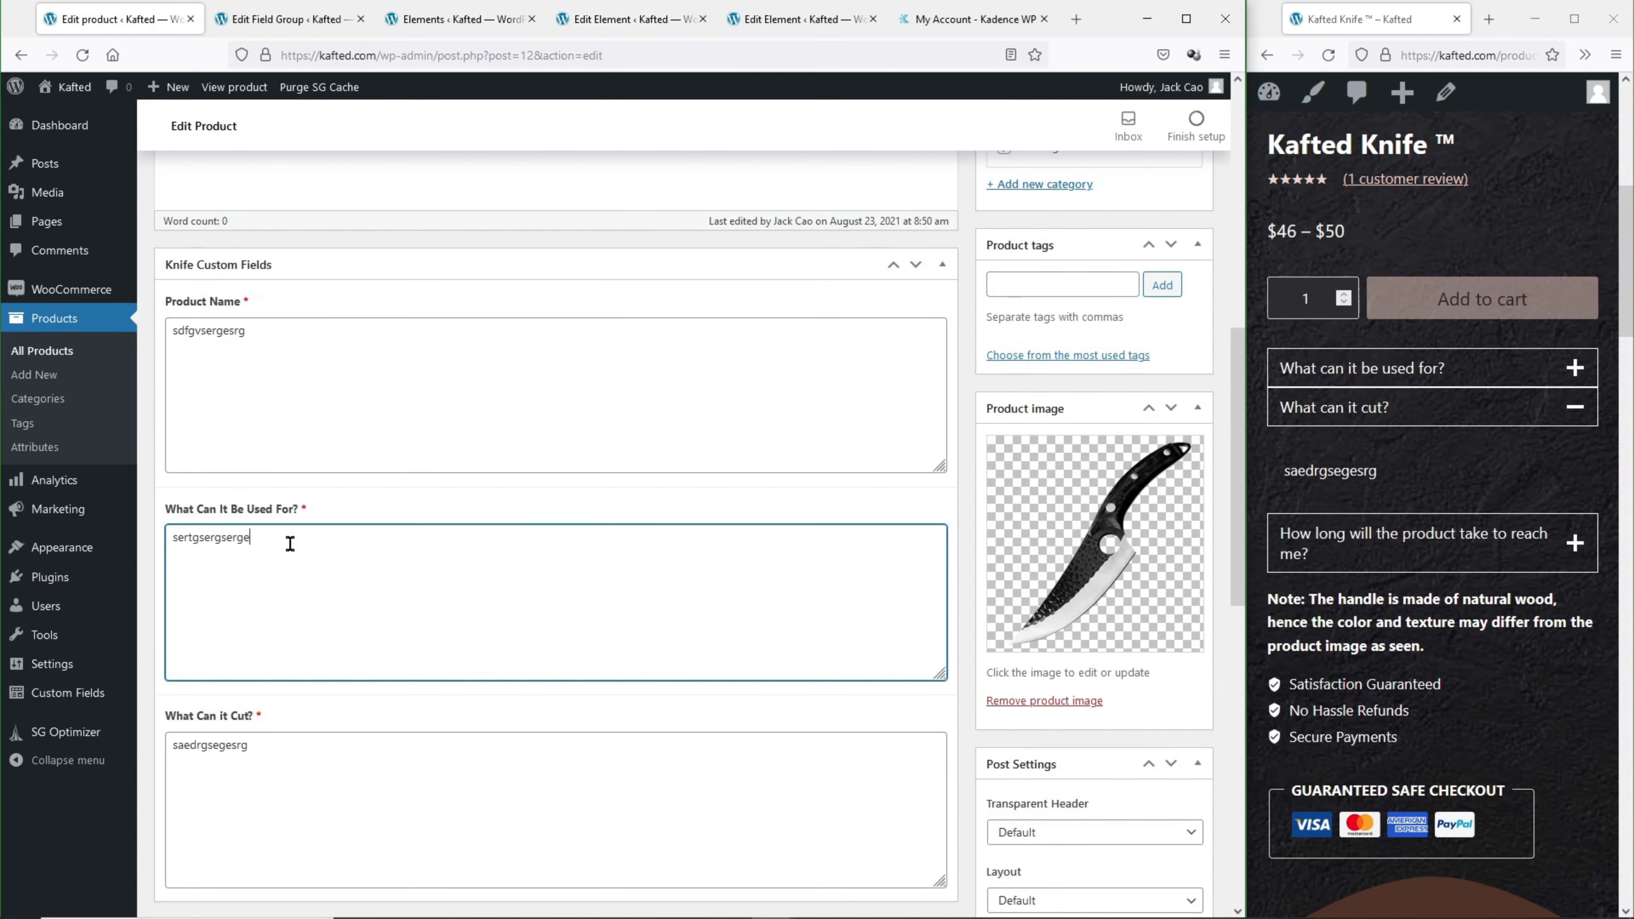
pyautogui.doubleClick(256, 747)
pyautogui.doubleClick(323, 543)
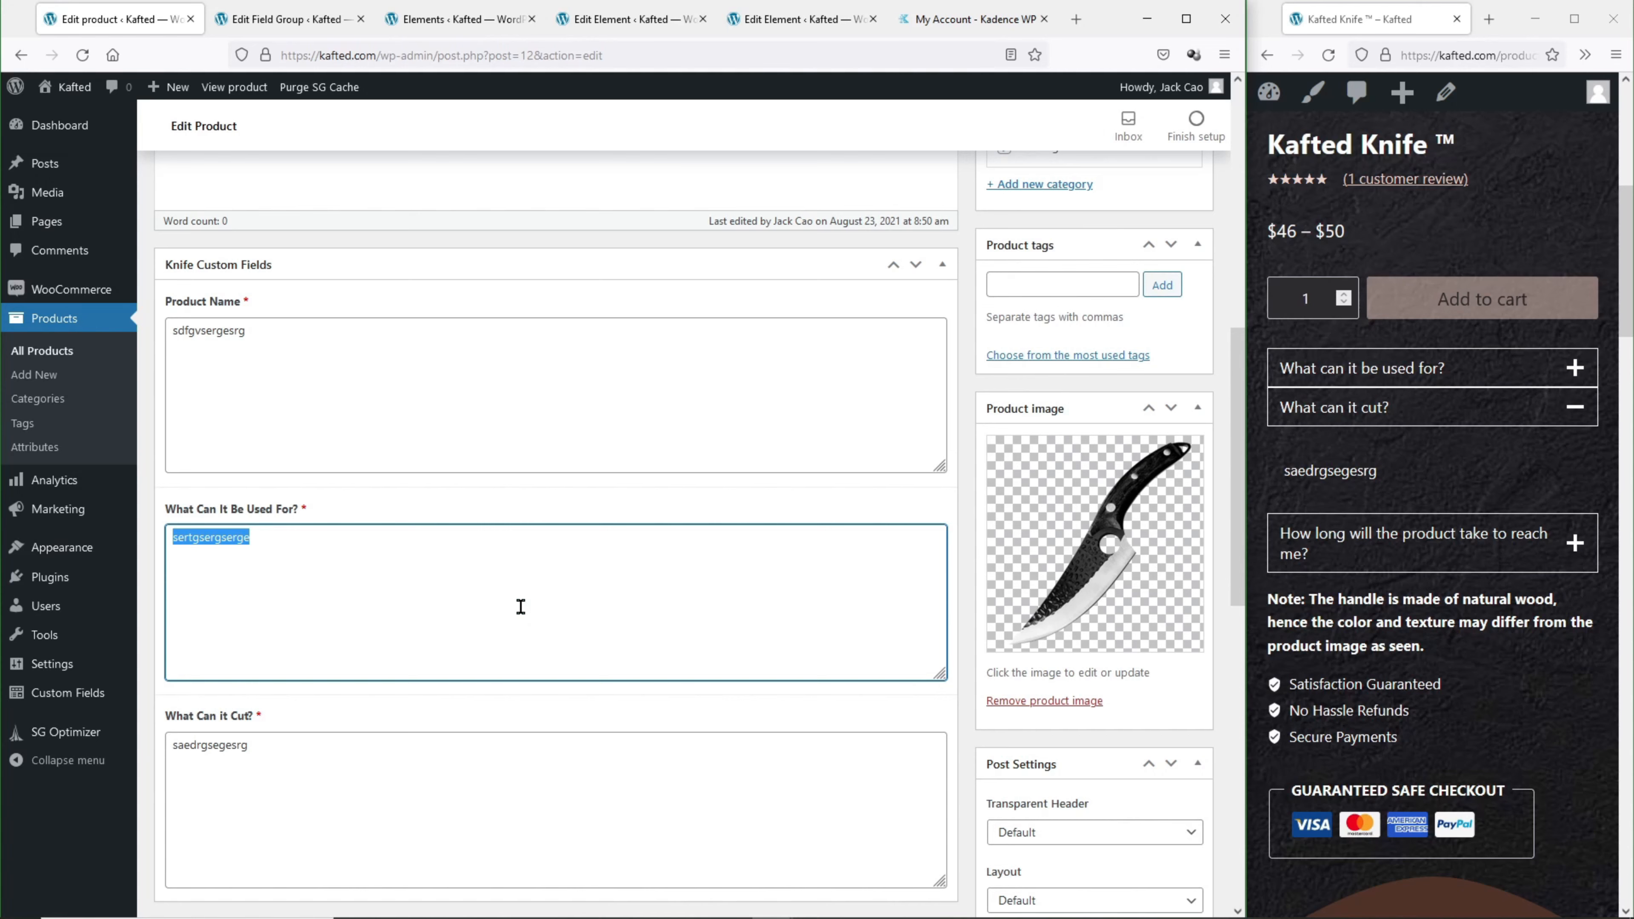
pyautogui.write('- Kitchen')
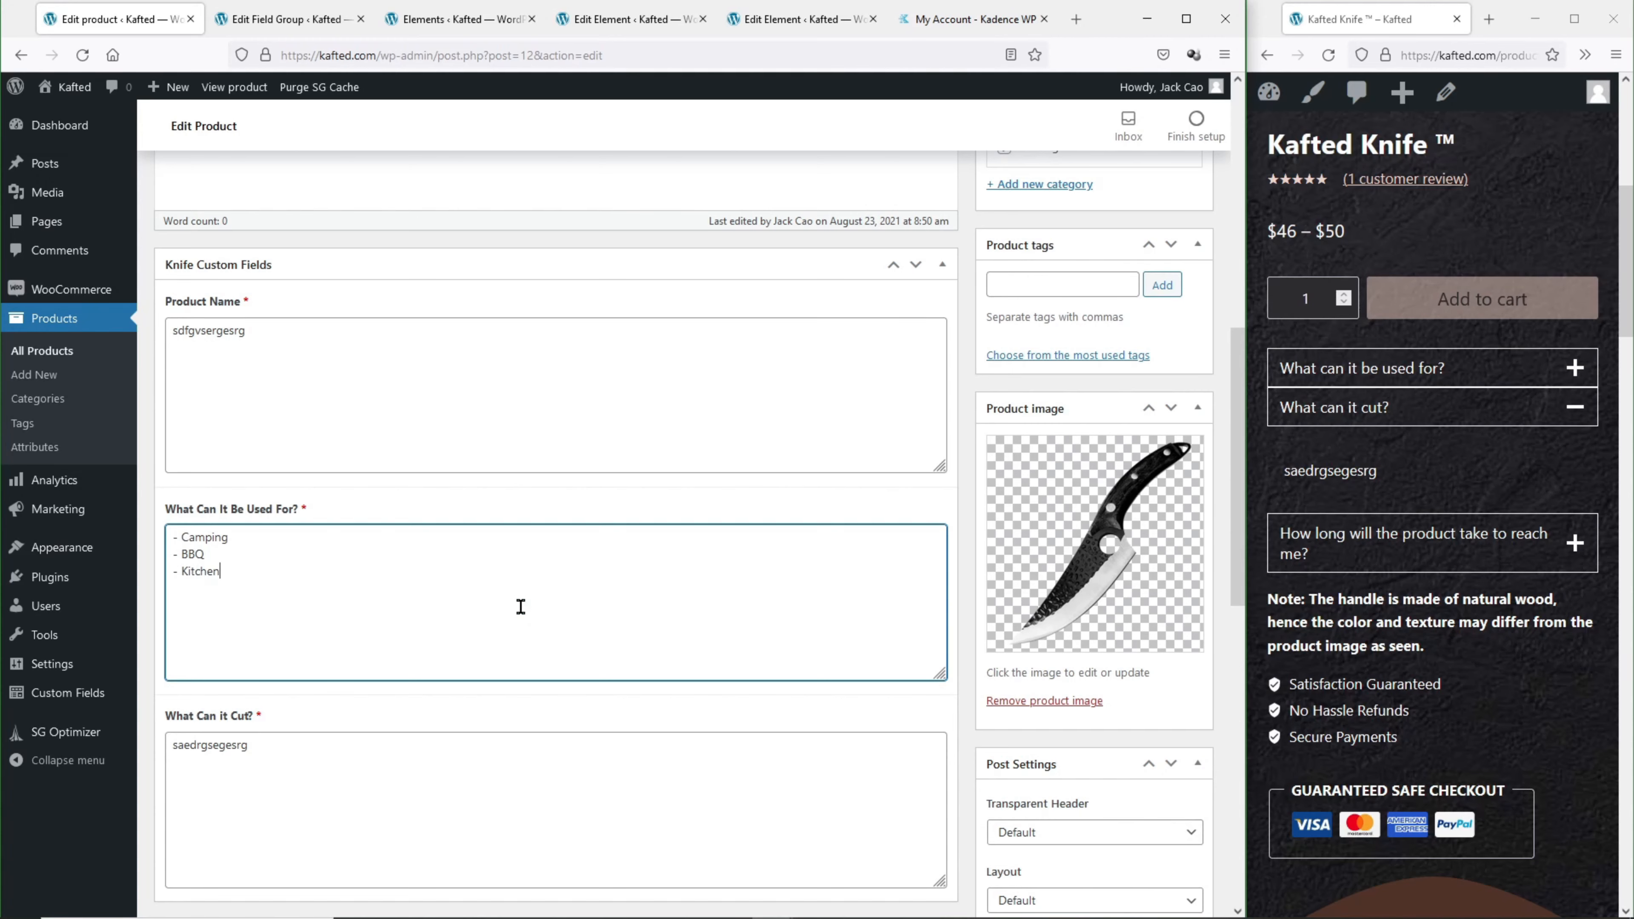
pyautogui.press('Return')
pyautogui.write('- Fishing')
# Replace the "What Can it Cut?" text with "Literally anything, but here are what Kafted Knife is perfect for..." and lines for Meat, Fish, Vegetables and Bones.
pyautogui.scroll(-3, 491, 598)
pyautogui.moveTo(321, 584); pyautogui.dragTo(161, 569)
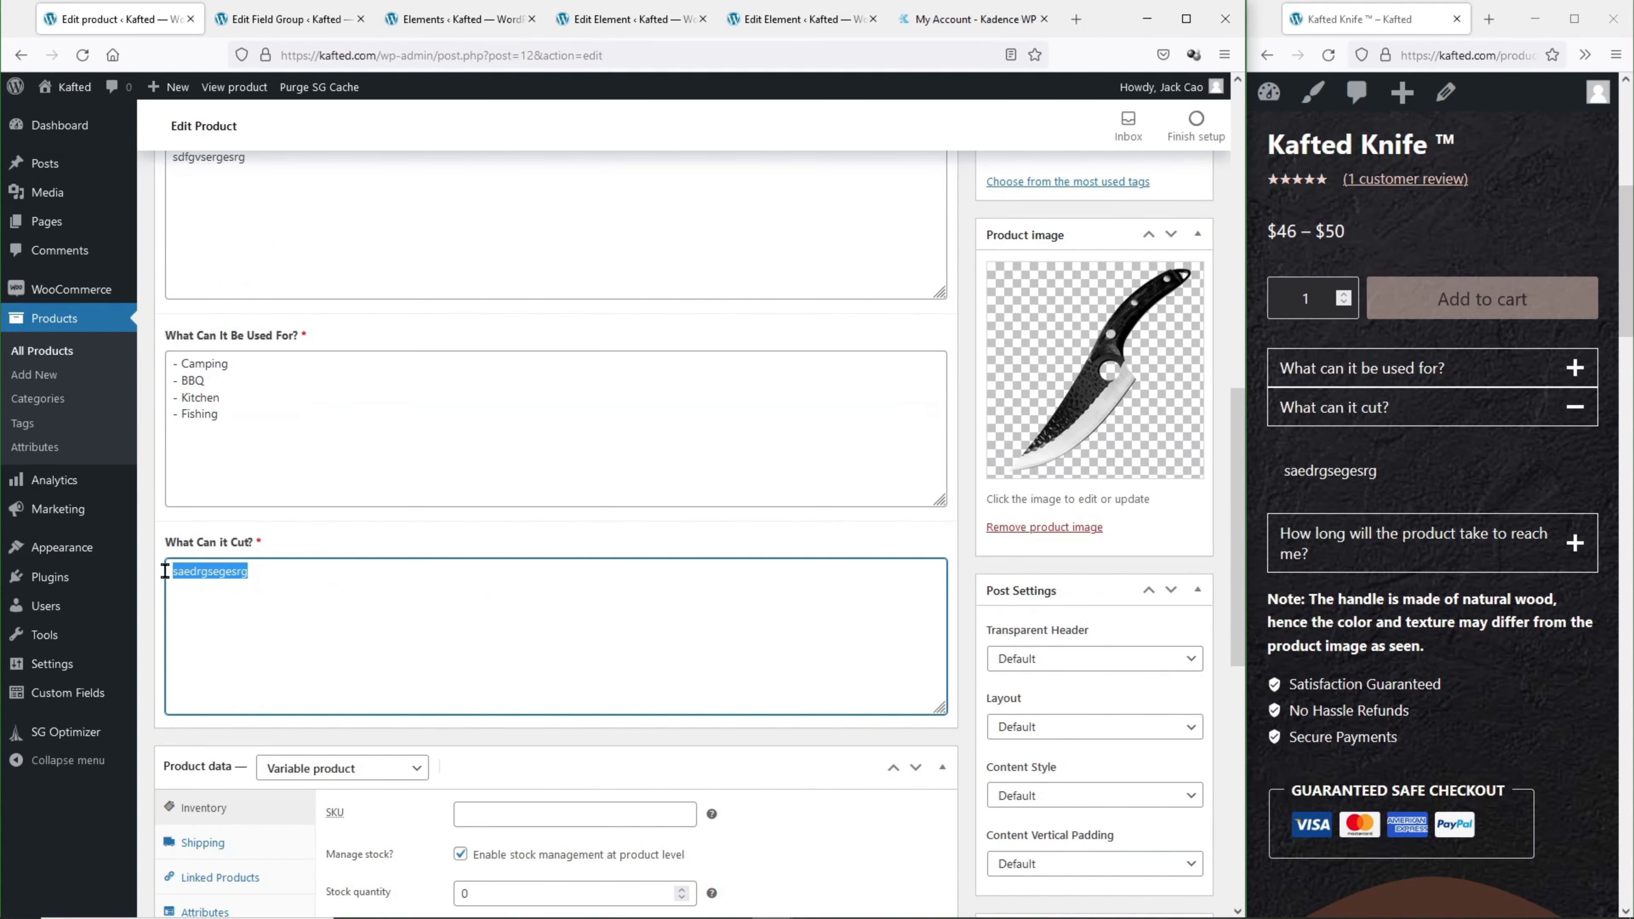
pyautogui.hotkey('ctrl', 'v')
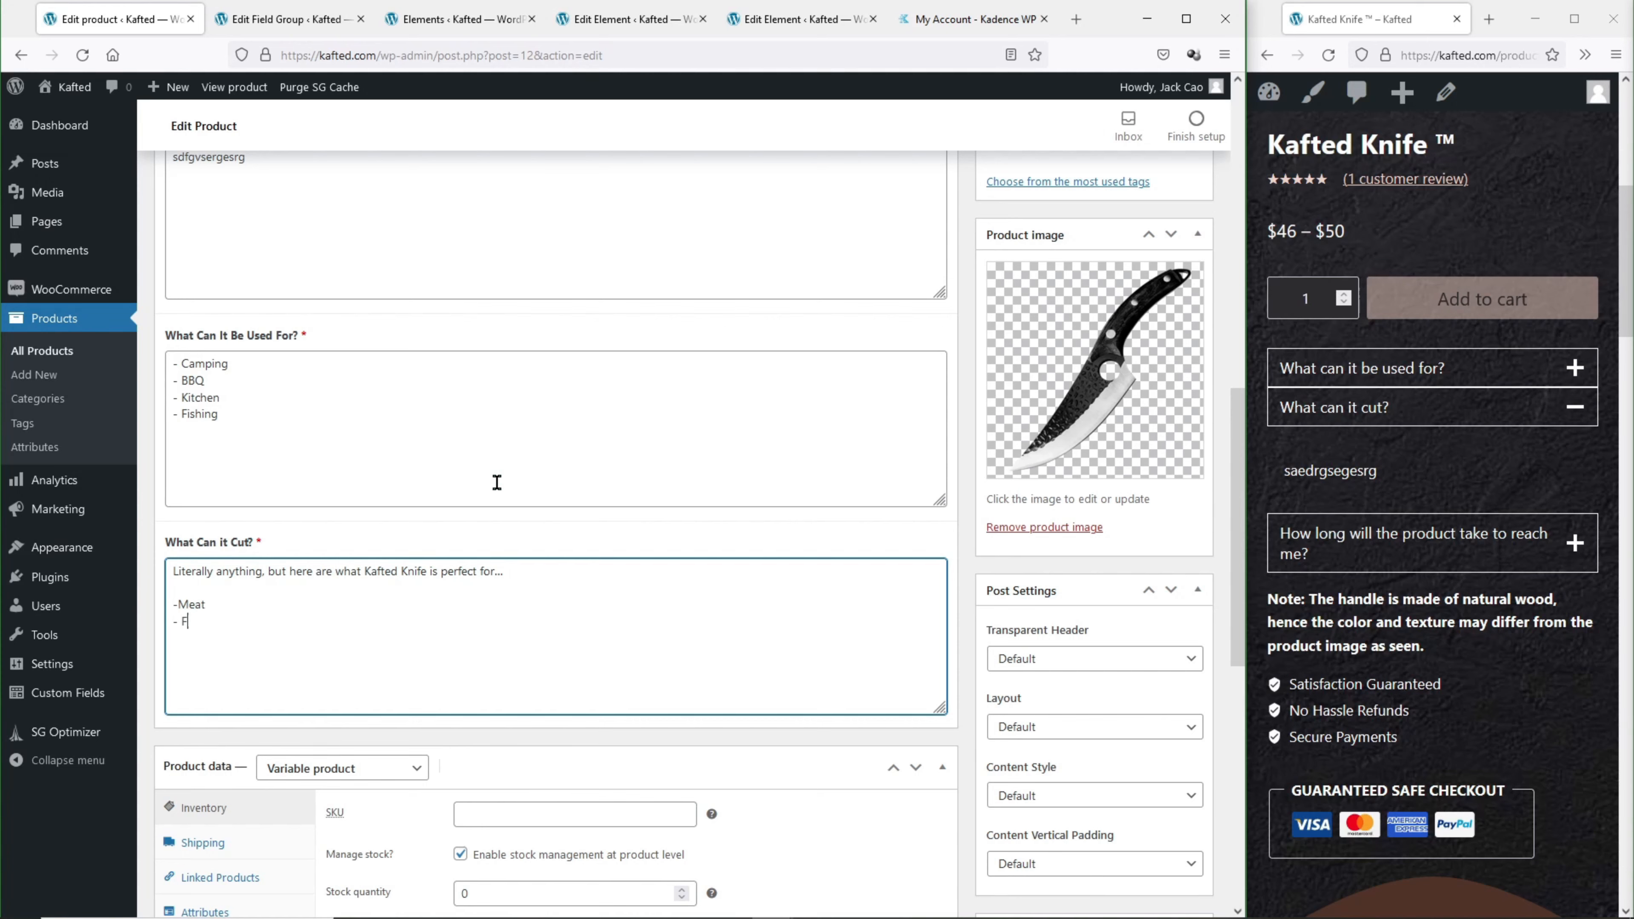
pyautogui.write('getables')
# Update the product, reload the live product page and inspect the first two accordion panes.
pyautogui.scroll(5, 497, 482)
pyautogui.click(1174, 195)
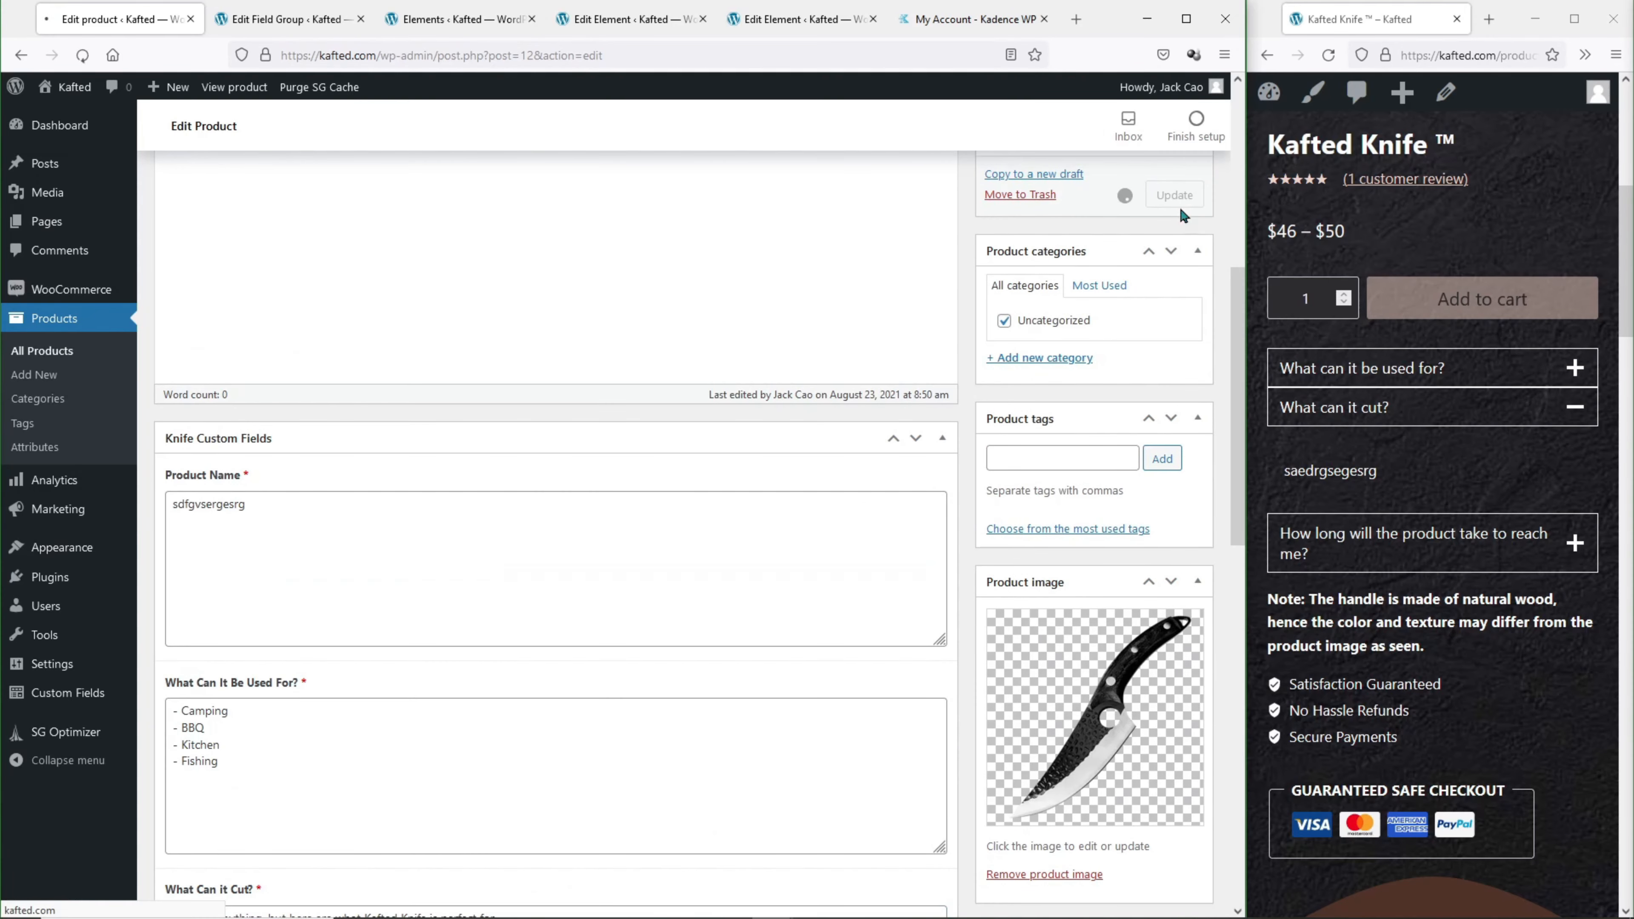
pyautogui.click(1330, 59)
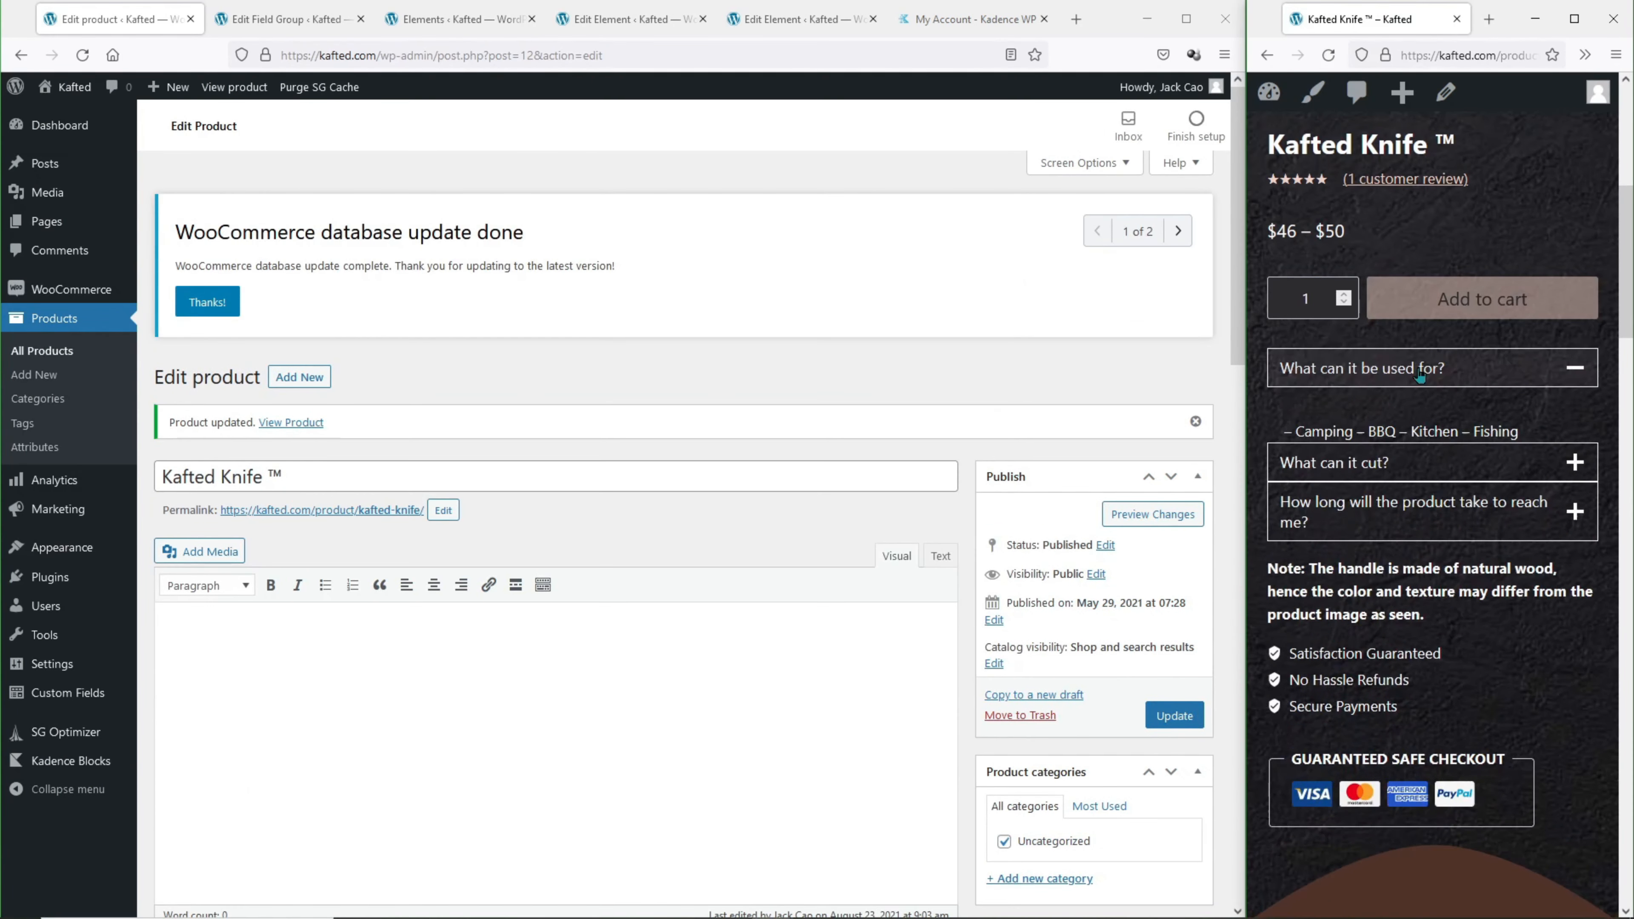
pyautogui.moveTo(1334, 425); pyautogui.dragTo(1528, 429)
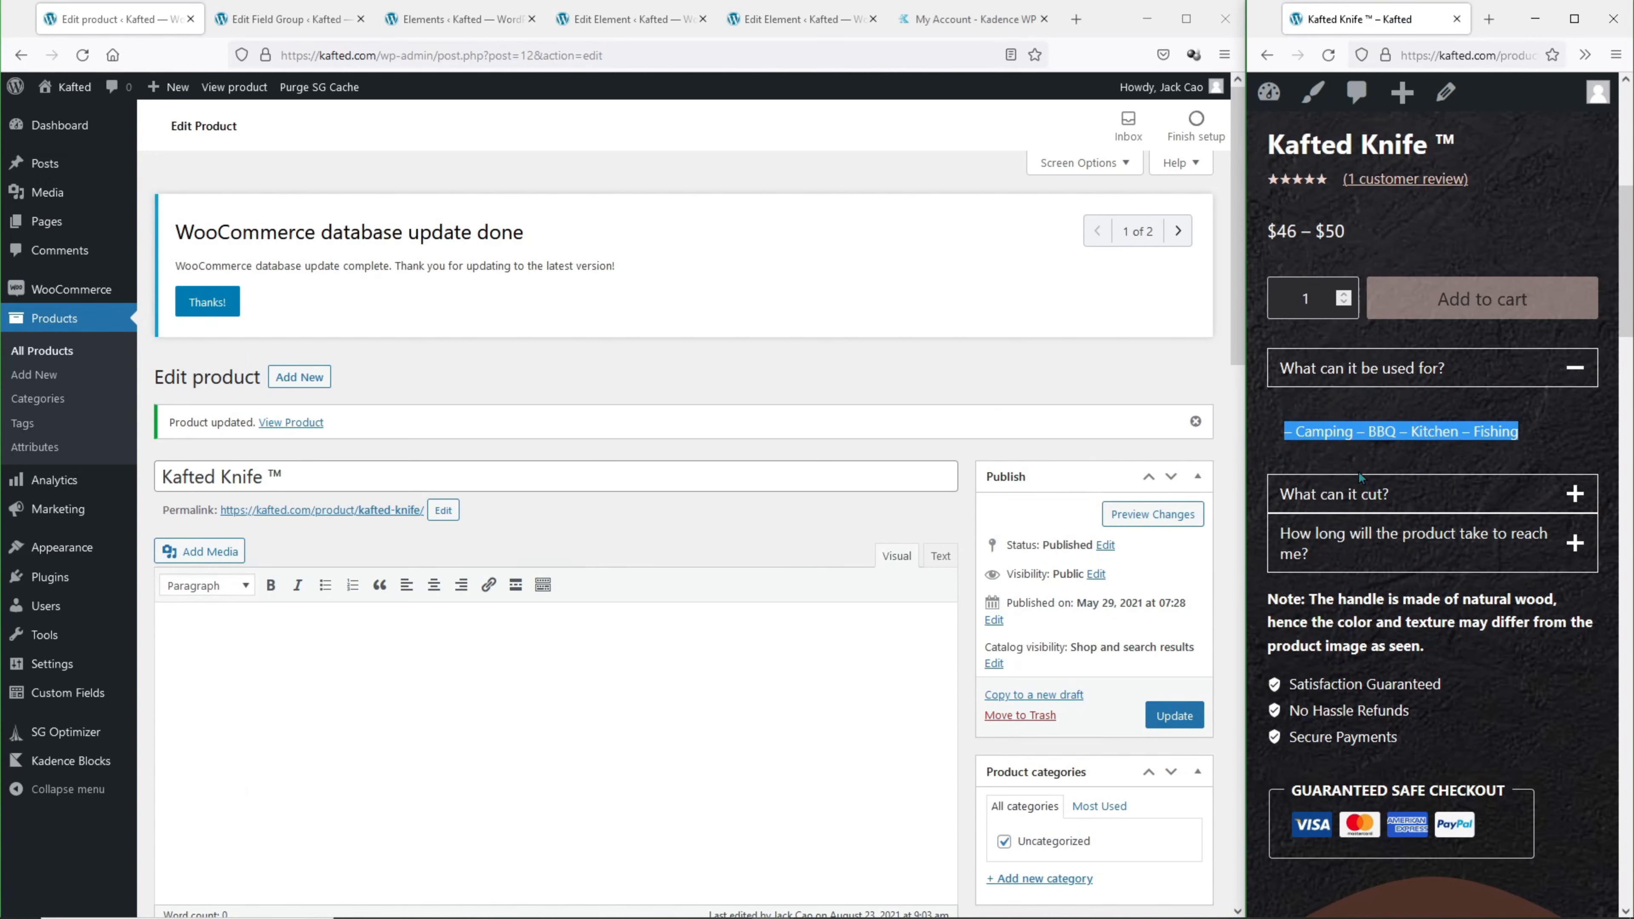
pyautogui.click(1354, 491)
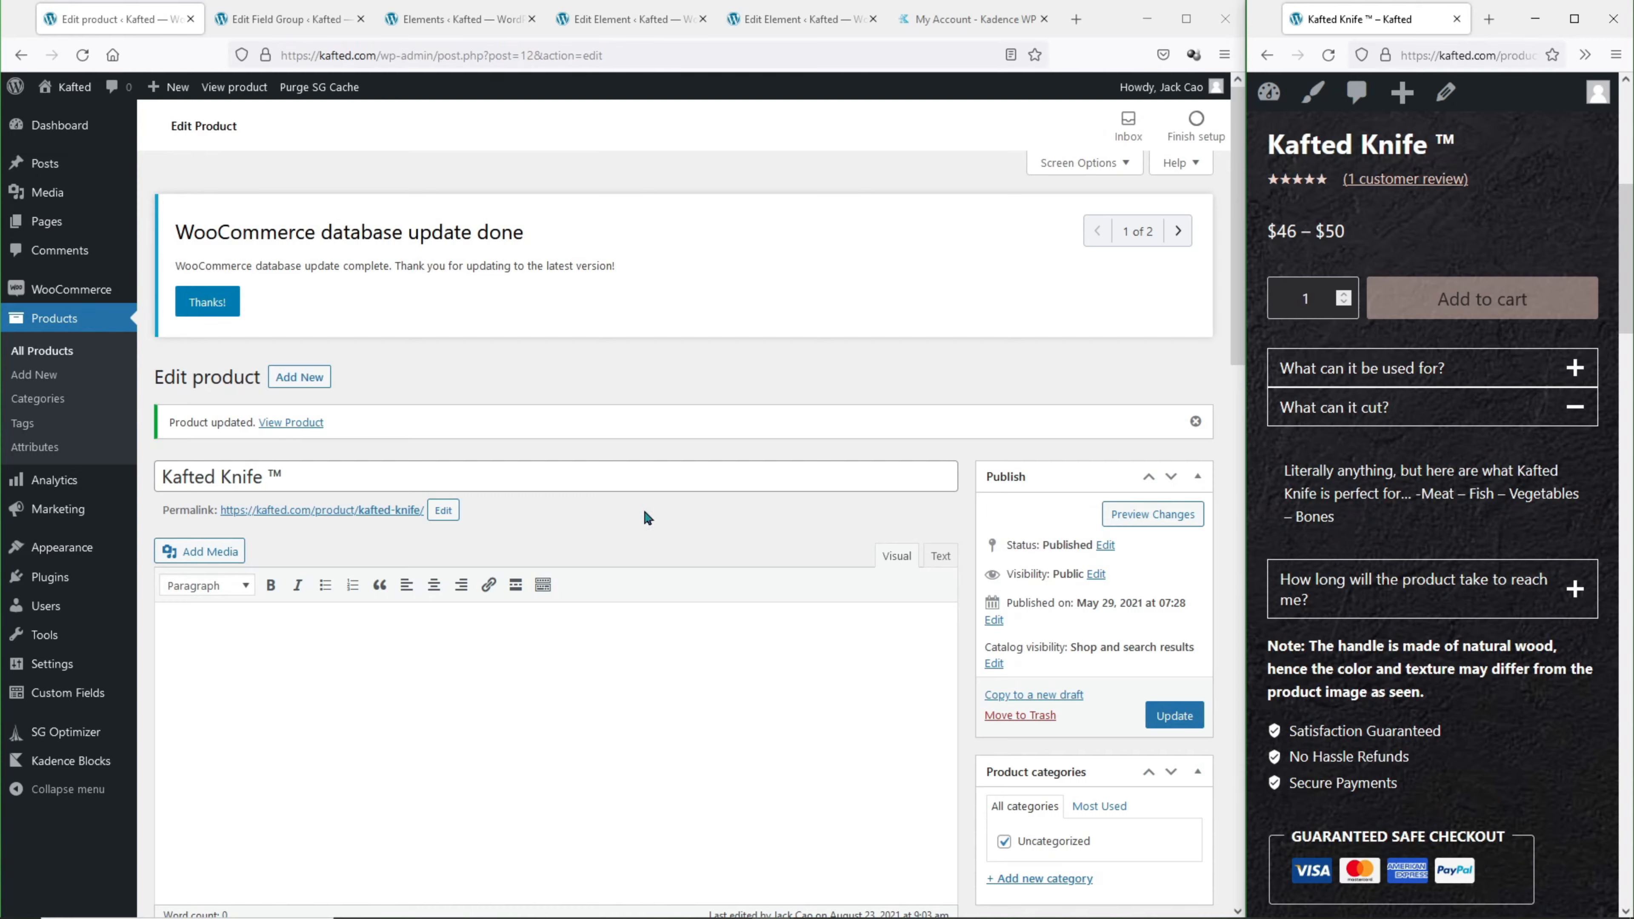
# Add "<br>" after "- Camping", update the product and check the "What can it be used for?" pane on the reloaded page.
pyautogui.scroll(-10, 647, 519)
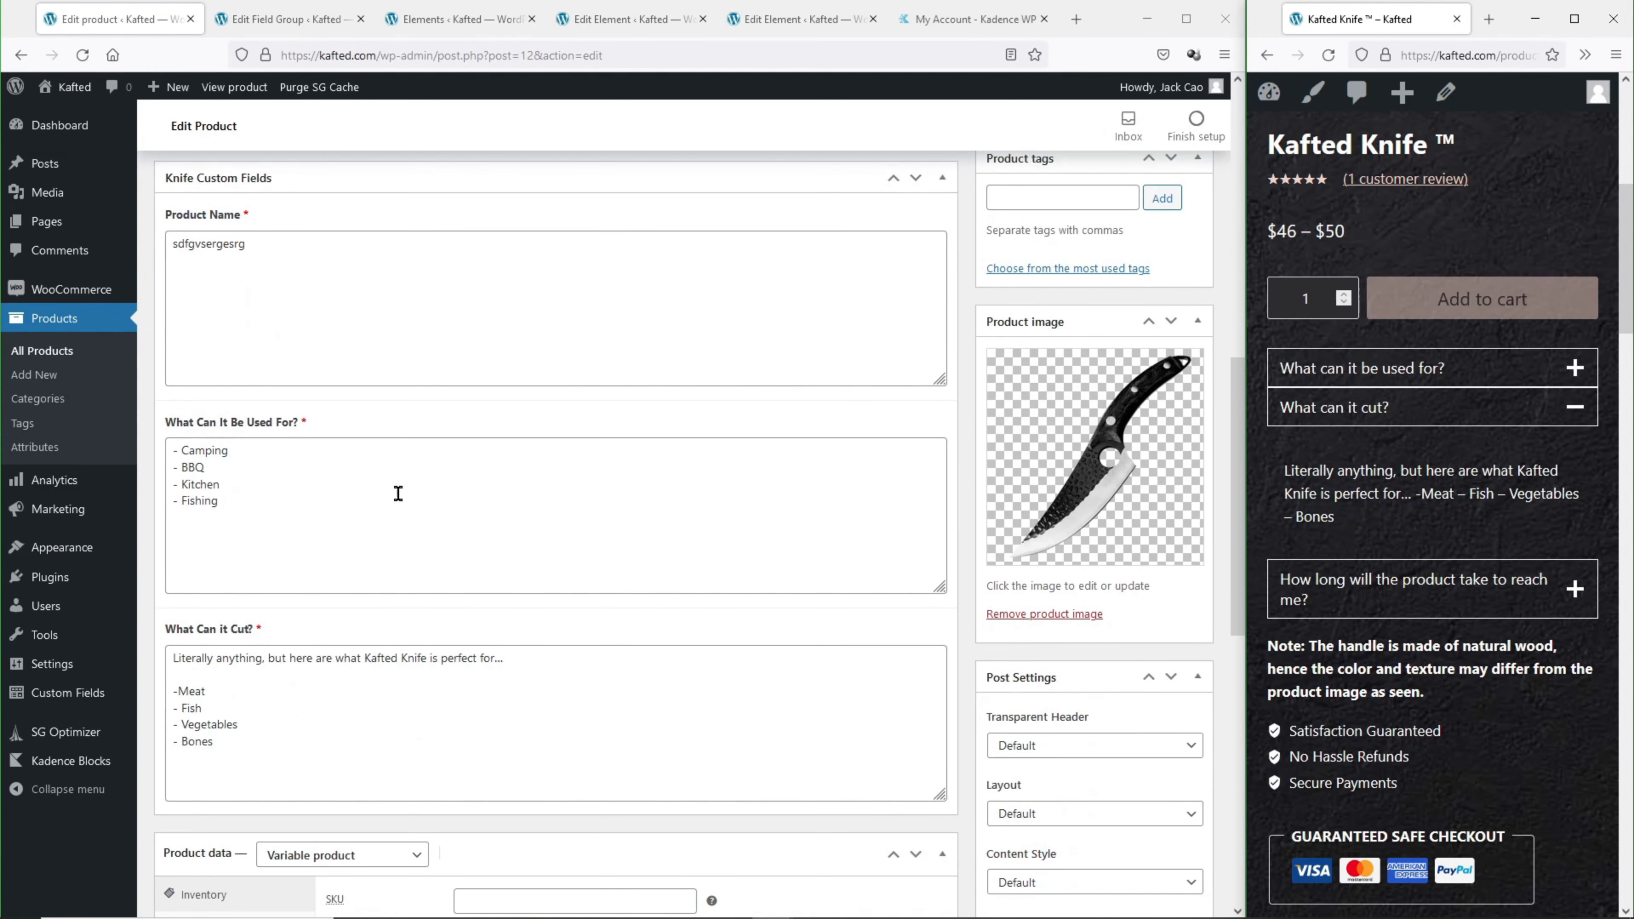
pyautogui.click(354, 448)
pyautogui.write('<br>')
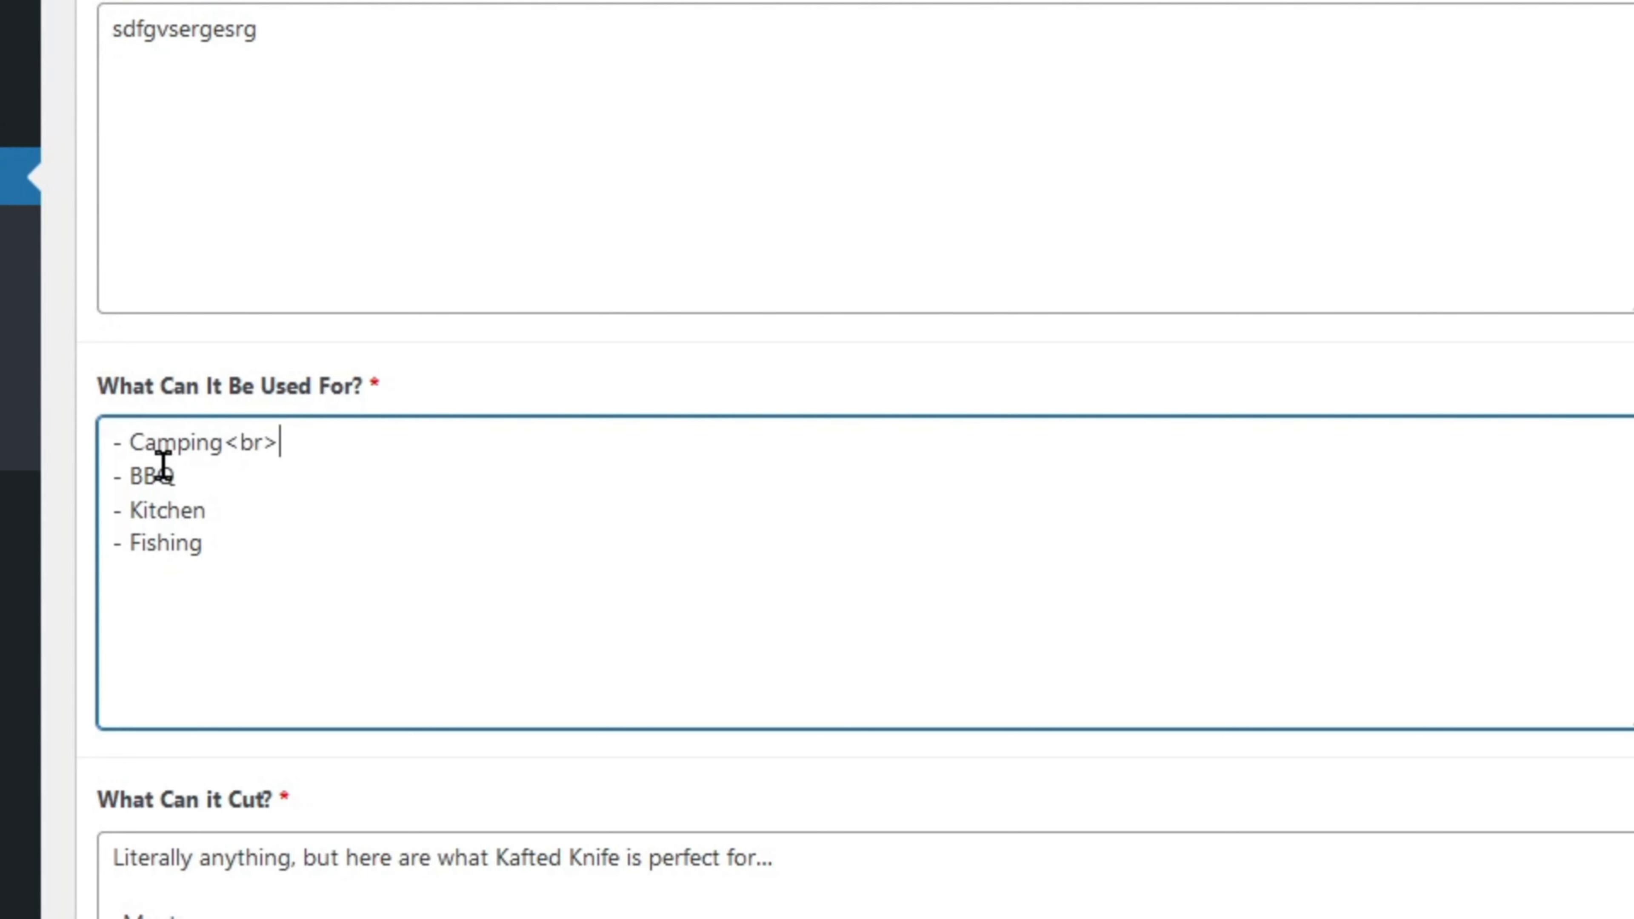
pyautogui.moveTo(113, 471); pyautogui.dragTo(227, 576)
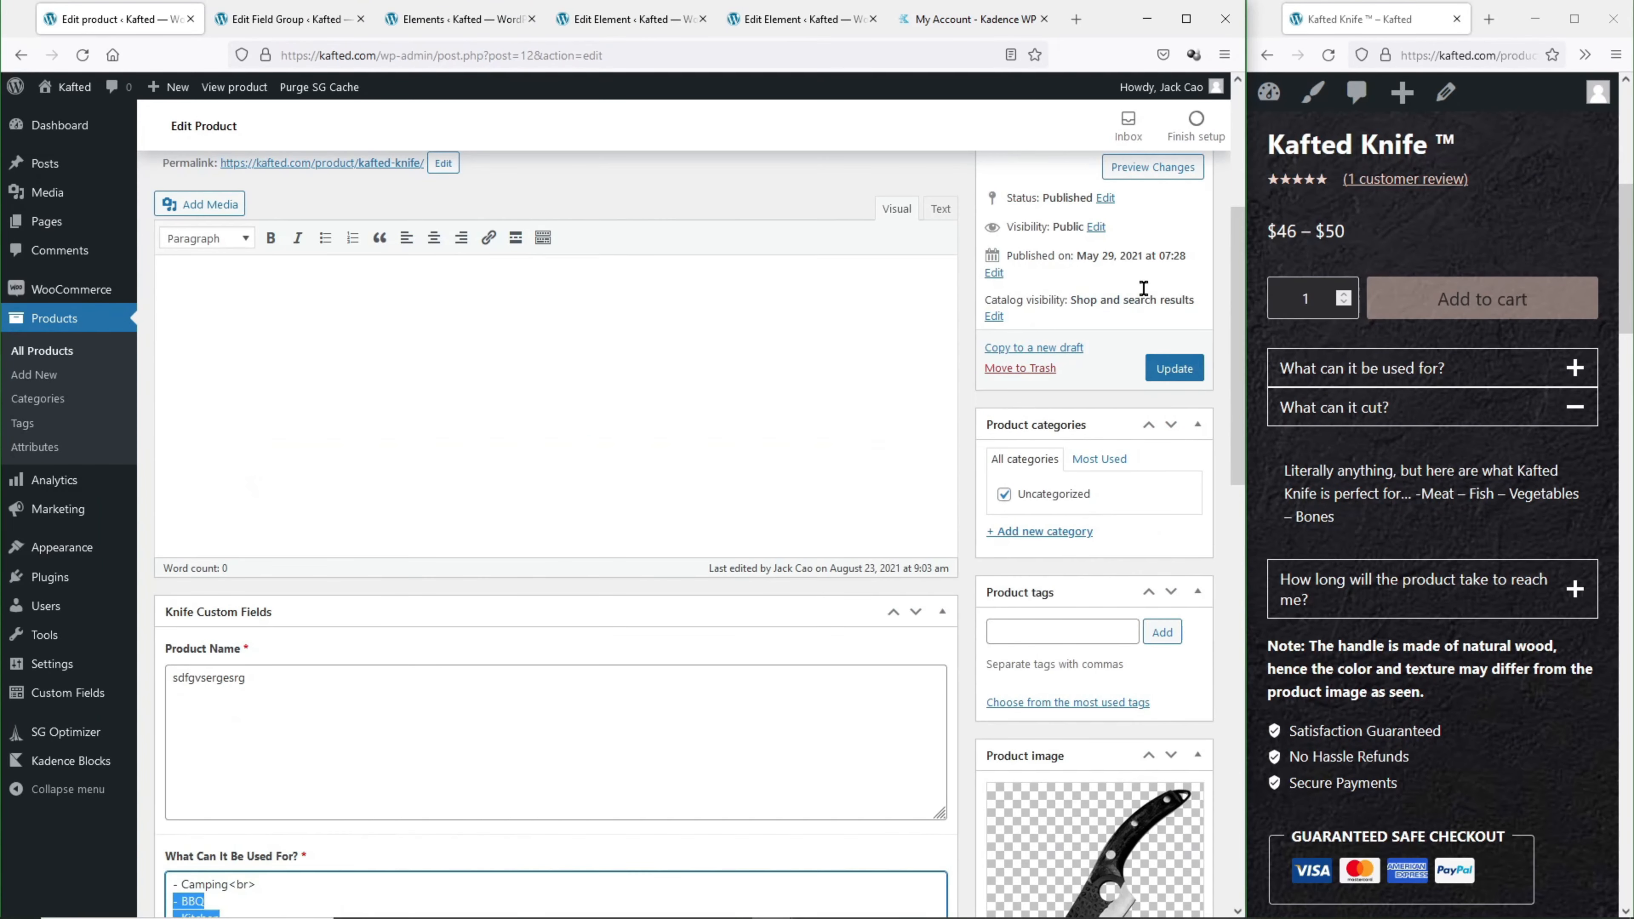
pyautogui.click(1330, 57)
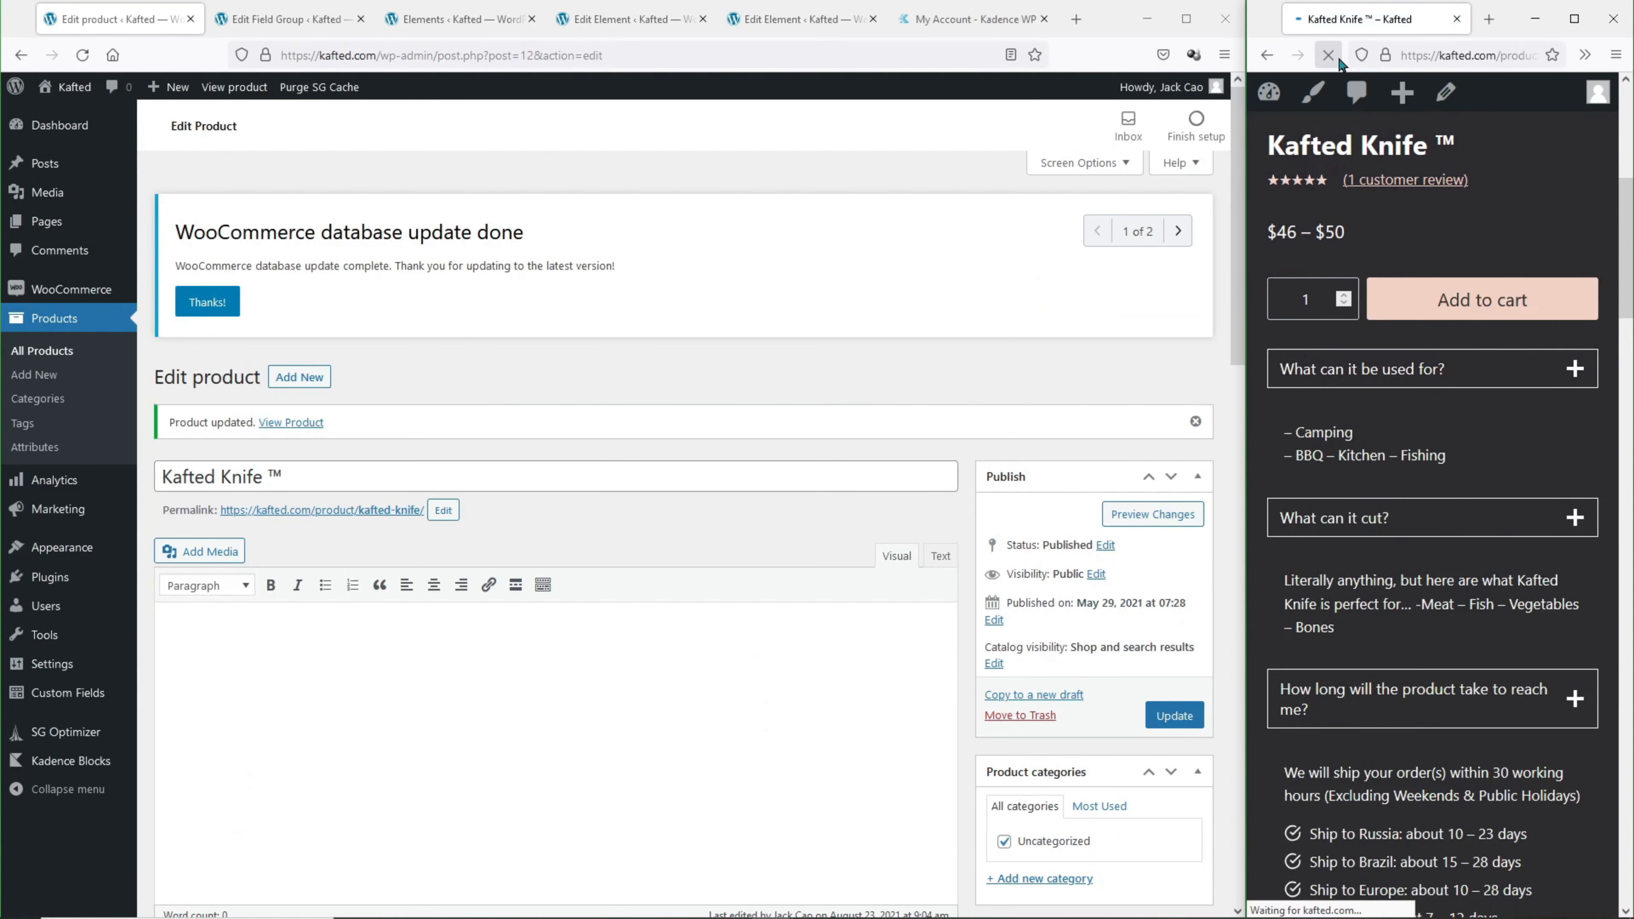
pyautogui.click(1330, 371)
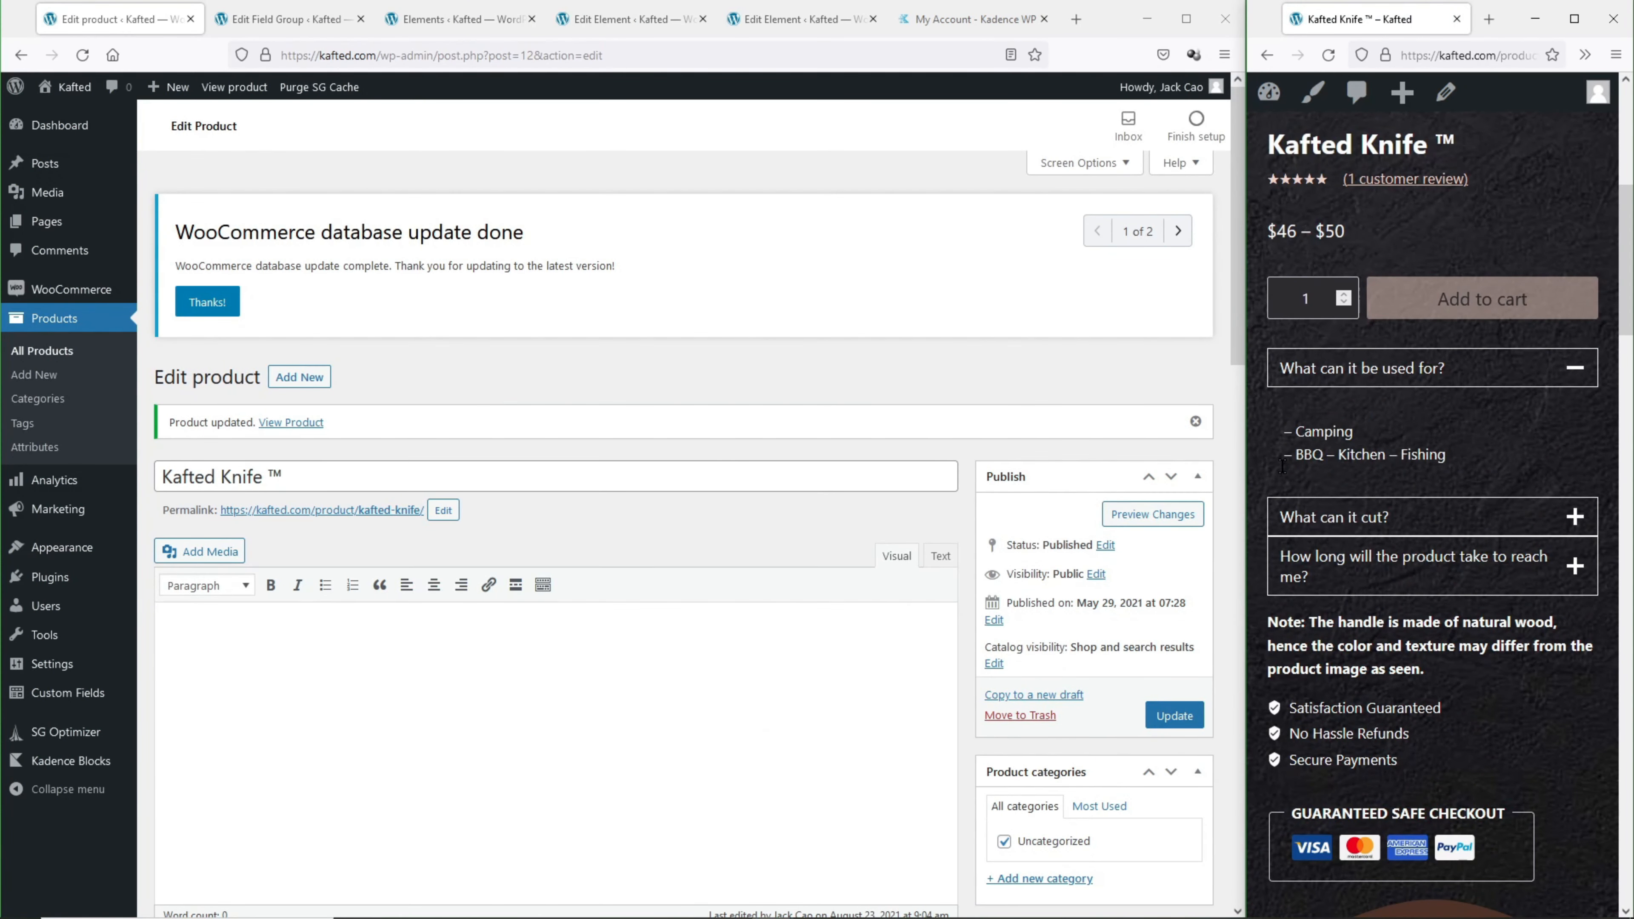
# Copy the "<br>" tag to the ends of the "- BBQ" and "- Kitchen" lines and update the product.
pyautogui.scroll(-8, 502, 711)
pyautogui.moveTo(257, 623); pyautogui.dragTo(226, 623)
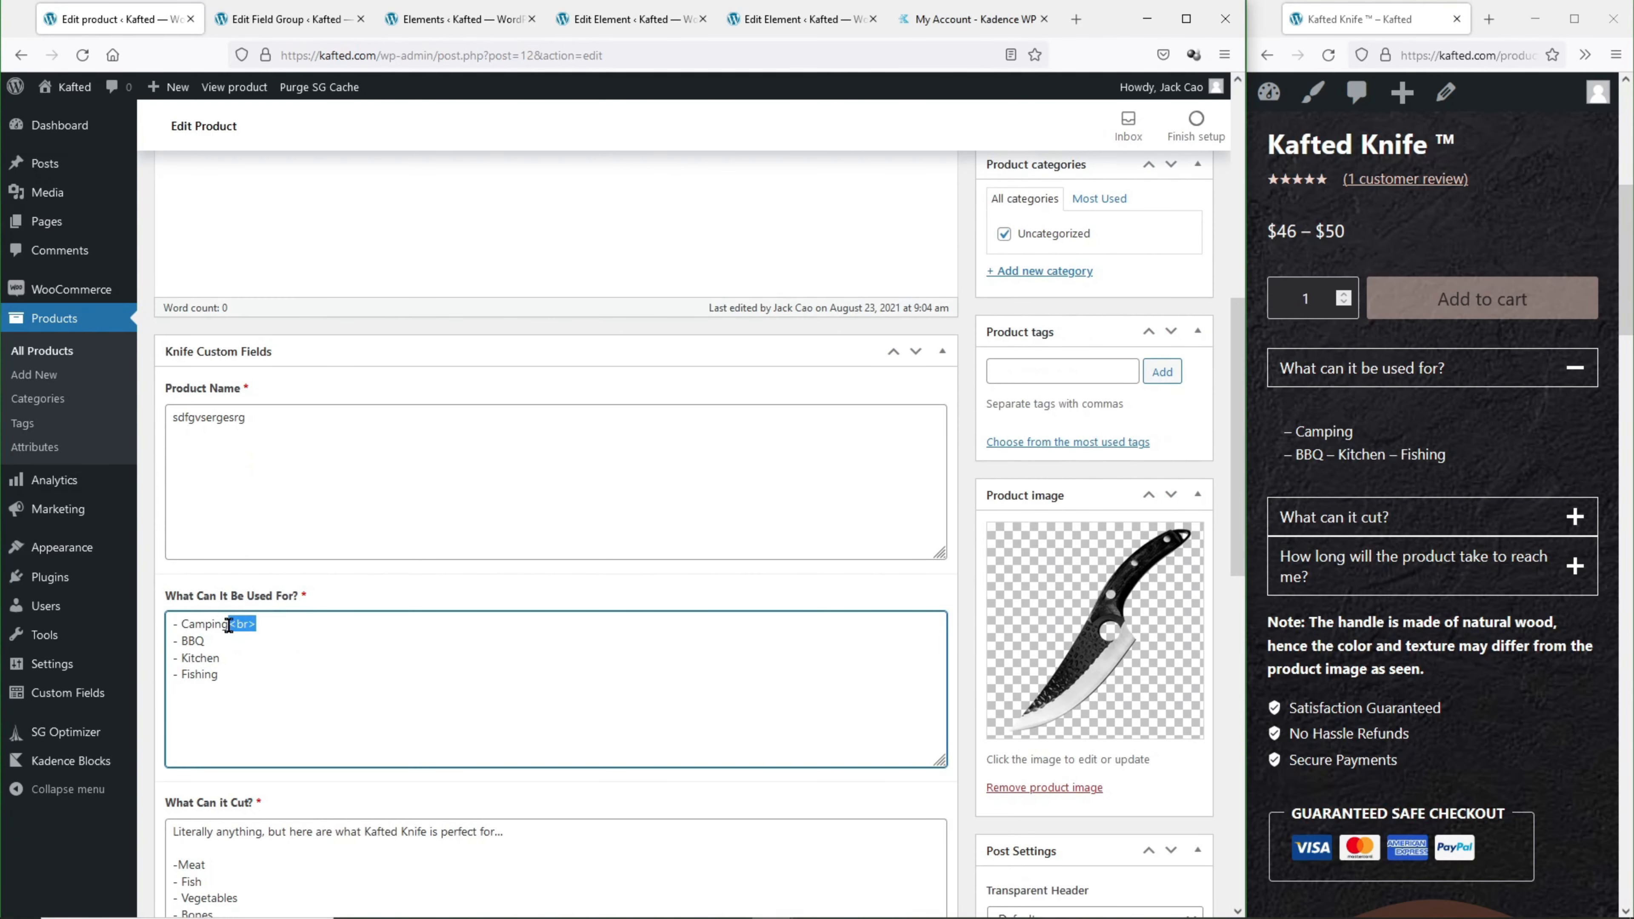
pyautogui.hotkey('ctrl', 'c')
pyautogui.click(221, 641)
pyautogui.hotkey('ctrl', 'v')
pyautogui.click(236, 657)
pyautogui.hotkey('ctrl', 'v')
pyautogui.scroll(6, 891, 306)
pyautogui.click(1174, 542)
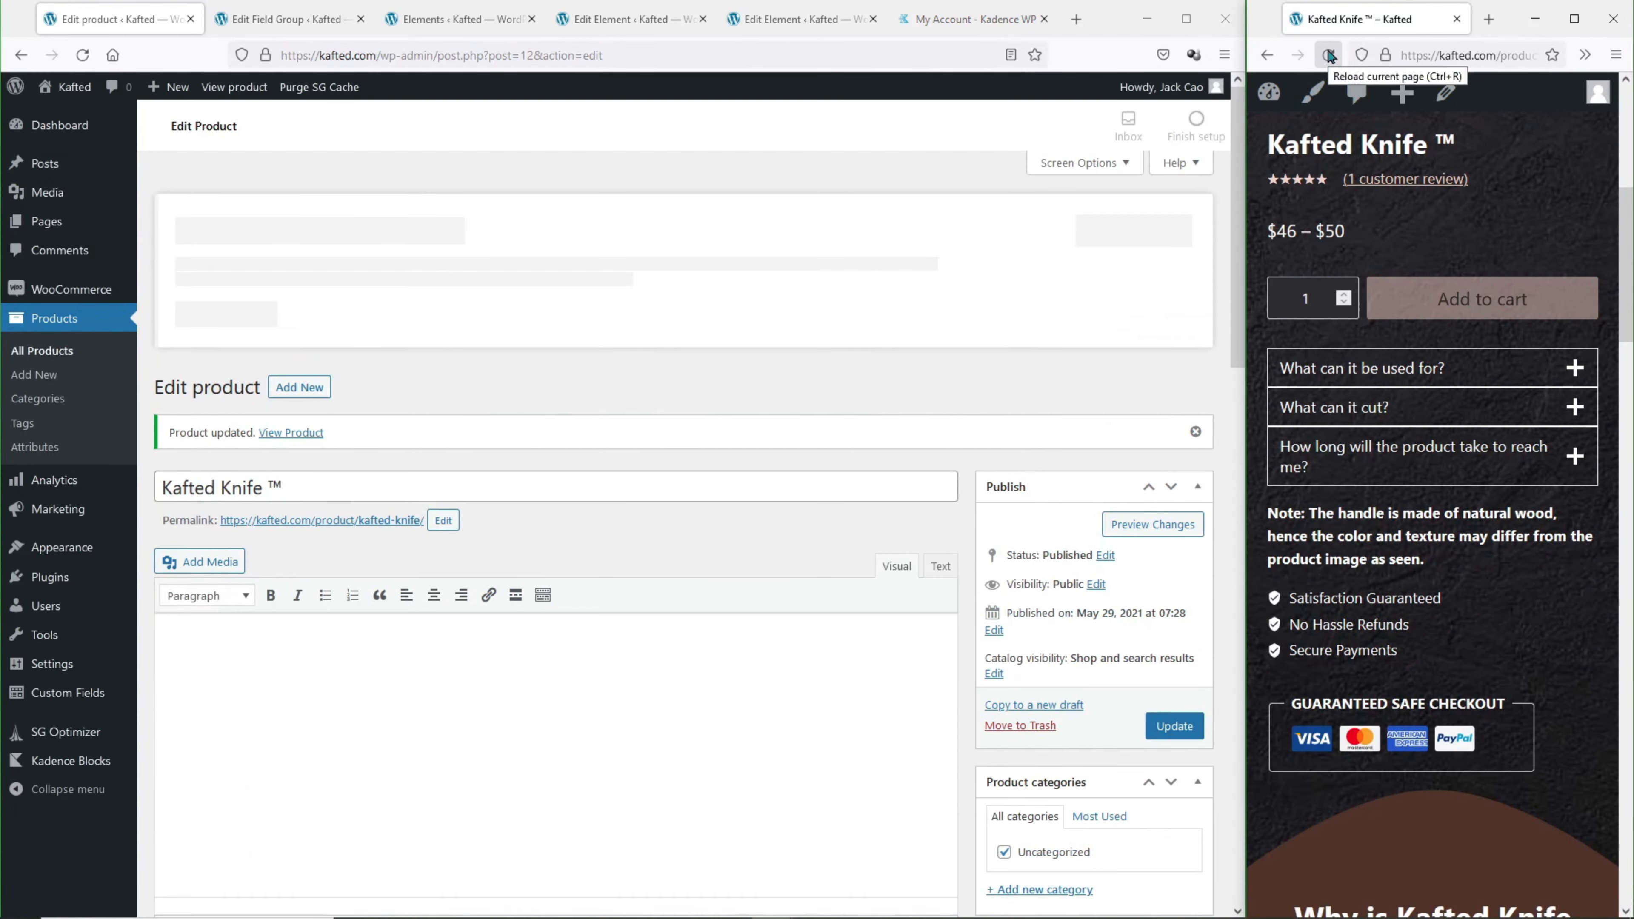
# Reload the live product page and inspect the "What can it be used for?" and "What can it cut?" panes.
pyautogui.click(1330, 56)
pyautogui.rightClick(1330, 57)
pyautogui.click(1429, 368)
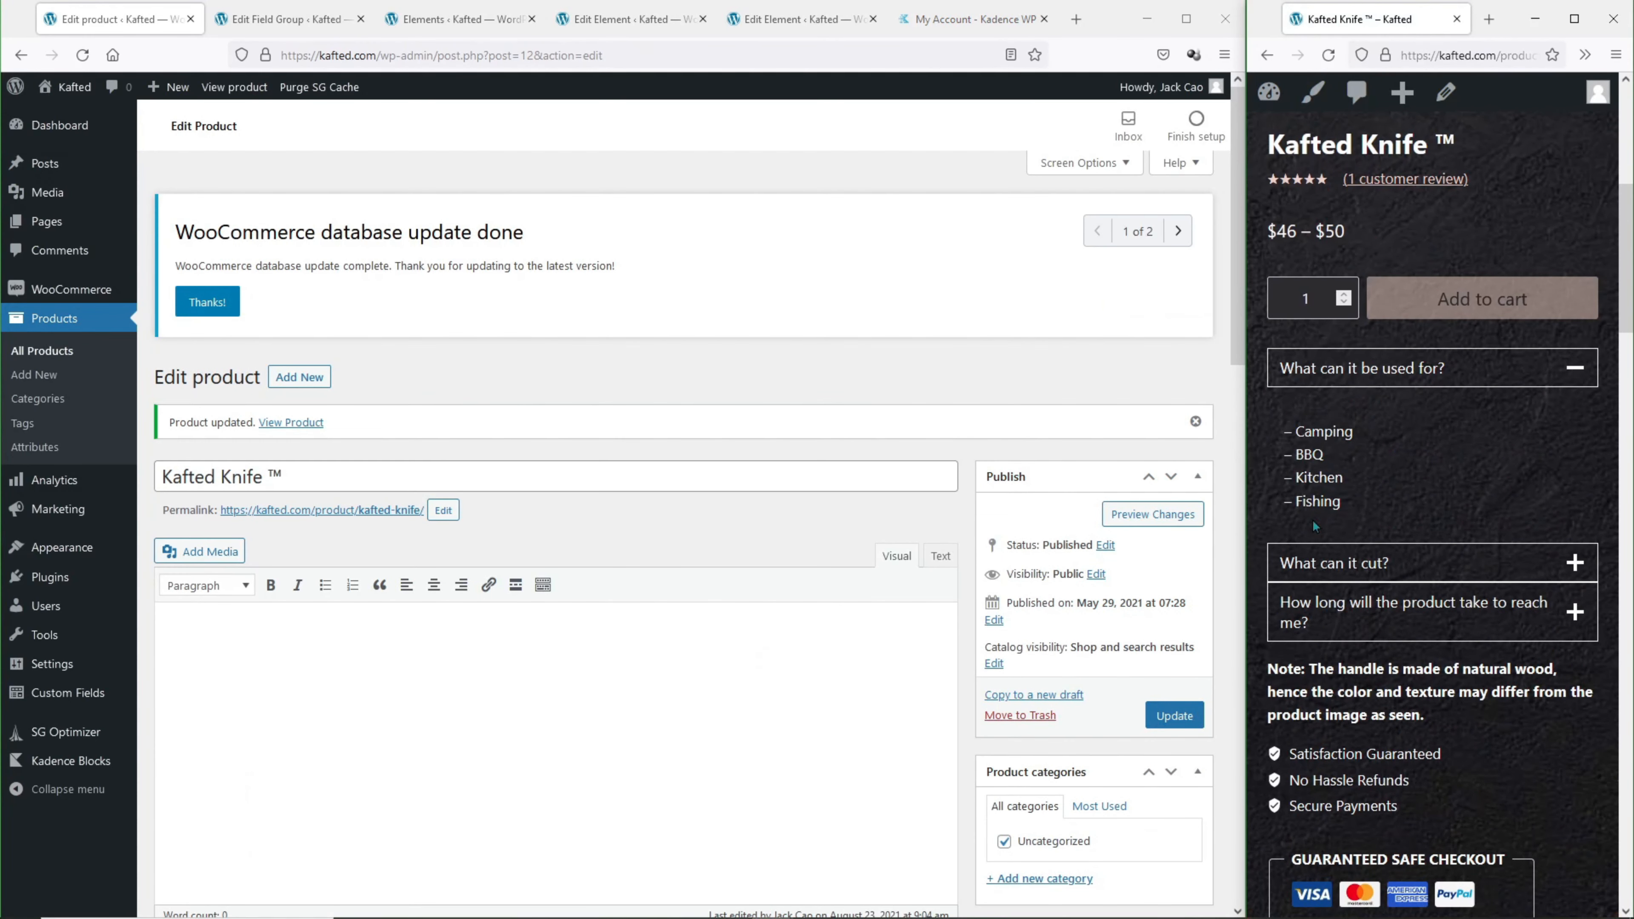
pyautogui.click(1334, 562)
# Add "<br>" to the ends of the intro, Meat, Fish and Vegetables lines in the "What Can it Cut?" field.
pyautogui.scroll(-10, 539, 584)
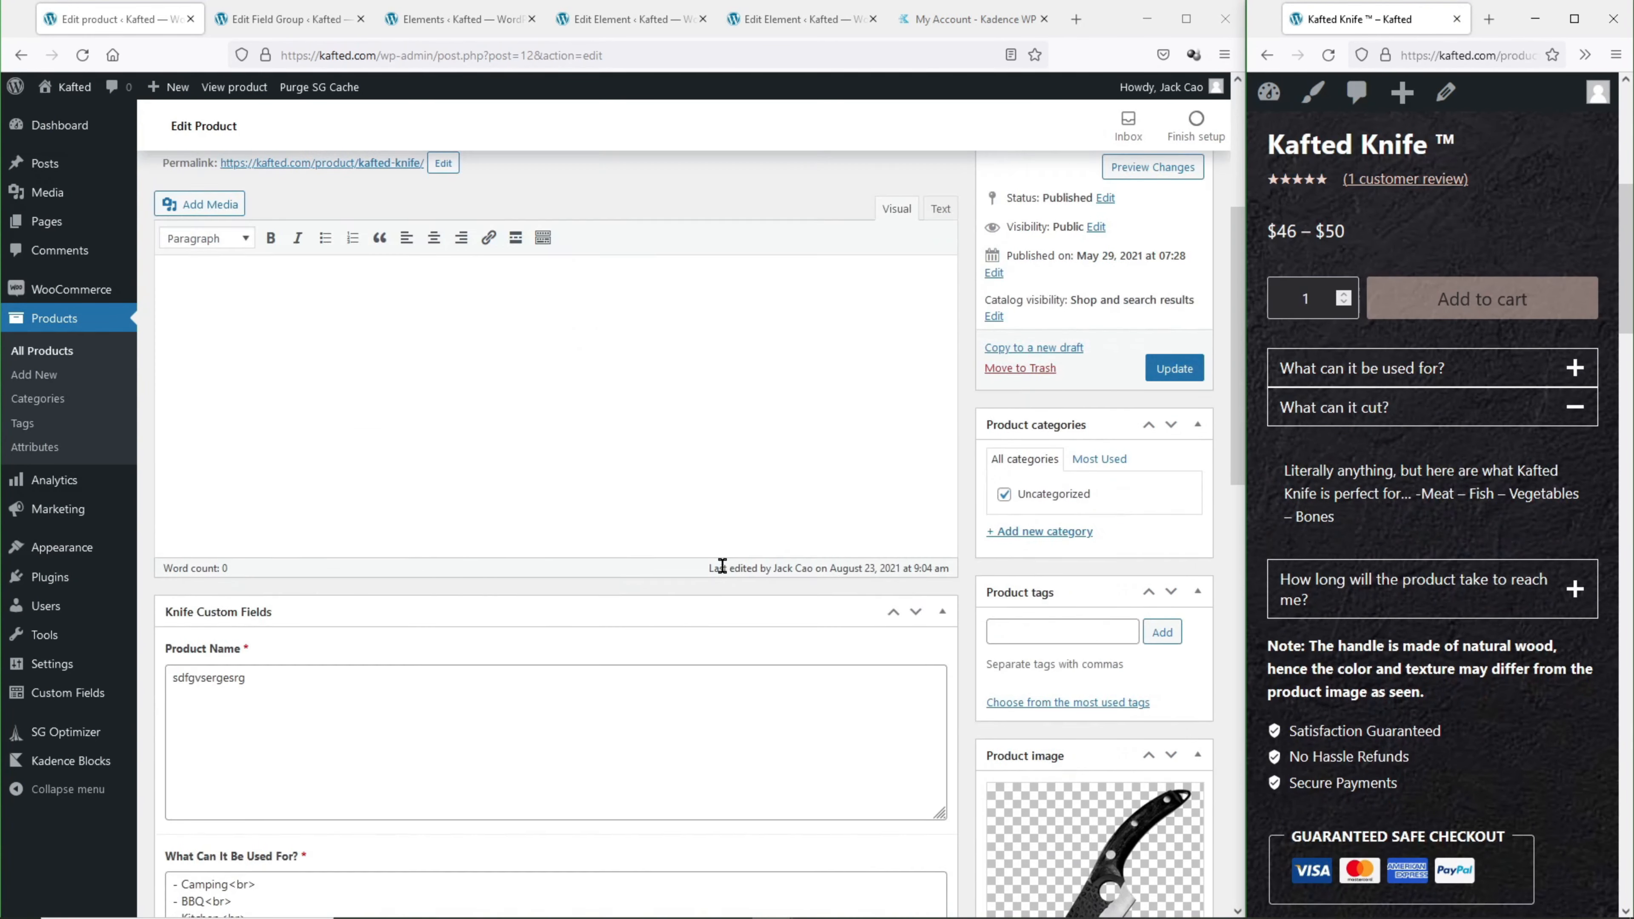
pyautogui.click(540, 584)
pyautogui.write('<br>')
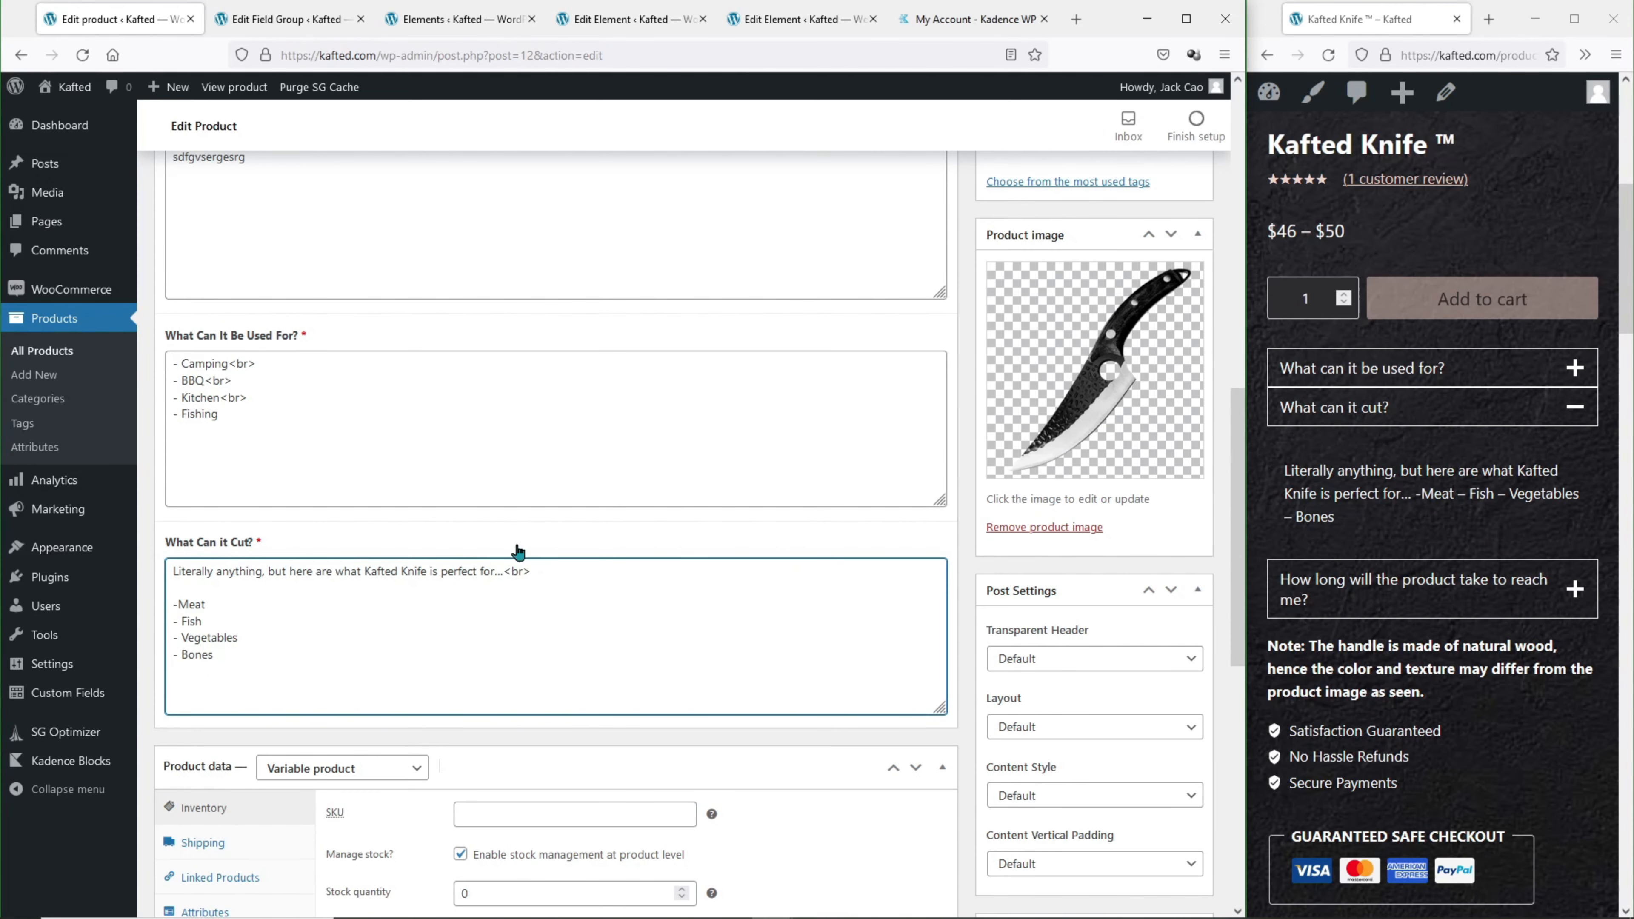
pyautogui.click(516, 605)
pyautogui.write('<br>')
pyautogui.click(230, 619)
pyautogui.write('<br>')
pyautogui.click(260, 638)
pyautogui.write('<br>')
# Update the product, reload the live page and inspect the line breaks in the "What can it cut?" pane.
pyautogui.scroll(7, 1107, 291)
pyautogui.click(1174, 370)
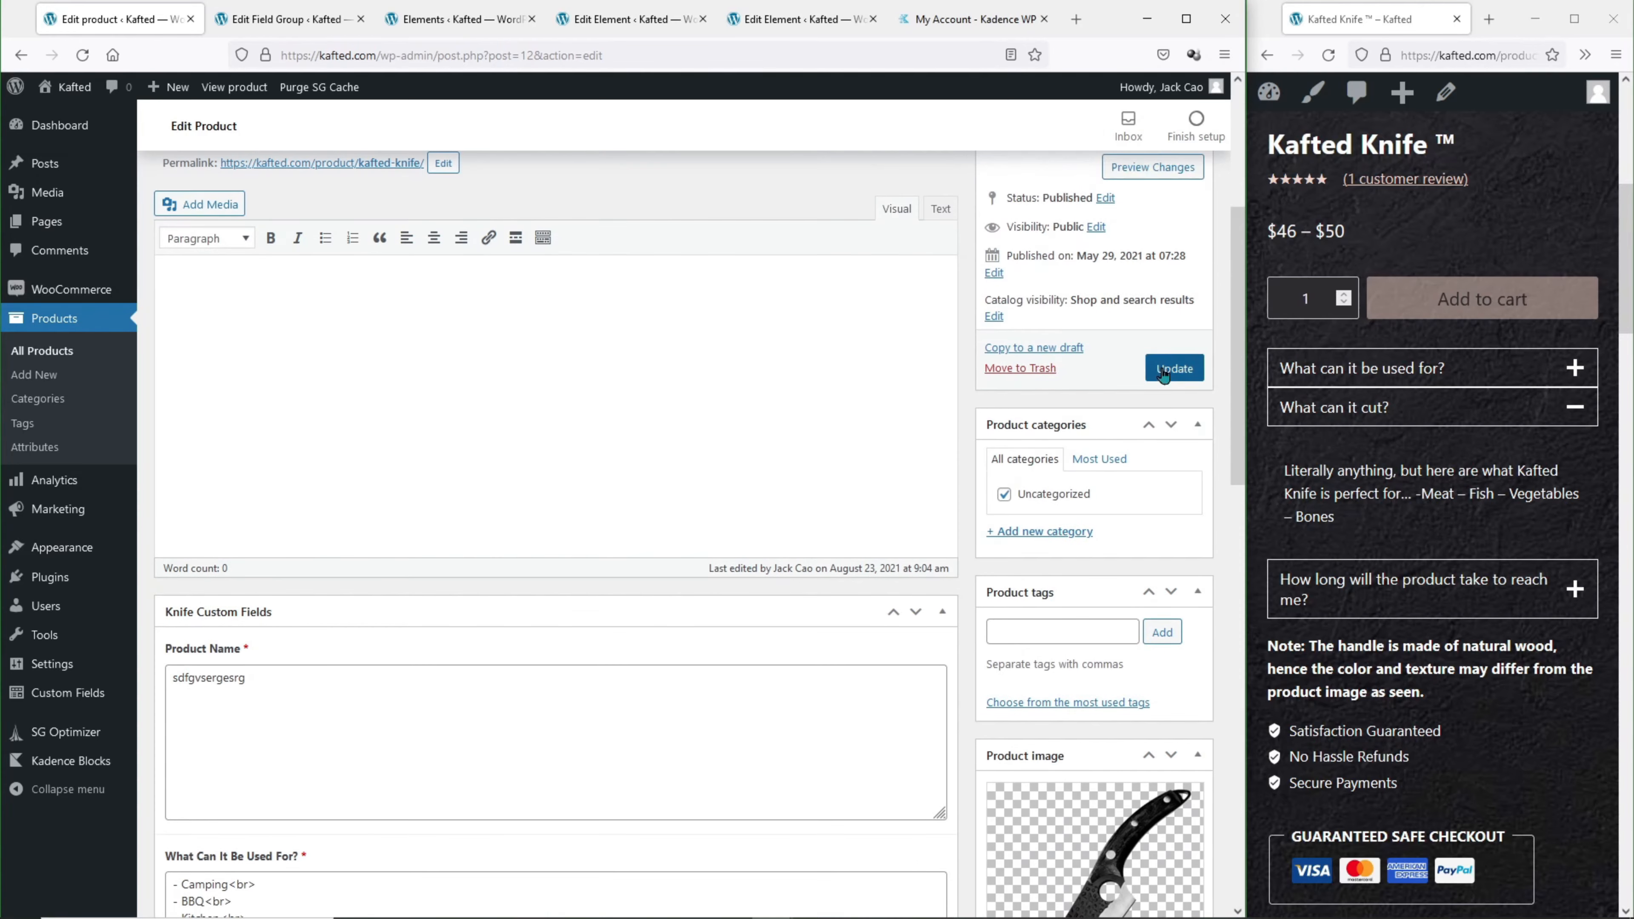
pyautogui.click(1327, 56)
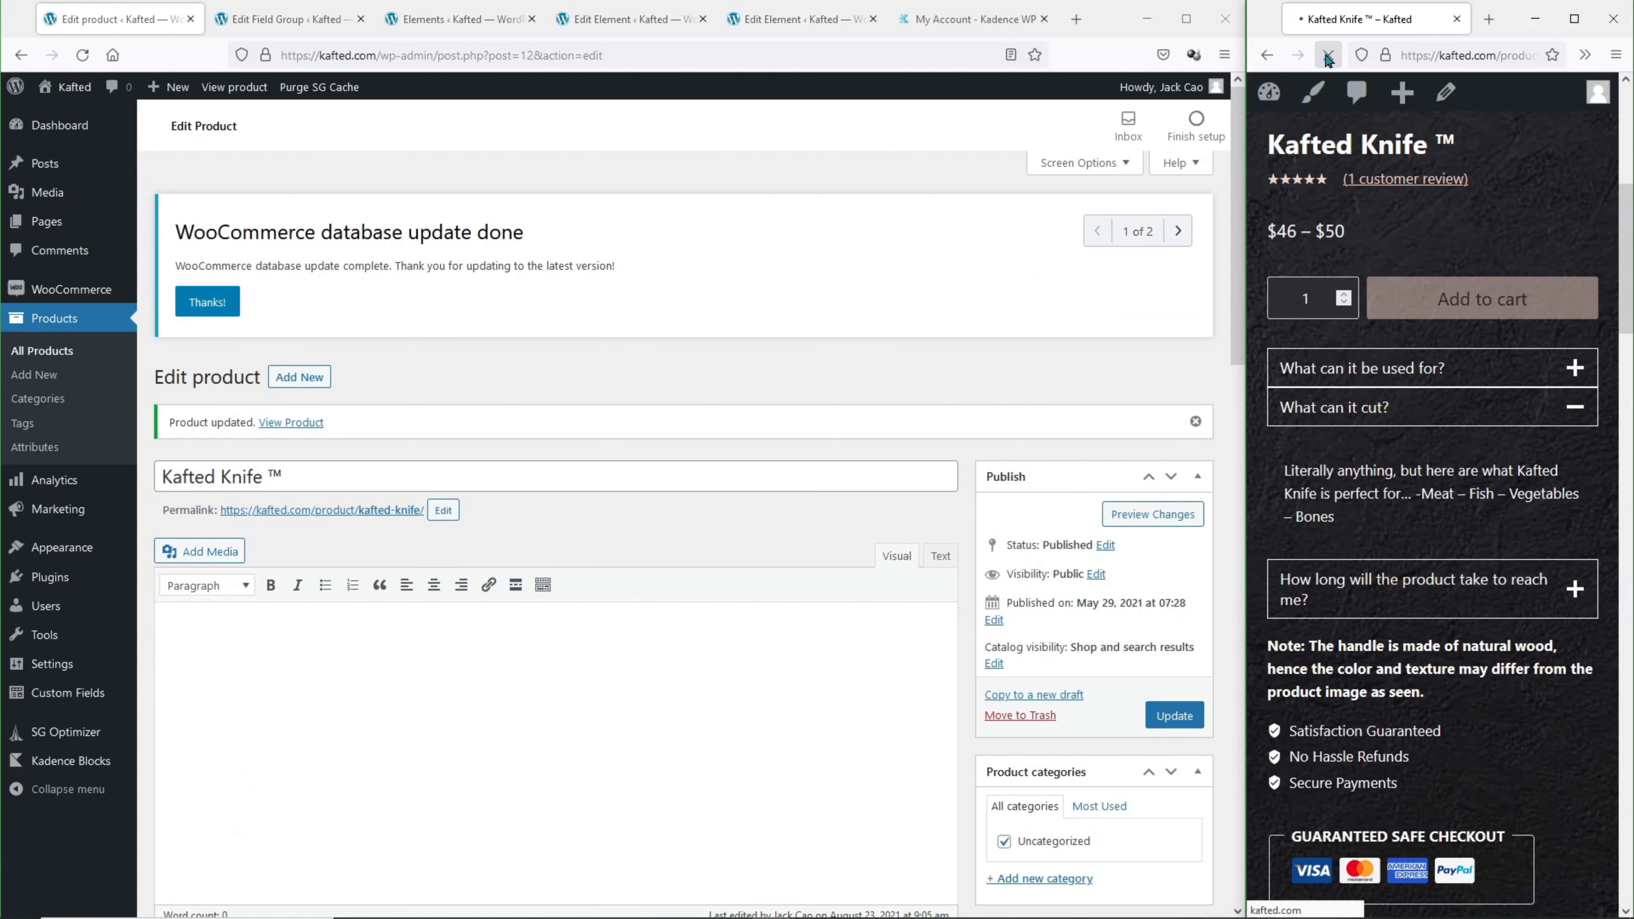
pyautogui.scroll(-3, 1385, 323)
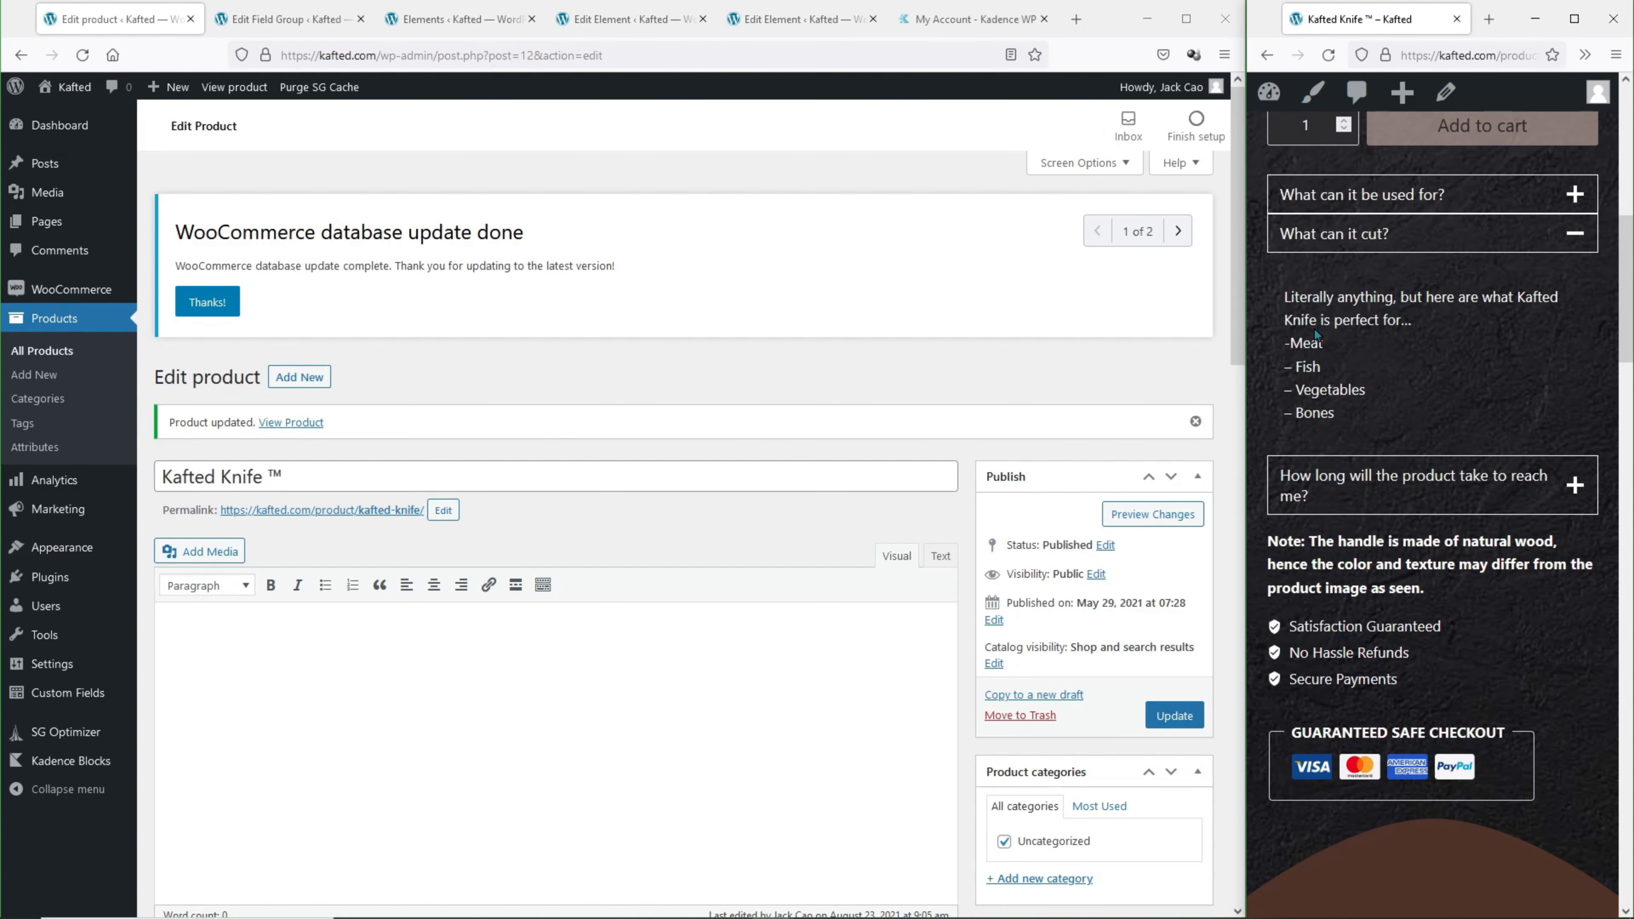
# Add a second "<br>" after the "What Can it Cut?" intro line, update the product and reload the live page.
pyautogui.scroll(-10, 555, 572)
pyautogui.click(556, 572)
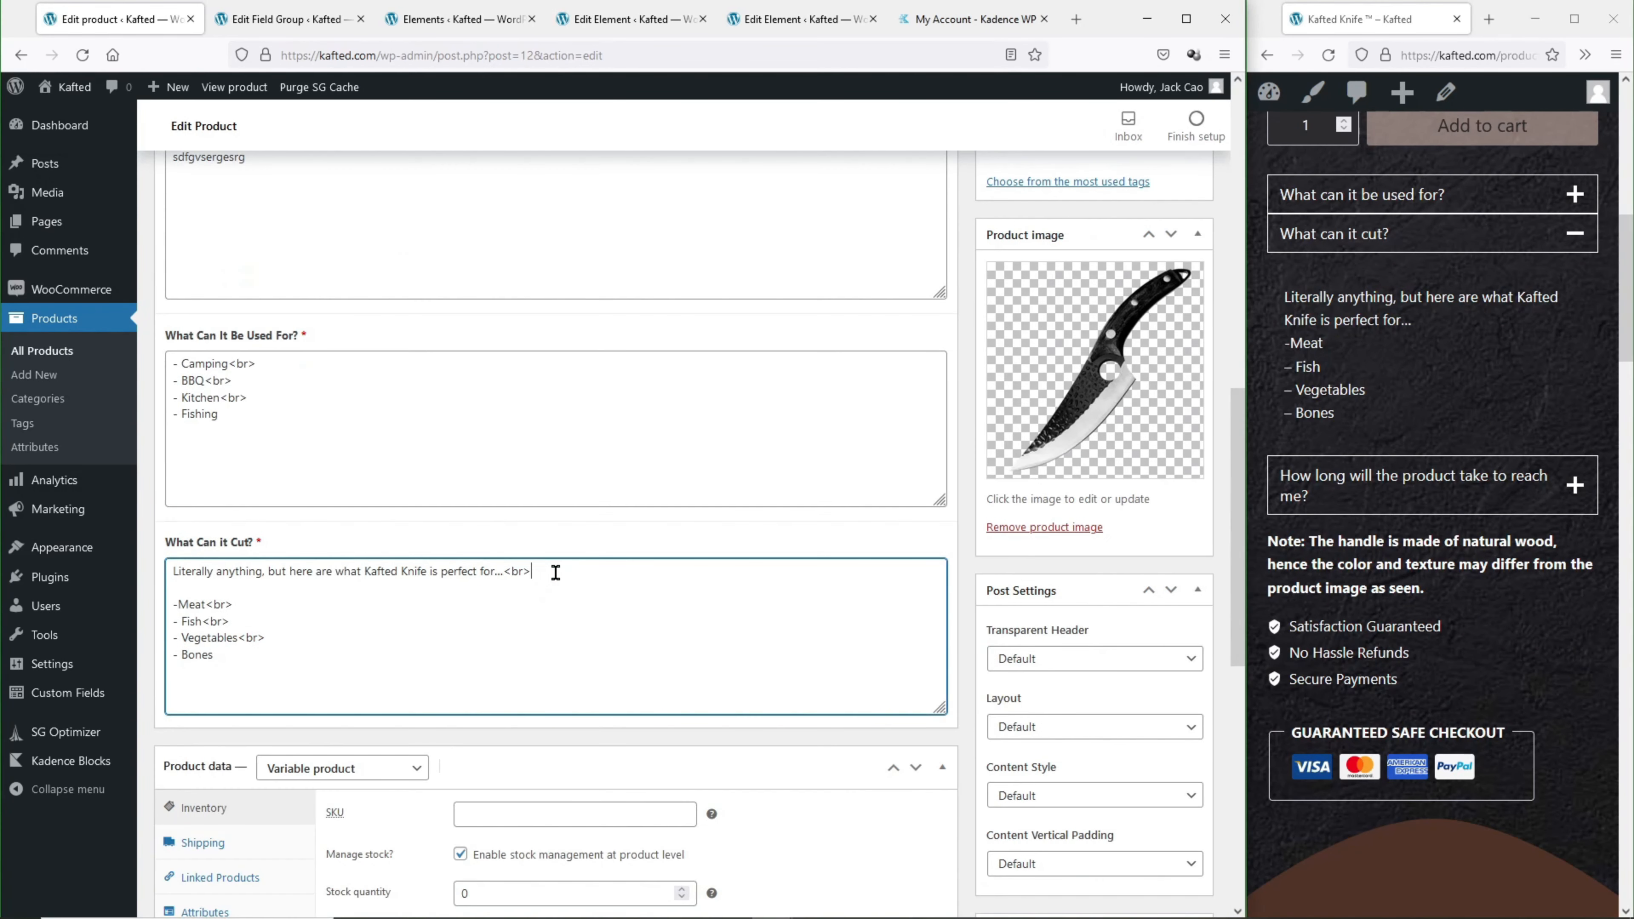
pyautogui.hotkey('ctrl', 'v')
pyautogui.scroll(5, 684, 571)
pyautogui.click(1174, 281)
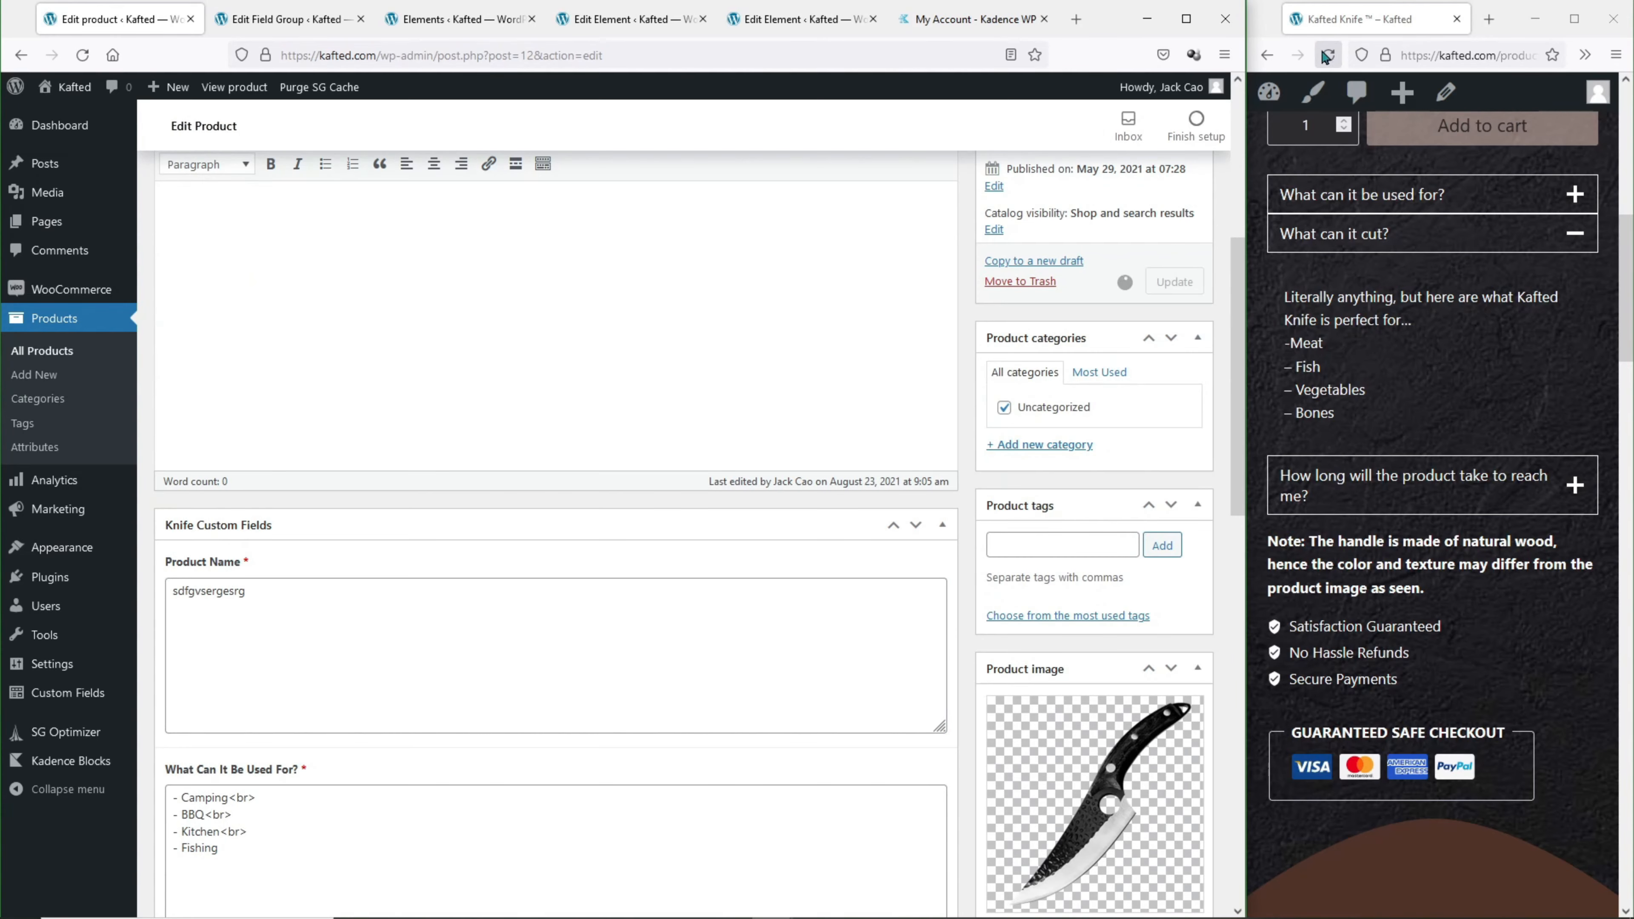
pyautogui.click(1328, 55)
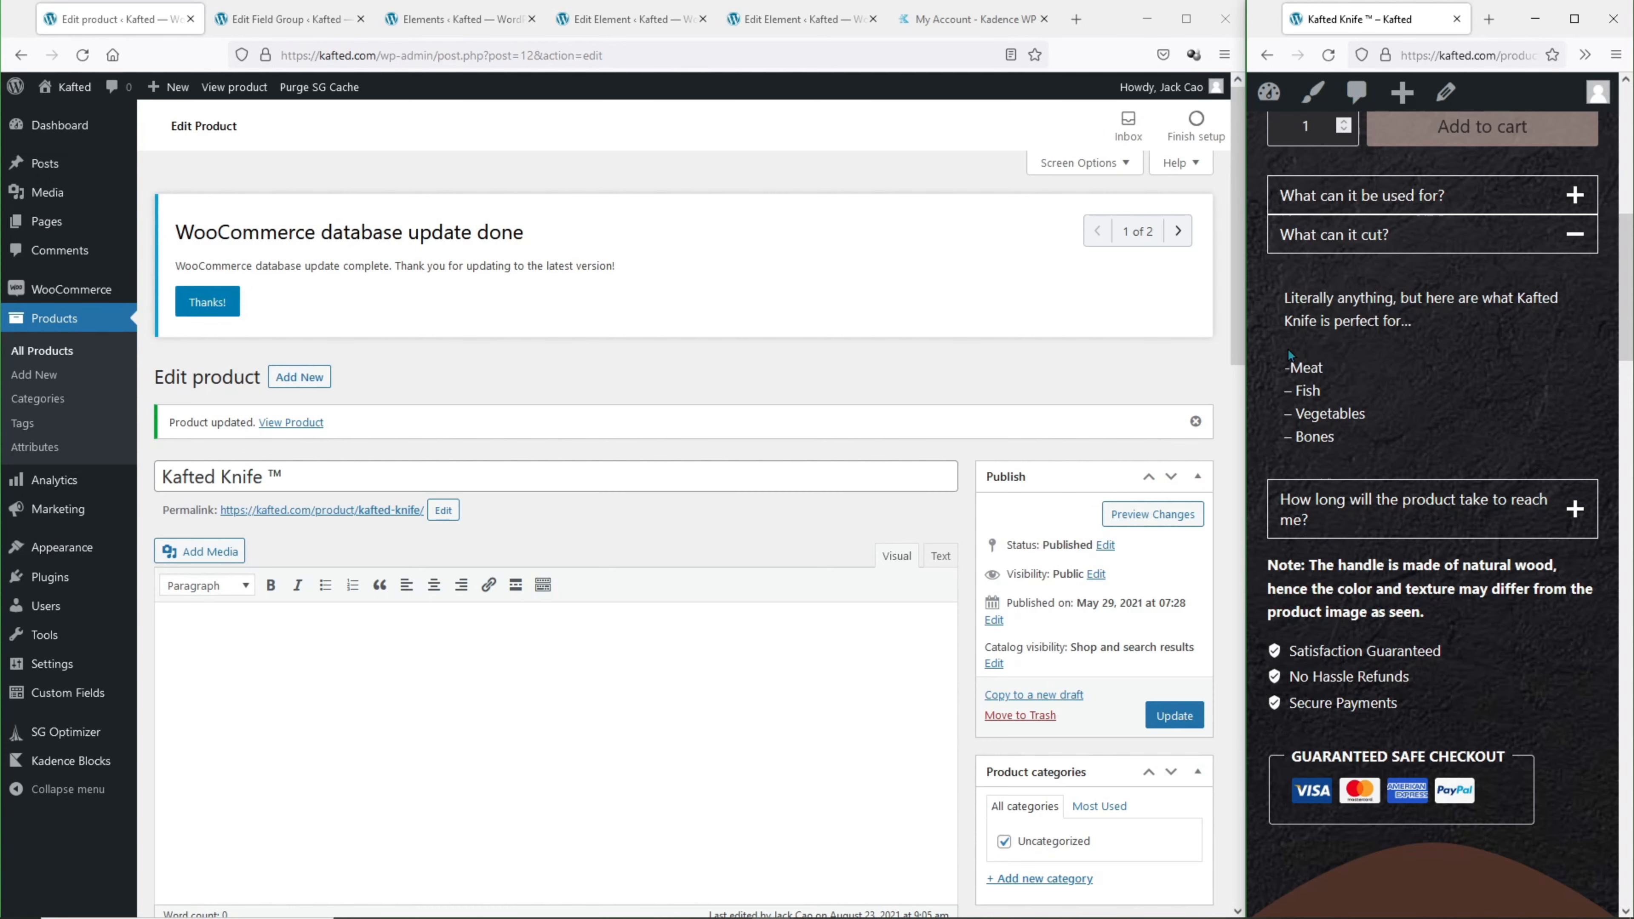
pyautogui.scroll(-8, 514, 580)
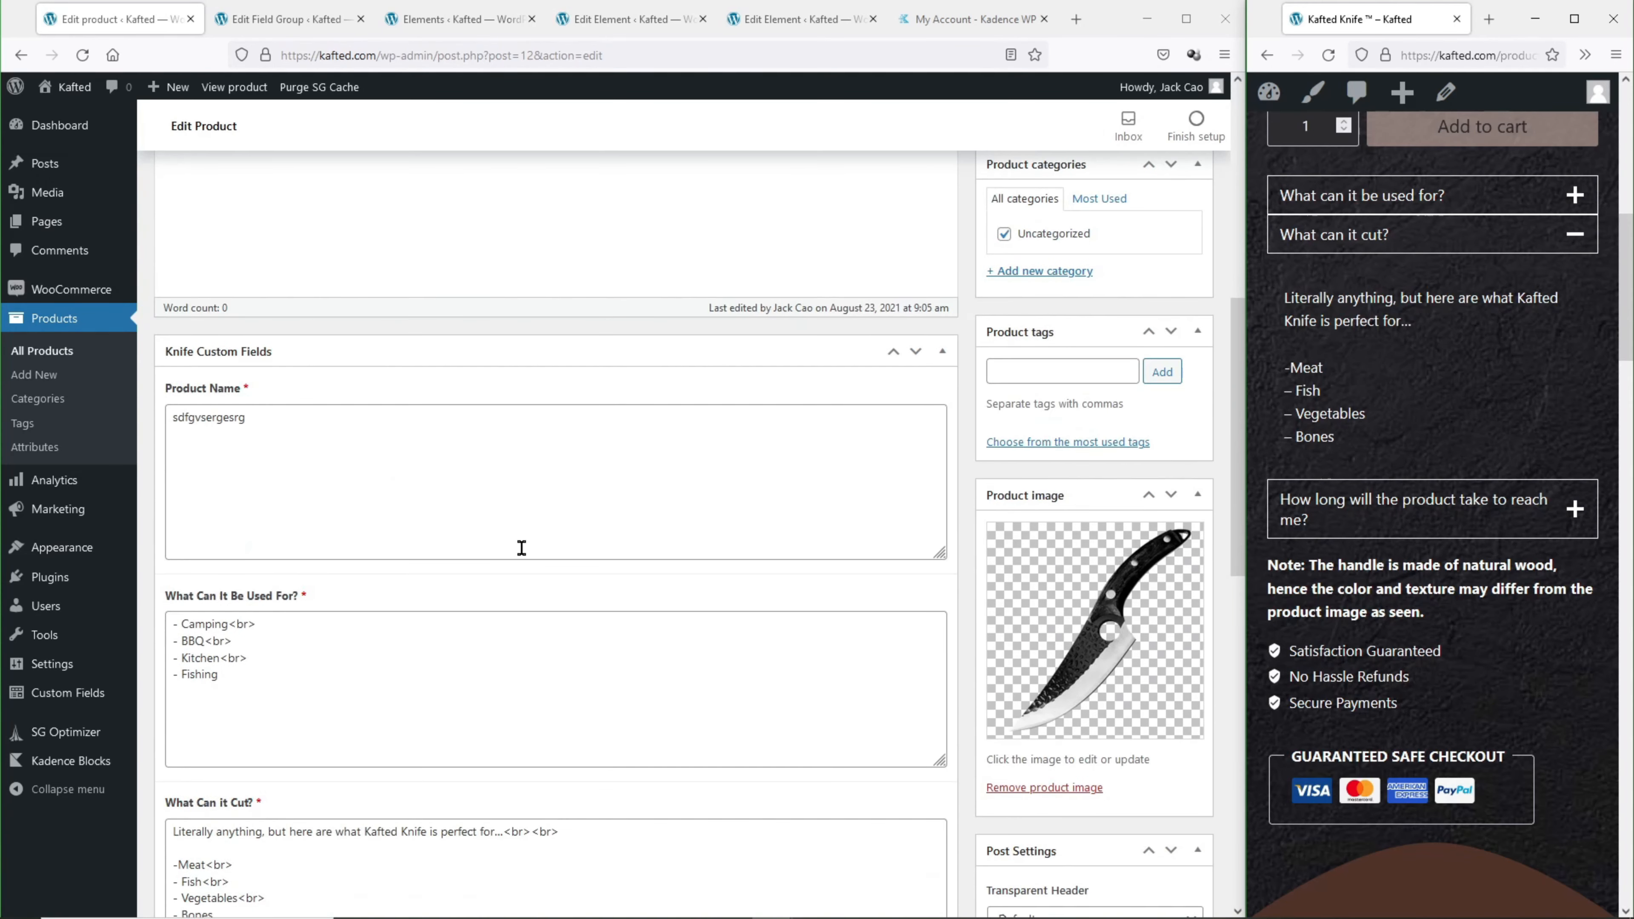
pyautogui.scroll(-2, 489, 644)
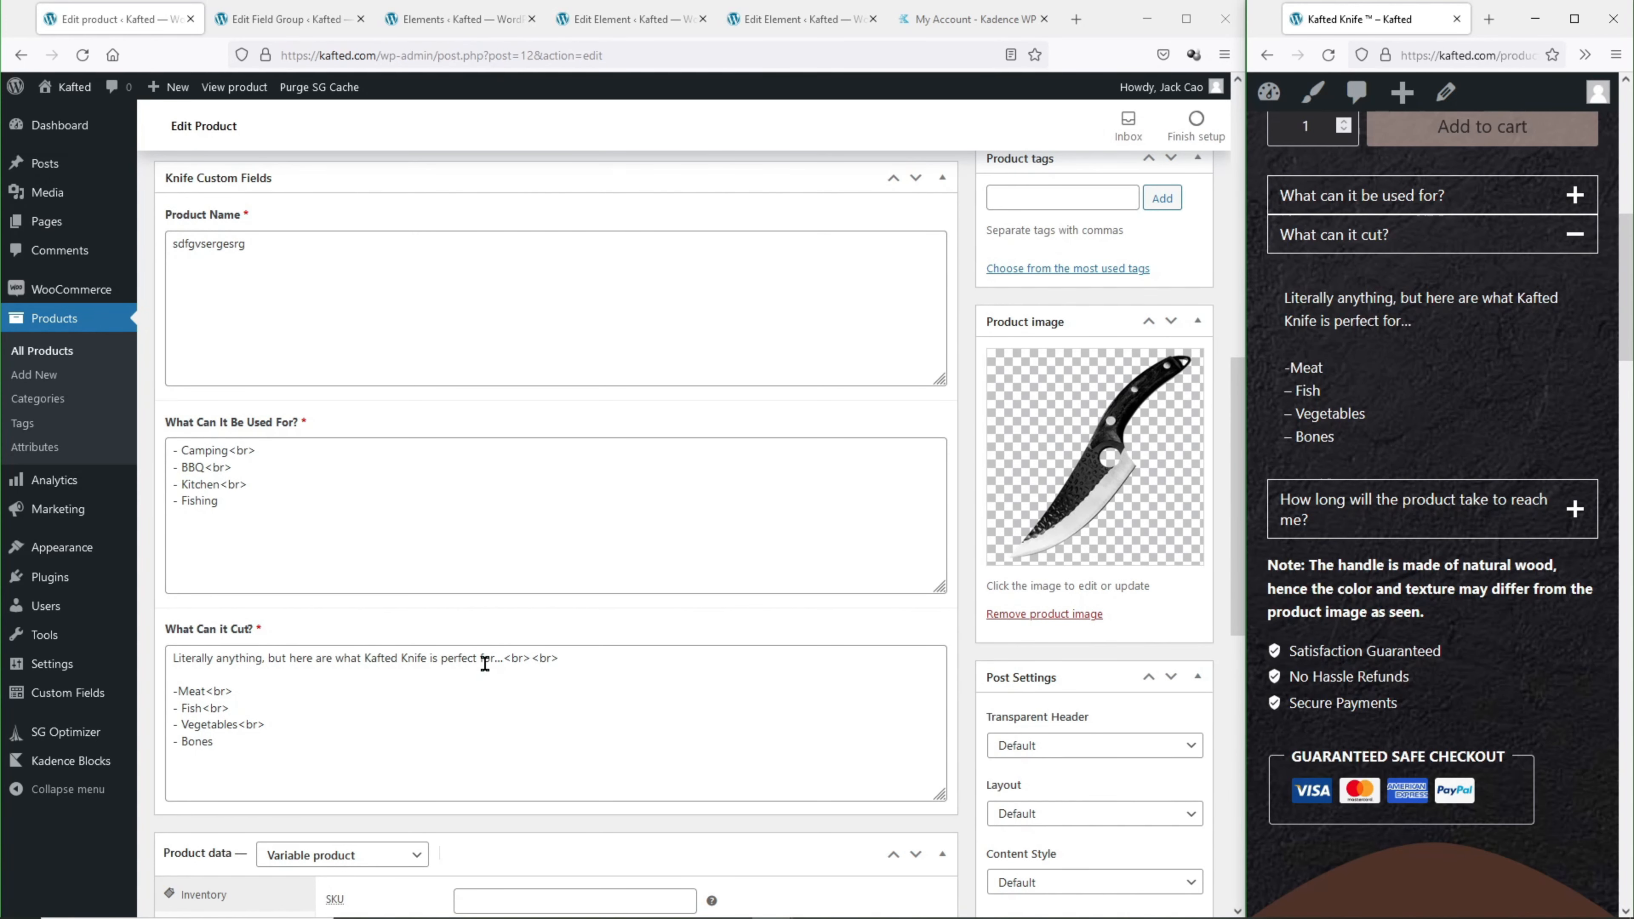
pyautogui.hotkey('ctrl', '4')
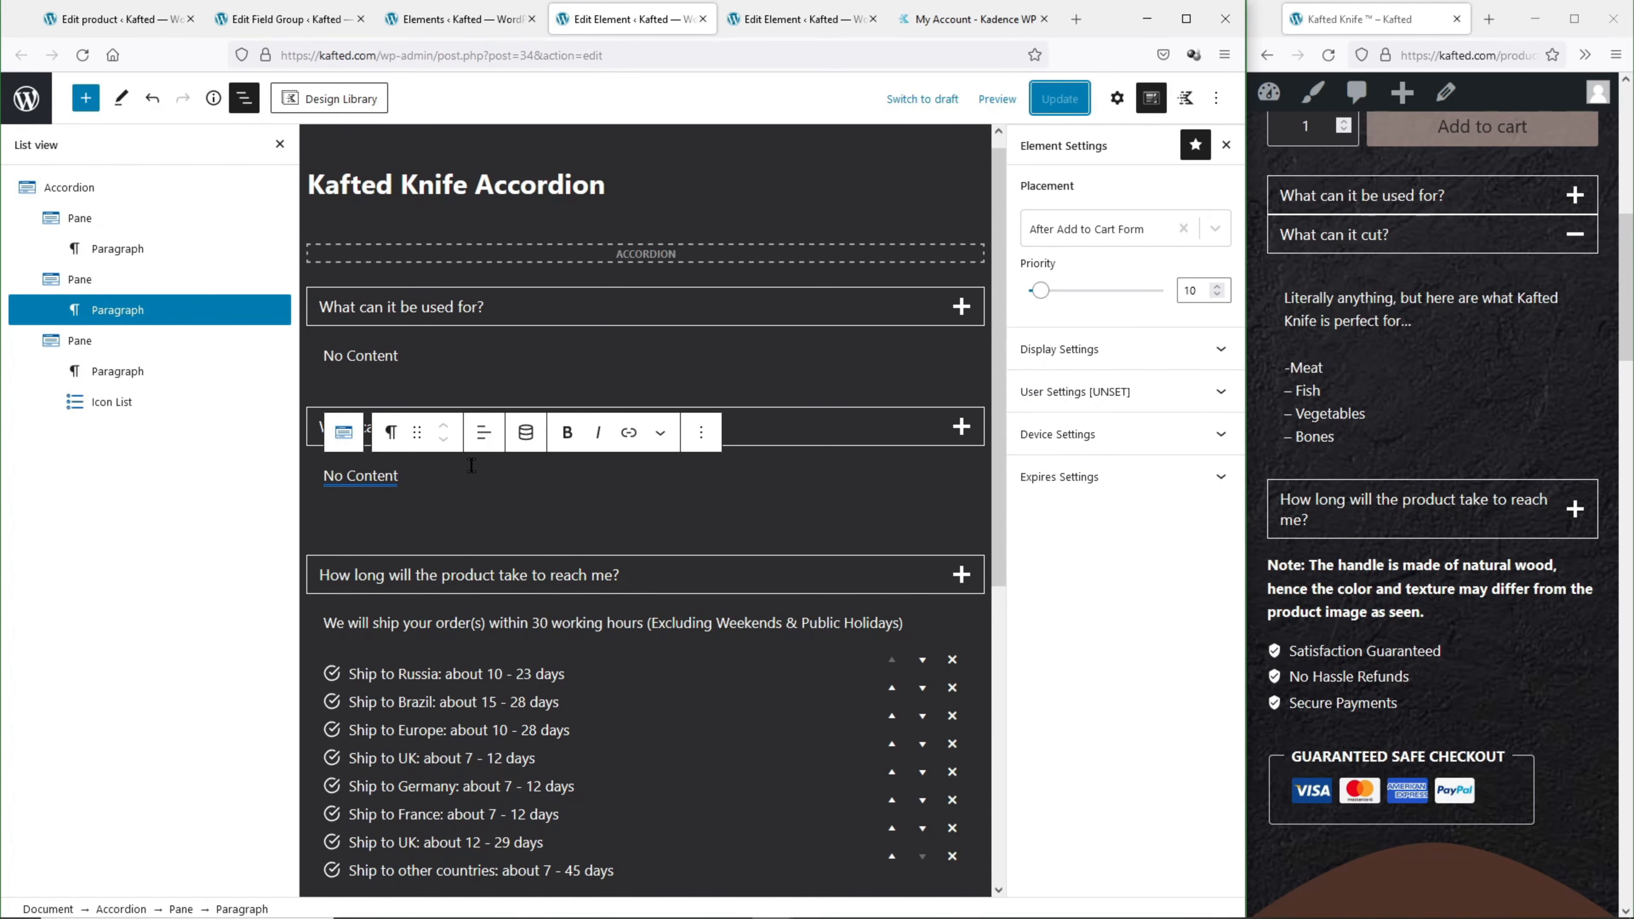
pyautogui.click(129, 20)
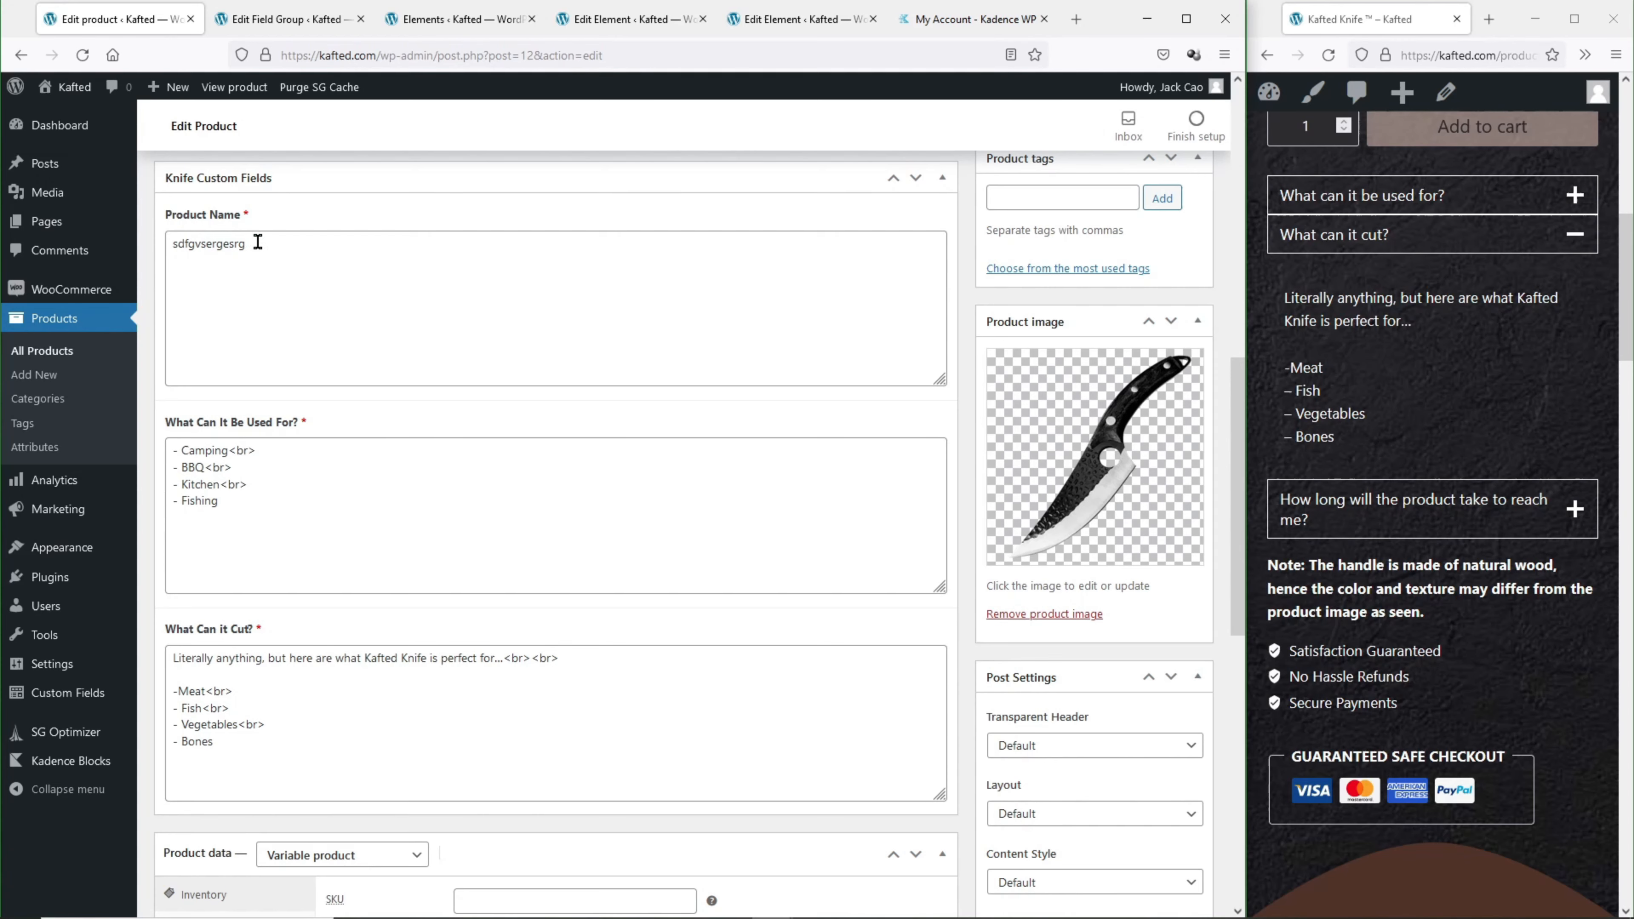
# Replace the Product Name custom field's text with "Kafted Knife ™" copied from the product title and update the product.
pyautogui.moveTo(258, 242); pyautogui.dragTo(125, 220)
pyautogui.scroll(10, 296, 257)
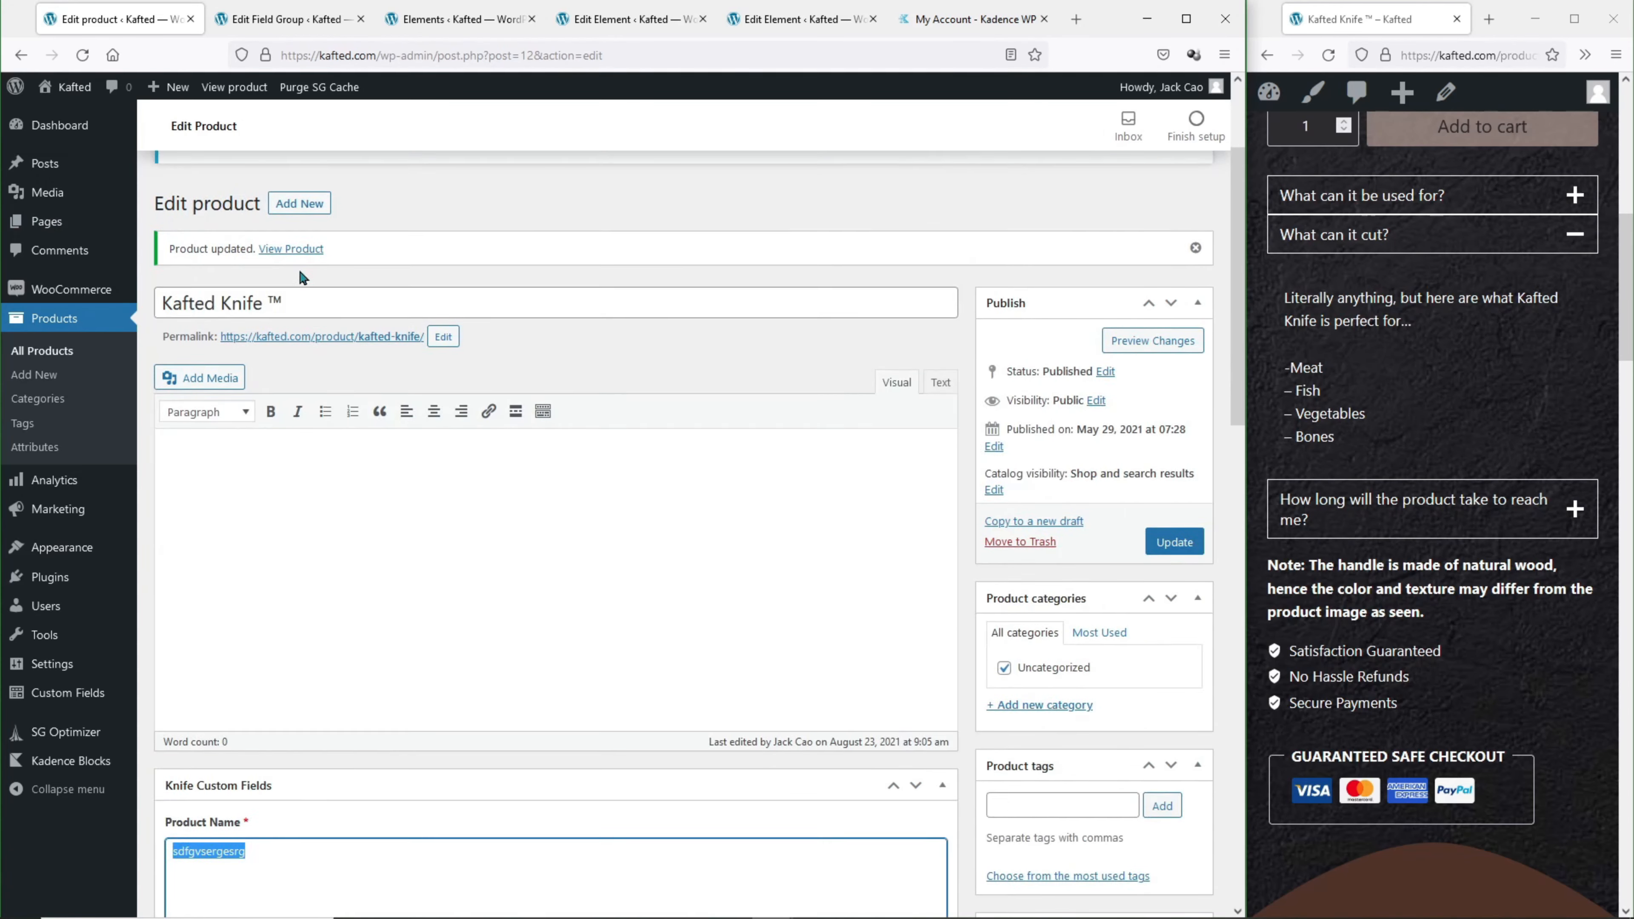
pyautogui.moveTo(308, 480); pyautogui.dragTo(138, 466)
pyautogui.hotkey('ctrl', 'c')
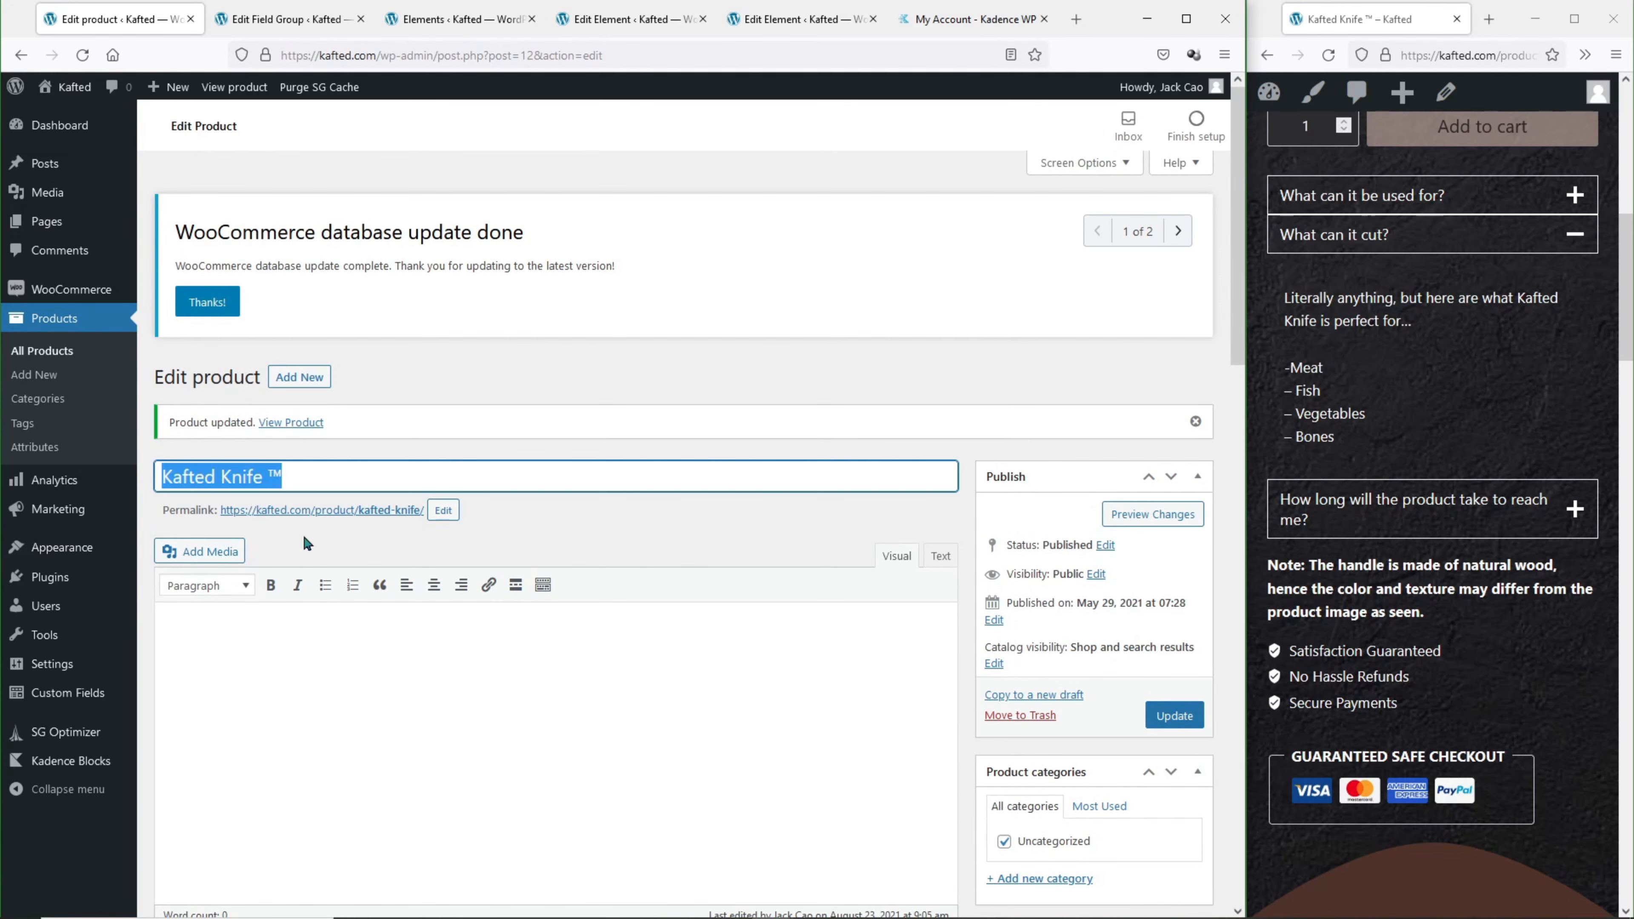
pyautogui.scroll(-10, 302, 532)
pyautogui.click(275, 338)
pyautogui.hotkey('ctrl', 'a')
pyautogui.hotkey('ctrl', 'v')
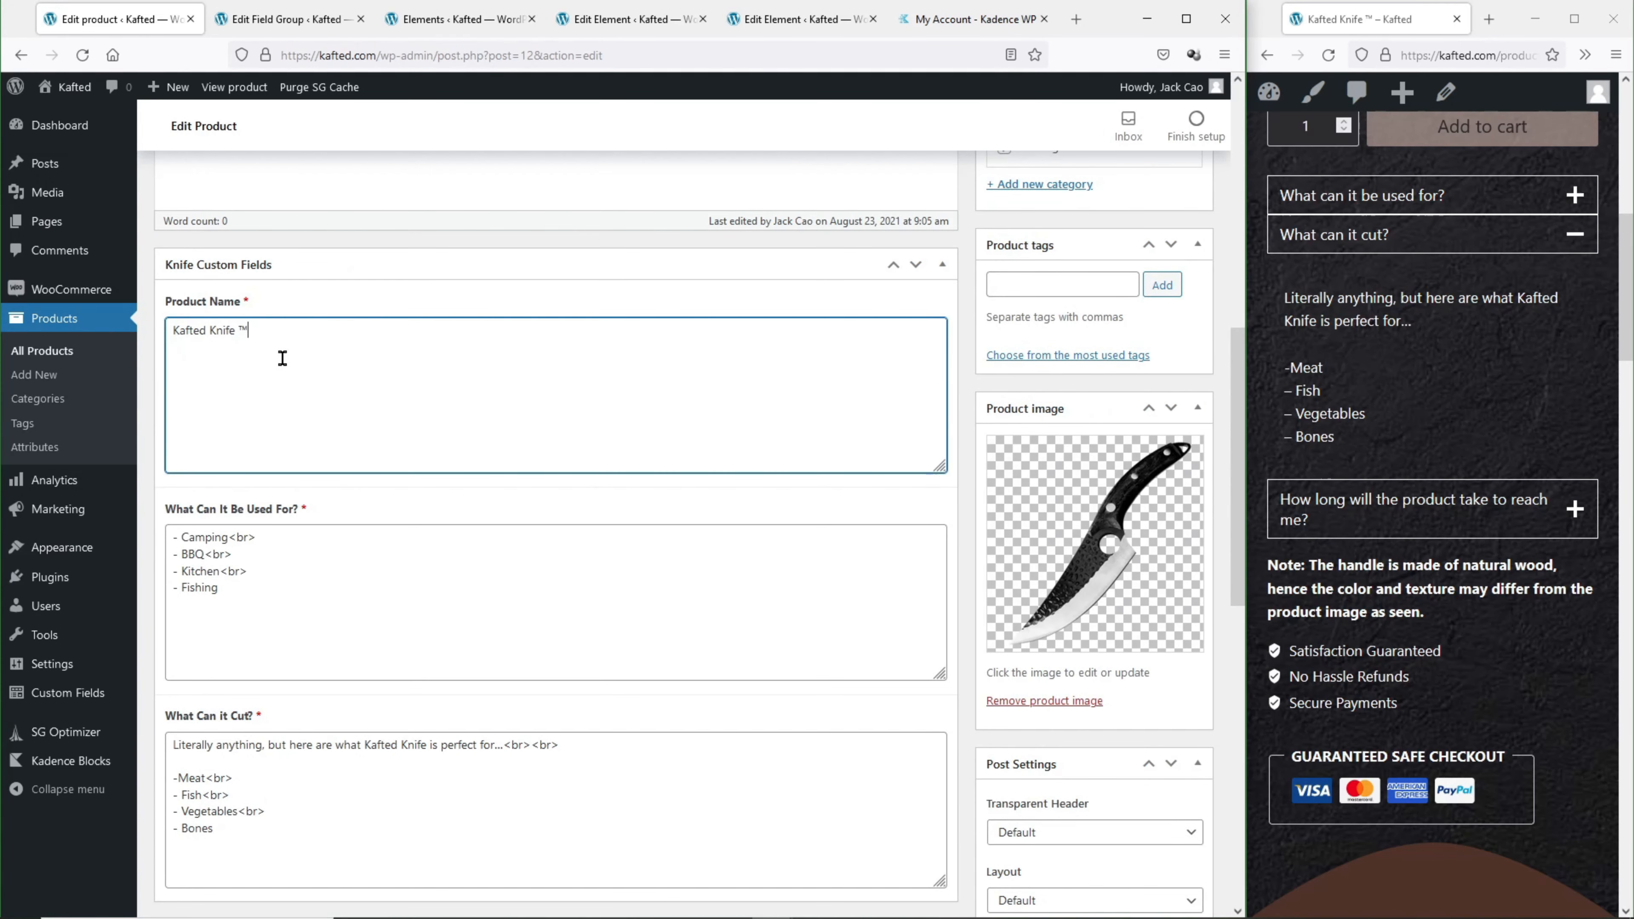
pyautogui.scroll(6, 491, 407)
pyautogui.click(1168, 522)
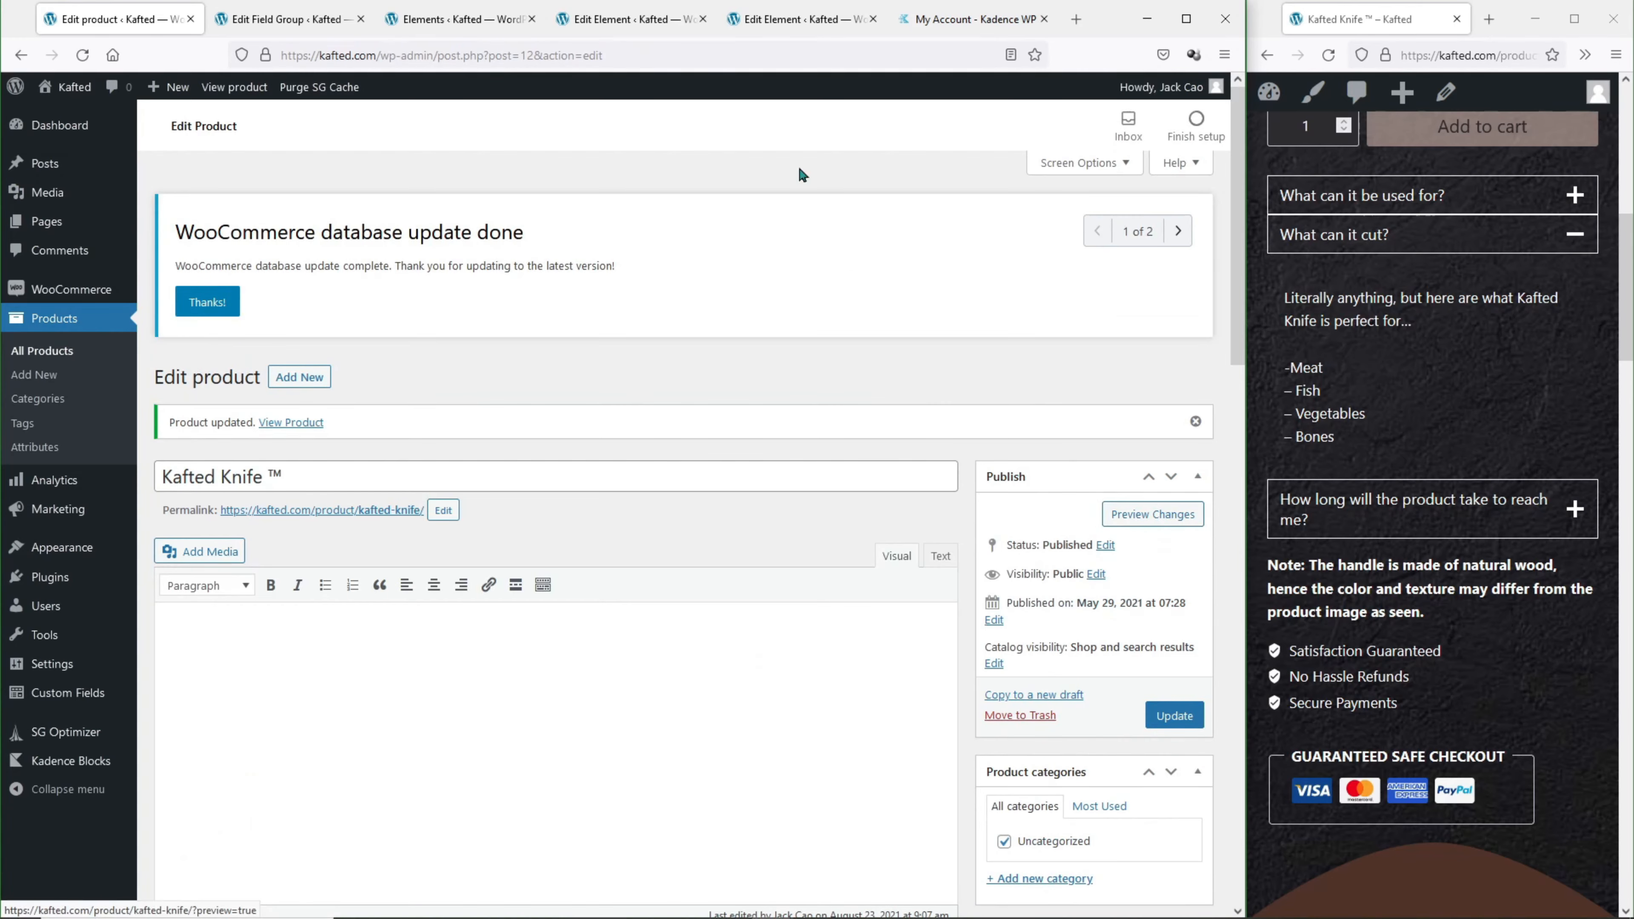
# In the Kafted Knife Product Details element, delete "Kafted Knife" from the "Why is Kafted Knife Unique" heading.
pyautogui.click(651, 20)
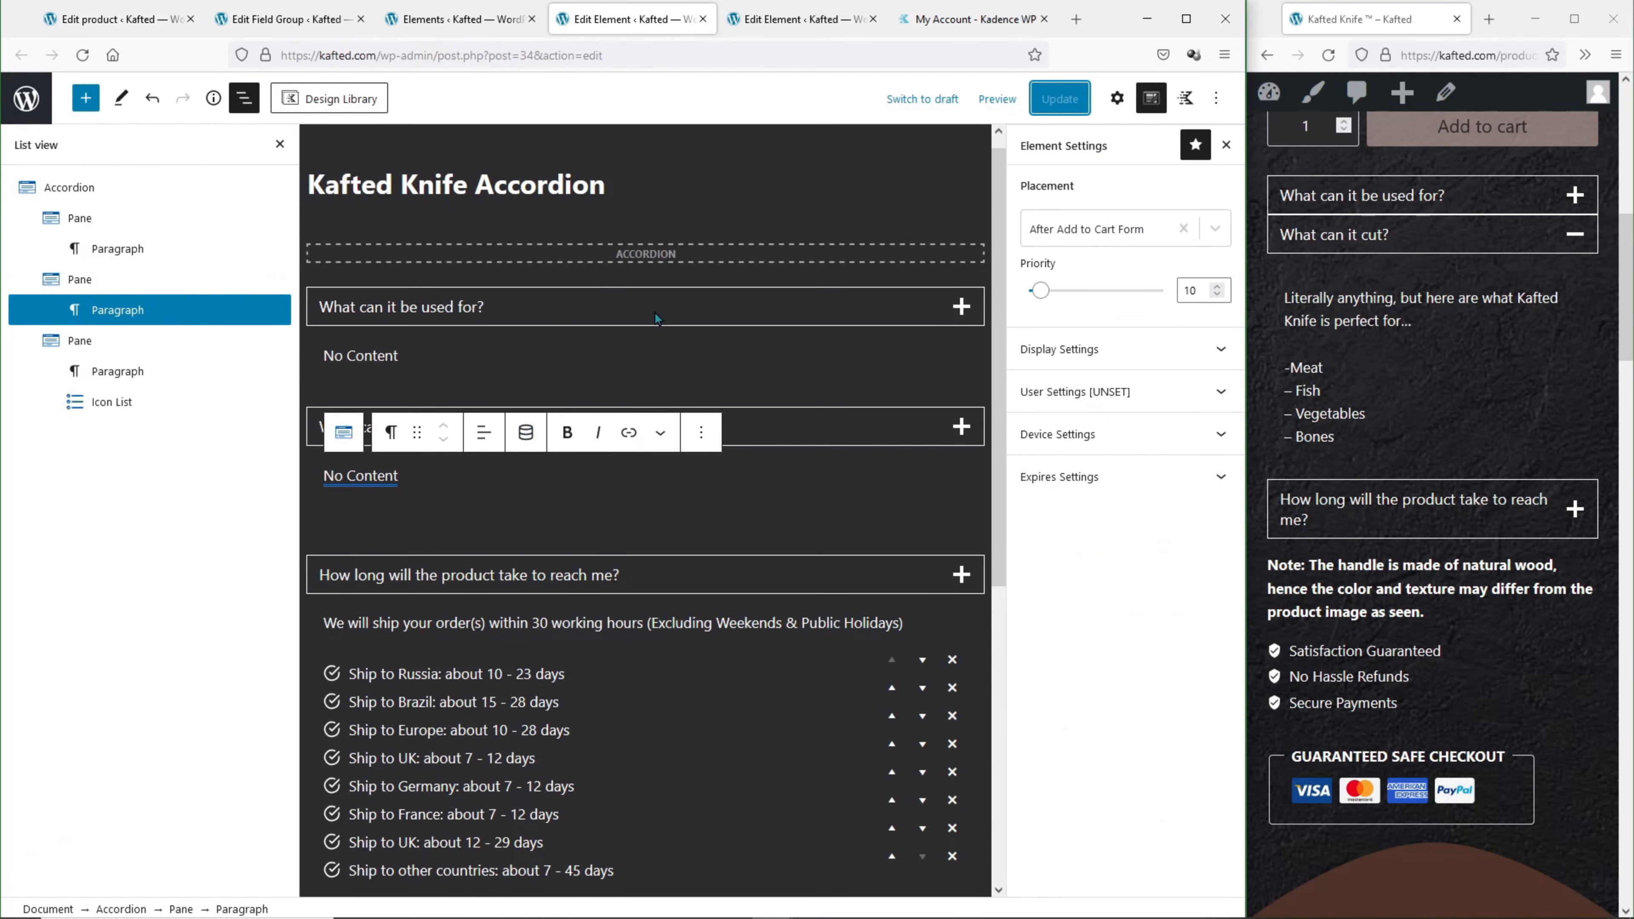
pyautogui.hotkey('ctrl', 'Tab')
pyautogui.scroll(5, 634, 364)
pyautogui.scroll(10, 632, 365)
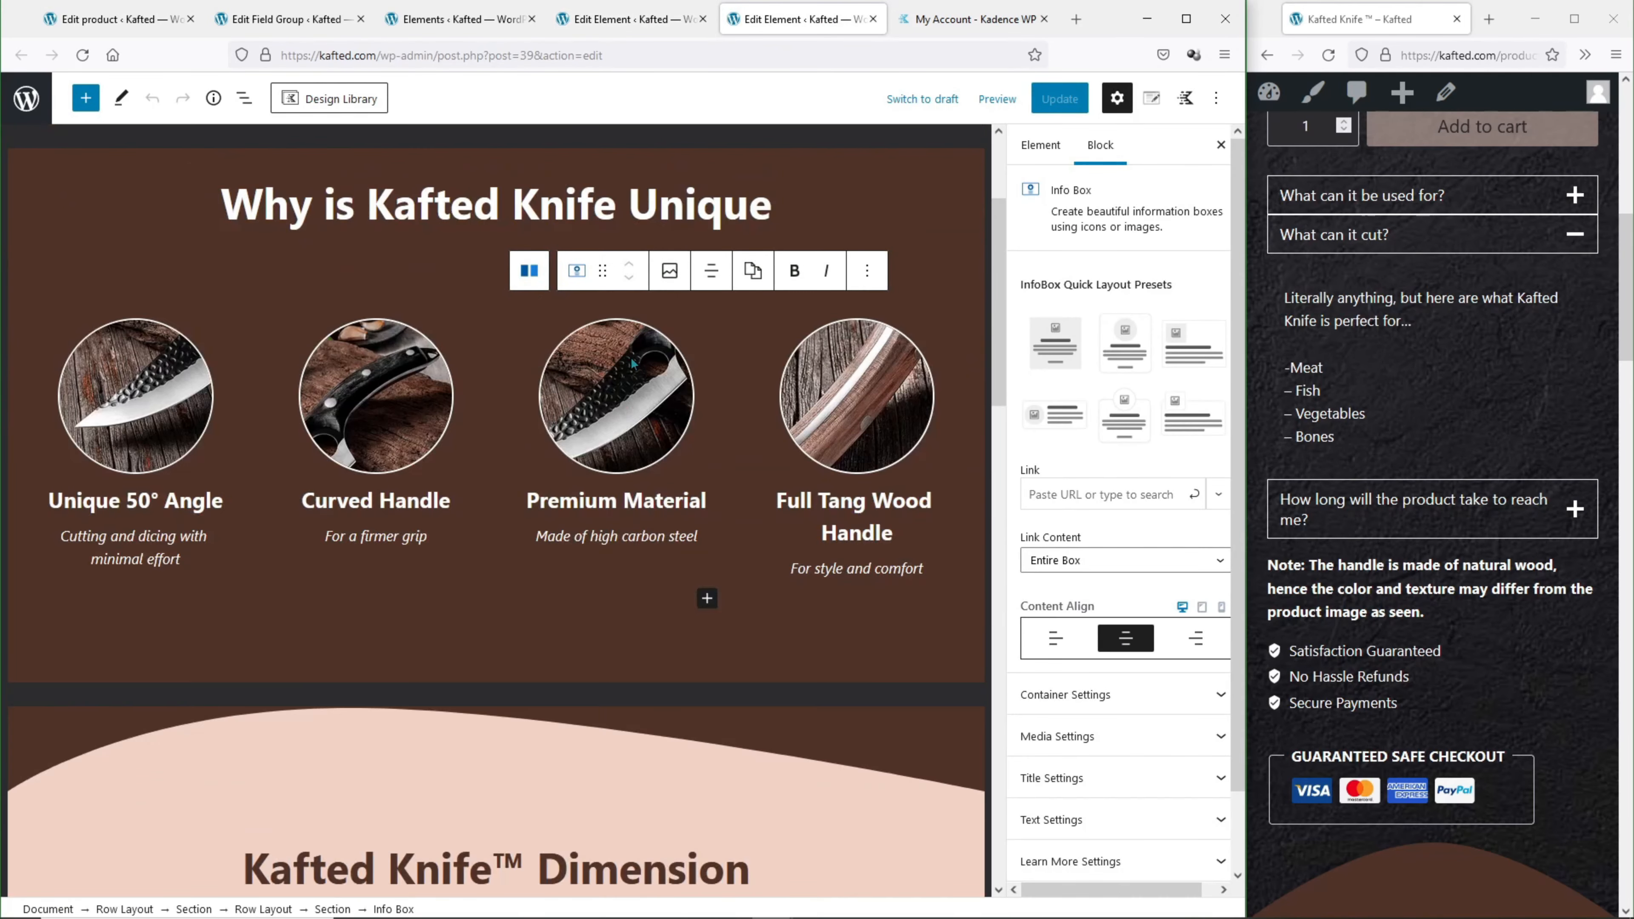
pyautogui.moveTo(368, 415); pyautogui.dragTo(619, 418)
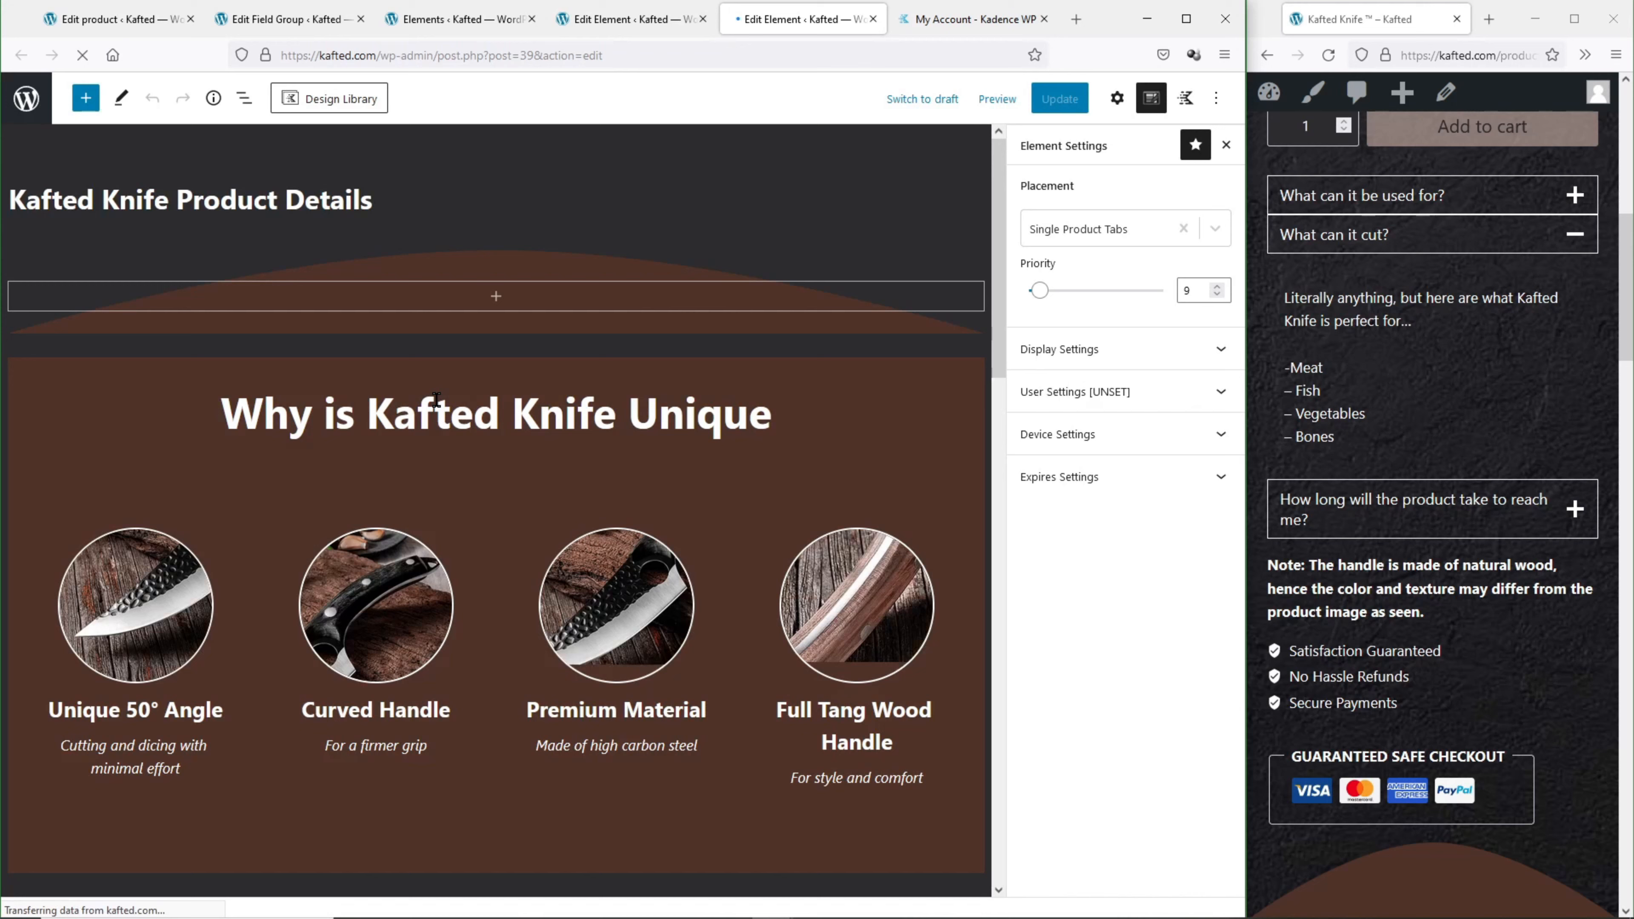
pyautogui.moveTo(368, 412); pyautogui.dragTo(608, 422)
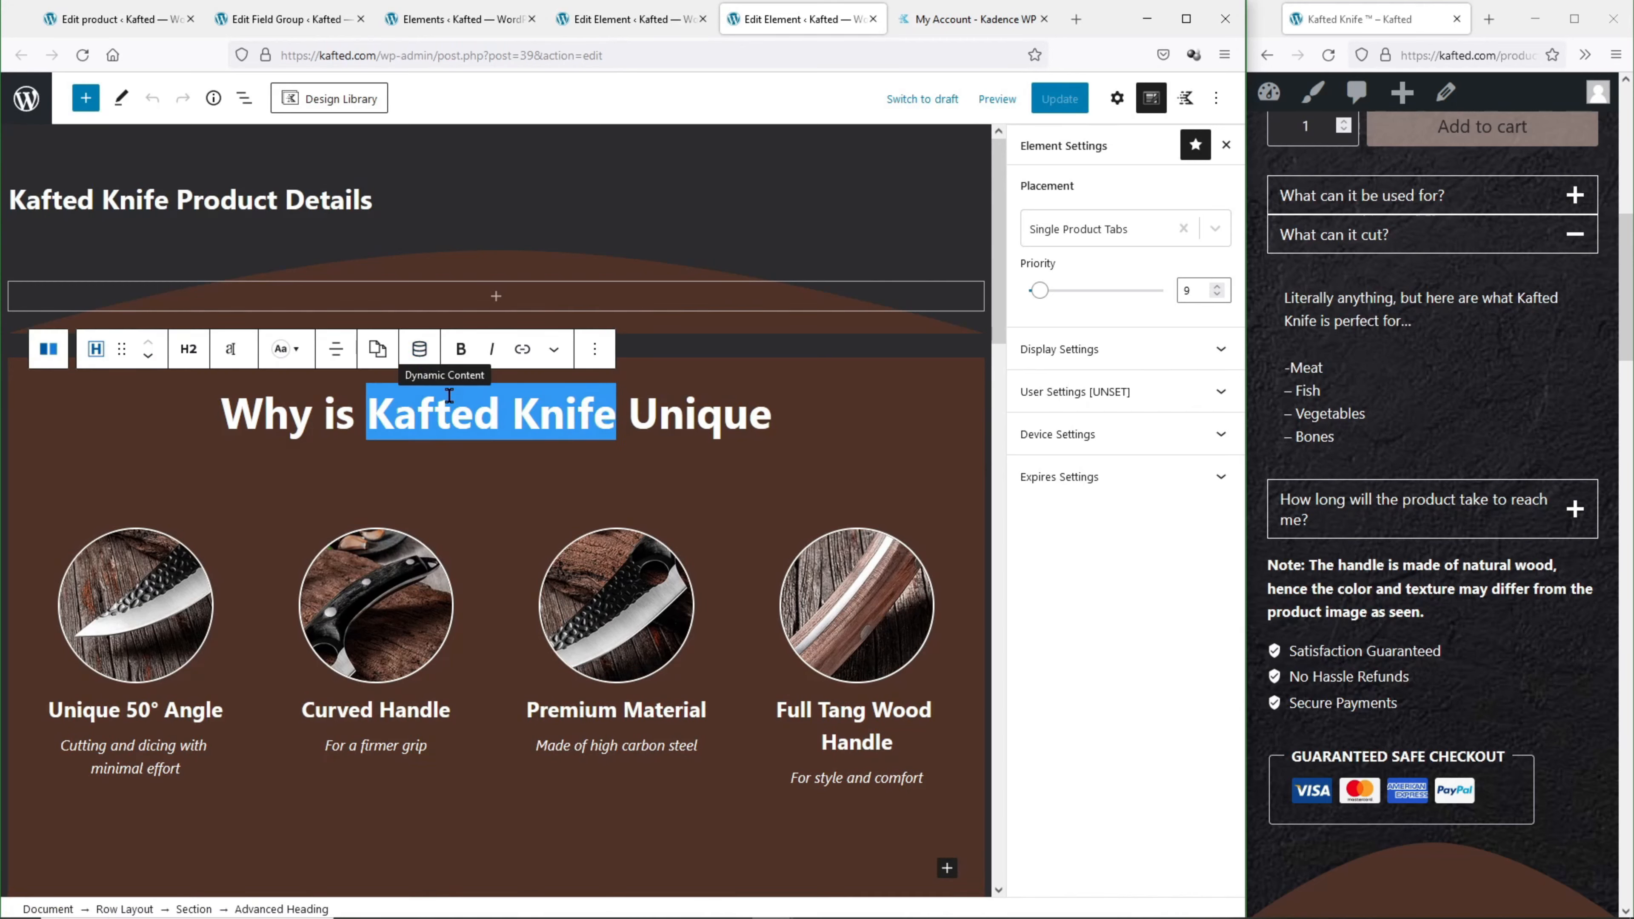
pyautogui.press('BackSpace')
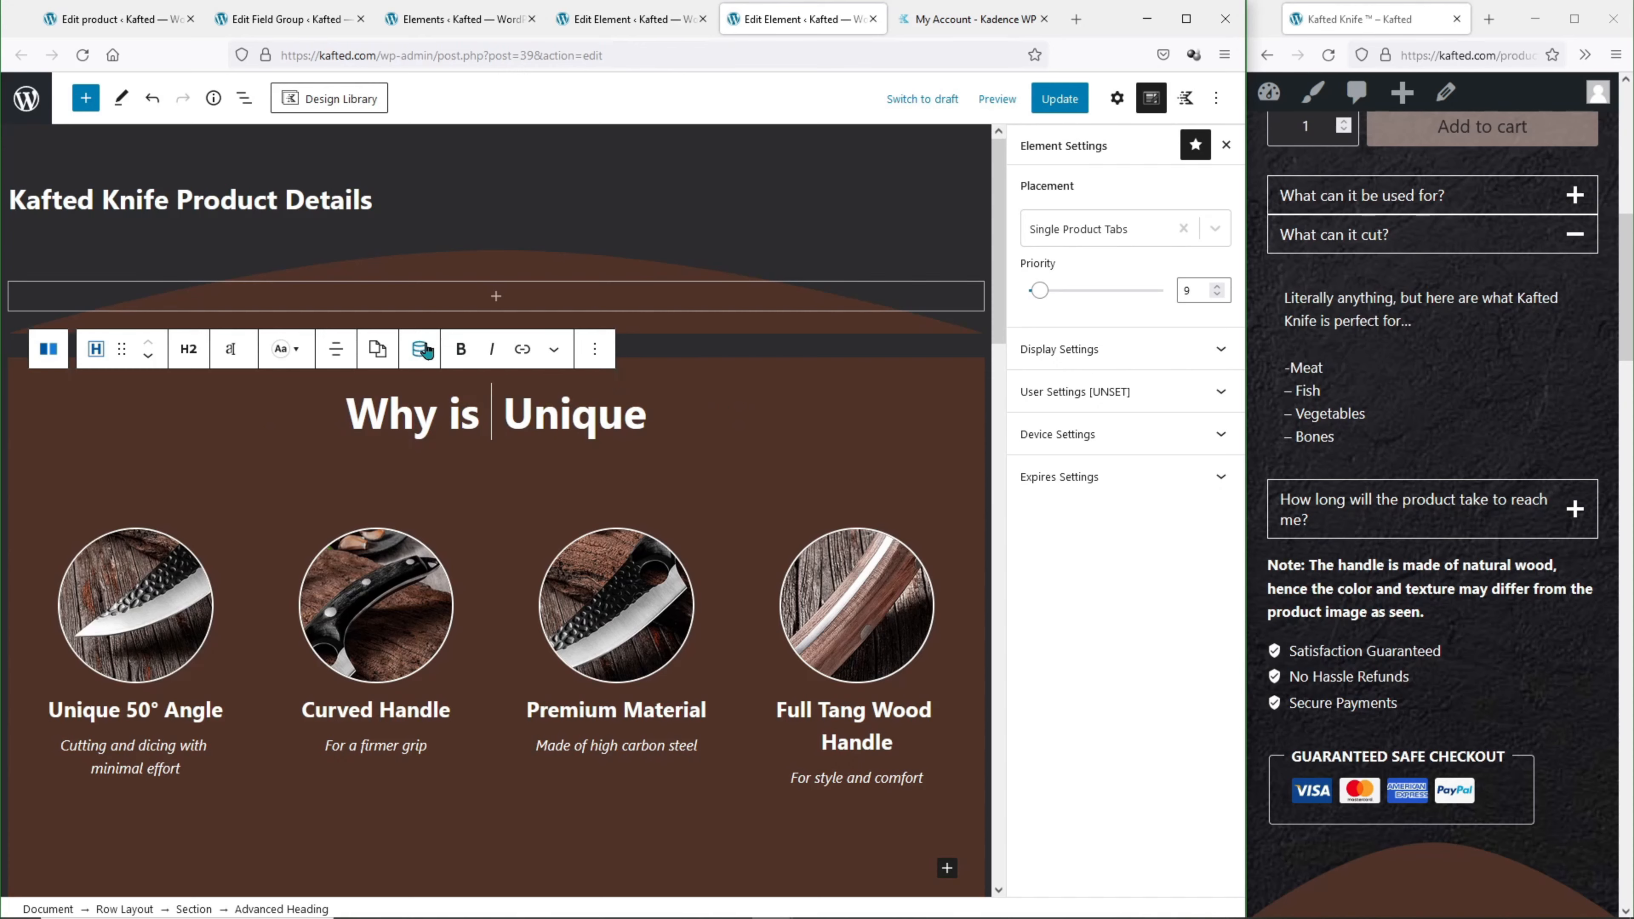
# Insert the current post's Product Name custom field as dynamic content between "Why is" and "Unique" in the heading and update the element.
pyautogui.click(421, 348)
pyautogui.click(491, 233)
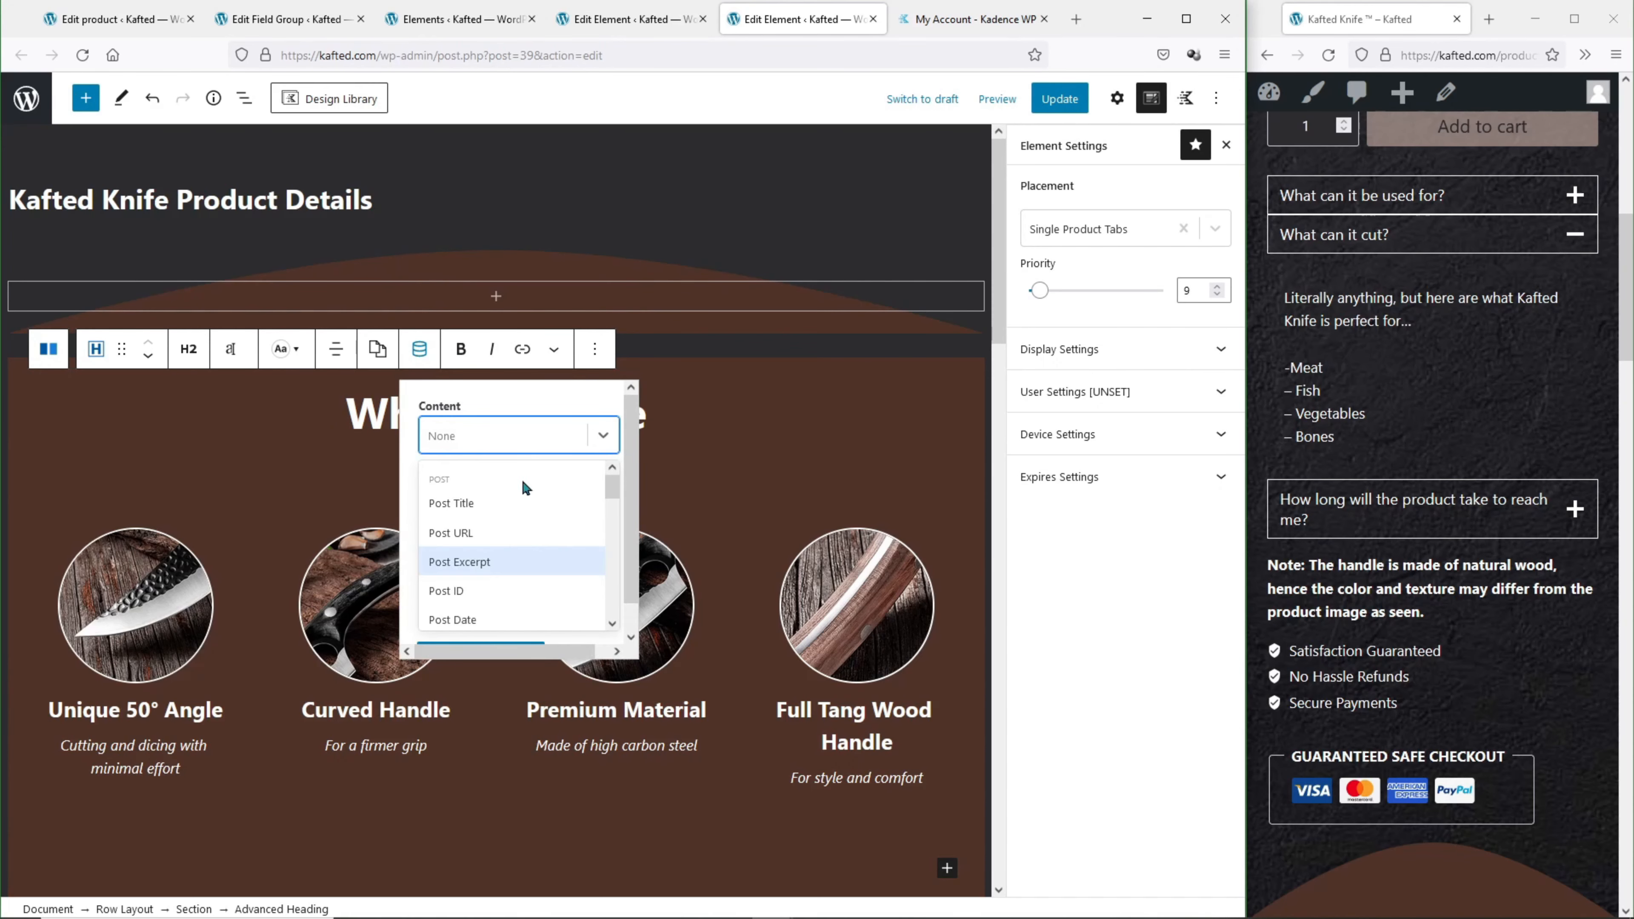
pyautogui.scroll(-2, 522, 515)
pyautogui.click(530, 589)
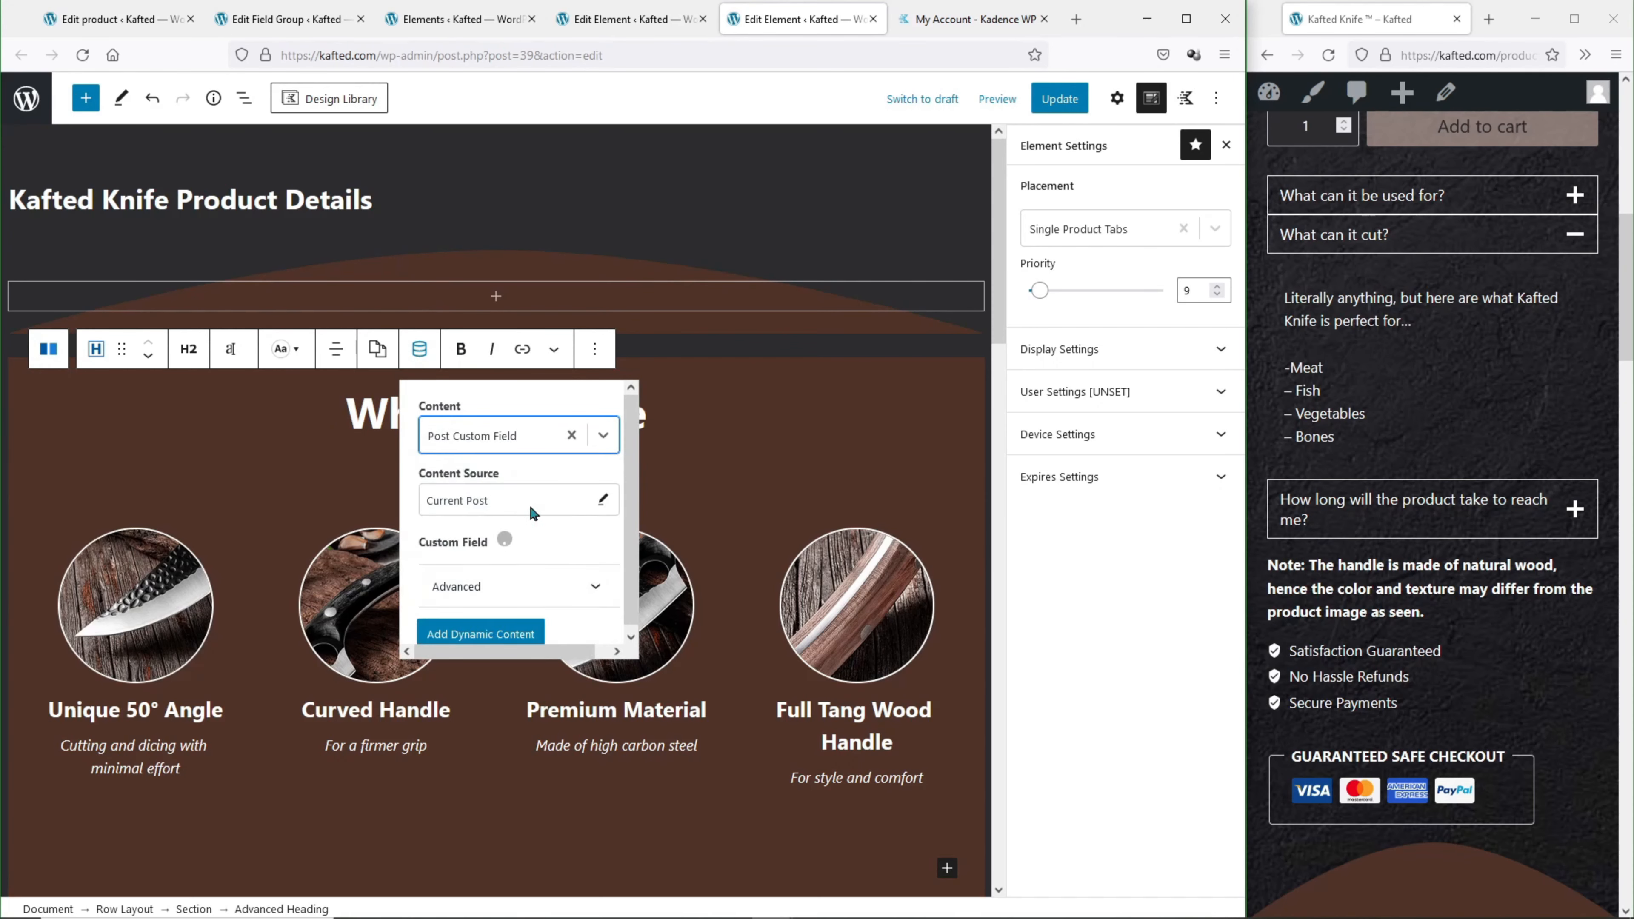
pyautogui.click(536, 567)
pyautogui.click(514, 547)
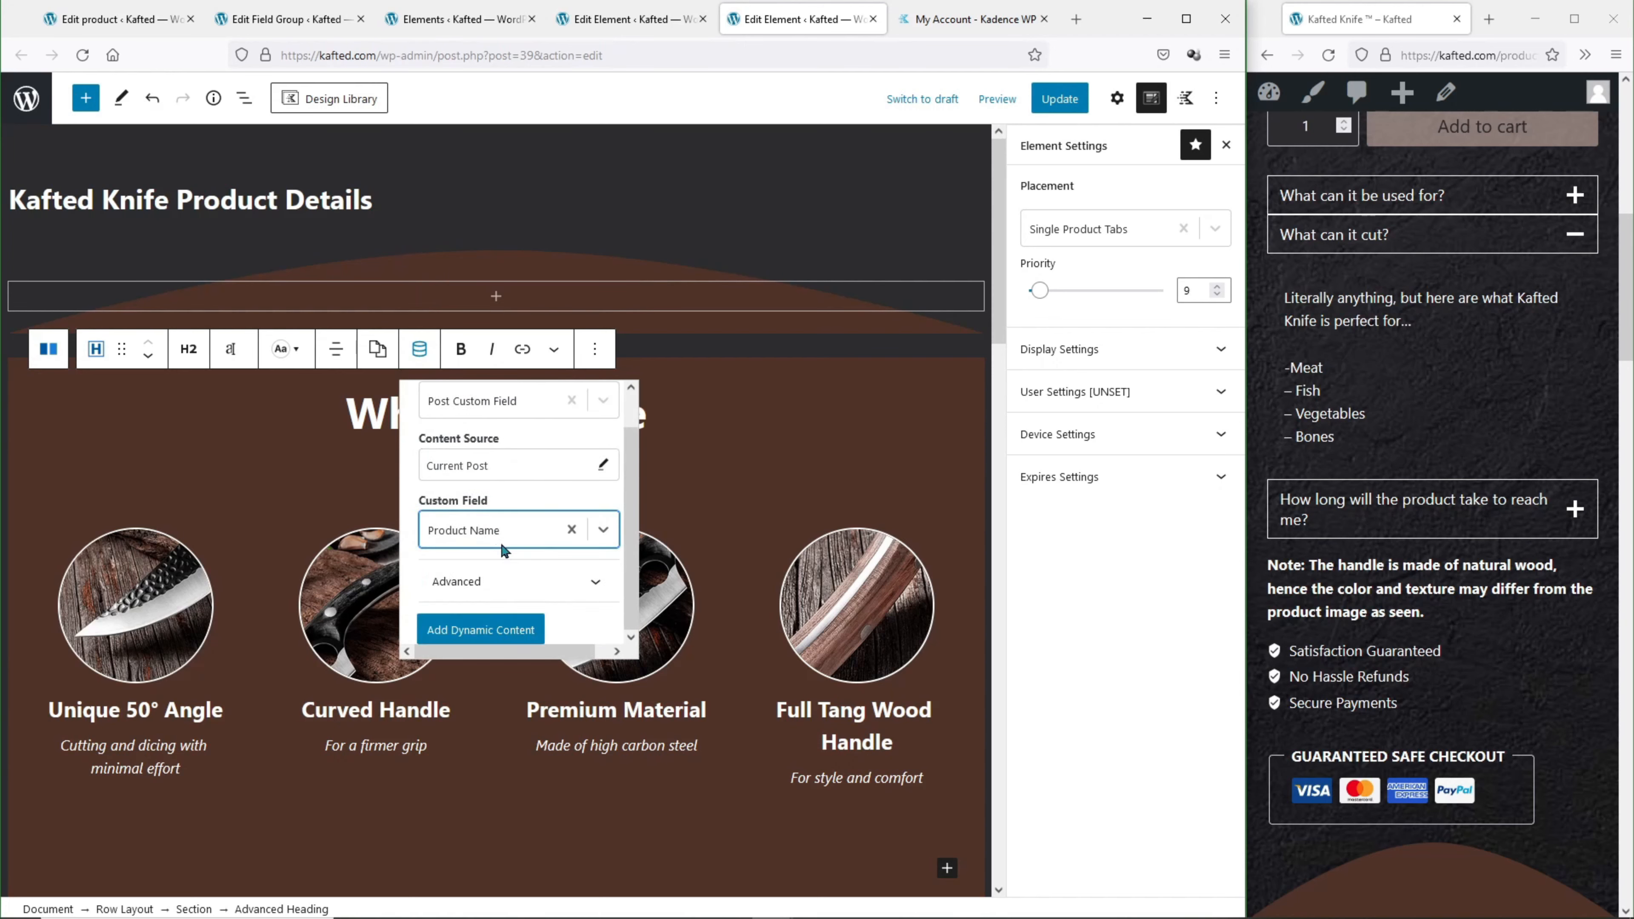
pyautogui.click(505, 629)
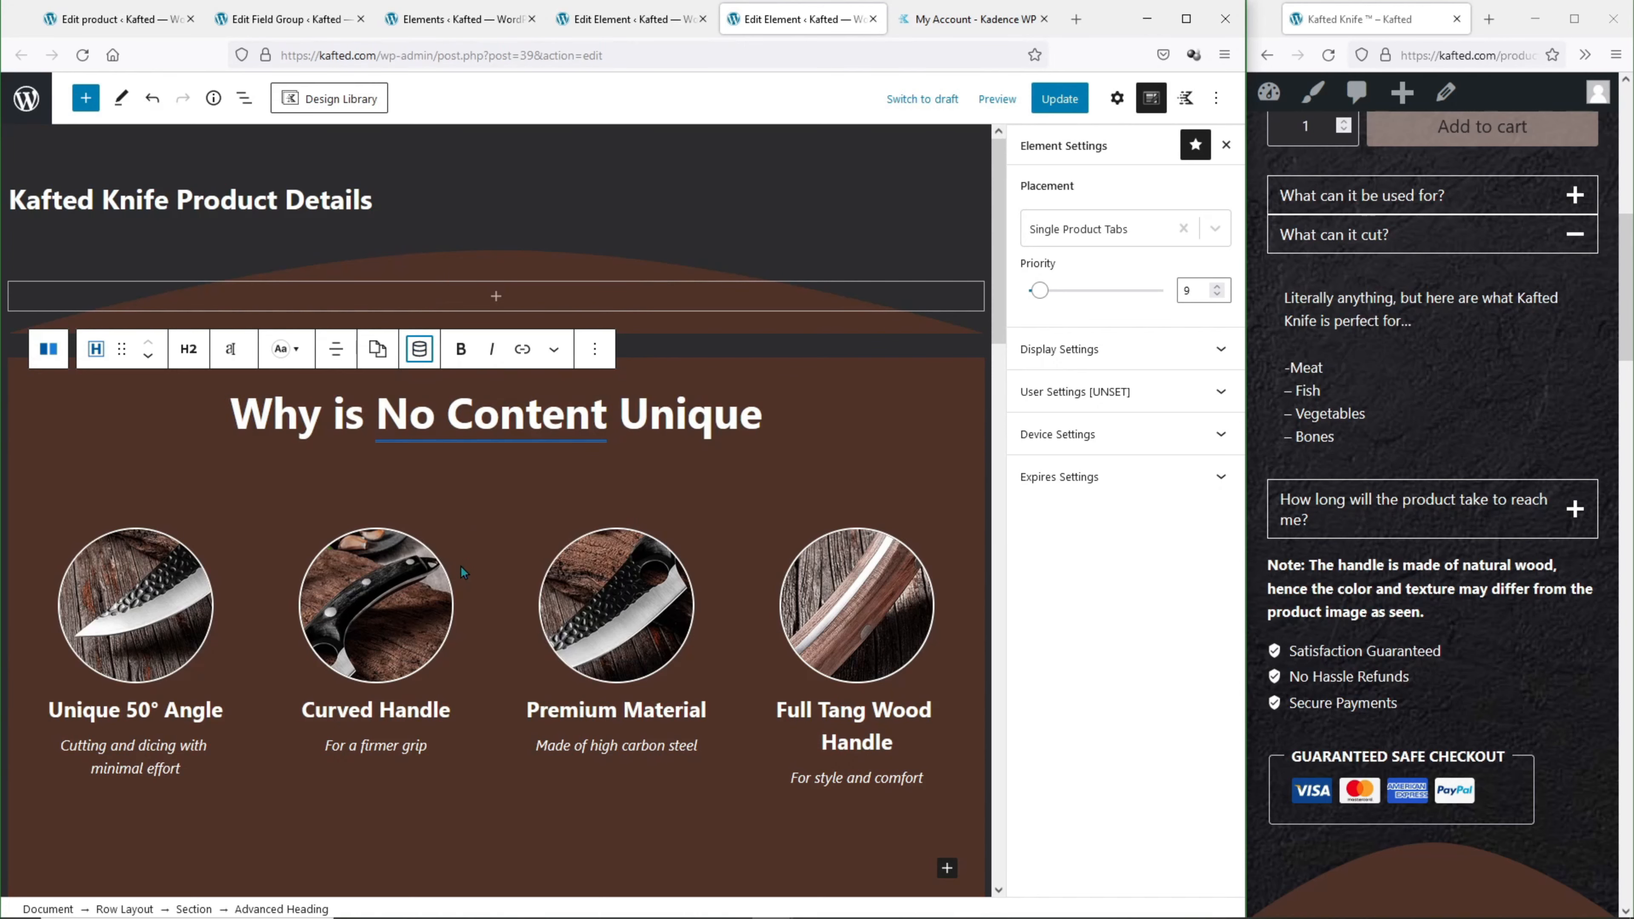
pyautogui.hotkey('ctrl', 's')
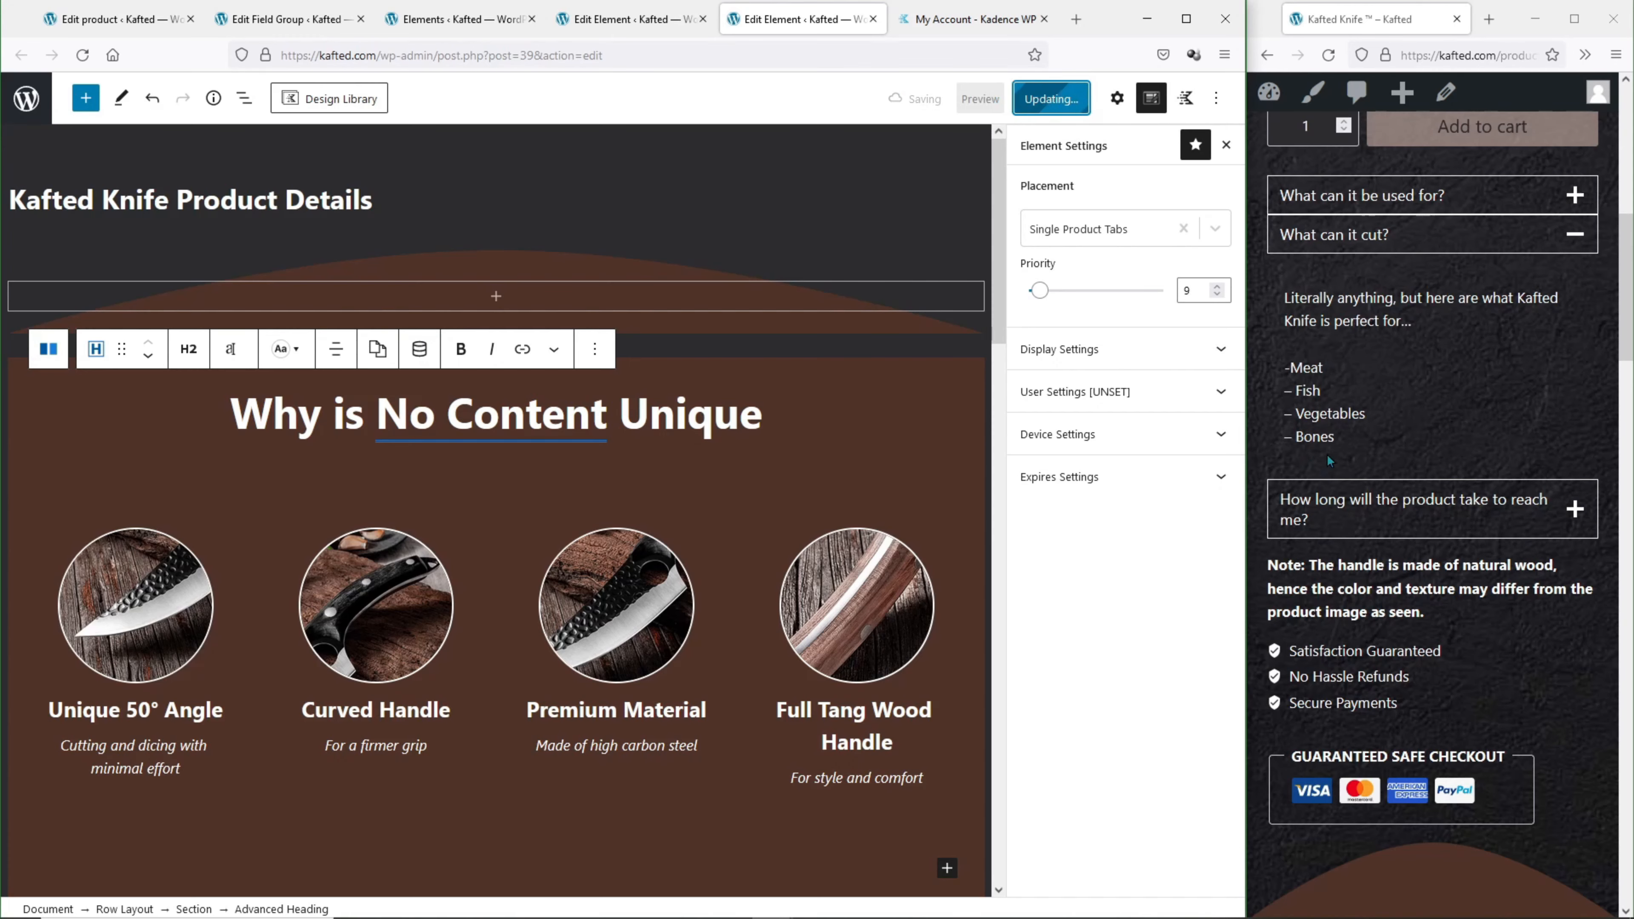
# Compare the product name in the live page's "Why is Kafted Knife Unique" heading with the product's Product Name custom field.
pyautogui.scroll(-5, 1327, 453)
pyautogui.scroll(-3, 1327, 454)
pyautogui.moveTo(1397, 449); pyautogui.dragTo(1553, 448)
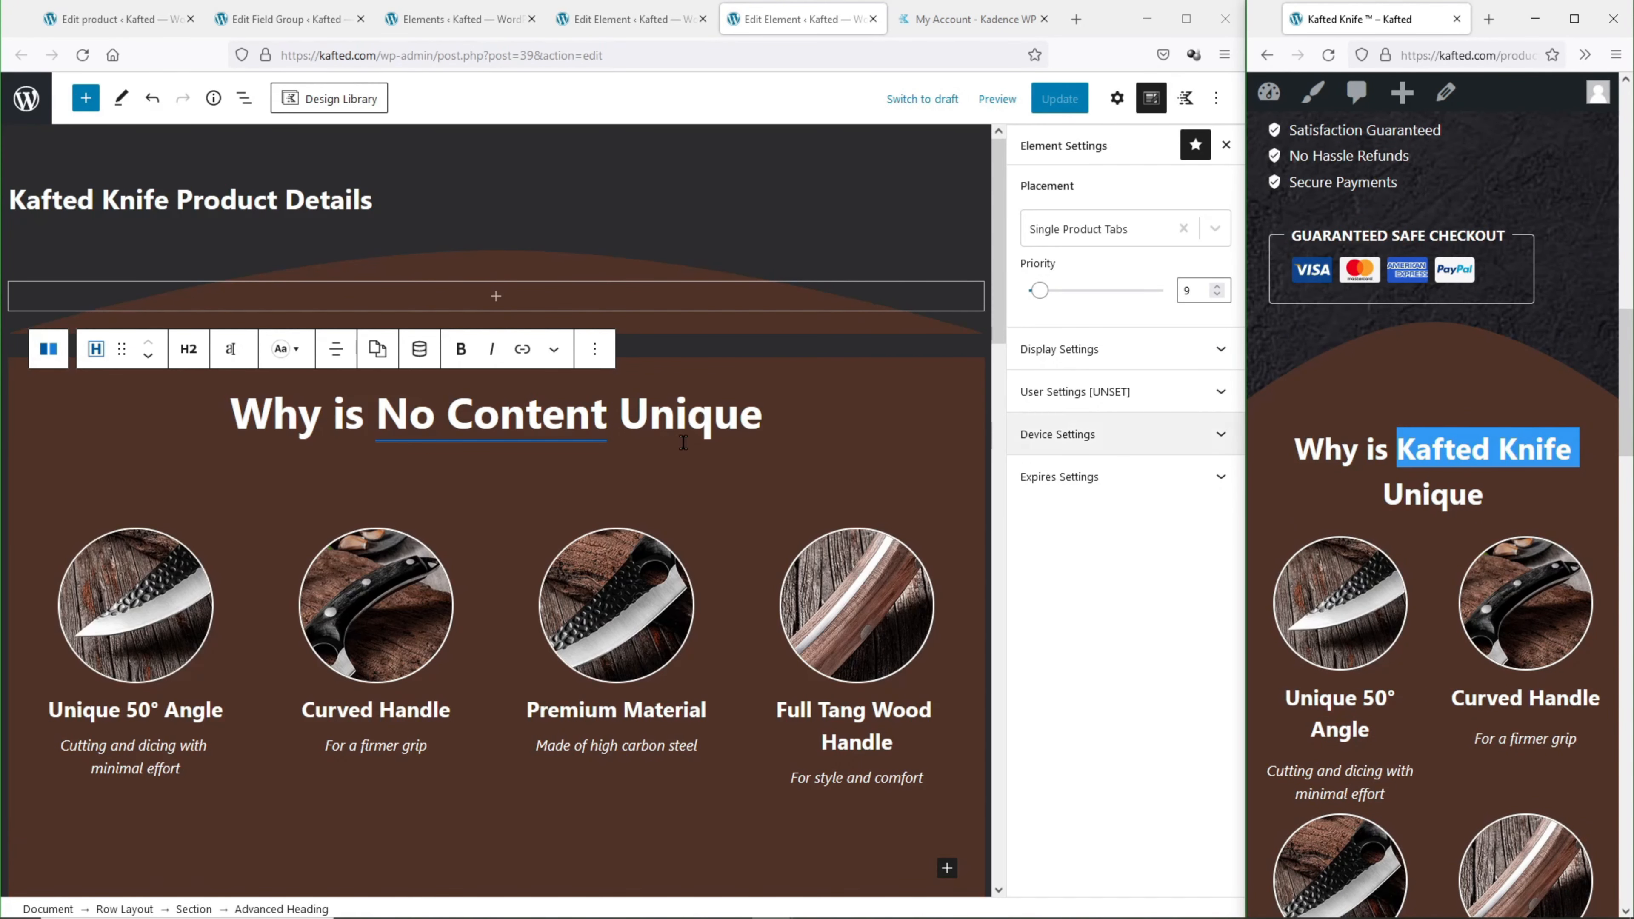
pyautogui.click(135, 22)
pyautogui.scroll(-4, 453, 584)
pyautogui.scroll(-4, 452, 584)
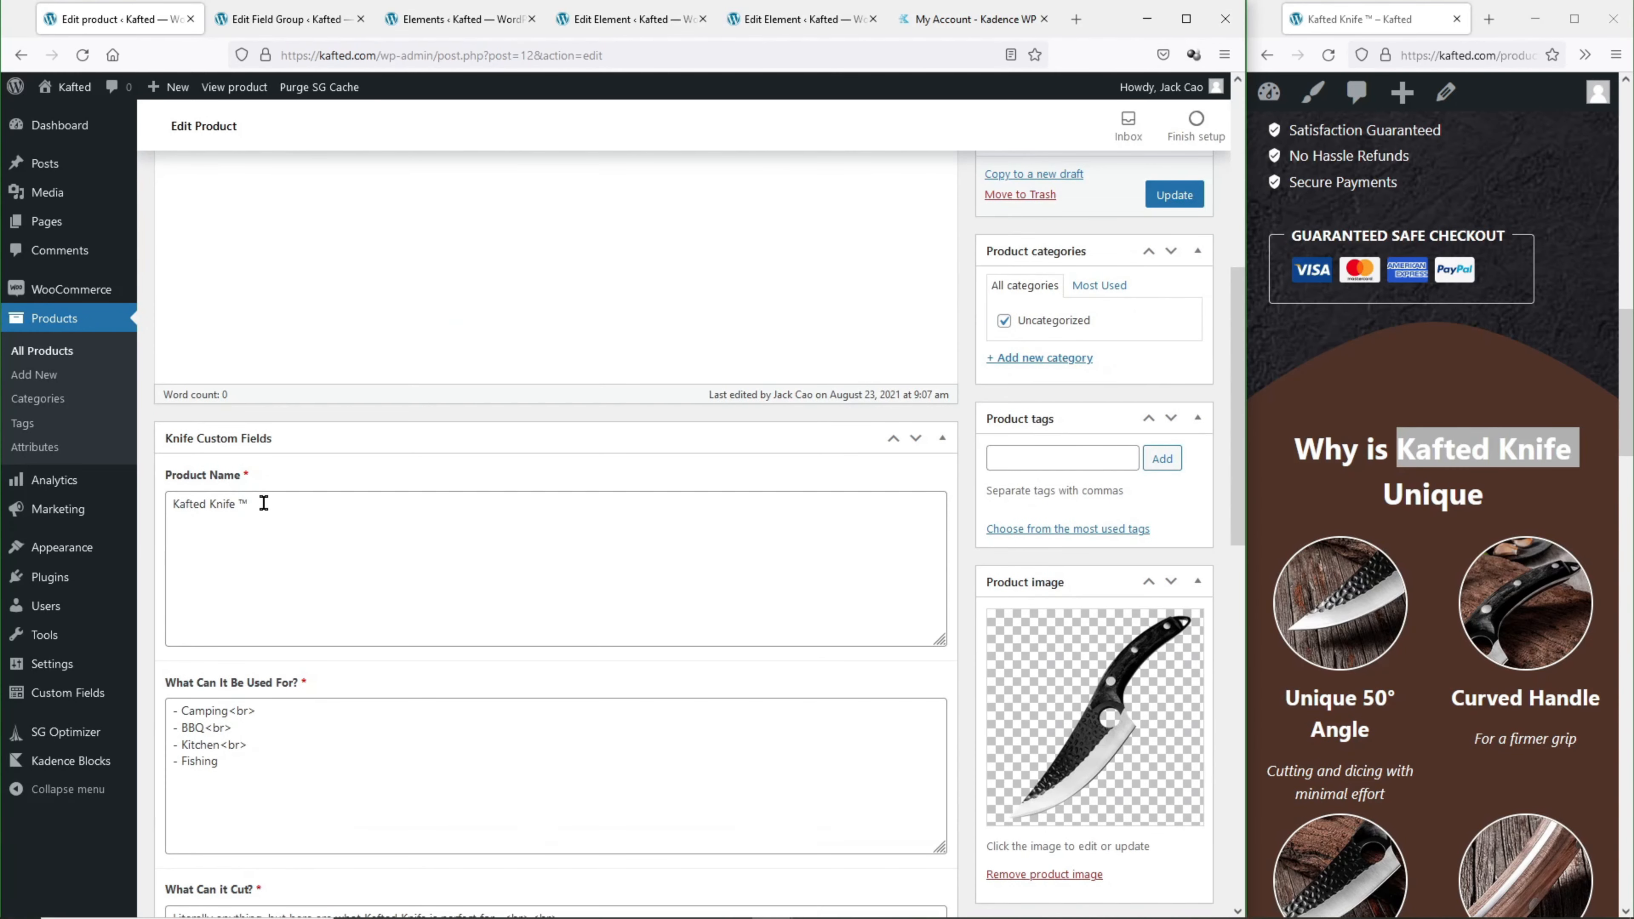
pyautogui.click(798, 19)
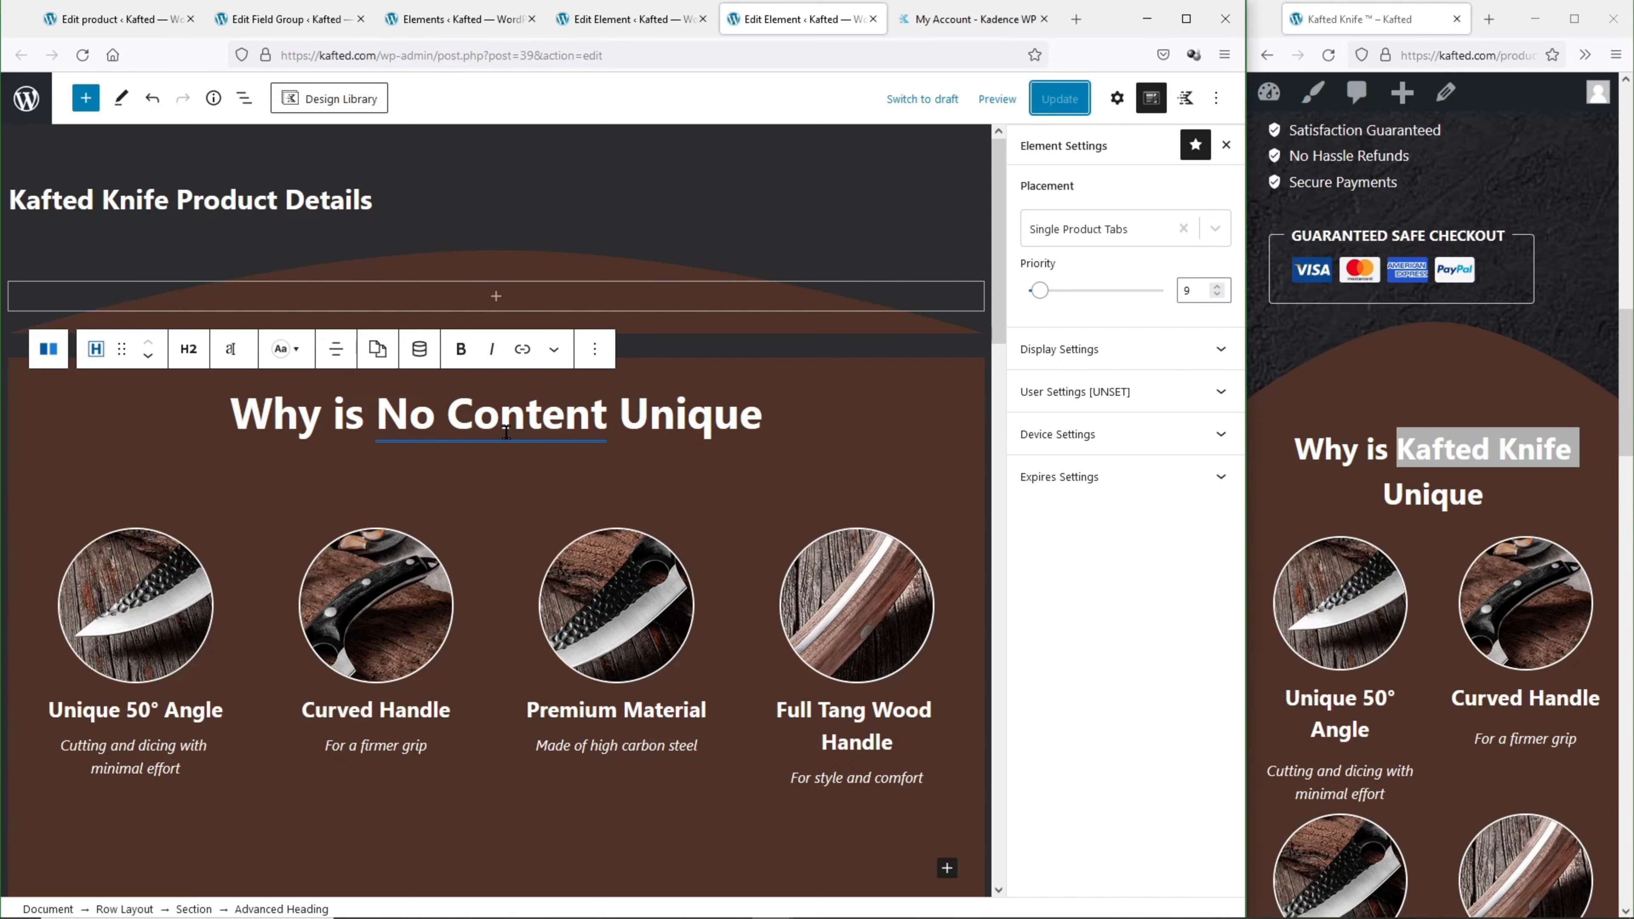
# Reload the live product page and check the product name in the "Unique" heading.
pyautogui.click(1327, 56)
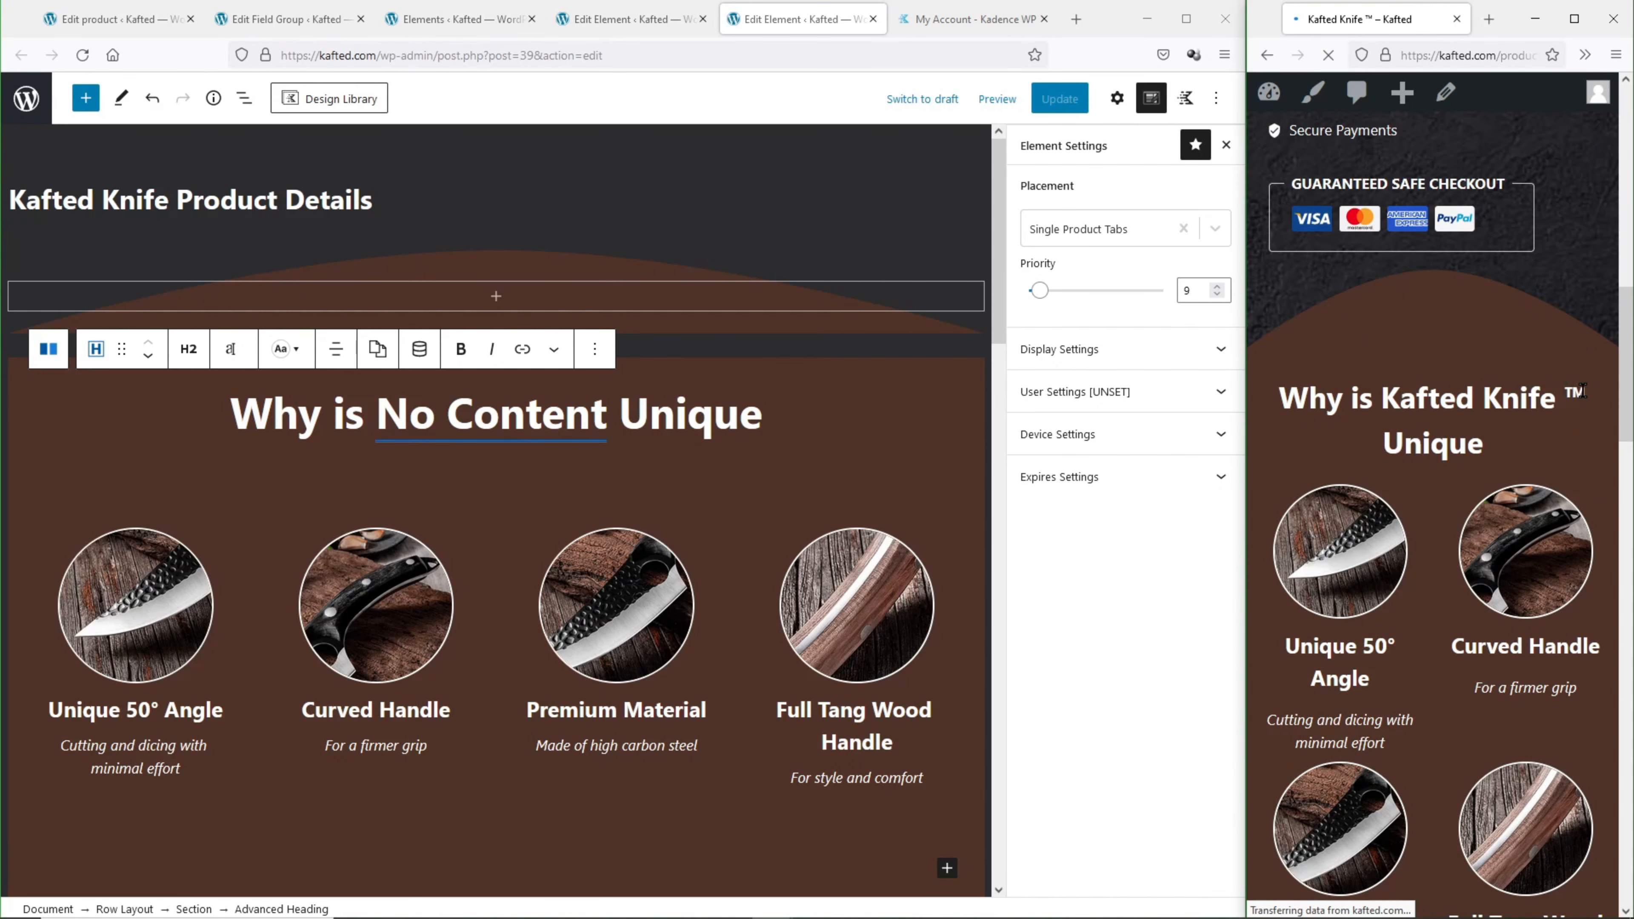
pyautogui.doubleClick(1583, 390)
pyautogui.click(1410, 450)
pyautogui.scroll(-1, 1409, 449)
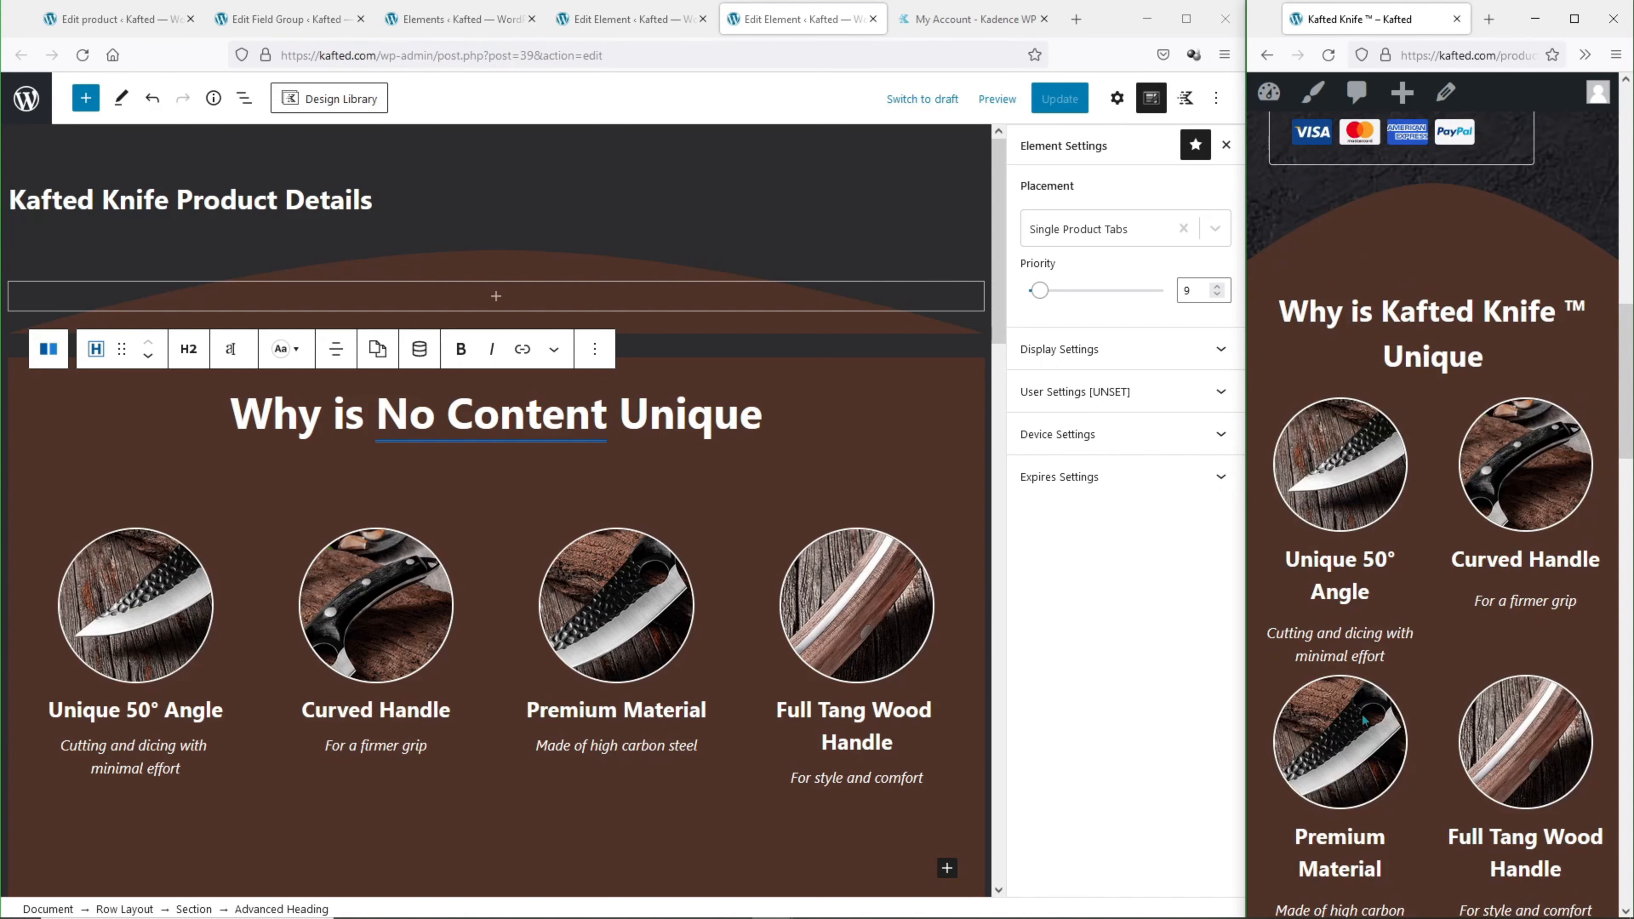
# Add a field labelled "Feature 1 Image" with the Image type to the Knife Custom Fields group.
pyautogui.click(302, 14)
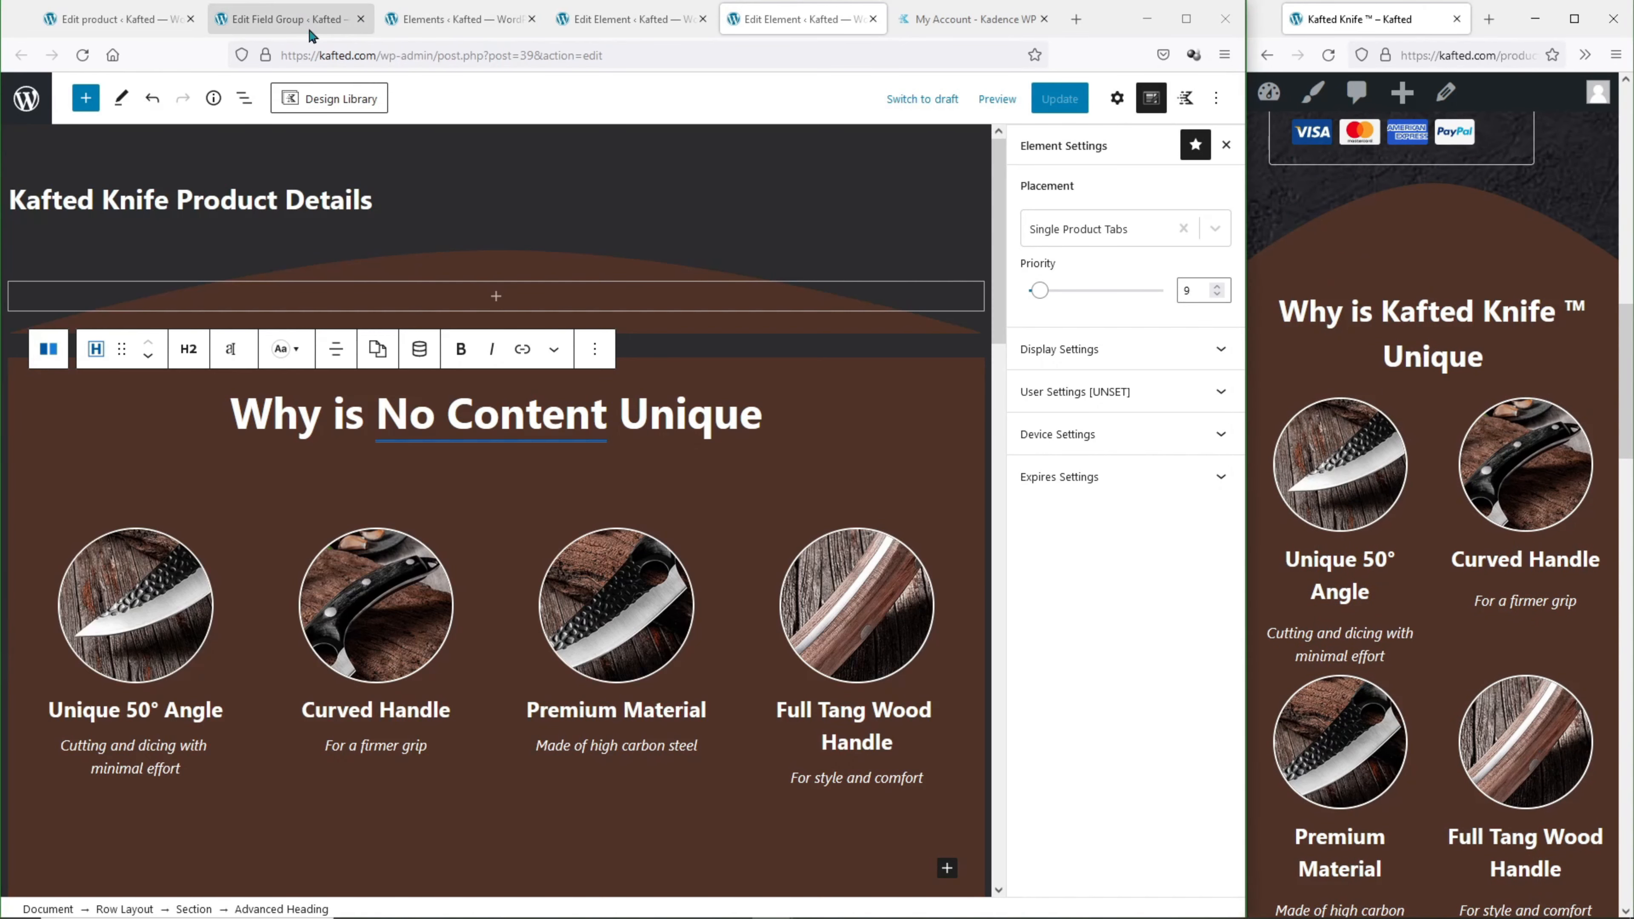
pyautogui.click(907, 505)
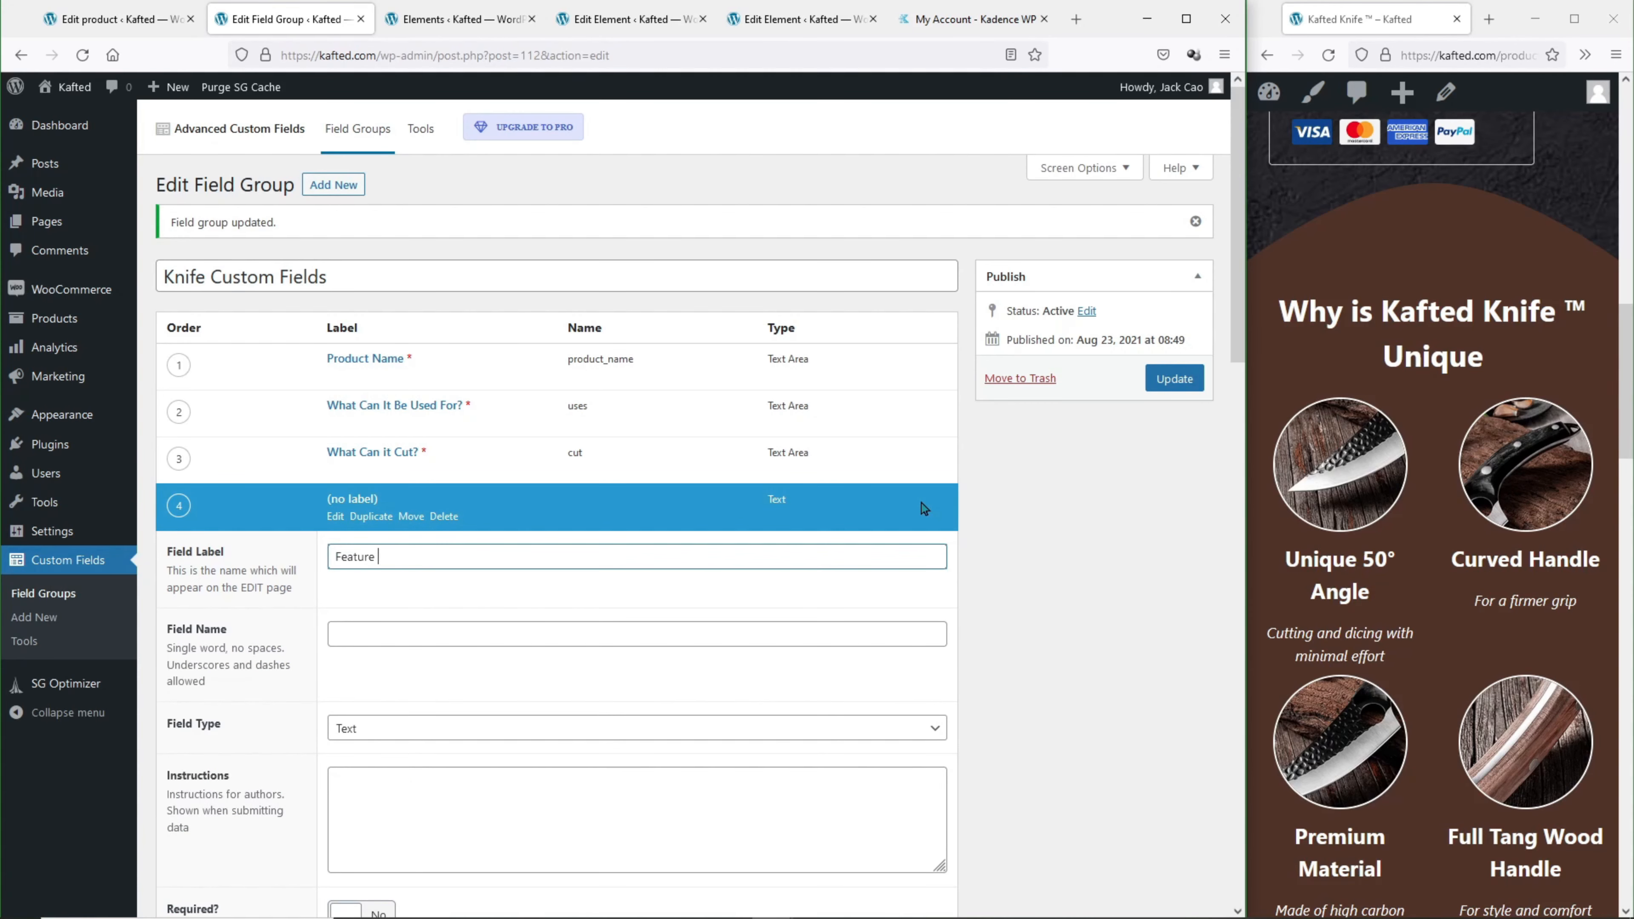
pyautogui.write('Feature 1 Image')
pyautogui.click(882, 603)
pyautogui.scroll(-3, 843, 586)
pyautogui.click(831, 566)
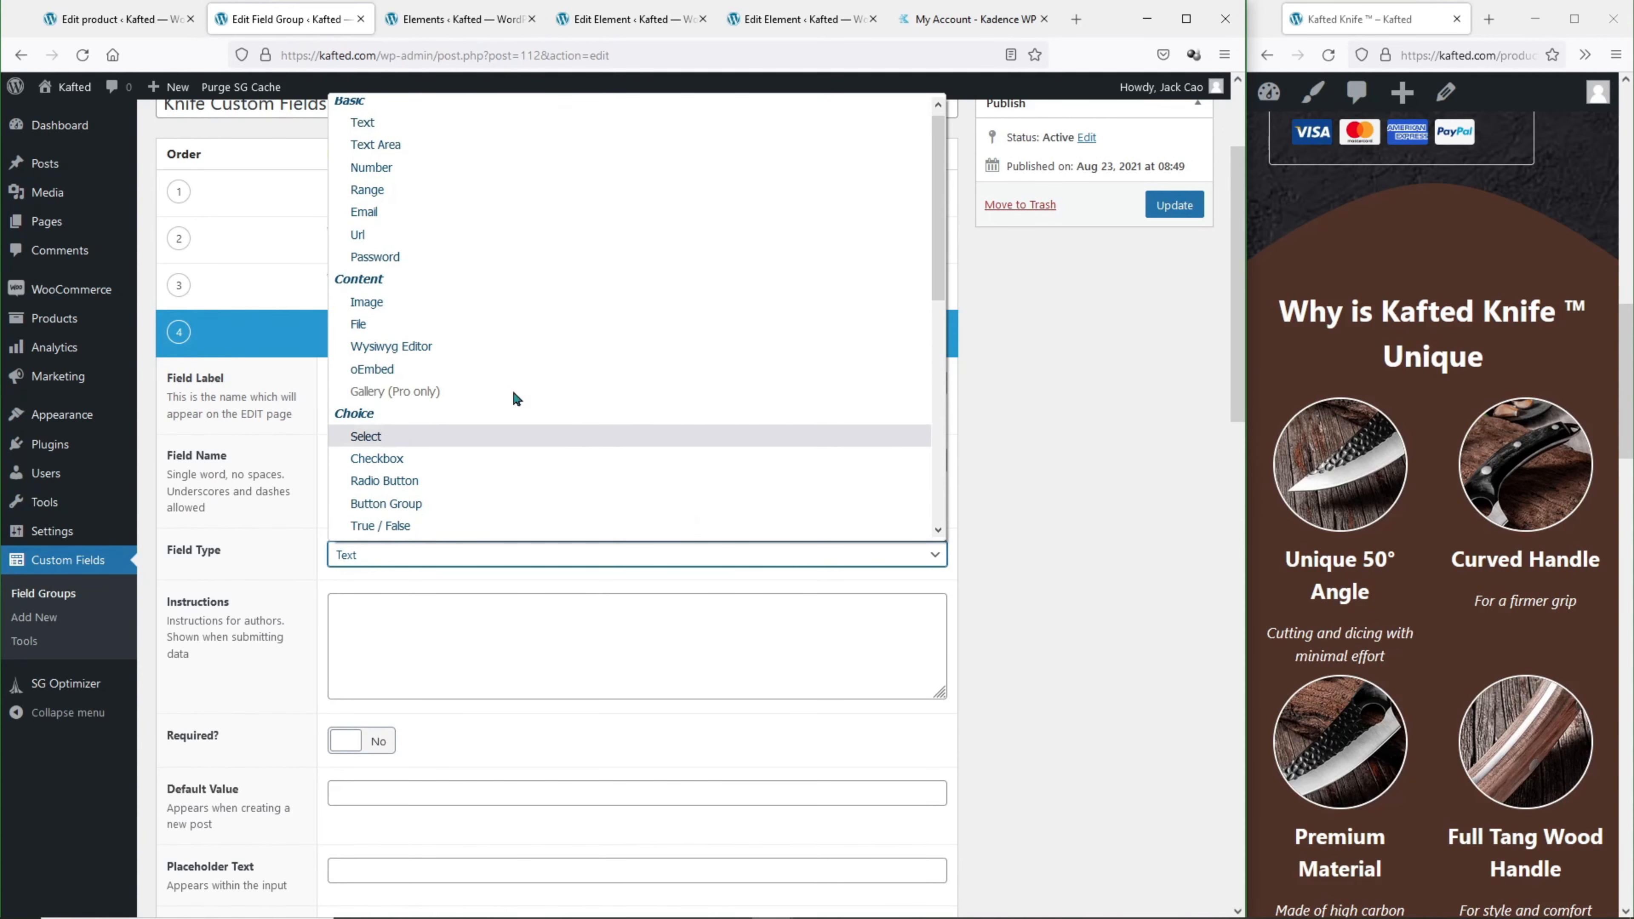
pyautogui.click(431, 302)
# Make the Feature 1 Image field required, enter the instructions "Image dimension (200 x 200px)" and collapse the field.
pyautogui.scroll(-3, 385, 572)
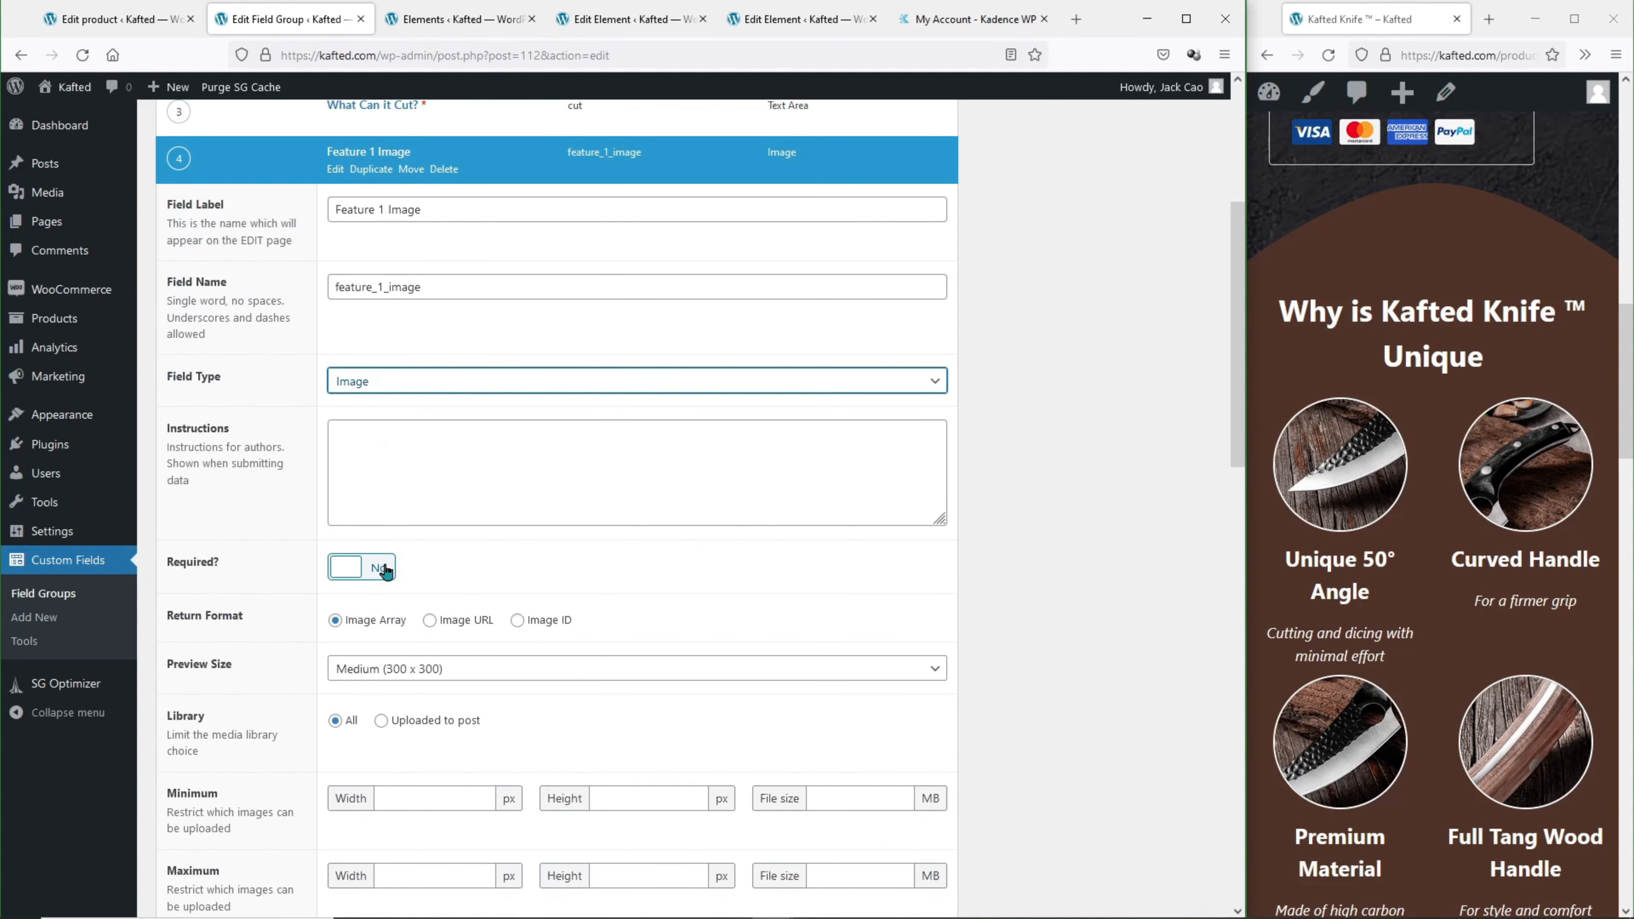
pyautogui.click(384, 571)
pyautogui.scroll(-4, 392, 563)
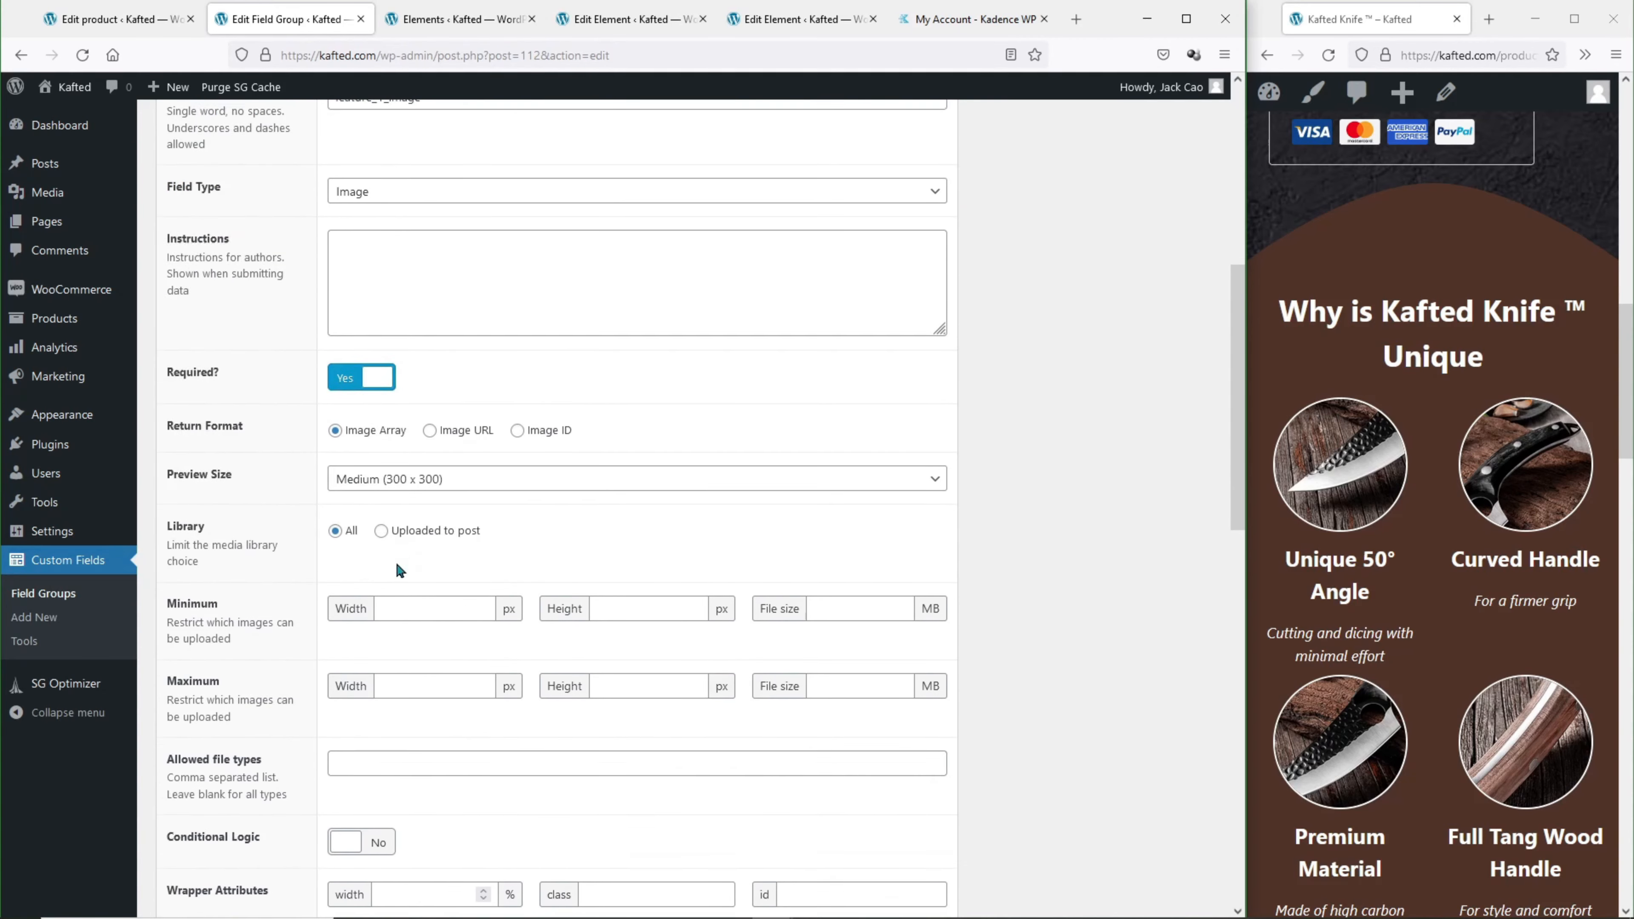
pyautogui.scroll(3, 442, 565)
pyautogui.click(463, 405)
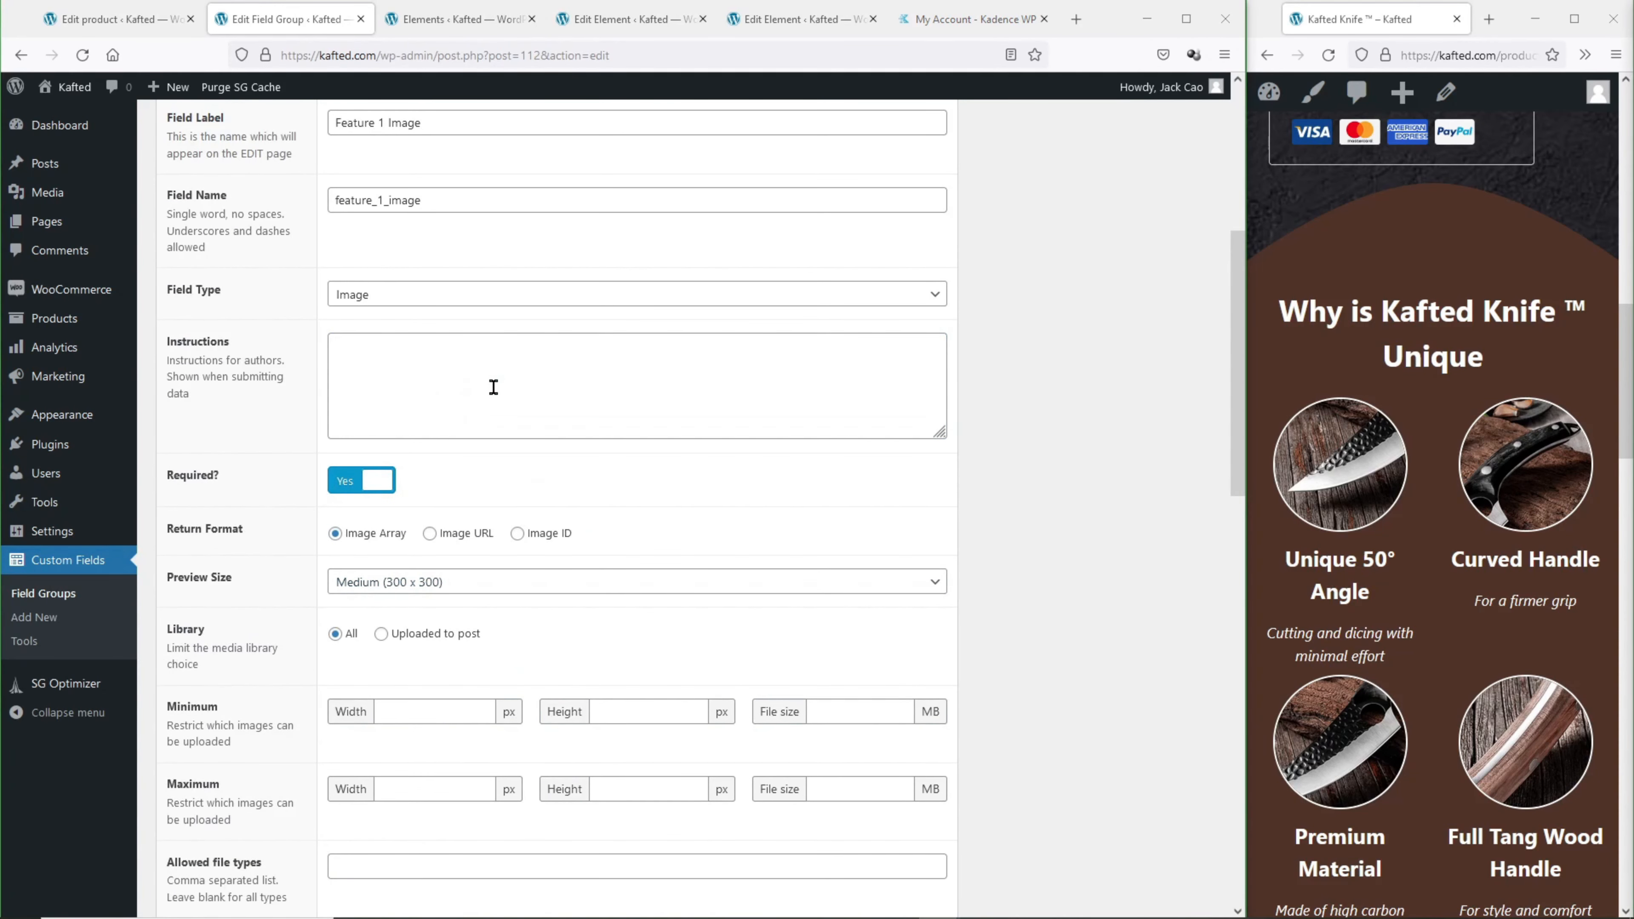
pyautogui.click(493, 387)
pyautogui.write('Image dimension (200 x 200px)')
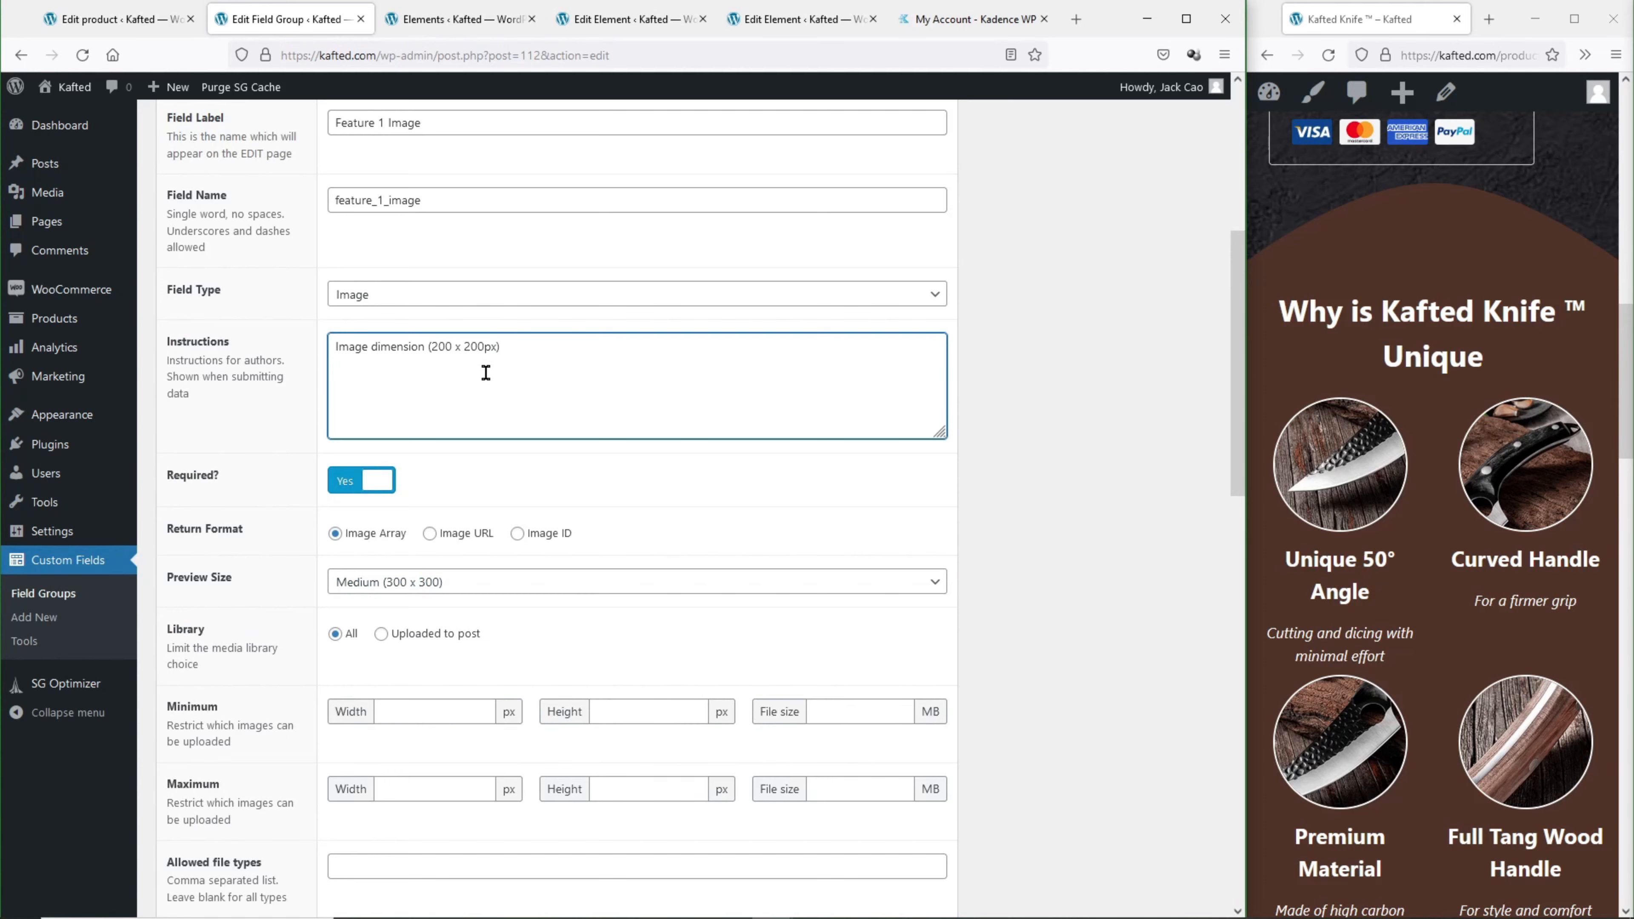
pyautogui.scroll(-5, 486, 374)
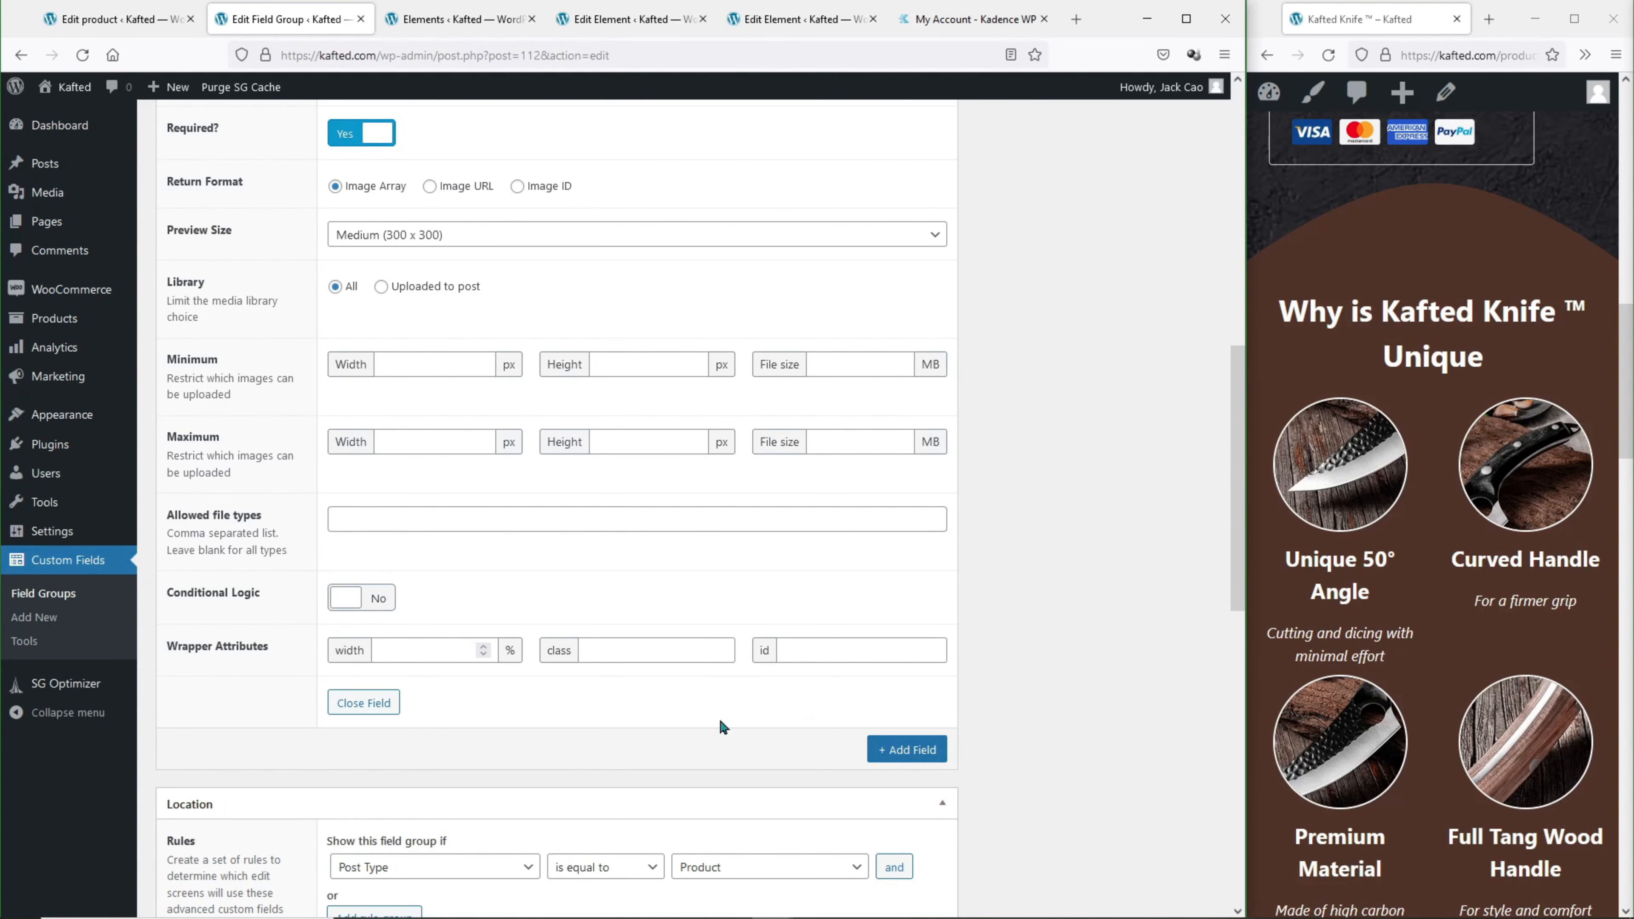
pyautogui.scroll(8, 575, 697)
pyautogui.click(374, 242)
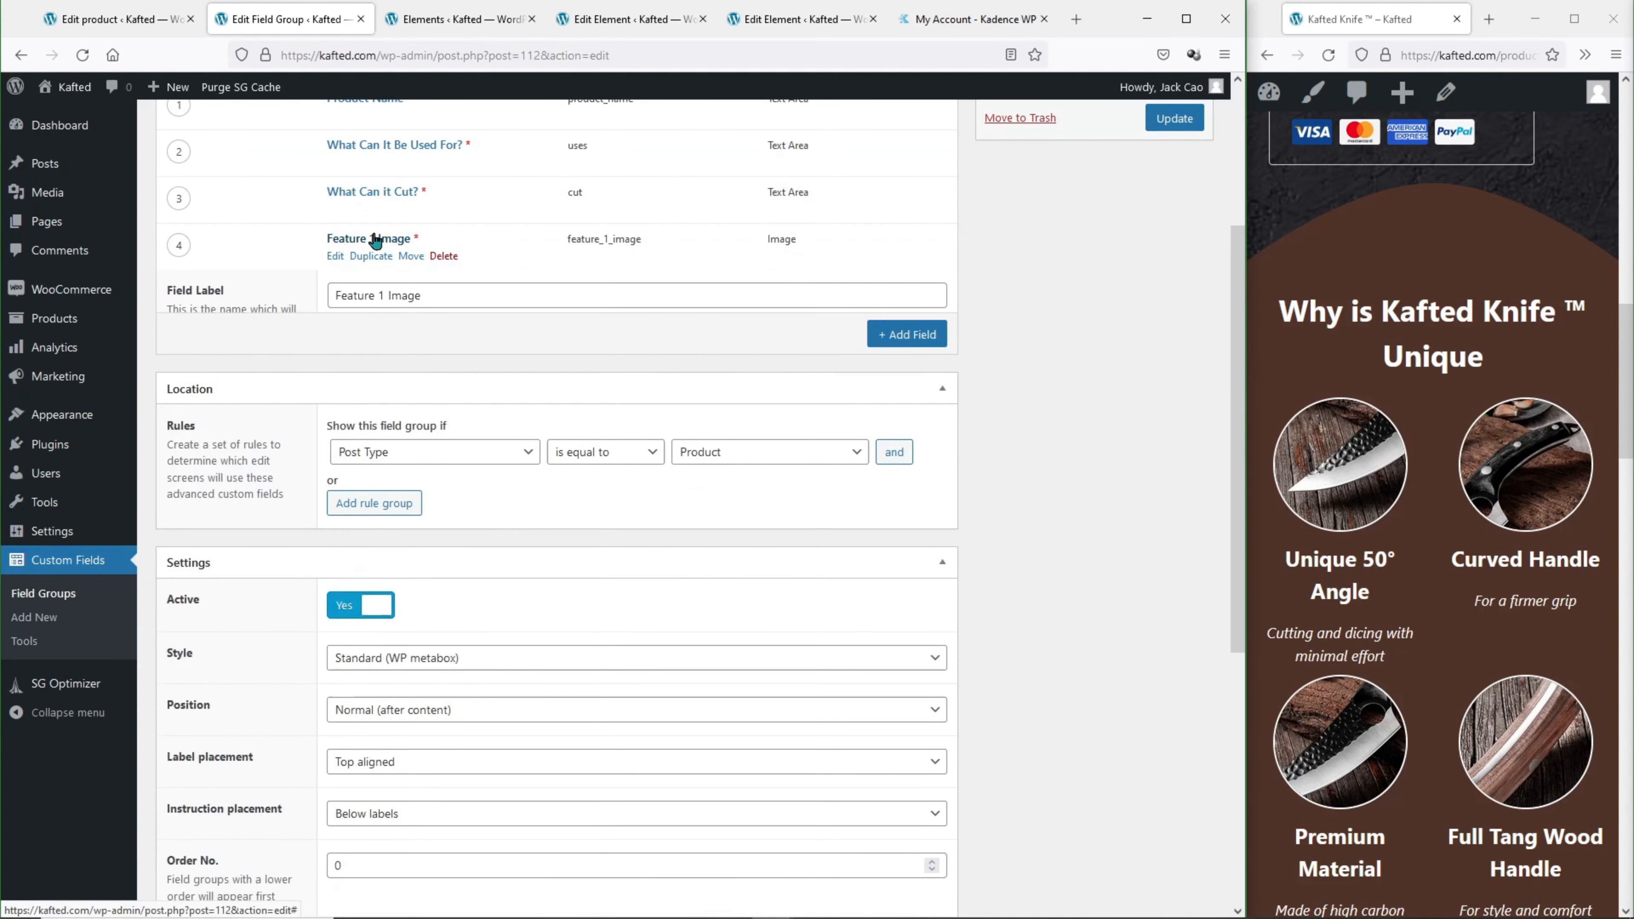
# Duplicate the Feature 1 Image field, labelling the copy "Feature Image 2" and naming it "feature_image_2".
pyautogui.click(369, 256)
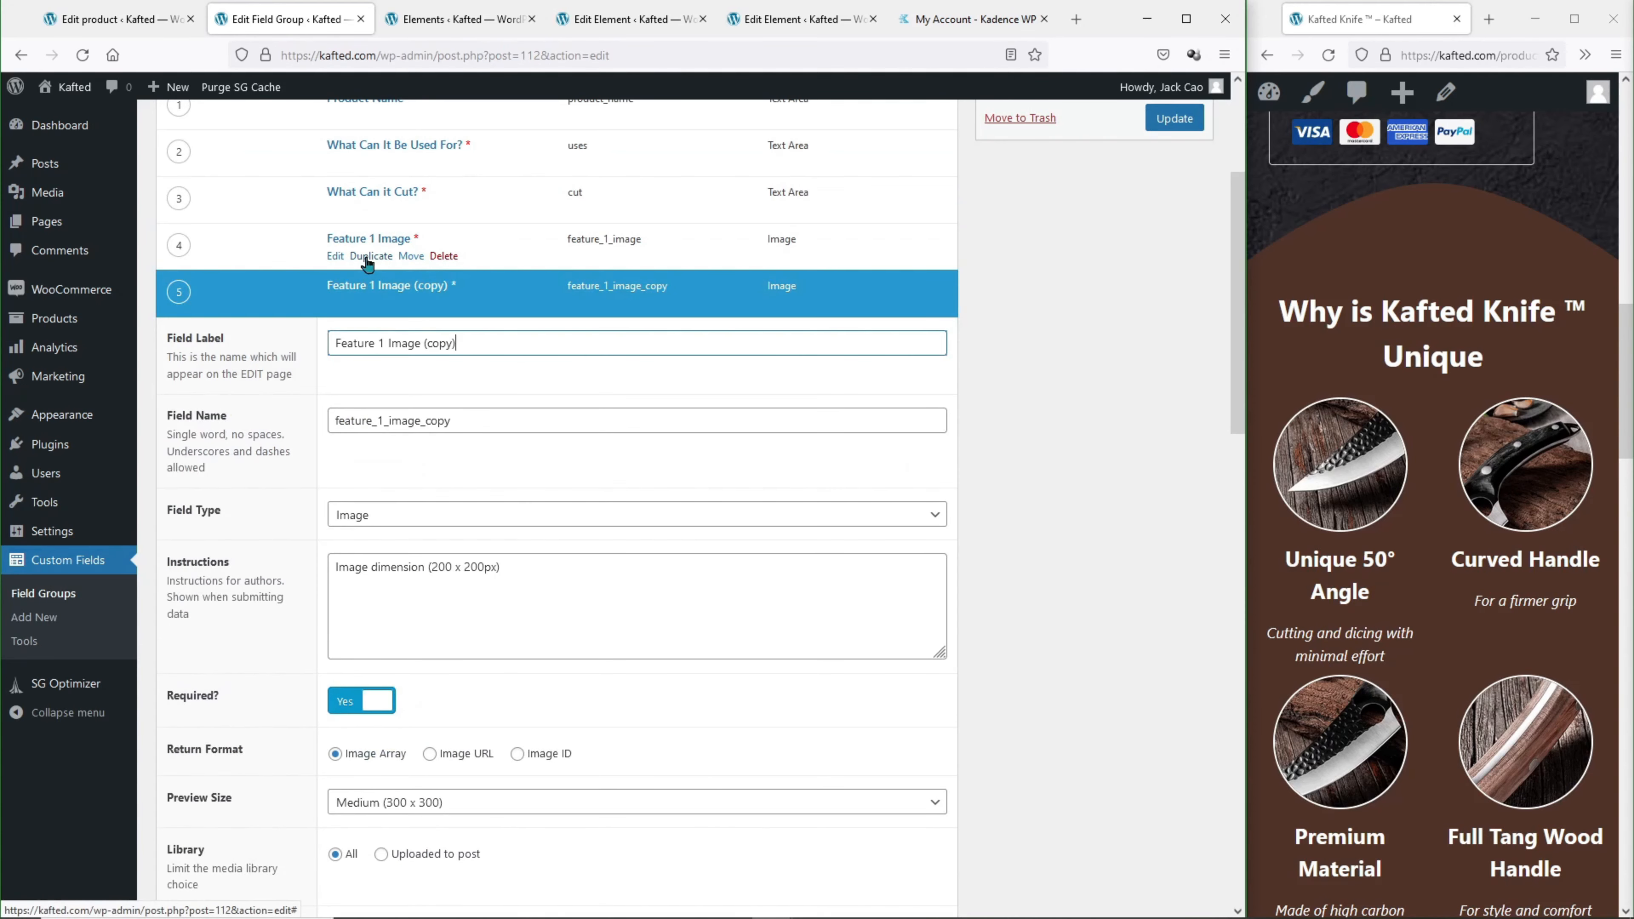
pyautogui.moveTo(462, 340); pyautogui.dragTo(377, 344)
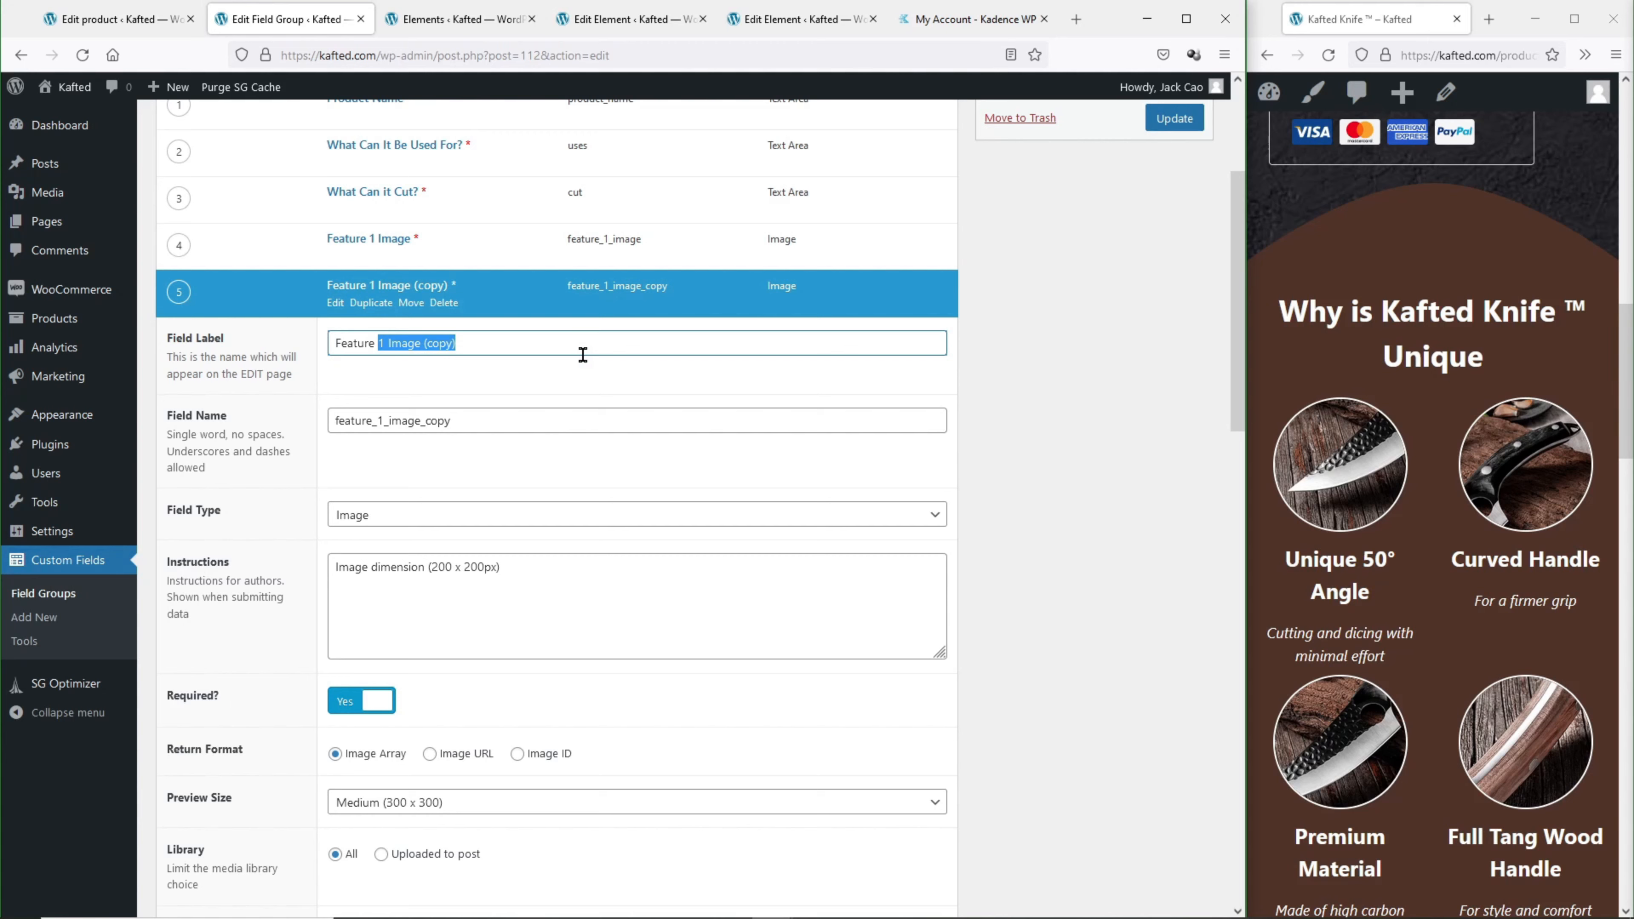
pyautogui.write('Image 2')
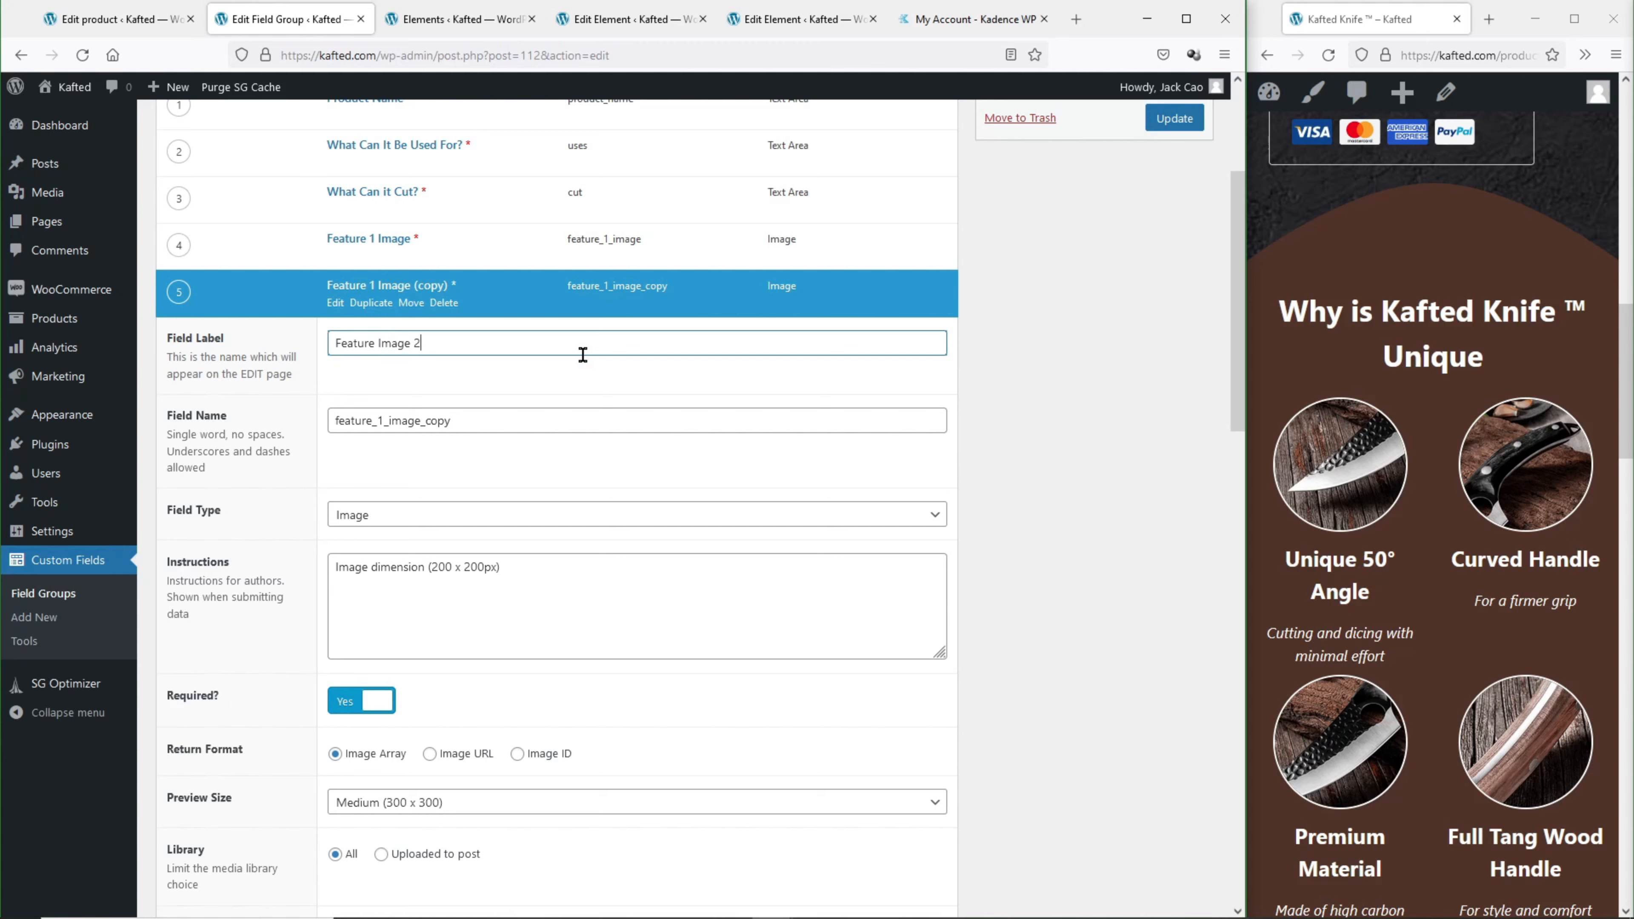
pyautogui.moveTo(451, 422); pyautogui.dragTo(378, 423)
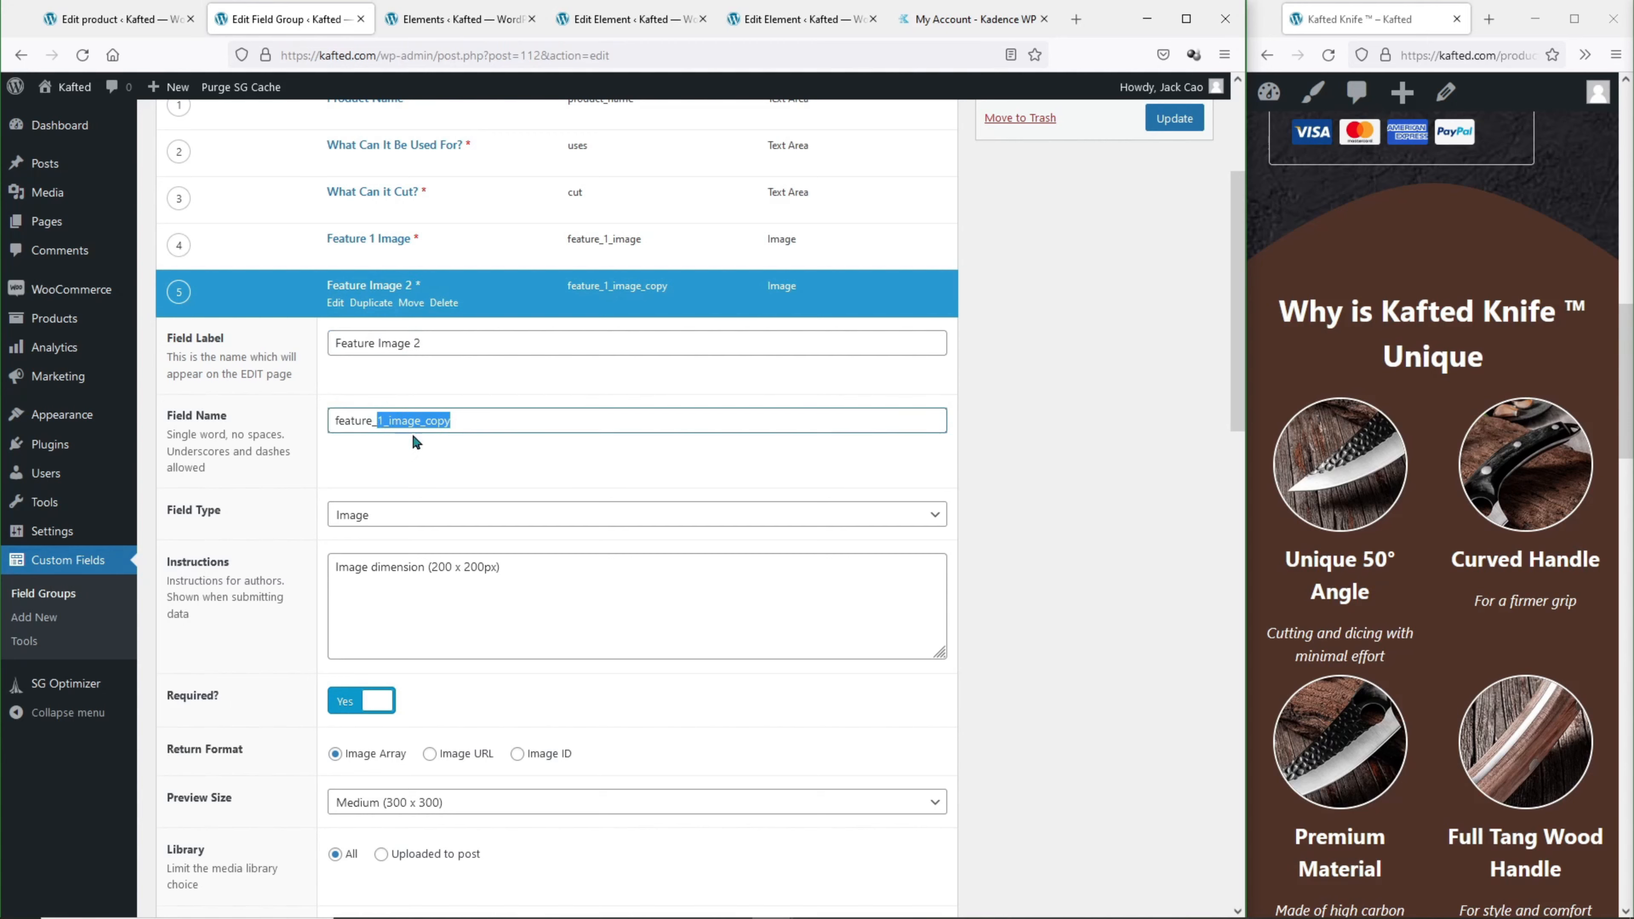
pyautogui.scroll(-8, 472, 460)
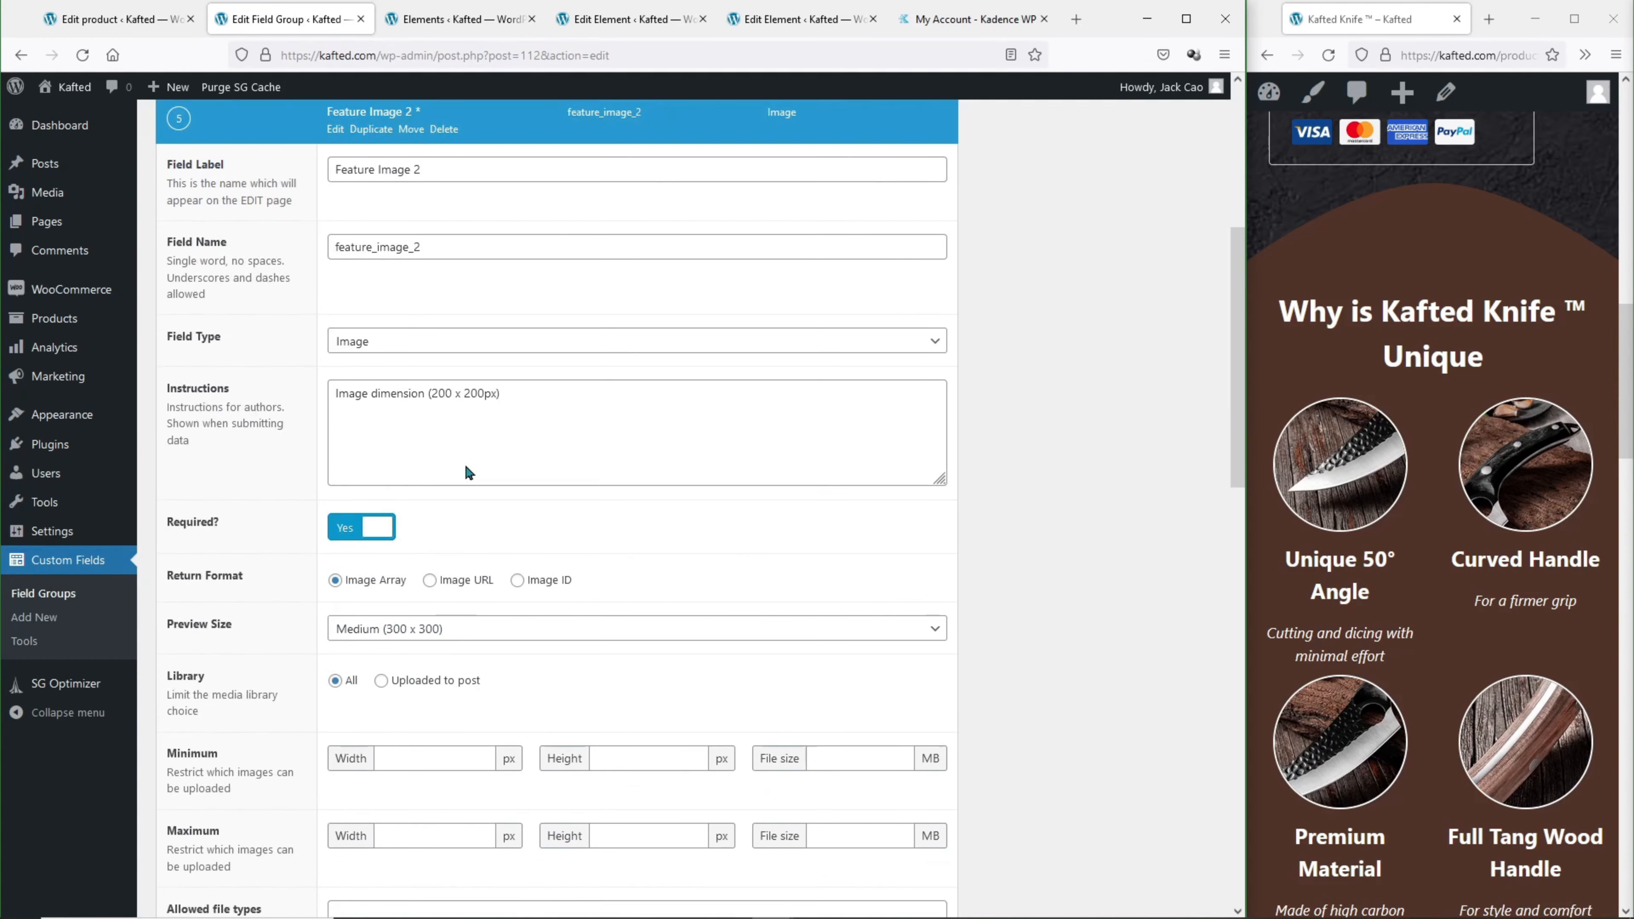
# Change the Feature 1 Image field's label to "Feature Image 1" and its name to "feature_image_1", and collapse both image fields.
pyautogui.scroll(10, 467, 472)
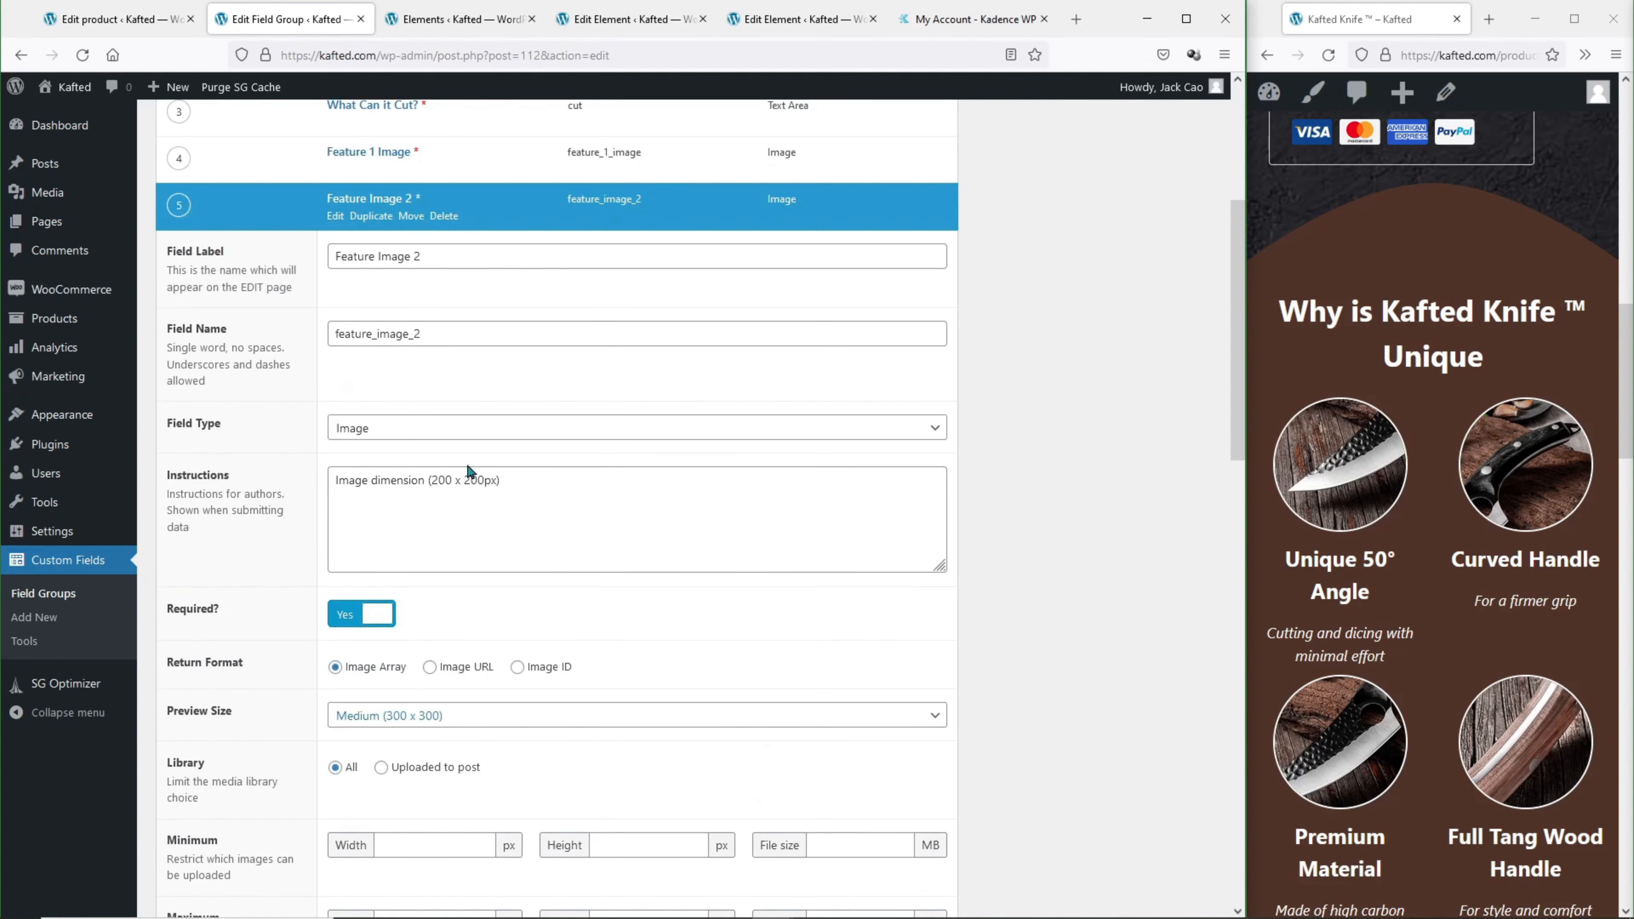
pyautogui.click(334, 343)
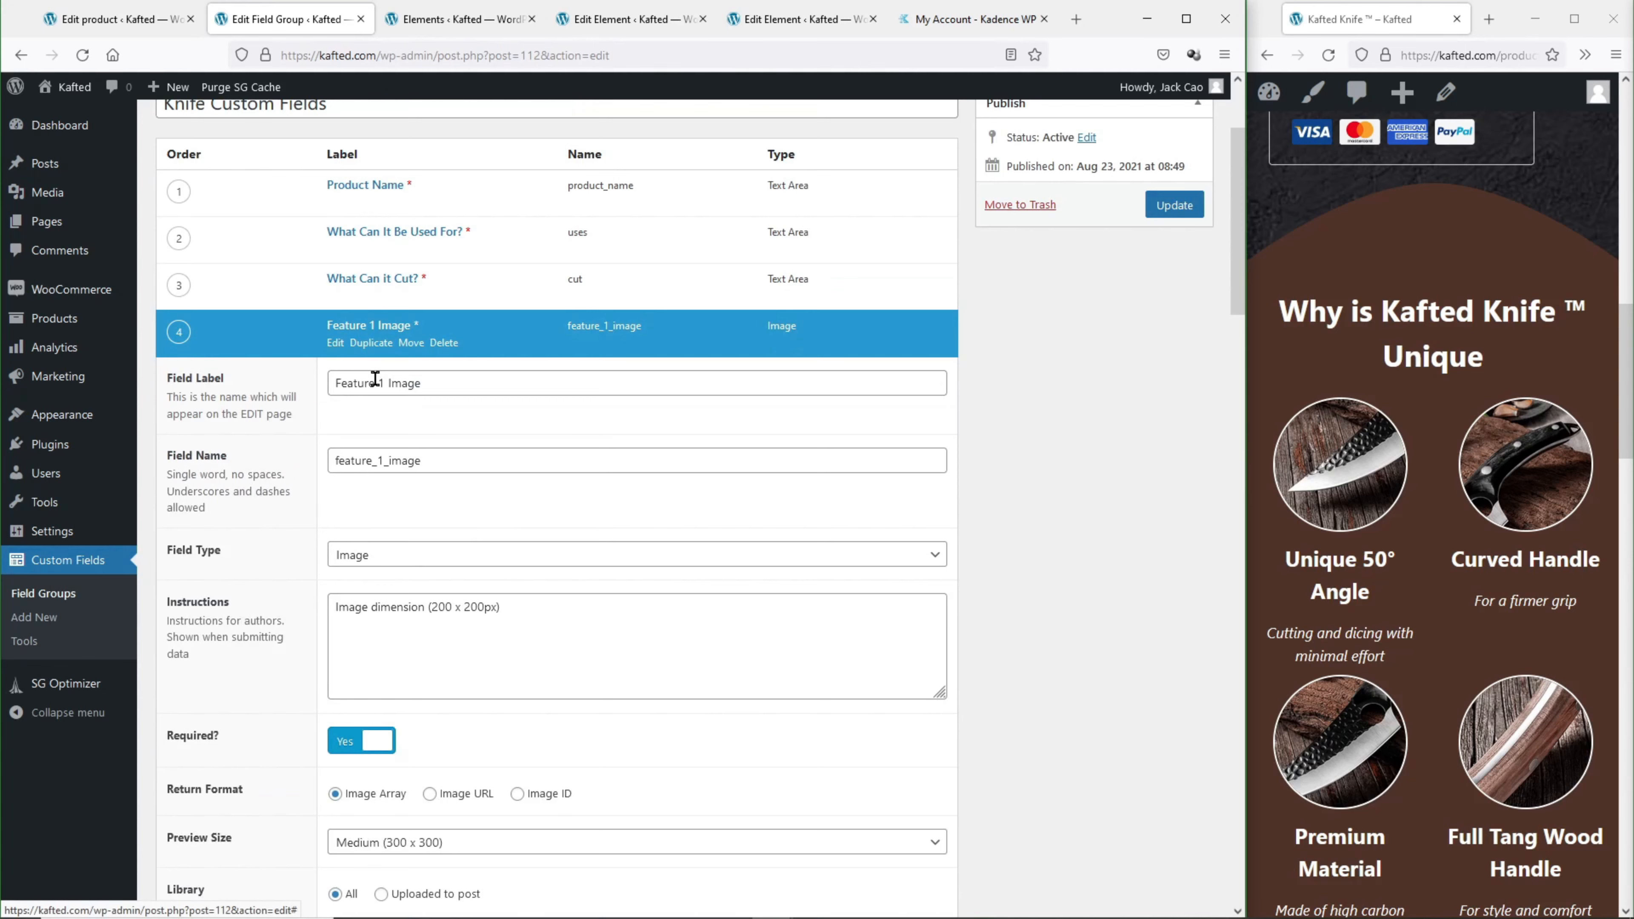
pyautogui.moveTo(378, 383); pyautogui.dragTo(460, 387)
pyautogui.write('Image 1')
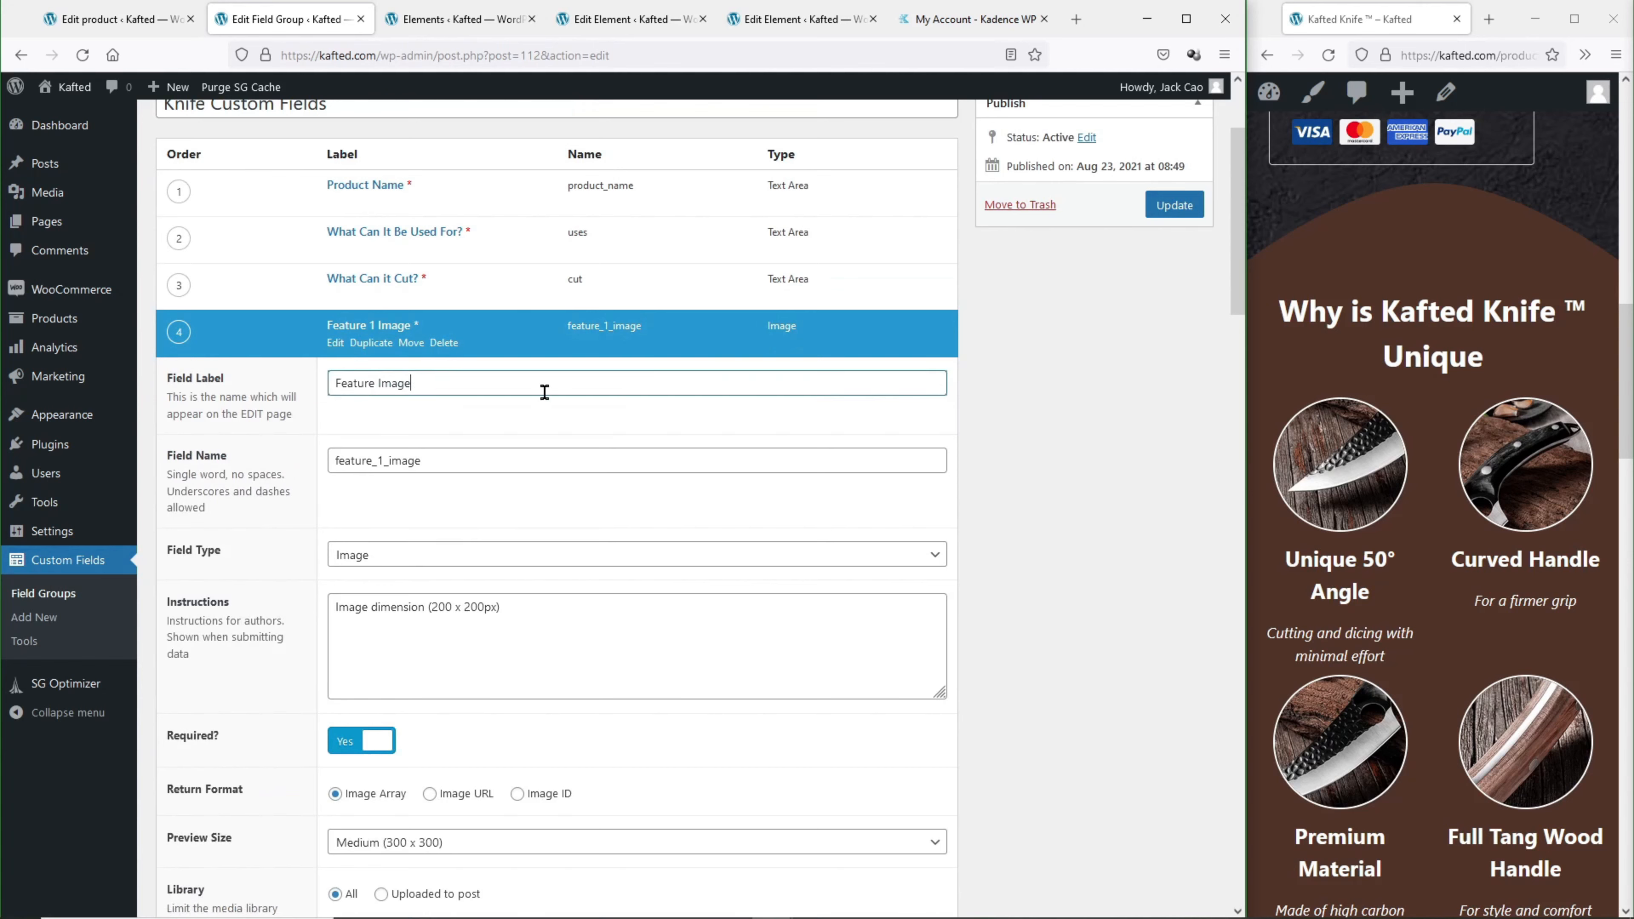
pyautogui.moveTo(373, 460); pyautogui.dragTo(430, 460)
pyautogui.write('image_1')
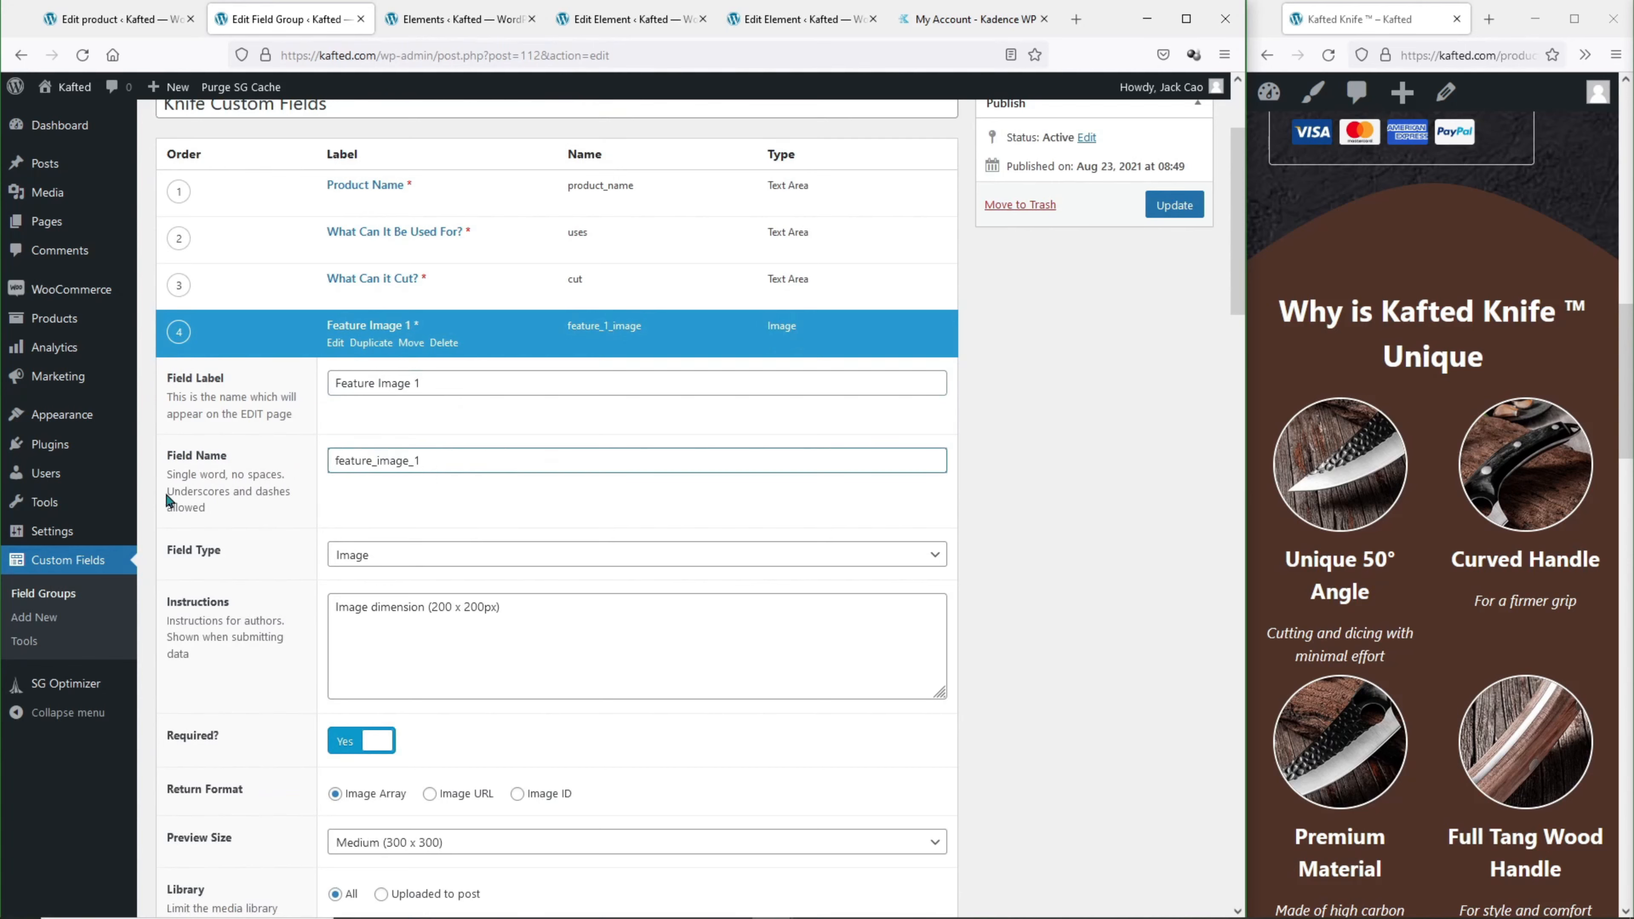
pyautogui.moveTo(167, 493); pyautogui.dragTo(275, 500)
pyautogui.click(451, 459)
pyautogui.click(370, 343)
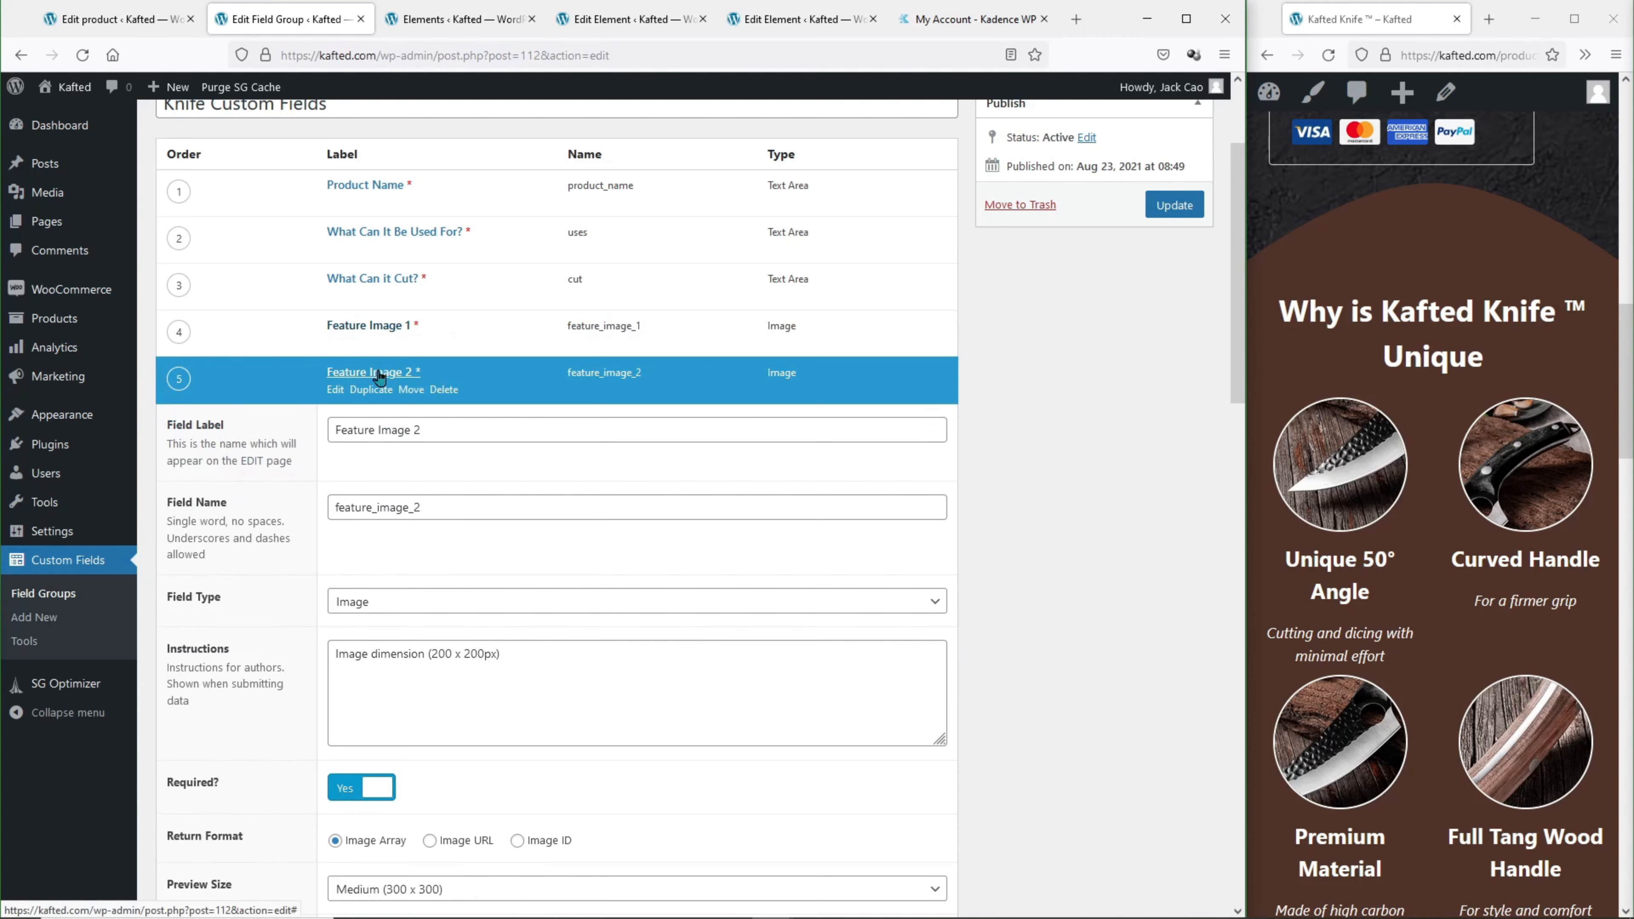
pyautogui.click(379, 375)
pyautogui.click(379, 378)
pyautogui.click(376, 370)
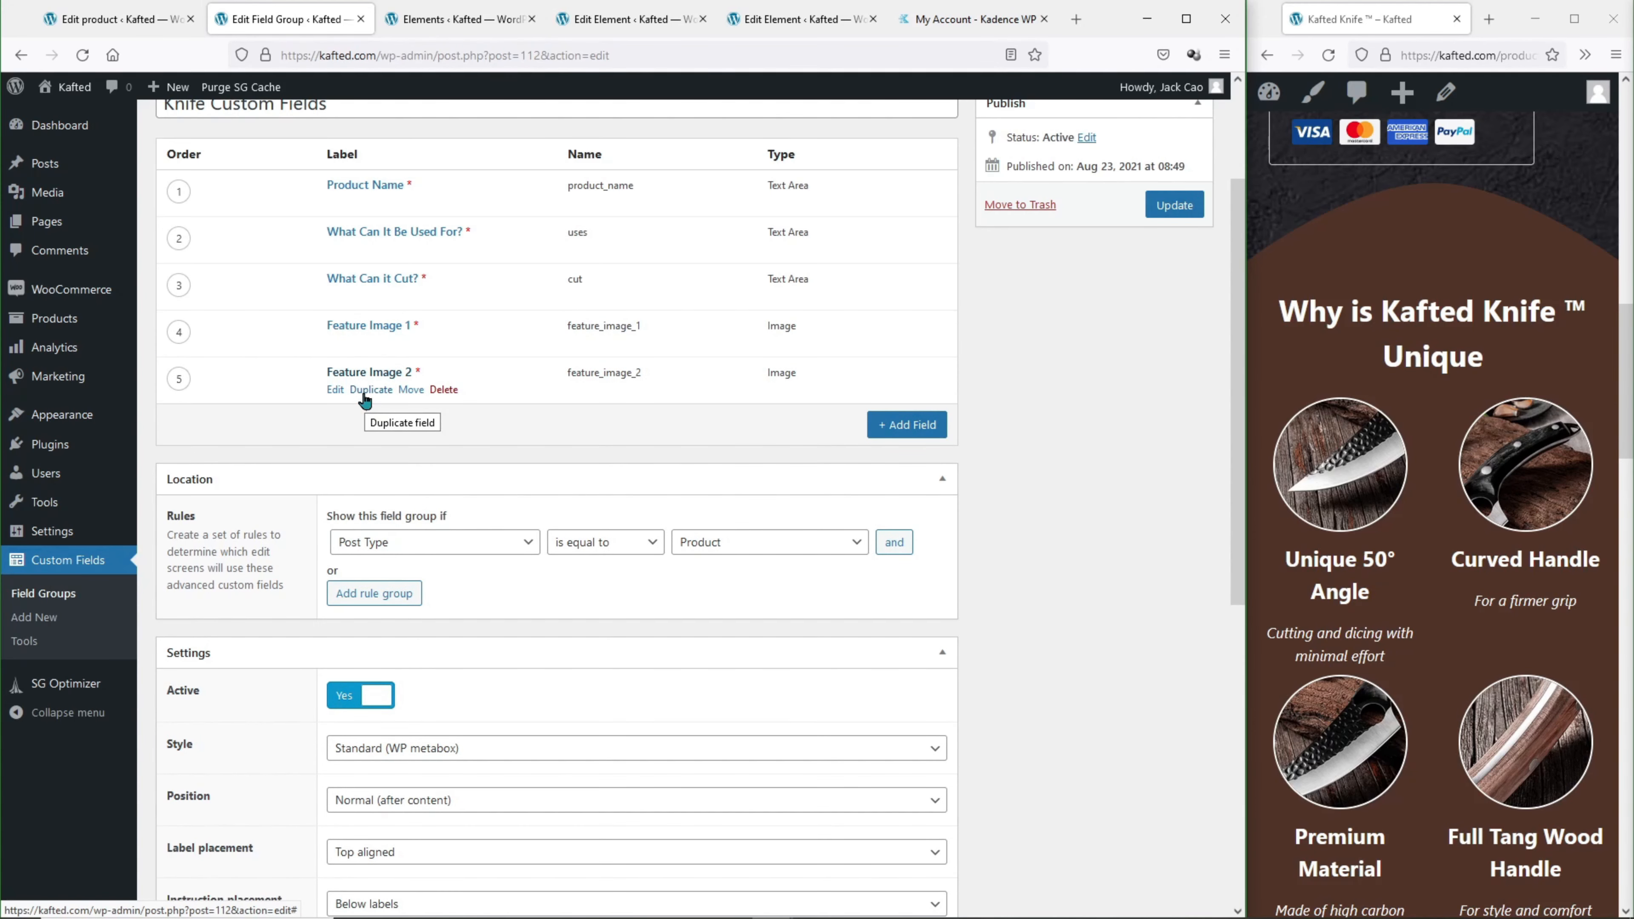
# Duplicate the feature image fields to create "Feature Image 3" and "Feature Image 4", named "feature_image_3" and "feature_image_4", and collapse both.
pyautogui.click(371, 390)
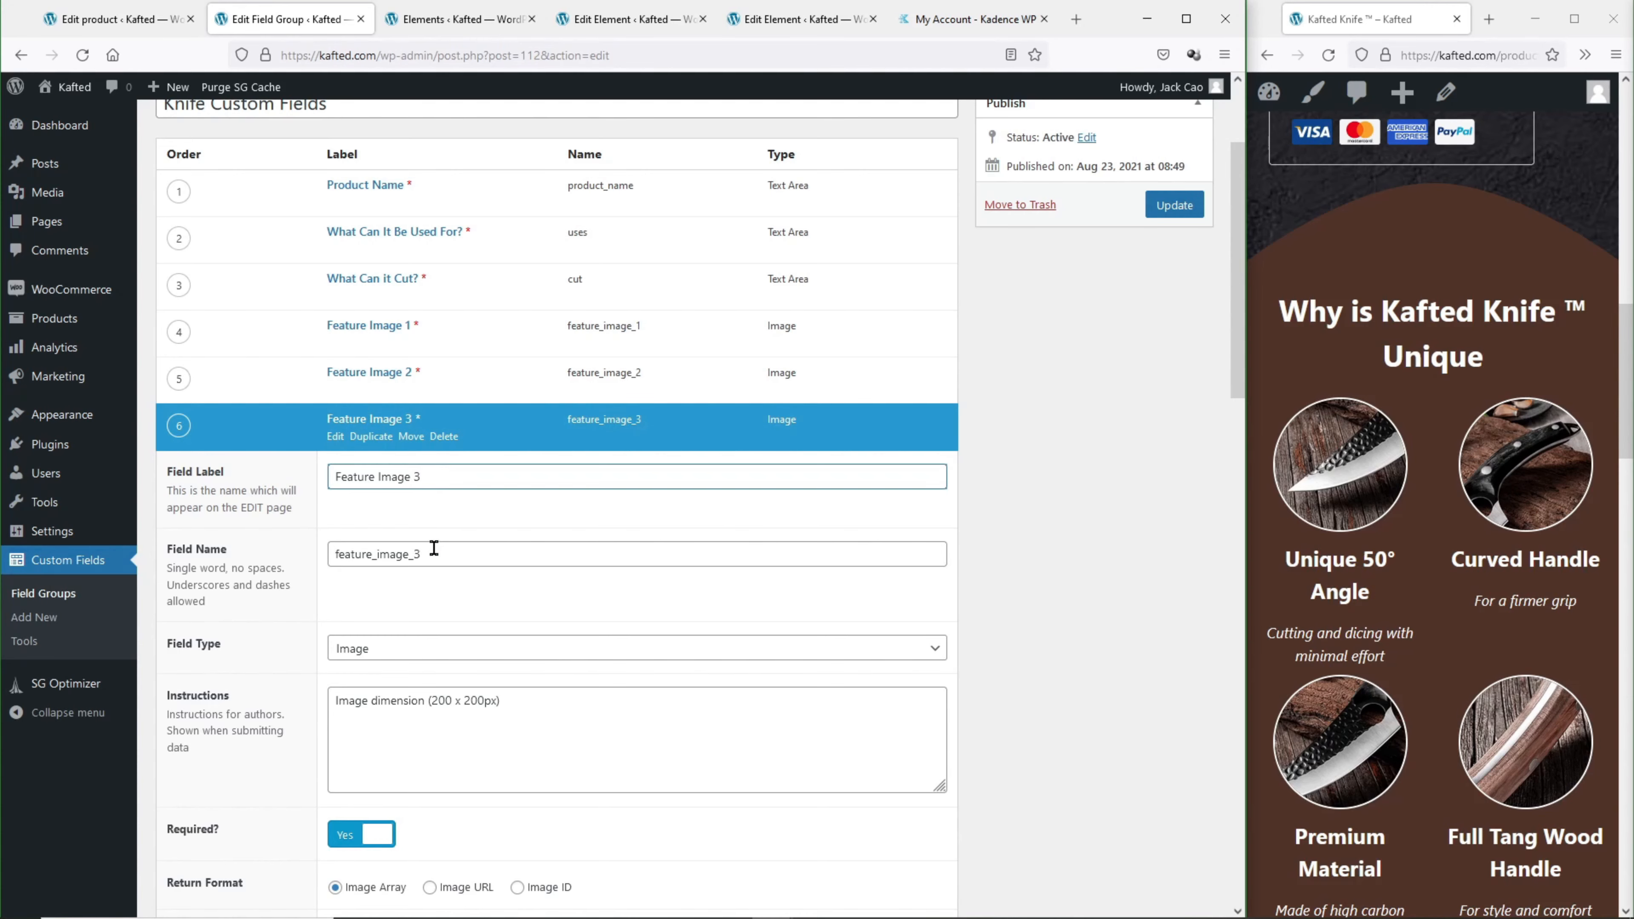
pyautogui.click(373, 429)
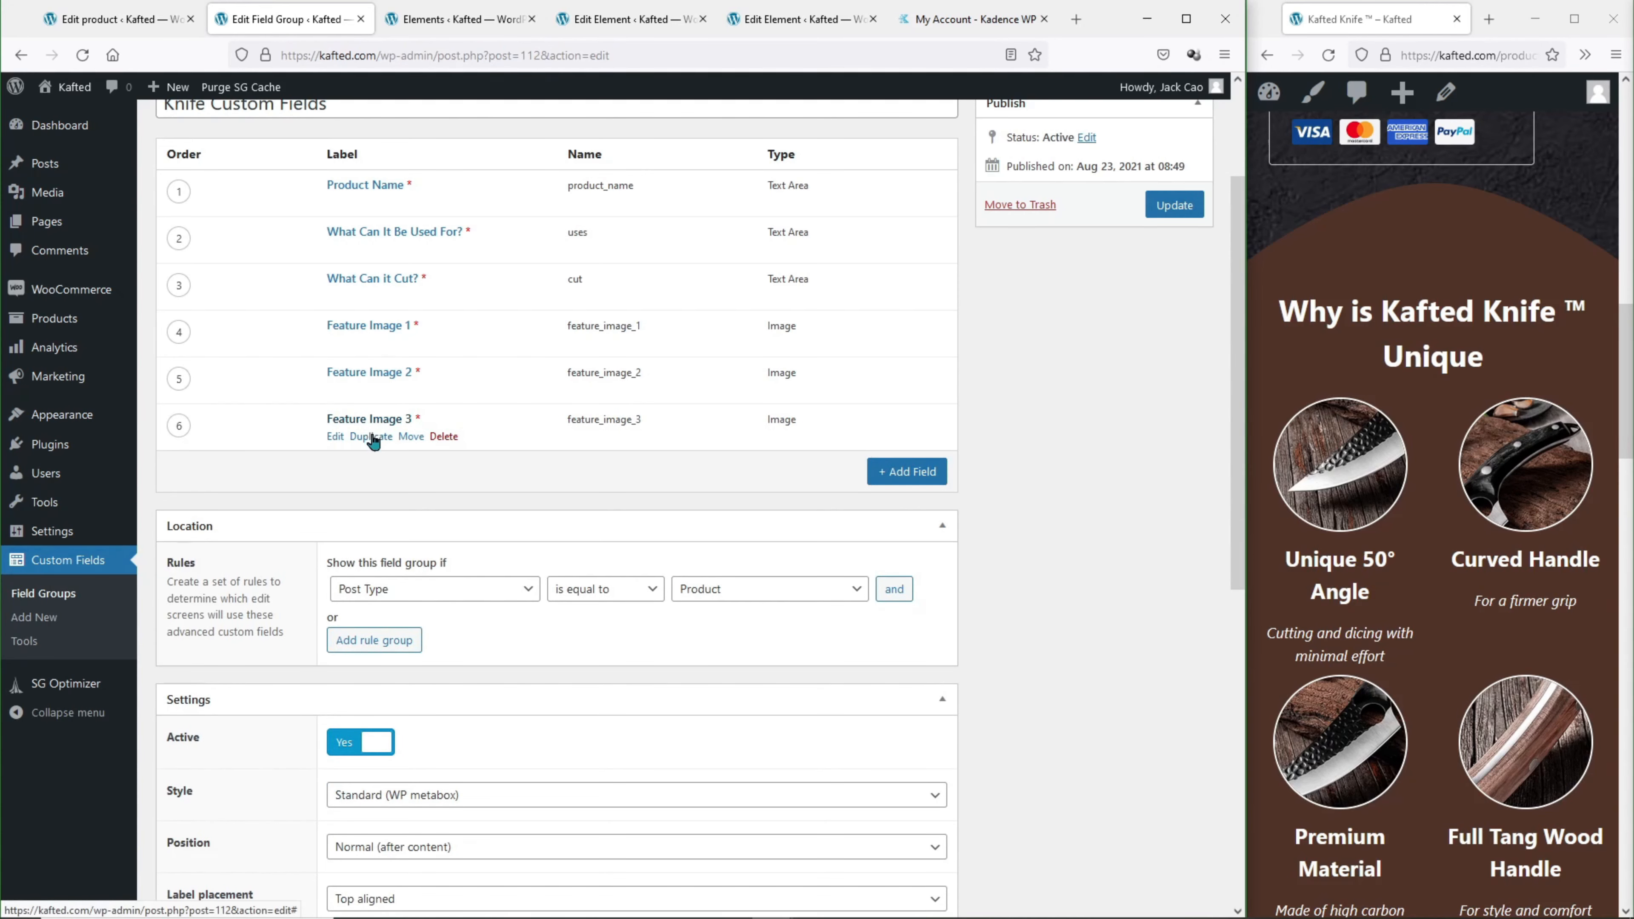
pyautogui.click(370, 437)
pyautogui.click(412, 466)
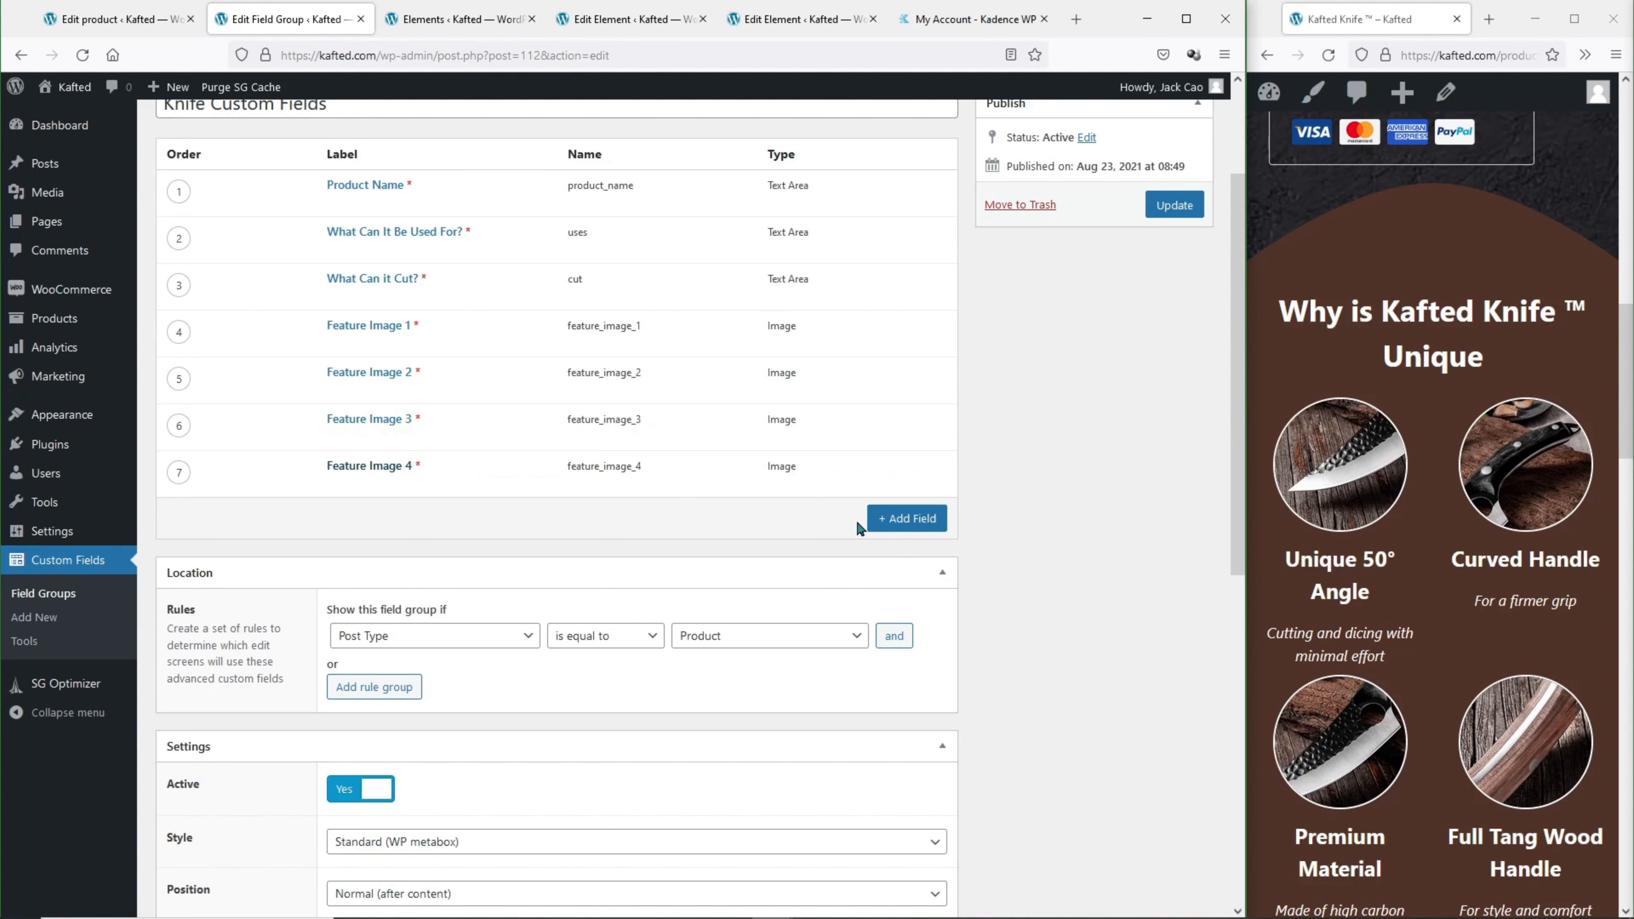
# Add a required Text Area field labelled "Feature Title 1" with the name "feature_title_1" and collapse its settings.
pyautogui.click(907, 518)
pyautogui.write('Fea')
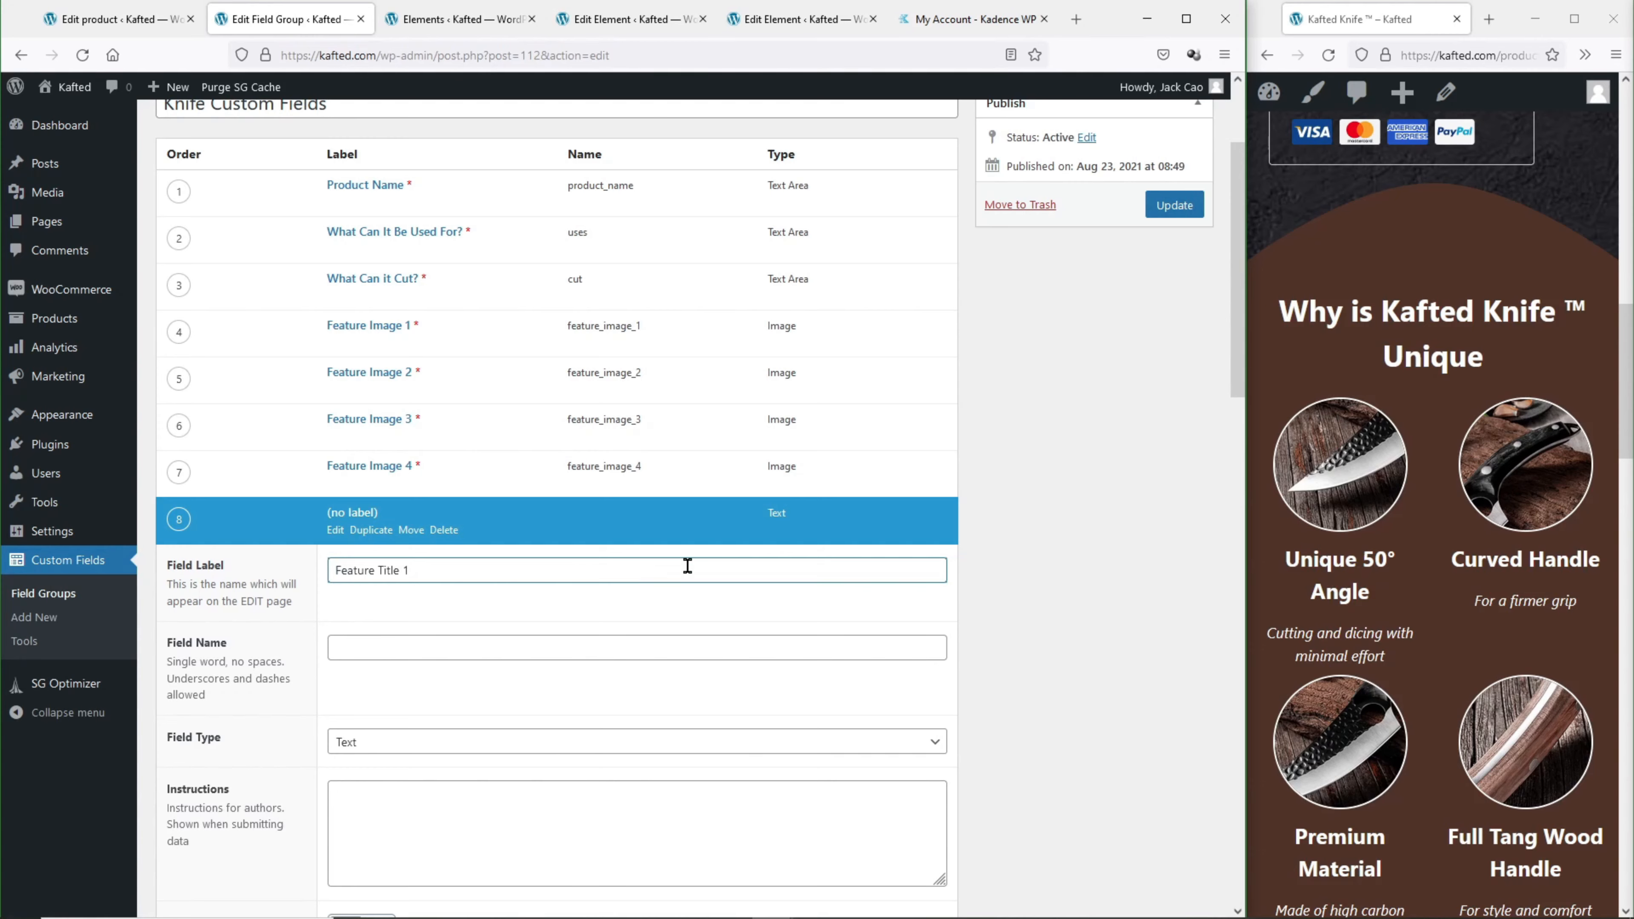
pyautogui.write('ture Title 1')
pyautogui.press('Tab')
pyautogui.scroll(-4, 540, 541)
pyautogui.click(516, 472)
pyautogui.click(467, 551)
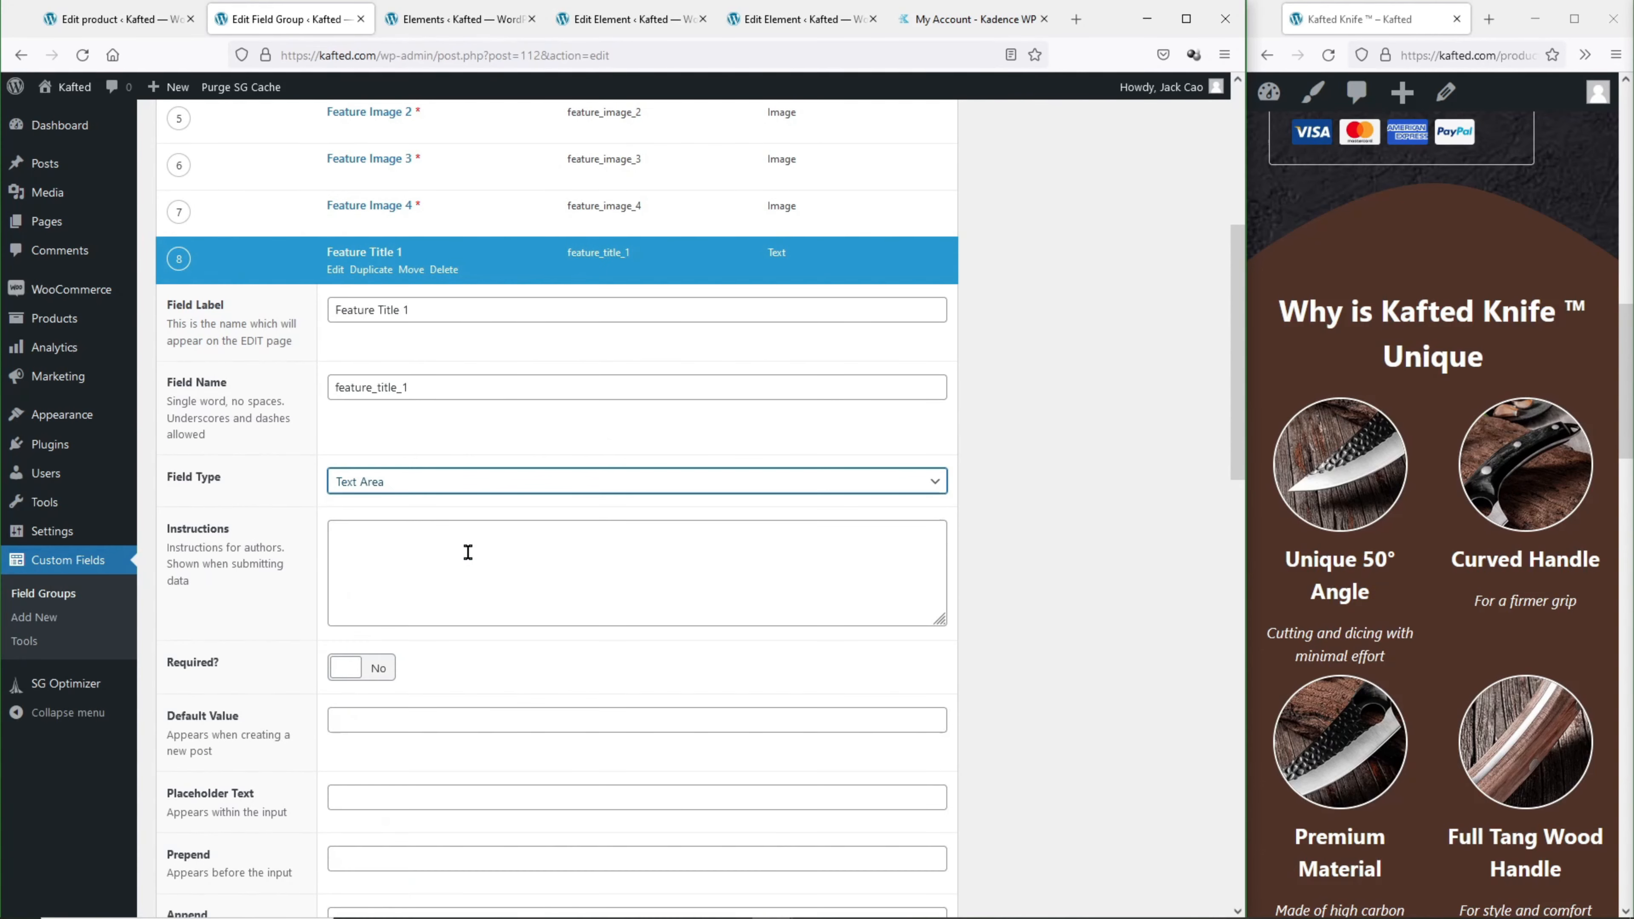
pyautogui.click(370, 667)
pyautogui.scroll(-5, 484, 664)
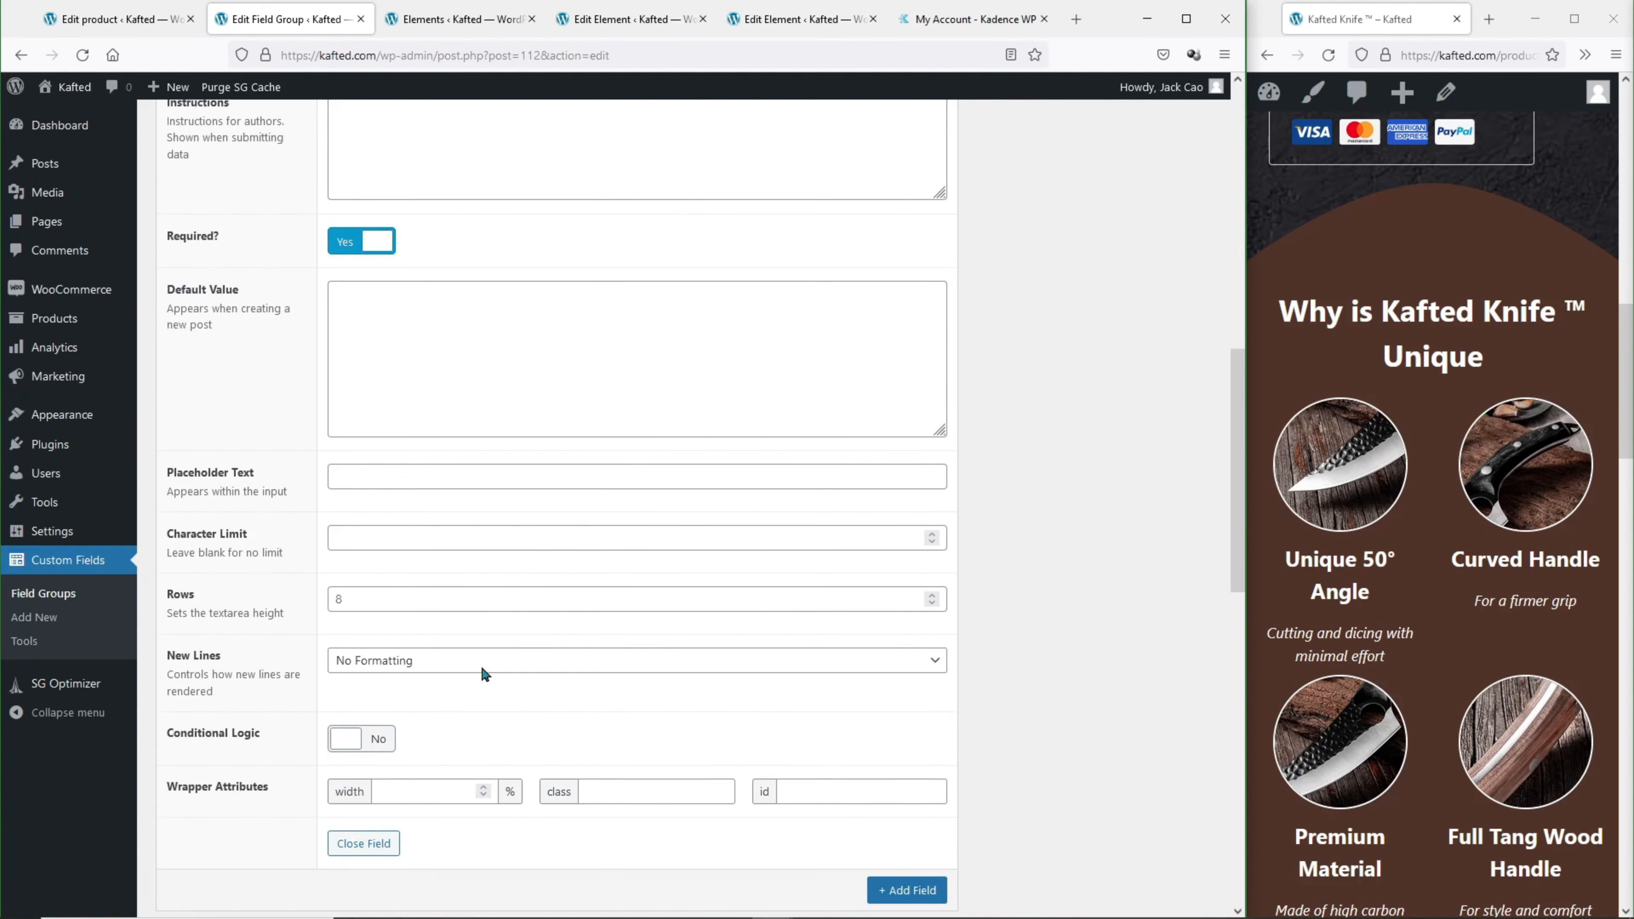
pyautogui.scroll(8, 466, 667)
pyautogui.click(370, 341)
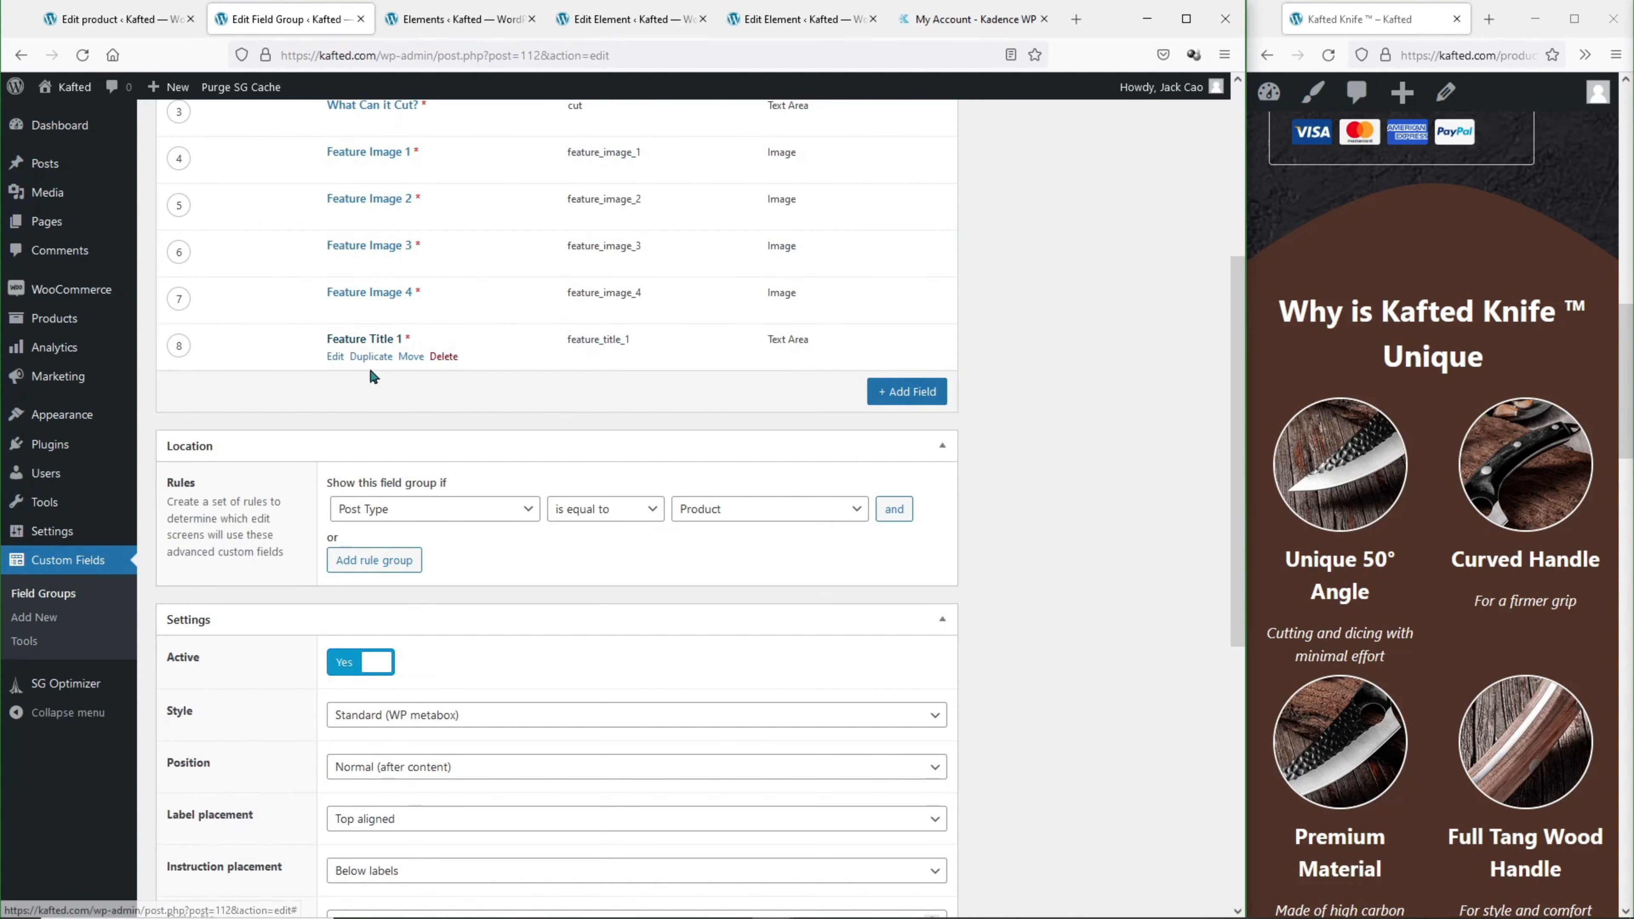
# Duplicate the Feature Title field three times as "Feature Title 2", "Feature Title 3" and "Feature Title 4", and collapse the last copy.
pyautogui.click(371, 355)
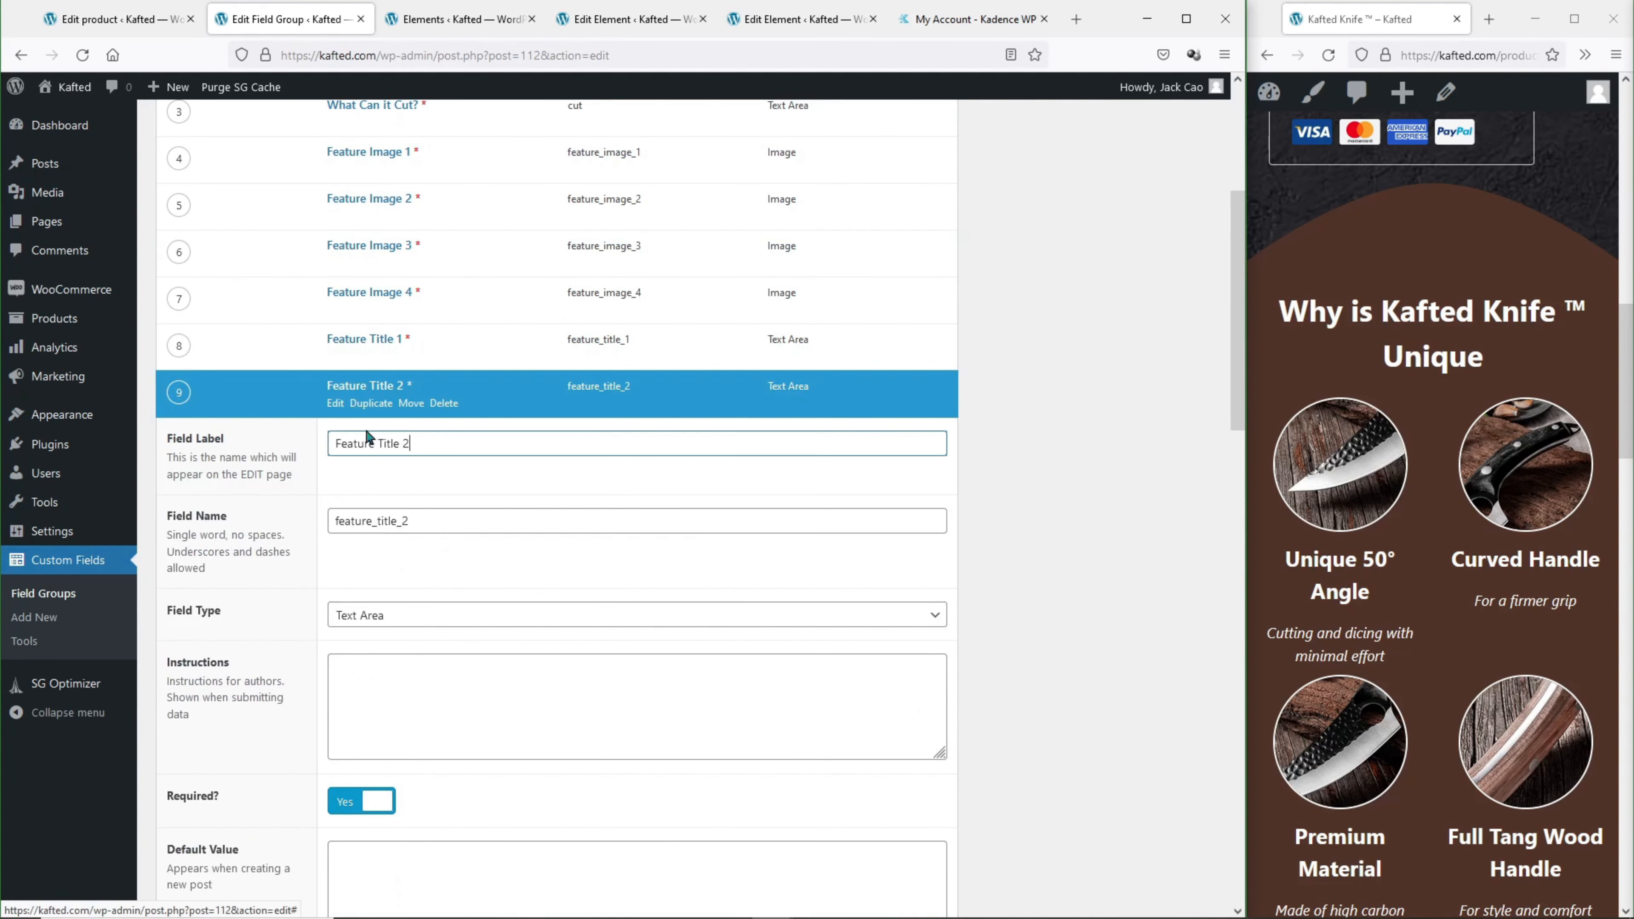
pyautogui.click(371, 403)
pyautogui.click(372, 449)
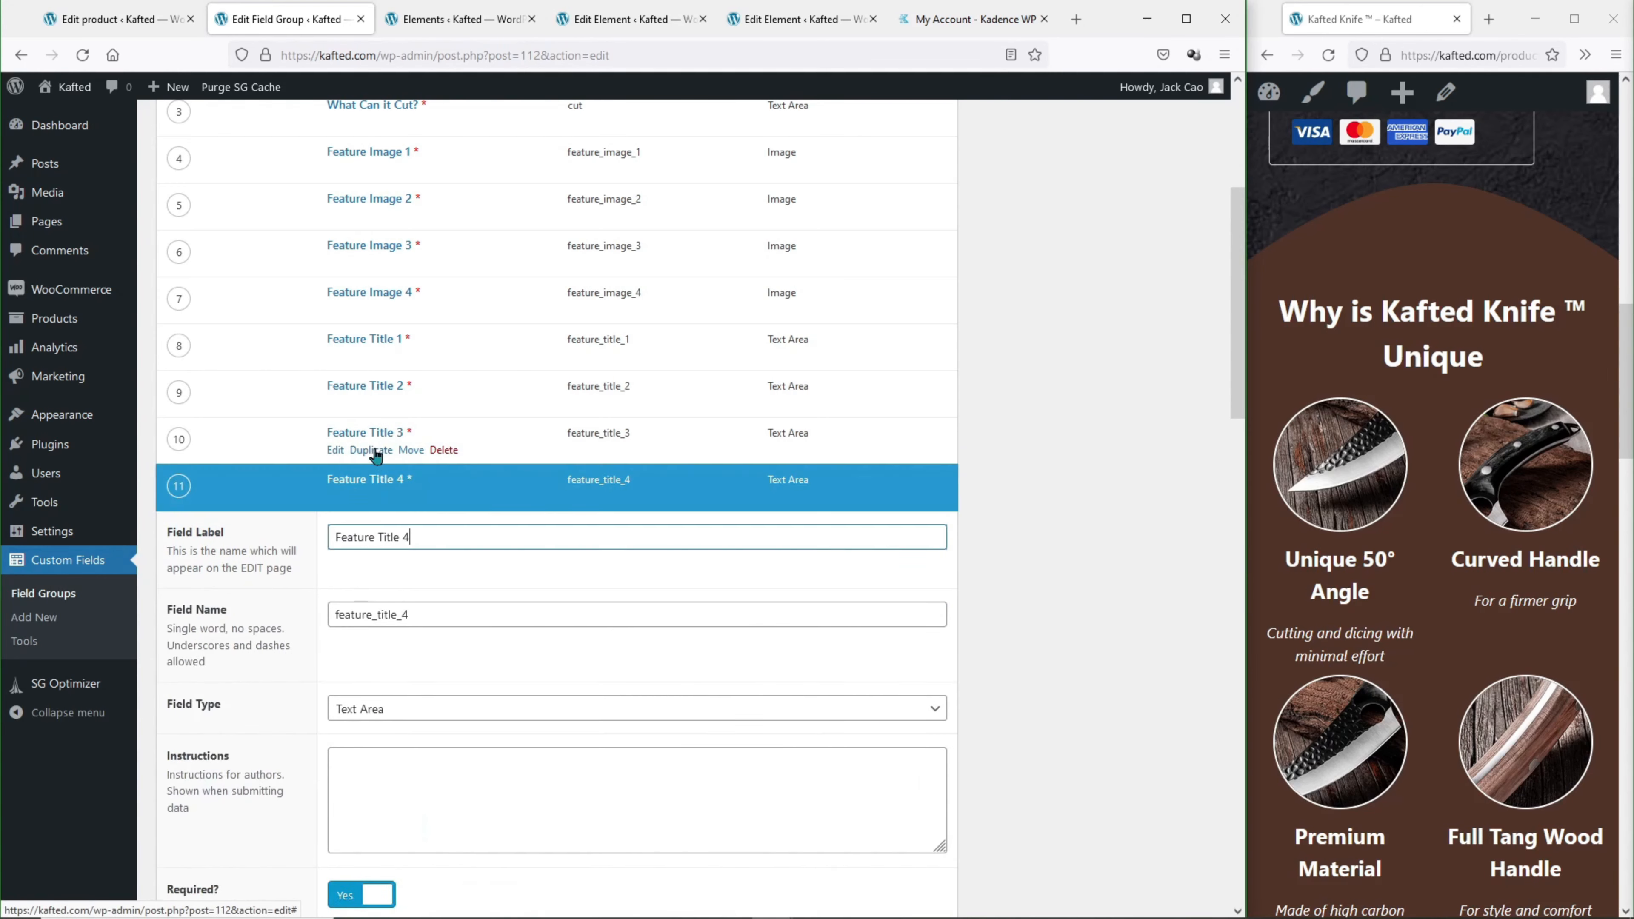
pyautogui.click(379, 479)
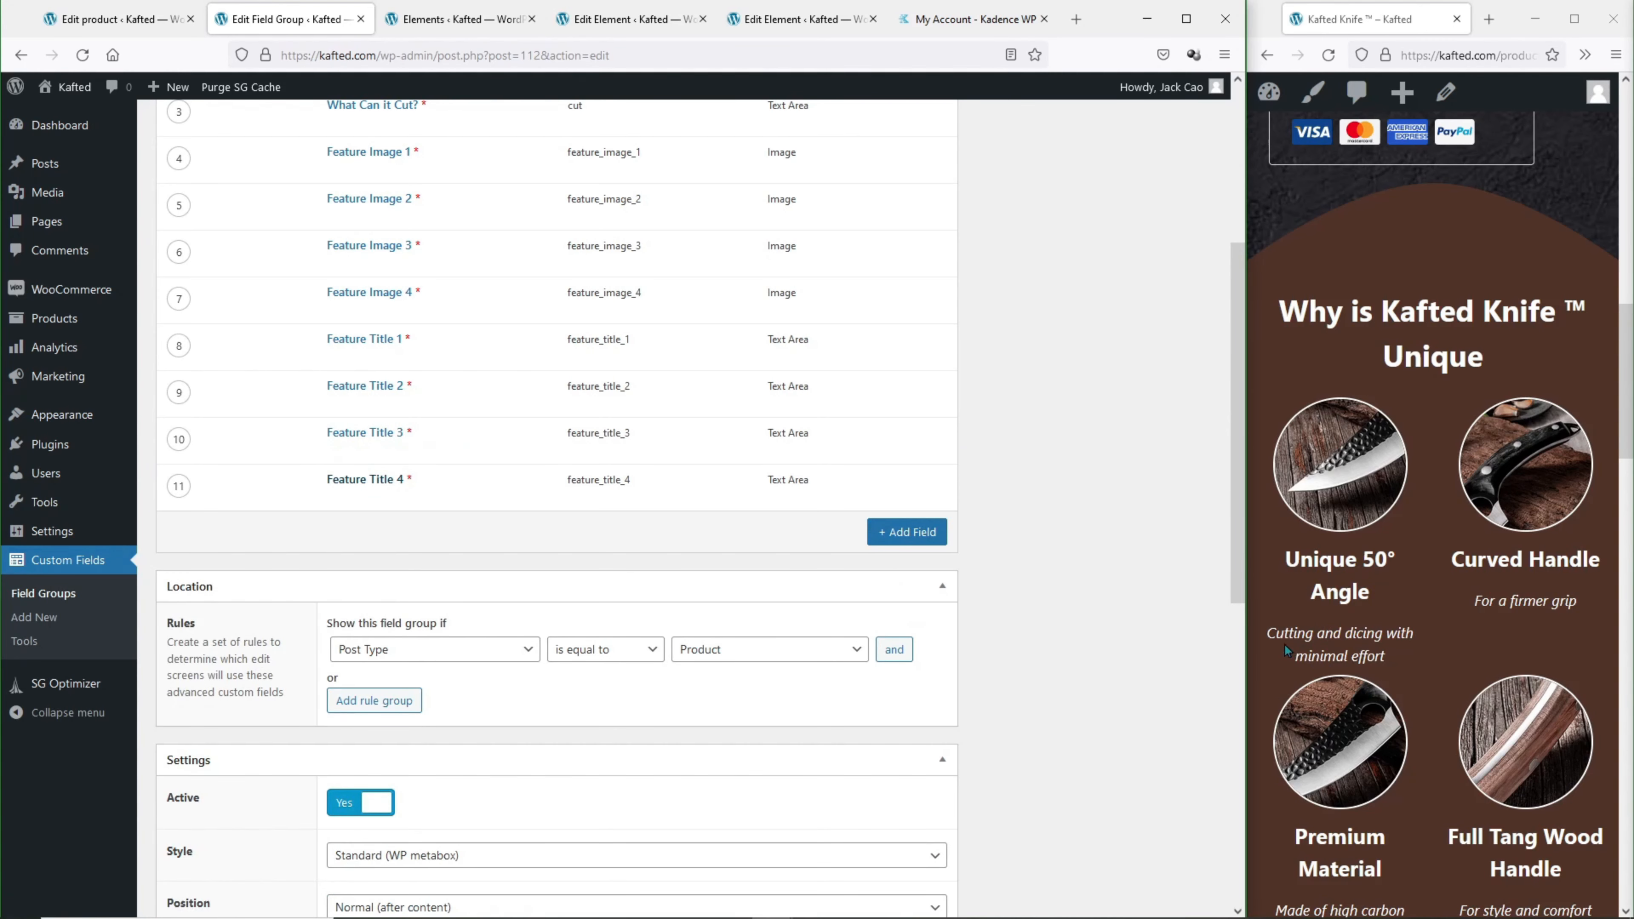
# Add a field labelled "Feature Text 1" with the name "feature_text_1" and the Text Area type.
pyautogui.moveTo(1275, 636); pyautogui.dragTo(1389, 650)
pyautogui.click(1389, 650)
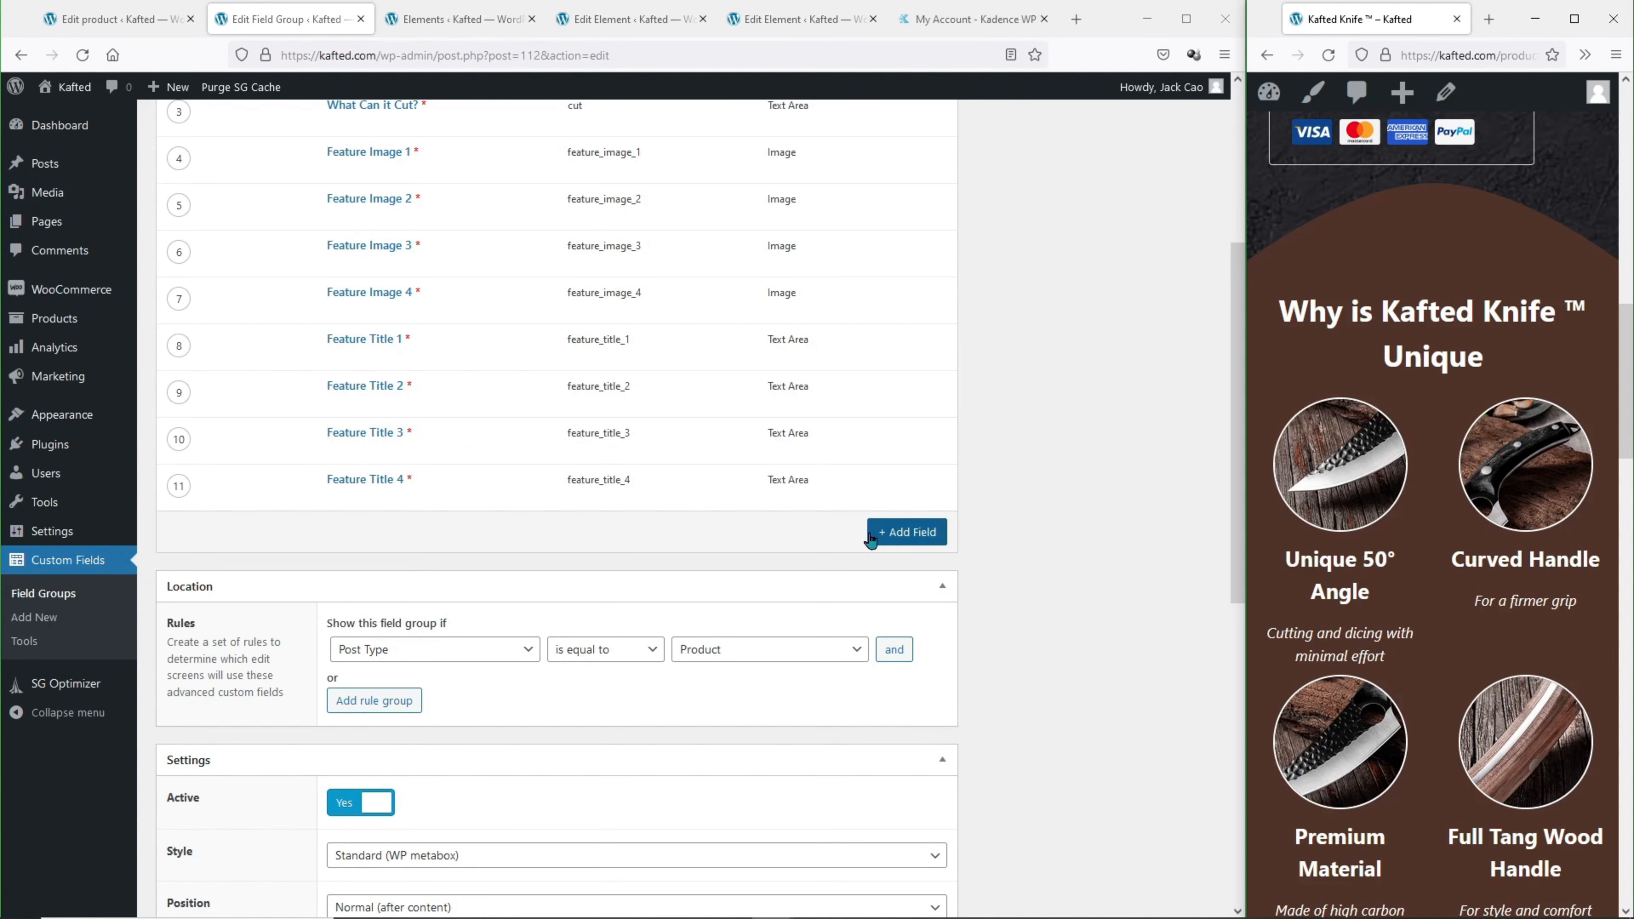
pyautogui.click(905, 544)
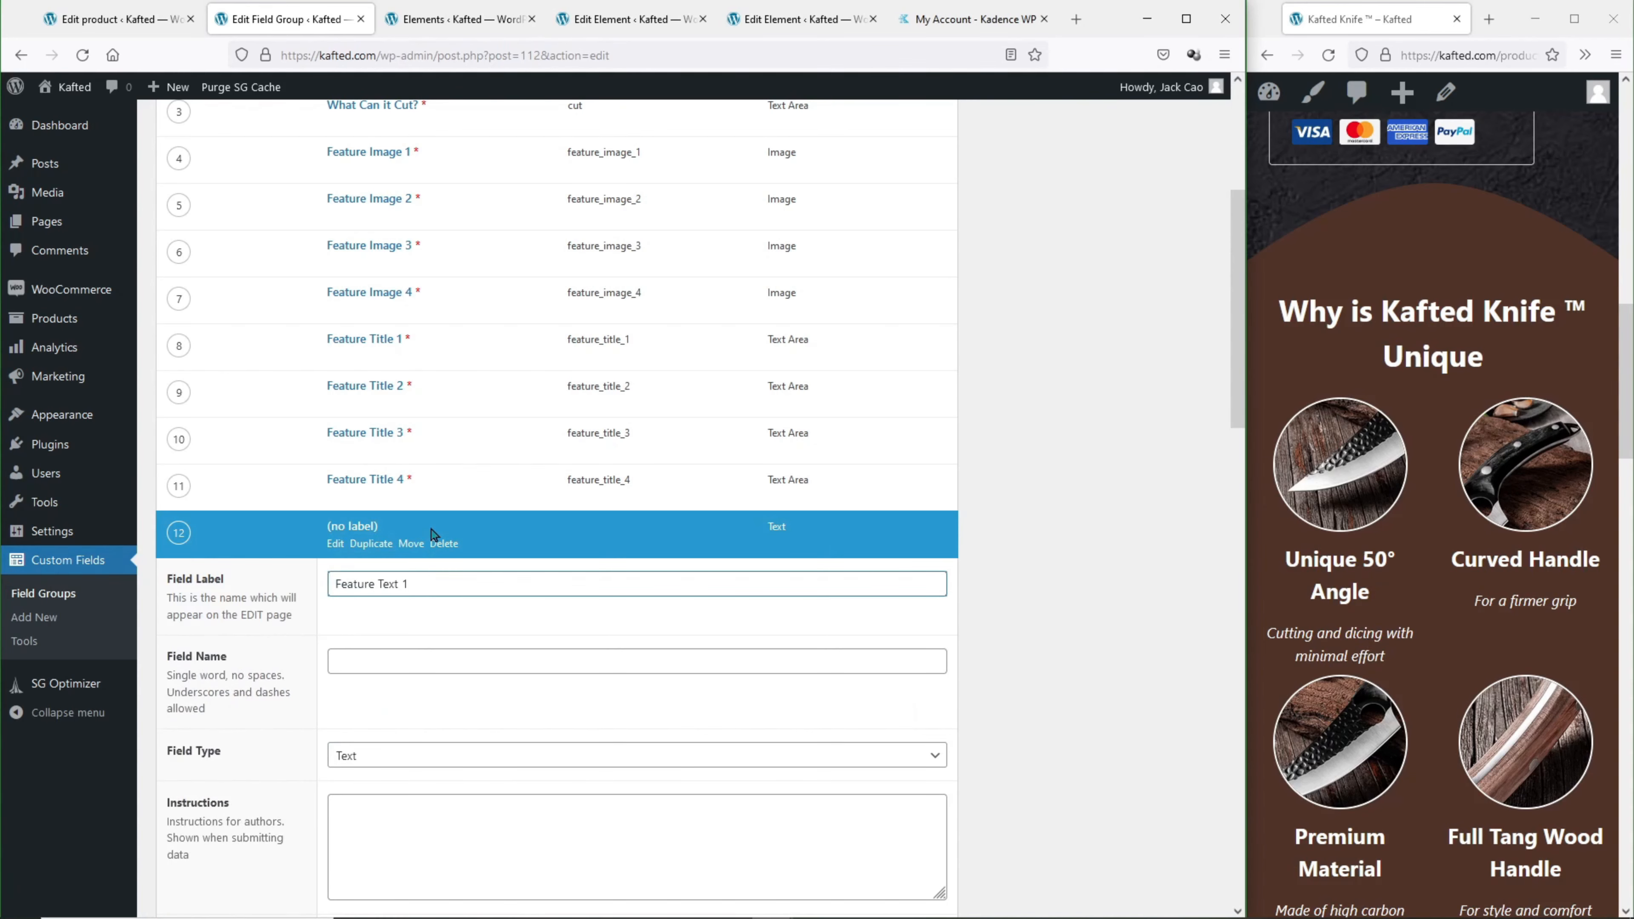
pyautogui.write('Feature Text 1')
pyautogui.click(460, 606)
pyautogui.scroll(-3, 470, 608)
pyautogui.click(472, 581)
pyautogui.click(401, 175)
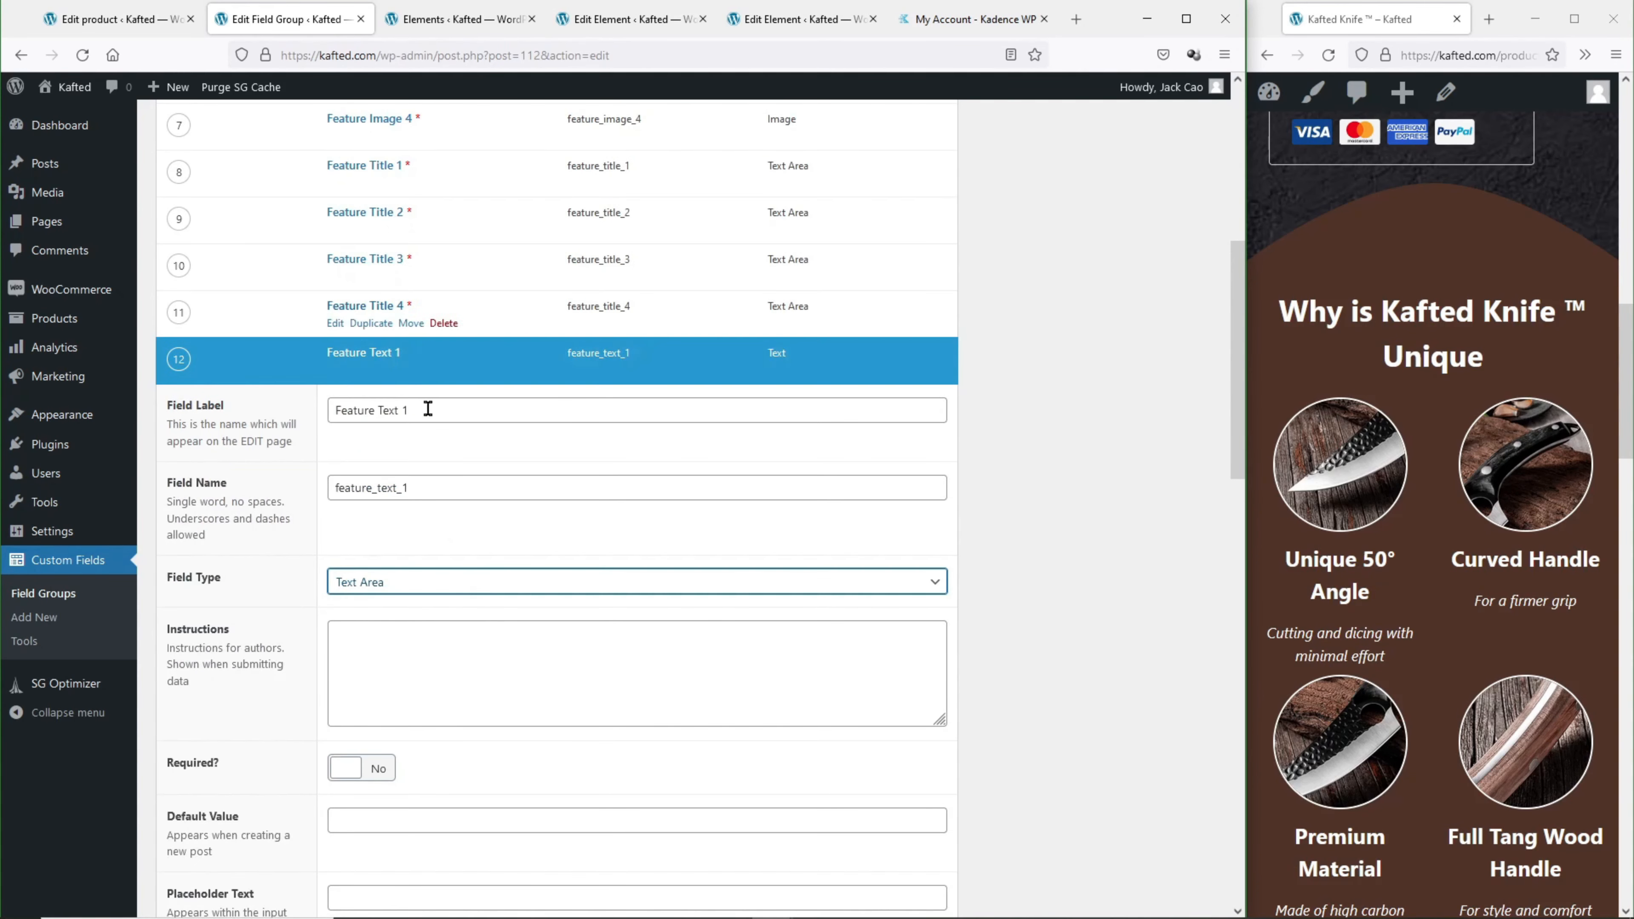
# Leave the Feature Text 1 field not required and collapse its settings.
pyautogui.scroll(-2, 444, 631)
pyautogui.click(380, 595)
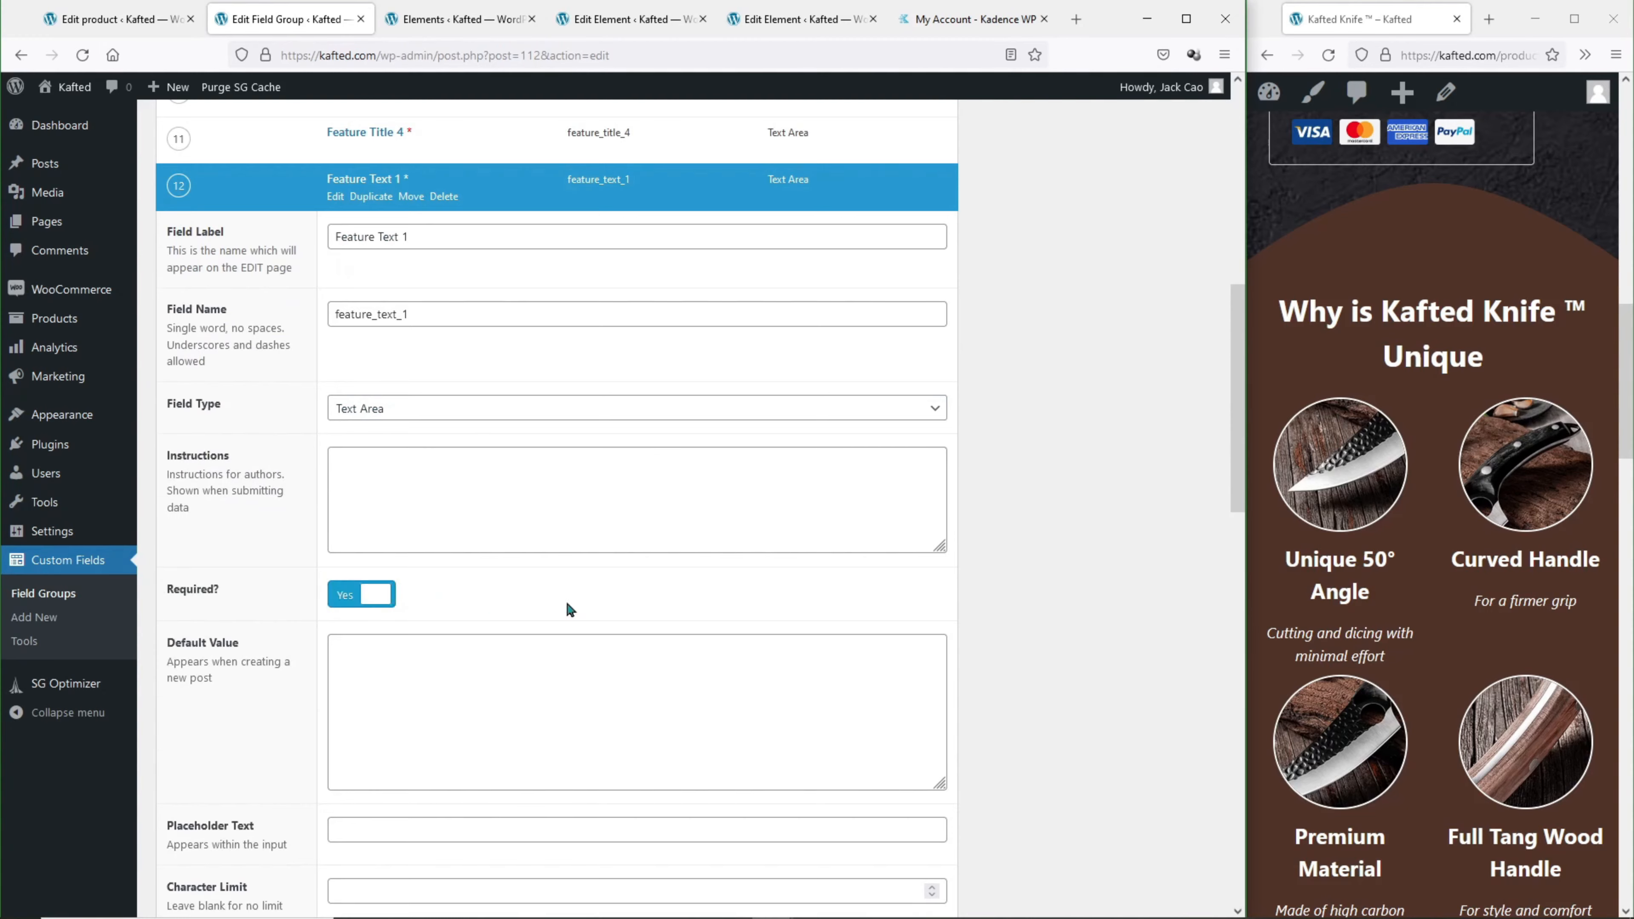
pyautogui.scroll(-6, 611, 621)
pyautogui.scroll(5, 728, 668)
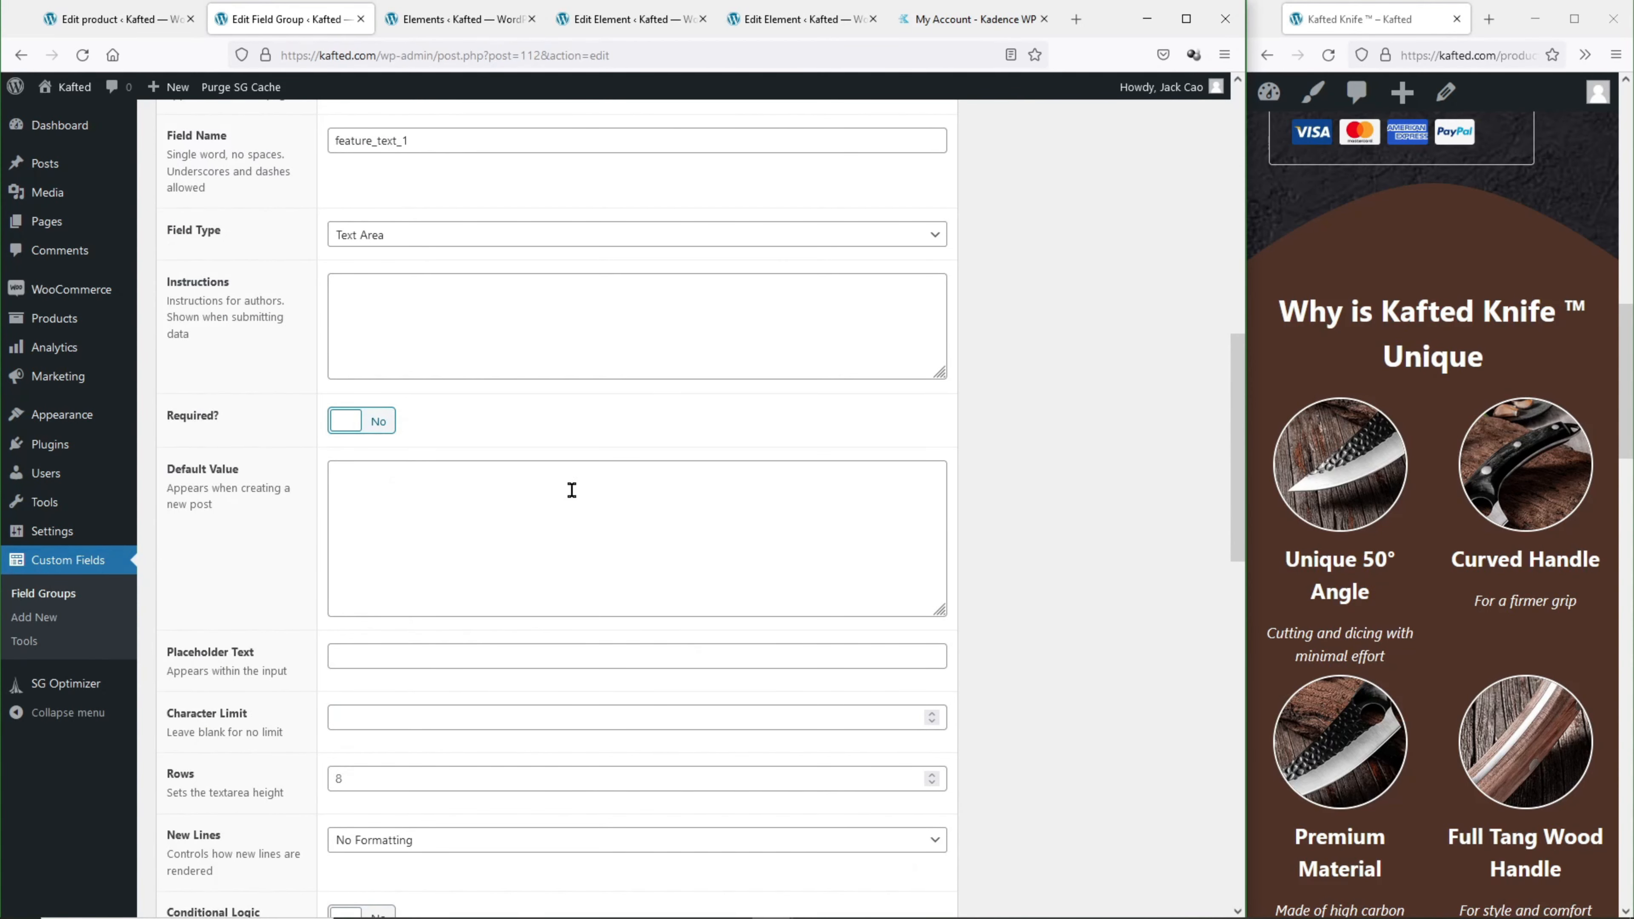
pyautogui.scroll(-4, 572, 489)
pyautogui.scroll(9, 352, 367)
pyautogui.click(367, 379)
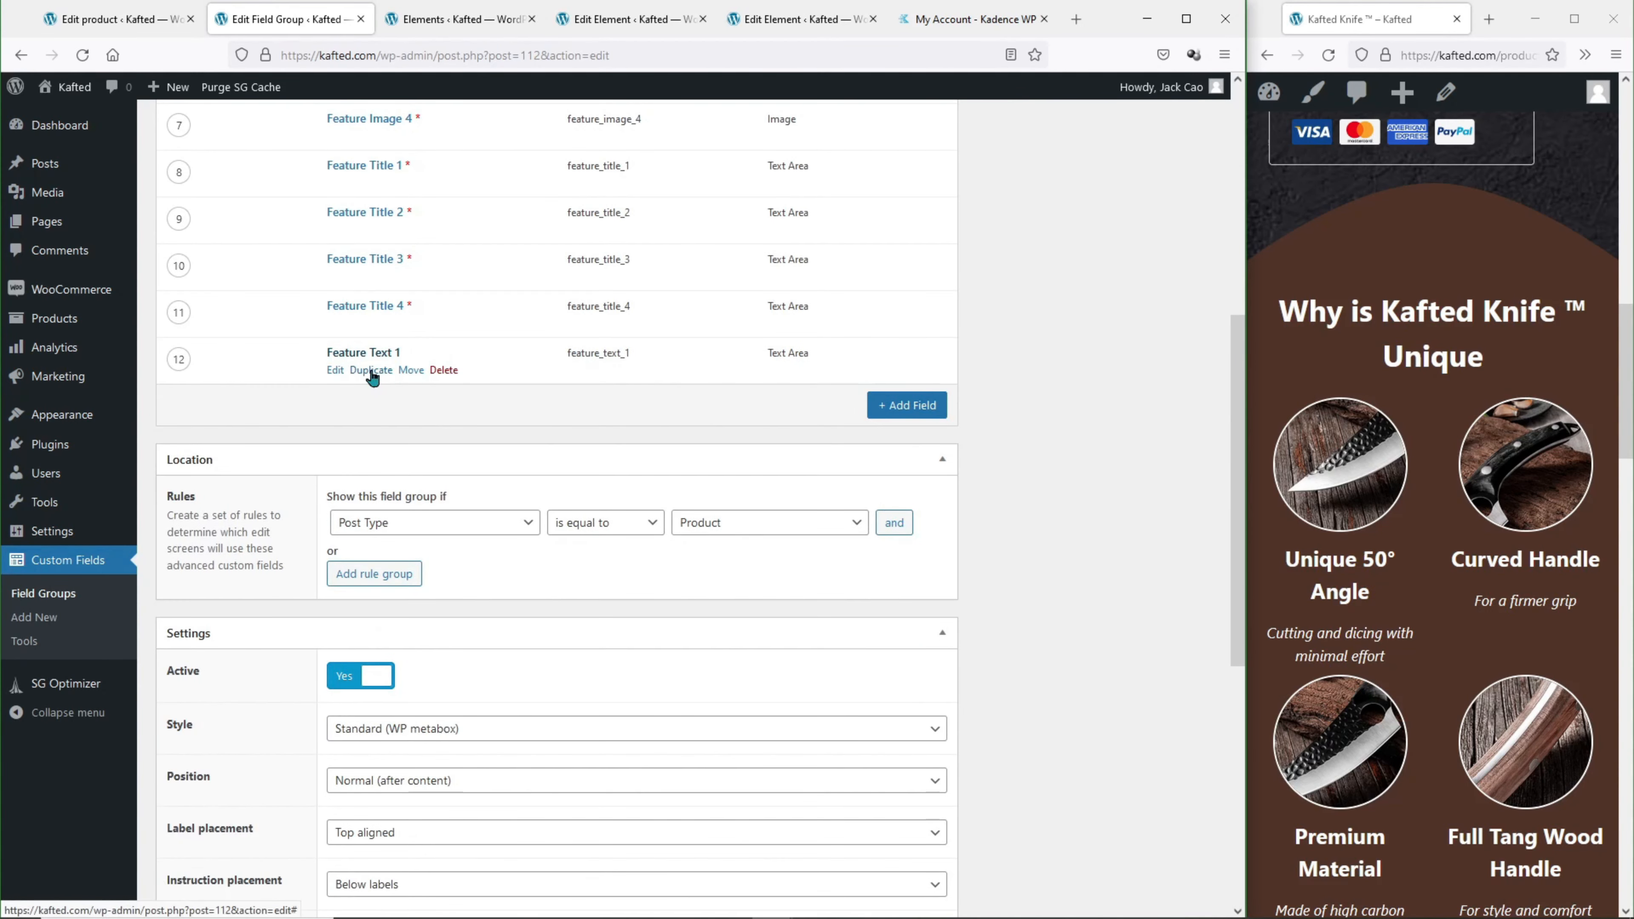
# Duplicate the Feature Text field three times as "Feature Text 2", "Feature Text 3" and "Feature Text 4", and collapse the last copy.
pyautogui.click(370, 371)
pyautogui.click(374, 400)
pyautogui.click(371, 417)
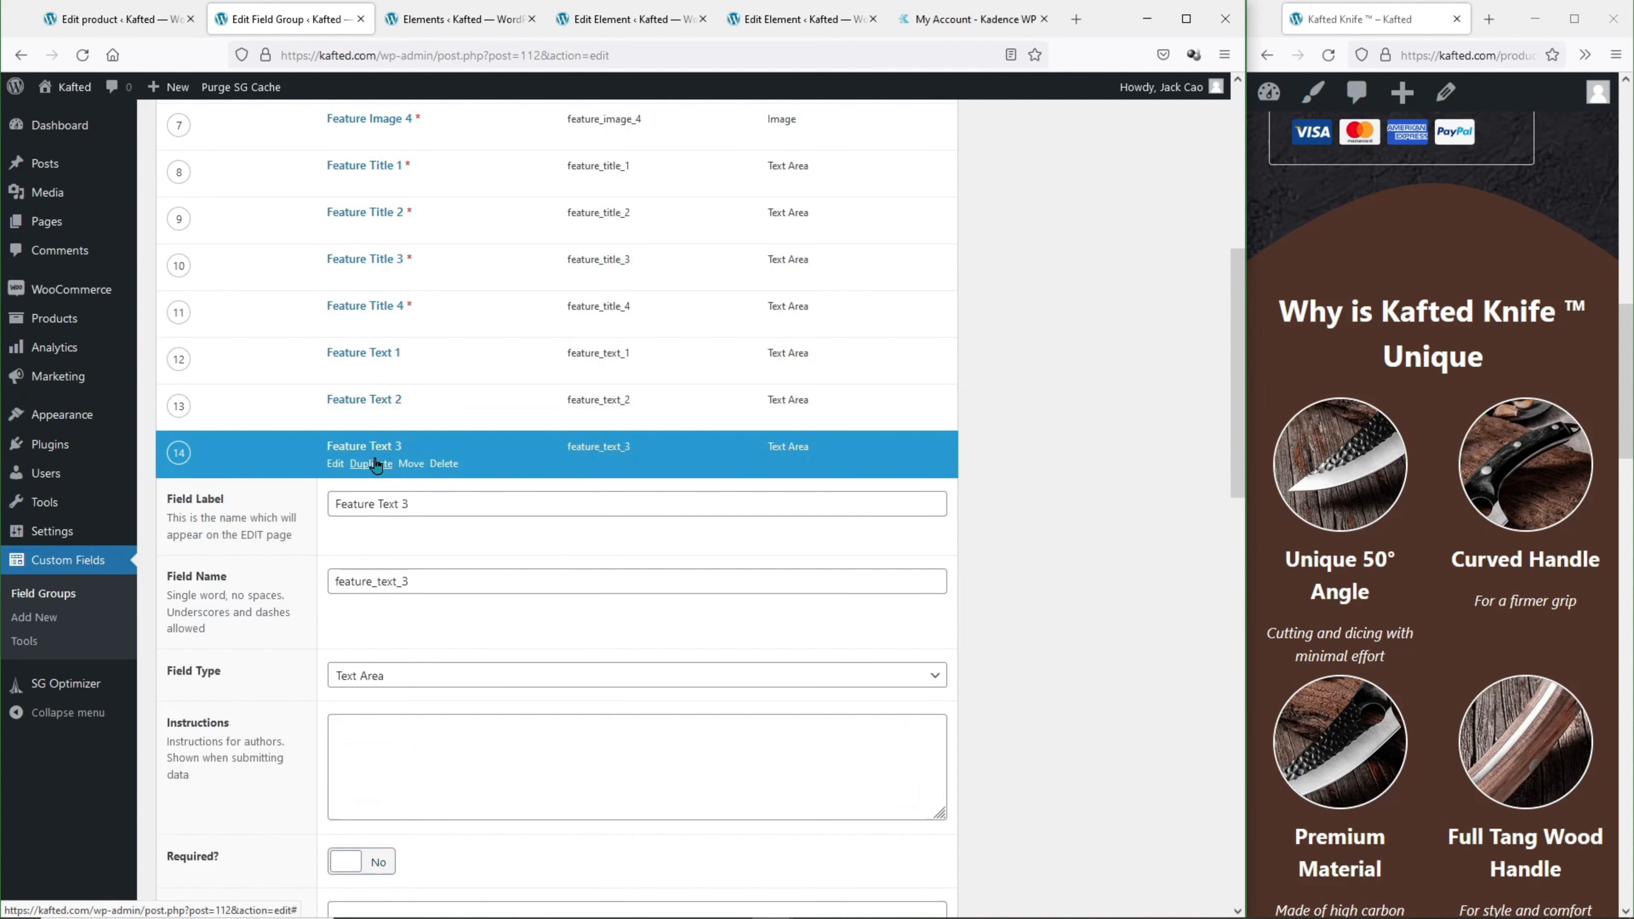
pyautogui.click(368, 447)
pyautogui.click(371, 464)
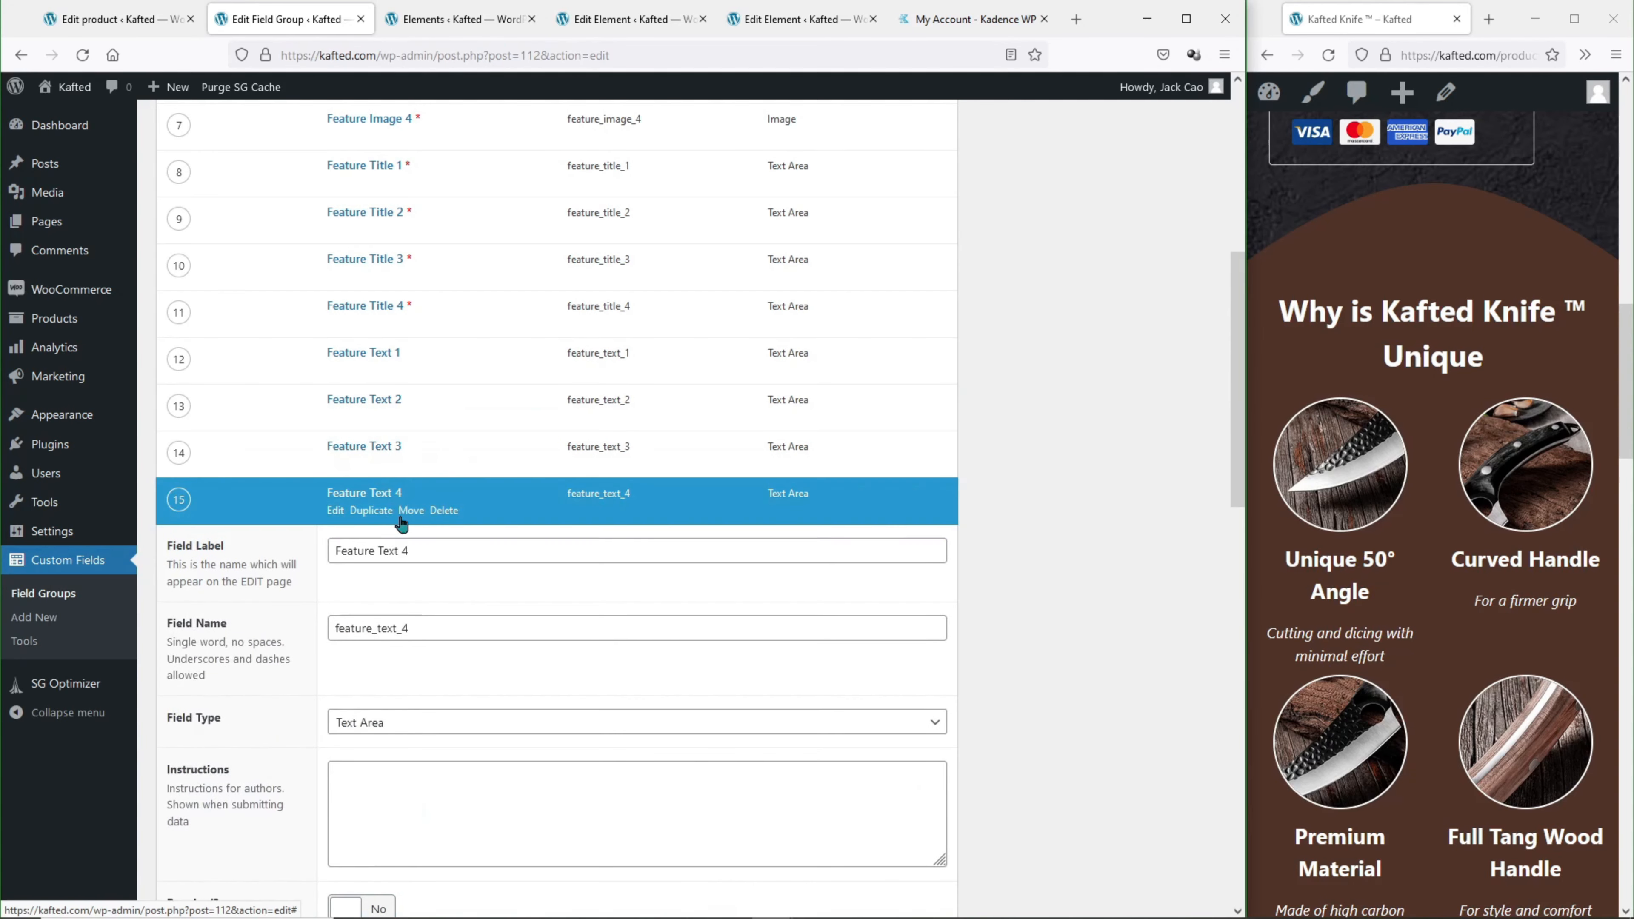
pyautogui.click(381, 497)
# Save the Knife Custom Fields group with the added image, title and text fields.
pyautogui.scroll(3, 361, 515)
pyautogui.scroll(6, 965, 544)
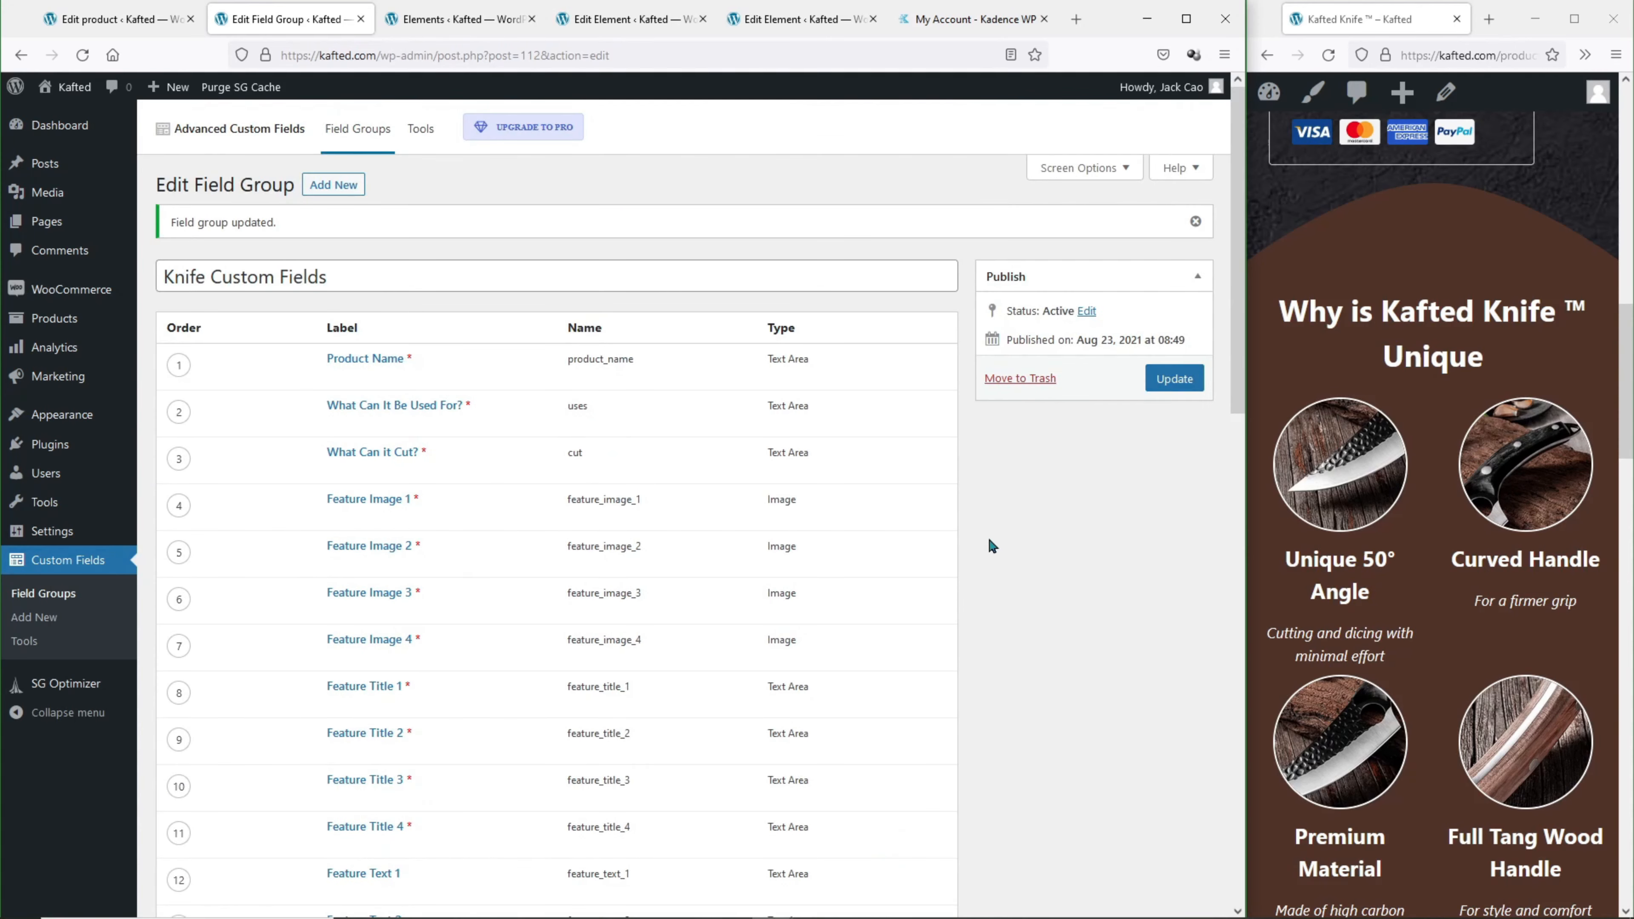
pyautogui.click(1167, 379)
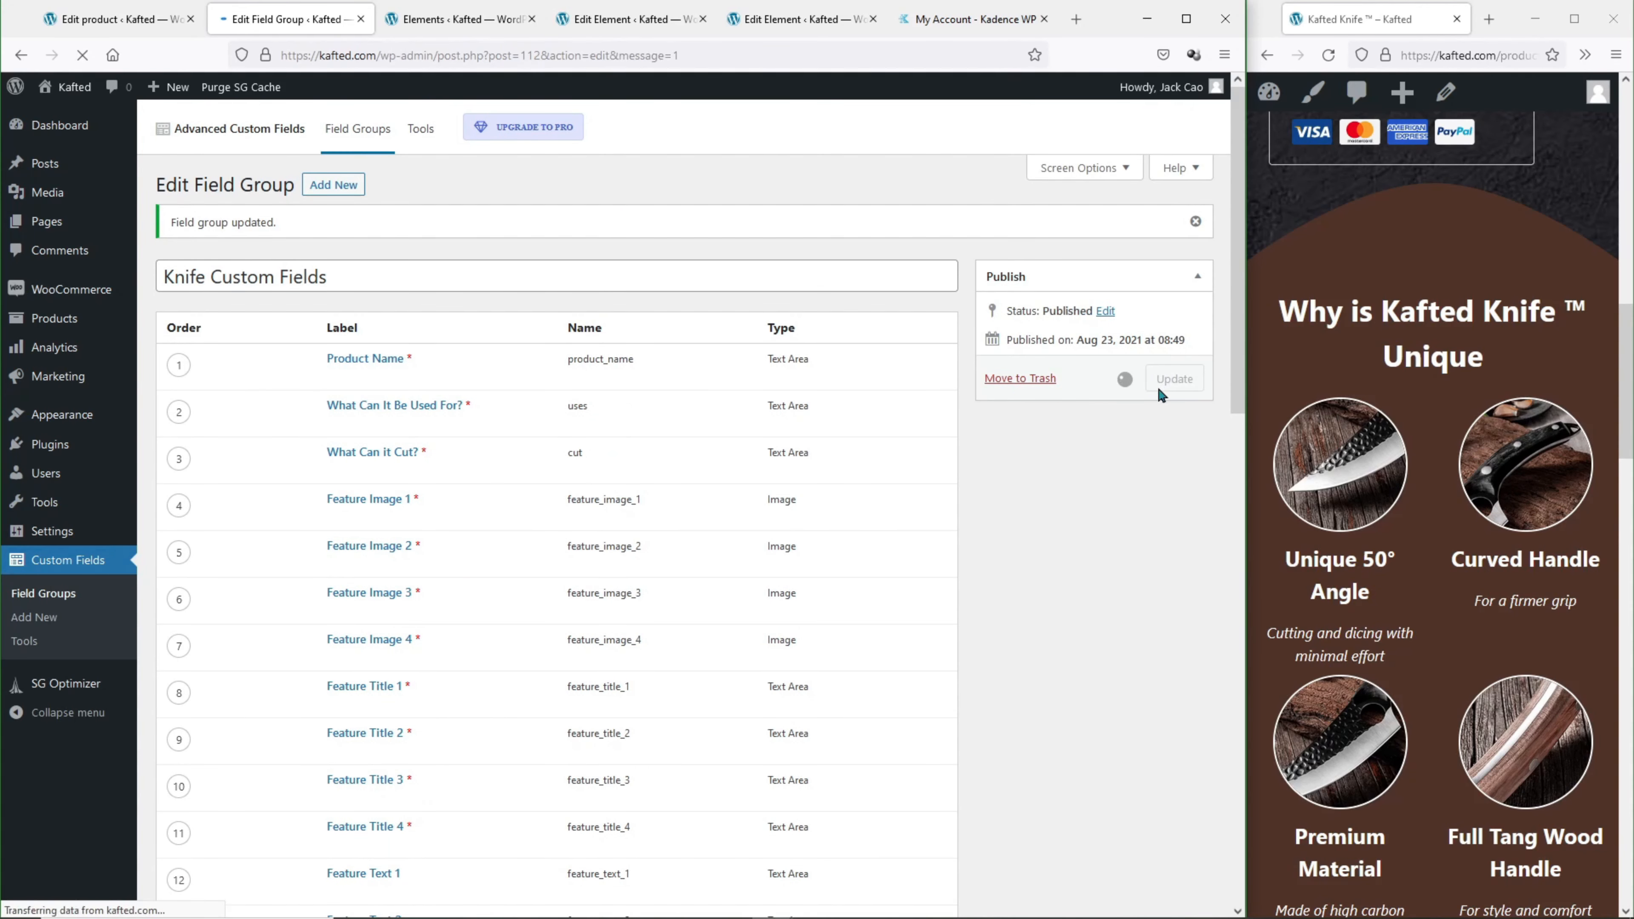
# Reorder the feature fields so each image is followed by its matching title and text, from 1 to 4, and update the field group.
pyautogui.scroll(-2, 1121, 406)
pyautogui.scroll(-1, 1121, 425)
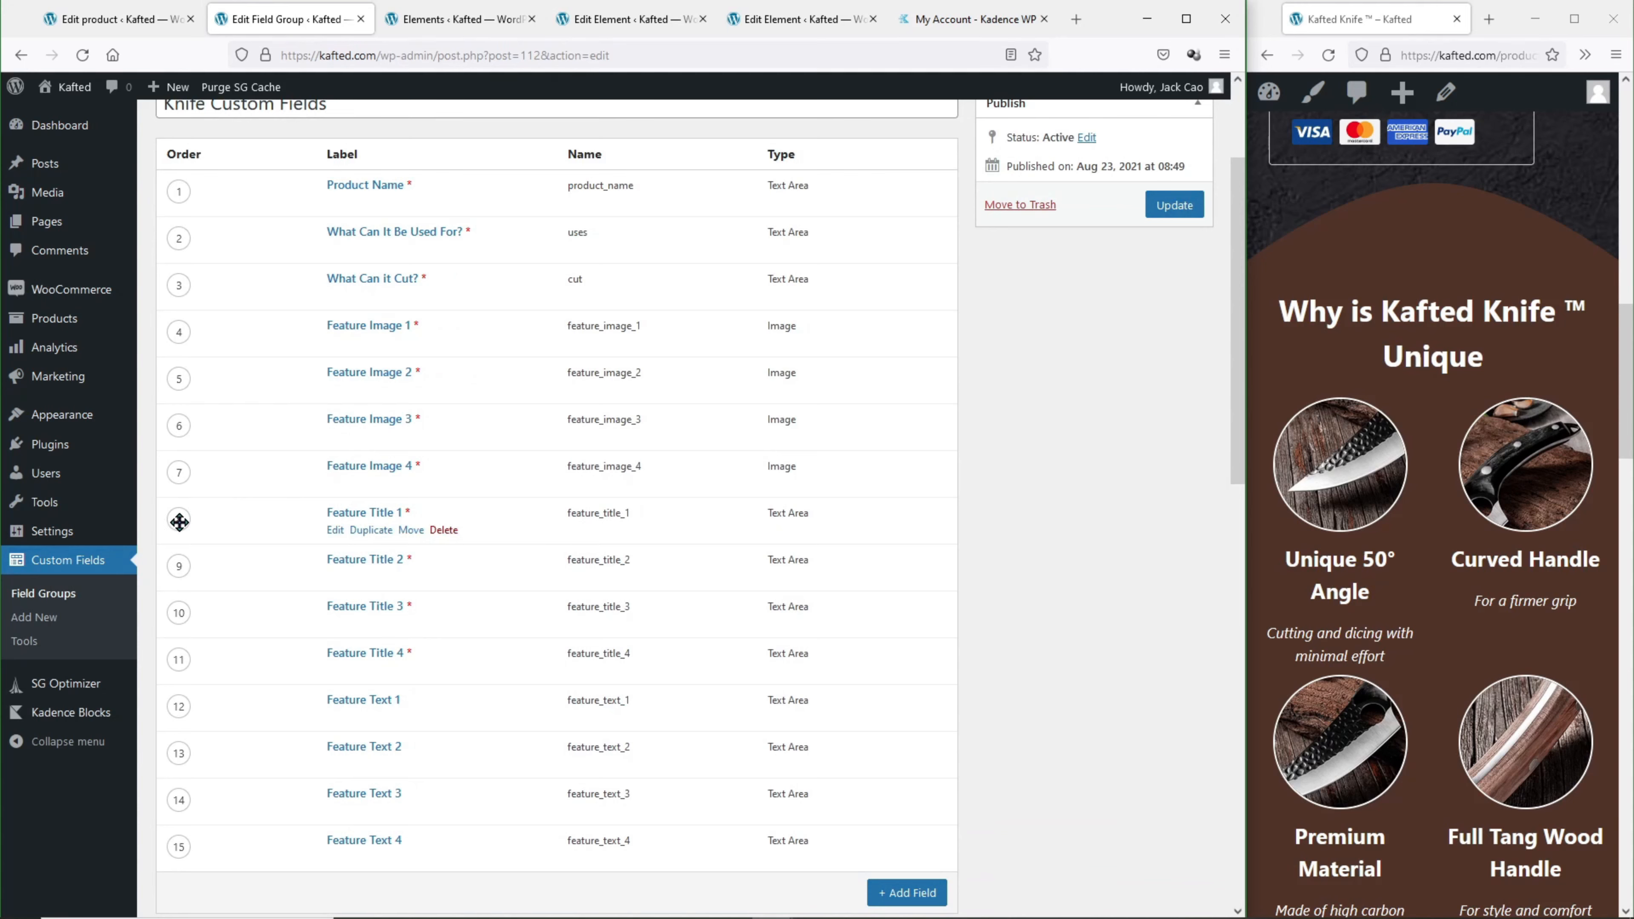
pyautogui.moveTo(179, 520); pyautogui.dragTo(186, 370)
pyautogui.moveTo(178, 704); pyautogui.dragTo(172, 424)
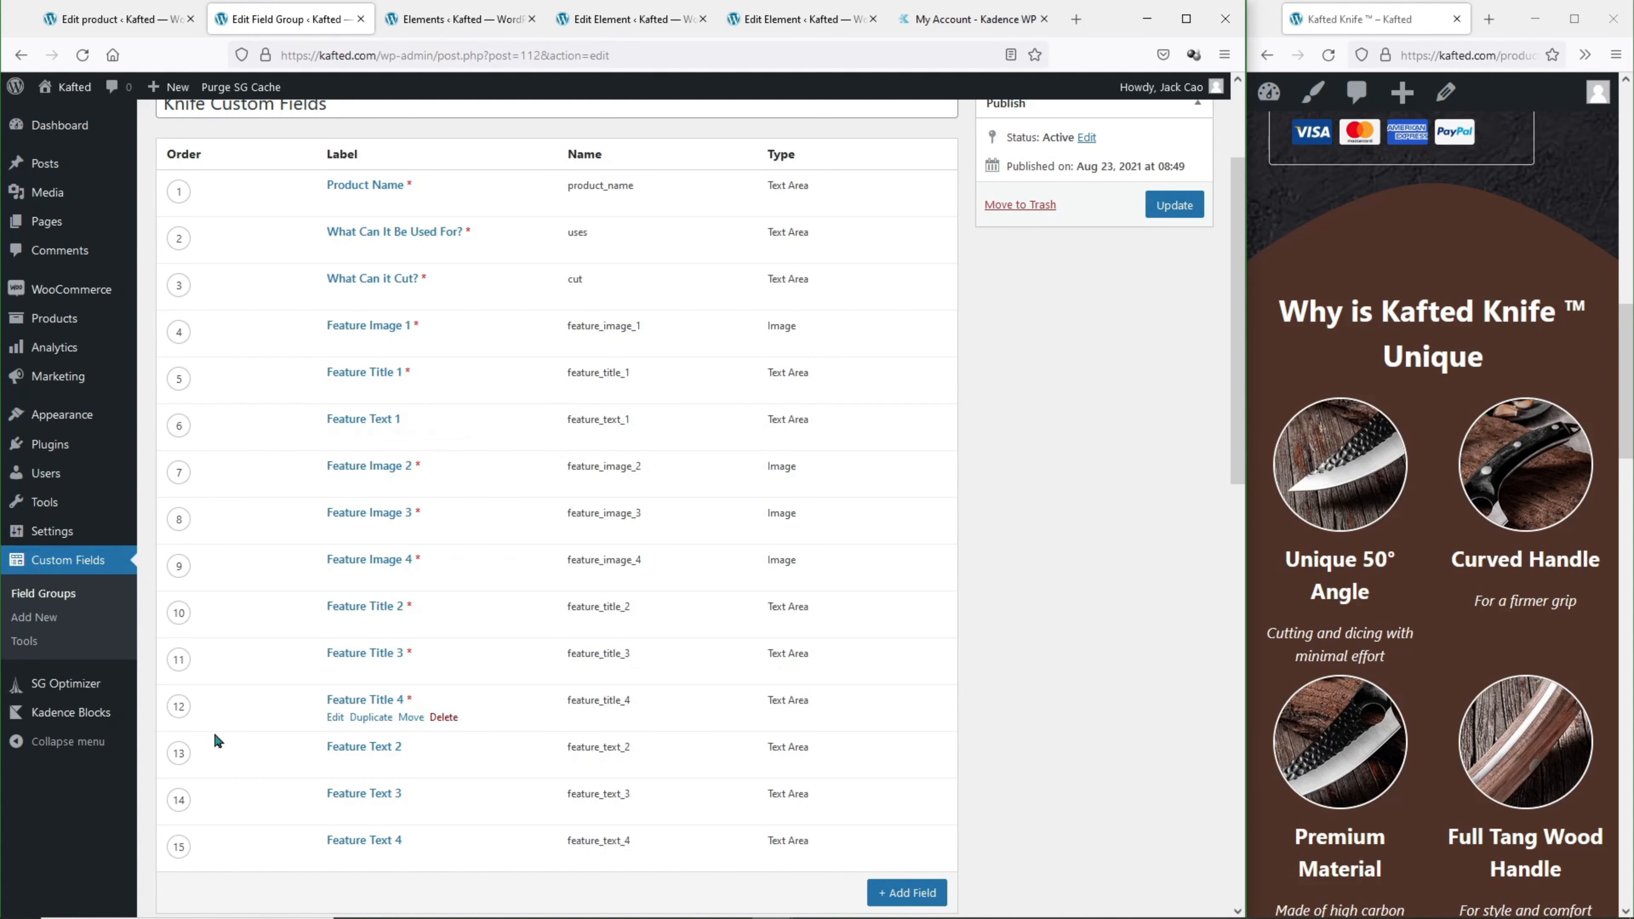
pyautogui.moveTo(176, 611); pyautogui.dragTo(197, 555)
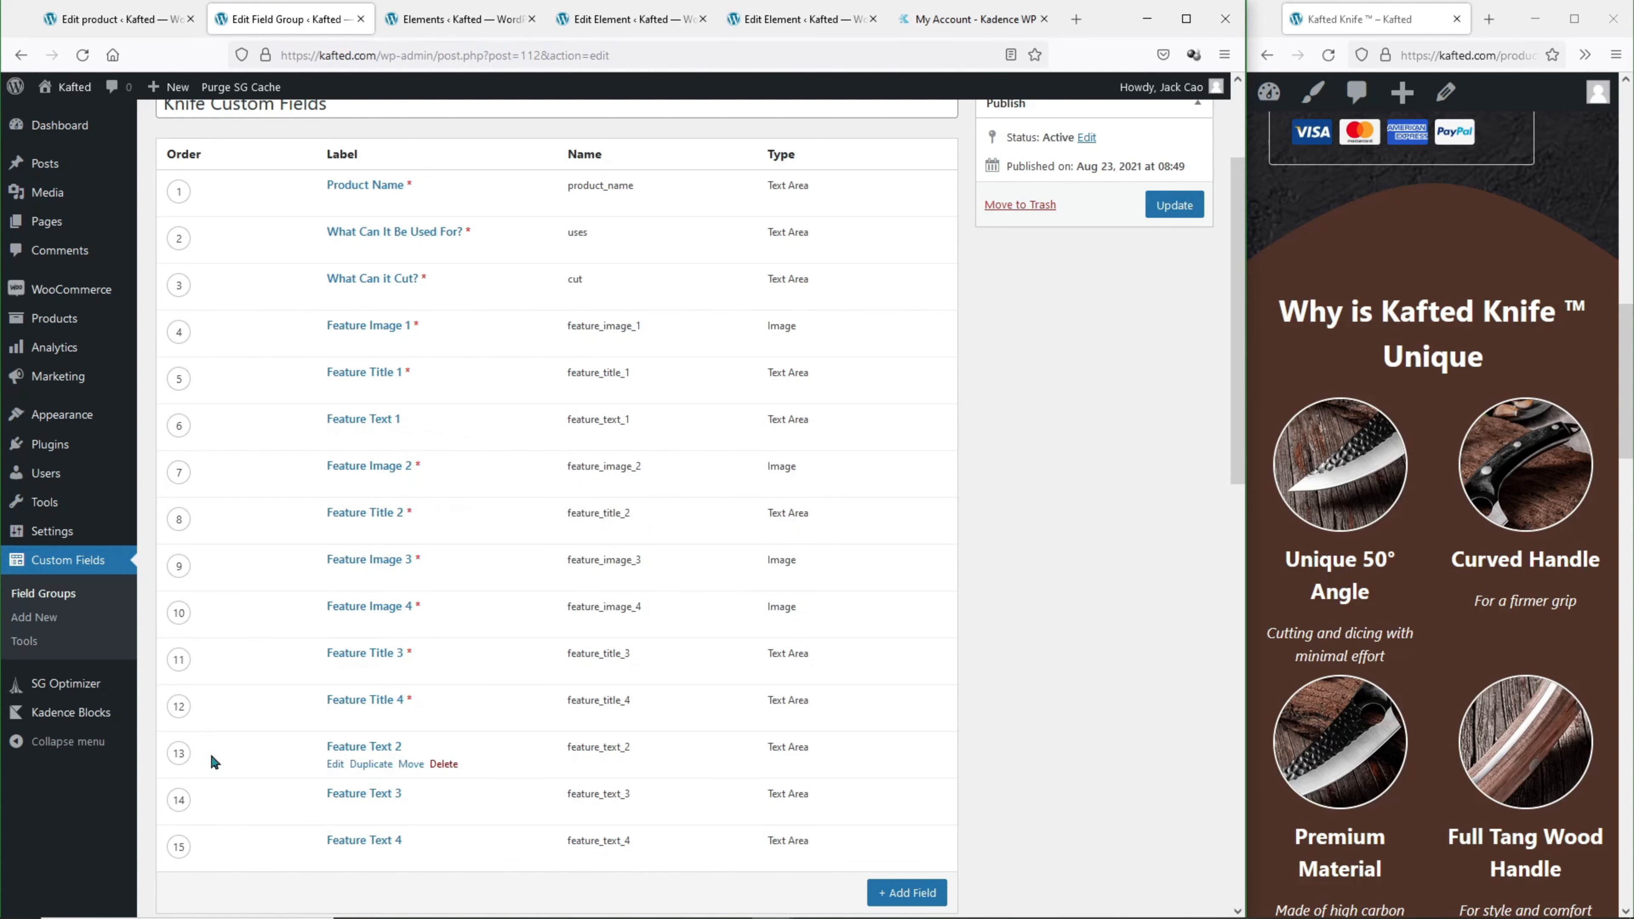
pyautogui.moveTo(179, 750); pyautogui.dragTo(222, 577)
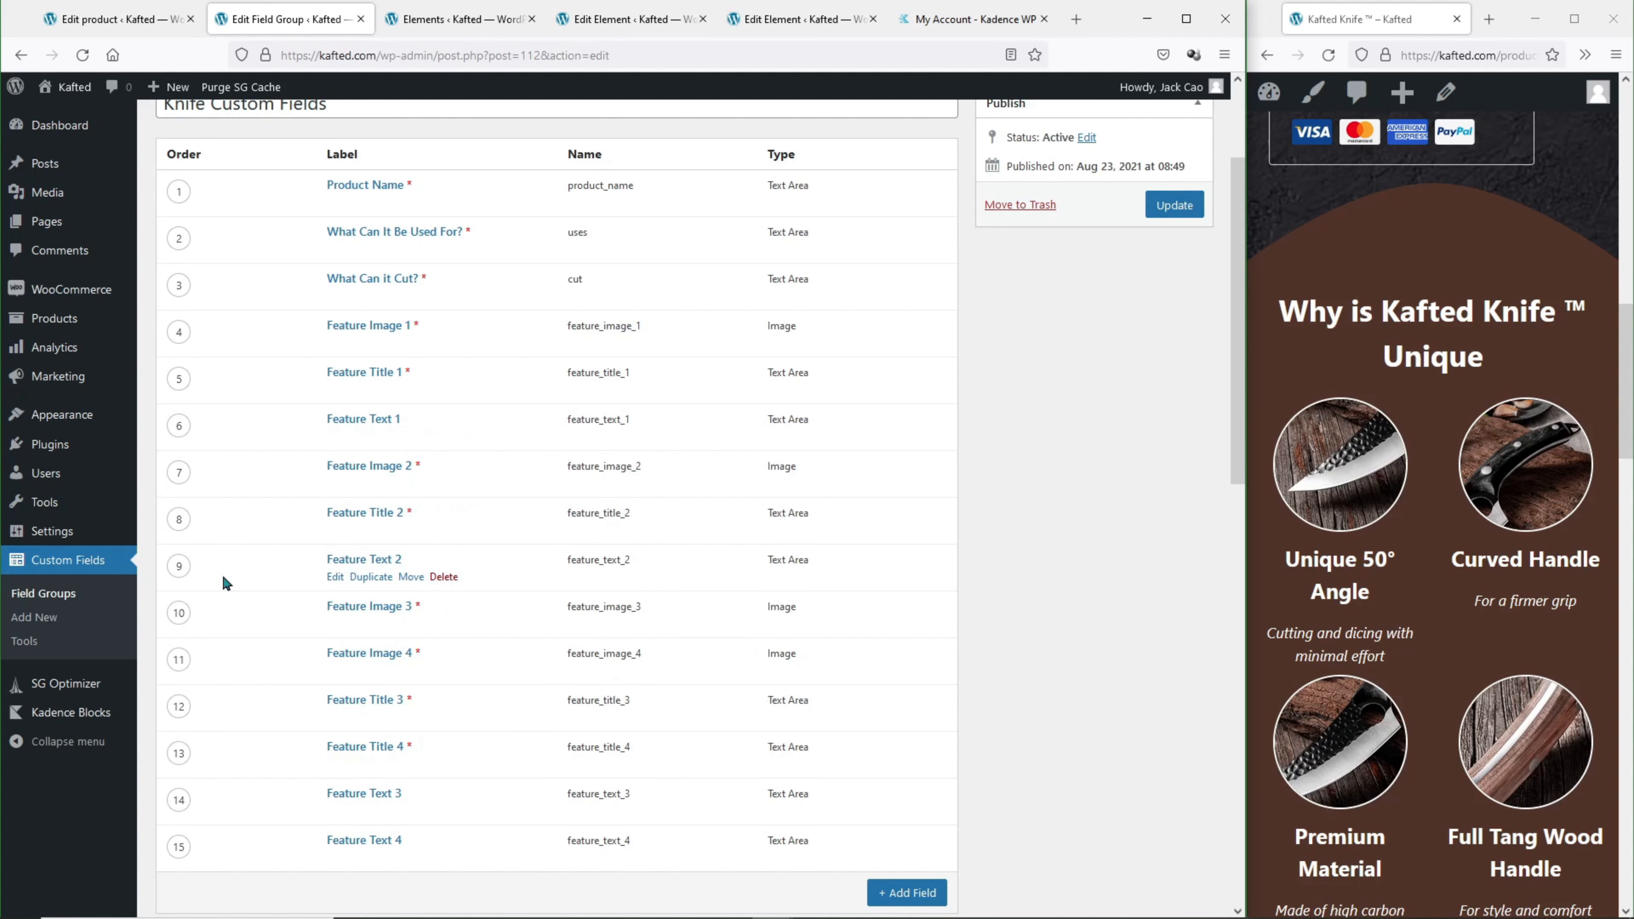
pyautogui.moveTo(177, 691)
pyautogui.mouseDown()
pyautogui.moveTo(171, 632)
pyautogui.moveTo(203, 681)
pyautogui.mouseUp()
pyautogui.moveTo(177, 797); pyautogui.dragTo(180, 700)
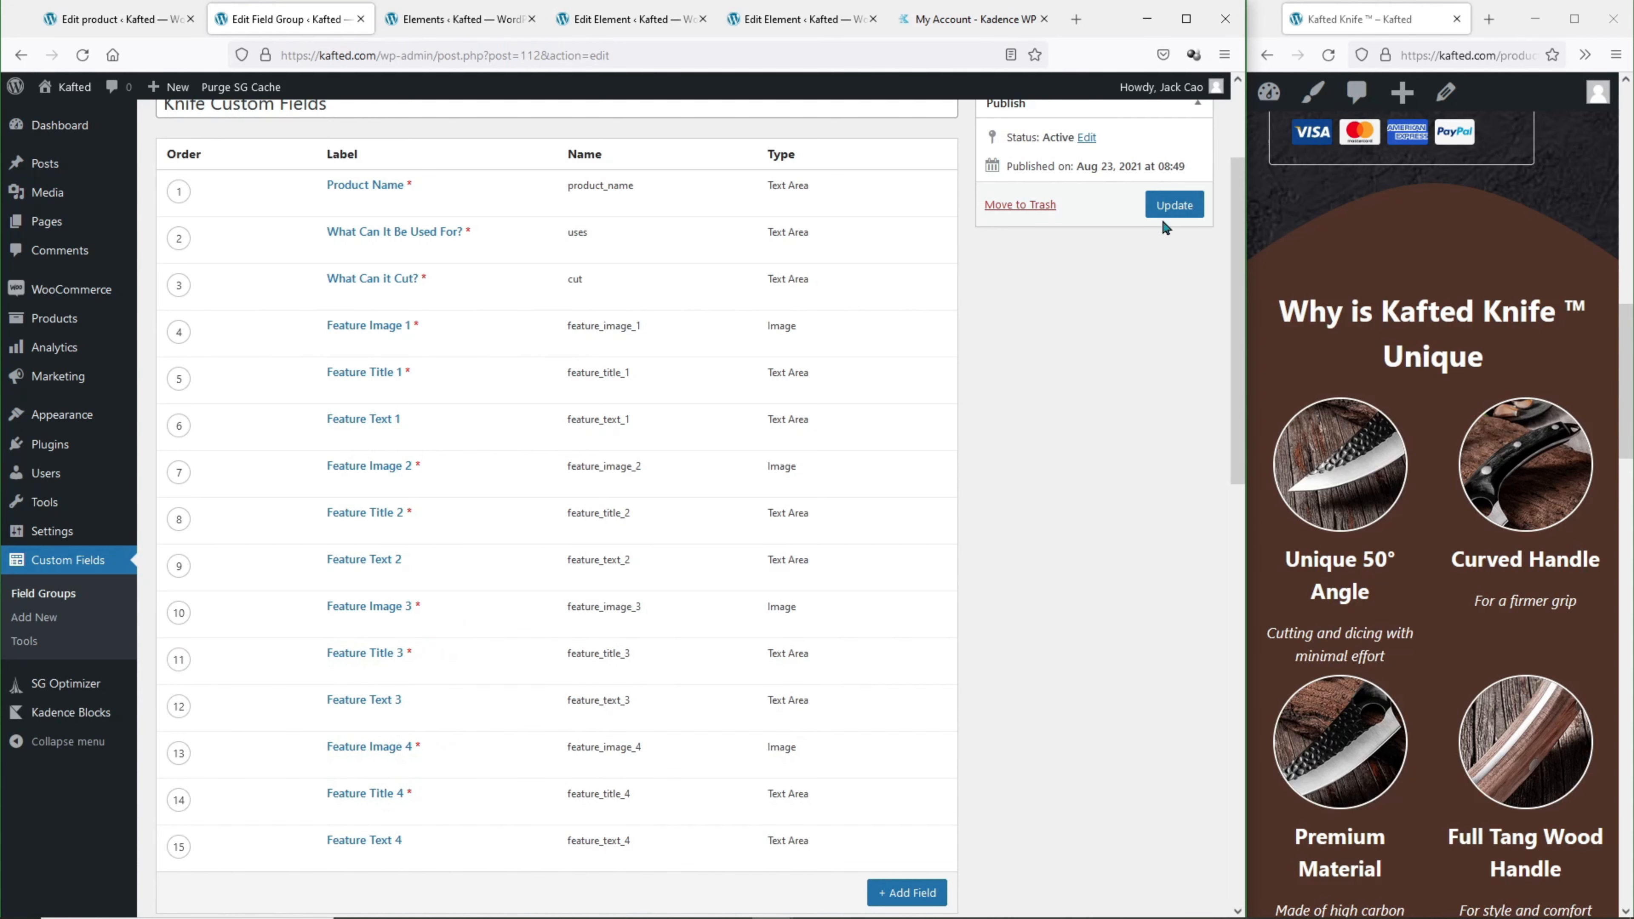
pyautogui.click(1170, 207)
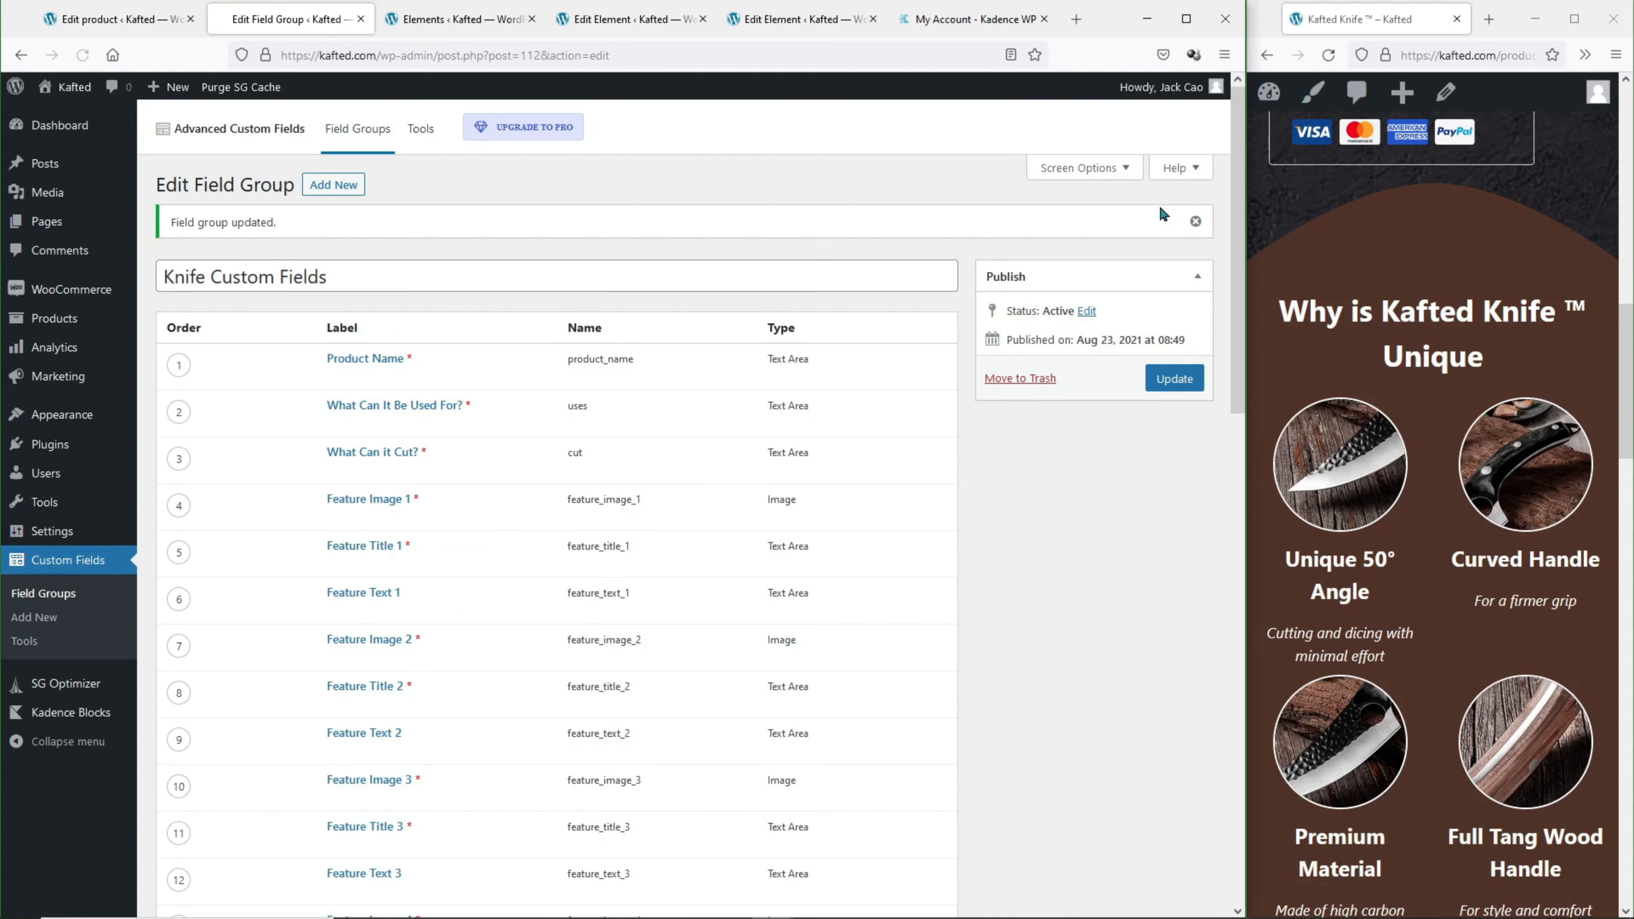
# Reload the Kafted Knife product's edit page and check its new feature fields against the order in the field group.
pyautogui.click(116, 19)
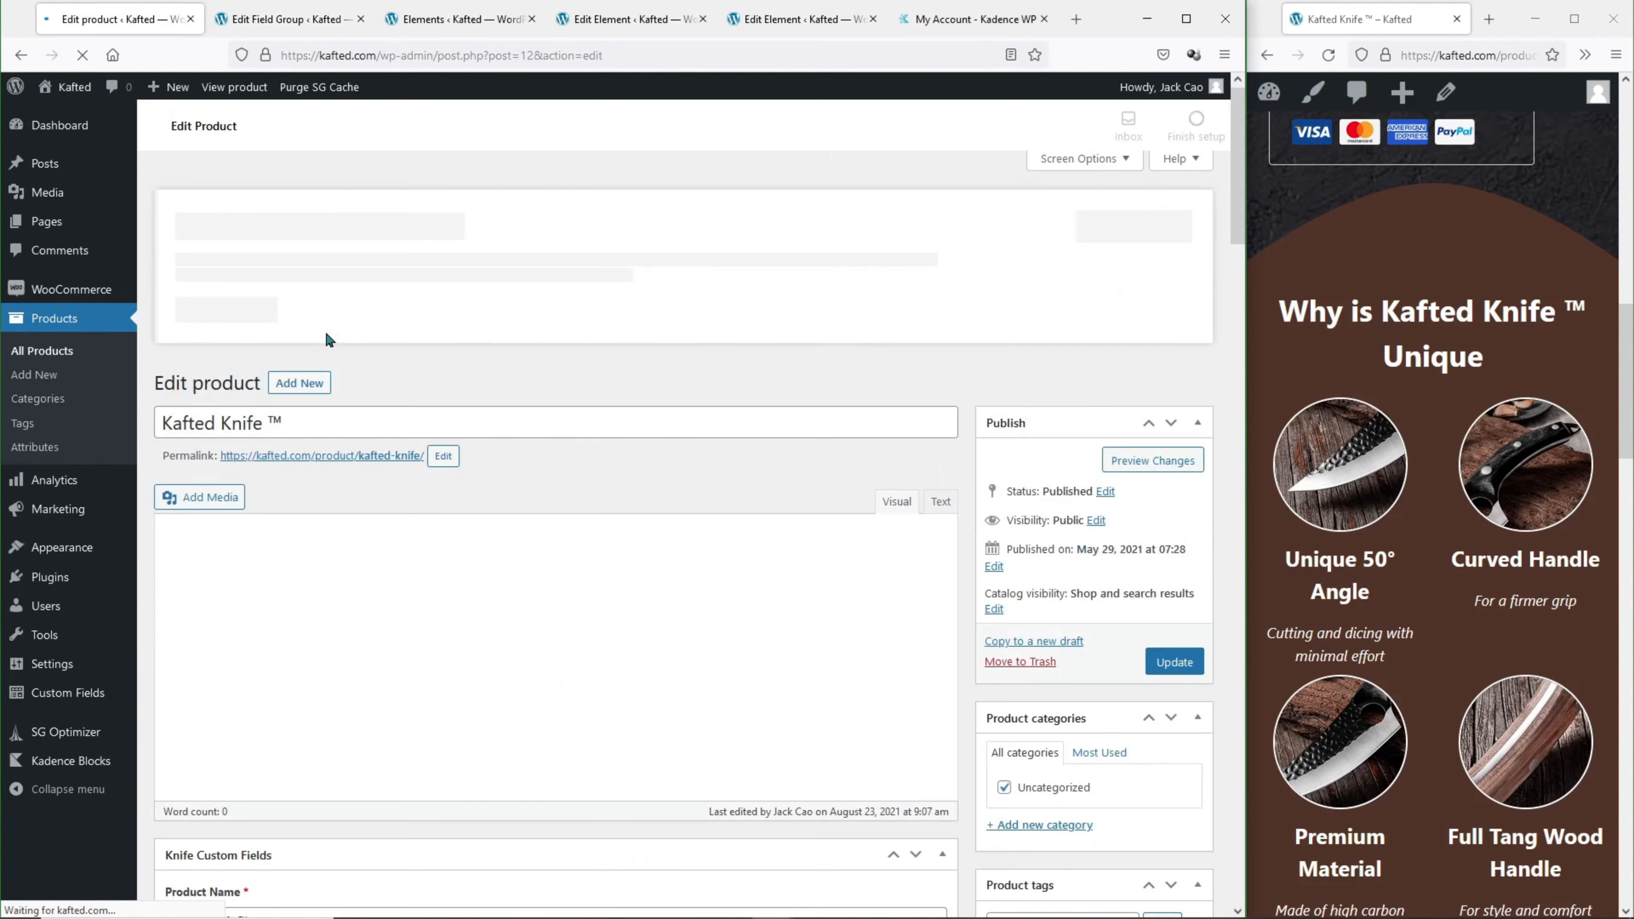
pyautogui.scroll(-5, 312, 335)
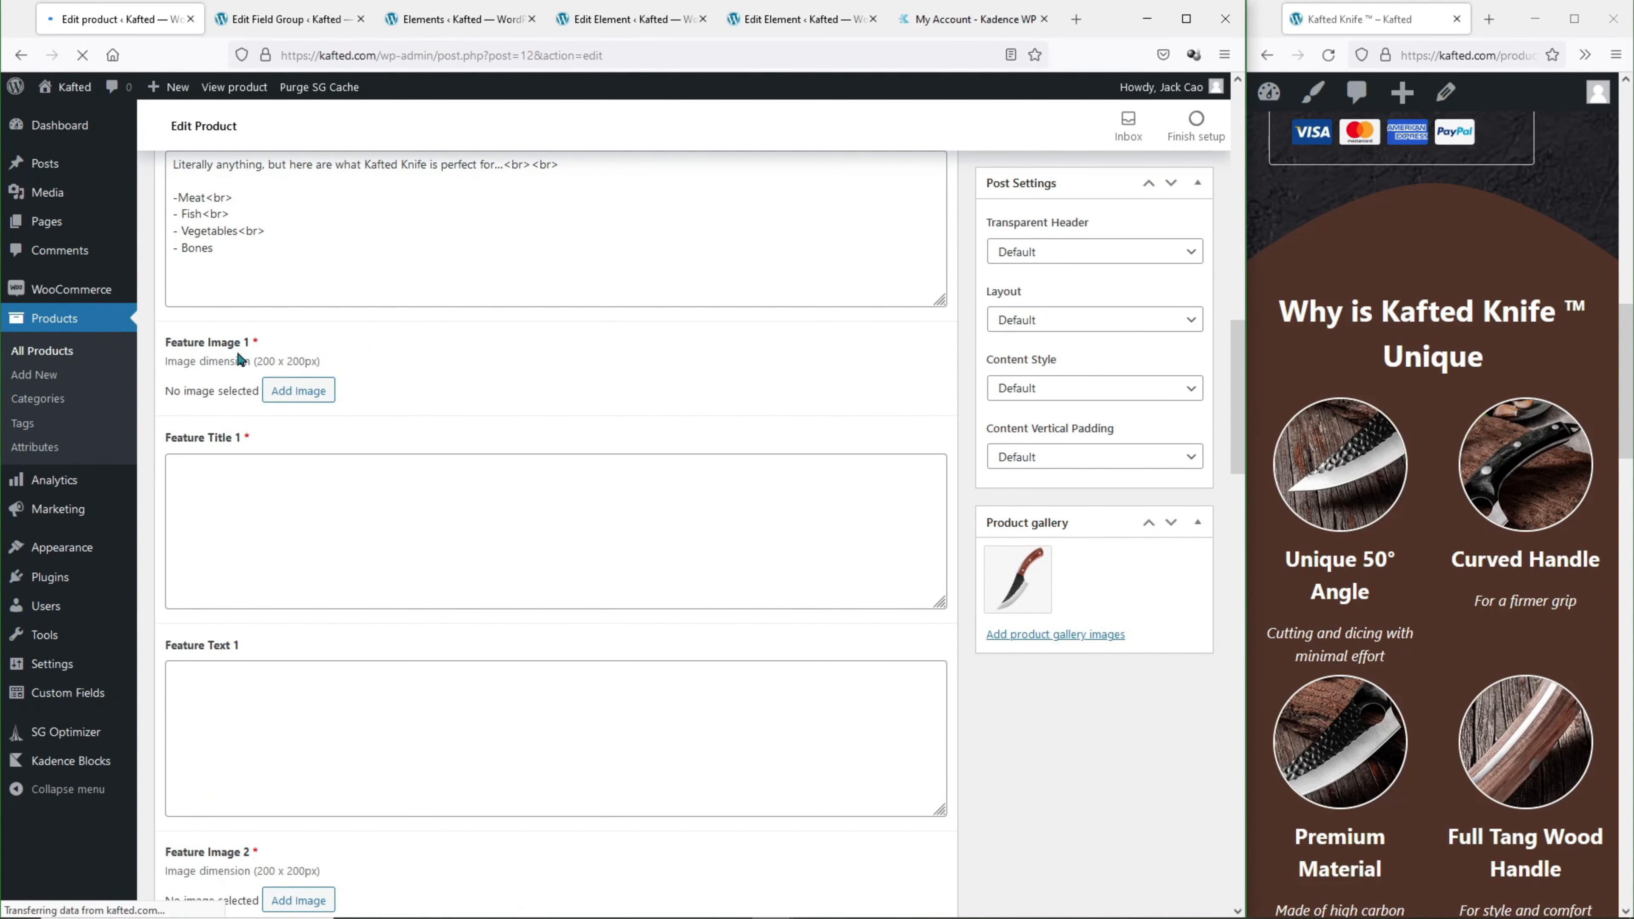
pyautogui.scroll(-1, 237, 354)
pyautogui.scroll(-2, 240, 363)
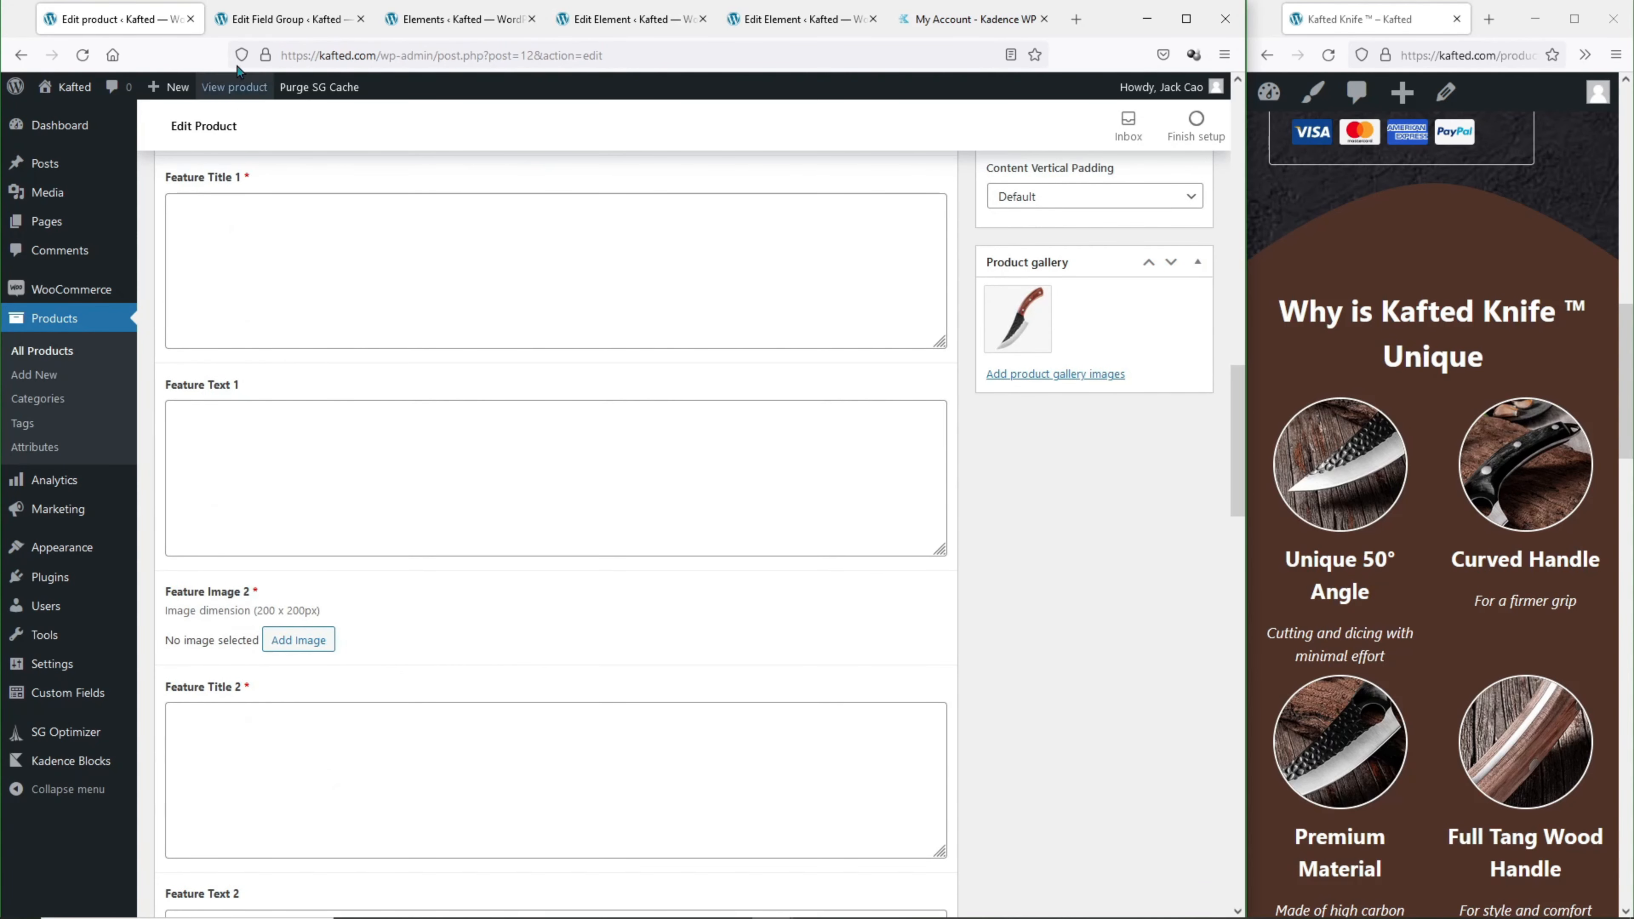
pyautogui.click(283, 19)
pyautogui.scroll(-1, 209, 458)
pyautogui.scroll(-1, 209, 473)
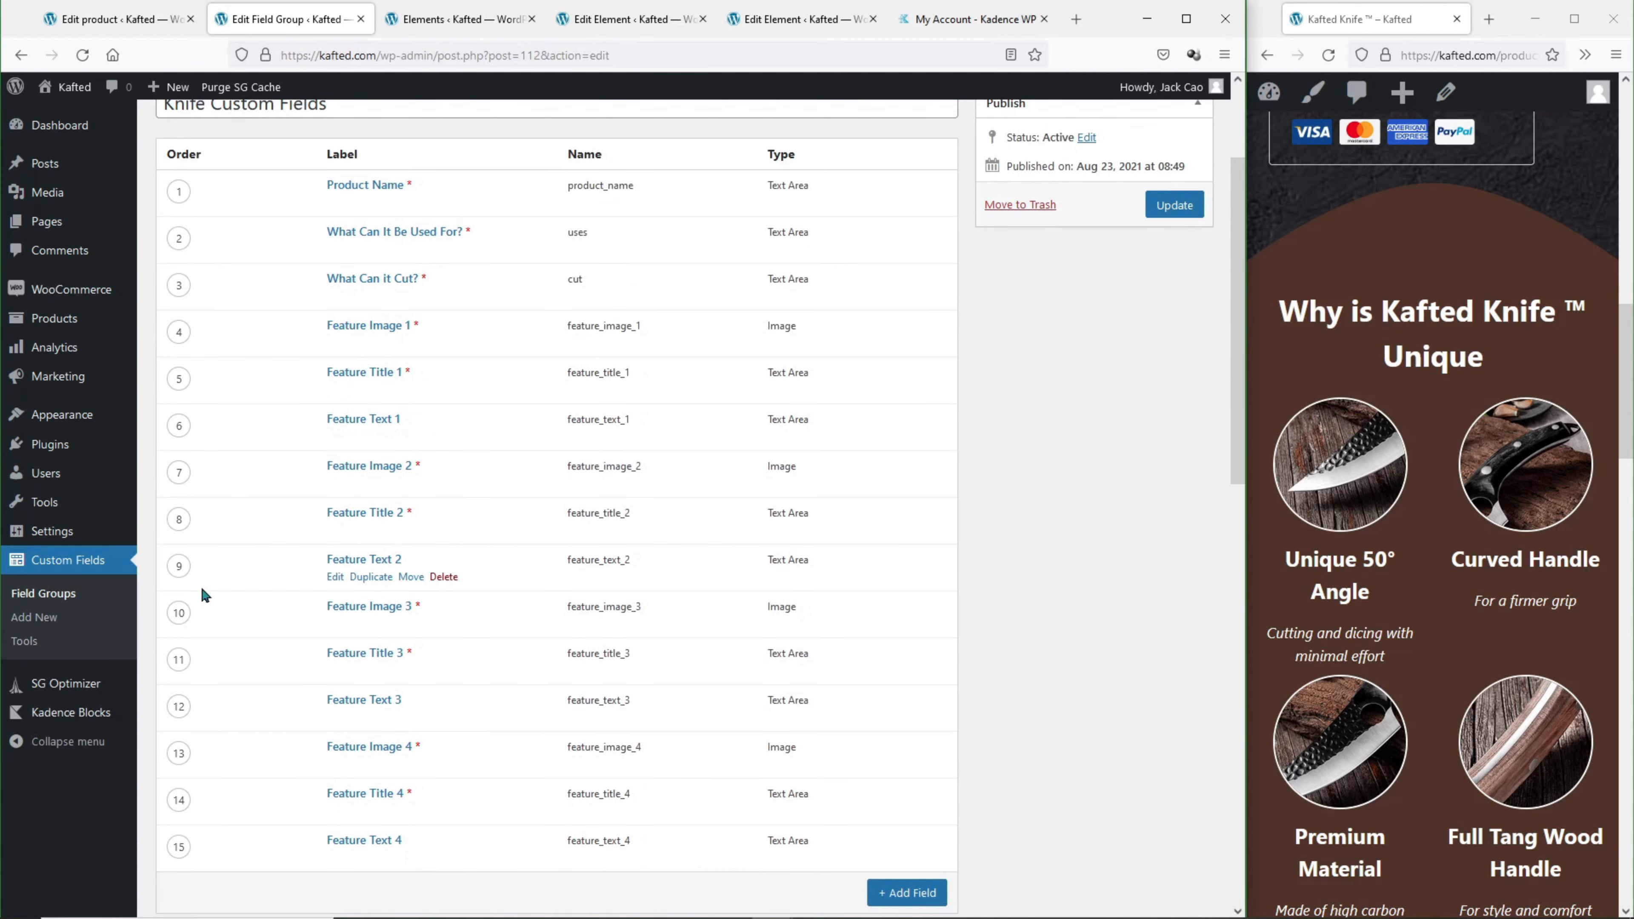
pyautogui.click(116, 19)
# Set Feature Image 1 to the round hammered-blade photo beside the curved handle photo in the media library's first row.
pyautogui.scroll(4, 298, 284)
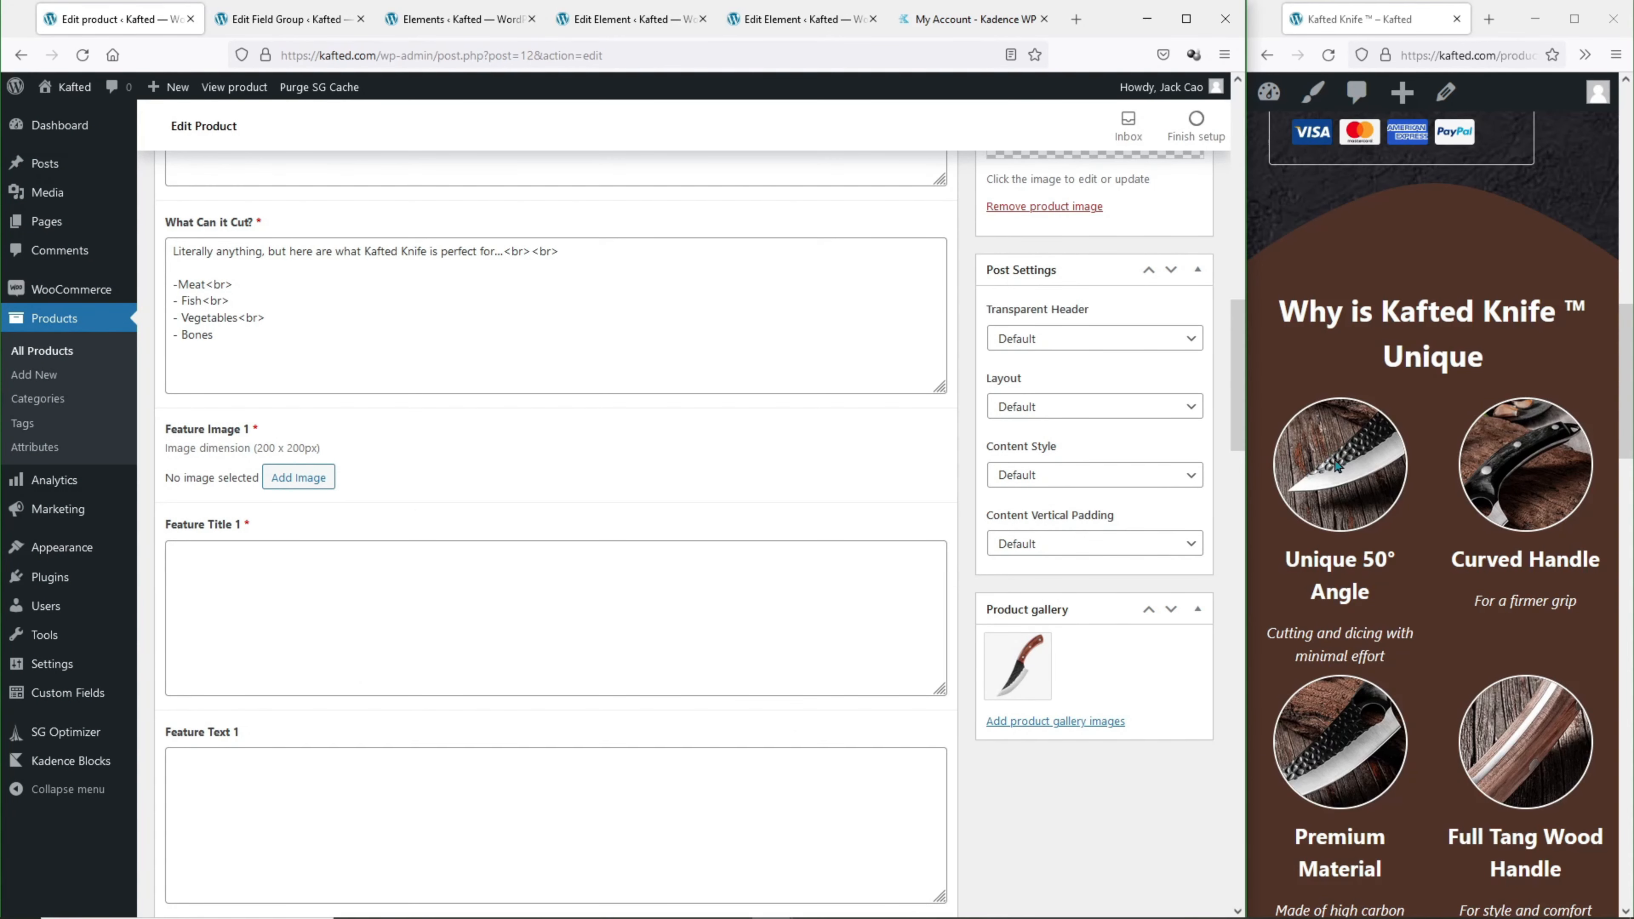
pyautogui.click(296, 488)
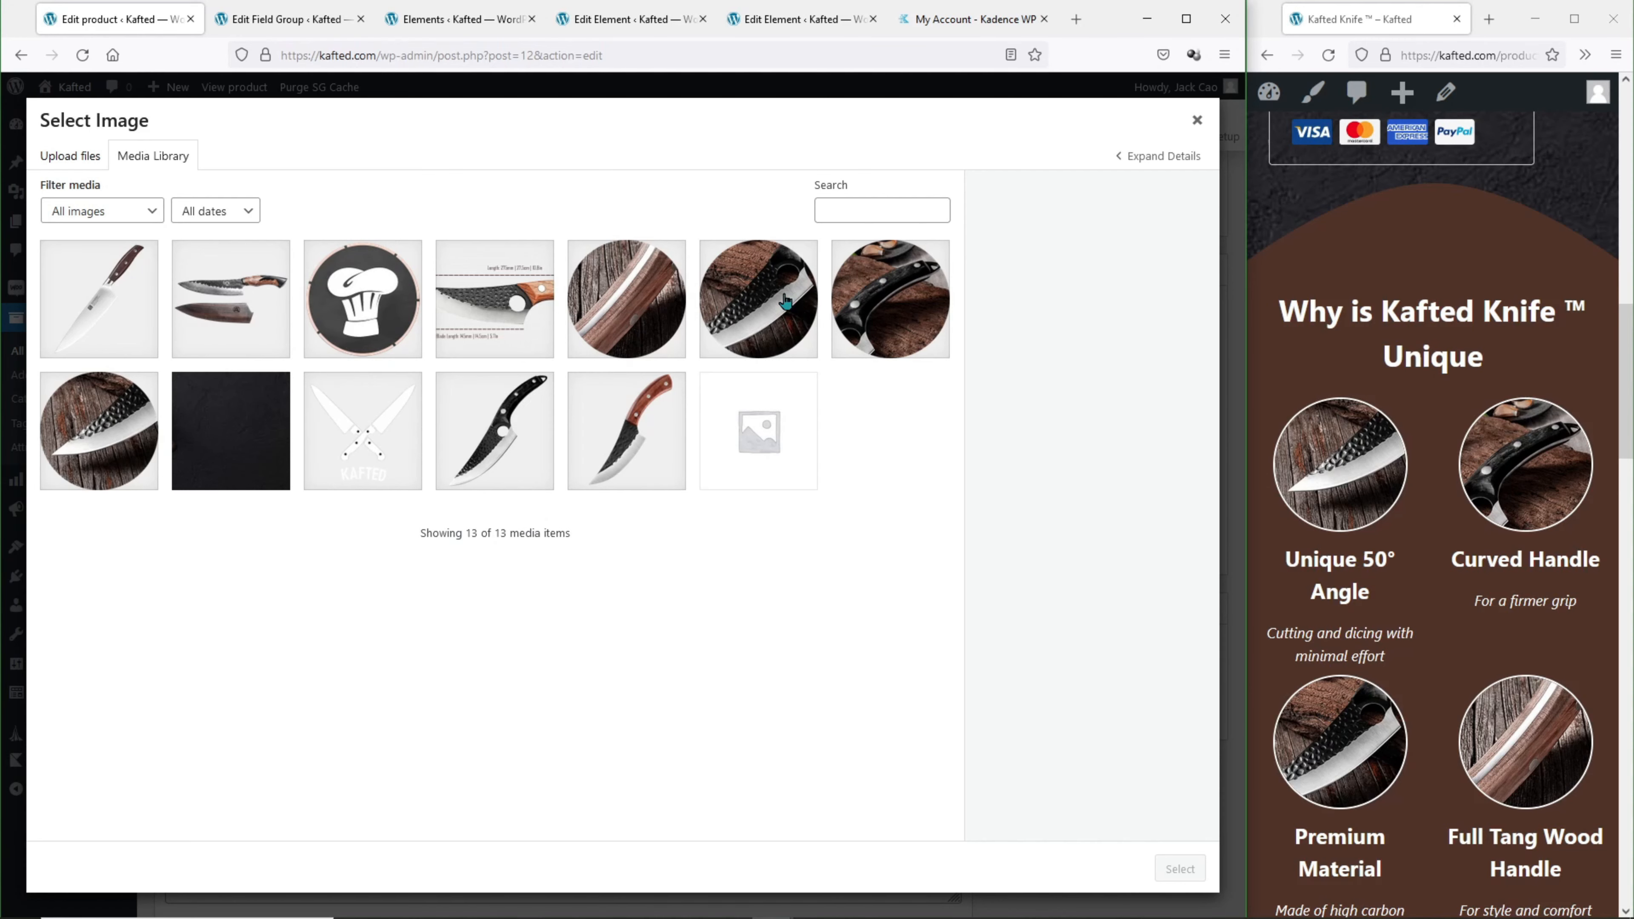
pyautogui.click(782, 301)
pyautogui.click(1180, 869)
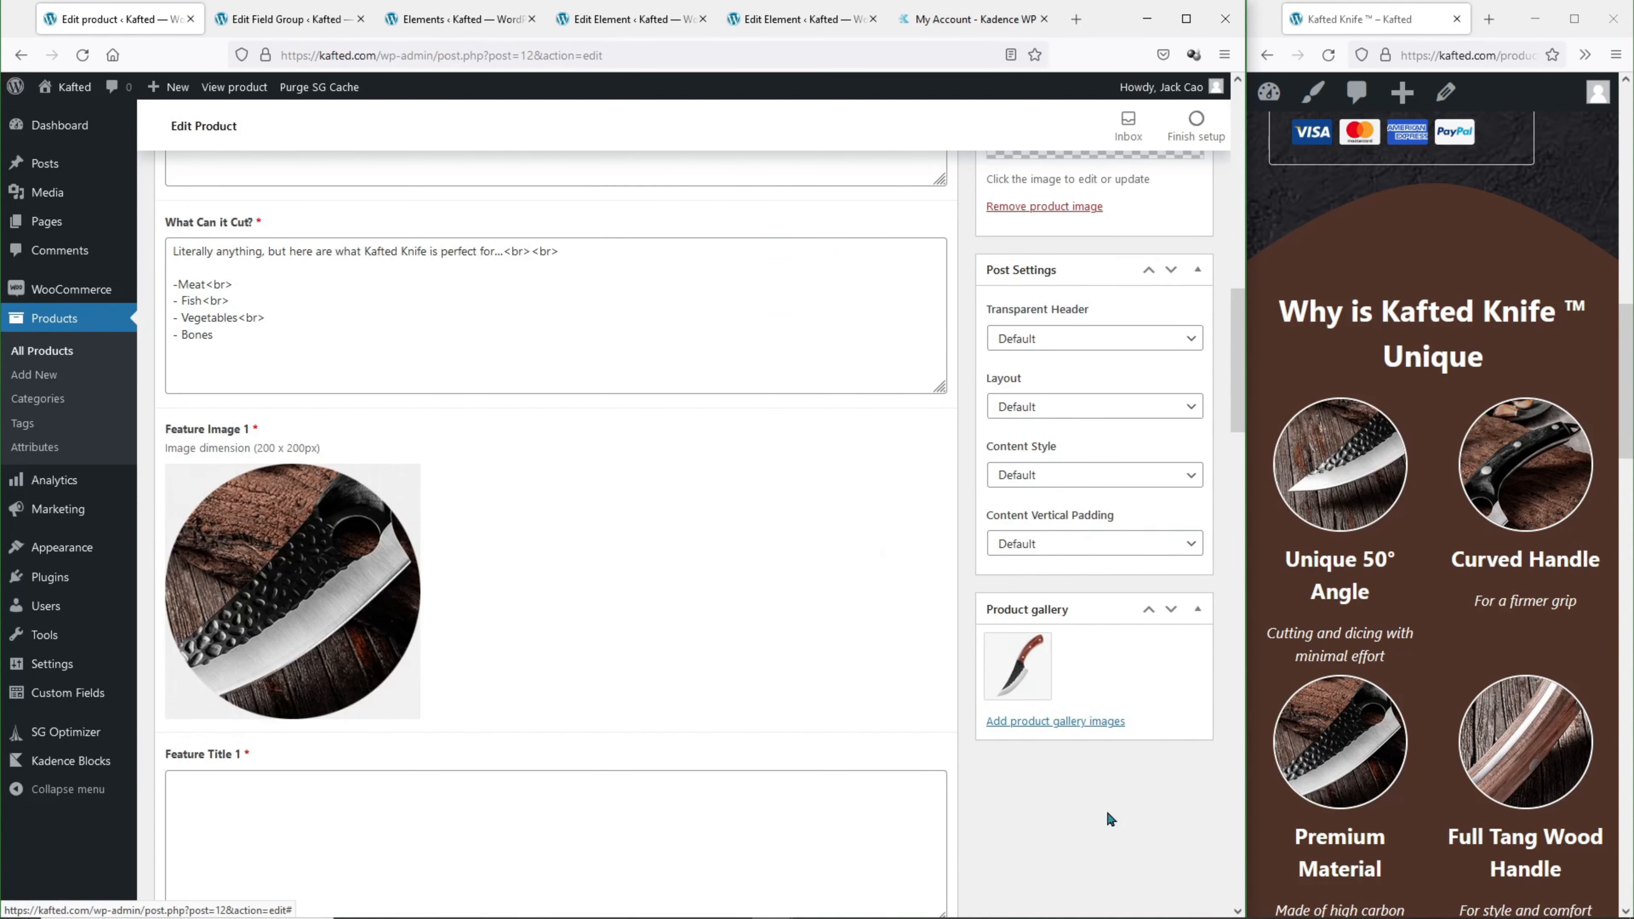
# Copy the heading "Unique 50° Angle" from the live product page into the Feature Title 1 field.
pyautogui.scroll(-3, 470, 637)
pyautogui.tripleClick(1322, 564)
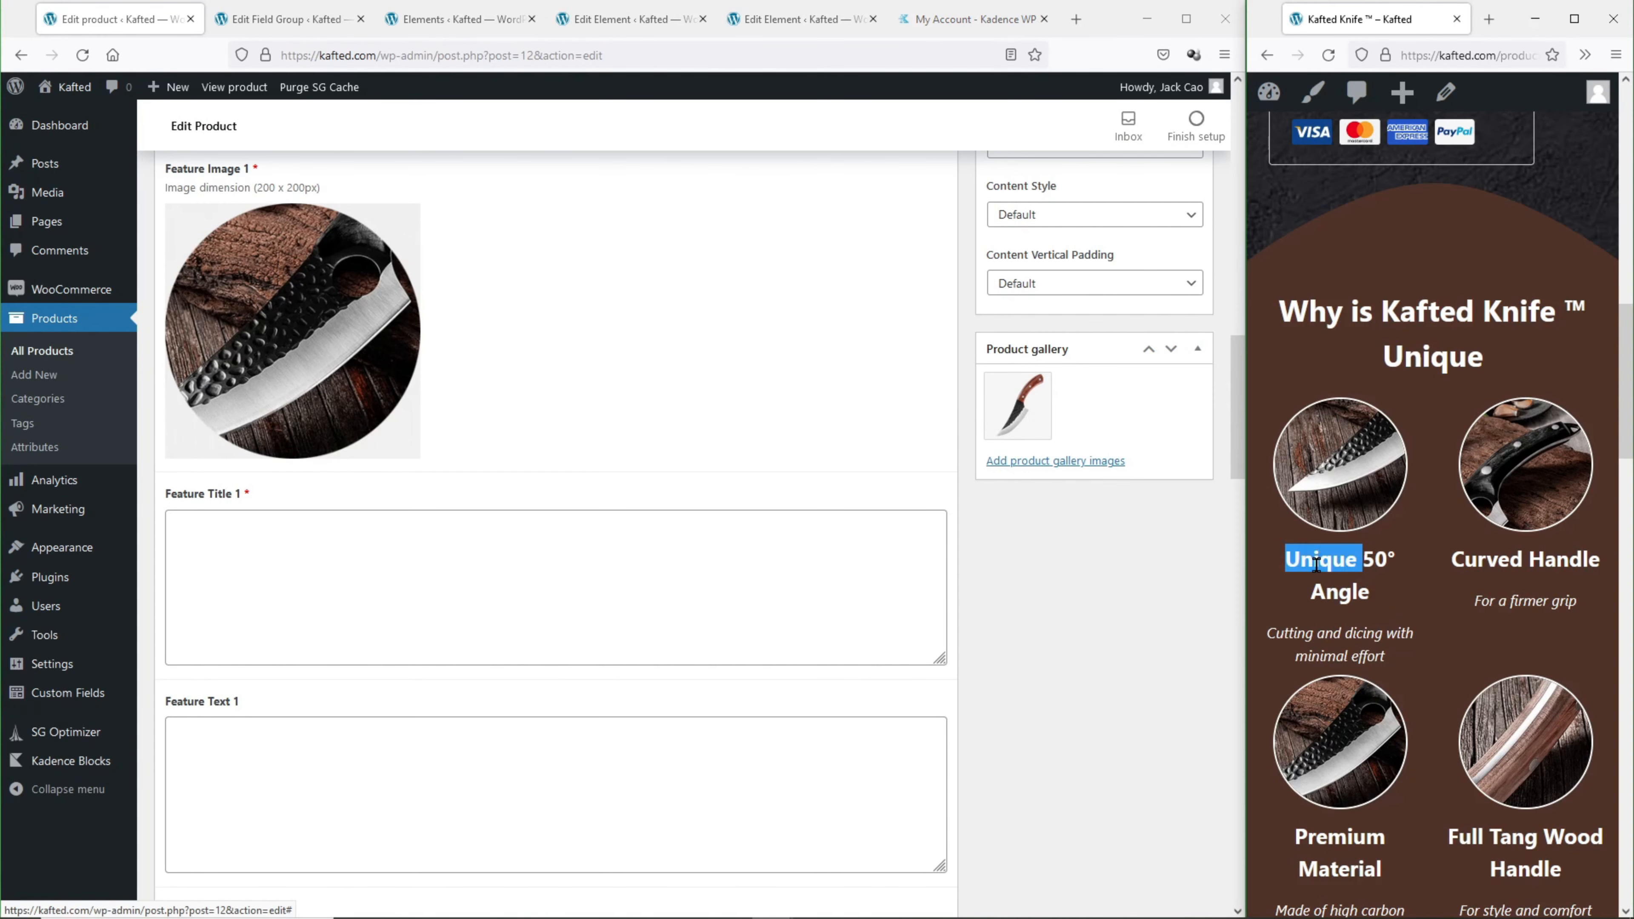
pyautogui.hotkey('ctrl', 'c')
pyautogui.click(533, 591)
pyautogui.hotkey('ctrl', 'v')
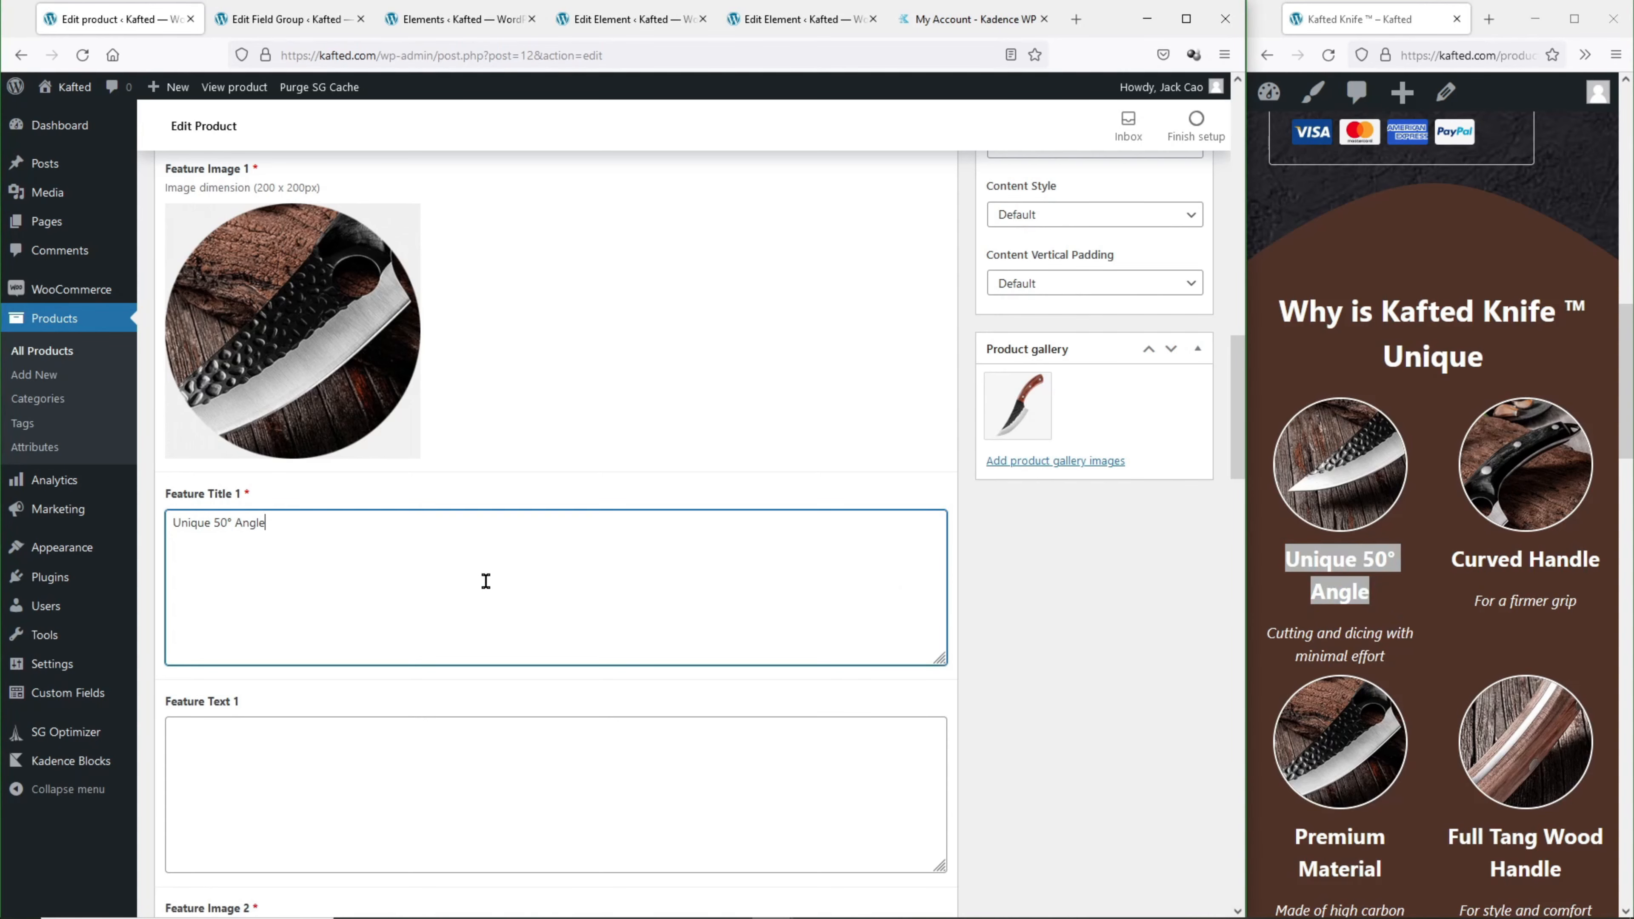
# Copy the text "Cutting and dicing with minimal effort" from the live product page into the Feature Text 1 field.
pyautogui.scroll(-3, 486, 581)
pyautogui.tripleClick(1295, 639)
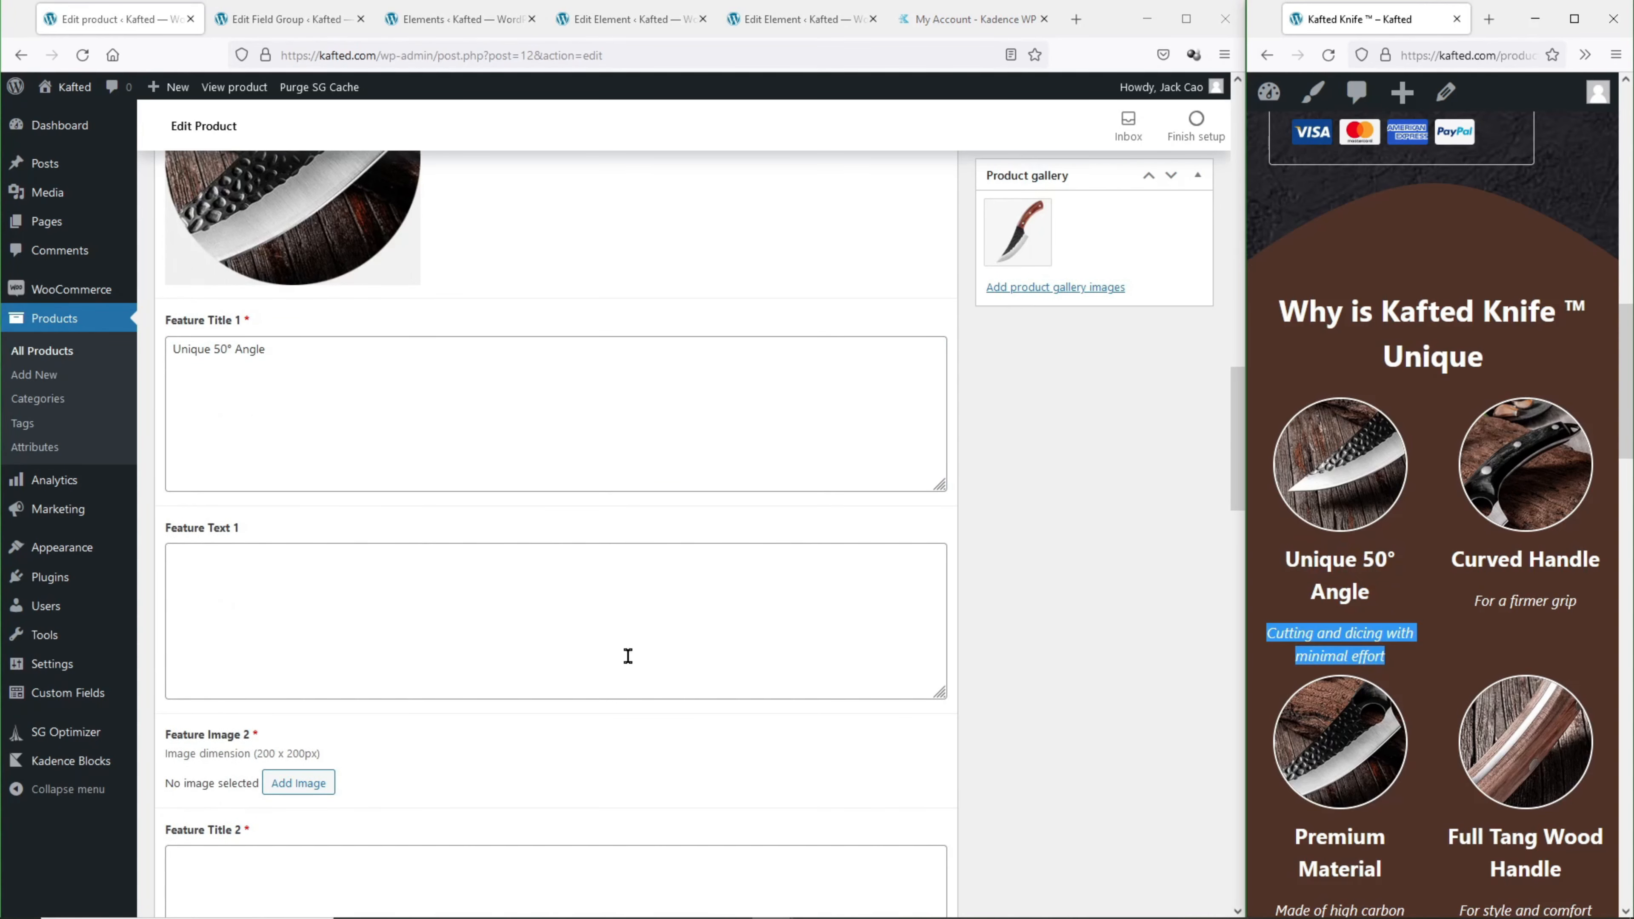
pyautogui.click(462, 639)
pyautogui.hotkey('ctrl', 'v')
# Look over the filled feature fields and update the Kafted Knife product.
pyautogui.scroll(-4, 303, 573)
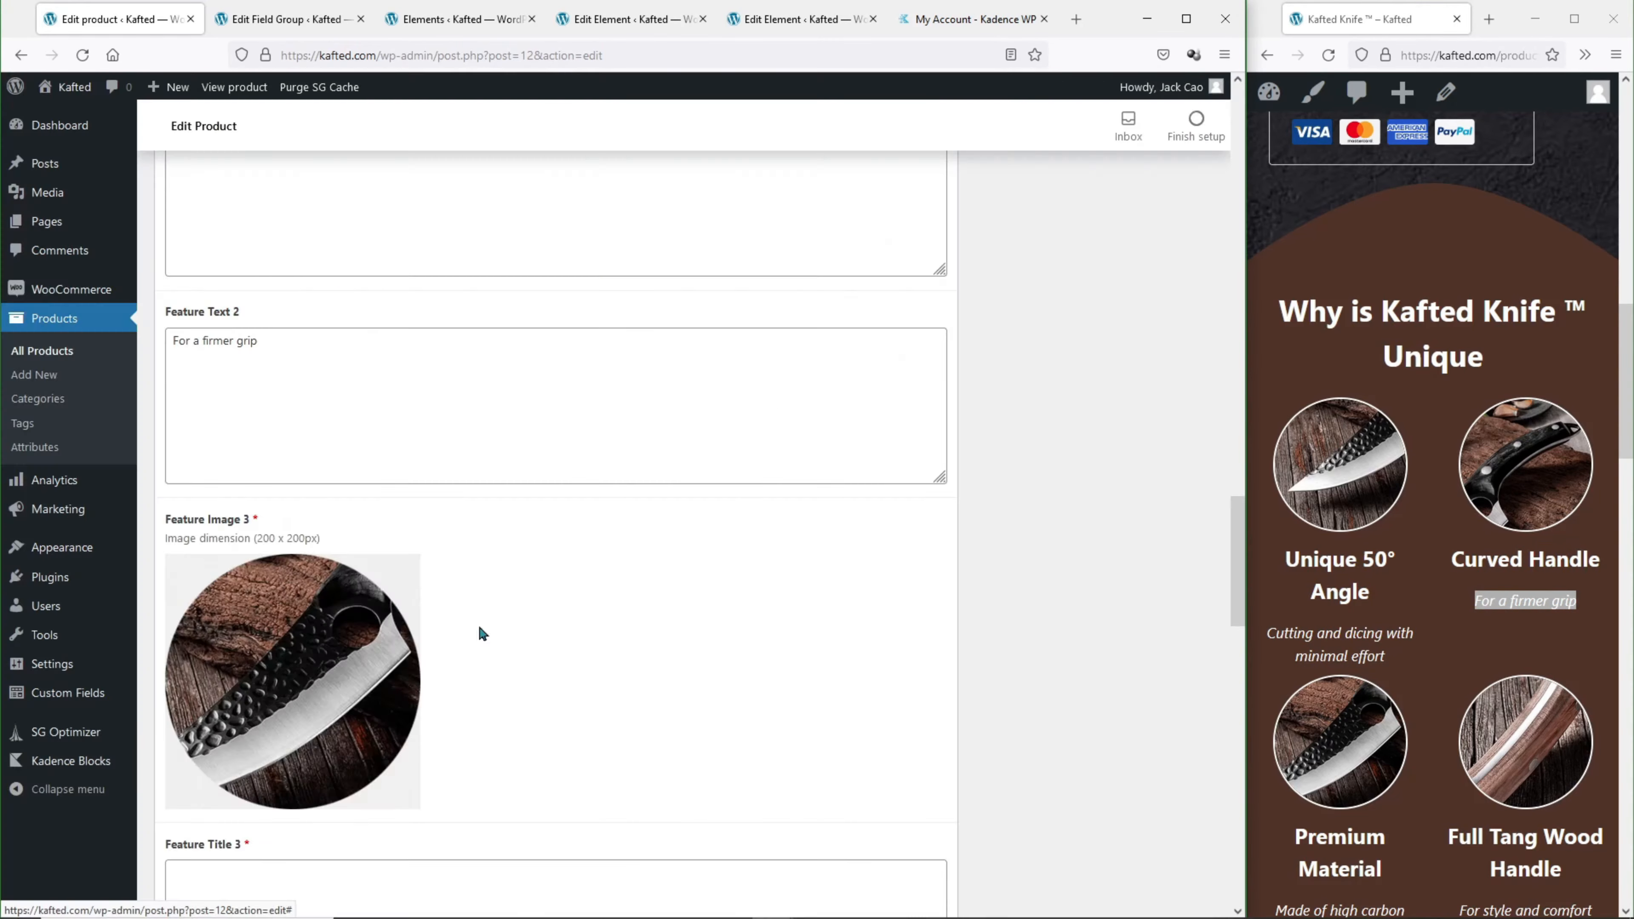
pyautogui.scroll(8, 508, 589)
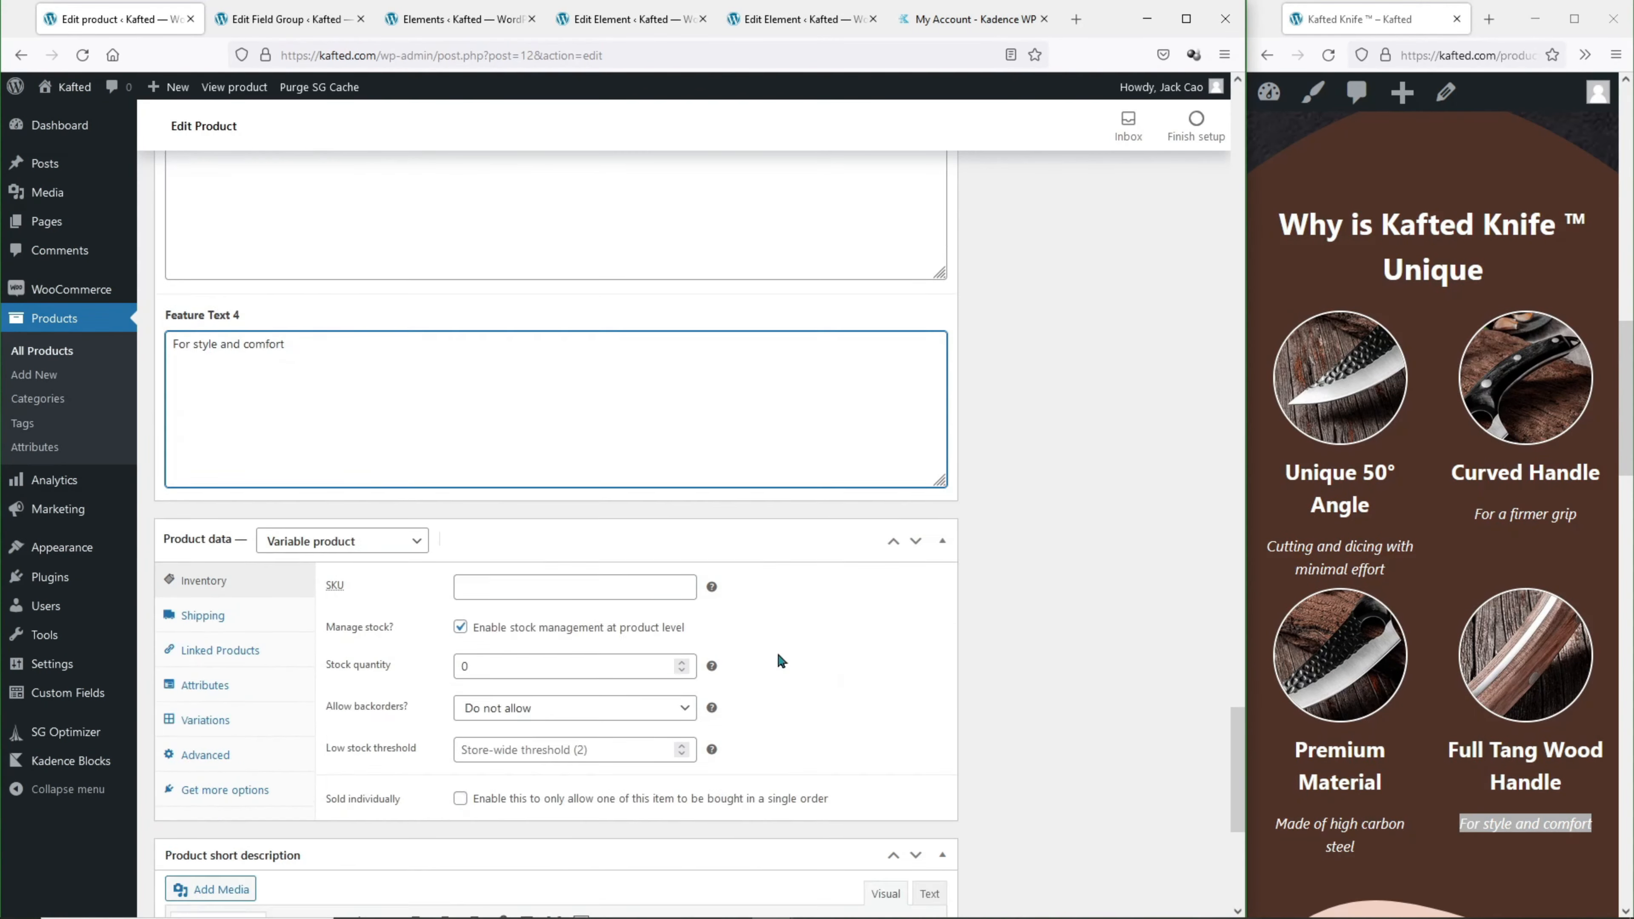
pyautogui.scroll(12, 695, 657)
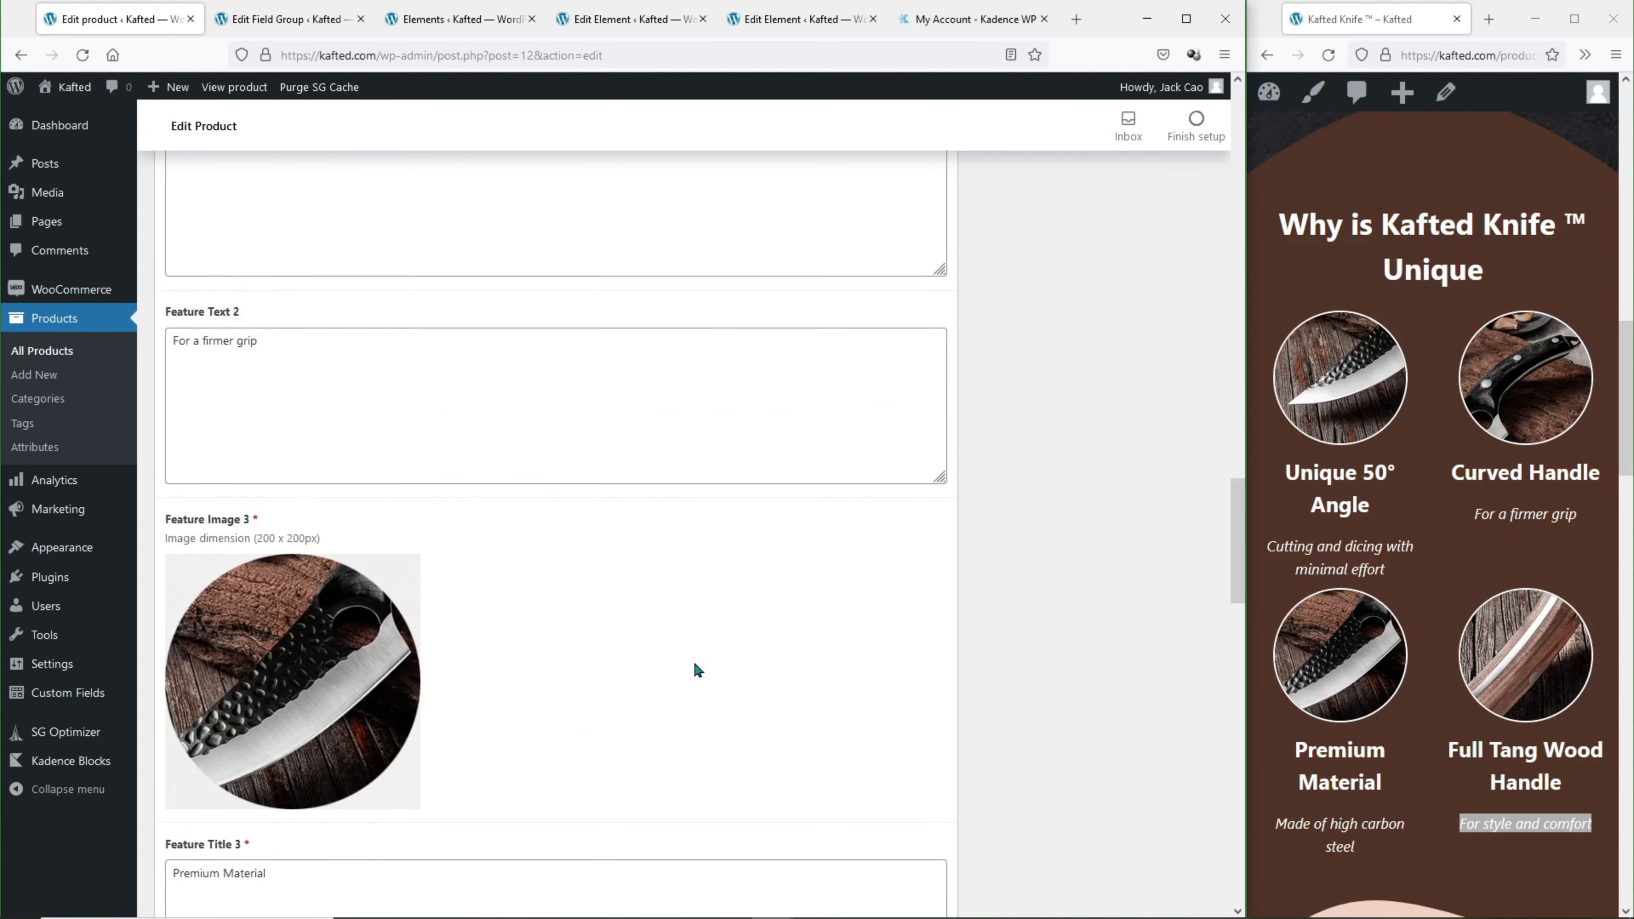
pyautogui.scroll(15, 694, 660)
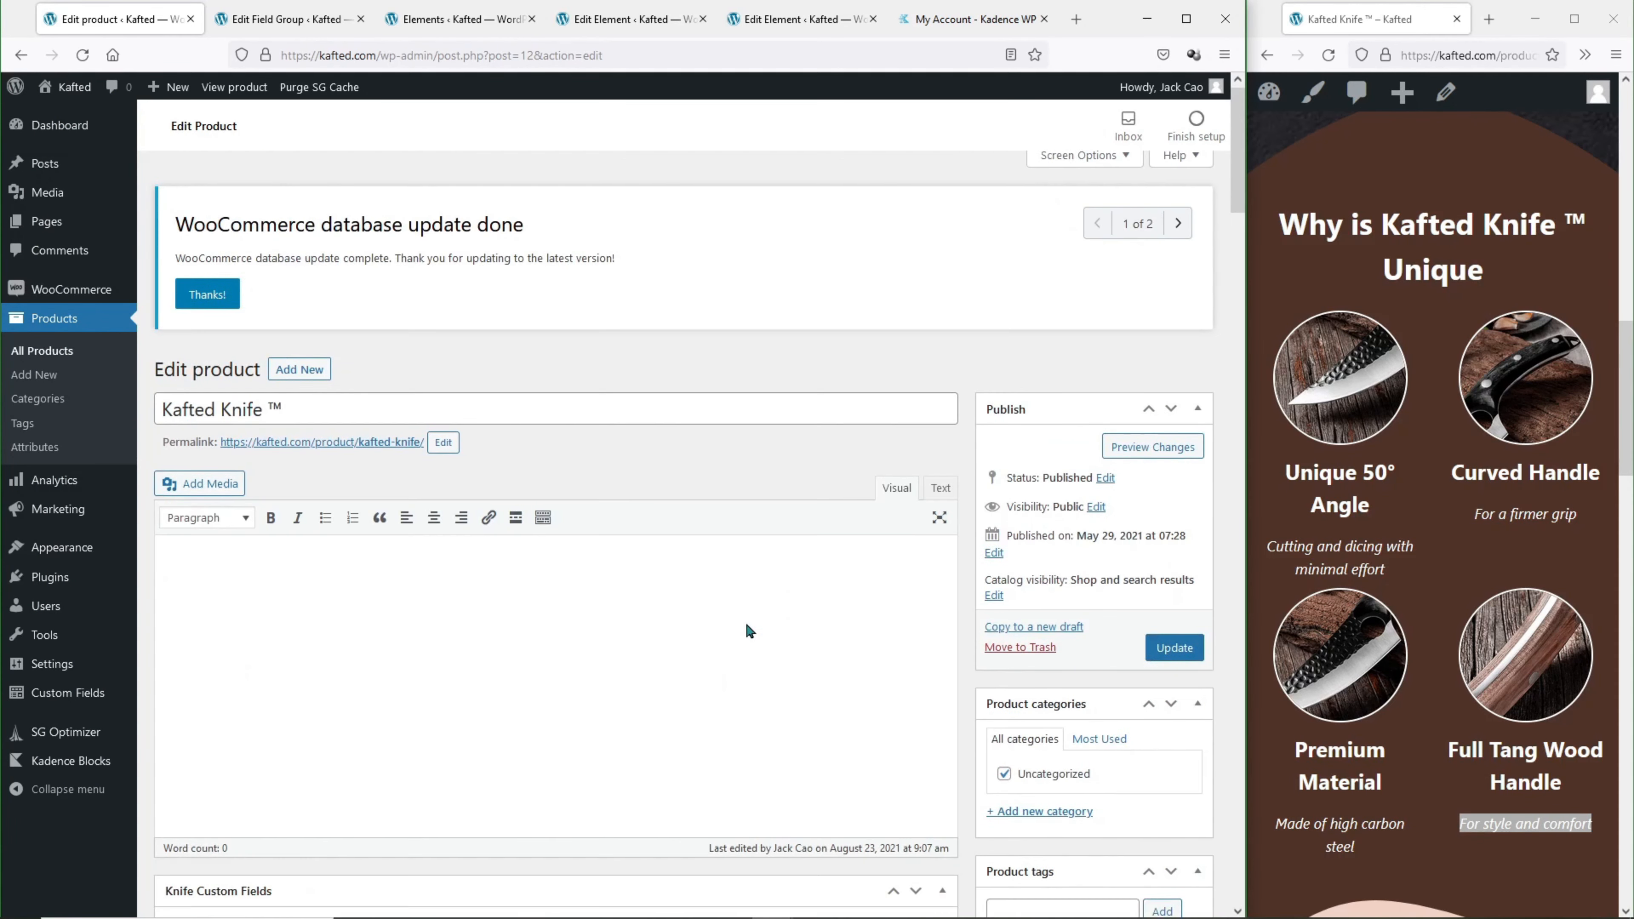
pyautogui.click(1168, 649)
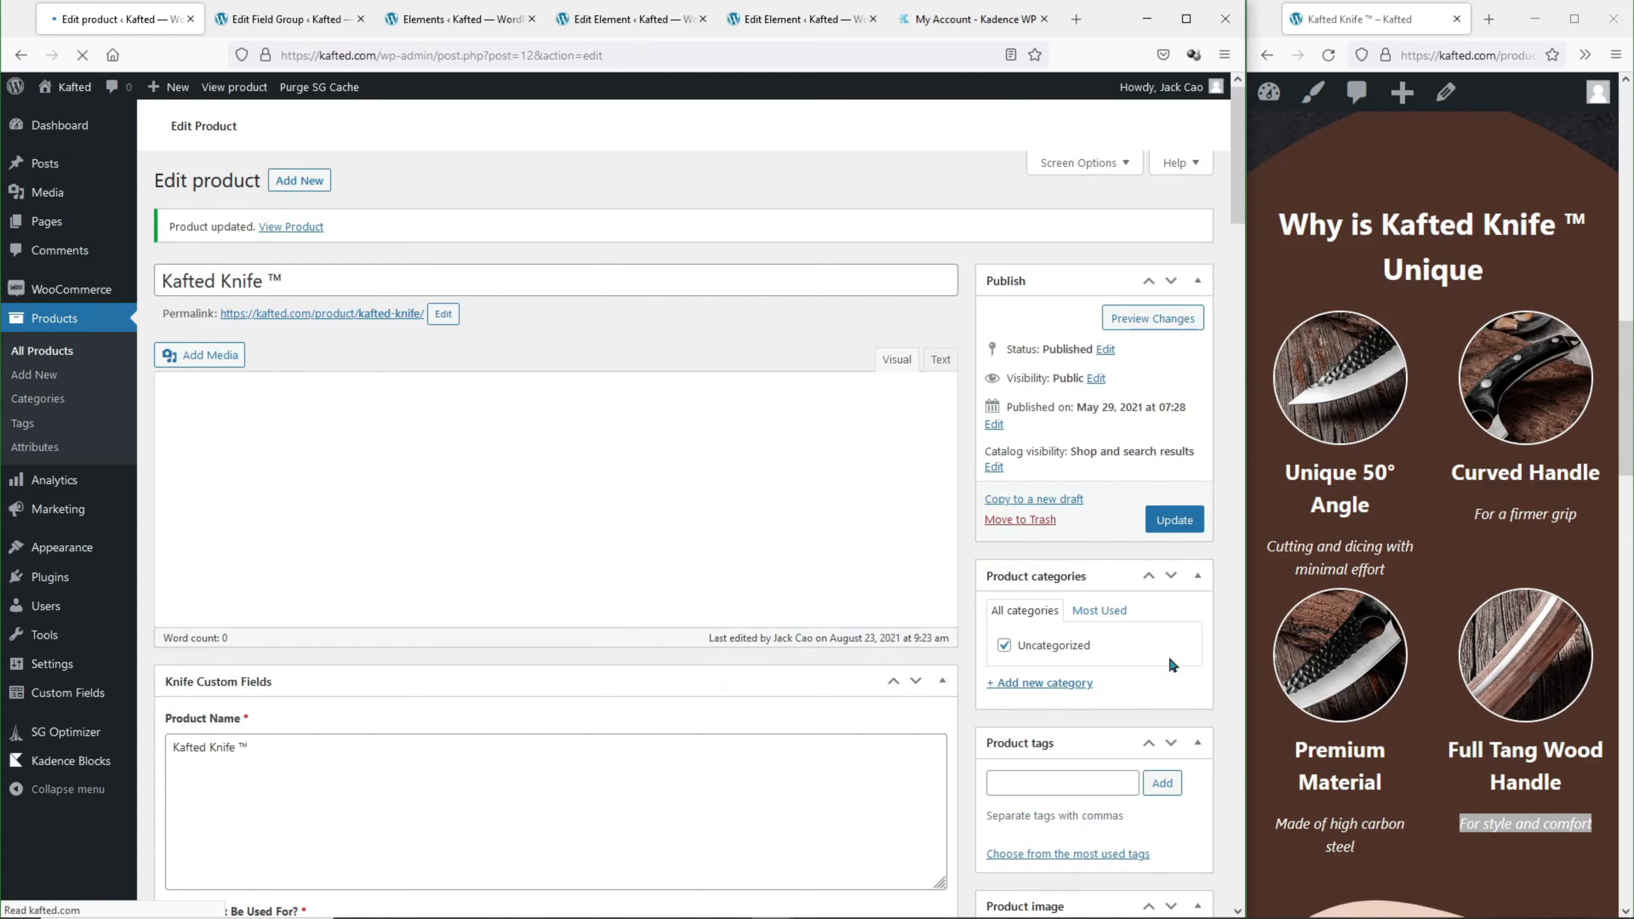
# Switch to the Kafted Knife Product Details element and open the block settings of the "Unique 50° Angle" info box.
pyautogui.click(798, 19)
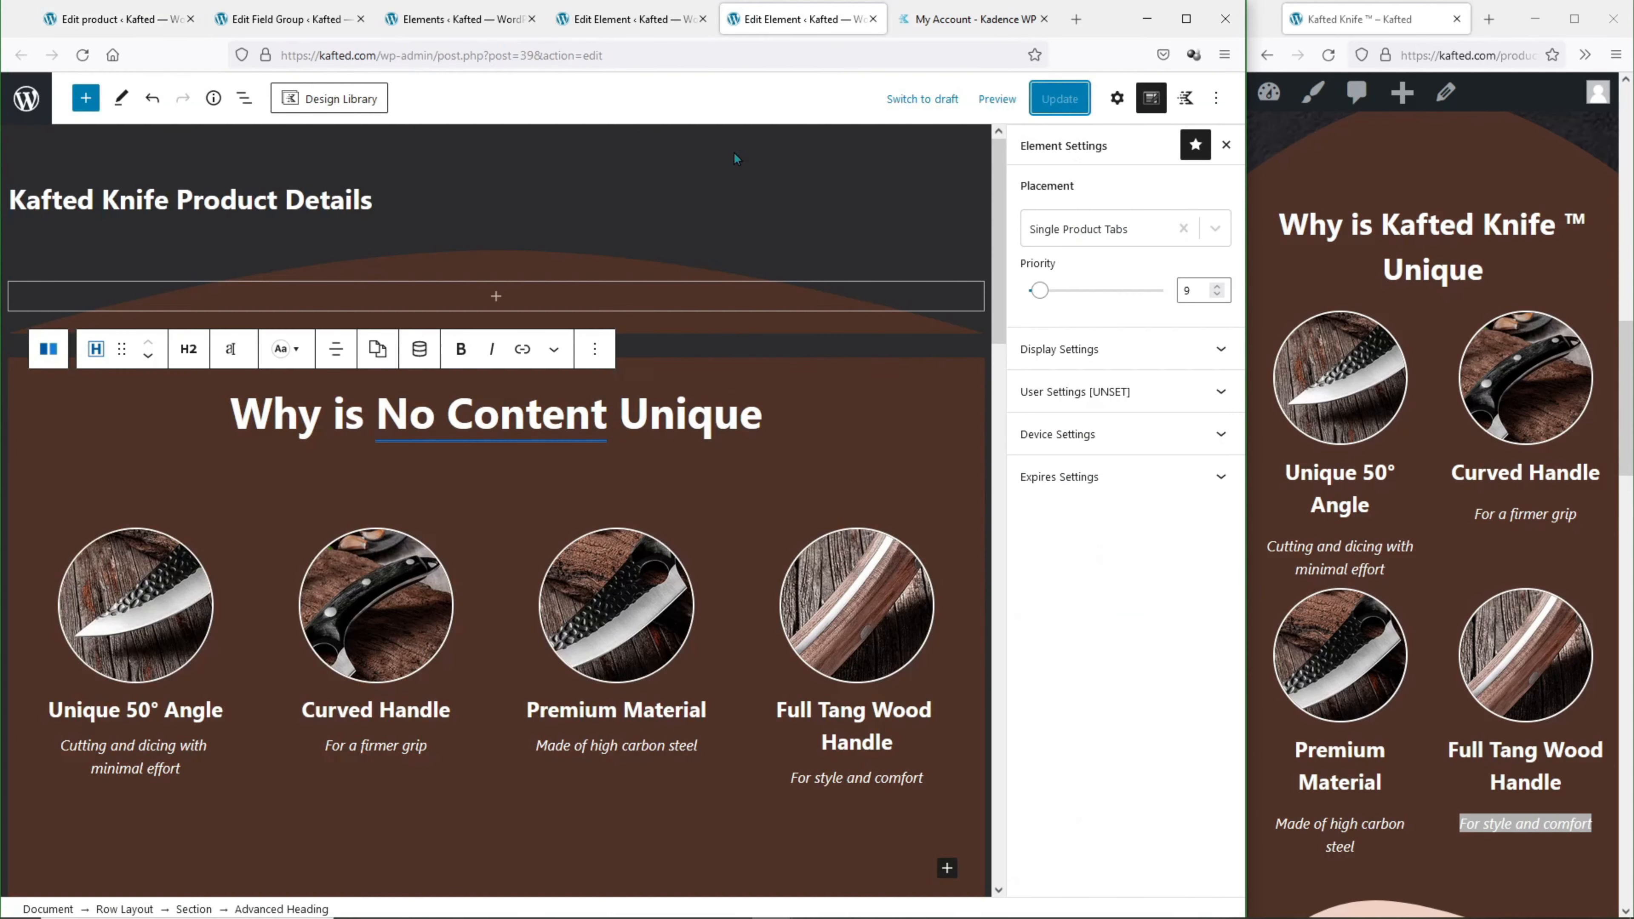
pyautogui.scroll(-3, 739, 440)
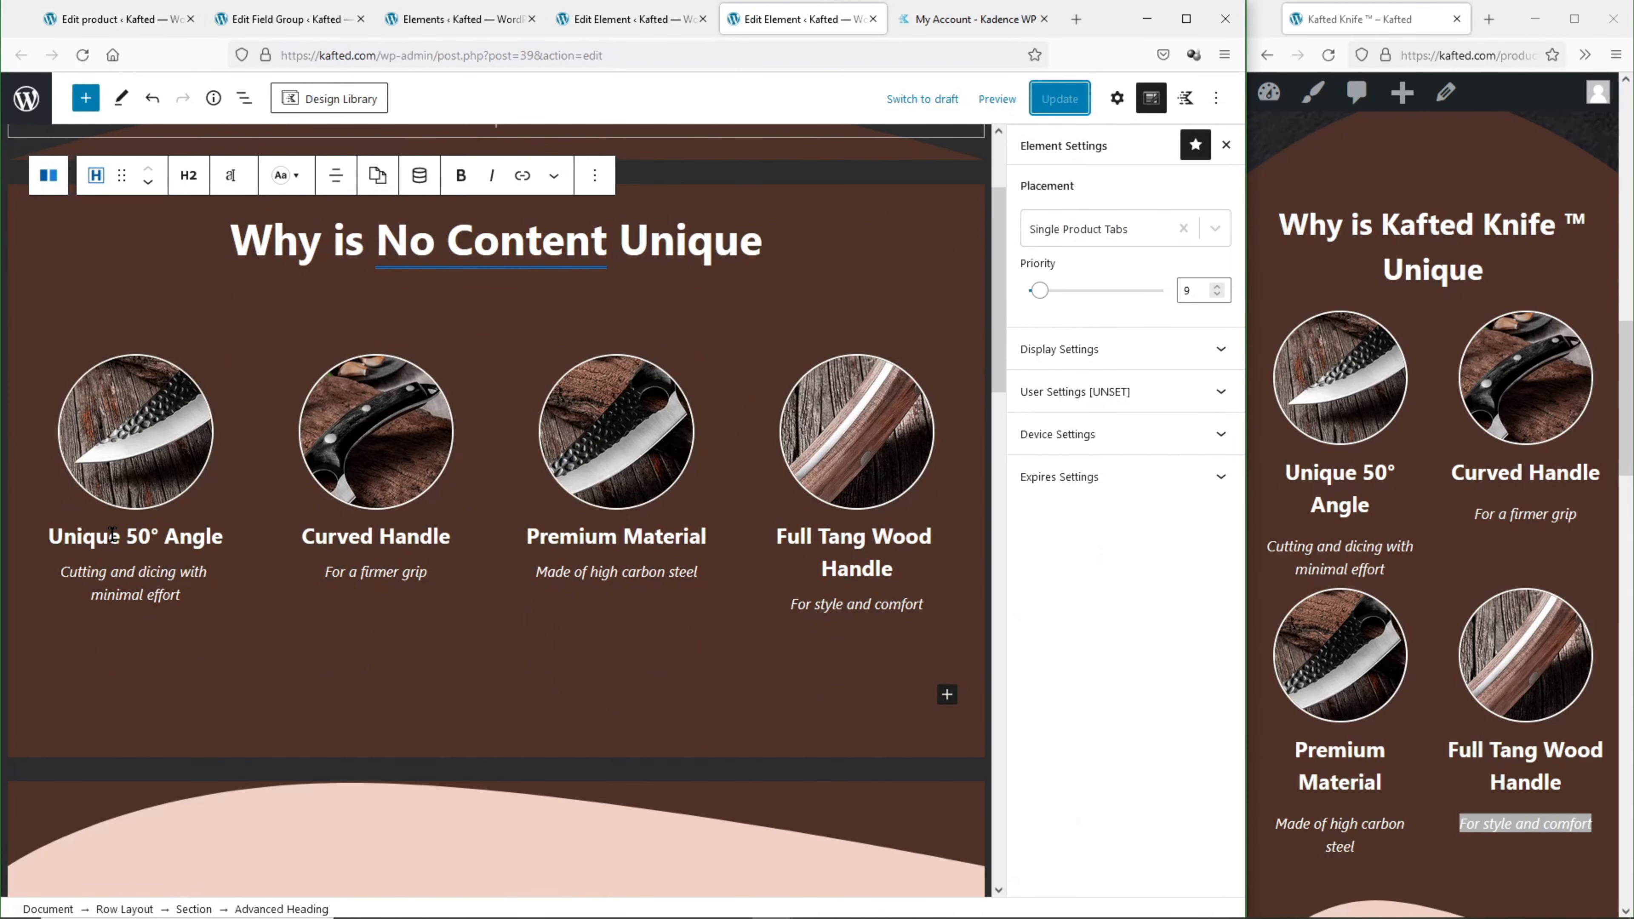
pyautogui.doubleClick(113, 534)
pyautogui.rightClick(112, 535)
pyautogui.press('Escape')
pyautogui.click(157, 474)
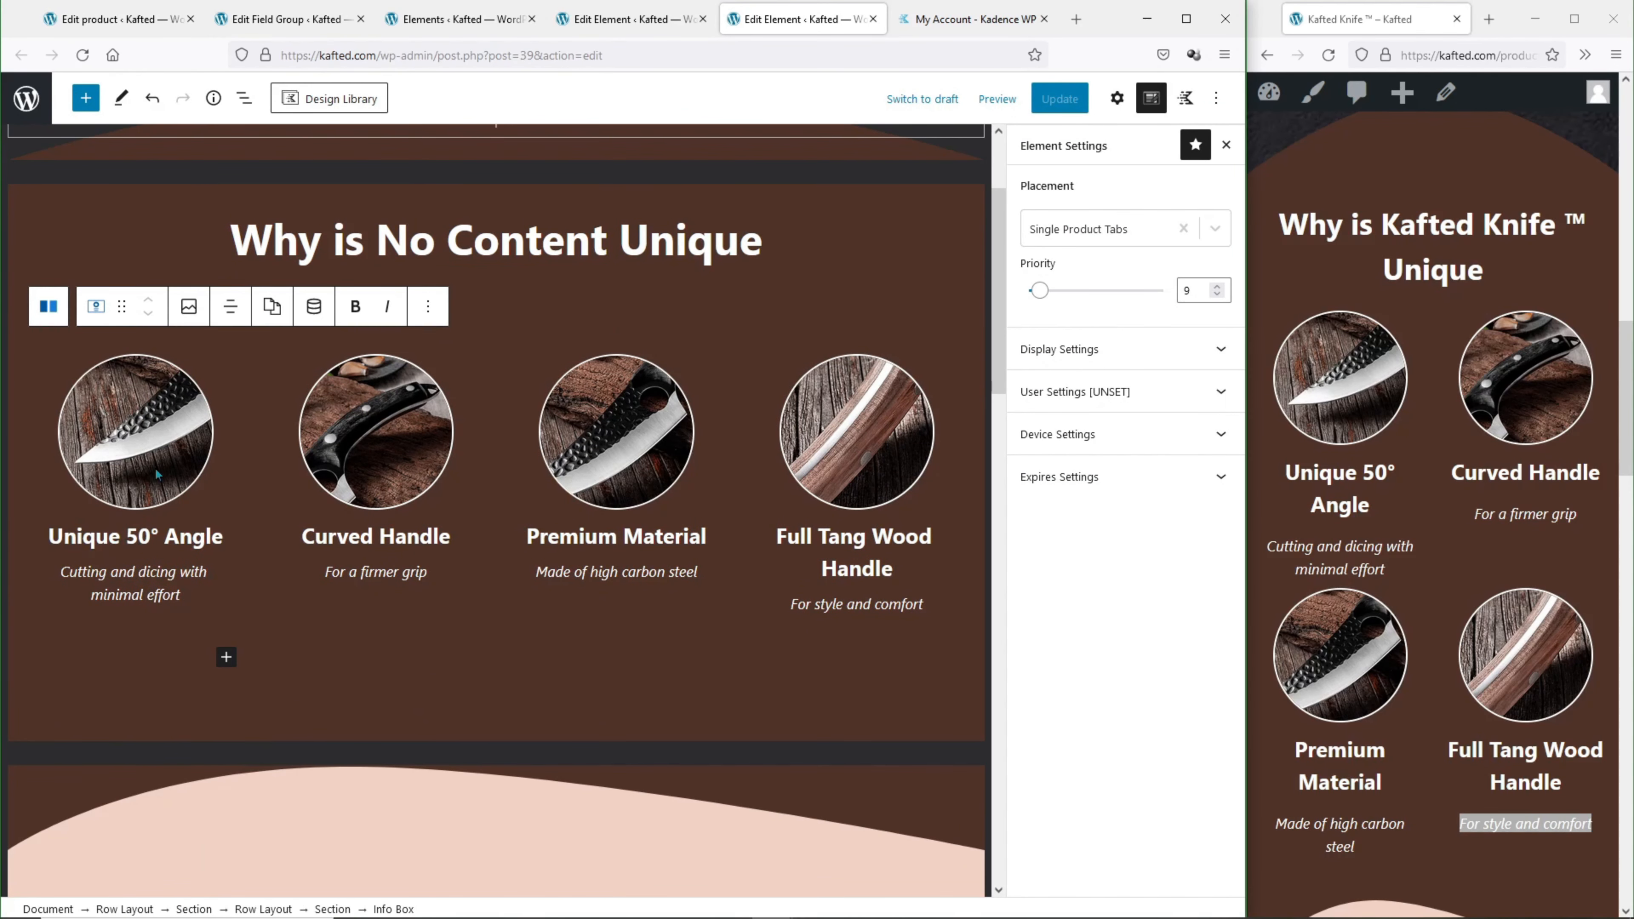
pyautogui.click(242, 101)
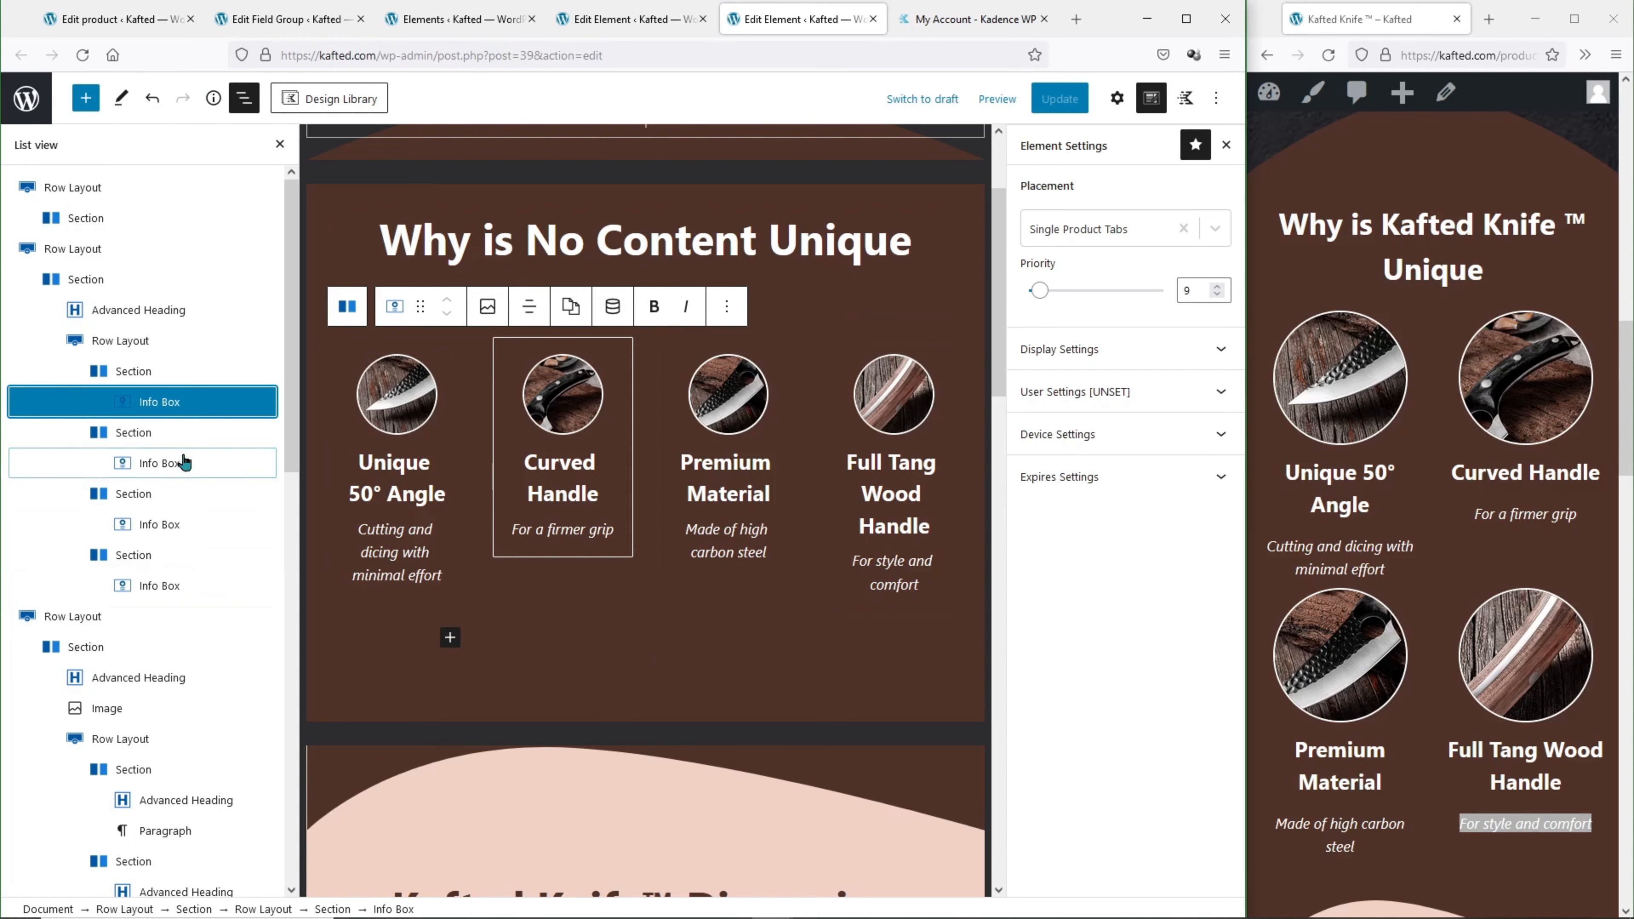
pyautogui.click(170, 406)
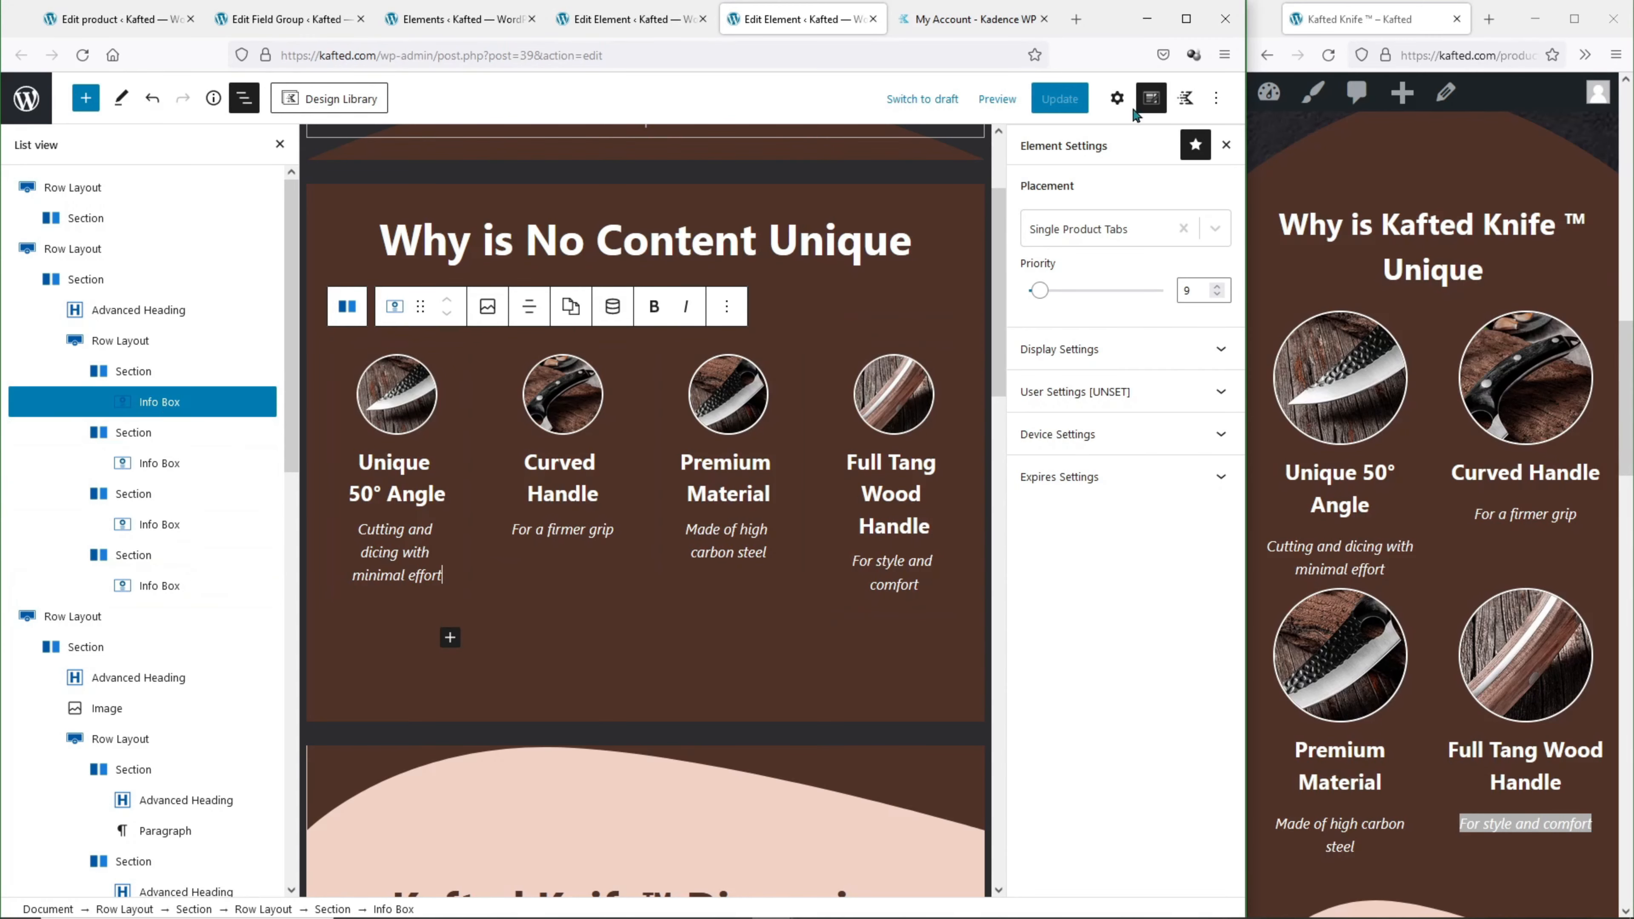
pyautogui.click(1116, 98)
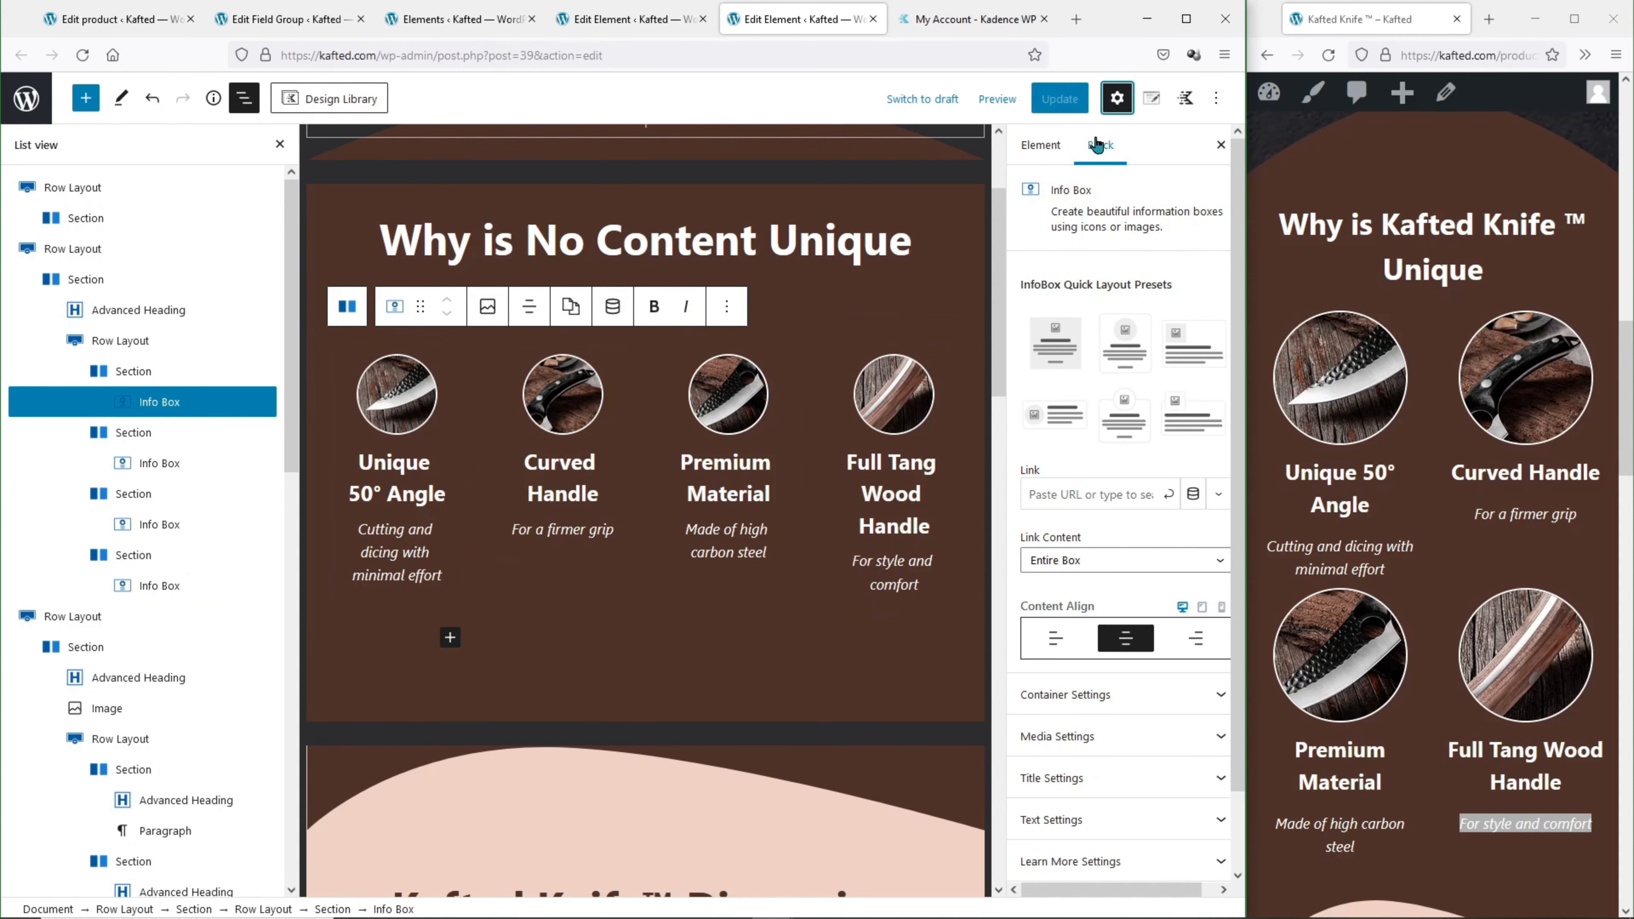
# Remove the static image from the first info box's media settings.
pyautogui.scroll(-2, 1102, 283)
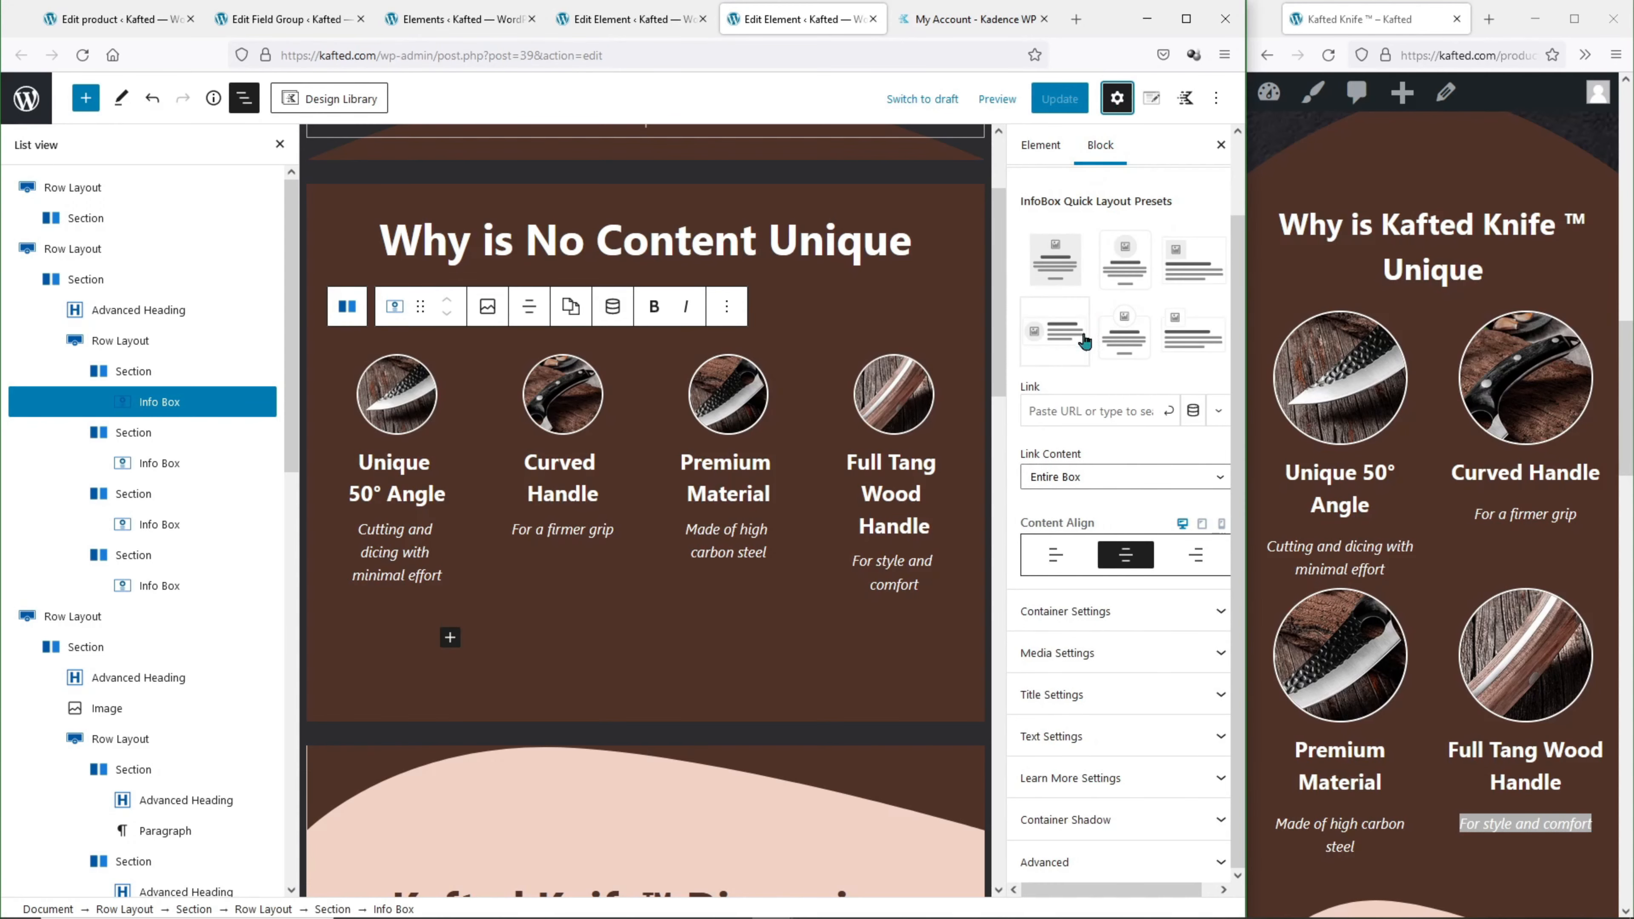
pyautogui.click(1068, 651)
pyautogui.scroll(-3, 1070, 633)
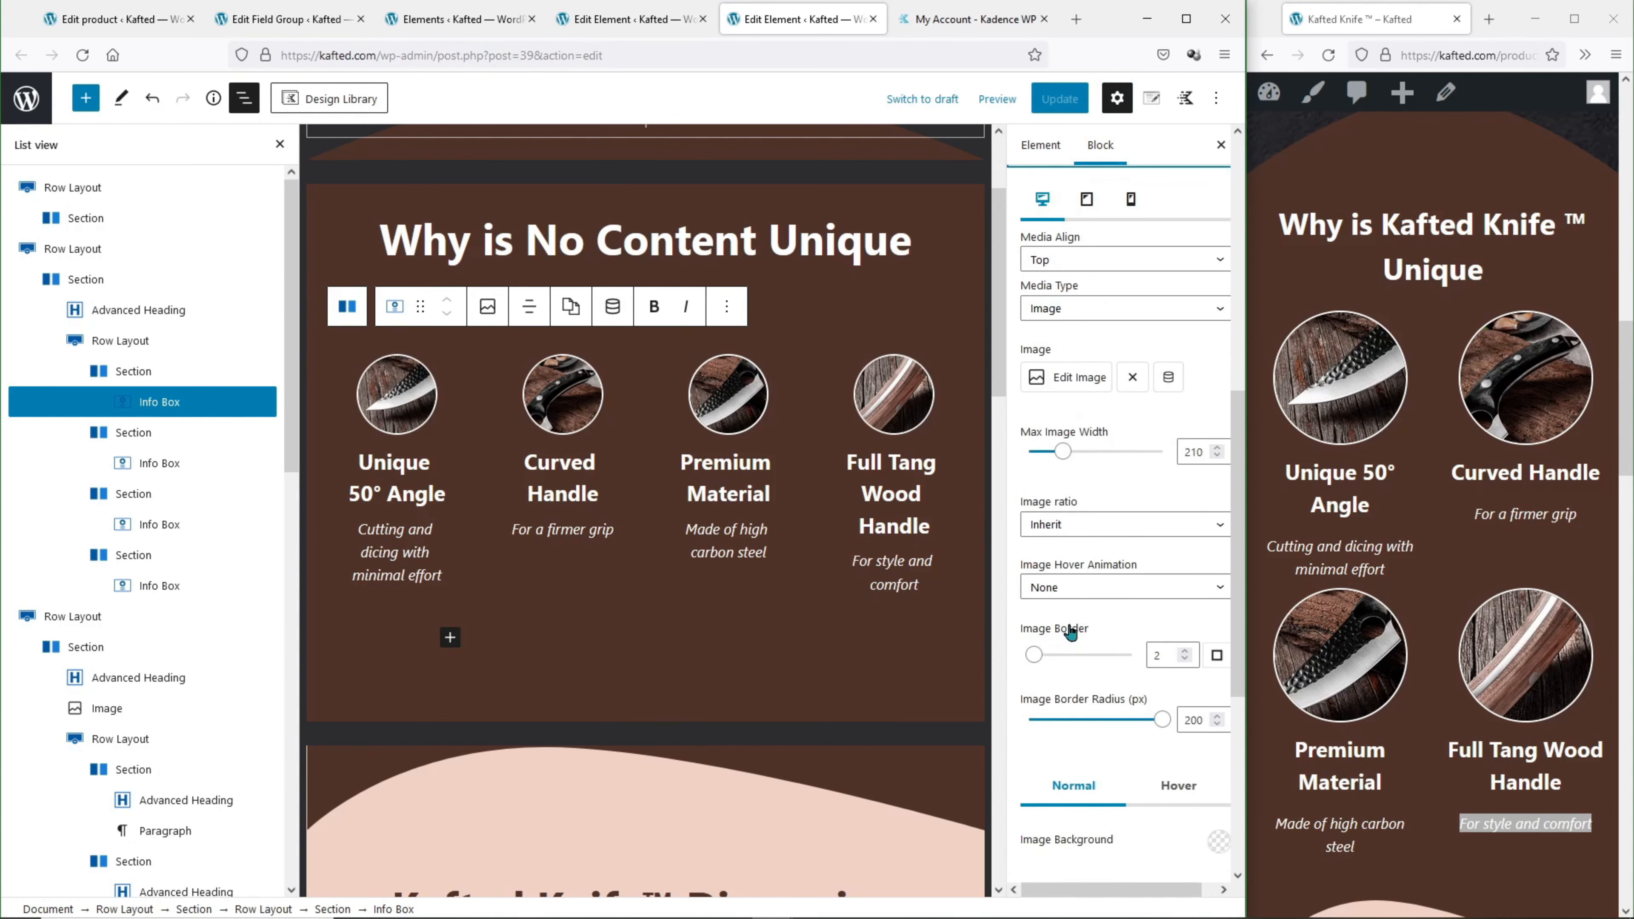
pyautogui.click(1131, 379)
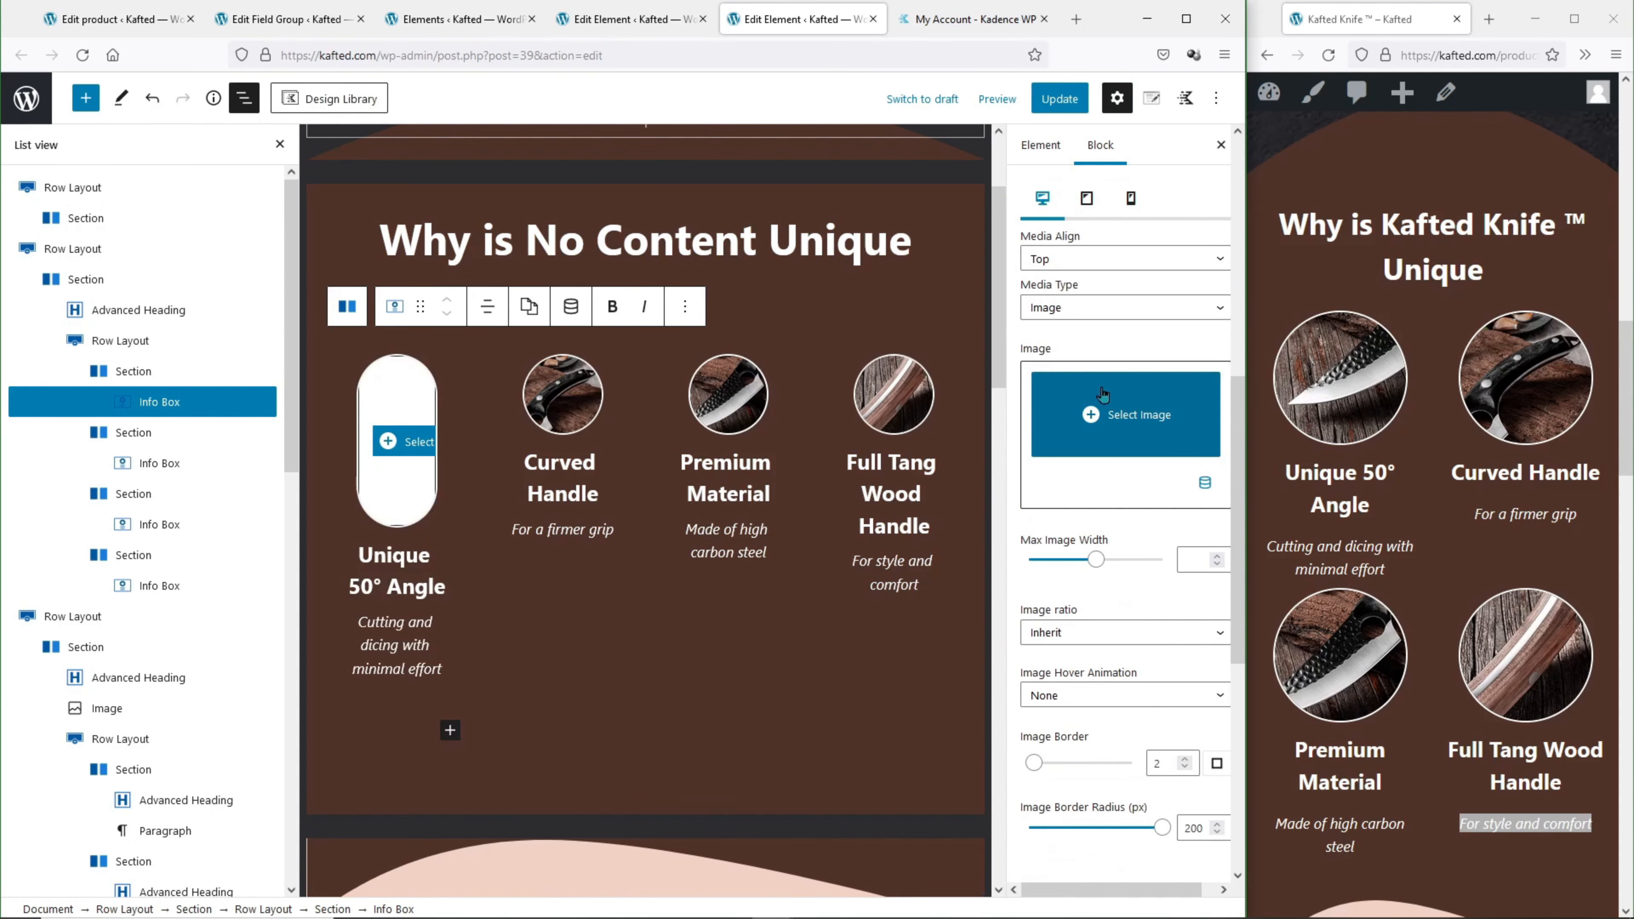
# Enable a dynamic image for the first info box, sourced from a Feature Image post custom field of the current post.
pyautogui.click(1205, 484)
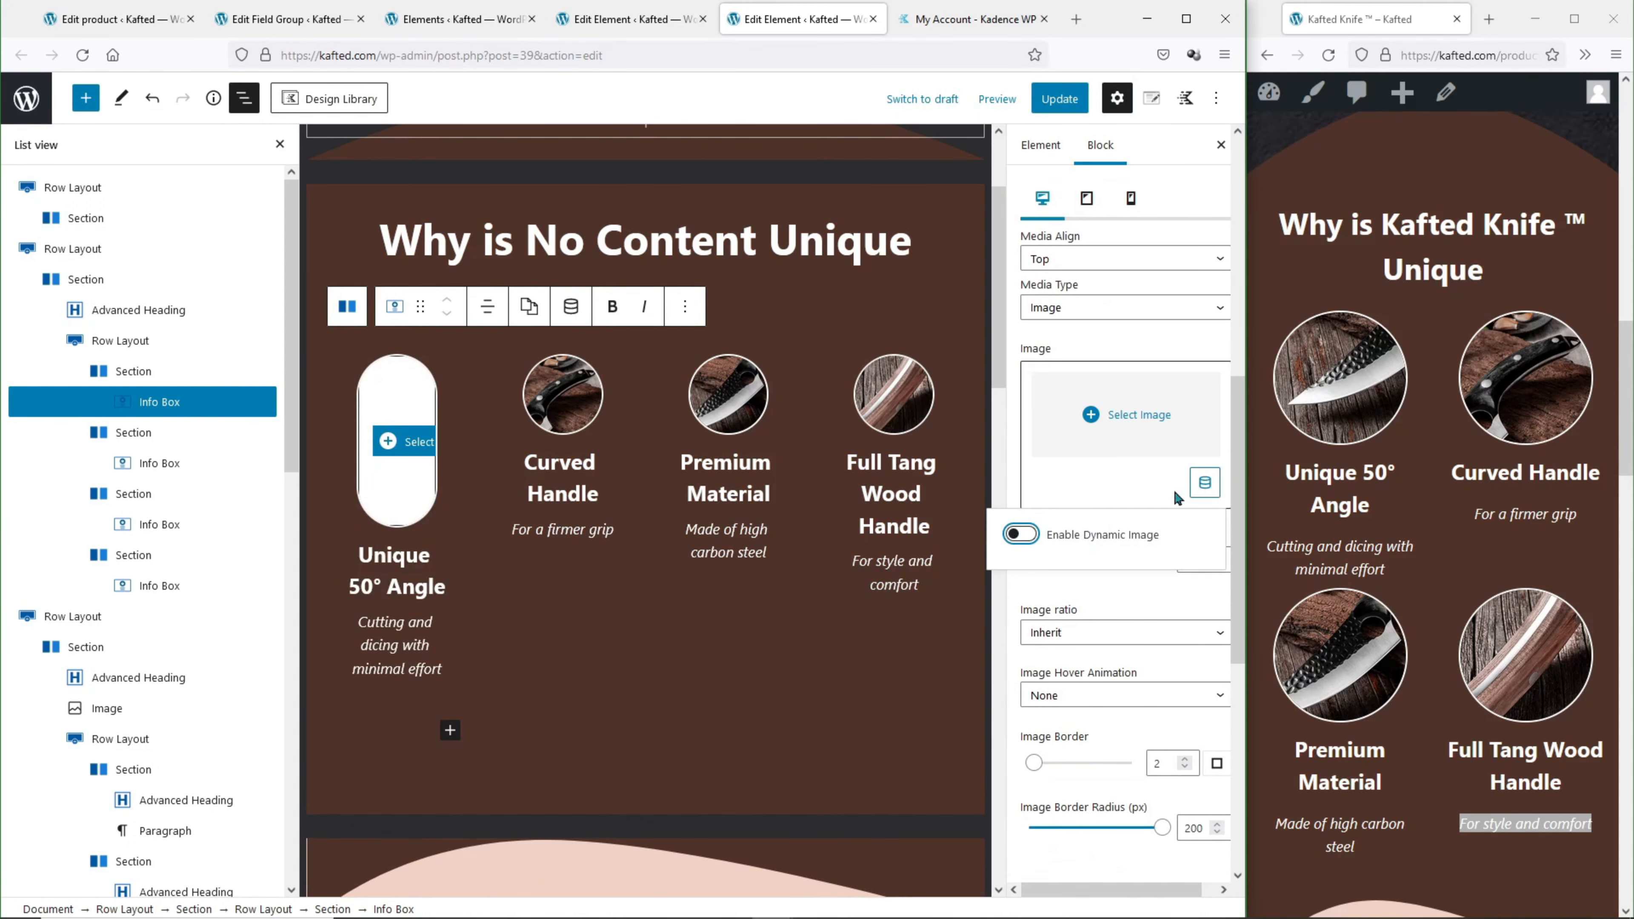
pyautogui.click(1021, 534)
pyautogui.click(1020, 493)
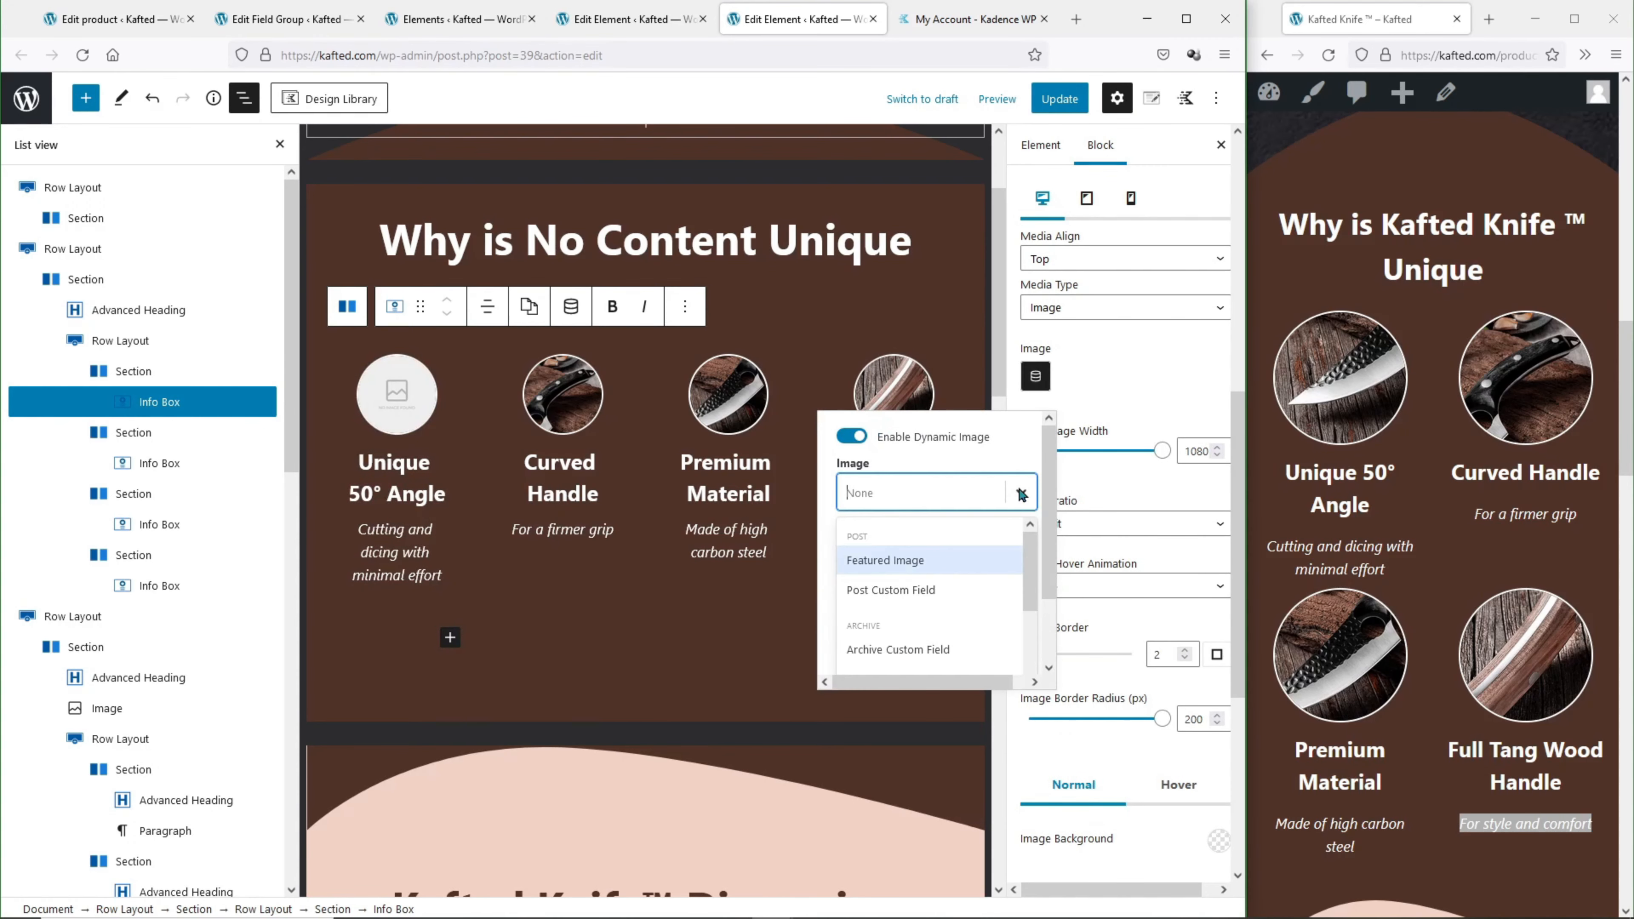
pyautogui.click(932, 590)
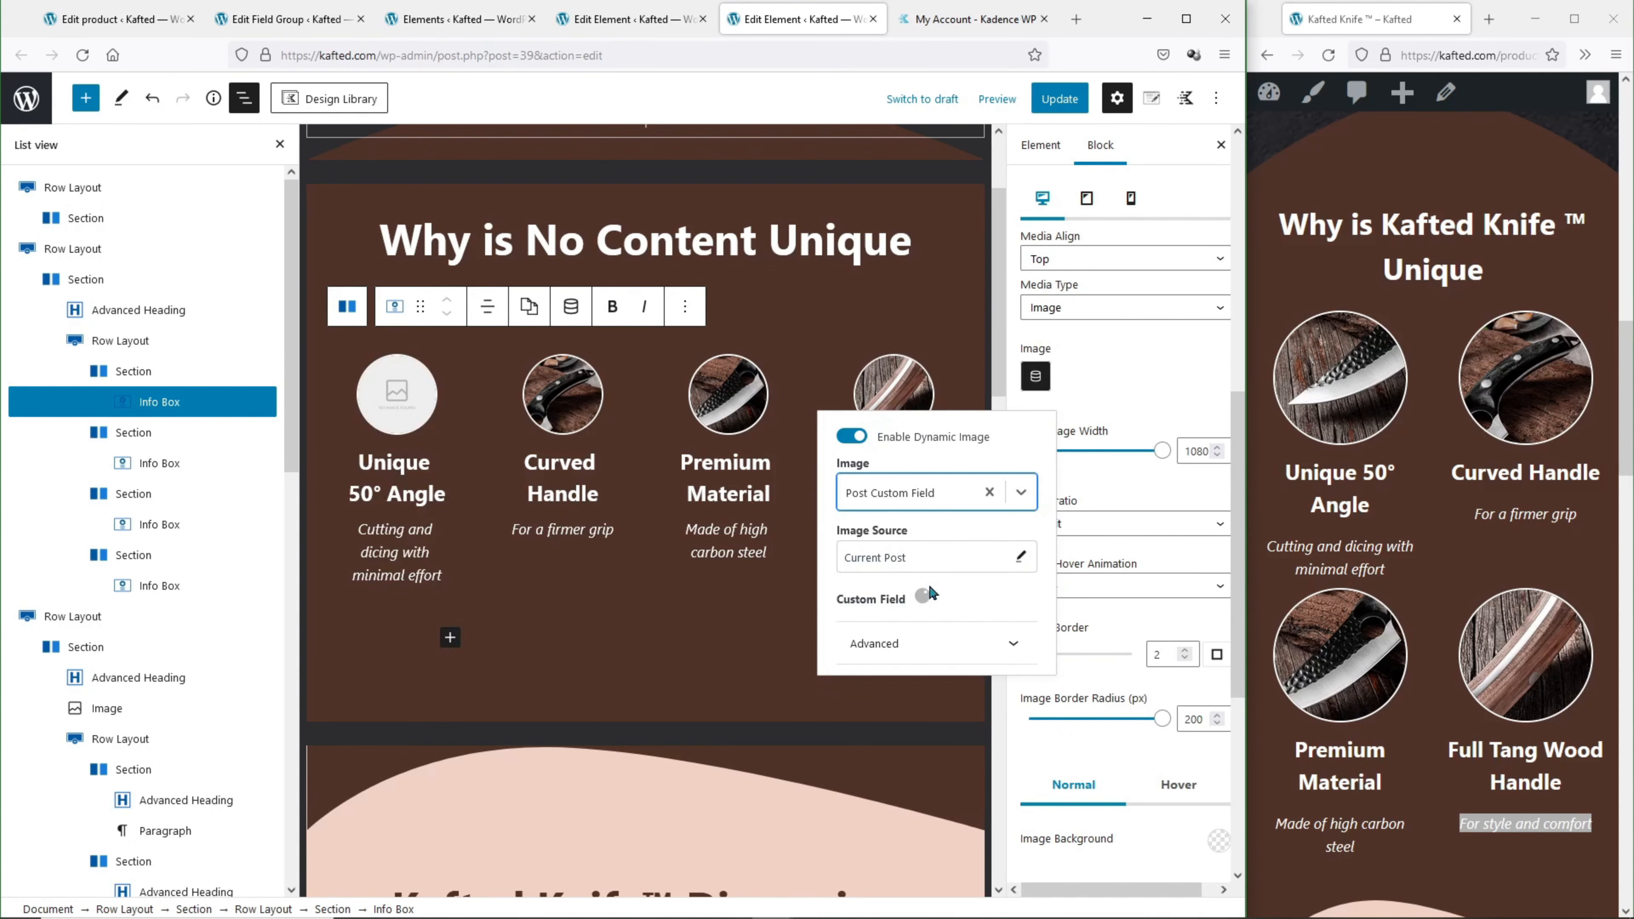
pyautogui.click(958, 619)
pyautogui.scroll(-3, 959, 602)
pyautogui.scroll(2, 916, 557)
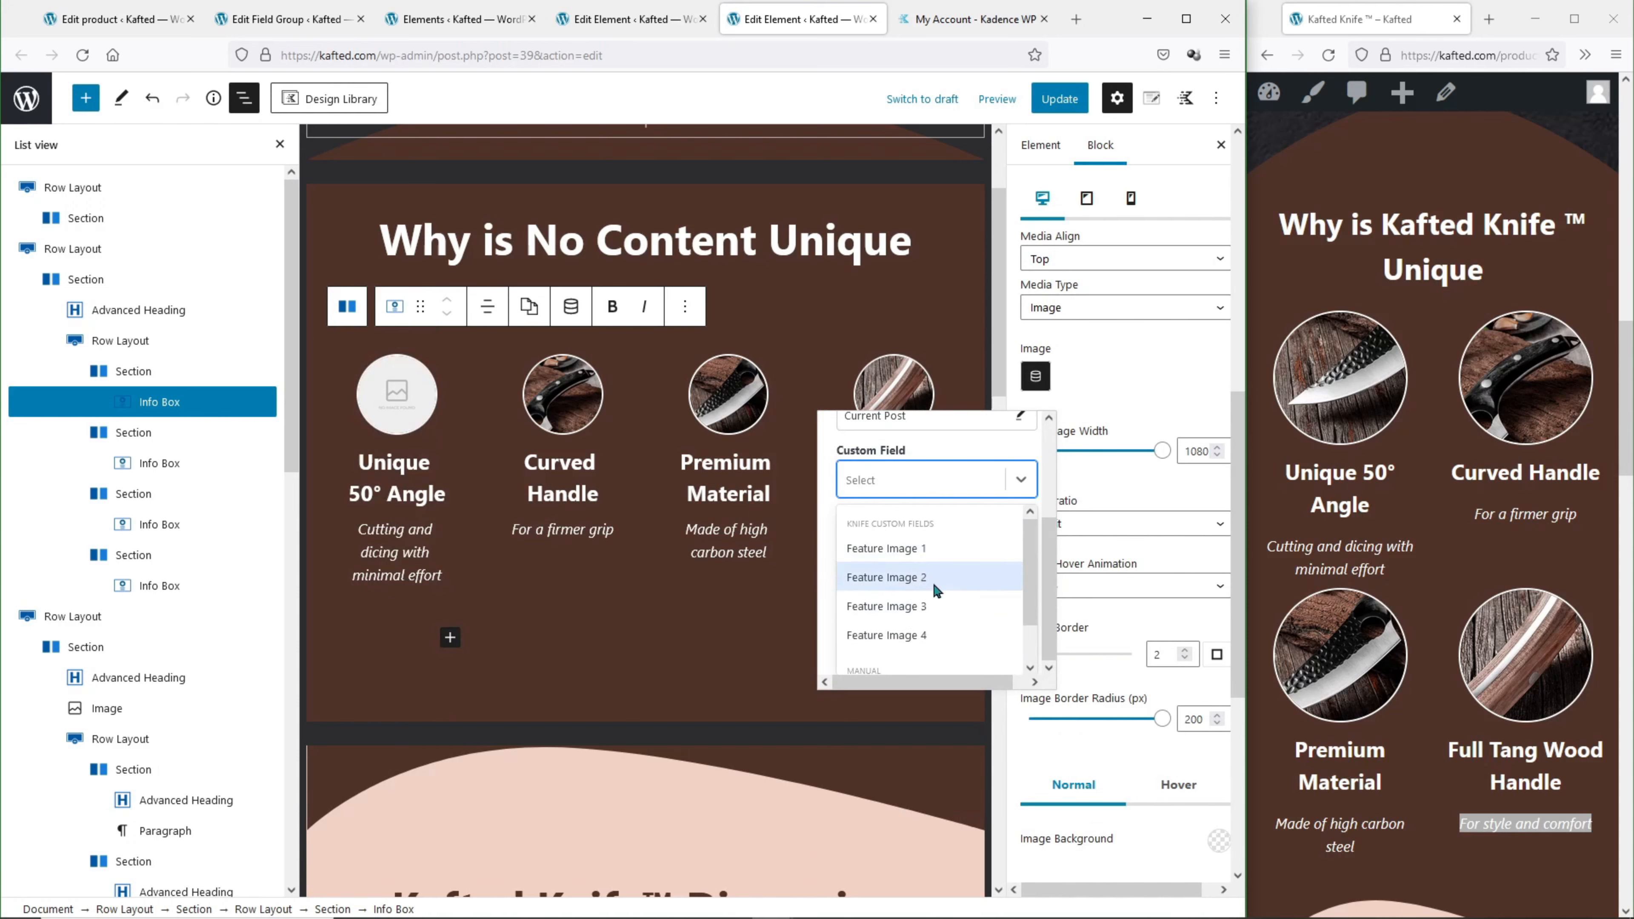
pyautogui.click(926, 579)
pyautogui.click(1125, 367)
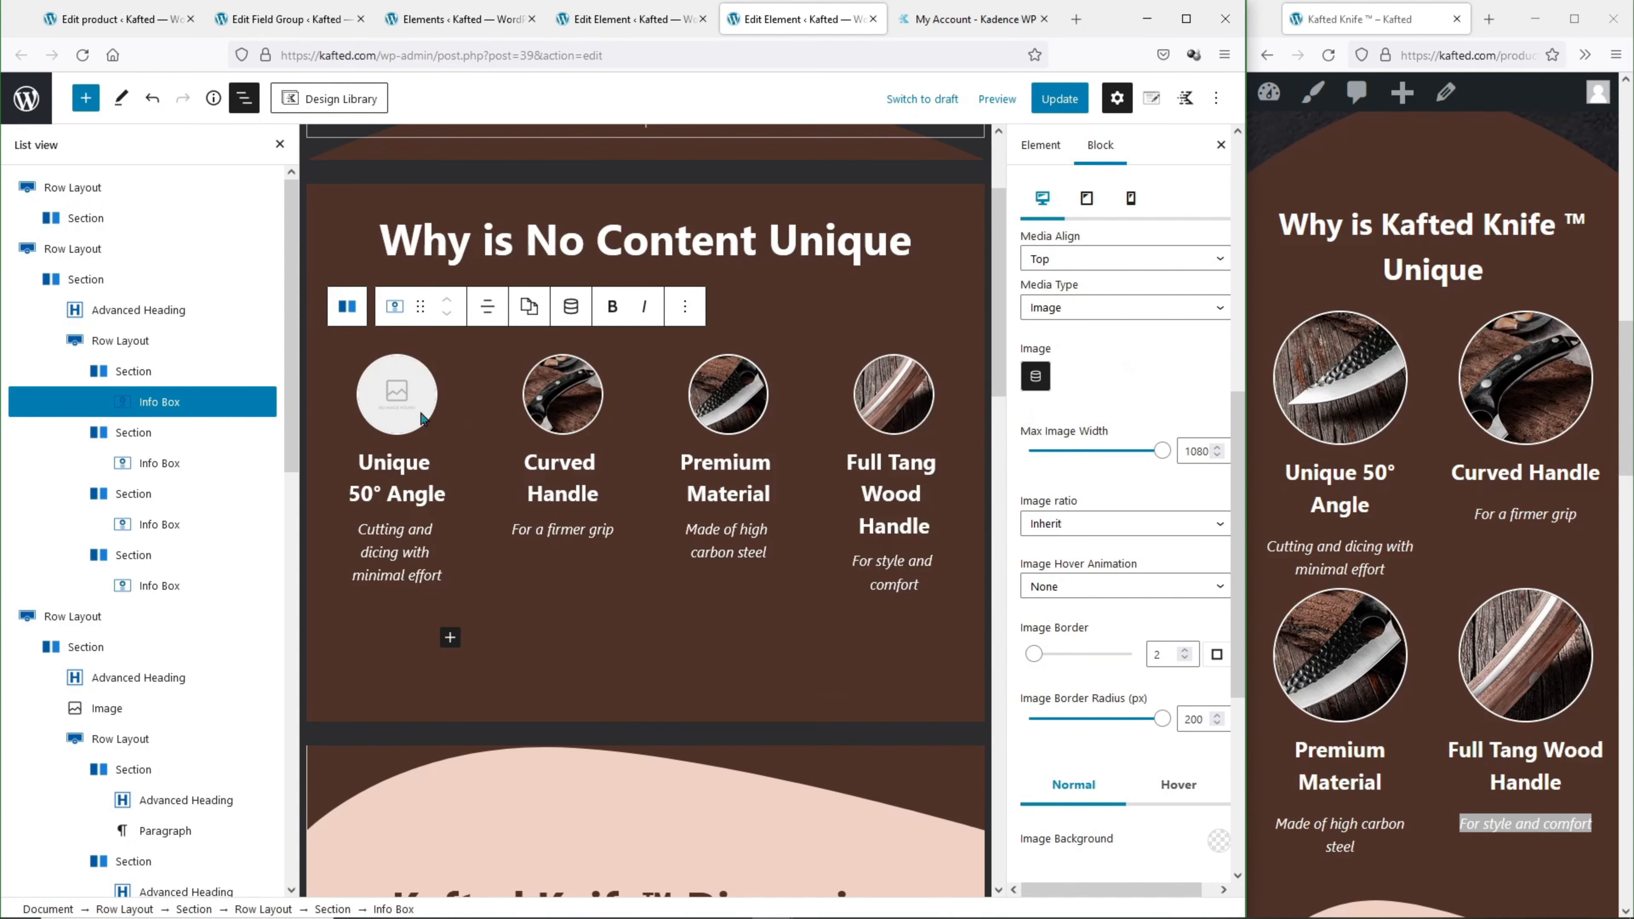
# Replace the first info box's title with dynamic content from the post custom field Feature Title 1.
pyautogui.tripleClick(414, 468)
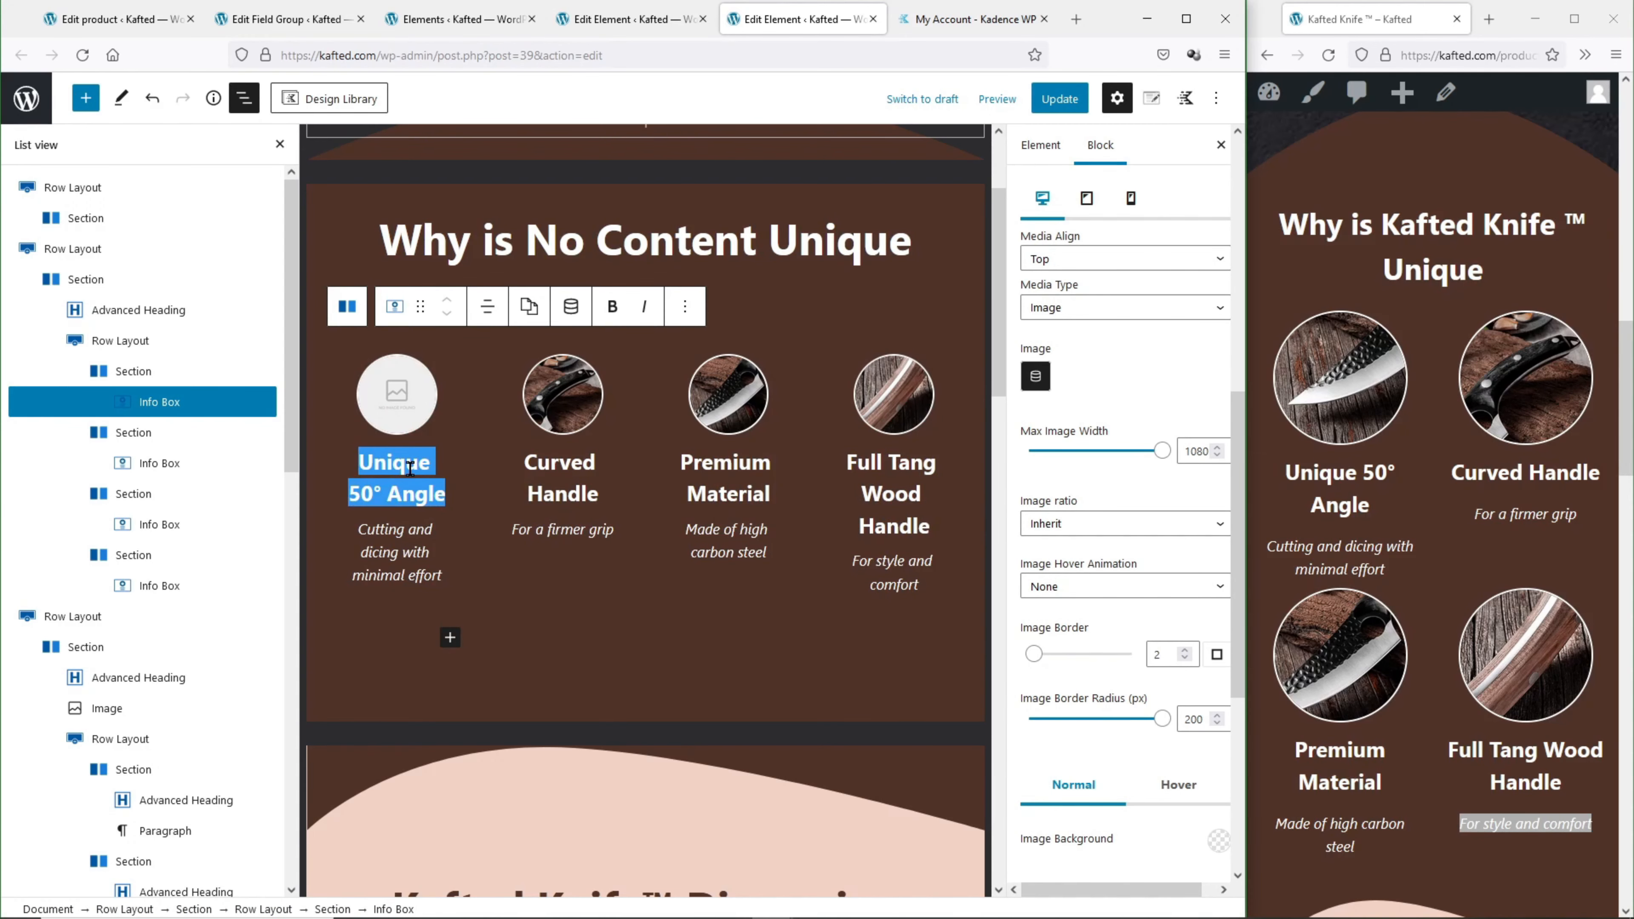
pyautogui.press('BackSpace')
pyautogui.click(570, 283)
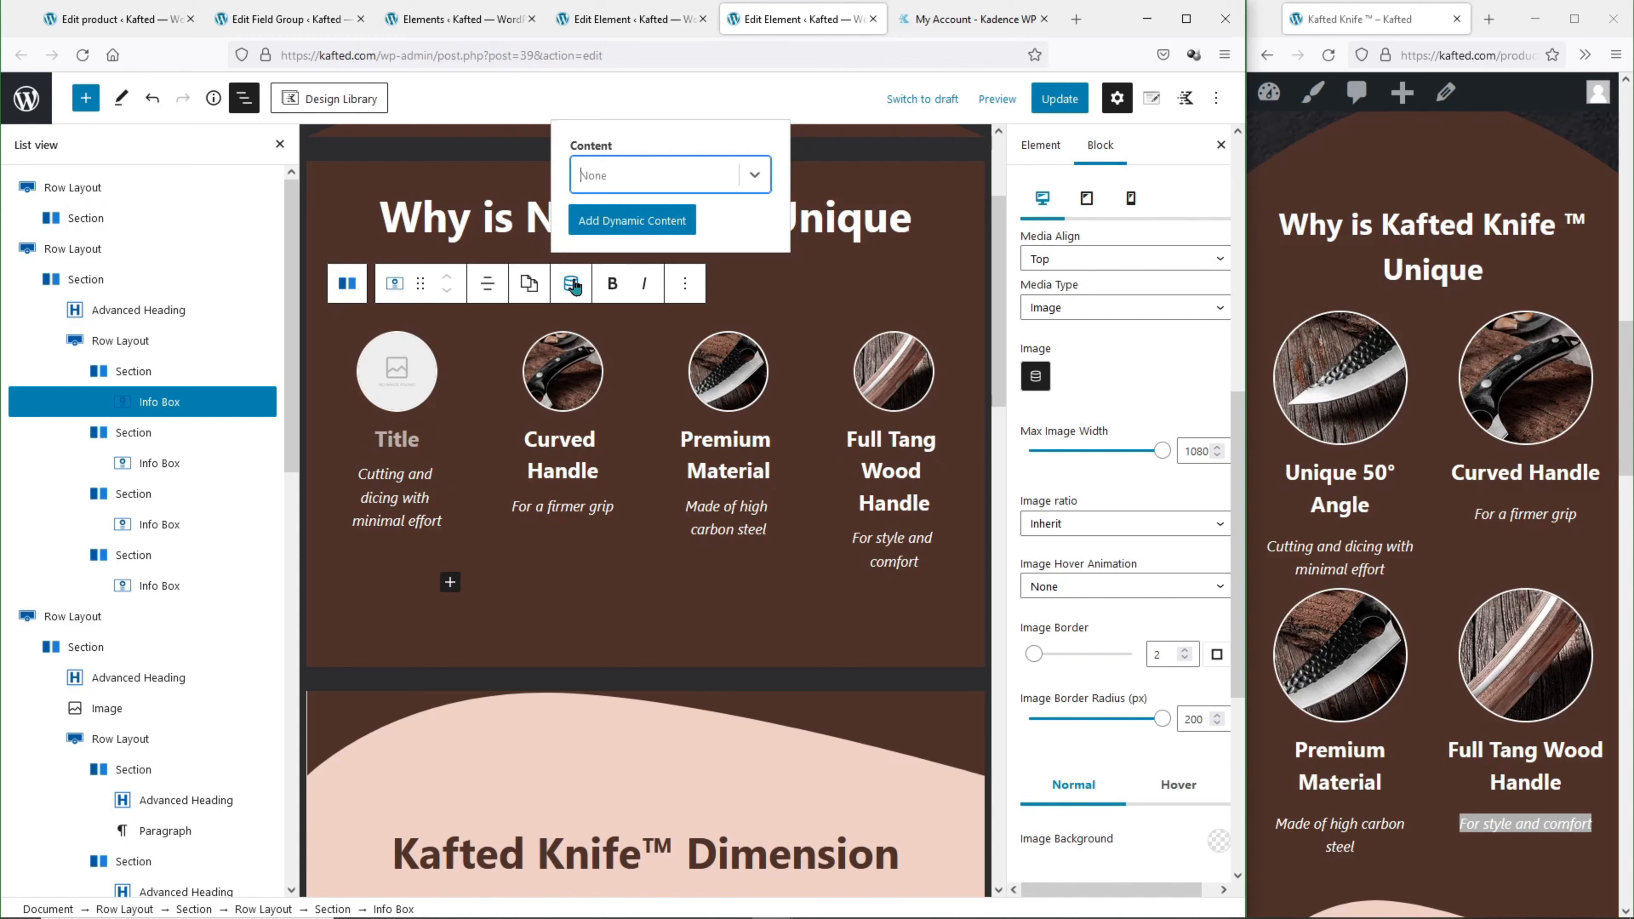
pyautogui.click(641, 213)
pyautogui.click(666, 470)
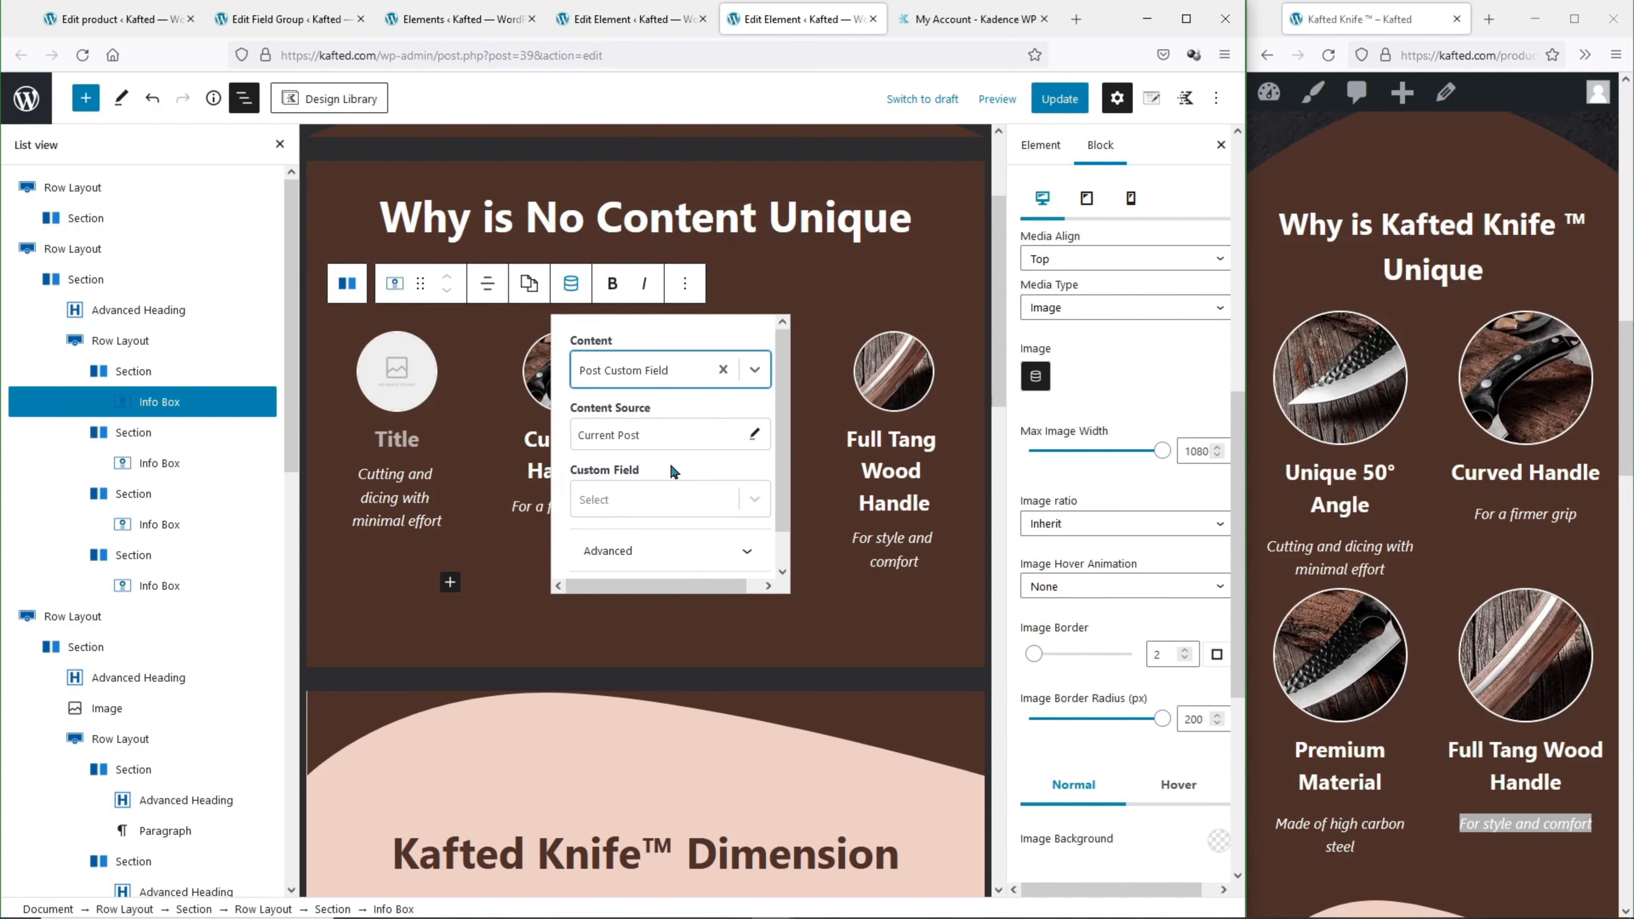
pyautogui.click(678, 499)
pyautogui.click(683, 458)
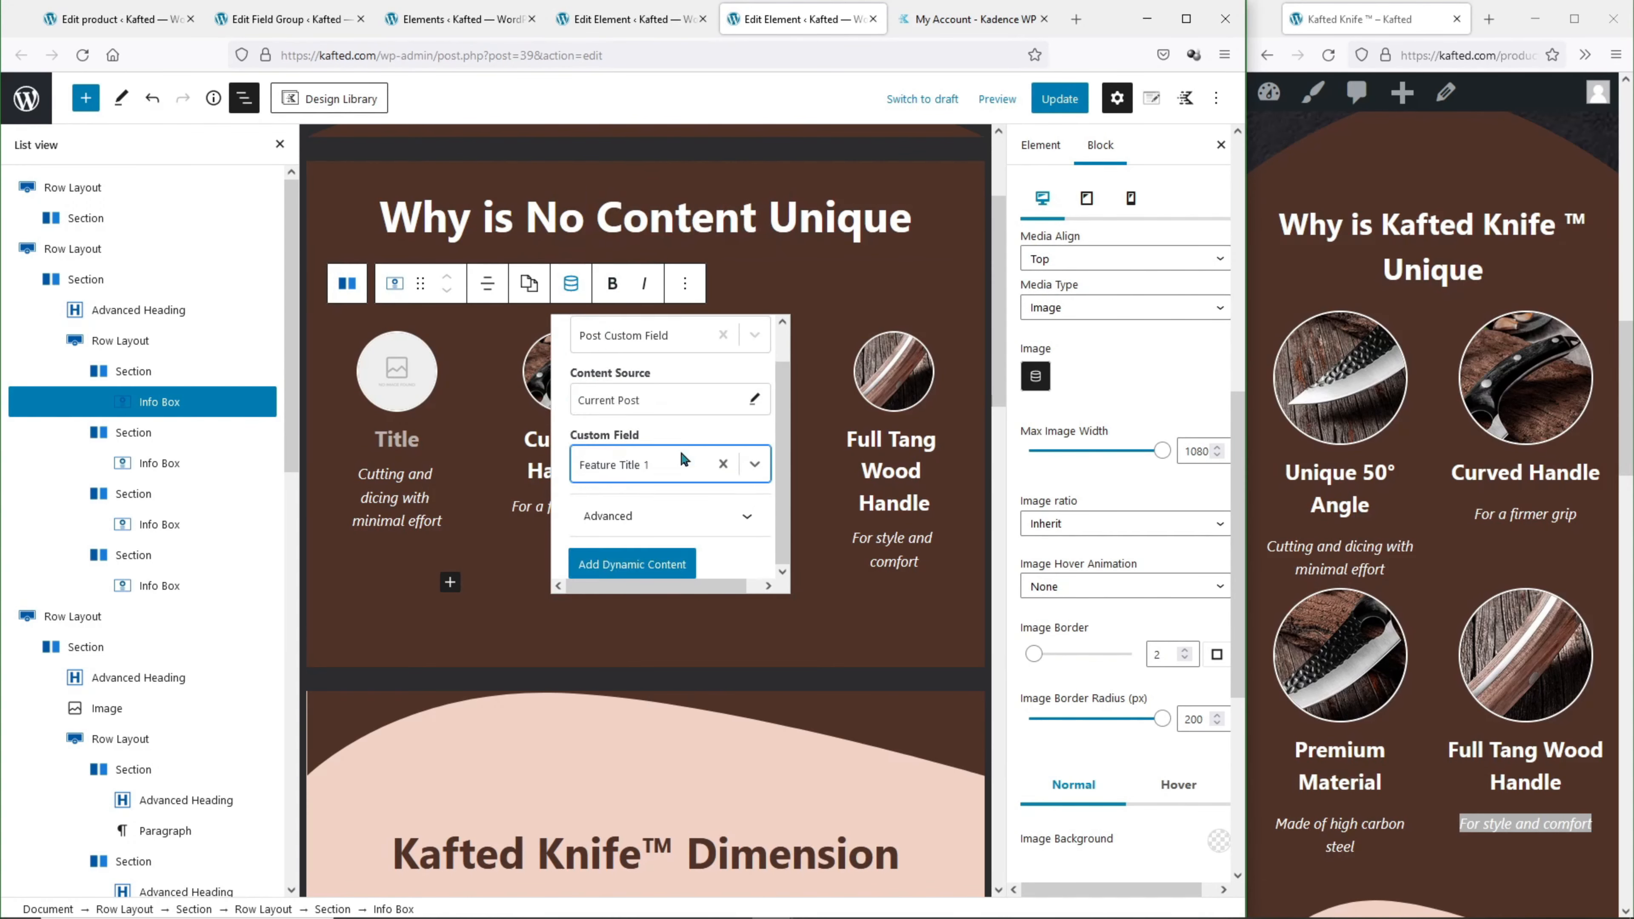
pyautogui.click(586, 560)
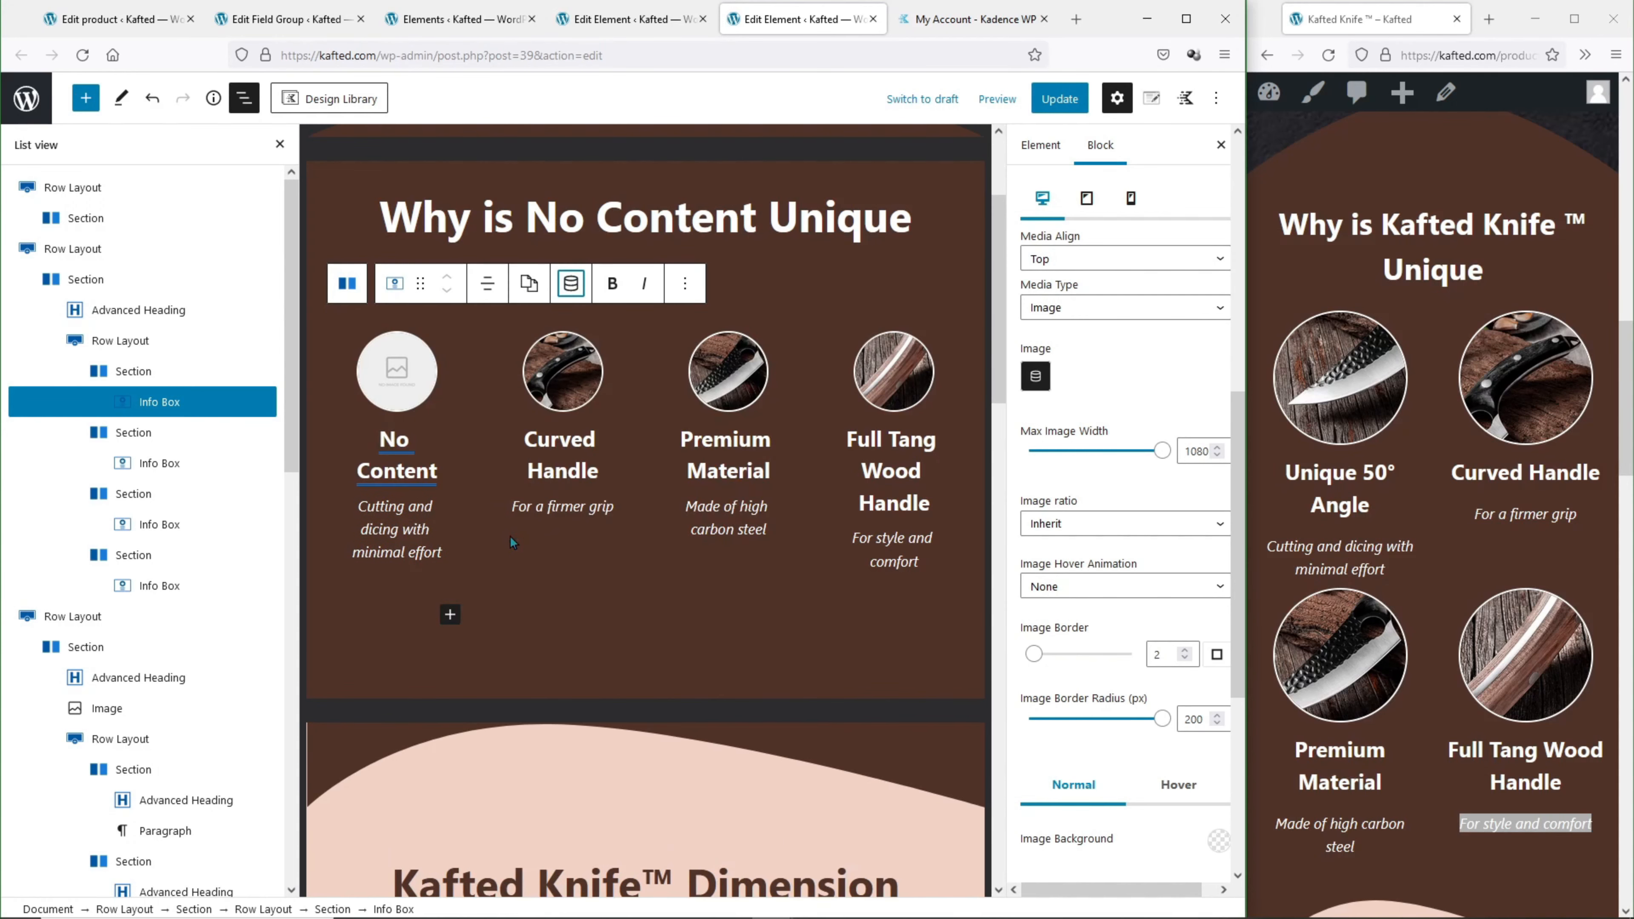
# Replace the first info box's description with dynamic content from the post custom field Feature Text 1.
pyautogui.tripleClick(398, 513)
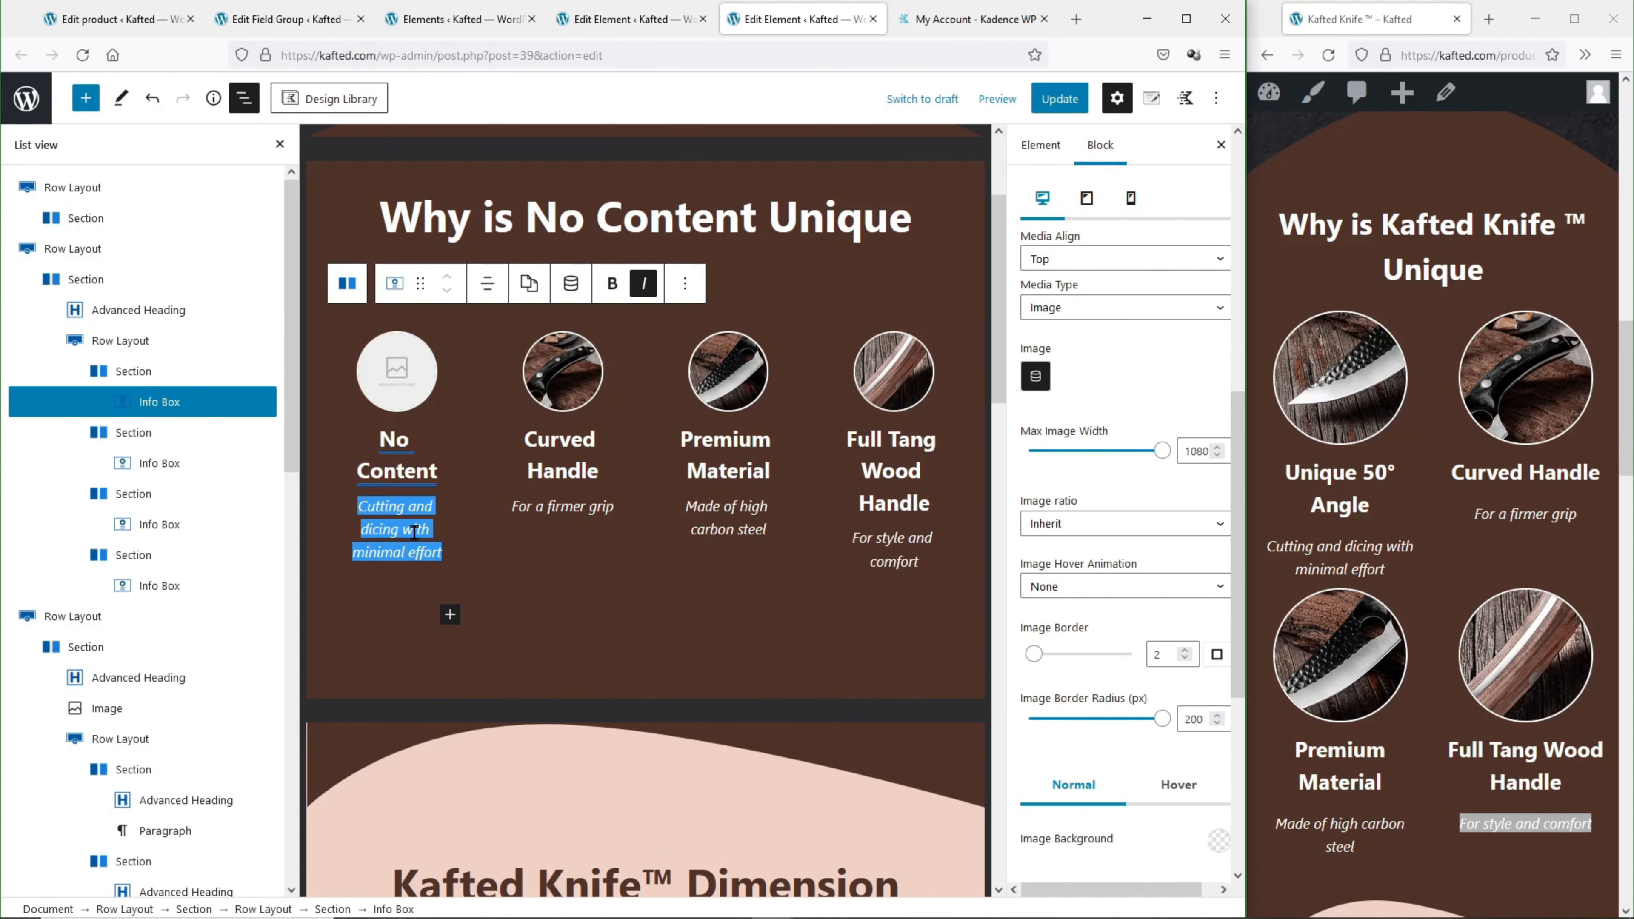
pyautogui.press('BackSpace')
pyautogui.click(570, 268)
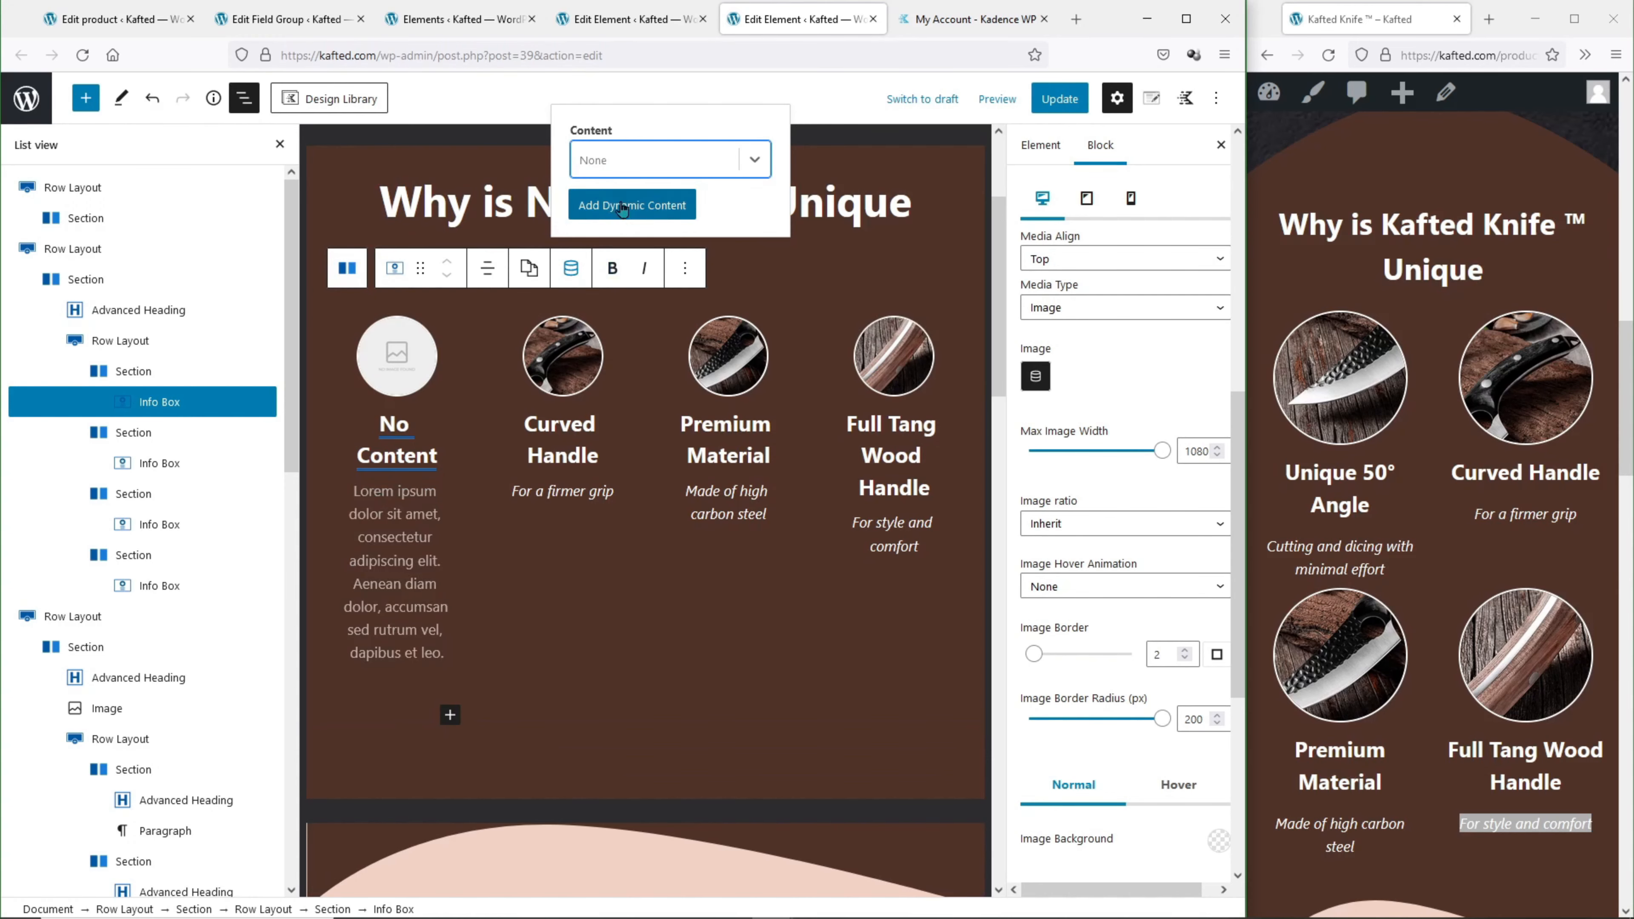
pyautogui.click(656, 159)
pyautogui.scroll(-5, 666, 451)
pyautogui.click(659, 512)
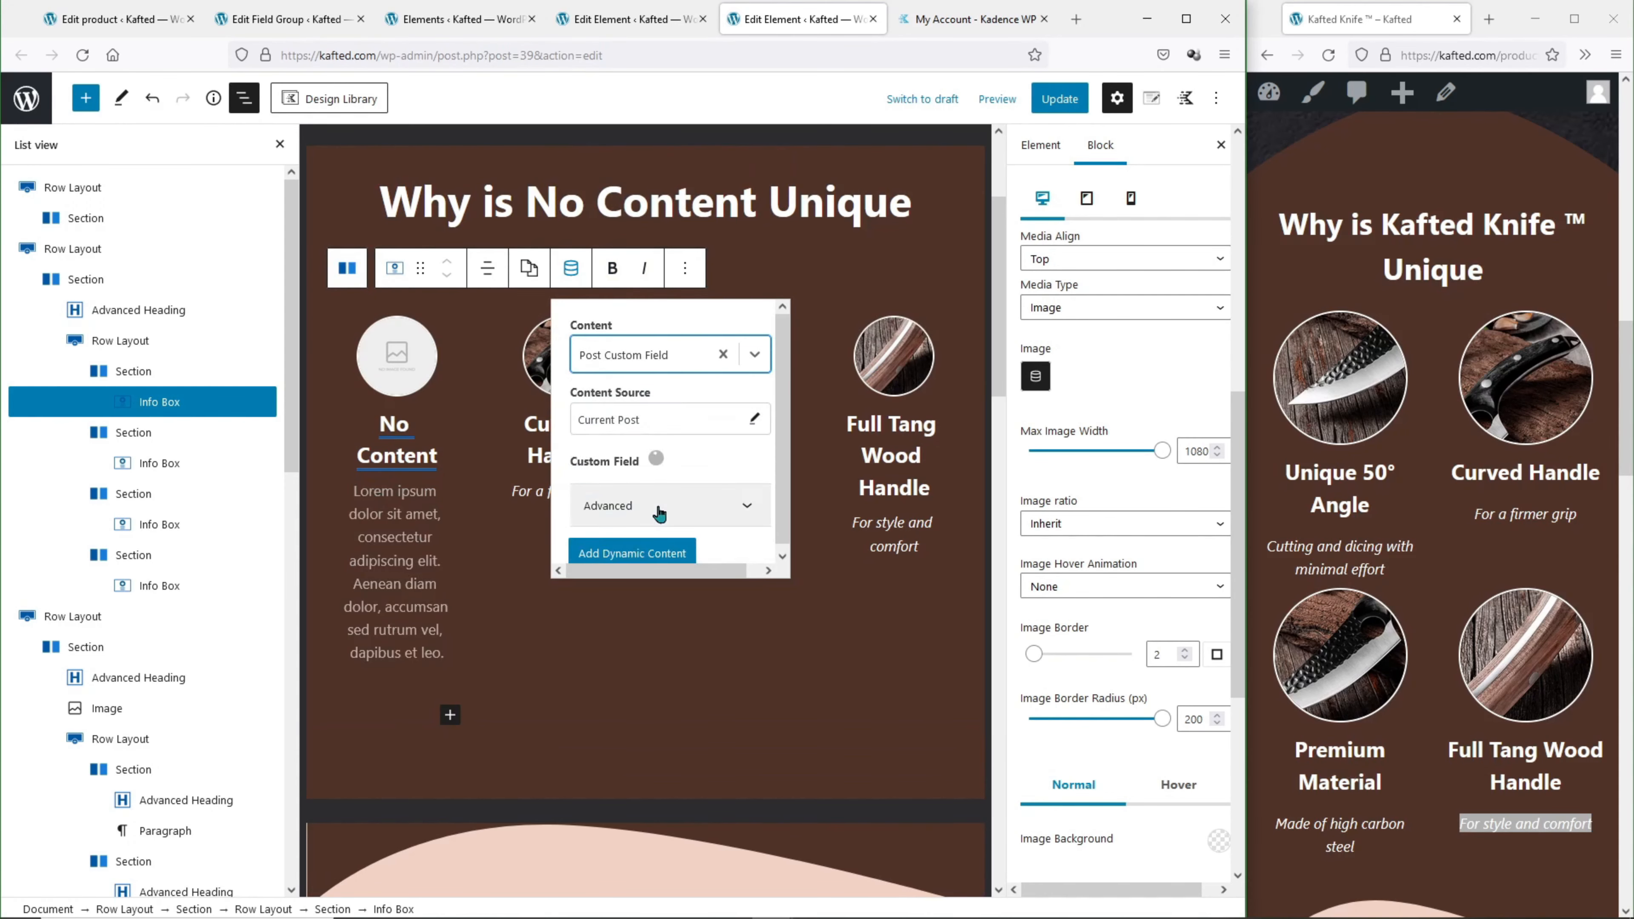
pyautogui.scroll(-1, 673, 450)
pyautogui.click(685, 454)
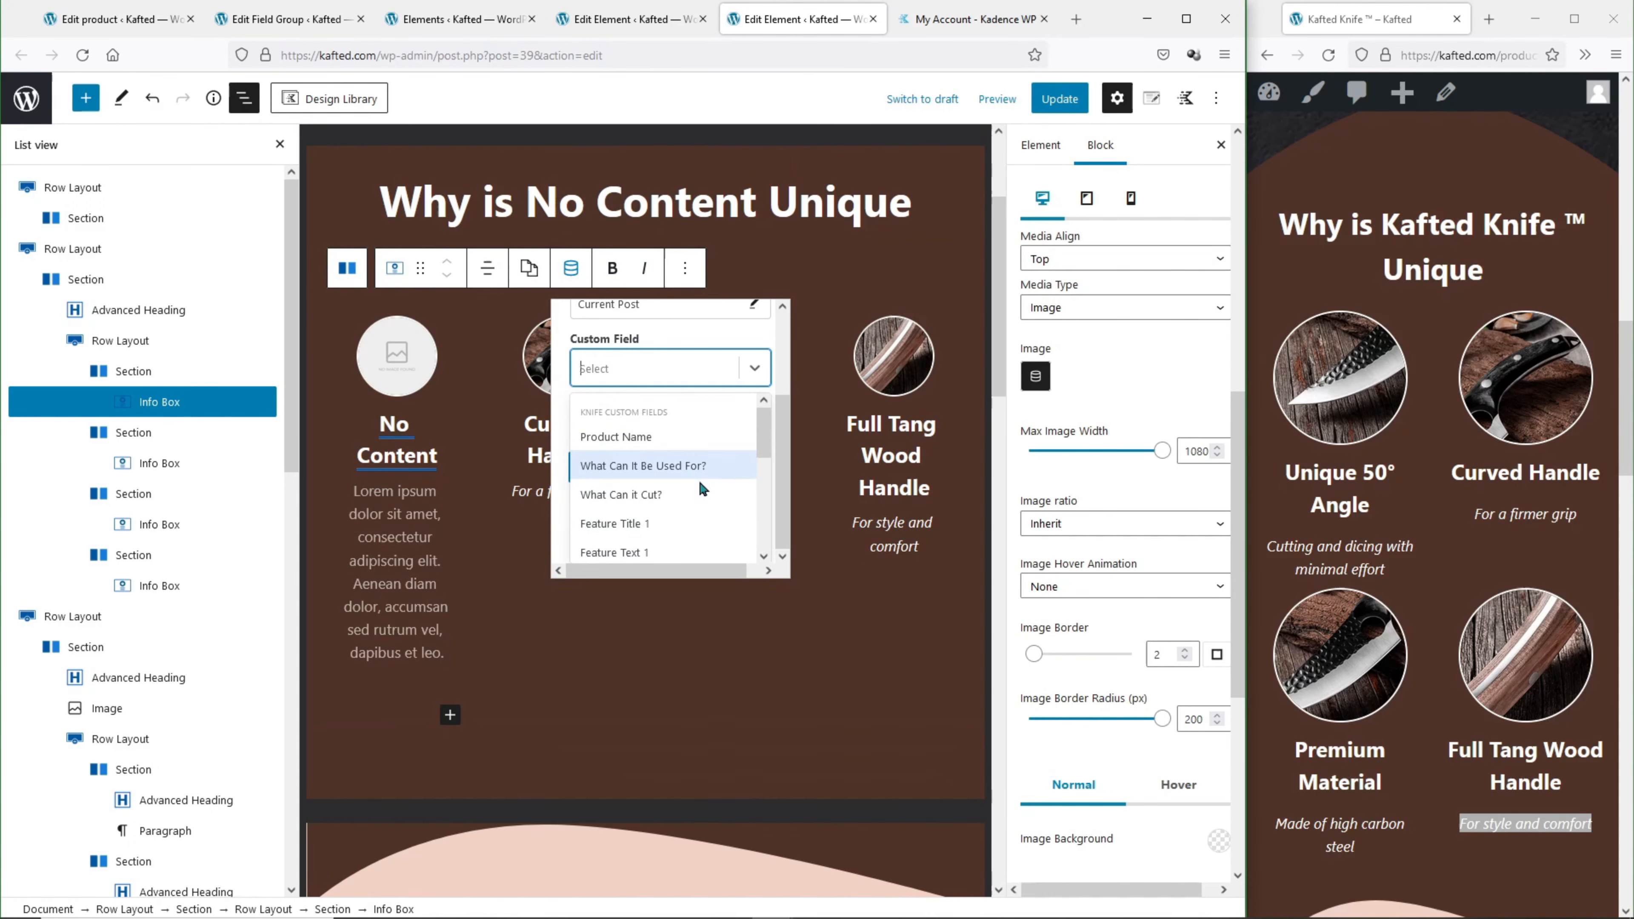
pyautogui.scroll(-3, 697, 479)
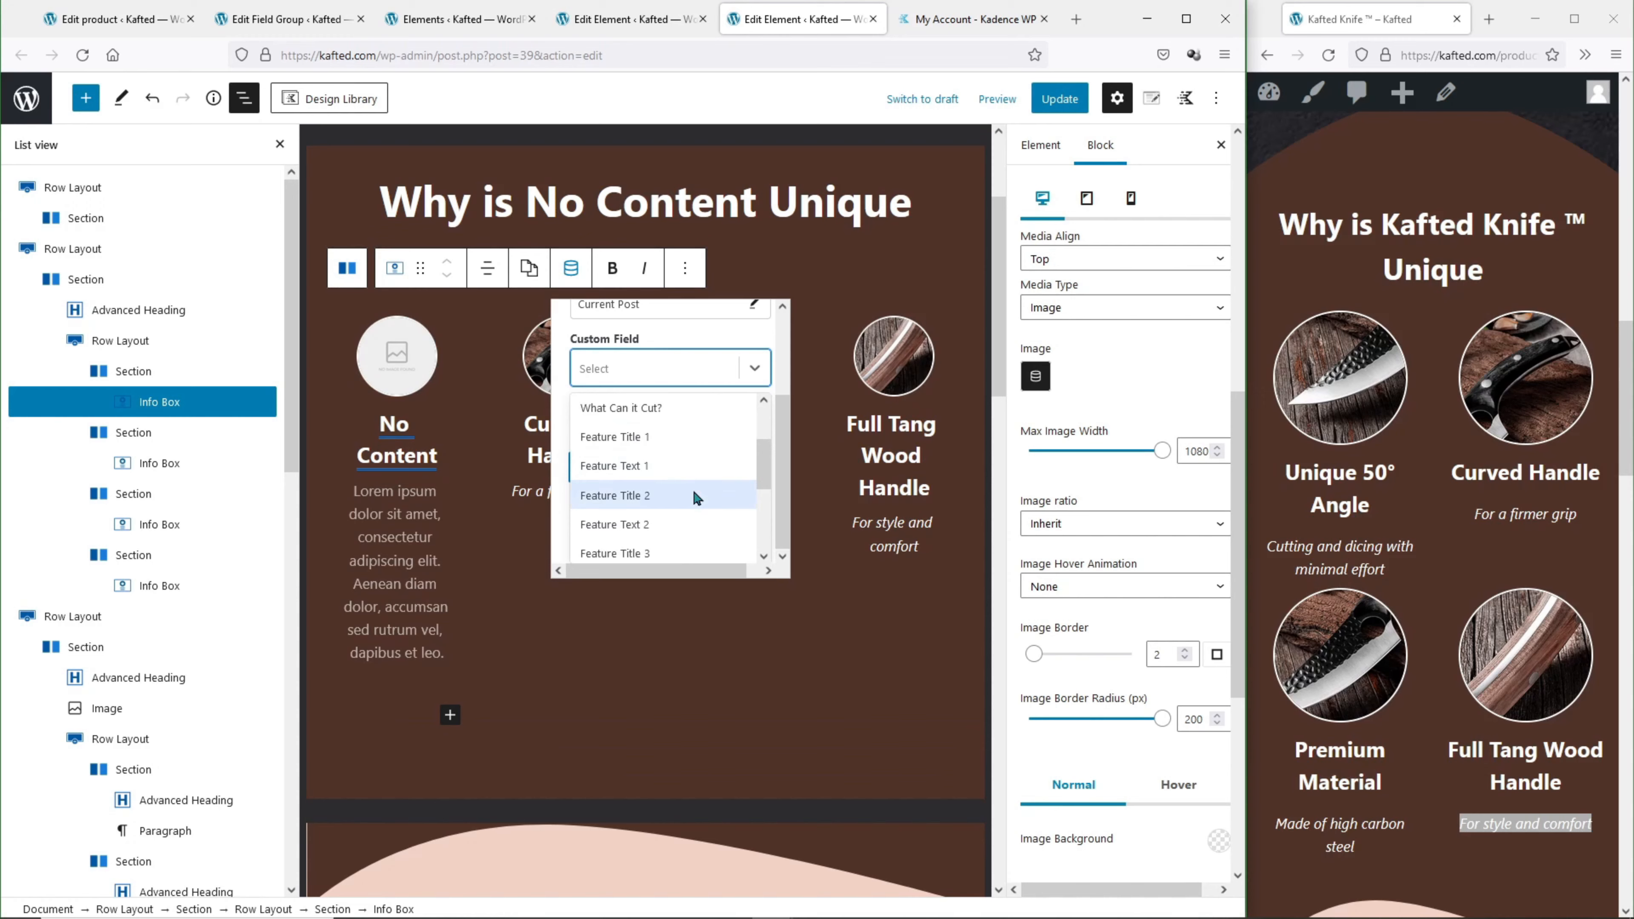
pyautogui.click(661, 466)
pyautogui.click(641, 551)
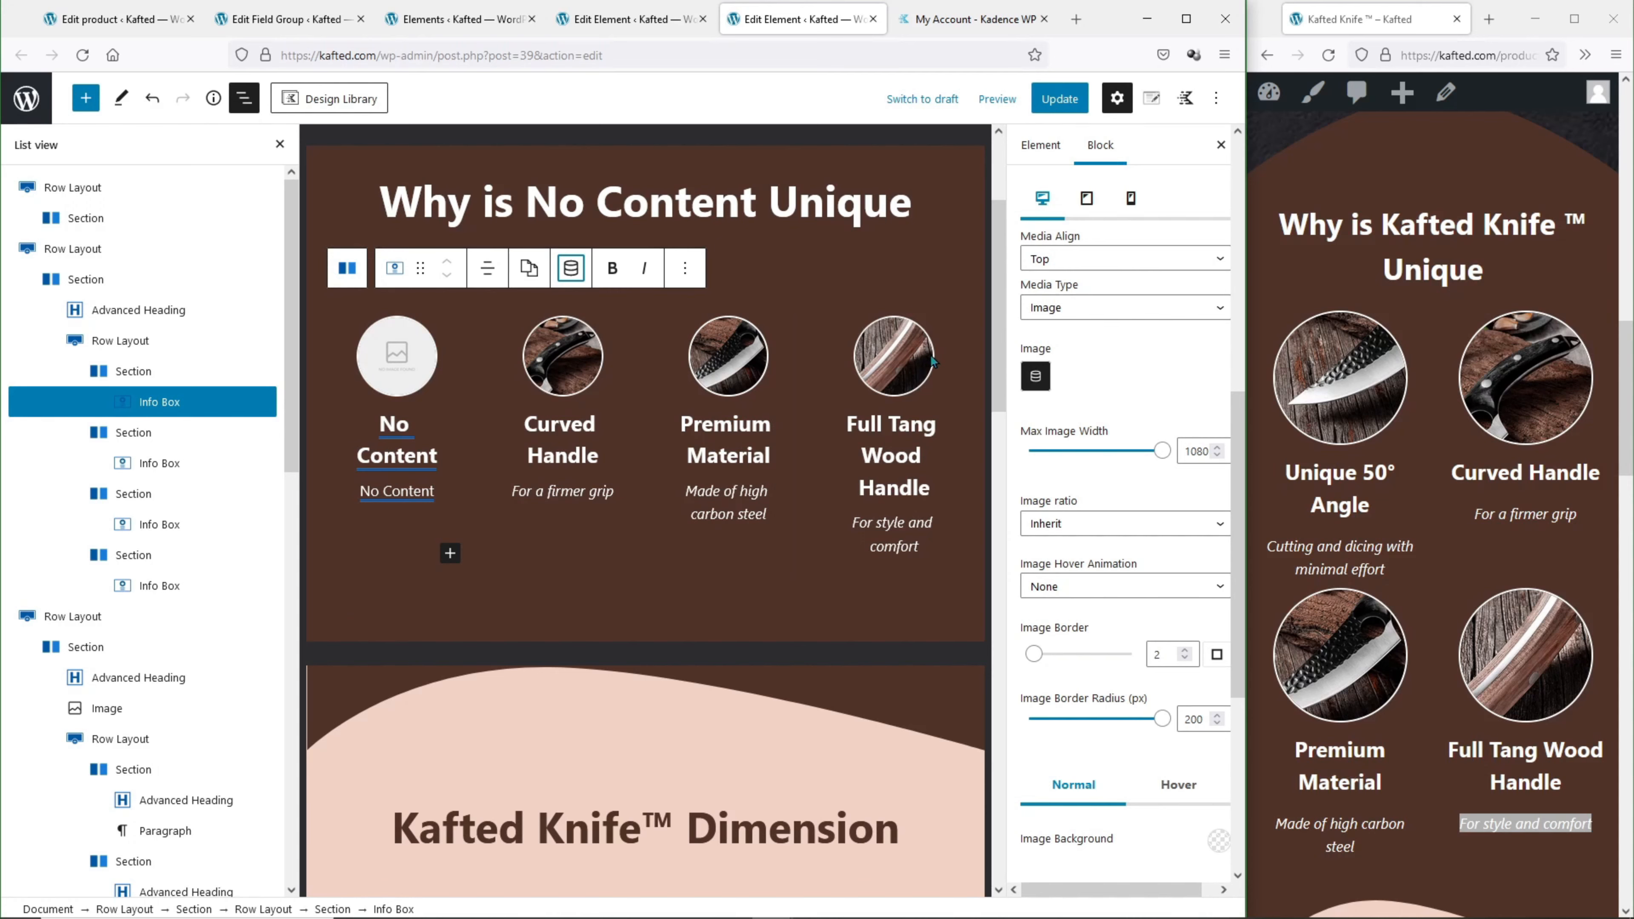
# Return to the Kafted Knife product's edit page and check the image, title and text stored for feature 1.
pyautogui.click(103, 21)
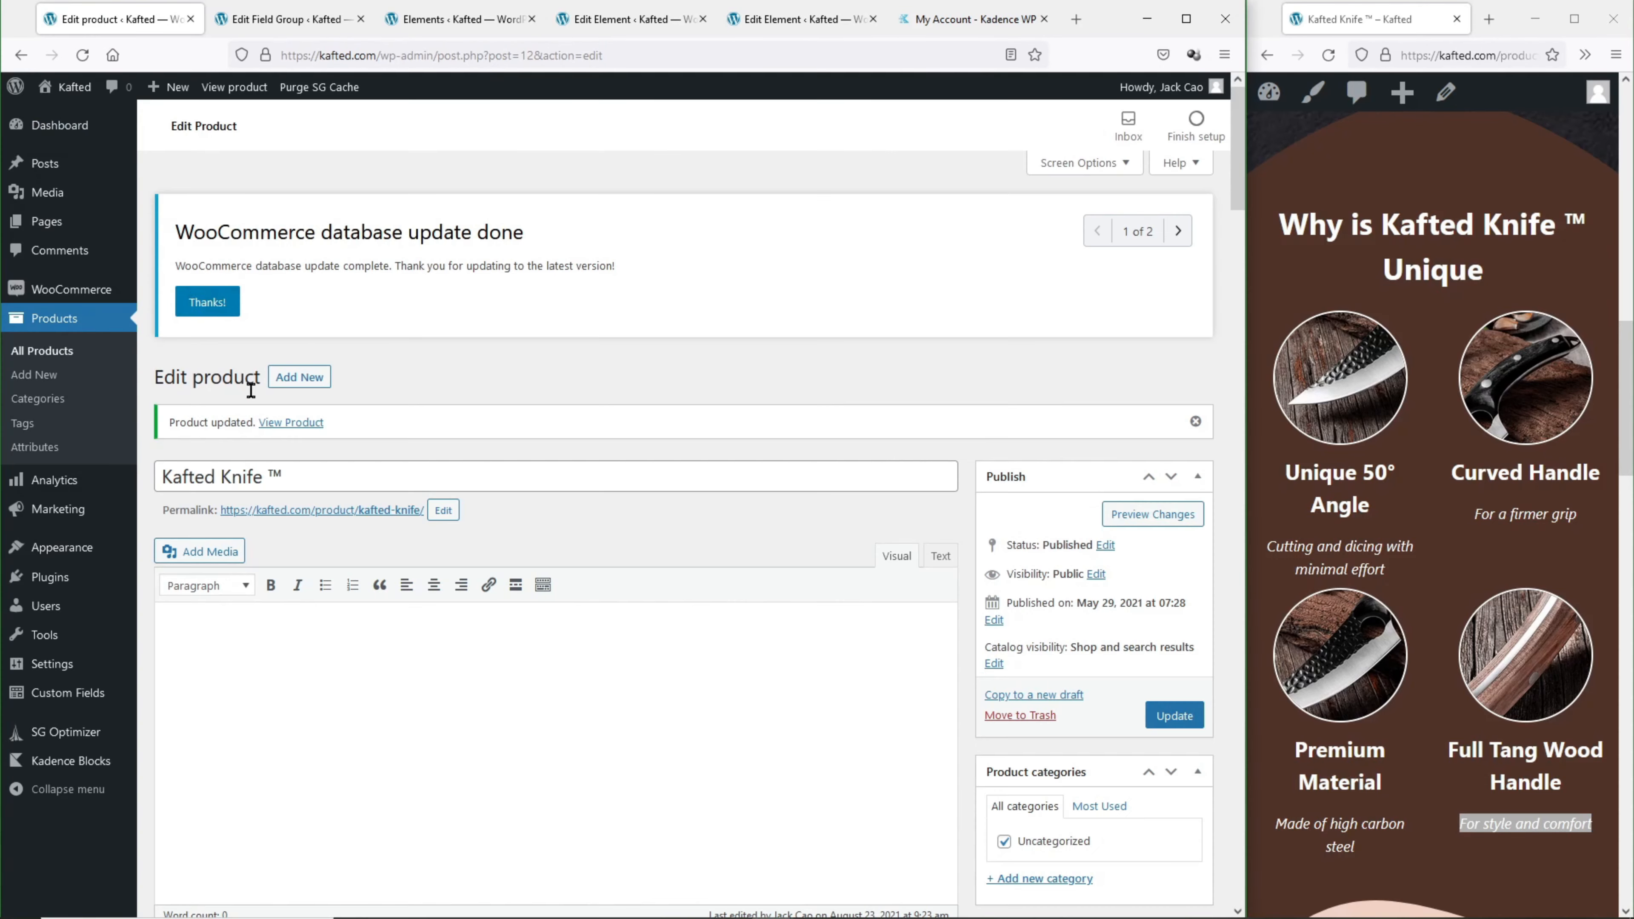
pyautogui.scroll(-10, 251, 390)
pyautogui.scroll(-8, 263, 425)
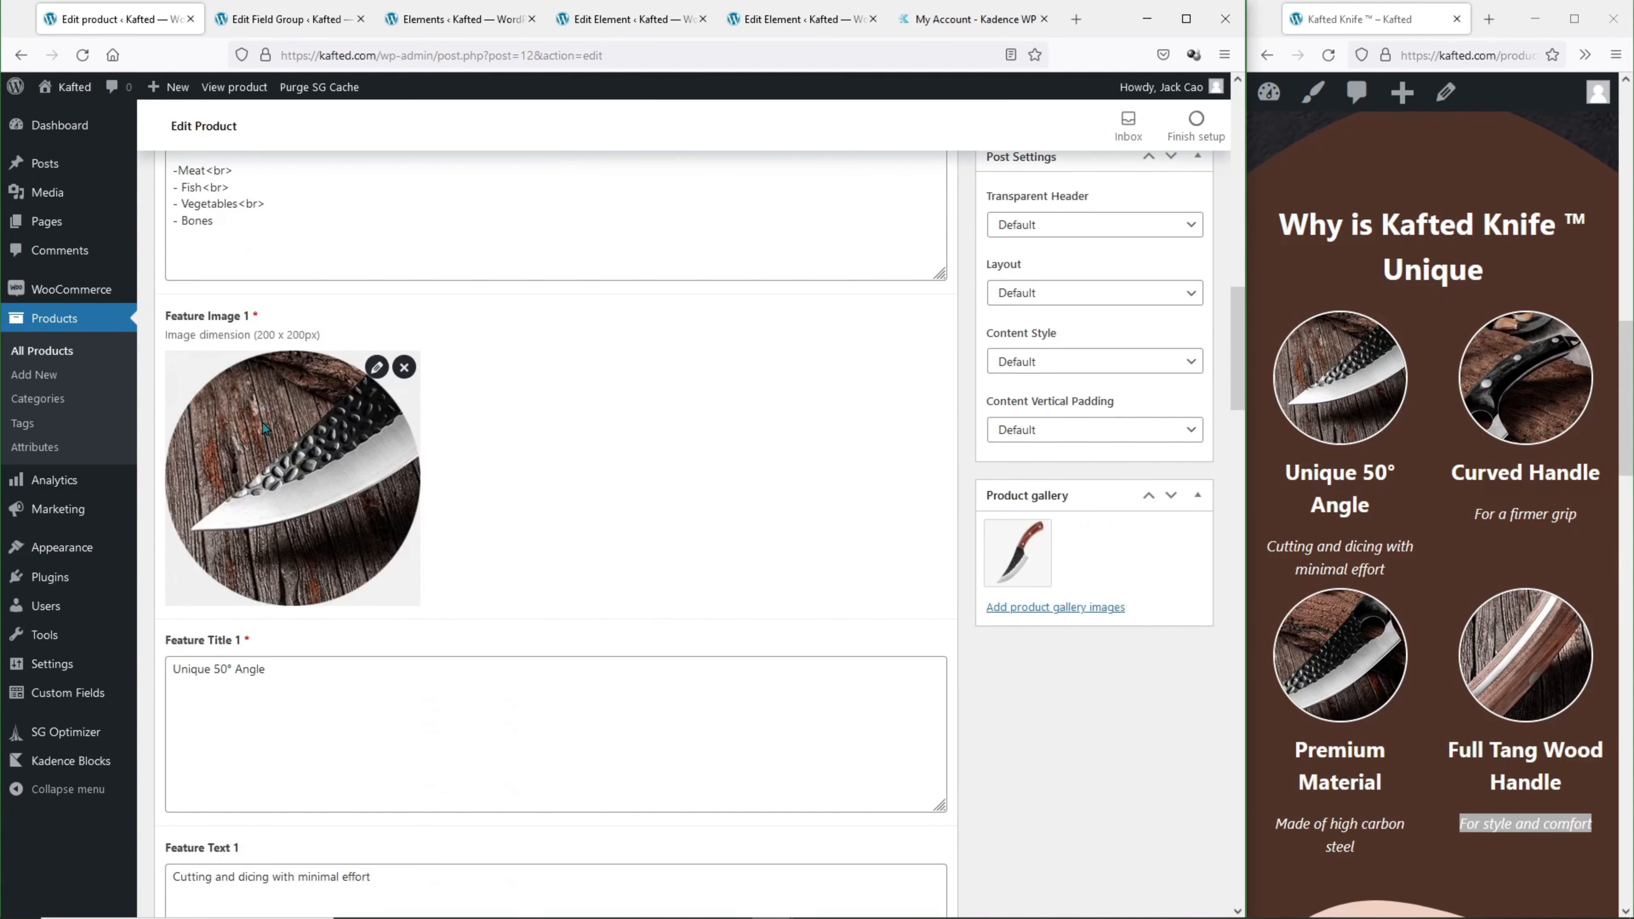
# Examine the Feature Image 1 size note and the "What Can it Cut?" field's instructions setting, and return to the product element editor.
pyautogui.moveTo(336, 335); pyautogui.dragTo(165, 340)
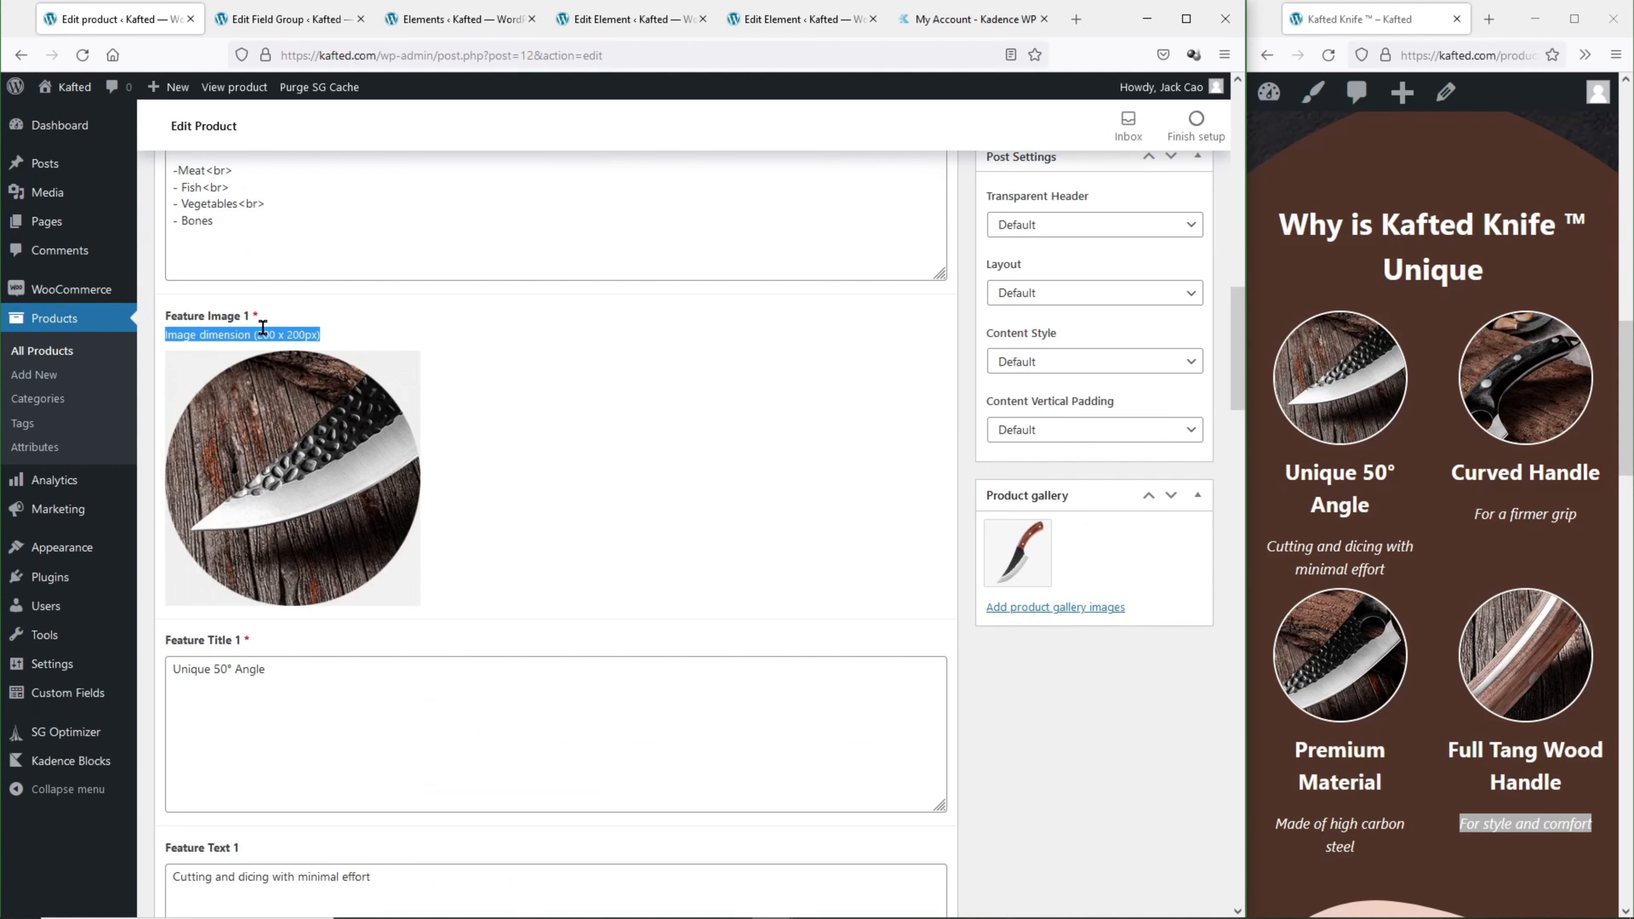
pyautogui.hotkey('ctrl', 'Tab')
pyautogui.click(341, 282)
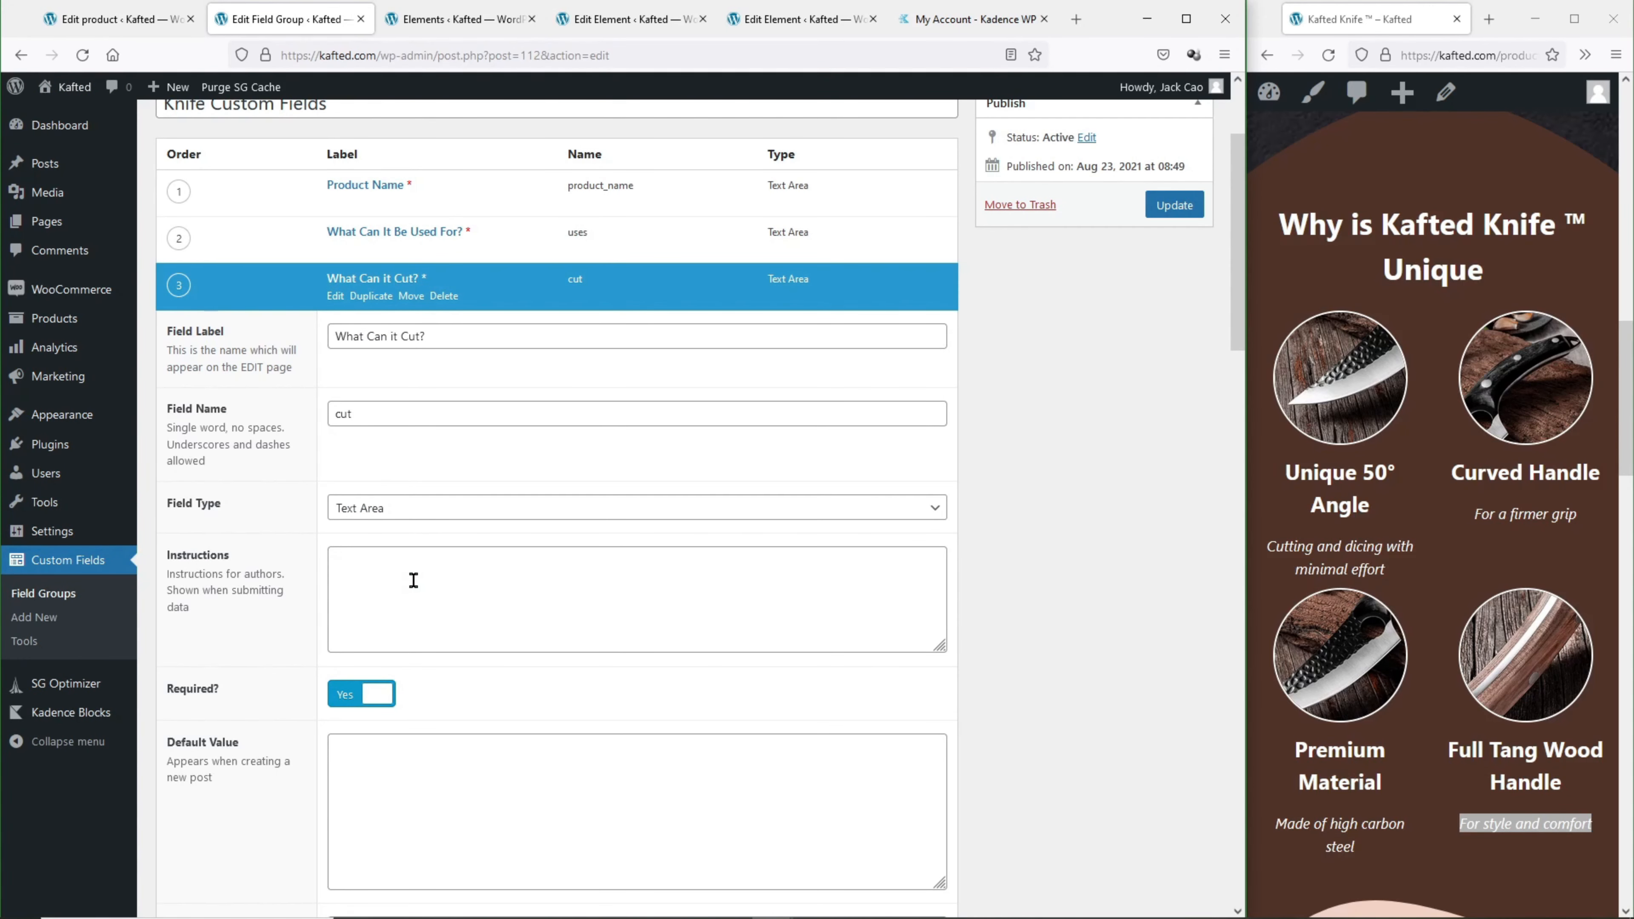
pyautogui.click(376, 283)
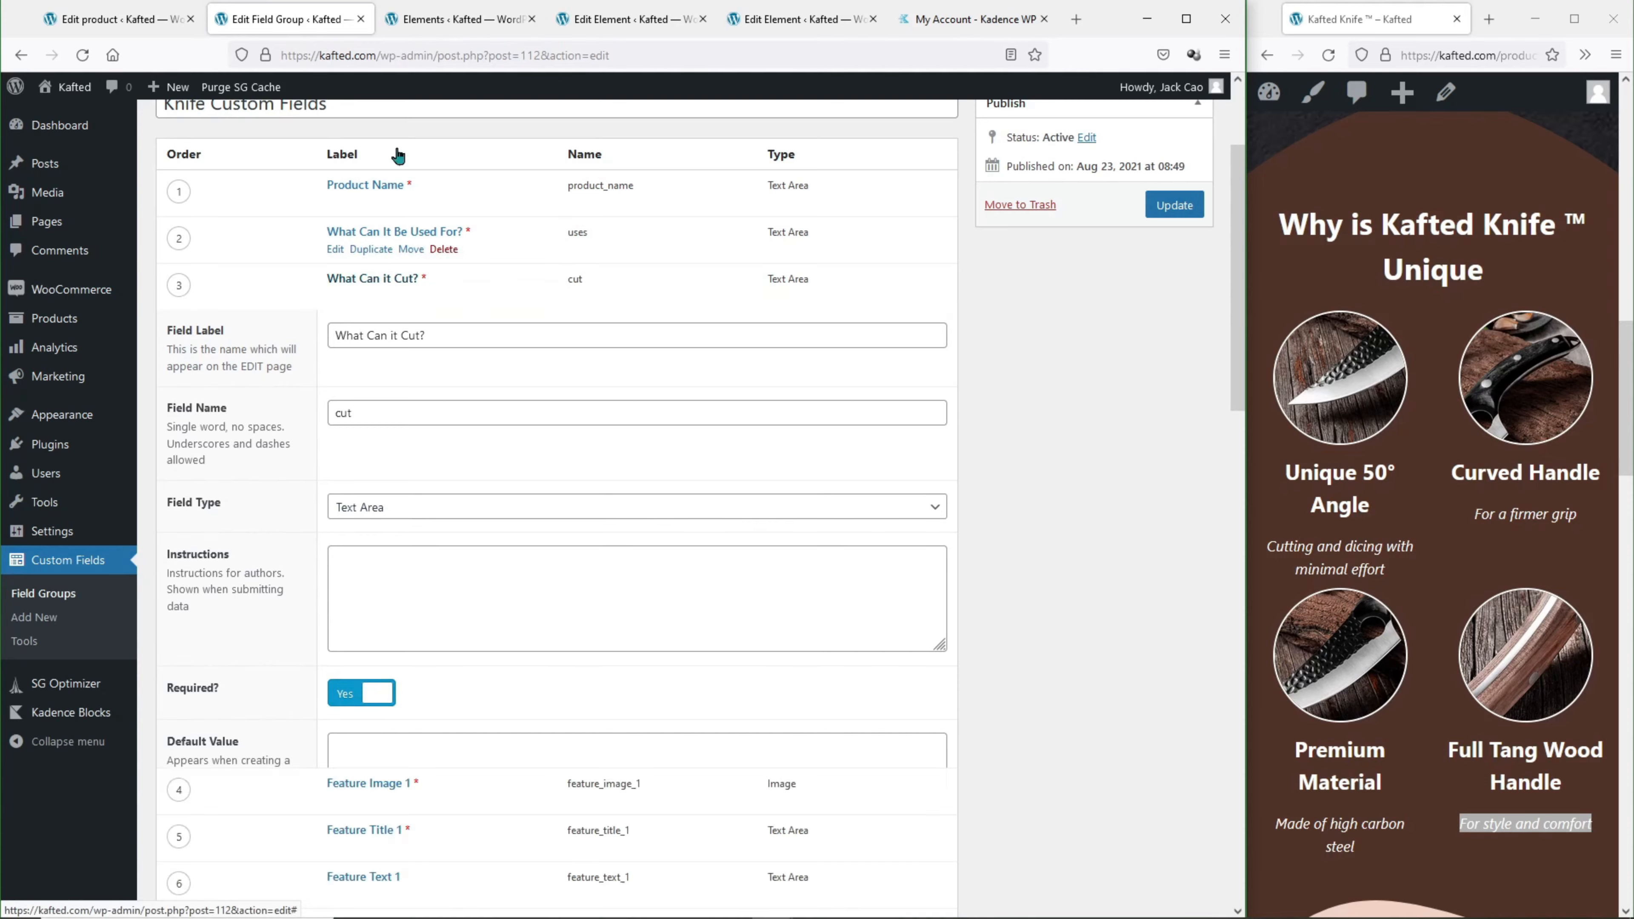
pyautogui.hotkey('ctrl', 'Tab')
pyautogui.hotkey('ctrl', 'Tab')
pyautogui.hotkey('ctrl', 'Tab')
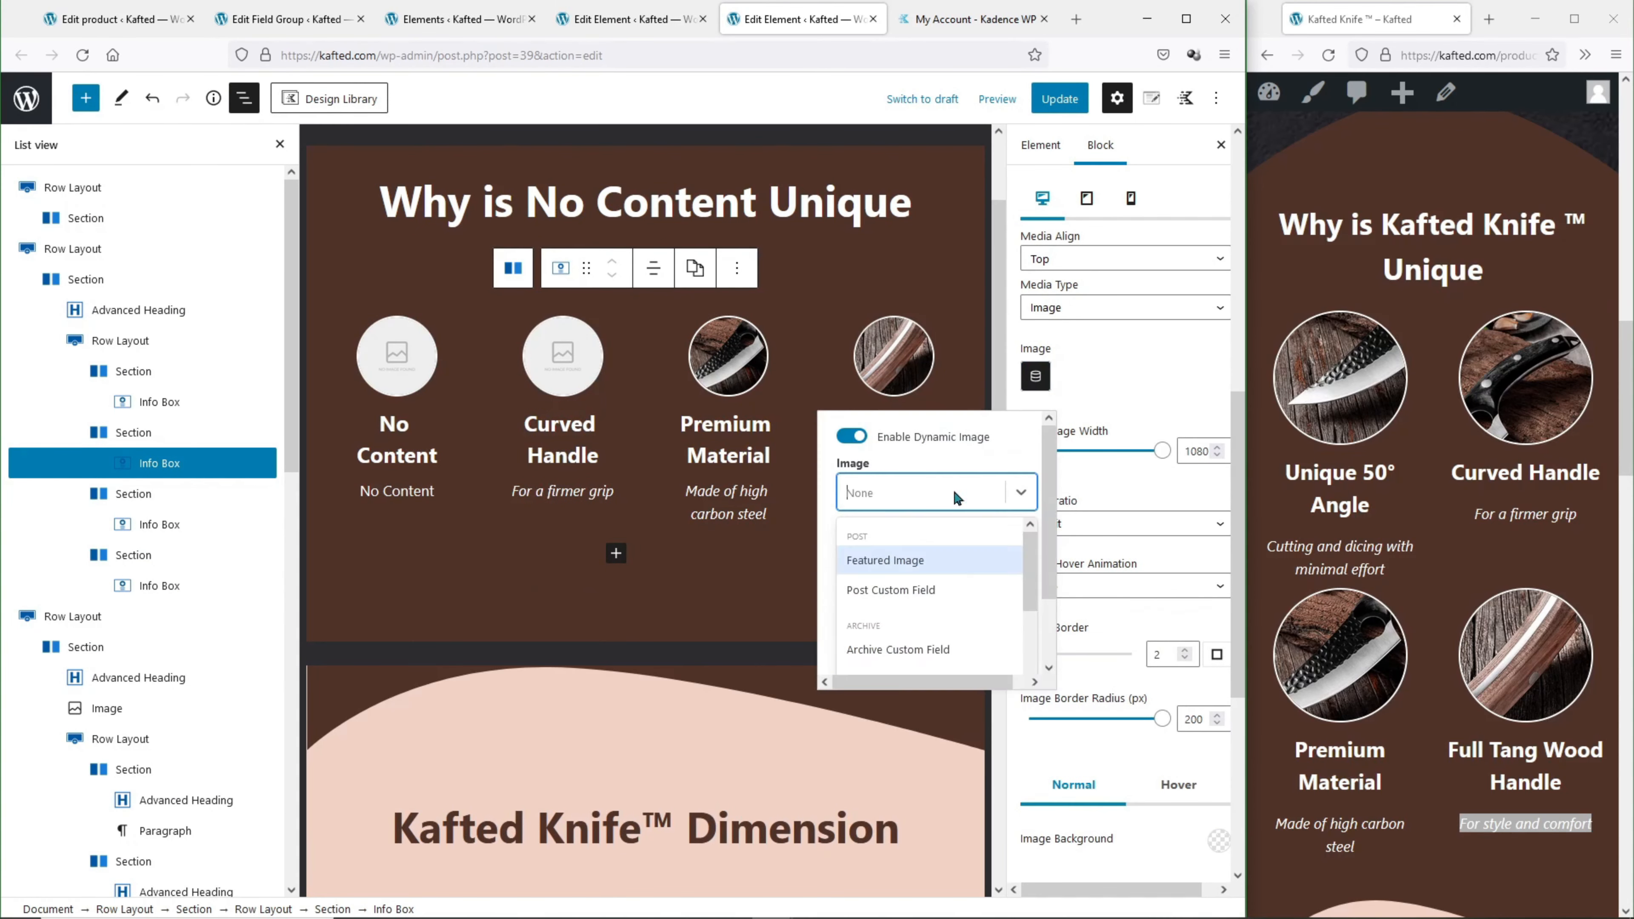
# Link the second info box's image, title and description to post custom fields, replacing "Curved Handle" and "For a firmer grip".
pyautogui.click(965, 583)
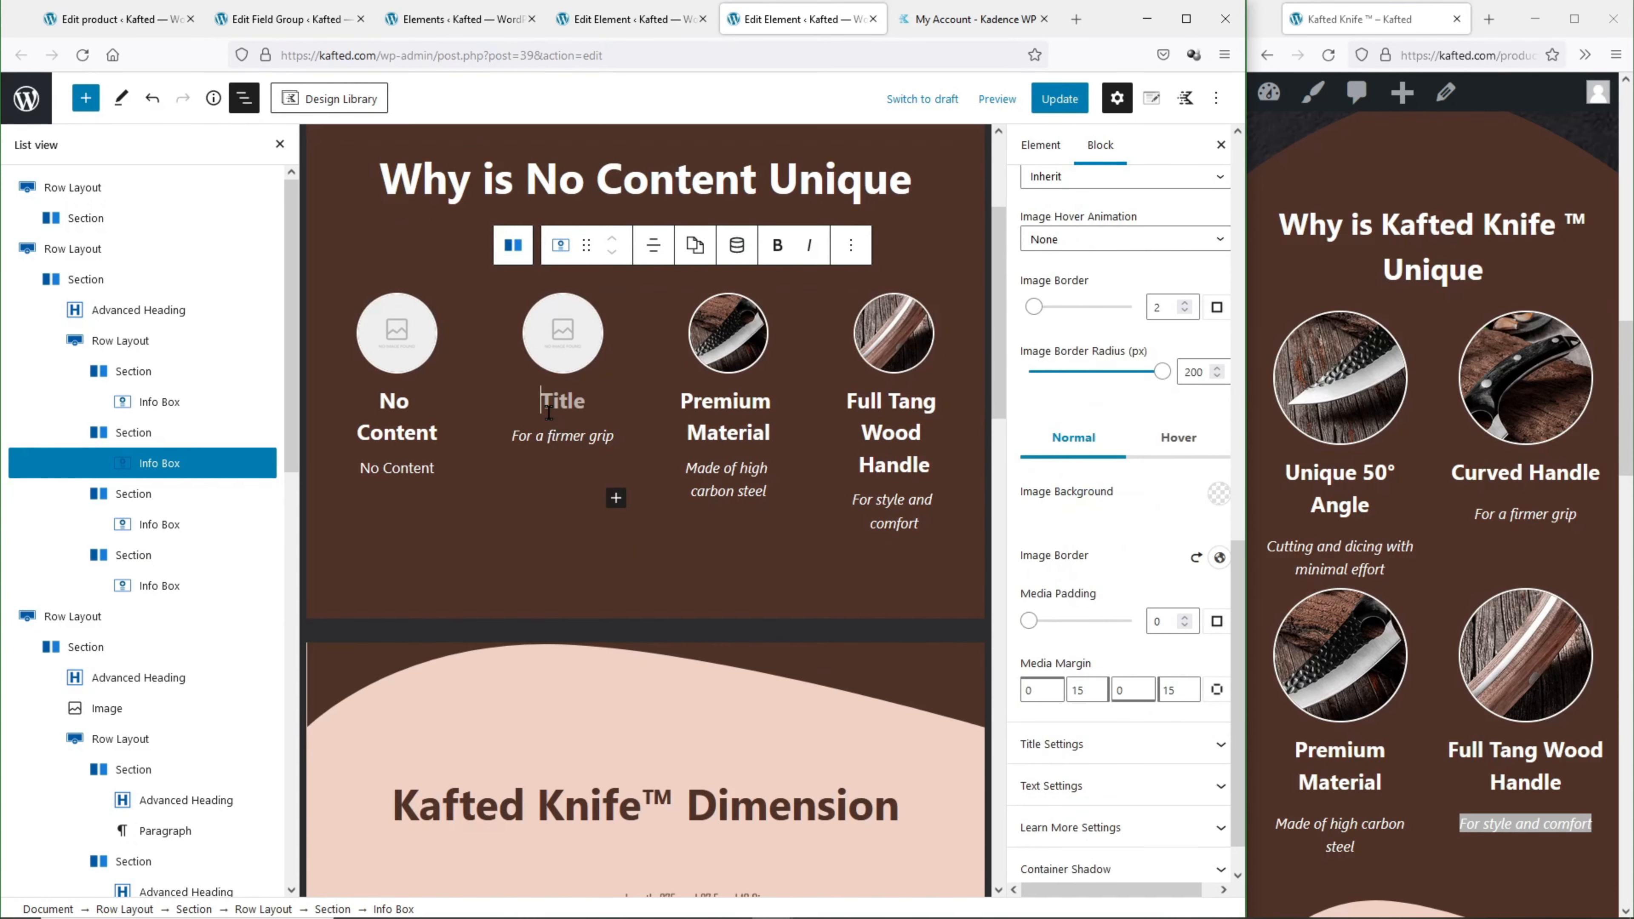
pyautogui.click(832, 520)
pyautogui.tripleClick(600, 468)
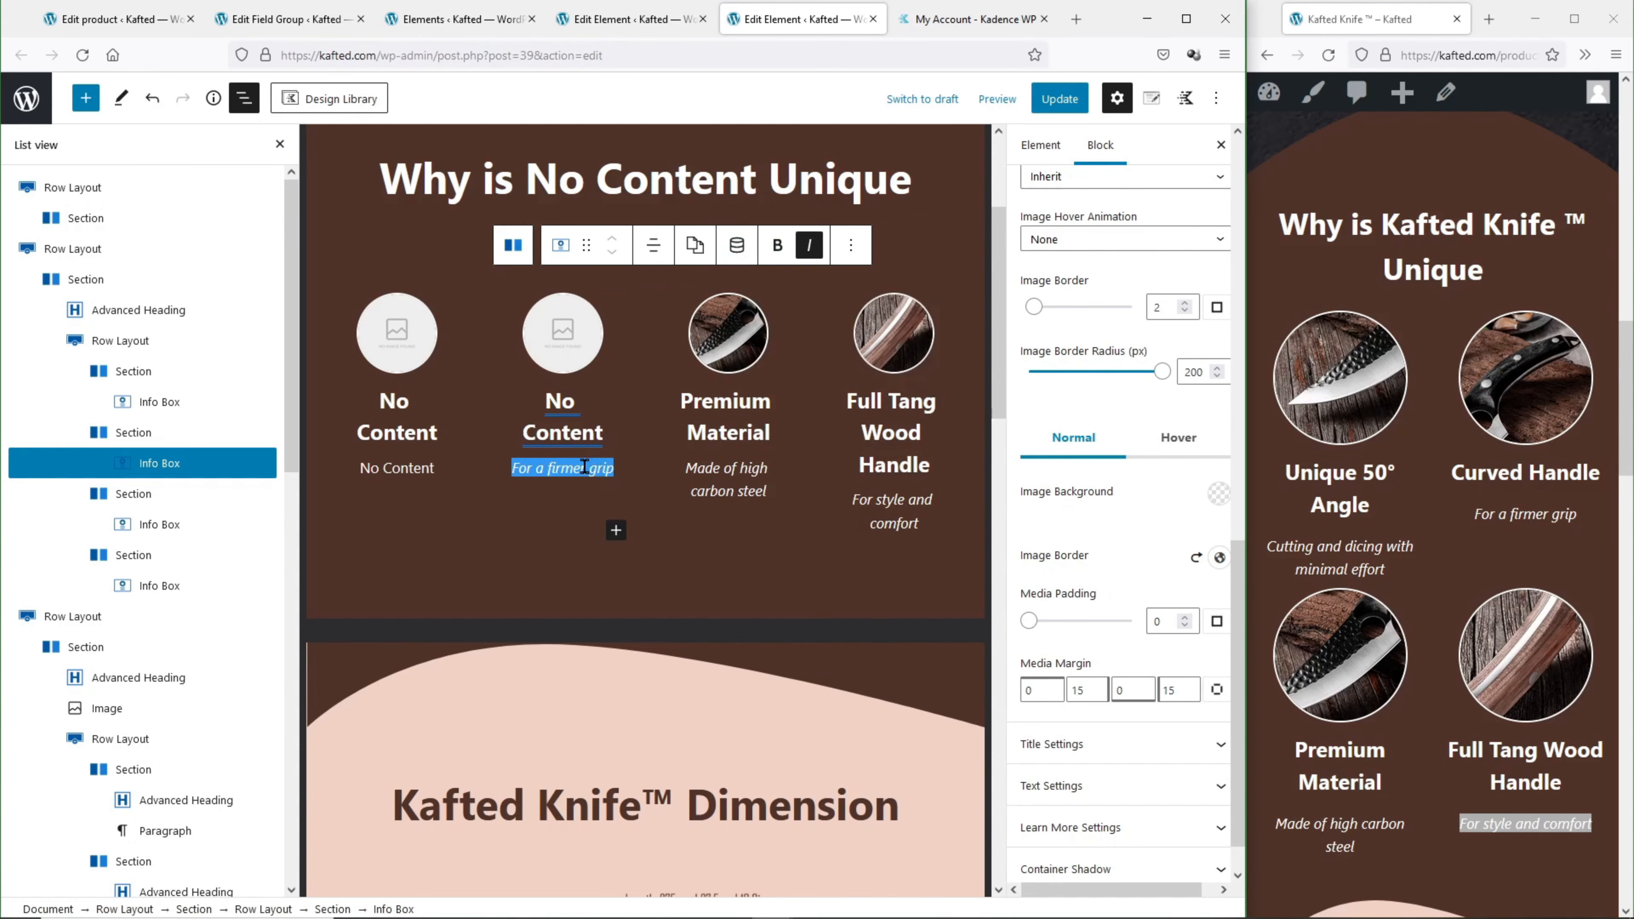
pyautogui.press('BackSpace')
pyautogui.click(738, 232)
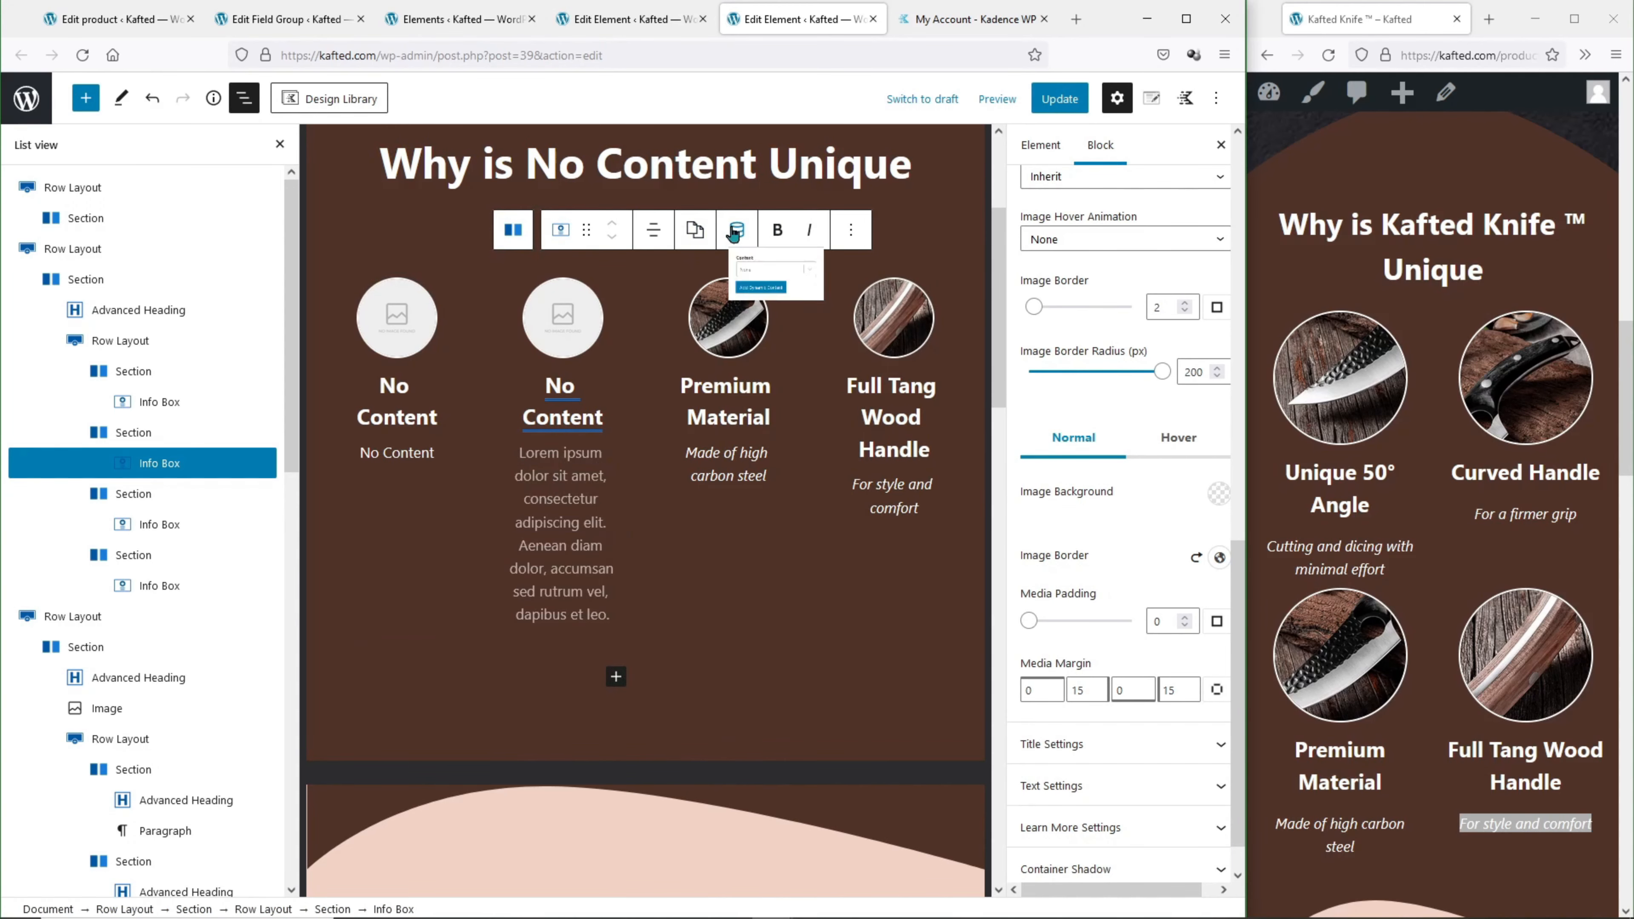
pyautogui.click(831, 445)
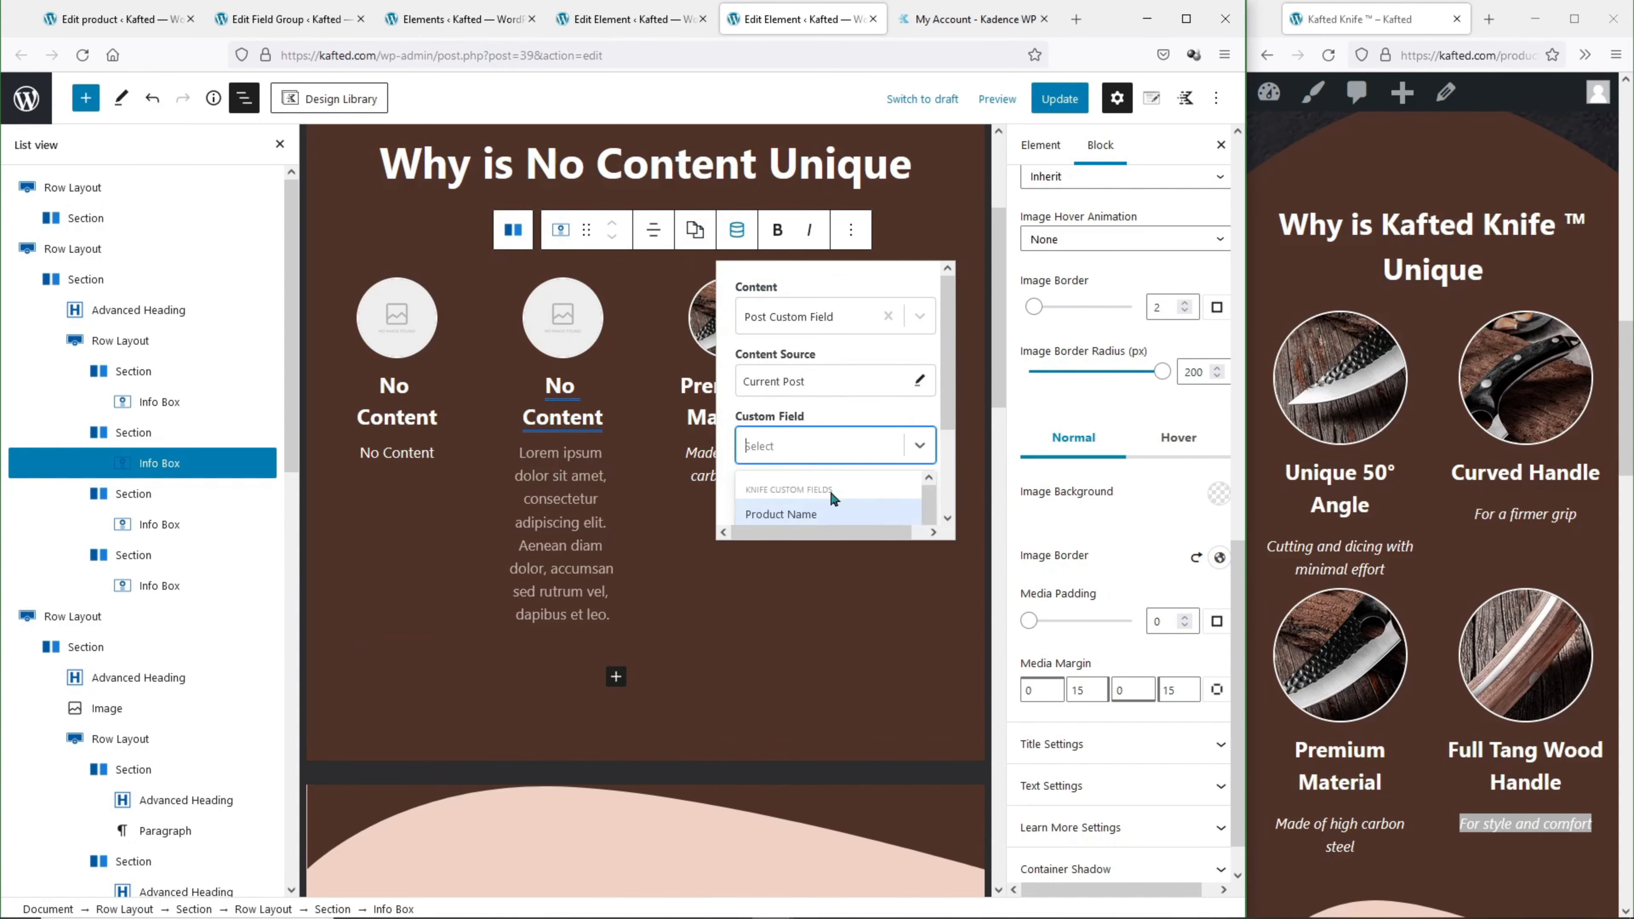
pyautogui.scroll(-5, 828, 489)
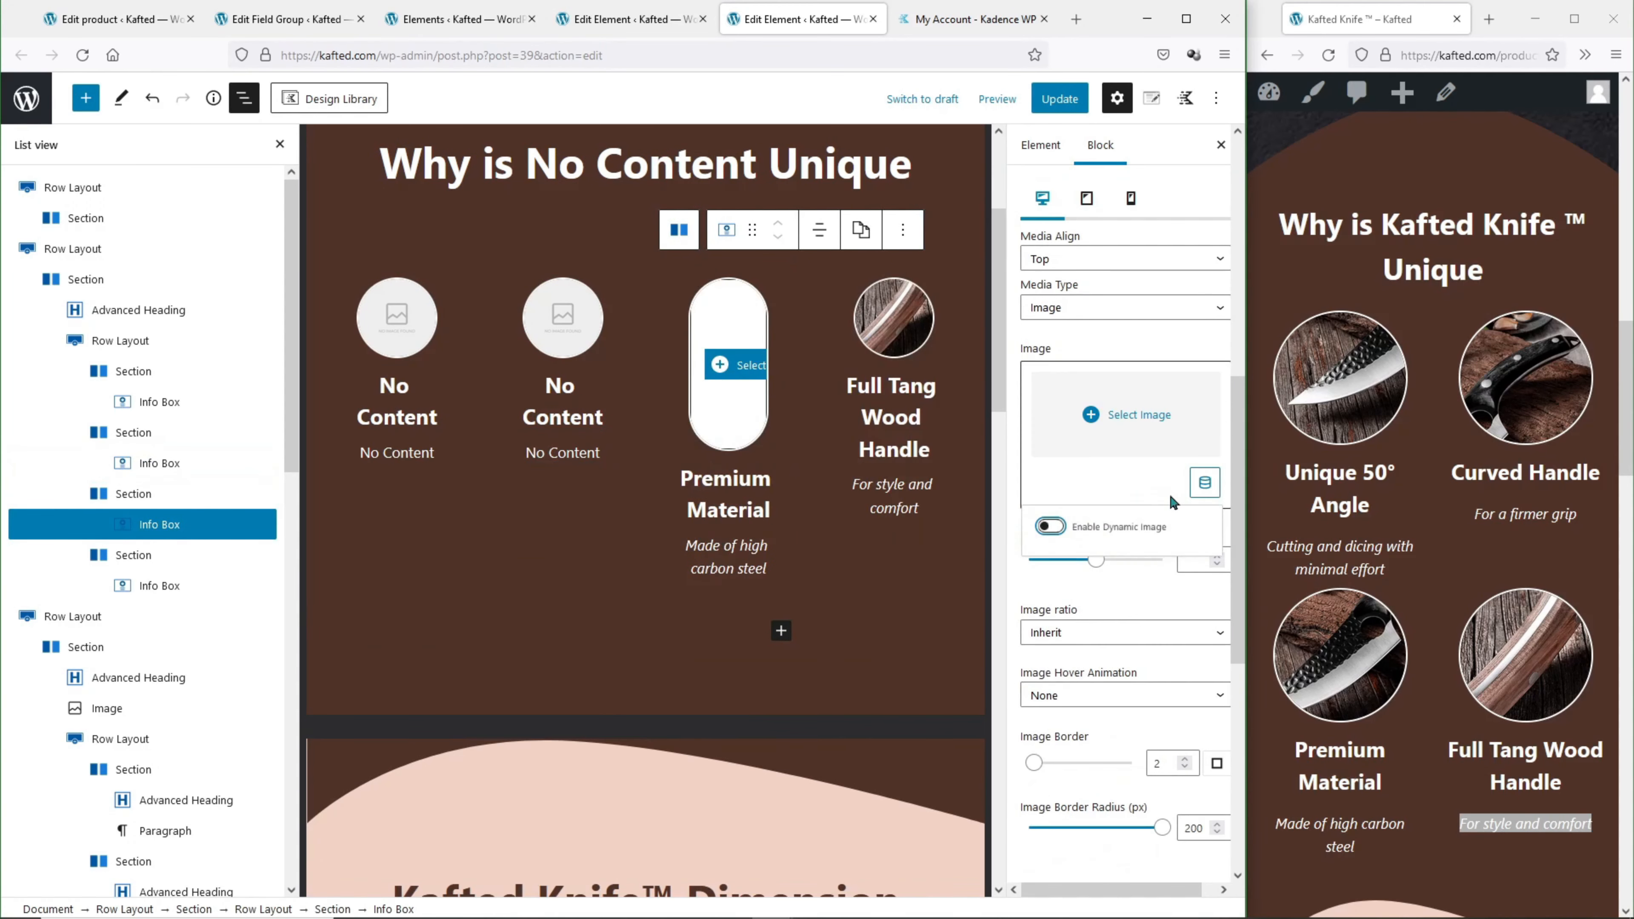
# Link the third info box's image to a post custom field and its title to Feature Title 3.
pyautogui.click(945, 621)
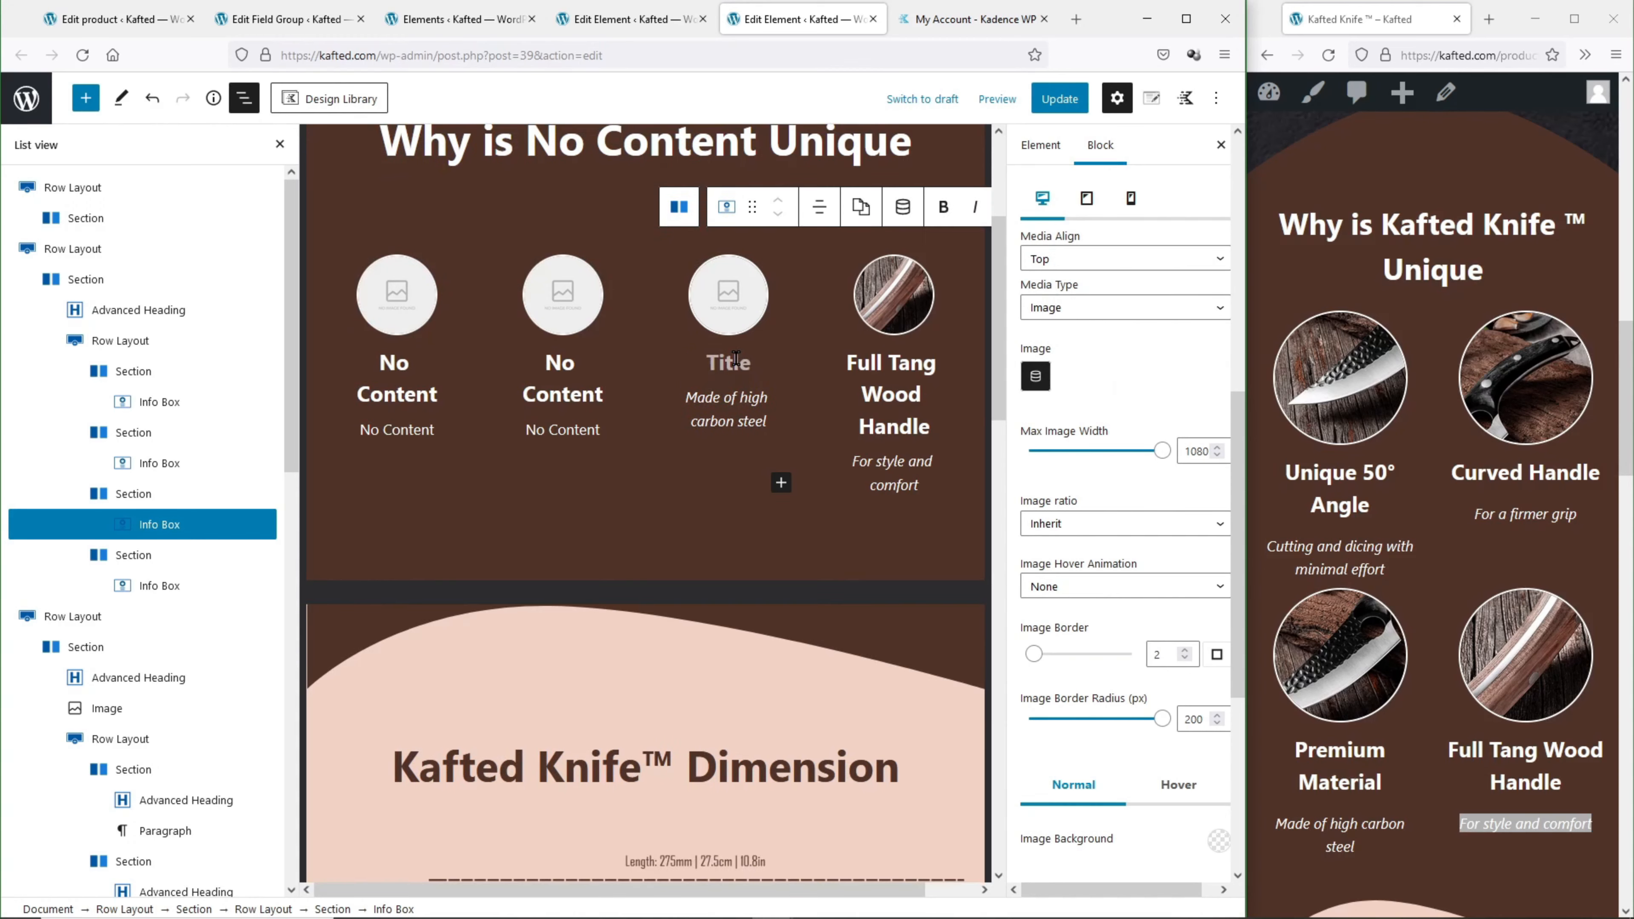
pyautogui.click(902, 206)
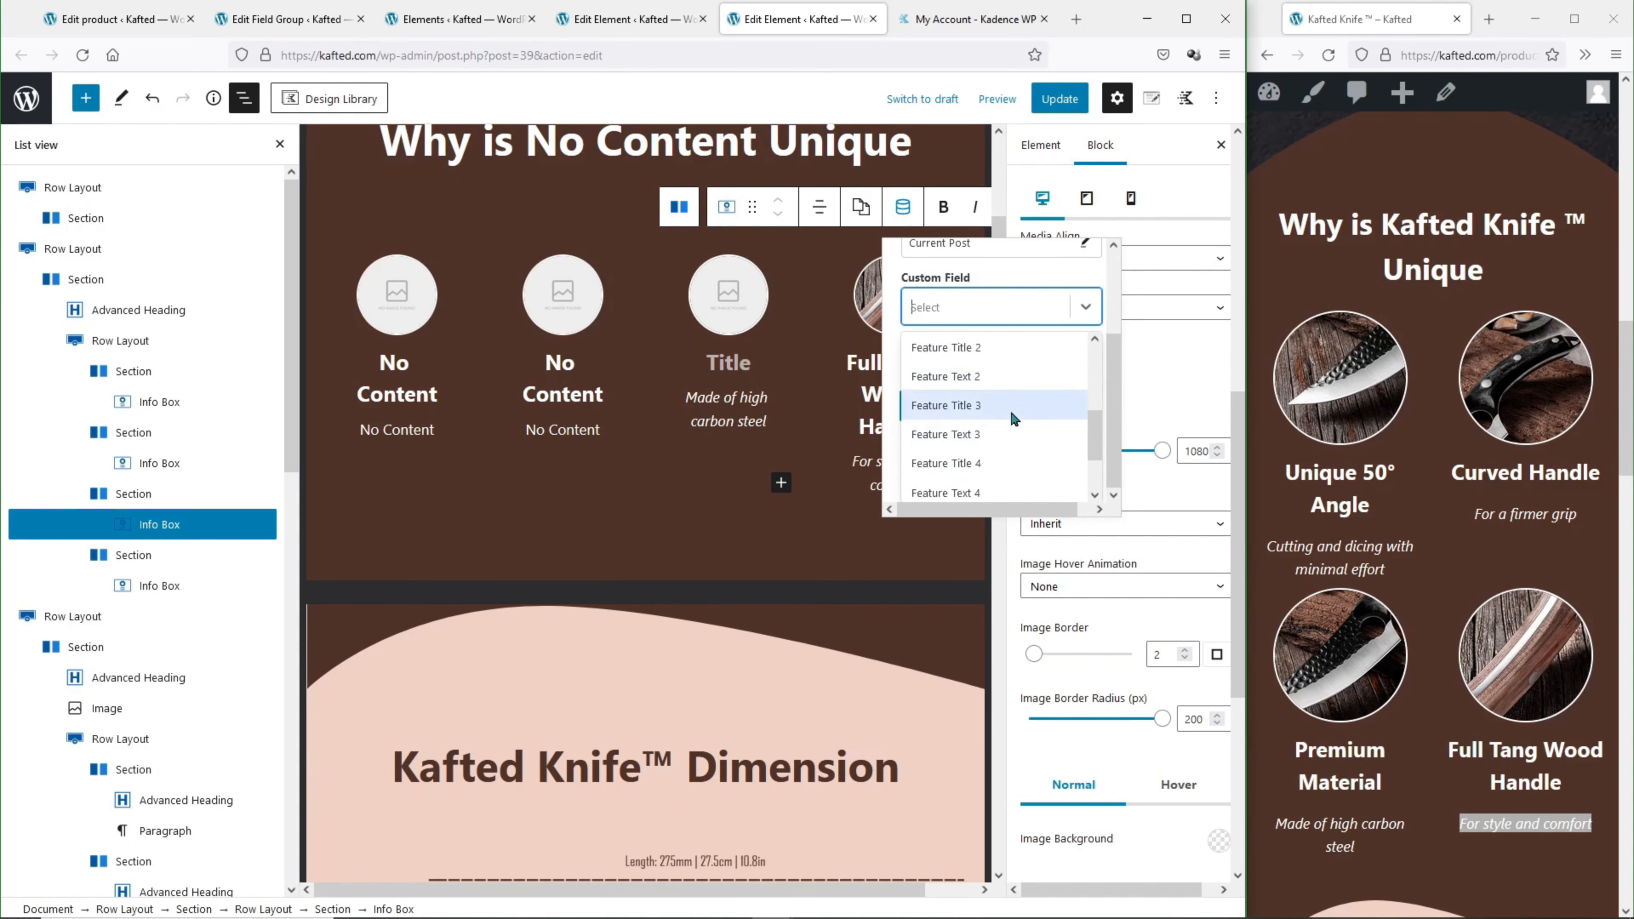
pyautogui.click(1013, 405)
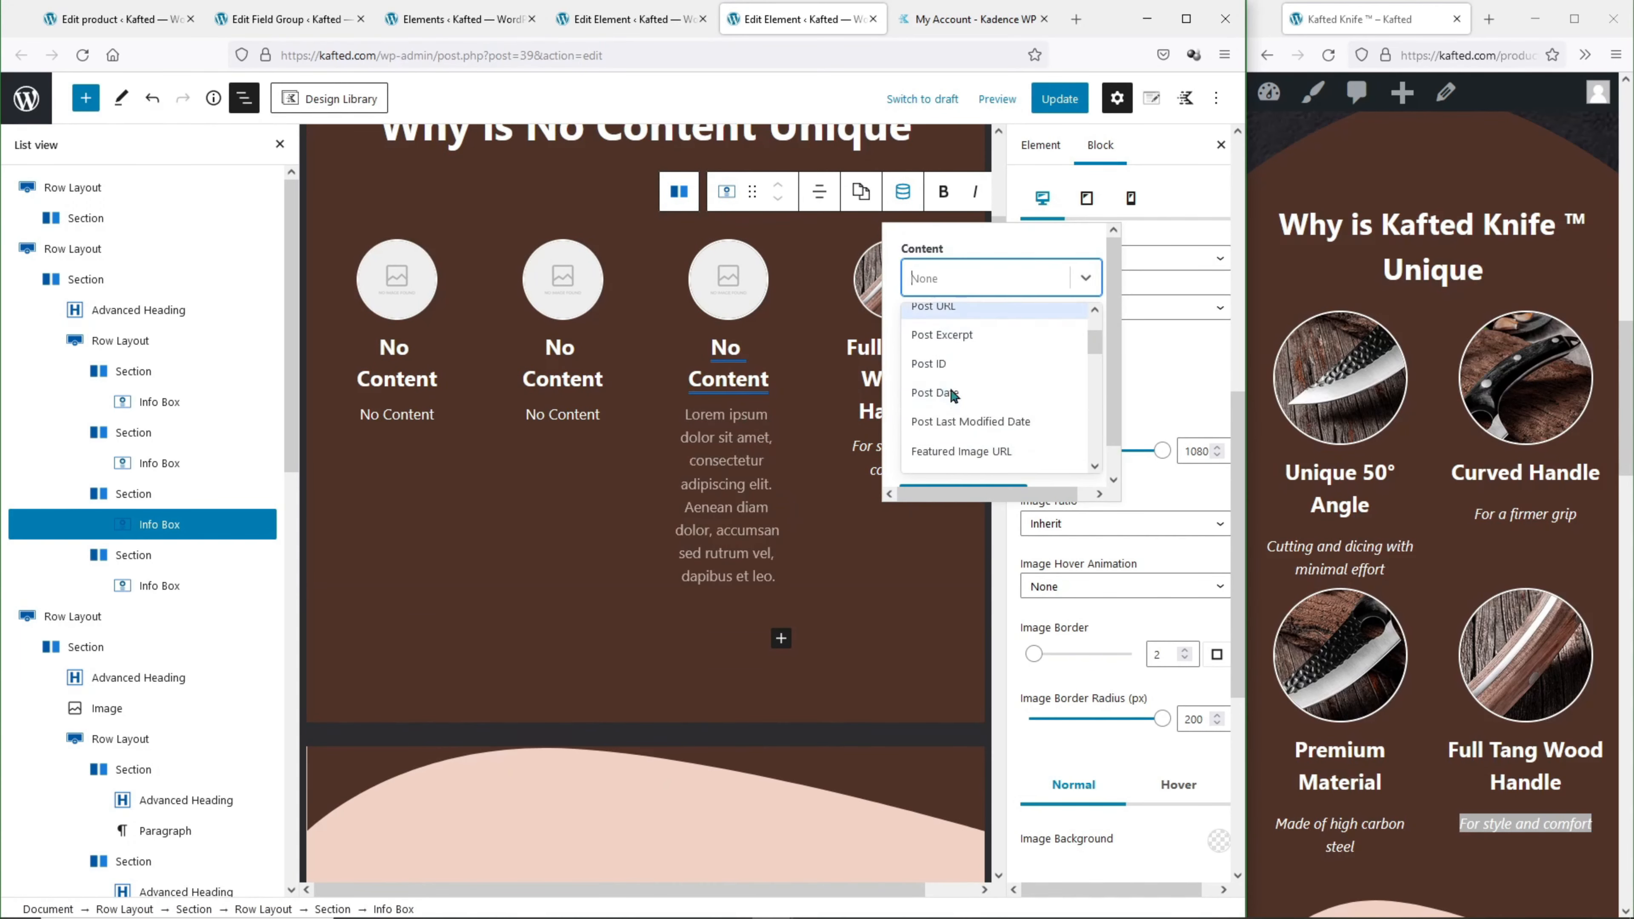
# Add the Feature Text 3 post custom field as dynamic content for the third info box's description.
pyautogui.click(967, 415)
pyautogui.click(997, 288)
pyautogui.scroll(-3, 977, 415)
pyautogui.click(978, 434)
pyautogui.click(974, 473)
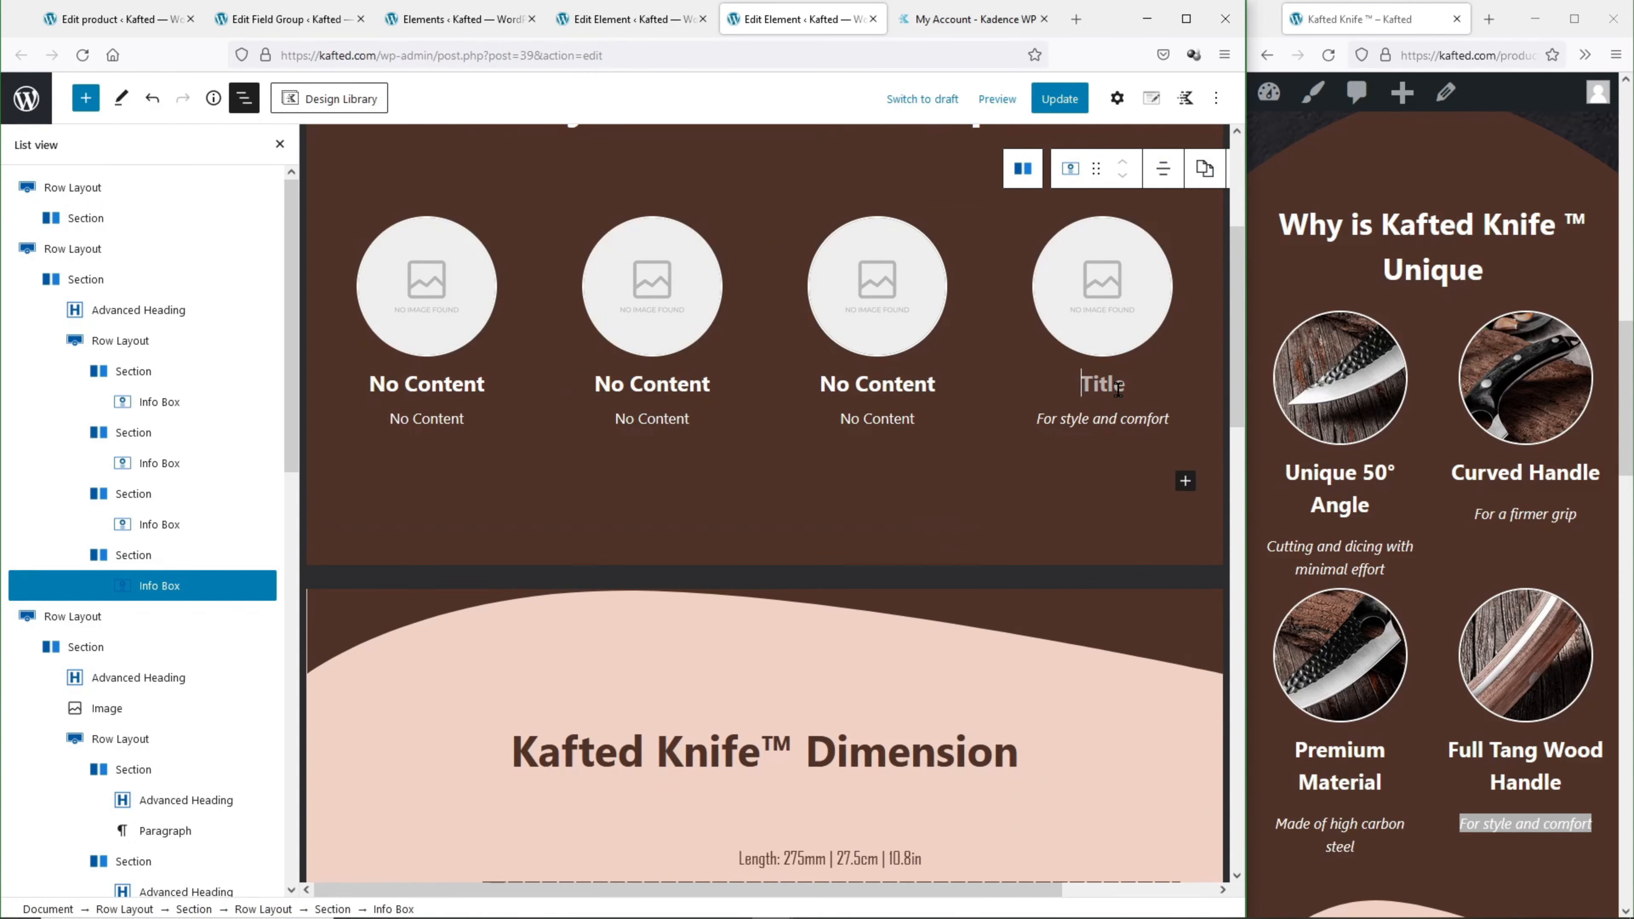
# Add the Feature Title 4 post custom field as dynamic content for the fourth info box's title.
pyautogui.click(1021, 430)
pyautogui.click(1142, 168)
pyautogui.click(1030, 255)
pyautogui.click(1003, 412)
pyautogui.click(1030, 278)
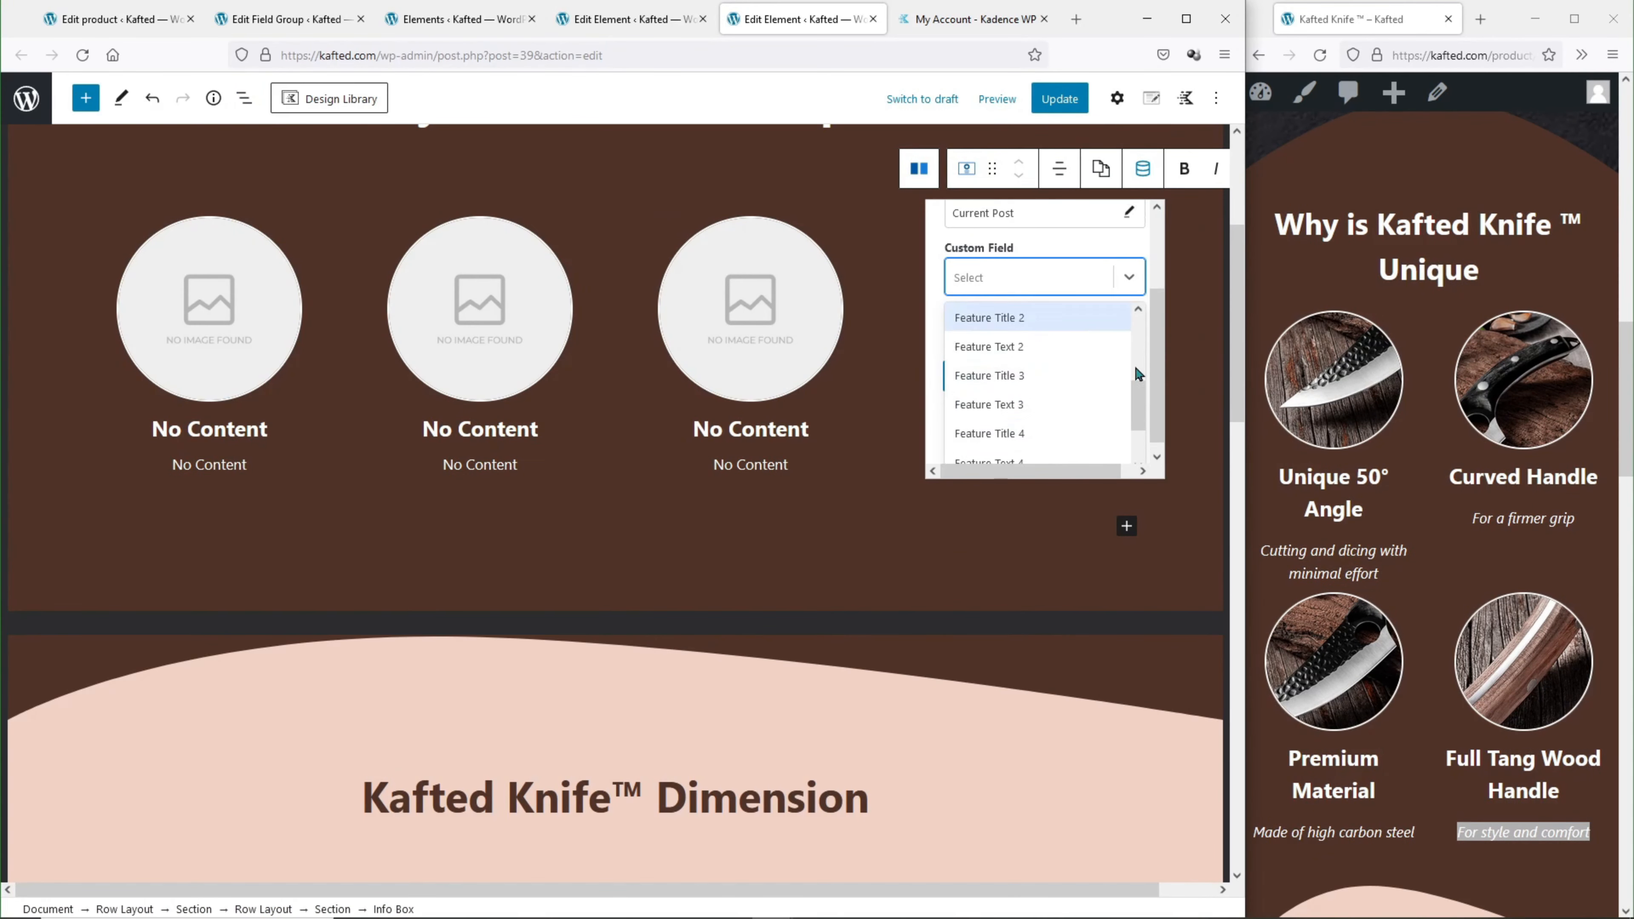
pyautogui.click(990, 434)
pyautogui.click(1010, 450)
# Delete the "For style and comfort" description from the fourth info box.
pyautogui.tripleClick(1024, 464)
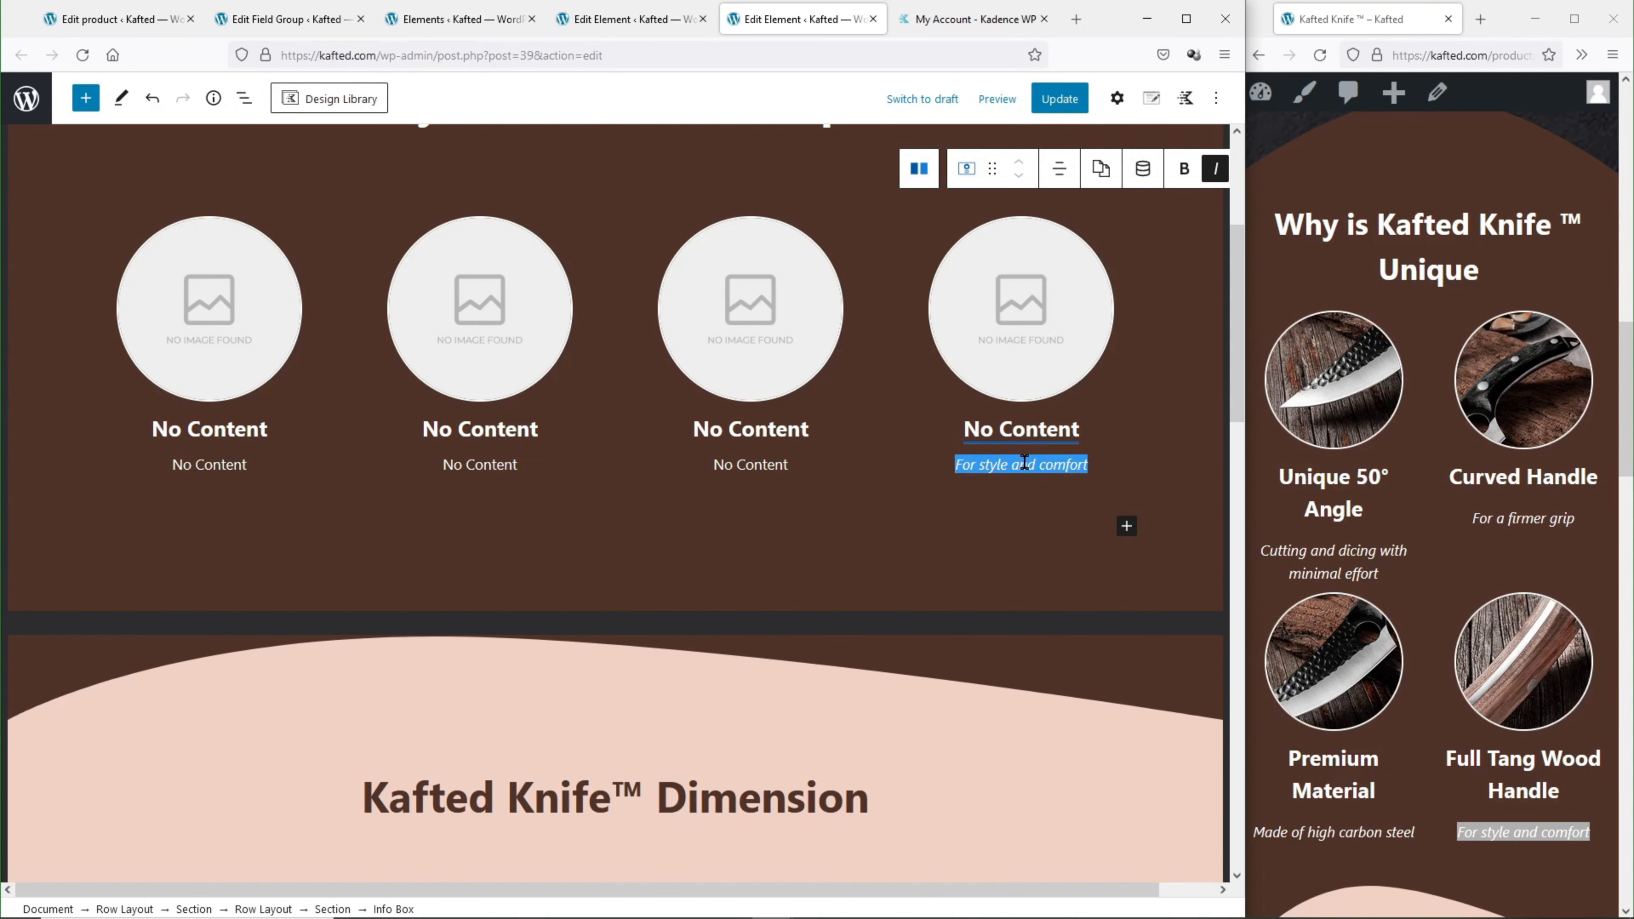
pyautogui.press('BackSpace')
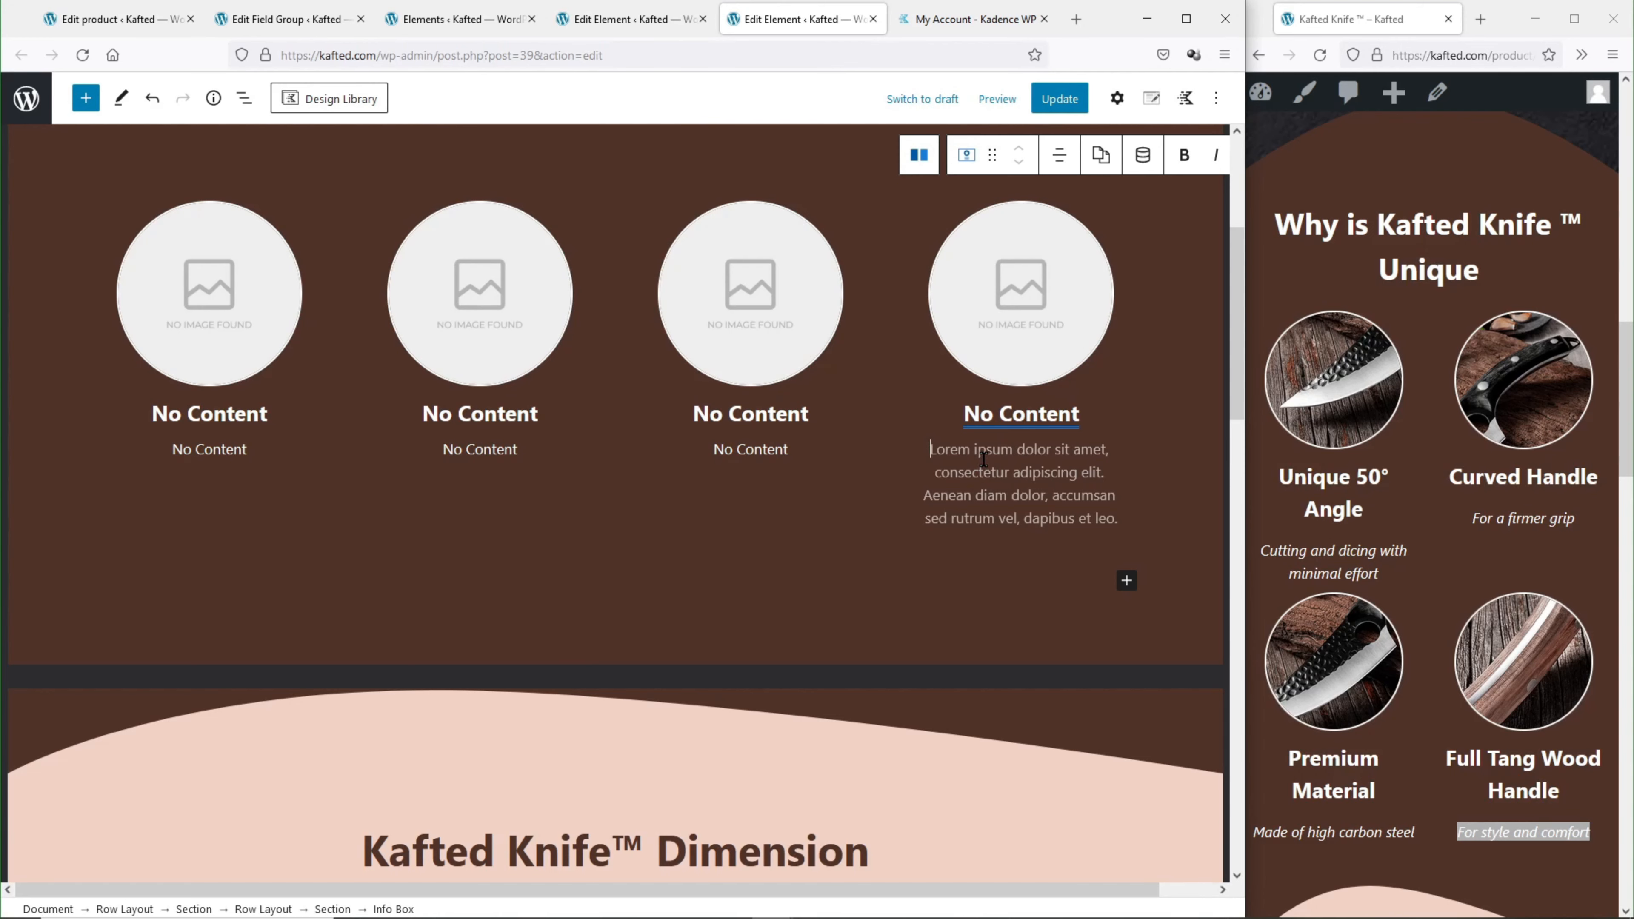
pyautogui.click(1117, 98)
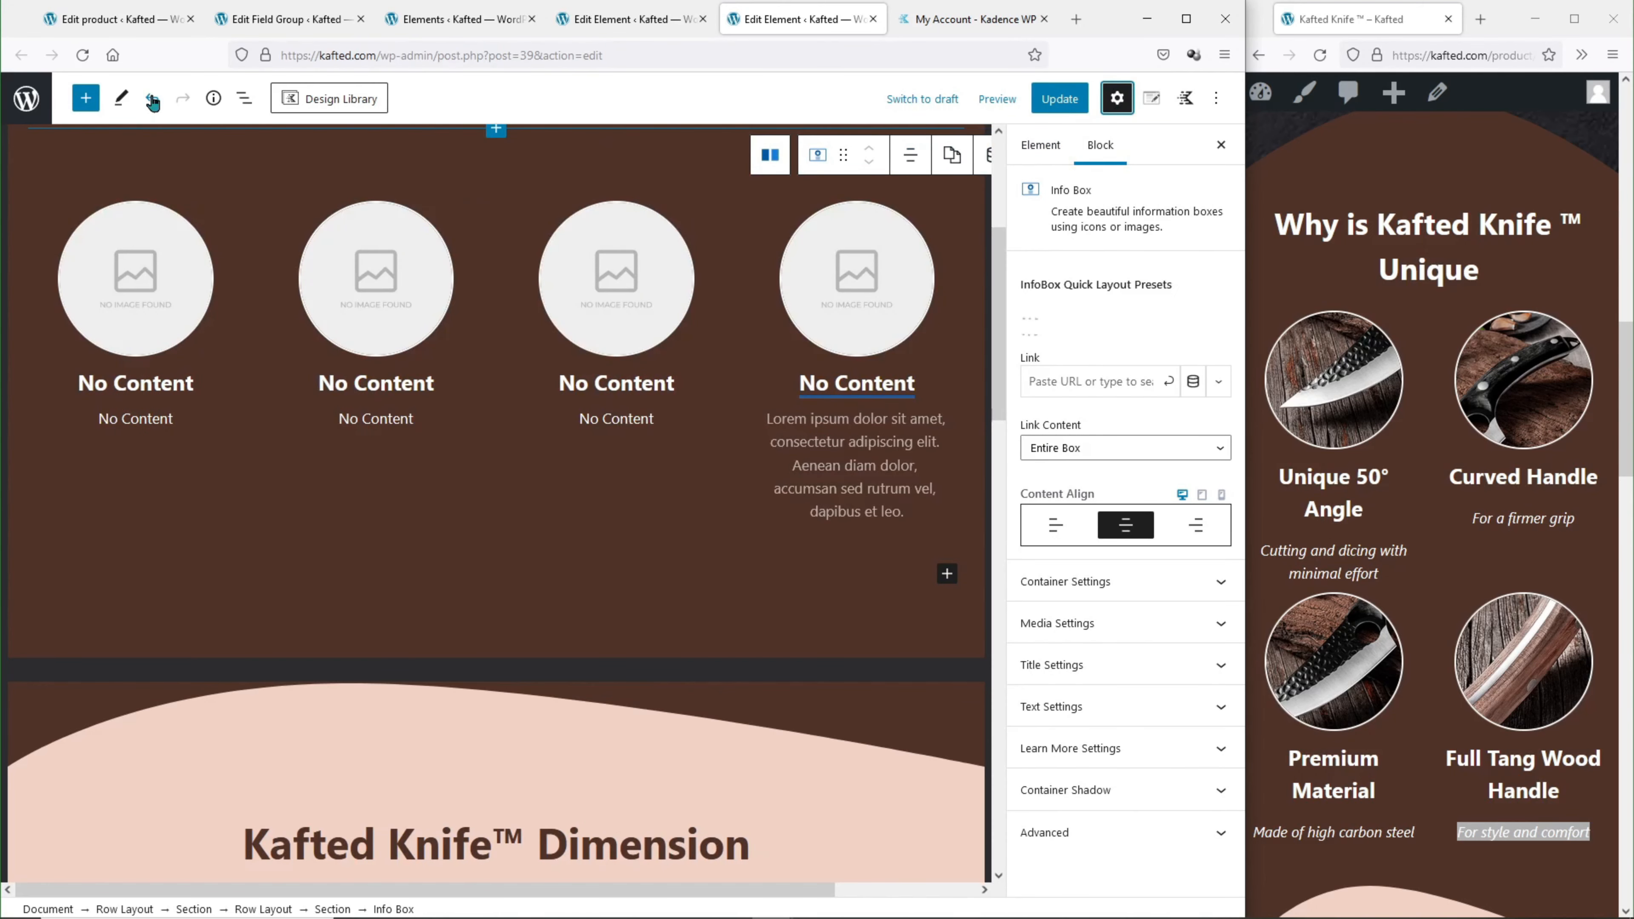
pyautogui.click(244, 98)
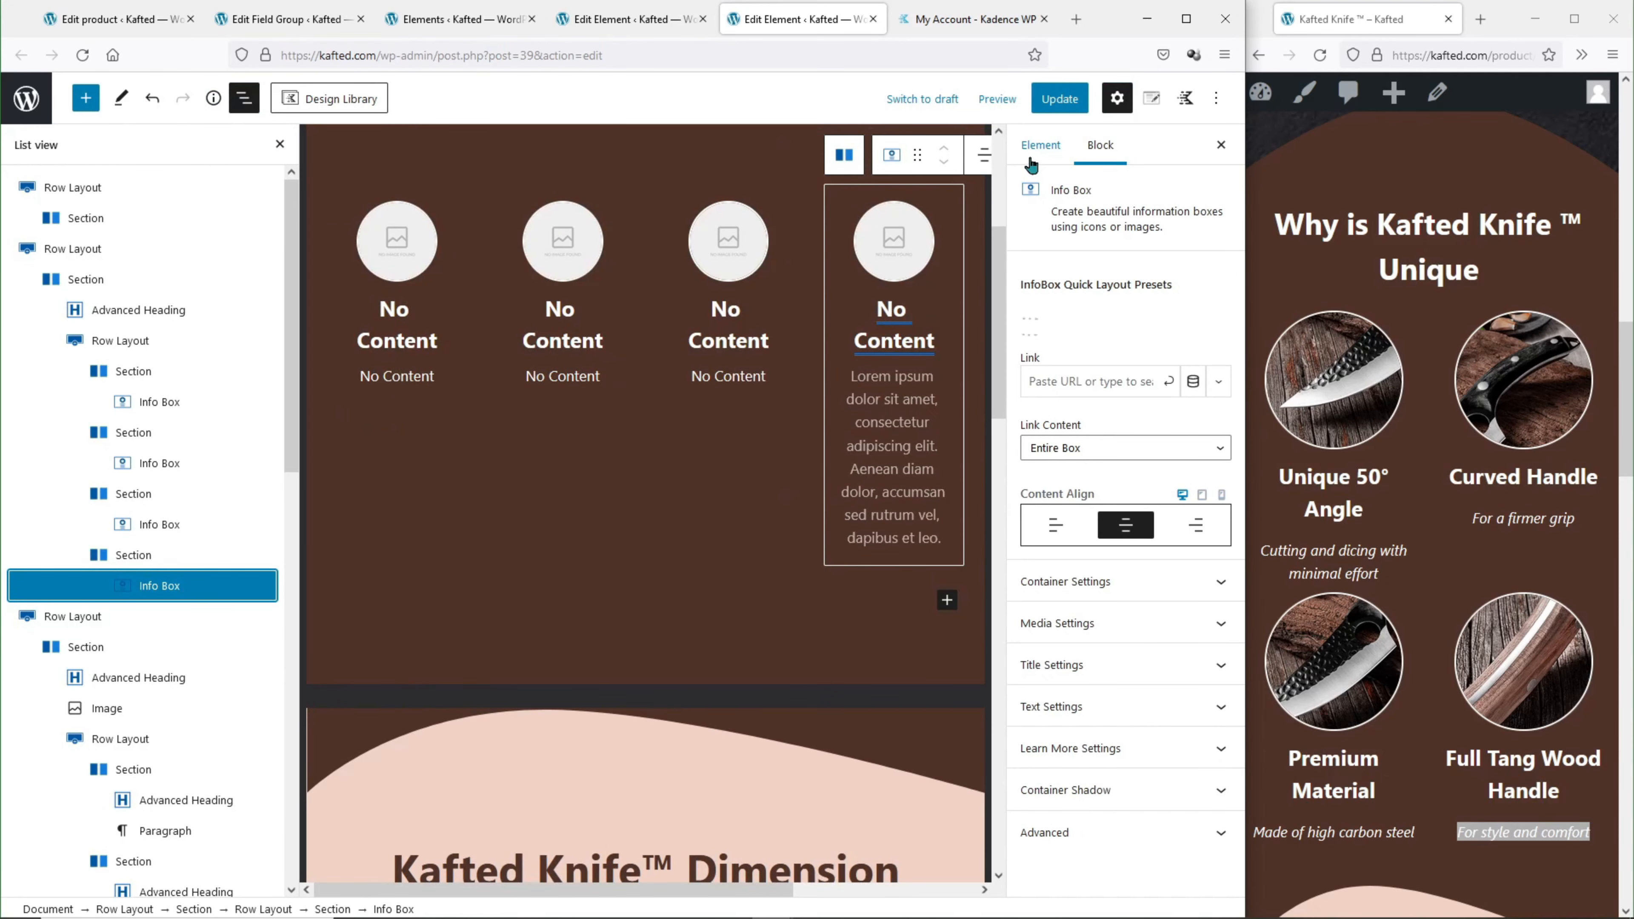
pyautogui.click(1117, 98)
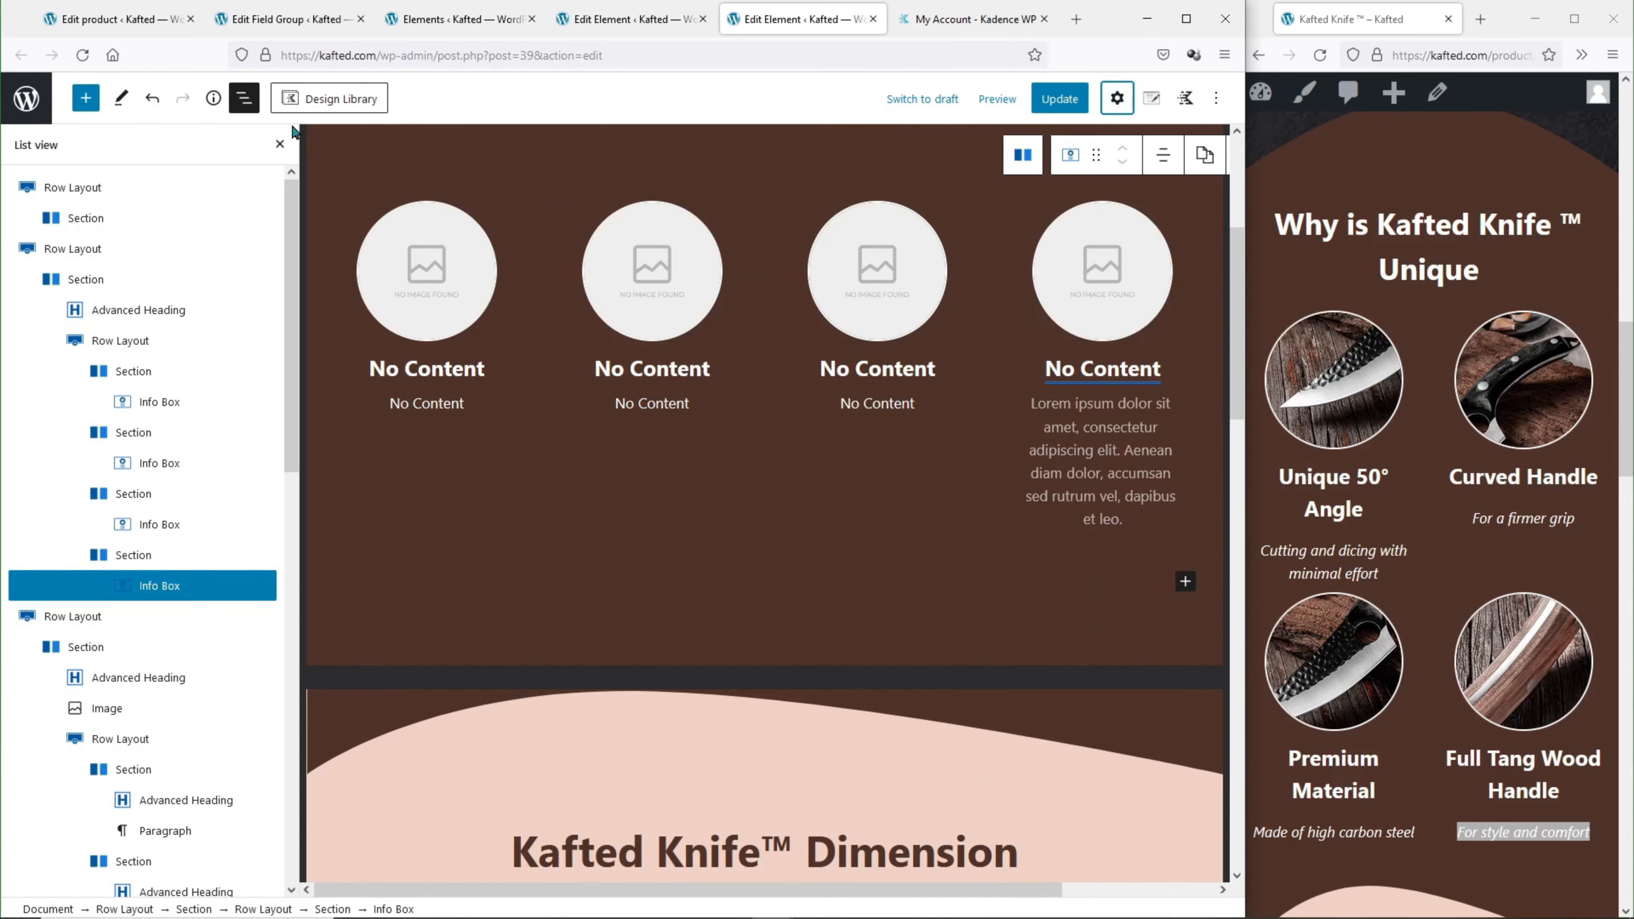
pyautogui.click(244, 98)
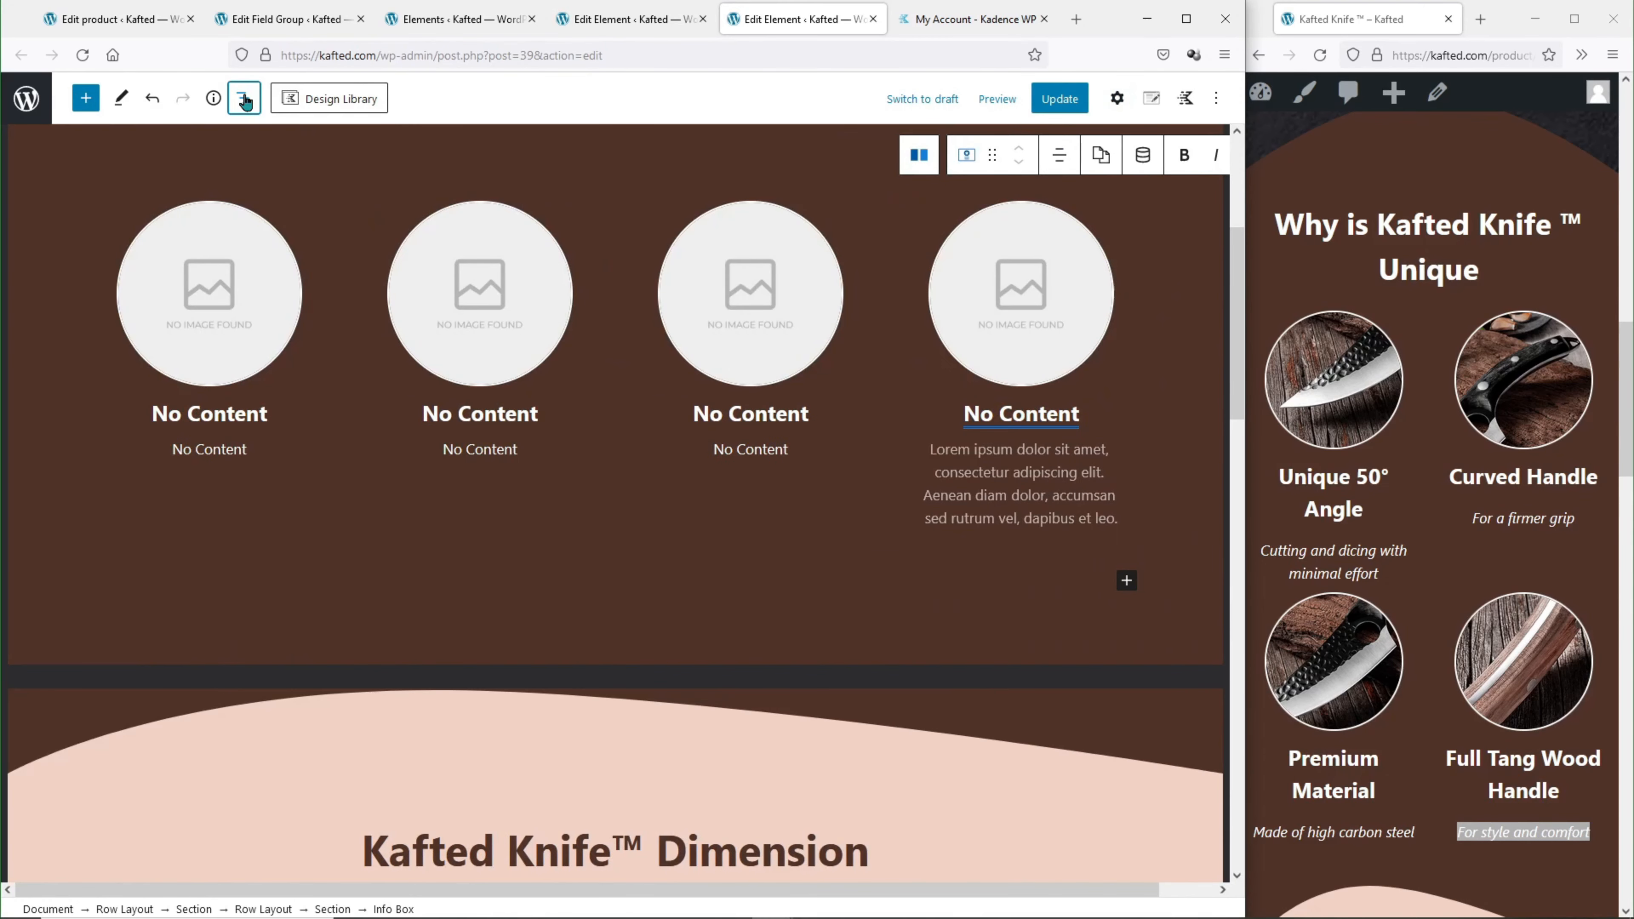
# Add the Feature Text 4 post custom field as dynamic content for the fourth info box's description.
pyautogui.click(1142, 154)
pyautogui.click(1127, 241)
pyautogui.scroll(-3, 1079, 337)
pyautogui.click(1064, 344)
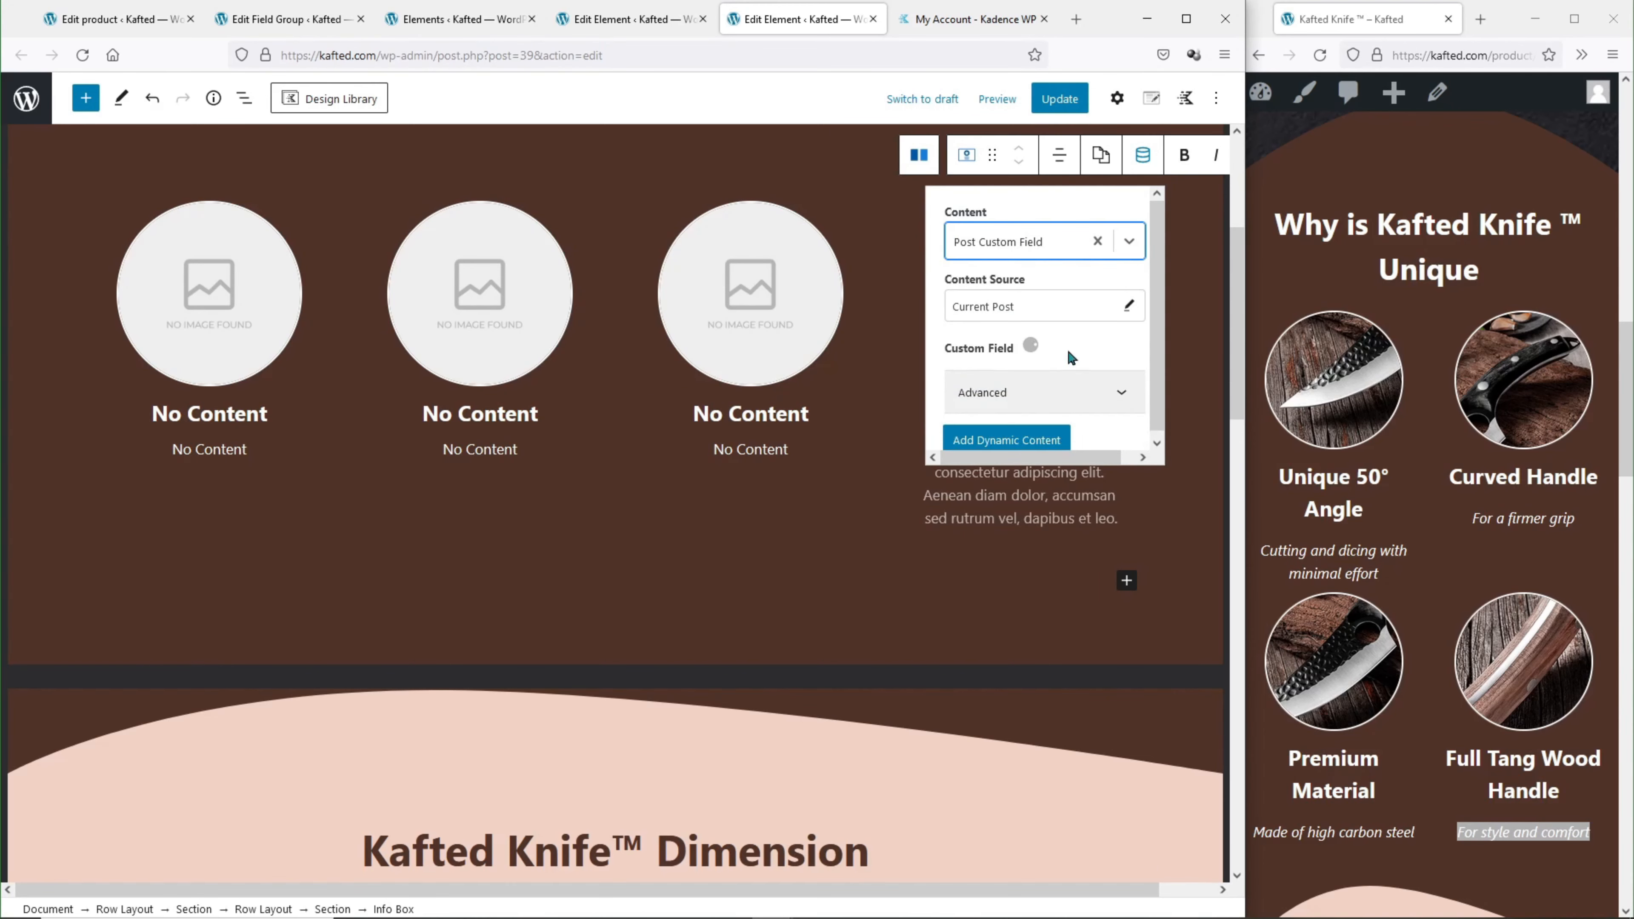
pyautogui.click(1070, 367)
pyautogui.scroll(-3, 1068, 364)
pyautogui.scroll(-2, 1065, 362)
pyautogui.click(1055, 347)
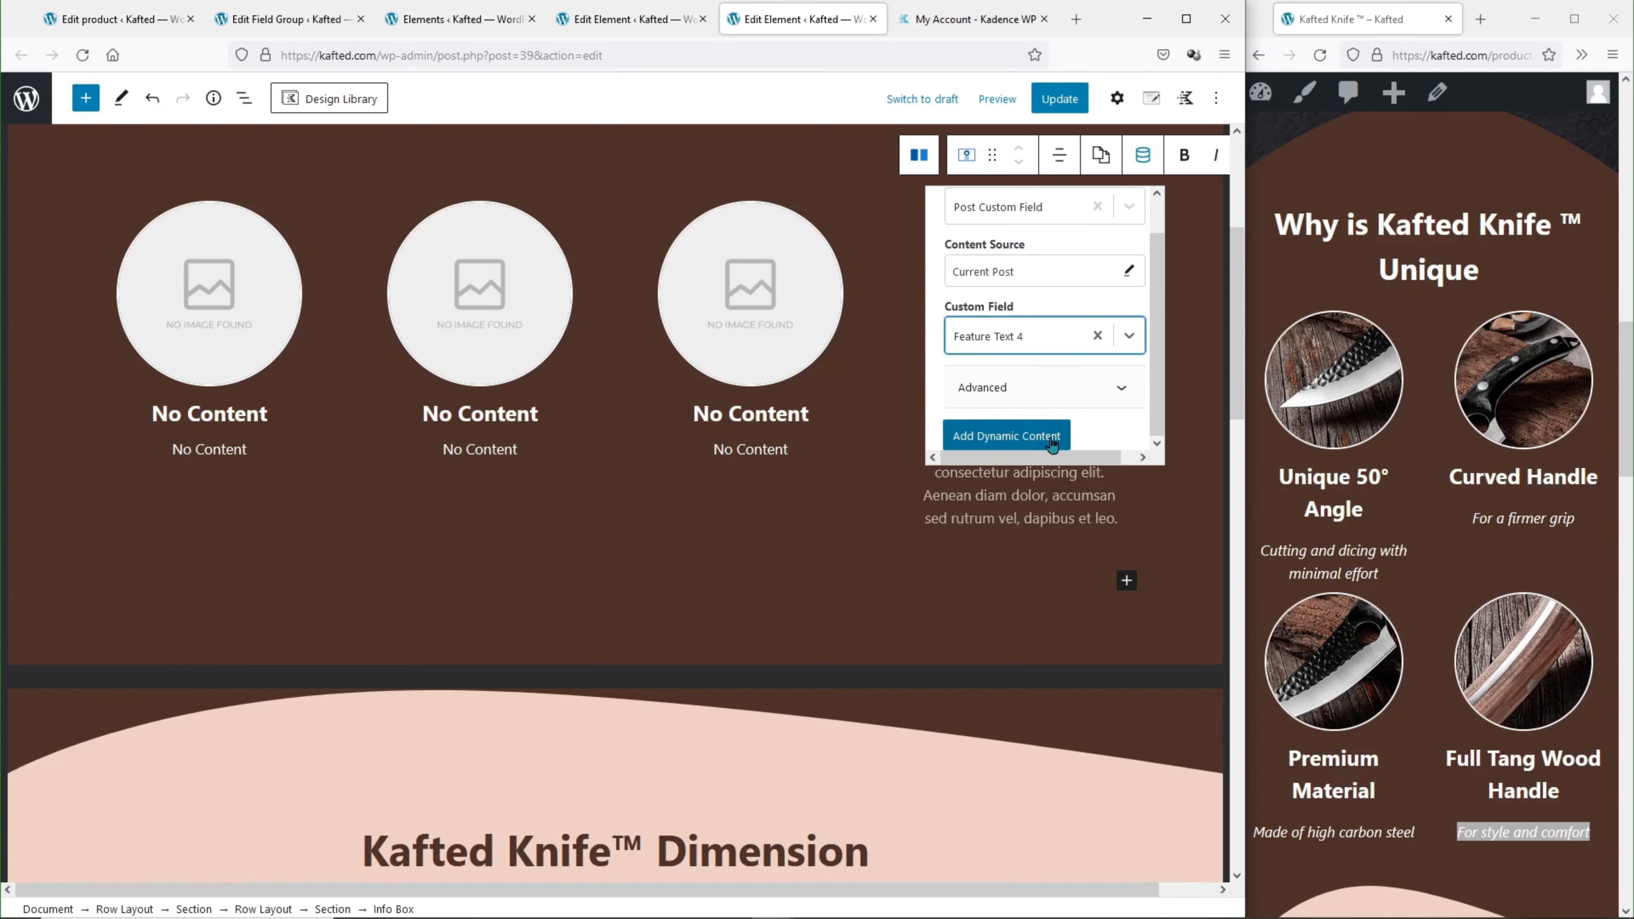
pyautogui.click(1026, 432)
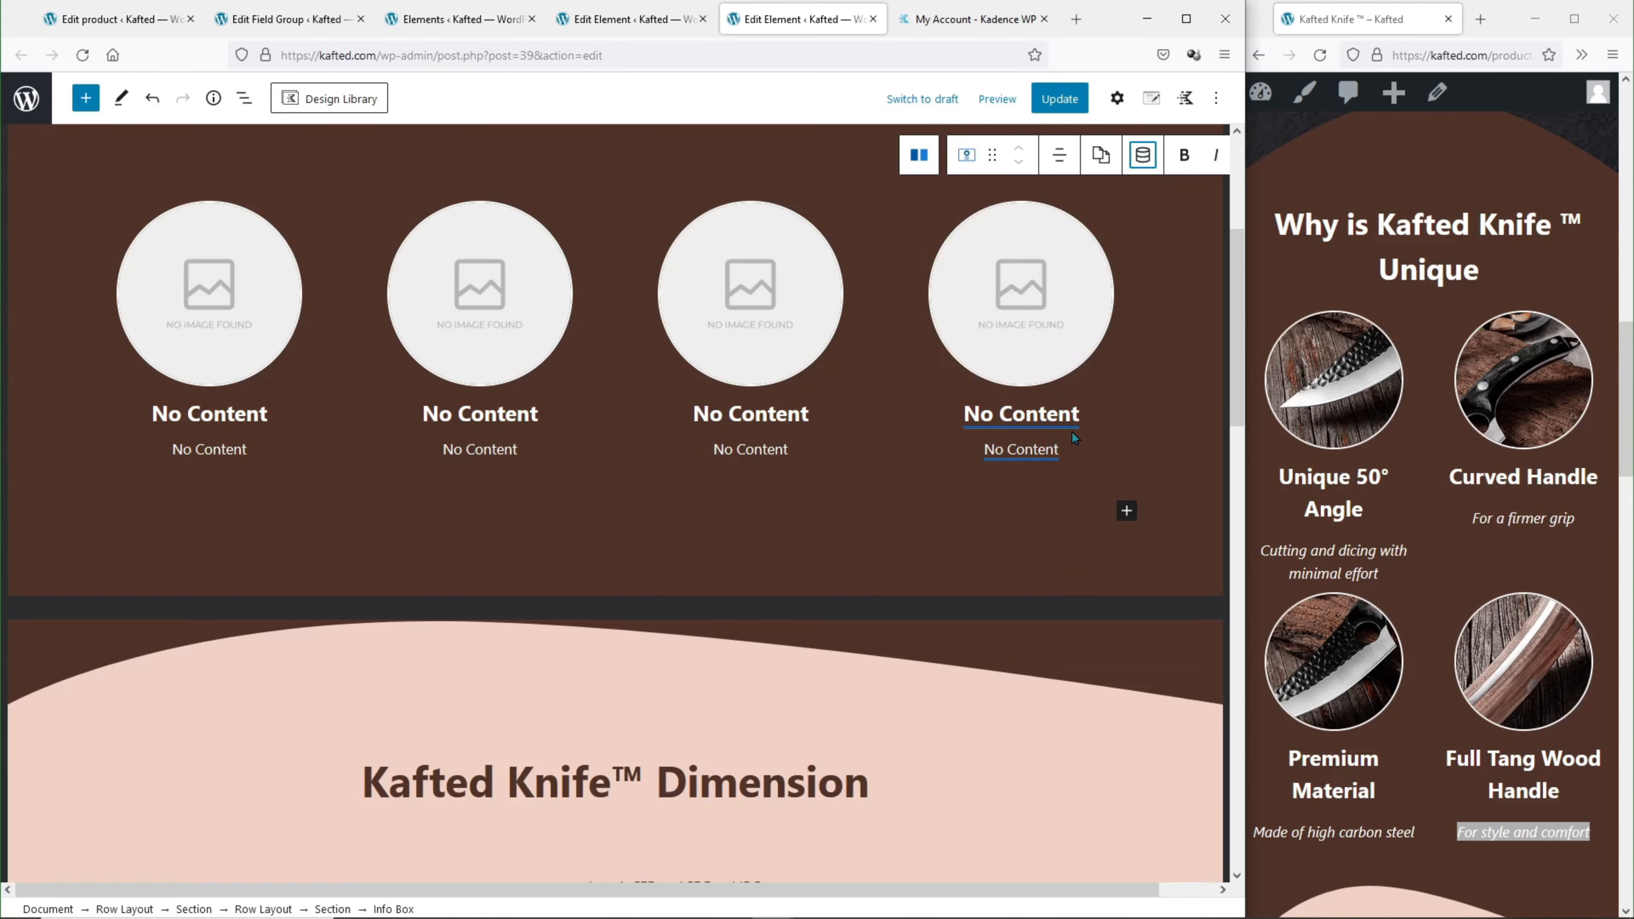
pyautogui.scroll(-5, 774, 441)
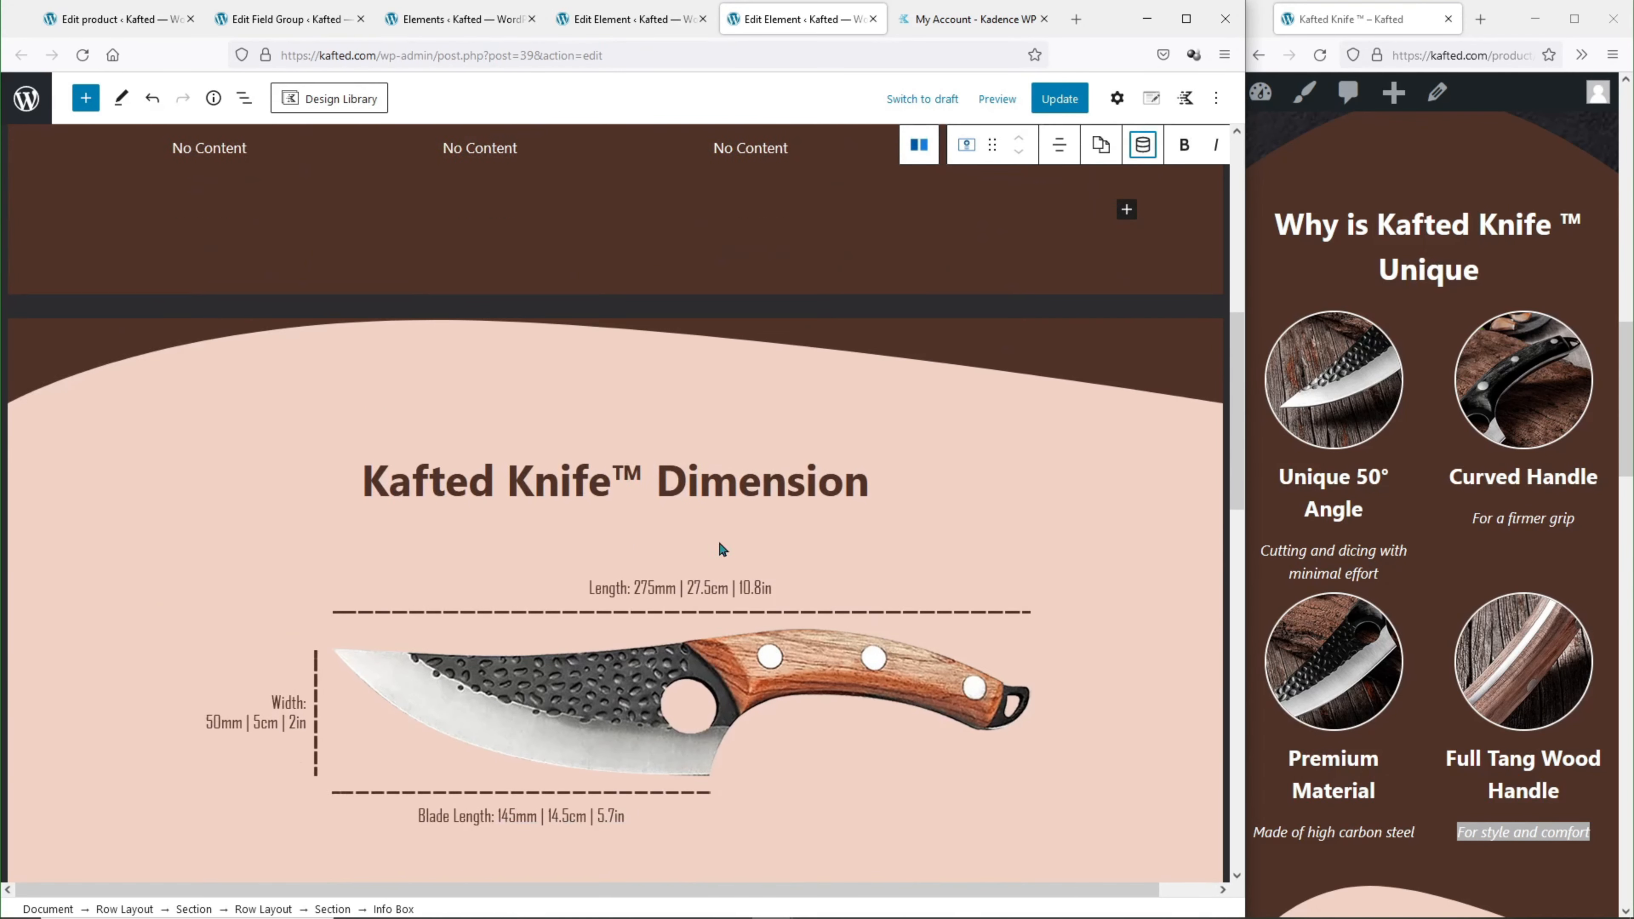
pyautogui.scroll(-2, 720, 543)
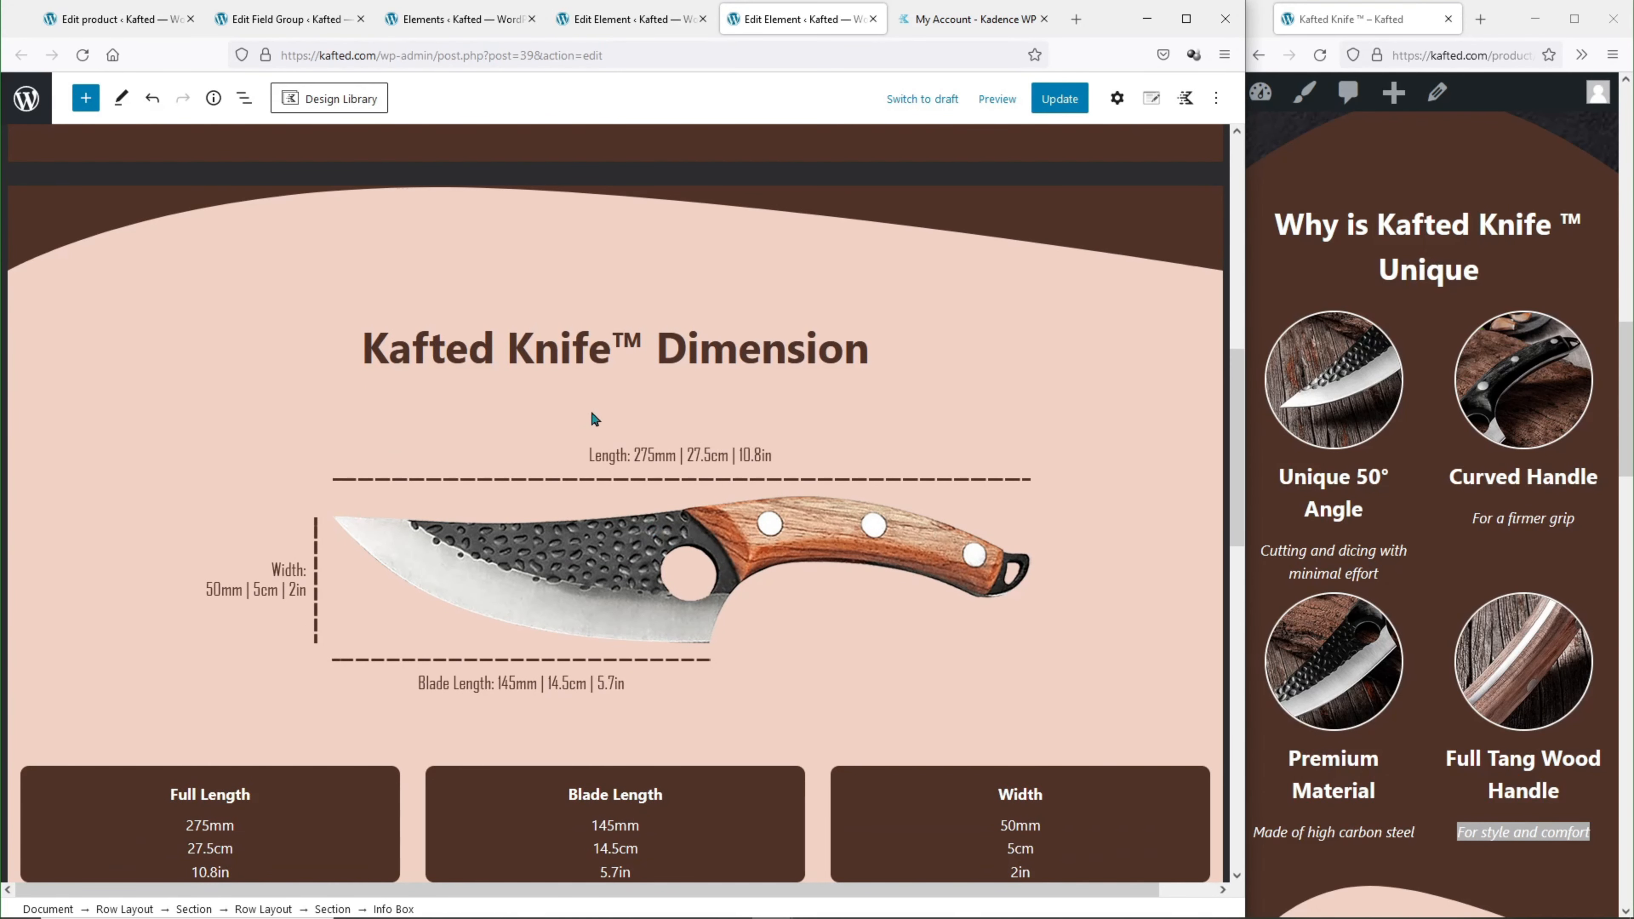
pyautogui.click(110, 26)
pyautogui.scroll(-3, 566, 643)
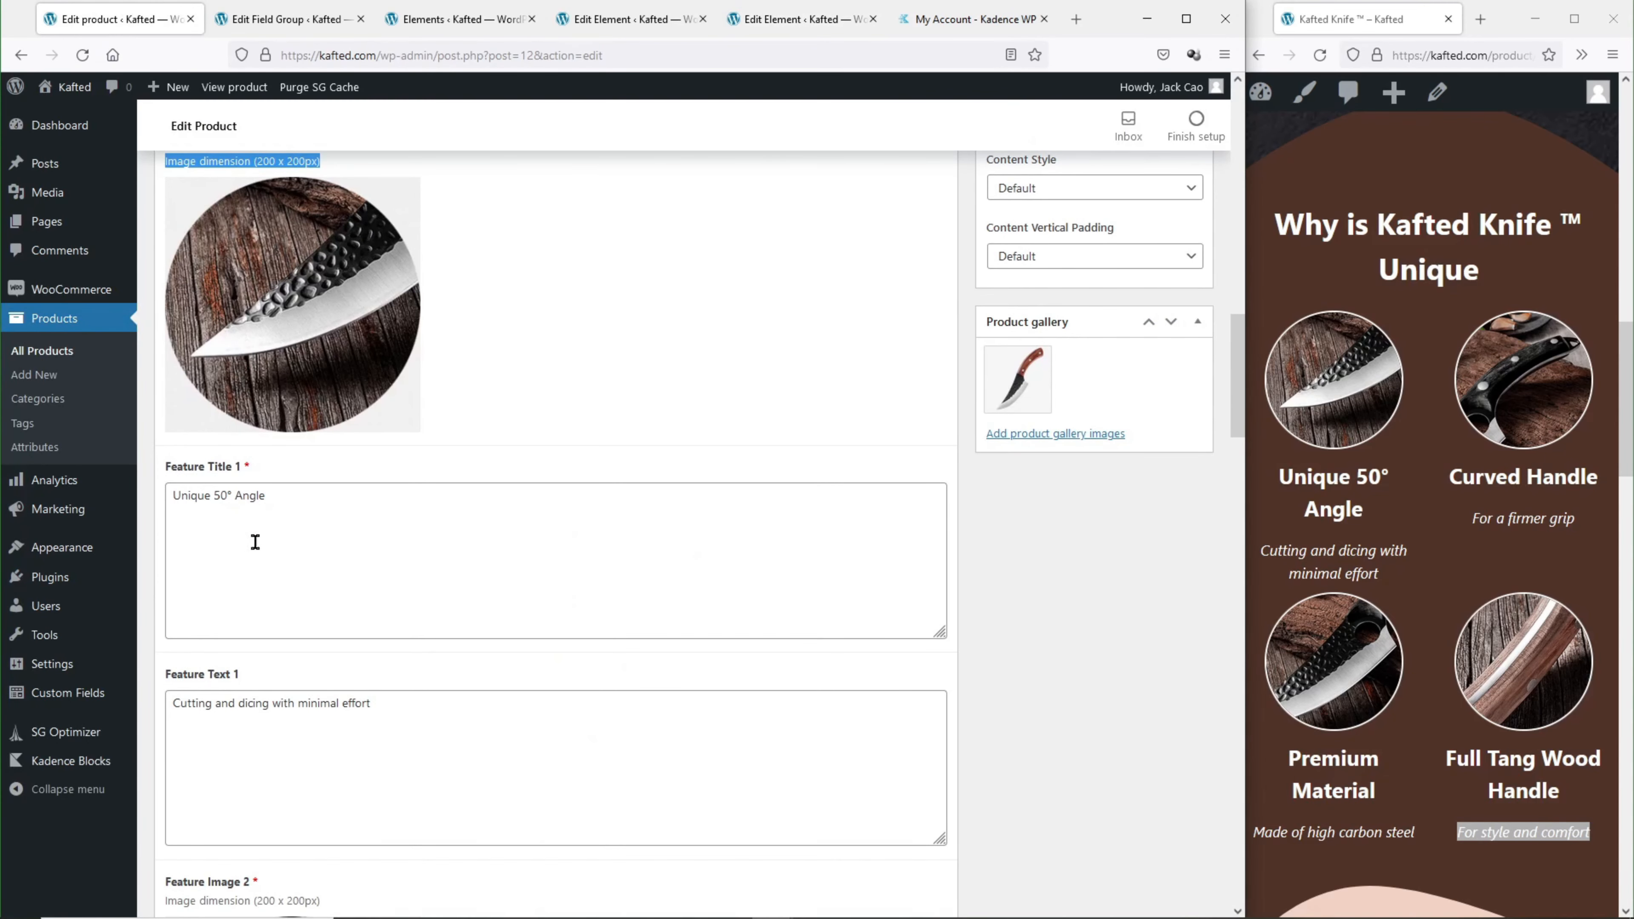
pyautogui.click(636, 19)
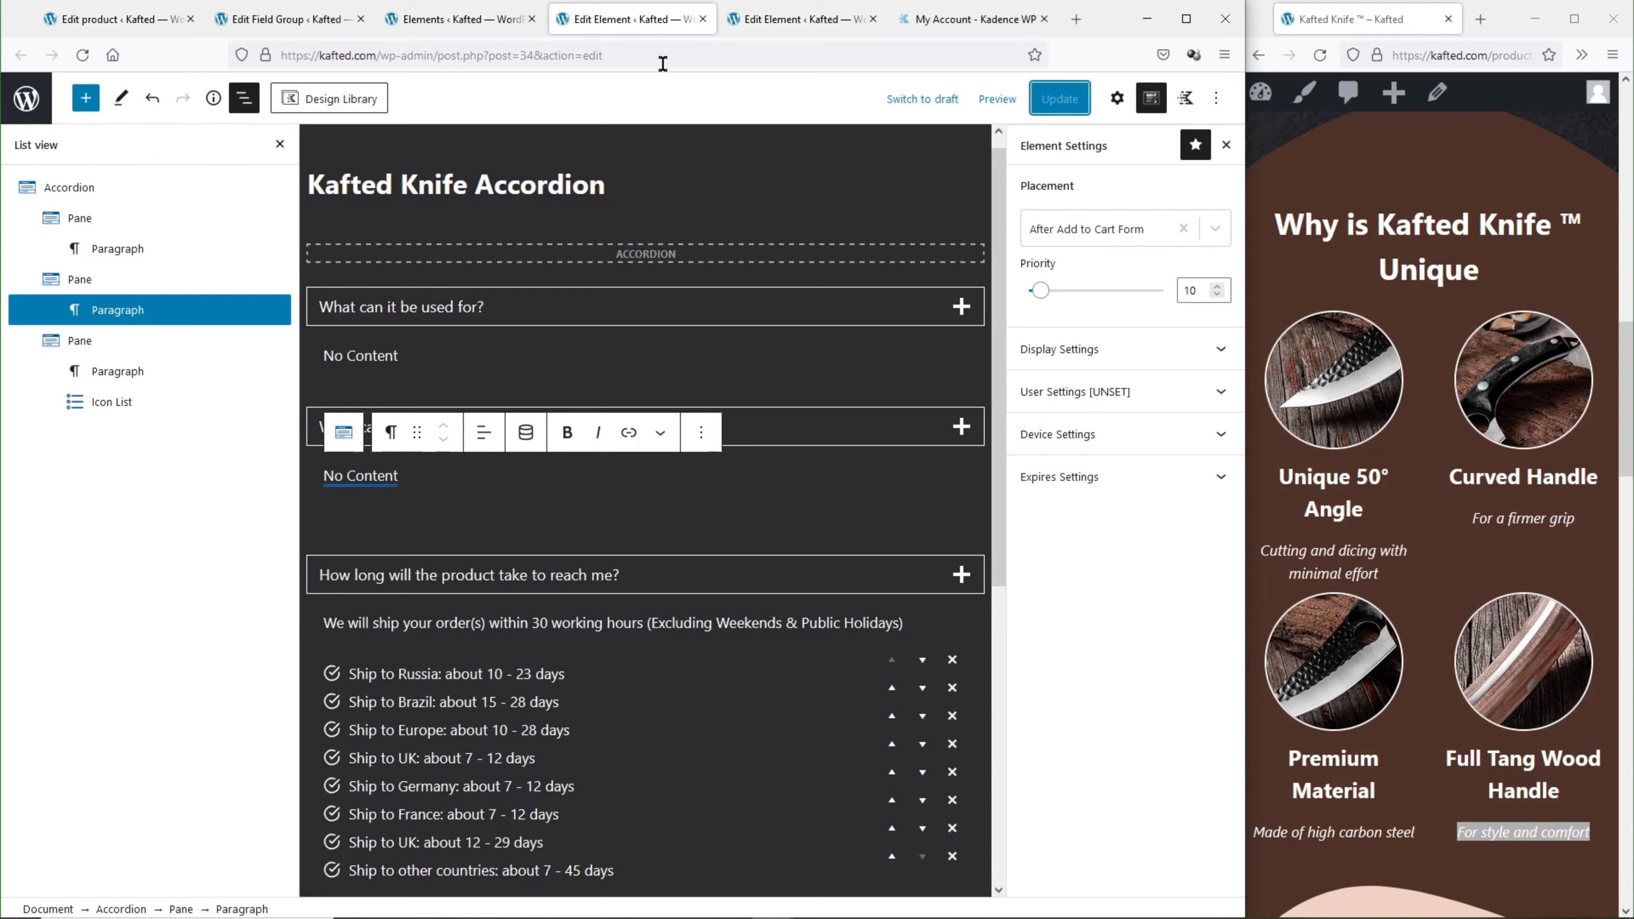
pyautogui.click(757, 19)
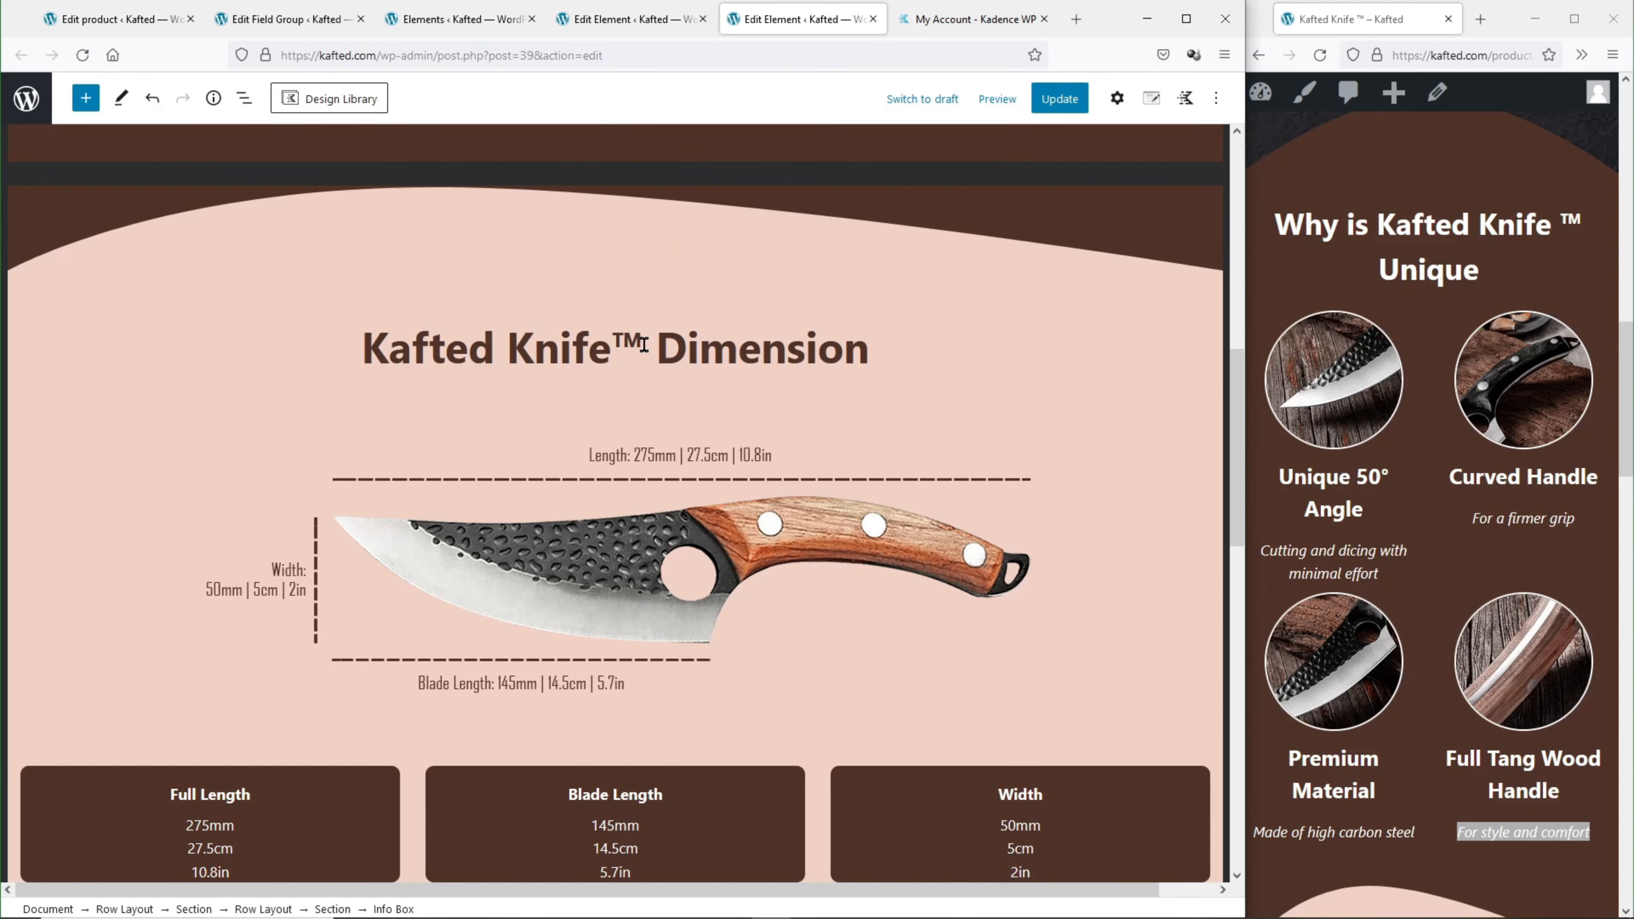
# Delete "Kafted Knife™" from the heading above the dimension drawing, keeping the word "Dimension".
pyautogui.click(591, 350)
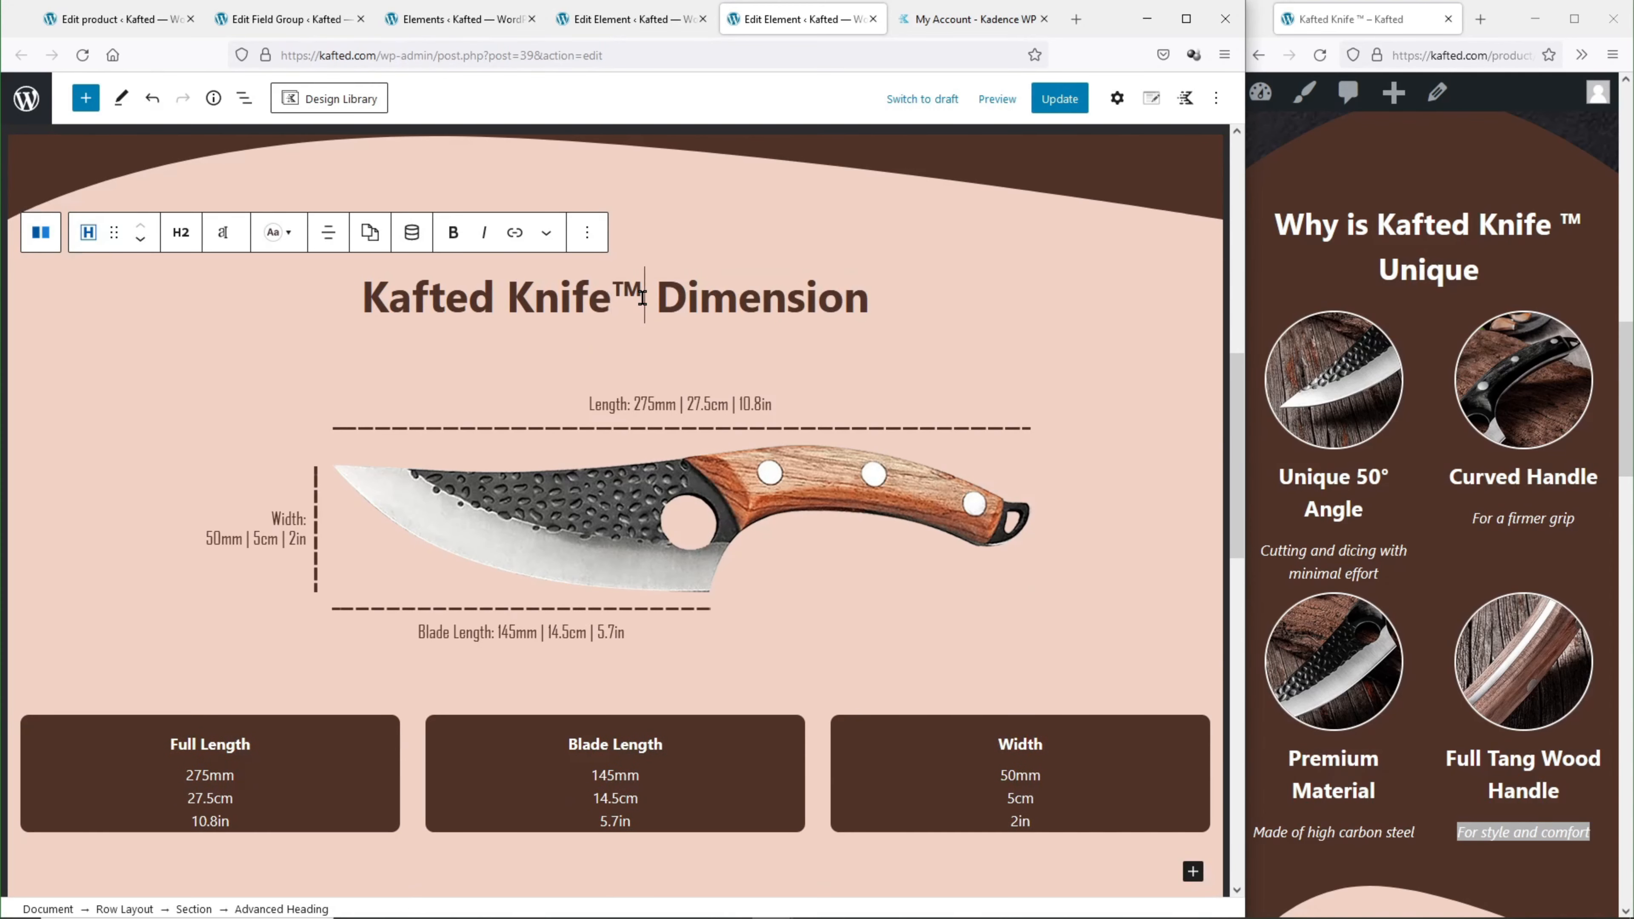
pyautogui.moveTo(644, 296); pyautogui.dragTo(370, 294)
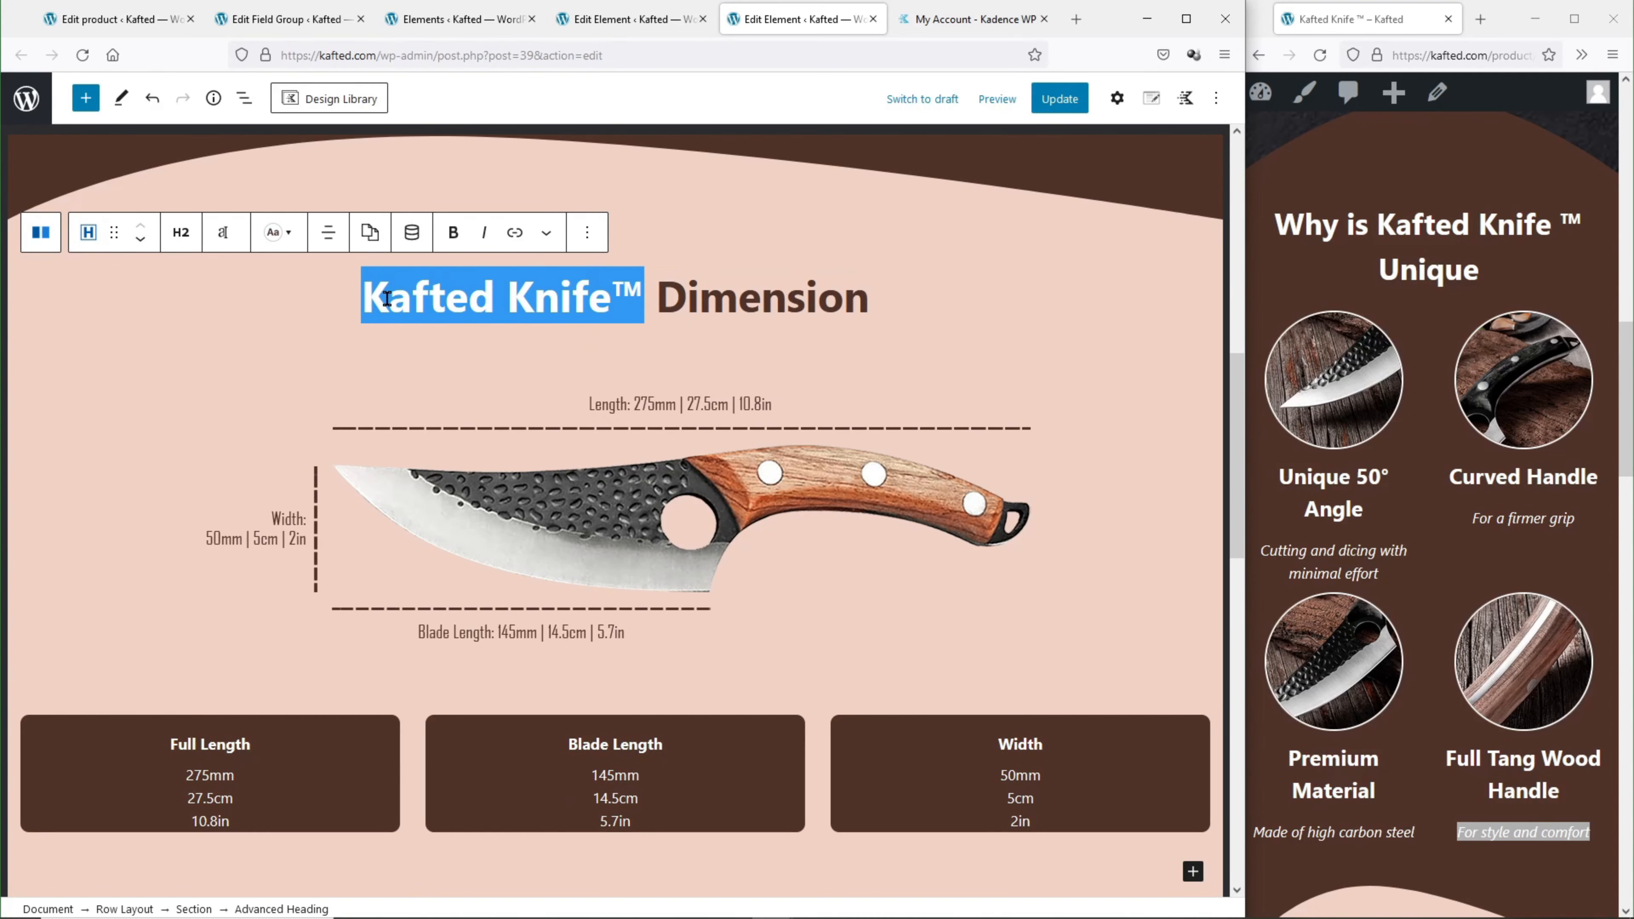
pyautogui.press('BackSpace')
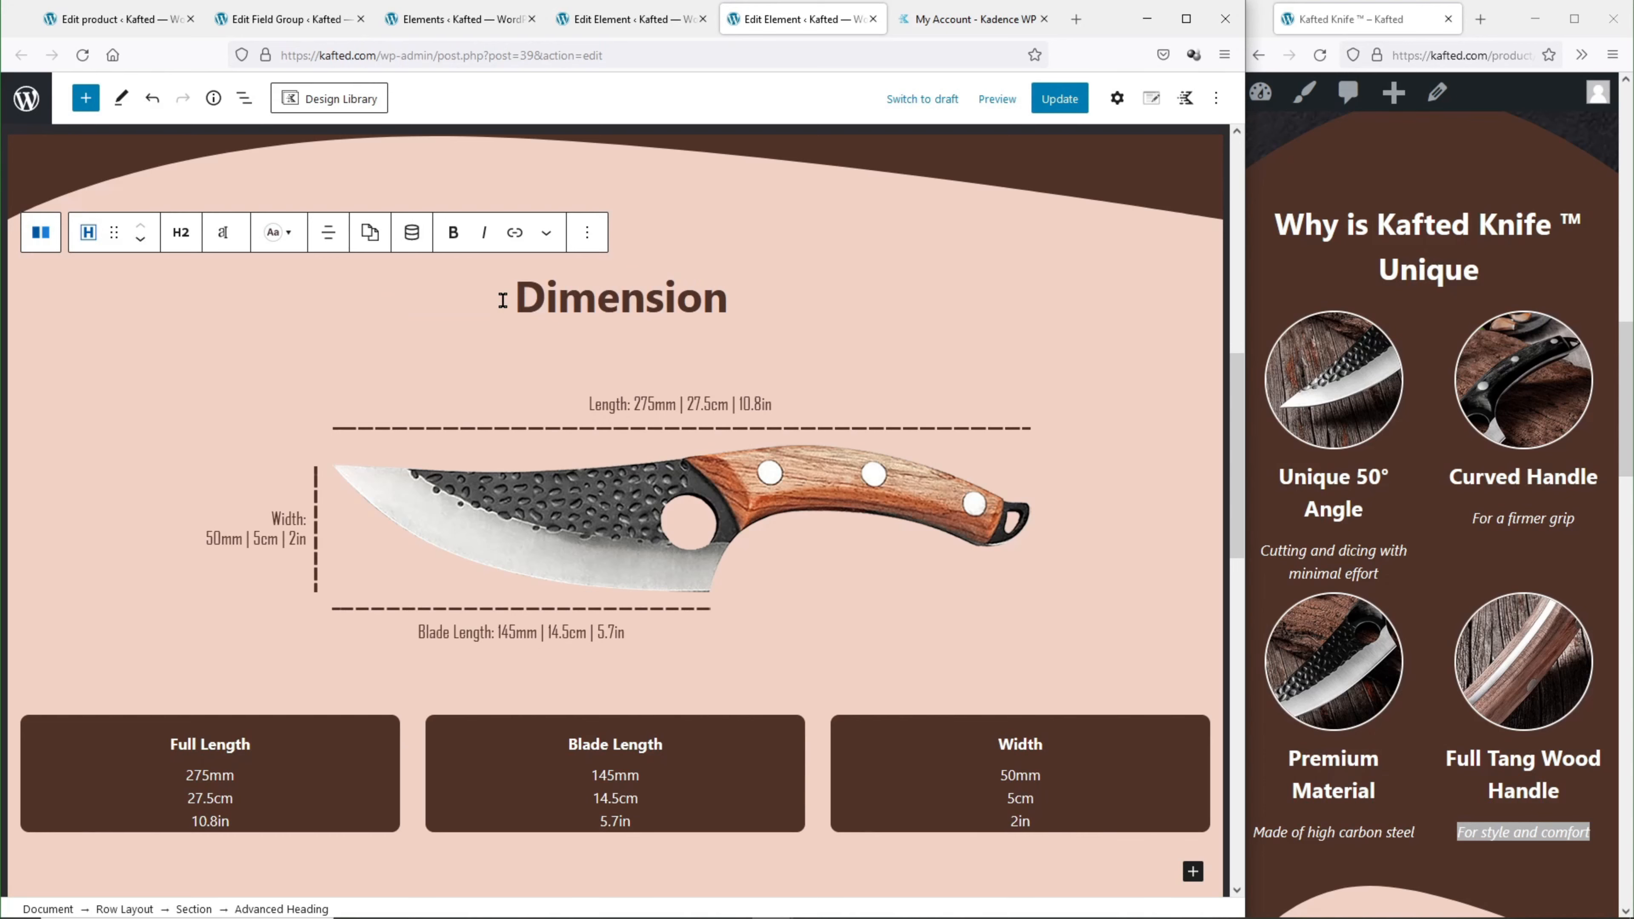
# Insert the Product Name post custom field as dynamic content before "Dimension" in the heading, and update the element.
pyautogui.click(412, 232)
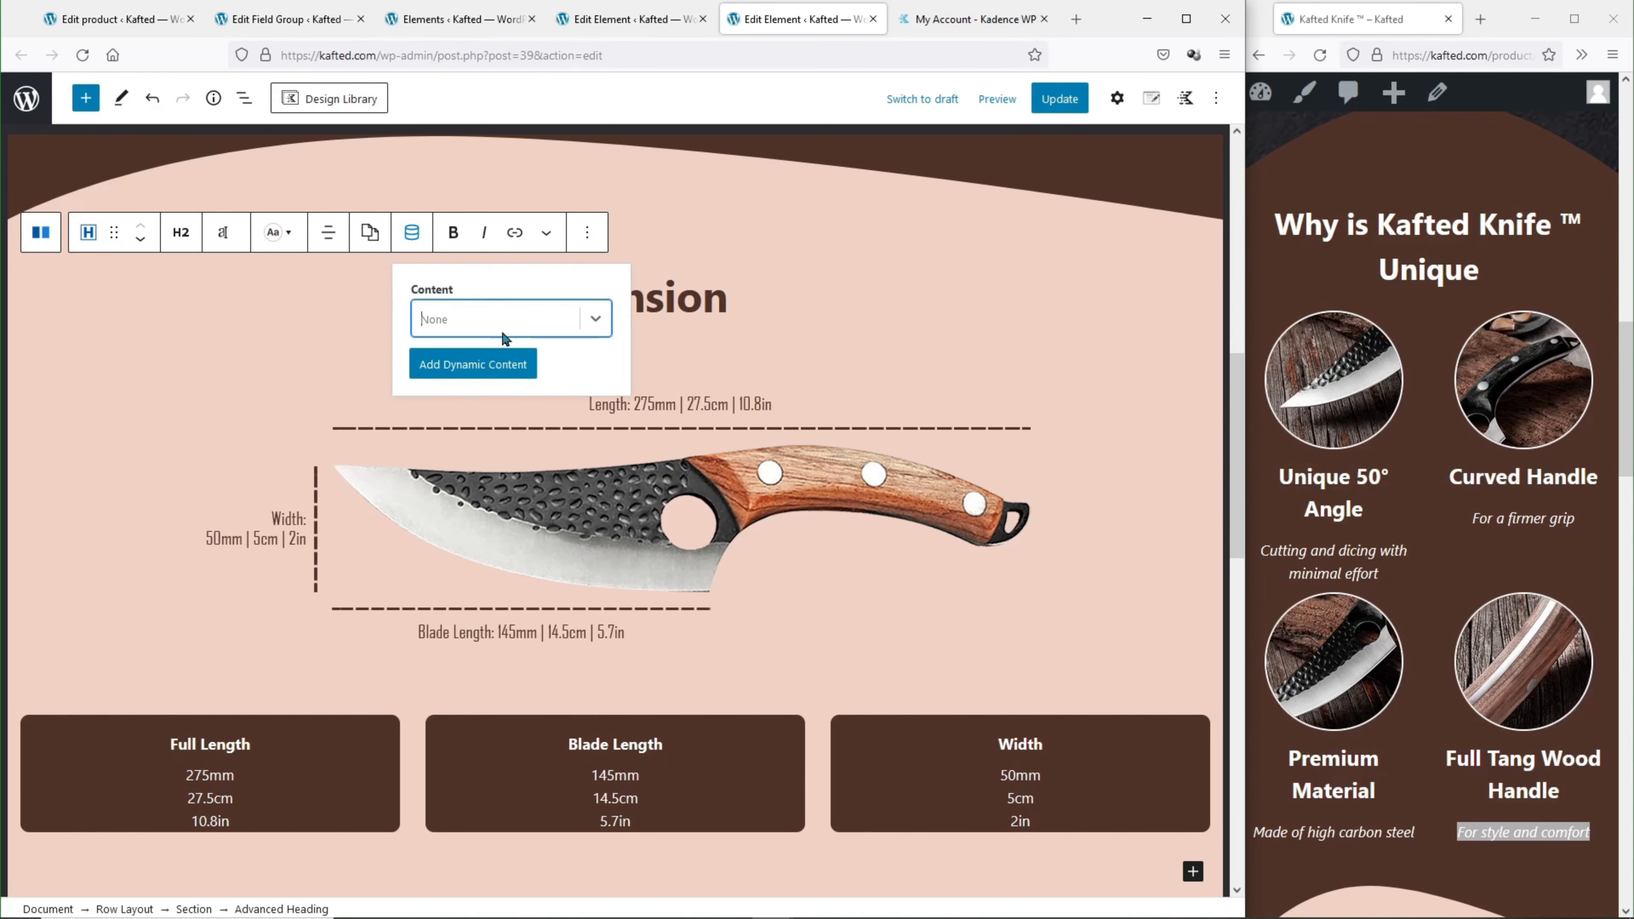
pyautogui.click(525, 318)
pyautogui.click(480, 431)
pyautogui.click(525, 449)
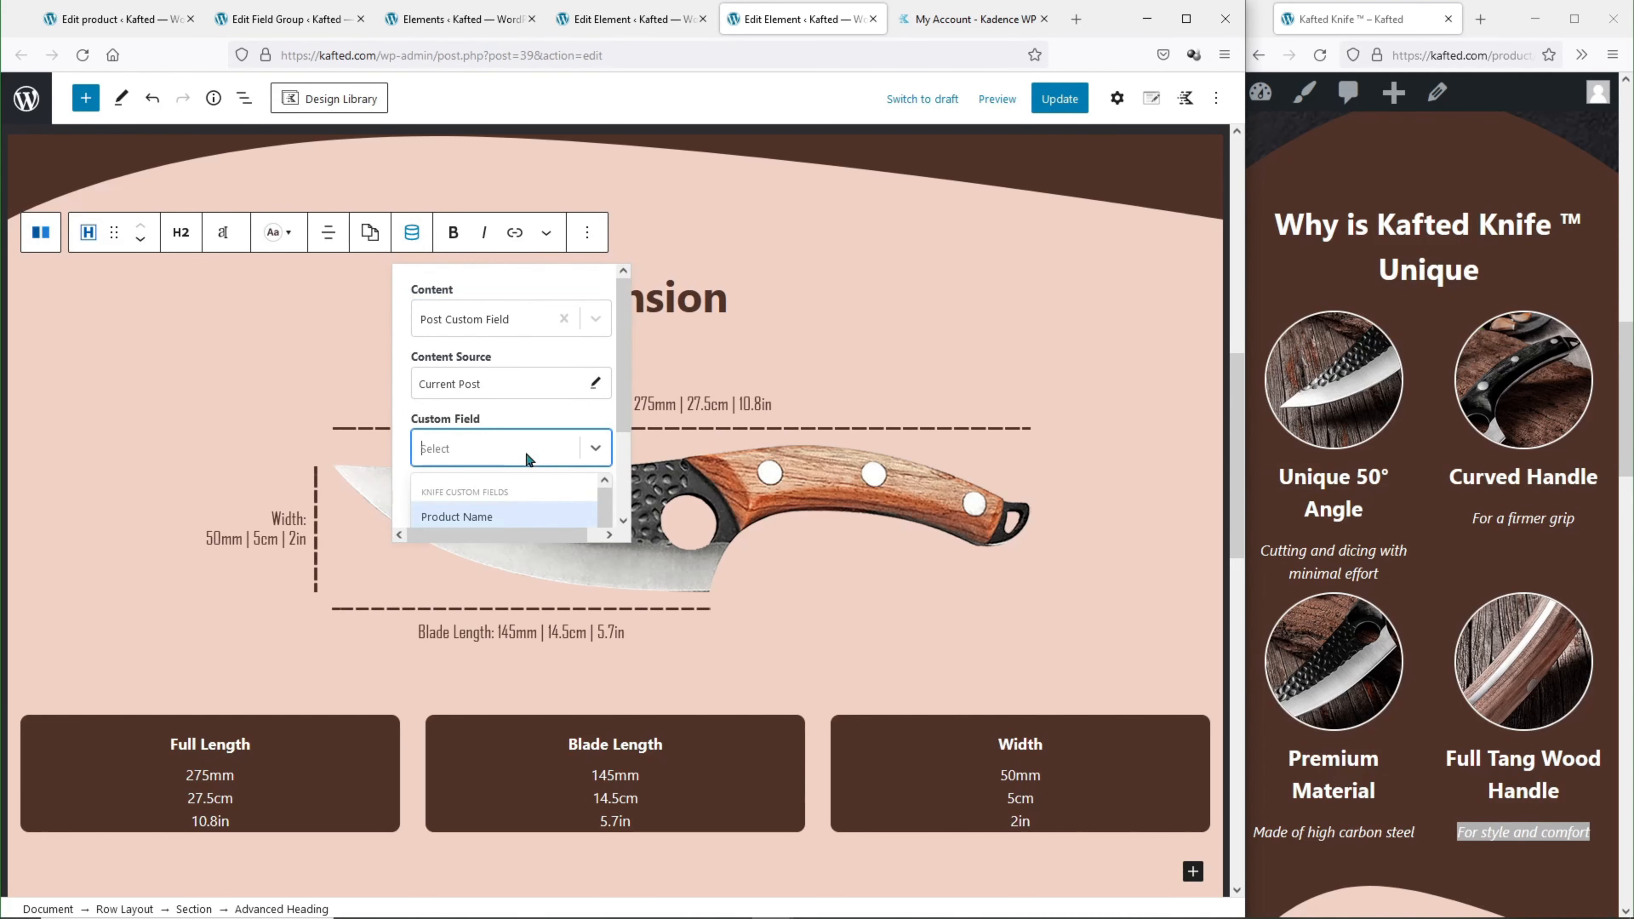
pyautogui.click(492, 422)
pyautogui.click(503, 514)
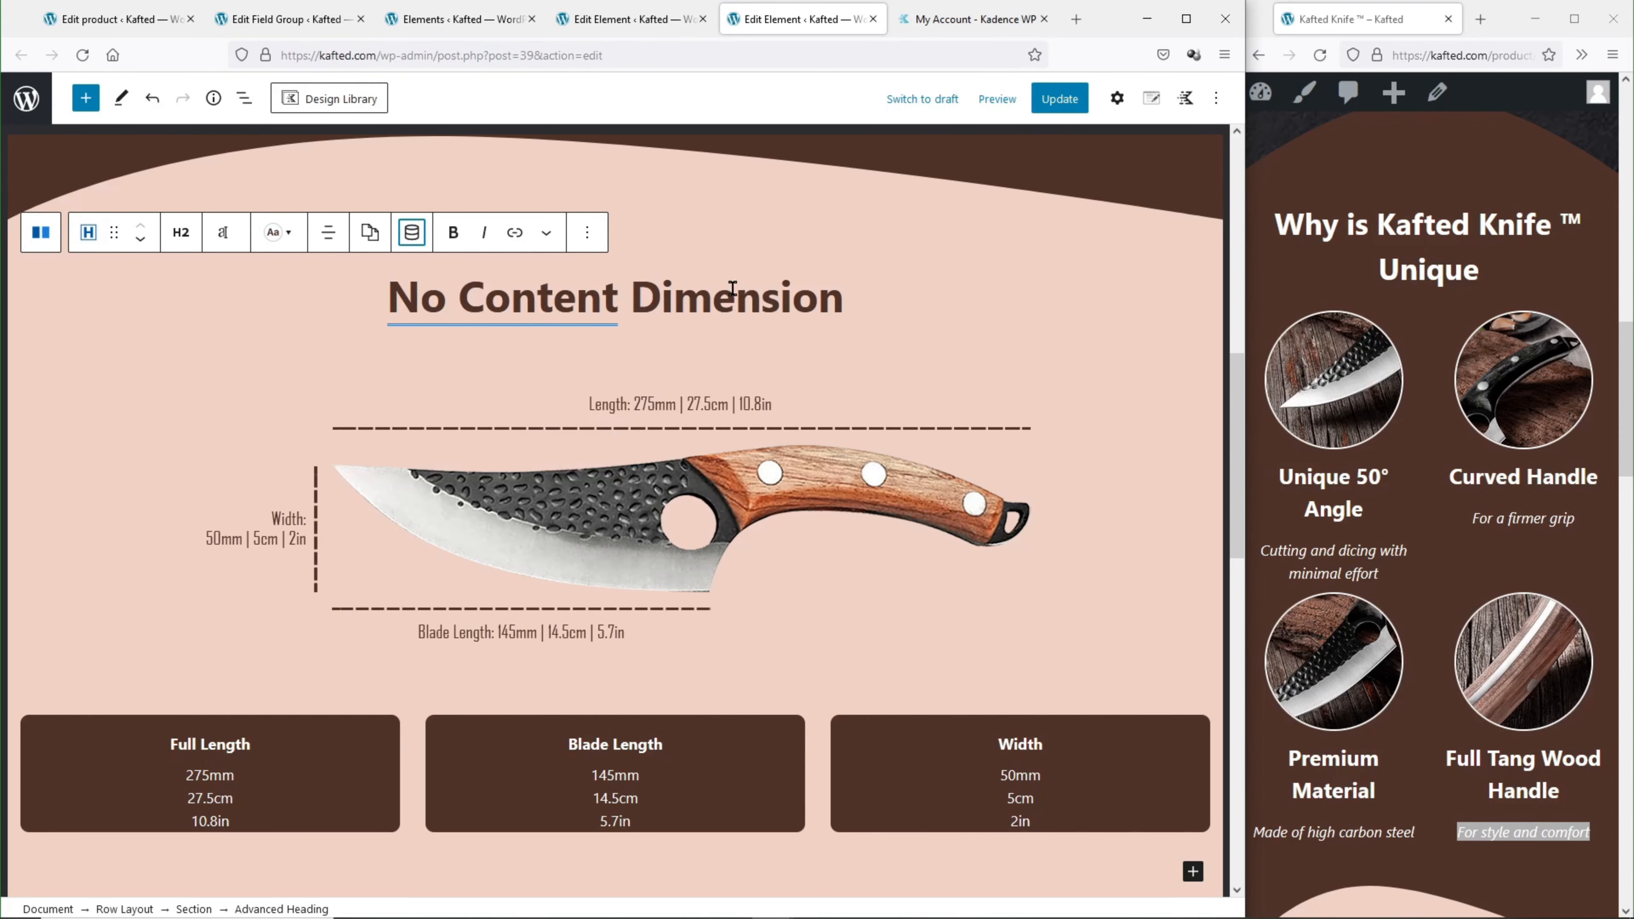
pyautogui.click(1059, 99)
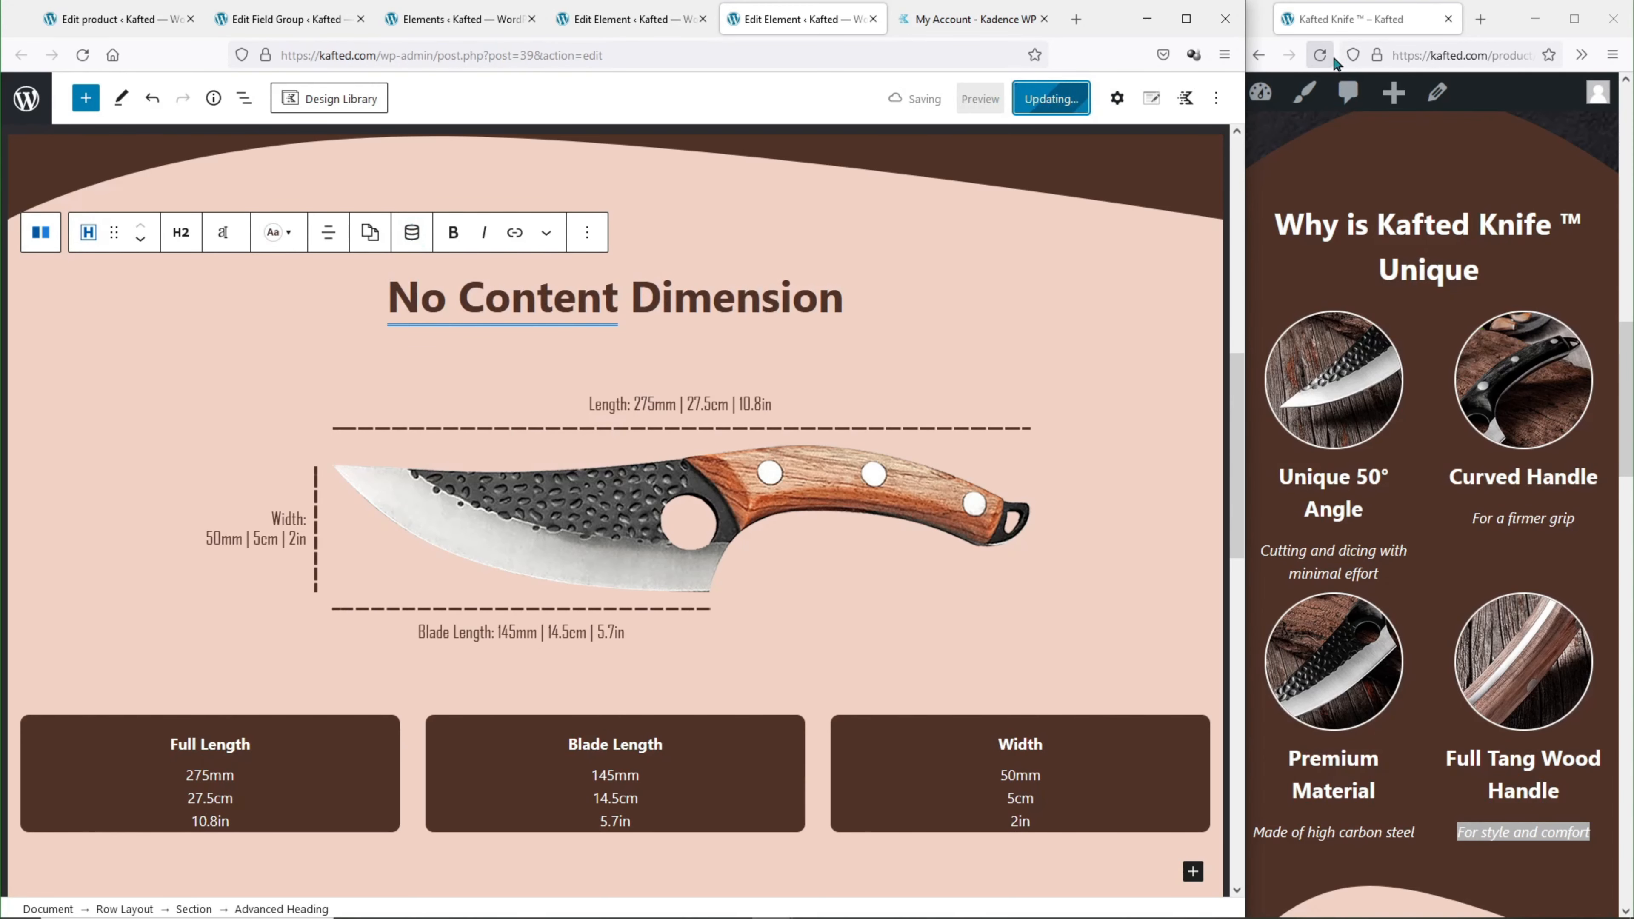
# Reload the Kafted Knife product page and check the info box titles and descriptions down to the second box's text.
pyautogui.click(1321, 55)
pyautogui.scroll(-2, 1315, 231)
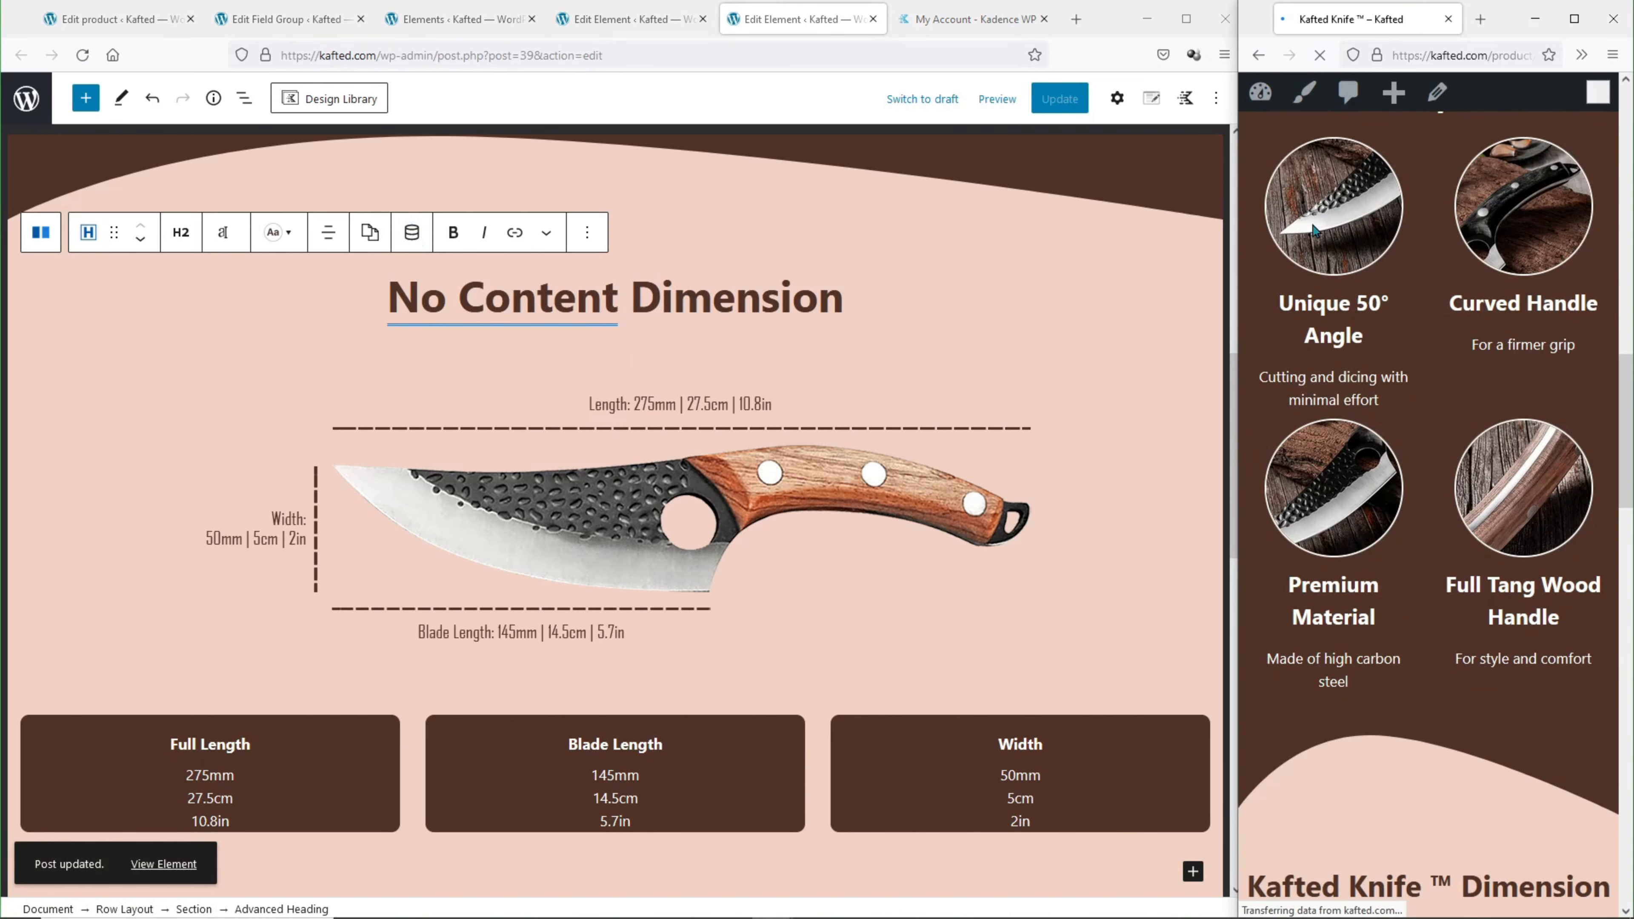
pyautogui.scroll(-2, 1472, 340)
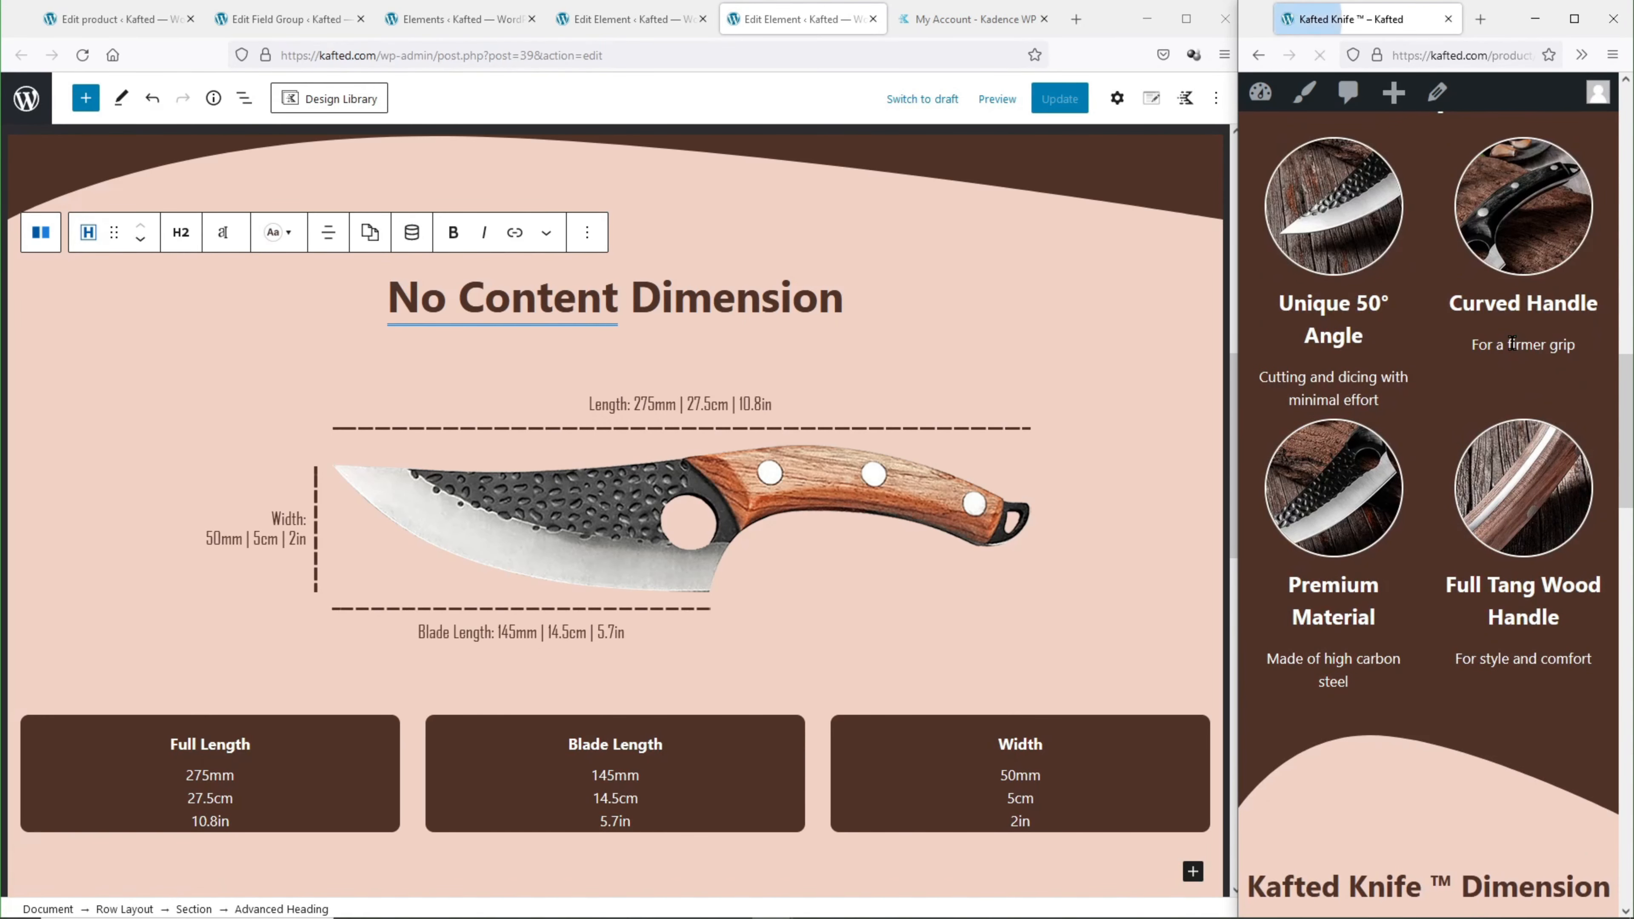
pyautogui.moveTo(1473, 348); pyautogui.dragTo(1553, 351)
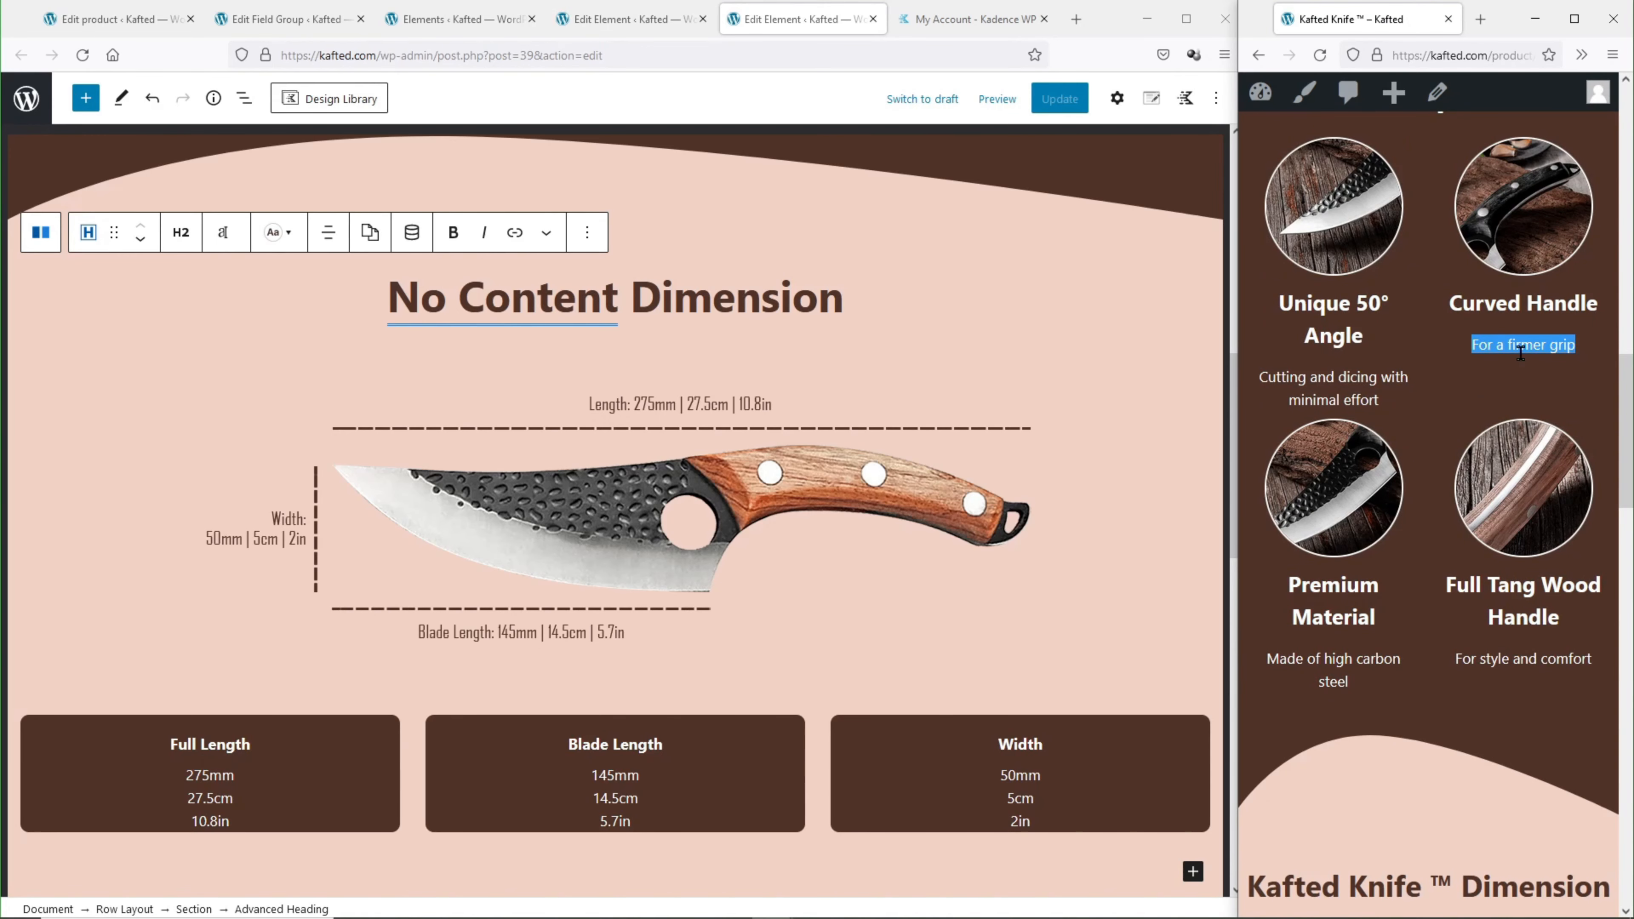
# Change the product's Feature Text 2 custom field to "For a better grip" and update the product.
pyautogui.click(116, 18)
pyautogui.scroll(-4, 474, 548)
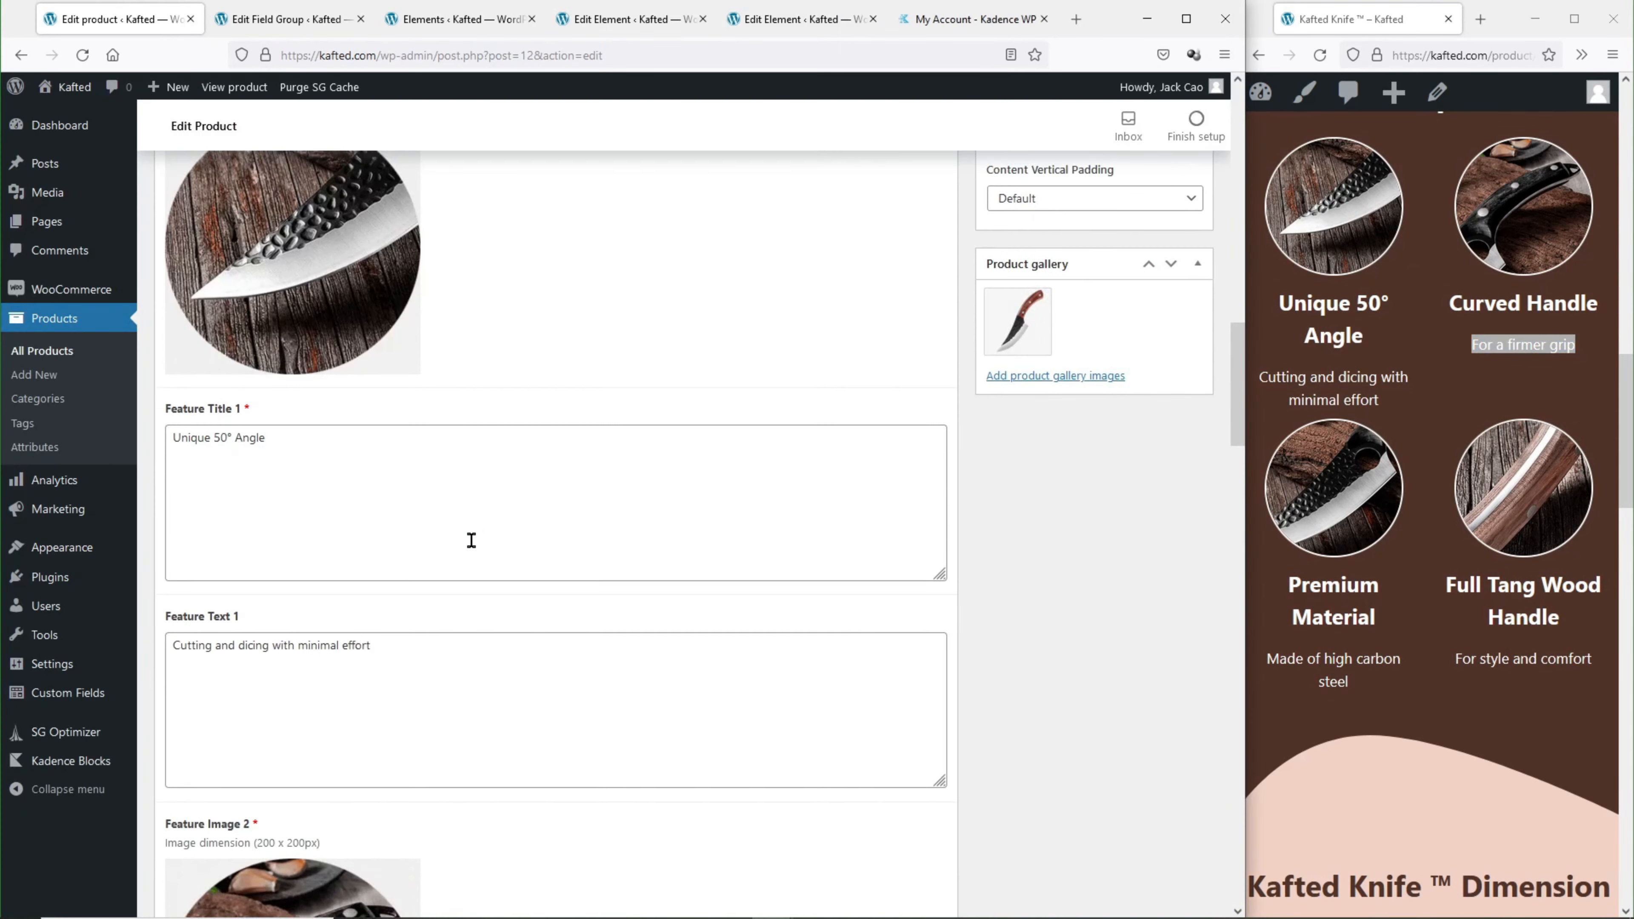
pyautogui.scroll(-8, 471, 542)
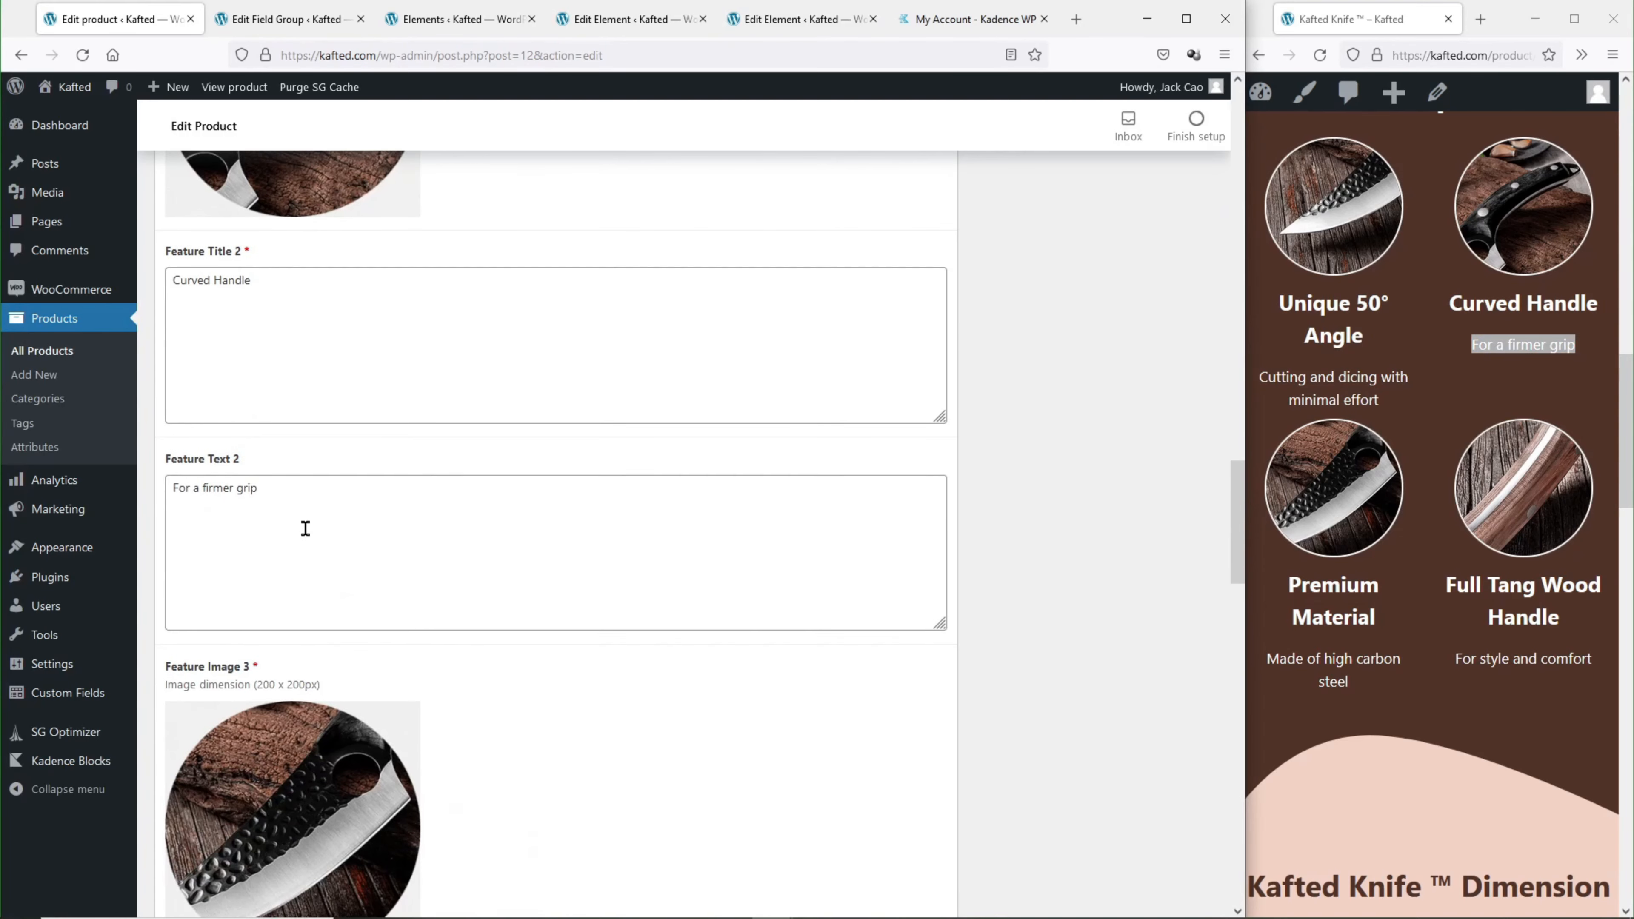
pyautogui.click(391, 515)
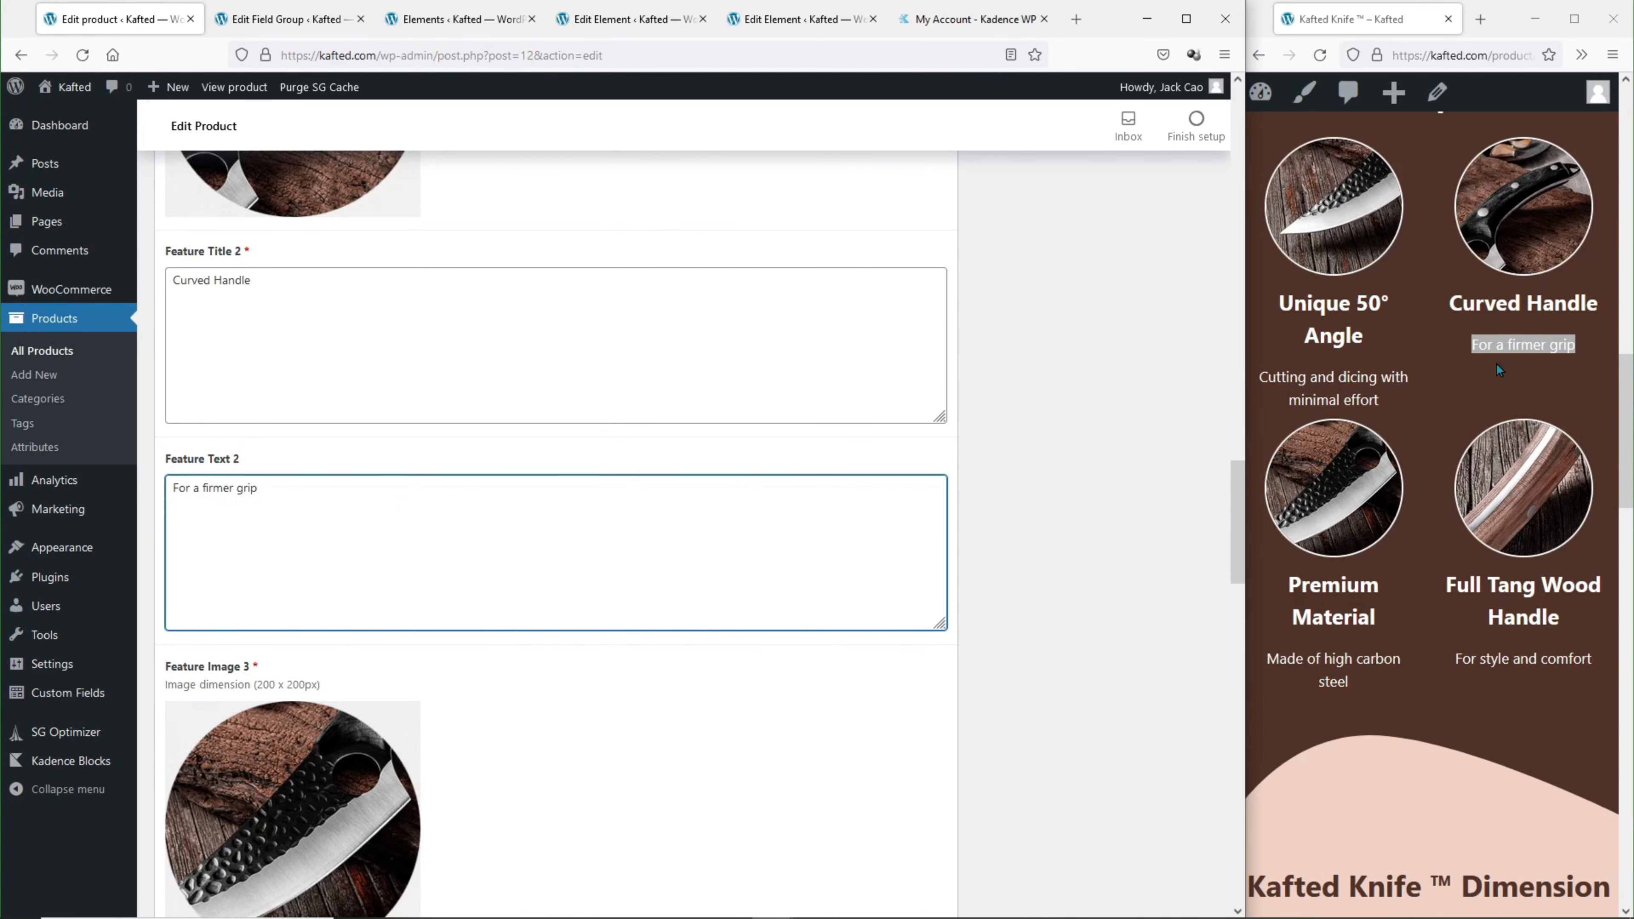
pyautogui.doubleClick(212, 490)
pyautogui.press('BackSpace')
pyautogui.write('better')
pyautogui.scroll(12, 979, 542)
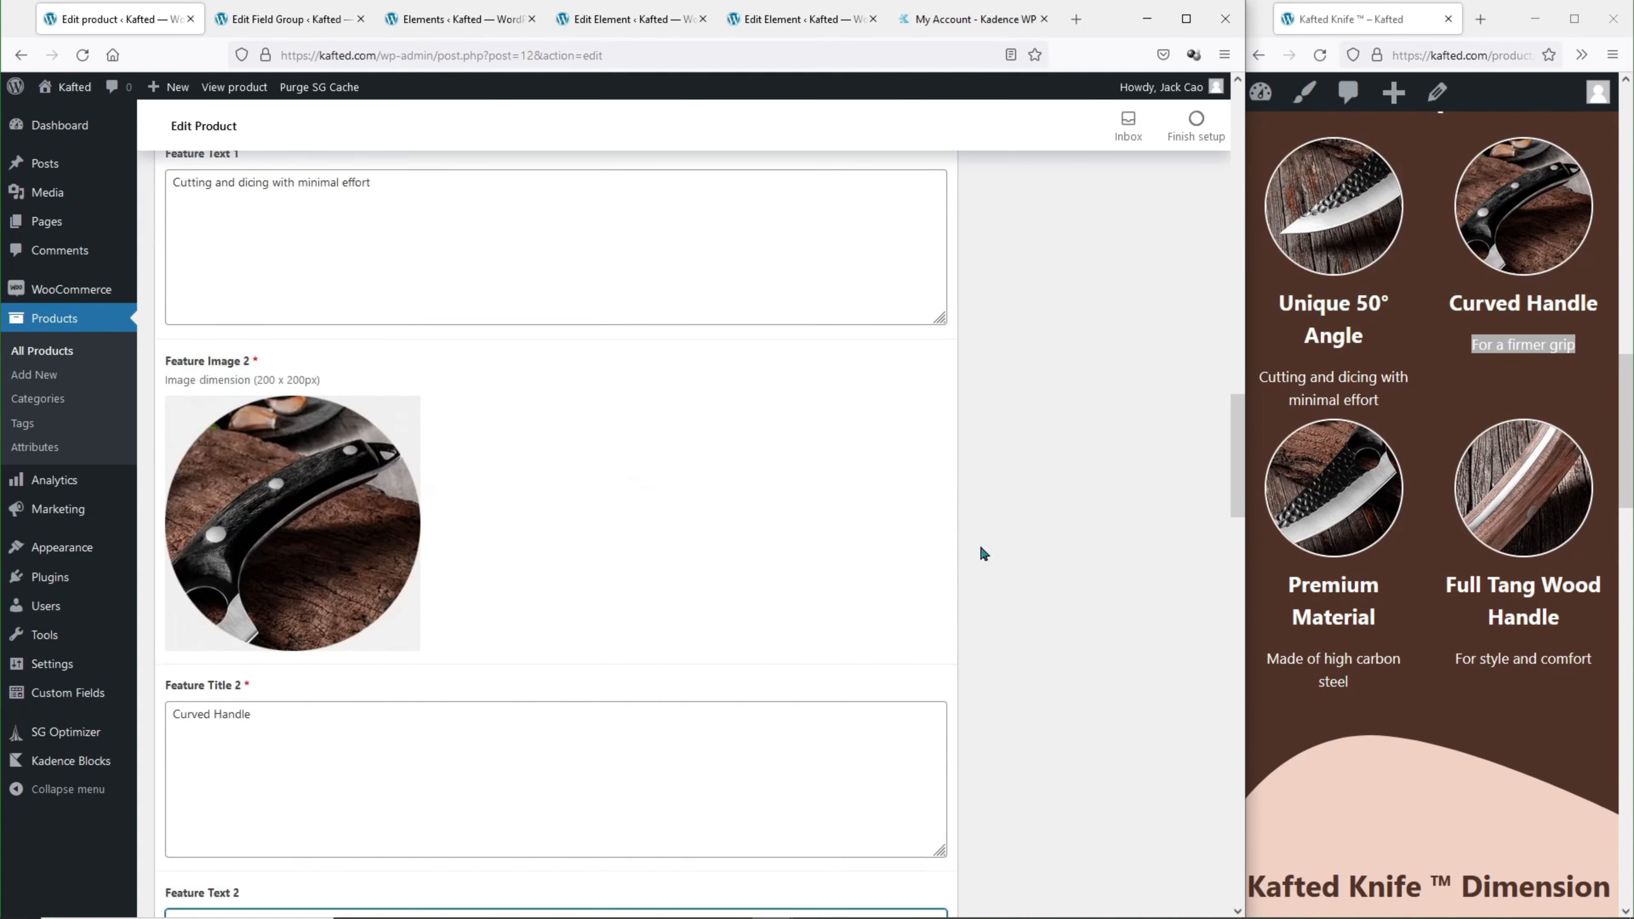
pyautogui.click(1173, 716)
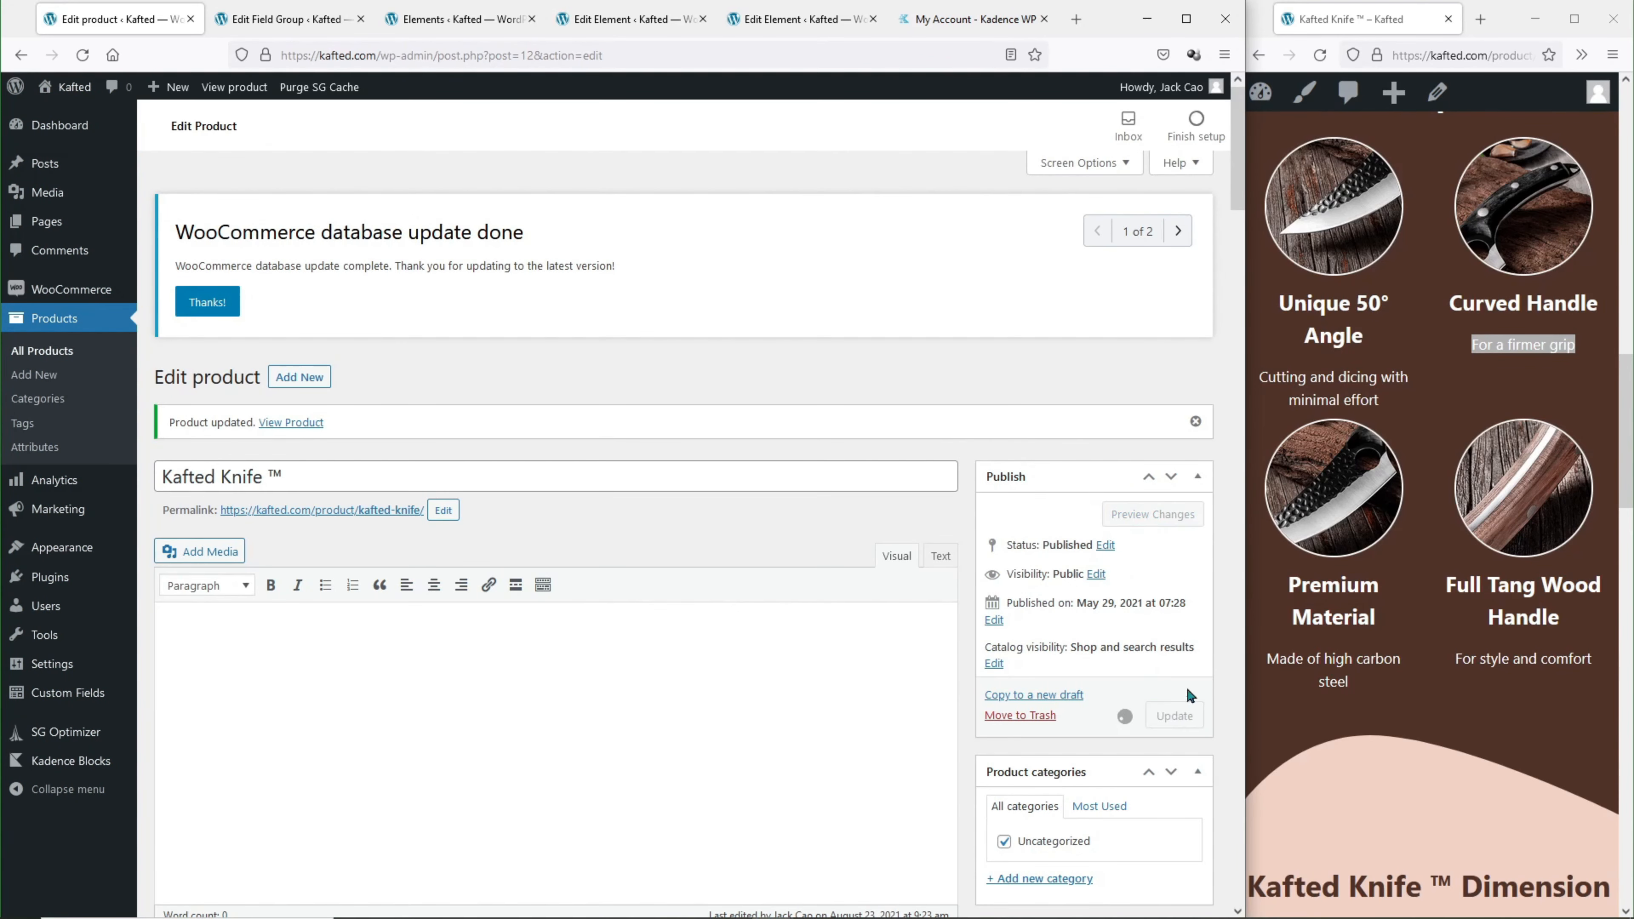
# Reload the product page and check the Curved Handle description and the product name in the Dimension heading.
pyautogui.click(1323, 56)
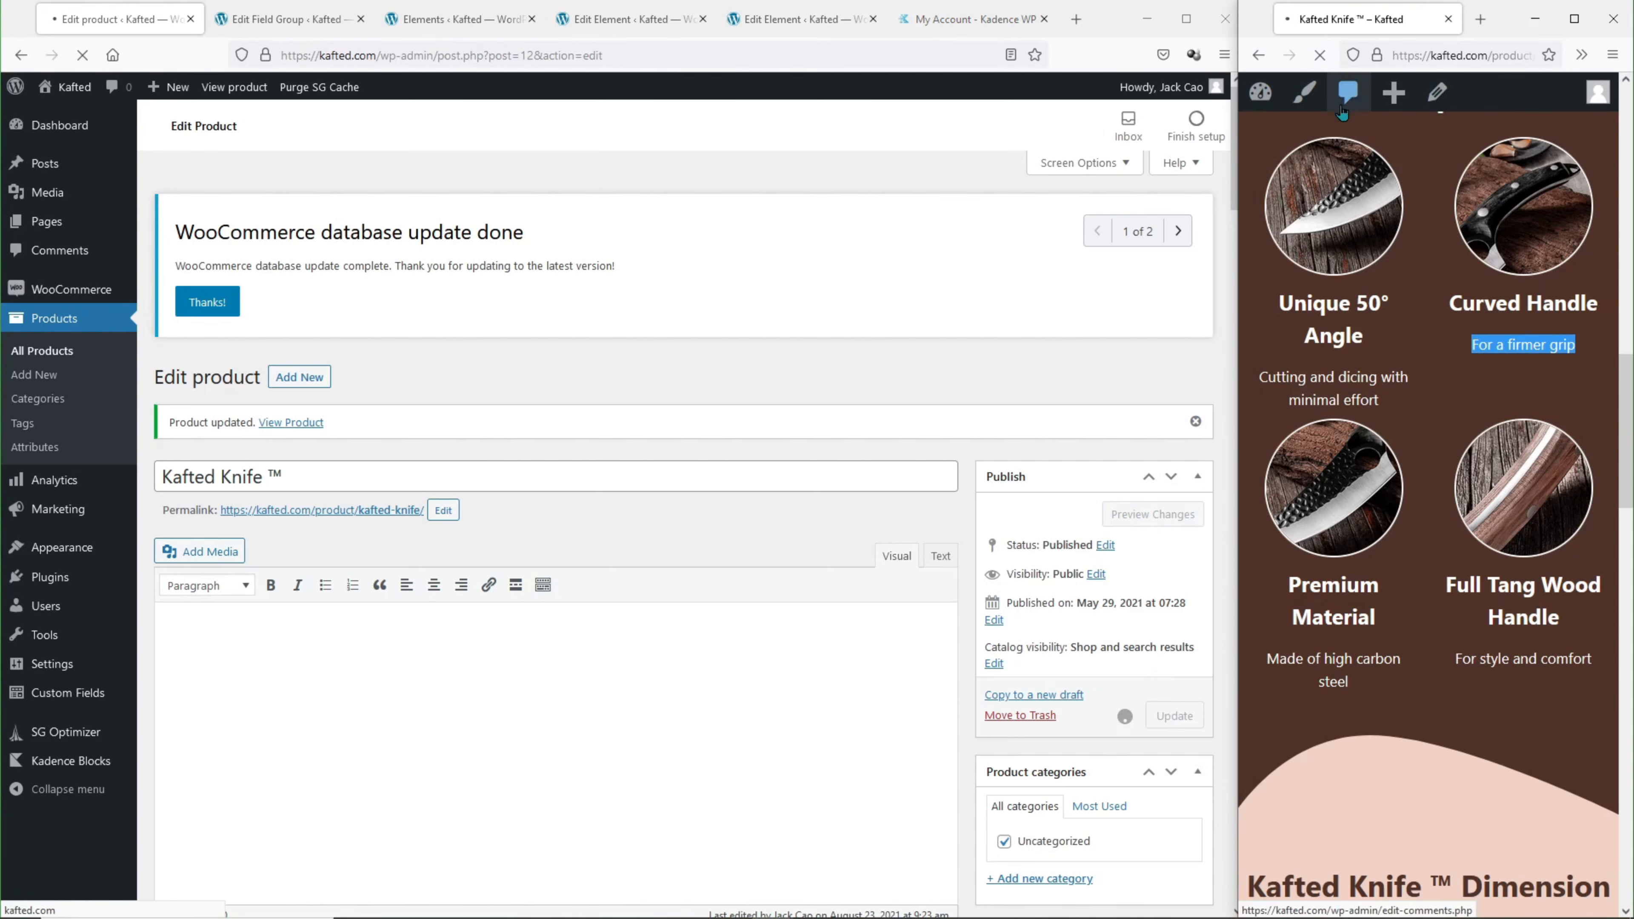
pyautogui.moveTo(1478, 345); pyautogui.dragTo(1581, 342)
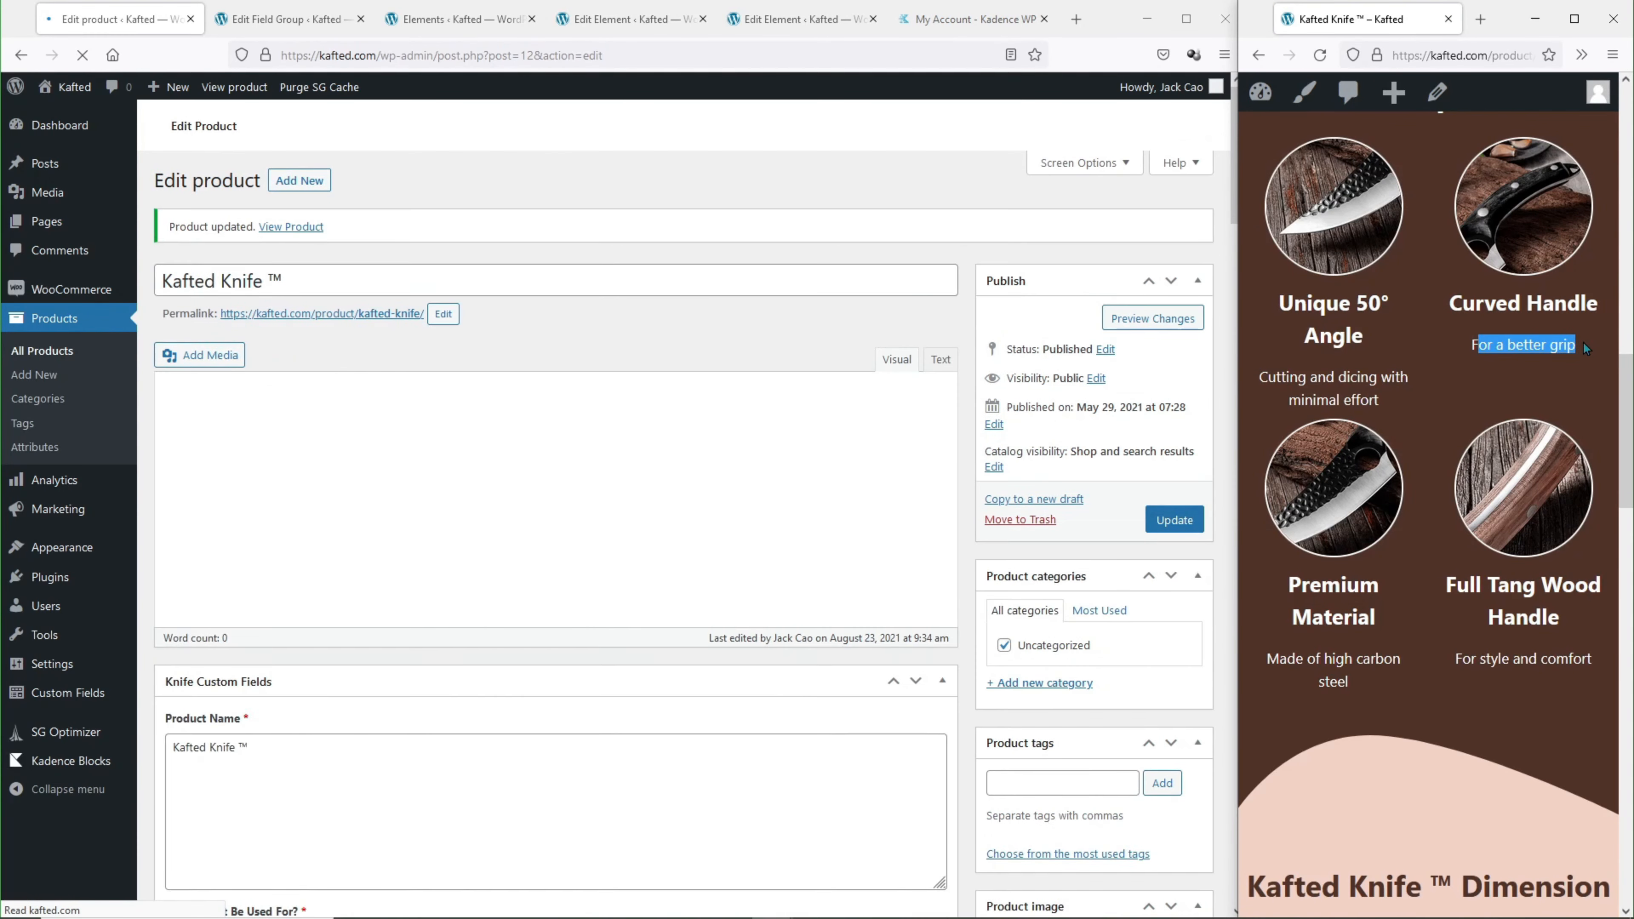
pyautogui.scroll(-5, 1549, 348)
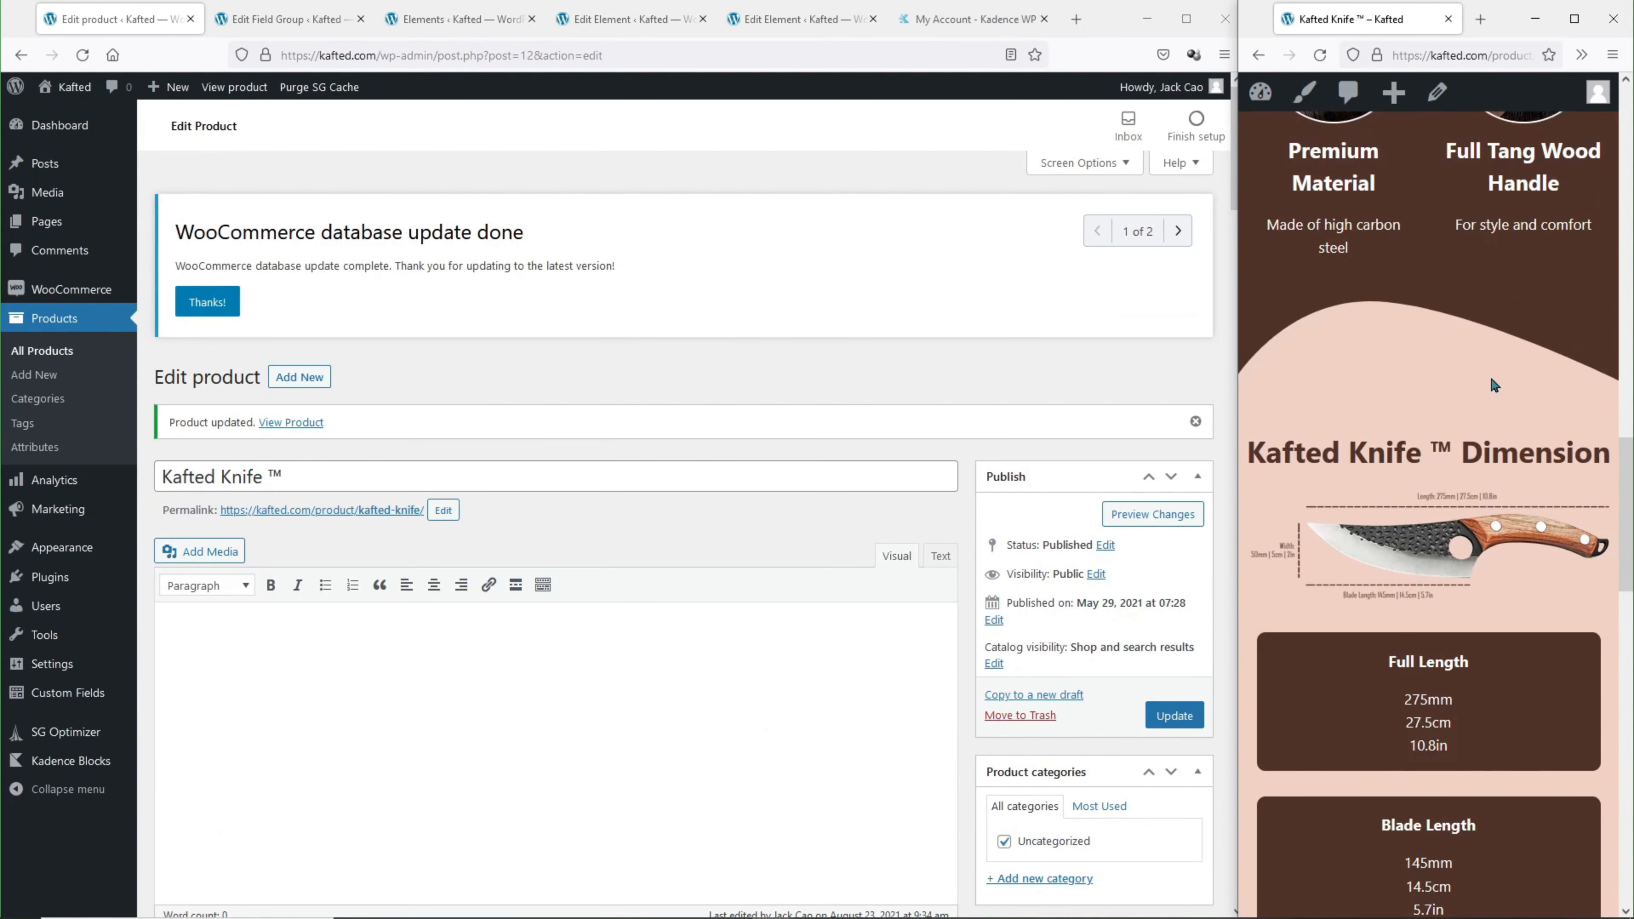
pyautogui.moveTo(1251, 452); pyautogui.dragTo(1479, 452)
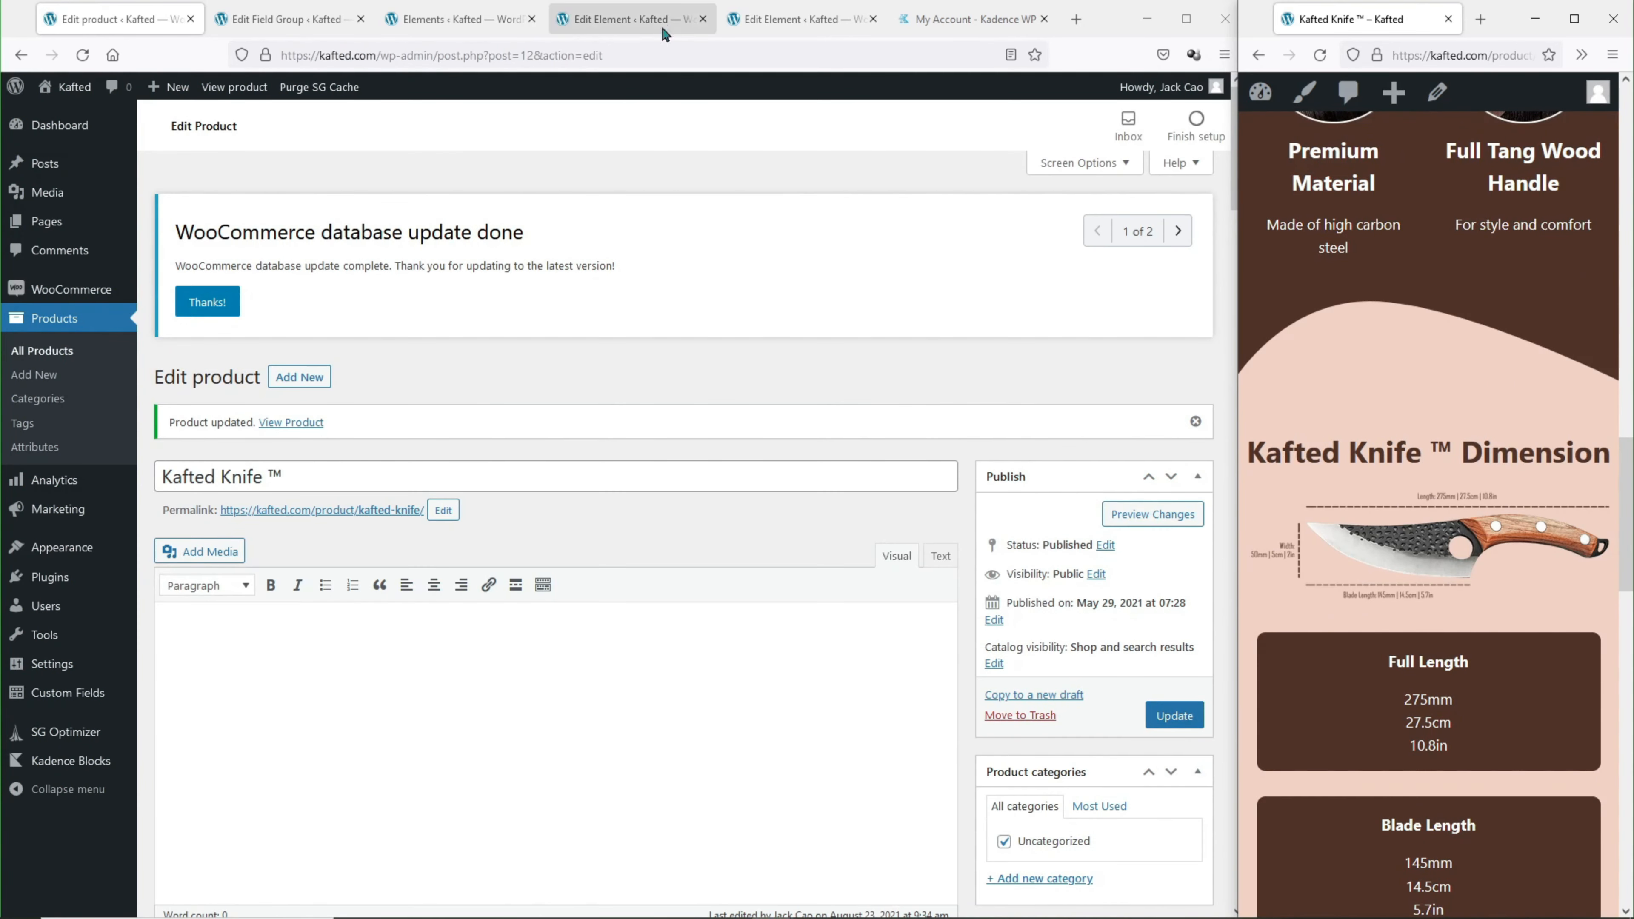
# Return to the product page template element and select the knife dimension image.
pyautogui.click(631, 19)
pyautogui.click(782, 19)
pyautogui.scroll(-2, 575, 383)
pyautogui.click(576, 383)
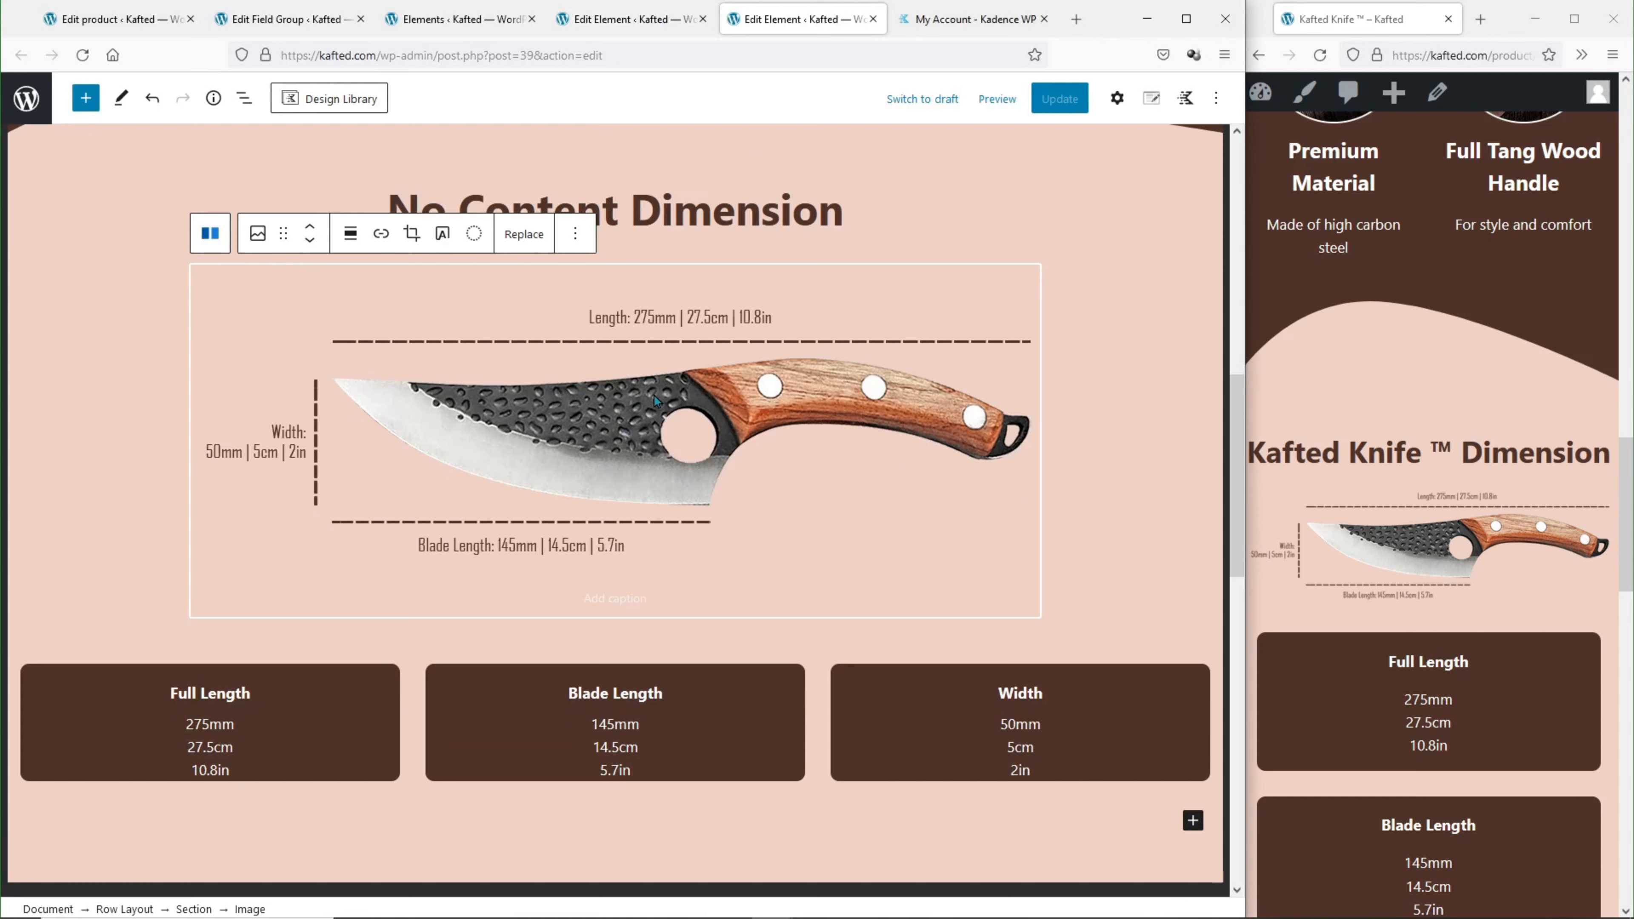
# Try adding a standard Image block between the knife dimension image and the measurement boxes.
pyautogui.click(1101, 579)
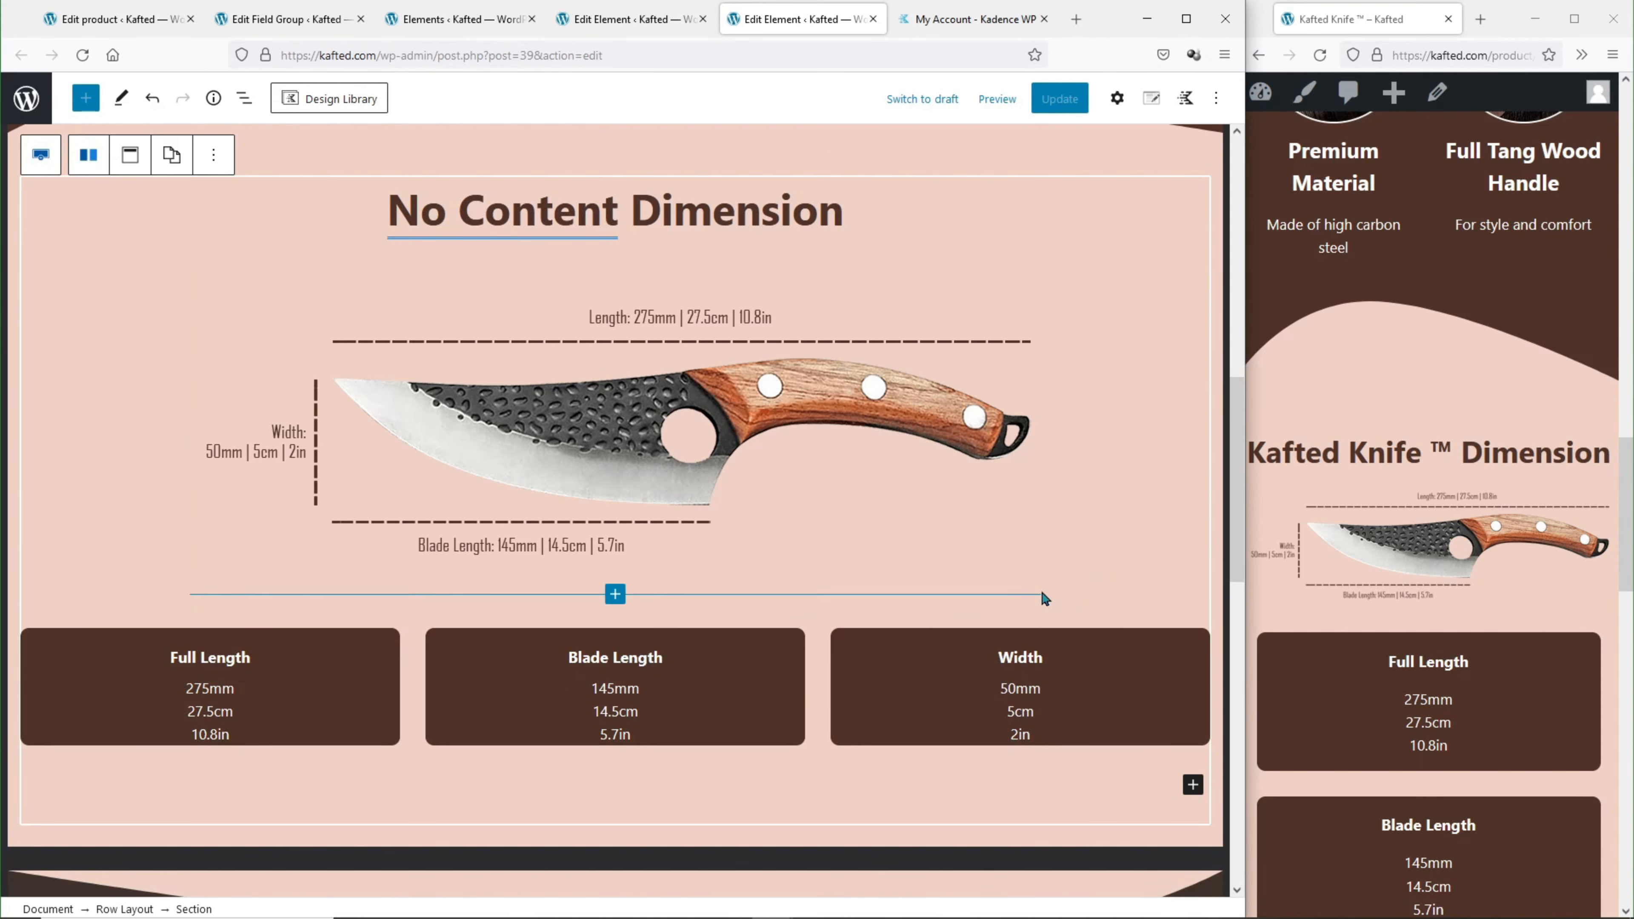
pyautogui.click(615, 593)
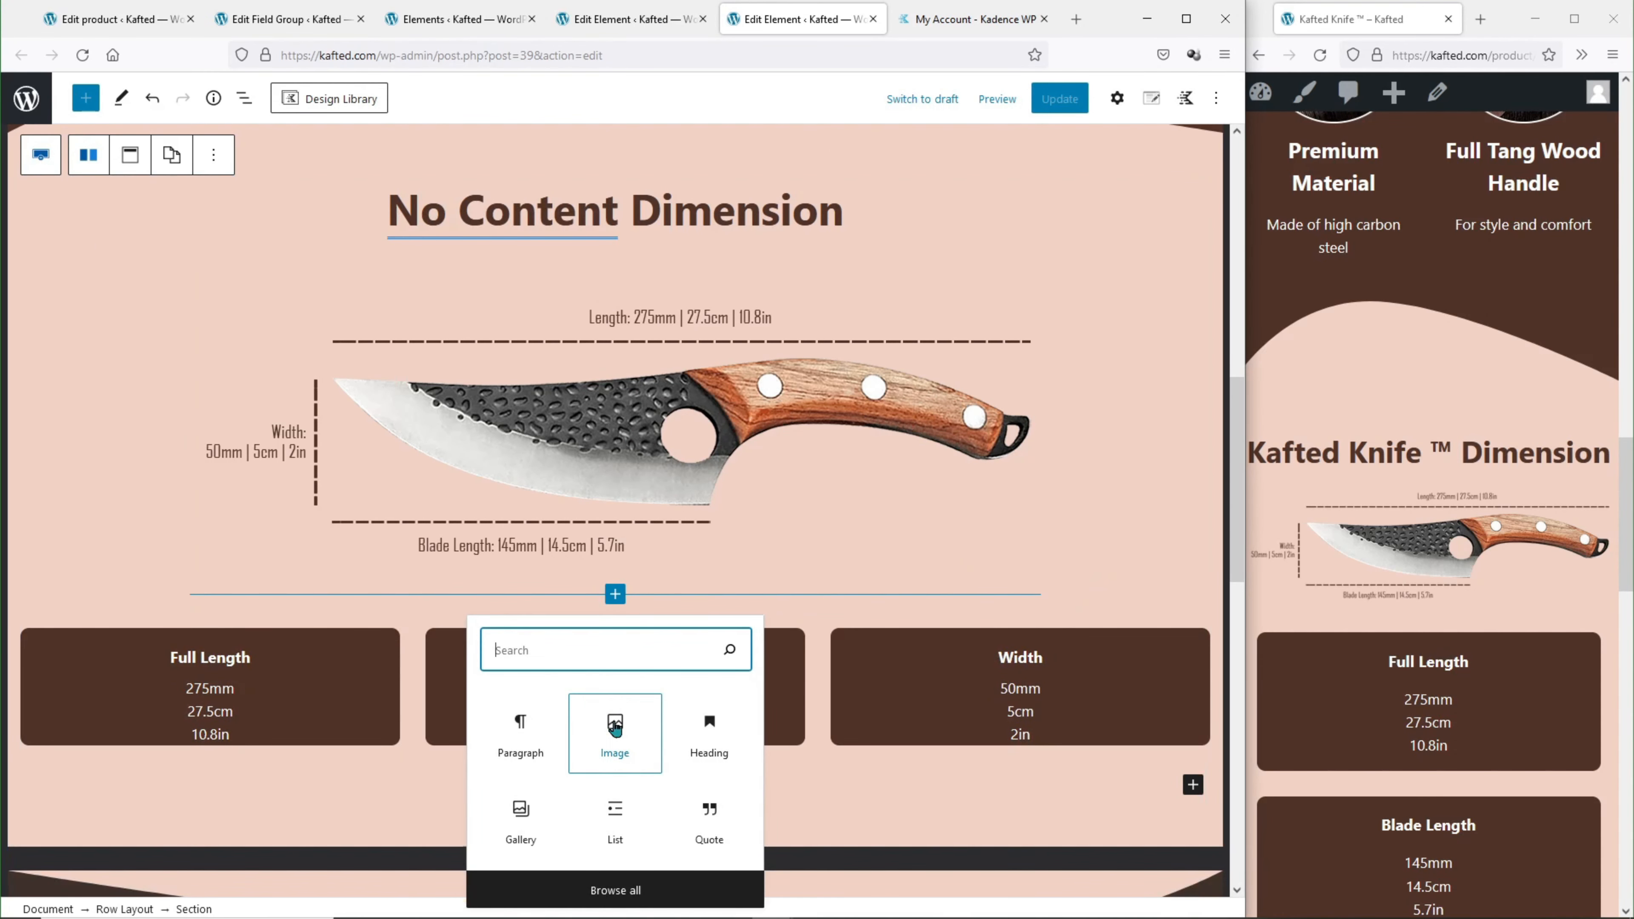
pyautogui.click(631, 742)
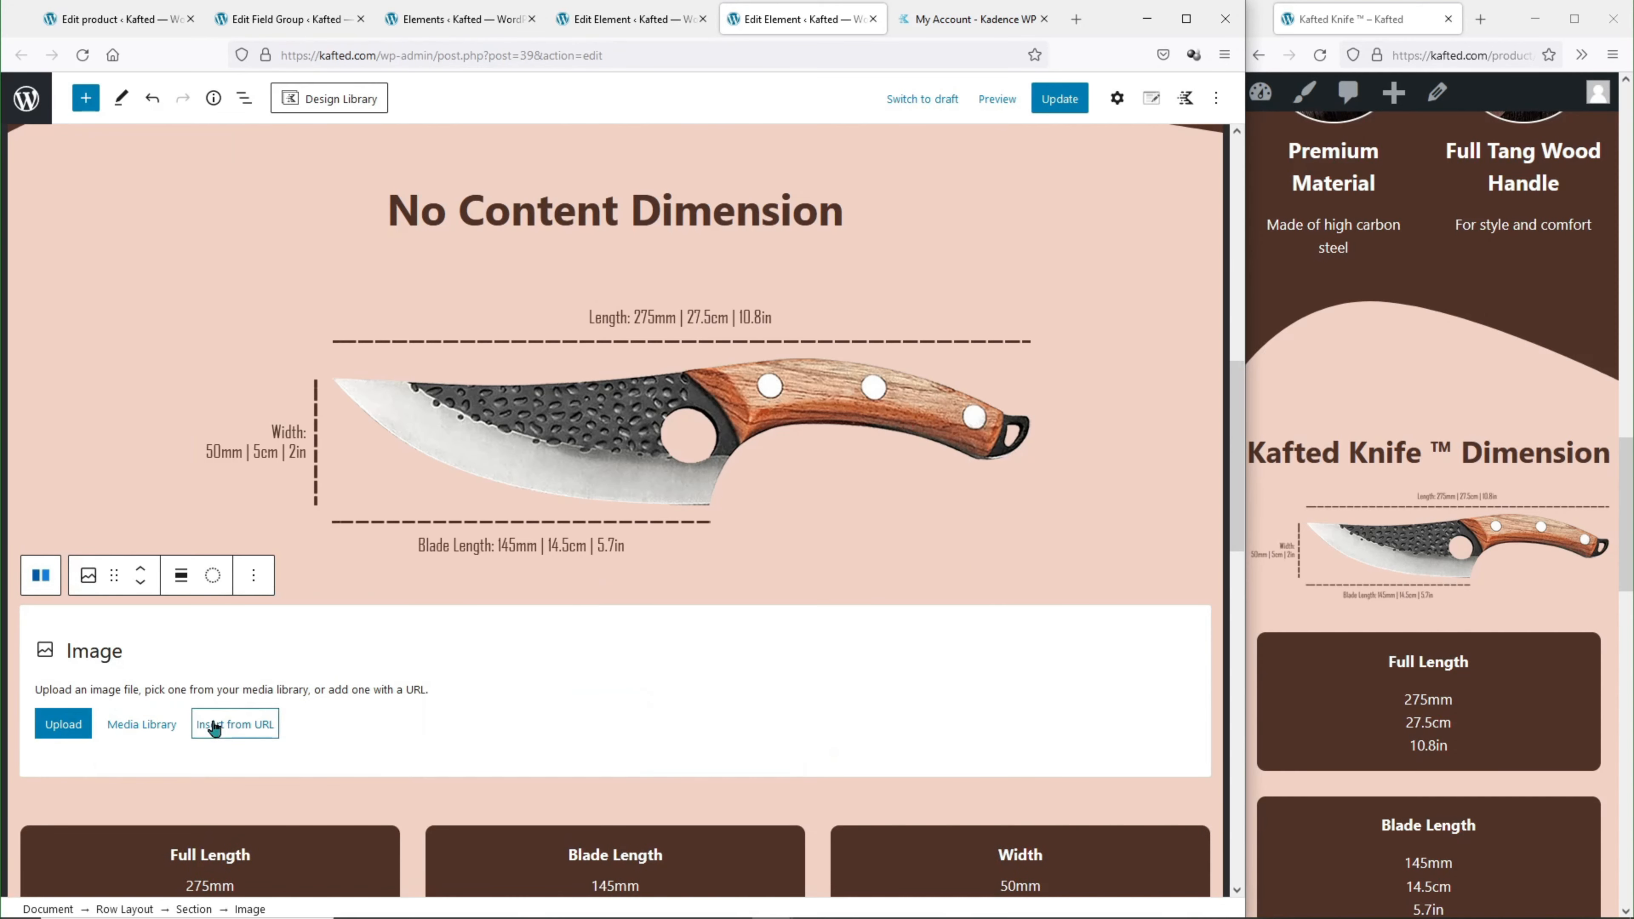
pyautogui.click(254, 582)
pyautogui.scroll(-5, 398, 708)
pyautogui.click(368, 606)
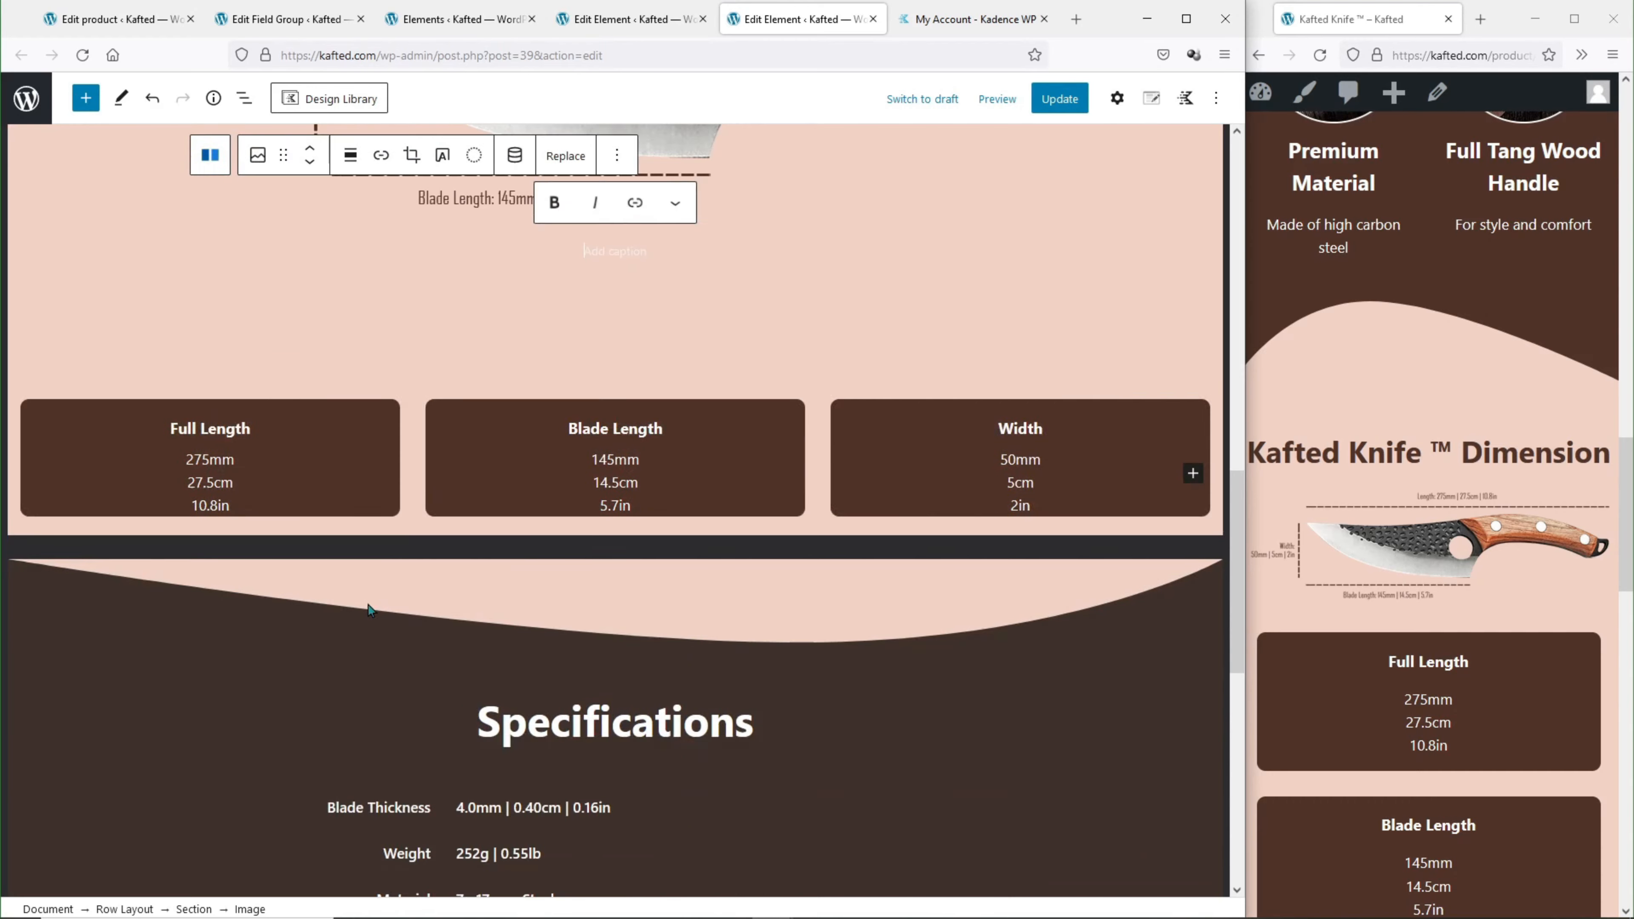
pyautogui.scroll(5, 615, 579)
# Insert an Image Overlay block below the knife dimension image and enable its dynamic image option.
pyautogui.click(615, 712)
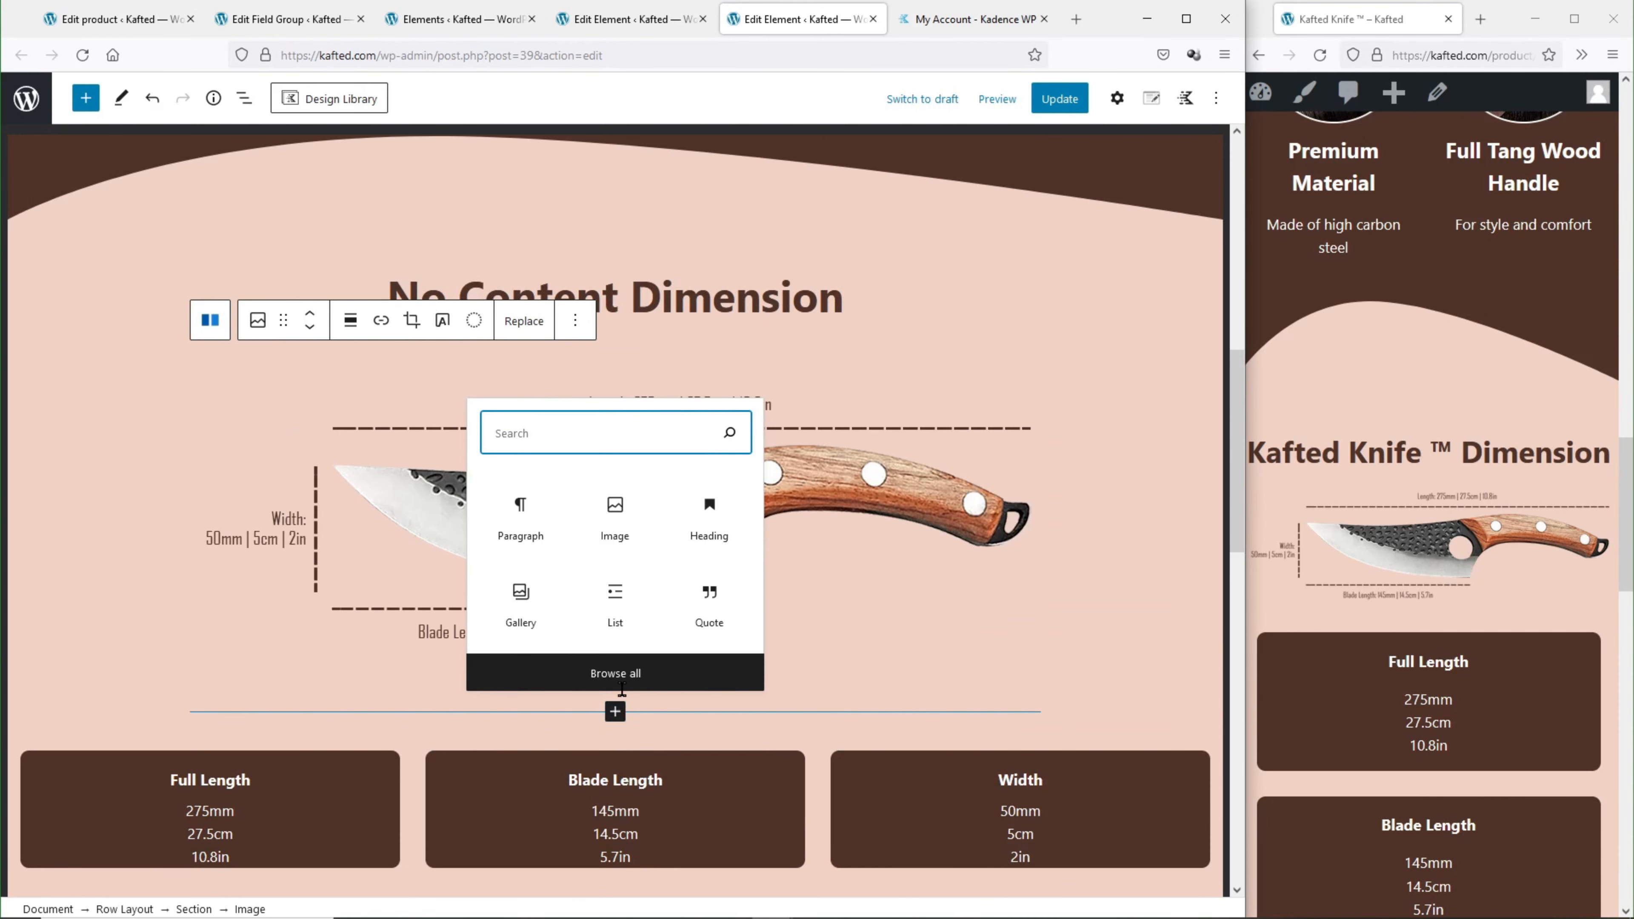
pyautogui.click(617, 673)
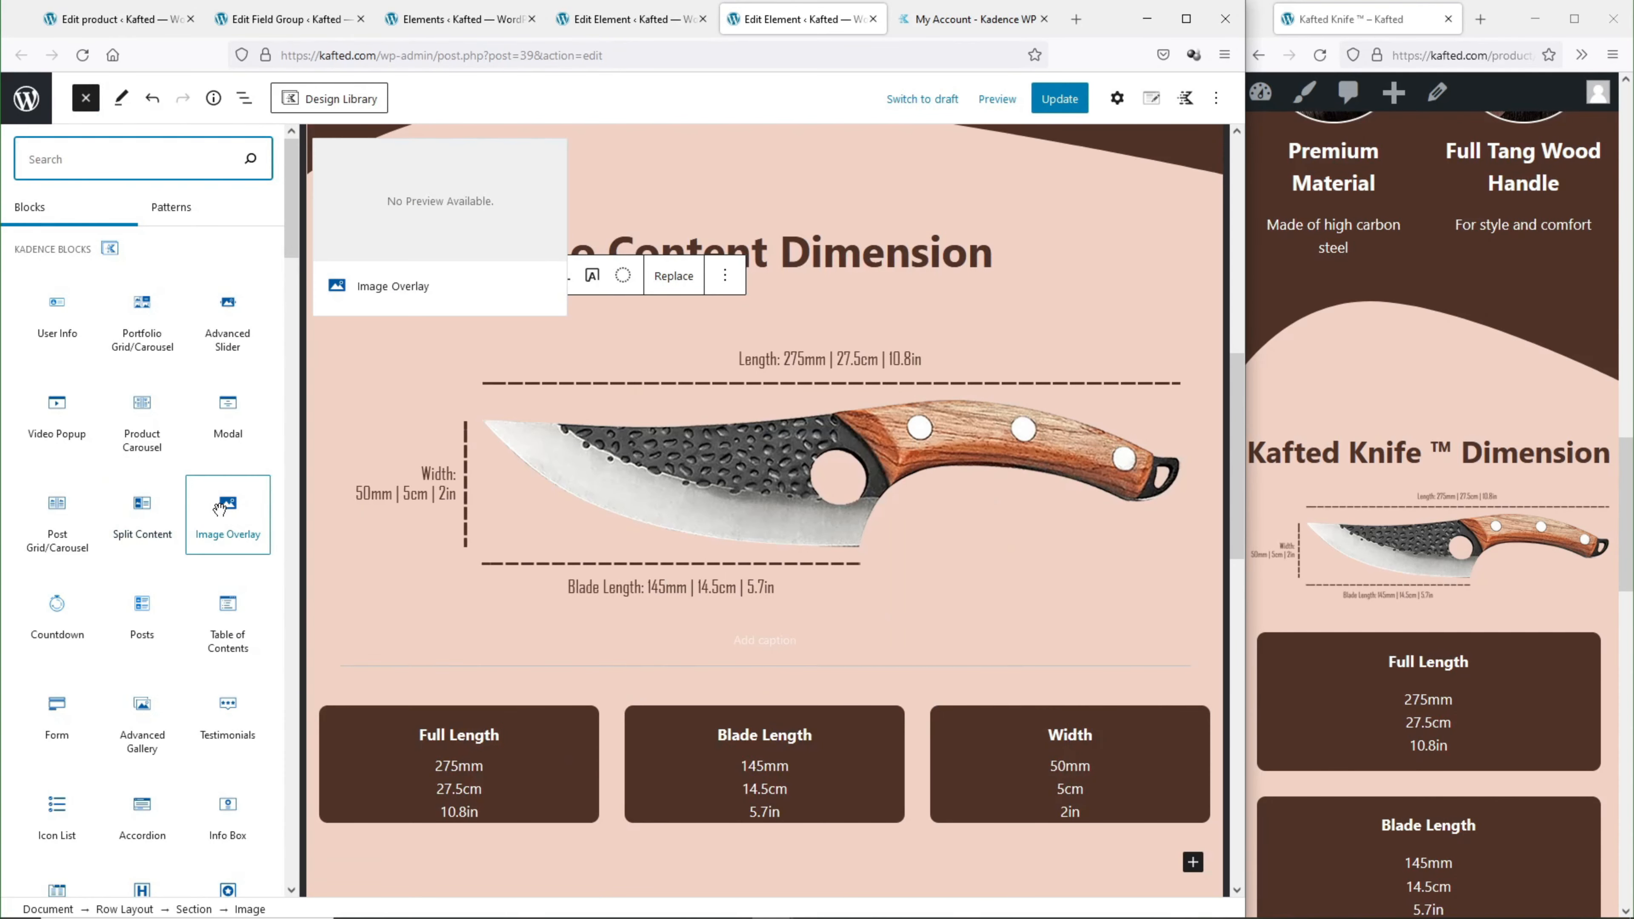
pyautogui.click(229, 509)
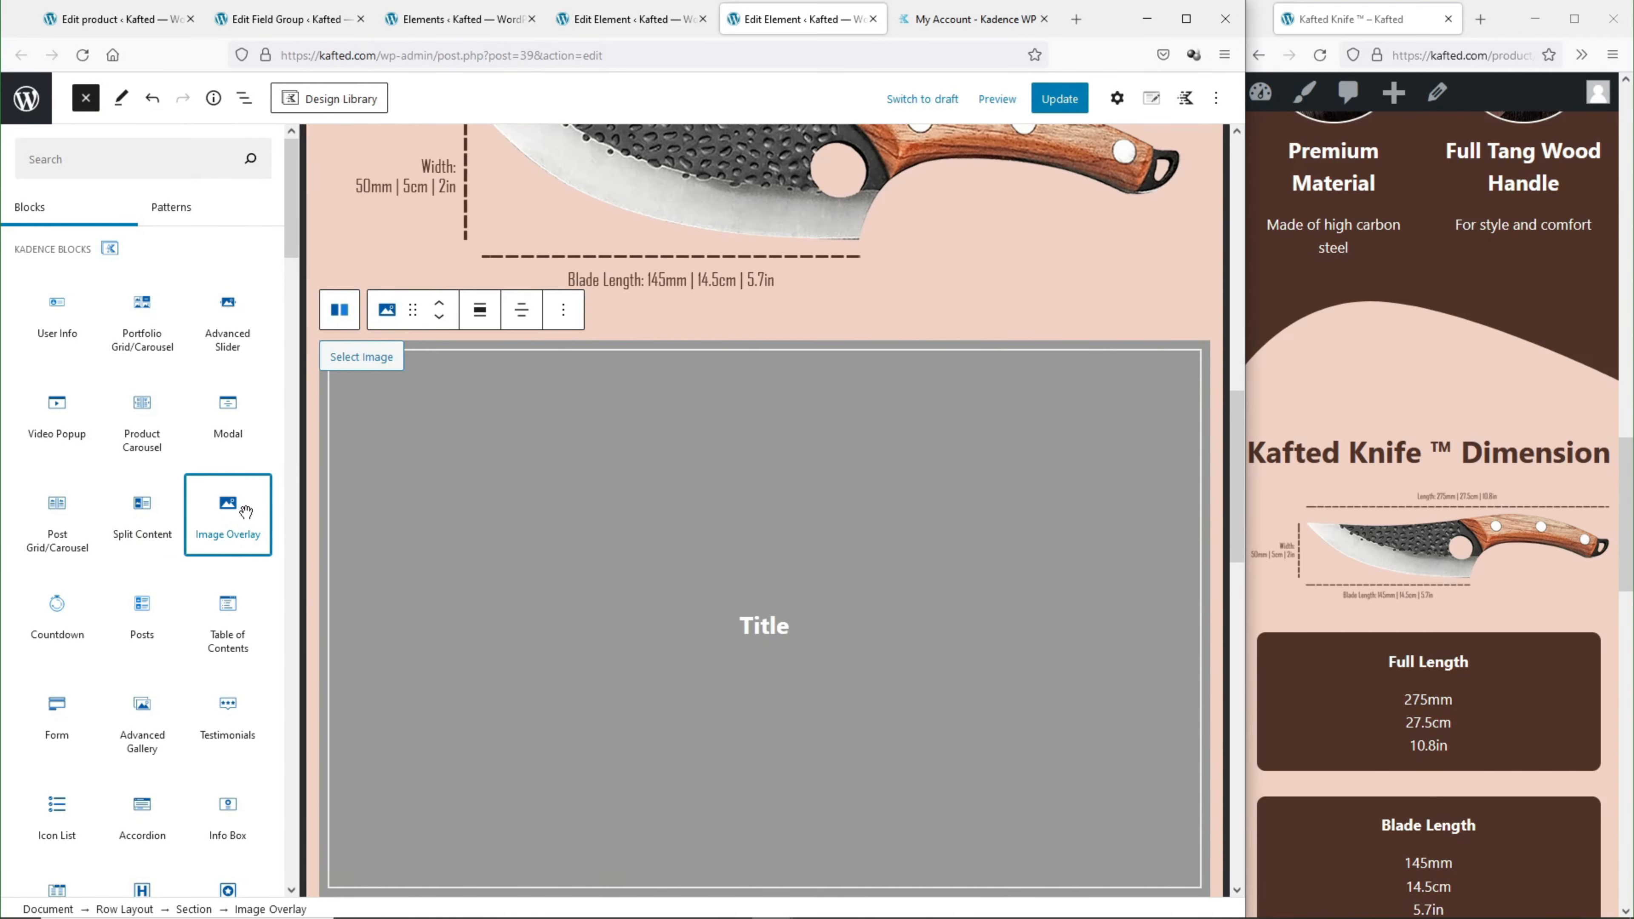
pyautogui.click(1117, 98)
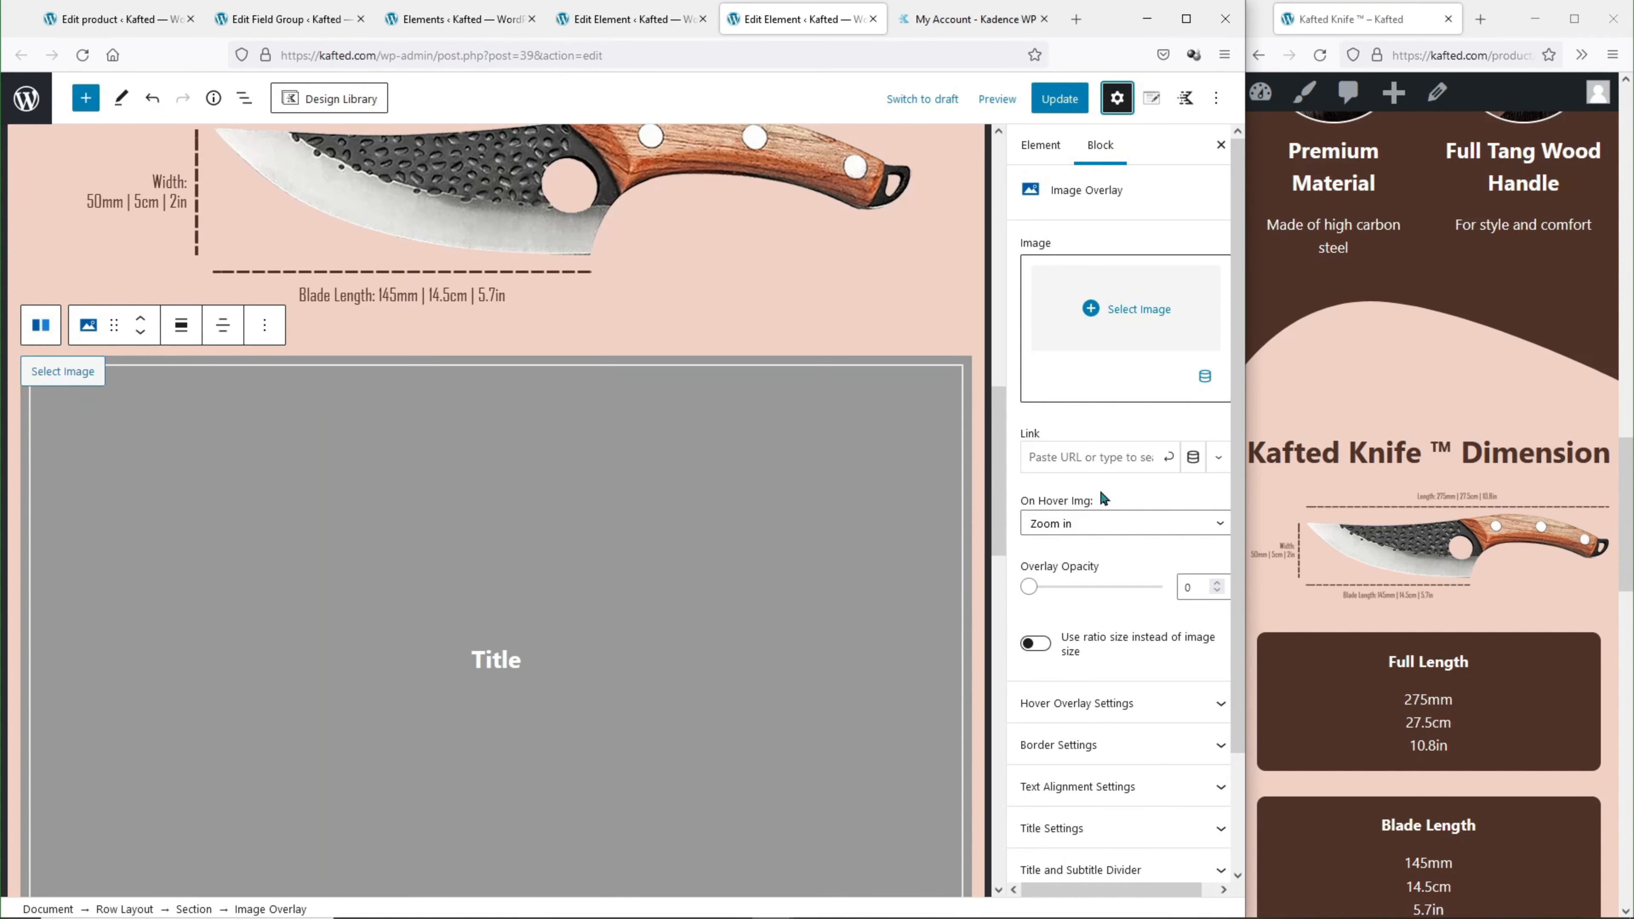
pyautogui.click(1205, 379)
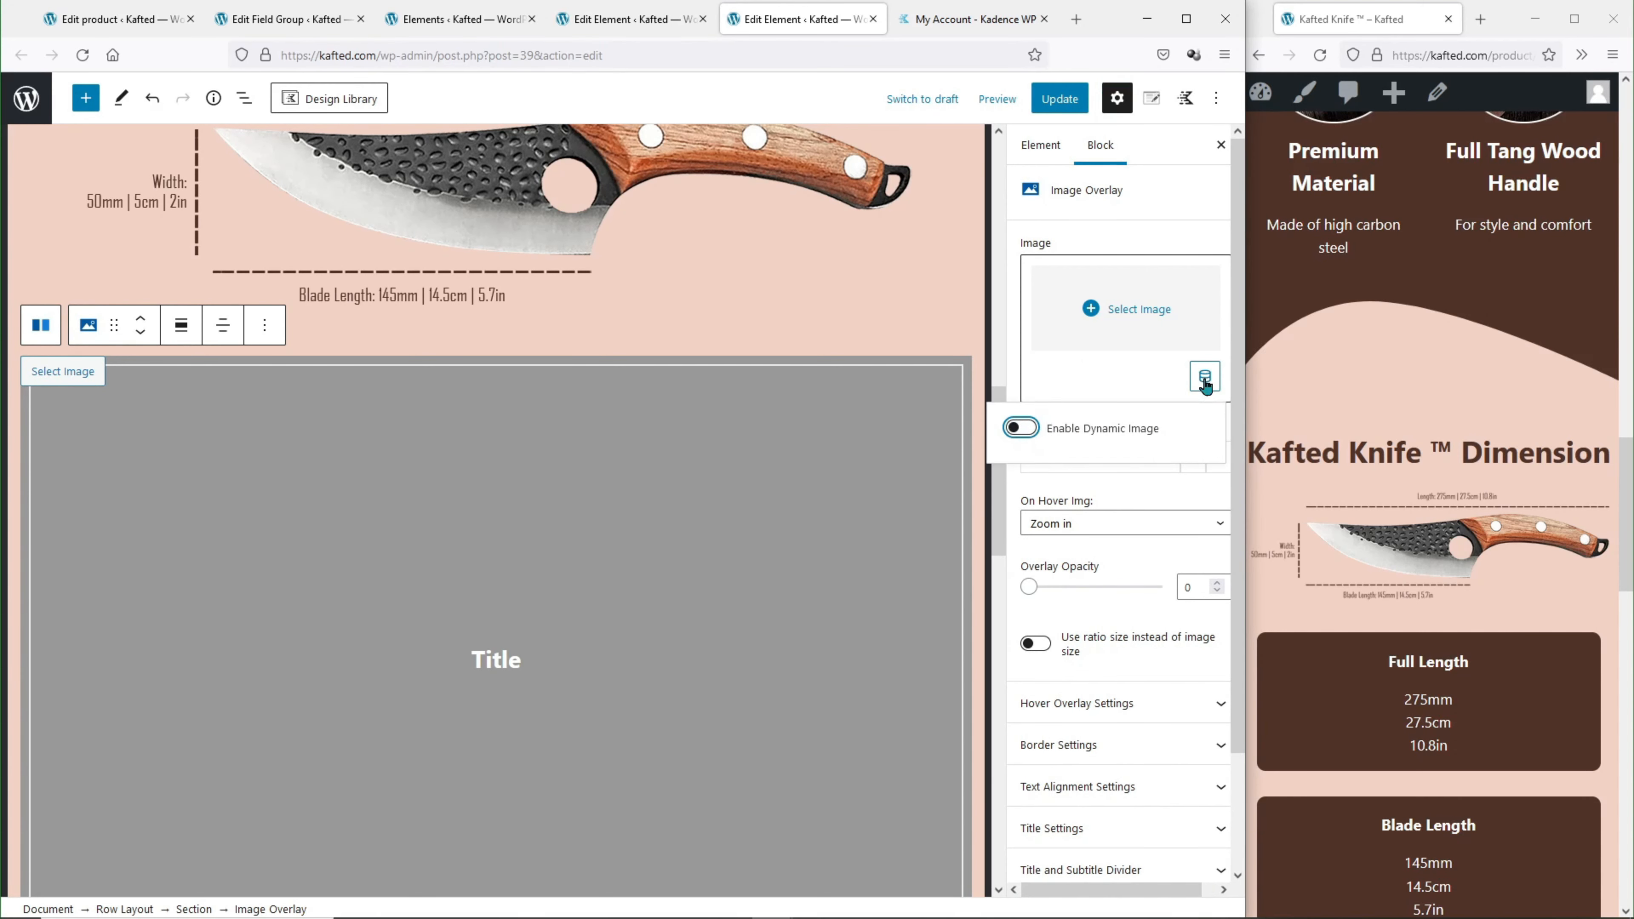
pyautogui.click(1036, 429)
pyautogui.click(1055, 385)
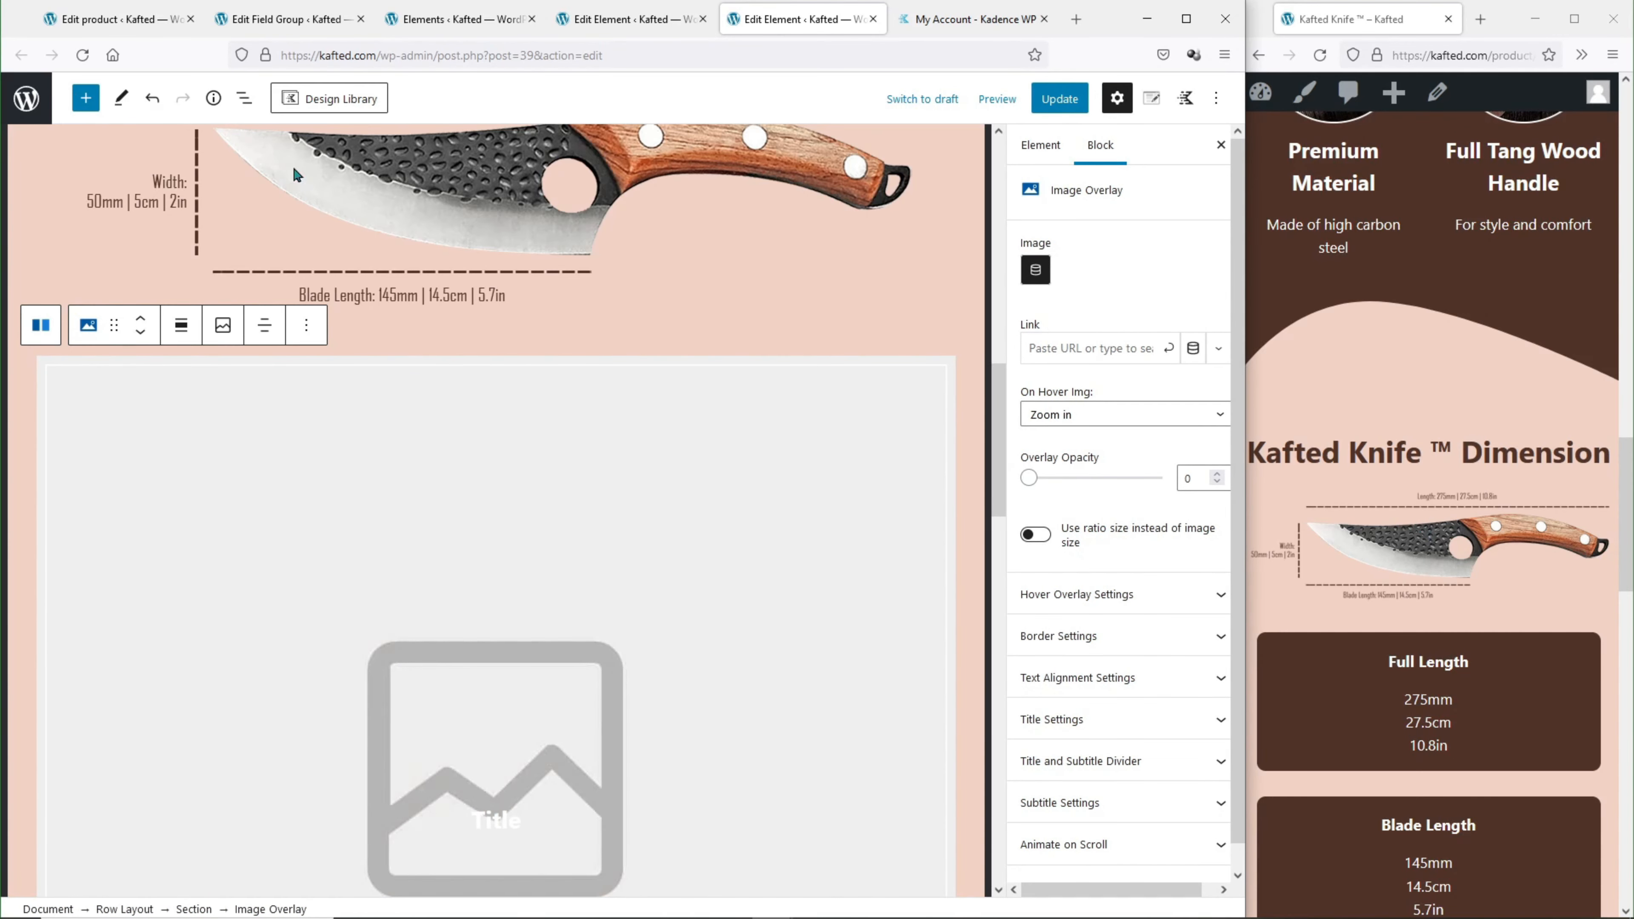
# Add a field labelled "Knife Dimension" to the Knife Custom Fields group and set its type to Image.
pyautogui.click(265, 26)
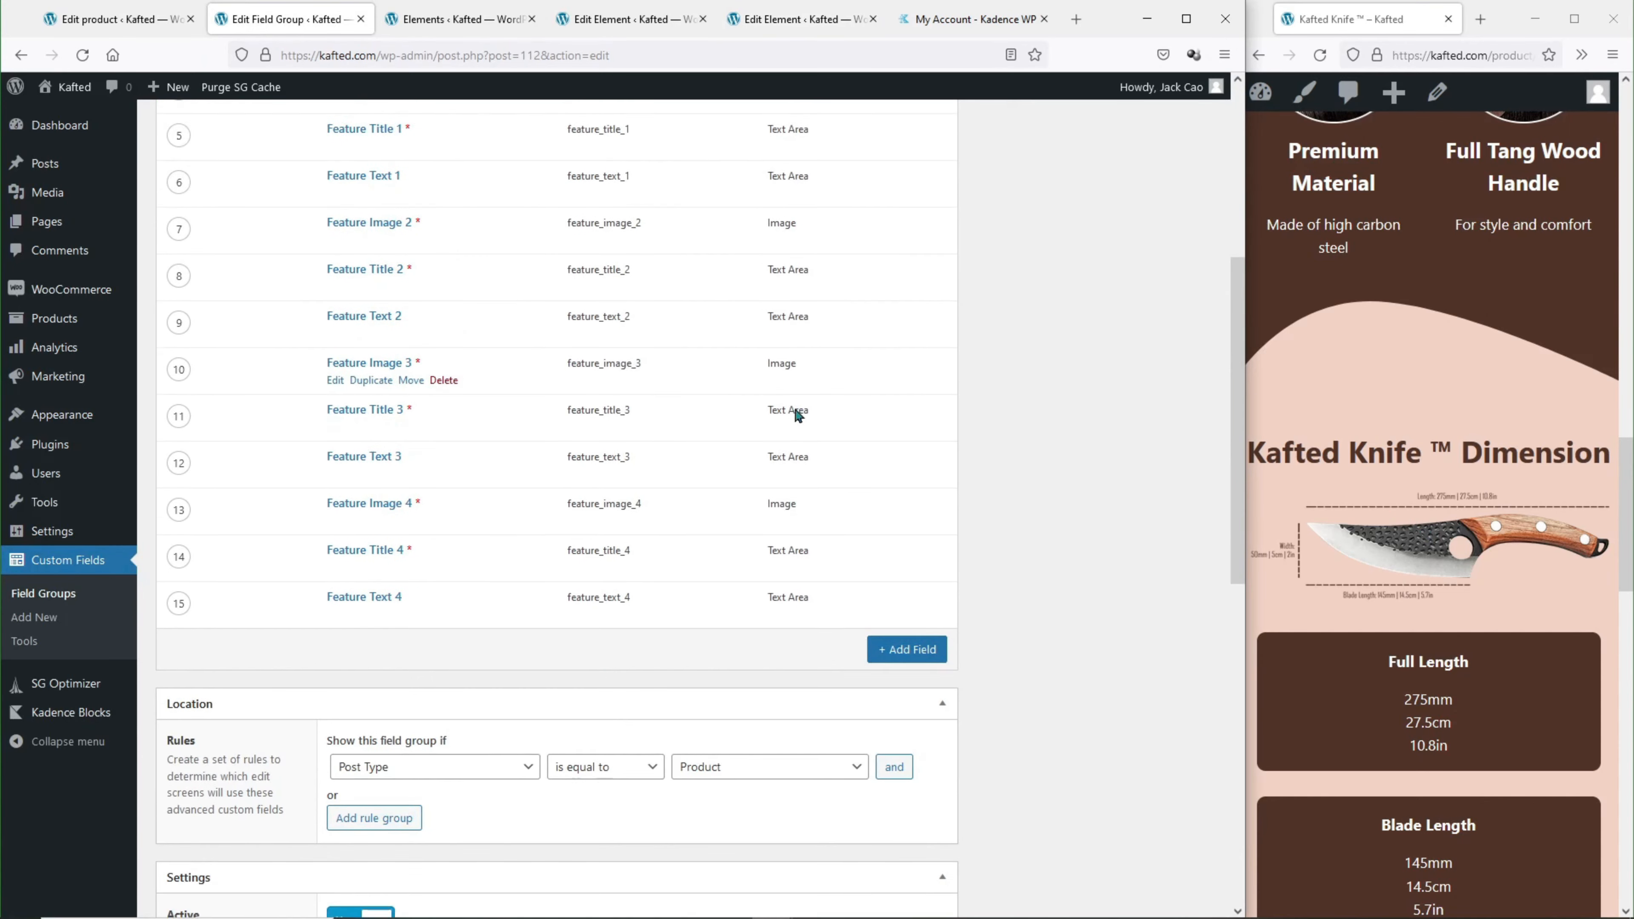
pyautogui.click(916, 630)
pyautogui.scroll(-3, 849, 591)
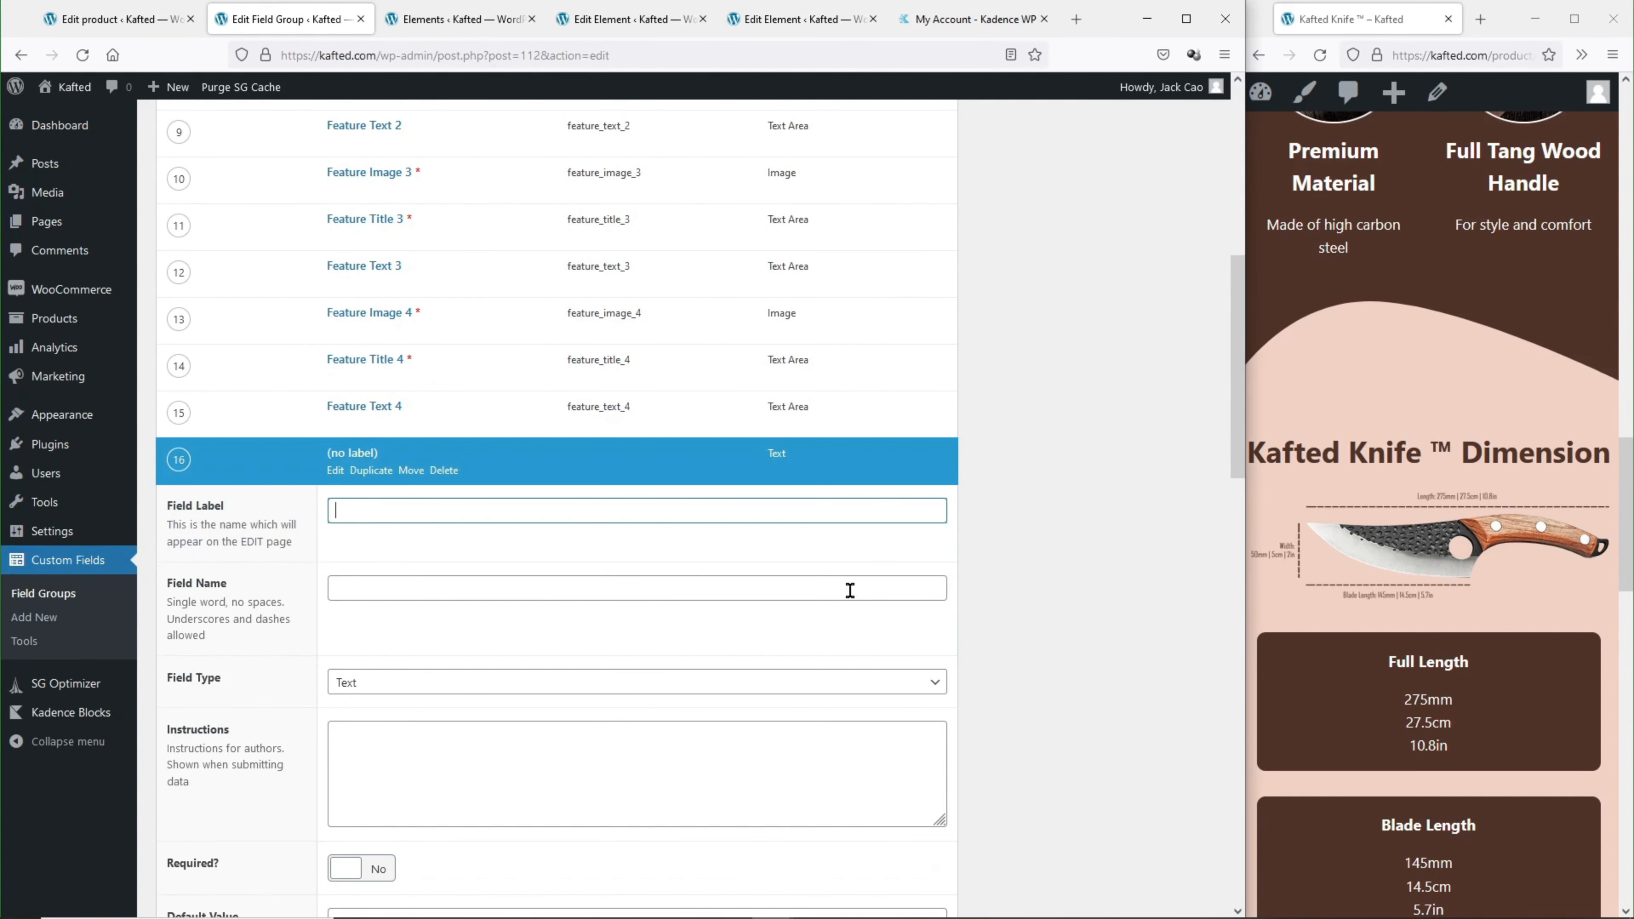
pyautogui.write('Knife Dimension')
pyautogui.scroll(-4, 493, 451)
pyautogui.click(432, 428)
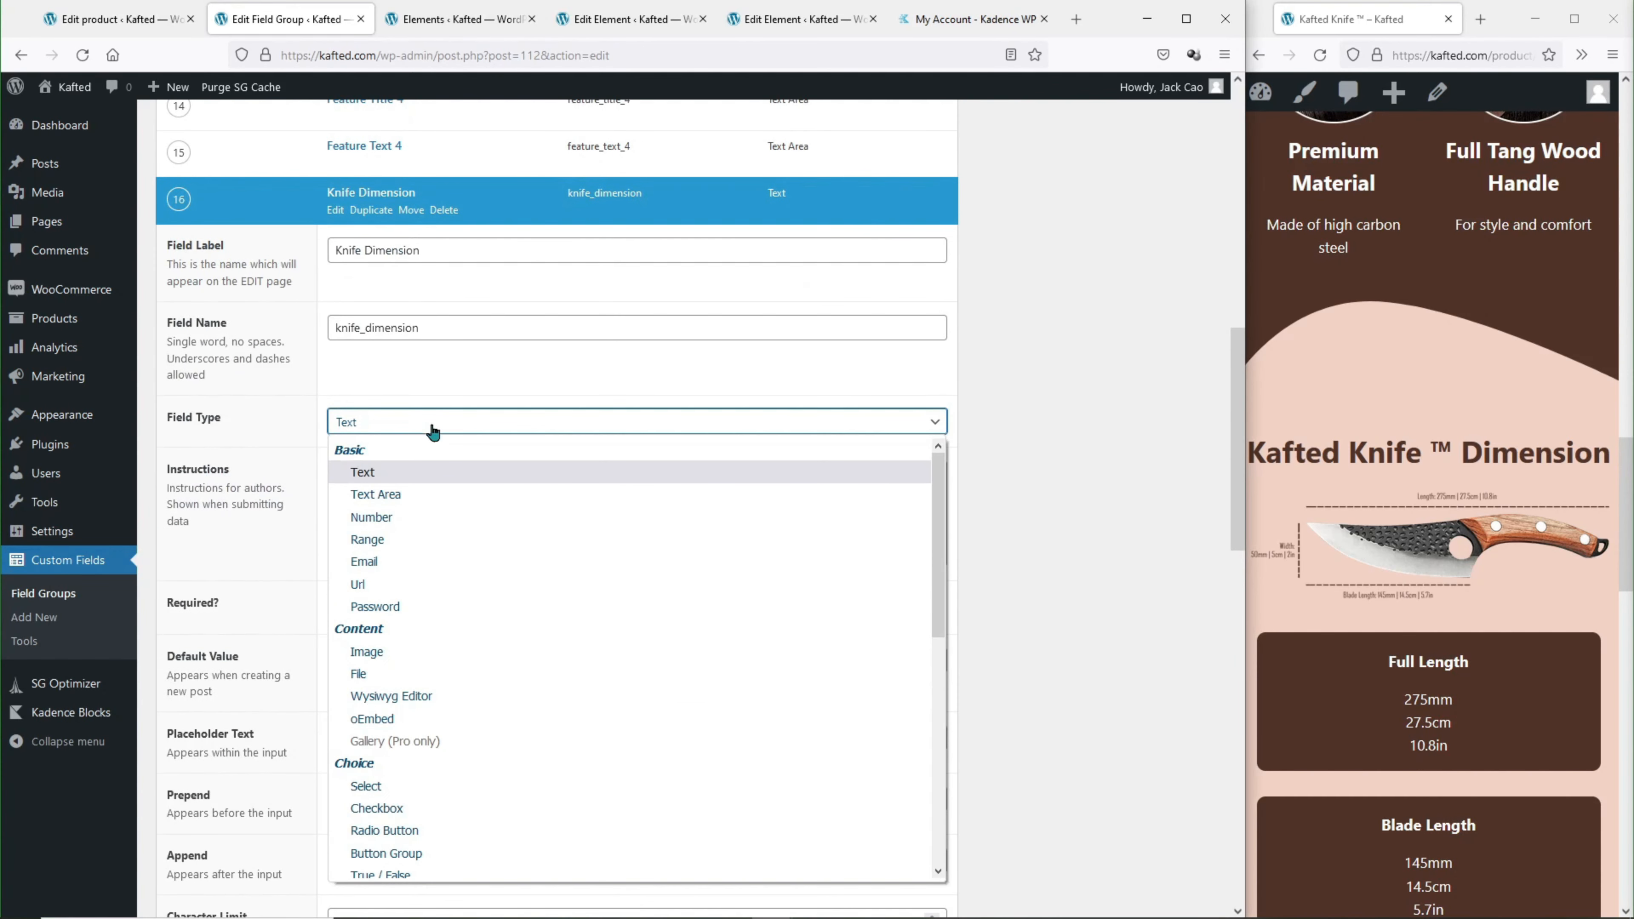
pyautogui.click(468, 652)
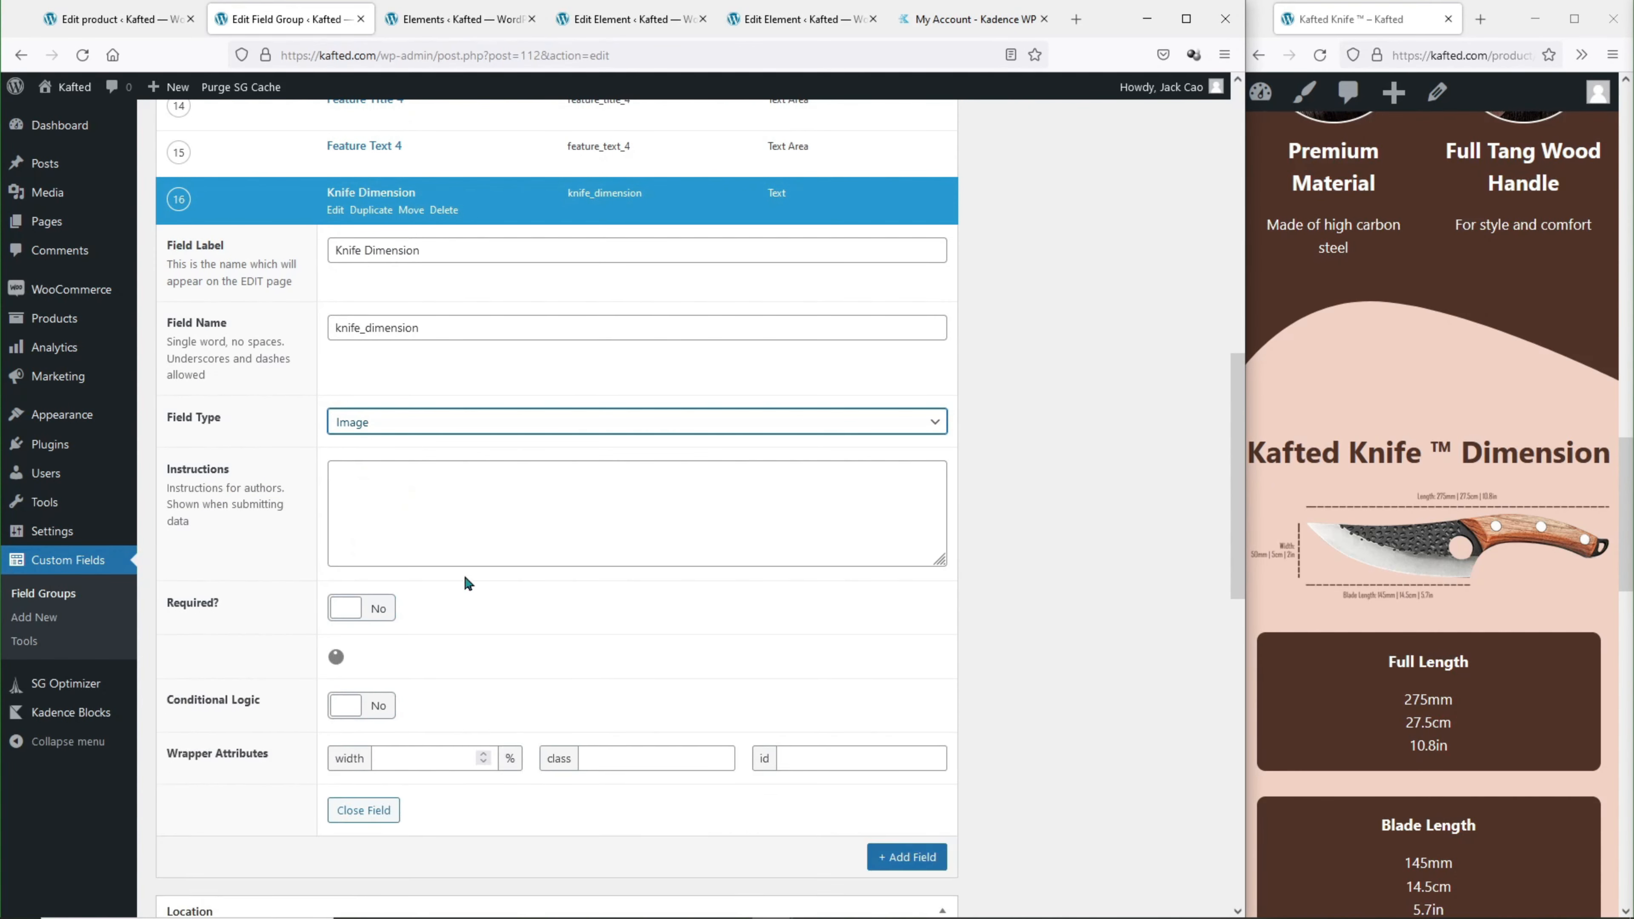
# Enter the Knife Dimension field's instructions: "Image dimension: (1000 x 374px)", "Type: PNG" and "Background: Transparent" on separate lines.
pyautogui.click(453, 507)
pyautogui.write('Image dimension: (1000 x 374px) Type: PNG Background: Transparent')
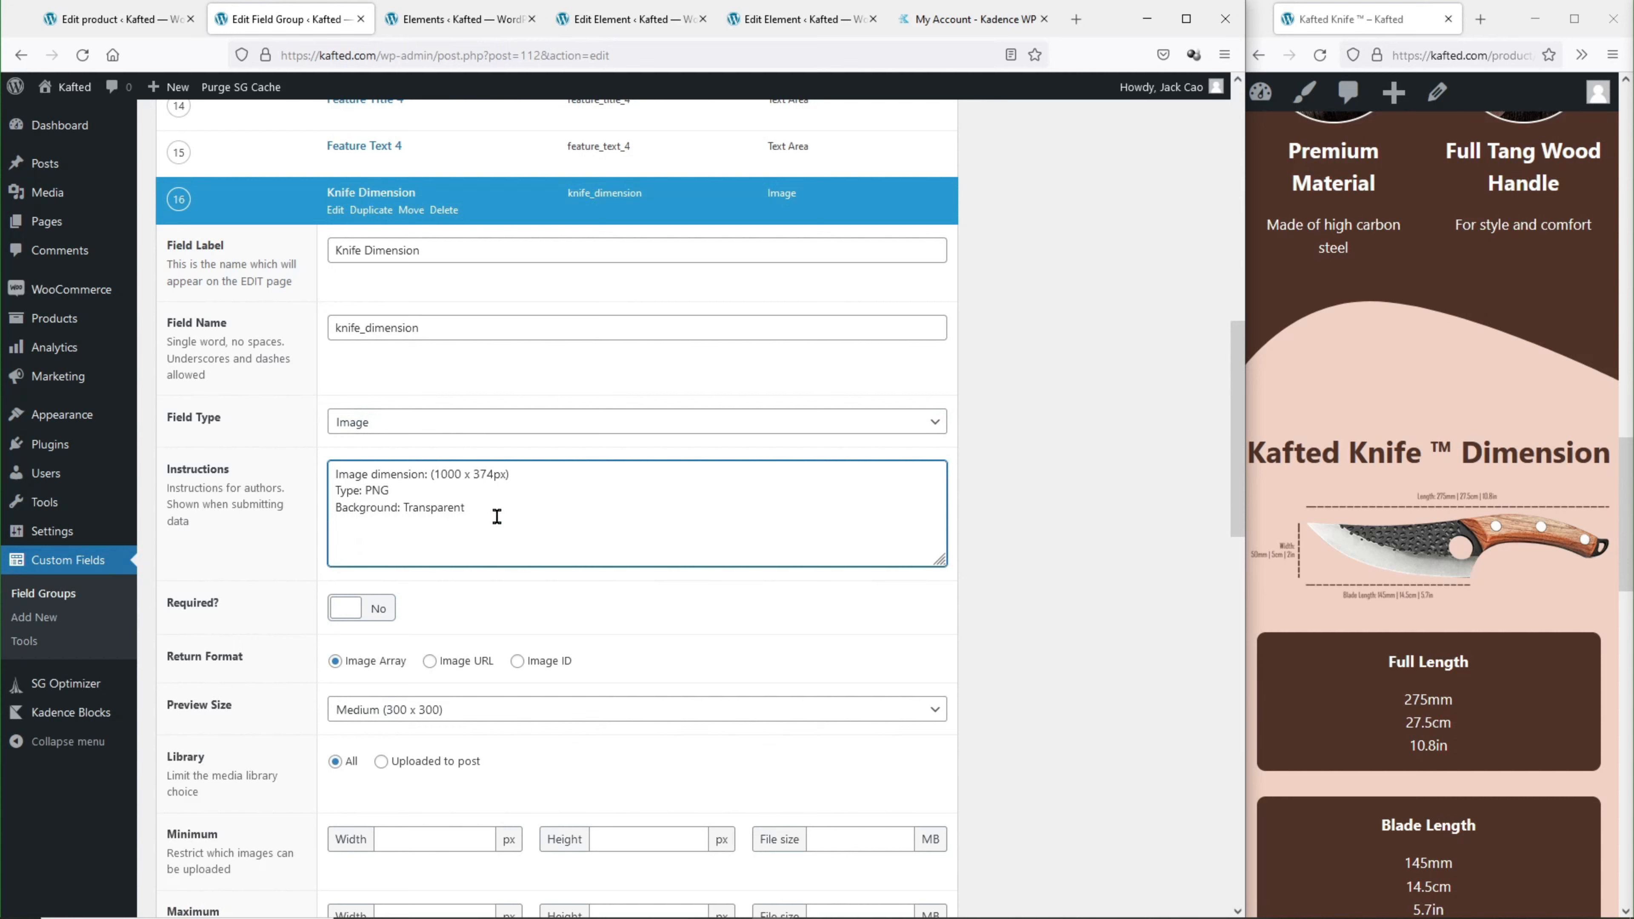
pyautogui.moveTo(528, 481); pyautogui.dragTo(417, 470)
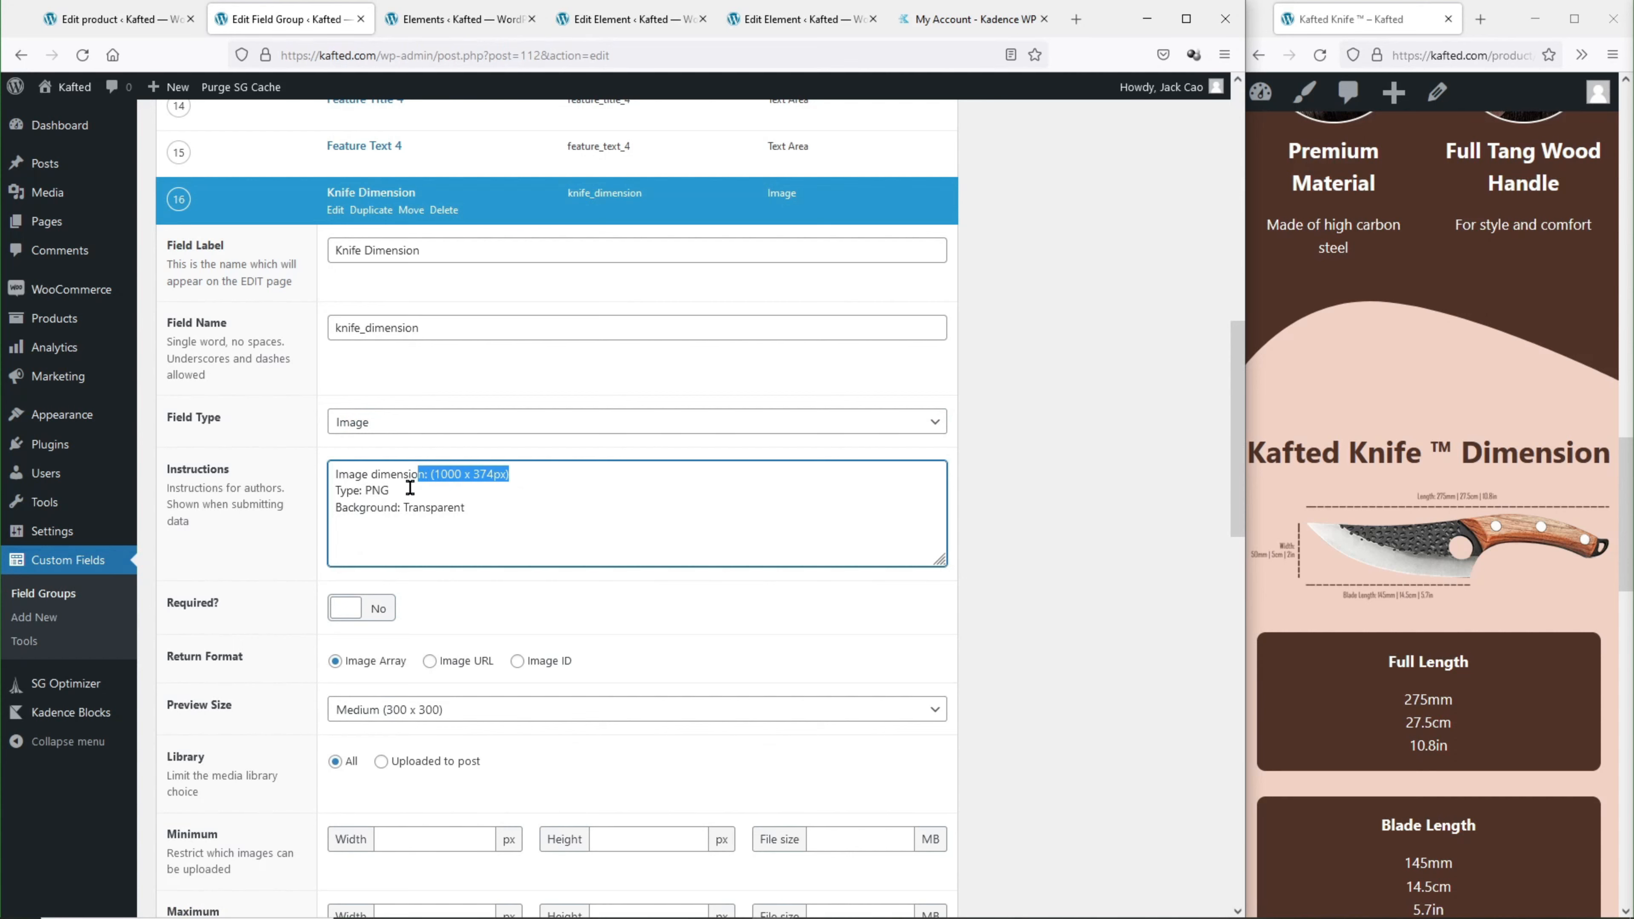
pyautogui.click(410, 488)
# Make the Knife Dimension field required and update the field group.
pyautogui.click(373, 609)
pyautogui.scroll(-5, 505, 599)
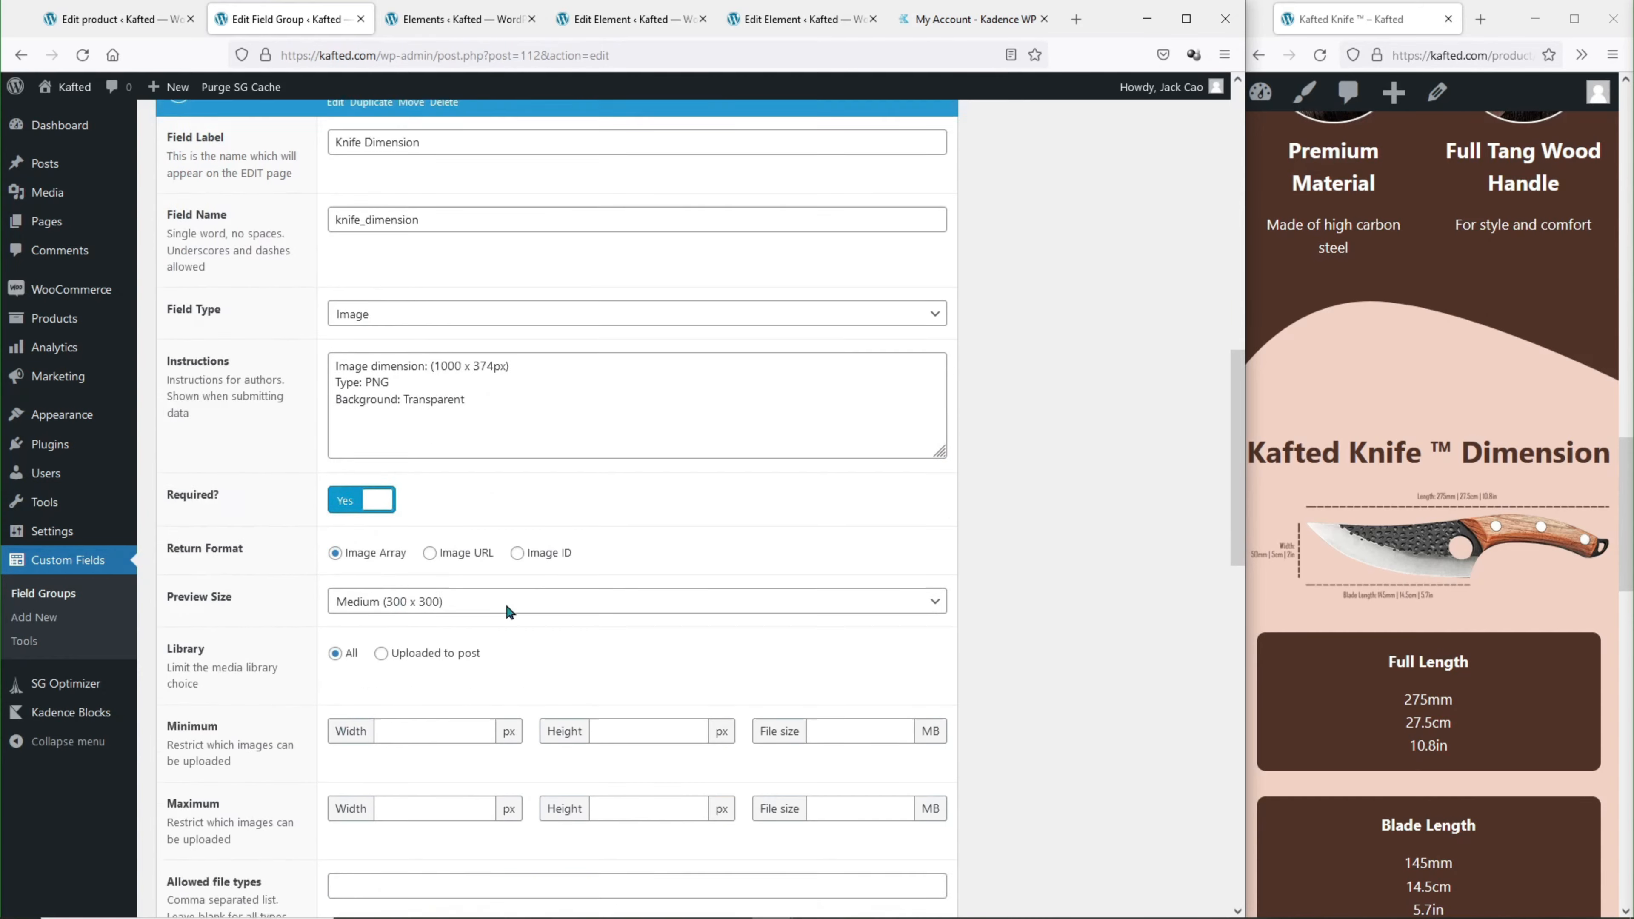
pyautogui.scroll(-2, 512, 589)
pyautogui.scroll(14, 772, 593)
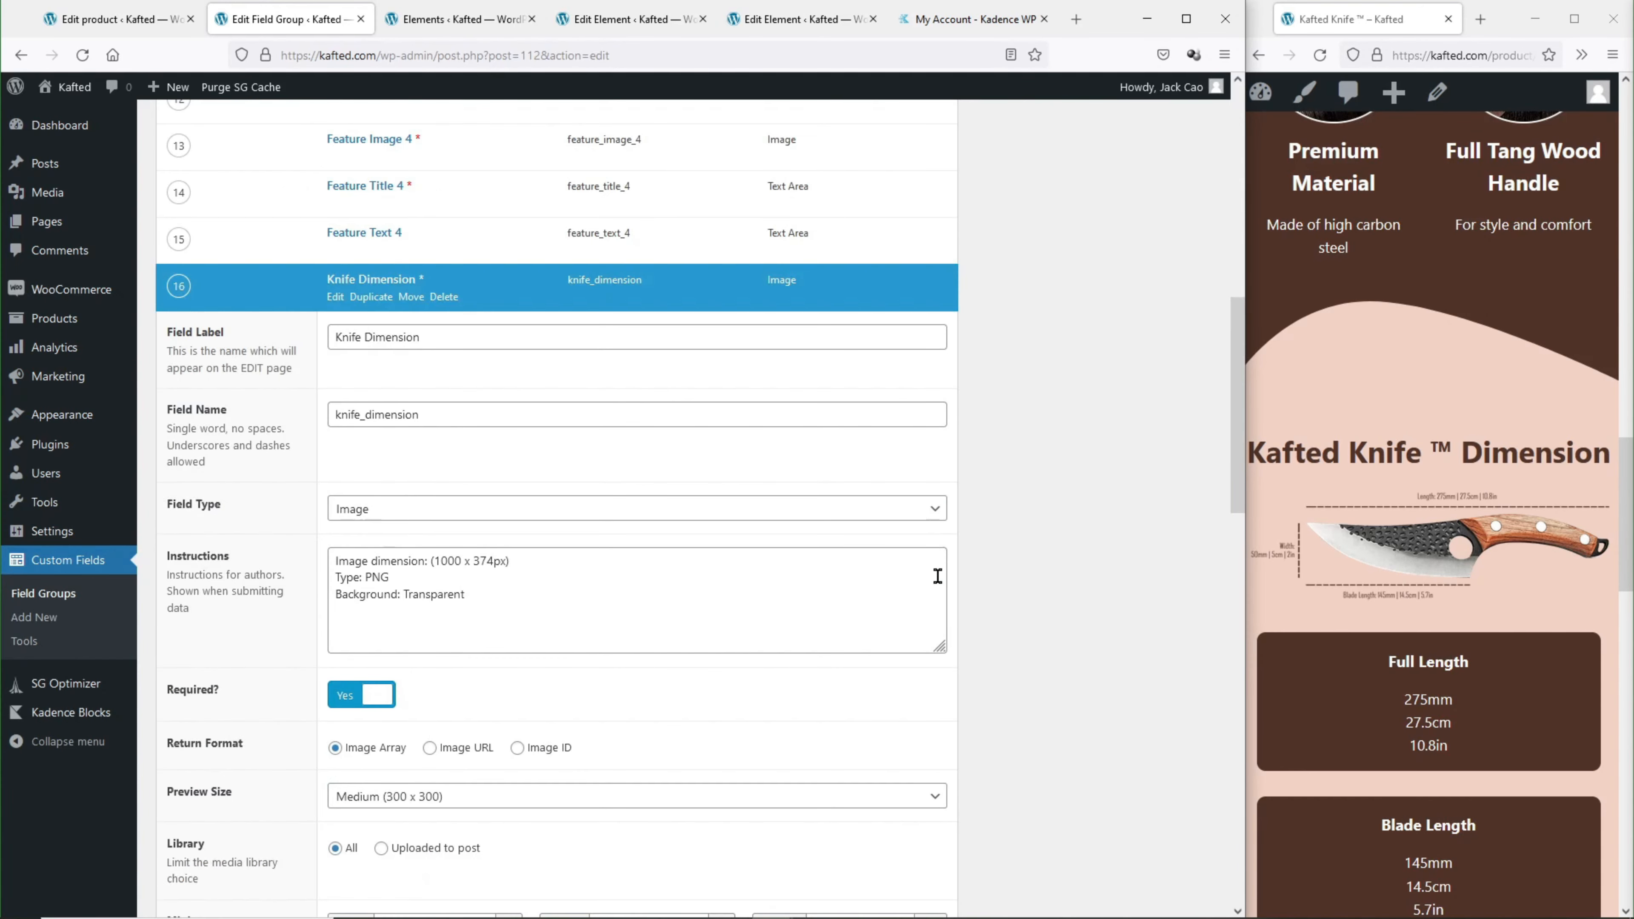
pyautogui.scroll(4, 1021, 592)
pyautogui.click(1164, 379)
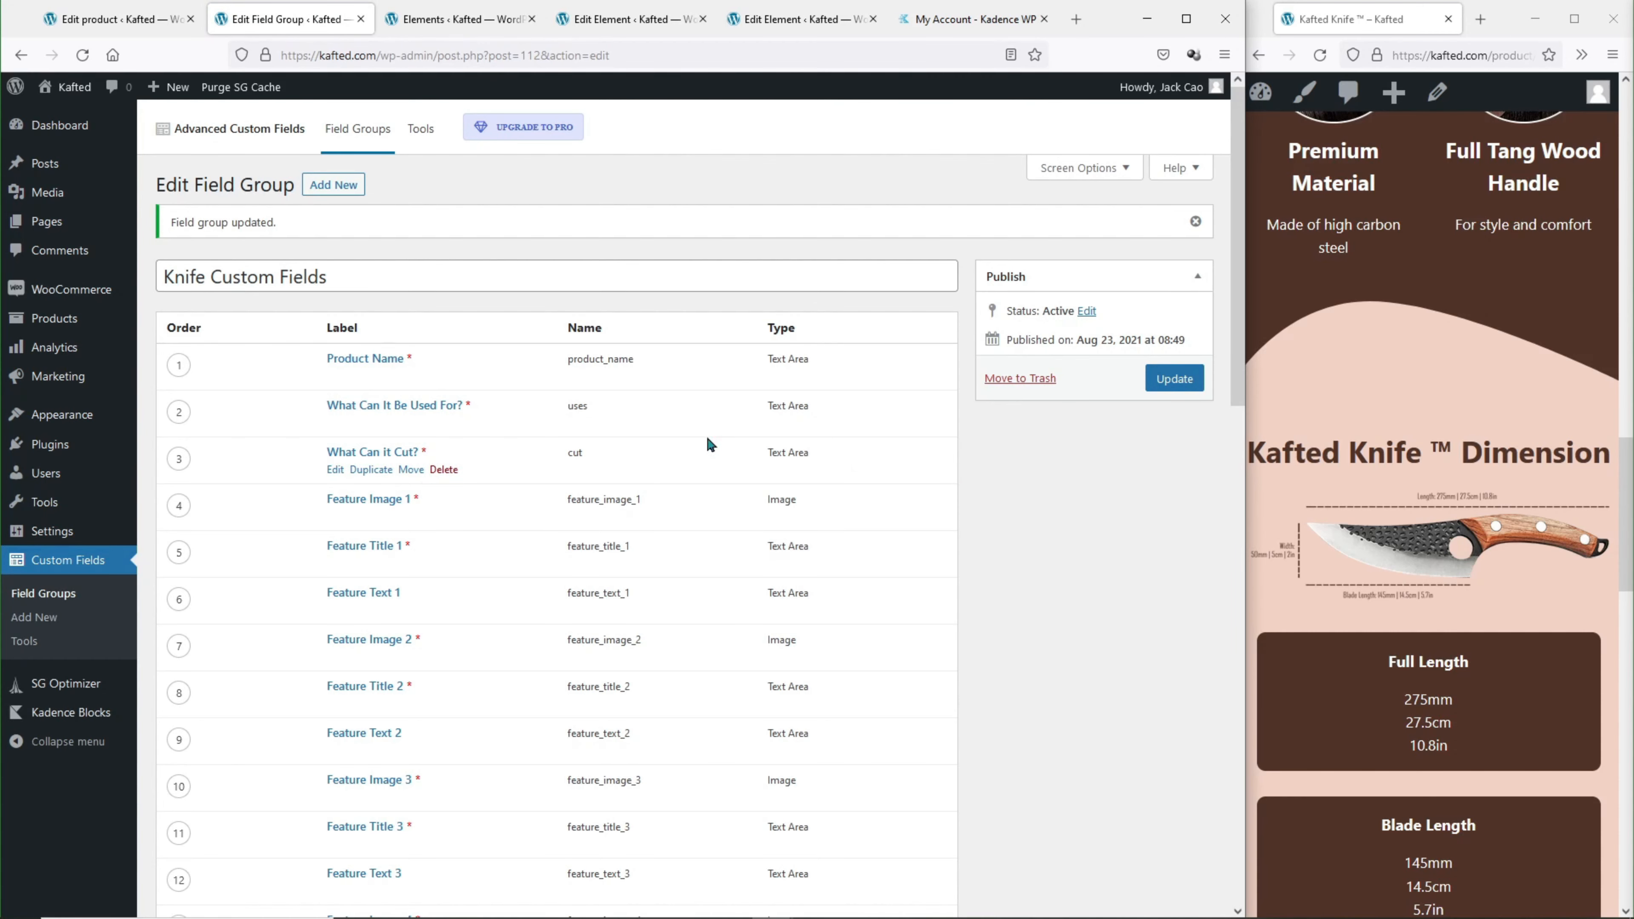
# Save the product template element containing the new Image Overlay block and reload its editor.
pyautogui.click(797, 20)
pyautogui.click(1050, 98)
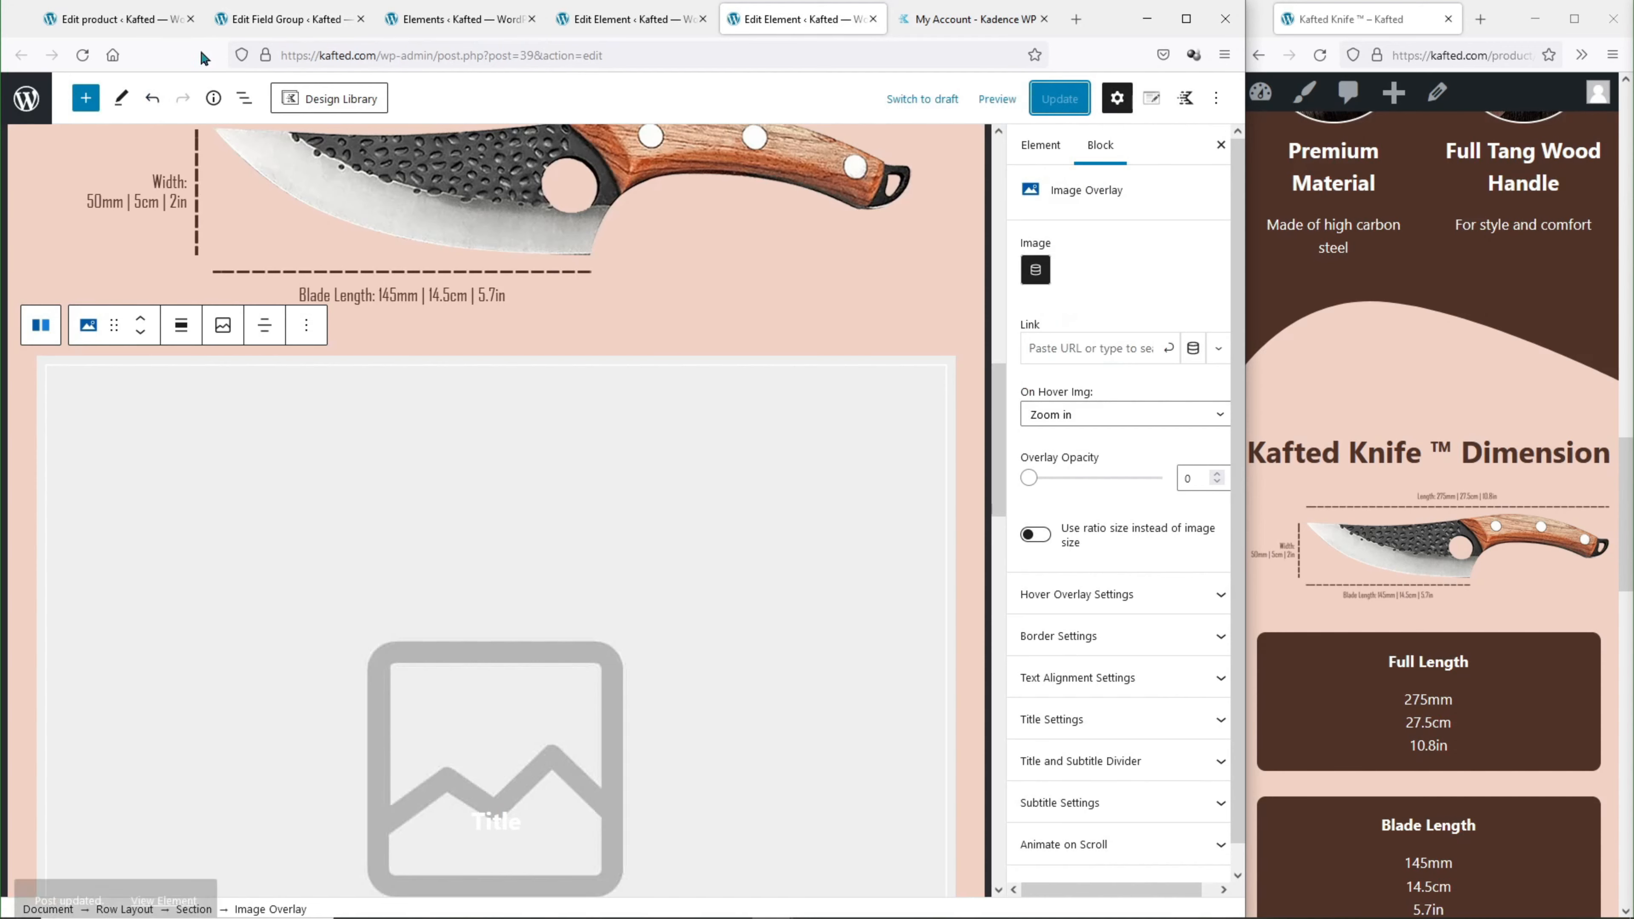
pyautogui.click(88, 55)
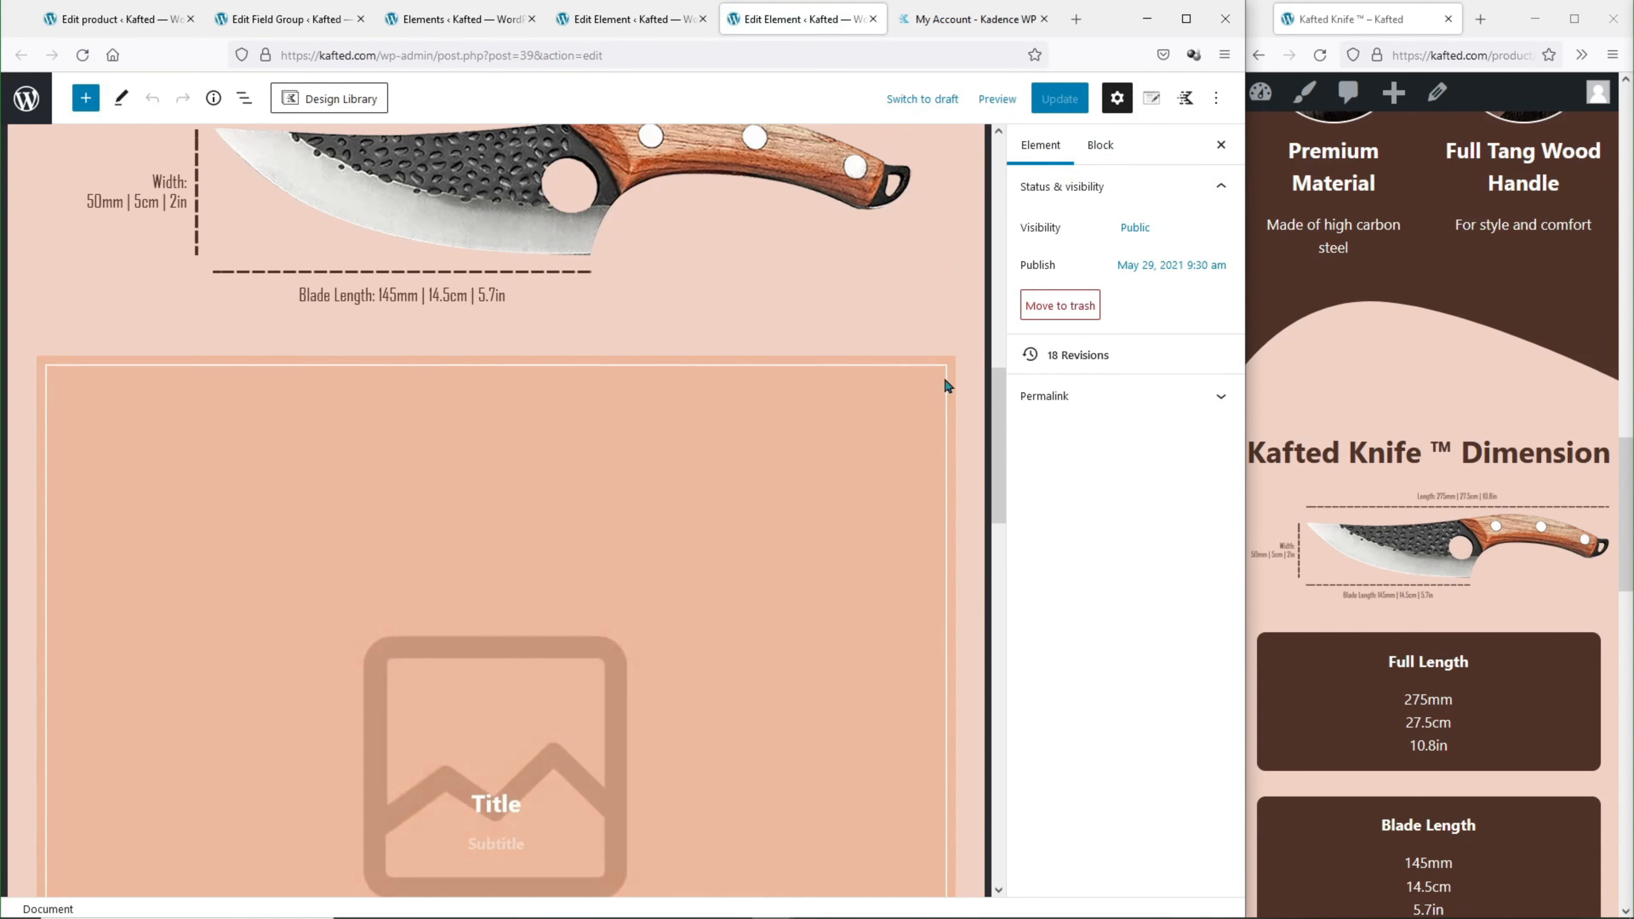
# Link the Image Overlay block's dynamic image to the current post's Knife Dimension custom field, using Post Custom Field as the image.
pyautogui.click(943, 376)
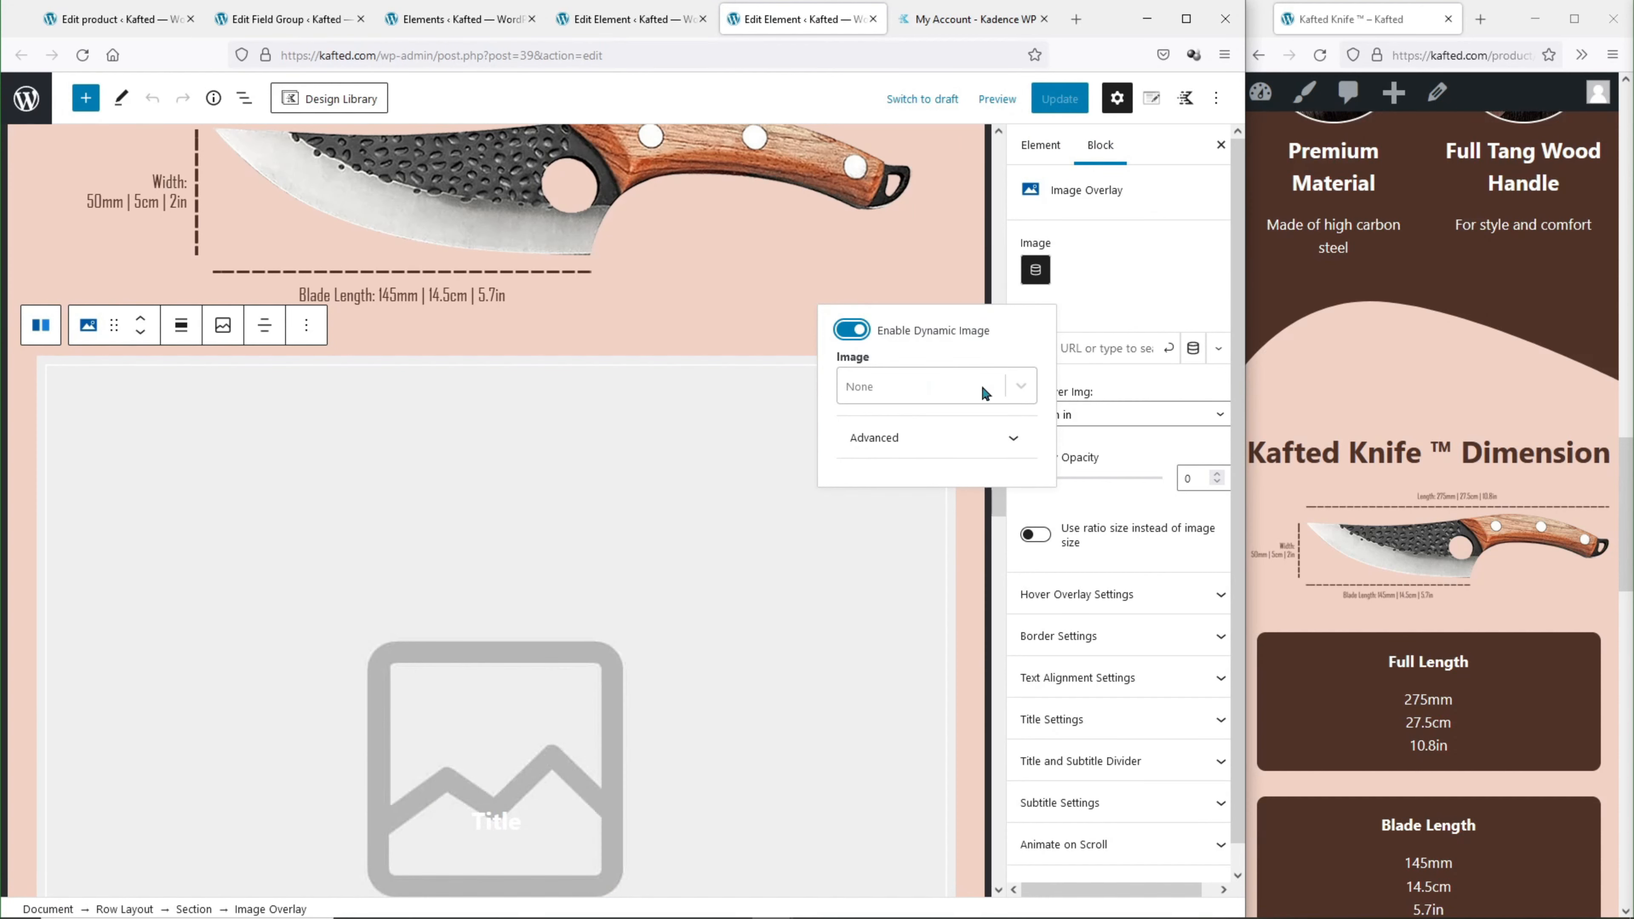
pyautogui.click(979, 383)
pyautogui.scroll(-1, 952, 447)
pyautogui.scroll(1, 941, 475)
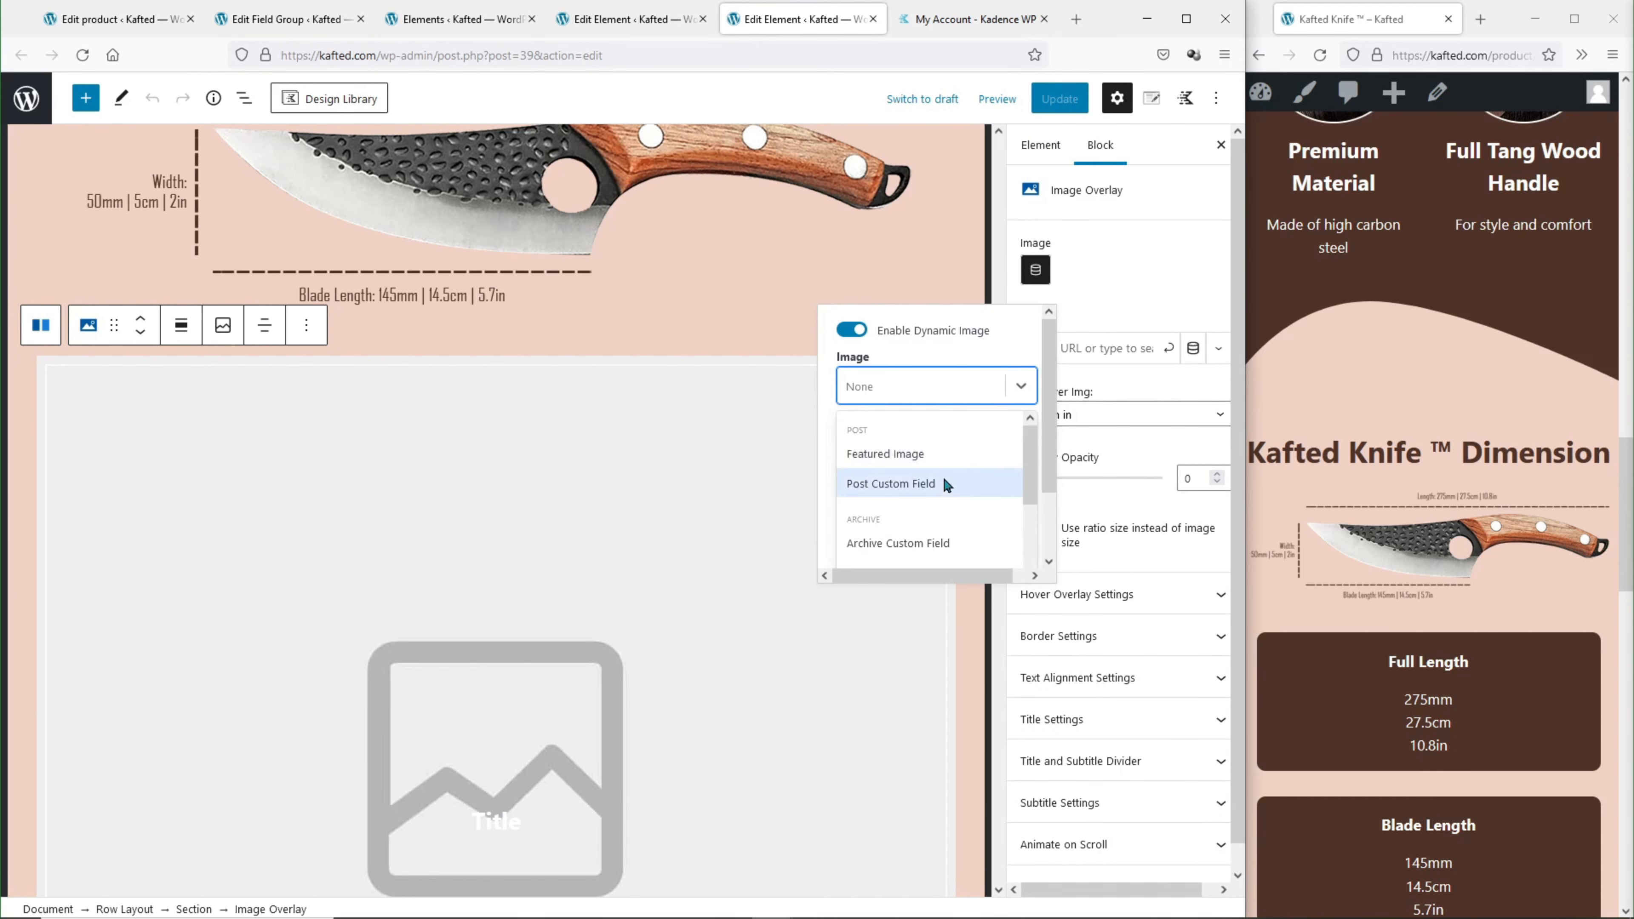
pyautogui.click(915, 484)
pyautogui.click(944, 531)
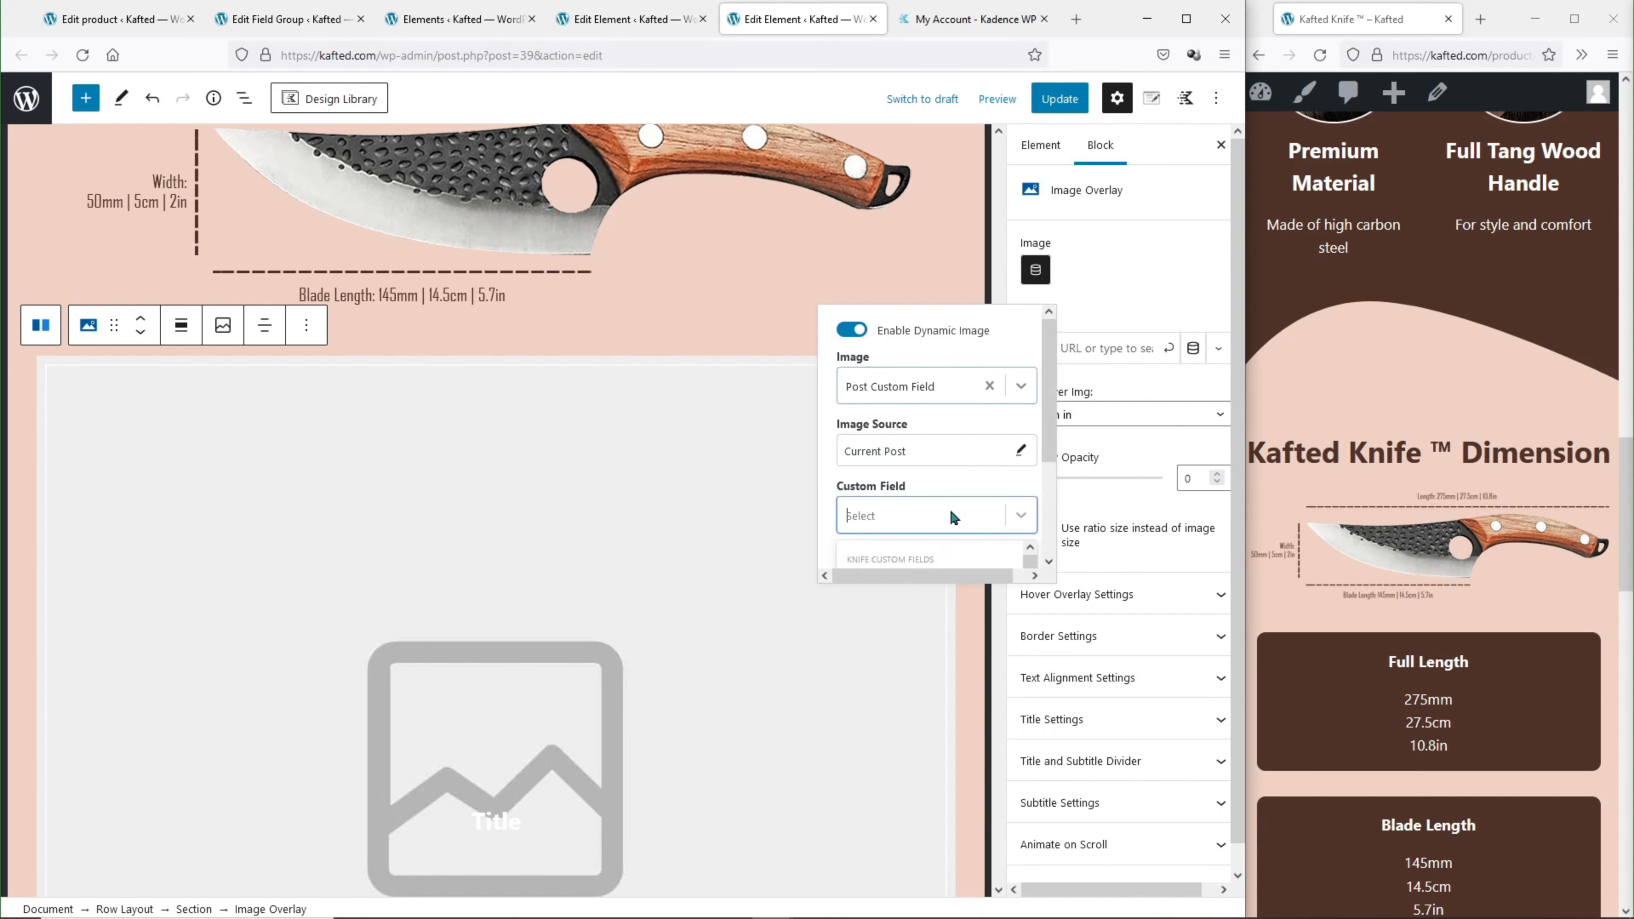
pyautogui.scroll(-1, 942, 463)
pyautogui.click(910, 479)
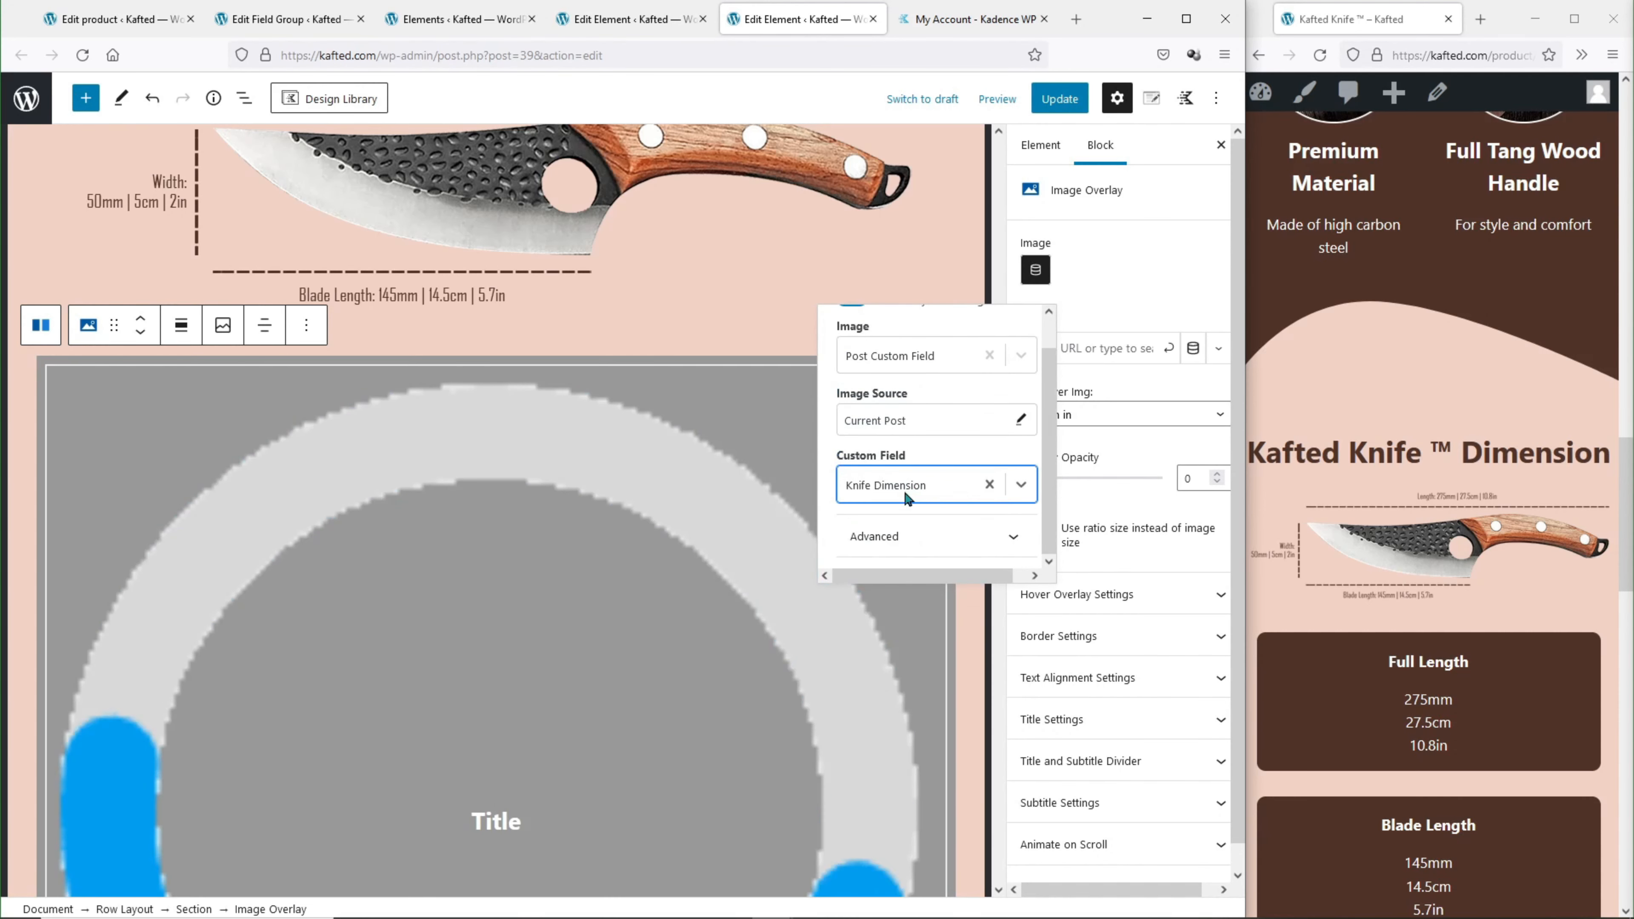
pyautogui.click(1072, 309)
# Make the Image Overlay block's hover overlay color fully transparent by setting its alpha to 0.
pyautogui.scroll(-1, 1080, 425)
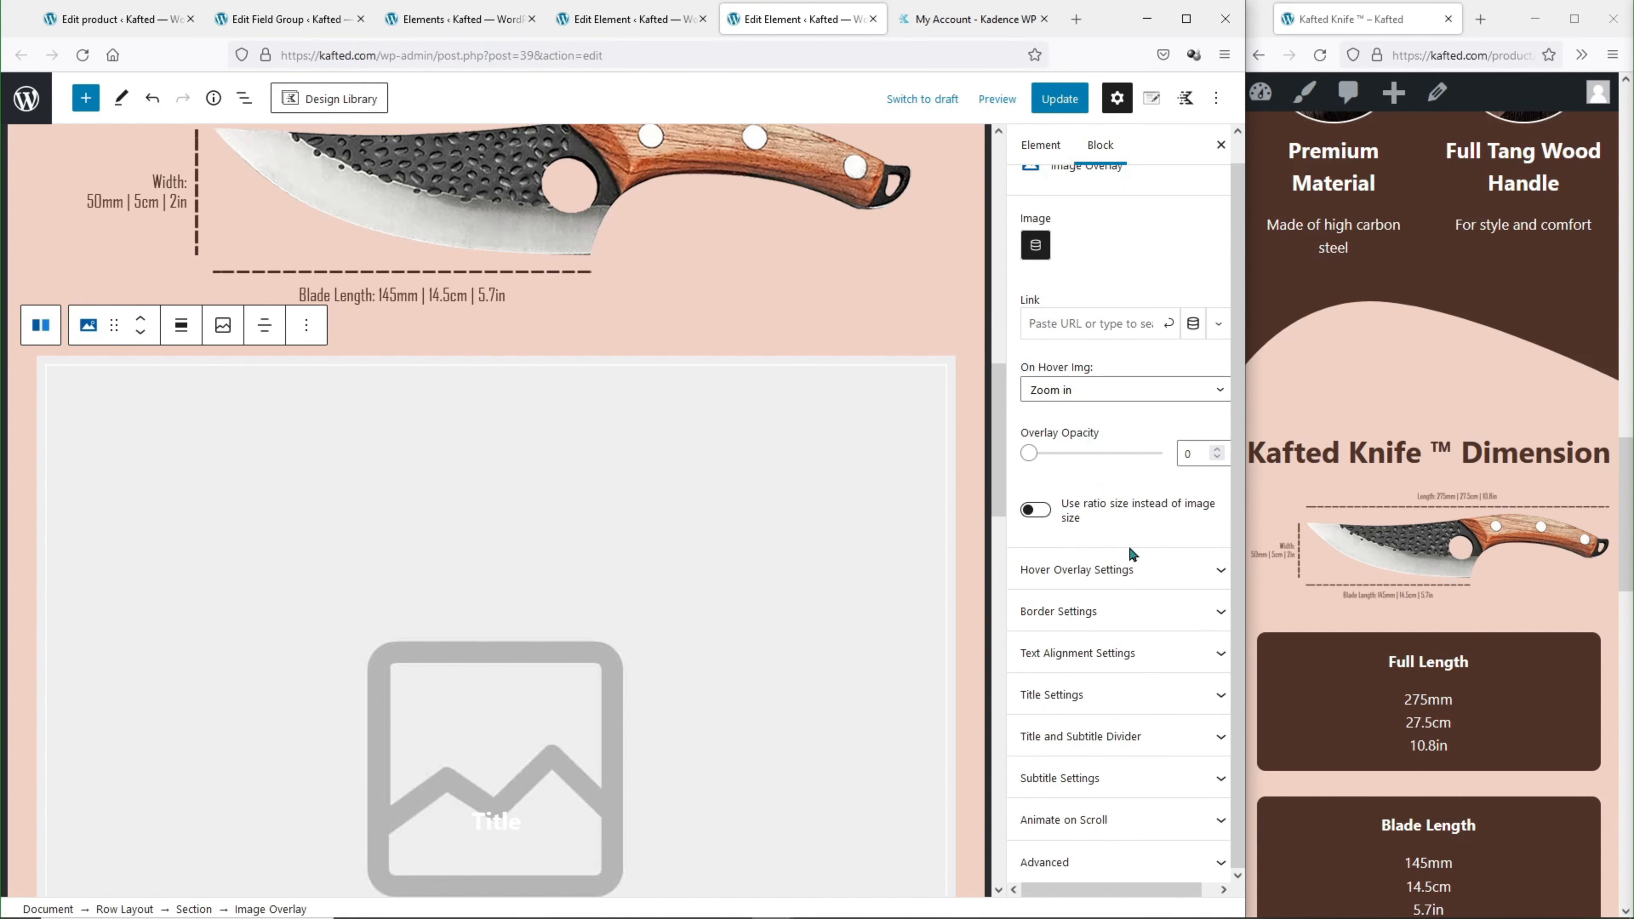
pyautogui.click(1134, 570)
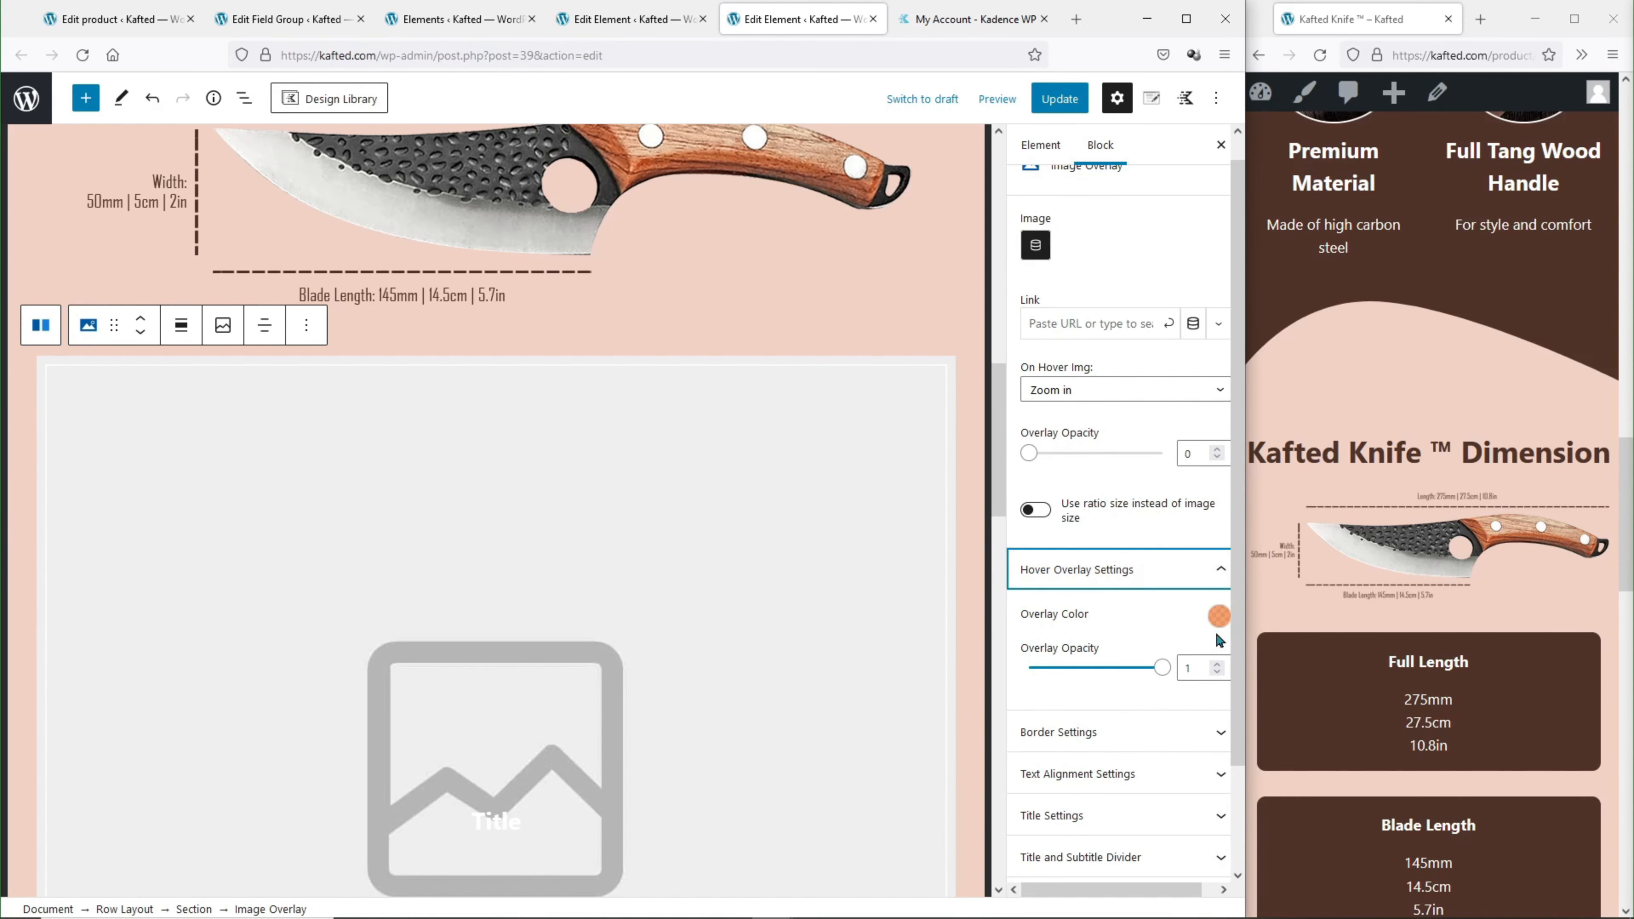
pyautogui.click(1217, 616)
pyautogui.doubleClick(1188, 516)
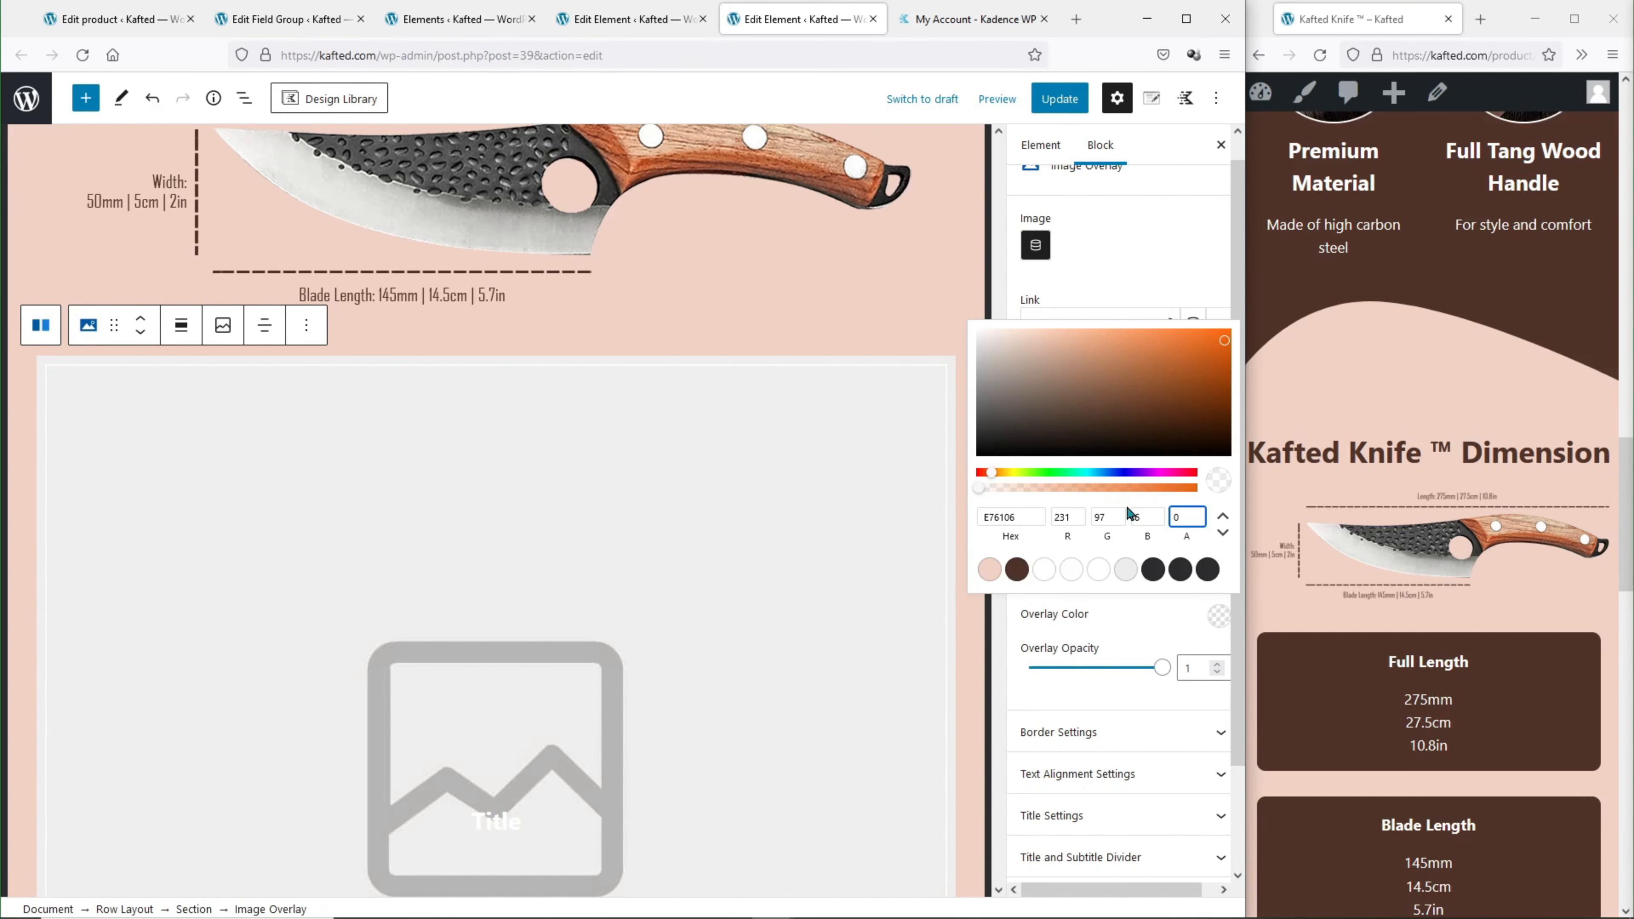
pyautogui.click(748, 500)
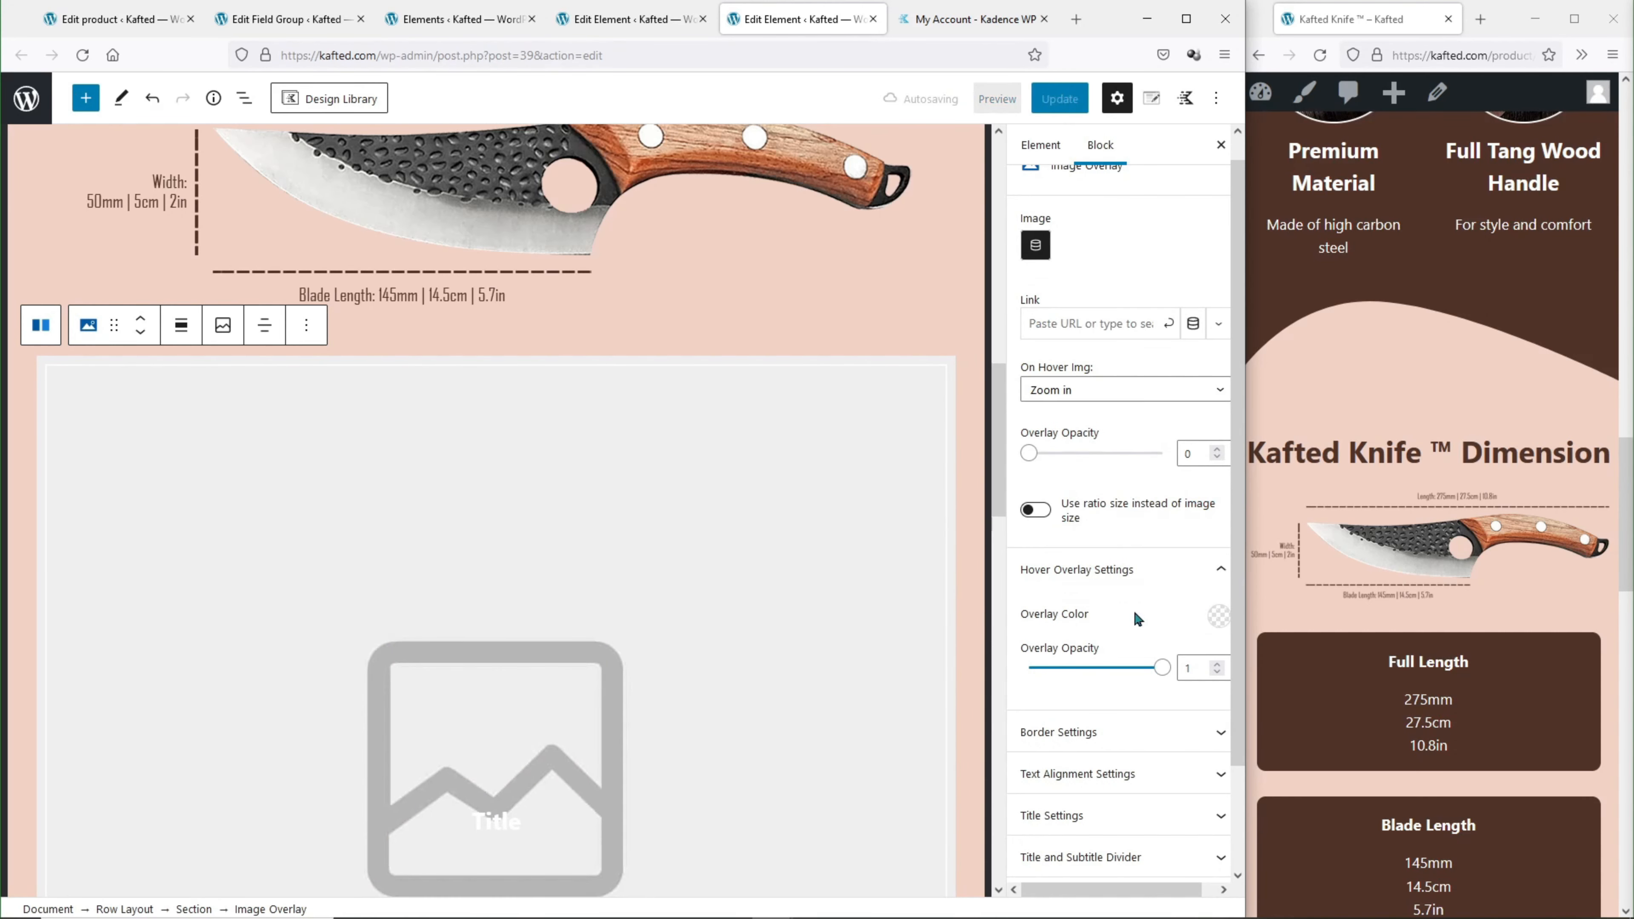
# Disable both the title and the subtitle of the Image Overlay block and collapse its opened settings sections.
pyautogui.scroll(-3, 488, 708)
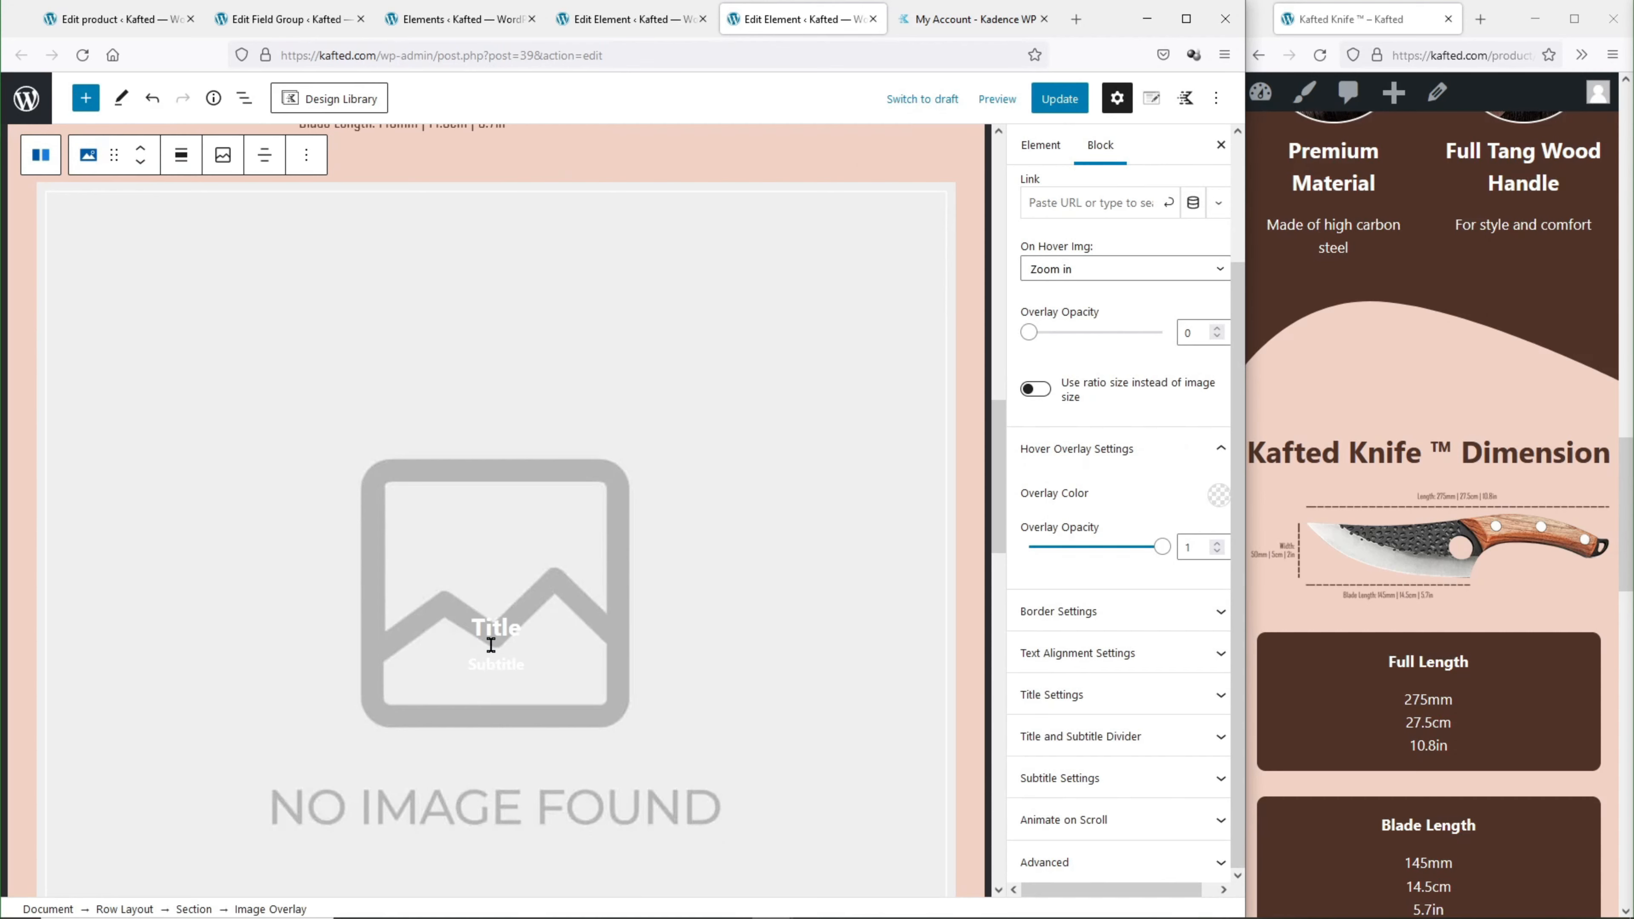
pyautogui.click(1108, 701)
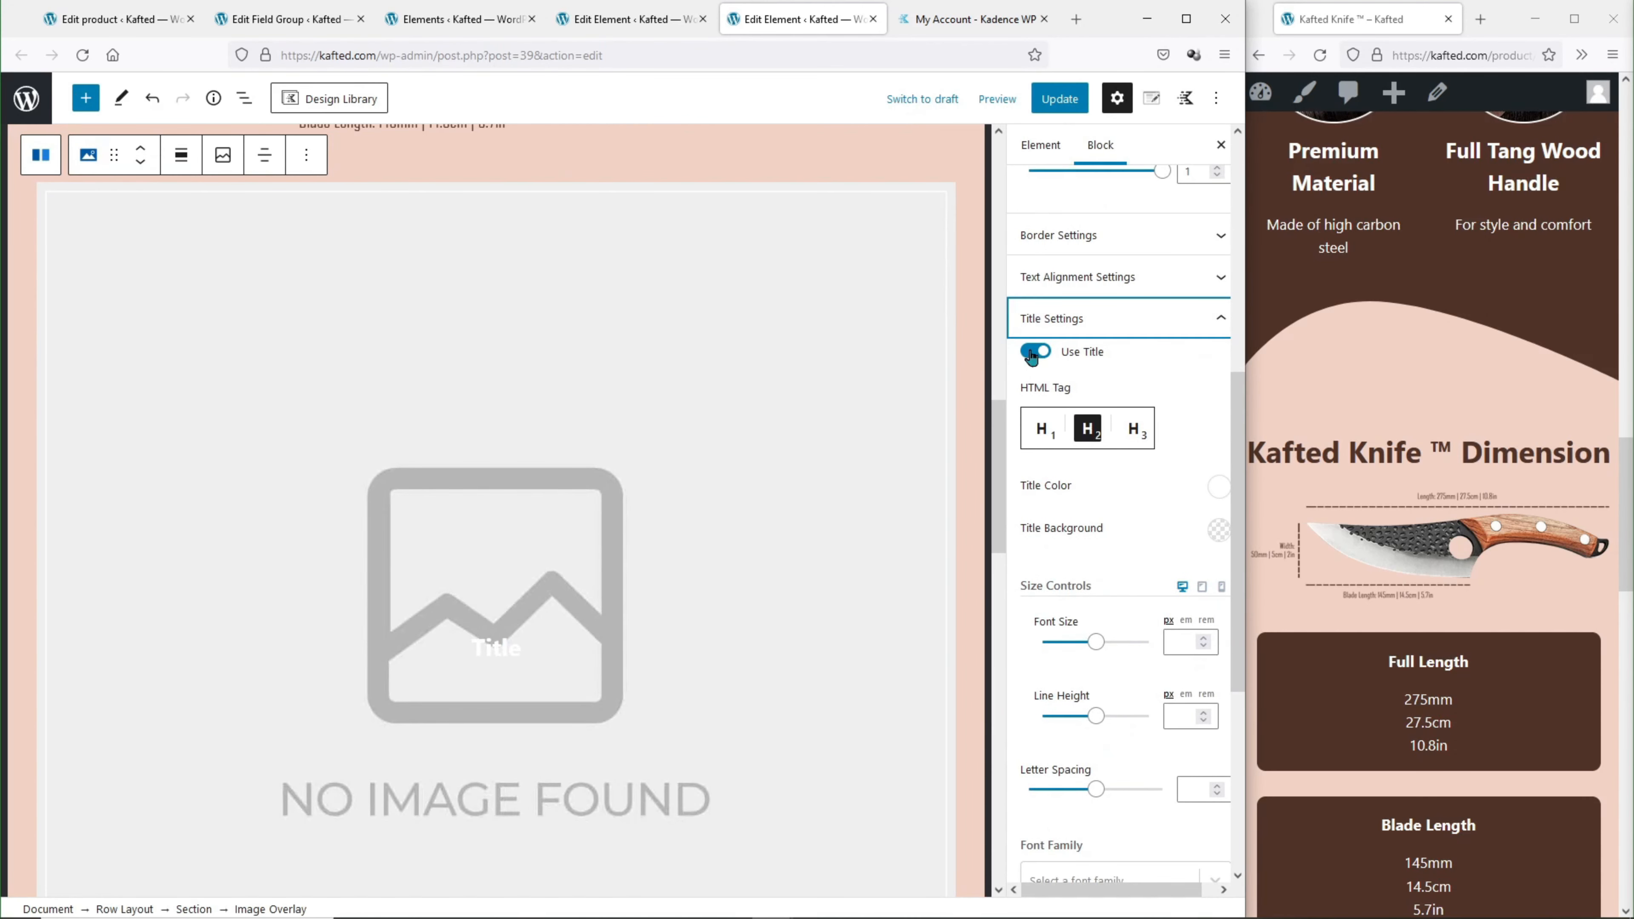
pyautogui.click(1033, 353)
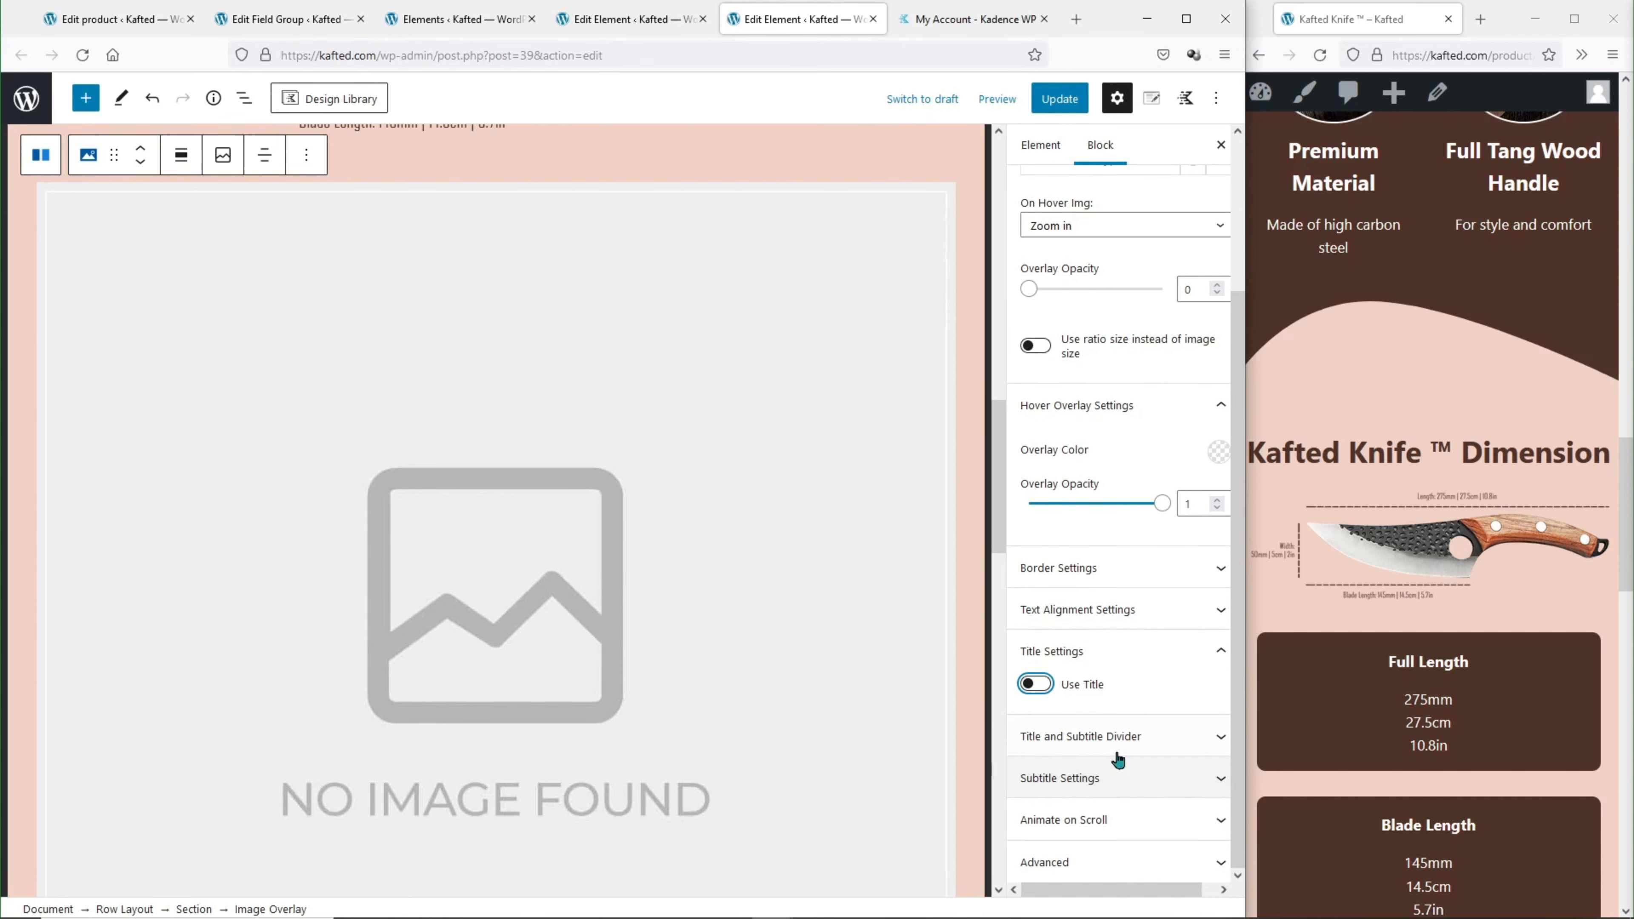
pyautogui.click(1119, 778)
pyautogui.click(1035, 376)
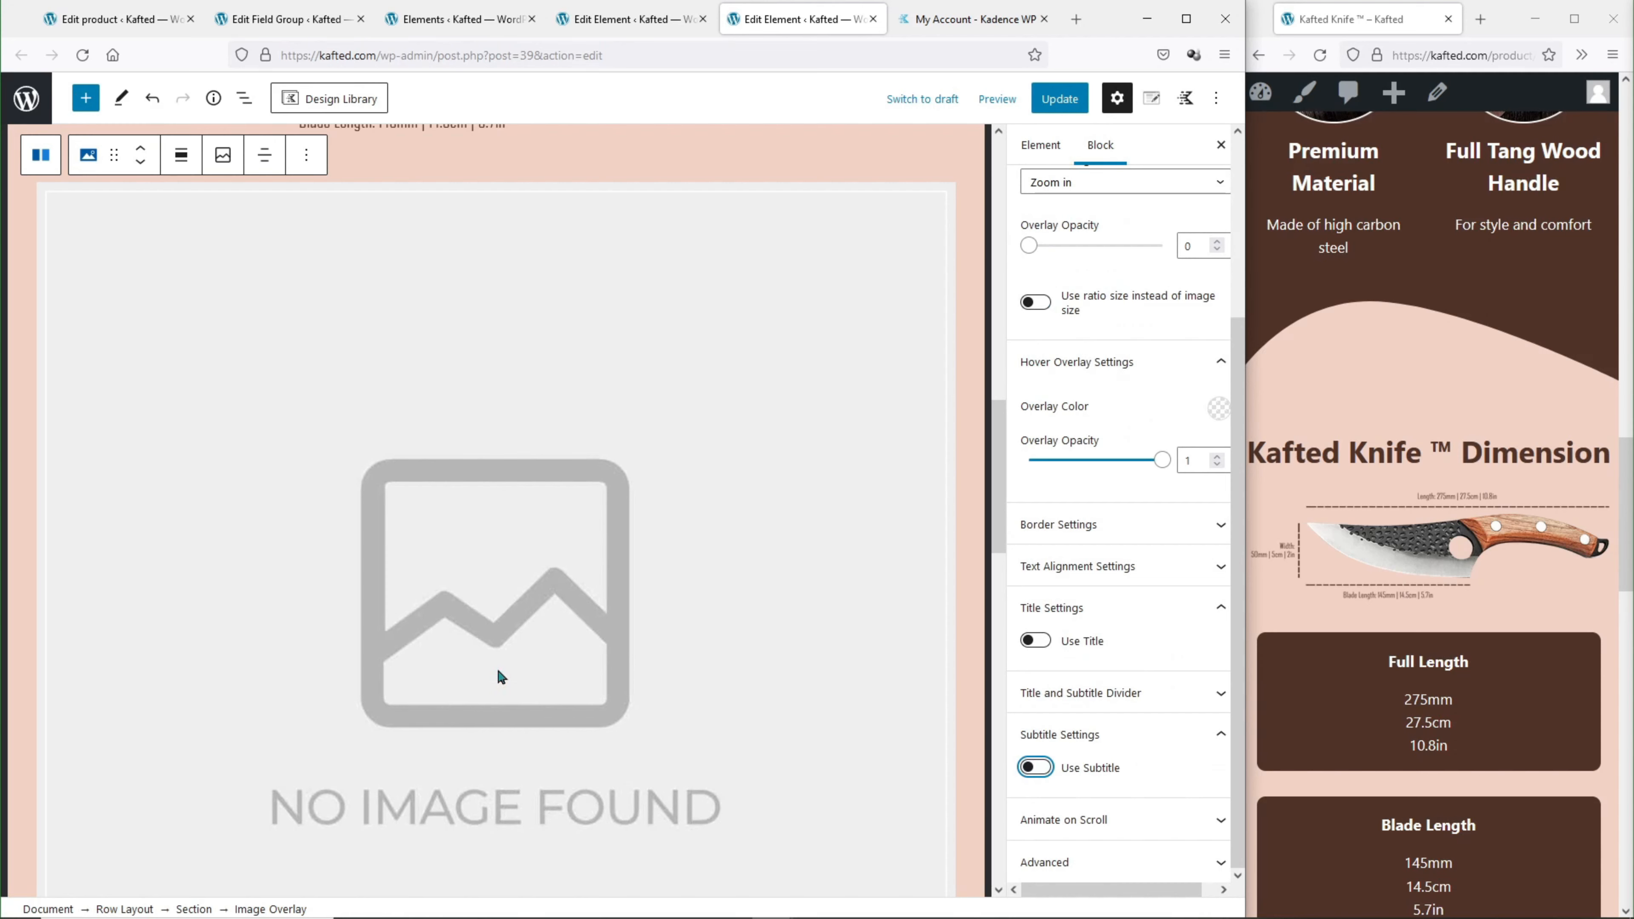
pyautogui.scroll(4, 1093, 638)
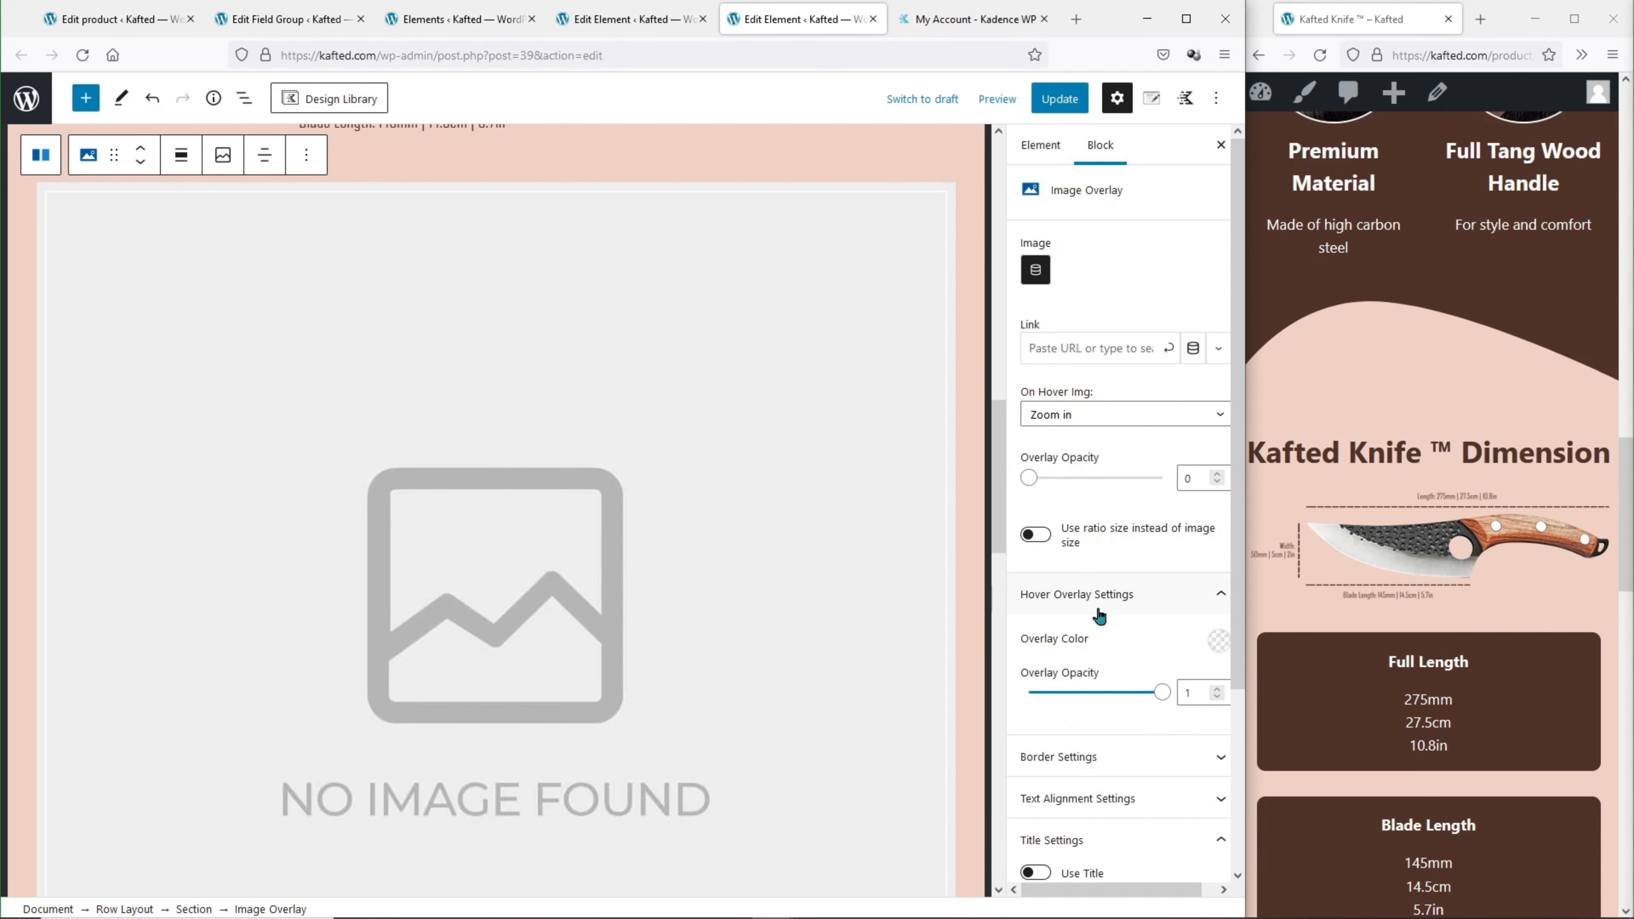
pyautogui.click(1094, 595)
pyautogui.click(1094, 720)
pyautogui.click(1112, 802)
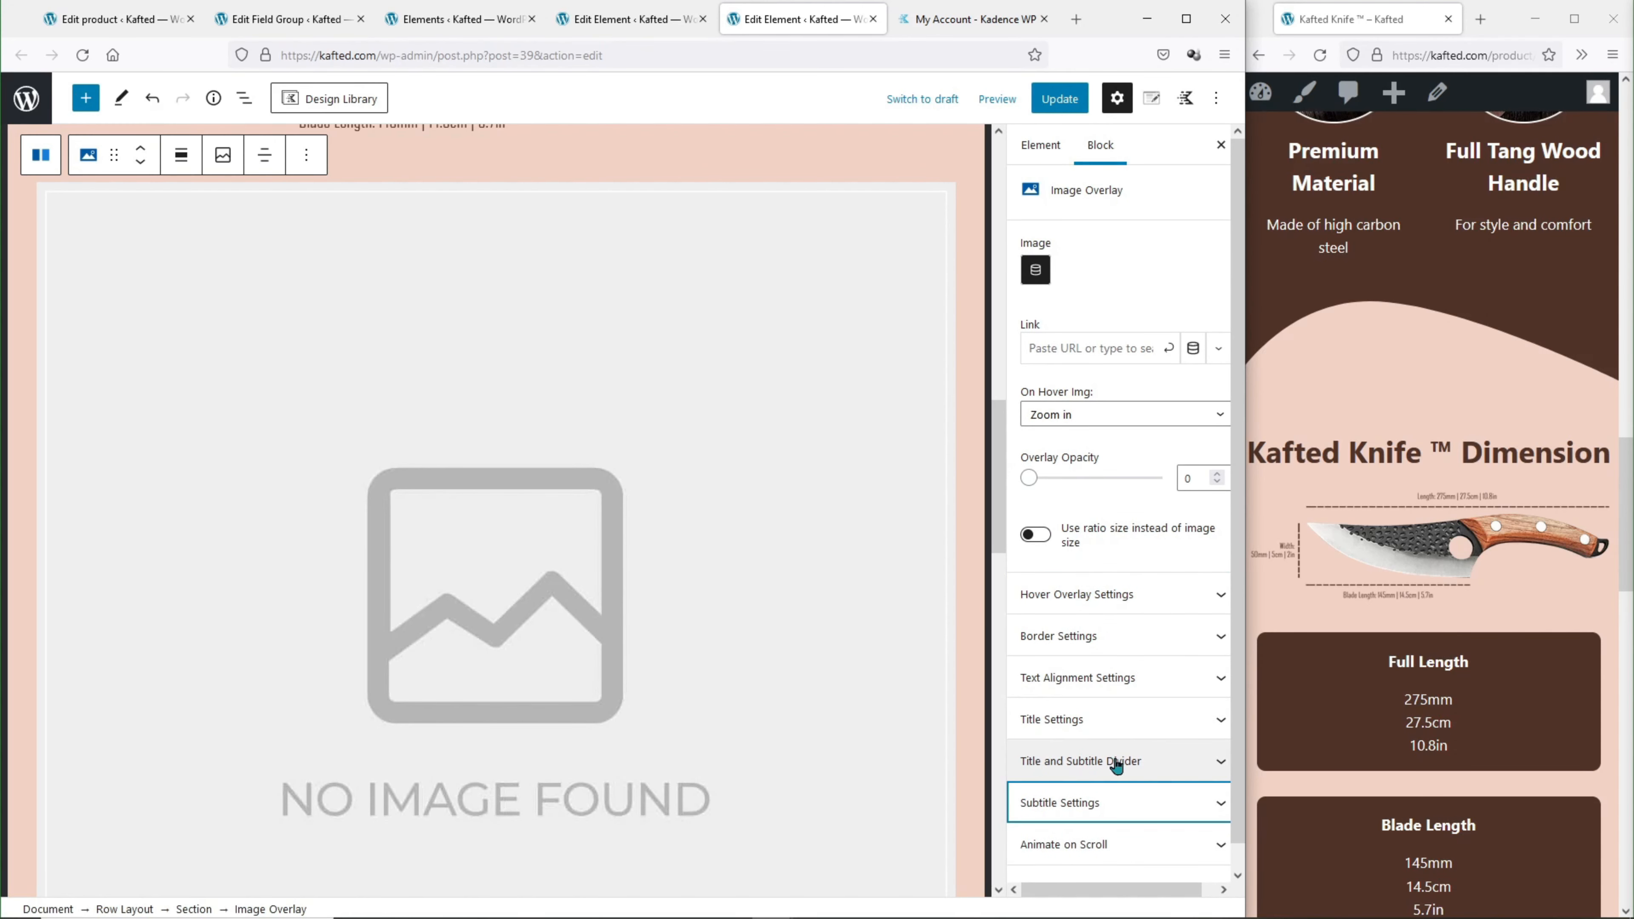
# Set the Image Overlay block's on-hover image effect to Static and update the element.
pyautogui.click(1133, 417)
pyautogui.click(1097, 443)
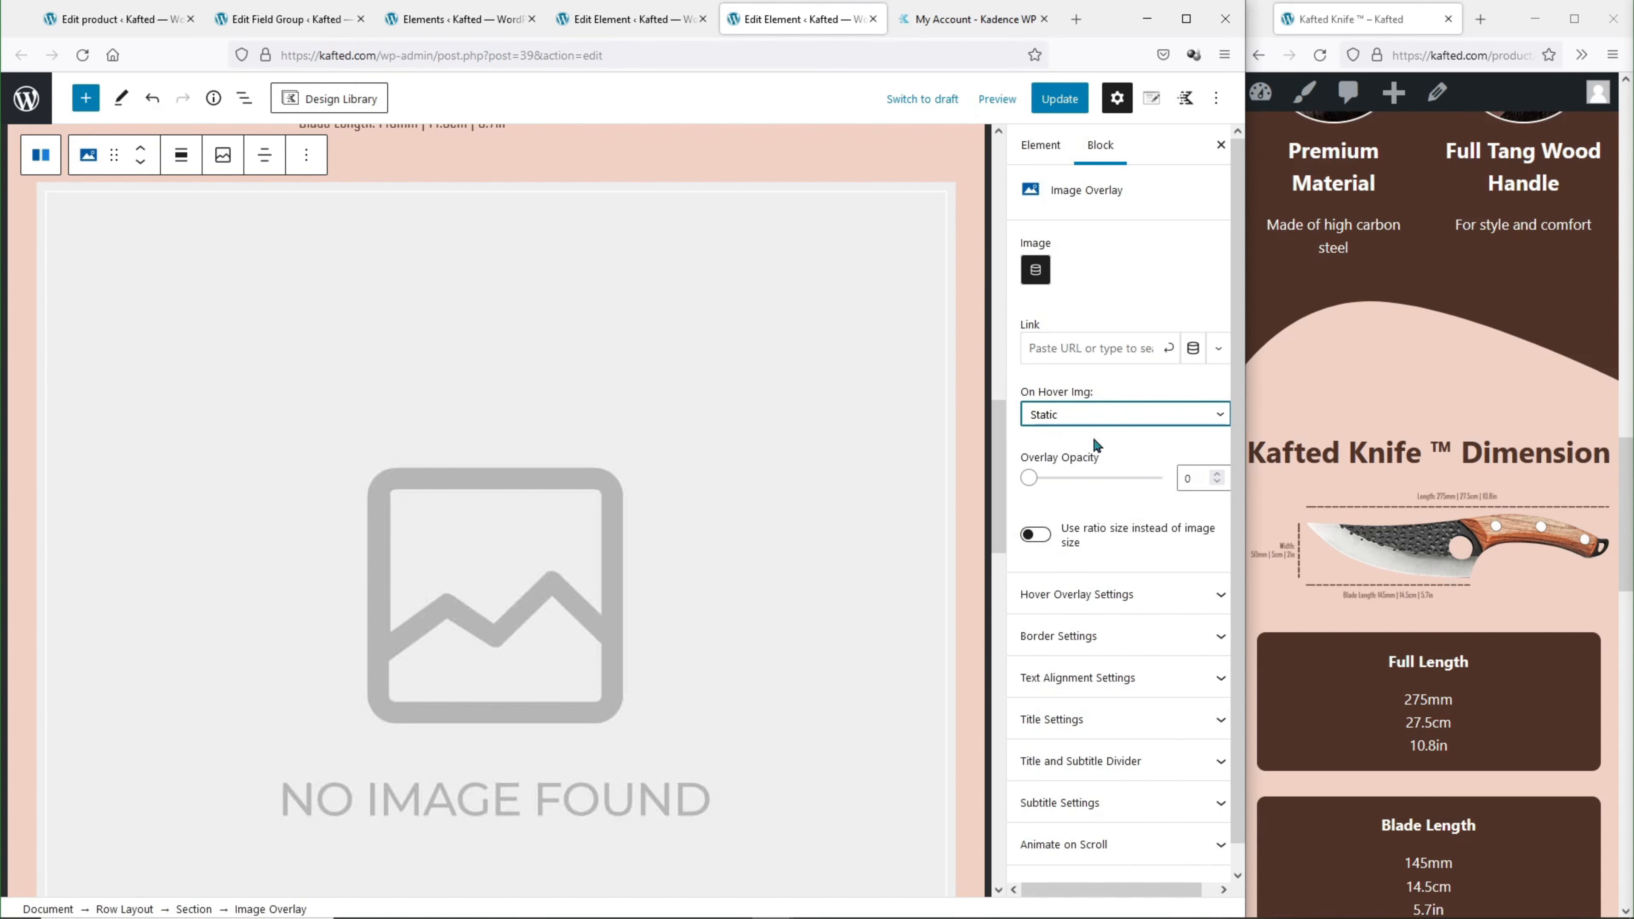
pyautogui.click(1063, 105)
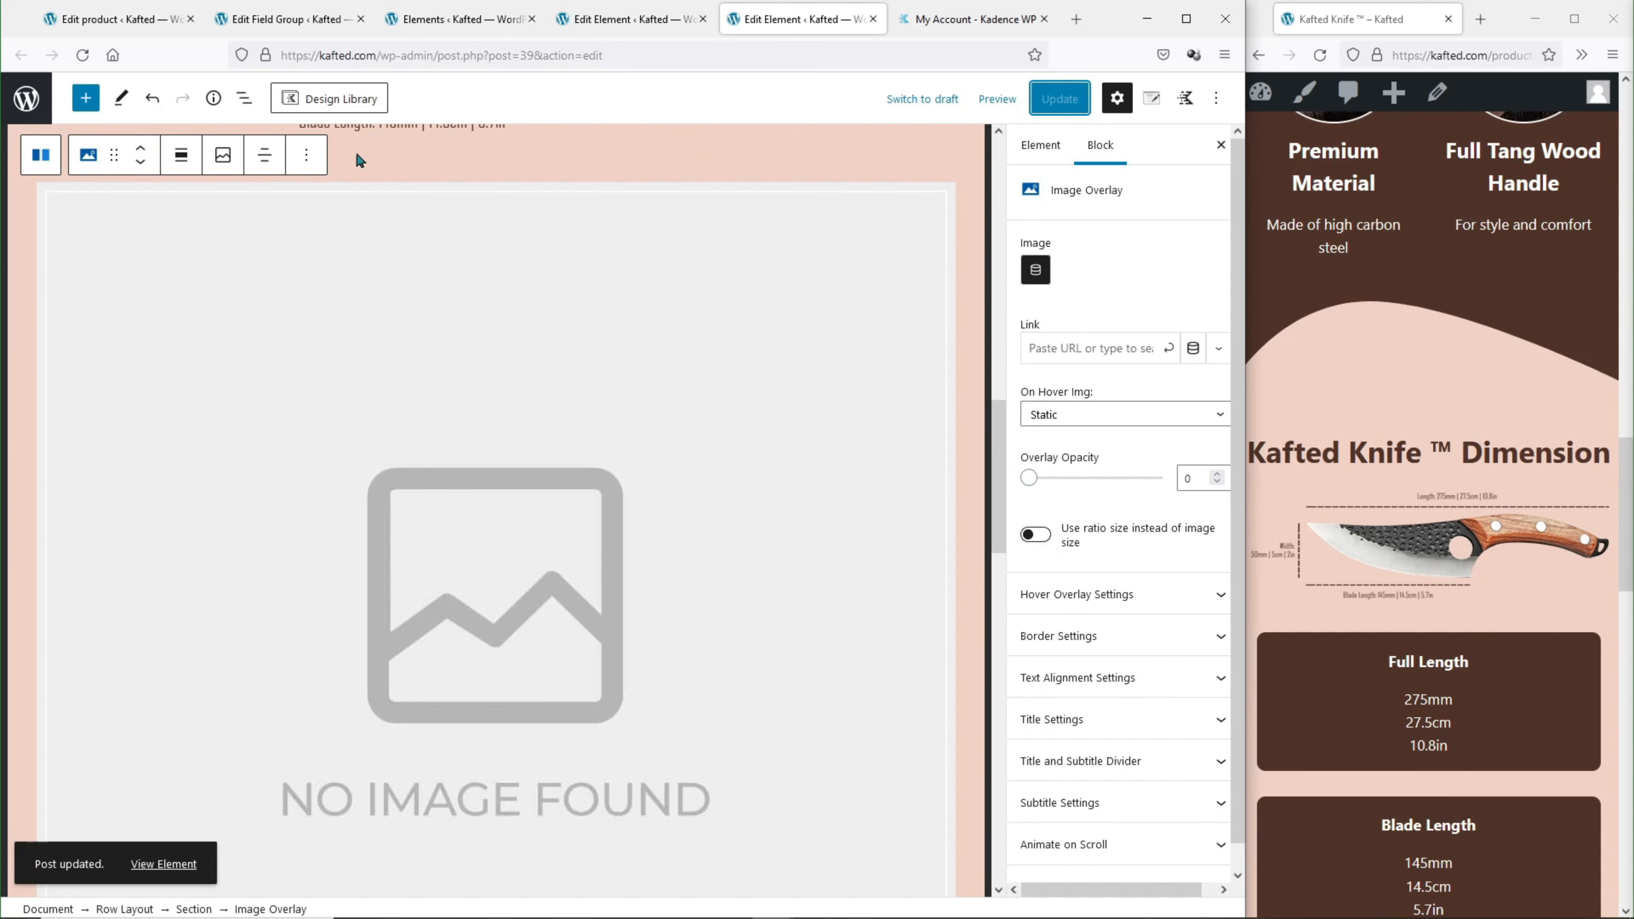
# Reload the Kafted Knife product editor and assign Kafted-Knife-Dimensions.png from the media library to the Knife Dimension field.
pyautogui.click(143, 21)
pyautogui.scroll(-20, 210, 287)
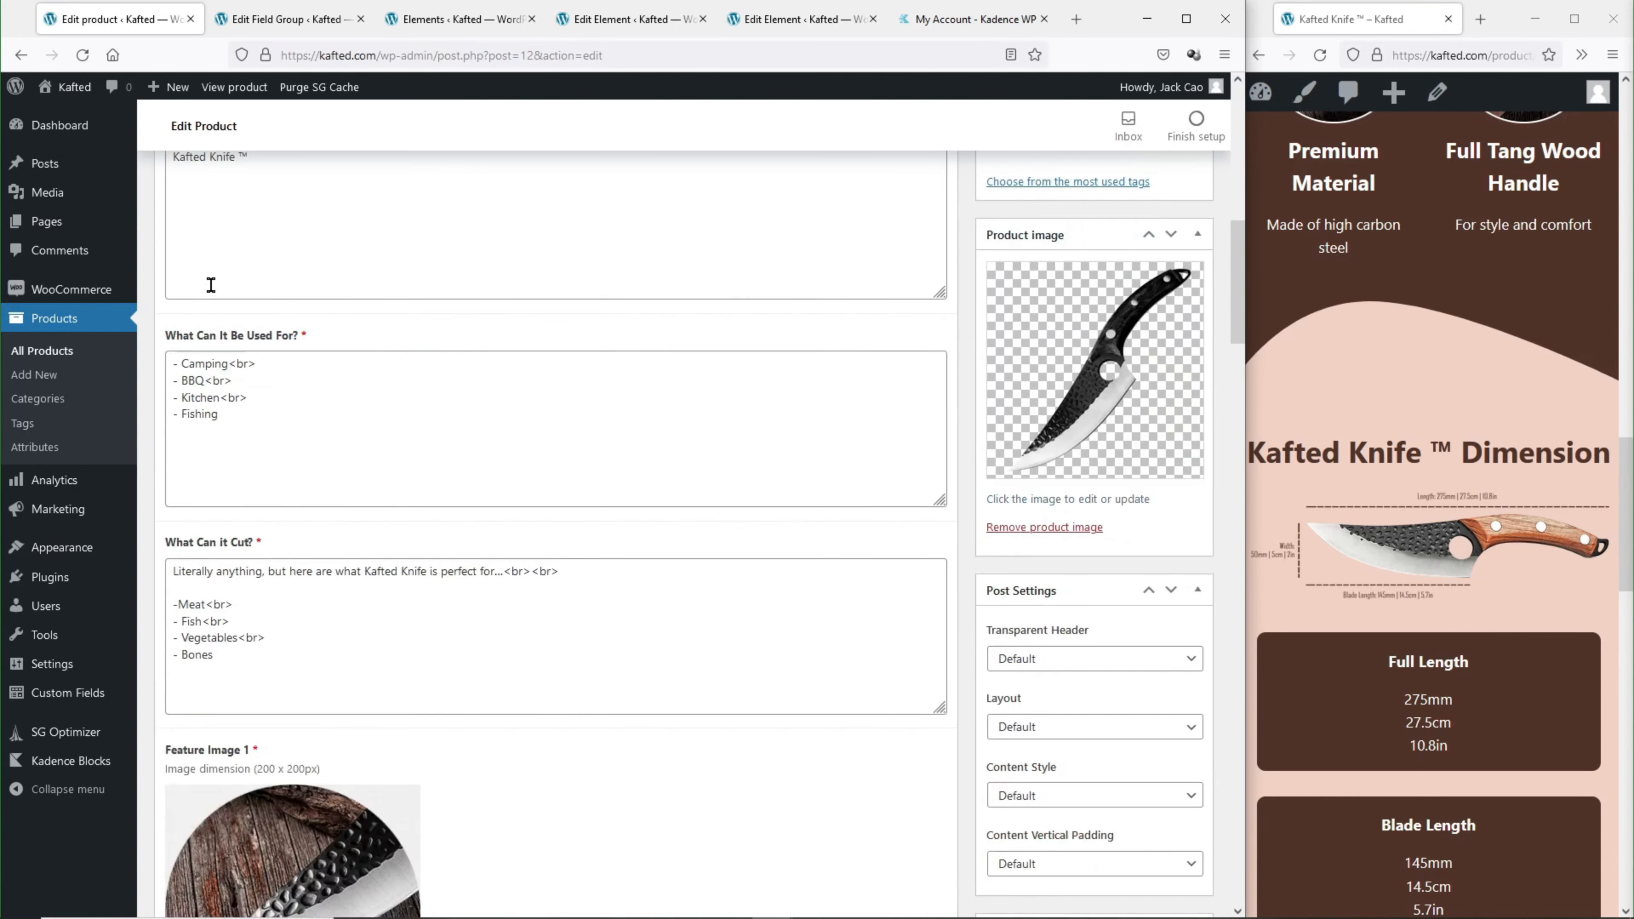
pyautogui.scroll(-20, 210, 288)
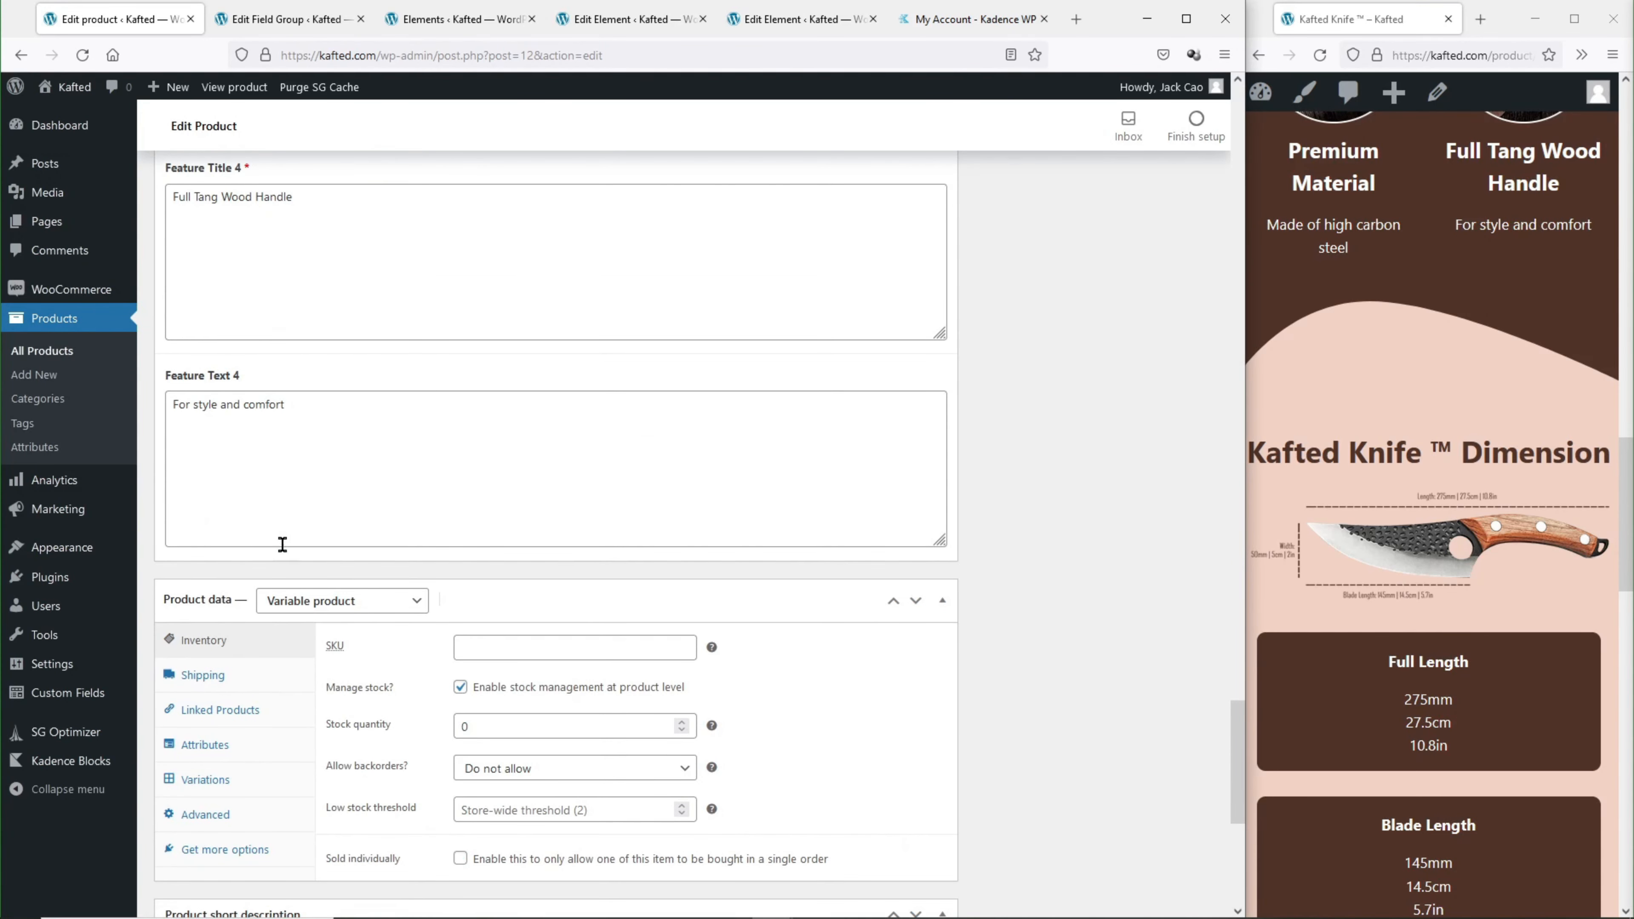
pyautogui.click(83, 55)
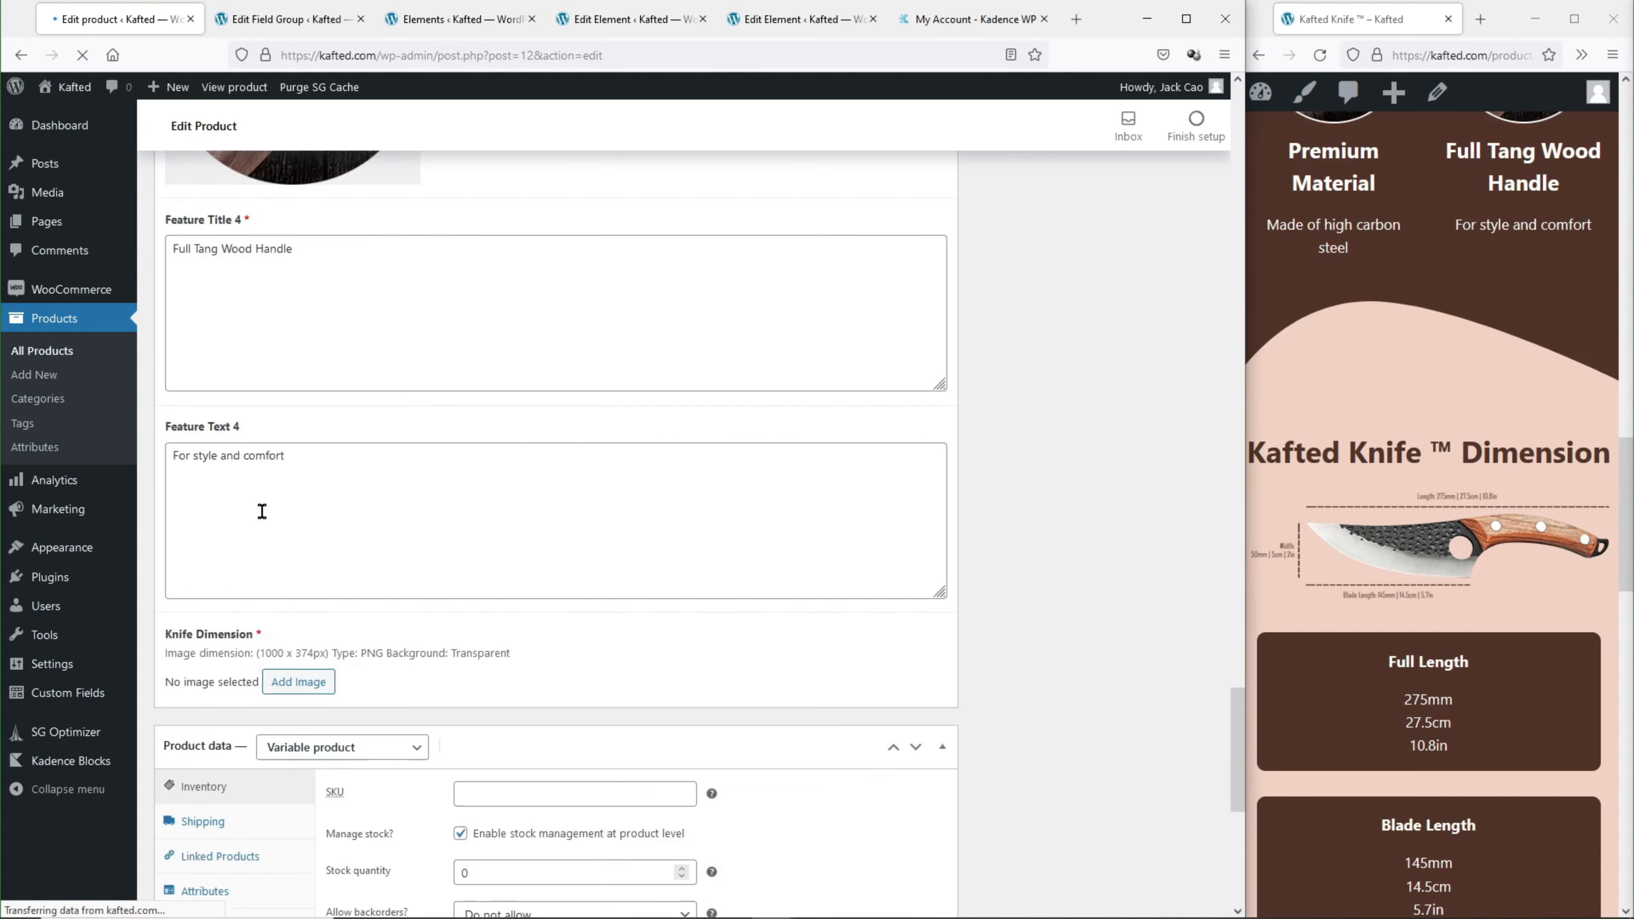
pyautogui.click(316, 576)
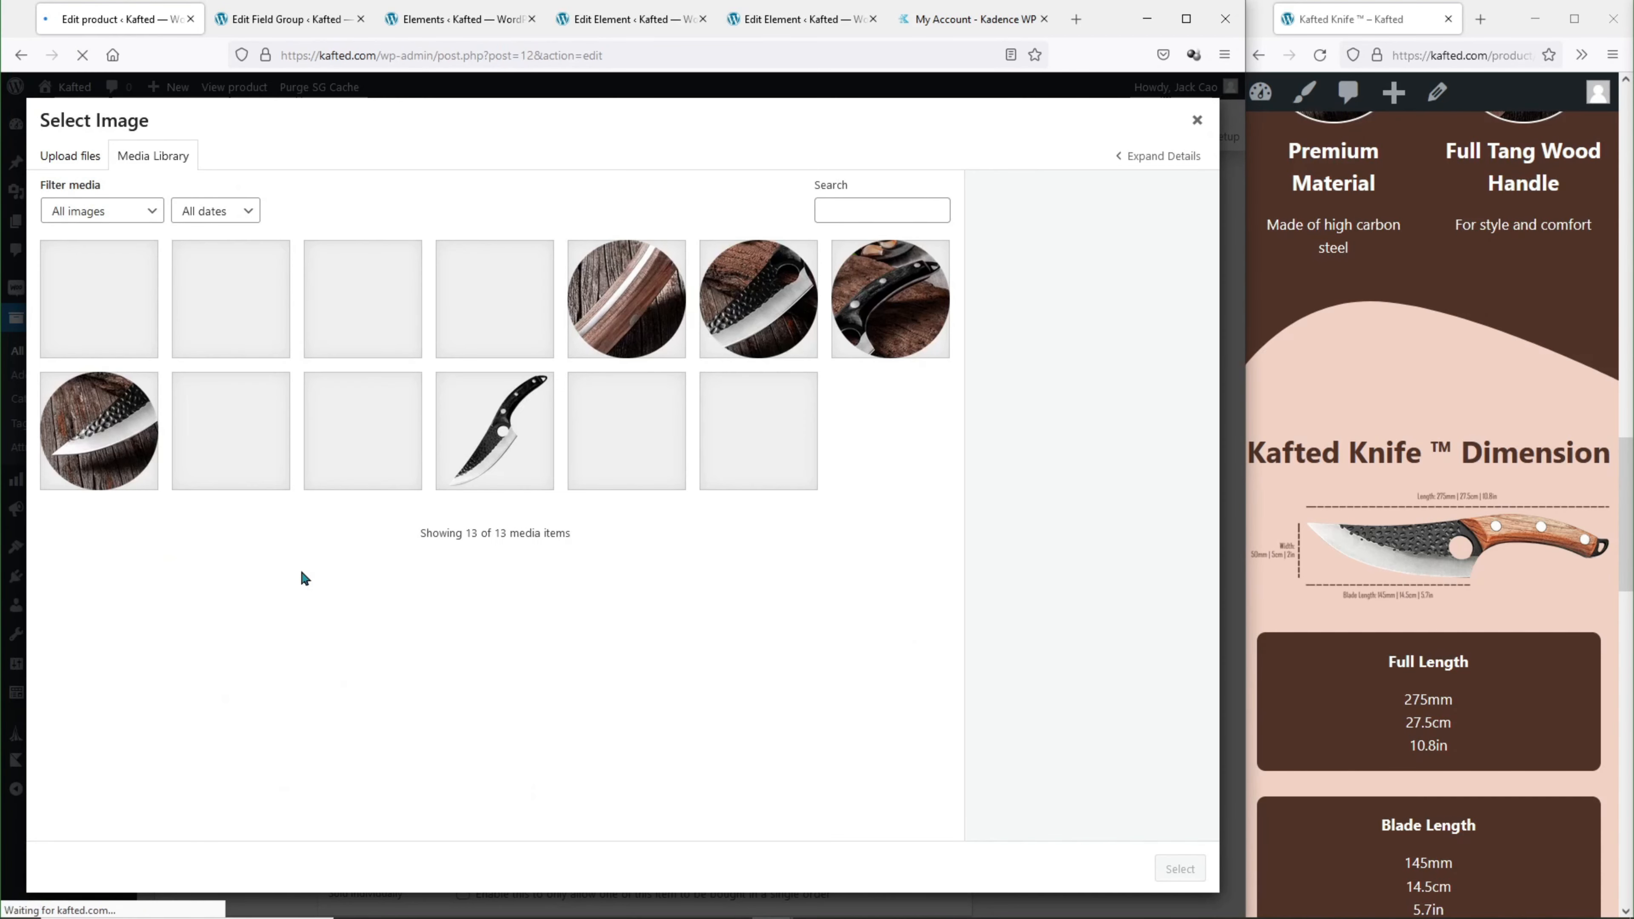
pyautogui.click(506, 310)
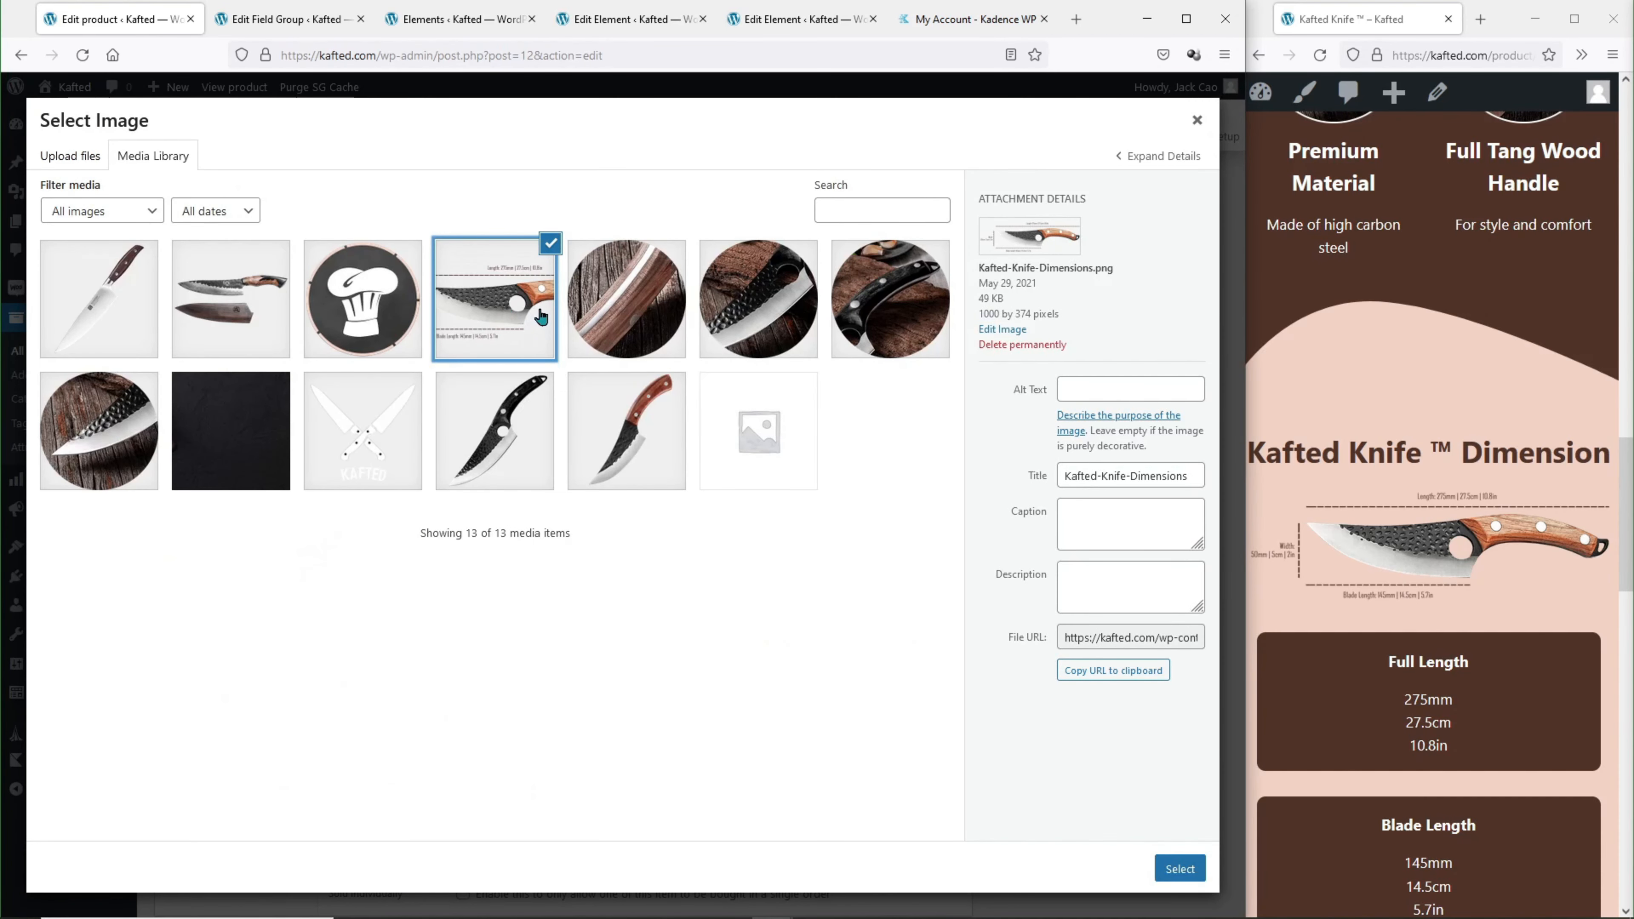
pyautogui.click(1176, 868)
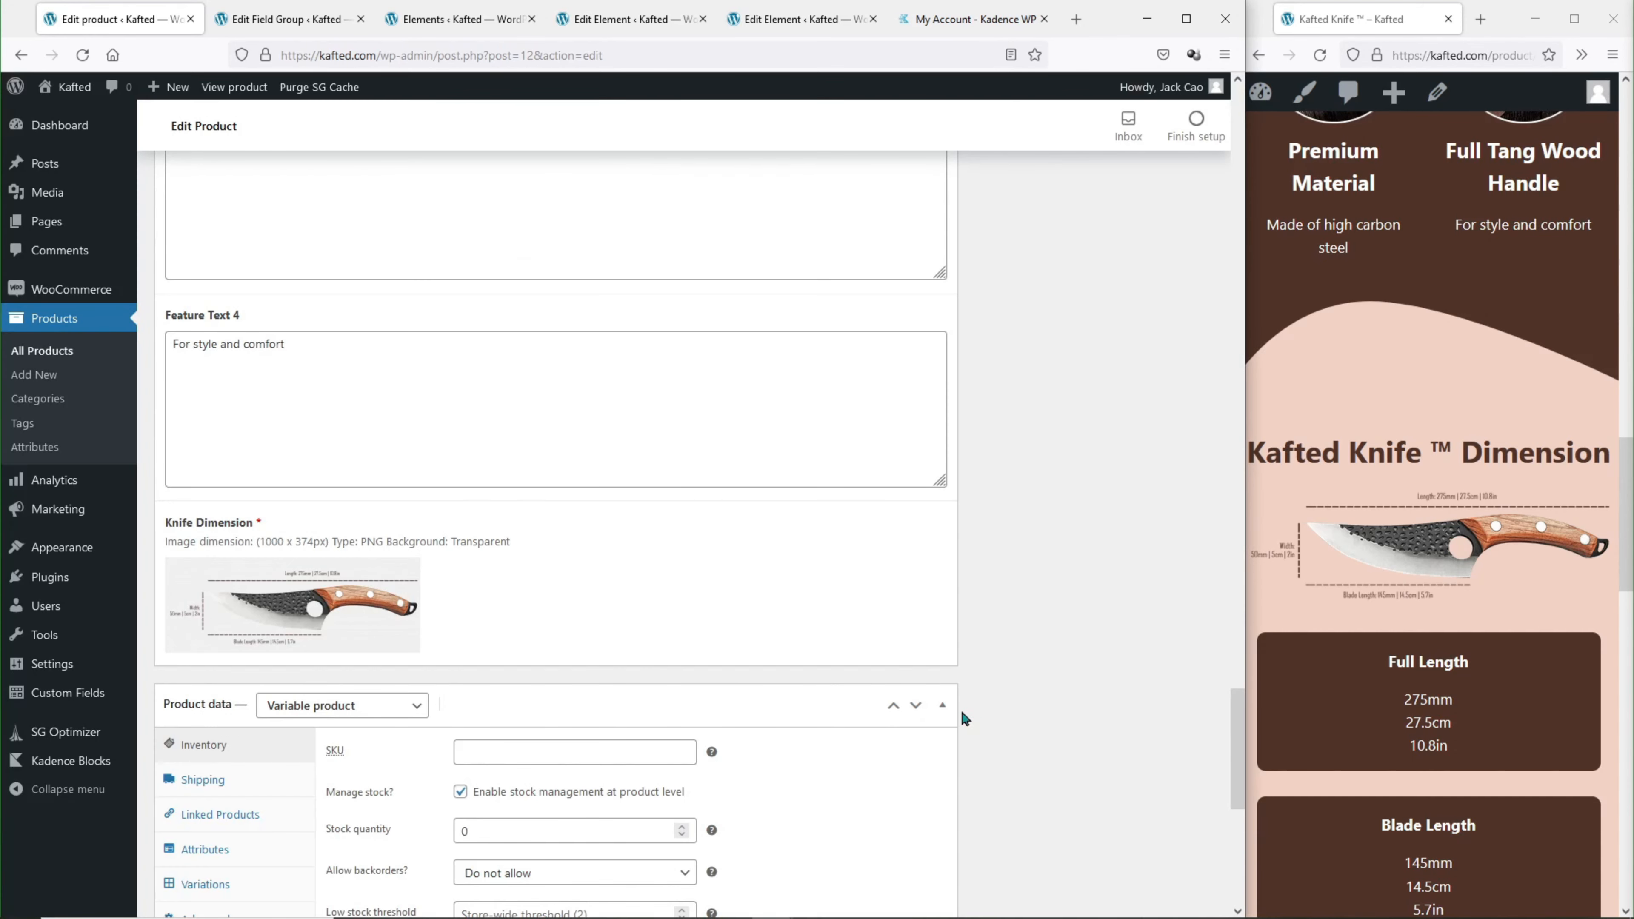
# Update the product and reload its live page to check the dynamic knife dimension image.
pyautogui.scroll(10, 1057, 583)
pyautogui.scroll(10, 1081, 605)
pyautogui.click(1167, 654)
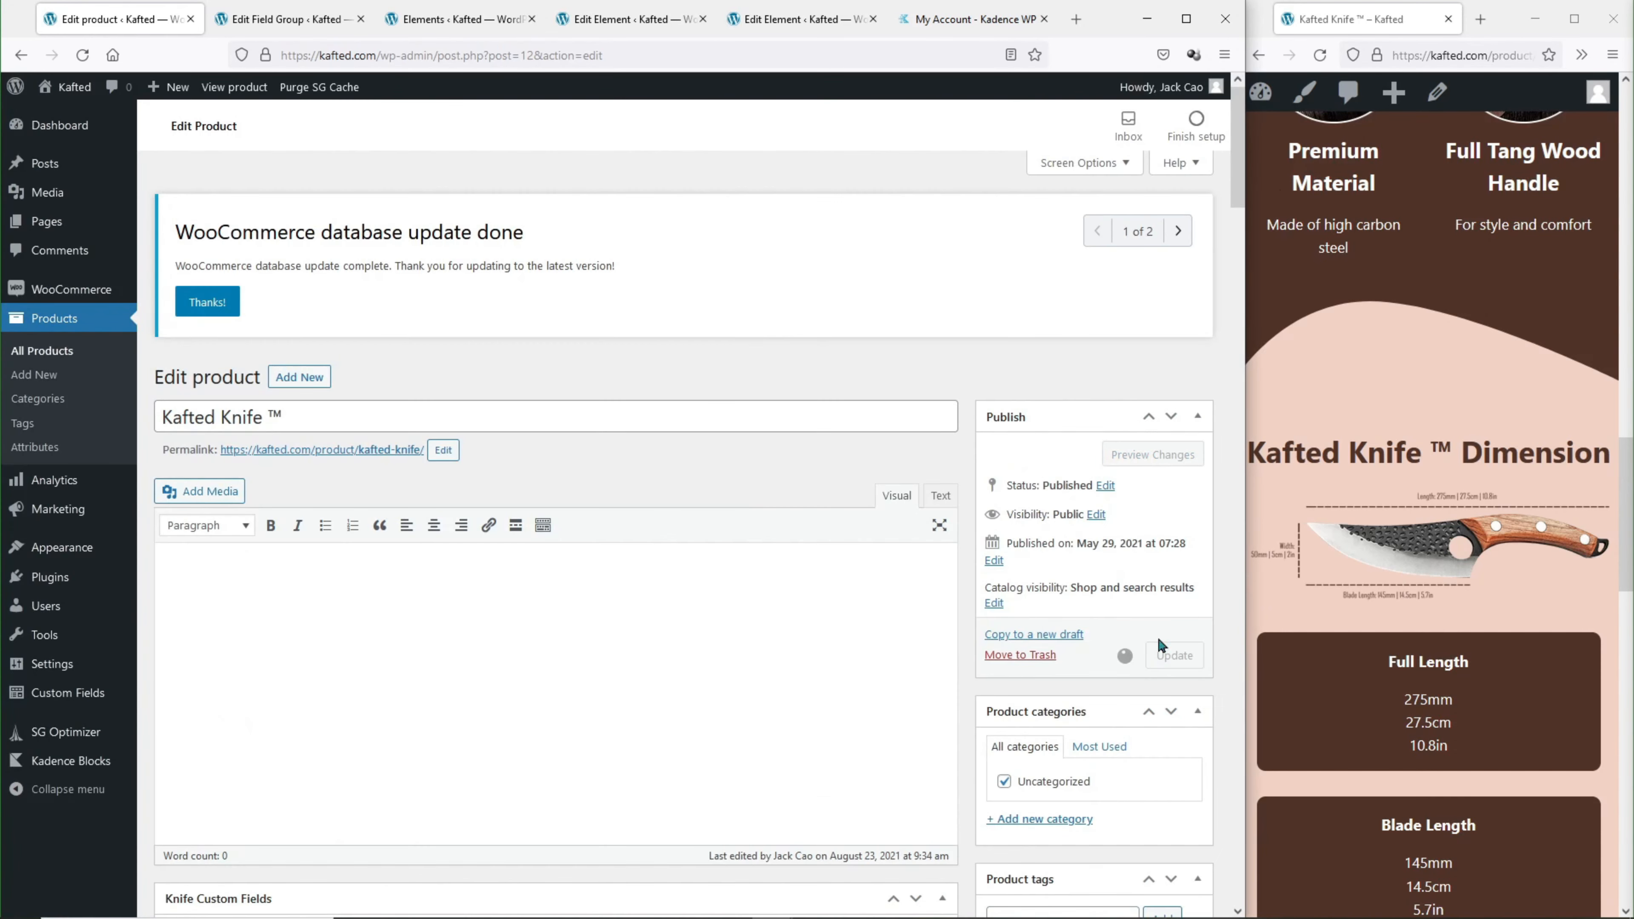
pyautogui.click(1321, 55)
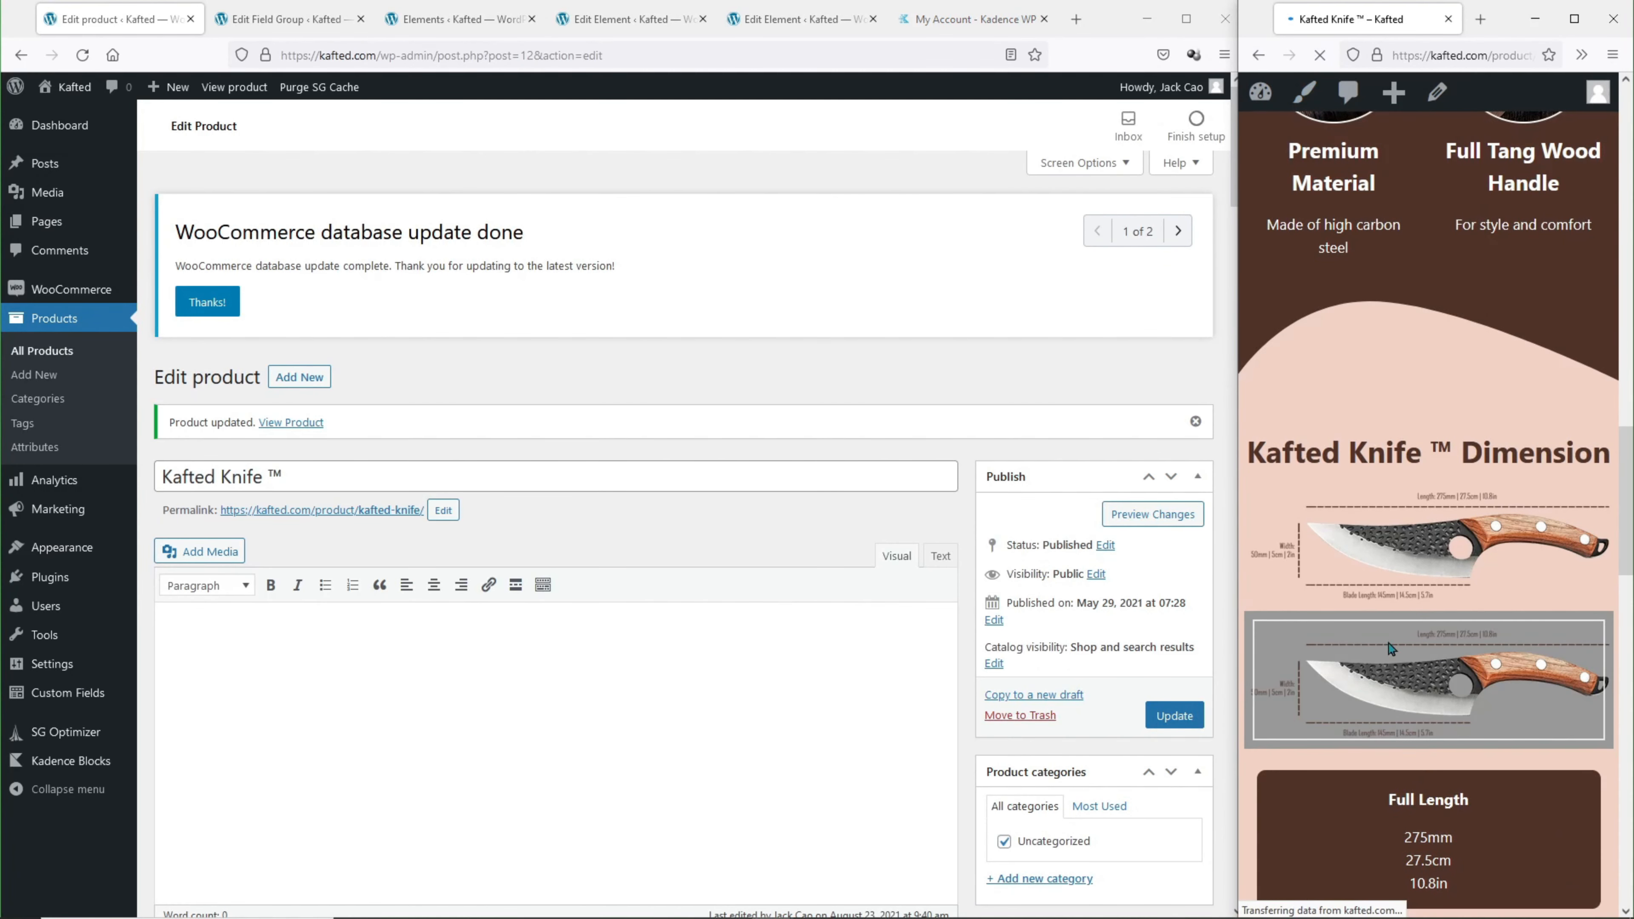
pyautogui.scroll(-2, 1351, 631)
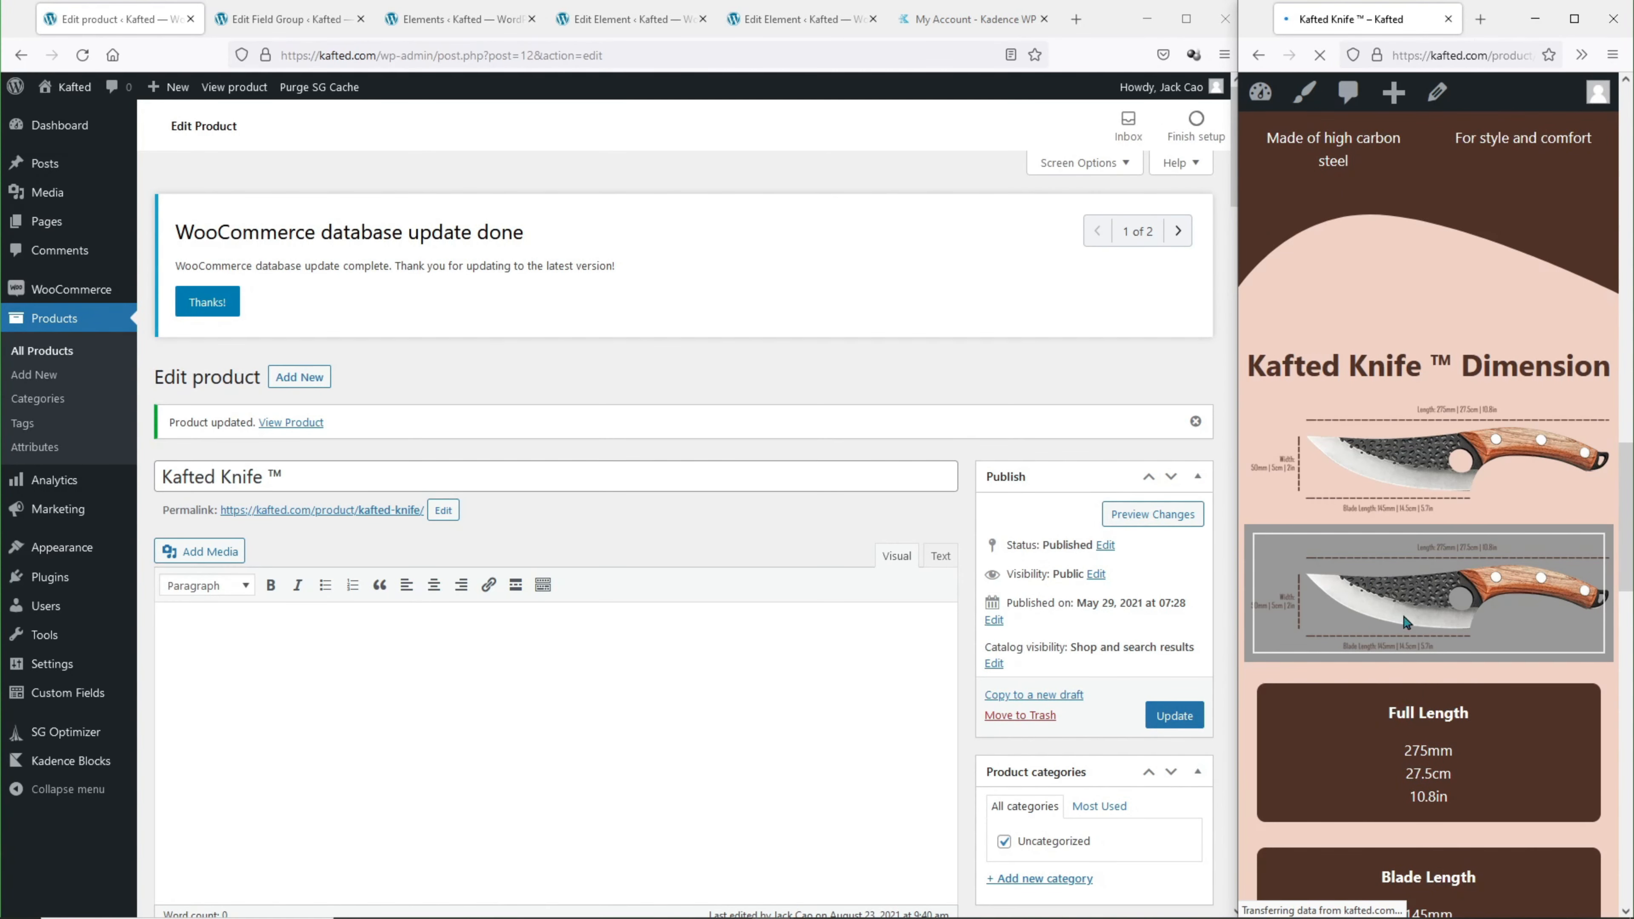
# Return to the template element's editor and set the Image Overlay block's border thickness to 0.
pyautogui.click(801, 19)
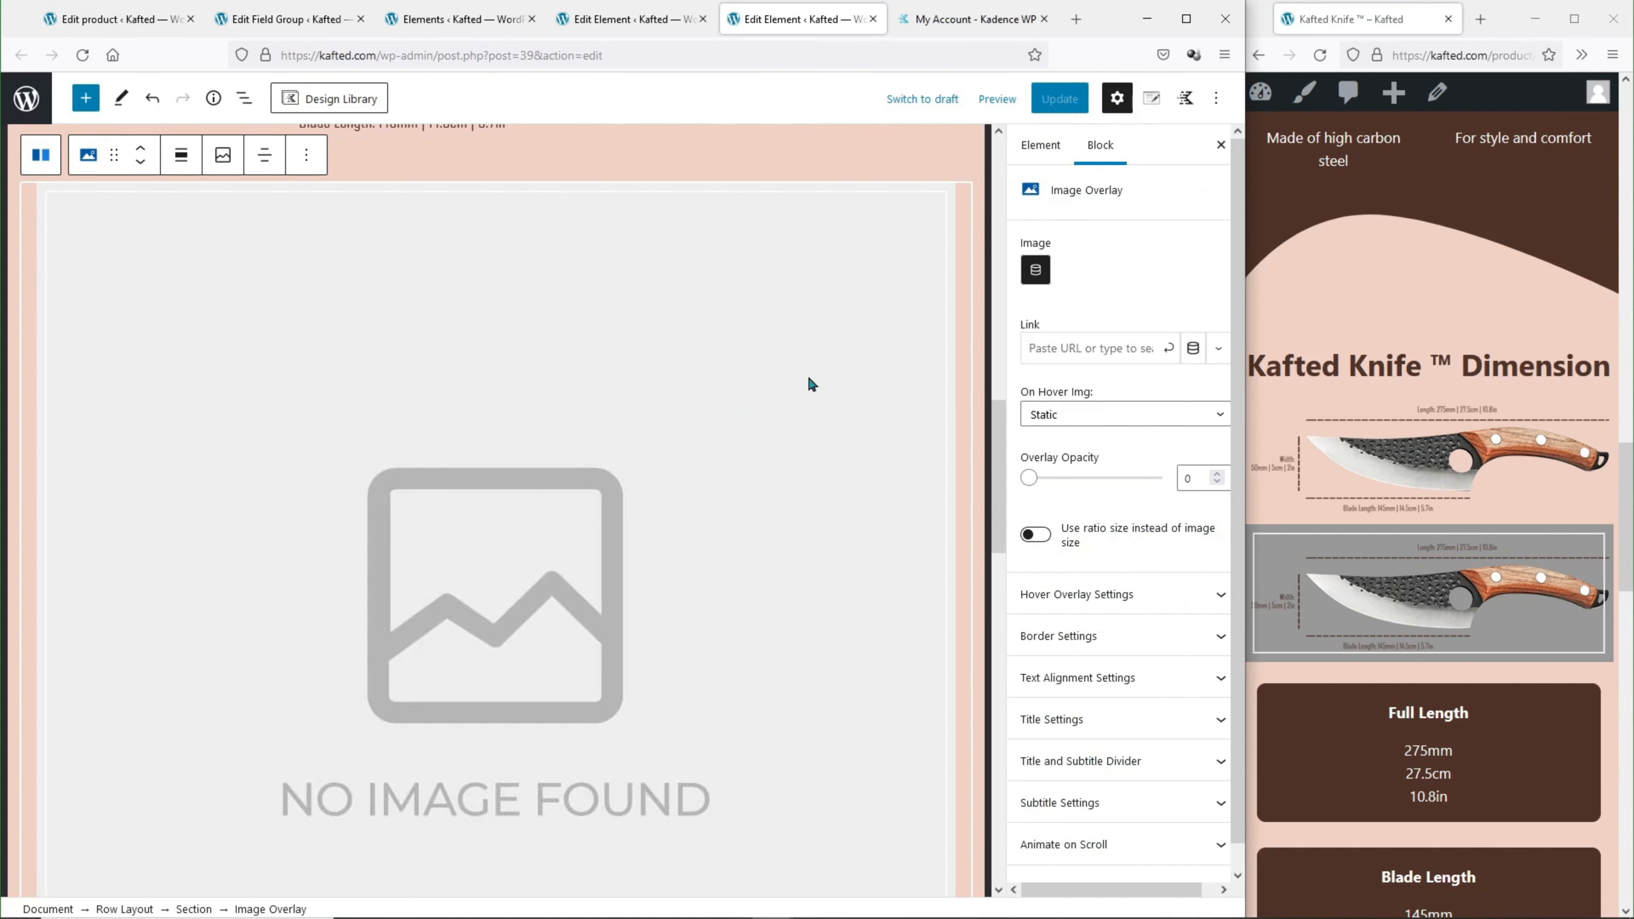
pyautogui.click(1076, 634)
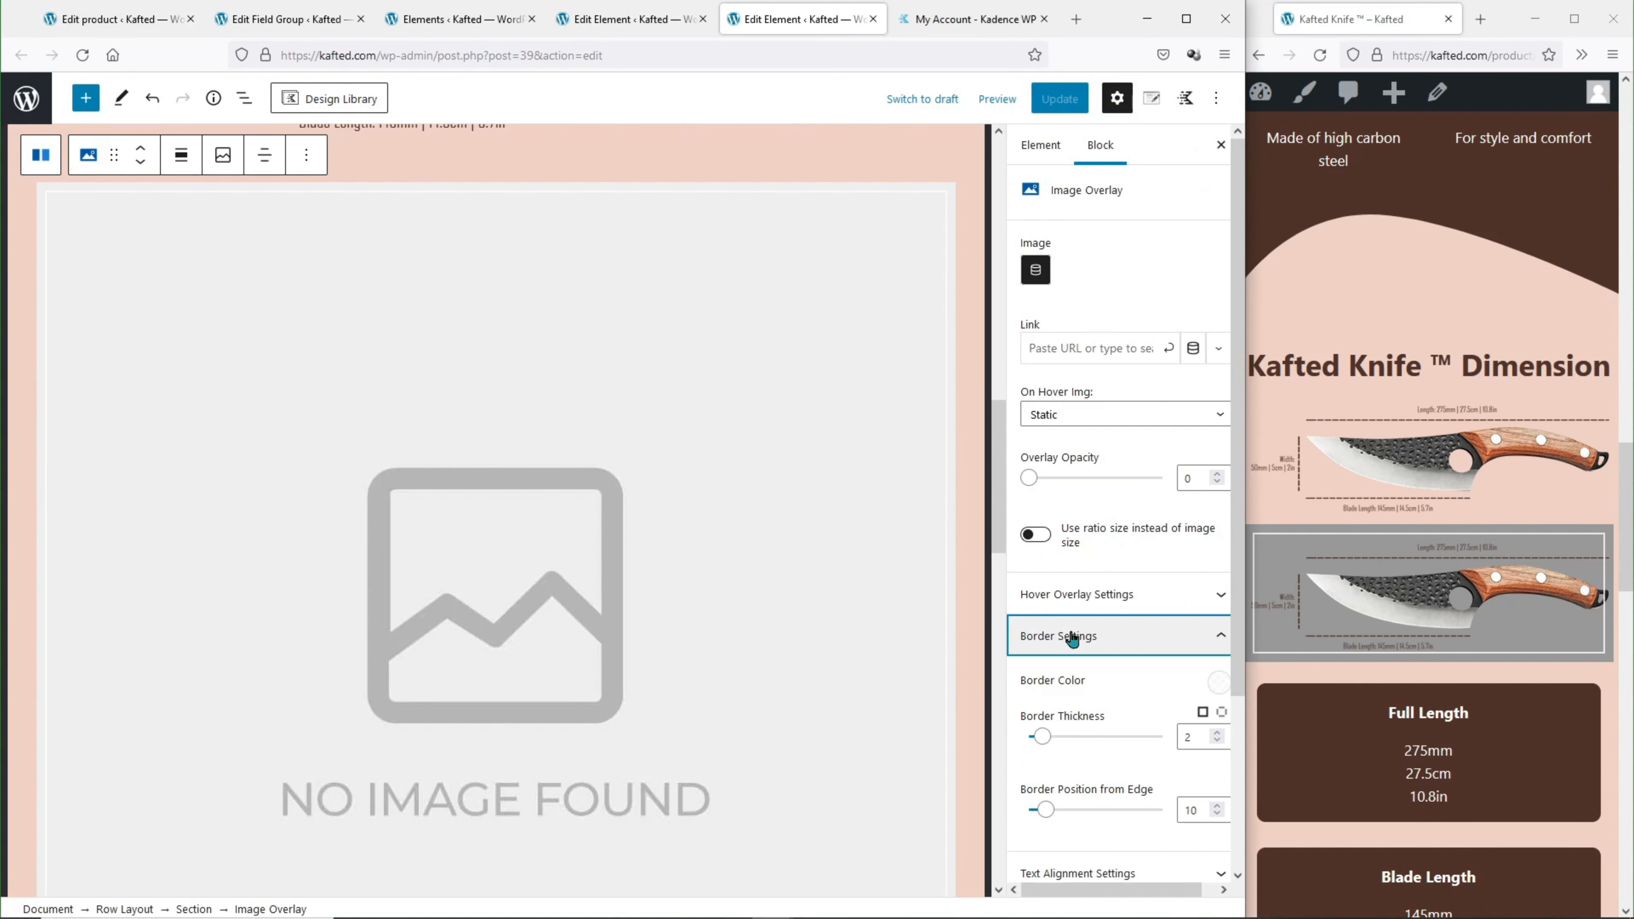
pyautogui.scroll(-2, 1076, 624)
pyautogui.moveTo(1201, 516); pyautogui.dragTo(1118, 517)
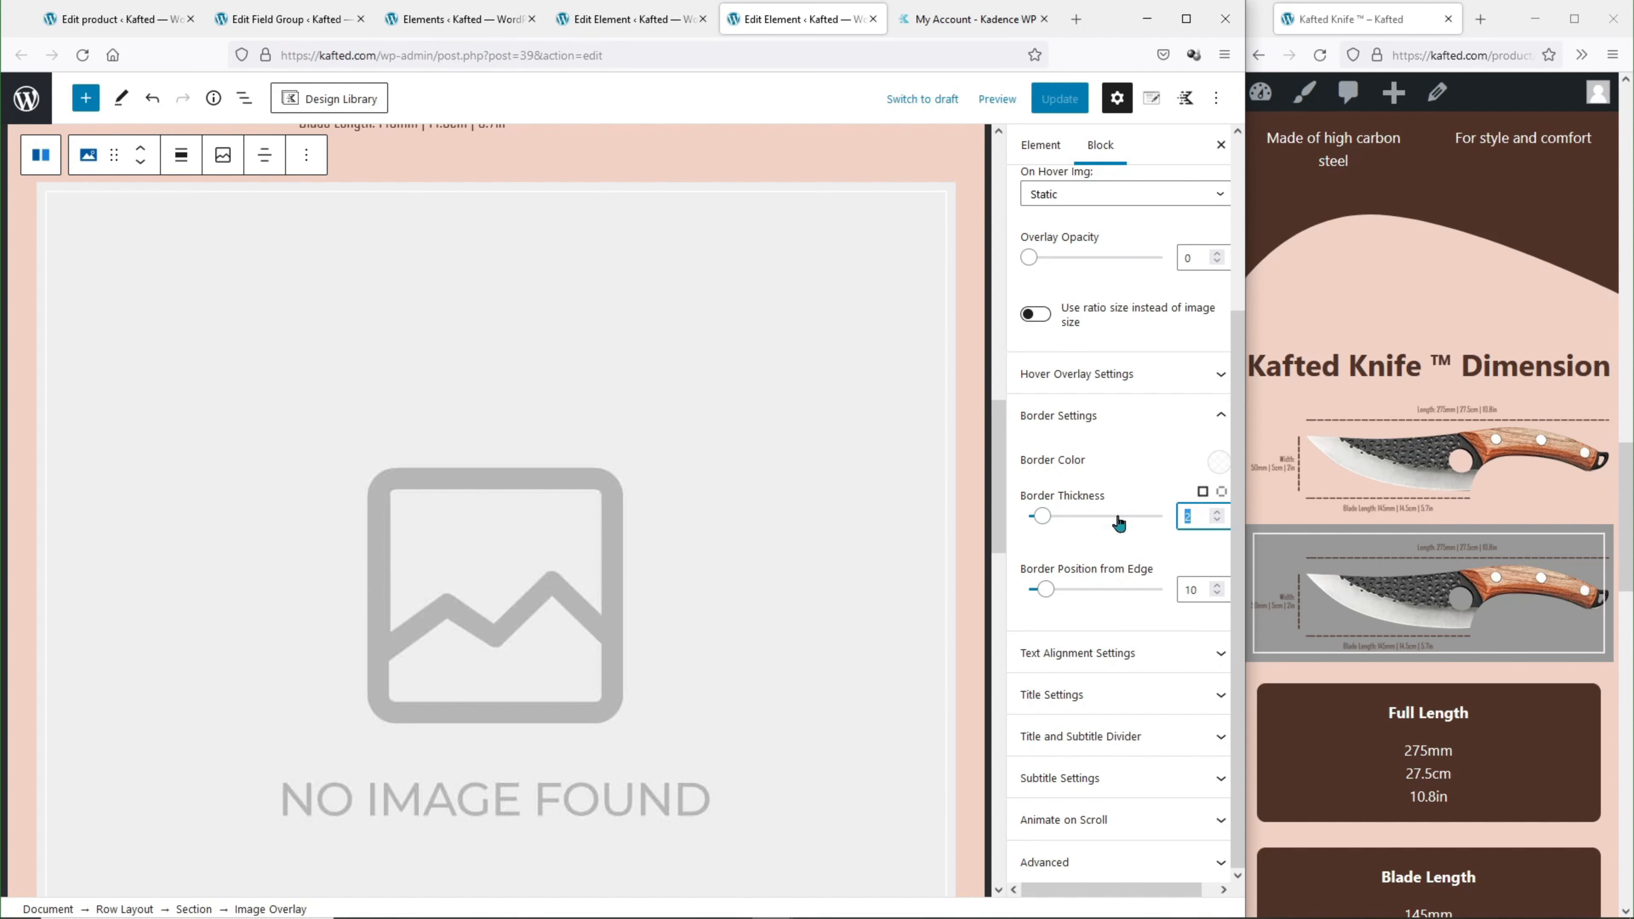
pyautogui.write('0')
pyautogui.scroll(4, 1126, 515)
pyautogui.scroll(-3, 1205, 475)
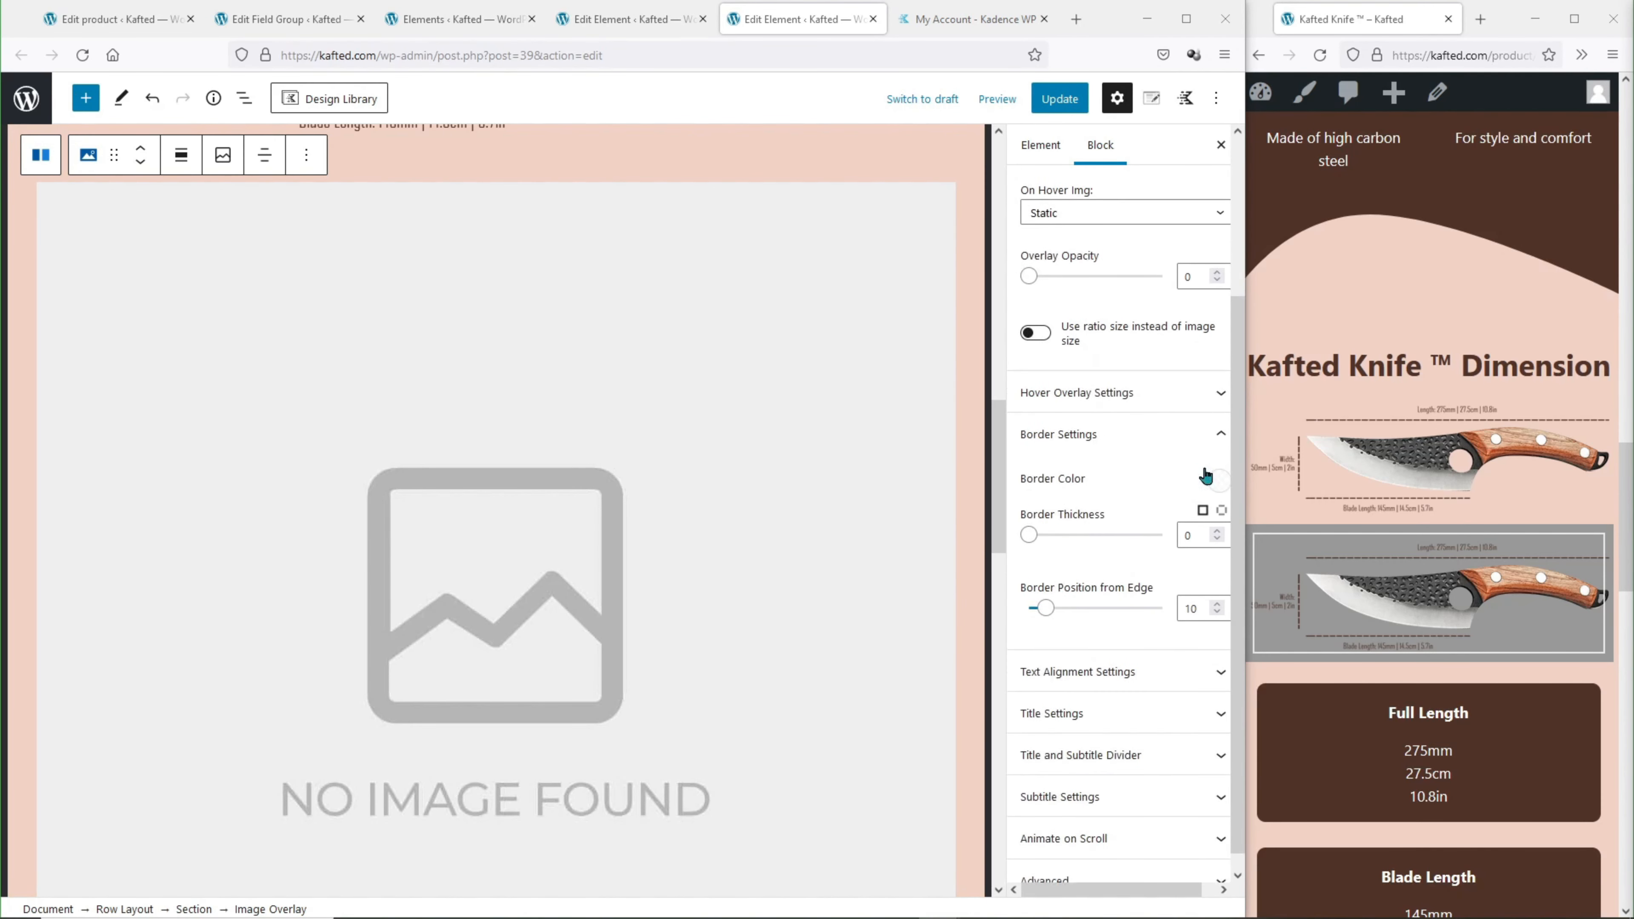
# Set the Image Overlay block's hover overlay opacity to 0 and update the element.
pyautogui.click(1158, 373)
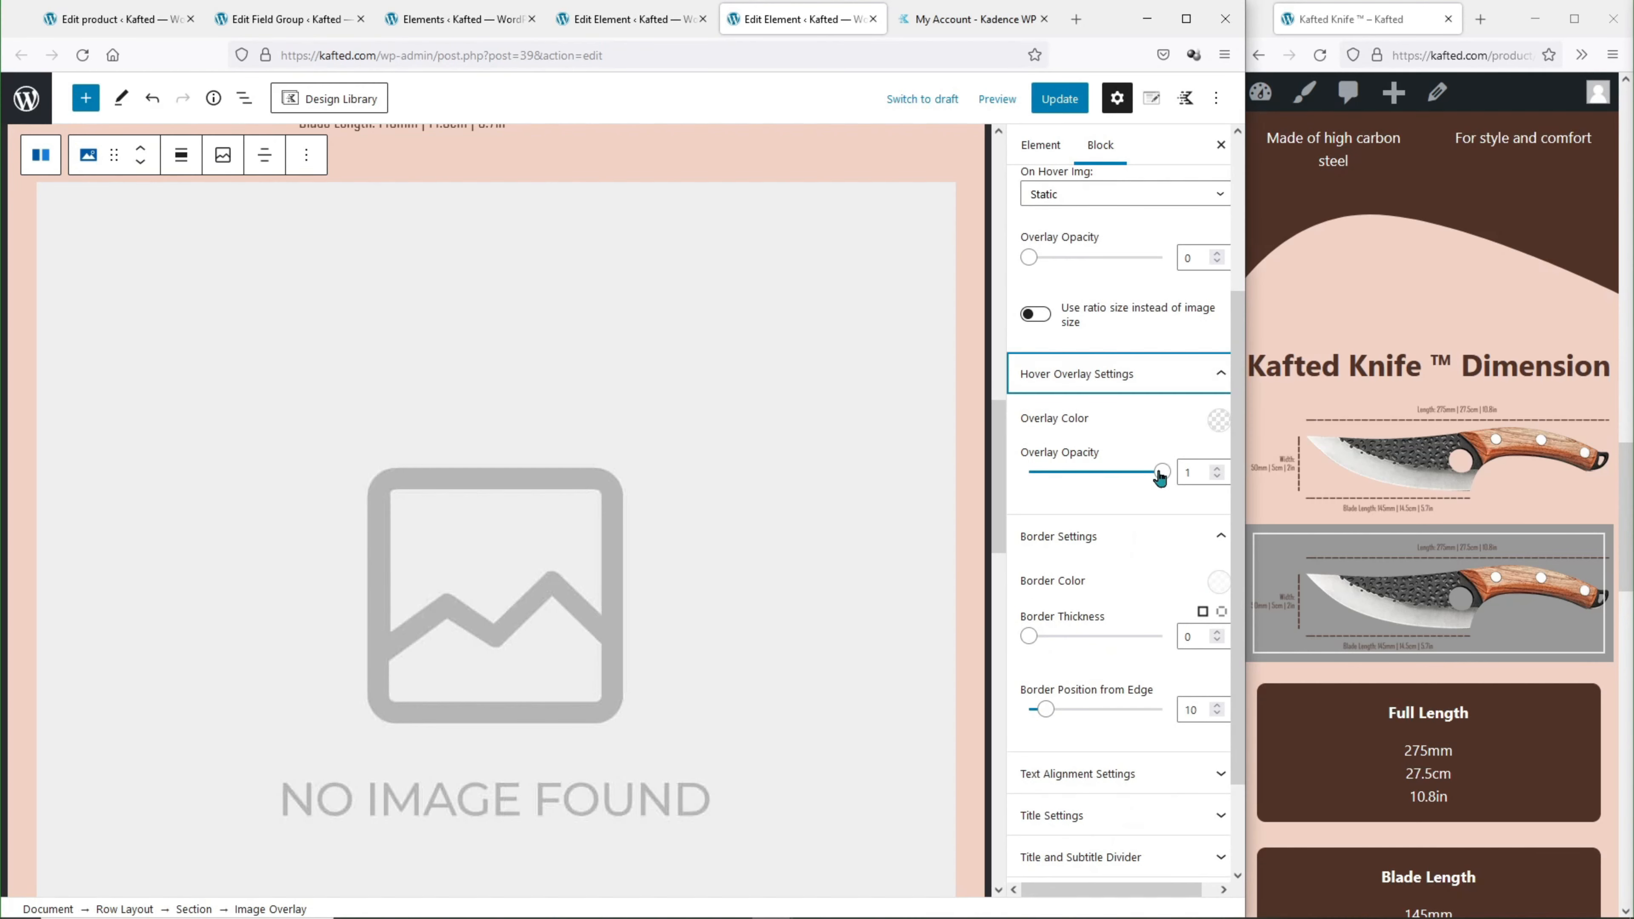
pyautogui.scroll(3, 1158, 483)
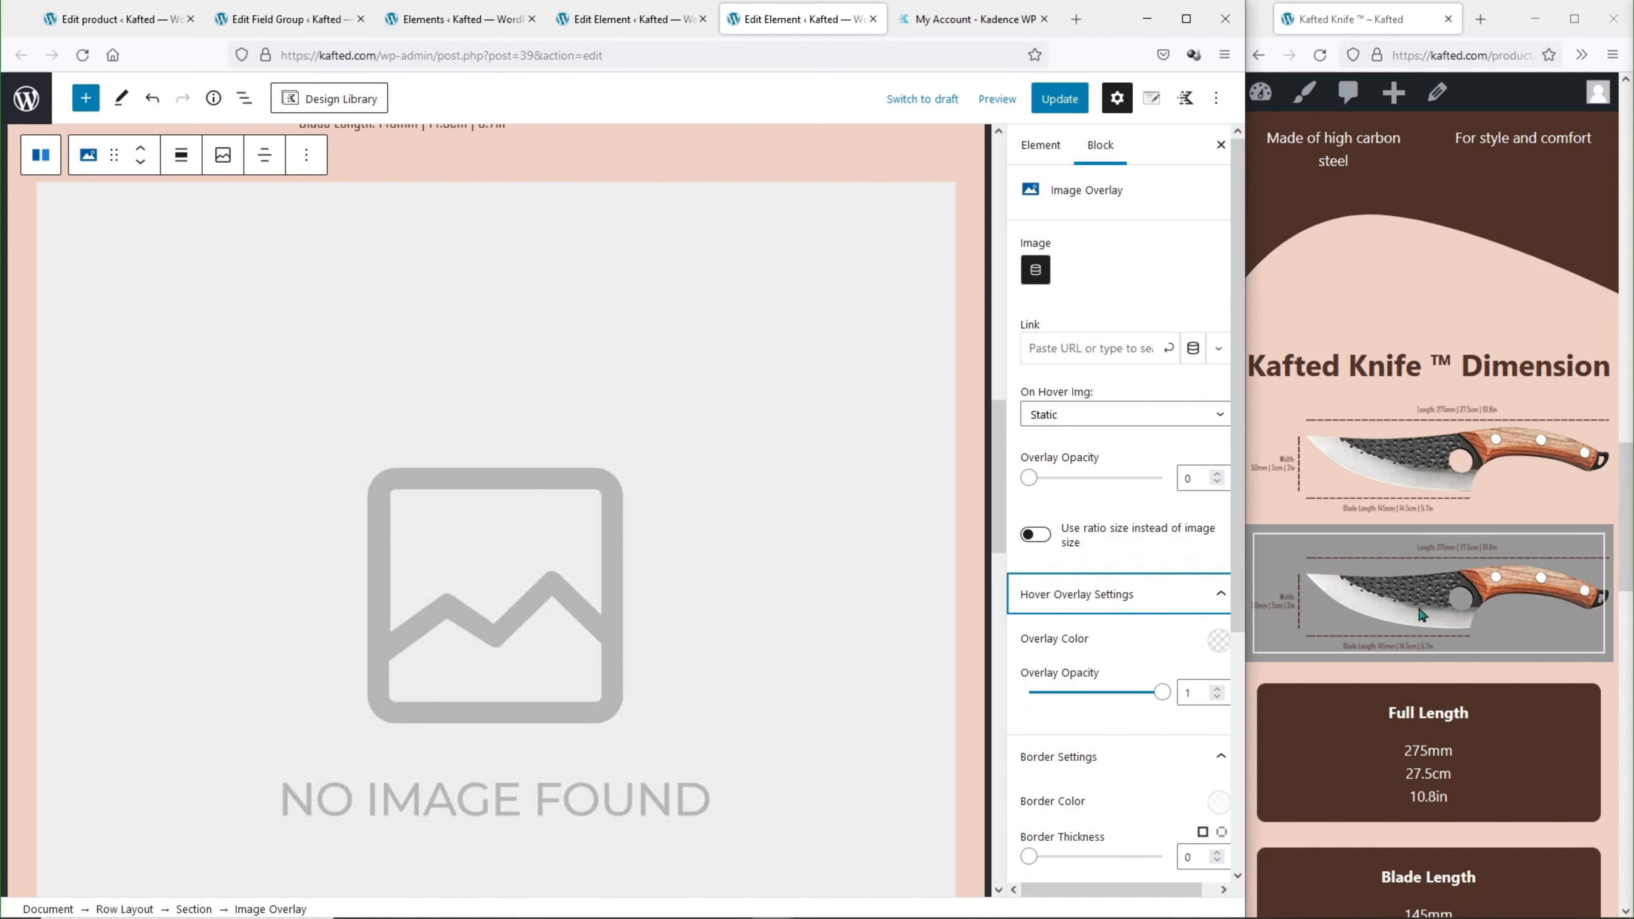
pyautogui.moveTo(1161, 692); pyautogui.dragTo(978, 697)
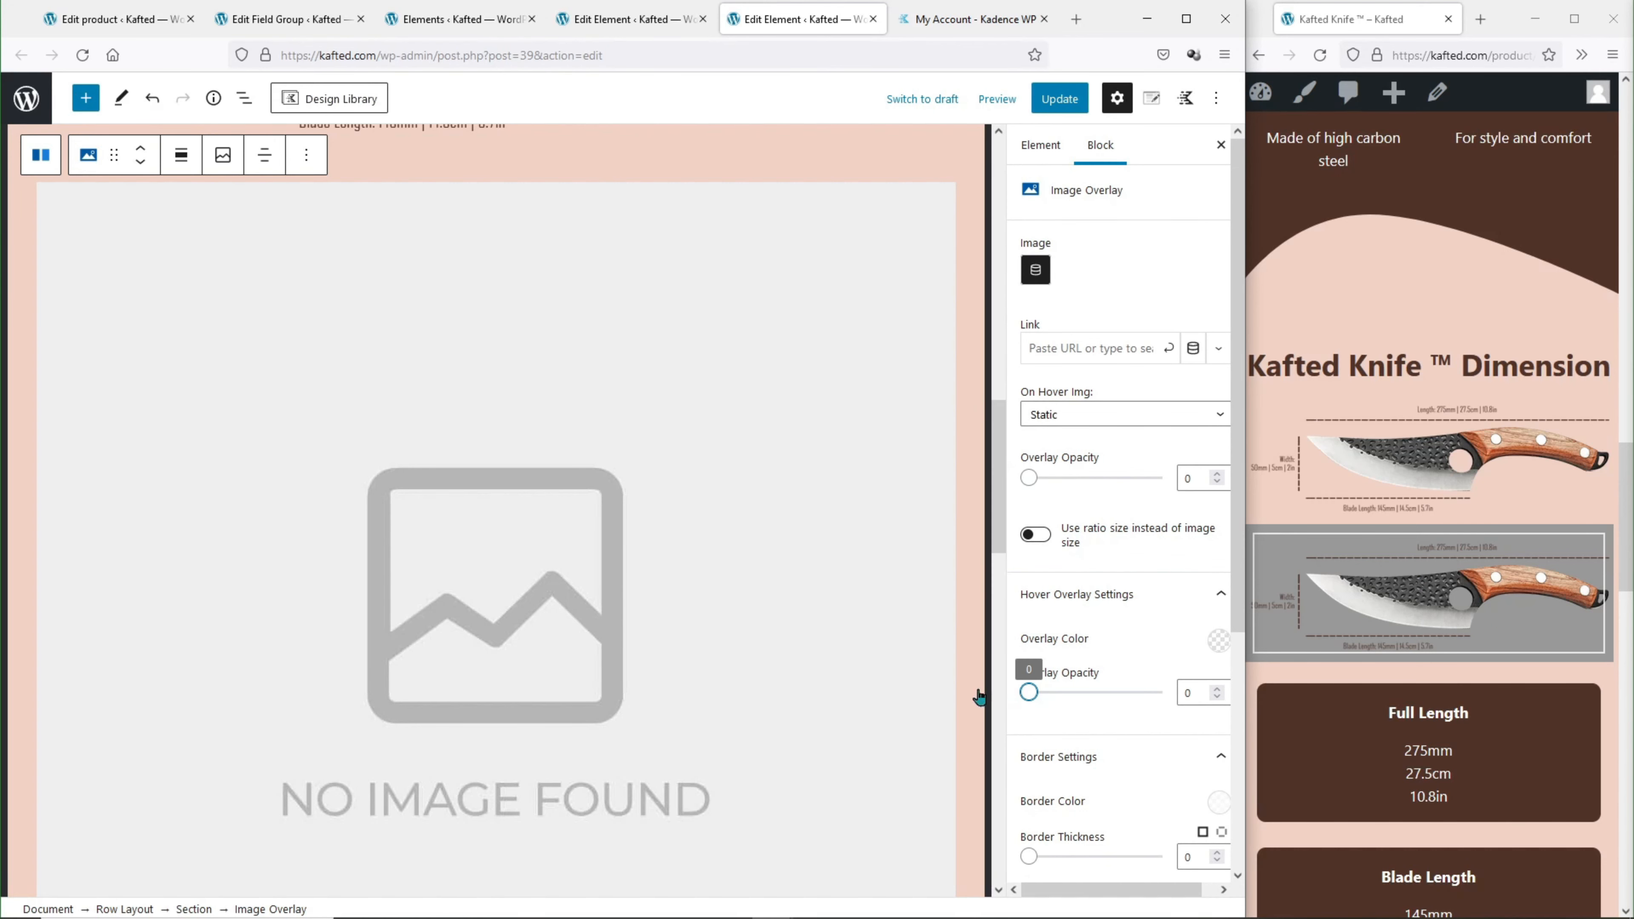
pyautogui.click(1059, 98)
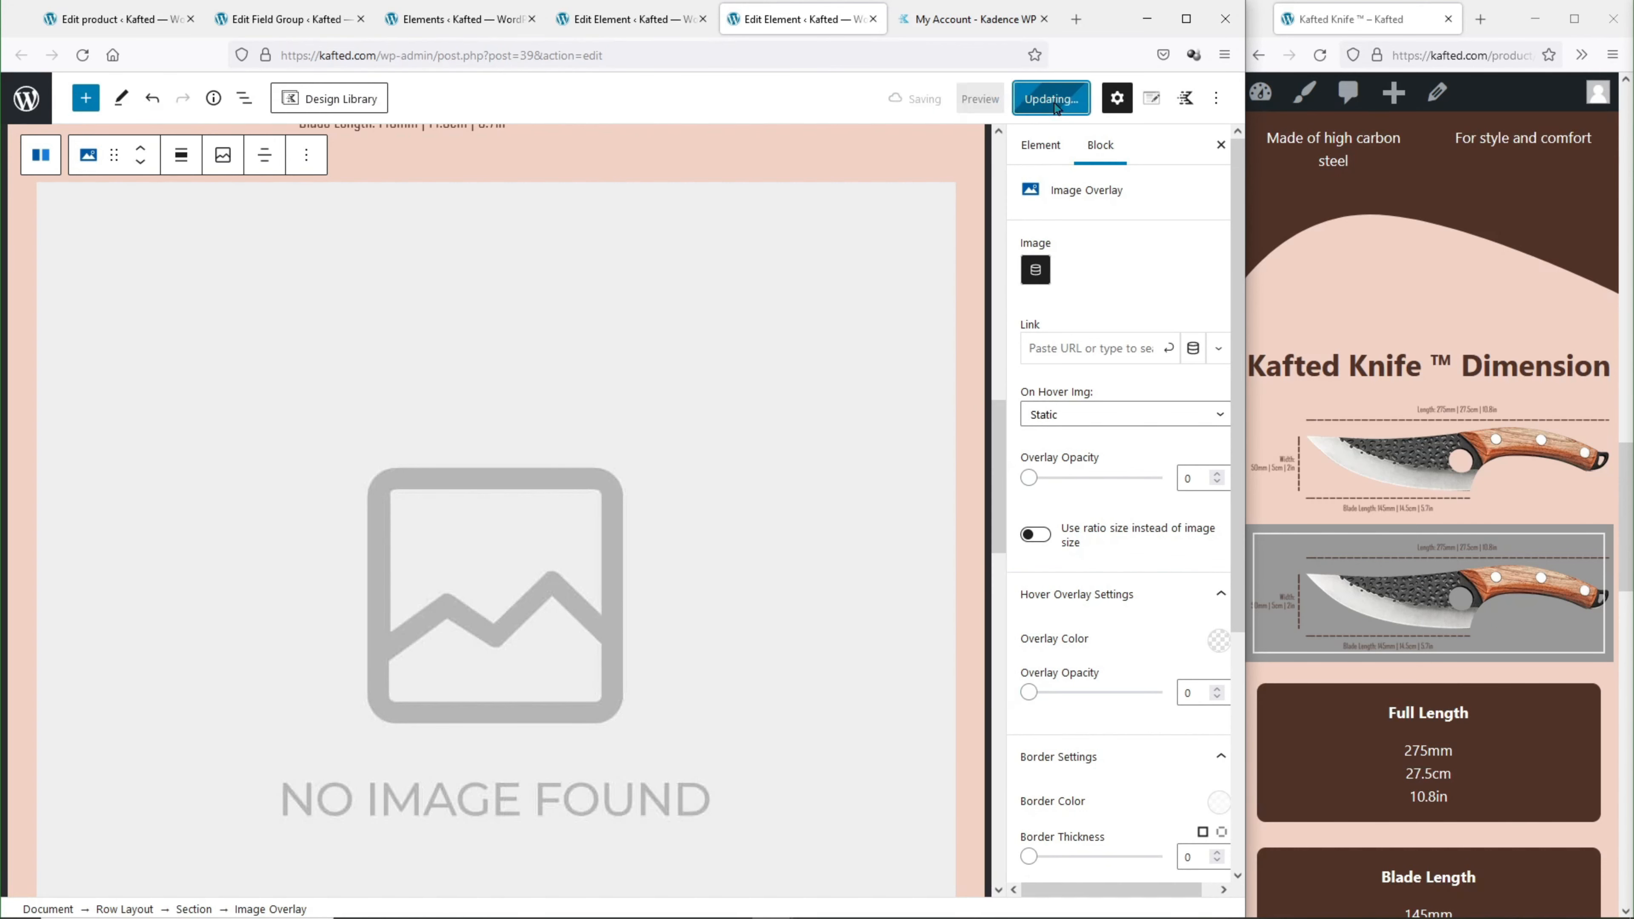
# Reload the live product page and review the remaining settings of the Image Overlay block.
pyautogui.click(1324, 56)
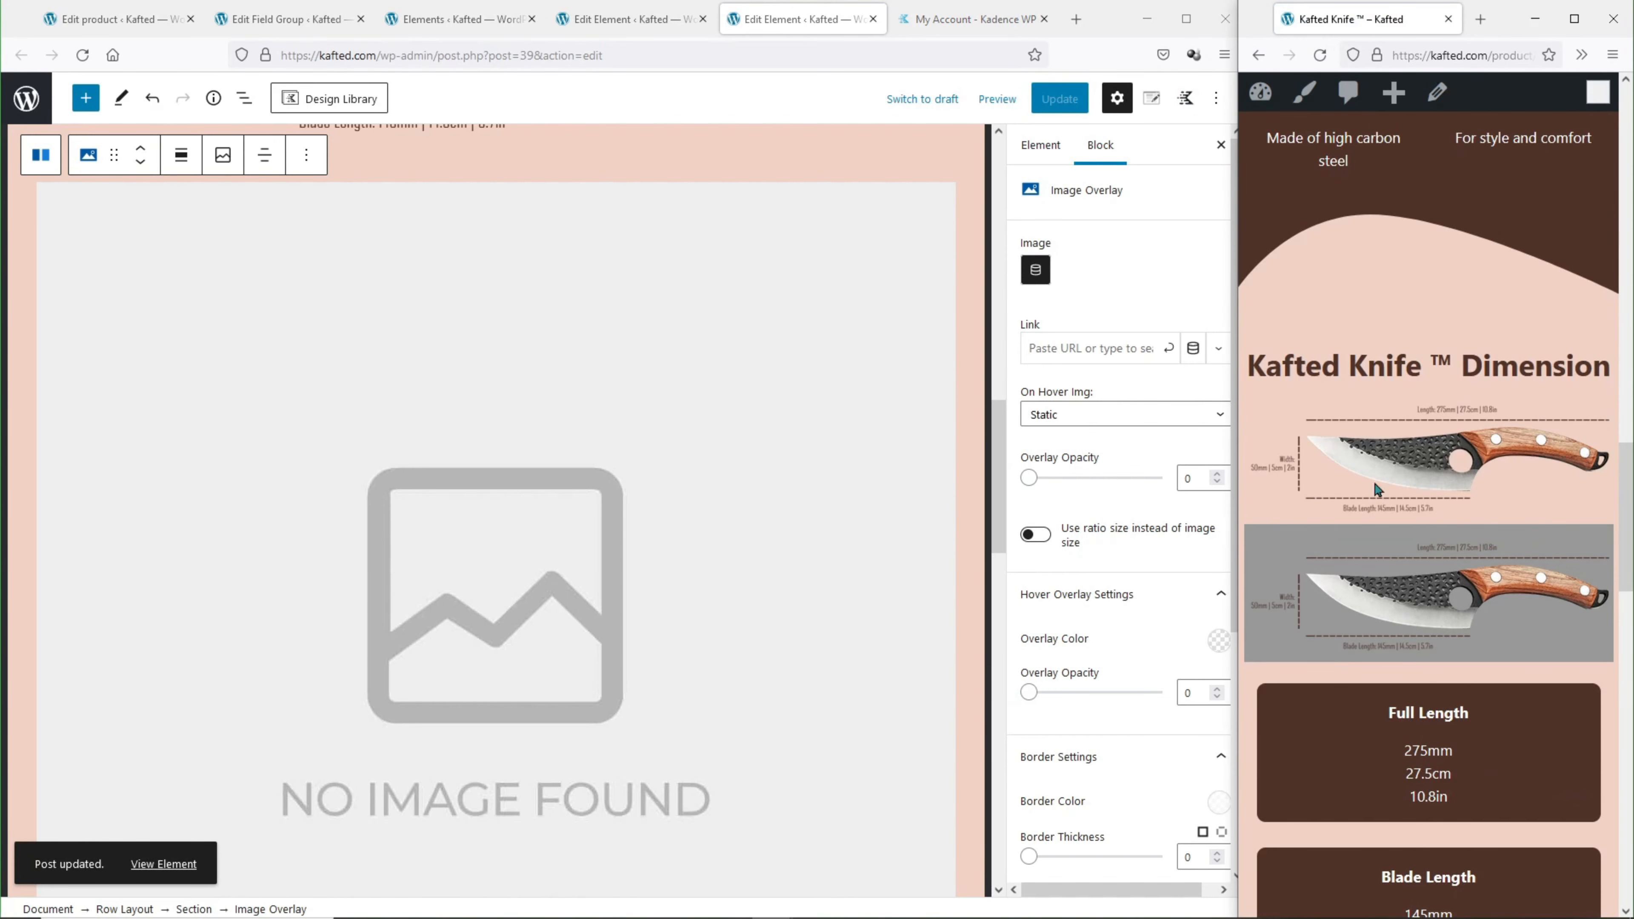
pyautogui.scroll(-2, 1153, 546)
pyautogui.click(1162, 537)
pyautogui.scroll(-2, 1136, 553)
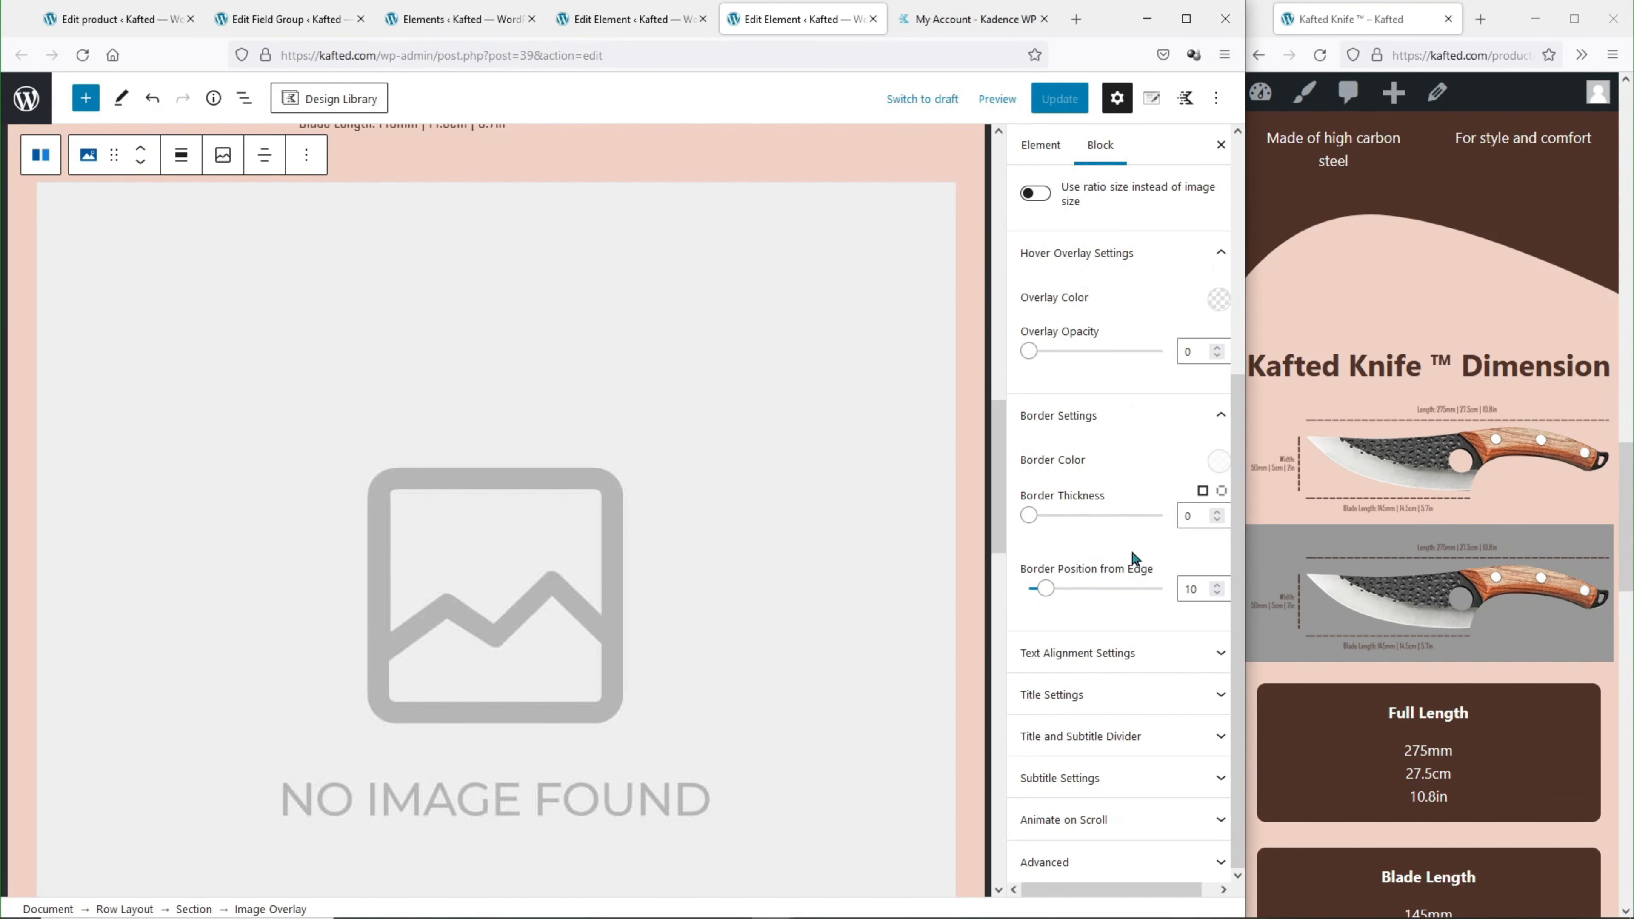
pyautogui.click(1146, 651)
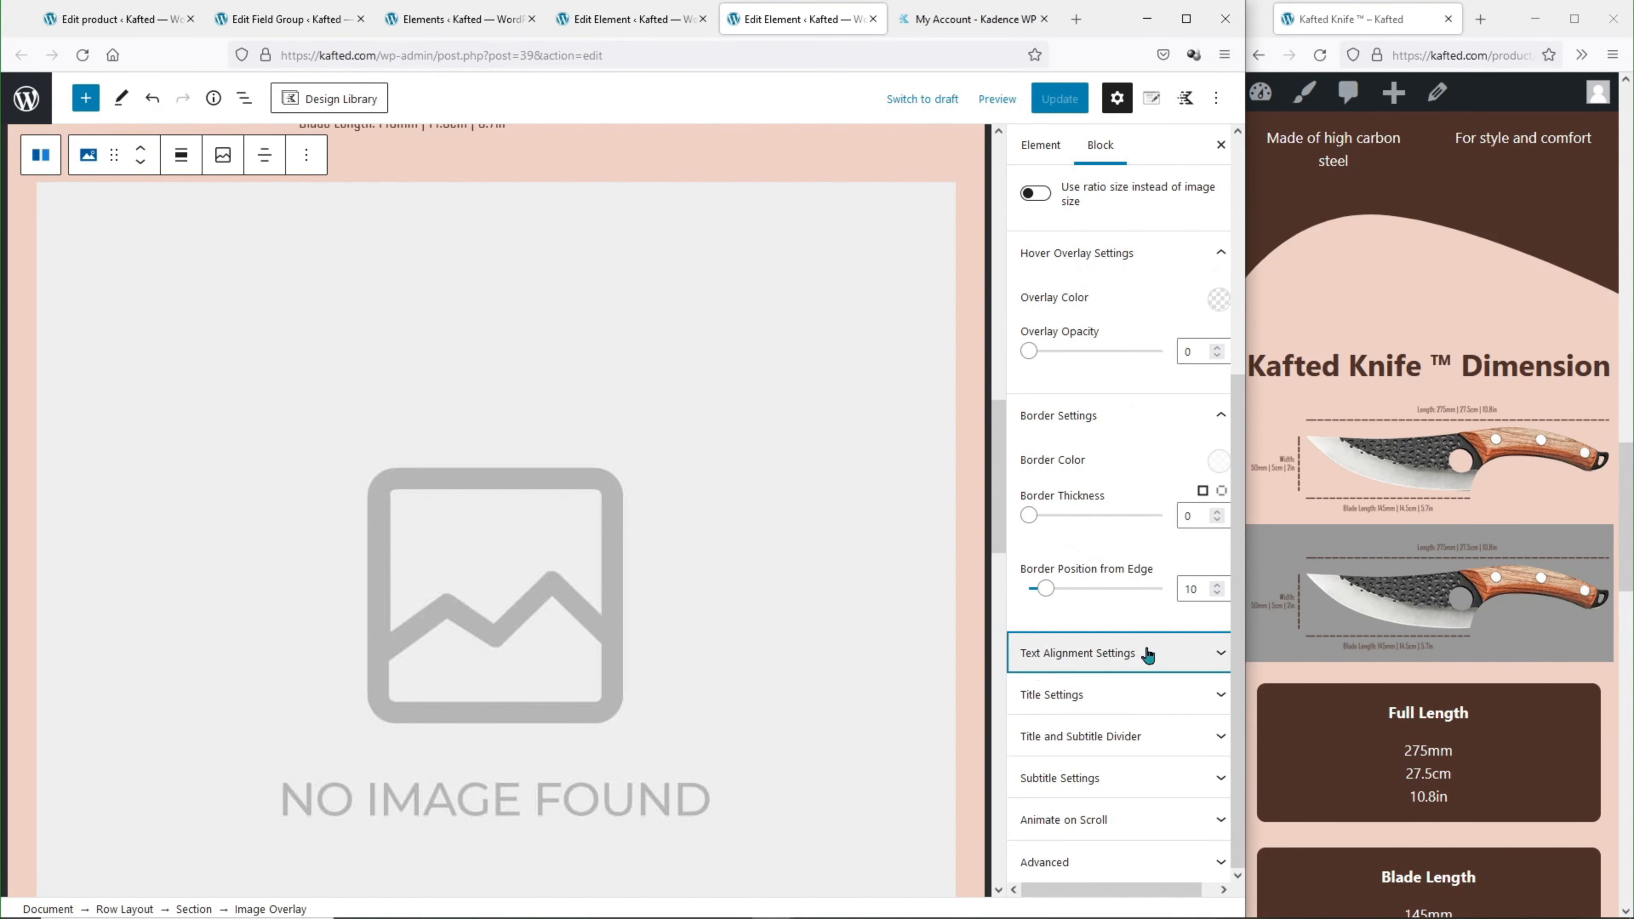
pyautogui.click(1150, 778)
pyautogui.click(1151, 746)
pyautogui.scroll(5, 1161, 715)
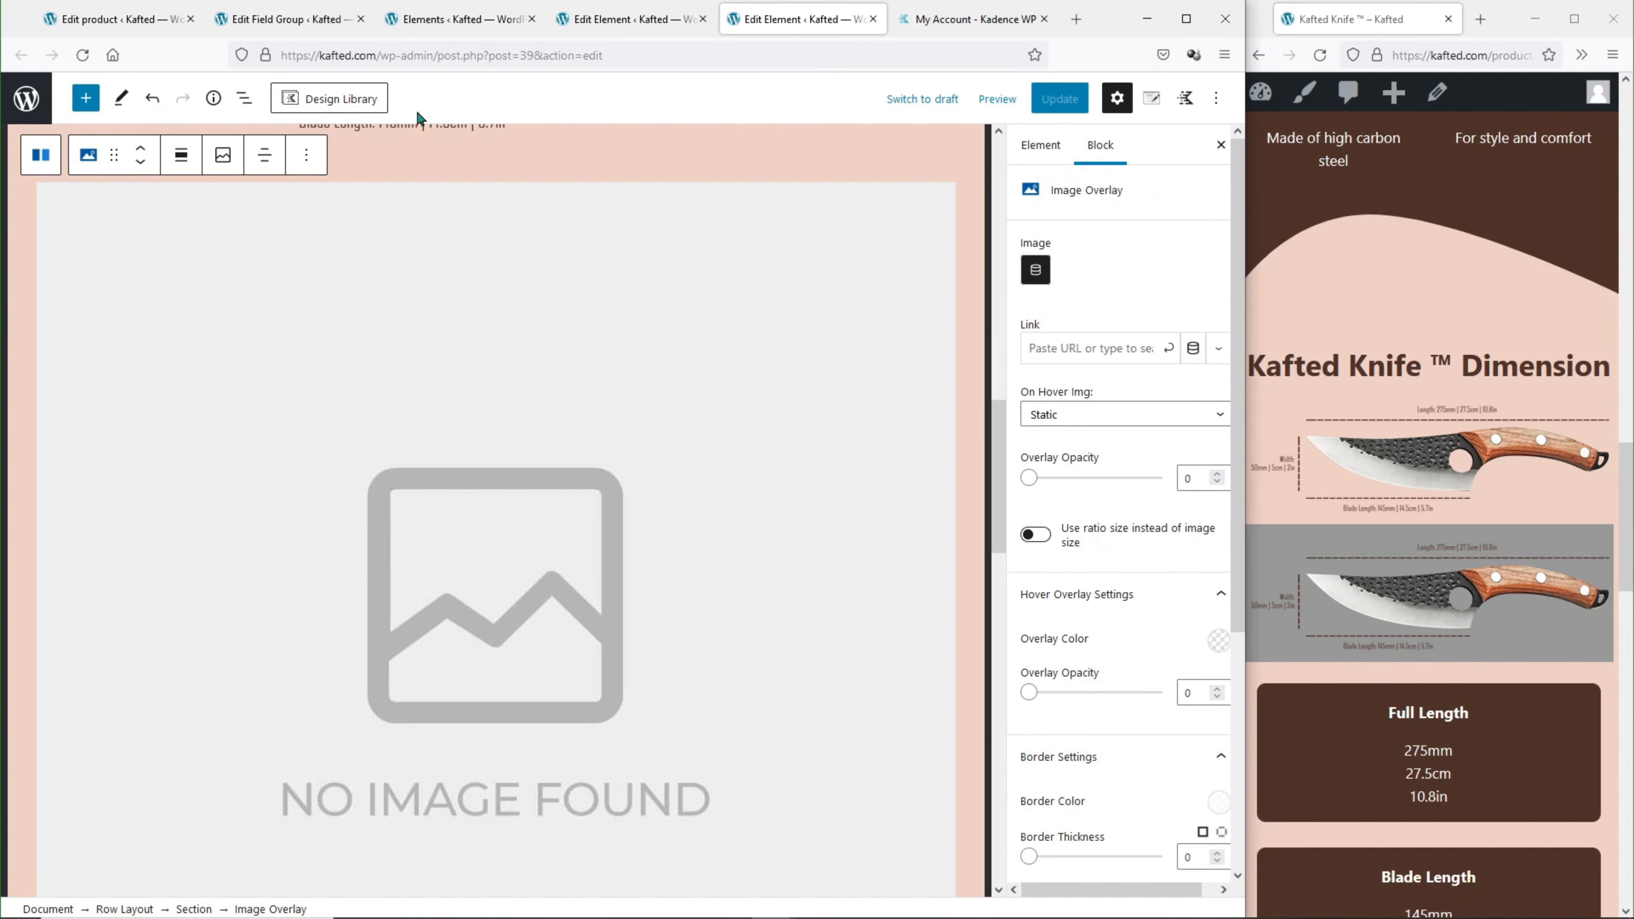
# Remove the Image Overlay block and insert an Info Box block below the static knife dimension image.
pyautogui.click(307, 155)
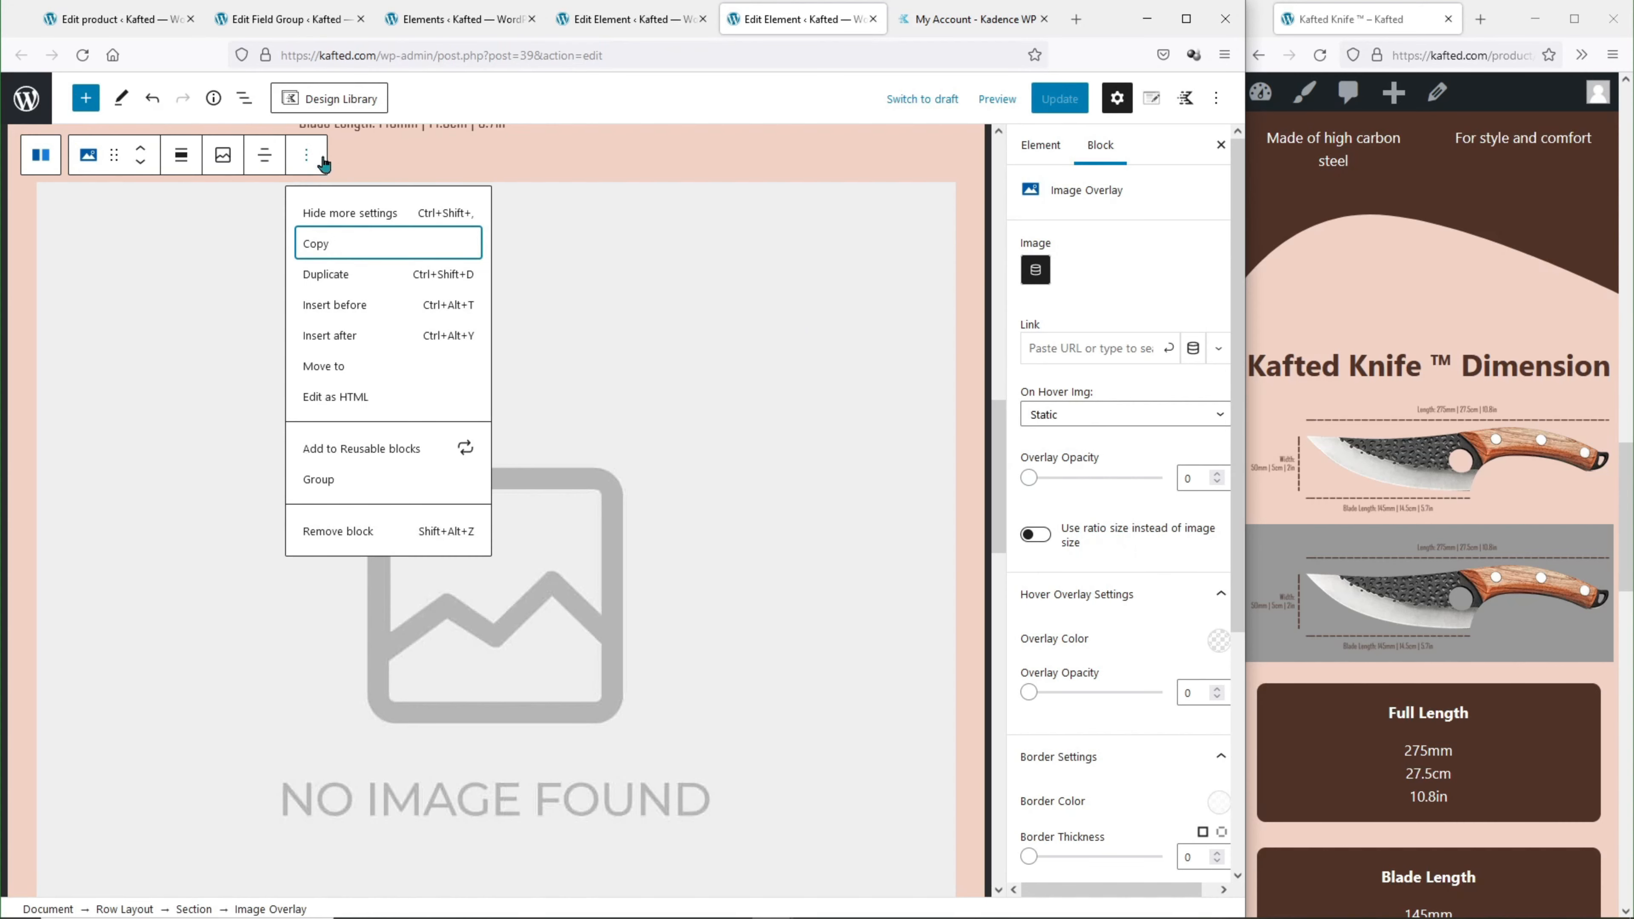
pyautogui.click(388, 530)
pyautogui.click(495, 459)
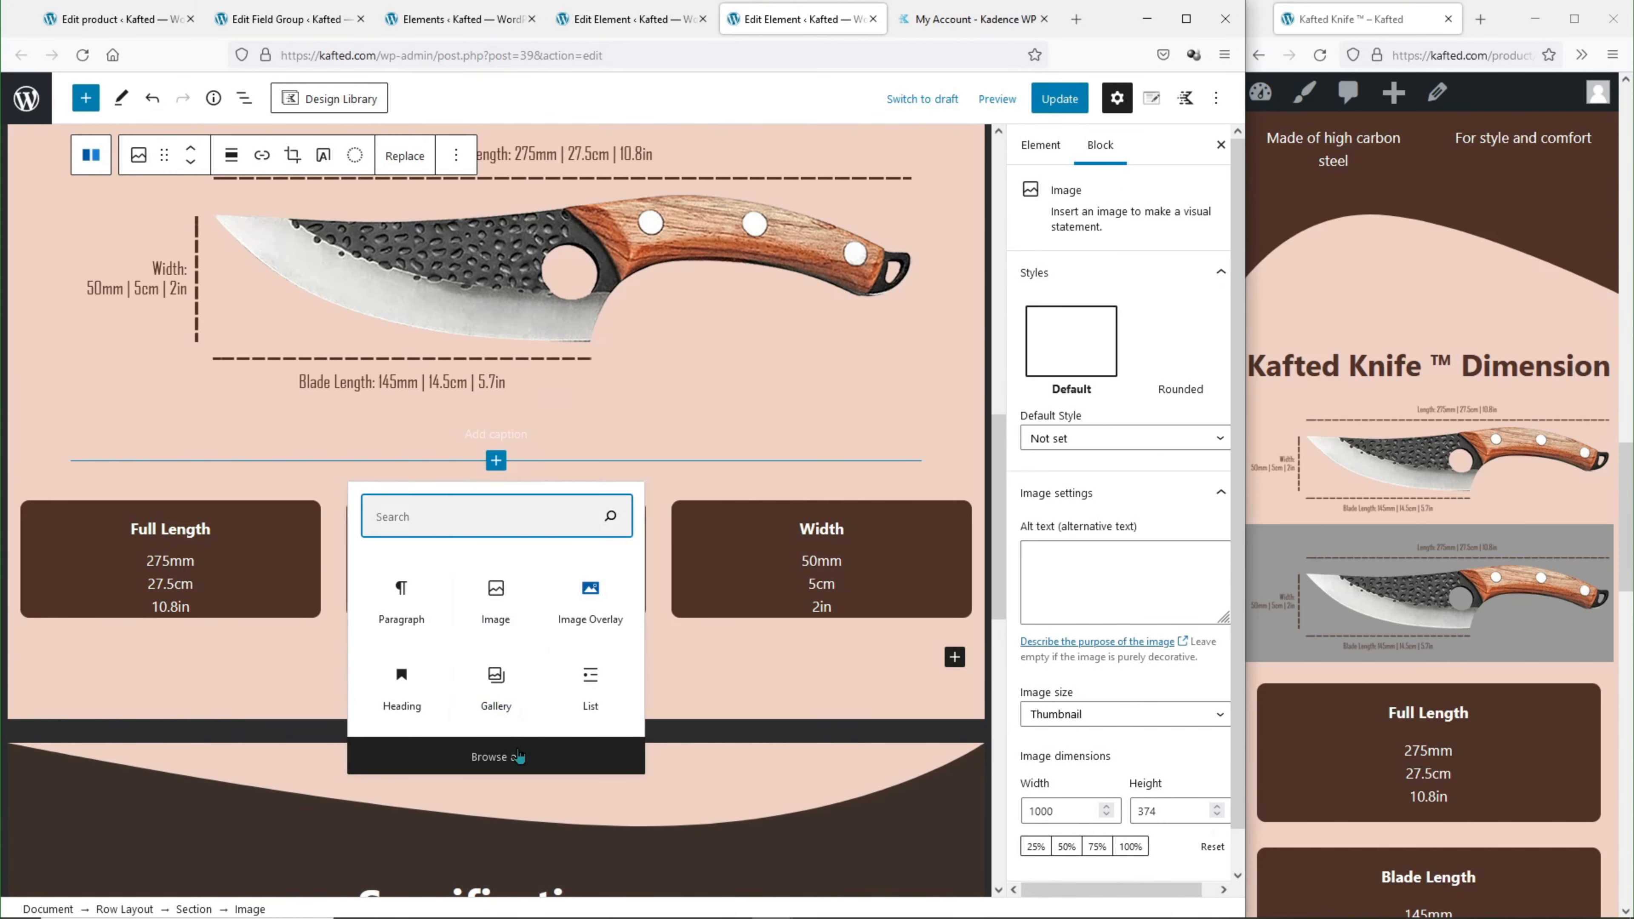
pyautogui.click(497, 756)
pyautogui.scroll(-3, 264, 428)
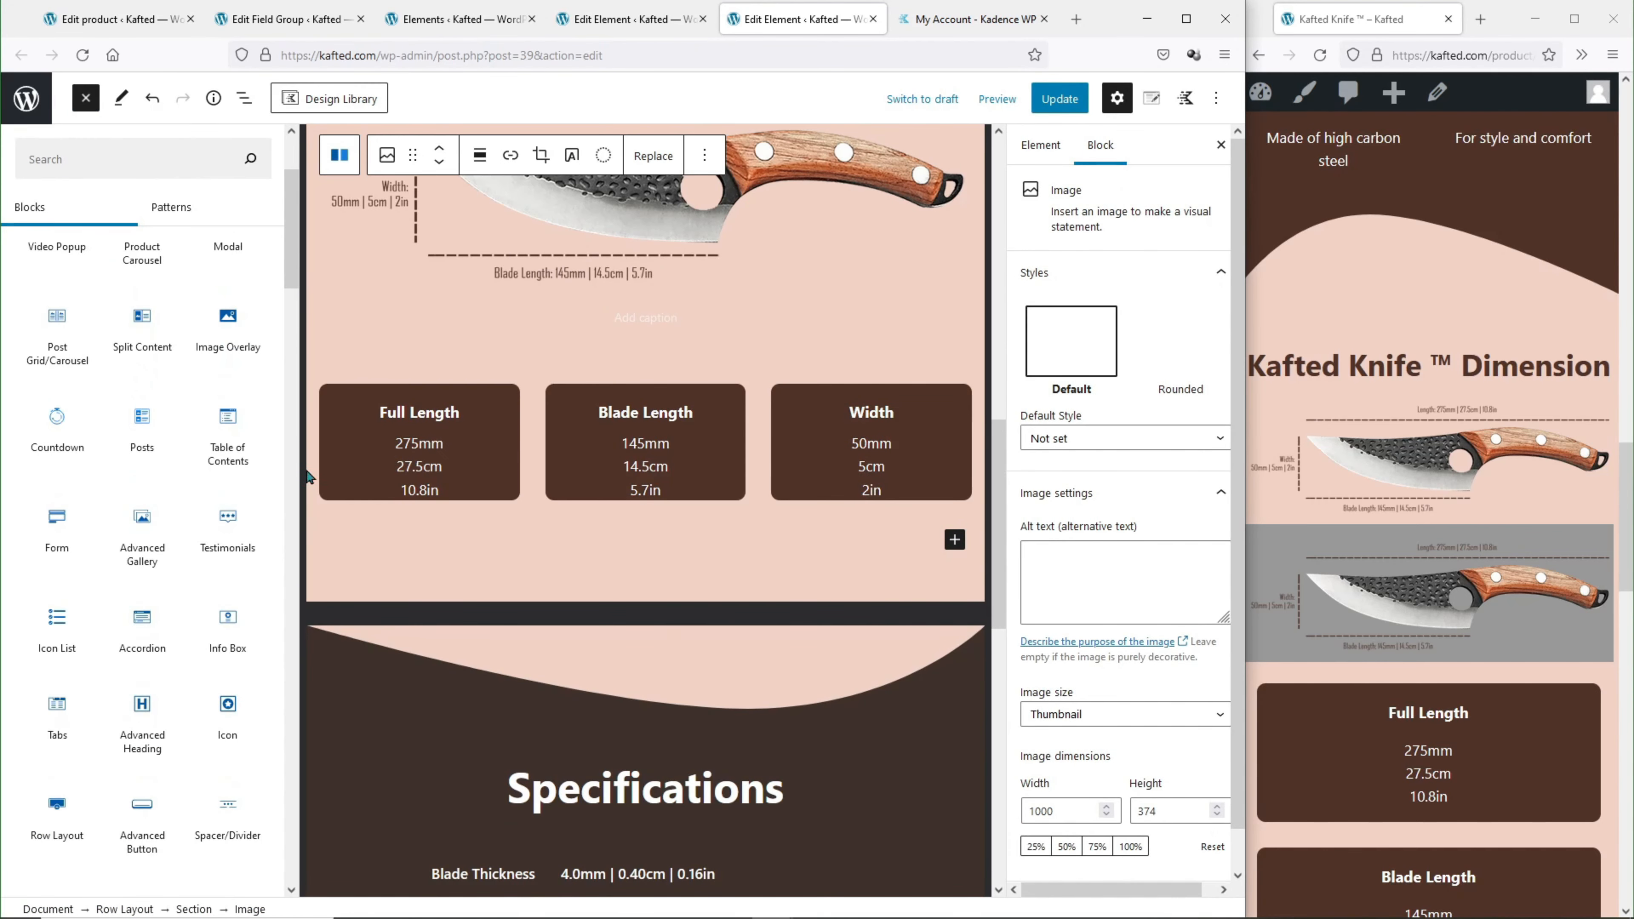
pyautogui.click(230, 628)
# Make the Info Box's normal container background transparent by setting its alpha to 0.
pyautogui.click(1065, 694)
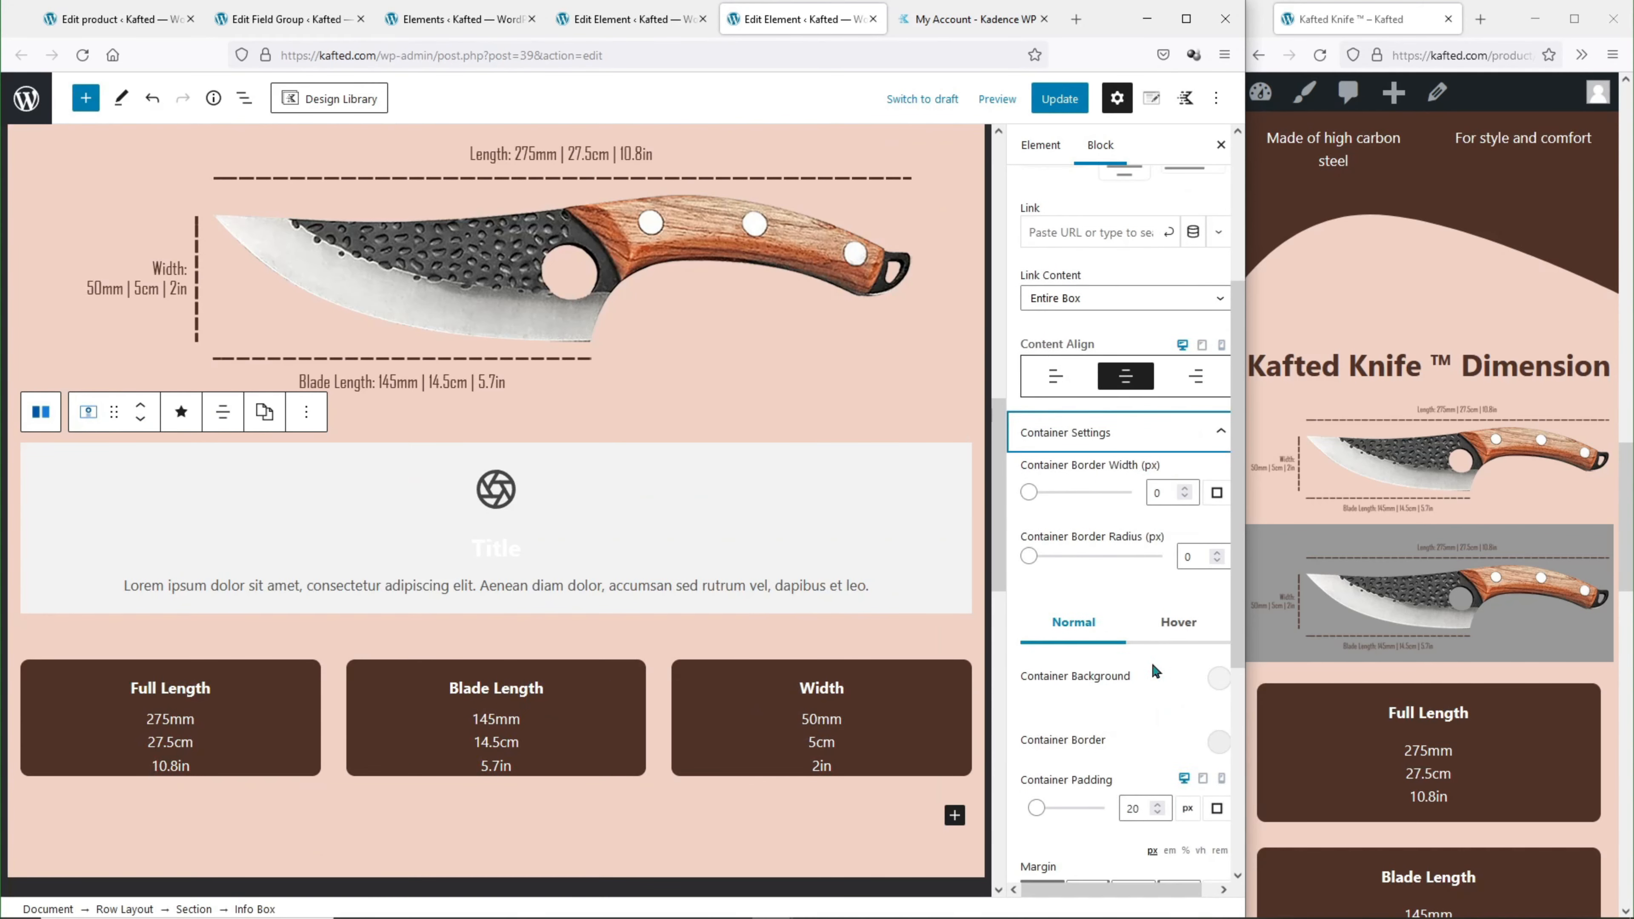
pyautogui.click(1217, 674)
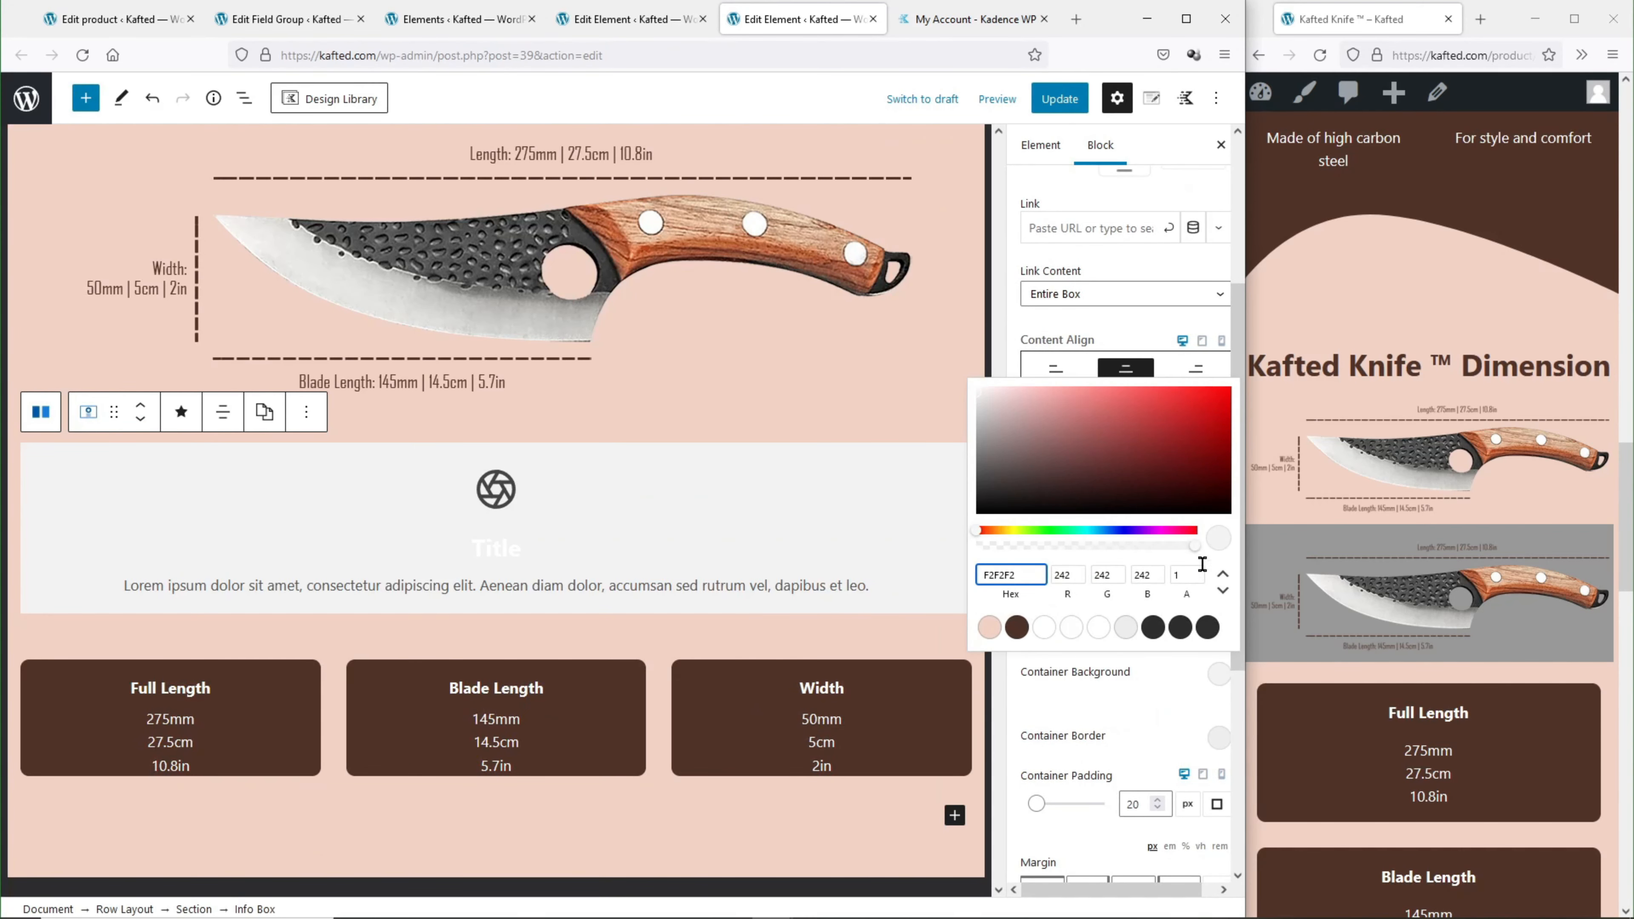
pyautogui.moveTo(1185, 576); pyautogui.dragTo(1141, 582)
pyautogui.write('0')
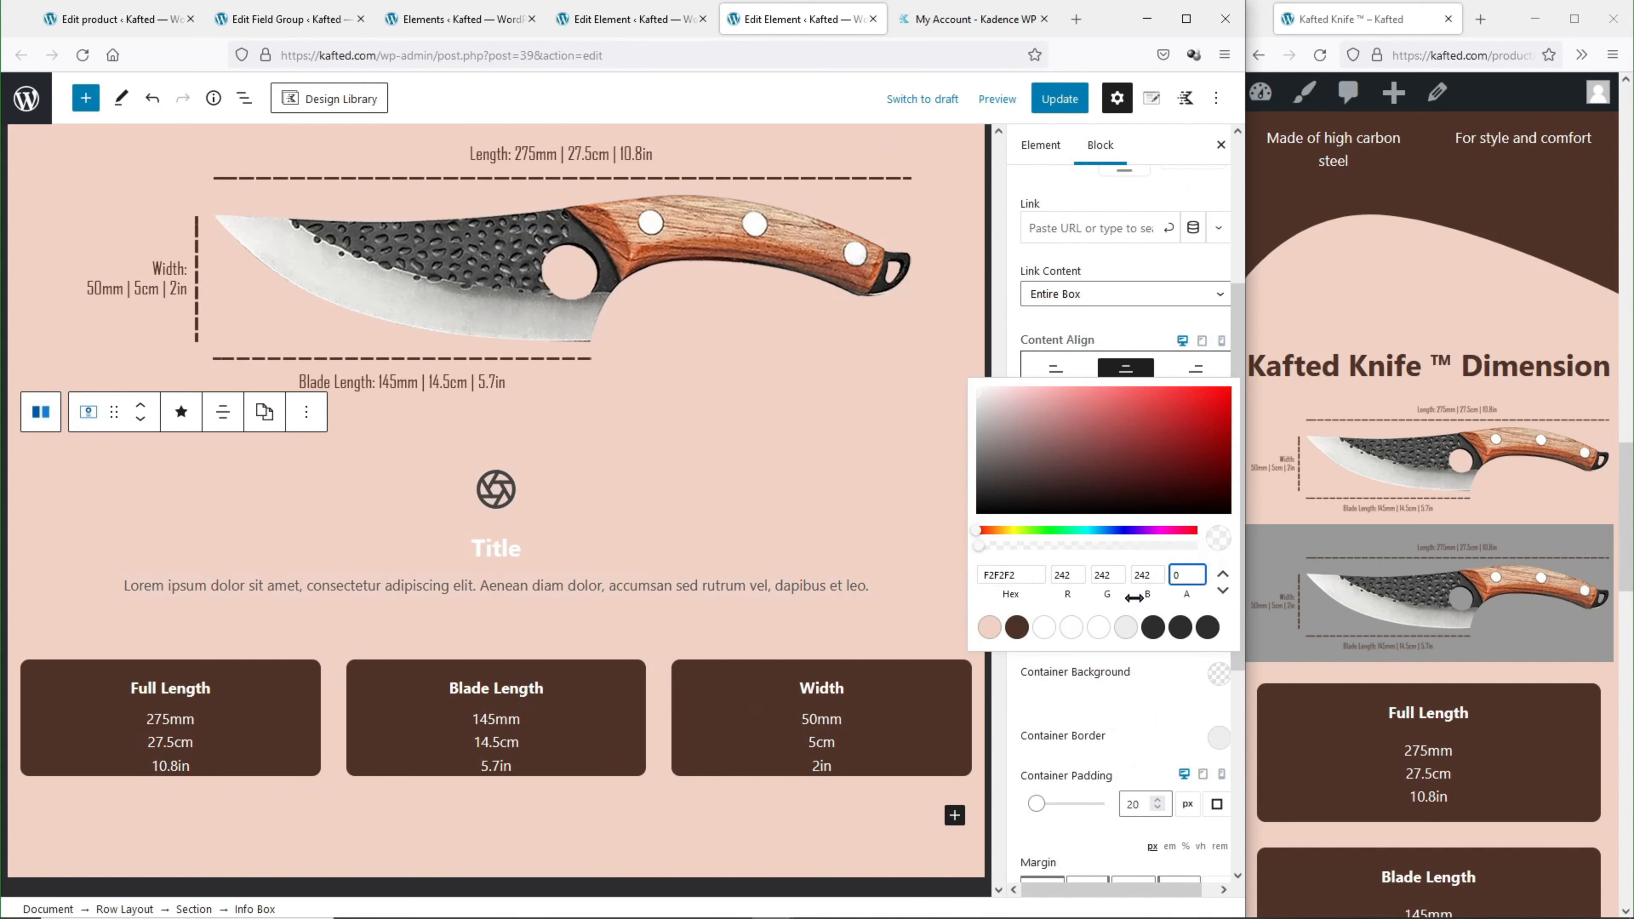
pyautogui.click(1175, 683)
# Set the alpha of the Info Box's hover background to 0 and close the container settings.
pyautogui.click(1185, 619)
pyautogui.click(1218, 674)
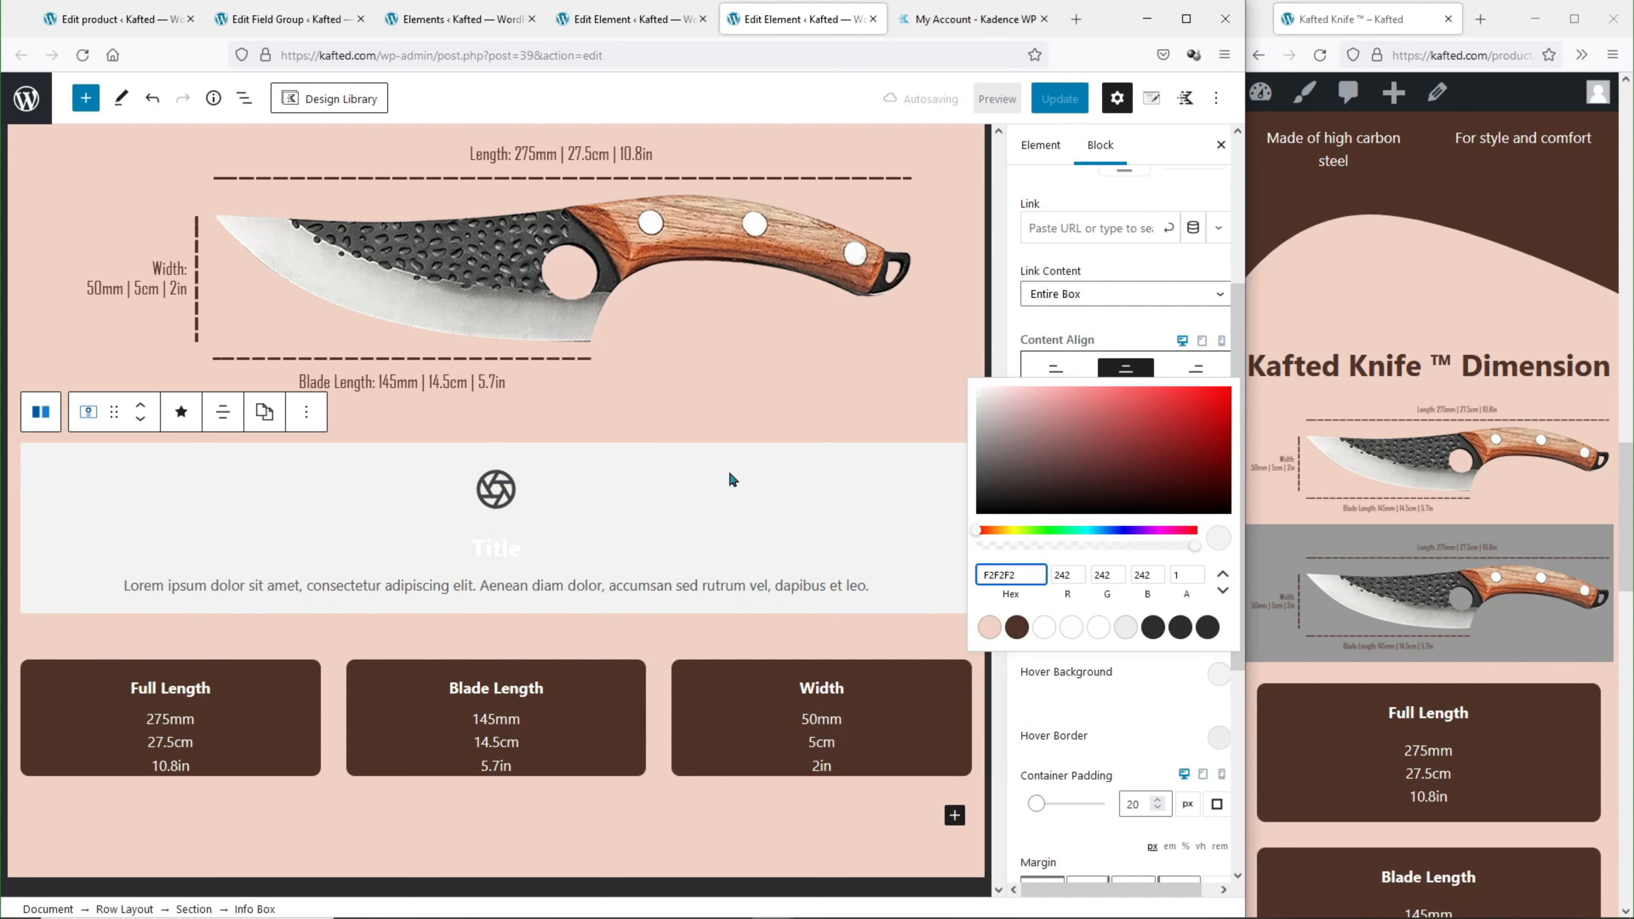
pyautogui.doubleClick(1172, 574)
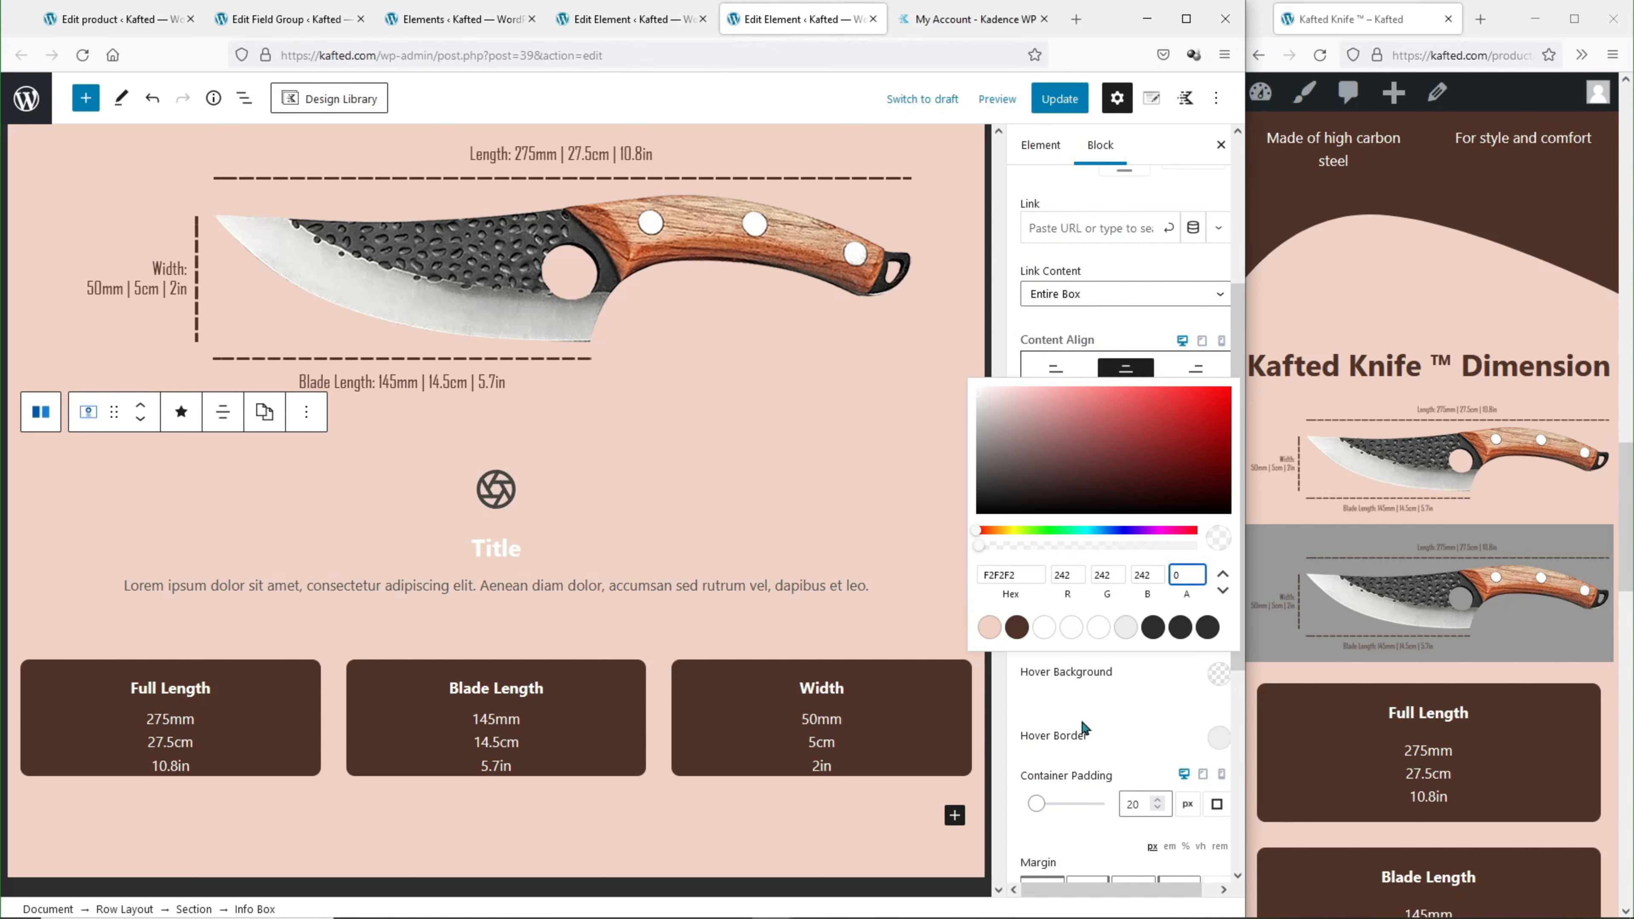
pyautogui.click(1153, 684)
pyautogui.click(1148, 418)
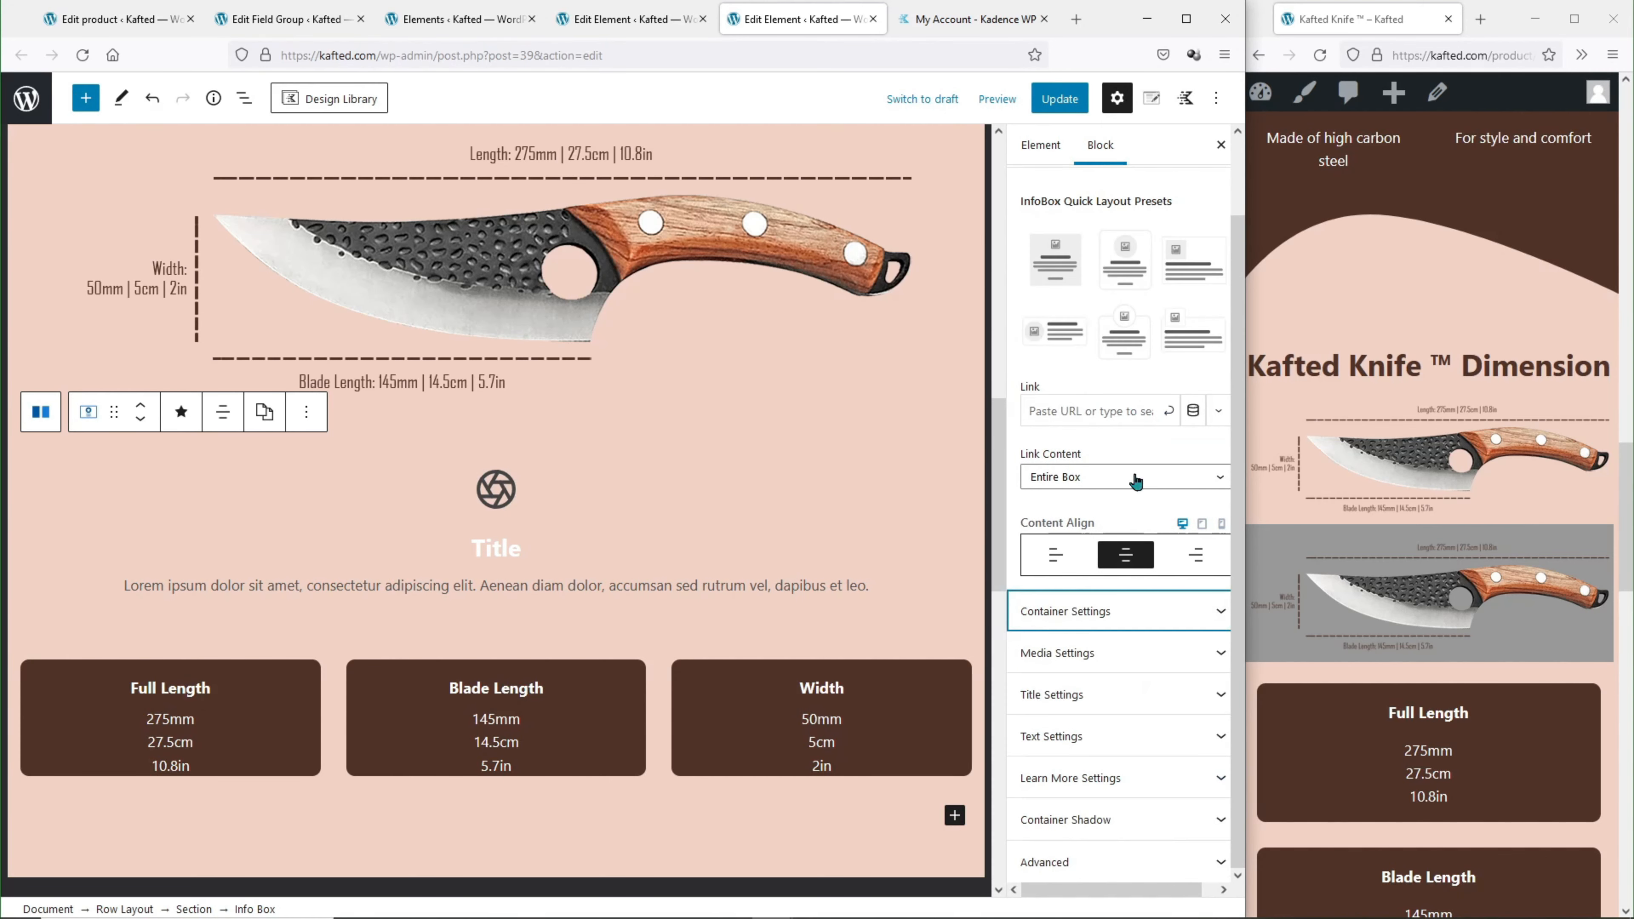
# Change the Info Box's media type to Image.
pyautogui.click(1126, 653)
pyautogui.scroll(-7, 1118, 550)
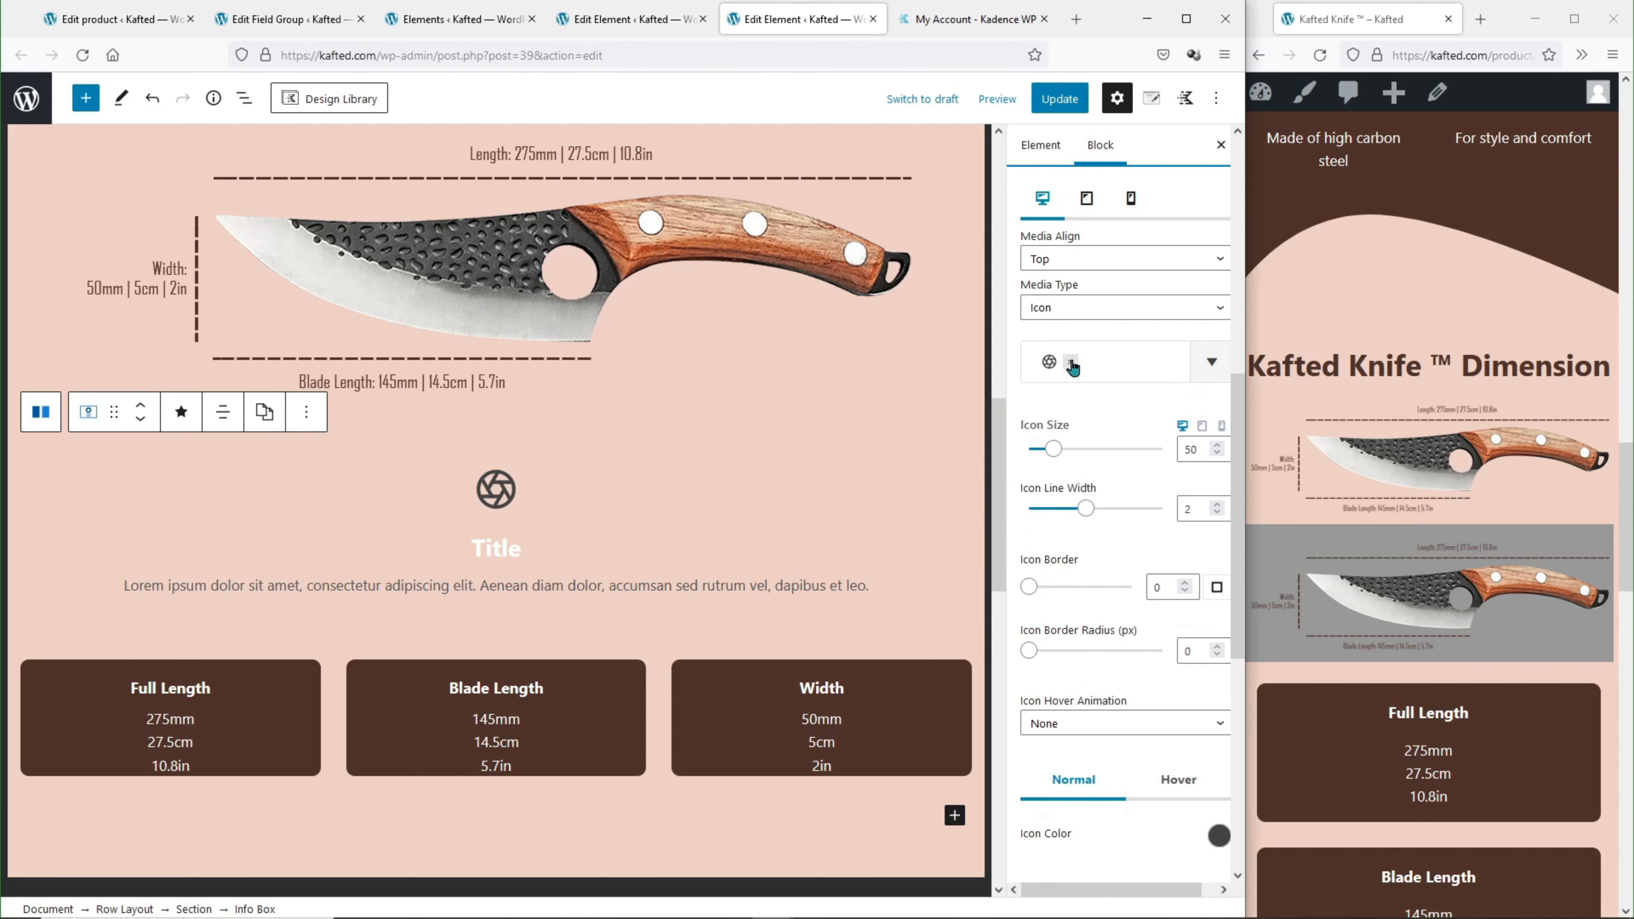
pyautogui.click(1079, 310)
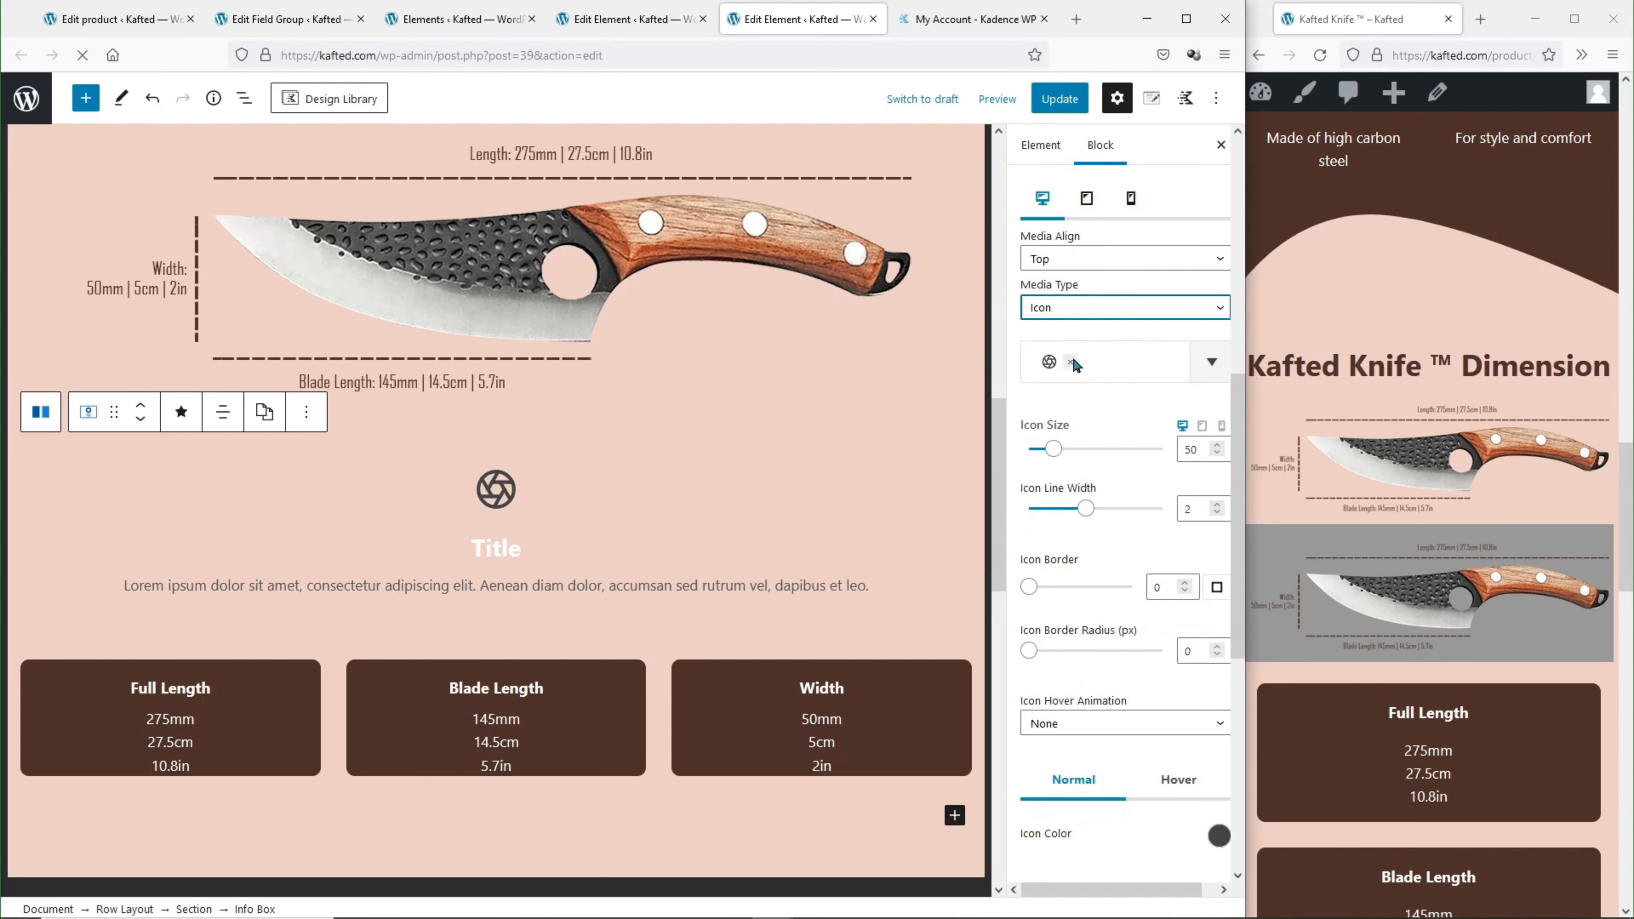
pyautogui.click(1072, 358)
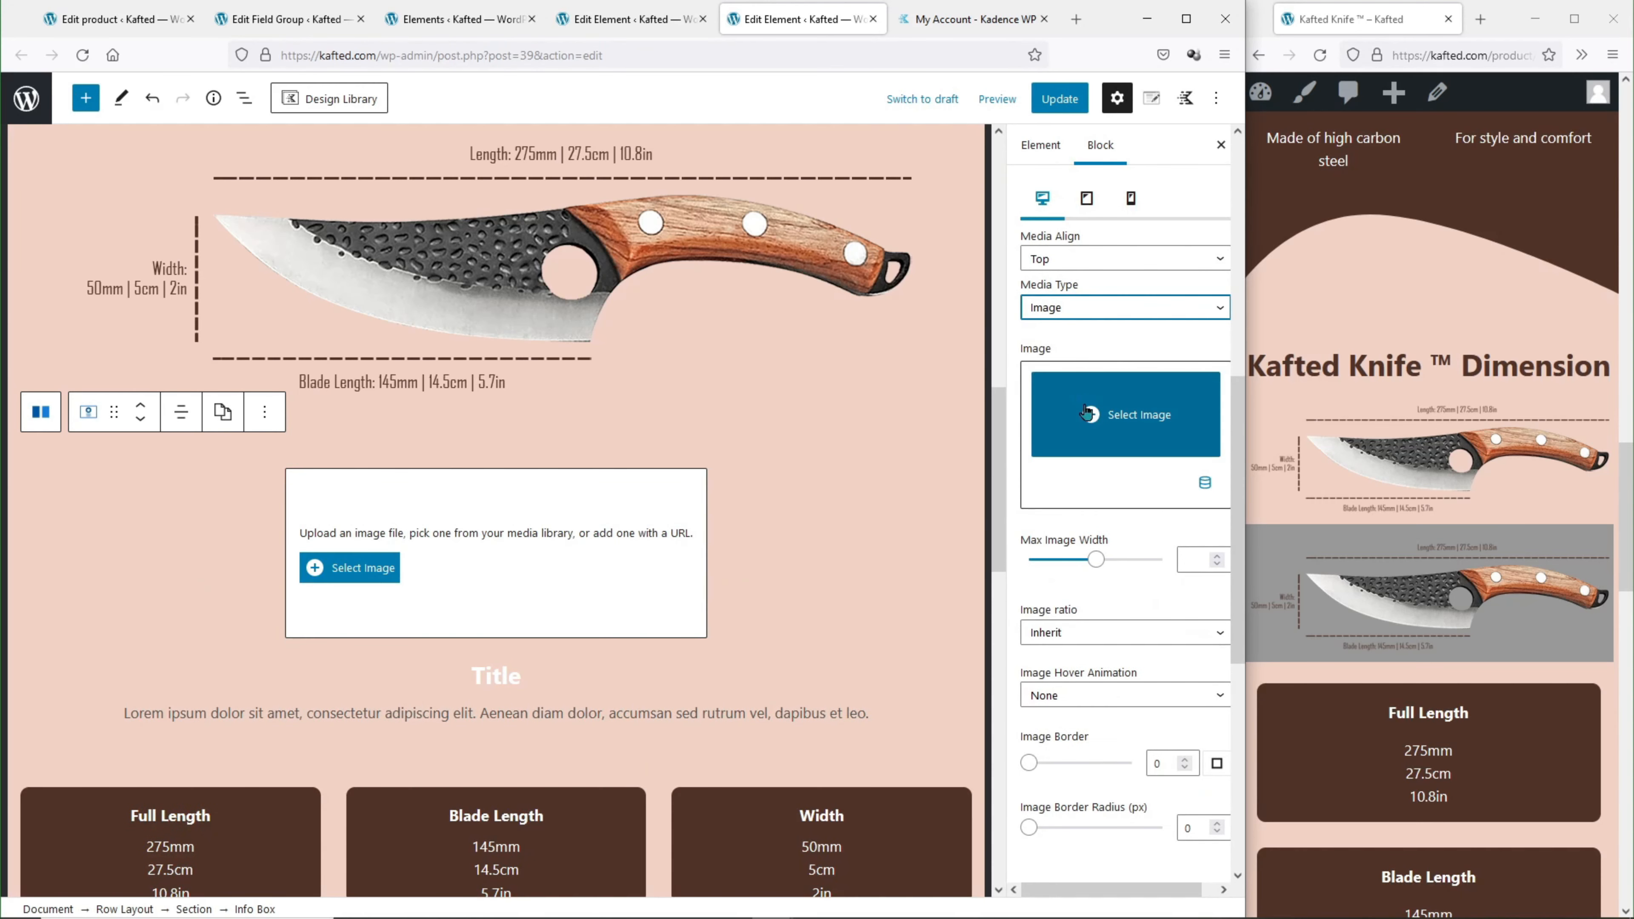
# Enable the Info Box's dynamic image and source it from the current post's Knife Dimension custom field.
pyautogui.click(1205, 485)
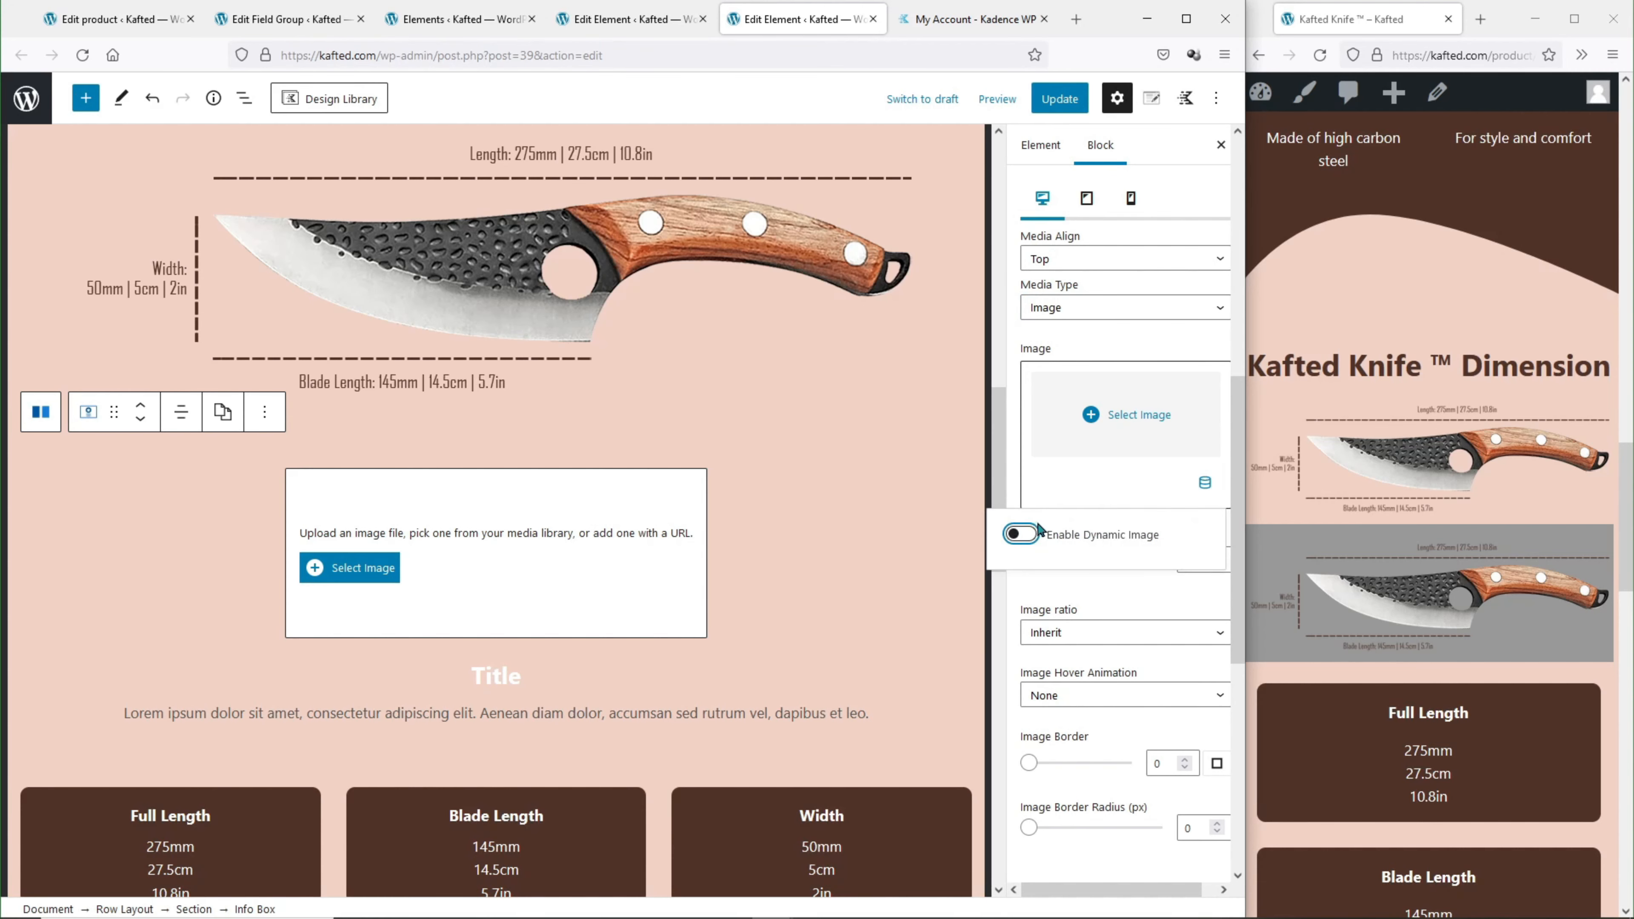
pyautogui.click(1020, 534)
pyautogui.click(995, 492)
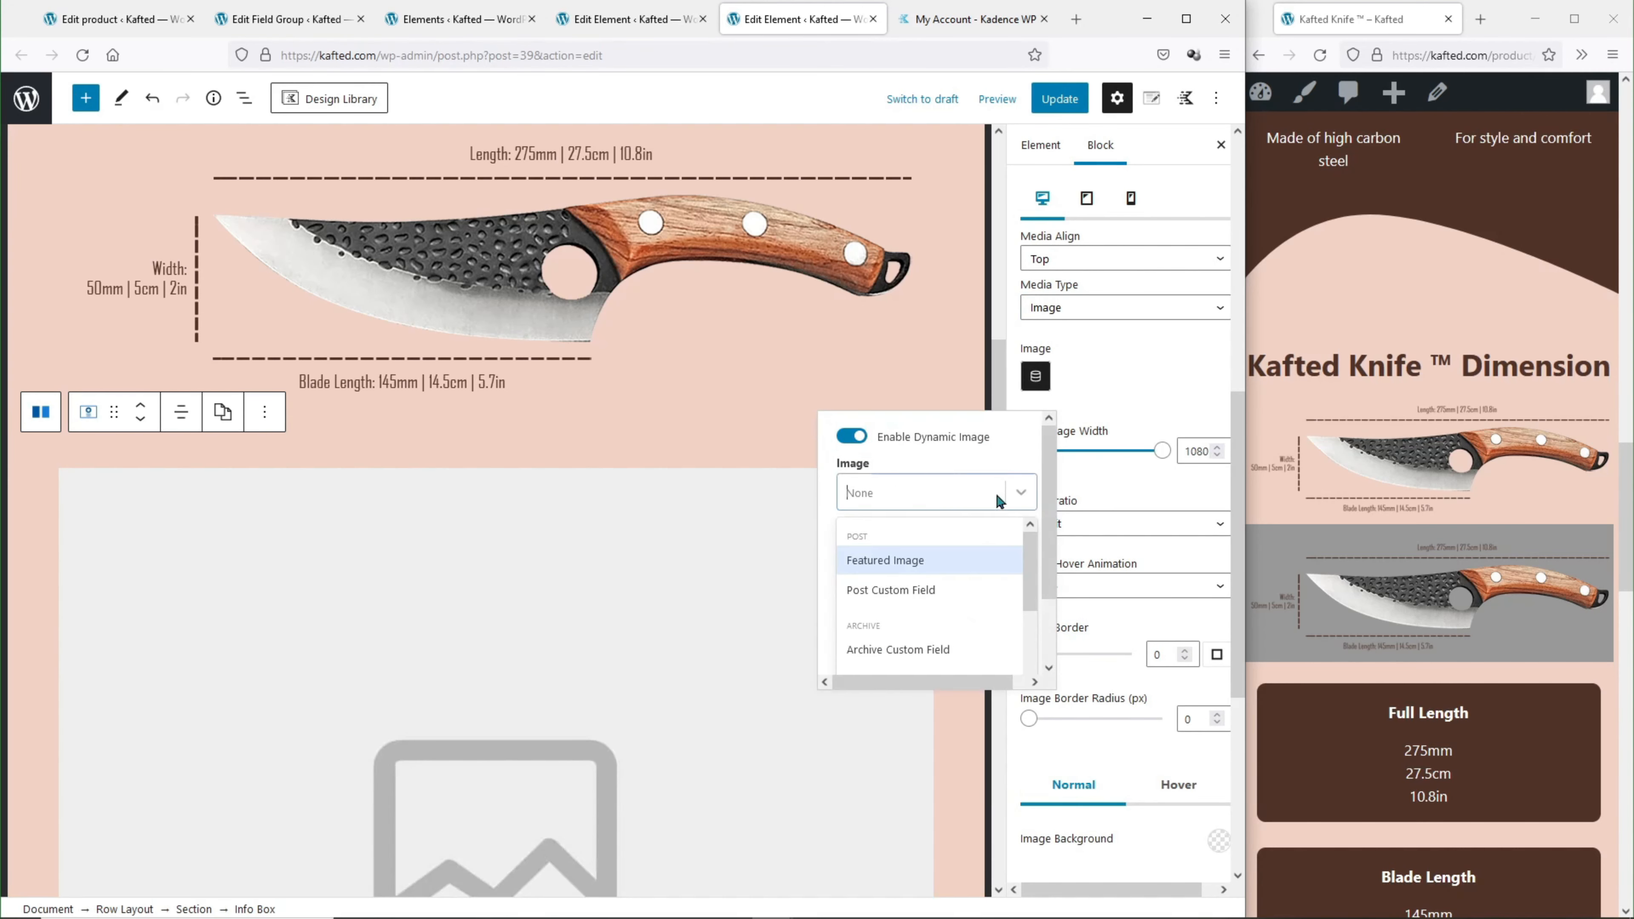
pyautogui.click(941, 587)
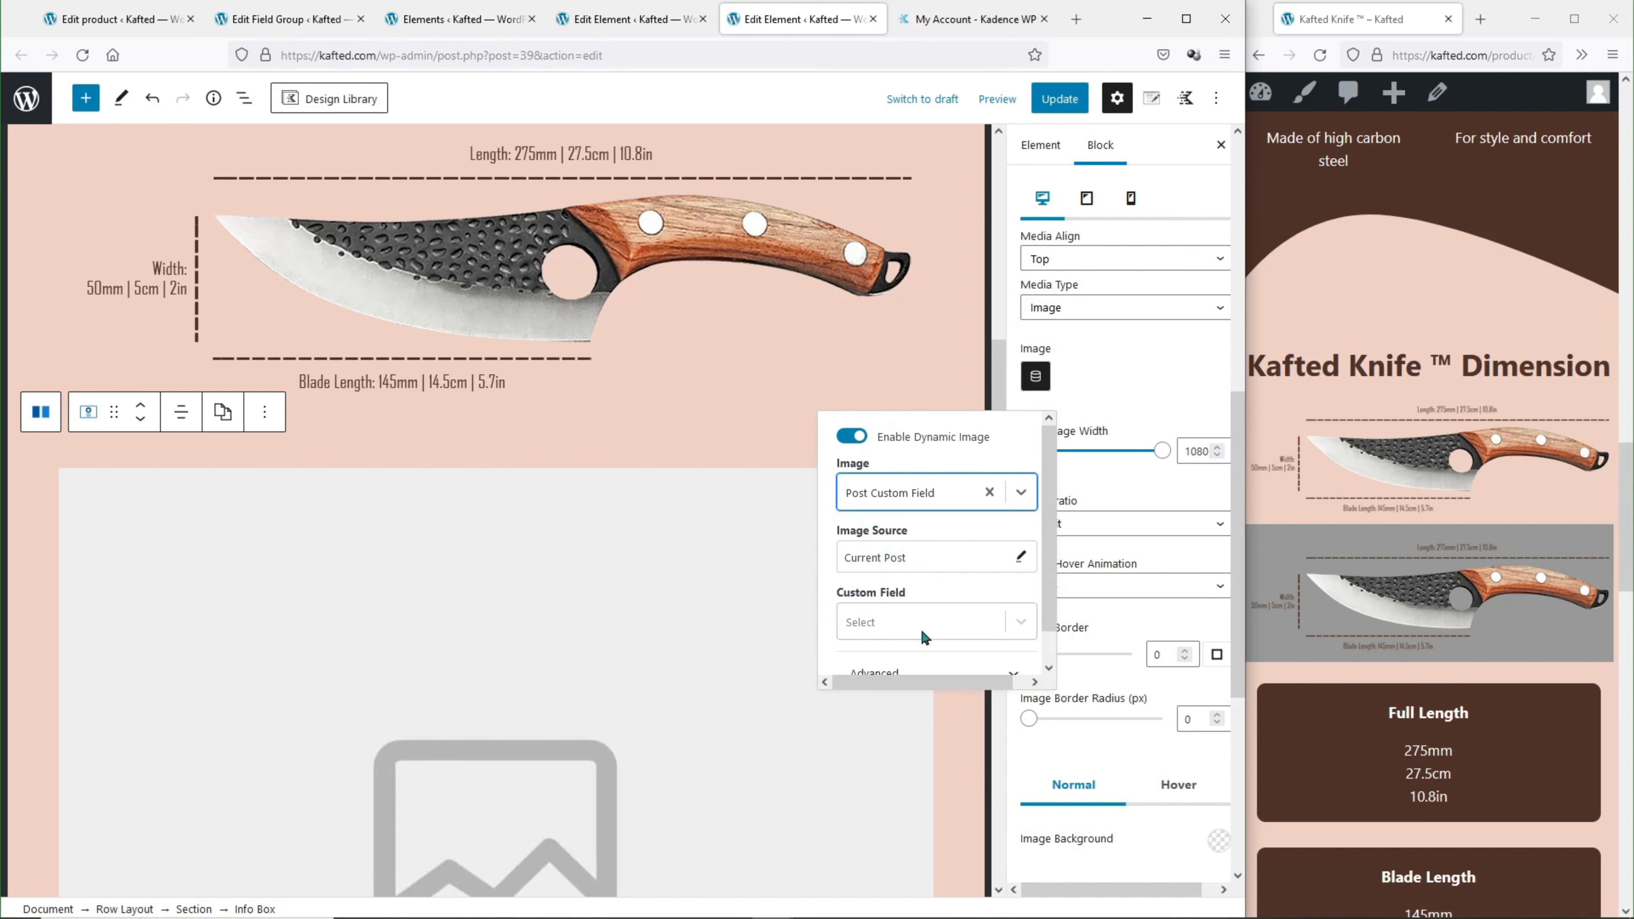
pyautogui.click(932, 619)
pyautogui.scroll(-5, 930, 599)
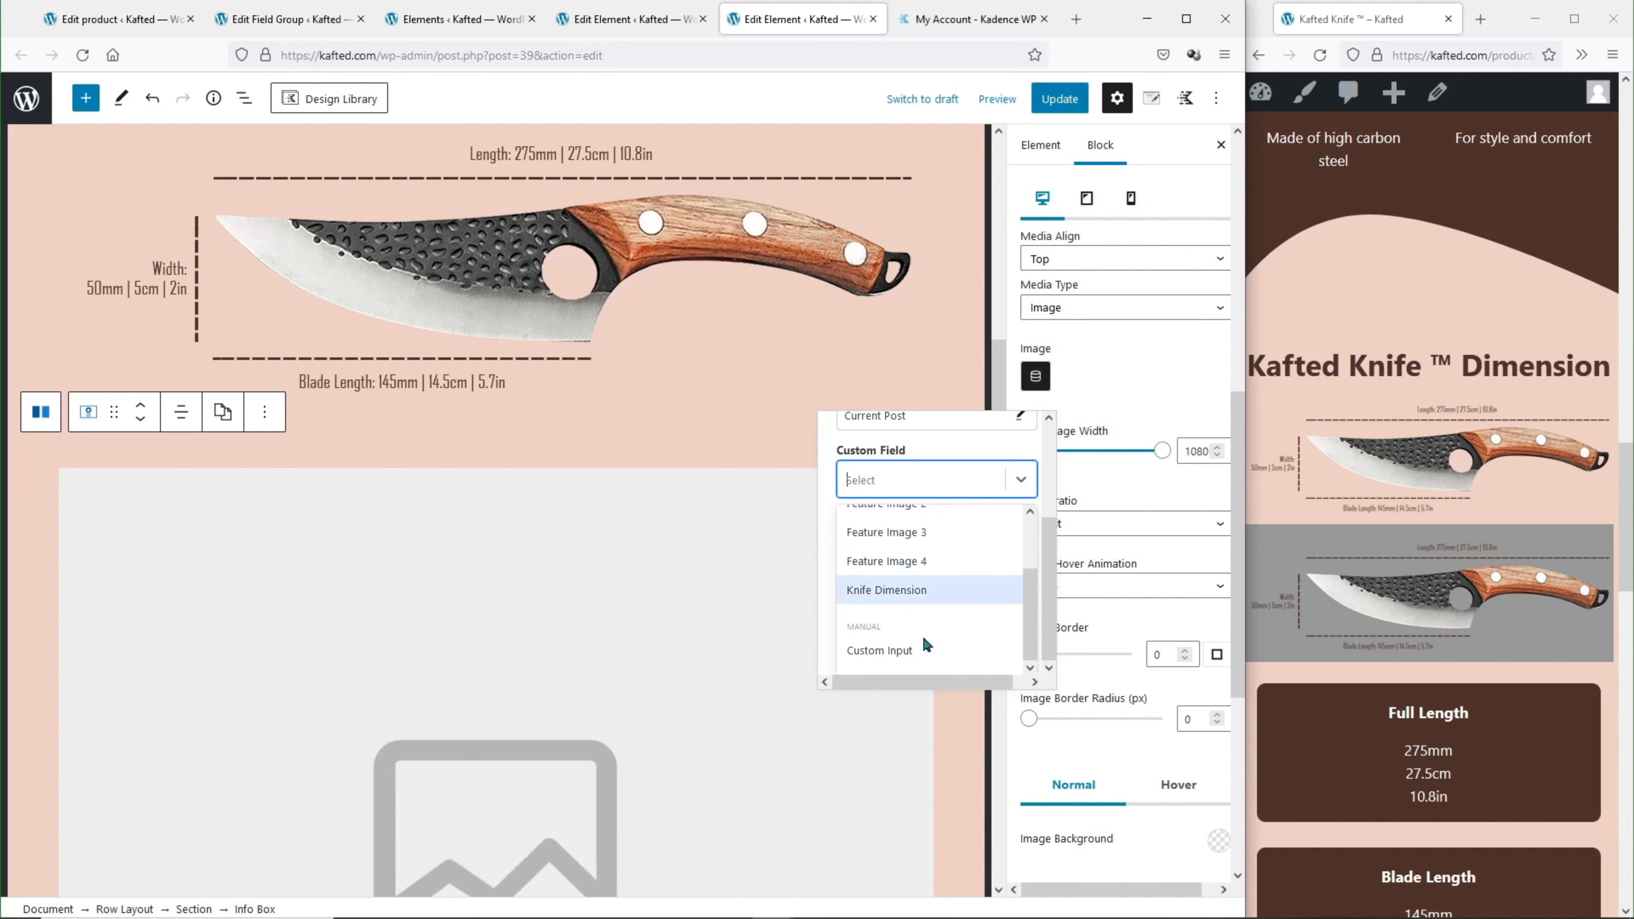
pyautogui.click(922, 598)
pyautogui.click(1105, 615)
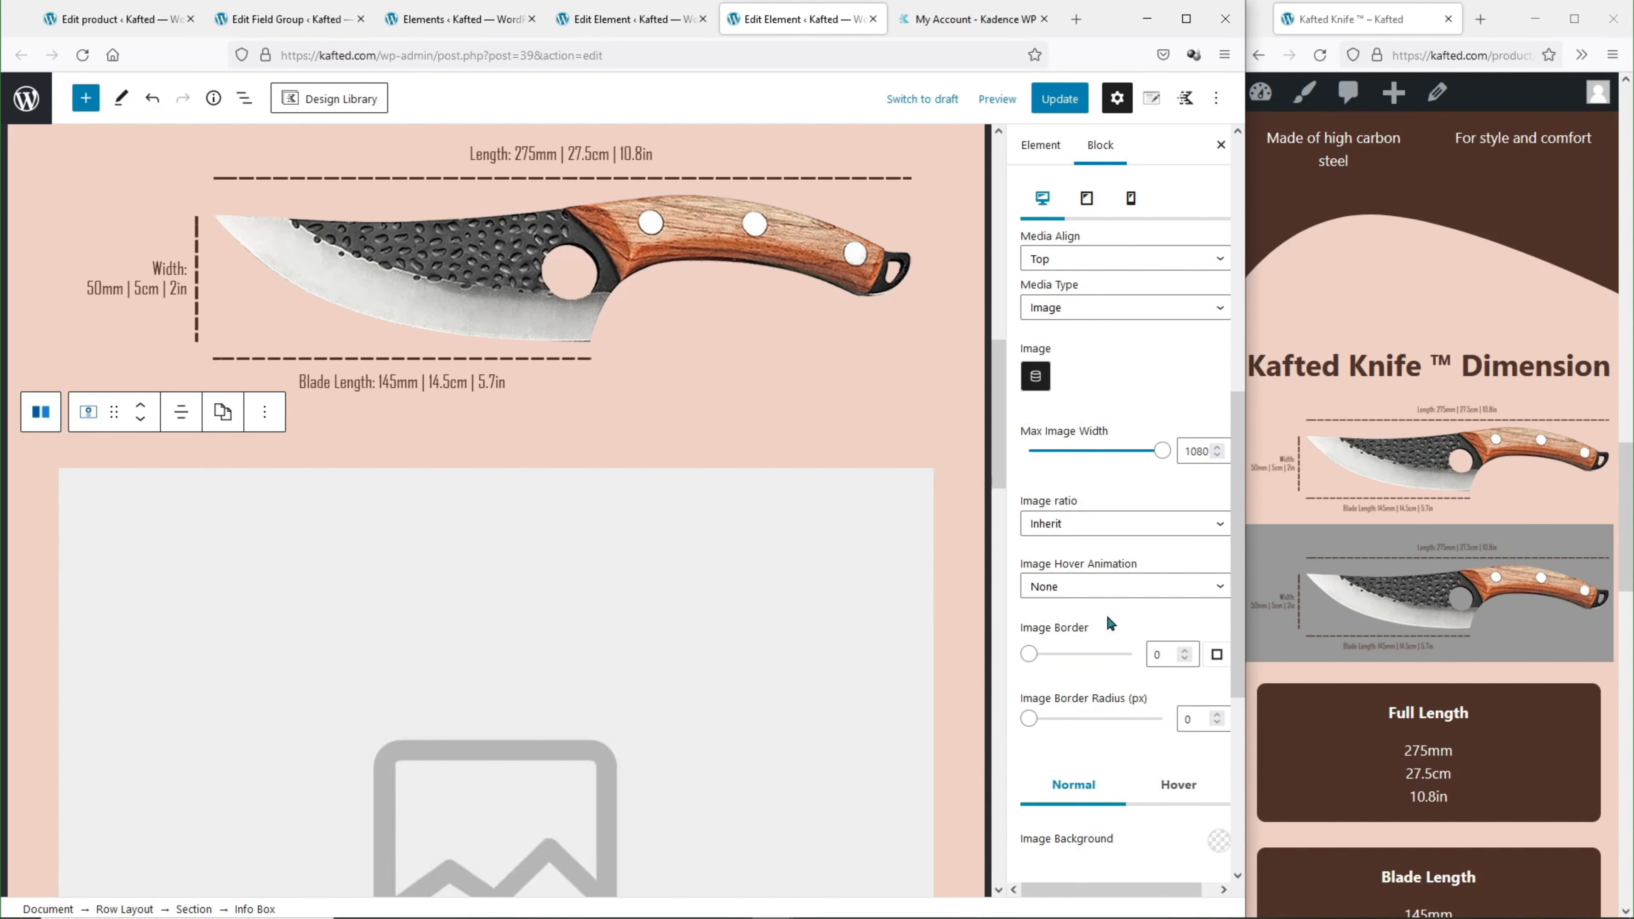
# Hide both the title and the text of the Info Box.
pyautogui.scroll(-2, 1106, 612)
pyautogui.scroll(-3, 745, 672)
pyautogui.scroll(-2, 743, 656)
pyautogui.scroll(-4, 1131, 620)
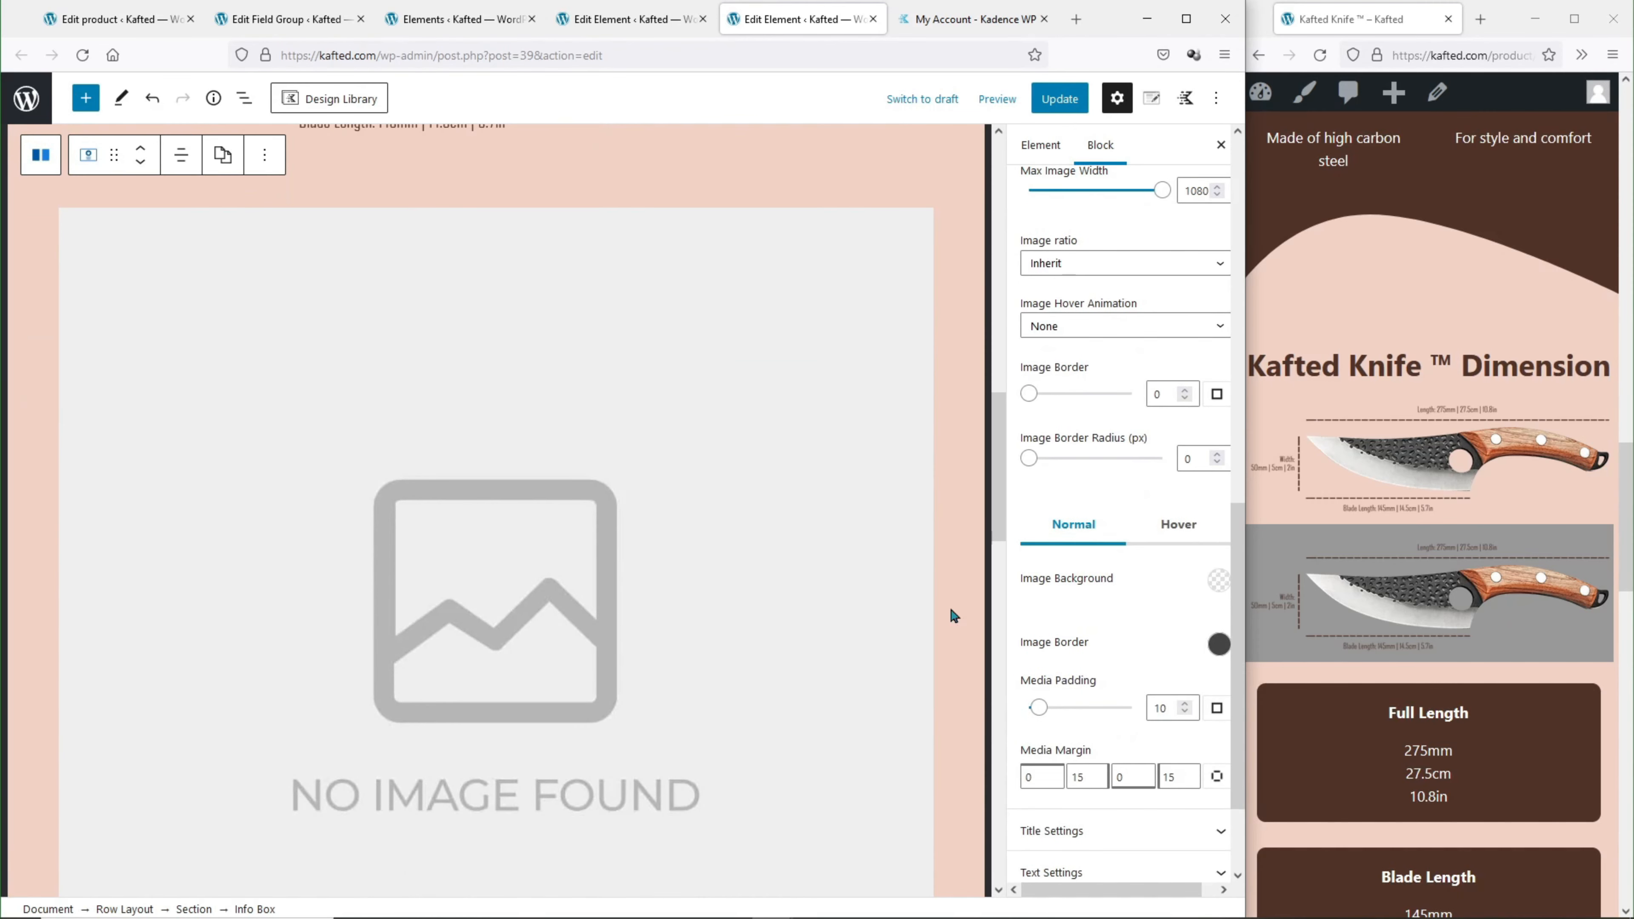
pyautogui.scroll(-6, 538, 759)
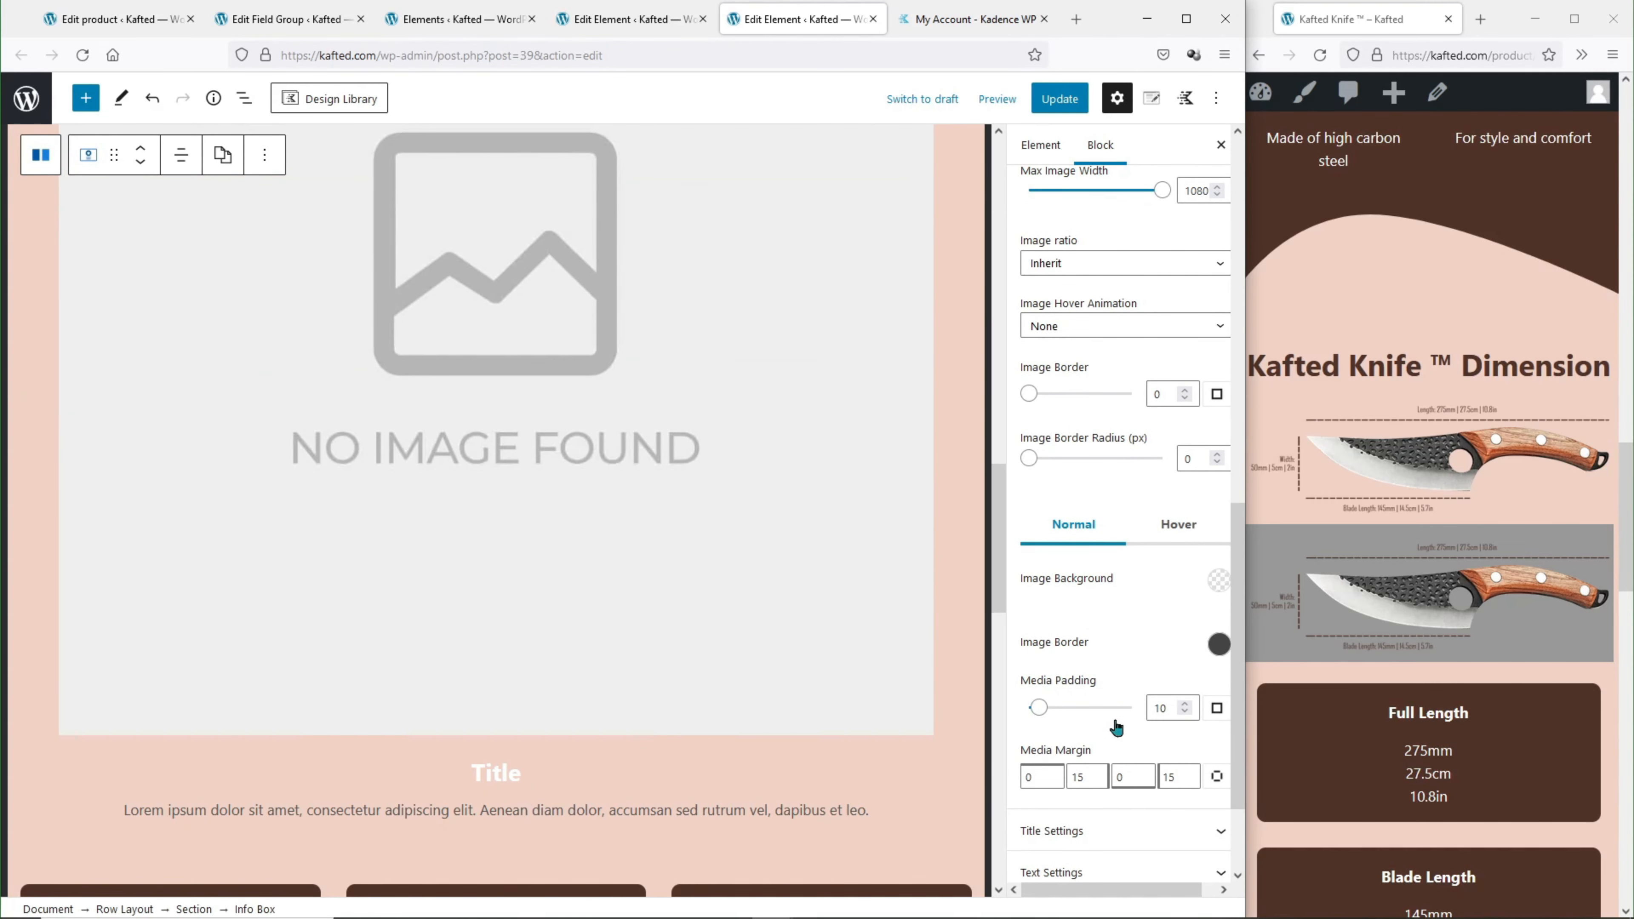
pyautogui.scroll(-5, 1116, 728)
pyautogui.click(1094, 584)
pyautogui.scroll(-8, 1081, 412)
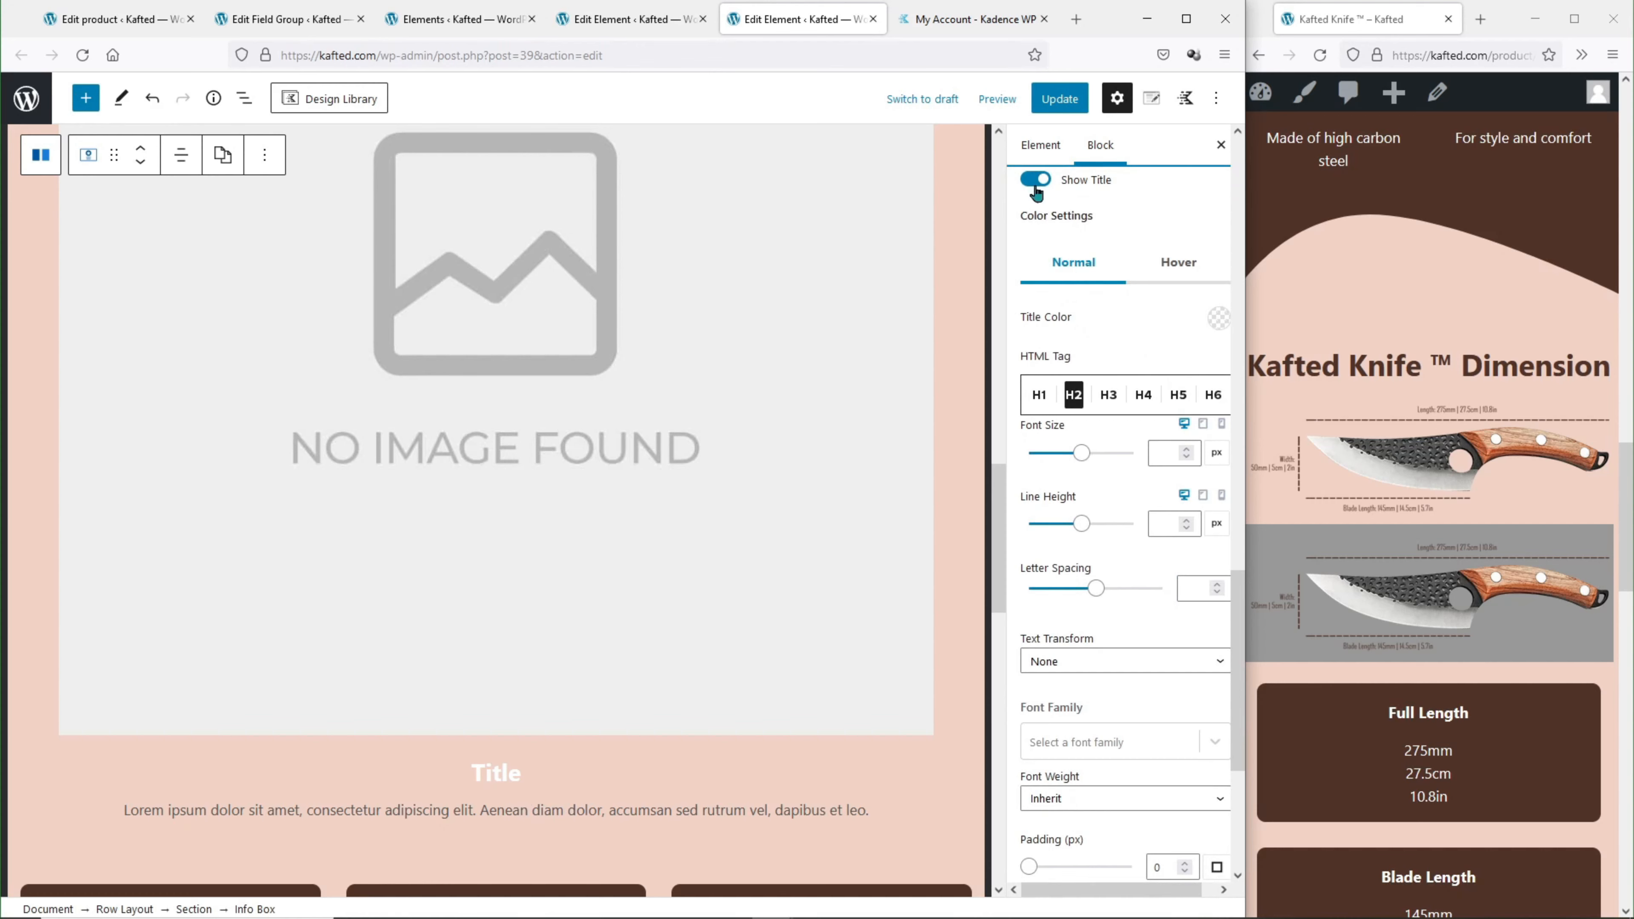
pyautogui.click(1034, 183)
pyautogui.click(1088, 736)
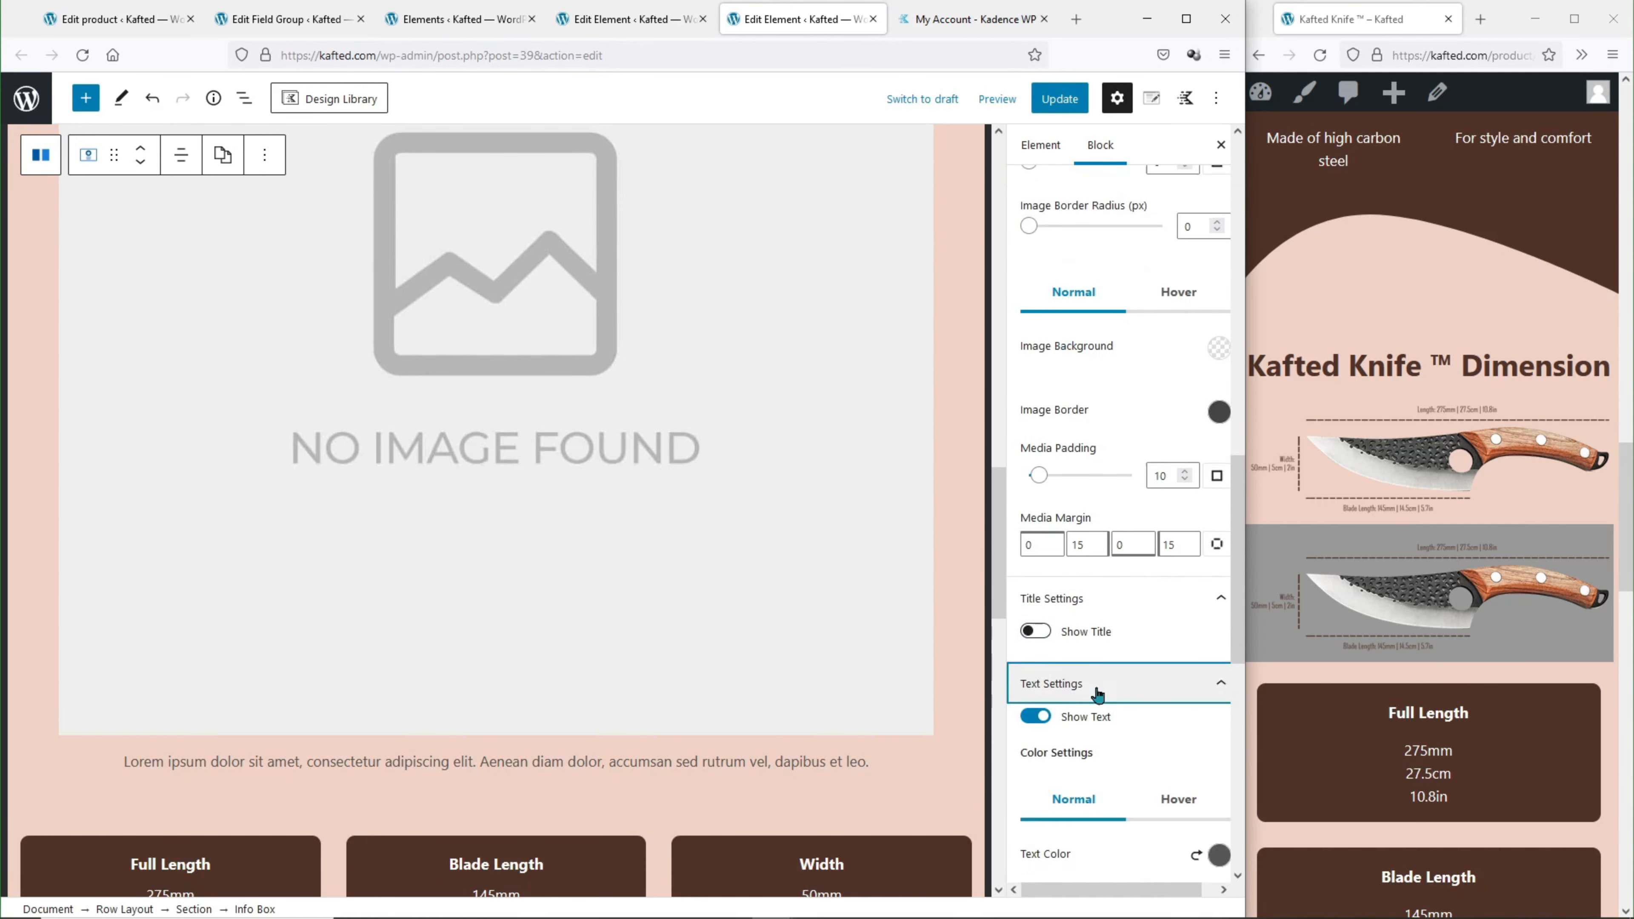
pyautogui.click(1035, 246)
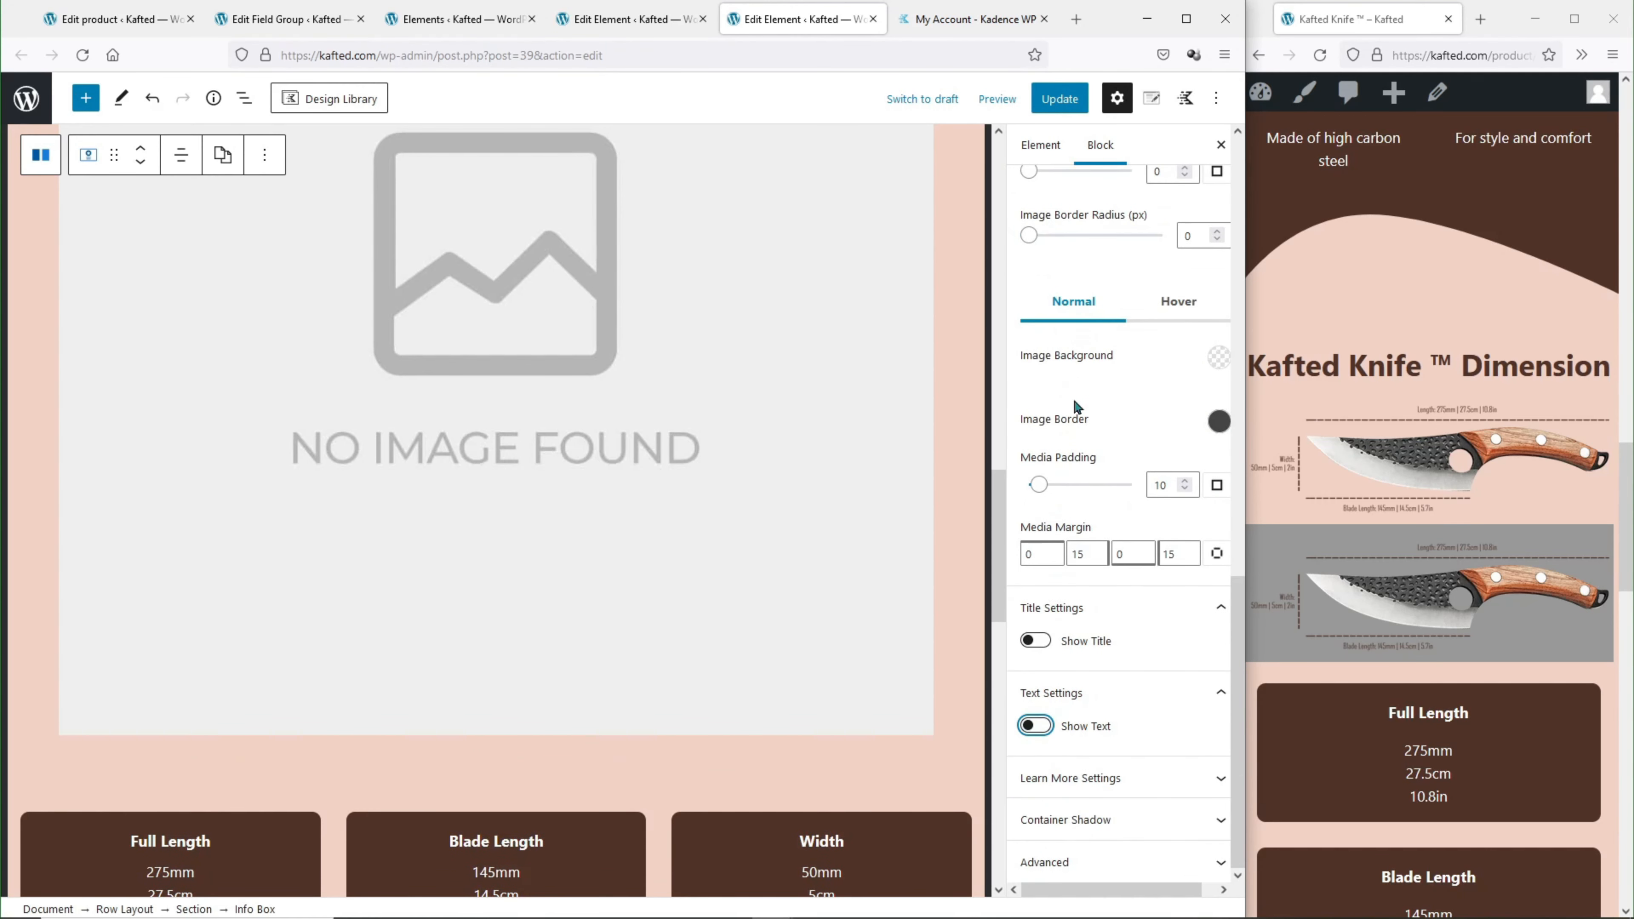
# Update the element and reload the live product page to check the Info Box's dynamic image.
pyautogui.scroll(5, 1076, 405)
pyautogui.click(1060, 98)
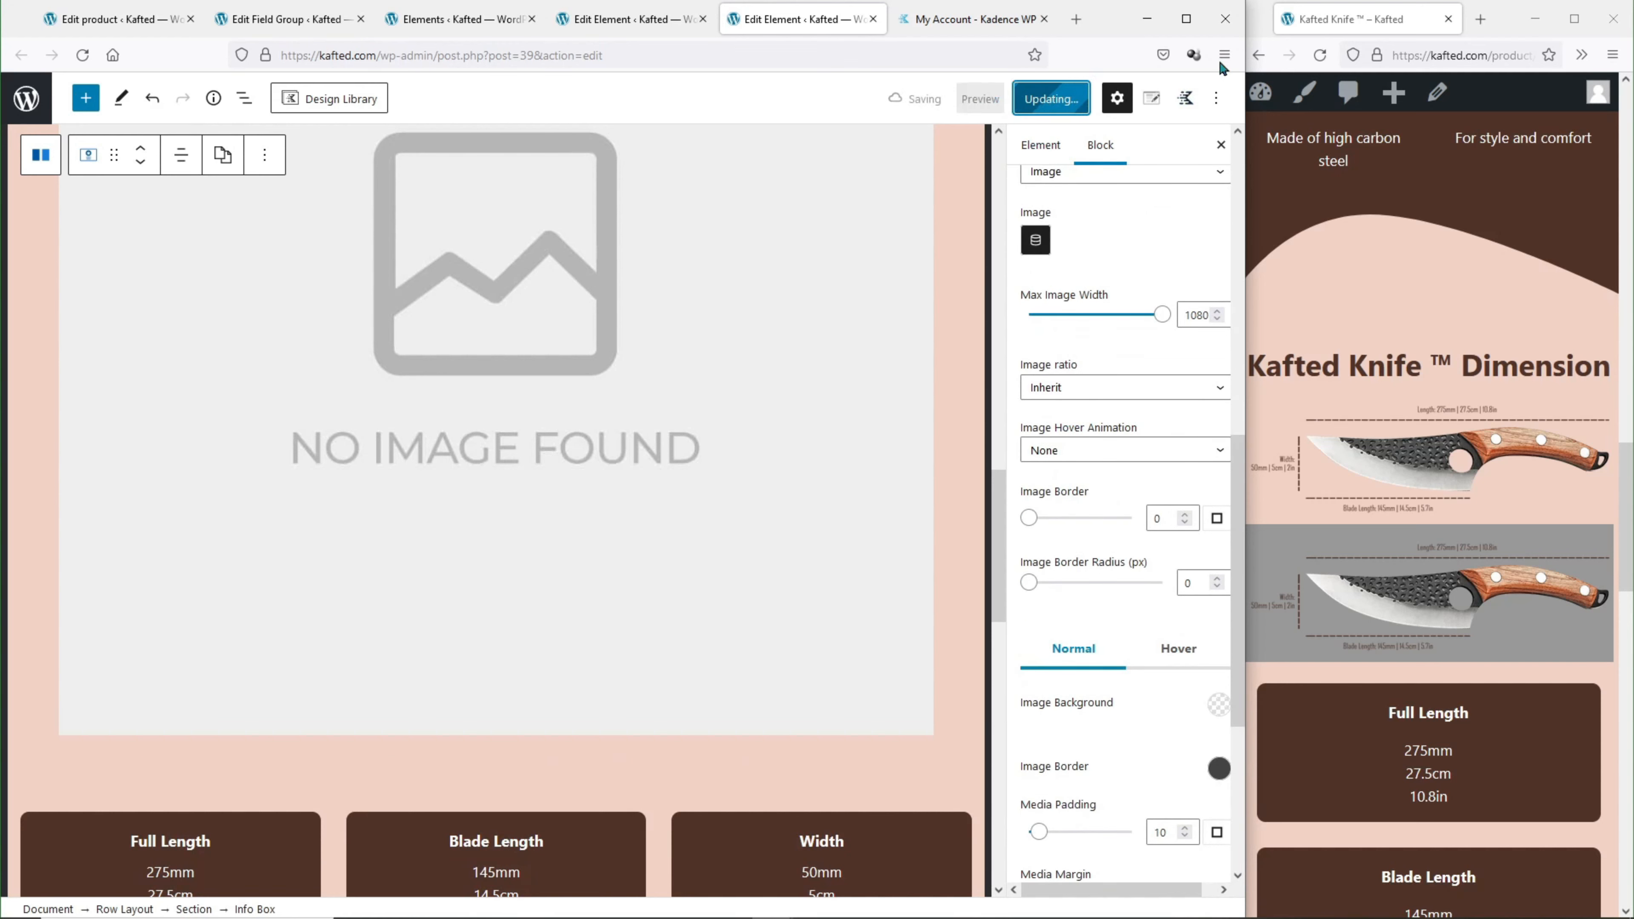
pyautogui.click(1320, 55)
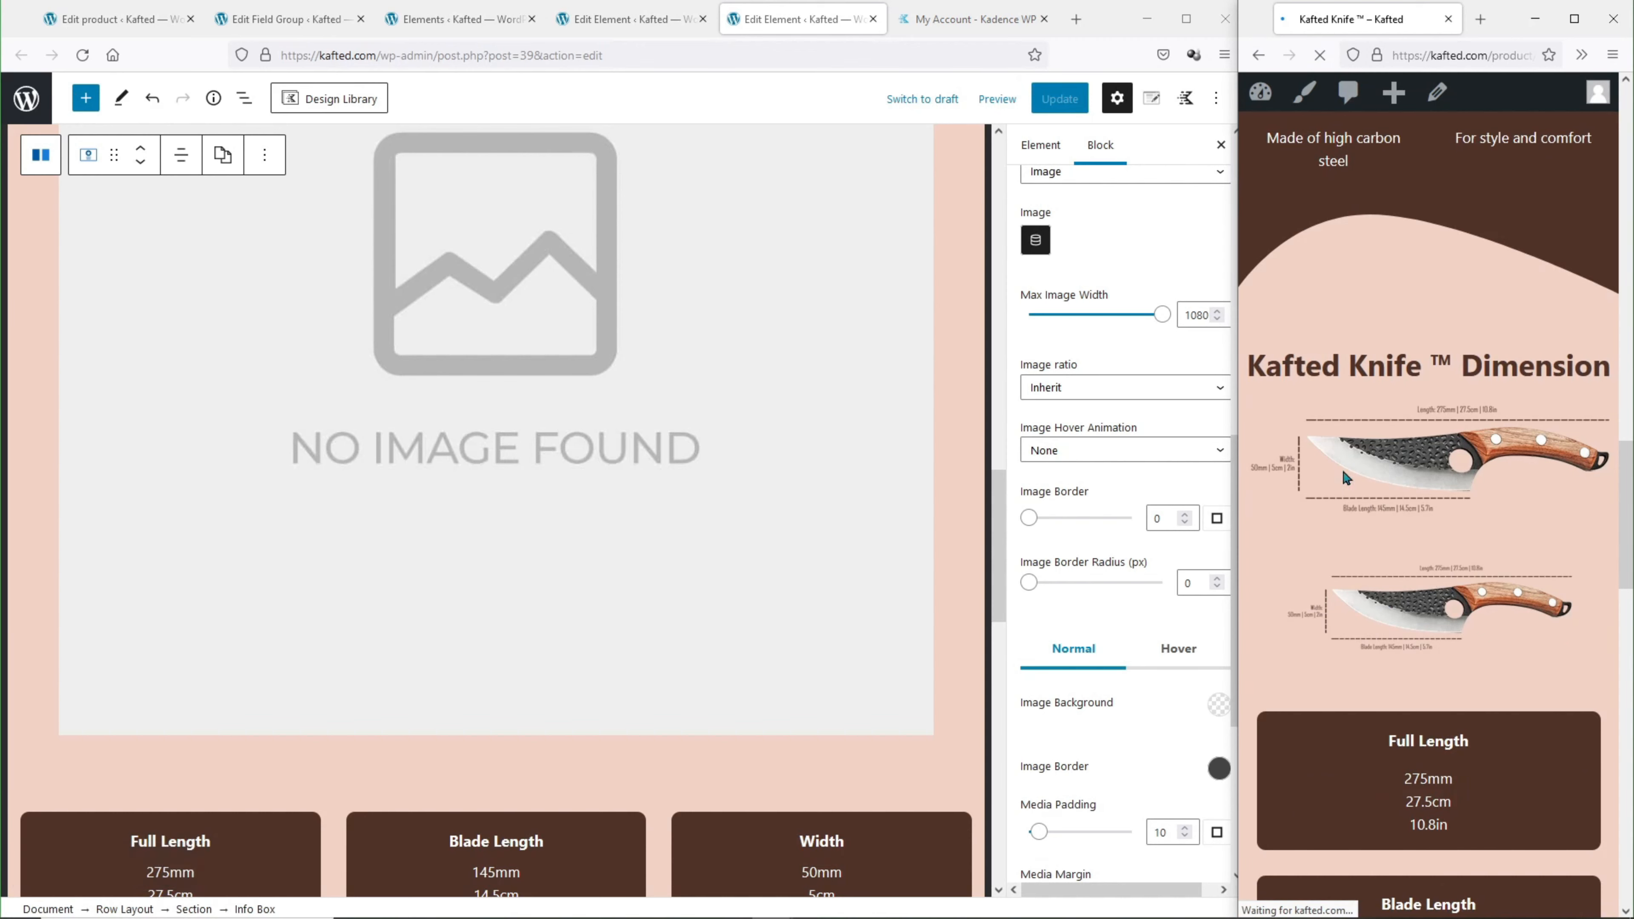
# Set the Info Box's media padding to 0, update the element and reload the live product page.
pyautogui.scroll(-5, 1057, 484)
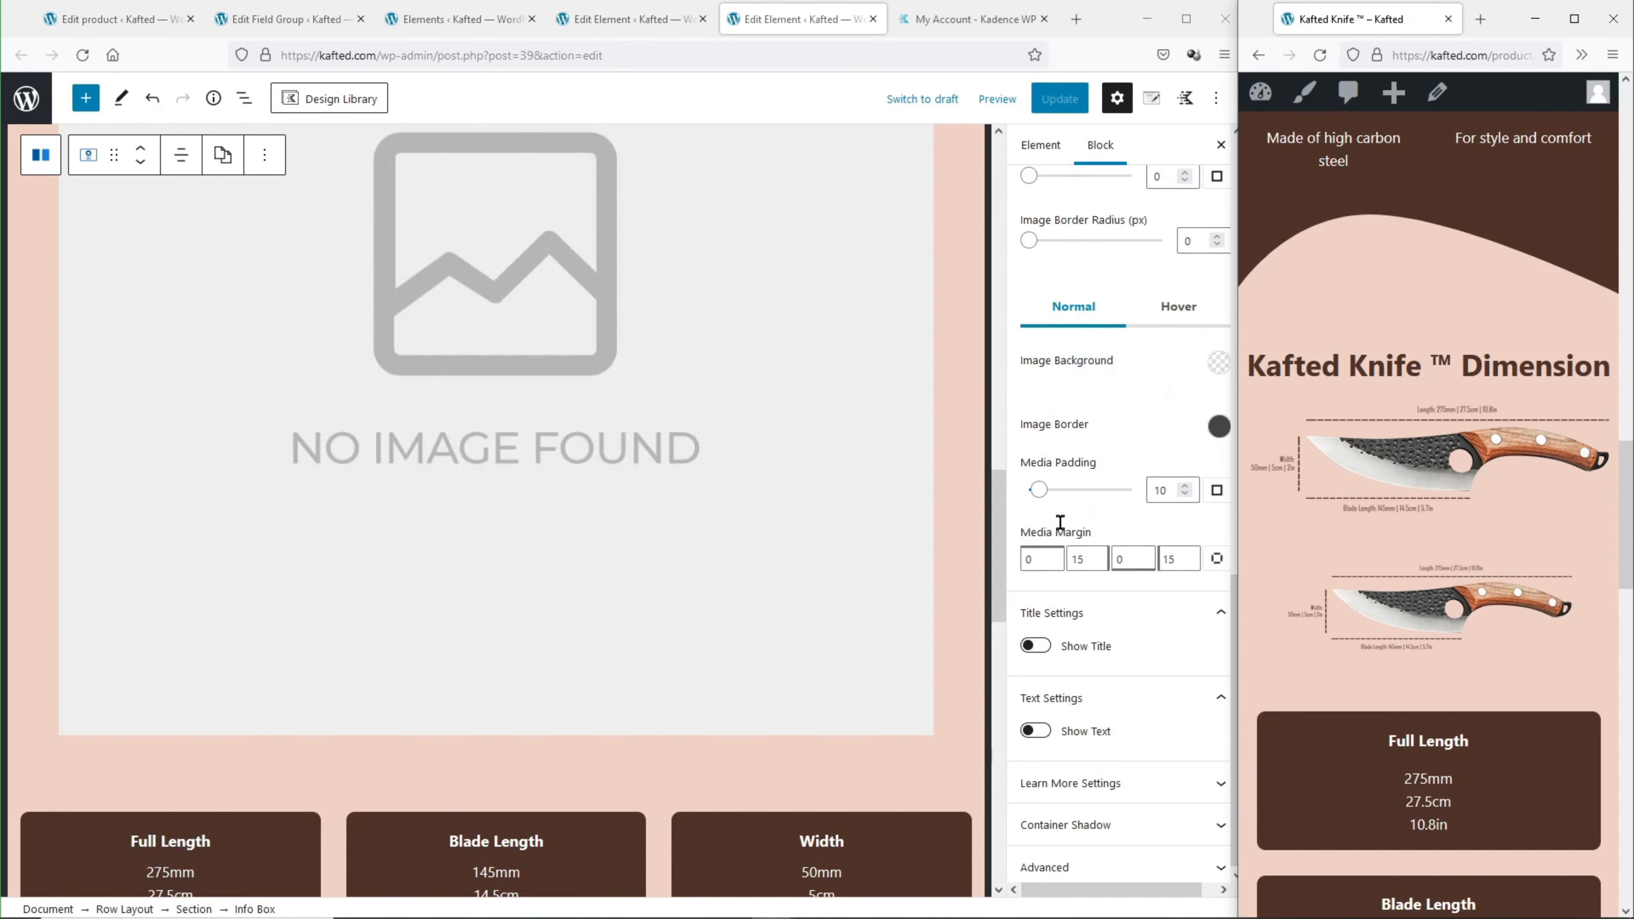
pyautogui.moveTo(1057, 484); pyautogui.dragTo(1018, 487)
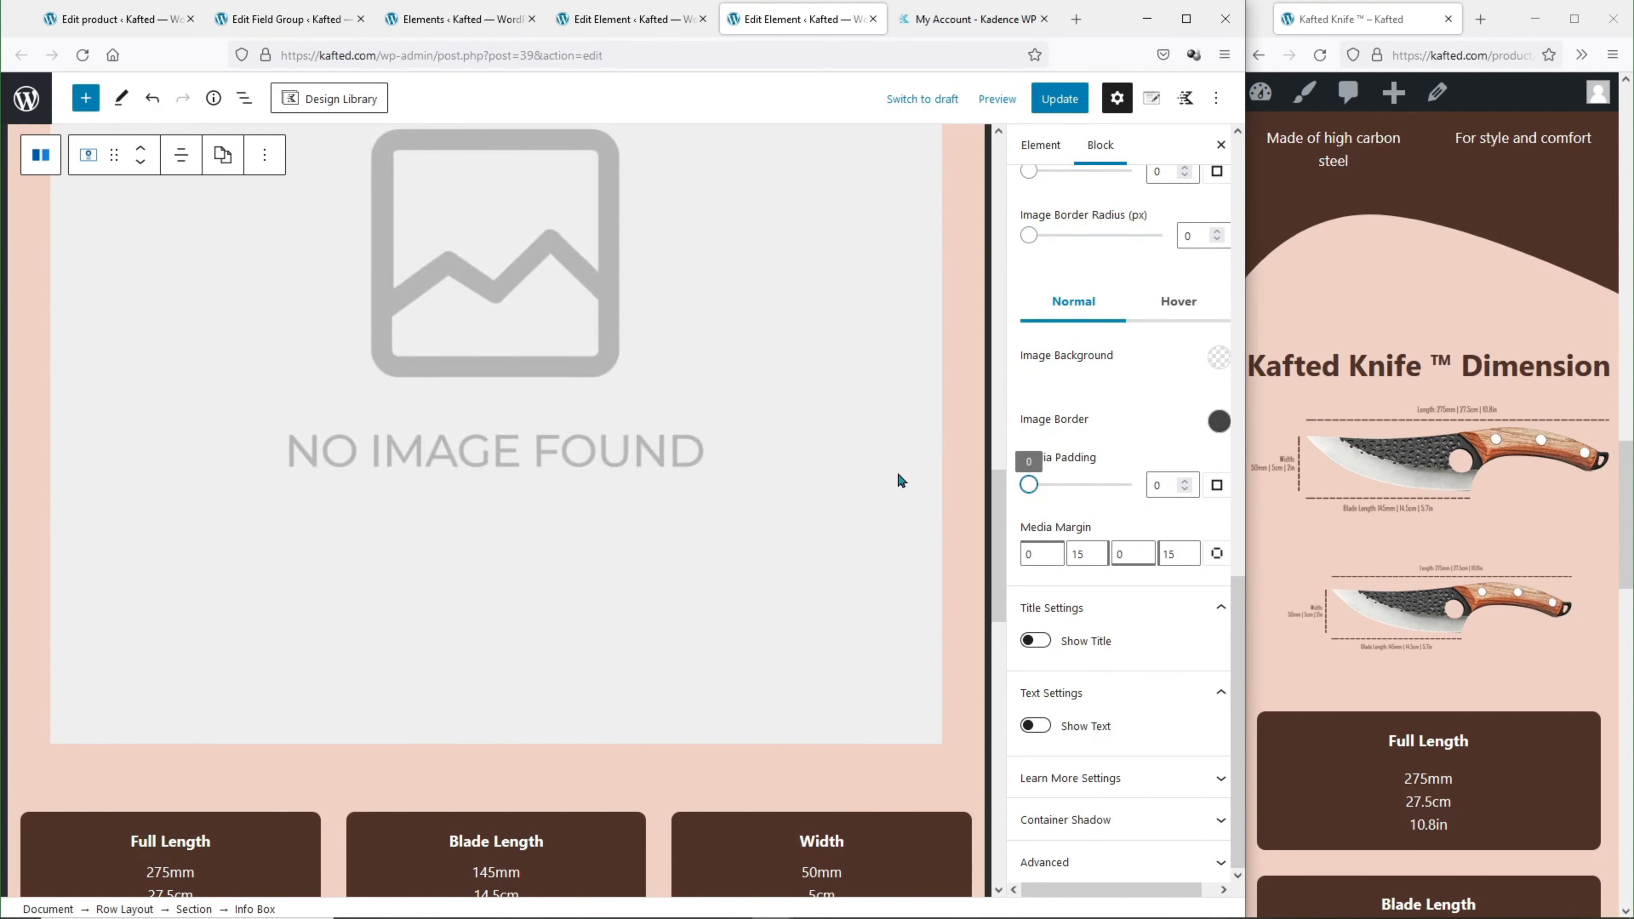
pyautogui.click(1060, 99)
pyautogui.click(1320, 56)
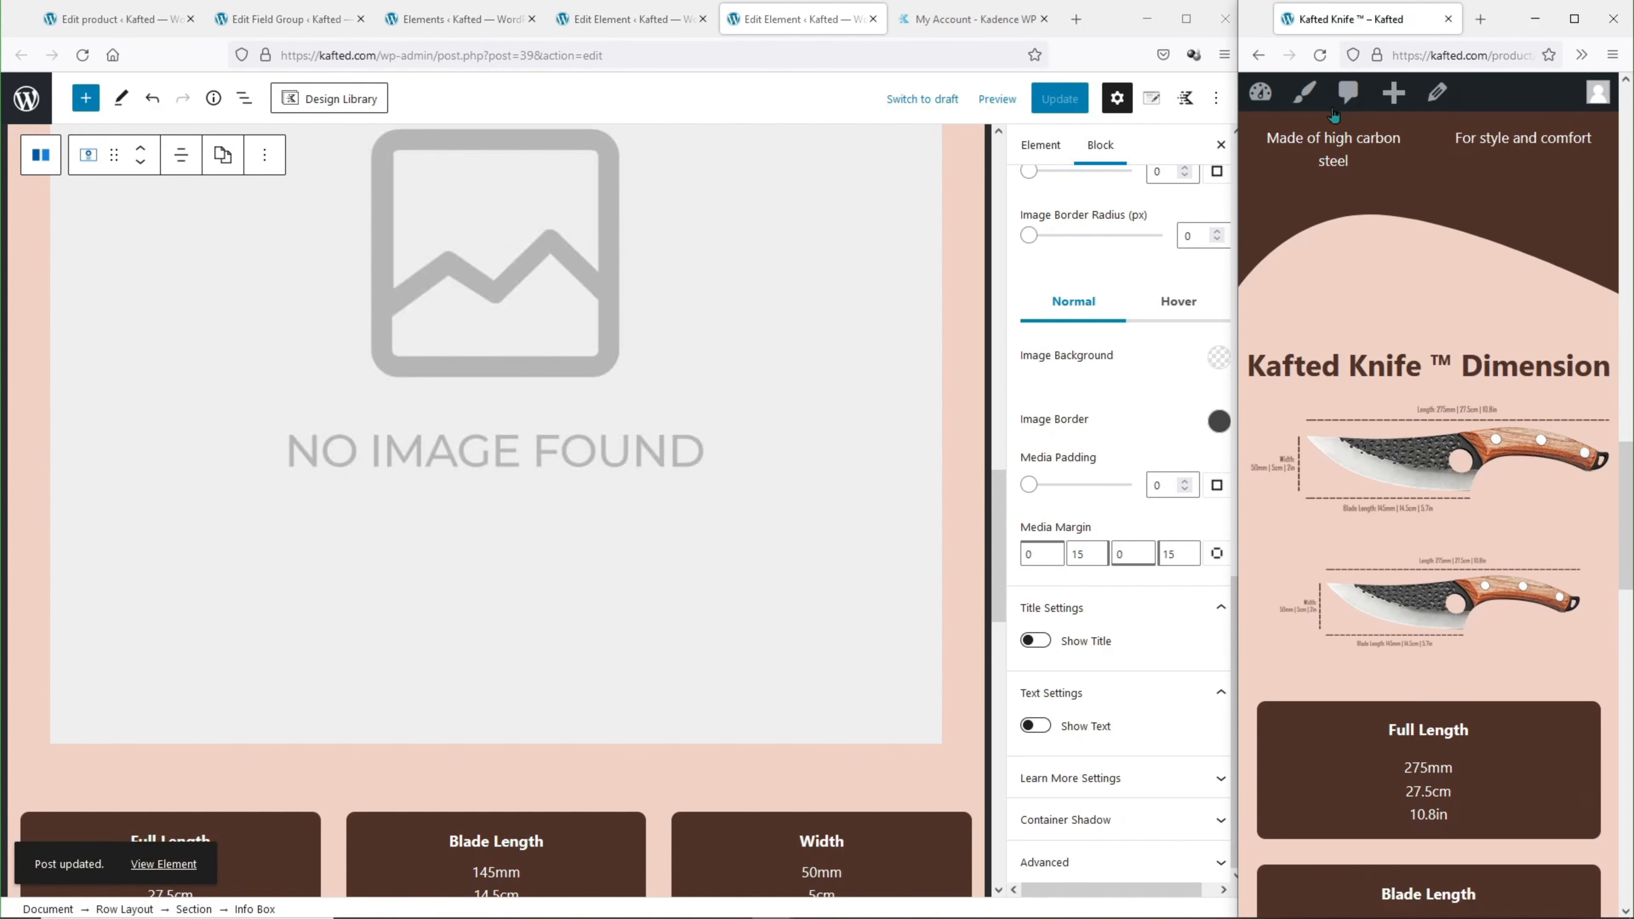
# Set the Info Box's container padding to 0, update the element and reload the live product page.
pyautogui.scroll(10, 1083, 585)
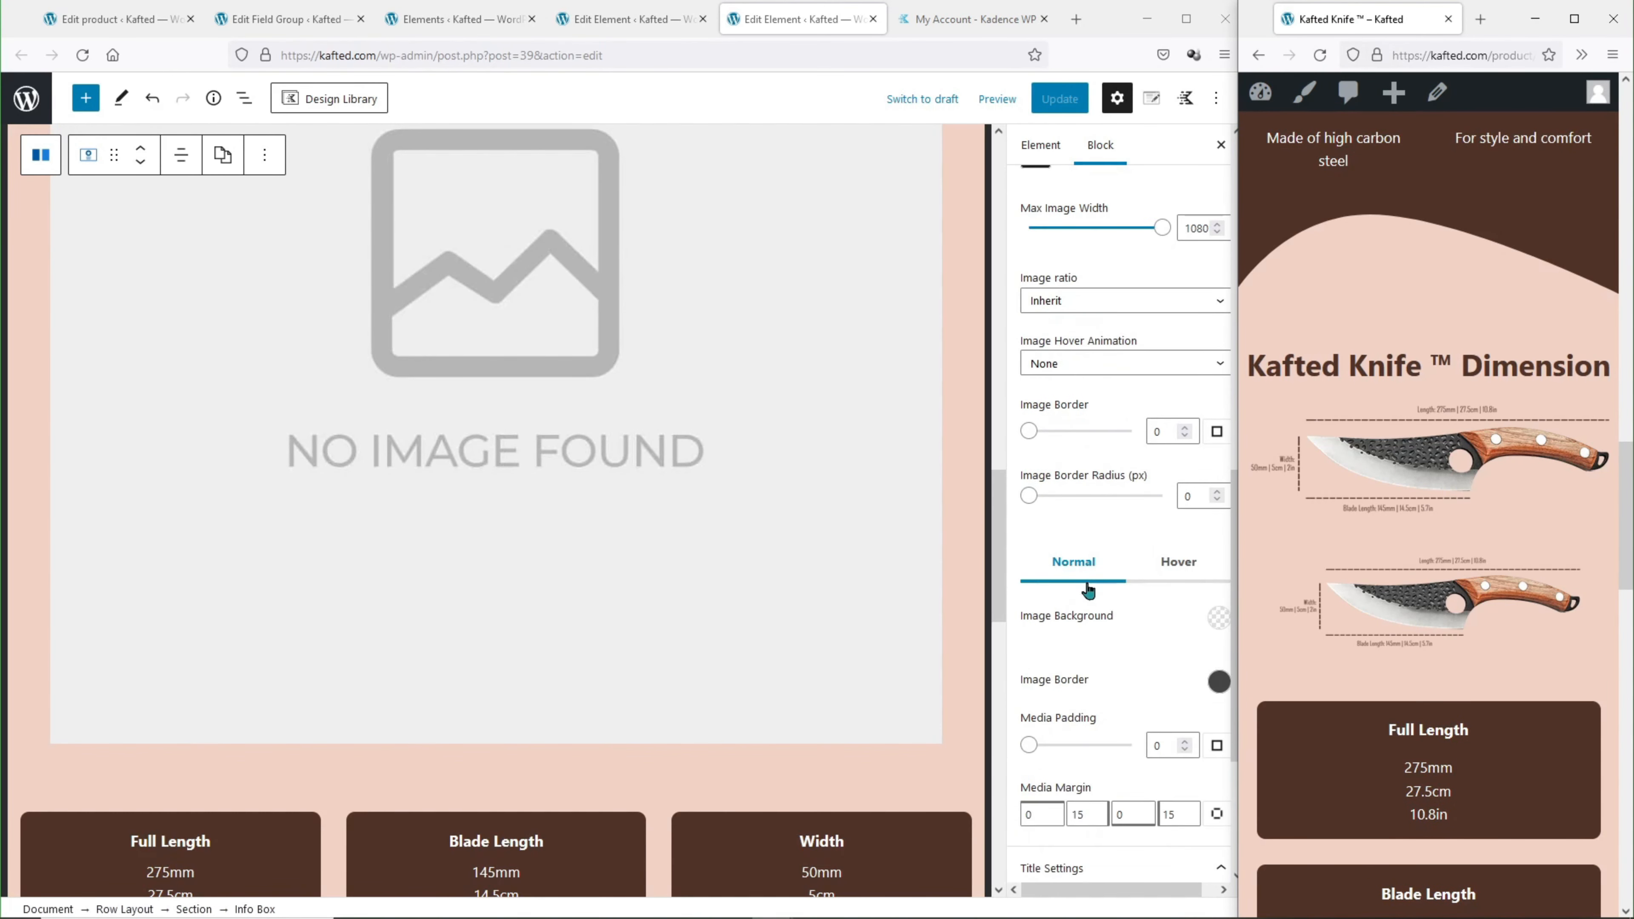
pyautogui.click(1138, 451)
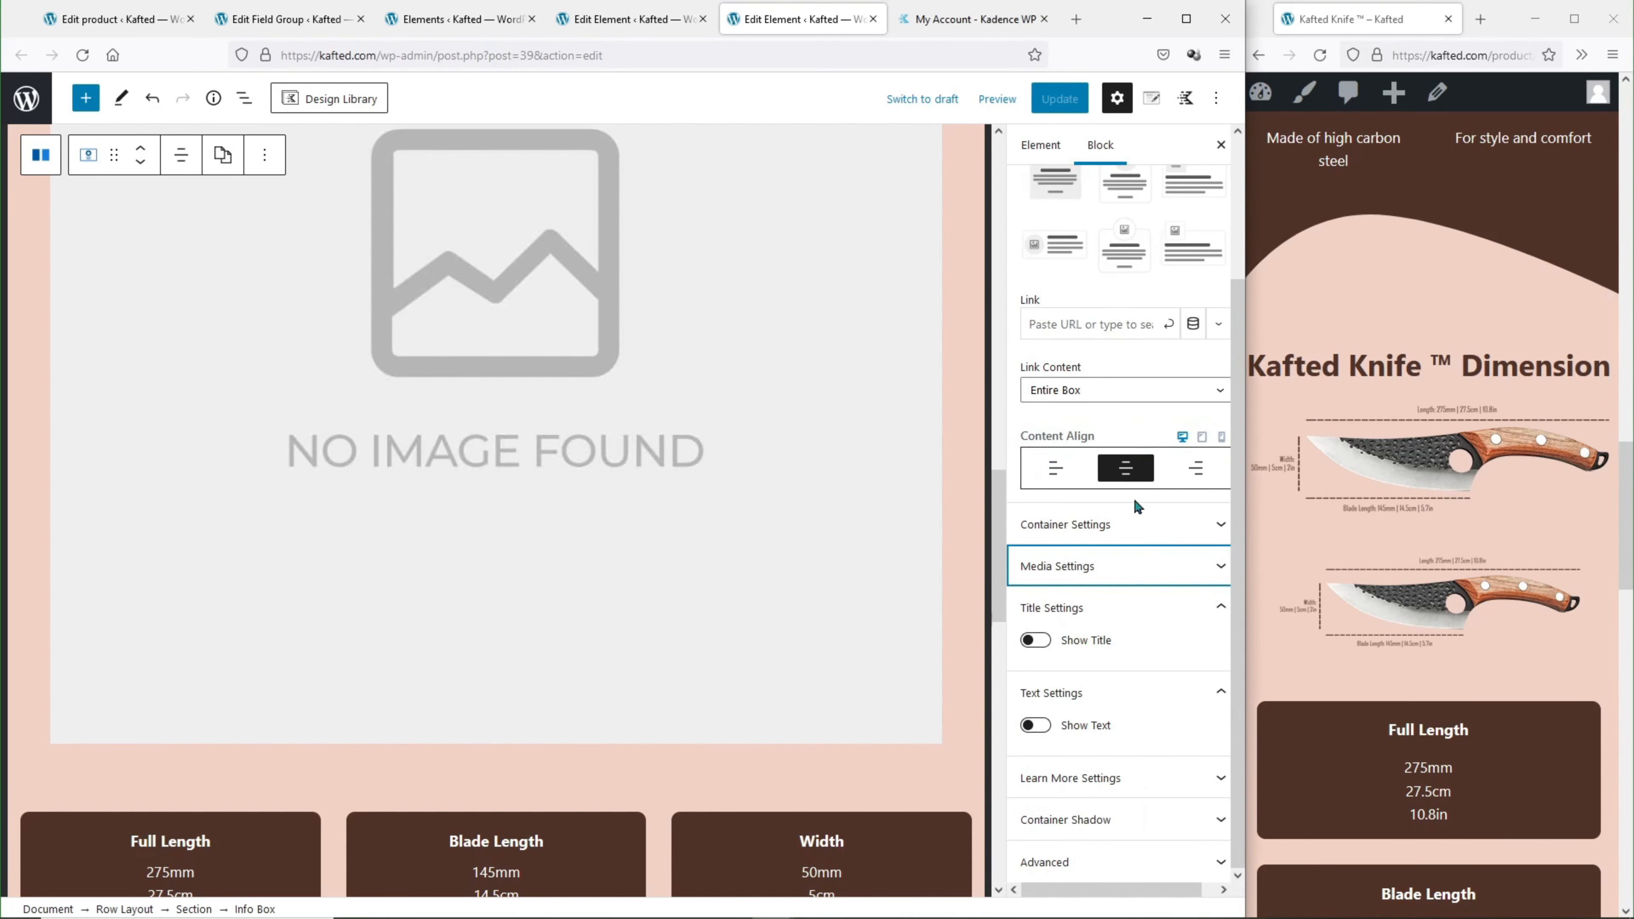
pyautogui.click(1136, 515)
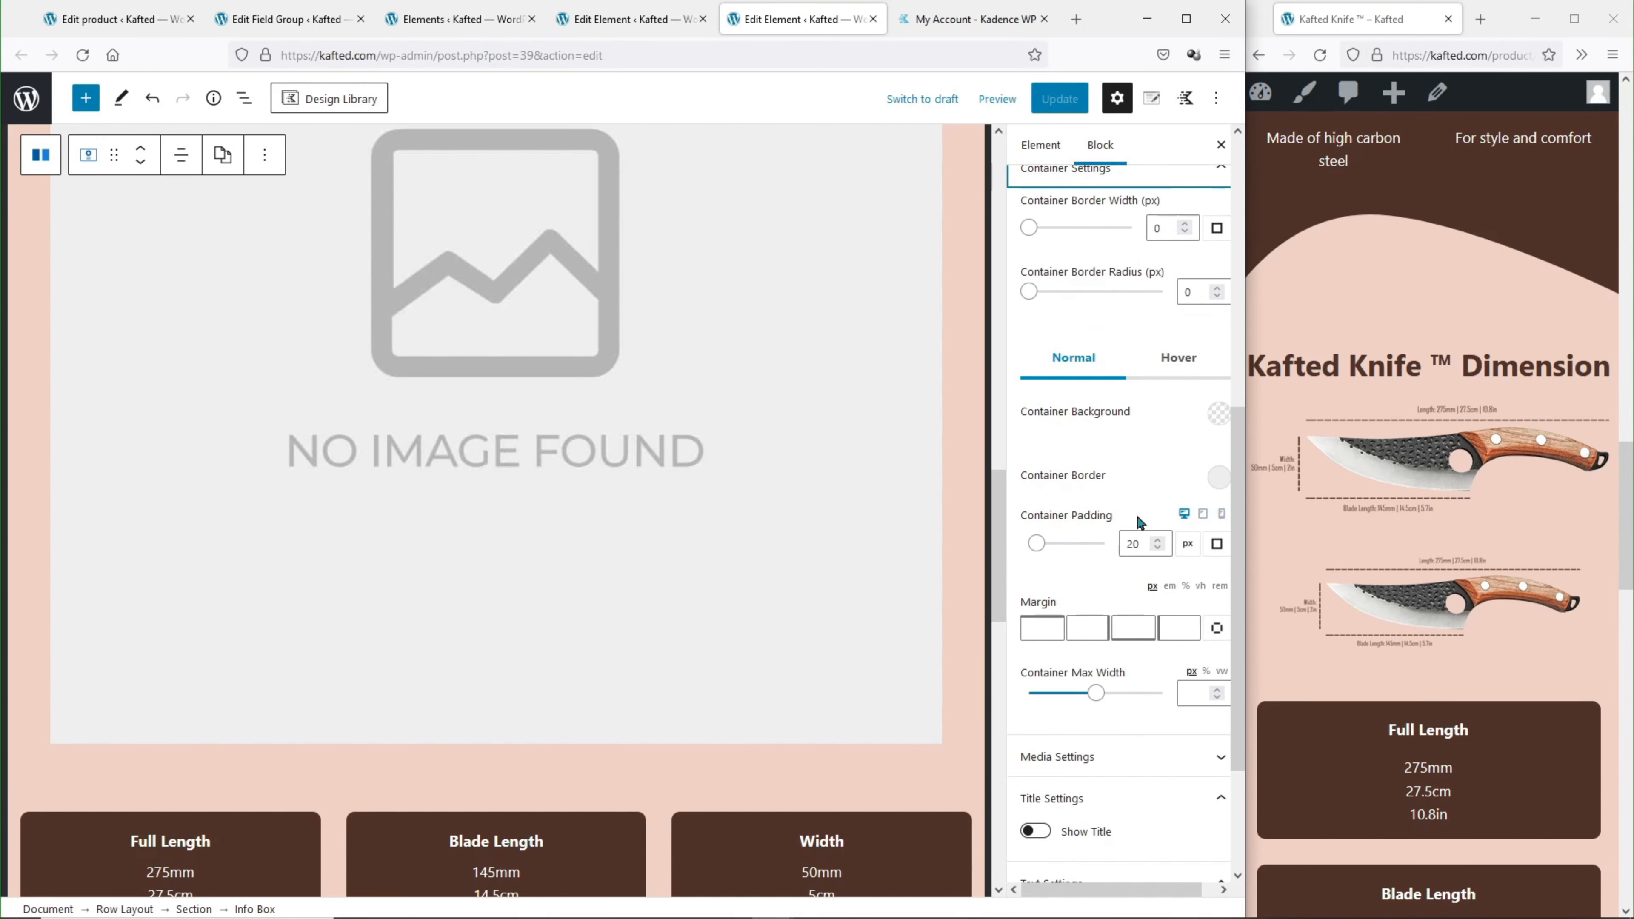
pyautogui.scroll(-2, 1119, 514)
pyautogui.doubleClick(1133, 457)
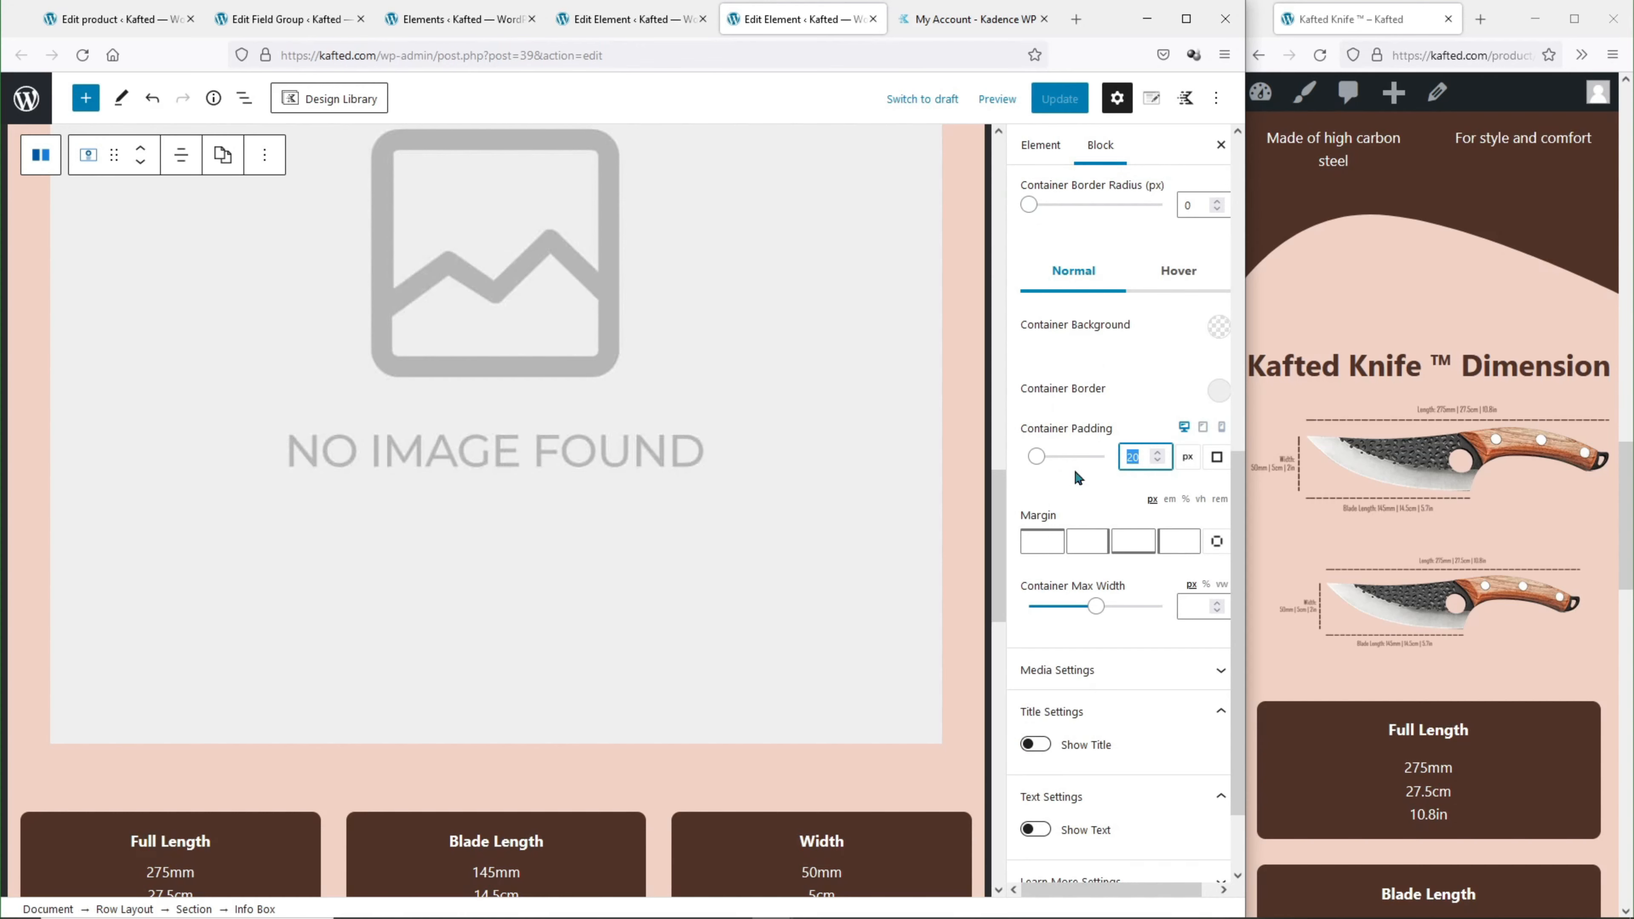
pyautogui.write('0')
pyautogui.scroll(-2, 1087, 468)
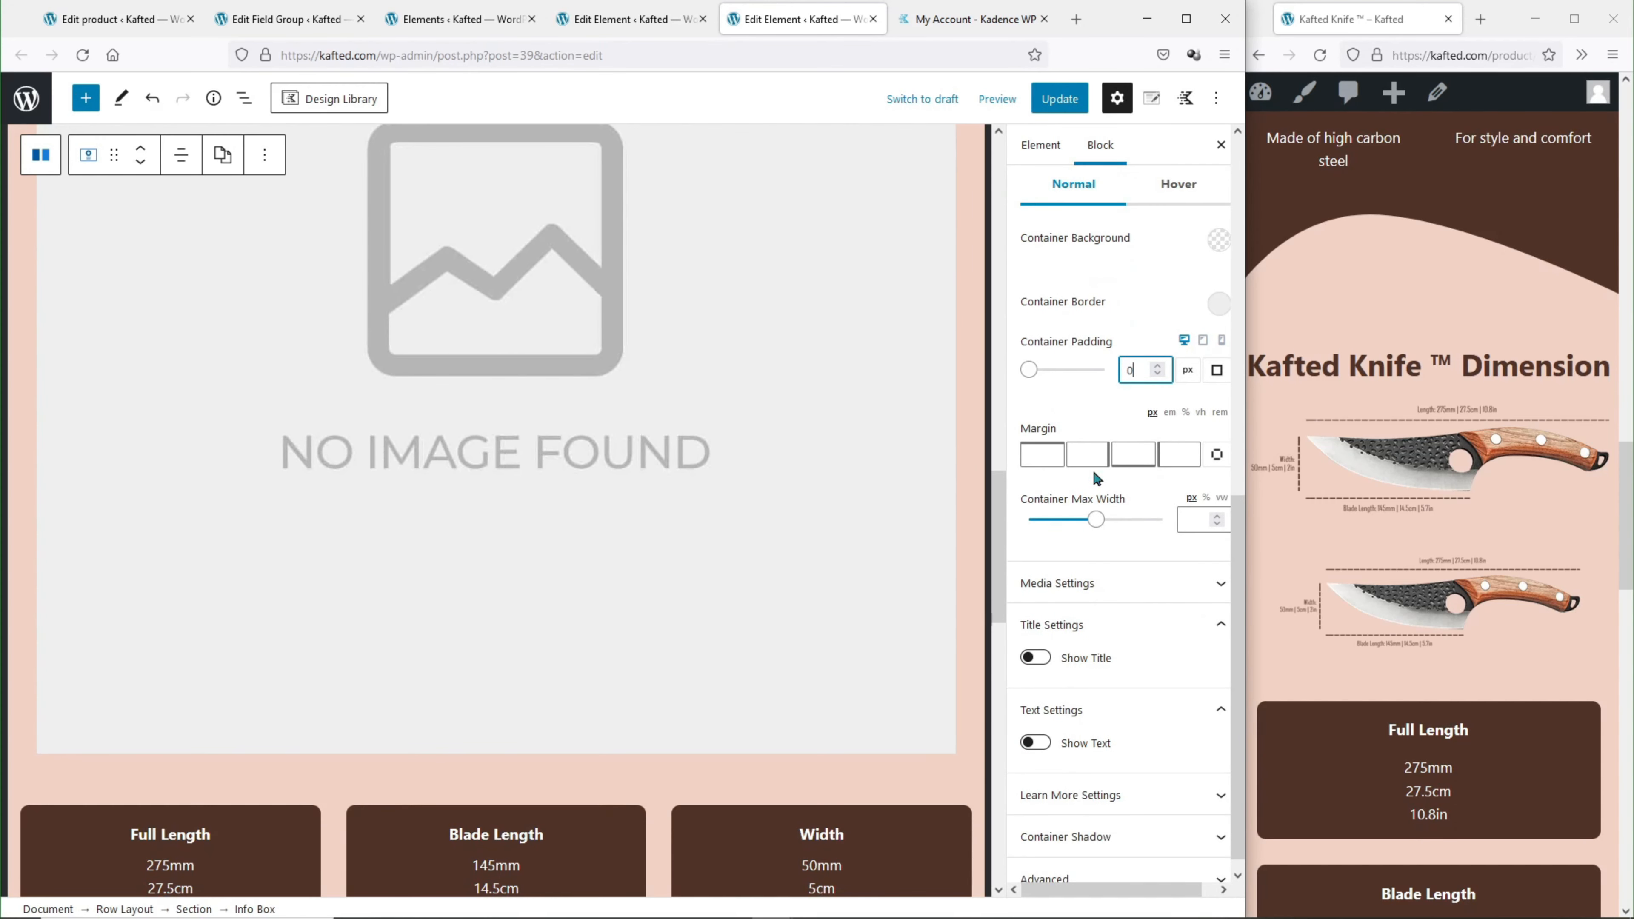
pyautogui.click(1072, 100)
pyautogui.click(1320, 55)
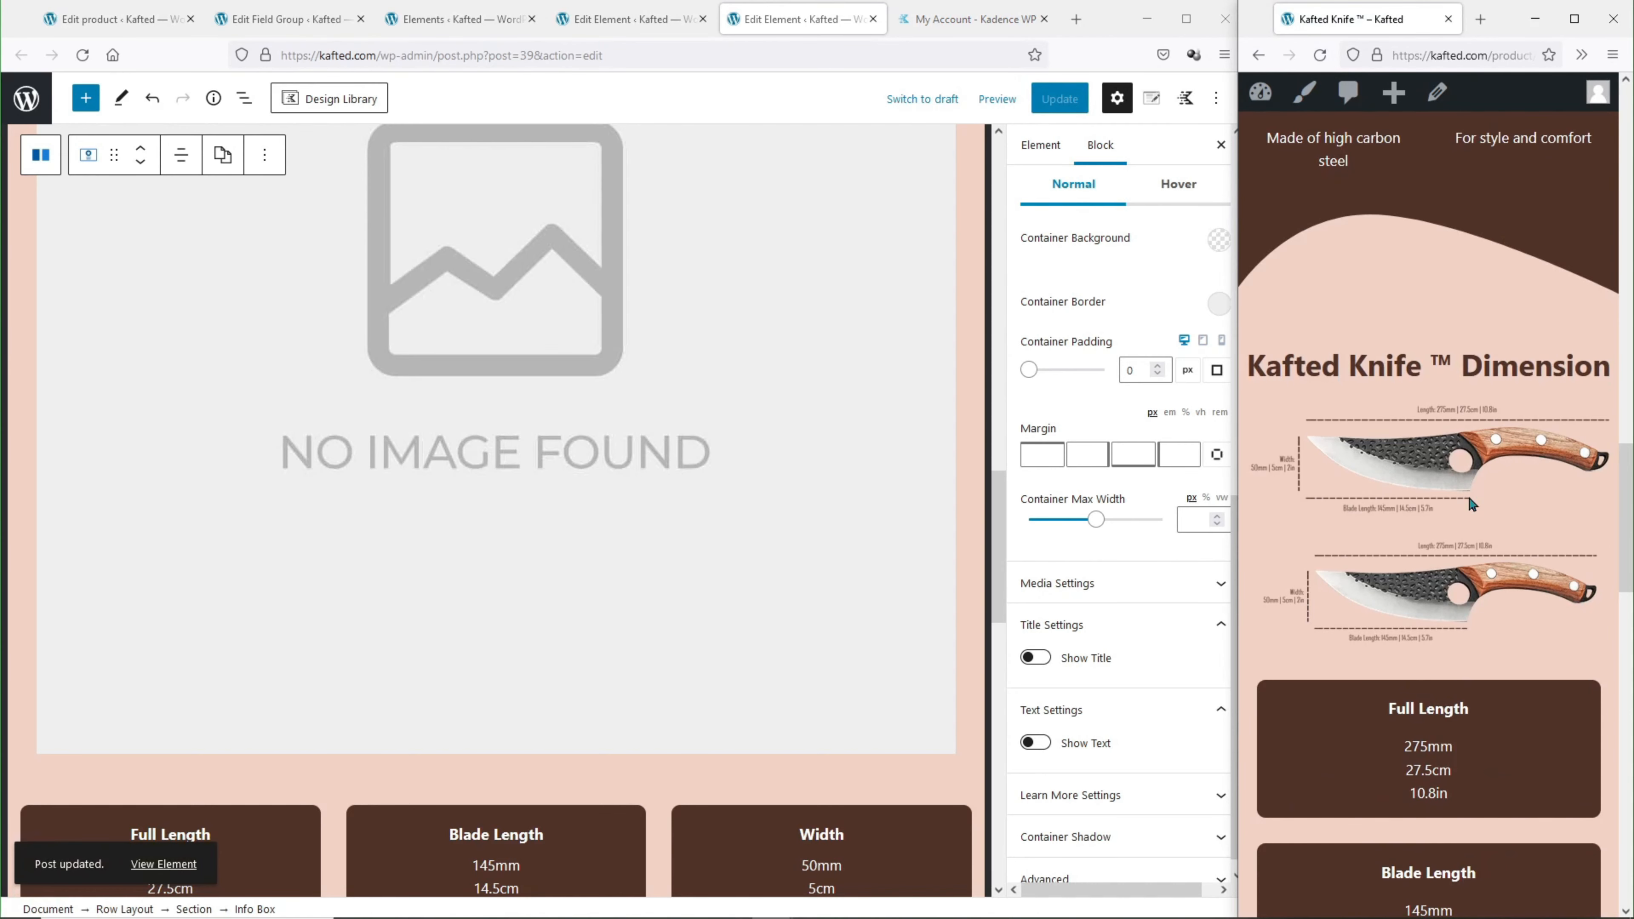
# Remove the static knife dimension image above the Info Box, update the element and review the reloaded live product page.
pyautogui.scroll(8, 777, 529)
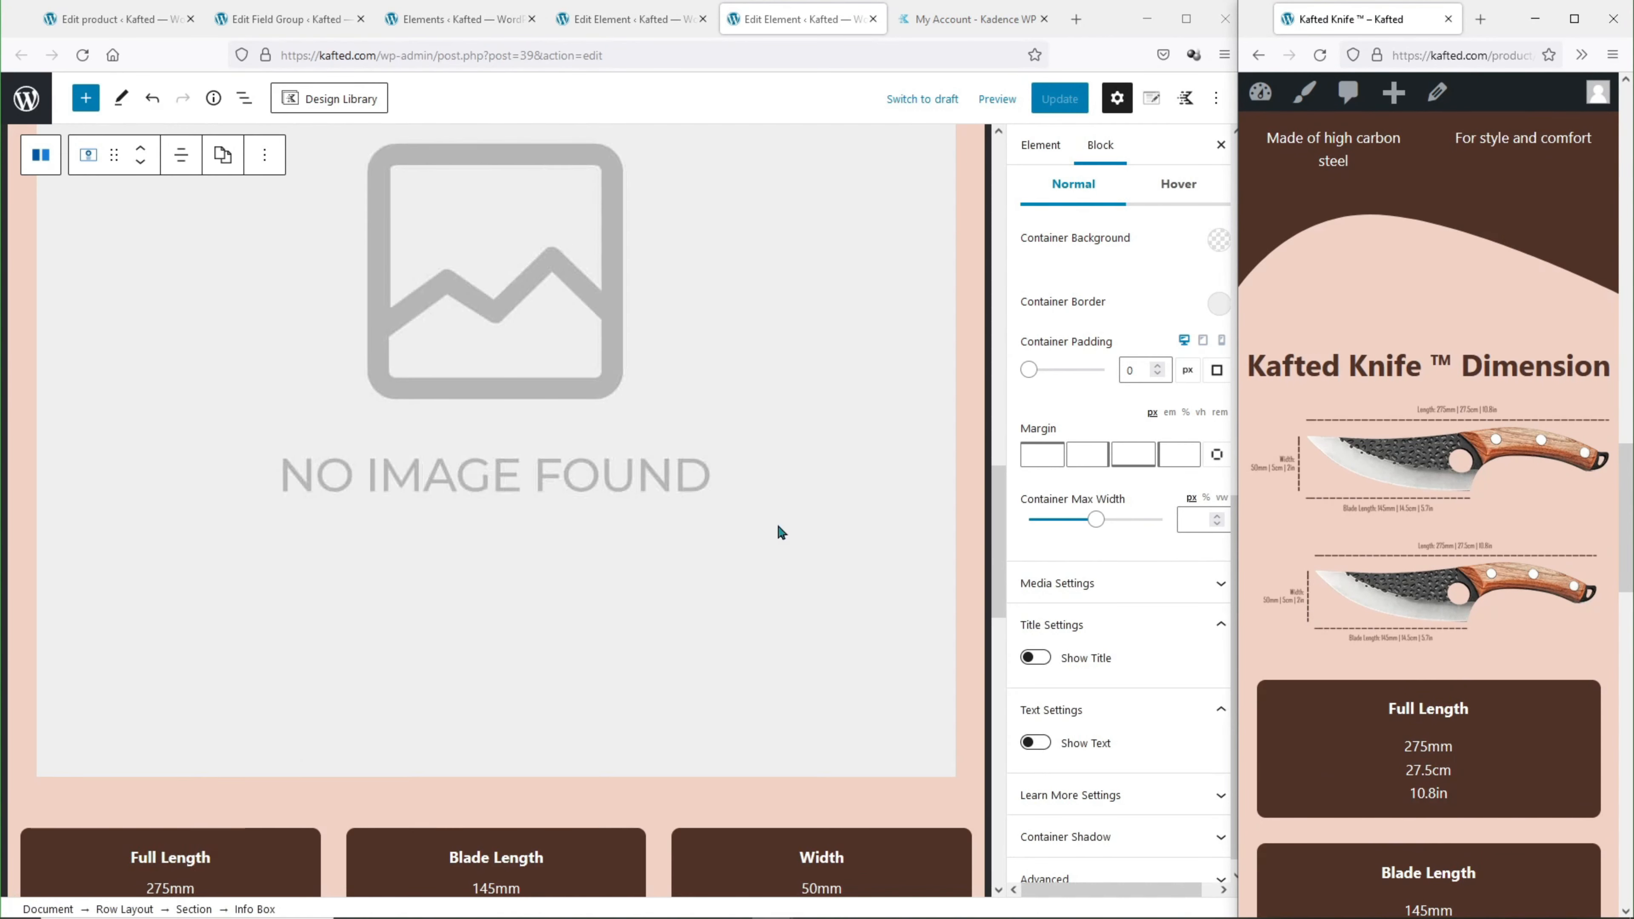
pyautogui.click(684, 462)
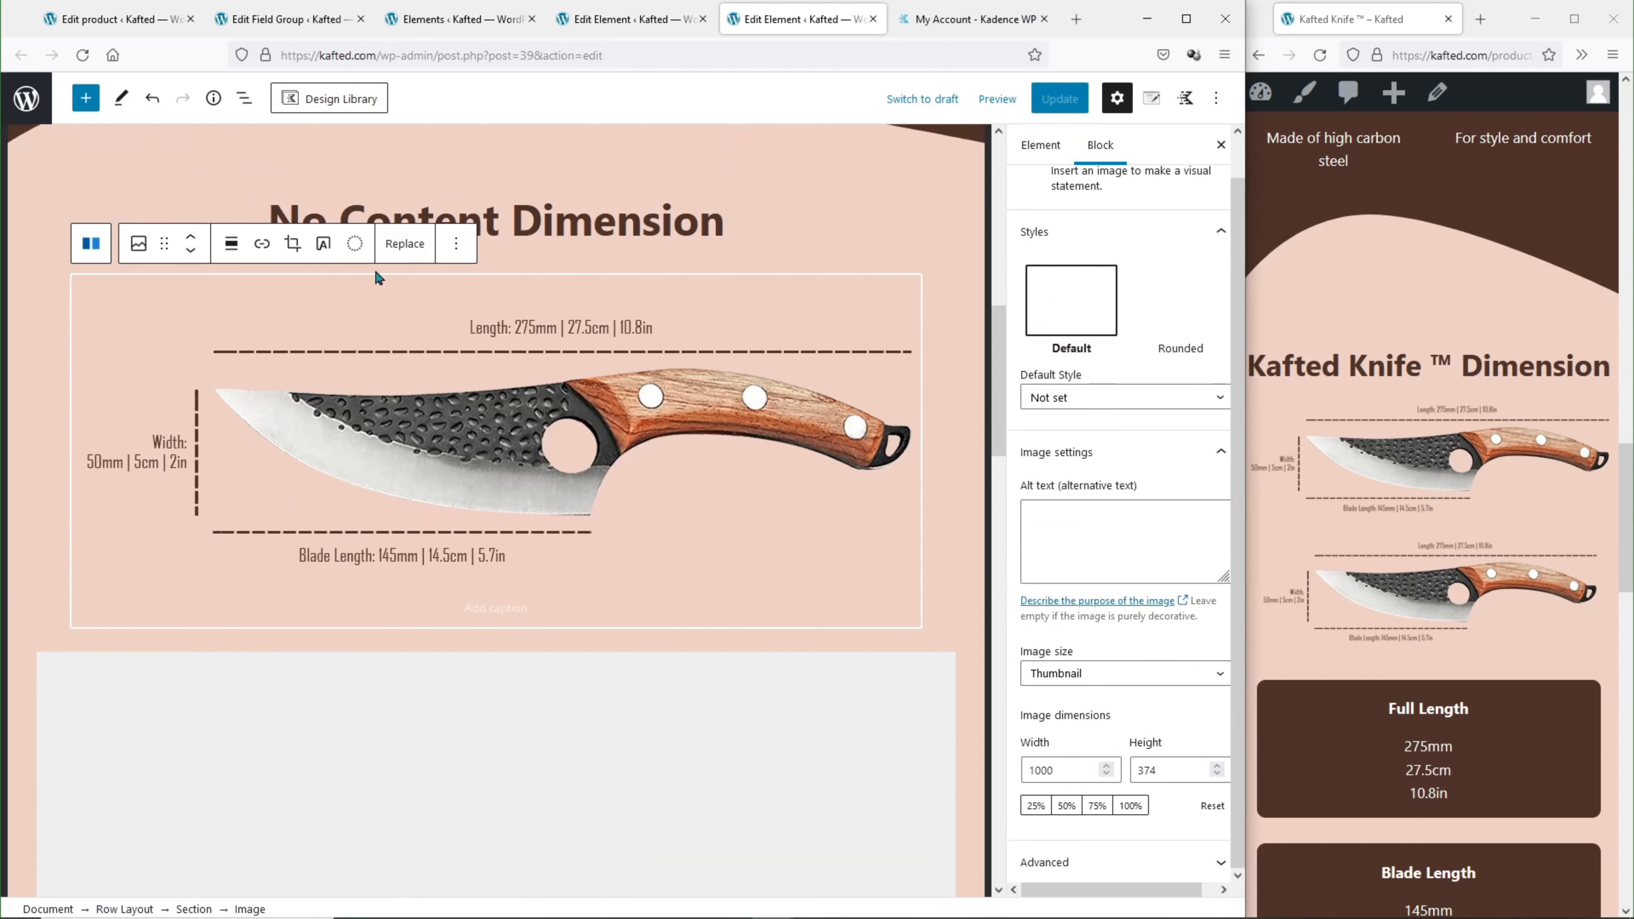
pyautogui.click(455, 248)
pyautogui.click(479, 619)
pyautogui.click(1058, 98)
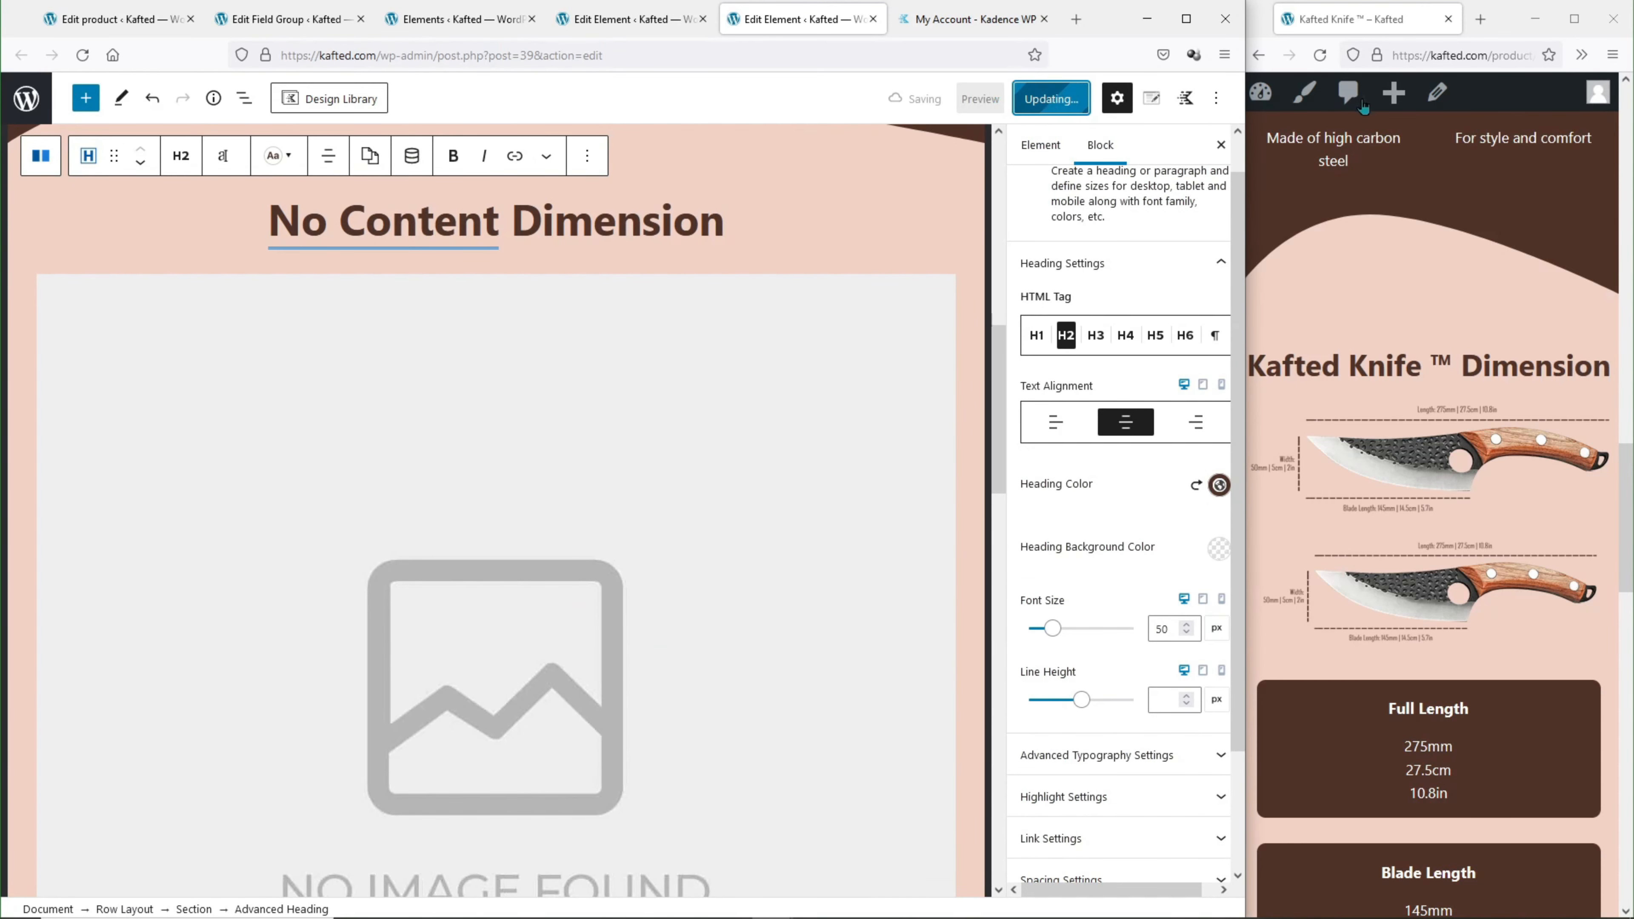
pyautogui.click(1319, 55)
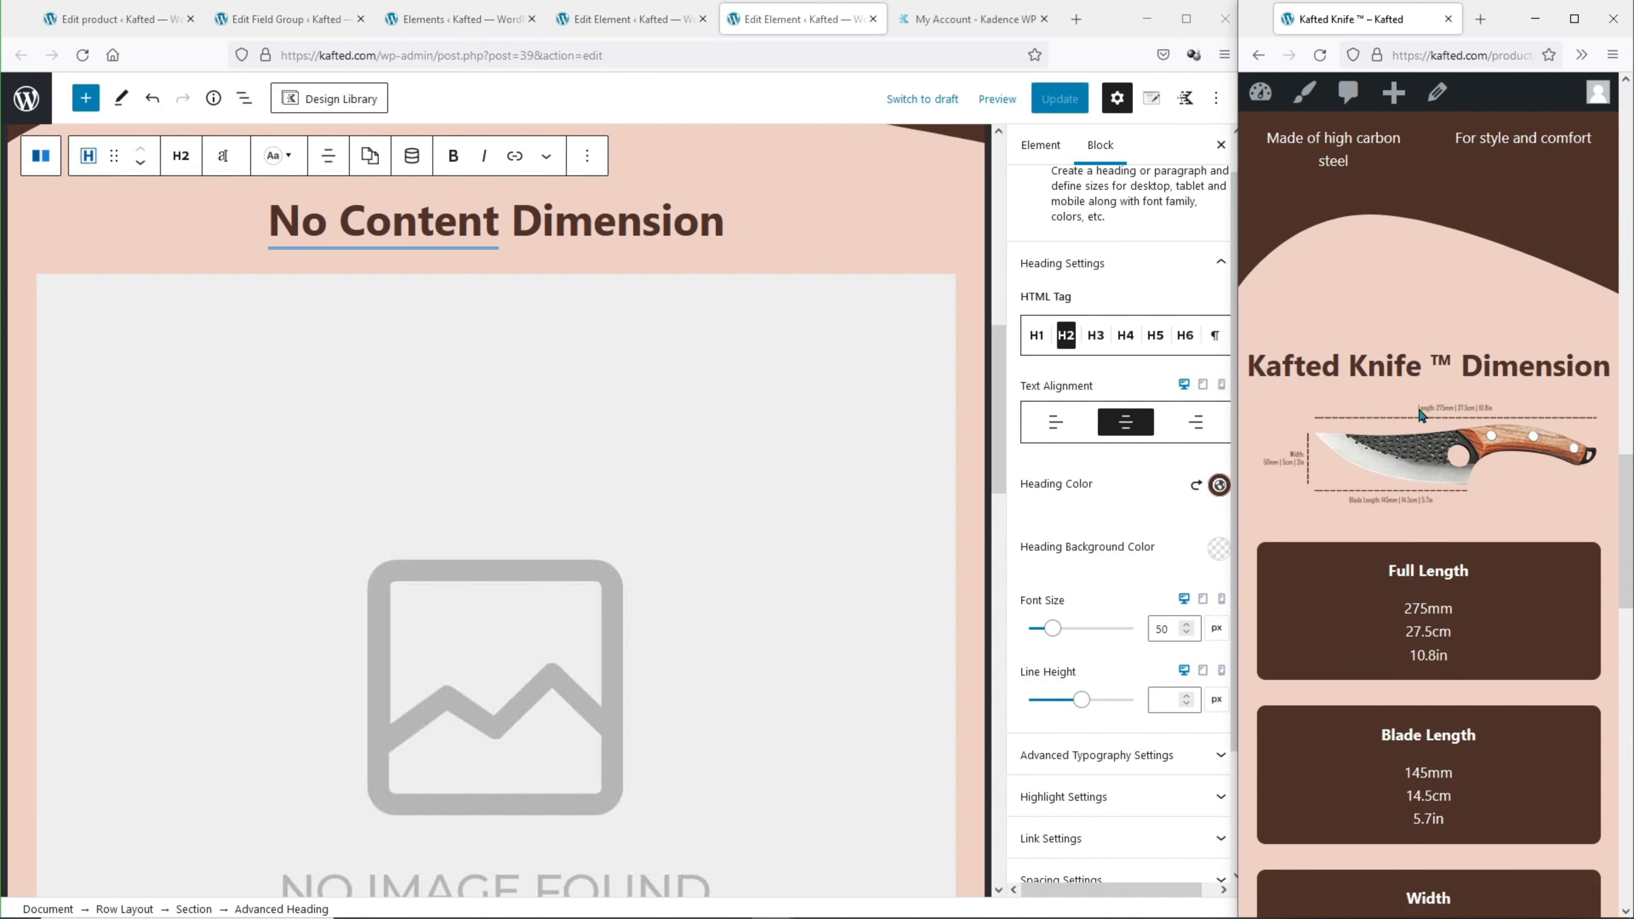
pyautogui.scroll(-3, 1420, 419)
pyautogui.scroll(-3, 1392, 562)
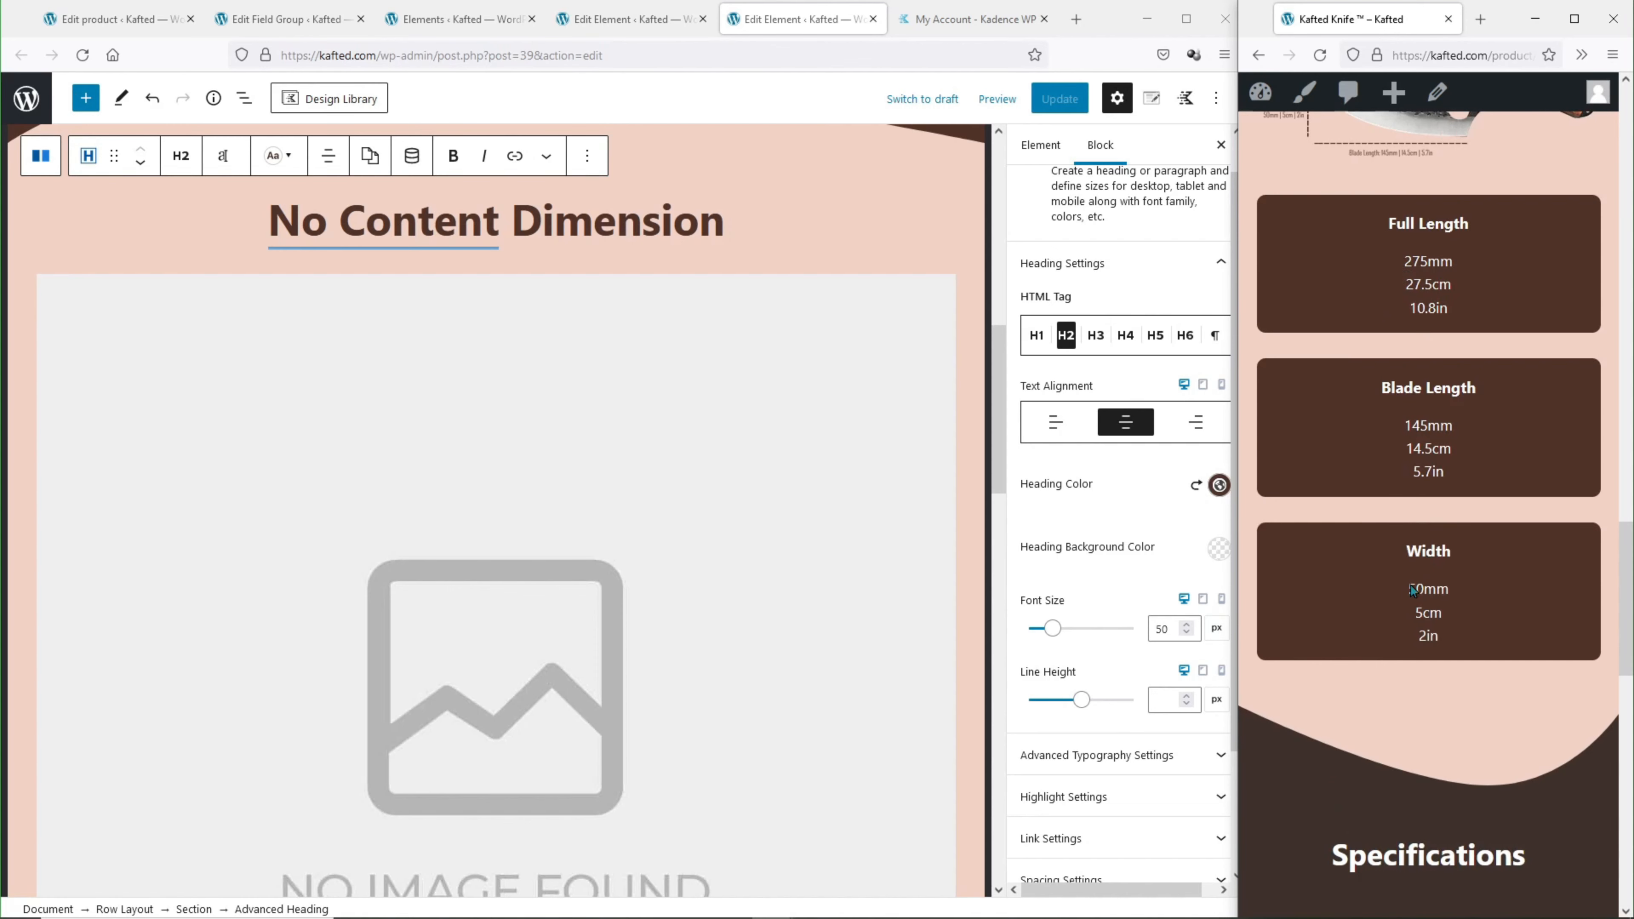
pyautogui.scroll(-7, 1408, 607)
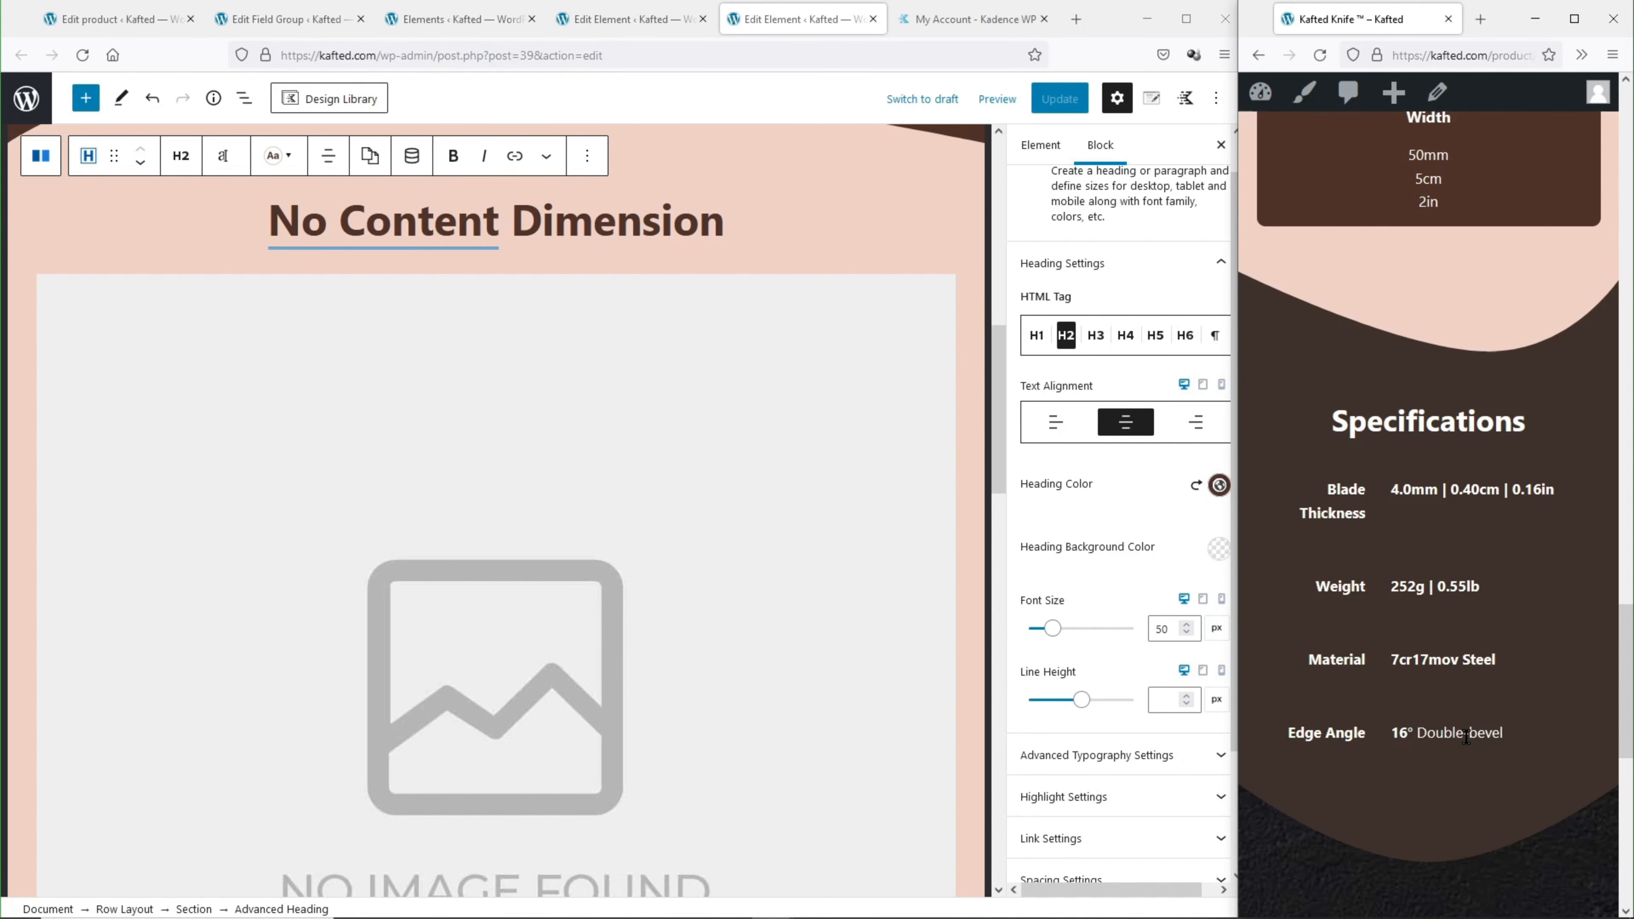
pyautogui.scroll(10, 1466, 737)
# Add a field labelled "Full Length of Knife" with the field name full_length to the Knife Custom Fields group.
pyautogui.click(286, 18)
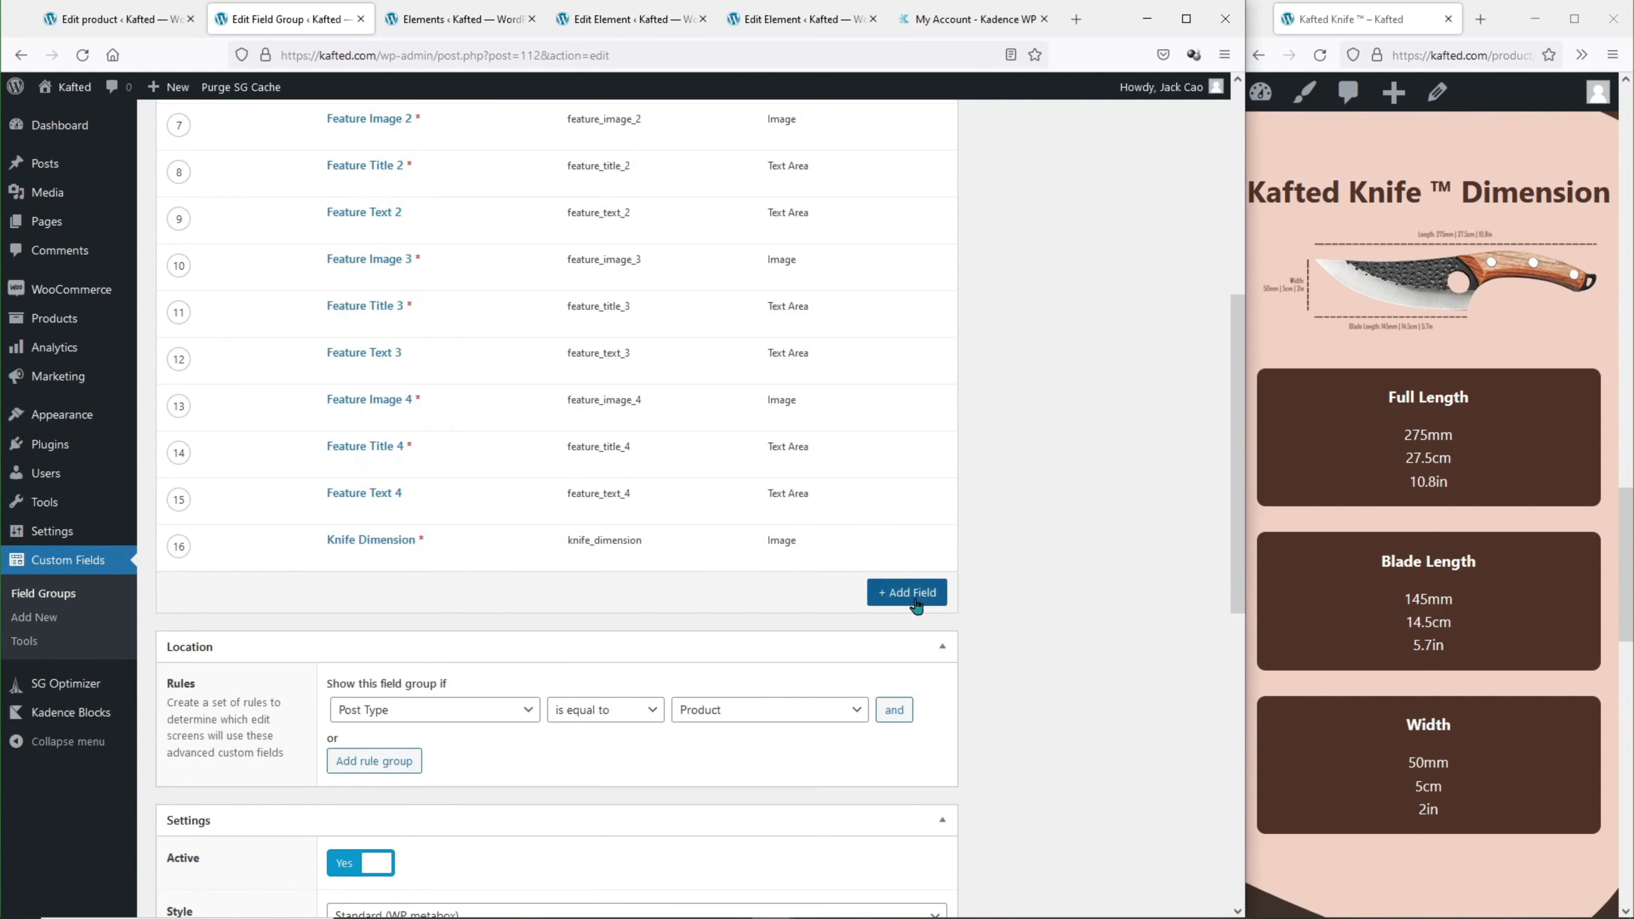
pyautogui.click(901, 591)
pyautogui.write('Full Length')
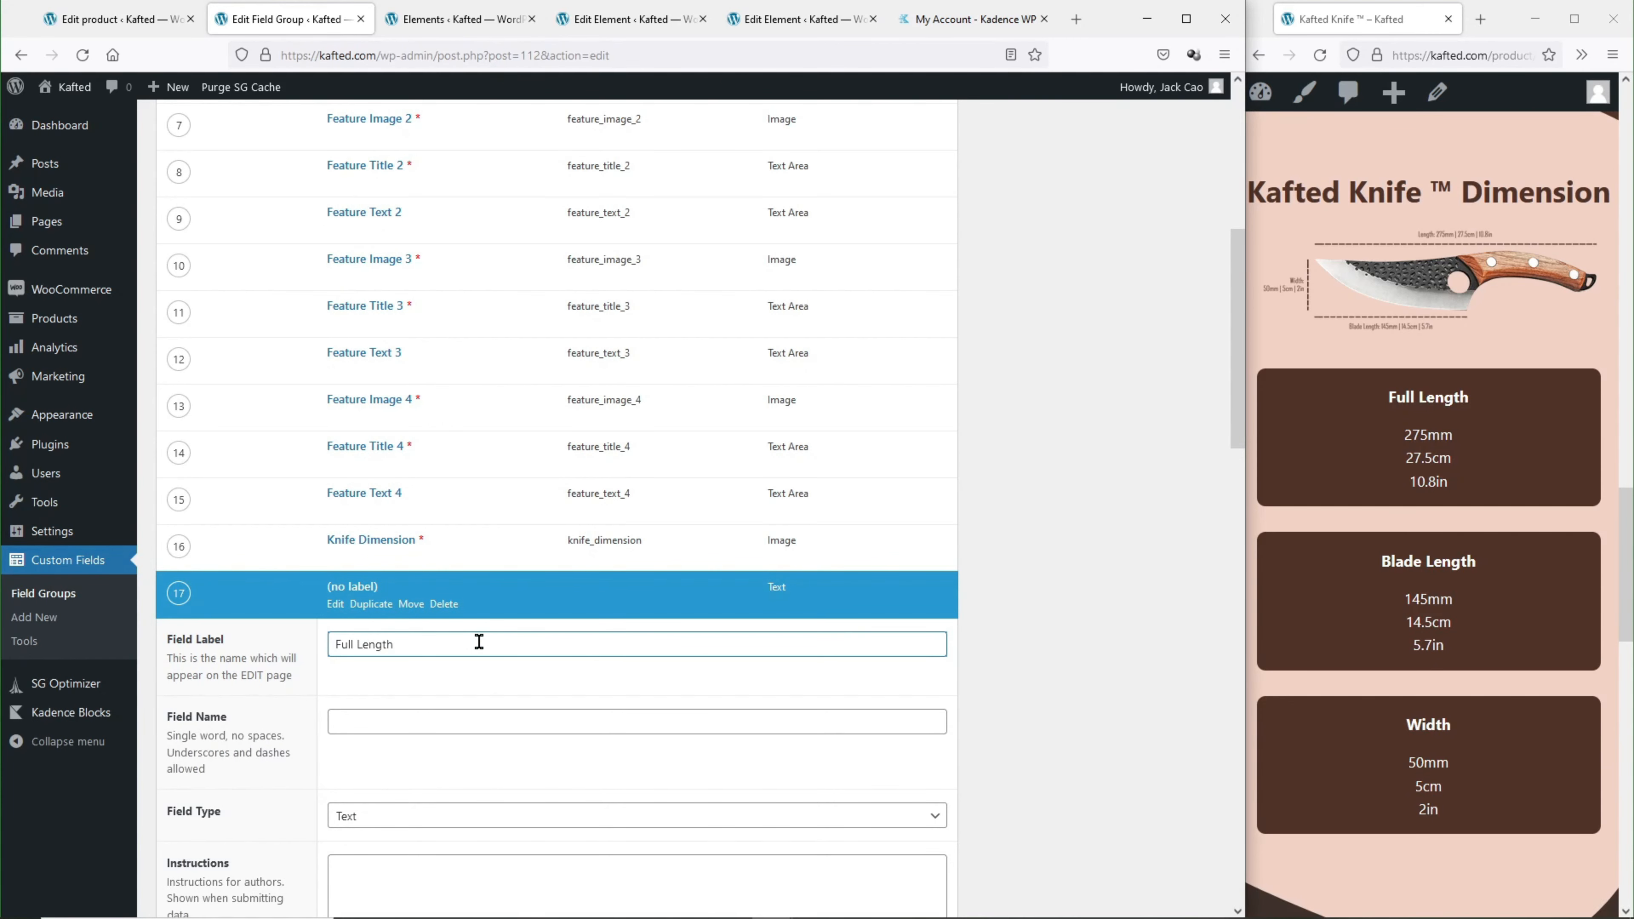
pyautogui.press('BackSpace')
pyautogui.press('BackSpace')
pyautogui.press('BackSpace')
pyautogui.press('BackSpace')
pyautogui.press('BackSpace')
pyautogui.write('of Knife')
pyautogui.moveTo(389, 722); pyautogui.dragTo(537, 715)
pyautogui.press('BackSpace')
# Make the field a required Text Area with instructions "mm <br> cm <br> in" and append "(Mobile Only)" to its label.
pyautogui.scroll(-2, 514, 708)
pyautogui.click(411, 649)
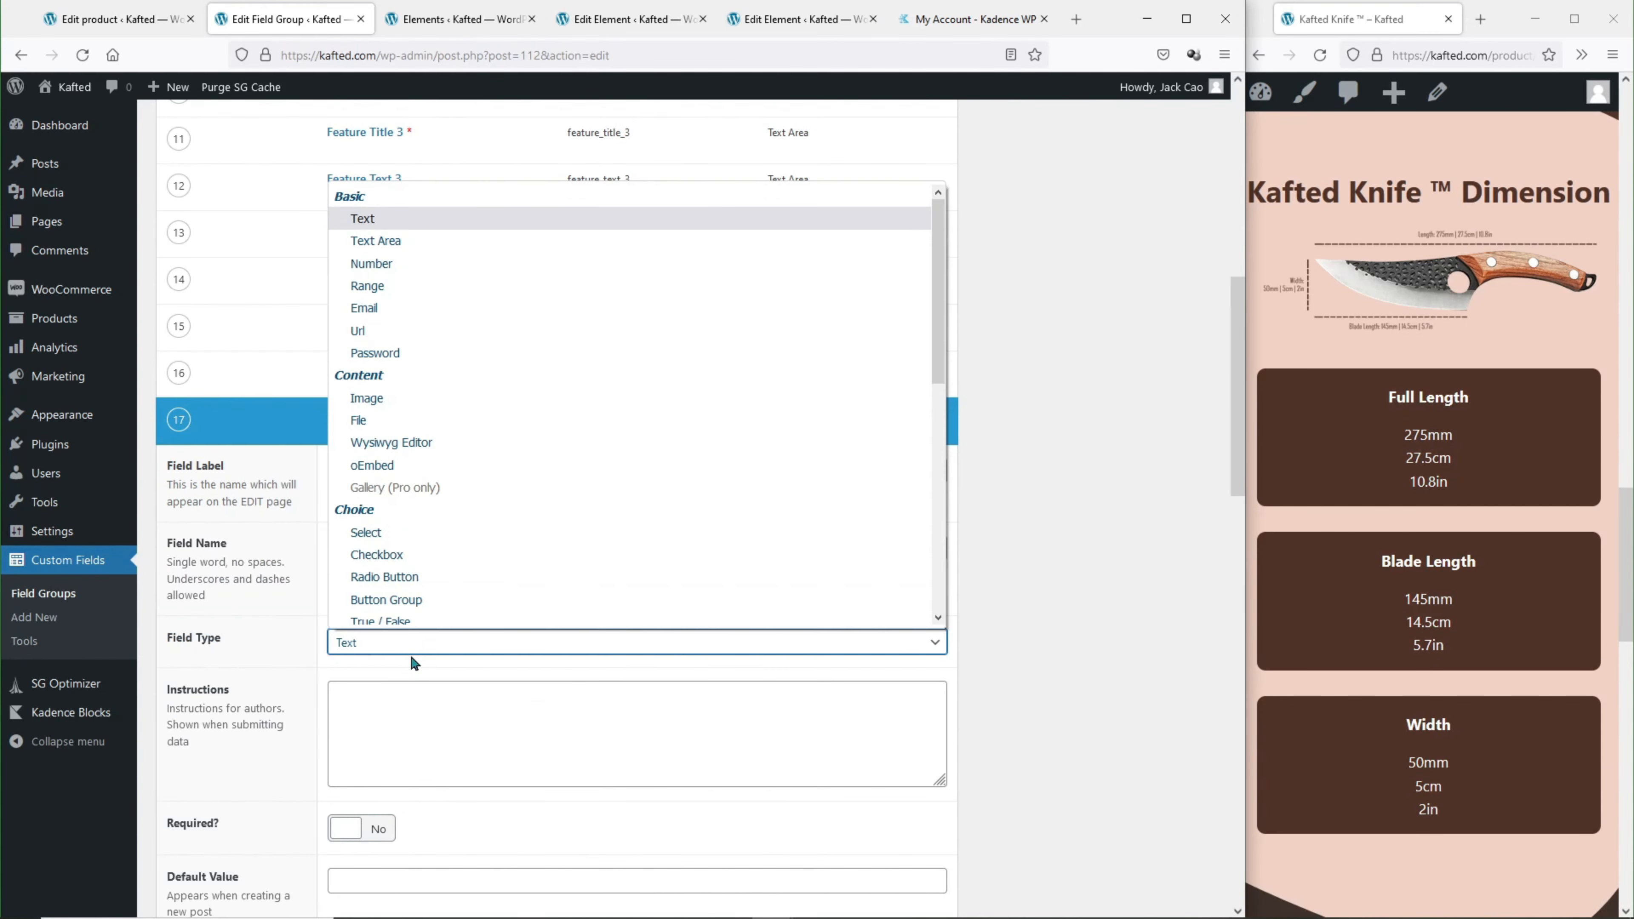
pyautogui.click(476, 238)
pyautogui.scroll(-1, 454, 628)
pyautogui.click(435, 632)
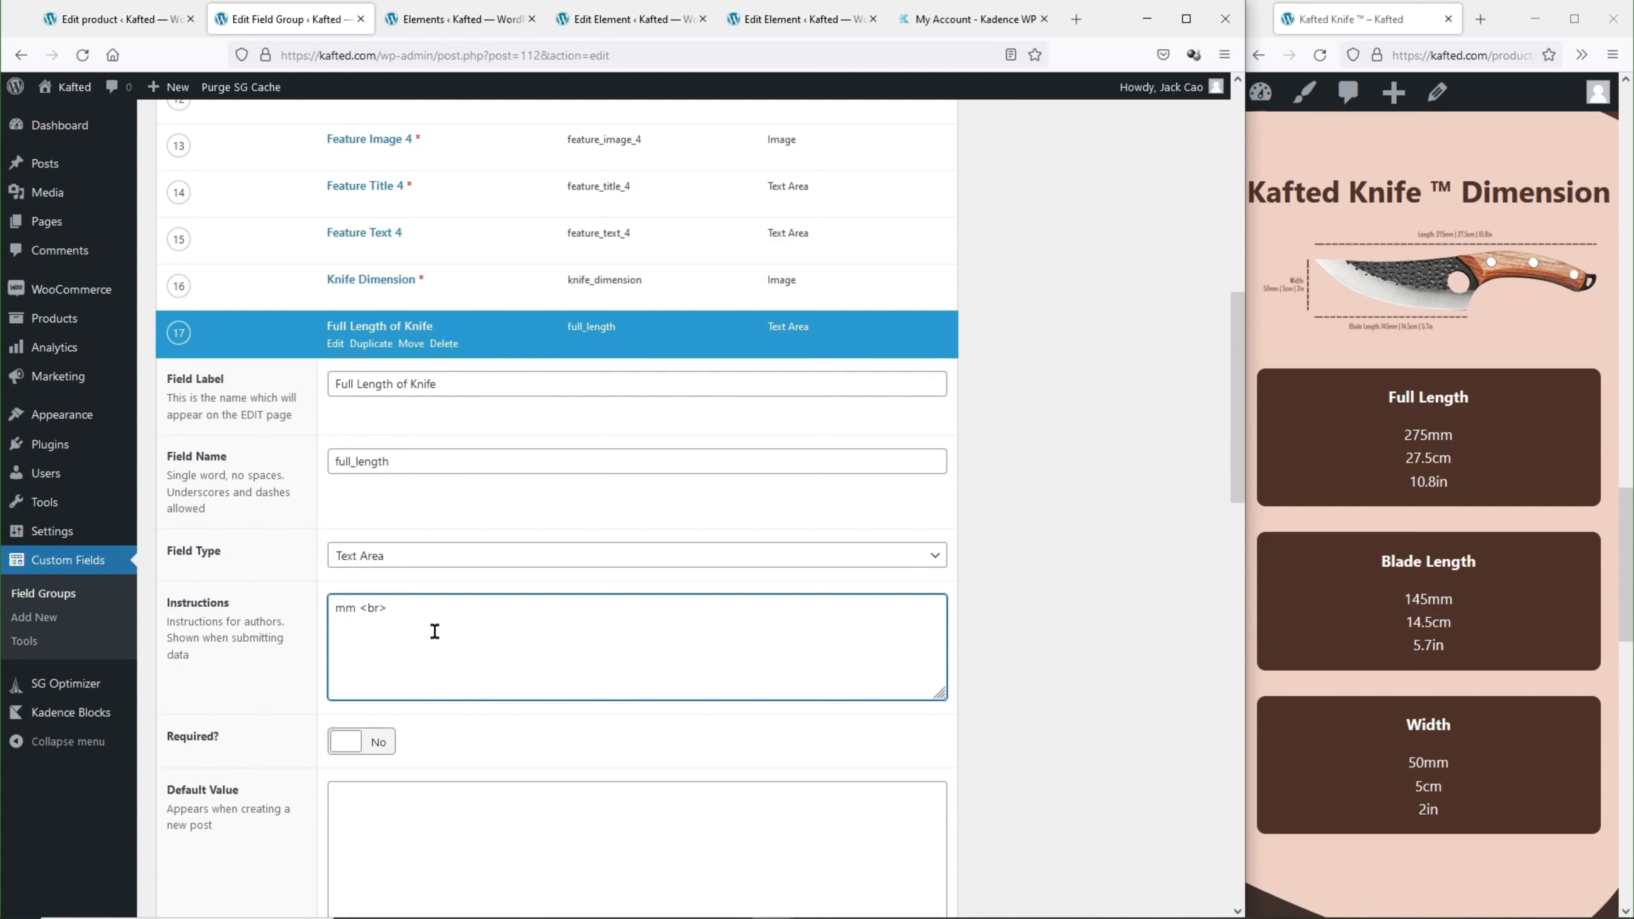
pyautogui.click(361, 741)
pyautogui.scroll(-3, 509, 568)
pyautogui.scroll(3, 476, 402)
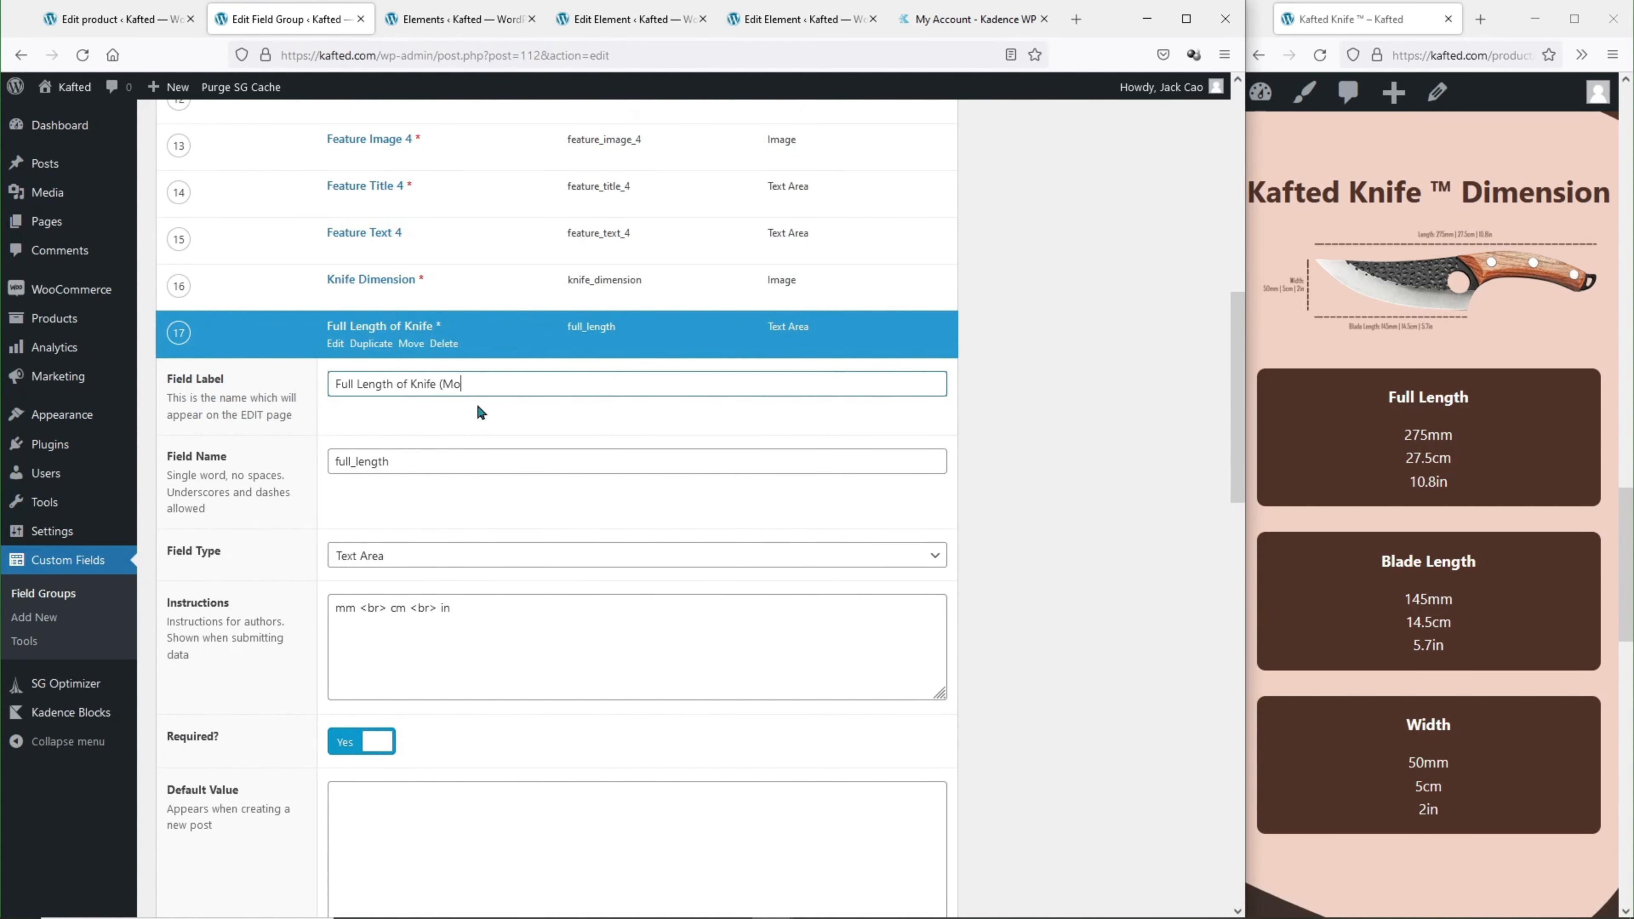
pyautogui.scroll(-5, 514, 444)
pyautogui.scroll(-4, 547, 477)
pyautogui.click(888, 701)
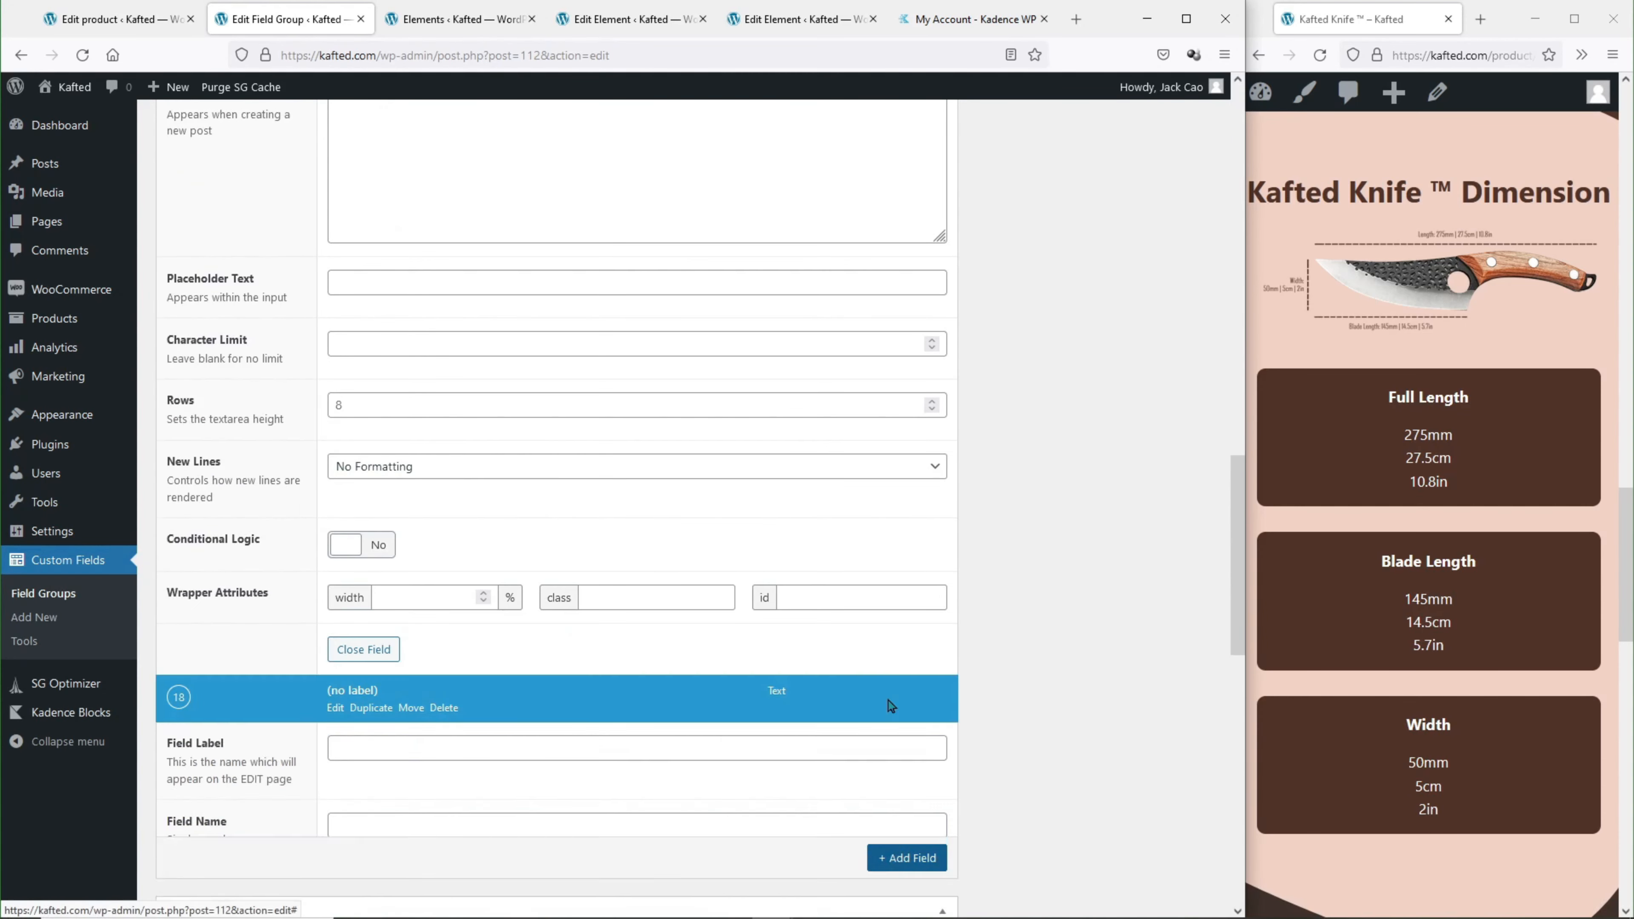
pyautogui.scroll(-2, 459, 580)
pyautogui.click(443, 533)
pyautogui.click(462, 511)
# Duplicate the Full Length field as "Blade Length of Knife (Mobile Only)" with the field name blade_length_.
pyautogui.scroll(9, 417, 333)
pyautogui.click(371, 257)
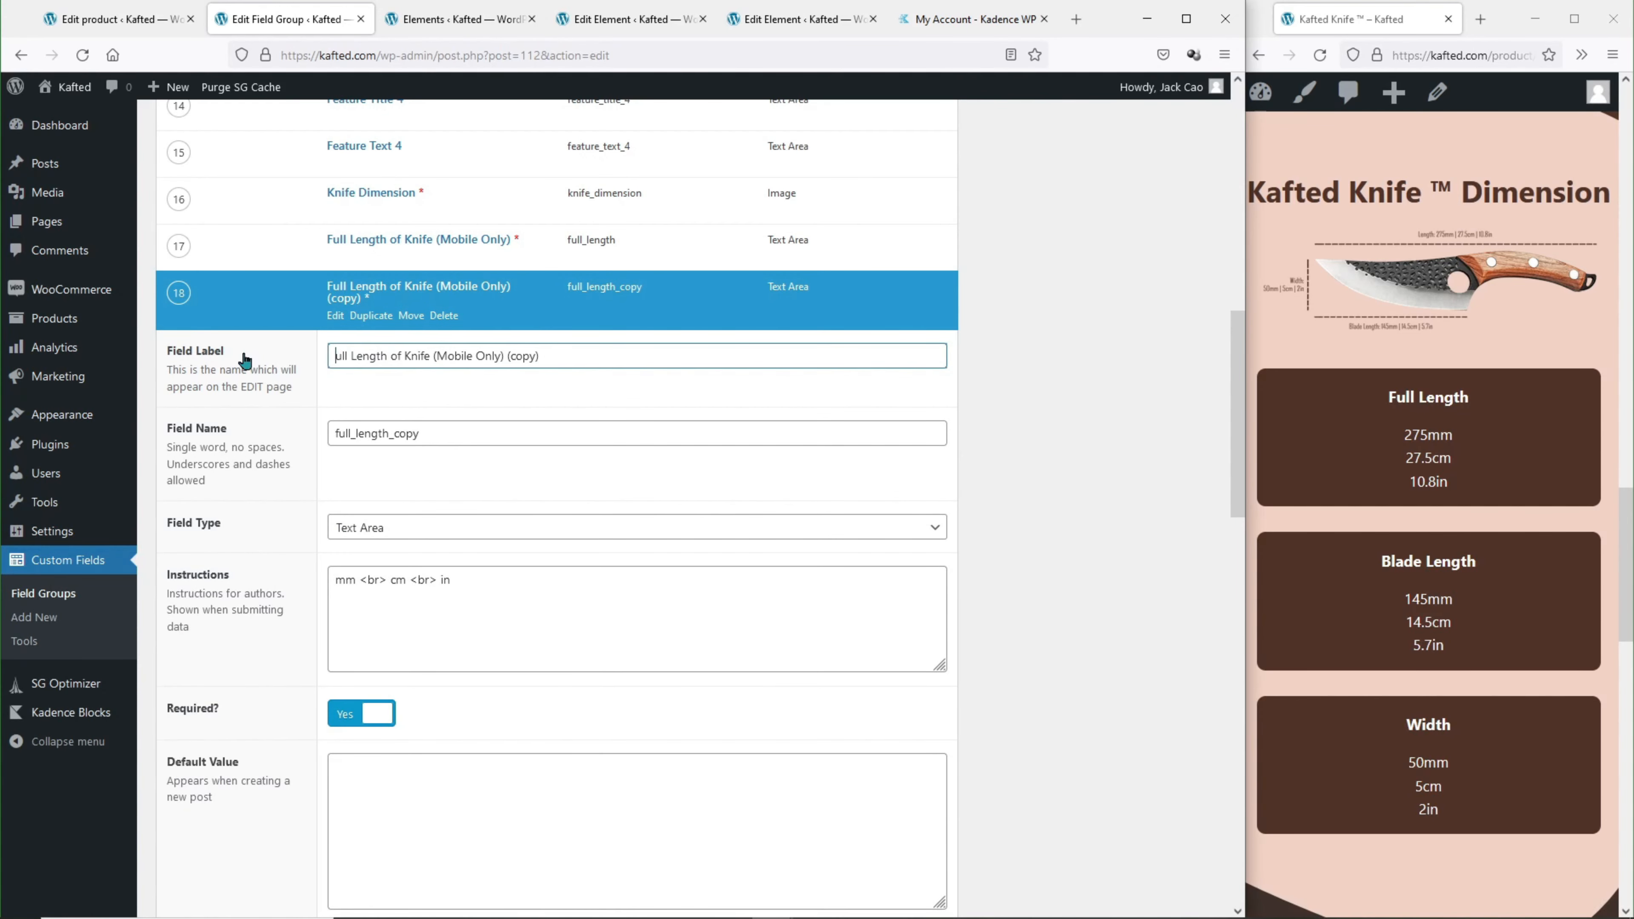
pyautogui.moveTo(352, 436); pyautogui.dragTo(288, 447)
pyautogui.write('blade')
pyautogui.moveTo(408, 422); pyautogui.dragTo(537, 428)
pyautogui.press('BackSpace')
pyautogui.scroll(-3, 500, 525)
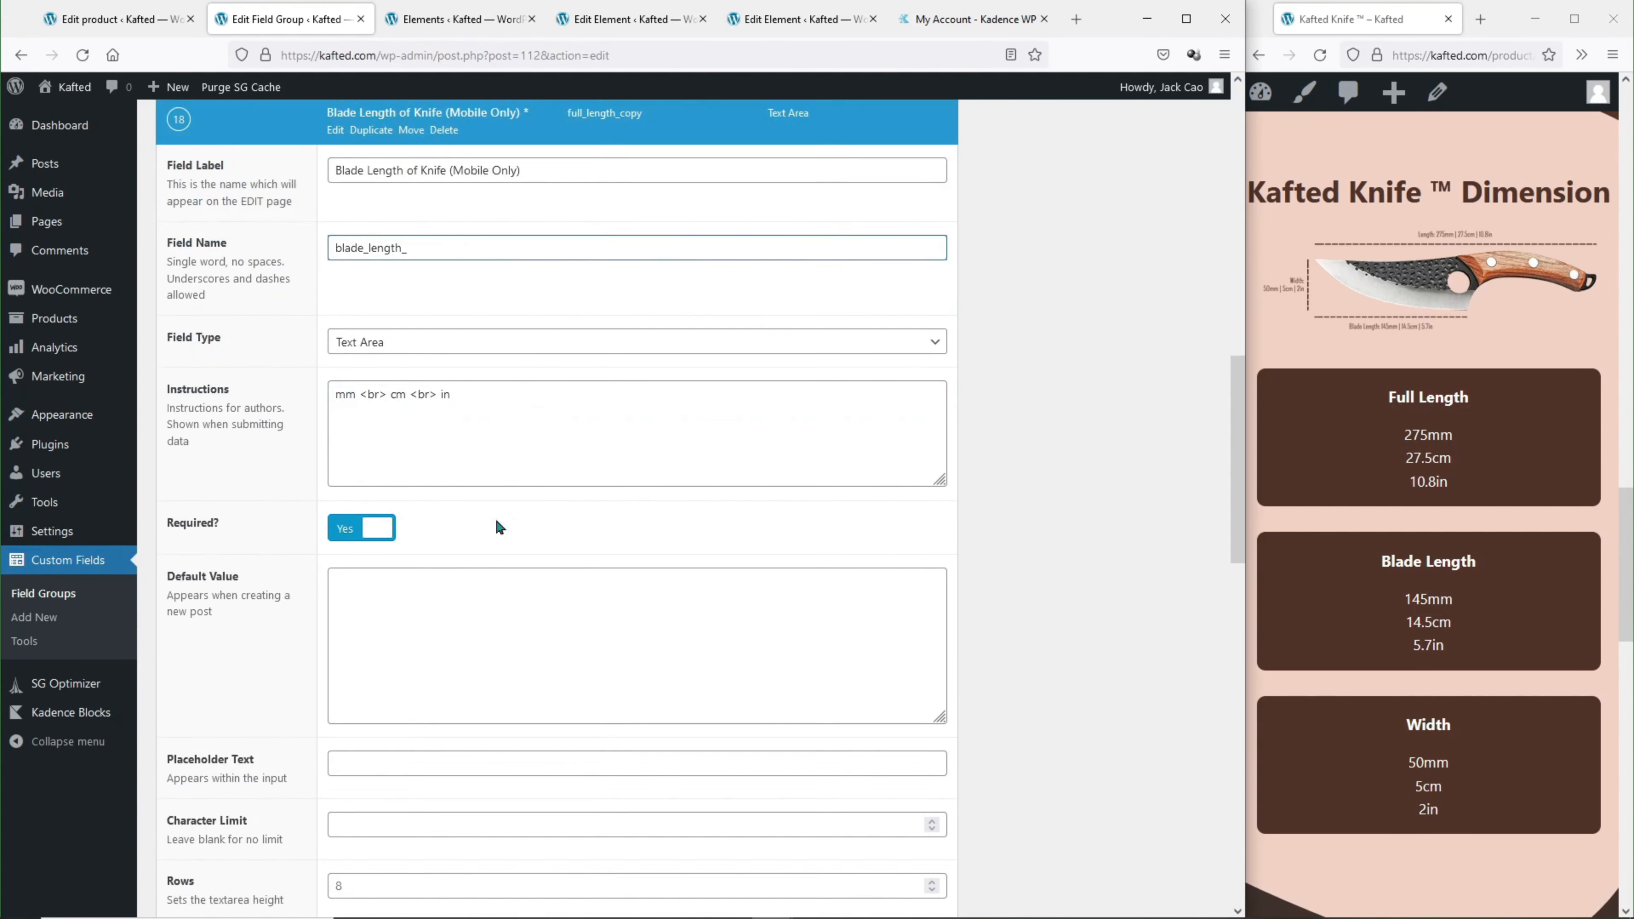
# Duplicate the Blade Length field as "Width of Knife (Mobile Only)" with the field name width.
pyautogui.scroll(4, 500, 525)
pyautogui.click(371, 391)
pyautogui.moveTo(404, 489); pyautogui.dragTo(341, 490)
pyautogui.moveTo(552, 492); pyautogui.dragTo(552, 492)
pyautogui.press('BackSpace')
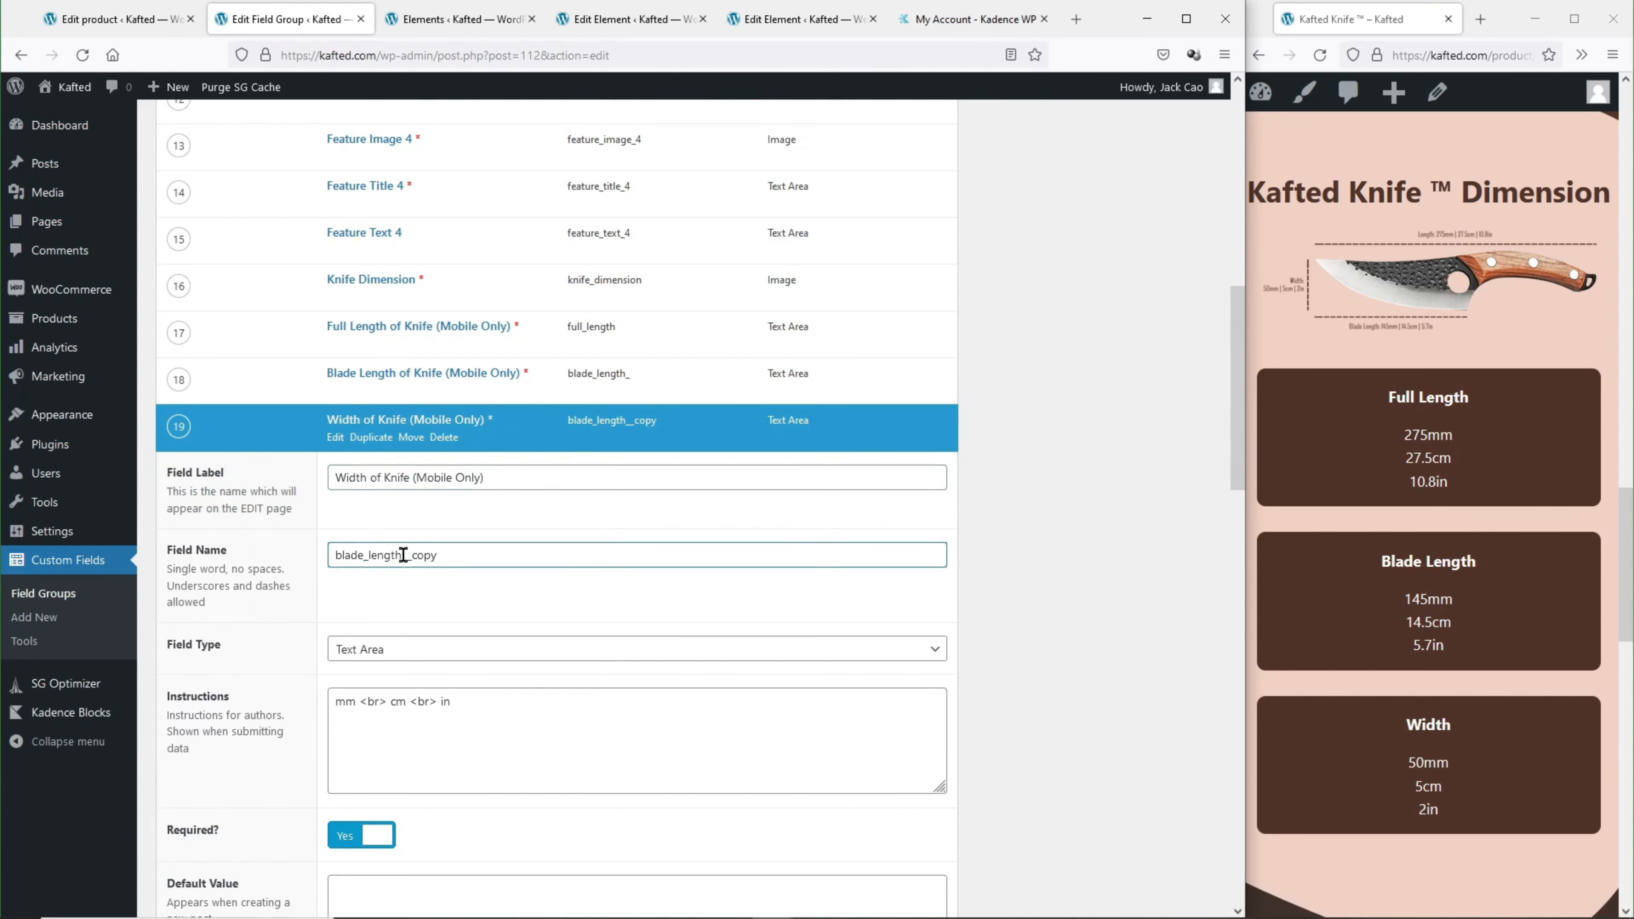
pyautogui.doubleClick(401, 566)
pyautogui.write('width')
# Duplicate the Width field as "Blade Thickness" with the field name blade_thickness and the instructions "mm | cm | in".
pyautogui.scroll(-7, 454, 596)
pyautogui.scroll(7, 458, 597)
pyautogui.click(371, 350)
pyautogui.click(473, 438)
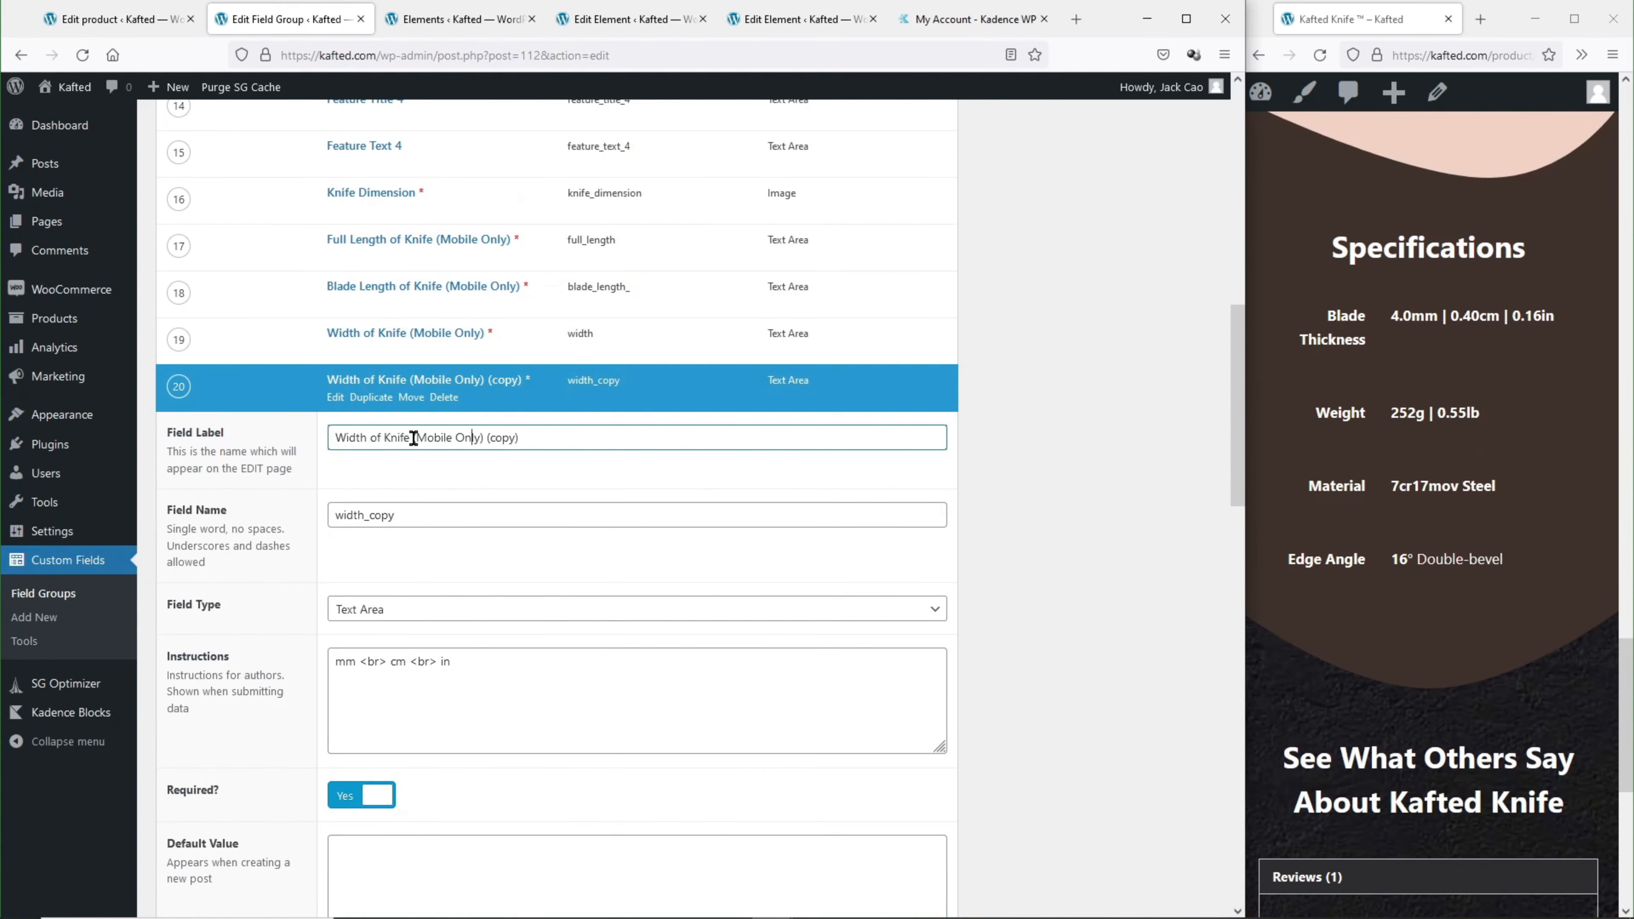
pyautogui.doubleClick(365, 515)
pyautogui.write('blade_thickness')
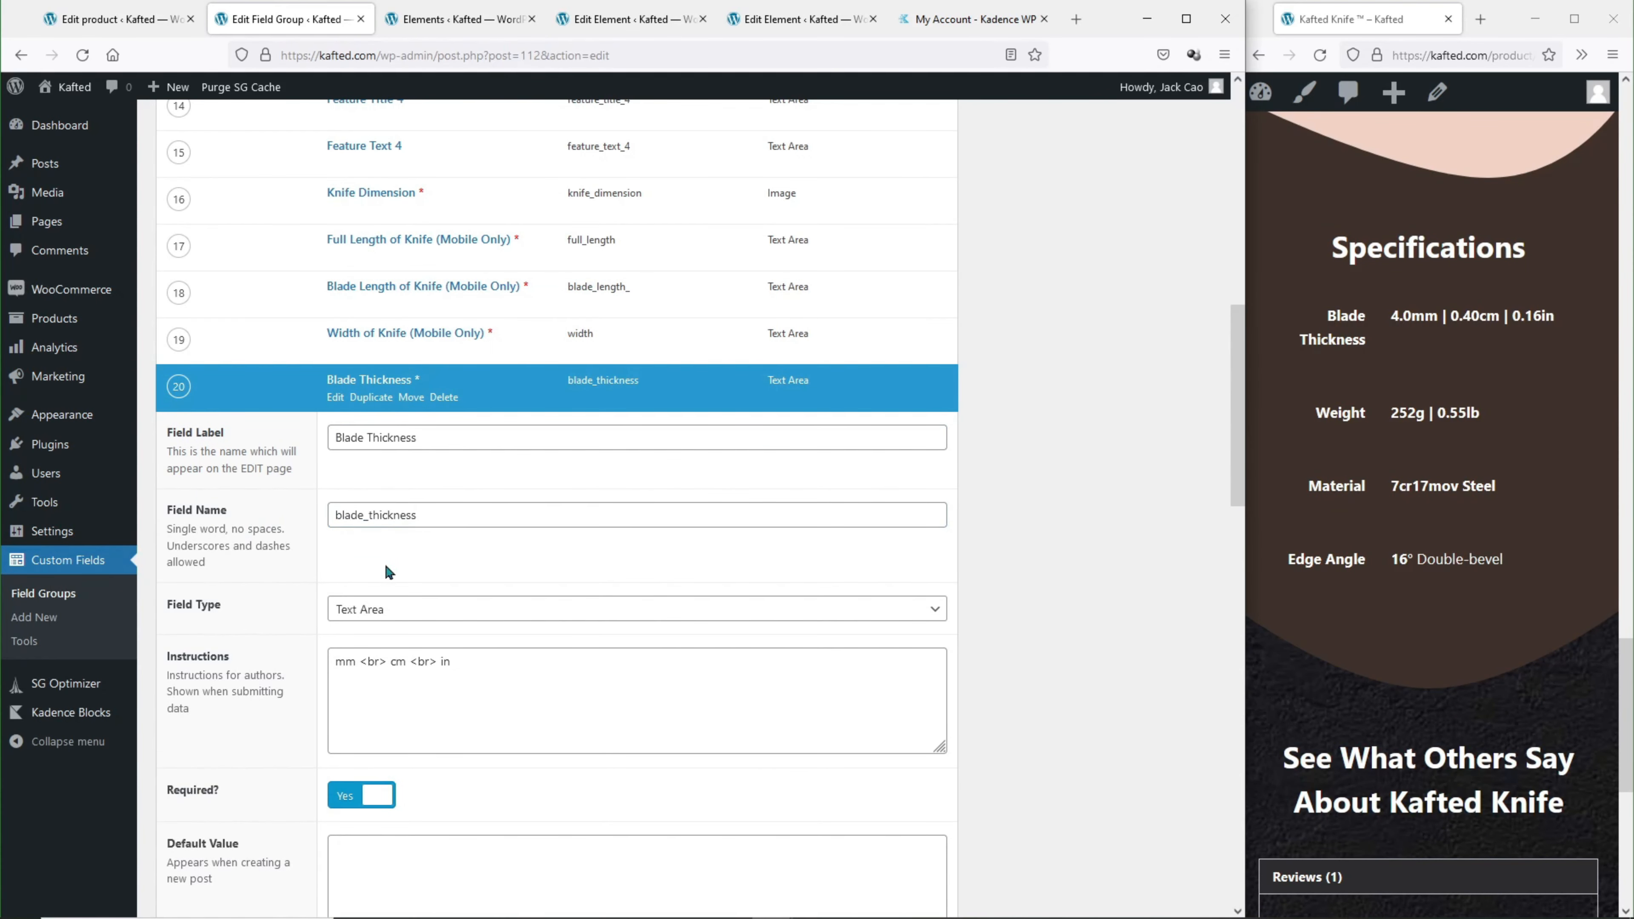
pyautogui.moveTo(359, 661); pyautogui.dragTo(388, 660)
pyautogui.write('|')
# Duplicate the Blade Thickness field as "Weight" with the field name weight and the instructions "g | lb".
pyautogui.click(371, 397)
pyautogui.moveTo(464, 483); pyautogui.dragTo(306, 477)
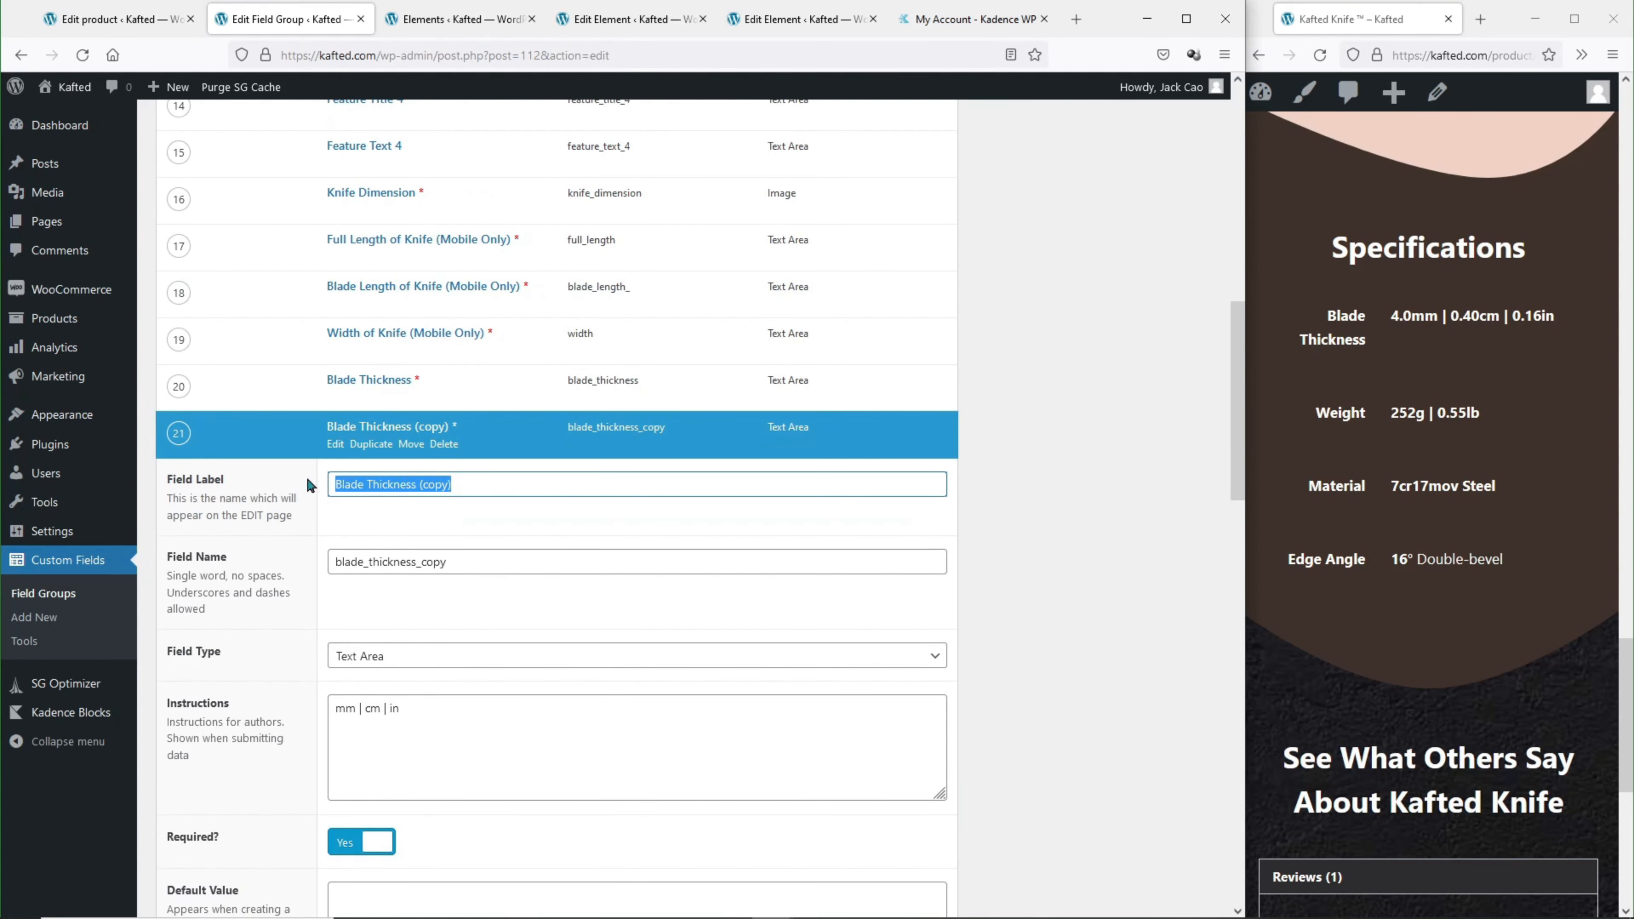
pyautogui.write('Weight')
pyautogui.moveTo(450, 561); pyautogui.dragTo(91, 565)
pyautogui.write('weight')
pyautogui.scroll(-3, 393, 482)
pyautogui.click(393, 482)
pyautogui.click(394, 482)
pyautogui.scroll(-1, 393, 482)
pyautogui.click(407, 461)
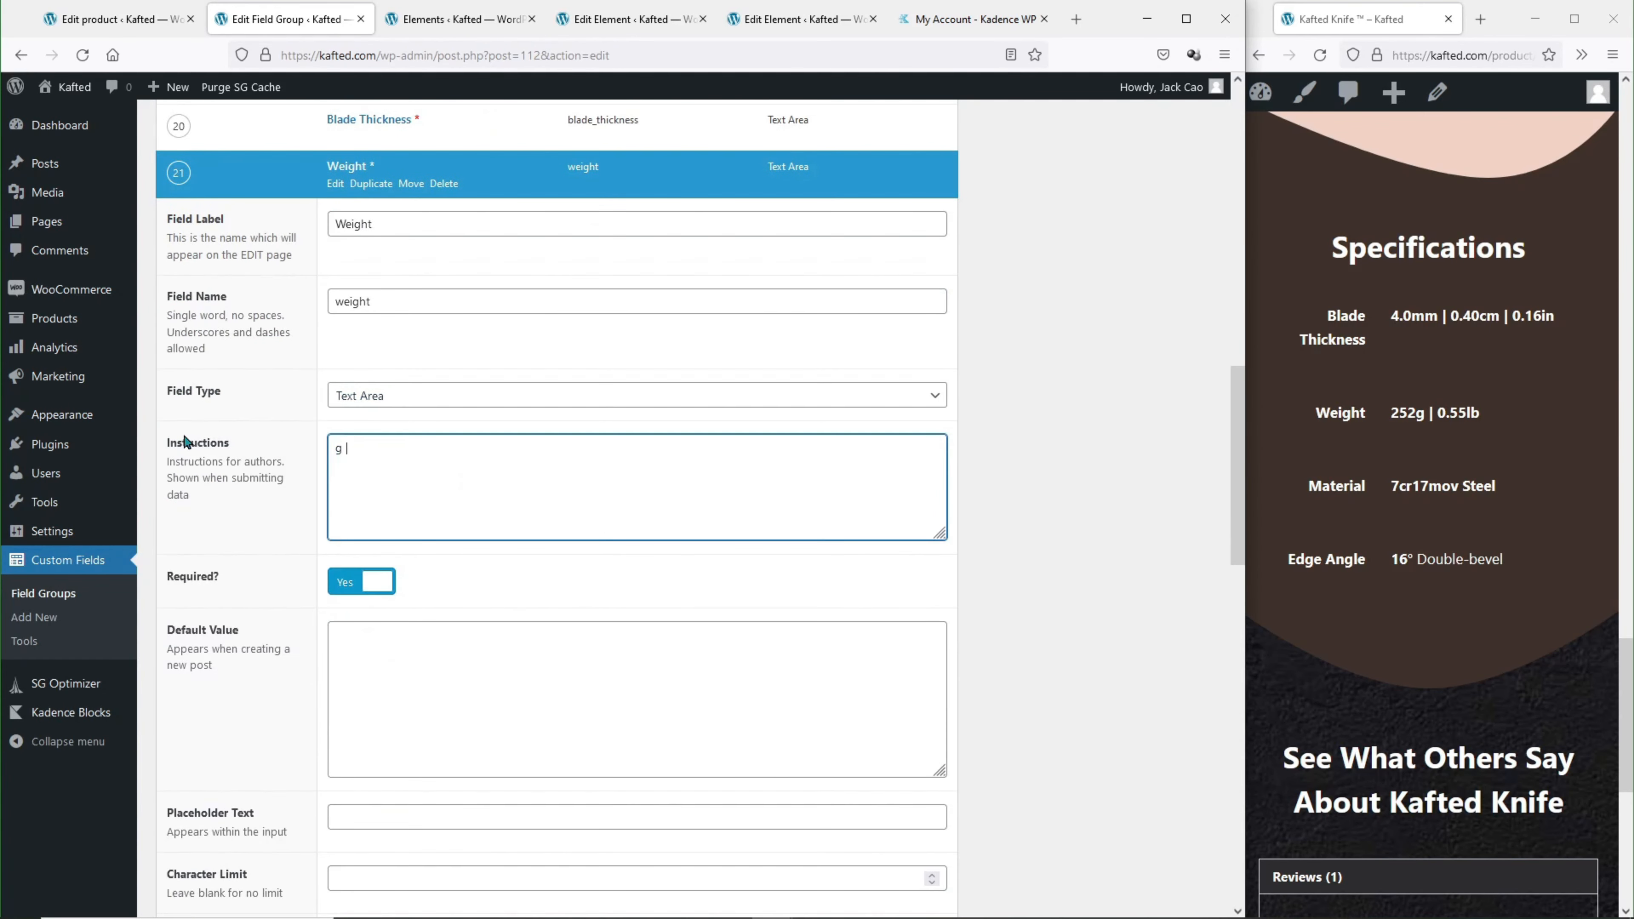
# Duplicate the Weight field as "Material" with the field name material and the instructions "e.g. 7cr17mov Steel".
pyautogui.scroll(-5, 217, 428)
pyautogui.scroll(7, 376, 365)
pyautogui.click(373, 358)
pyautogui.moveTo(419, 443); pyautogui.dragTo(263, 442)
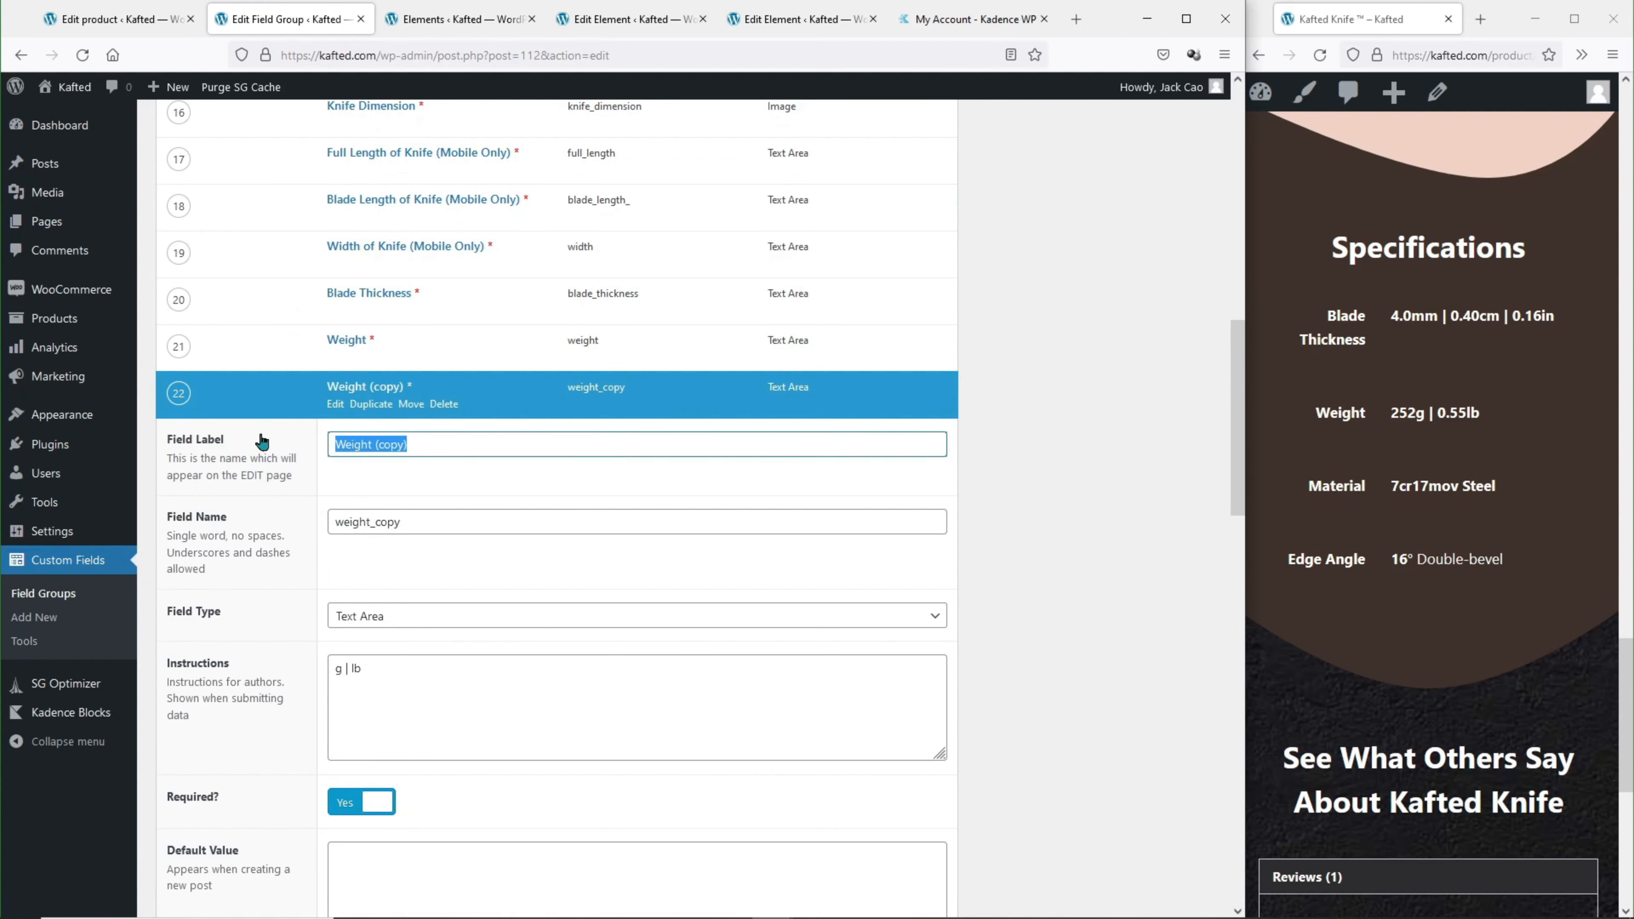
pyautogui.write('Material')
pyautogui.moveTo(412, 523); pyautogui.dragTo(186, 533)
pyautogui.write('material')
pyautogui.tripleClick(436, 670)
pyautogui.write('e.g. 7cr17mov Steel')
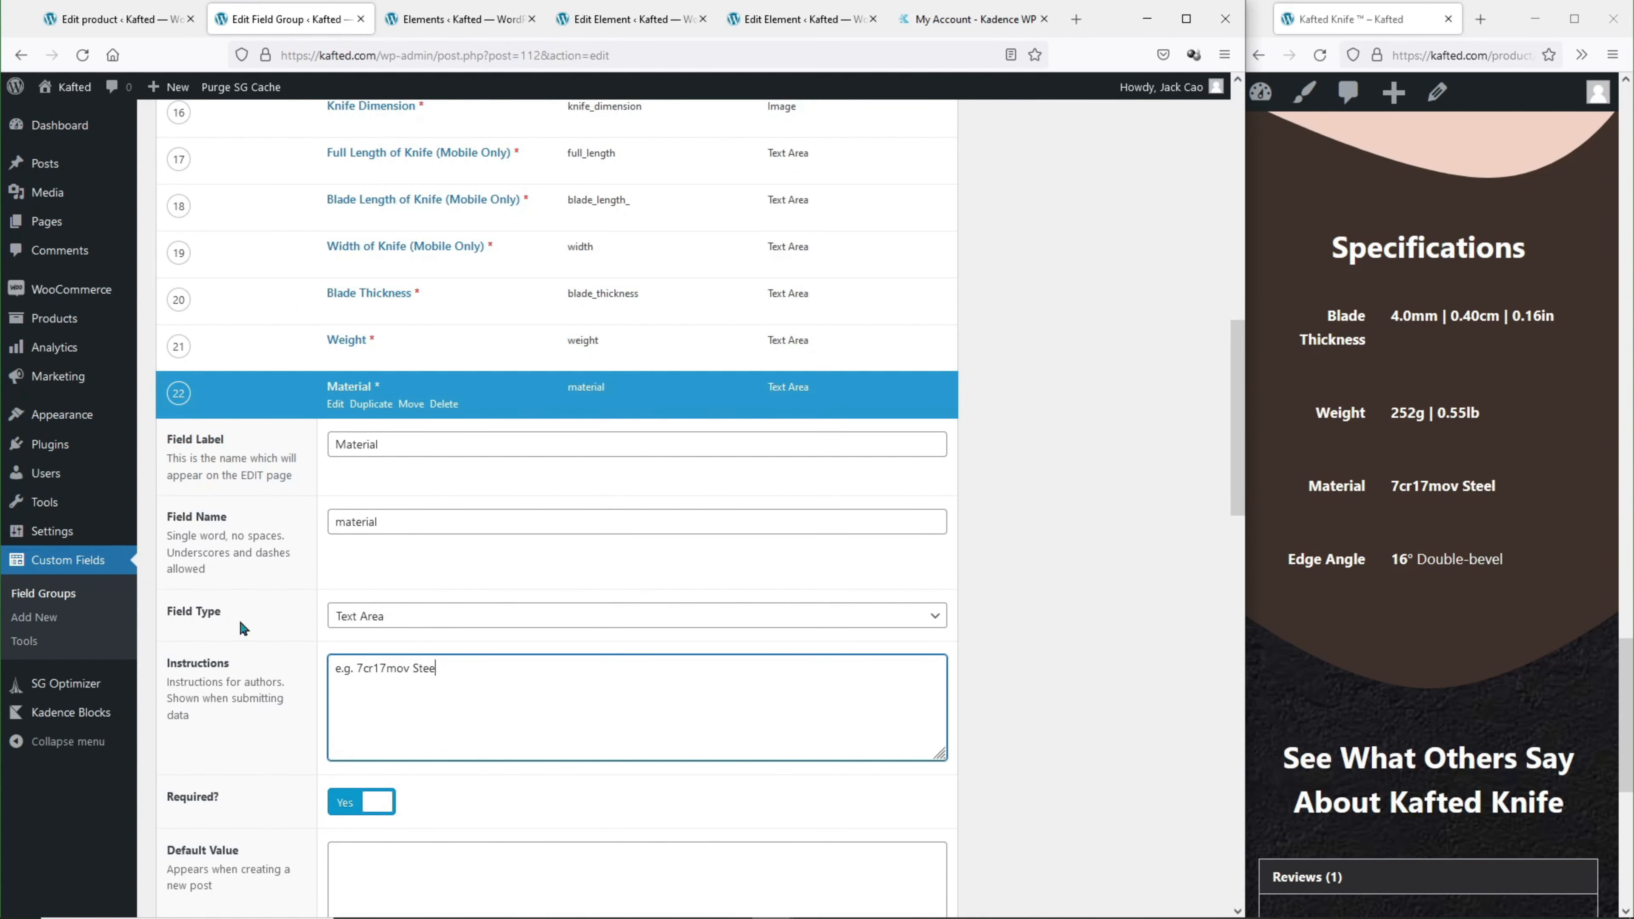
# Duplicate the Material field as "Edge Angle" named angle, give "16° Double-bevel" as its example instruction, and update the field group.
pyautogui.scroll(-3, 436, 670)
pyautogui.click(371, 230)
pyautogui.press('Tab')
pyautogui.write('angle')
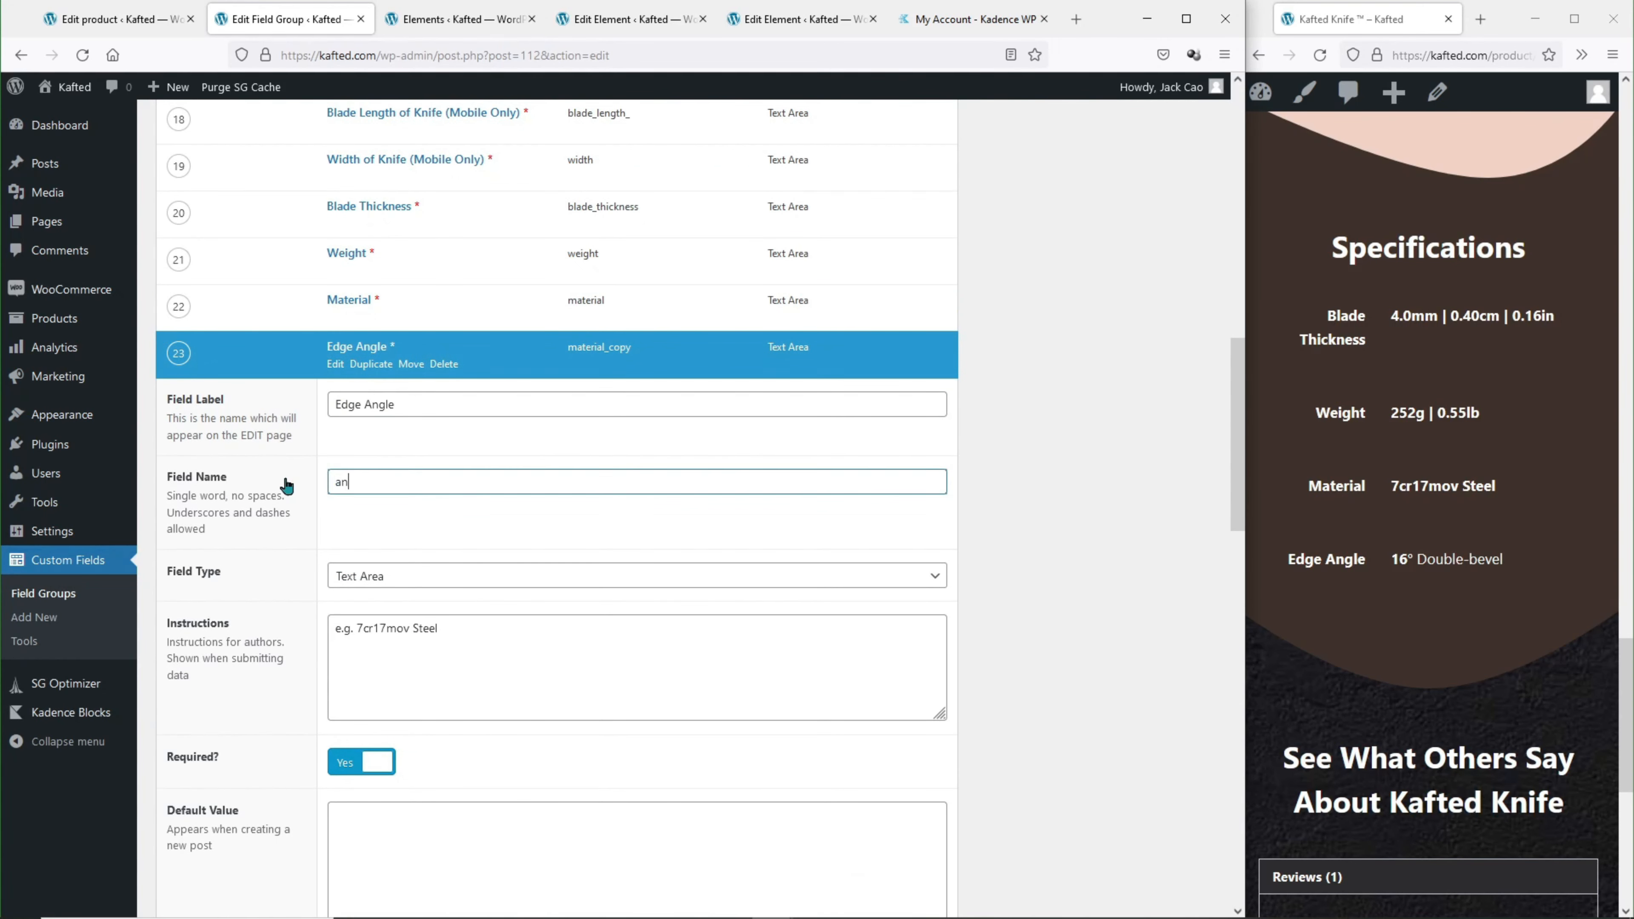
pyautogui.scroll(-2, 445, 643)
pyautogui.moveTo(354, 542); pyautogui.dragTo(445, 643)
pyautogui.write('16° Double-bevel')
pyautogui.scroll(15, 397, 291)
pyautogui.click(1162, 379)
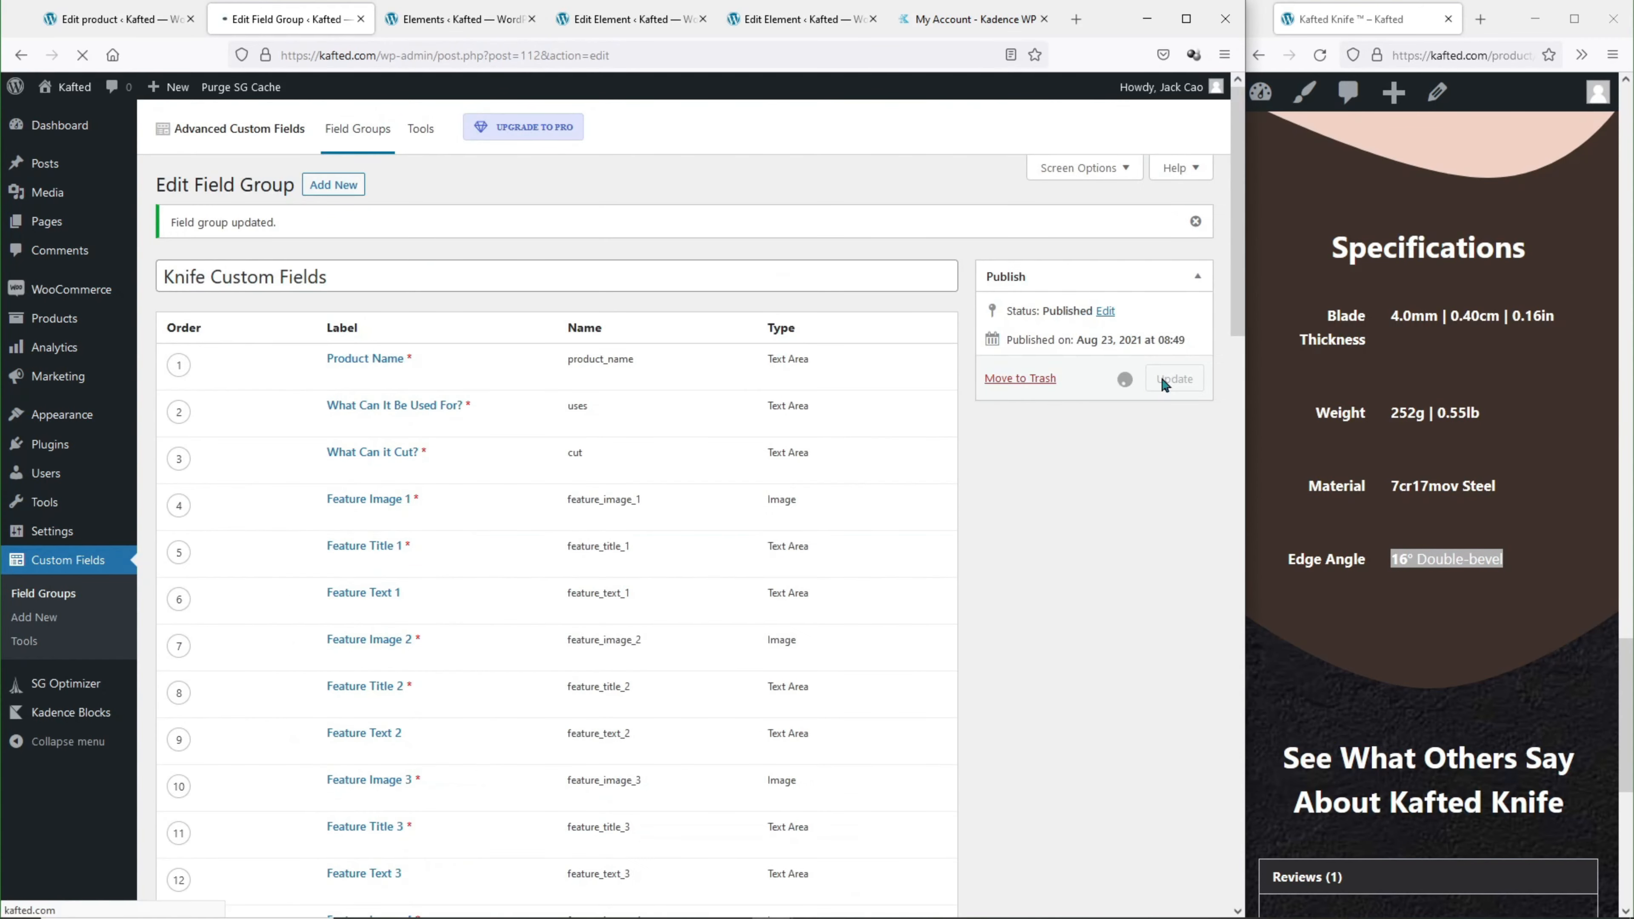
# Clear the text under Full Length in the product page element, update it and reload the editor to refresh the custom fields.
pyautogui.click(631, 19)
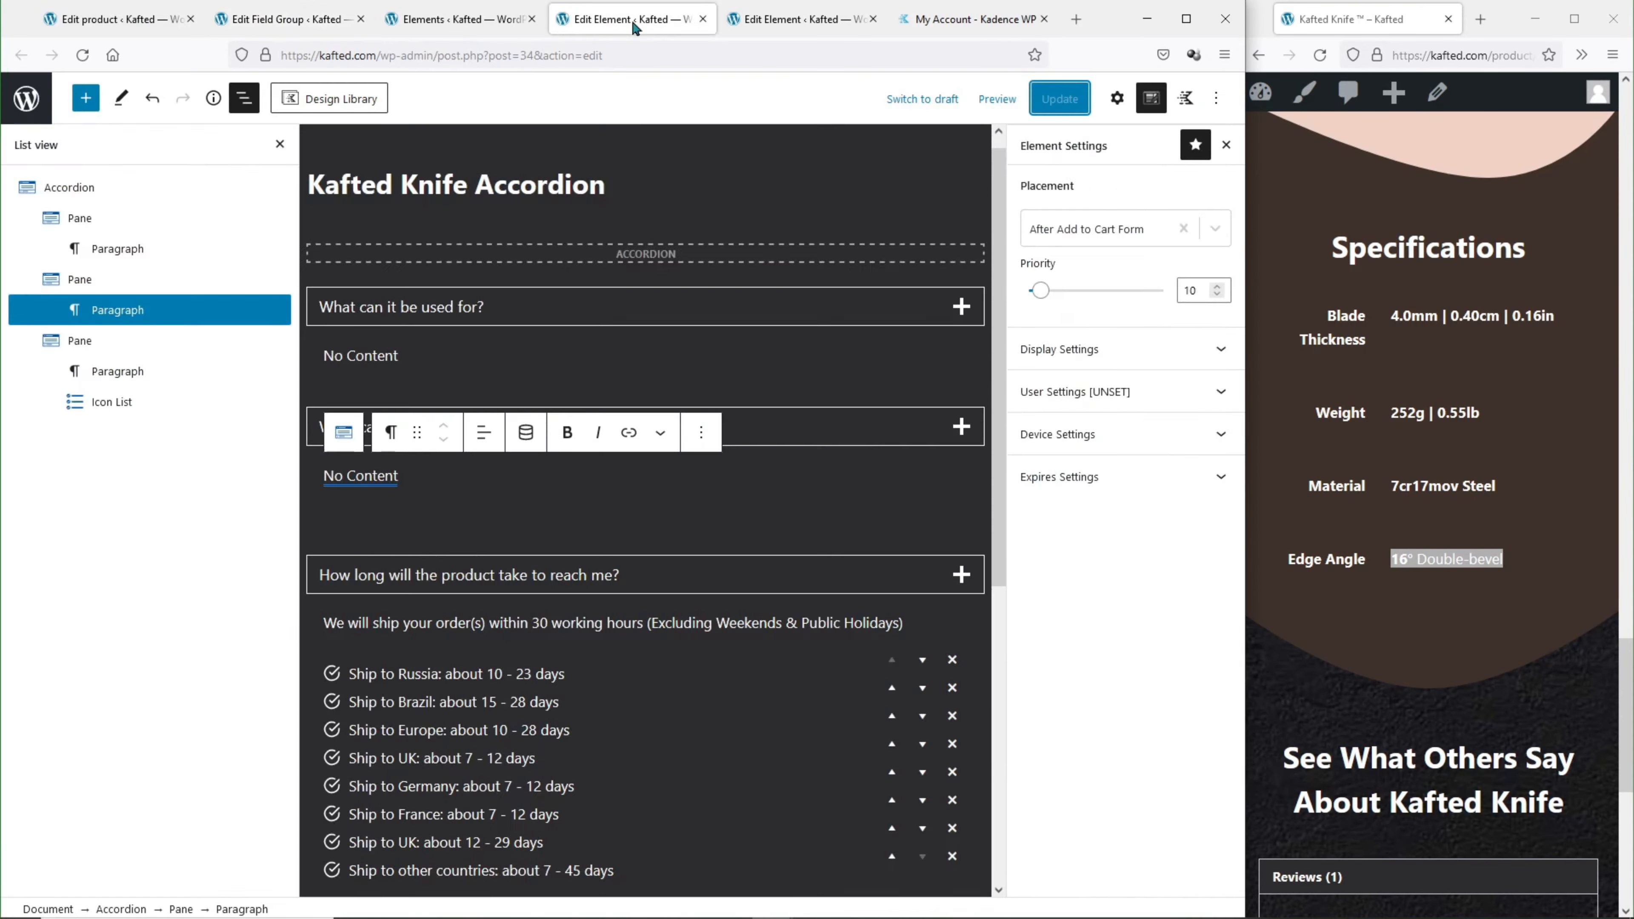
pyautogui.click(800, 18)
pyautogui.click(223, 378)
pyautogui.click(309, 270)
pyautogui.click(1060, 99)
pyautogui.click(83, 55)
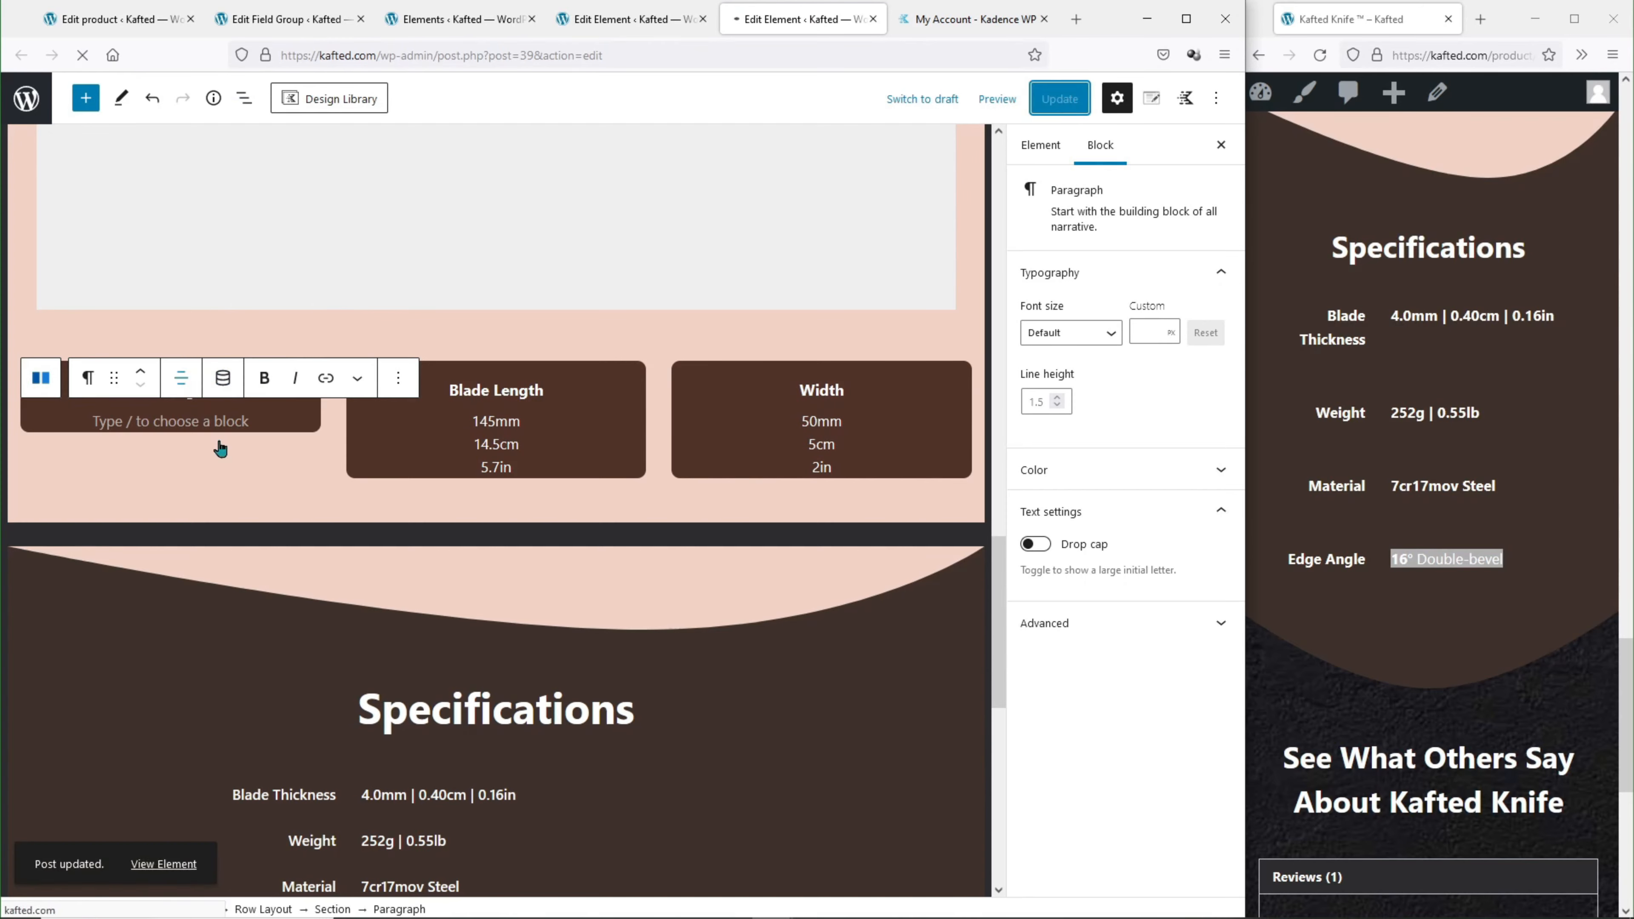
# Add dynamic content under Full Length from the current post's "Full Length of Knife (Mobile Only)" custom field.
pyautogui.click(206, 421)
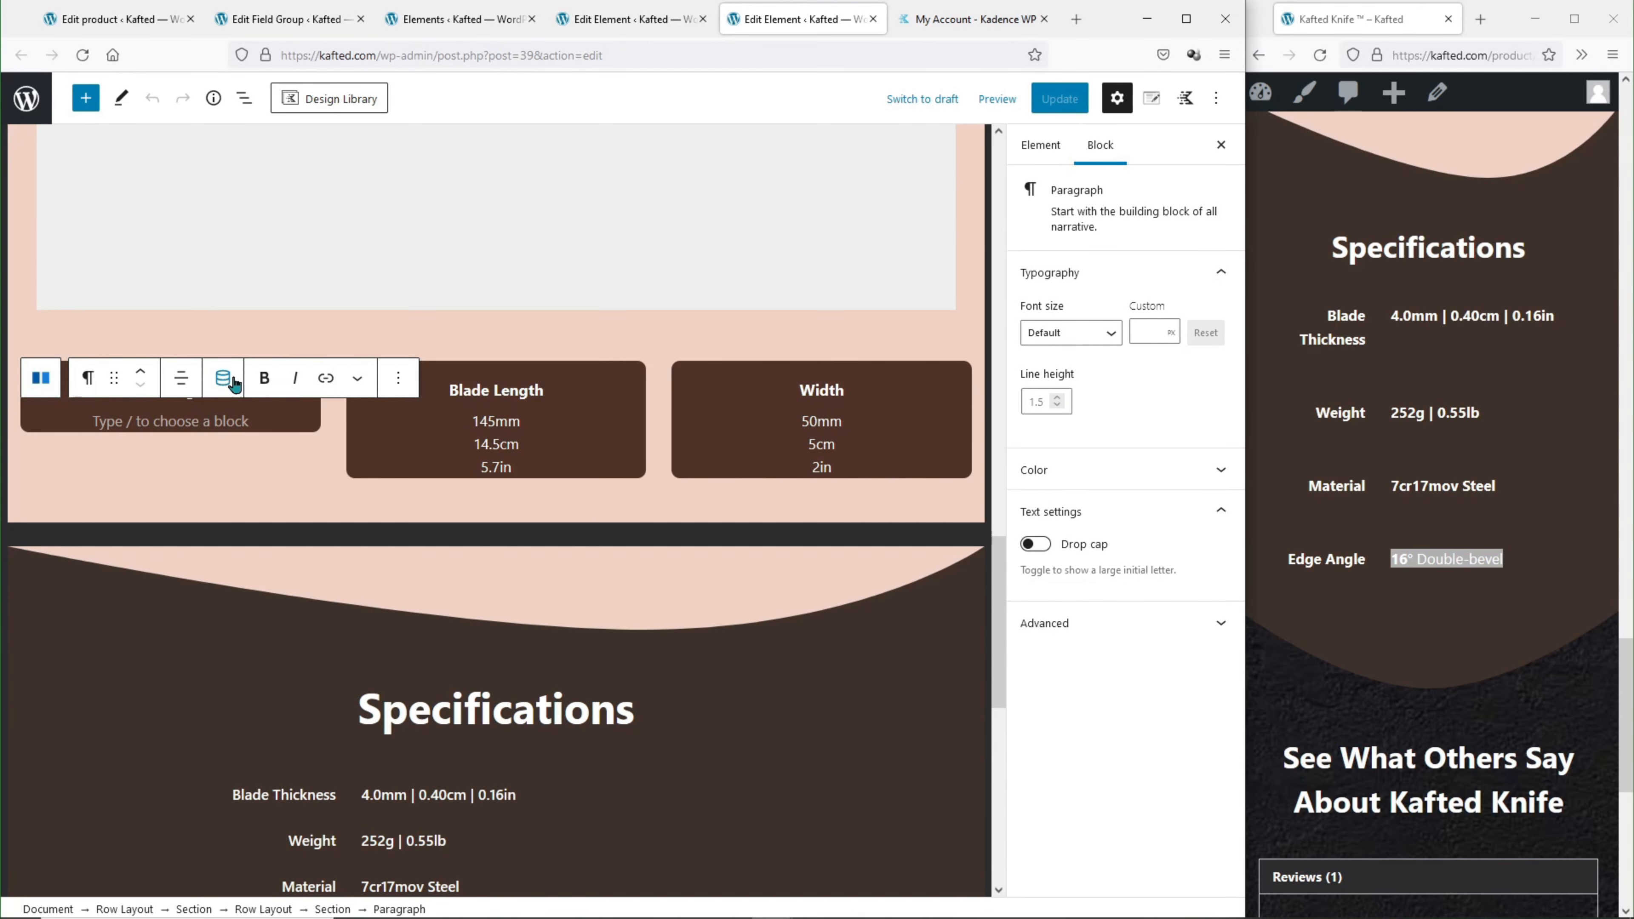
pyautogui.click(225, 378)
pyautogui.click(309, 270)
pyautogui.click(324, 268)
pyautogui.click(324, 269)
pyautogui.click(334, 254)
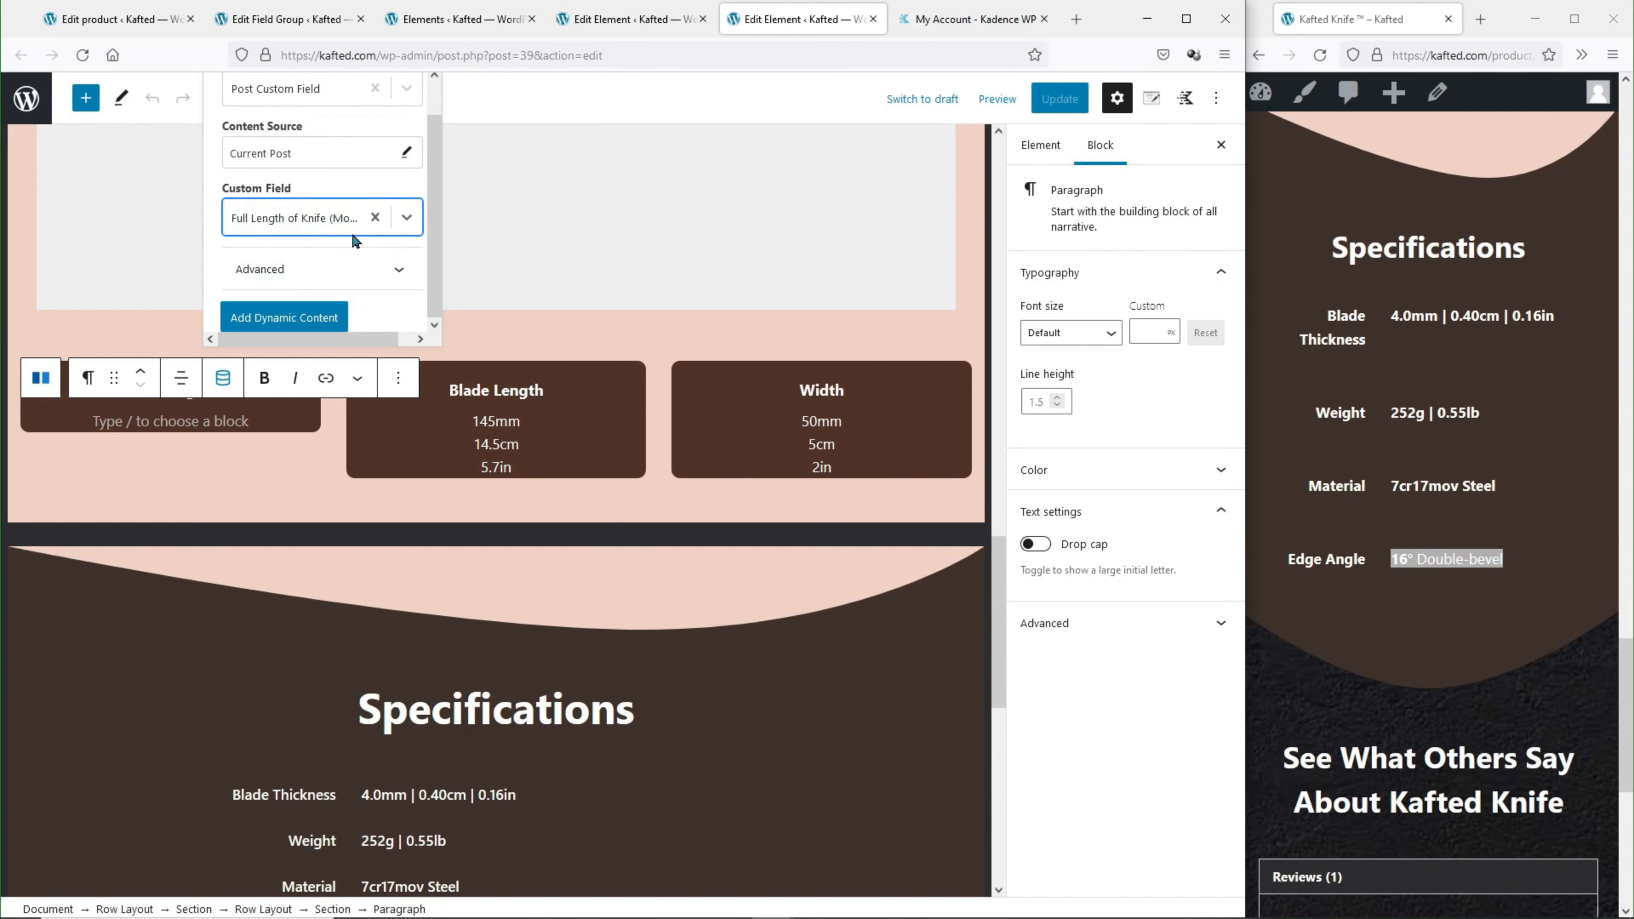
pyautogui.click(319, 317)
# Add dynamic content under Blade Length from the current post's matching blade length custom field.
pyautogui.click(549, 363)
pyautogui.click(643, 449)
pyautogui.scroll(-2, 669, 579)
pyautogui.click(670, 608)
pyautogui.click(654, 572)
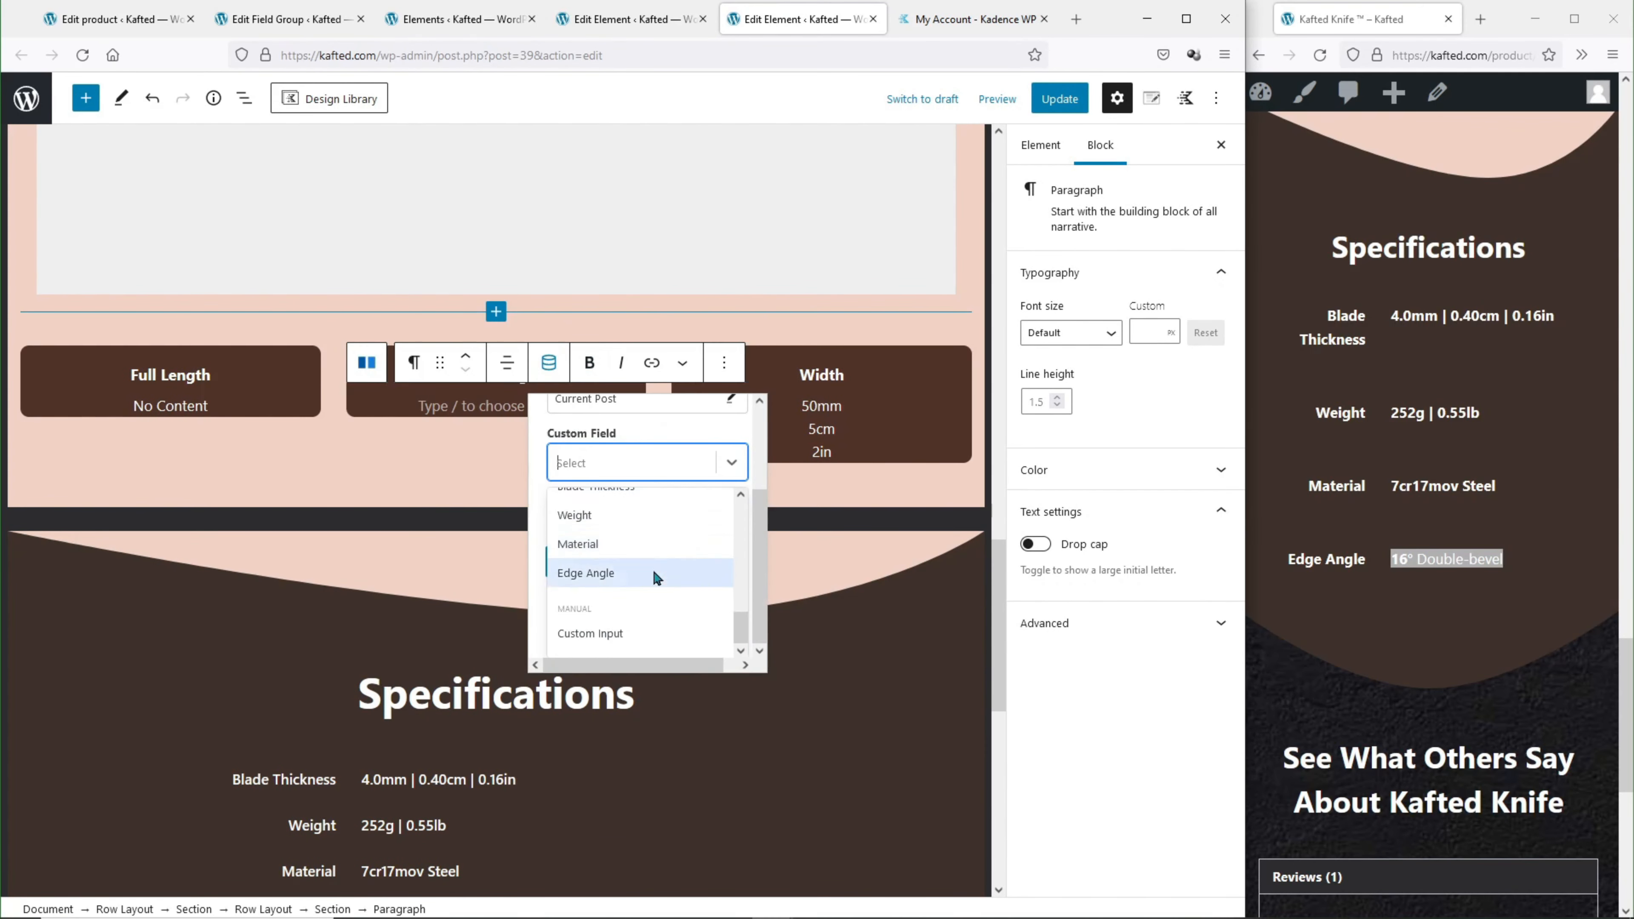
pyautogui.click(651, 566)
pyautogui.click(618, 641)
# Replace the text under Width with dynamic content from the current post's knife width custom field.
pyautogui.moveTo(836, 454); pyautogui.dragTo(798, 406)
pyautogui.press('BackSpace')
pyautogui.click(874, 390)
pyautogui.click(959, 284)
pyautogui.click(1035, 246)
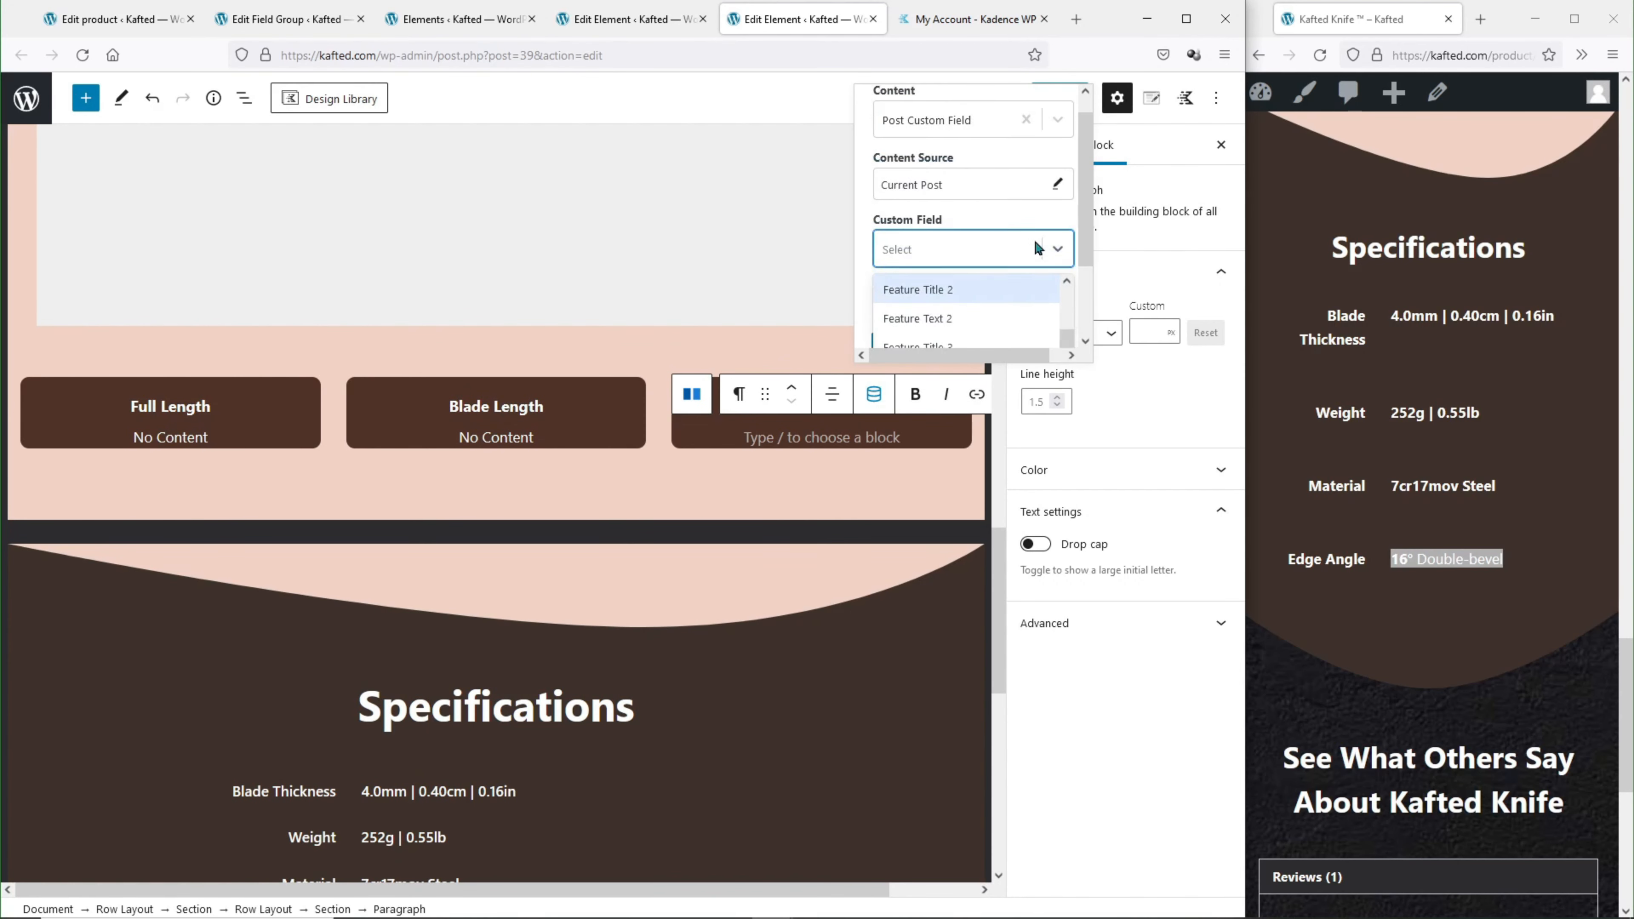
pyautogui.click(1004, 333)
# Replace the Blade Thickness value in Specifications with dynamic content from the current post's matching custom field.
pyautogui.scroll(-7, 708, 515)
pyautogui.tripleClick(499, 332)
pyautogui.press('BackSpace')
pyautogui.click(564, 276)
pyautogui.click(660, 359)
pyautogui.scroll(-3, 675, 463)
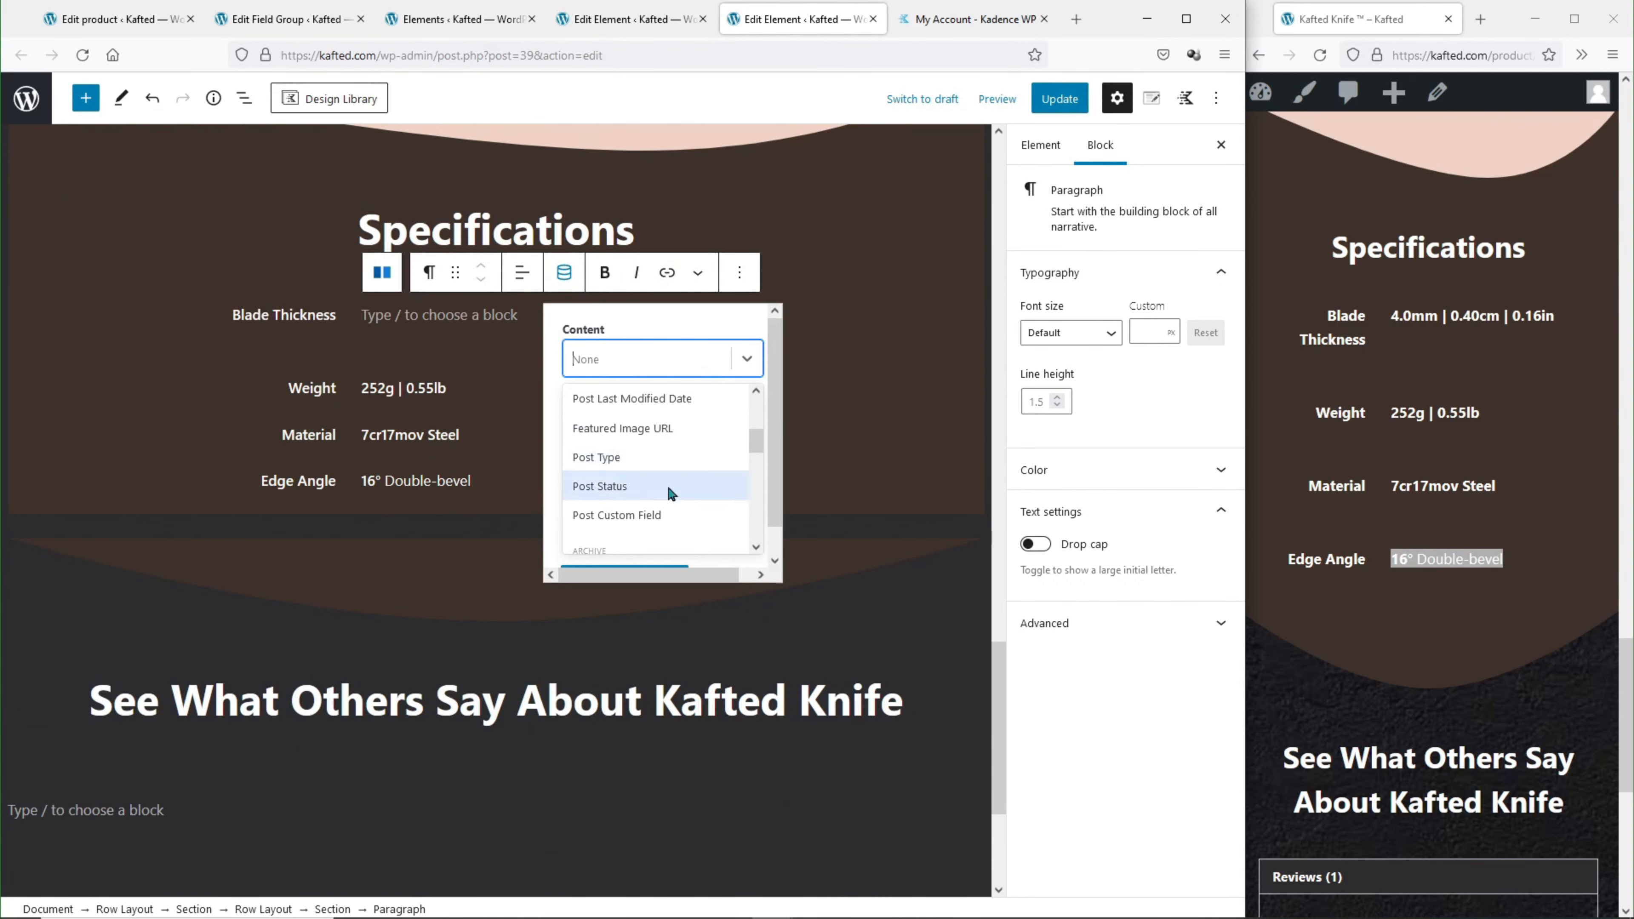
pyautogui.click(667, 515)
pyautogui.click(669, 480)
pyautogui.click(663, 473)
pyautogui.click(624, 555)
# Replace the Weight value in Specifications with dynamic content from the current post's Weight custom field.
pyautogui.click(410, 384)
pyautogui.moveTo(450, 364); pyautogui.dragTo(363, 370)
pyautogui.click(739, 318)
pyautogui.click(779, 698)
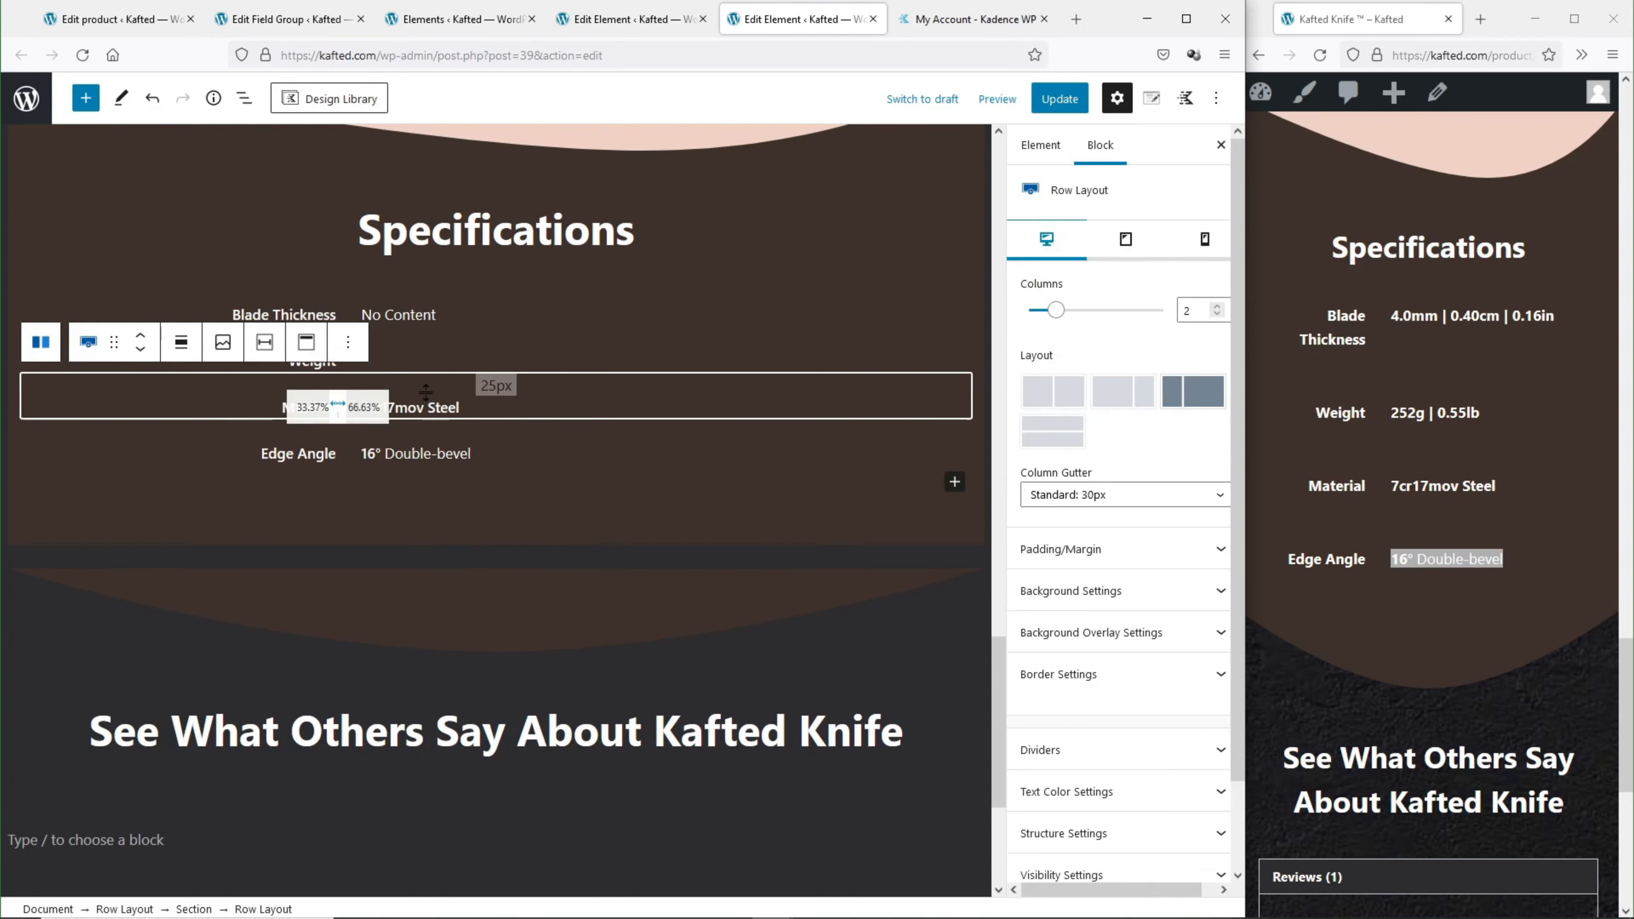
pyautogui.click(467, 364)
pyautogui.write('a')
pyautogui.click(564, 319)
pyautogui.click(656, 405)
pyautogui.scroll(-3, 646, 502)
pyautogui.click(652, 509)
pyautogui.click(659, 500)
pyautogui.scroll(-5, 659, 498)
pyautogui.click(658, 508)
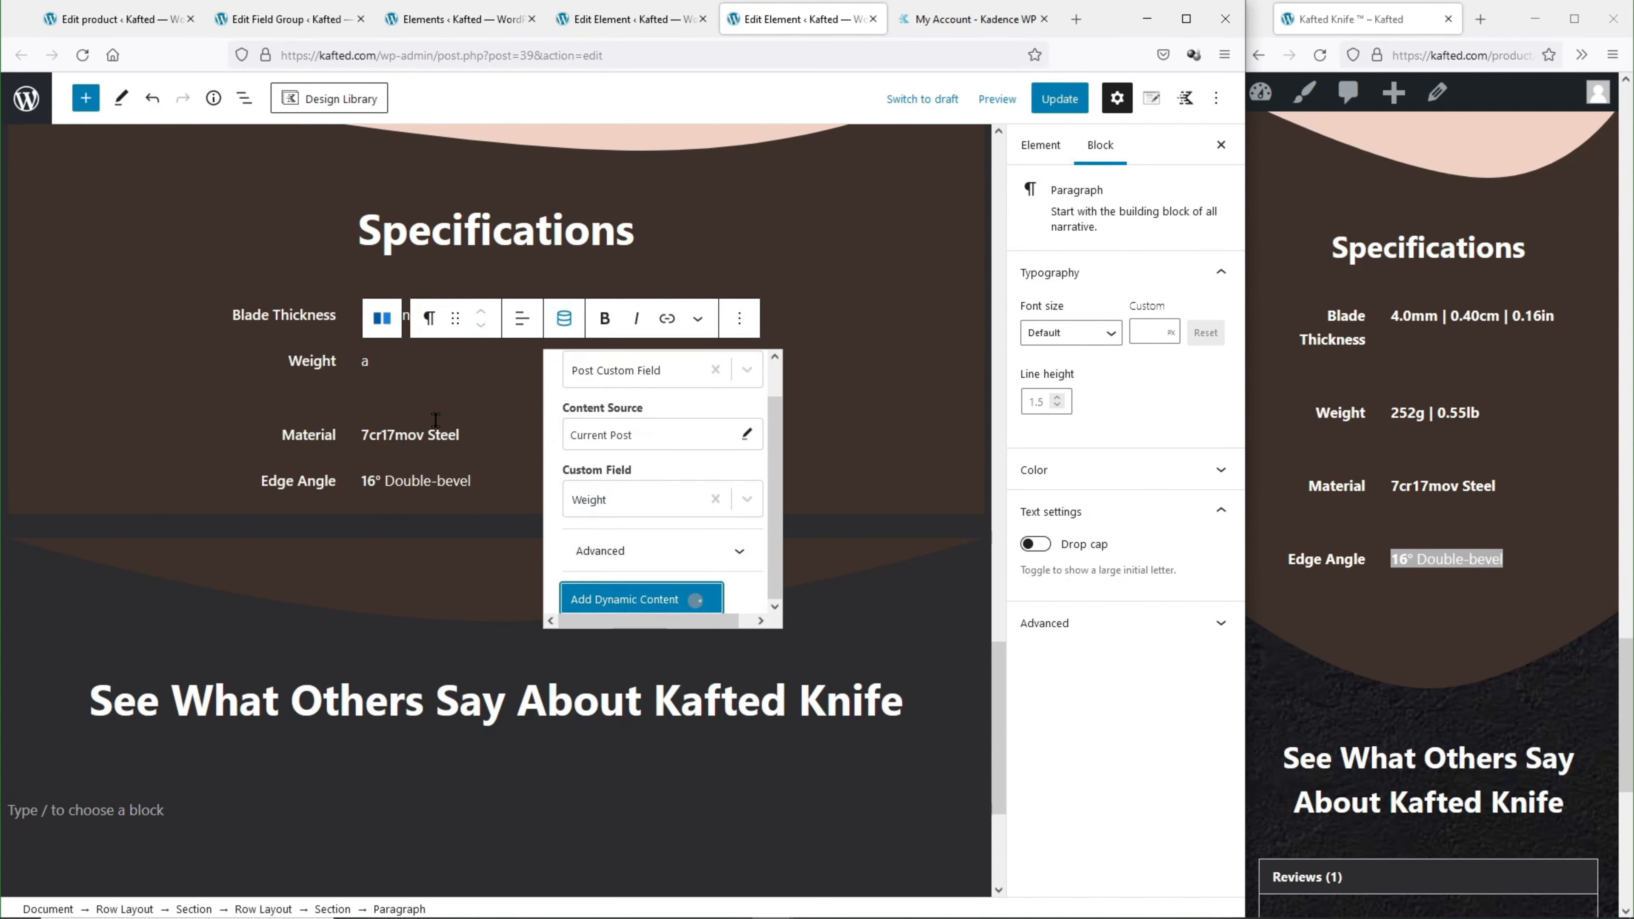
pyautogui.click(697, 598)
# Replace the Material value in Specifications with dynamic content from the current post's Material custom field.
pyautogui.moveTo(362, 409); pyautogui.dragTo(483, 409)
pyautogui.press('BackSpace')
pyautogui.click(565, 349)
pyautogui.click(653, 435)
pyautogui.click(661, 565)
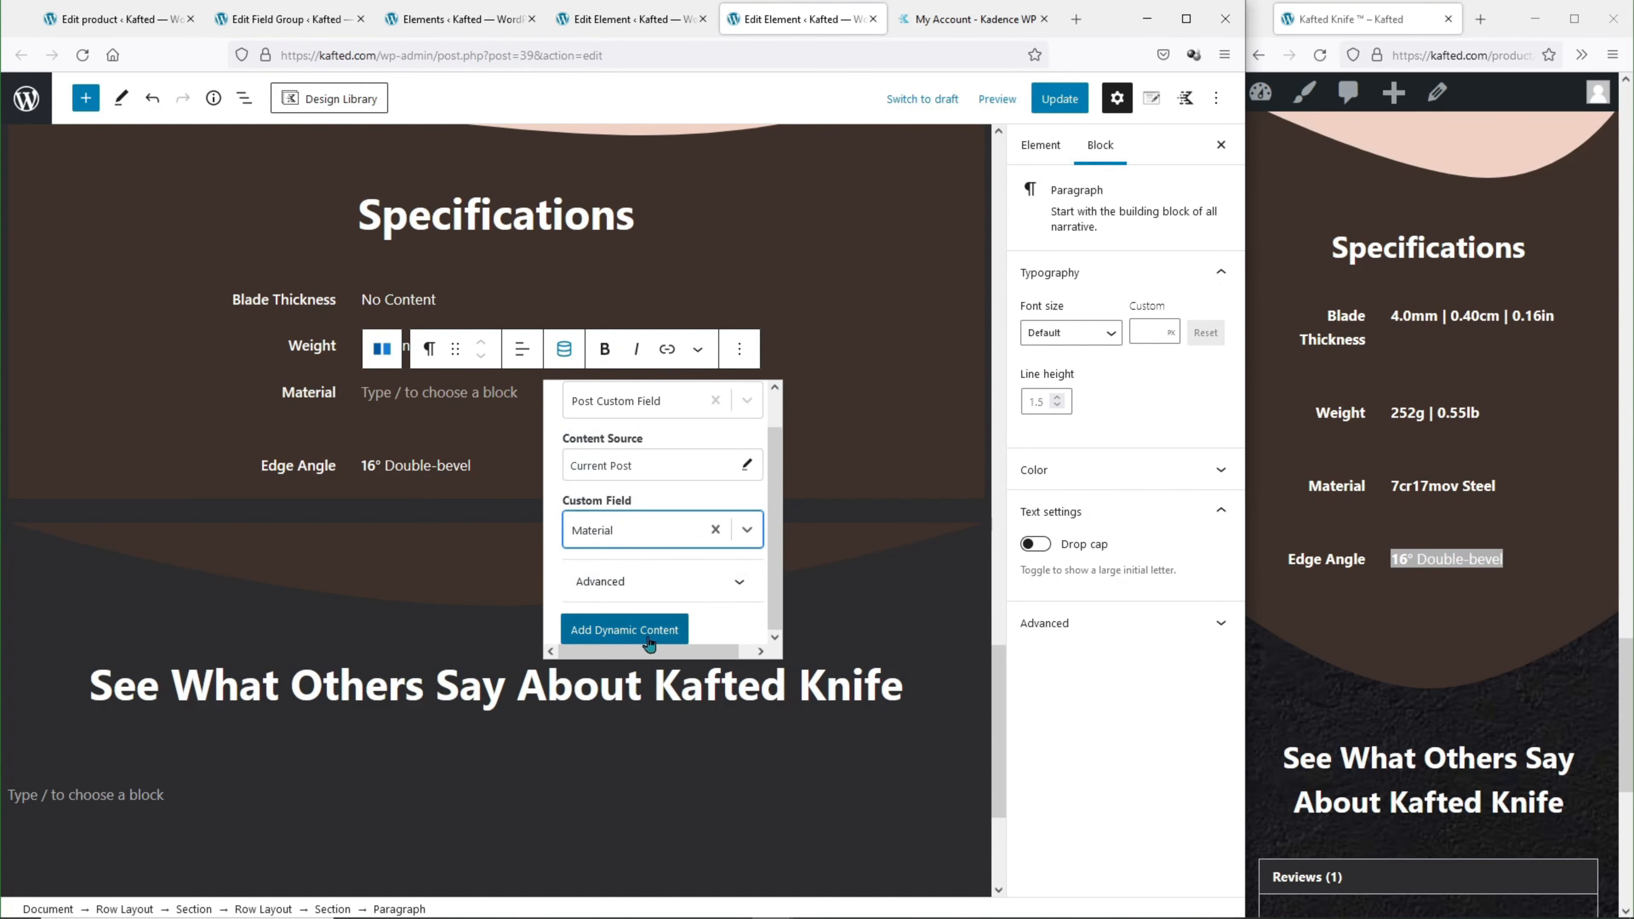
pyautogui.click(644, 632)
# Replace the Edge Angle value in Specifications with dynamic content from the current post's Edge Angle custom field.
pyautogui.tripleClick(417, 445)
pyautogui.press('BackSpace')
pyautogui.click(564, 379)
pyautogui.click(652, 126)
pyautogui.click(652, 266)
pyautogui.click(644, 259)
pyautogui.click(644, 266)
pyautogui.click(614, 326)
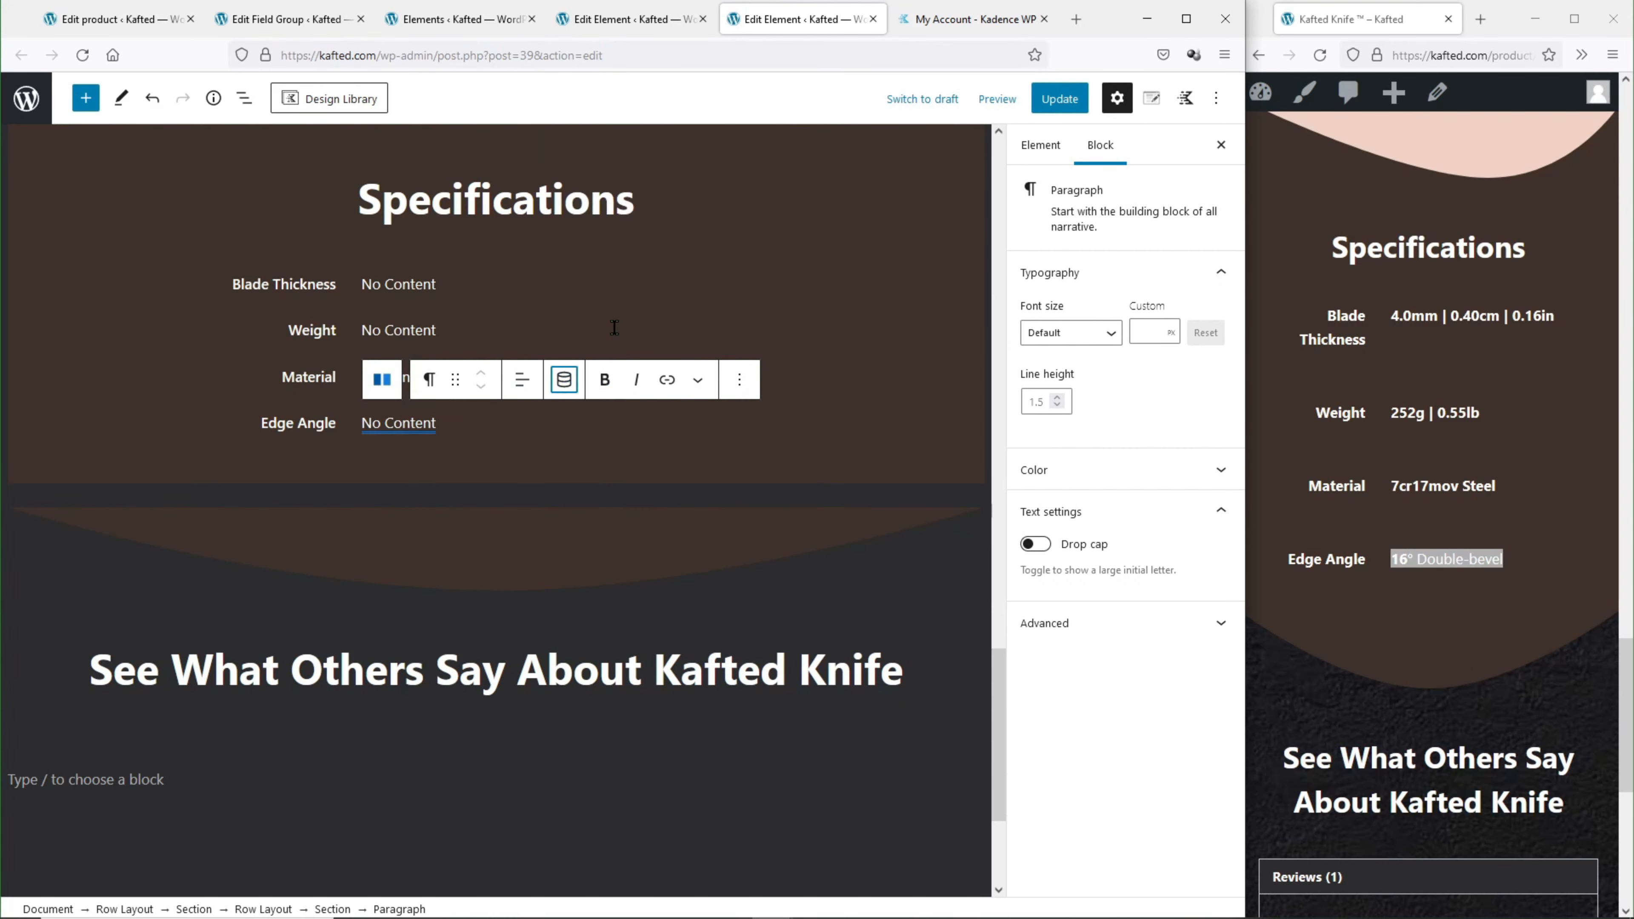
# Replace "Kafted Knife" in the "See What Others Say About" heading with dynamic content and update the element.
pyautogui.moveTo(654, 471); pyautogui.dragTo(904, 471)
pyautogui.press('BackSpace')
pyautogui.click(398, 405)
pyautogui.click(479, 150)
pyautogui.click(477, 261)
pyautogui.click(508, 275)
pyautogui.click(517, 280)
pyautogui.click(473, 341)
pyautogui.click(1060, 98)
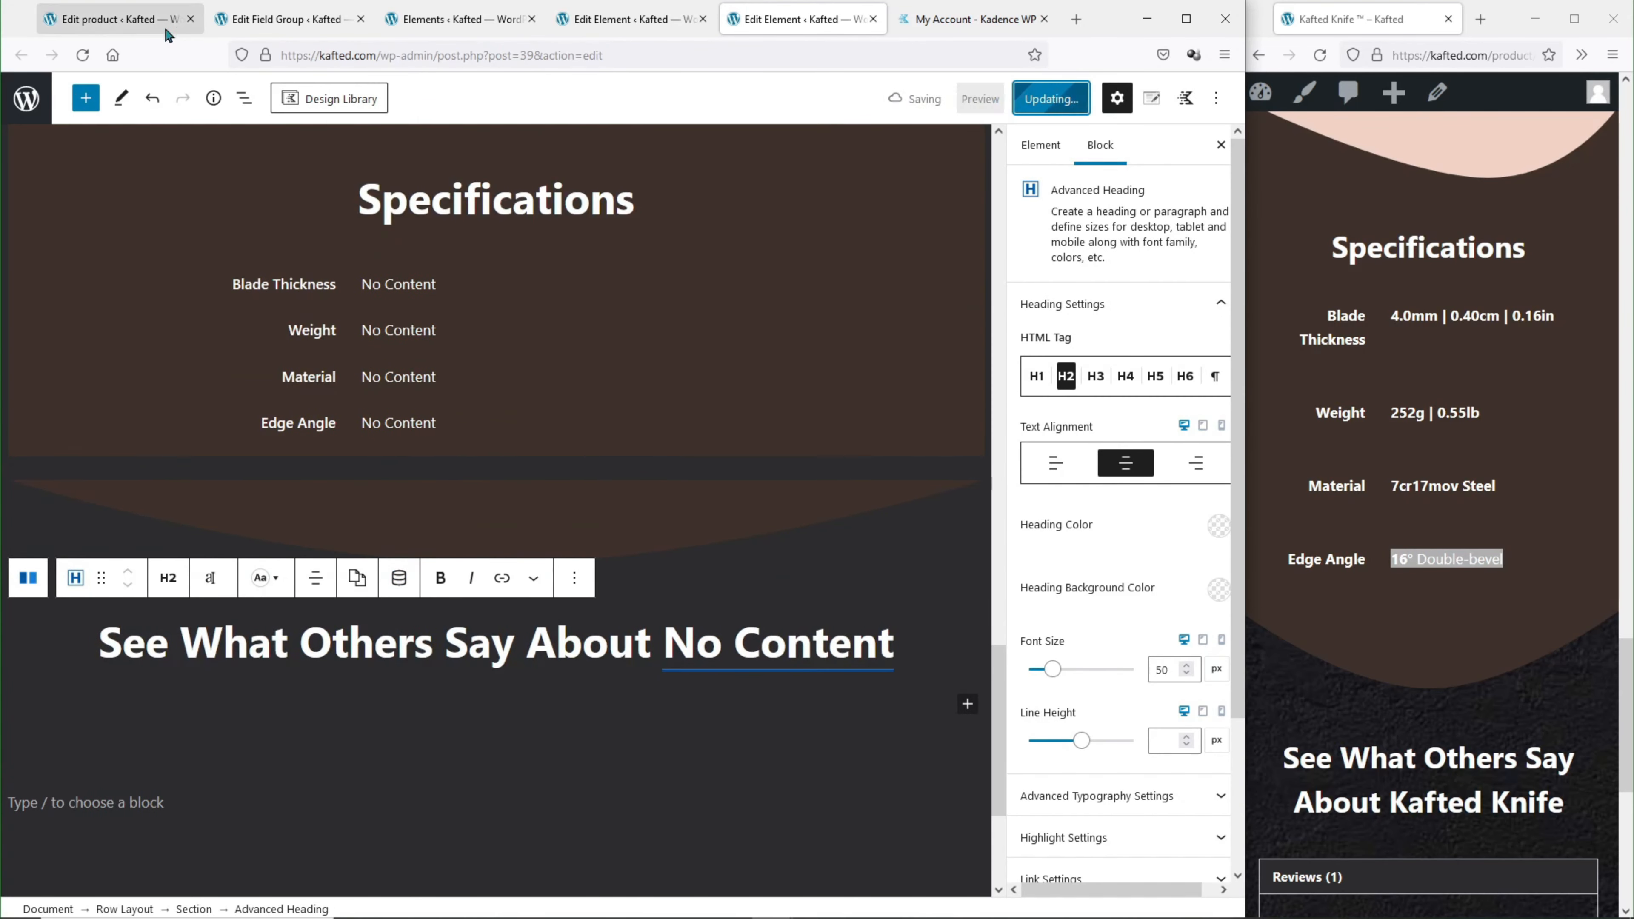
# Reload the Kafted Knife product editor and enter 275mm, 27.5cm and 10.8in, separated by <br>, as the full length.
pyautogui.click(161, 28)
pyautogui.click(83, 55)
pyautogui.scroll(5, 563, 282)
pyautogui.scroll(-20, 562, 281)
pyautogui.click(386, 566)
pyautogui.scroll(8, 1428, 450)
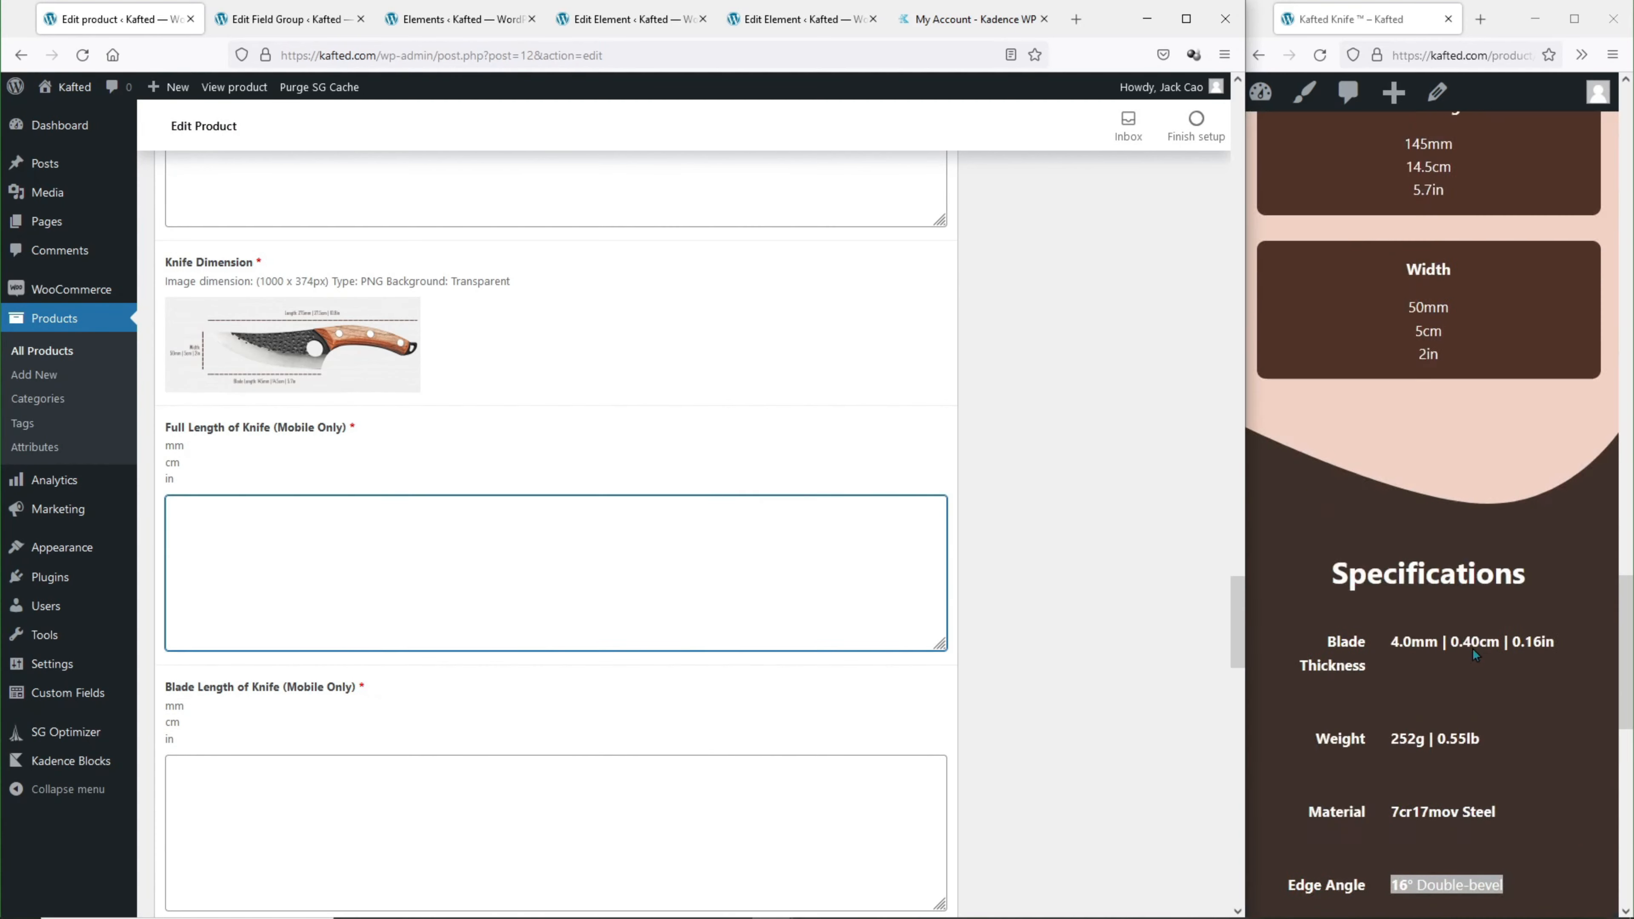
pyautogui.moveTo(1404, 348); pyautogui.dragTo(1449, 395)
pyautogui.hotkey('ctrl', 'c')
pyautogui.click(364, 593)
pyautogui.hotkey('ctrl', 'v')
pyautogui.moveTo(223, 506); pyautogui.dragTo(218, 507)
pyautogui.hotkey('ctrl', 'c')
pyautogui.click(219, 526)
pyautogui.hotkey('ctrl', 'v')
pyautogui.scroll(-2, 271, 534)
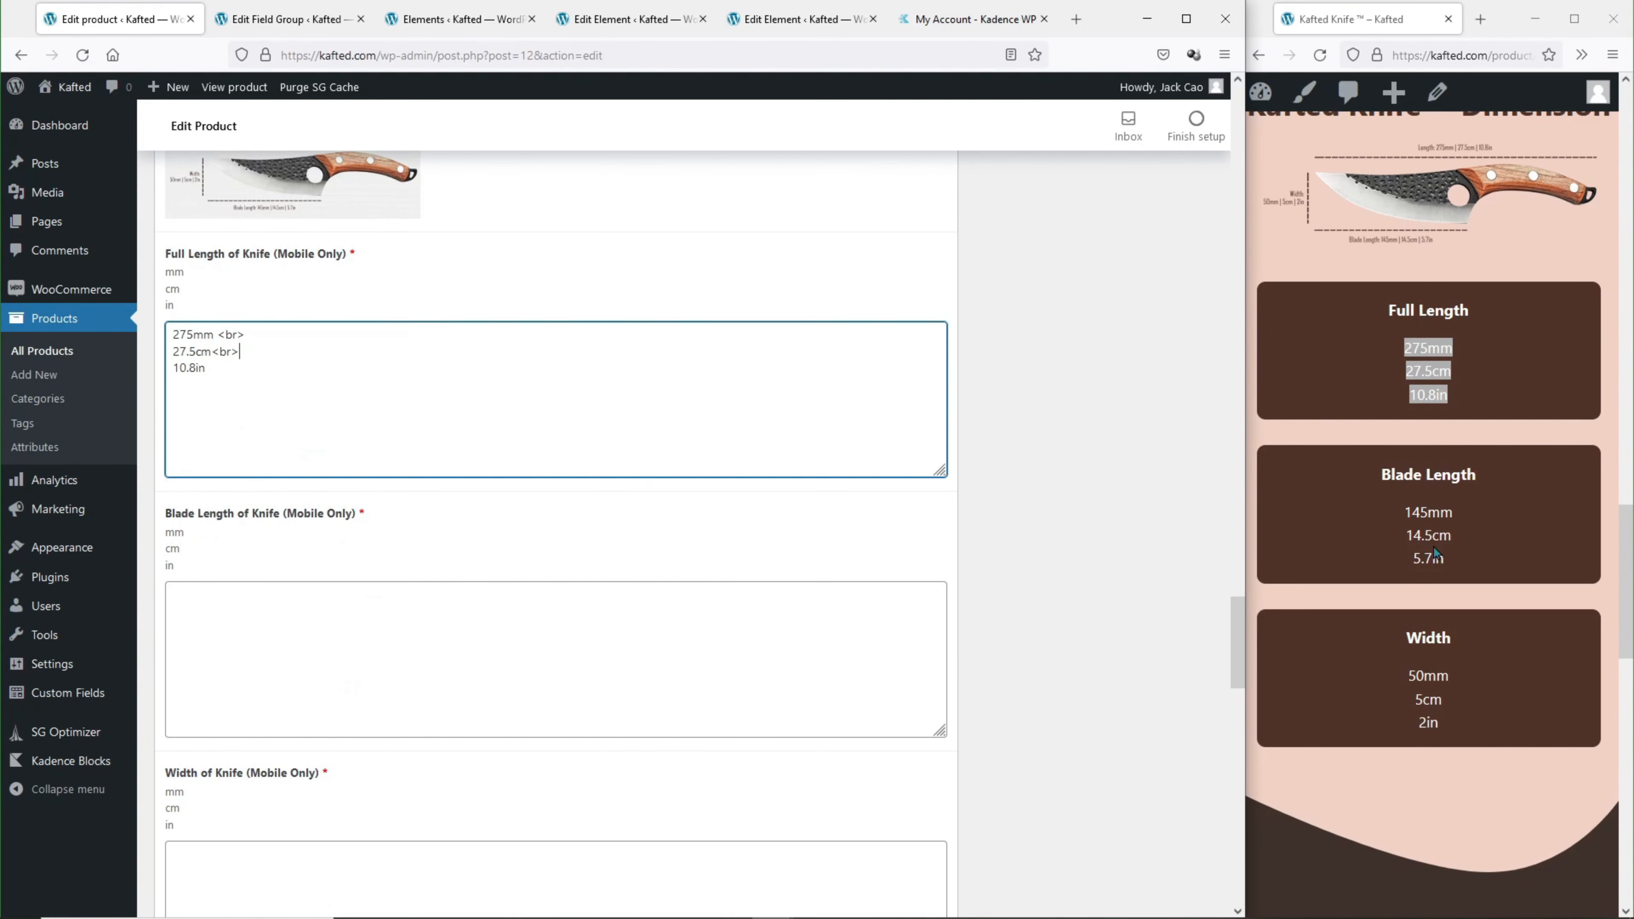
# Fill in the blade length with 145mm, 14.5cm, 5.7in and the width with 50mm, 5cm, 2in, separating the lines with <br>.
pyautogui.moveTo(1405, 513); pyautogui.dragTo(1444, 559)
pyautogui.hotkey('ctrl', 'c')
pyautogui.click(360, 643)
pyautogui.click(207, 593)
pyautogui.hotkey('ctrl', 'v')
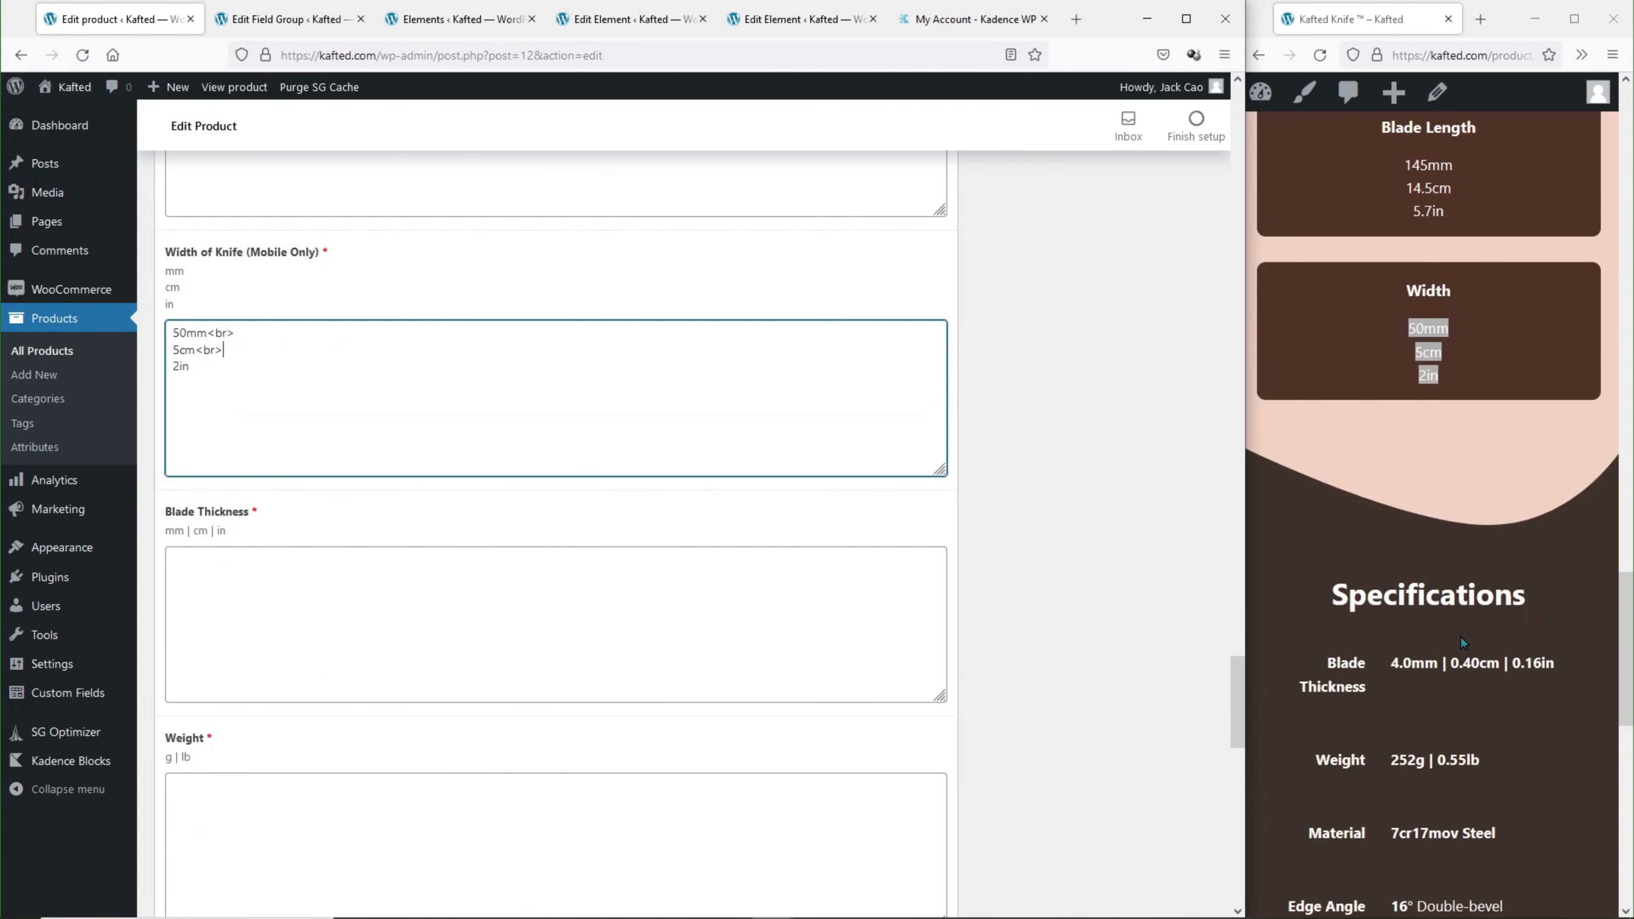
# Fill in Blade Thickness 4.0mm | 0.40cm | 0.16in, Weight 252g | 0.55lb, Material 7cr17mov Steel and Edge Angle 16° Double-bevel from the live page.
pyautogui.moveTo(1391, 489); pyautogui.dragTo(1555, 491)
pyautogui.hotkey('ctrl', 'v')
pyautogui.moveTo(1391, 586); pyautogui.dragTo(1480, 587)
pyautogui.hotkey('ctrl', 'v')
pyautogui.moveTo(1391, 660); pyautogui.dragTo(1496, 661)
pyautogui.hotkey('ctrl', 'v')
pyautogui.moveTo(1391, 733); pyautogui.dragTo(1503, 733)
pyautogui.hotkey('ctrl', 'c')
pyautogui.click(386, 579)
pyautogui.hotkey('ctrl', 'v')
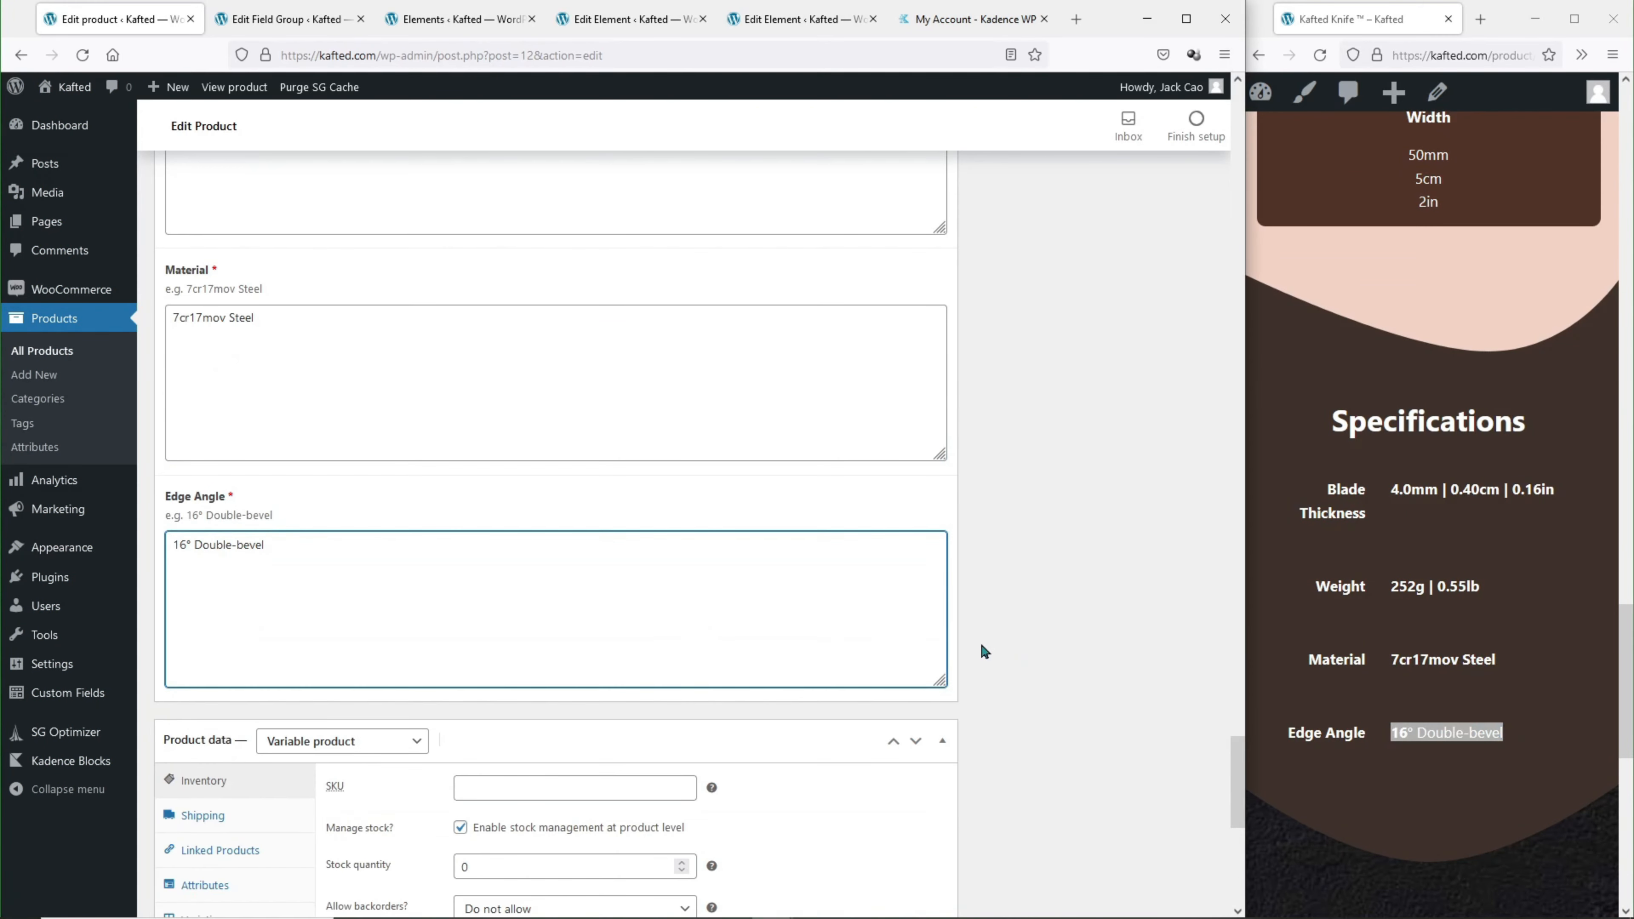
# Update the Kafted Knife product and reload its live page to check the specifications, dimensions and feature sections.
pyautogui.scroll(15, 981, 641)
pyautogui.scroll(20, 1000, 674)
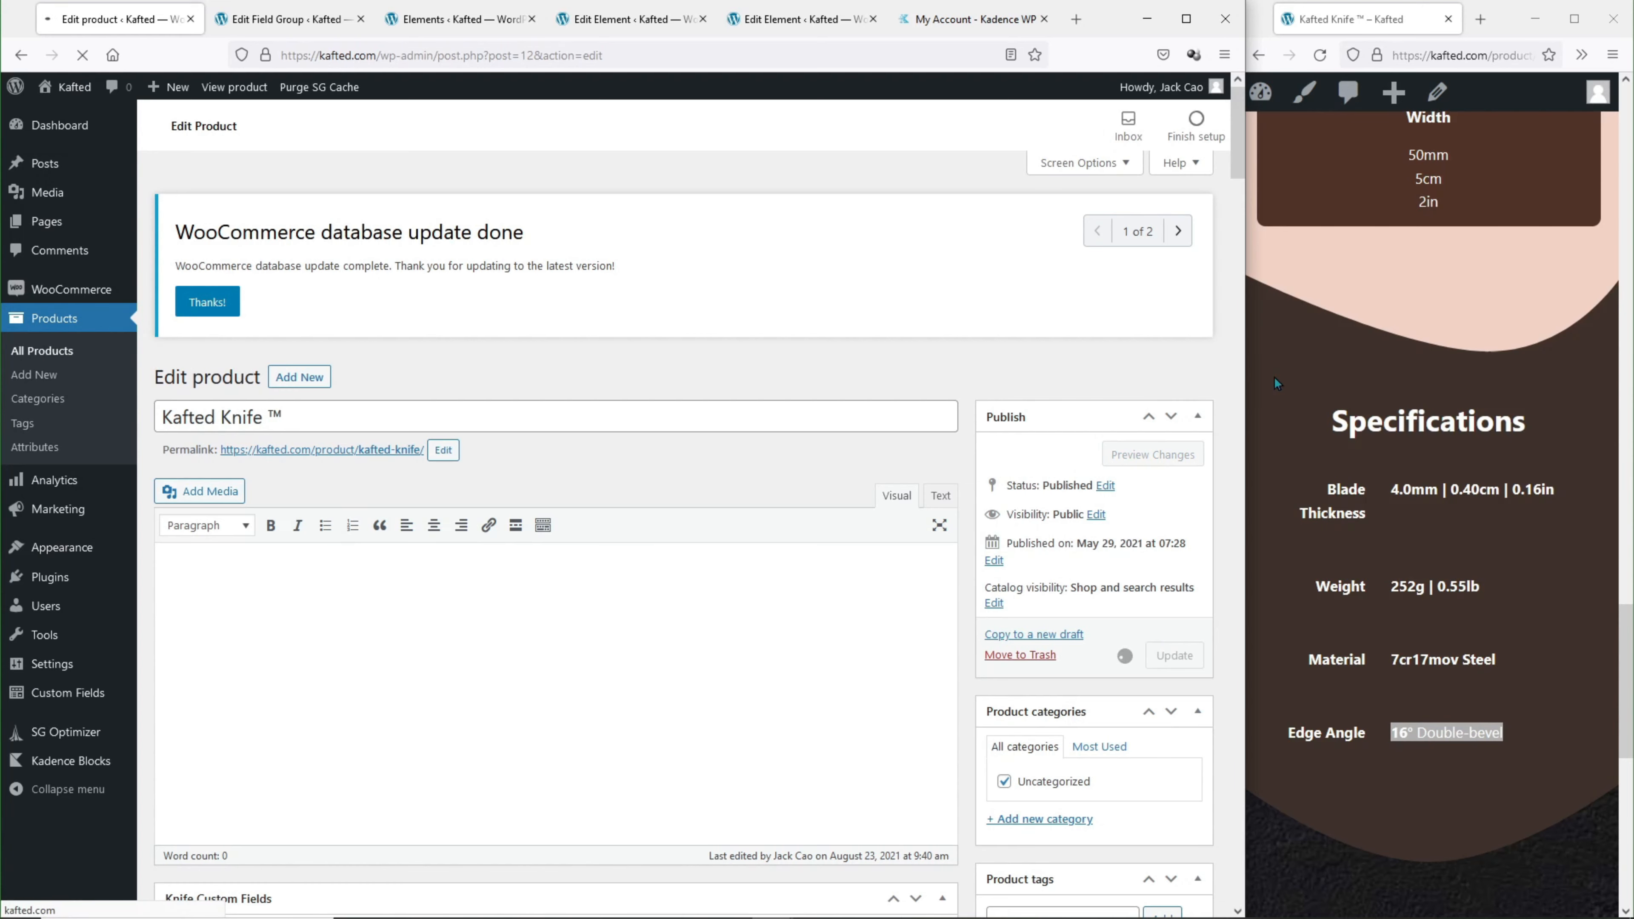
pyautogui.click(1324, 51)
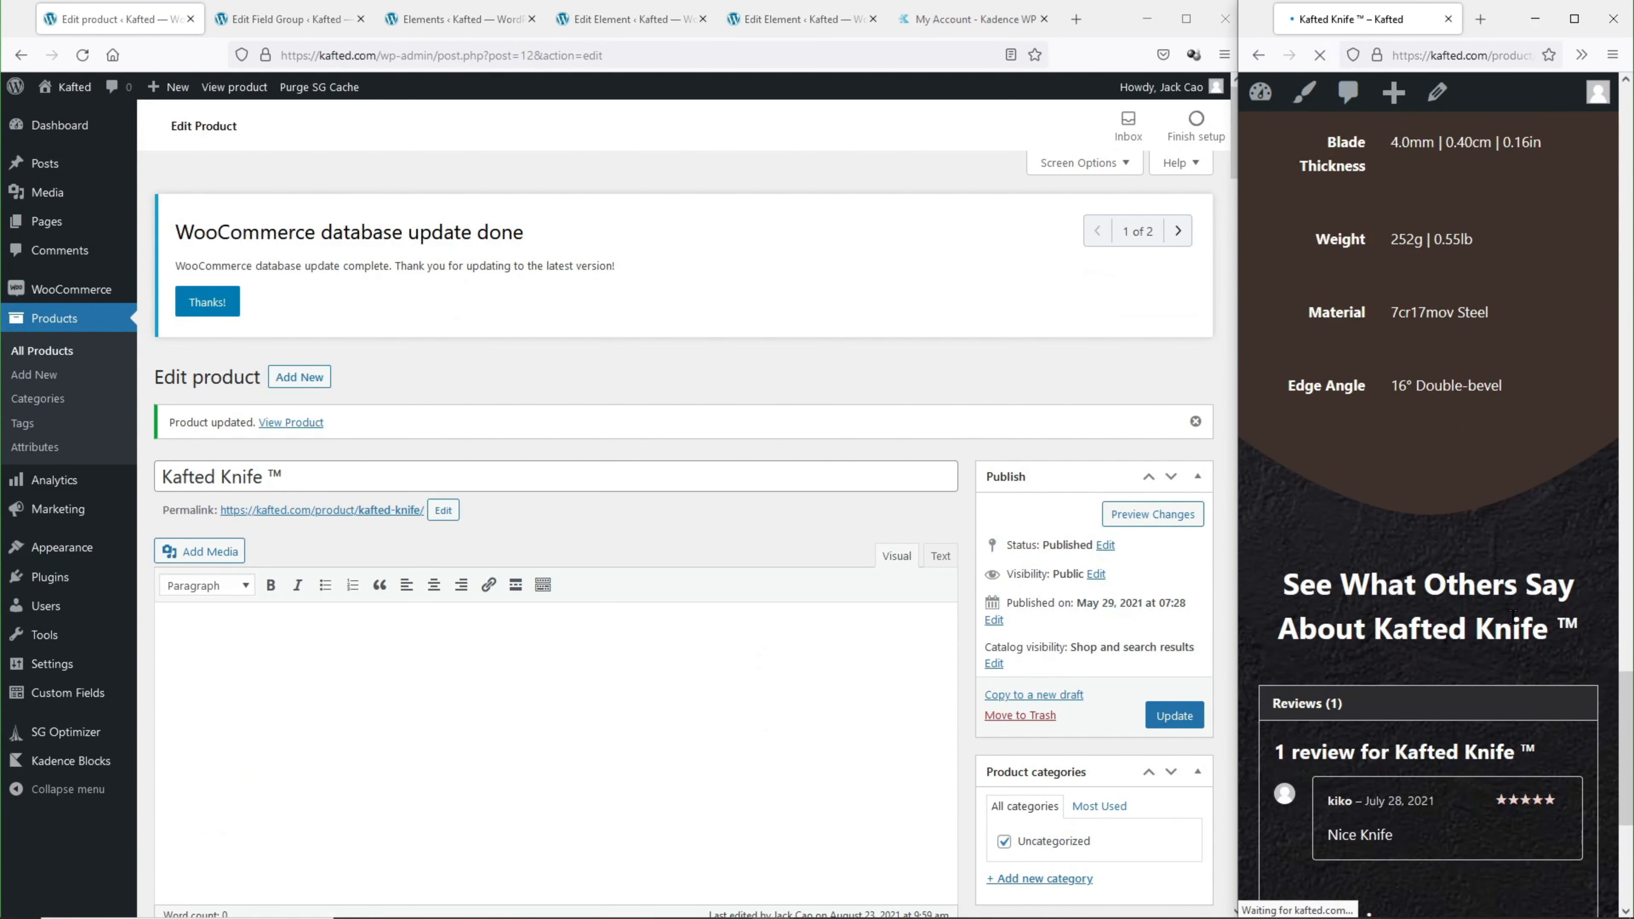
pyautogui.scroll(12, 1431, 451)
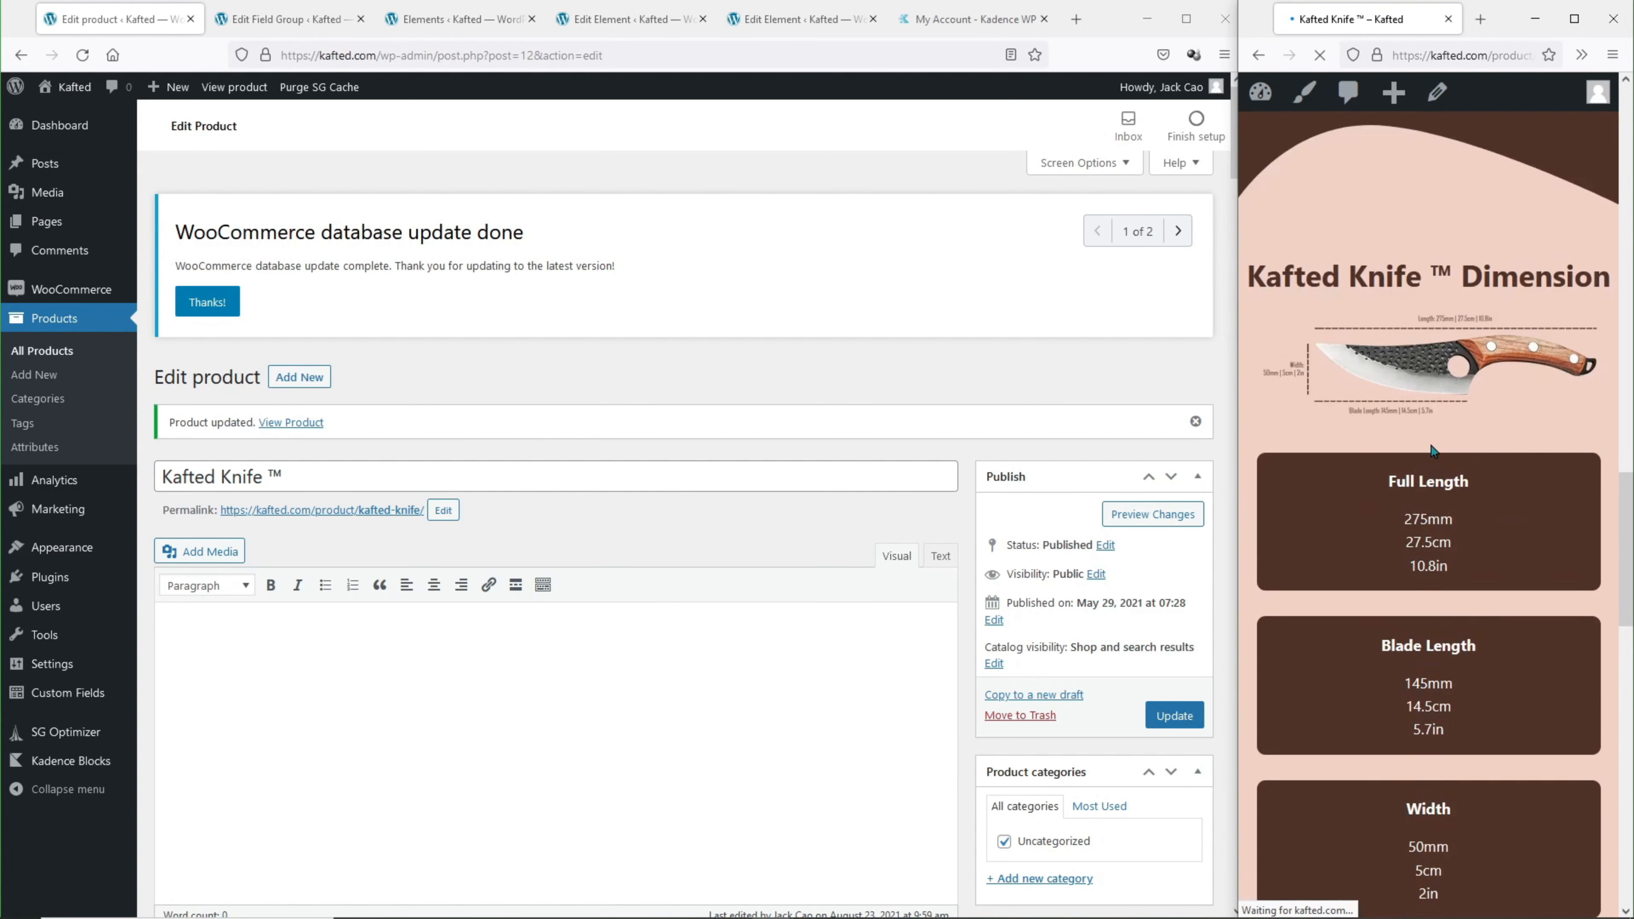
pyautogui.scroll(15, 1429, 441)
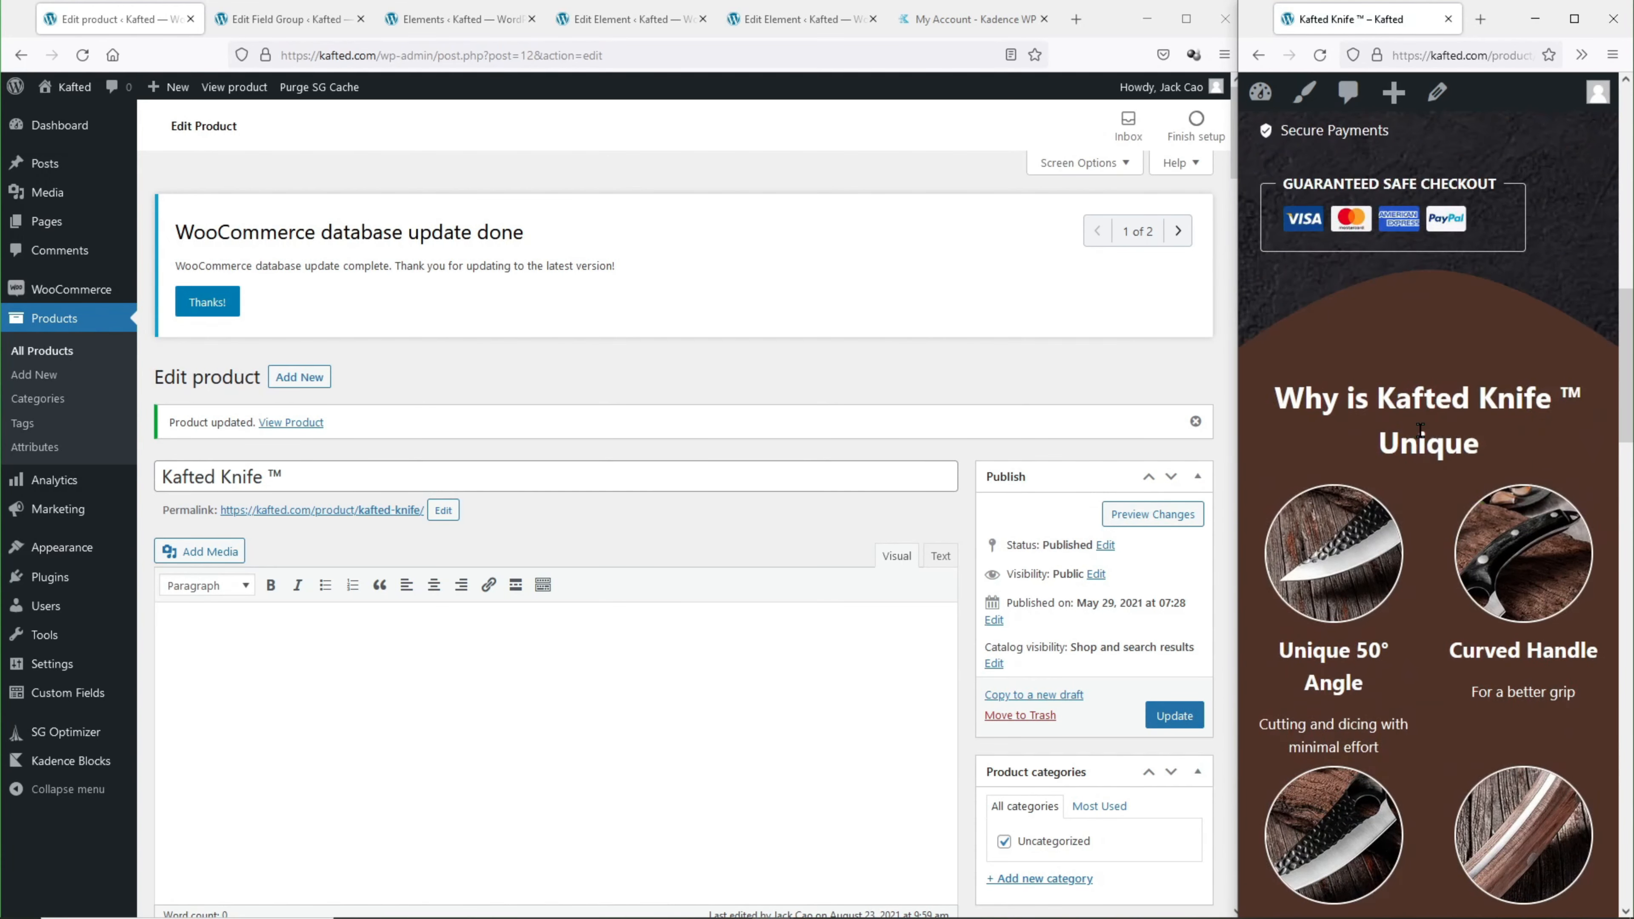
pyautogui.scroll(15, 1420, 431)
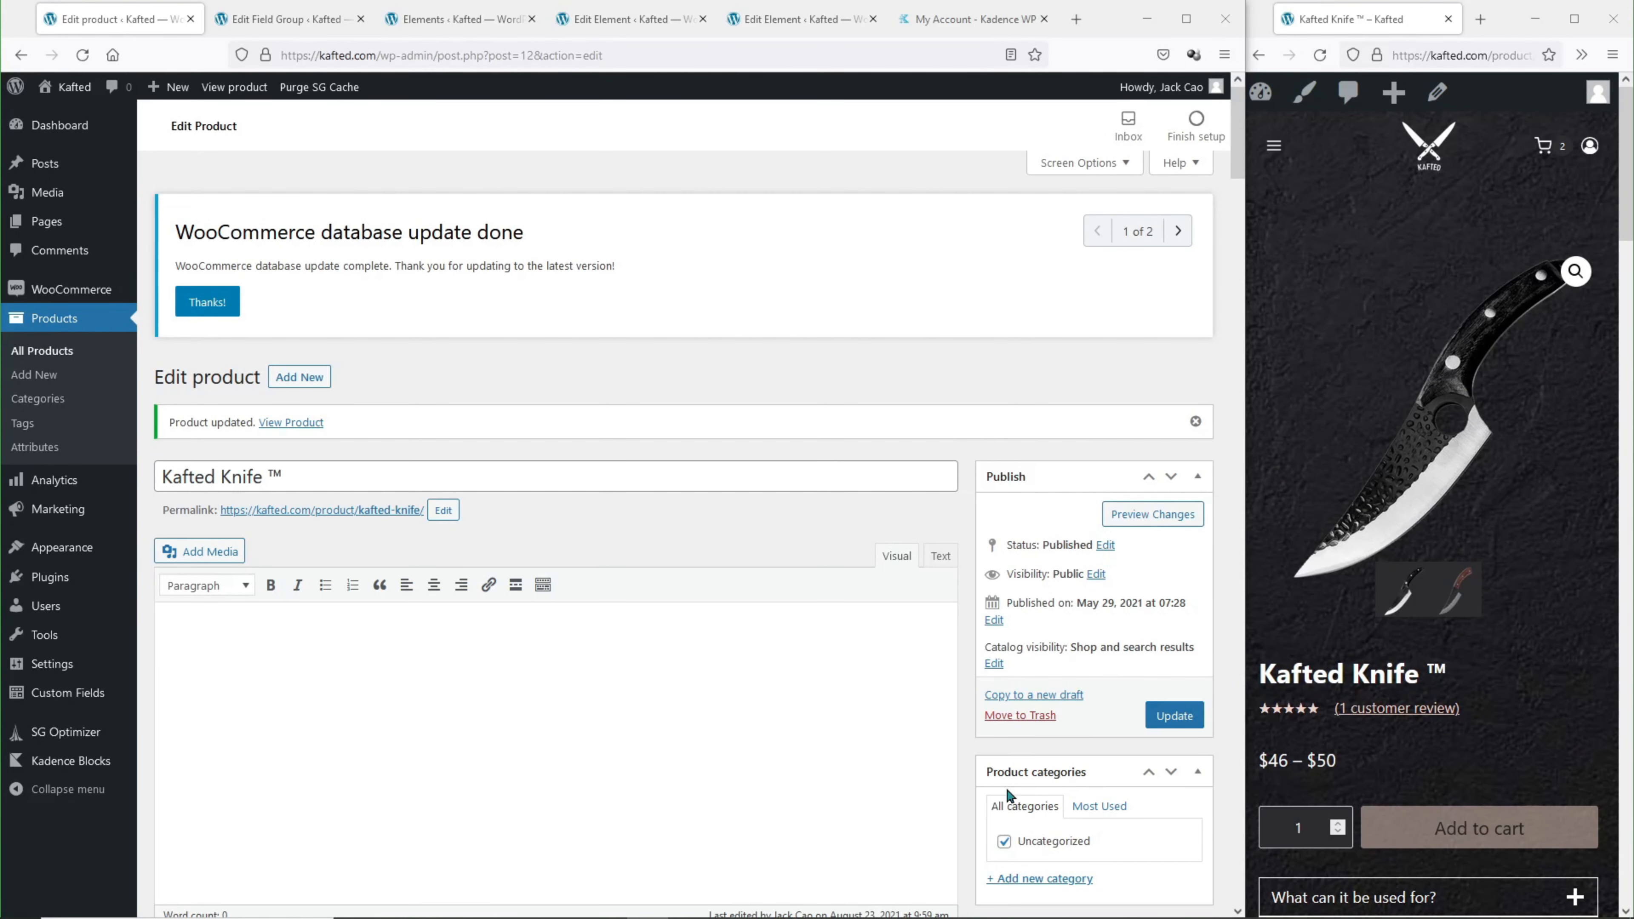
# Add a product category named "Knife" with the slug knife and the description "Best Knife Collections".
pyautogui.scroll(-4, 1045, 615)
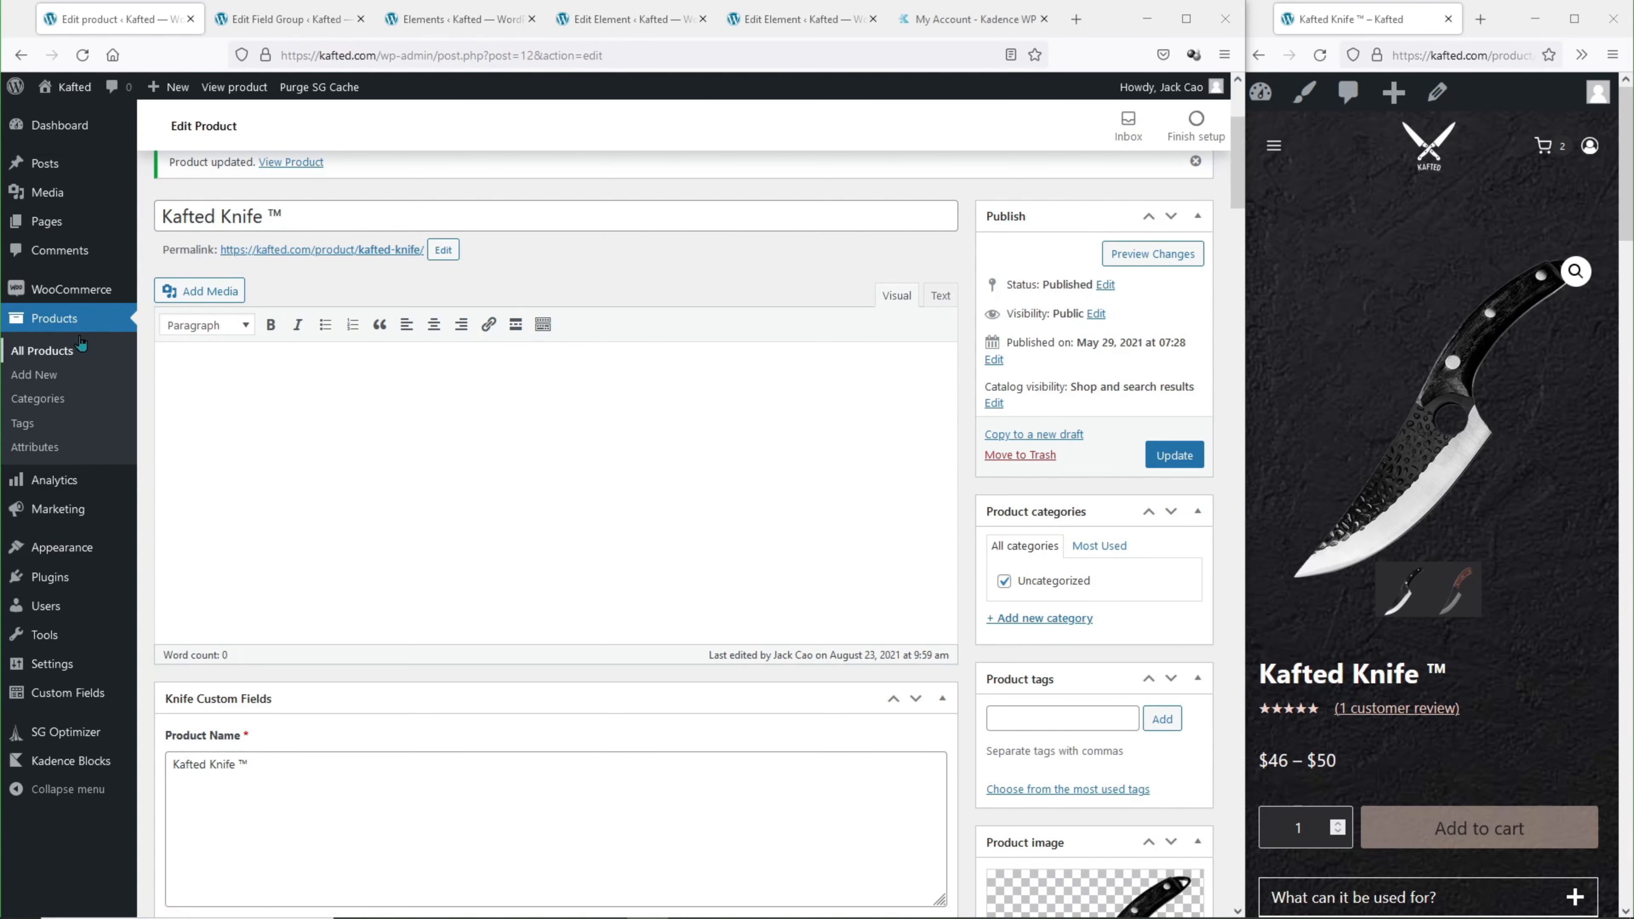
pyautogui.click(36, 398)
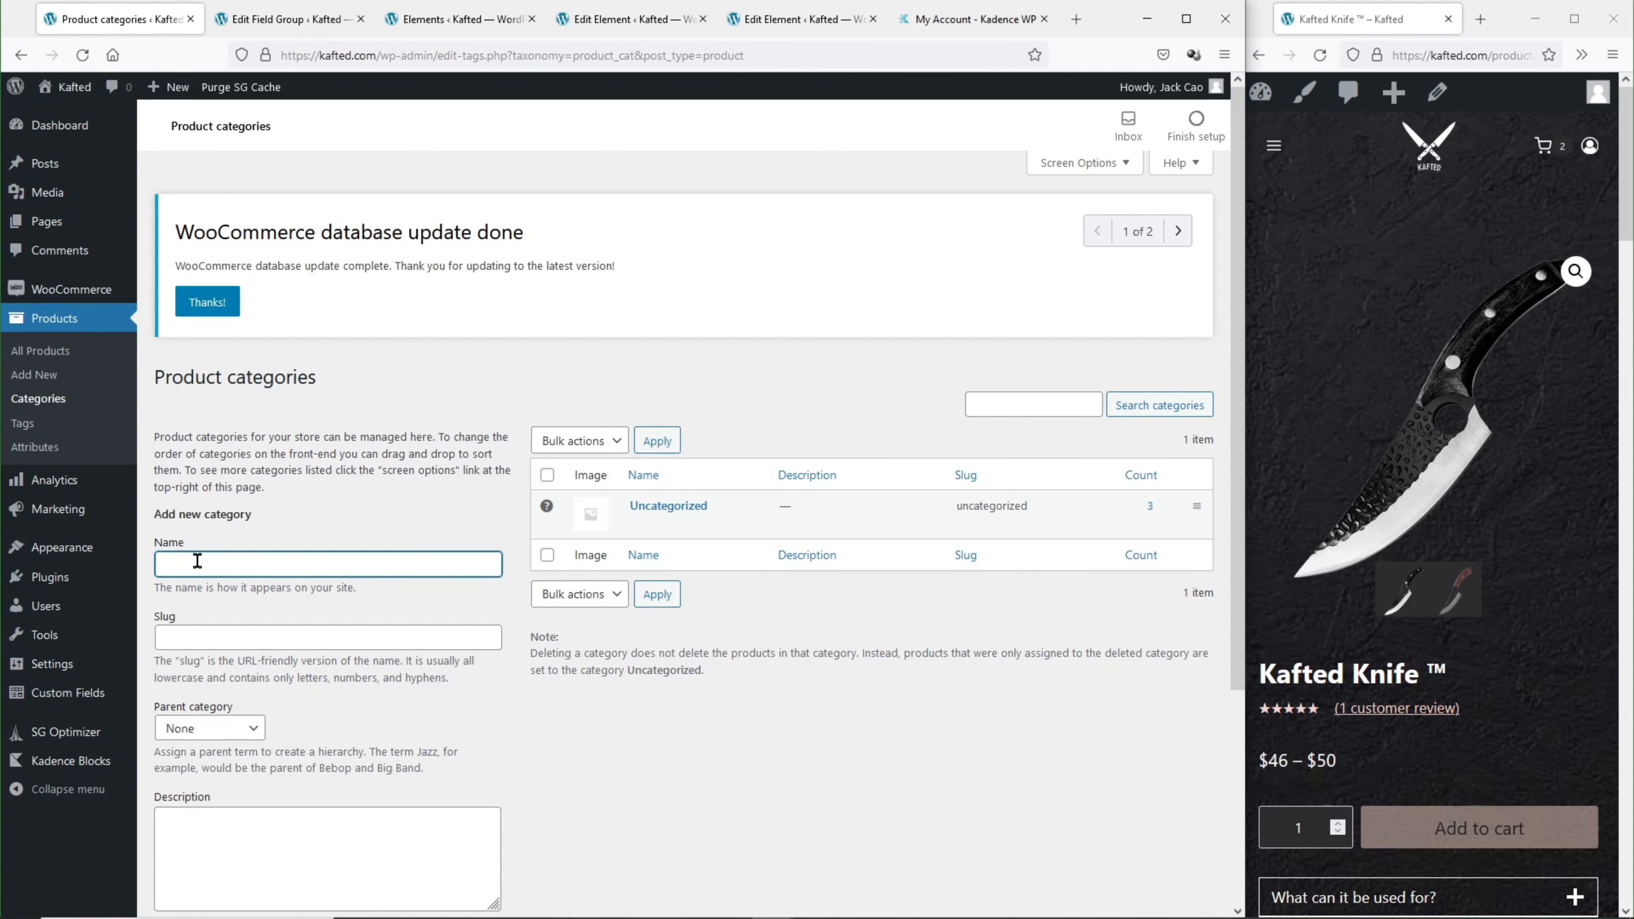
pyautogui.scroll(-4, 234, 575)
pyautogui.click(236, 589)
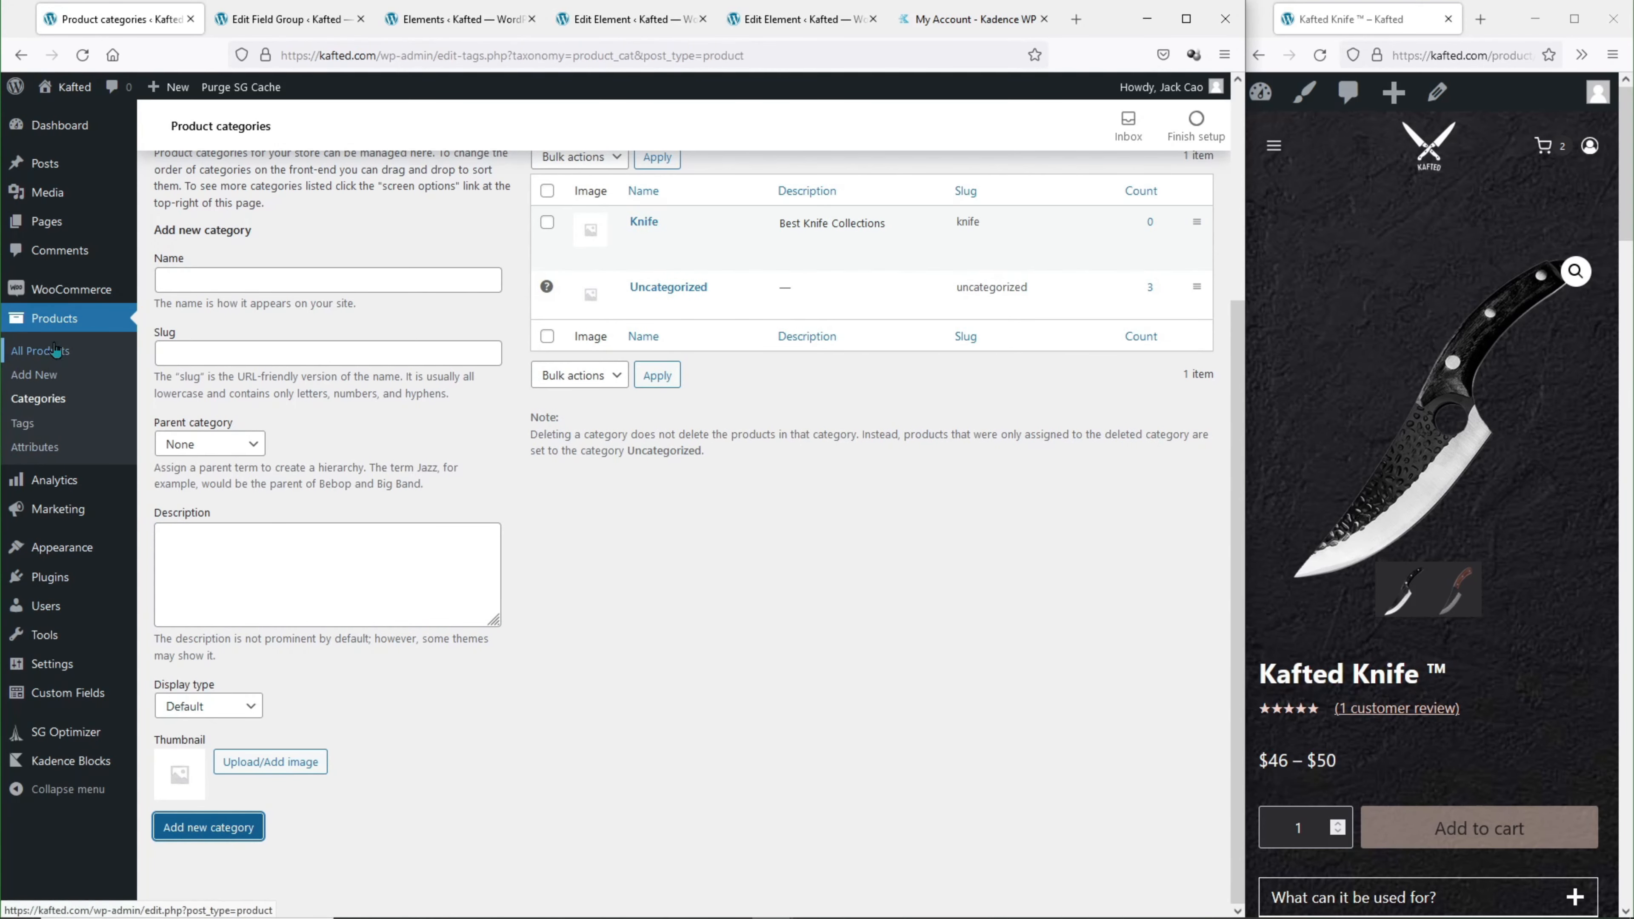
# Open the Kafted Knife product from the product list in a new tab, change its category from Uncategorized to Knife and update it.
pyautogui.rightClick(56, 351)
pyautogui.click(96, 367)
pyautogui.click(239, 21)
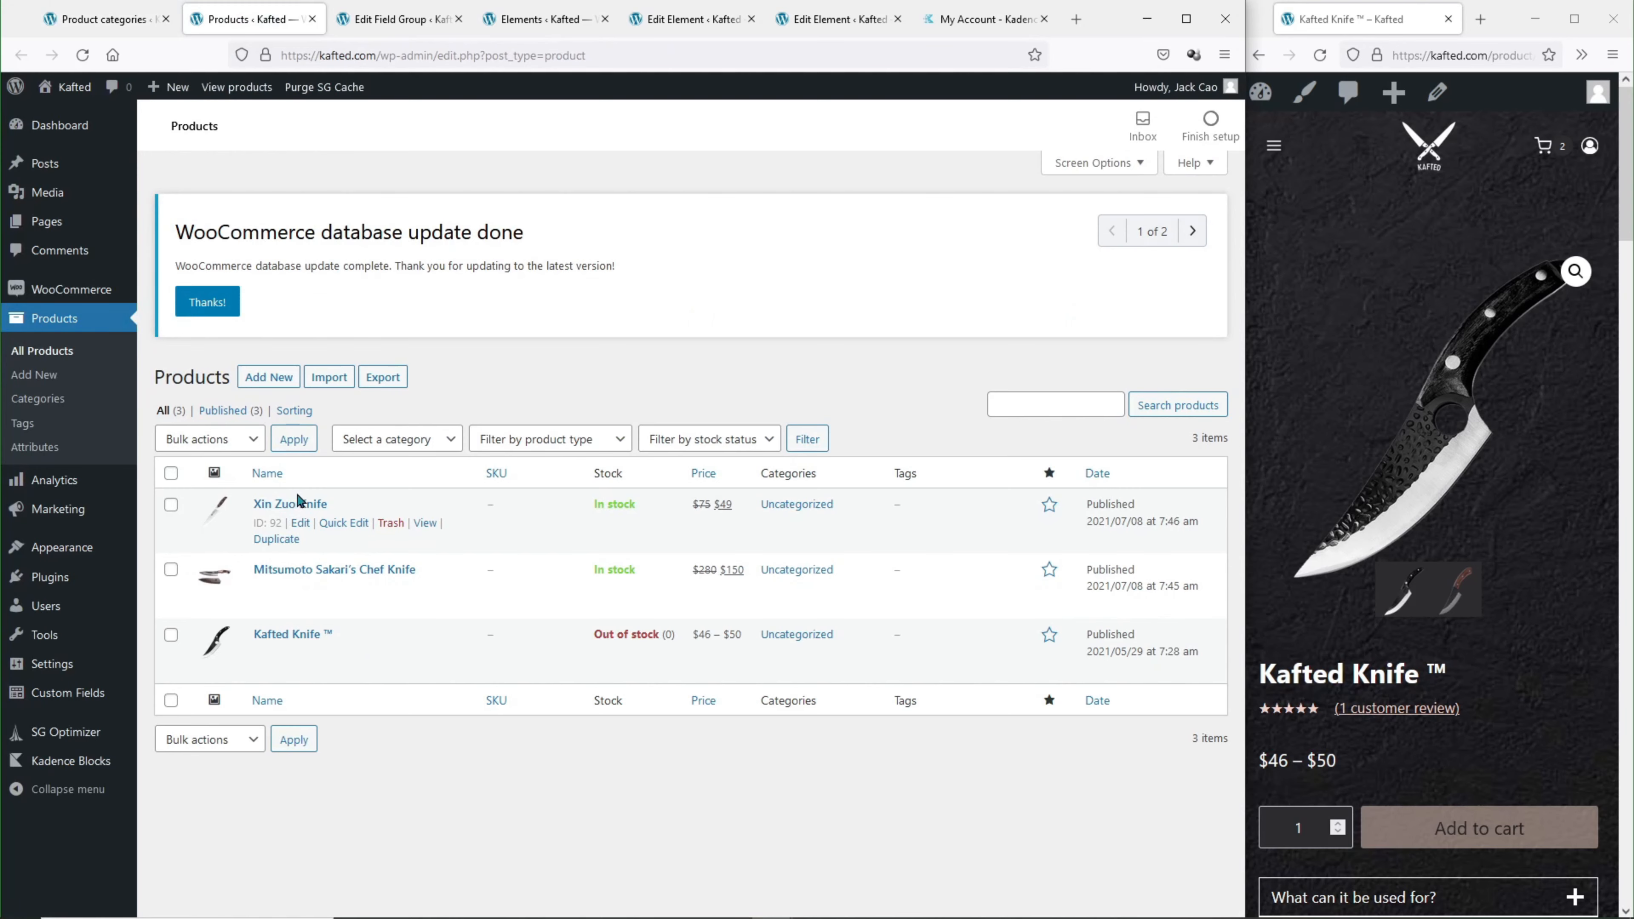
pyautogui.click(267, 643)
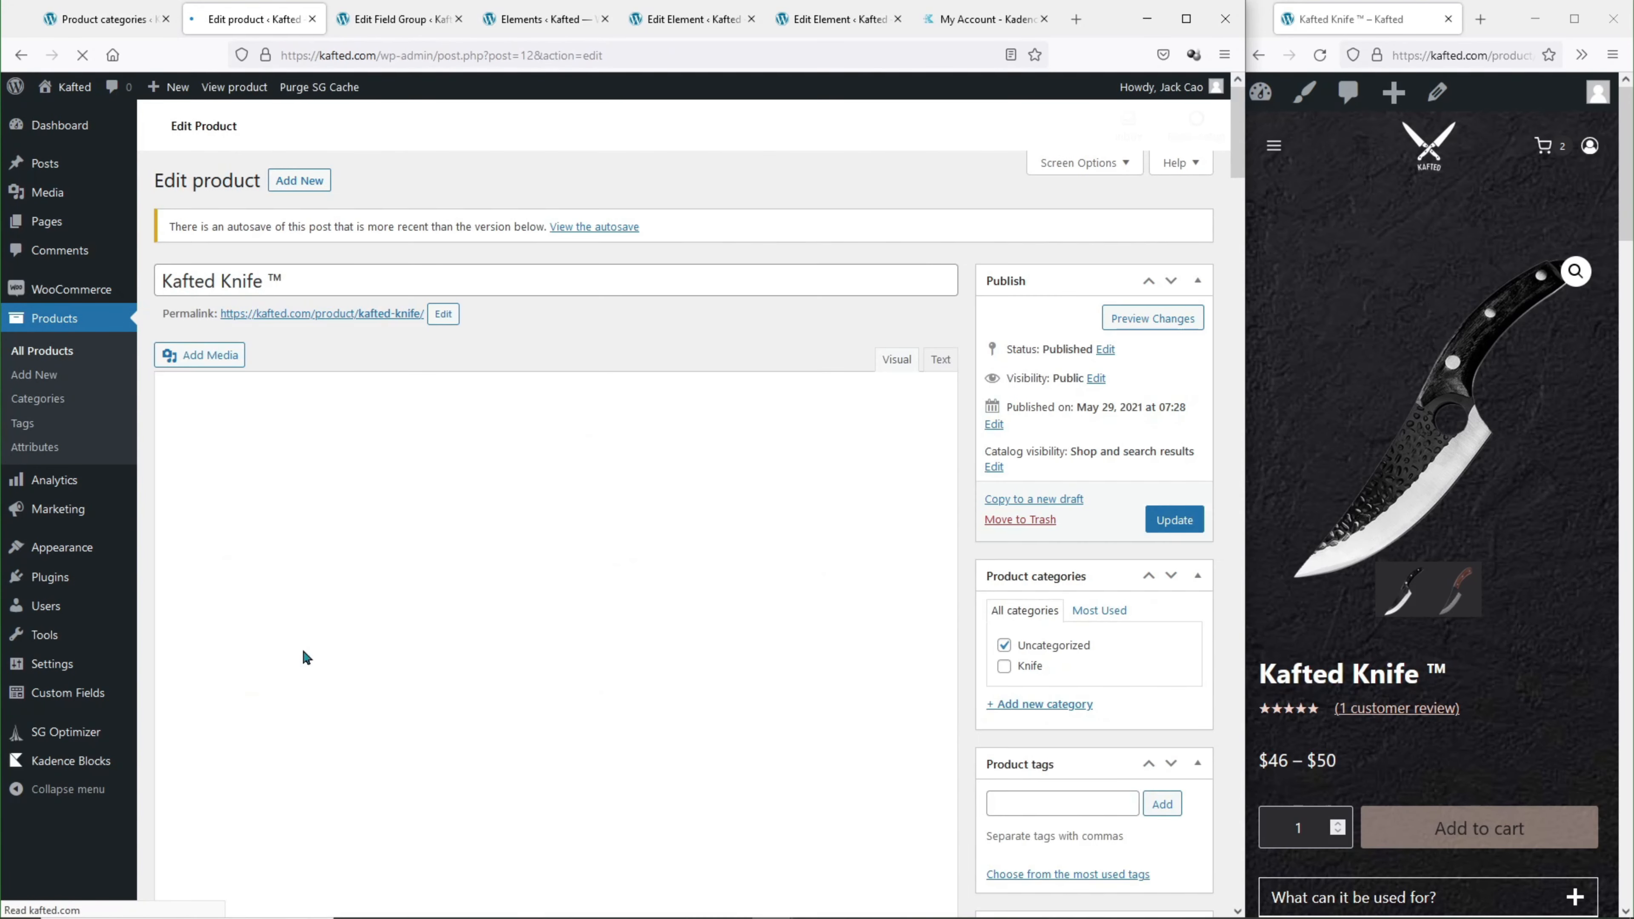
pyautogui.scroll(-3, 937, 665)
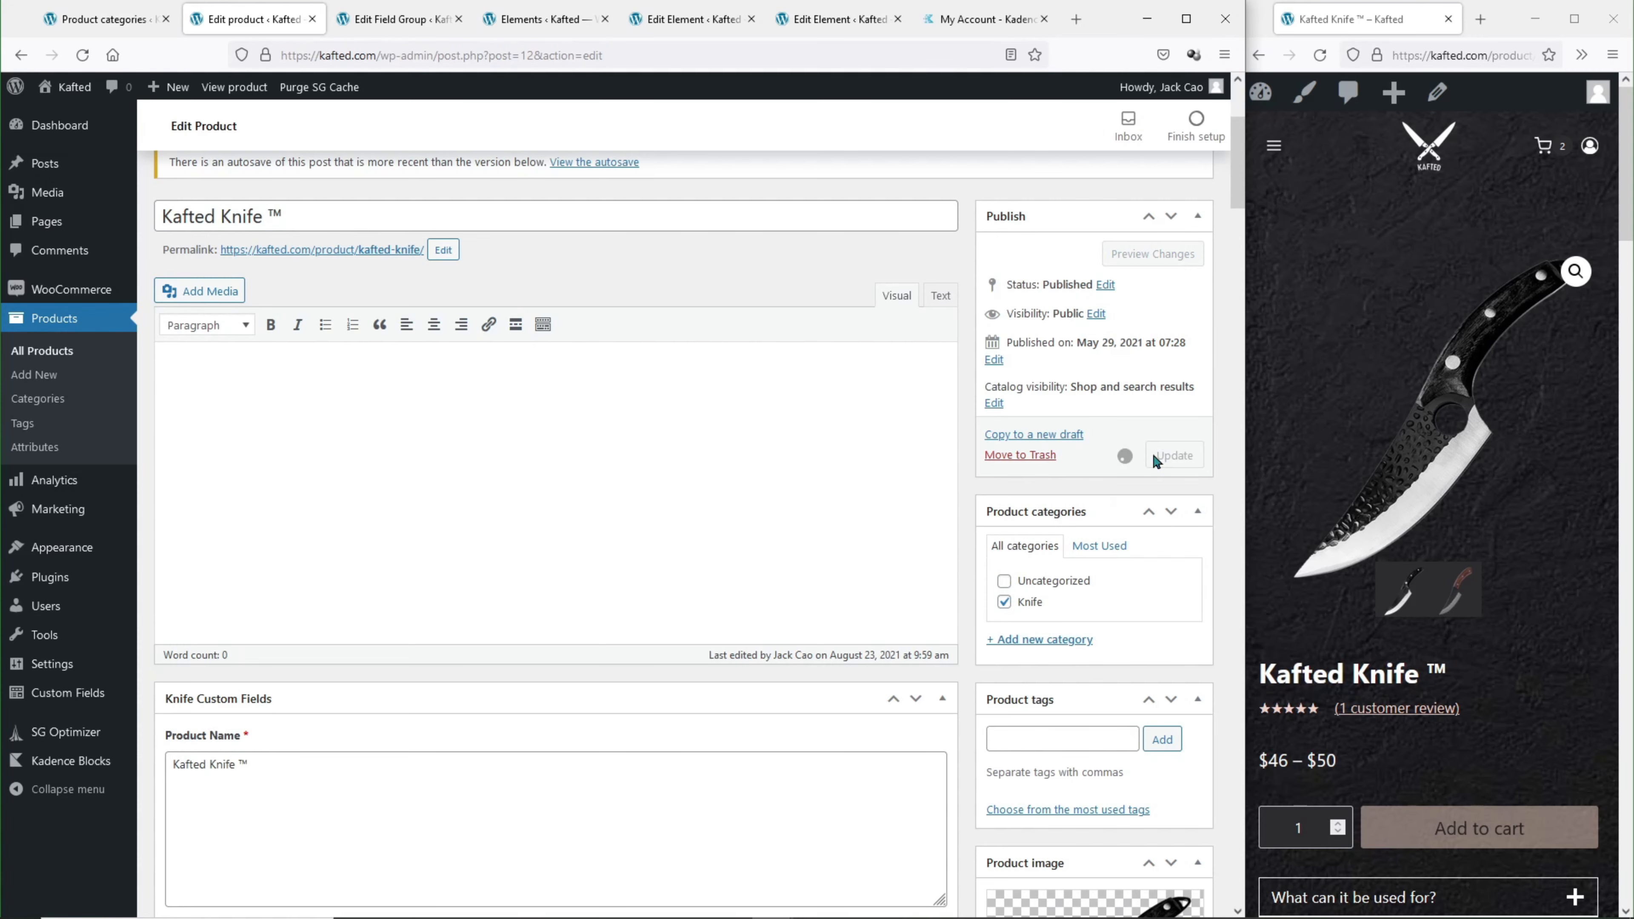
# Reload the live Kafted Knife page and check its content with the new category.
pyautogui.click(1320, 56)
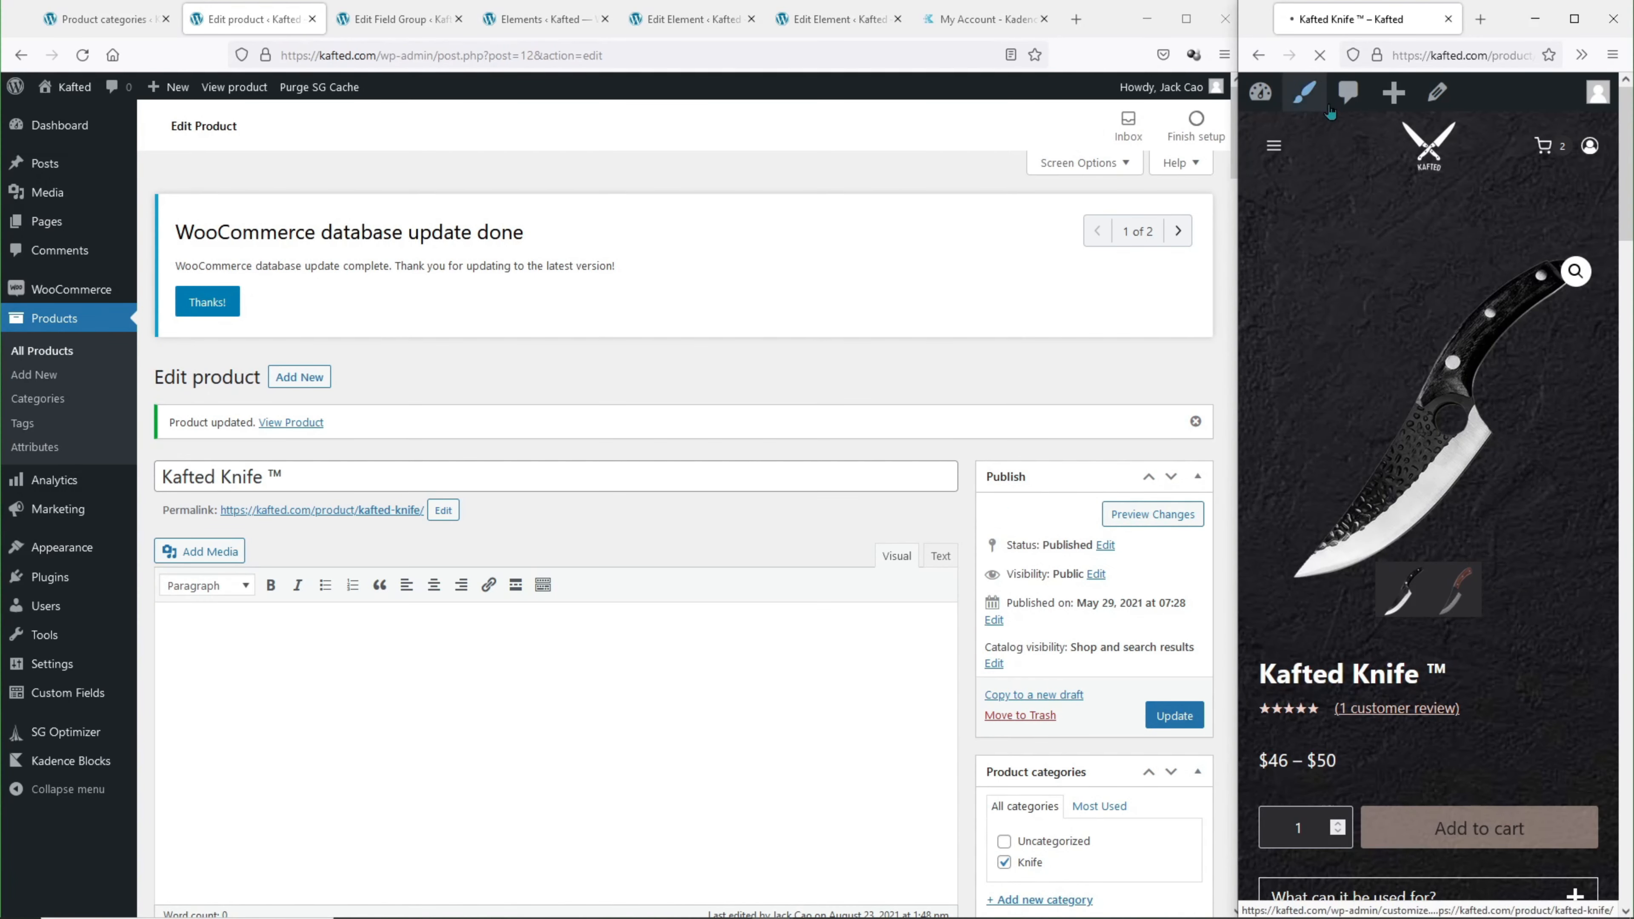
pyautogui.scroll(-15, 1423, 191)
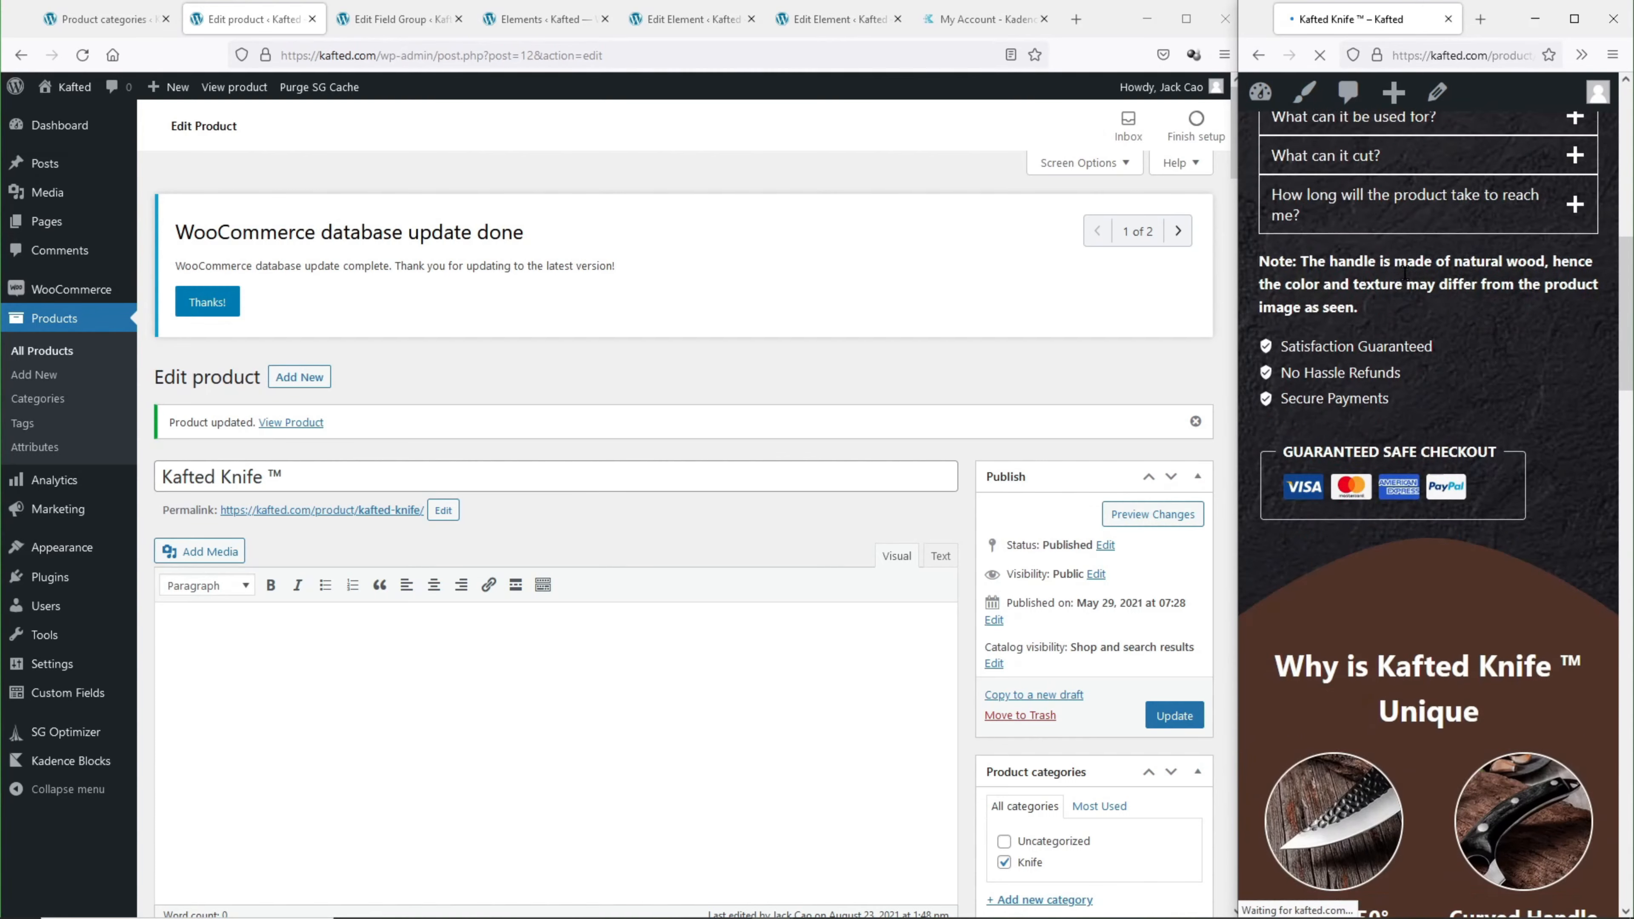
pyautogui.scroll(15, 1423, 193)
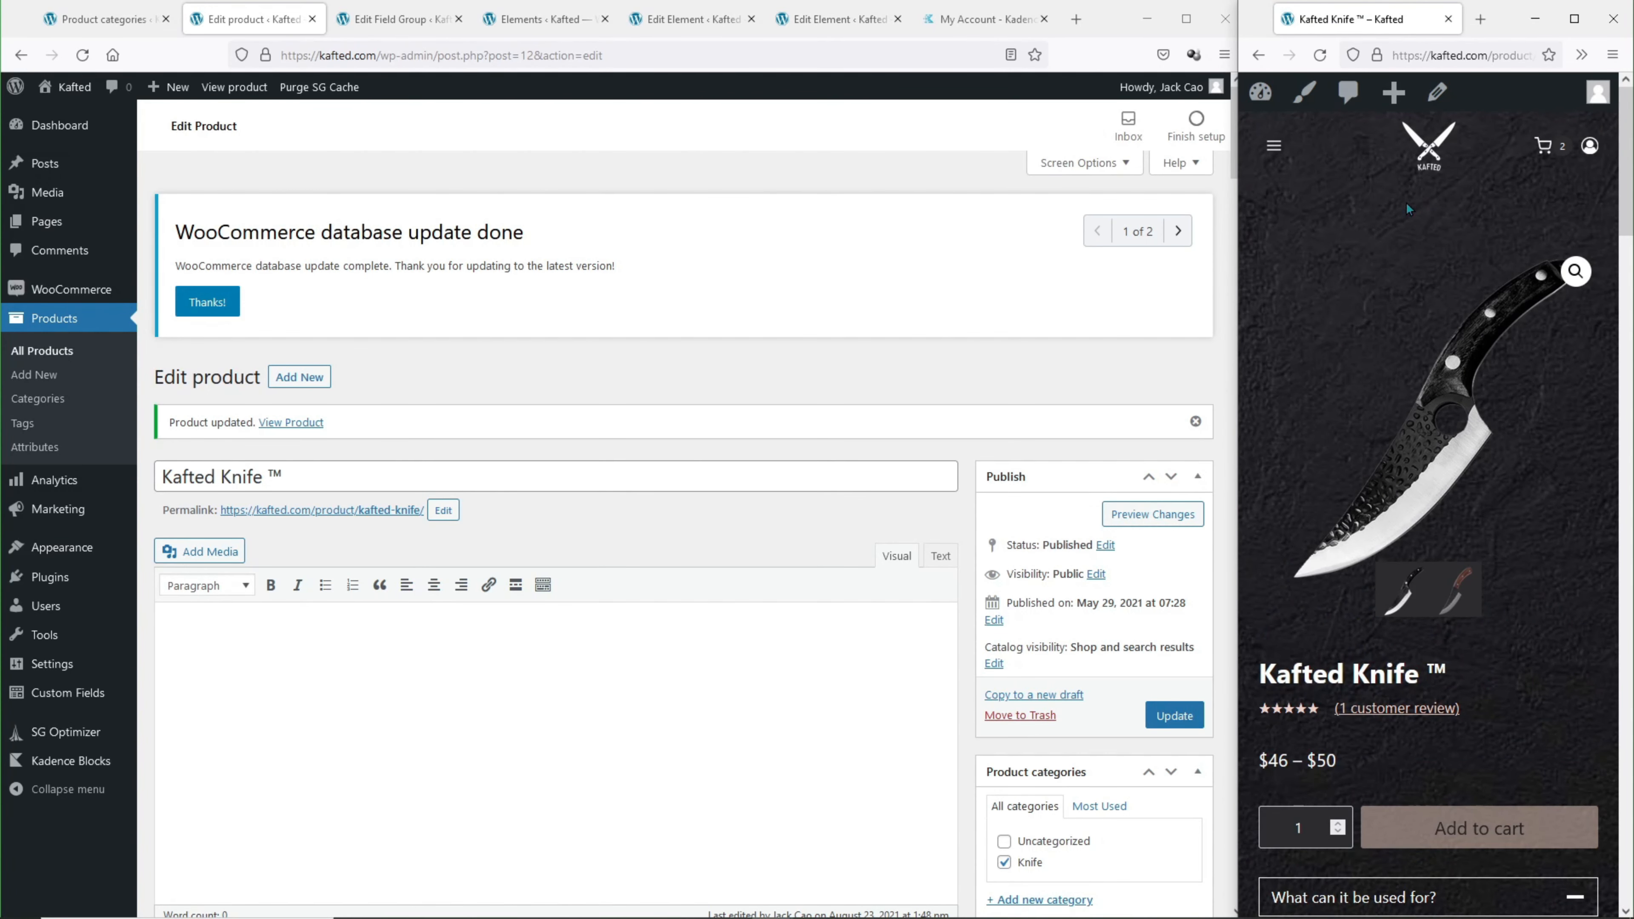
# Open the live Xin Zuo Knife page in a new tab of the preview window and compare it with the Kafted Knife page.
pyautogui.click(52, 354)
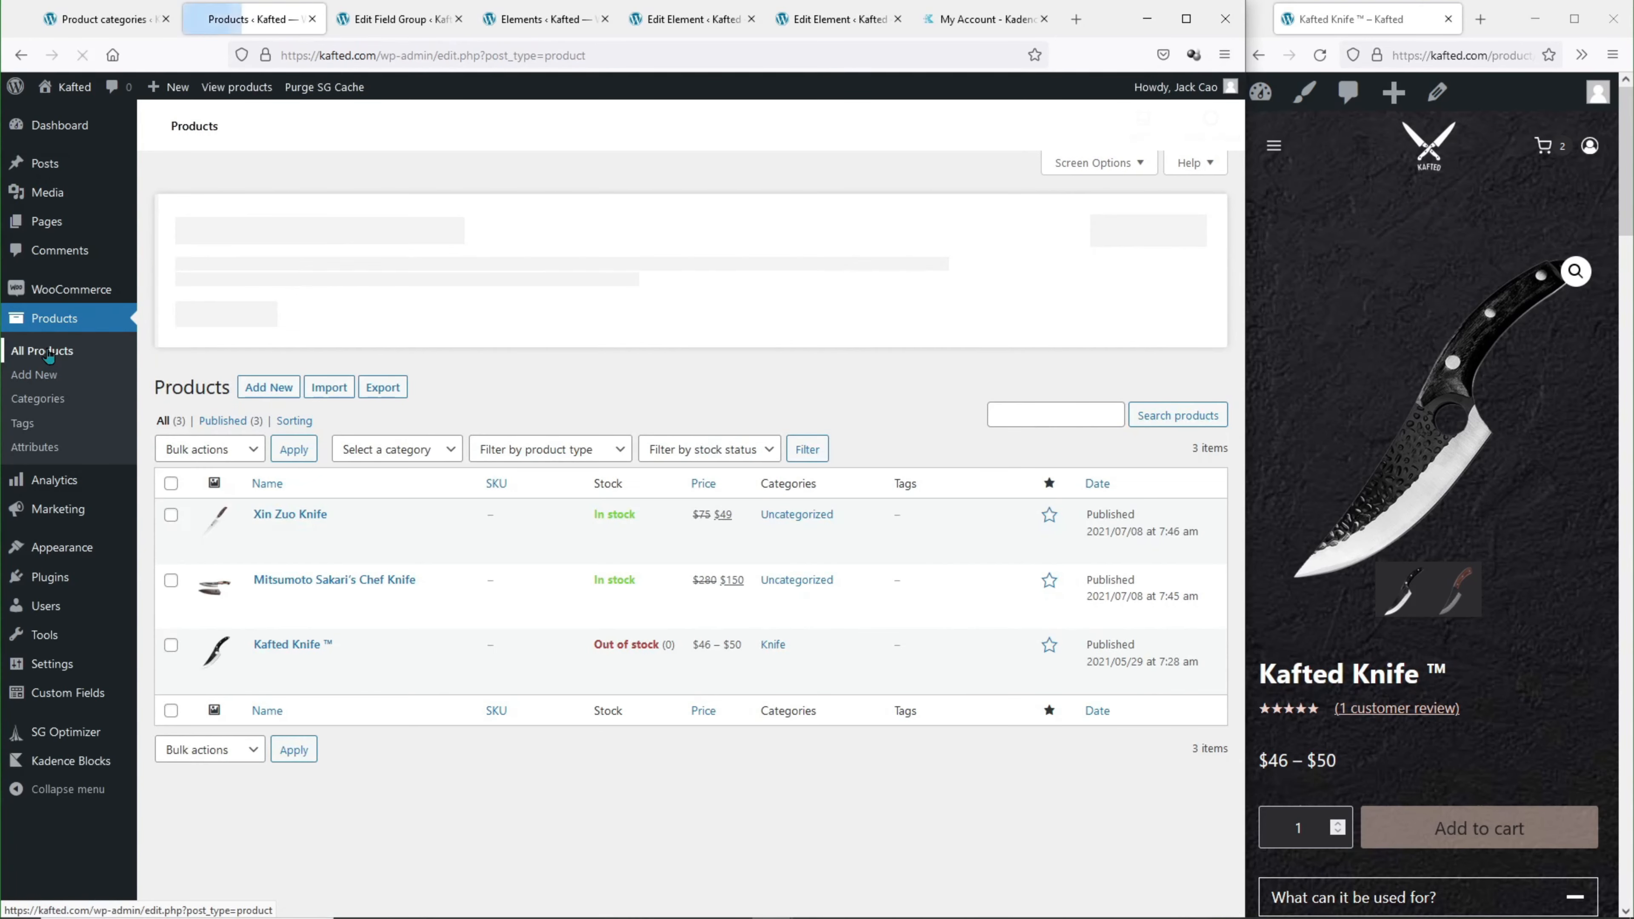
pyautogui.rightClick(426, 523)
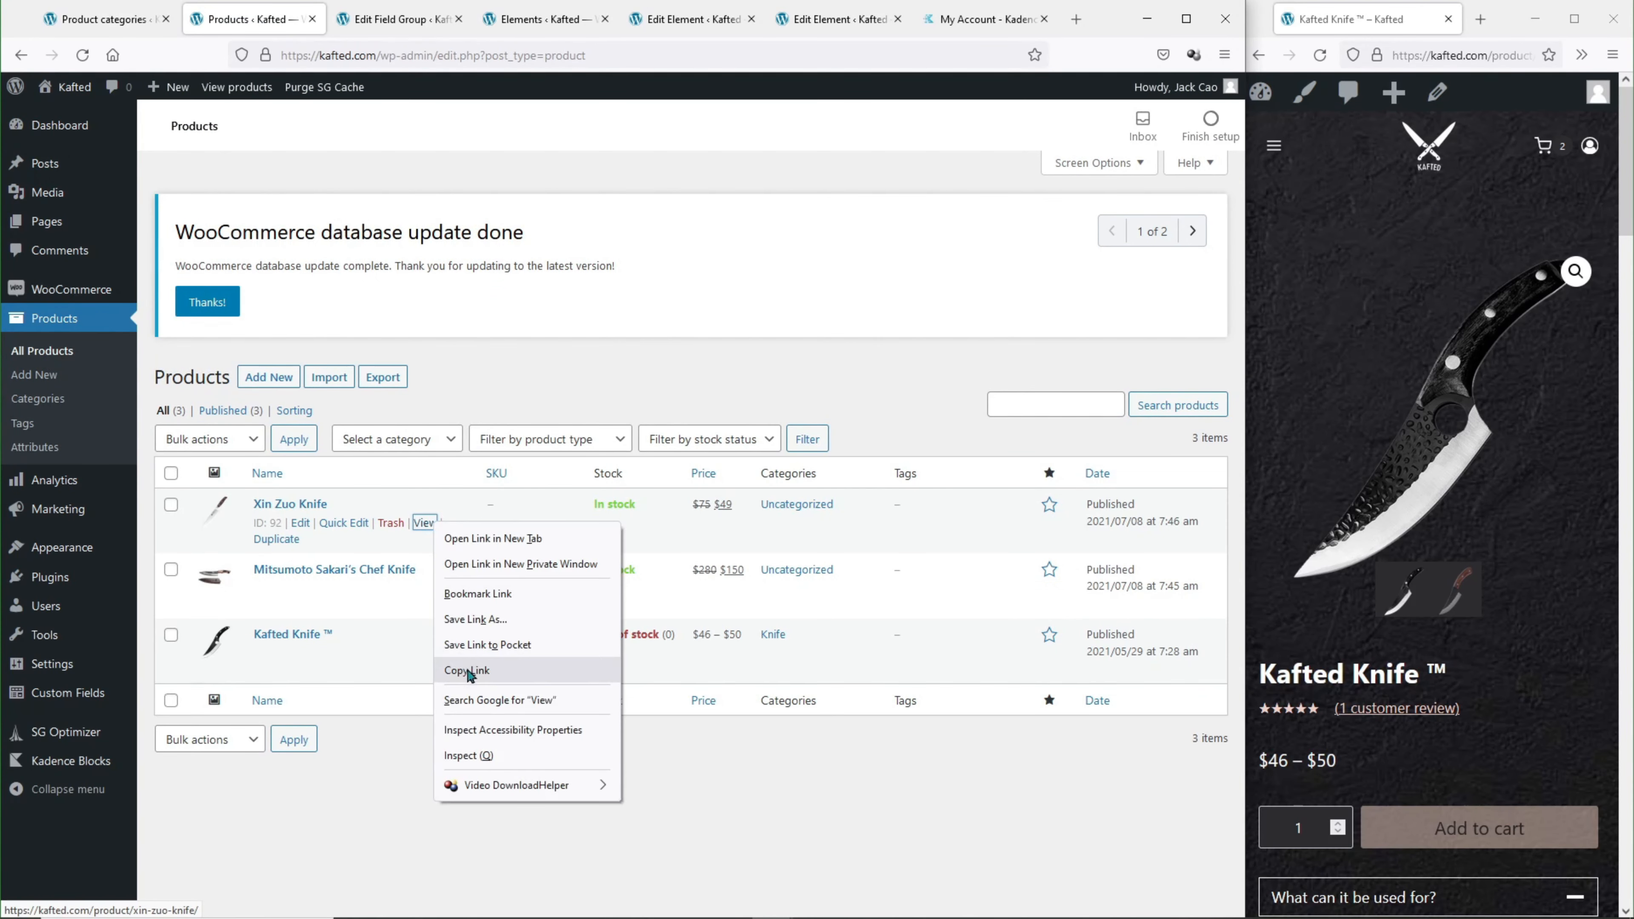
pyautogui.click(476, 671)
pyautogui.click(1481, 20)
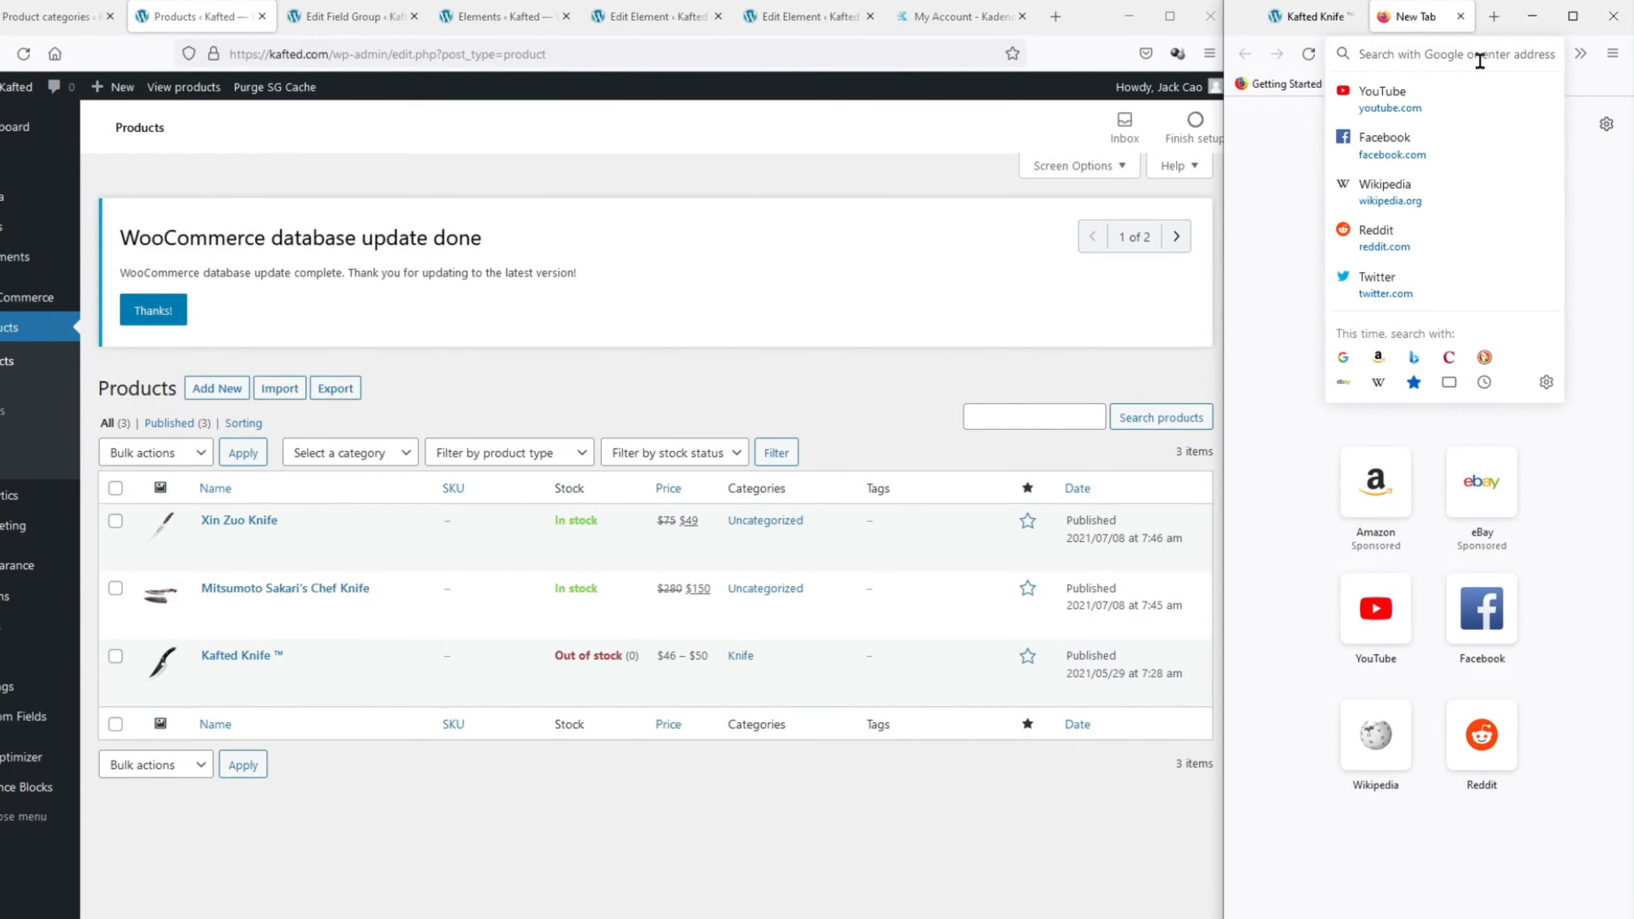
pyautogui.hotkey('ctrl', 'v')
pyautogui.press('Return')
pyautogui.scroll(-10, 1483, 340)
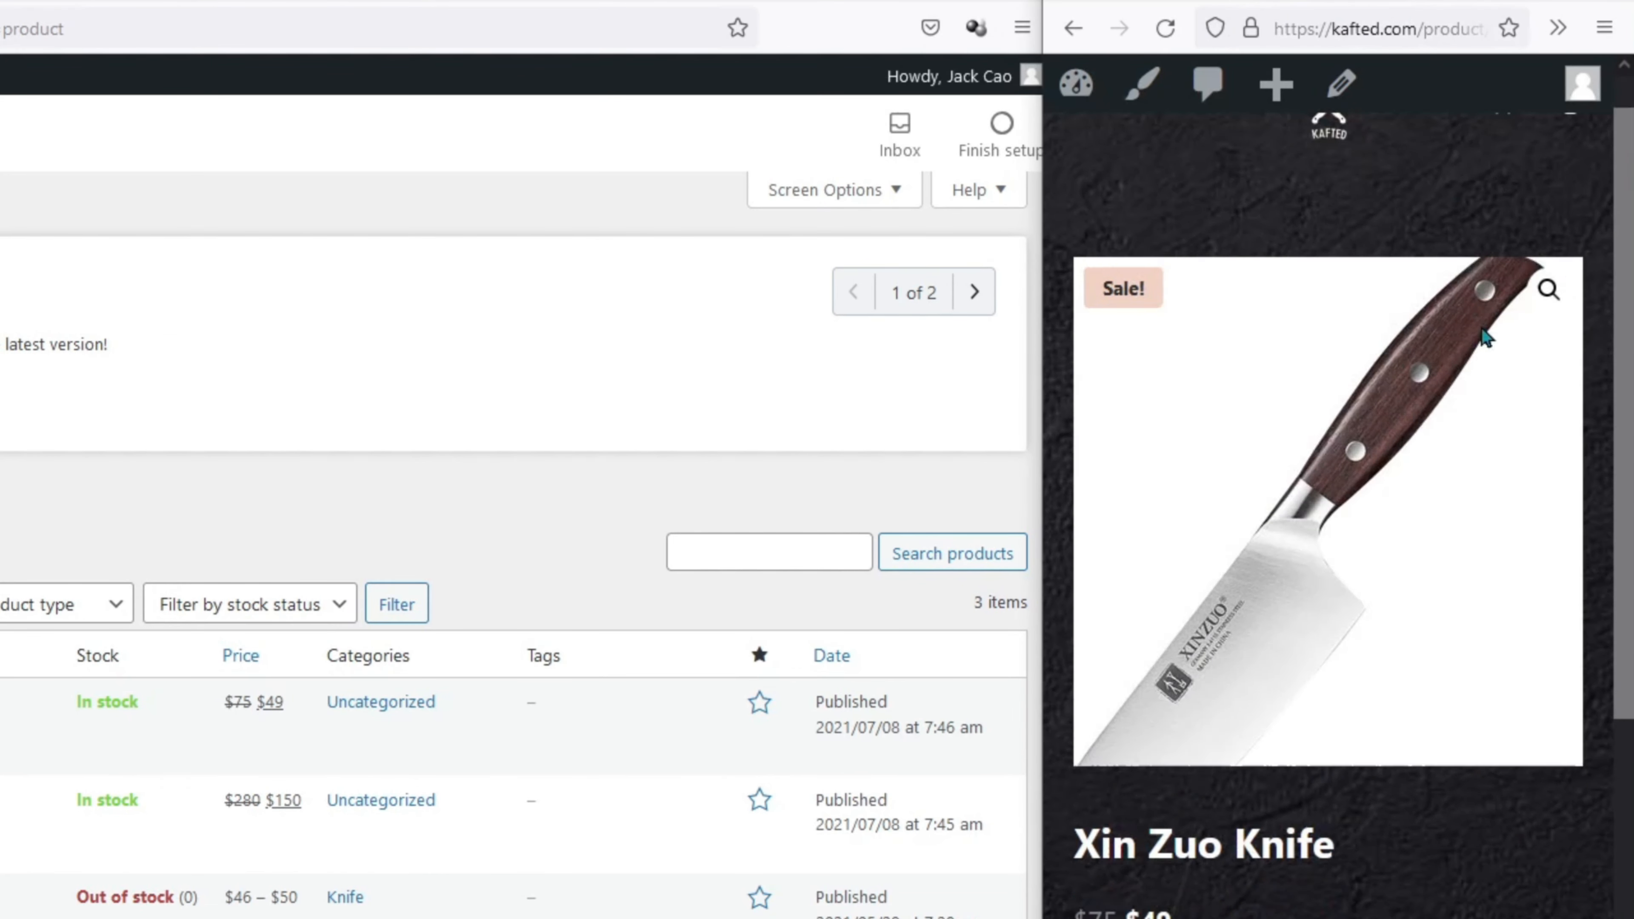
pyautogui.scroll(10, 1477, 327)
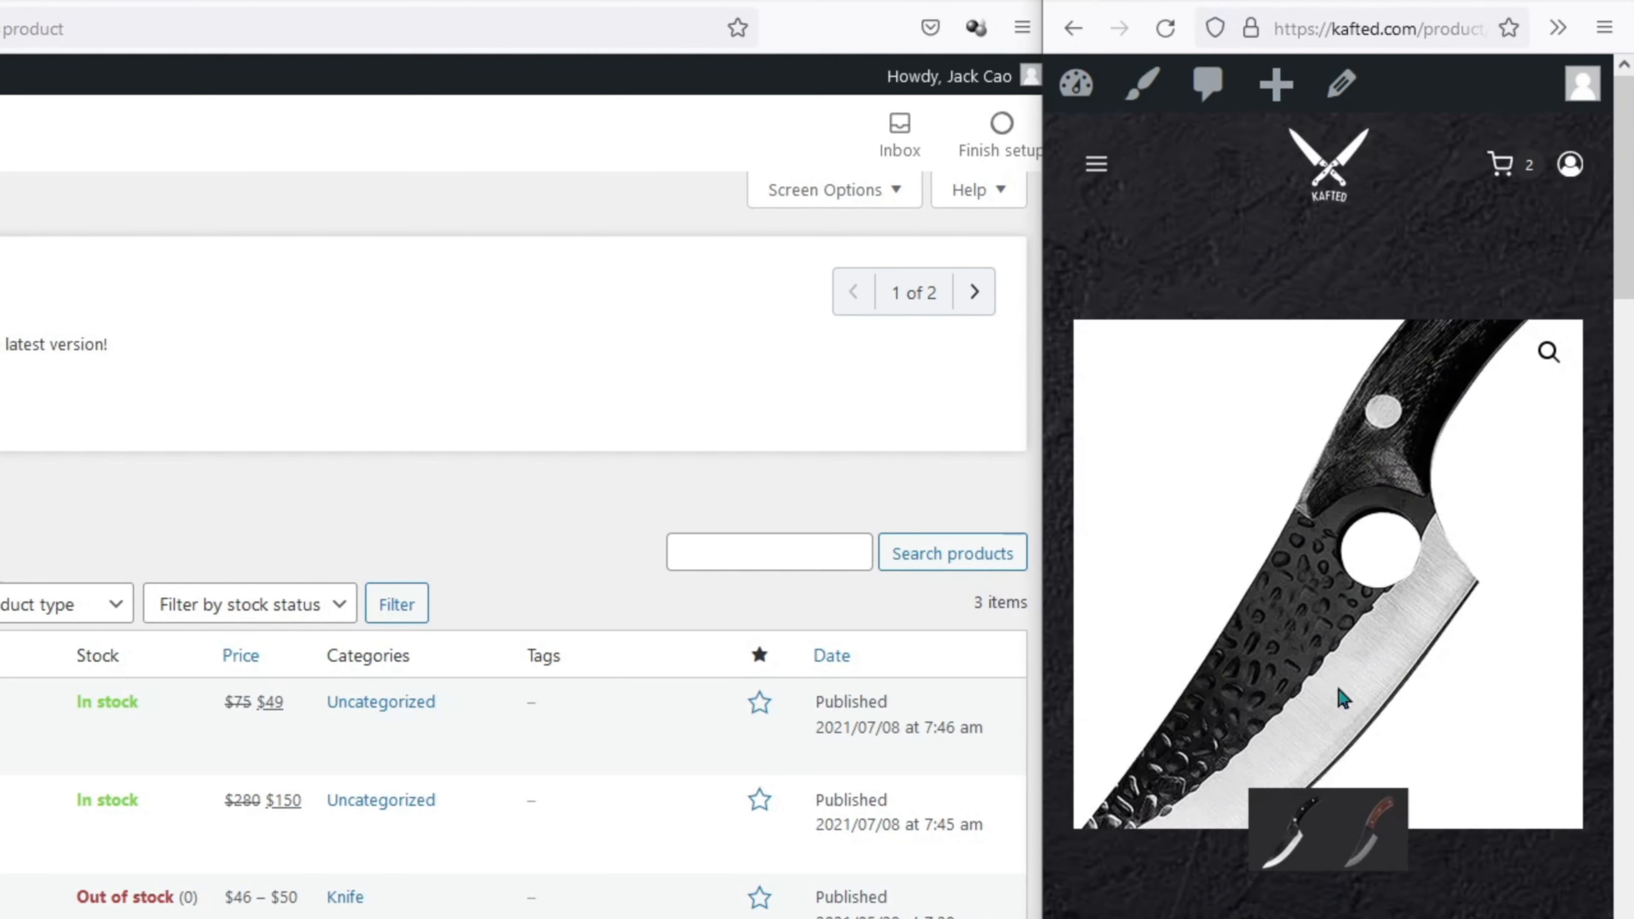
pyautogui.scroll(-10, 1347, 825)
pyautogui.scroll(-5, 1347, 825)
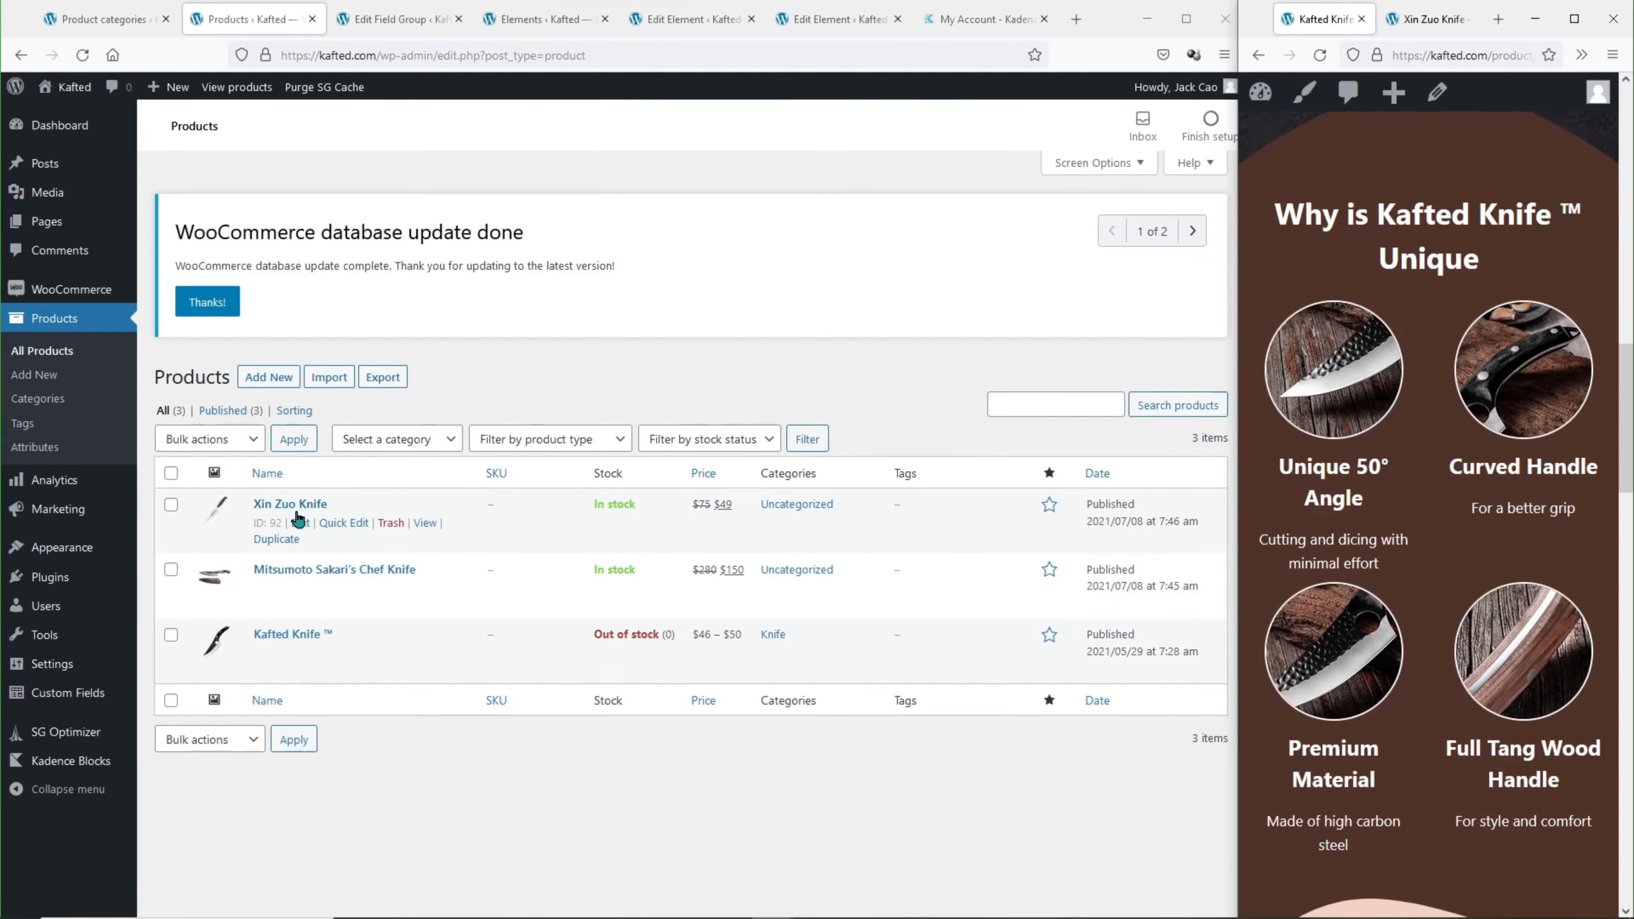
# Open the Xin Zuo Knife product for editing in a new tab and look through its Knife Custom Fields.
pyautogui.rightClick(300, 526)
pyautogui.click(341, 541)
pyautogui.click(325, 20)
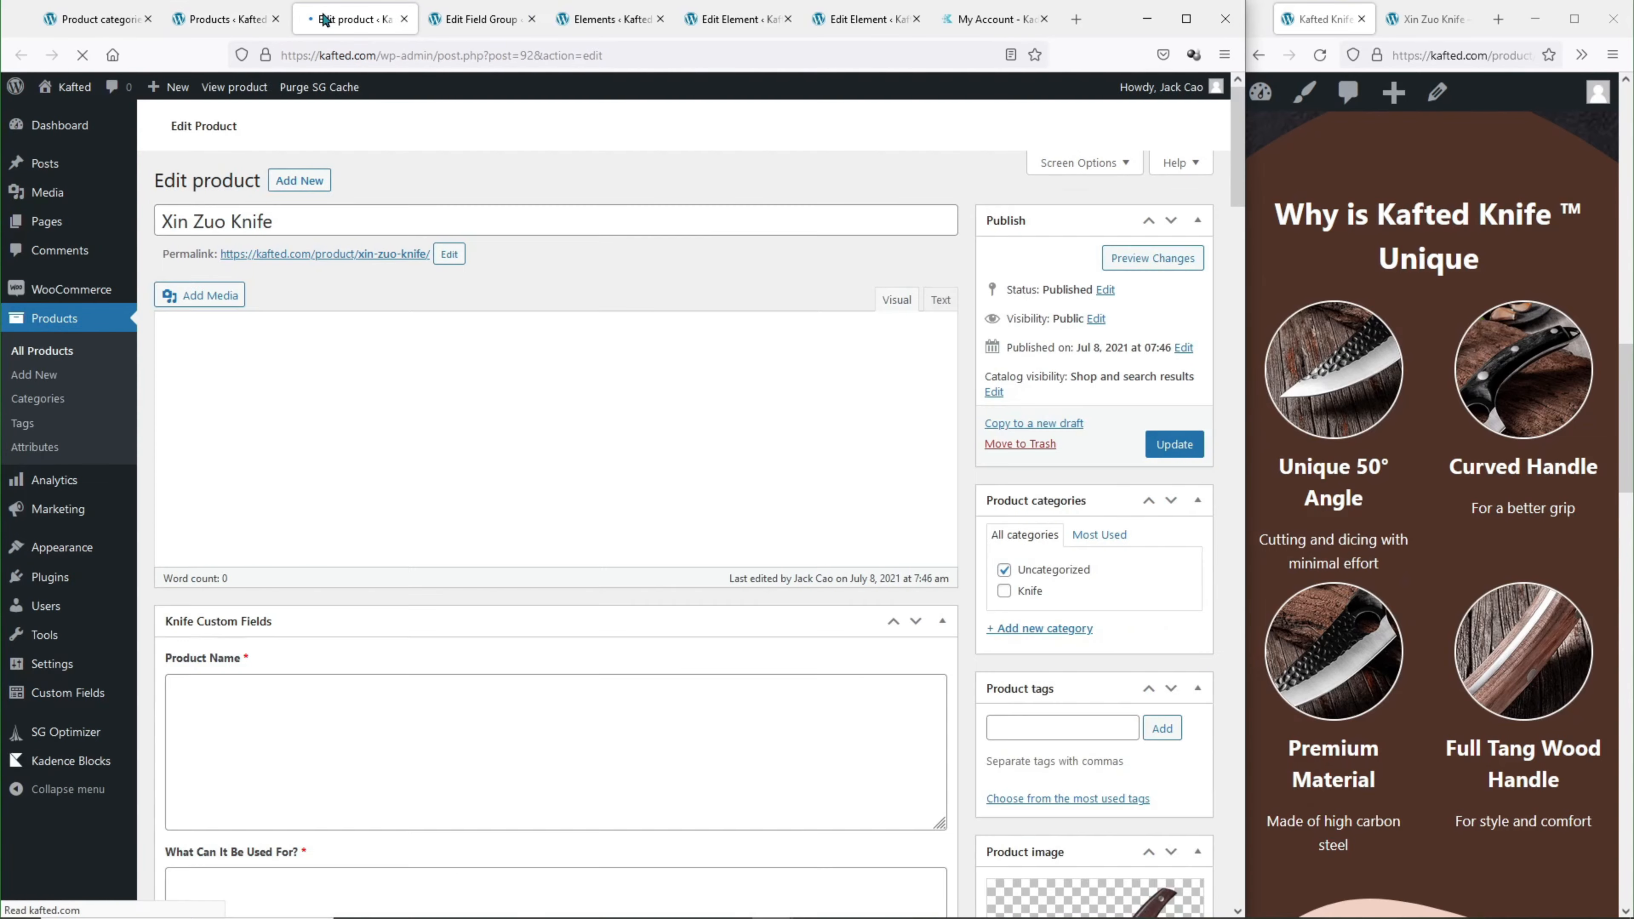
pyautogui.scroll(-5, 368, 244)
pyautogui.scroll(-15, 362, 484)
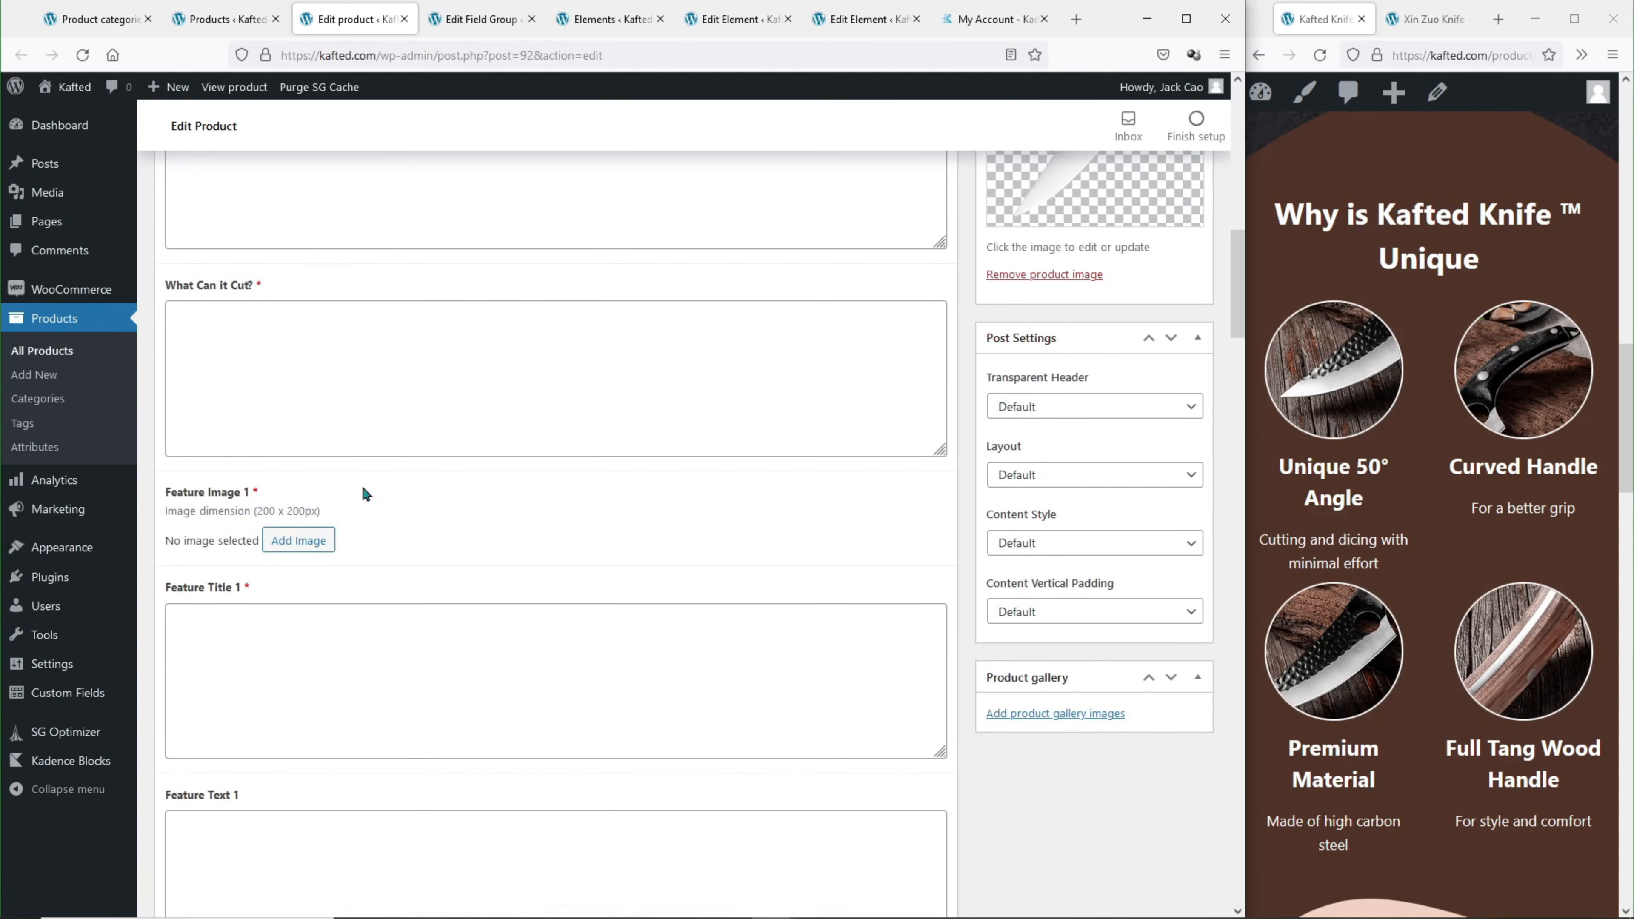
pyautogui.scroll(15, 365, 492)
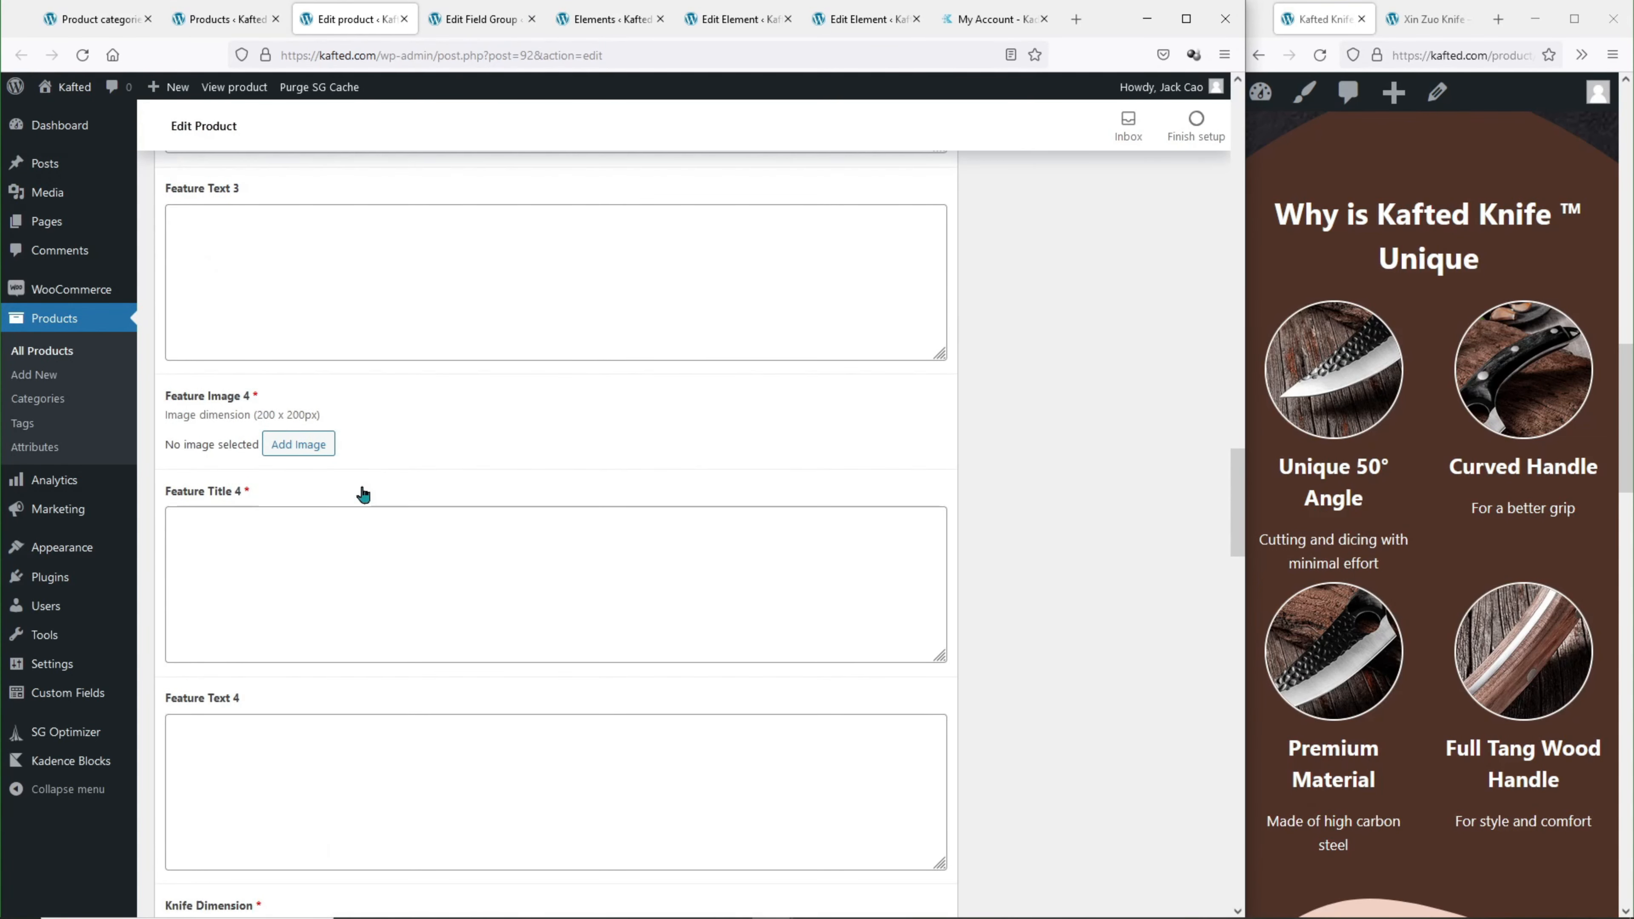
pyautogui.scroll(5, 366, 484)
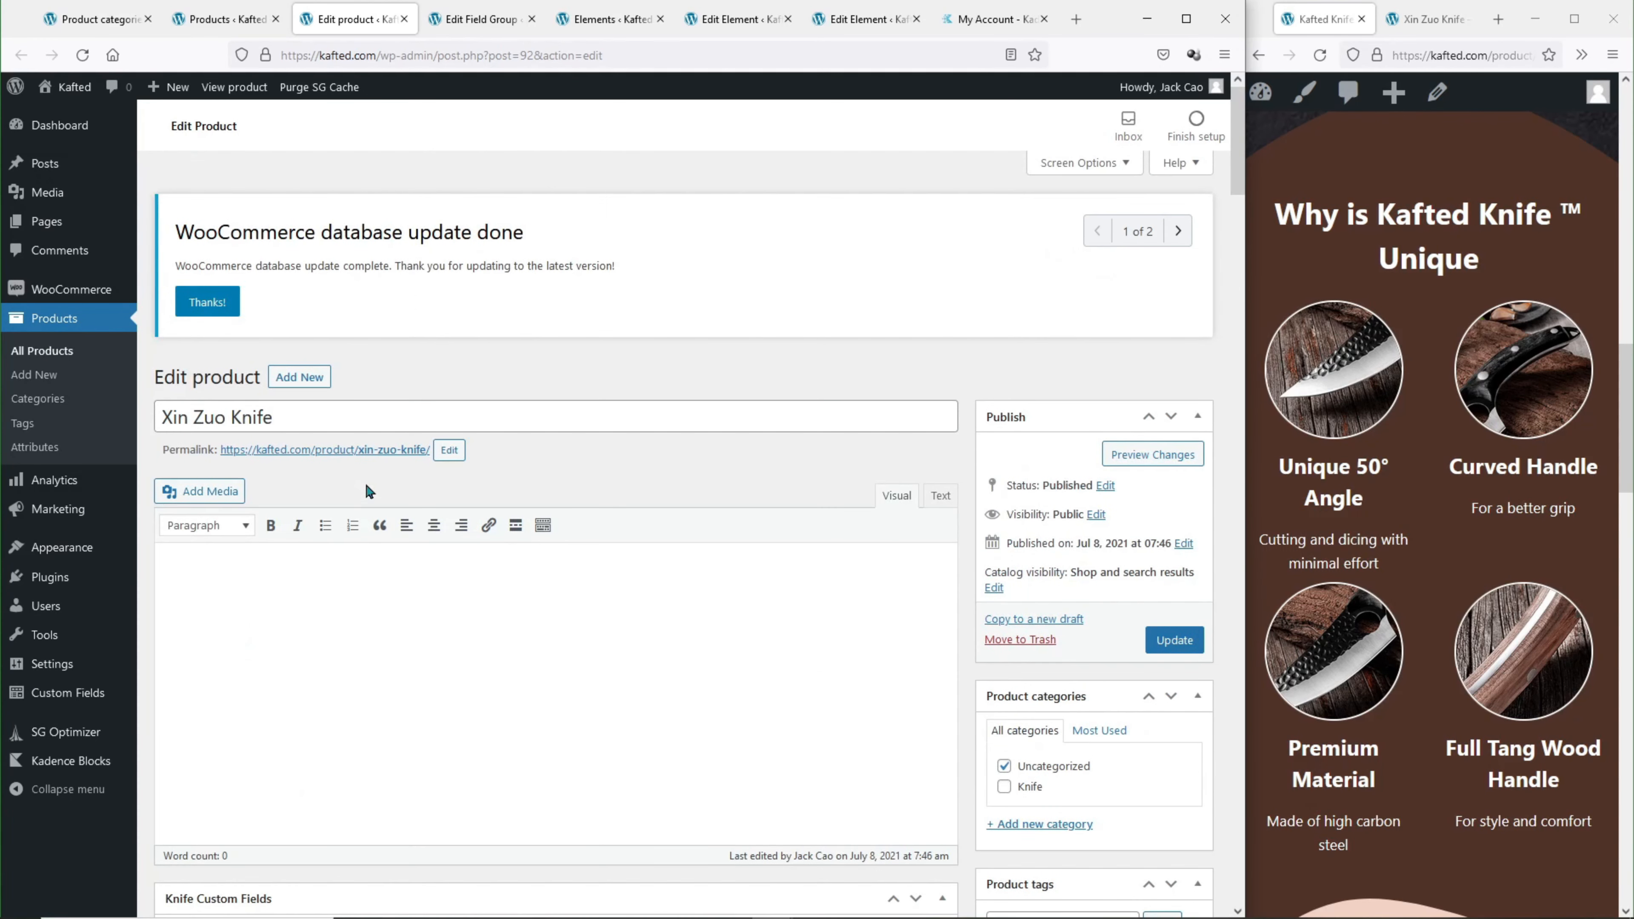
# Set the Single Product Tabs element to show on single products selected by Group, using the Product categories taxonomy.
pyautogui.scroll(-9, 366, 485)
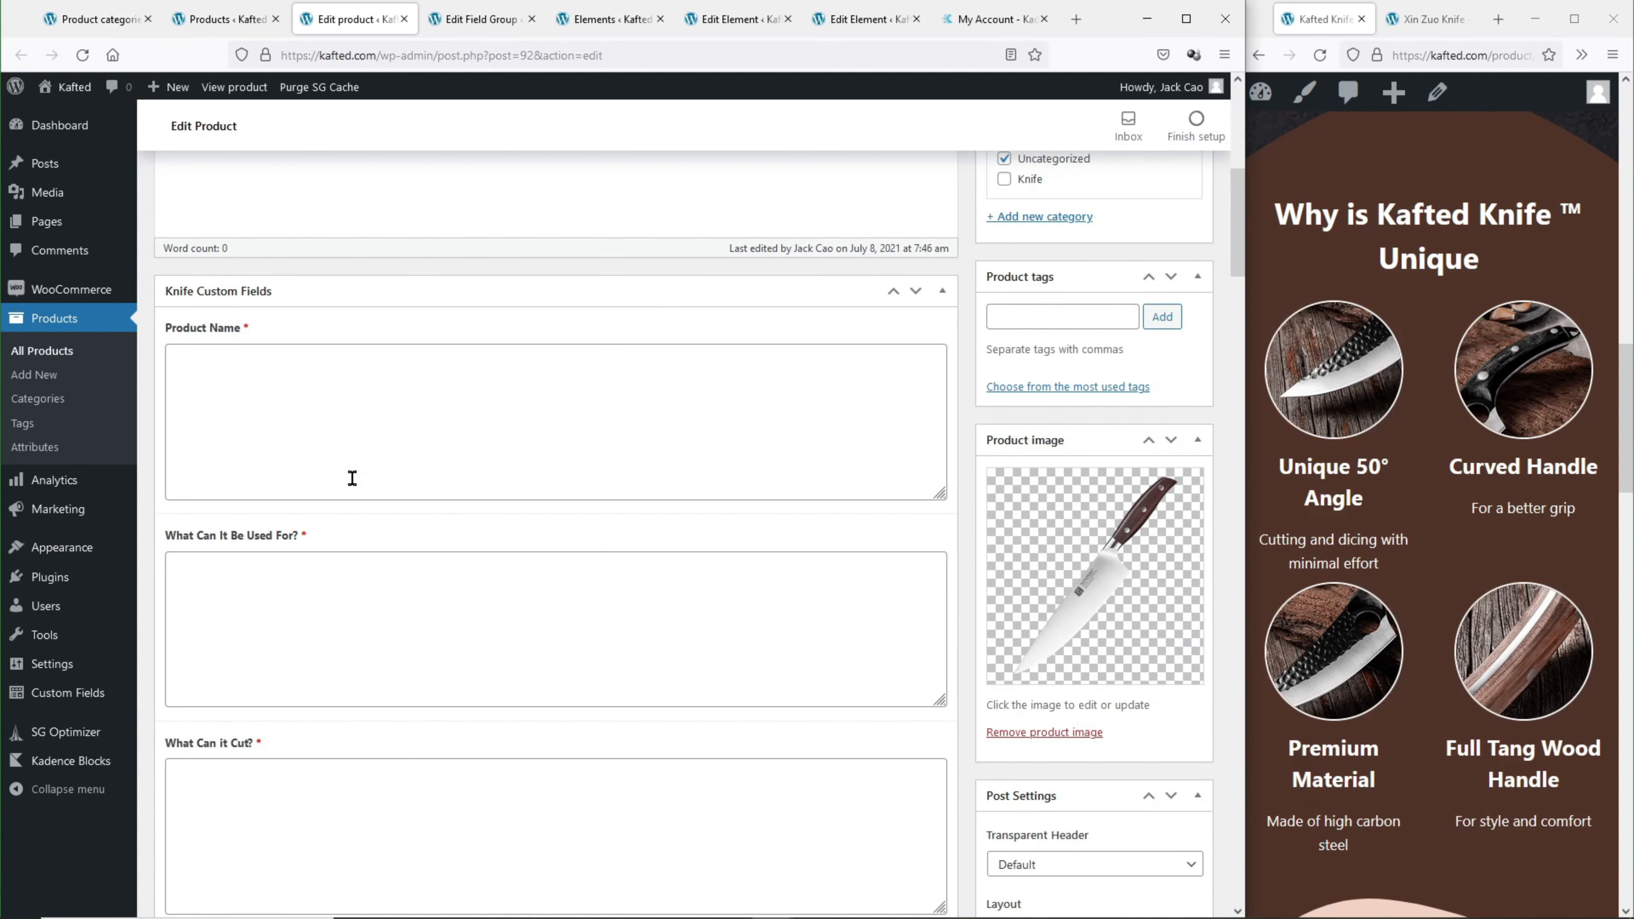
pyautogui.click(840, 29)
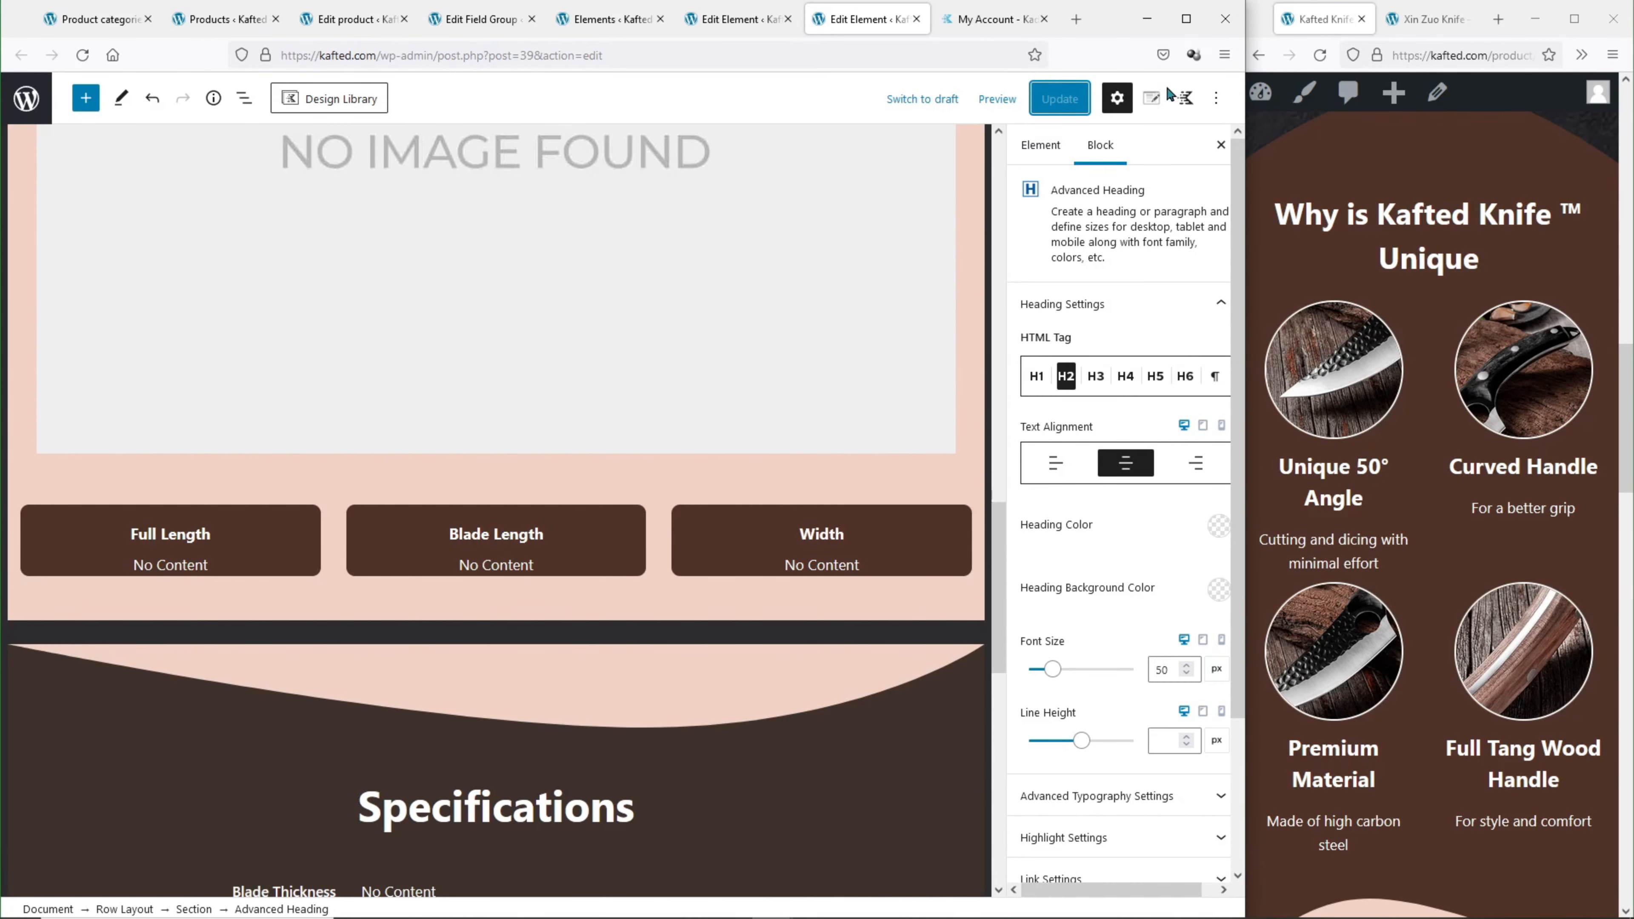
pyautogui.click(1152, 100)
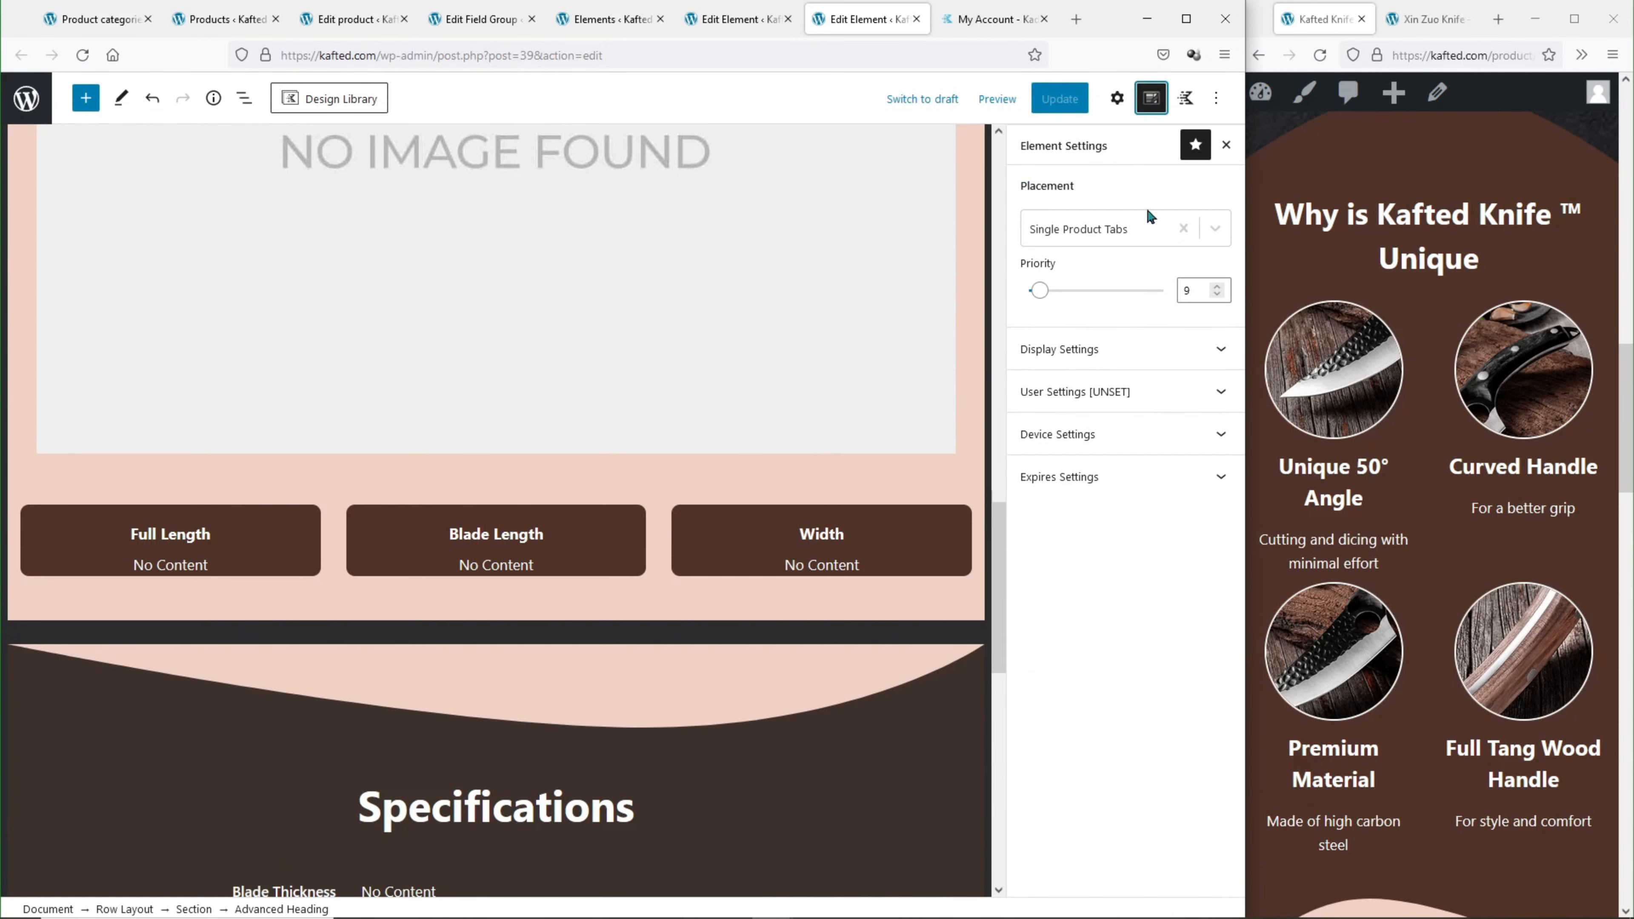
pyautogui.click(1153, 351)
pyautogui.click(1151, 425)
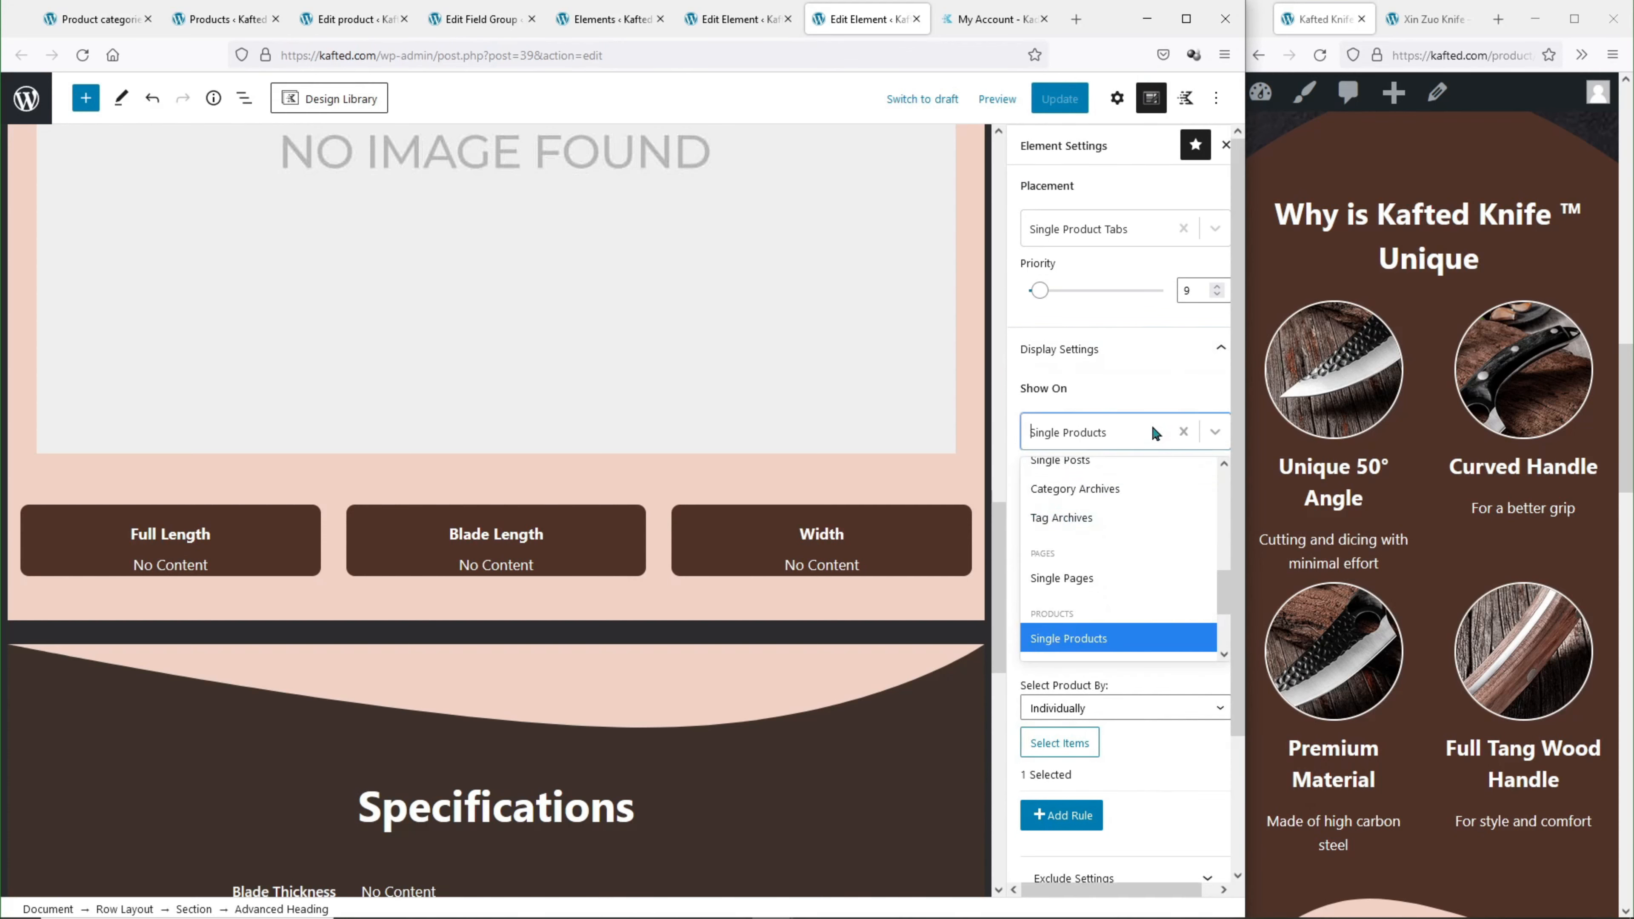
pyautogui.click(1149, 503)
pyautogui.click(1137, 501)
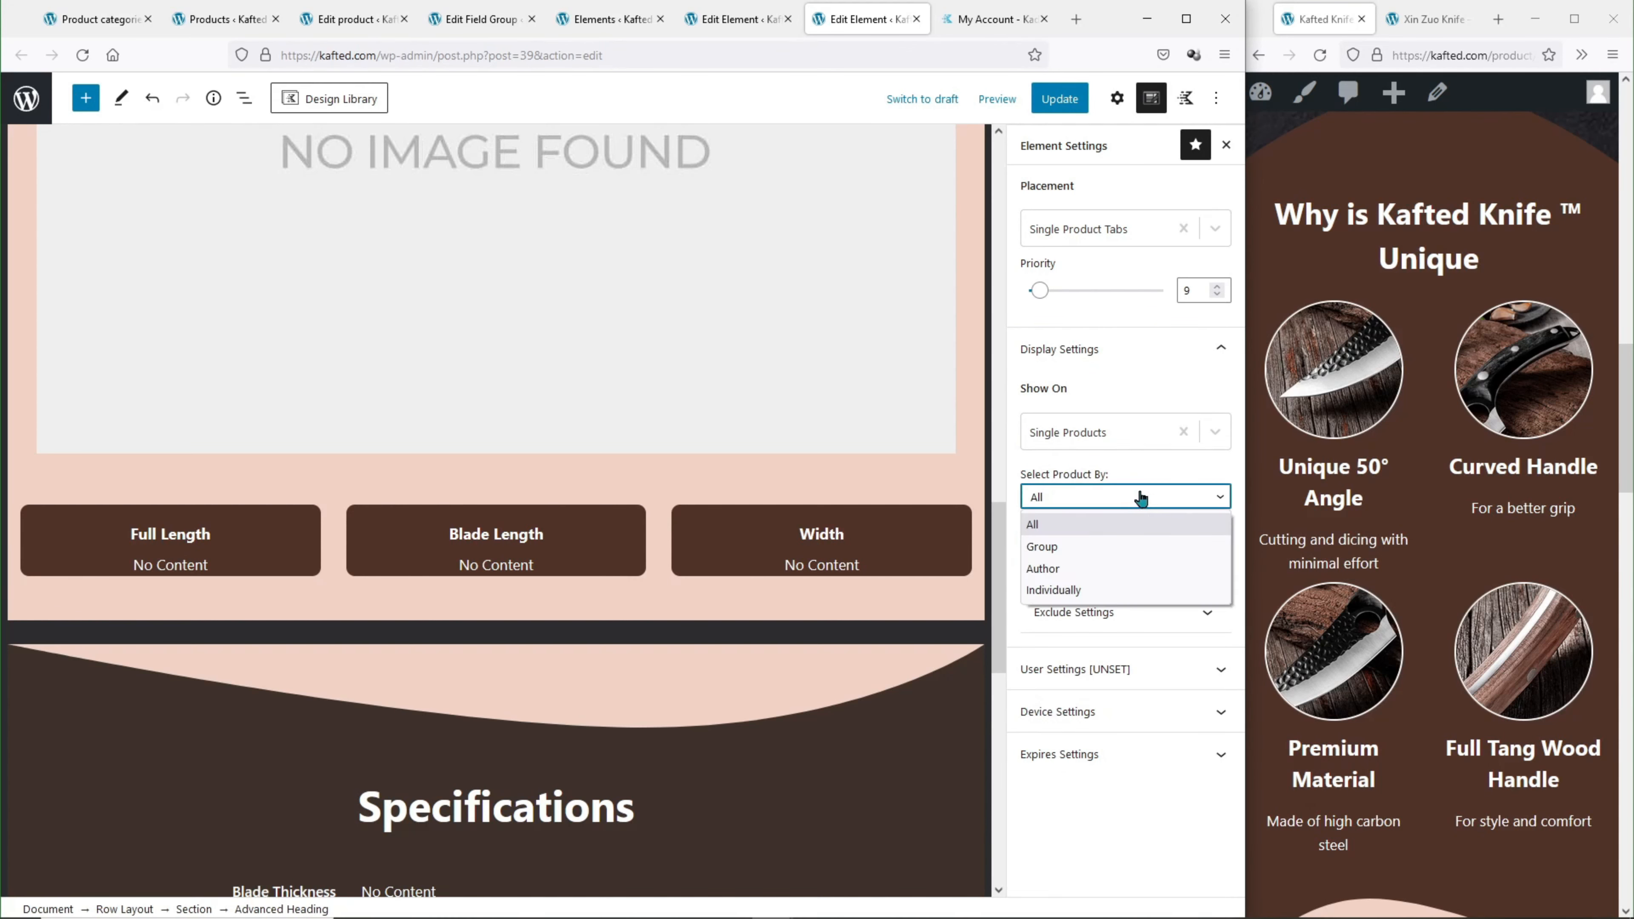
pyautogui.click(1131, 546)
pyautogui.click(1131, 541)
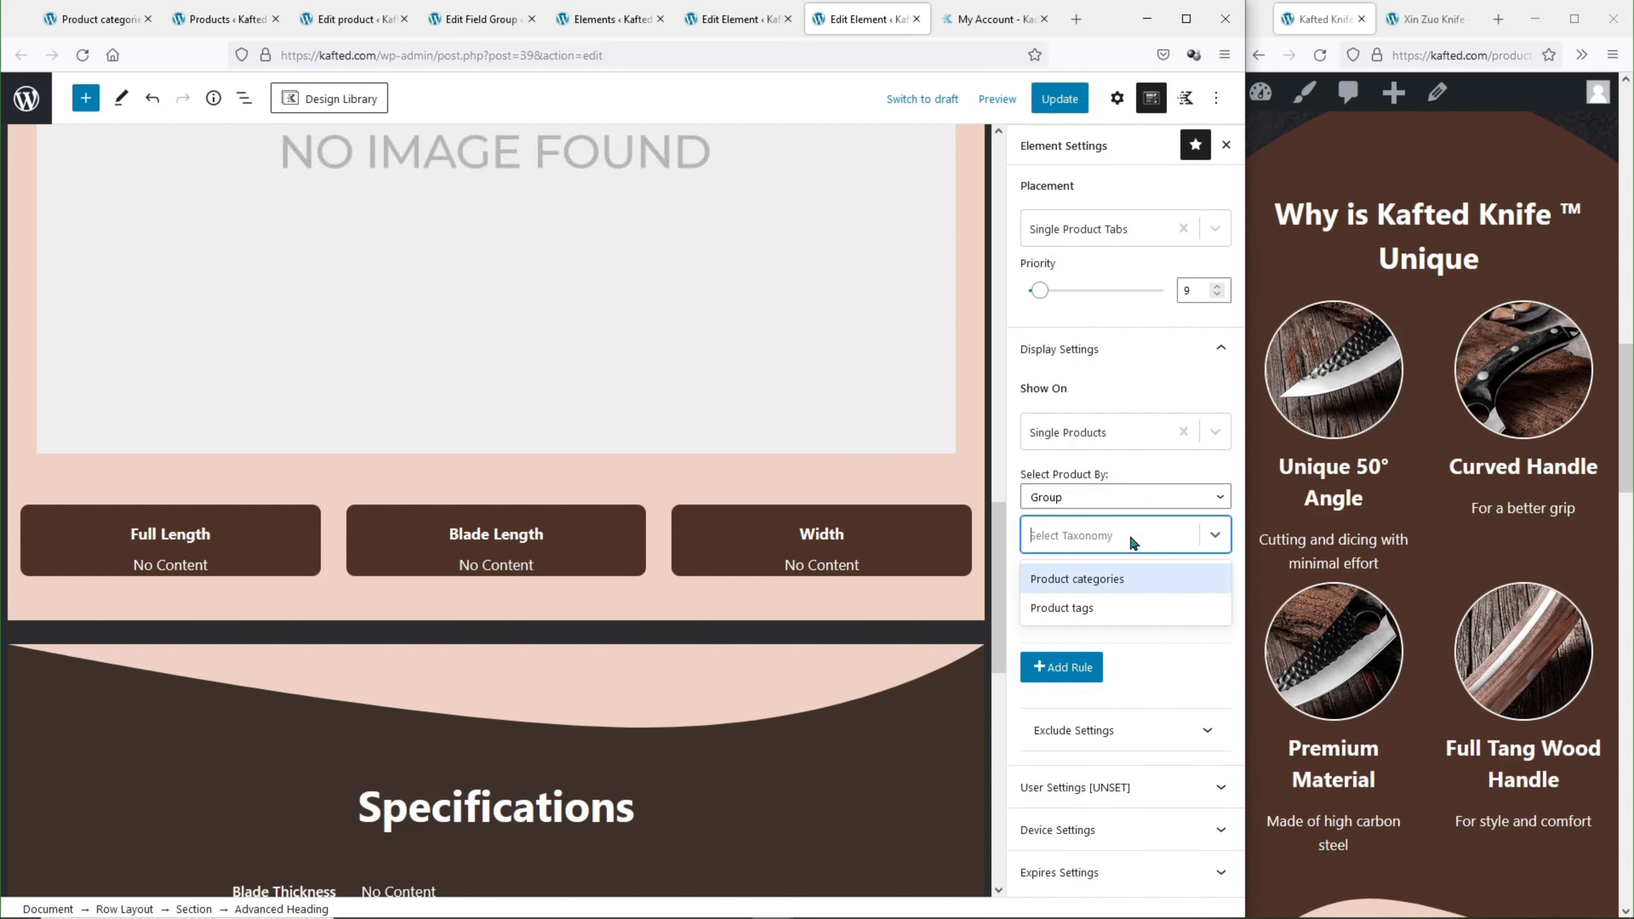
pyautogui.click(1124, 575)
pyautogui.click(1124, 575)
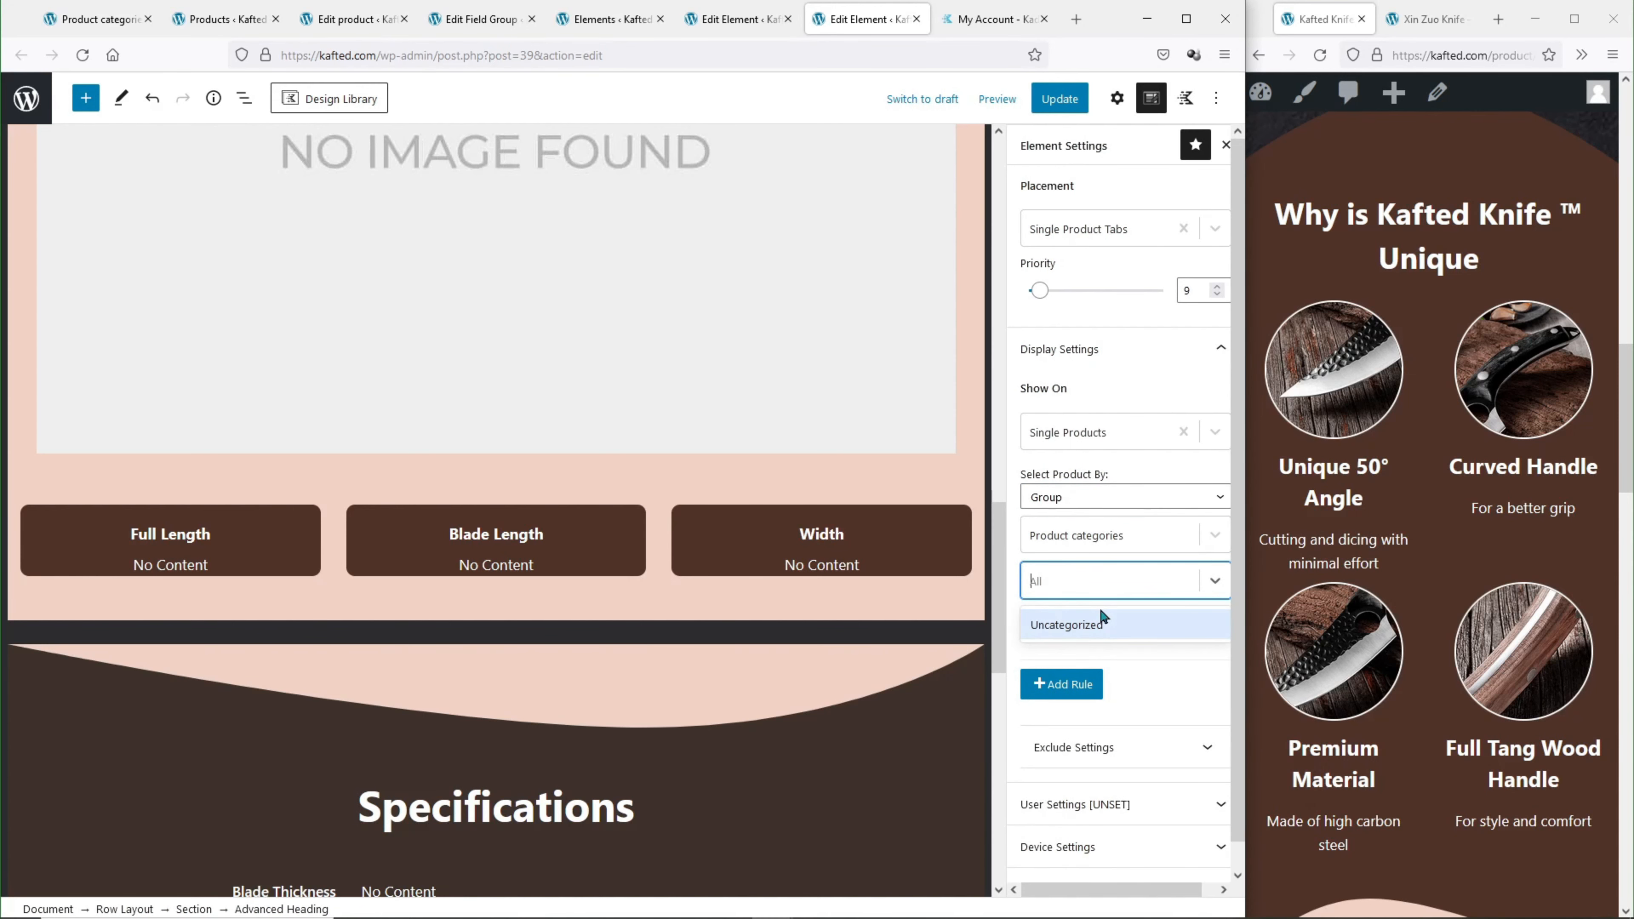
# Update the Single Product Tabs element and reload its editor to refresh the list of product categories.
pyautogui.click(79, 62)
pyautogui.click(719, 533)
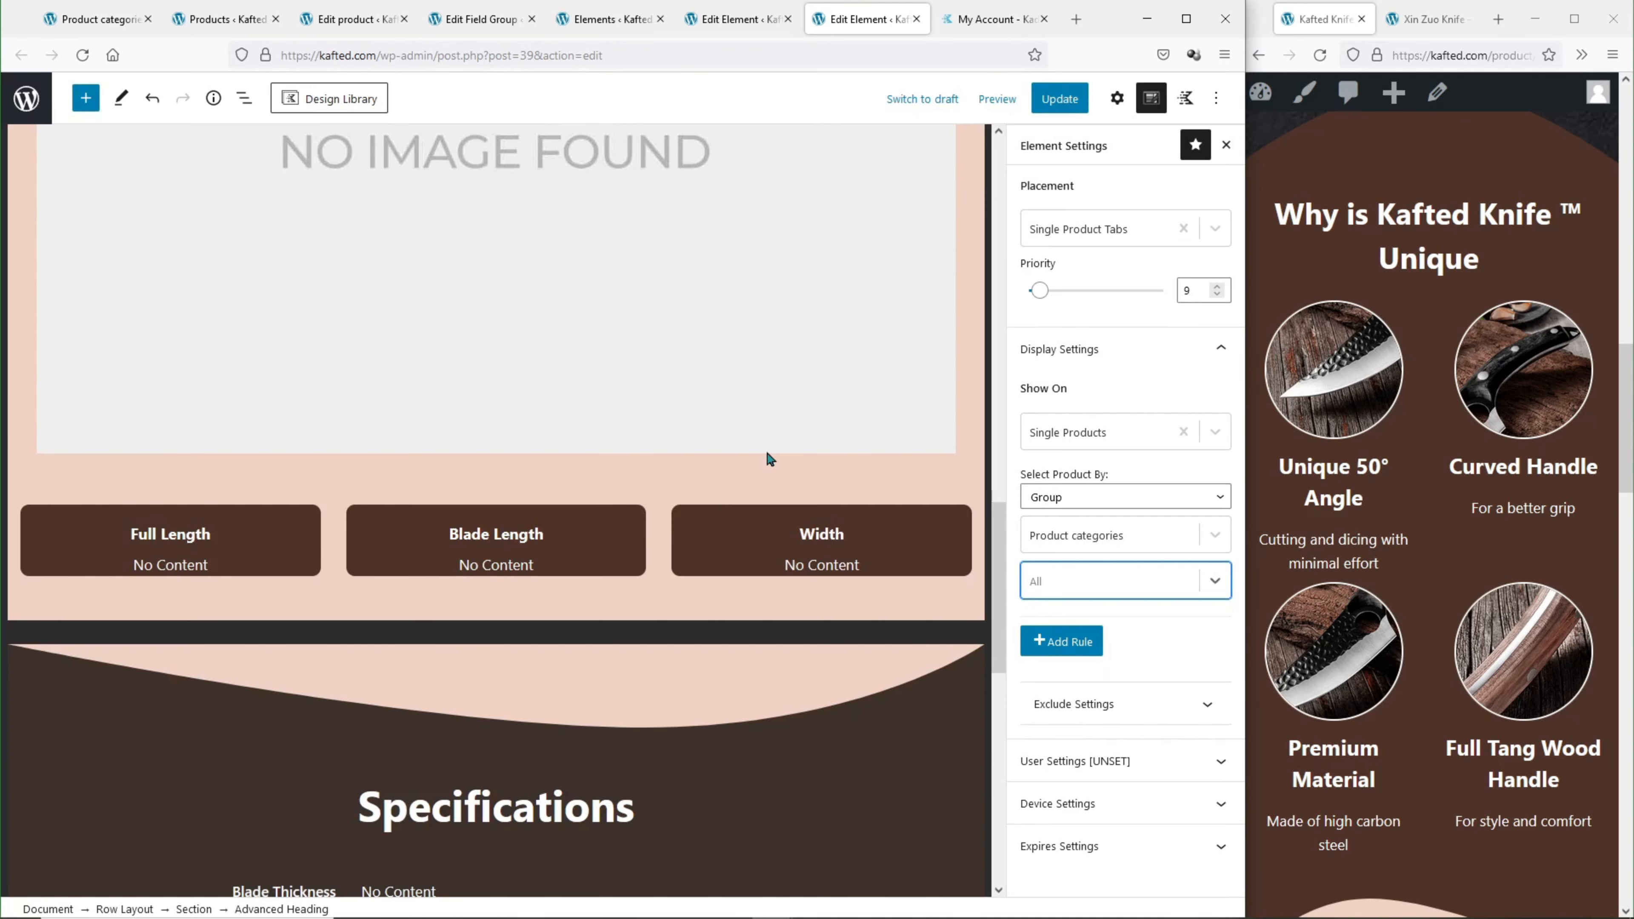
pyautogui.click(1058, 99)
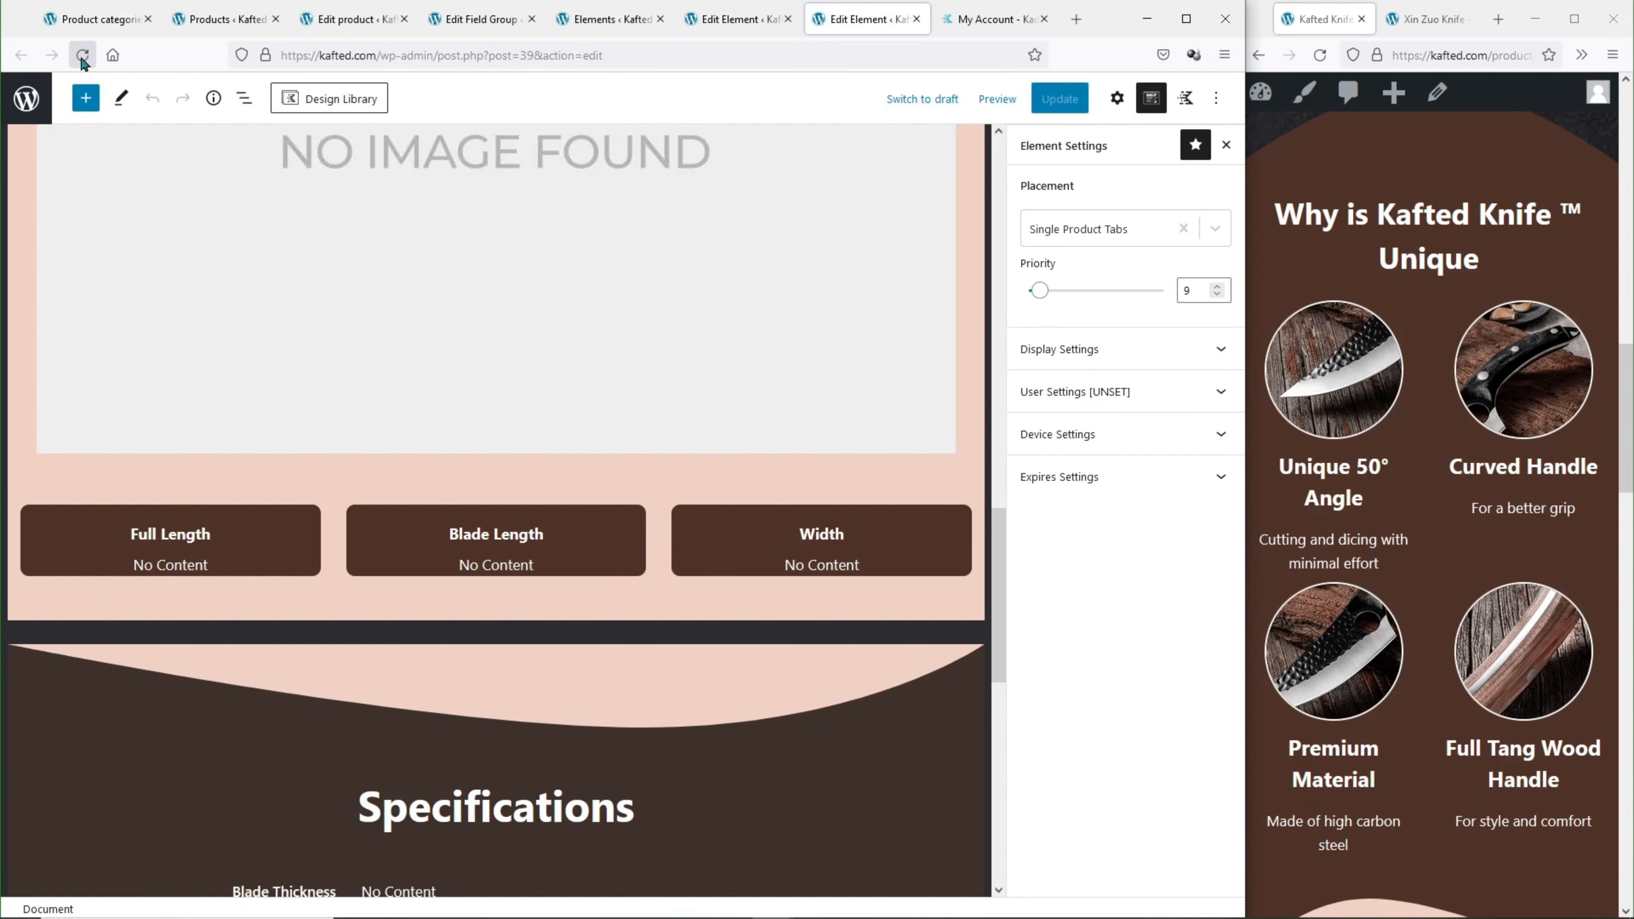
# Limit the Single Product Tabs element's display rule to the Knife category and update the element.
pyautogui.click(1055, 349)
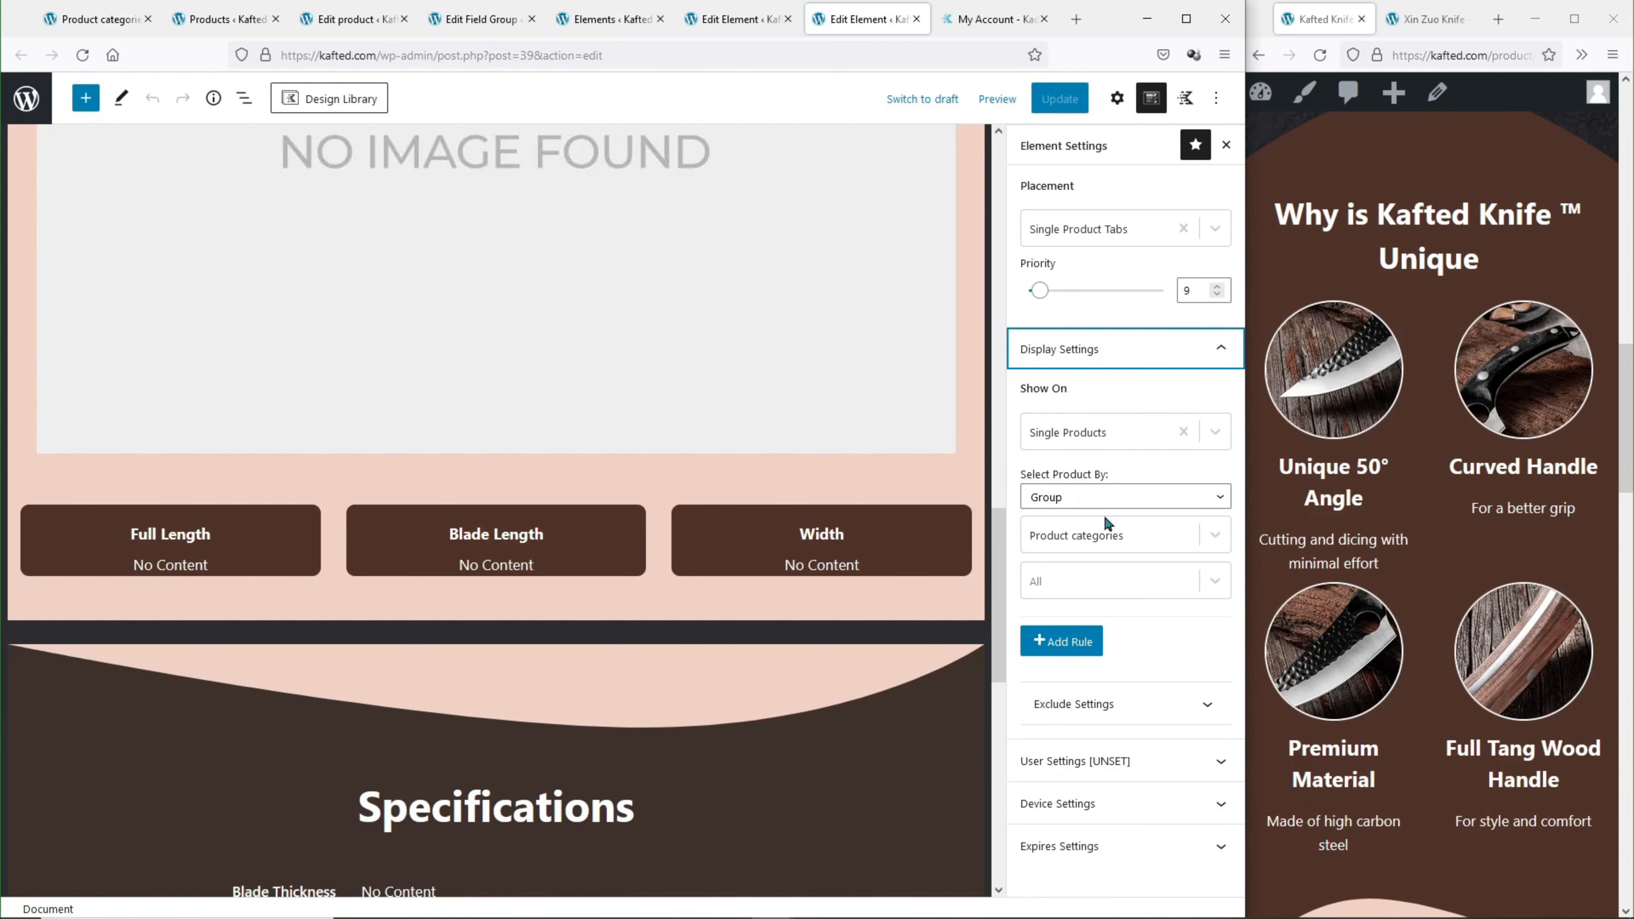
pyautogui.click(1105, 579)
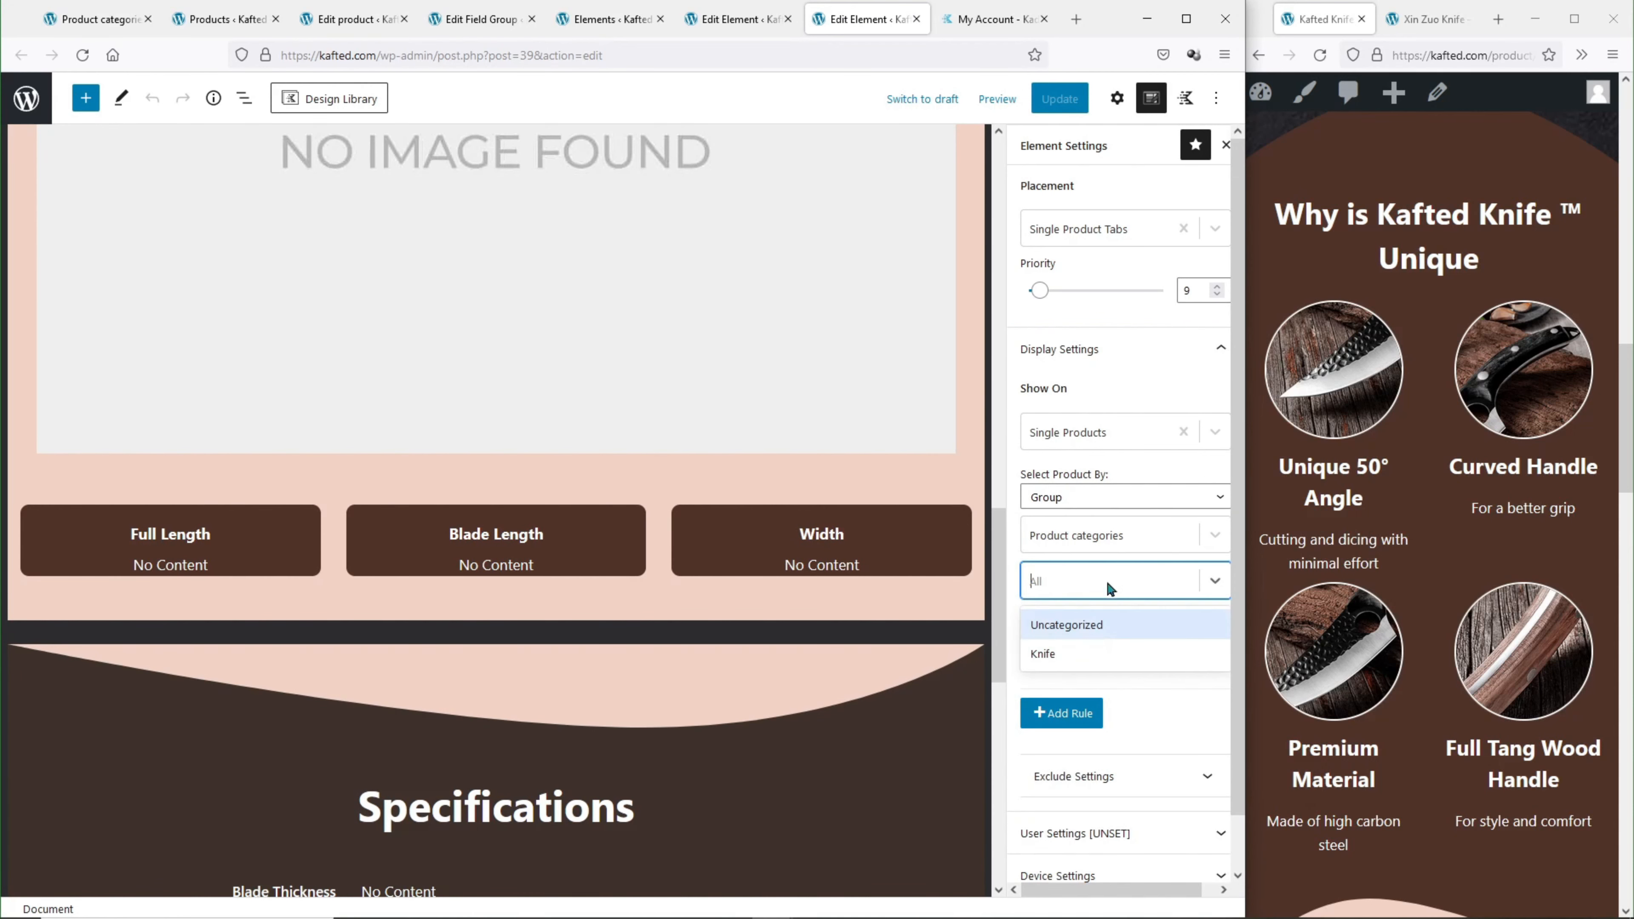
pyautogui.click(1093, 650)
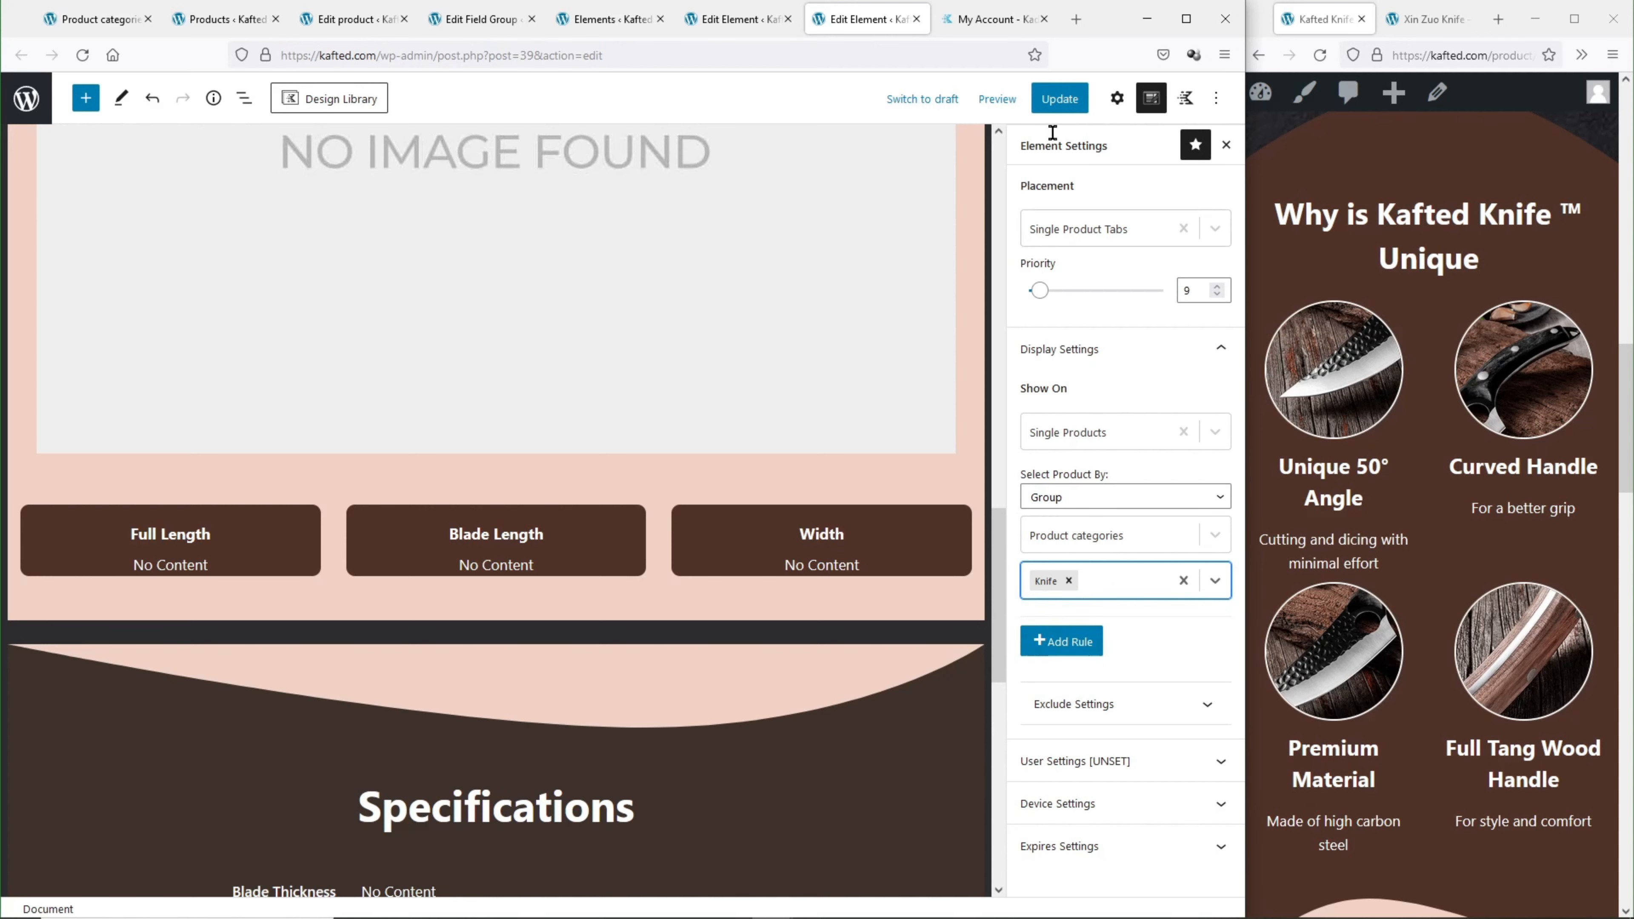
pyautogui.click(1059, 110)
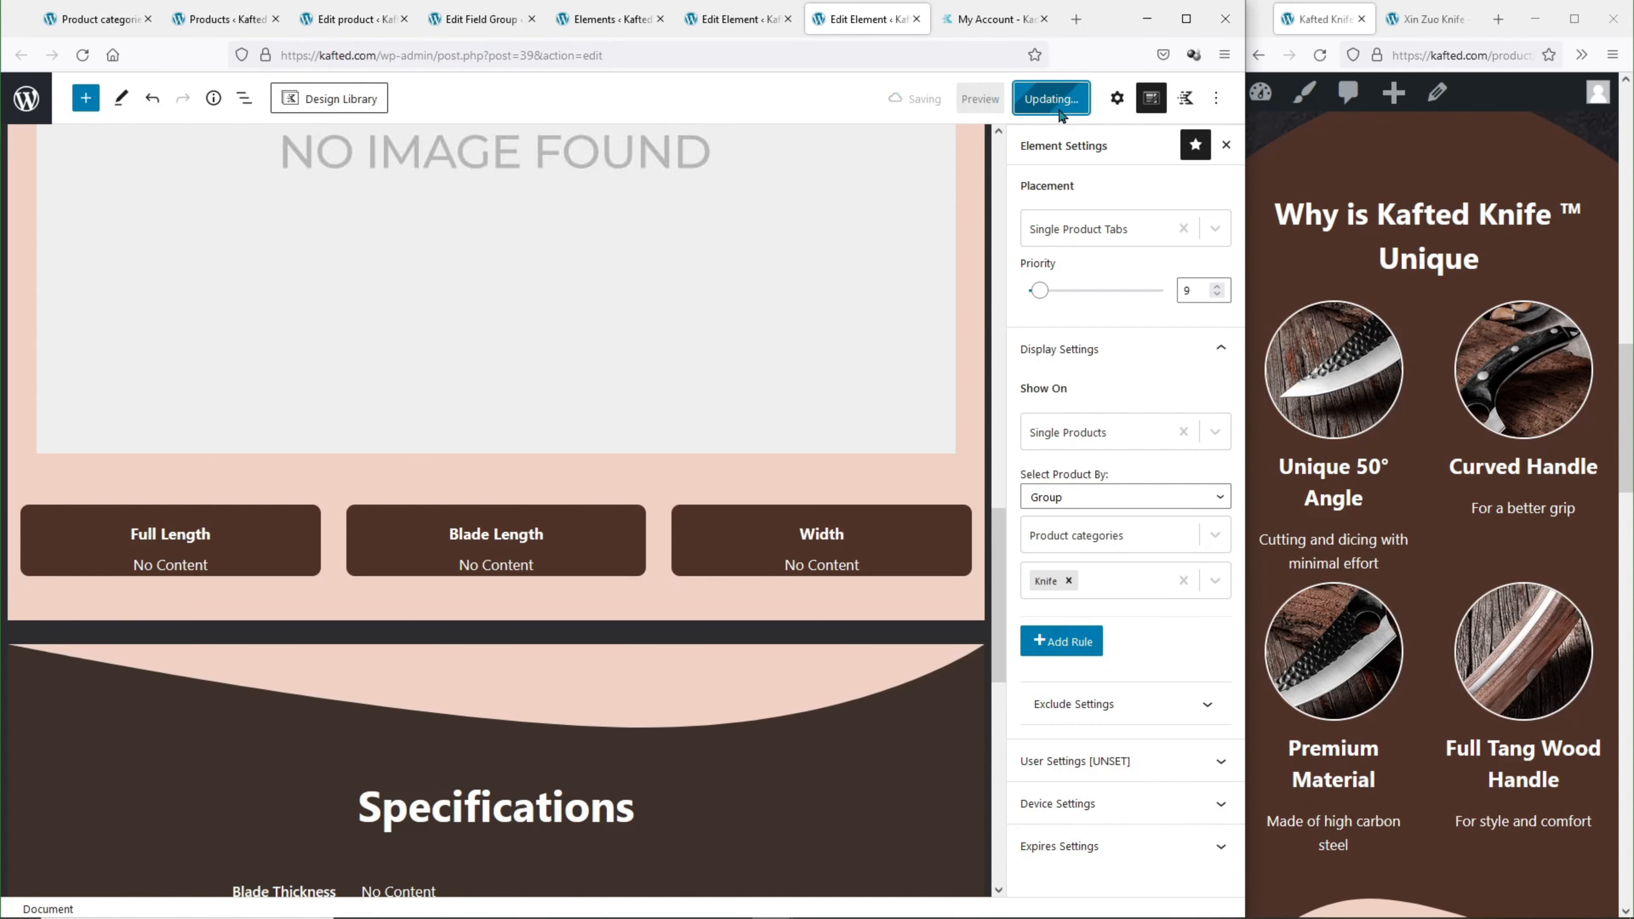
# Reload the live Xin Zuo Knife page and check its content.
pyautogui.click(1444, 14)
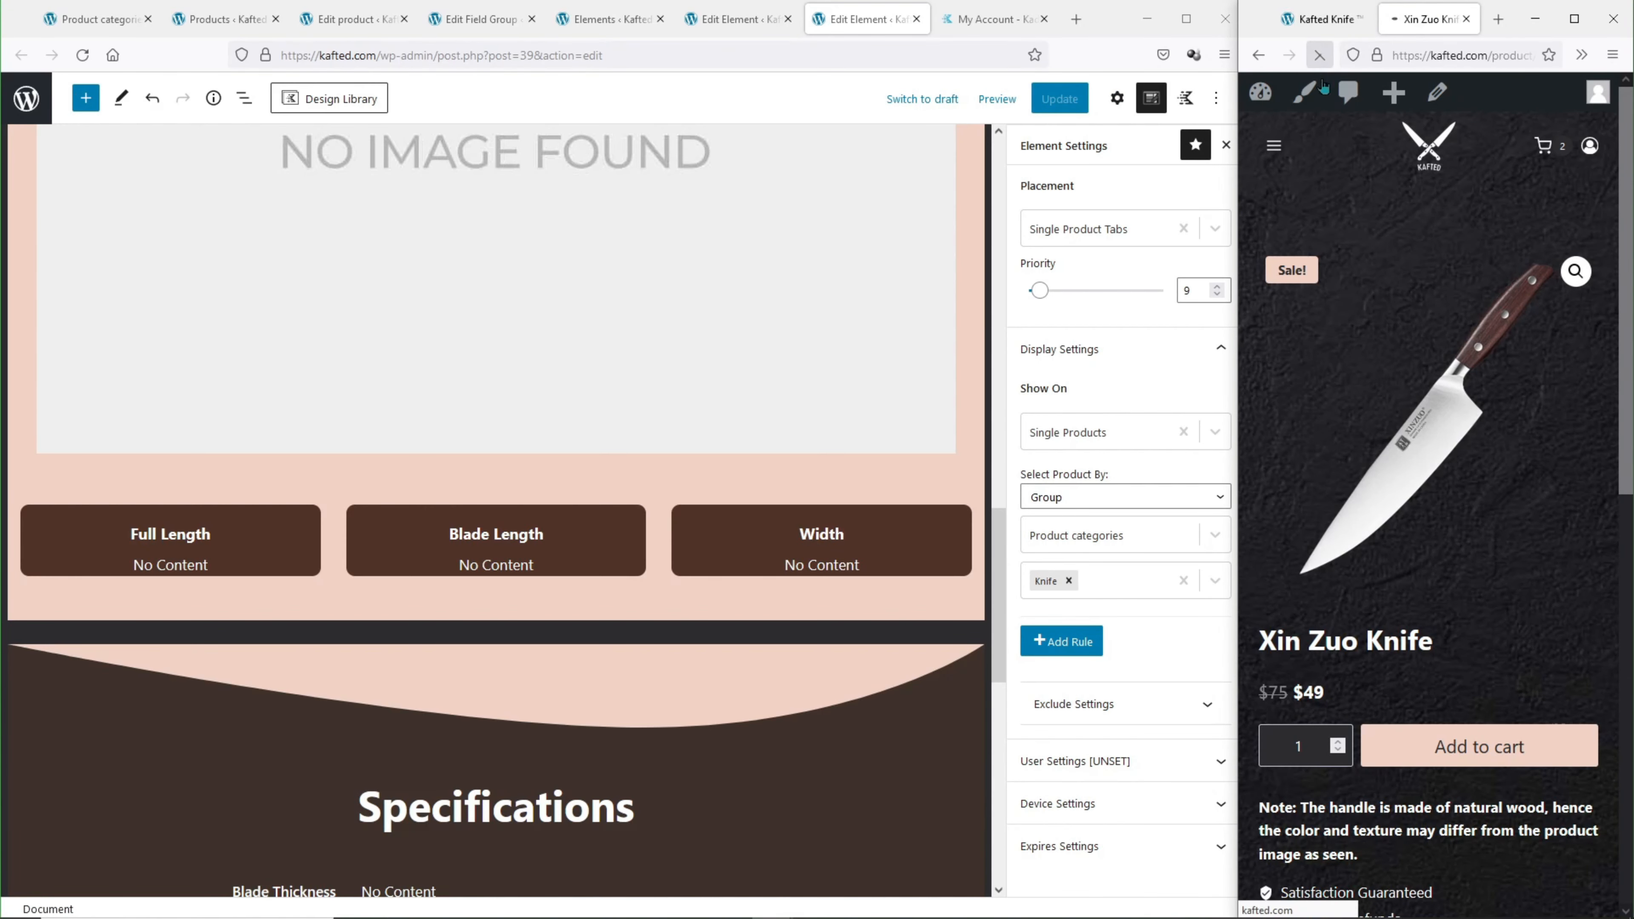
pyautogui.scroll(-5, 1422, 436)
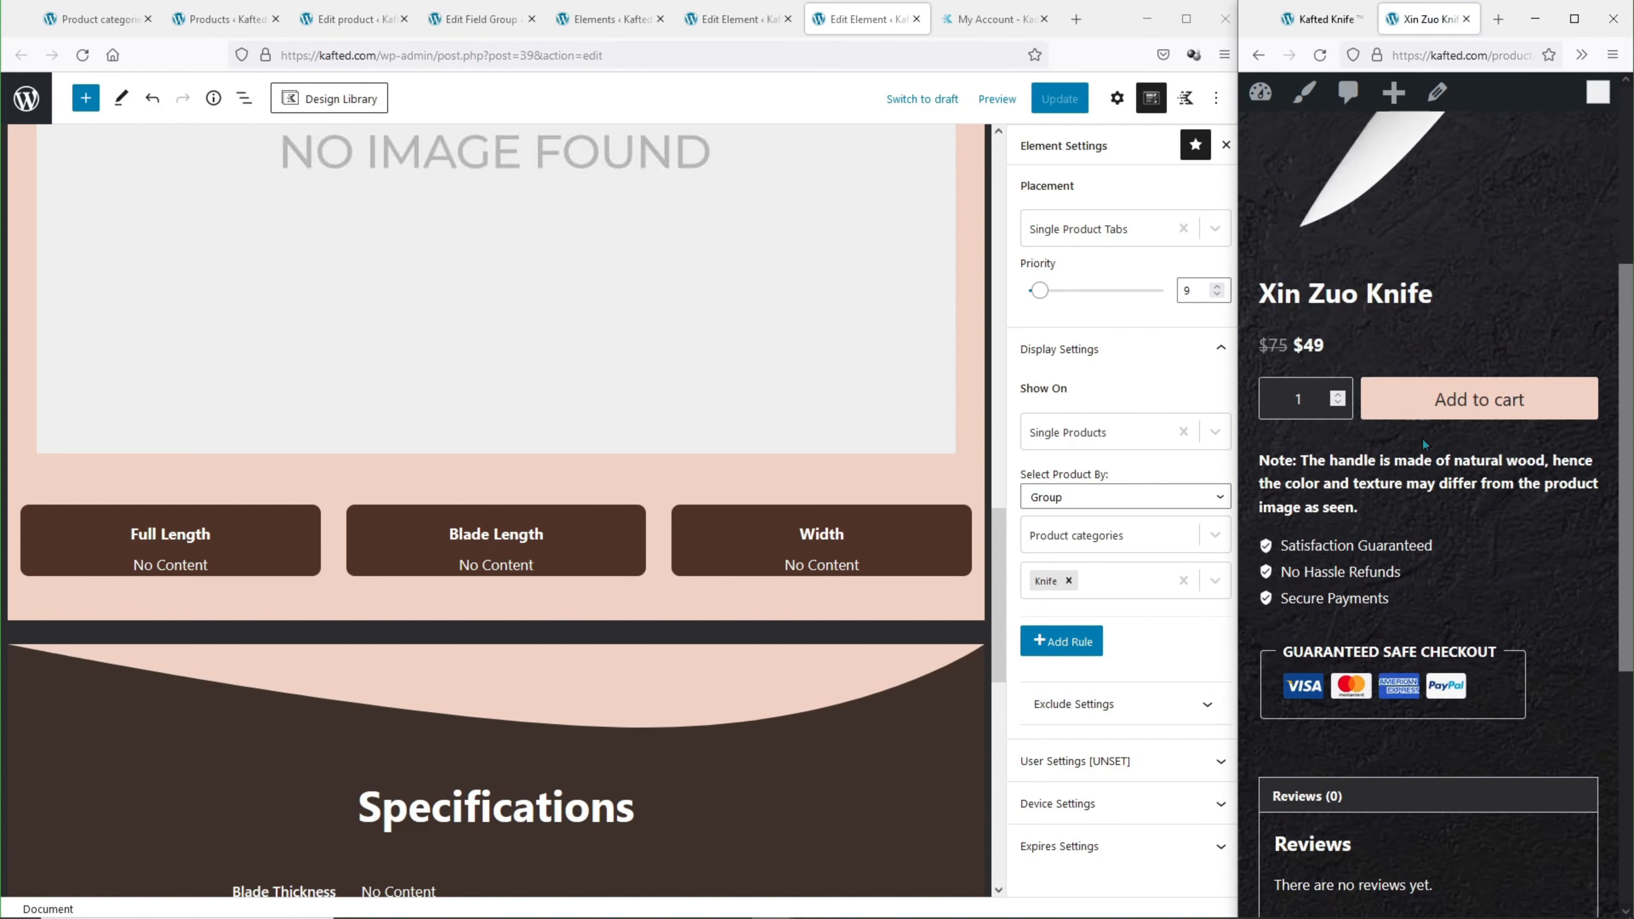
pyautogui.scroll(5, 1421, 441)
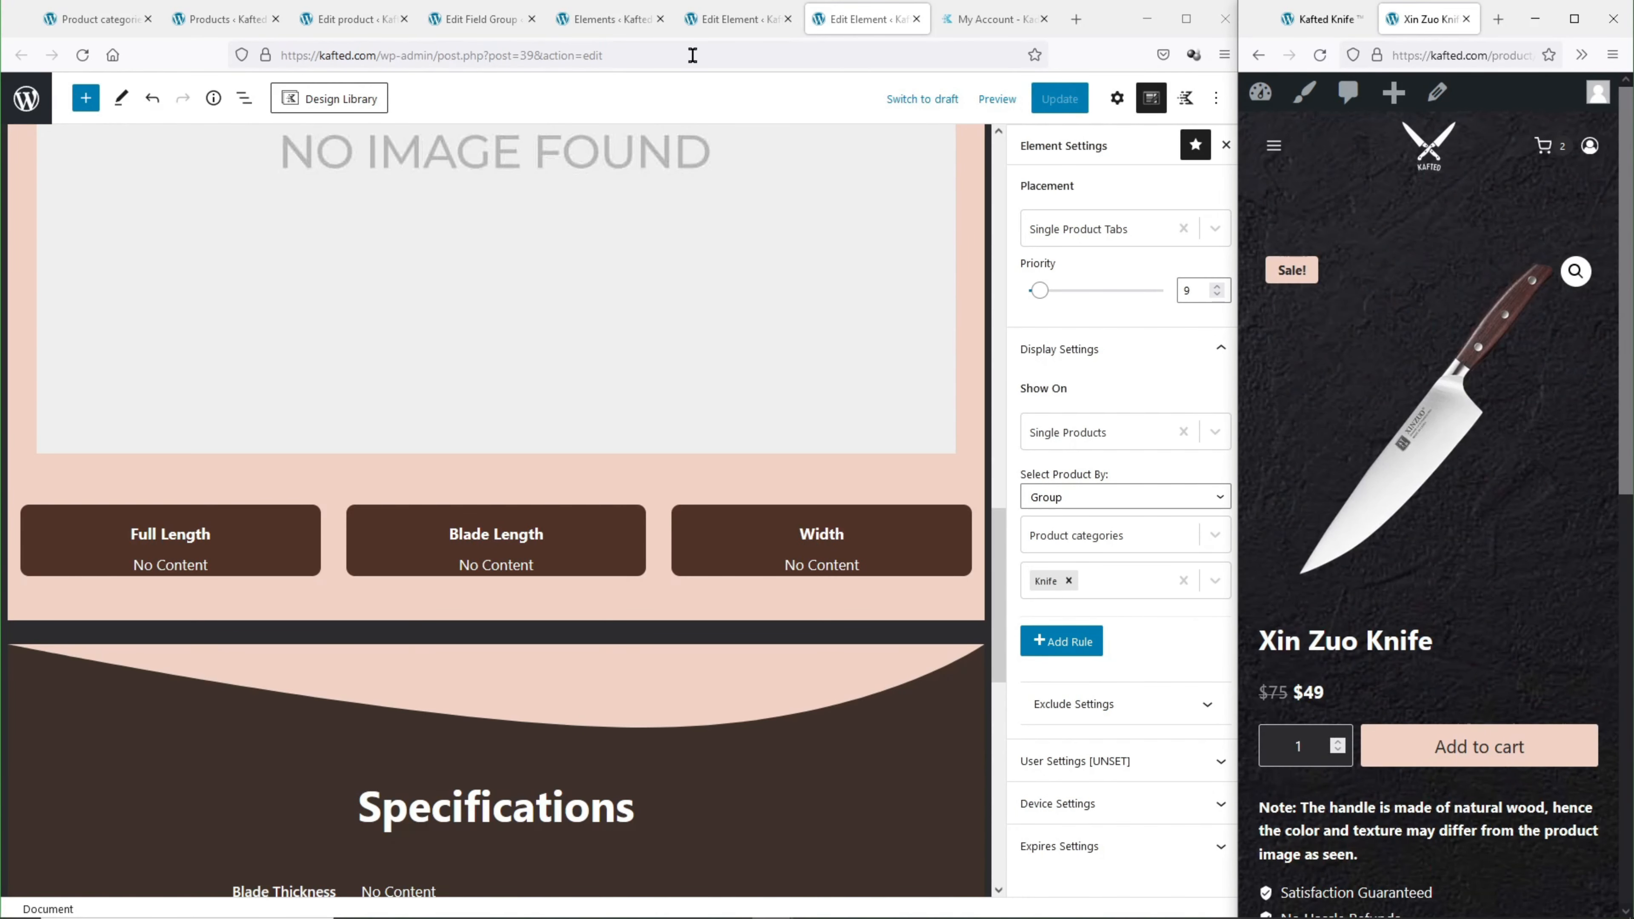
# Fill in the Xin Zuo Knife product's name field with "Xin Zhou Knife", its uses from Camping to Fishing, and what it can cut, from Meat to Bones.
pyautogui.click(348, 19)
pyautogui.click(456, 585)
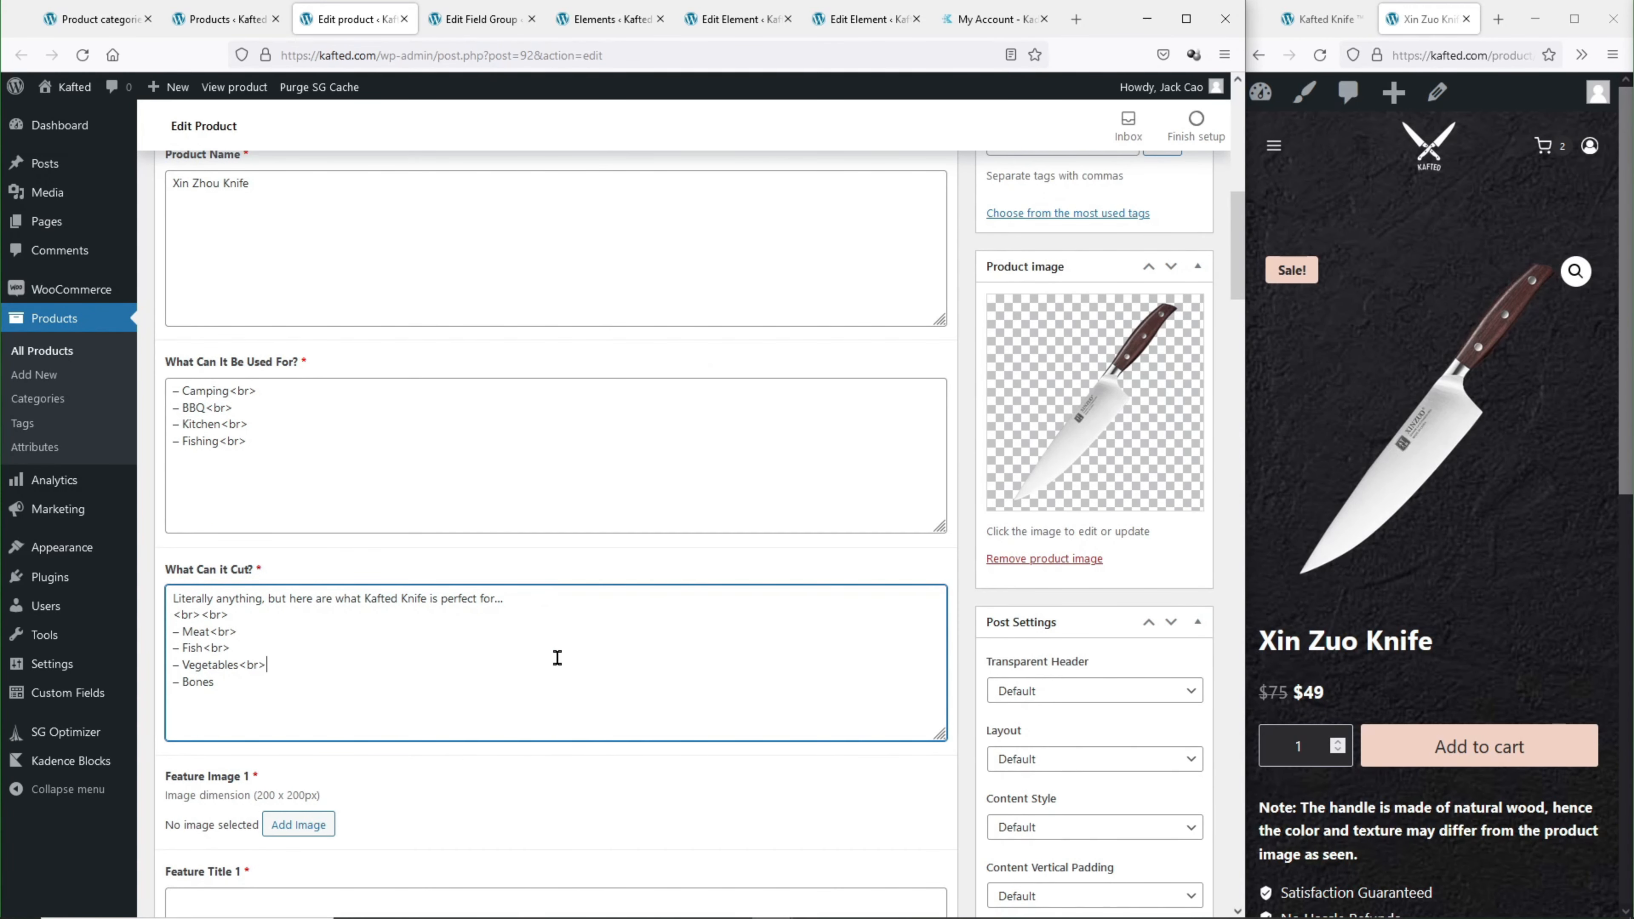
# Set the Kafted Knife Accordion element to show on single products grouped by Product categories, then update and reload it.
pyautogui.click(725, 20)
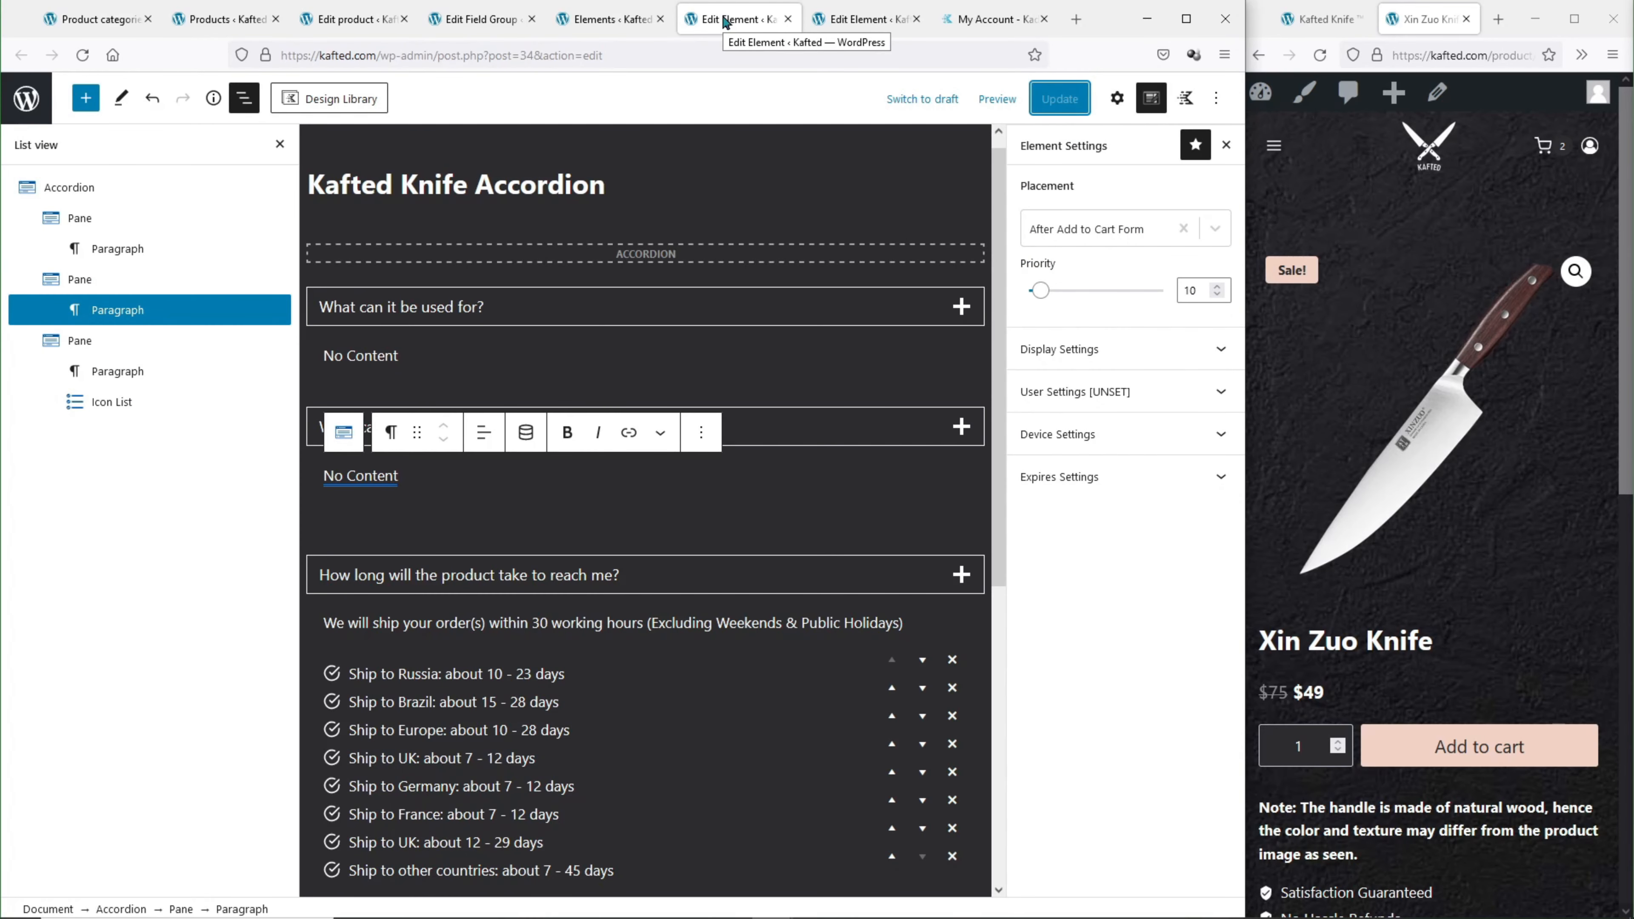
pyautogui.click(1142, 351)
pyautogui.click(1134, 430)
pyautogui.moveTo(1225, 554); pyautogui.dragTo(1230, 616)
pyautogui.click(1130, 517)
pyautogui.click(1127, 502)
pyautogui.click(1126, 546)
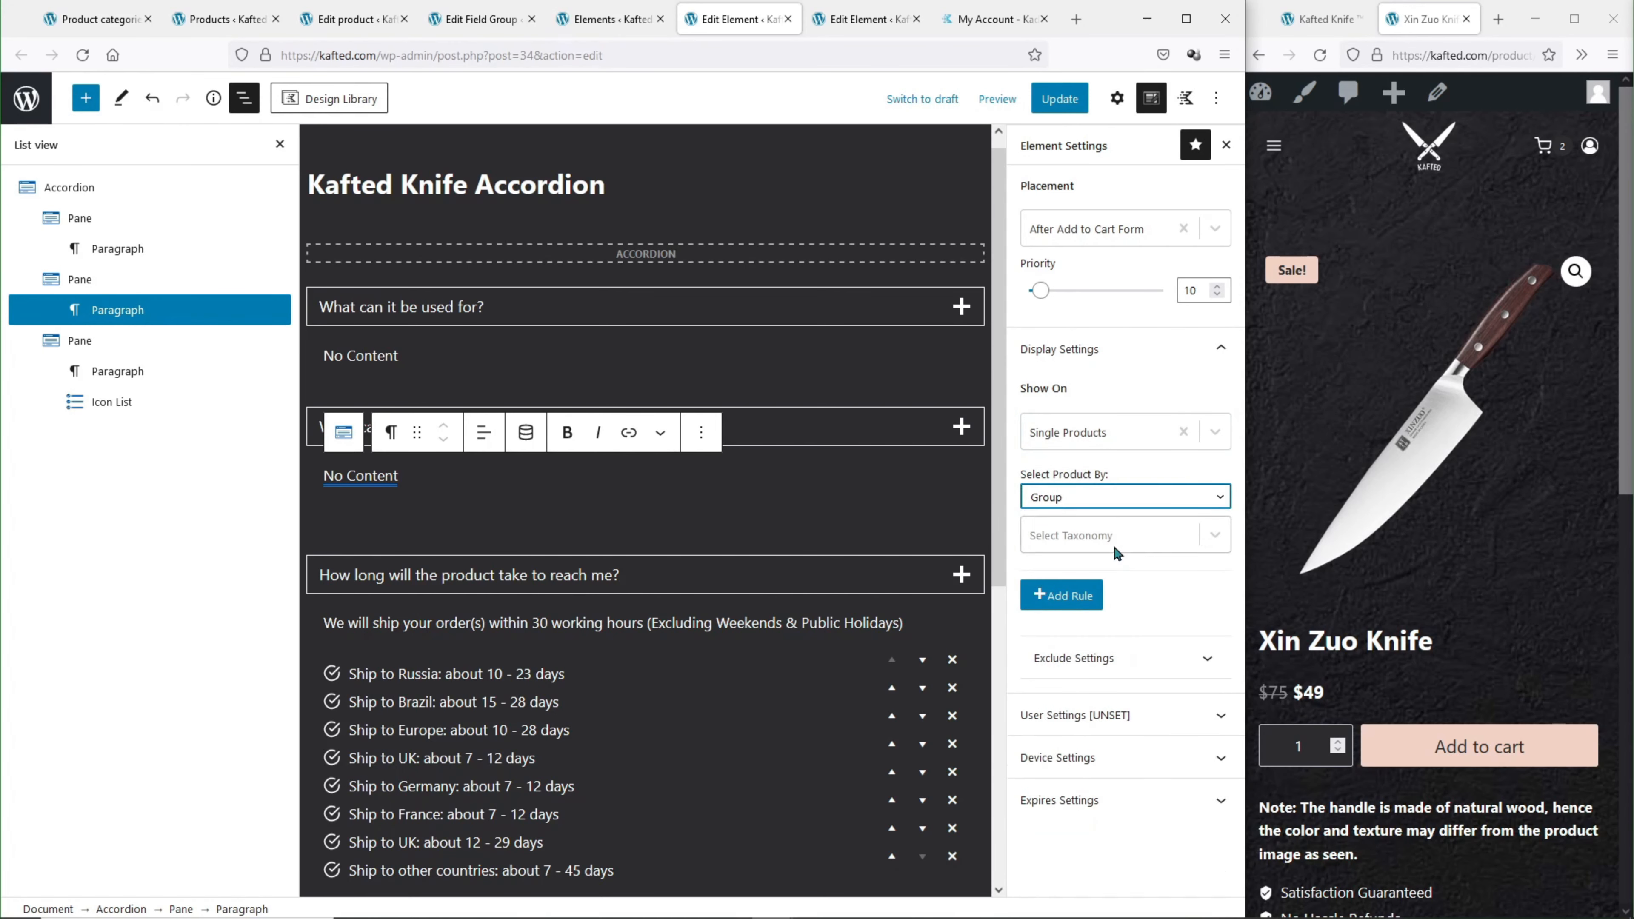
pyautogui.click(1104, 581)
pyautogui.click(1086, 583)
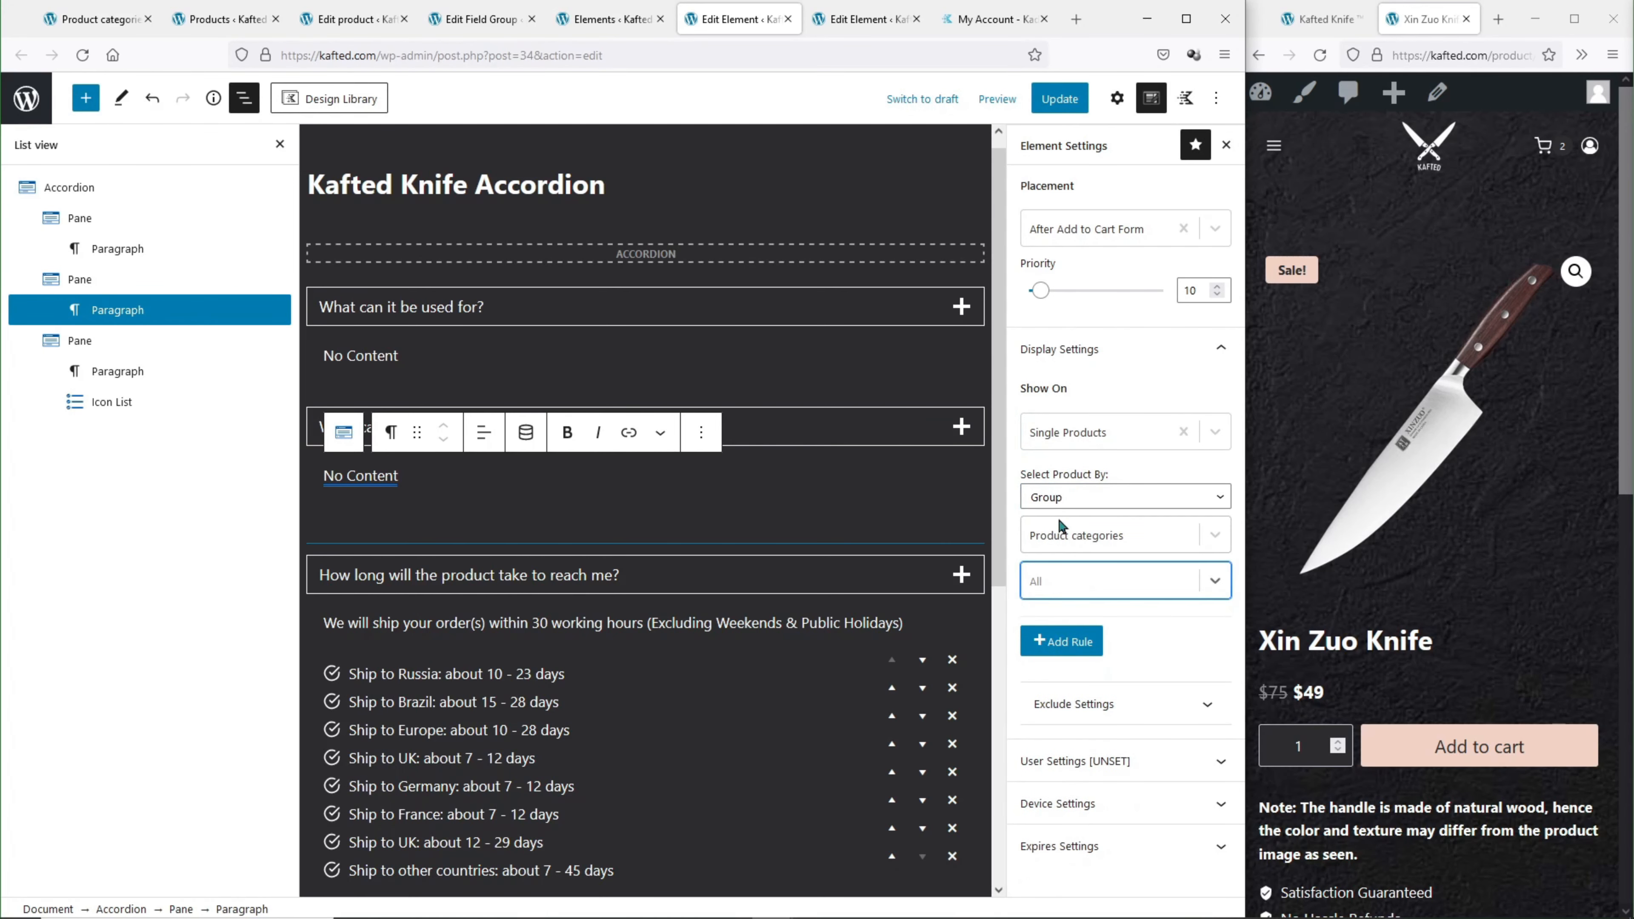
pyautogui.click(1040, 110)
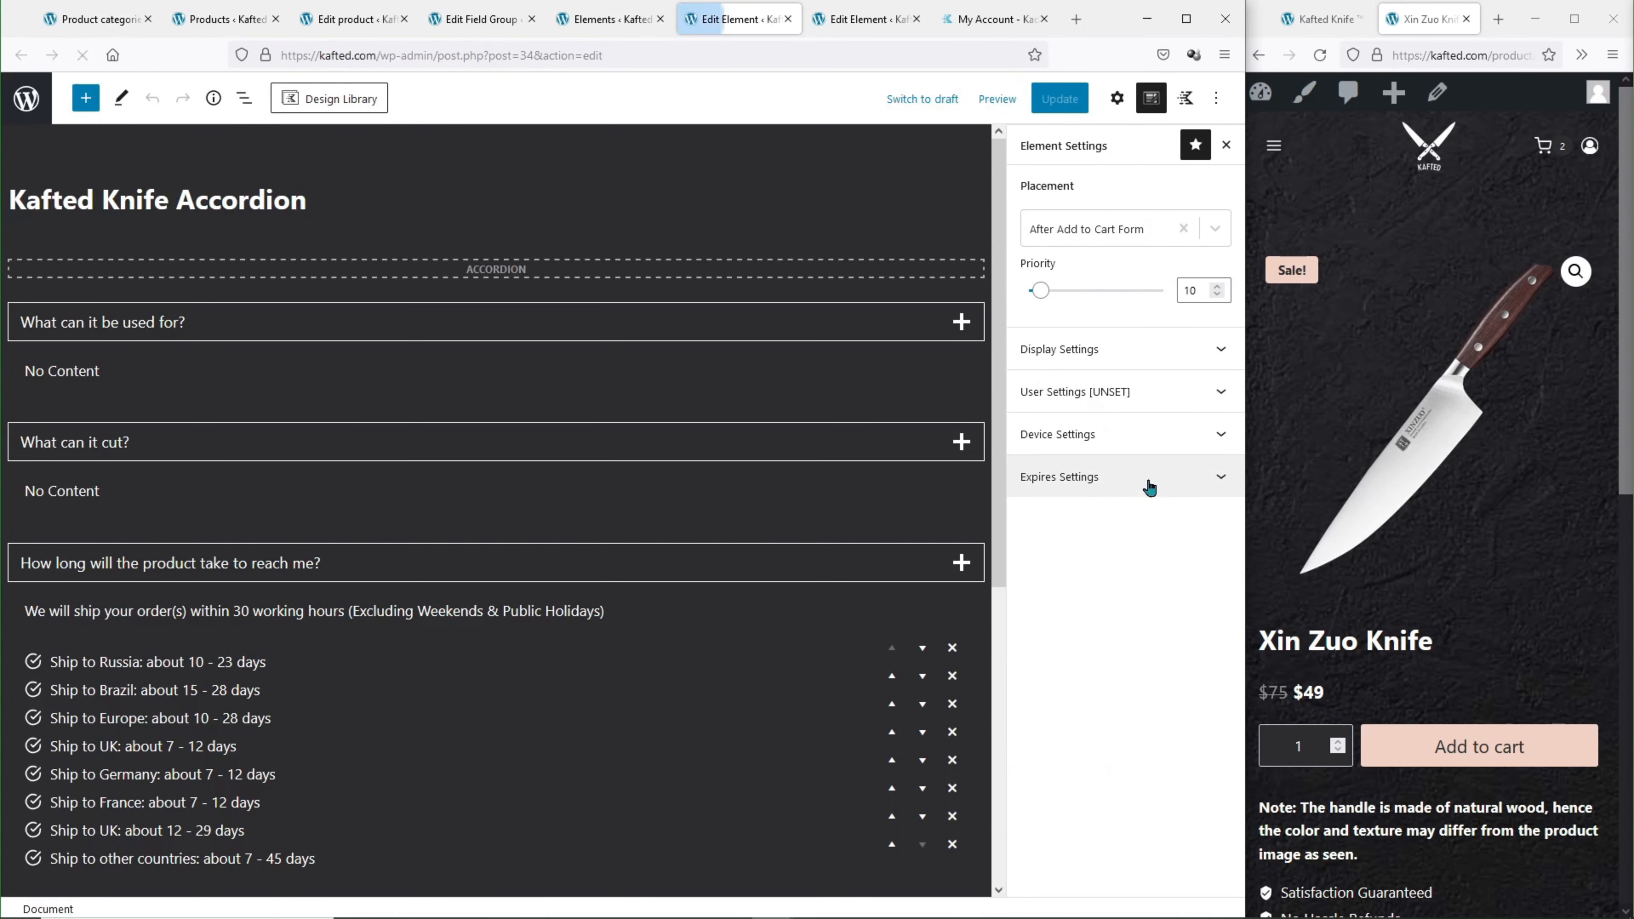
# Limit the Kafted Knife Accordion's display rule to the Knife category and update the element.
pyautogui.click(1126, 349)
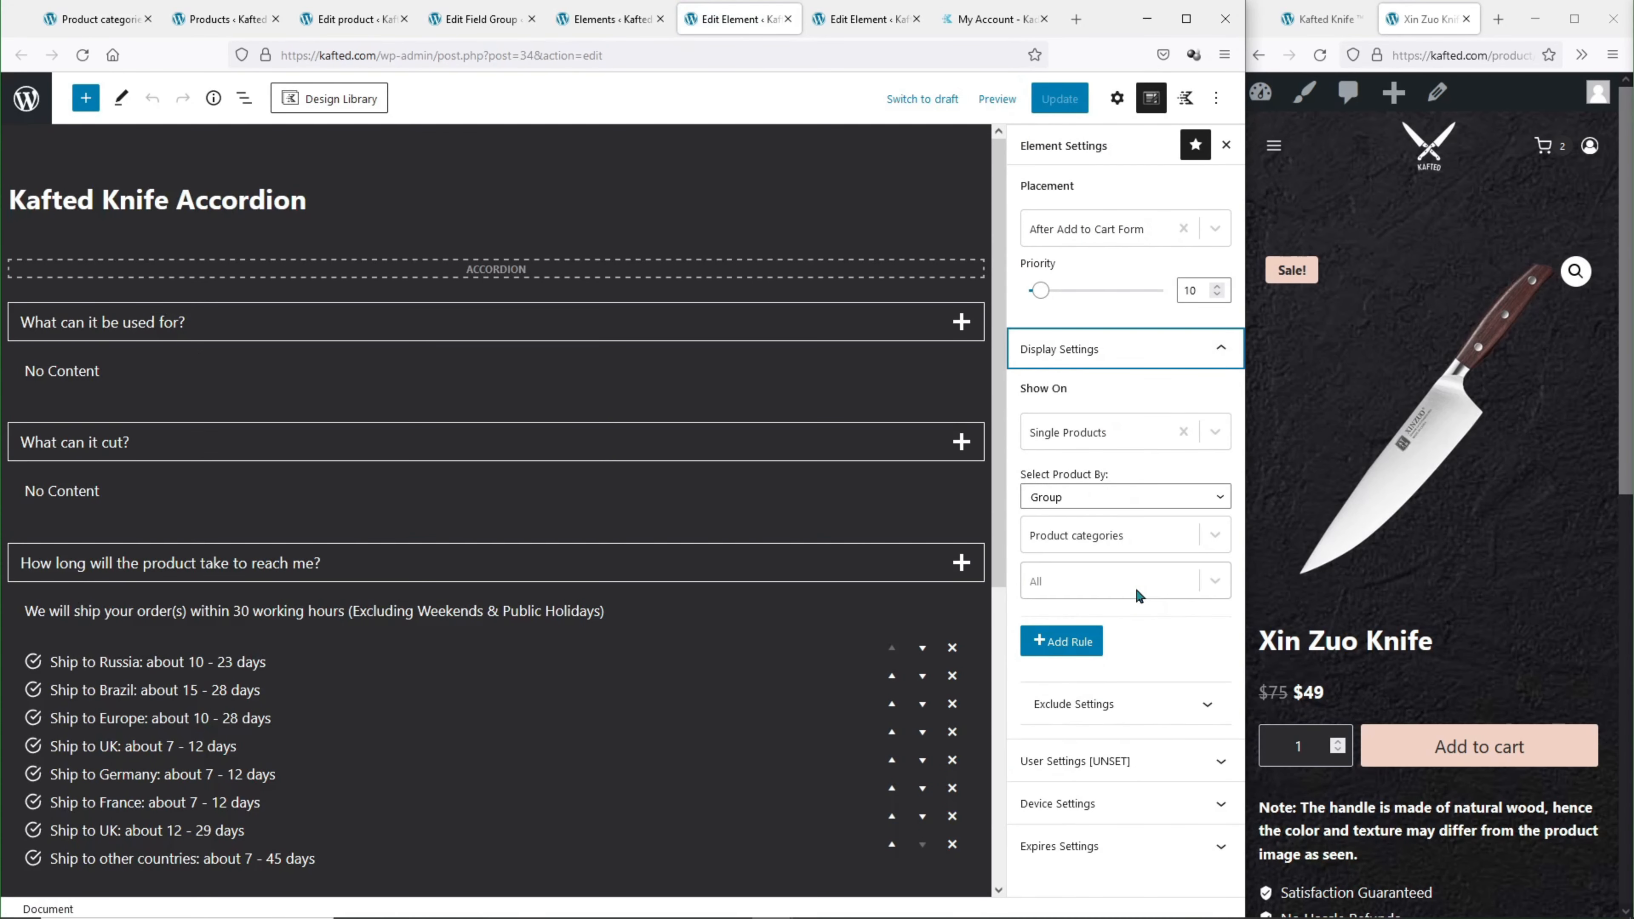
pyautogui.click(1107, 581)
pyautogui.click(1118, 657)
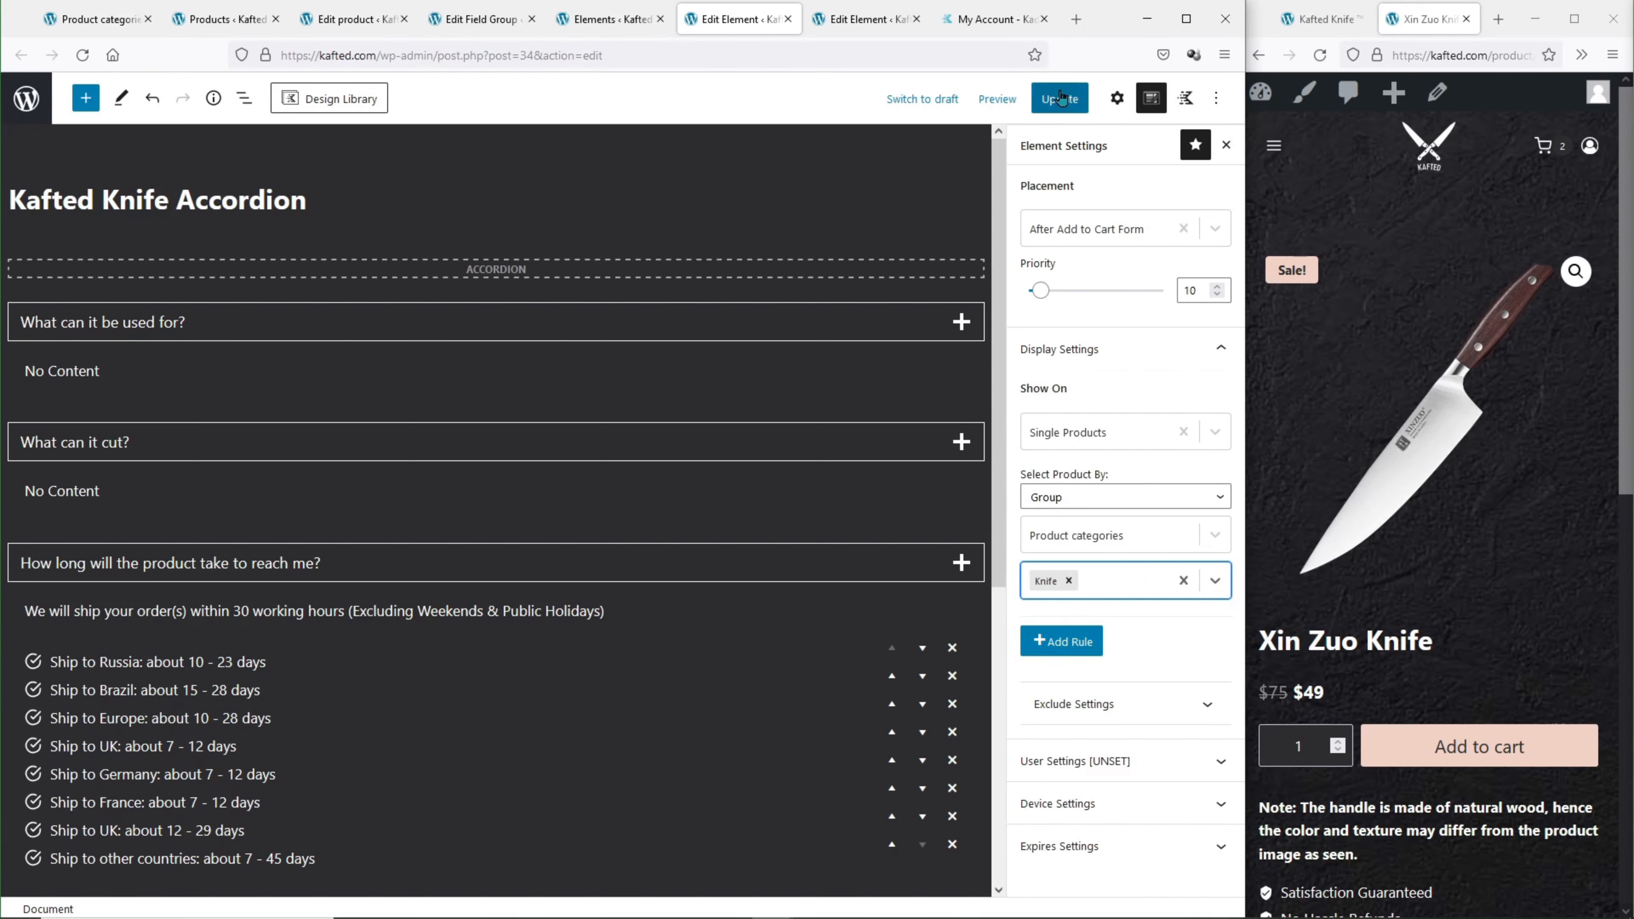
pyautogui.click(1056, 103)
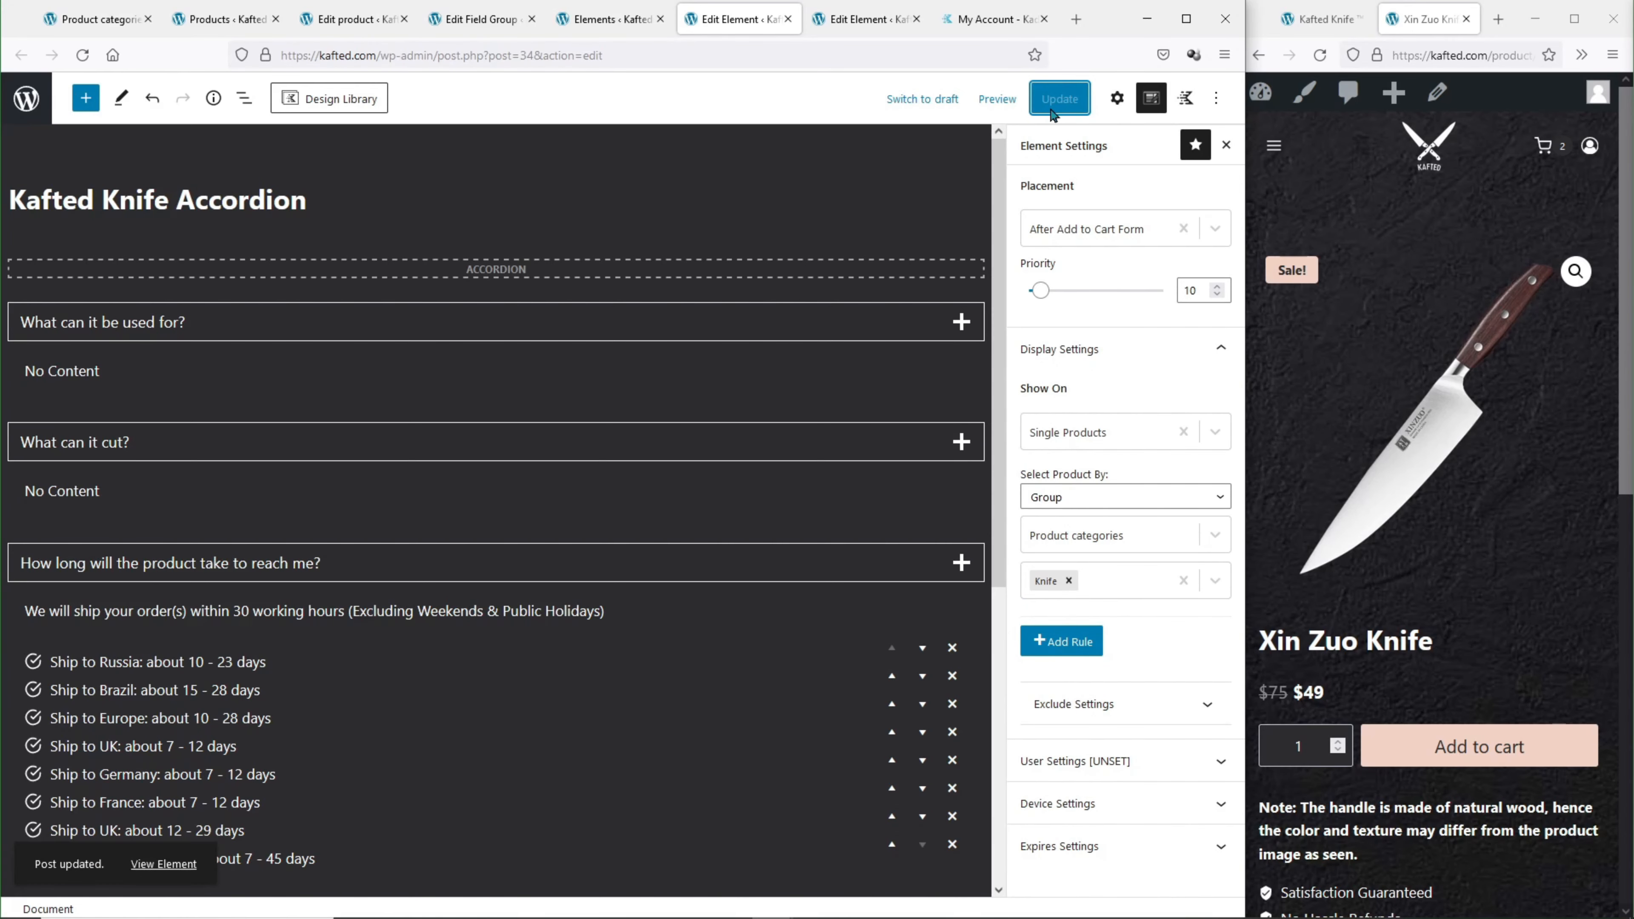
# Change the Xin Zuo Knife product's category from Uncategorized to Knife and try to update the product.
pyautogui.click(226, 21)
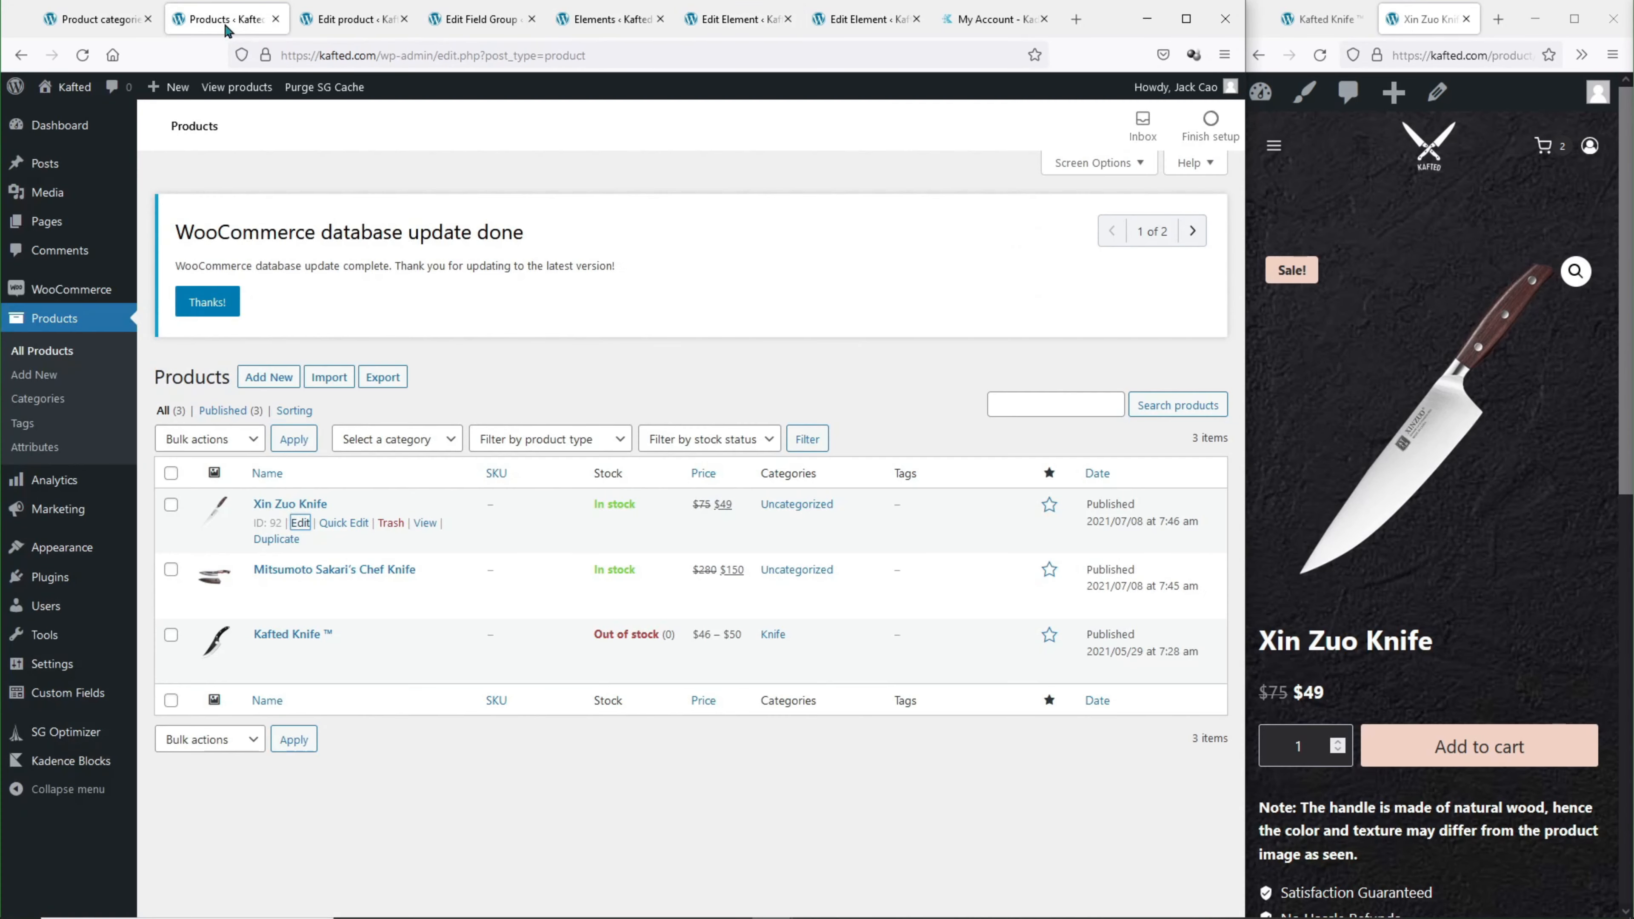
pyautogui.click(333, 20)
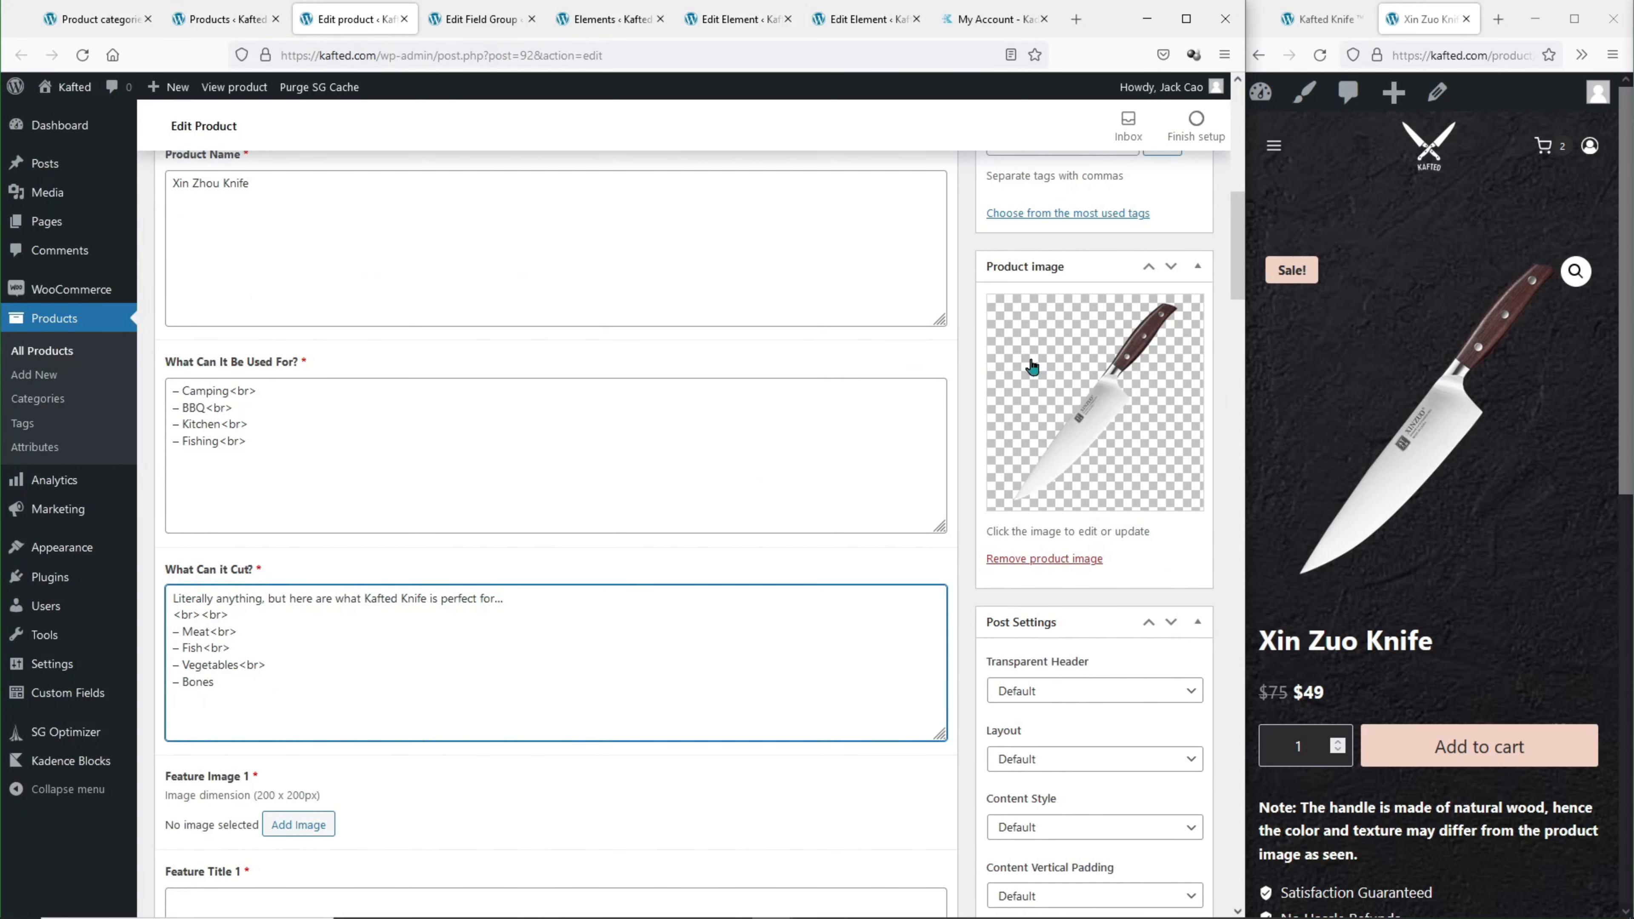
pyautogui.scroll(8, 1003, 377)
pyautogui.click(1003, 506)
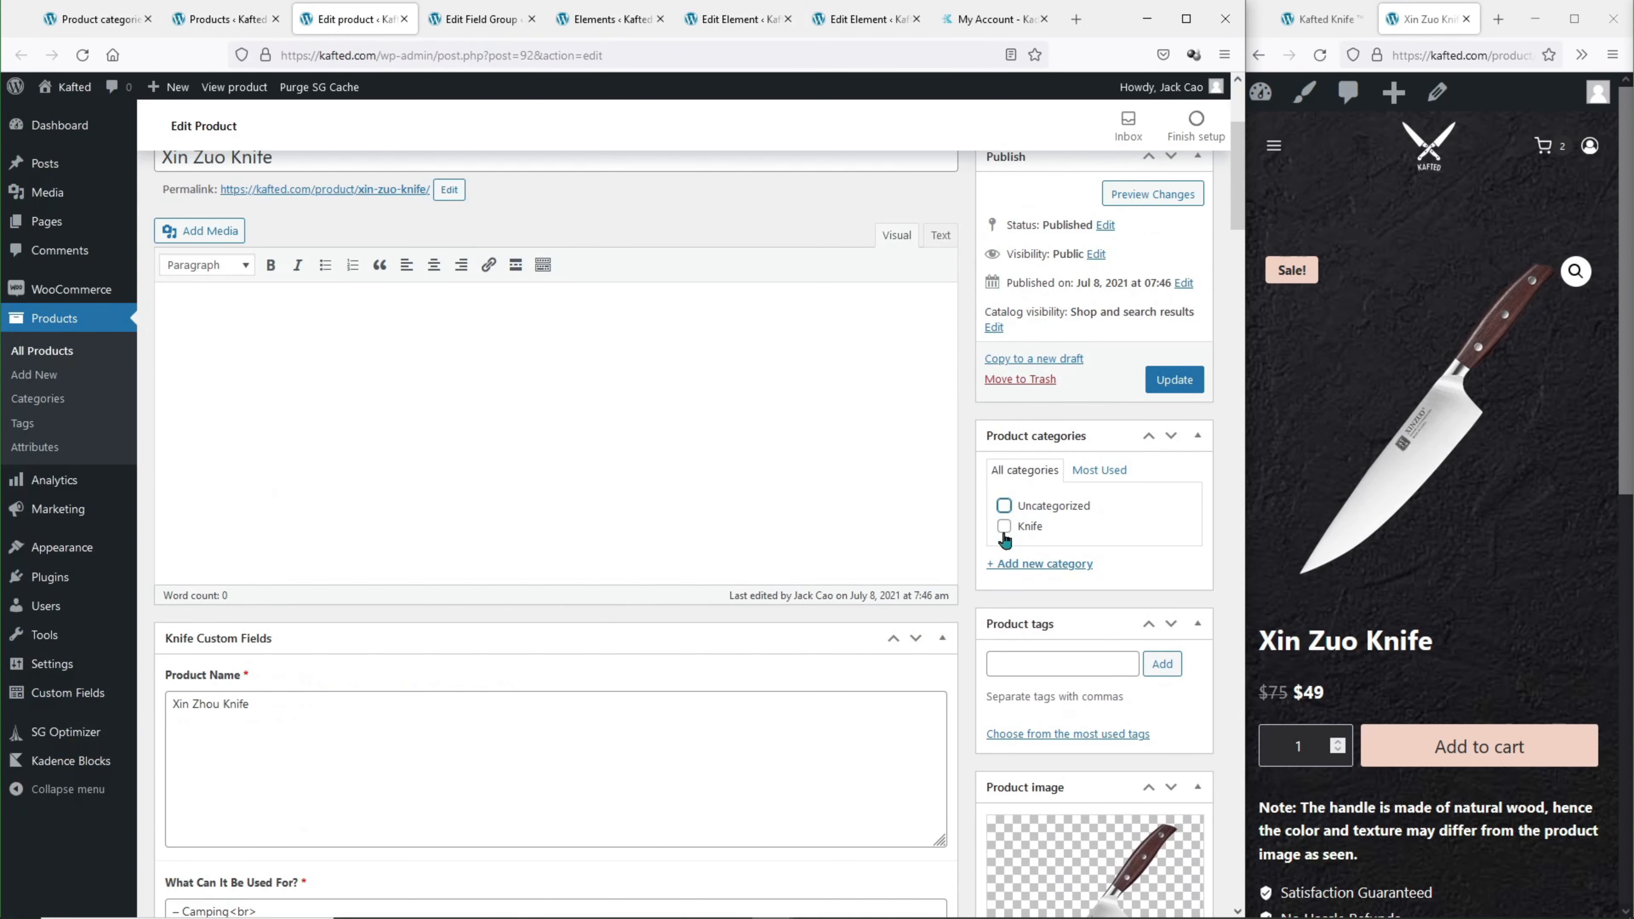
pyautogui.click(1004, 527)
pyautogui.click(1174, 380)
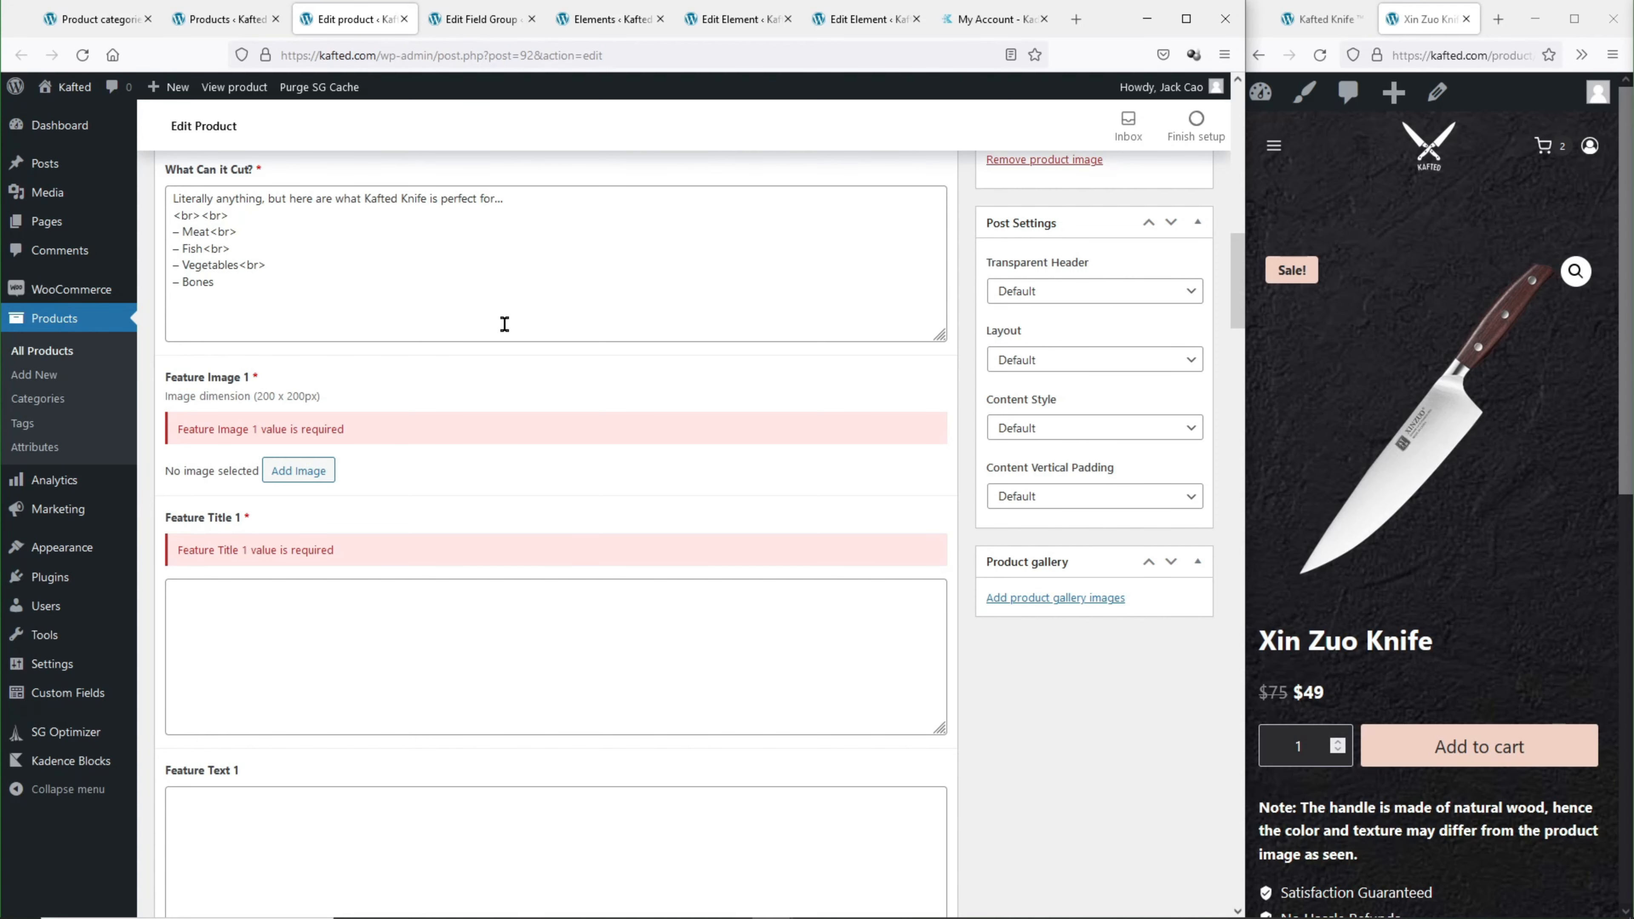
# Set Feature Image 1 to XinZuo-Feature-1.png, Feature Title 1 to "Comfortable & Beautiful Handle" and Feature Text 1 to "Made with Red Sandalwood".
pyautogui.scroll(-10, 370, 479)
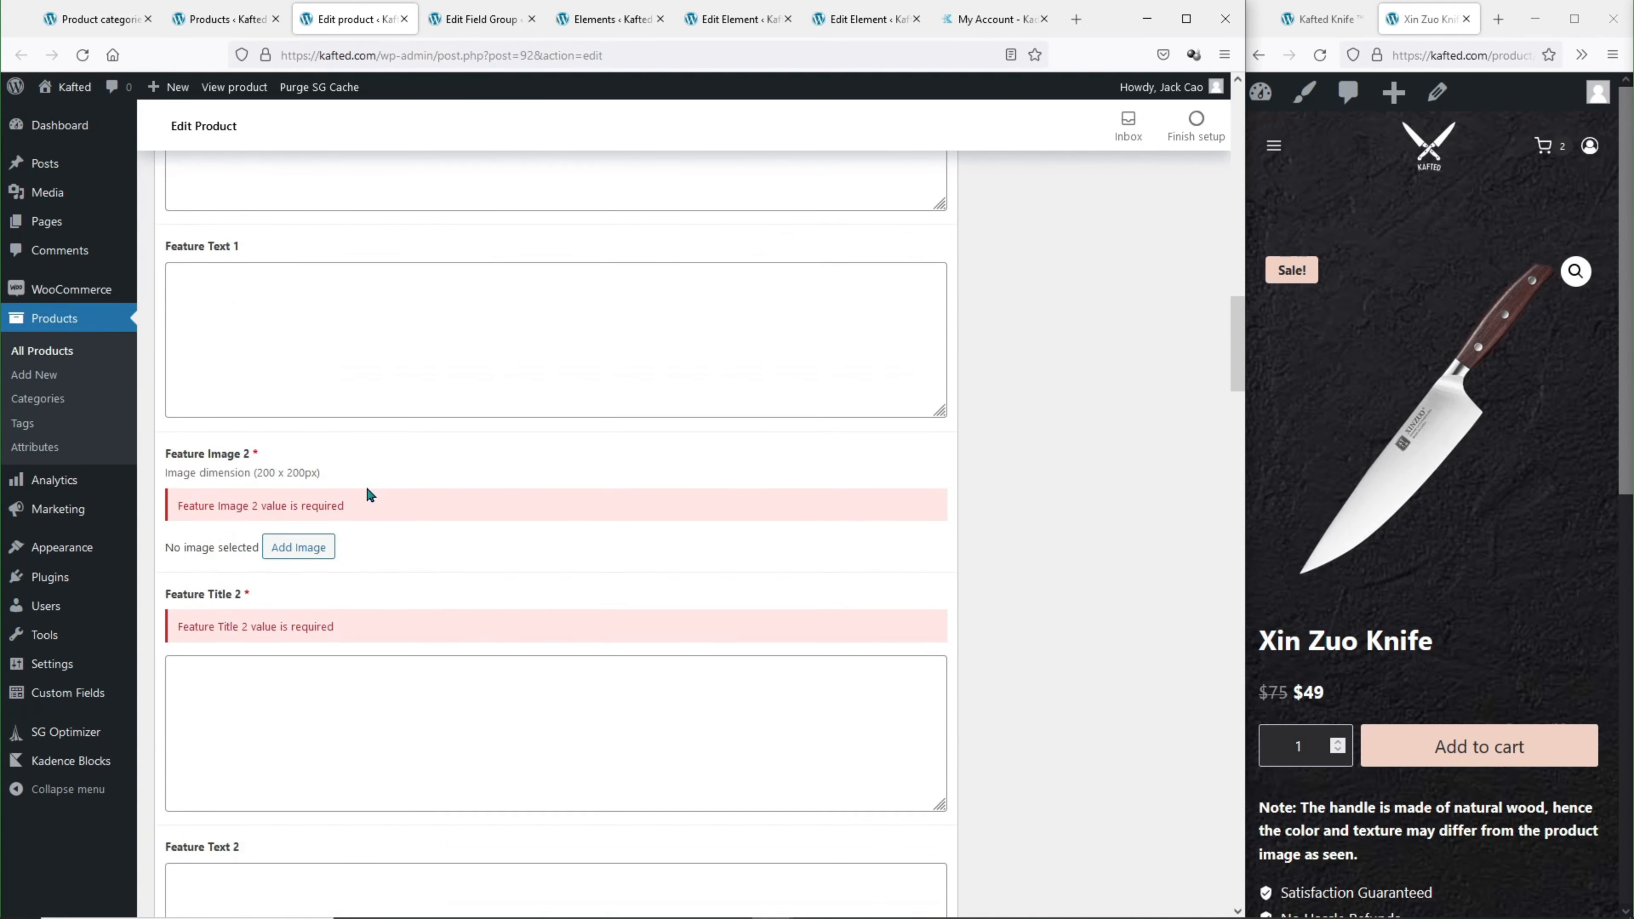
pyautogui.scroll(10, 365, 509)
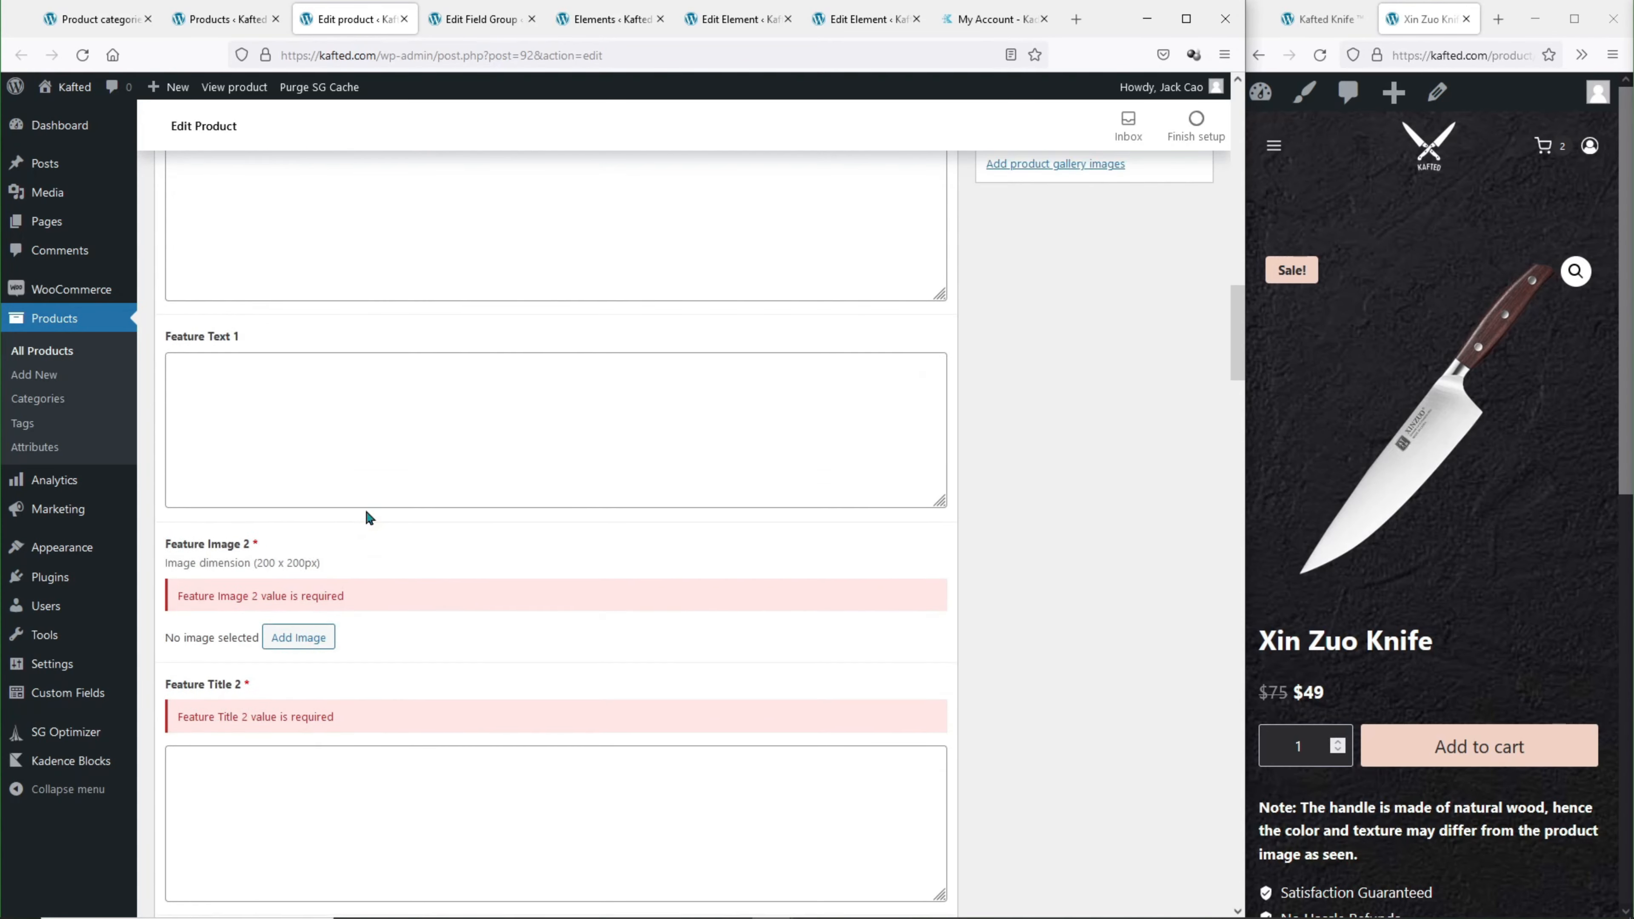
pyautogui.click(299, 557)
pyautogui.click(102, 299)
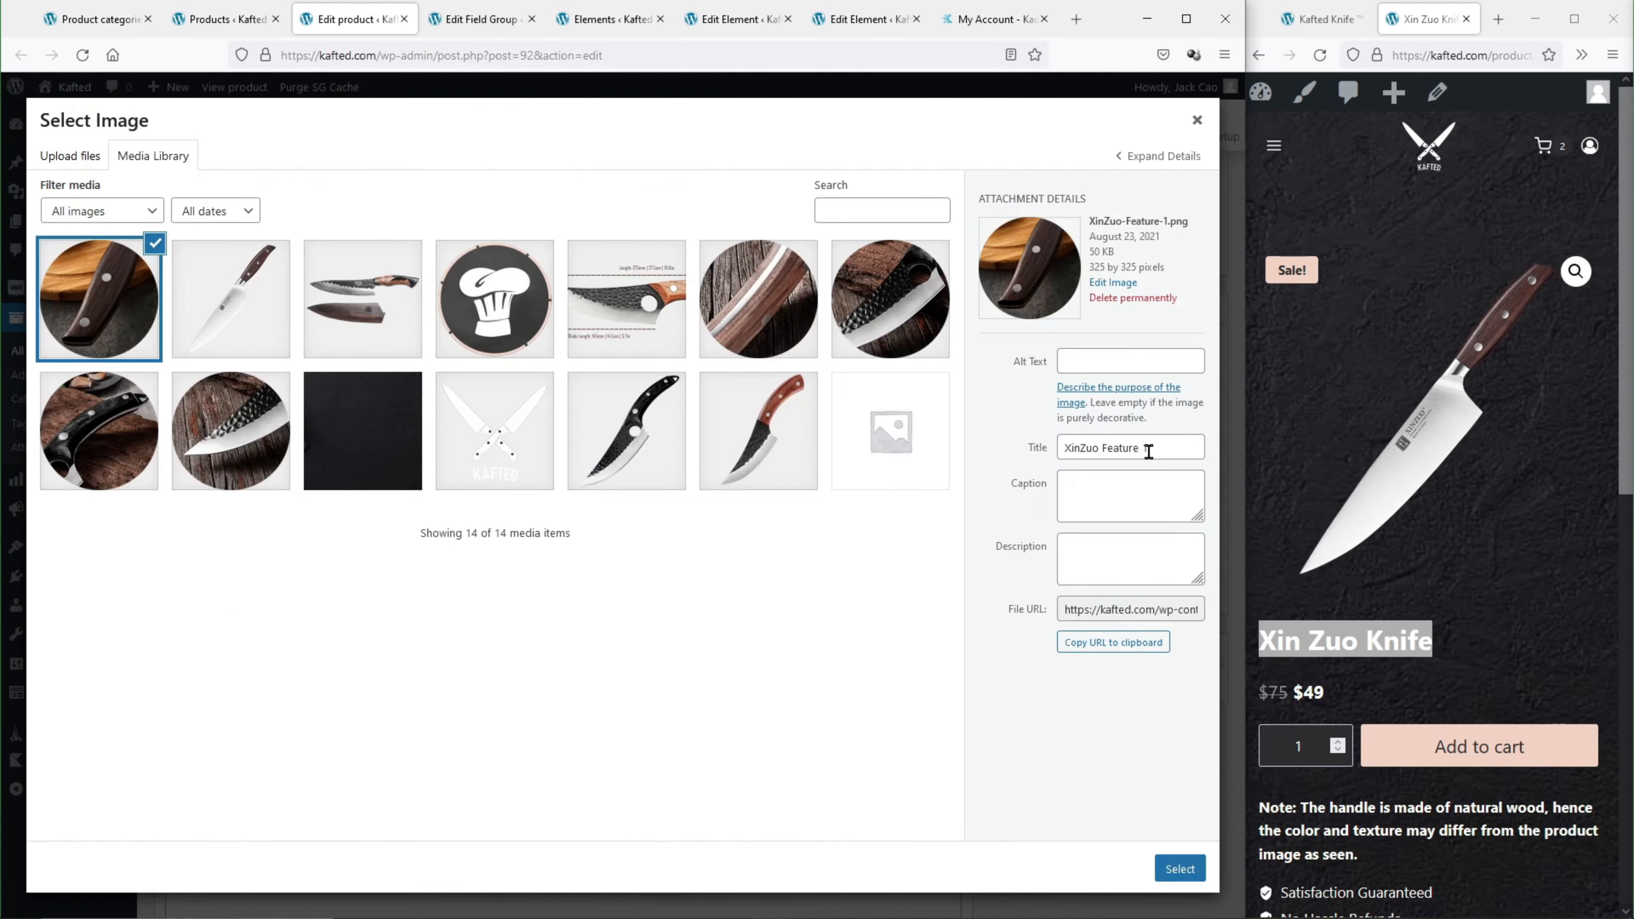
pyautogui.click(1176, 869)
pyautogui.scroll(-2, 430, 737)
pyautogui.click(432, 737)
pyautogui.write('Comfortable & Beautiful Handle')
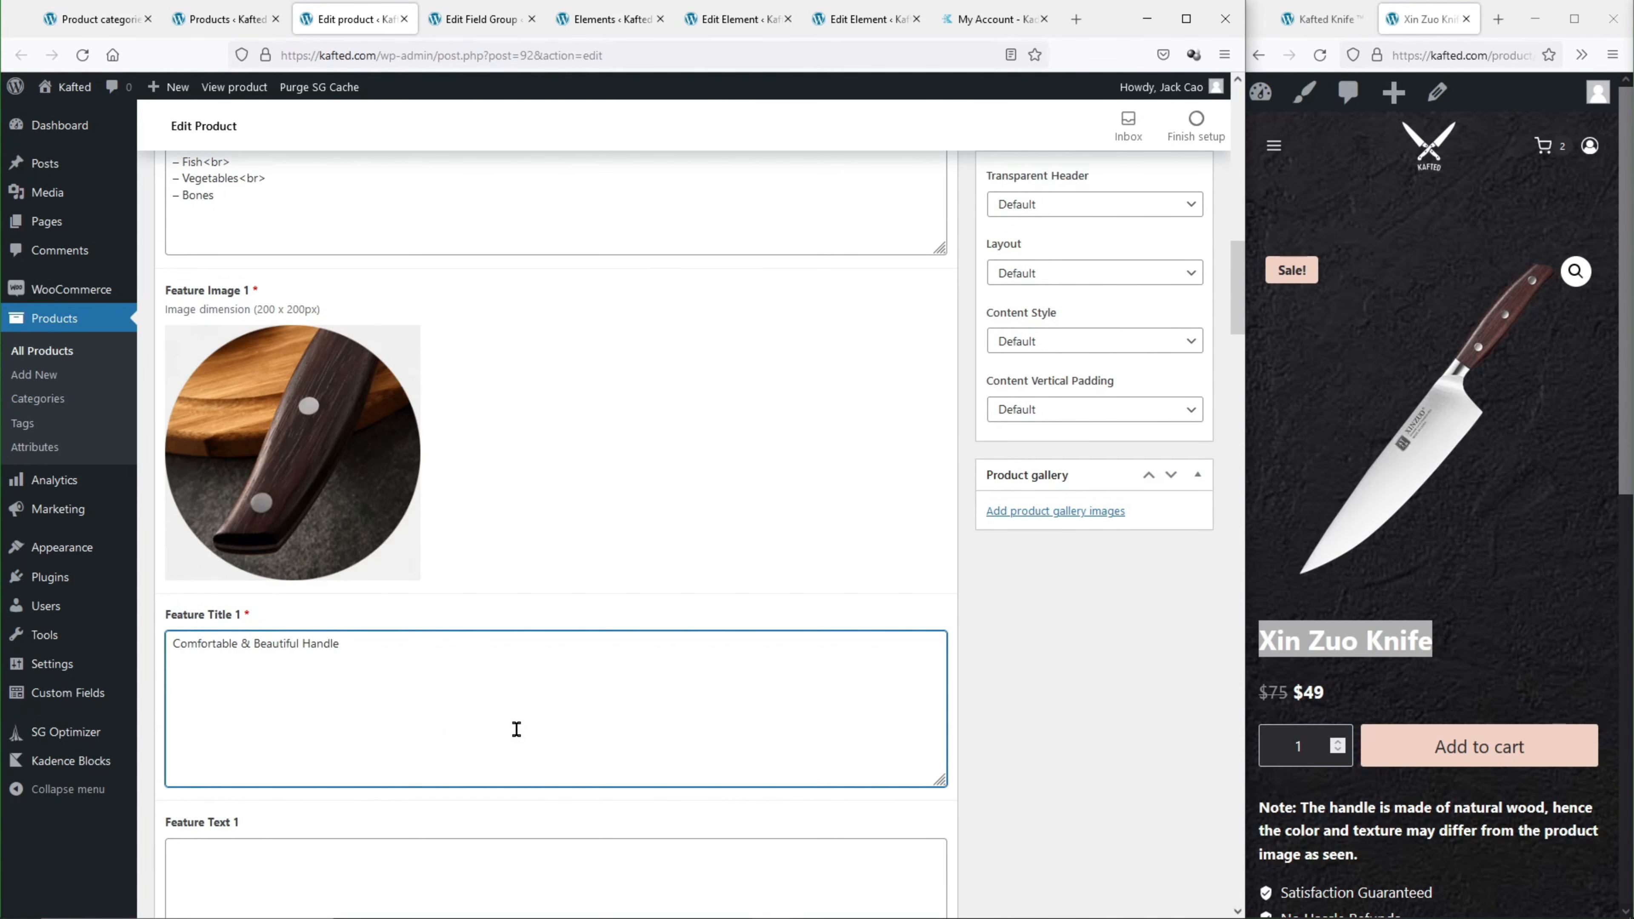
pyautogui.click(516, 732)
pyautogui.write('Made with Red Sandalwood')
# Set Feature Image 2 to XinZuo-Feature-2.png, Feature Title 2 to "Well Balanced Handle" and Feature Text 2 to "Ergonomic Focused".
pyautogui.scroll(-4, 514, 733)
pyautogui.click(300, 602)
pyautogui.click(100, 298)
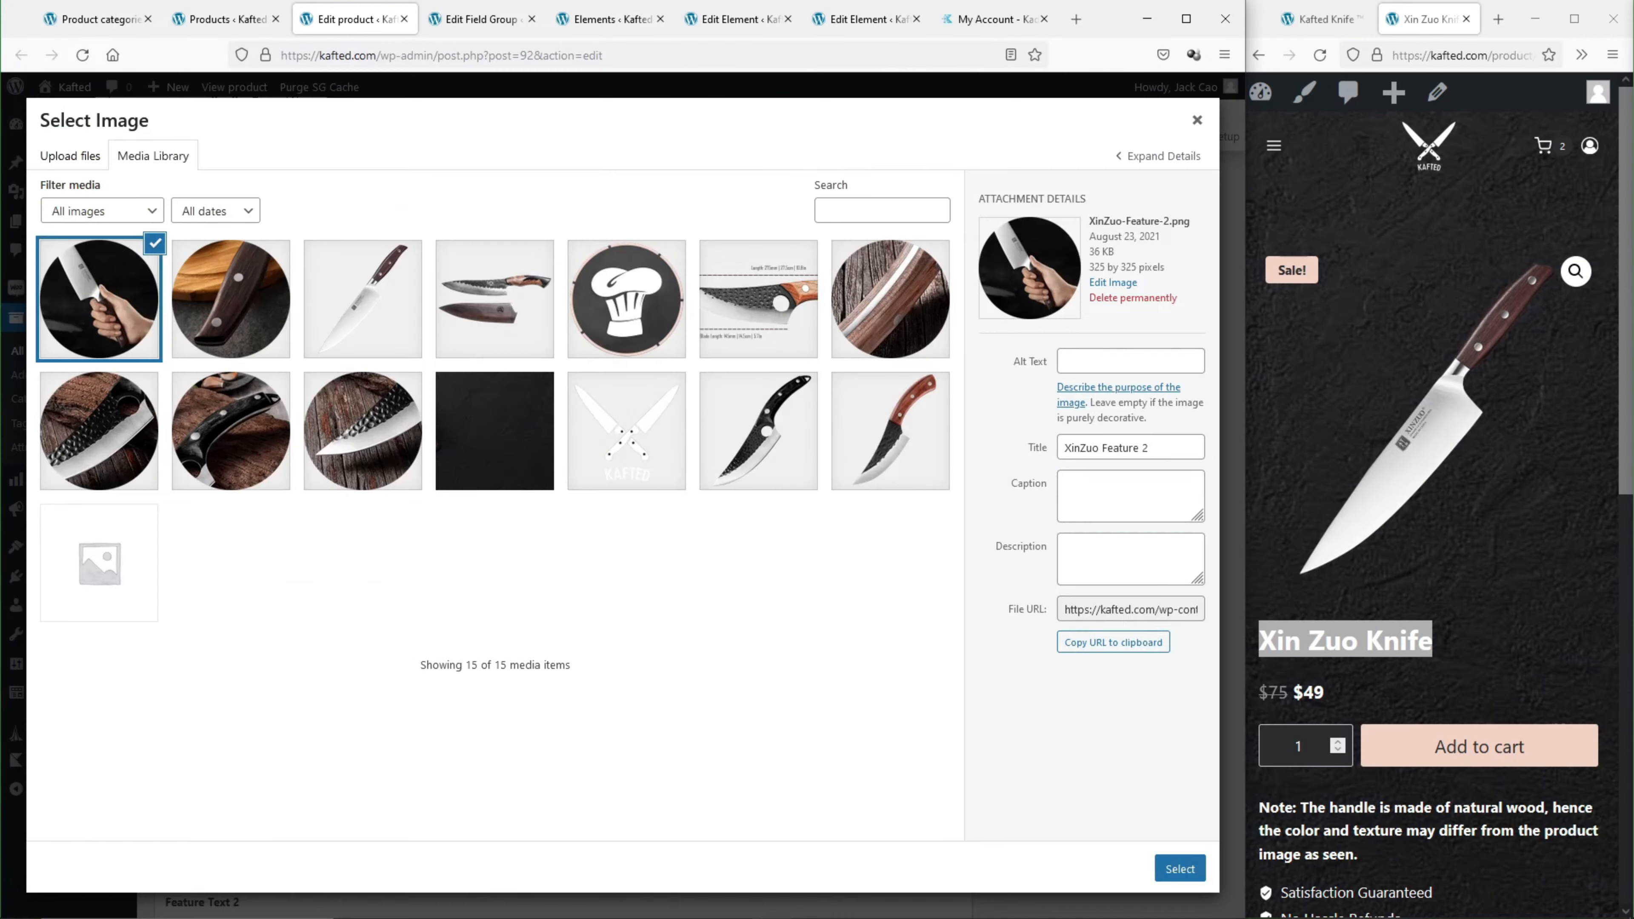
pyautogui.click(1175, 868)
pyautogui.click(416, 573)
pyautogui.write('Well Balanced Handle')
pyautogui.scroll(-3, 416, 574)
pyautogui.click(415, 594)
pyautogui.write('Ergonom')
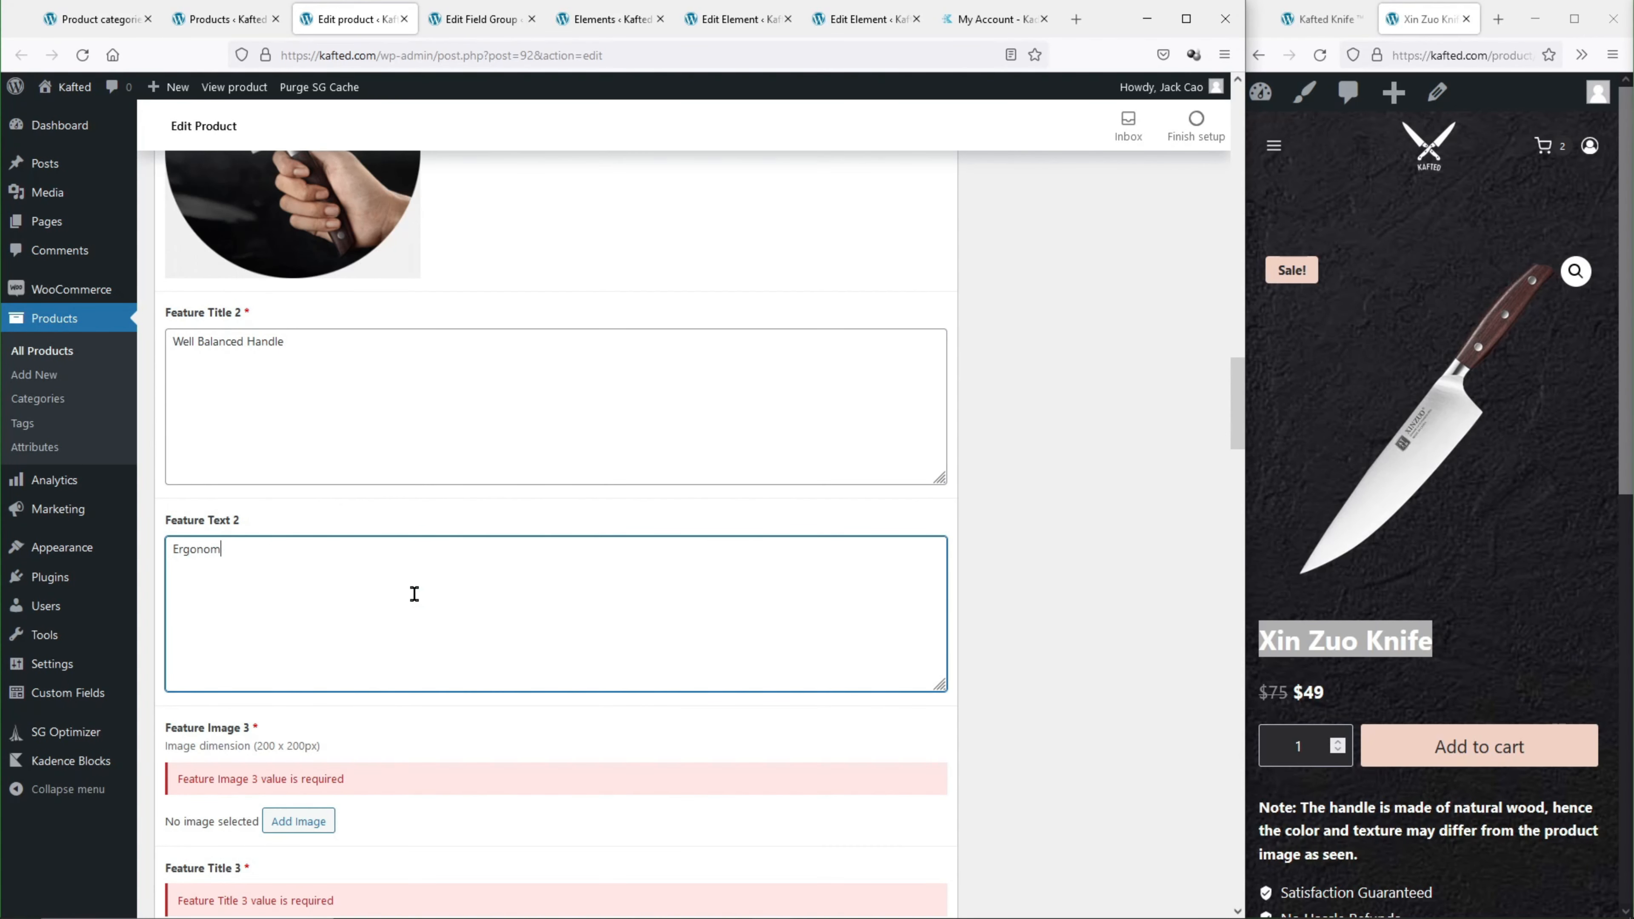
pyautogui.write('ic Focused')
# Add the cucumber-slicing image as Feature Image 3, with Feature Title 3 "Extremely Sharp Knife" and Feature Text 3 "Ensures the original taste of ingredients".
pyautogui.scroll(-3, 415, 594)
pyautogui.click(299, 560)
pyautogui.click(664, 467)
pyautogui.click(1176, 868)
pyautogui.scroll(-3, 363, 629)
pyautogui.click(363, 628)
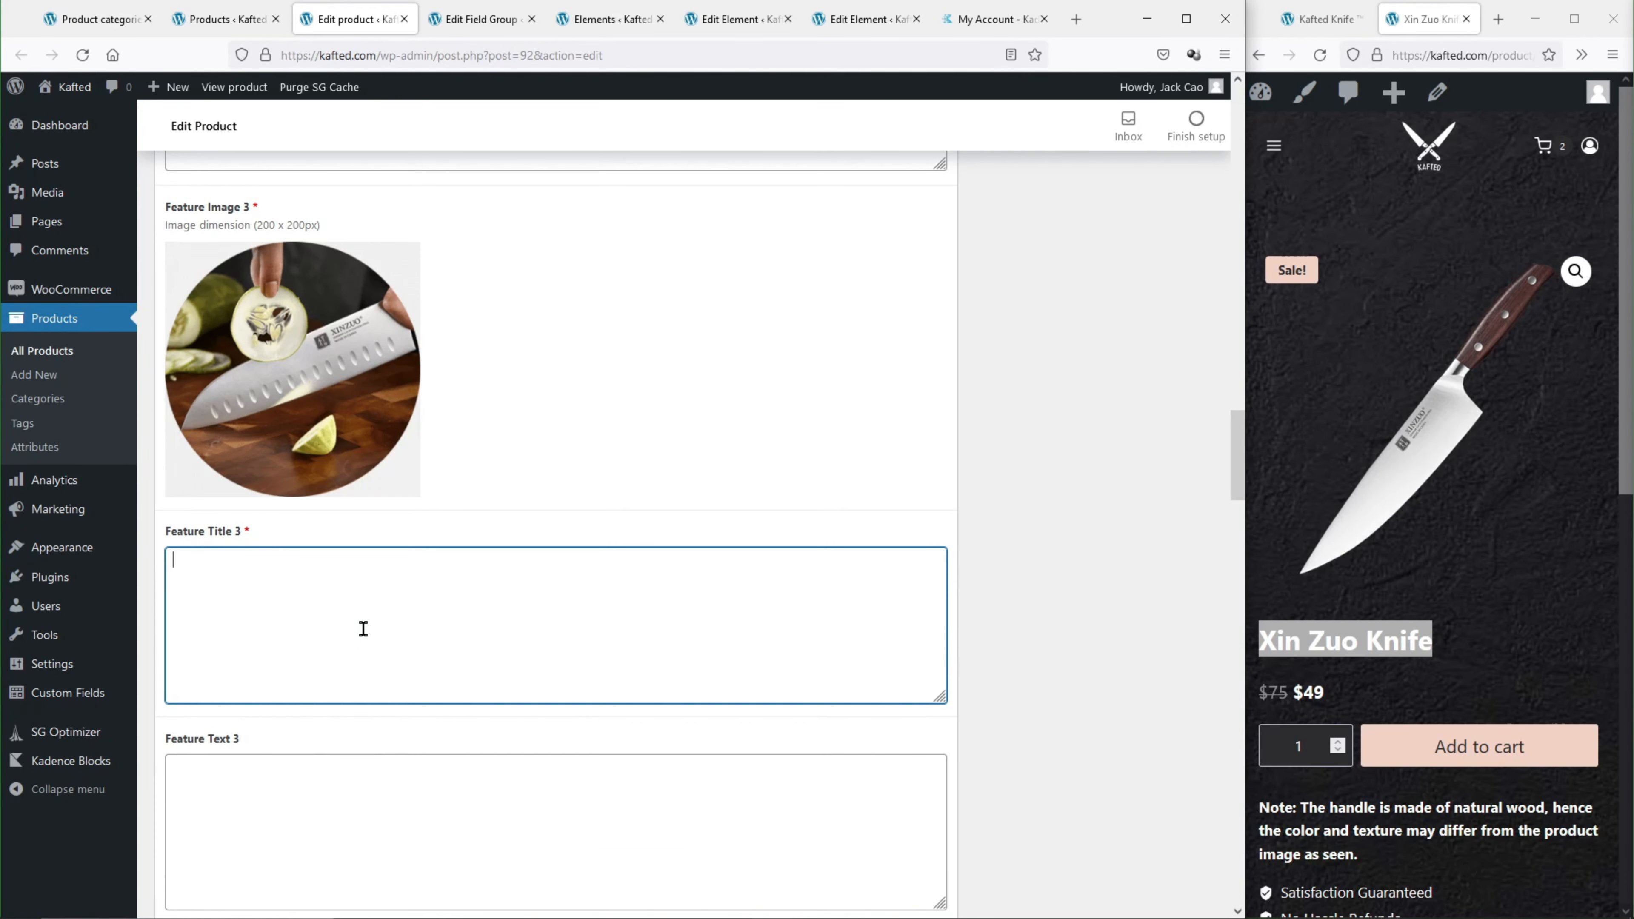
pyautogui.scroll(-3, 363, 629)
pyautogui.click(312, 661)
pyautogui.write('Preserve the original taste of ingredients')
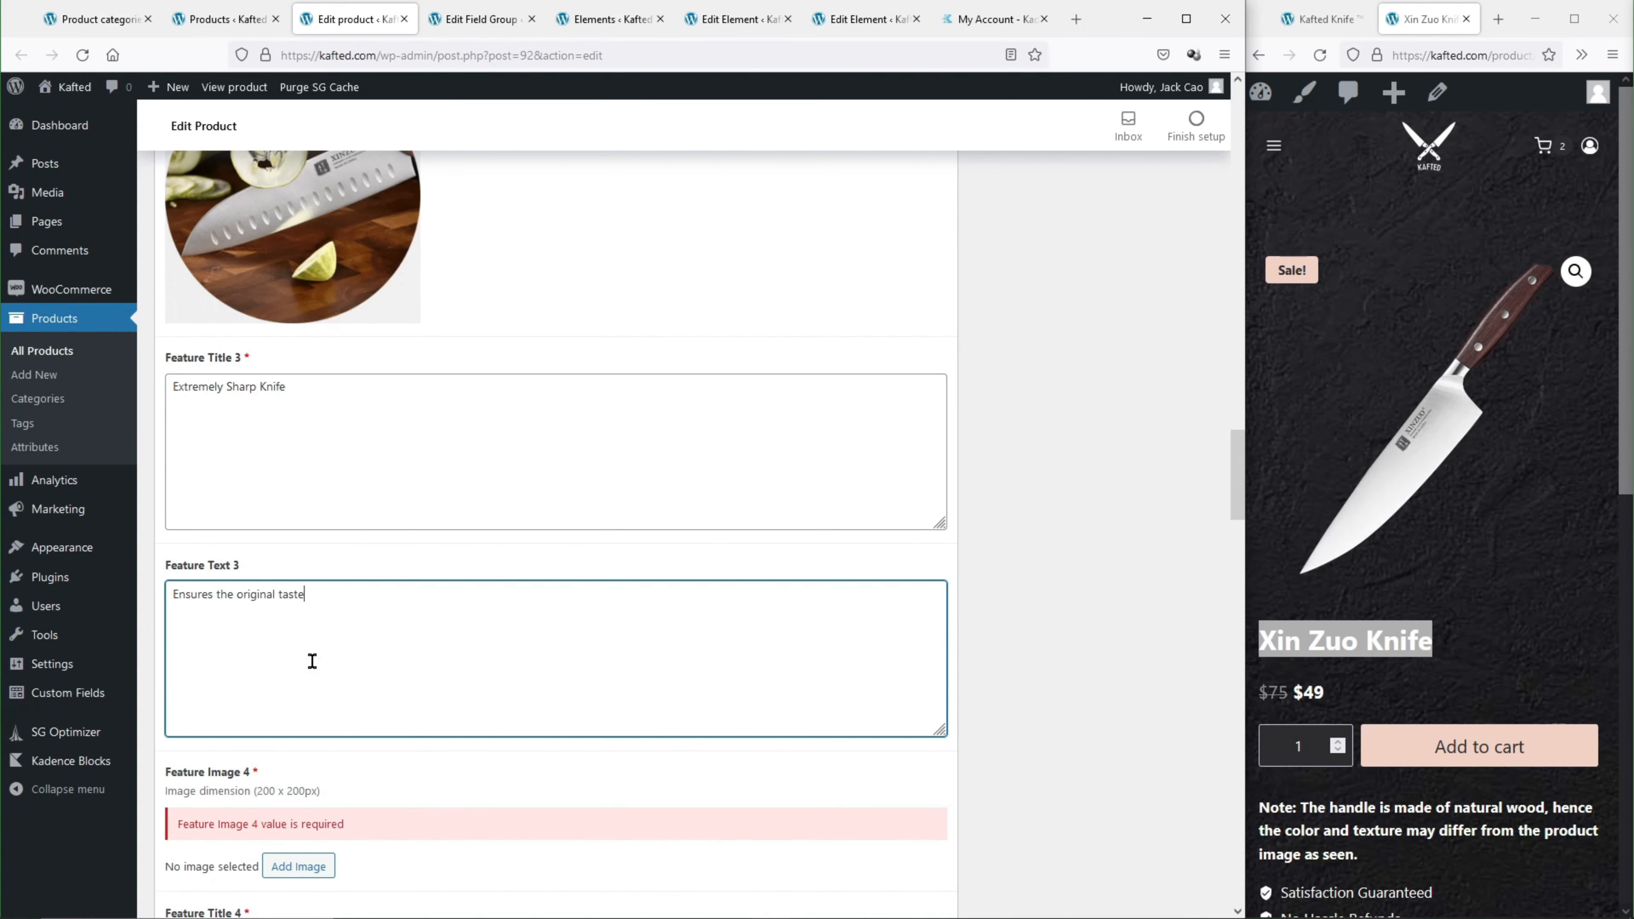
# Add the blade close-up as Feature Image 4, with Feature Title 4 "Underwent 12 Sharpening Process" and Feature Text 4 "For long lasting durability".
pyautogui.click(300, 865)
pyautogui.click(154, 158)
pyautogui.click(1177, 868)
pyautogui.scroll(-9, 473, 620)
pyautogui.click(473, 620)
pyautogui.write('Labor-Saving Cutting')
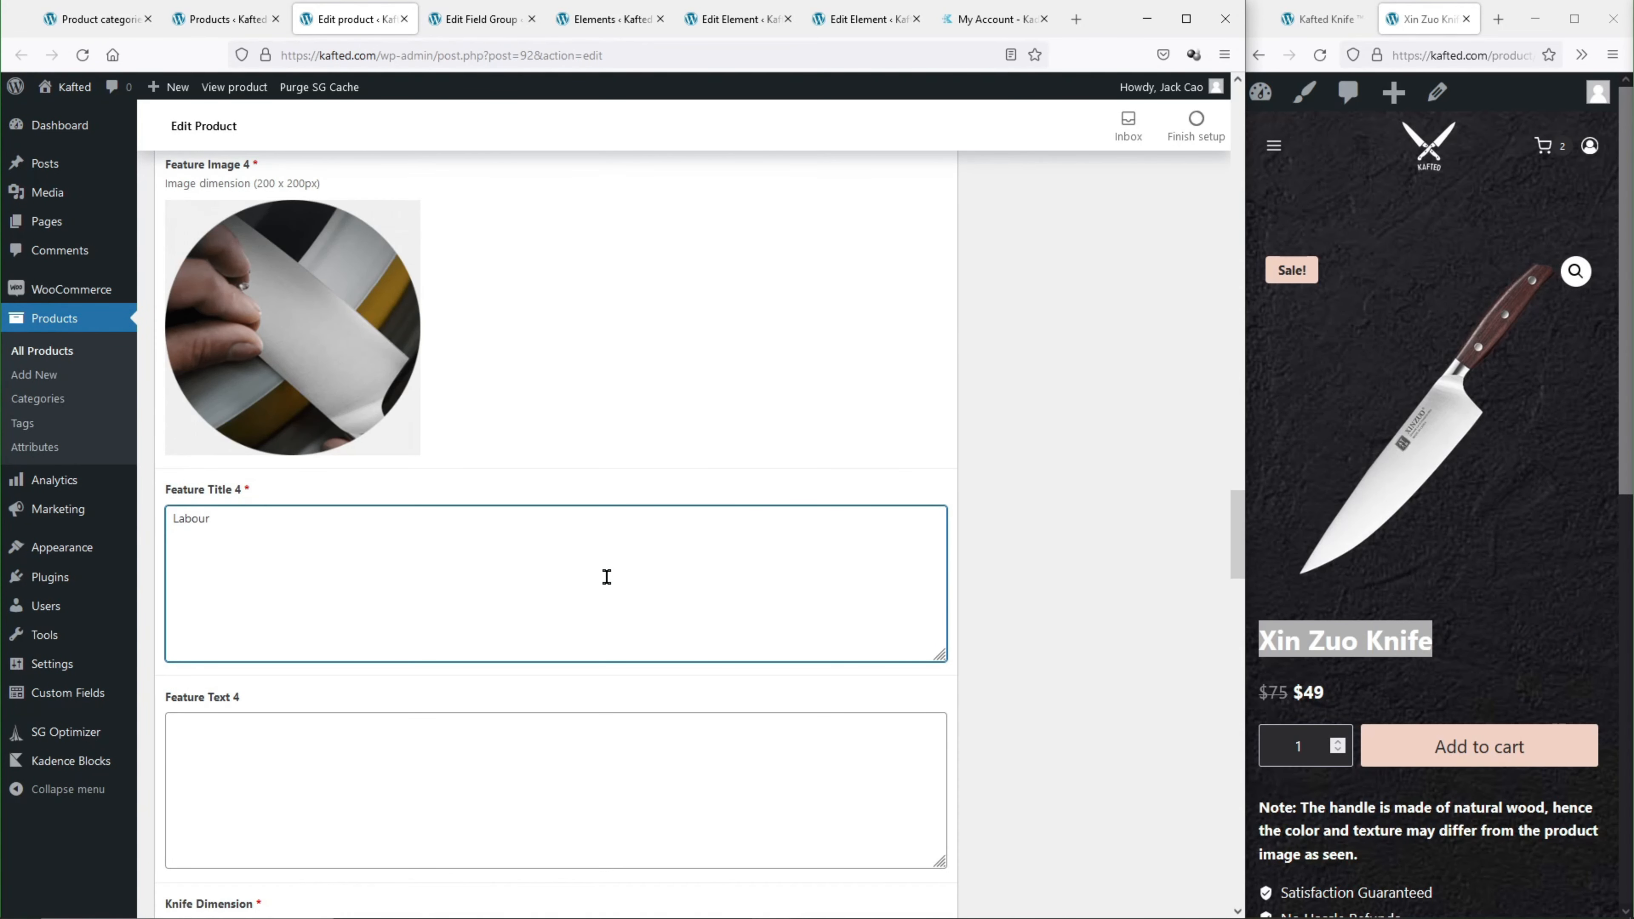
pyautogui.scroll(-3, 500, 573)
pyautogui.click(500, 572)
pyautogui.click(379, 343)
pyautogui.moveTo(380, 343); pyautogui.dragTo(182, 346)
pyautogui.write('Underwent 12 Sharpening Process')
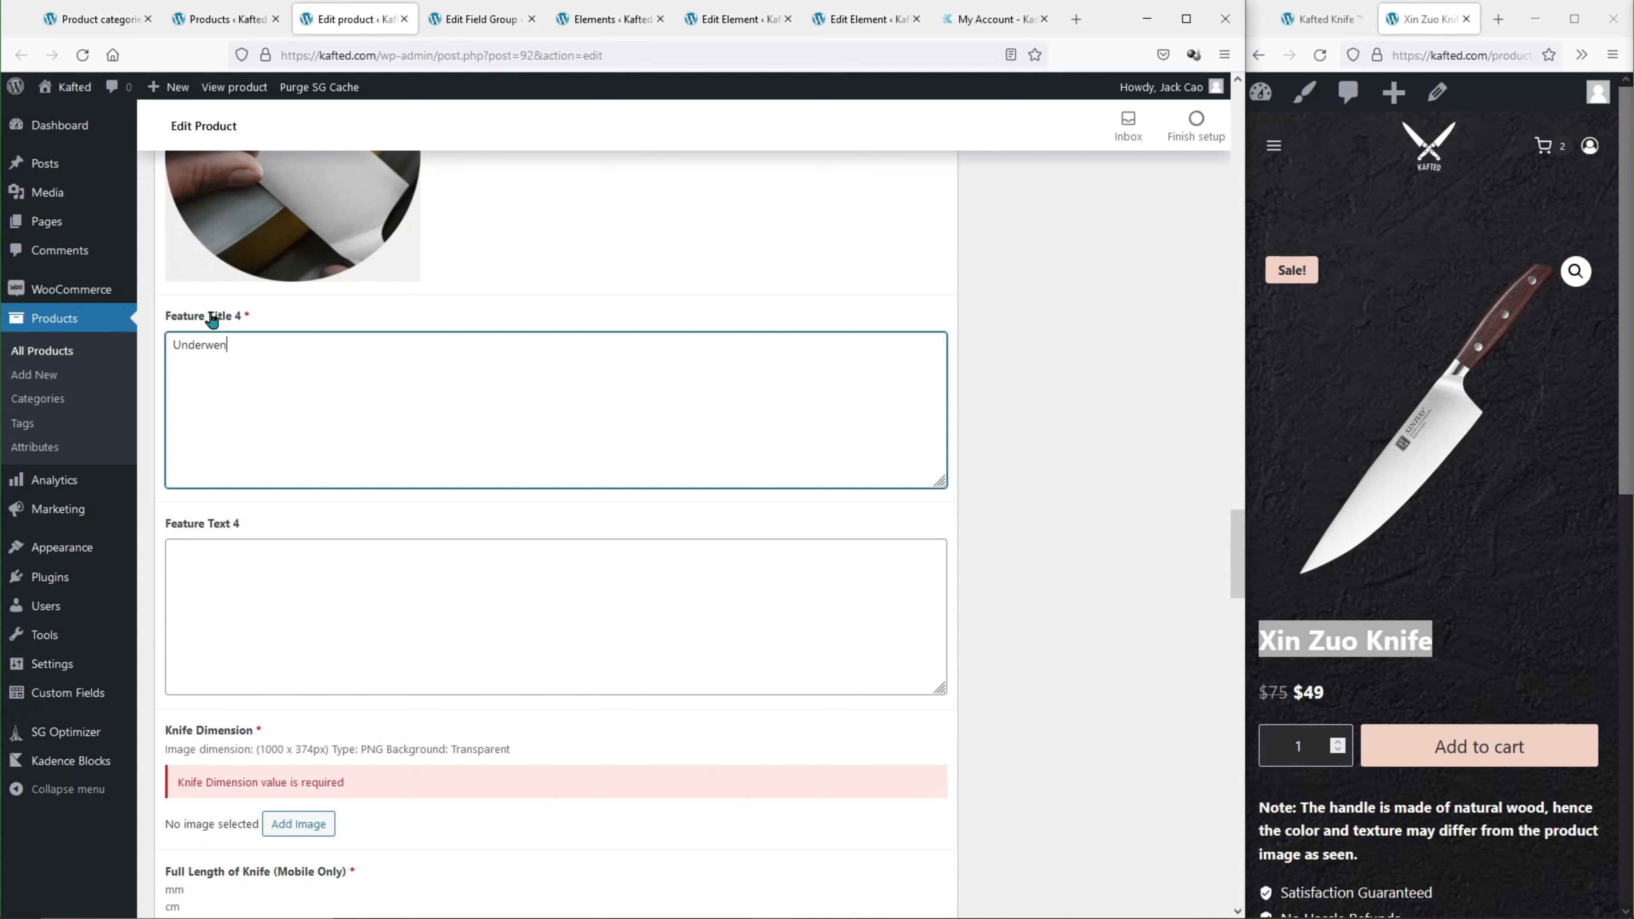
pyautogui.click(451, 588)
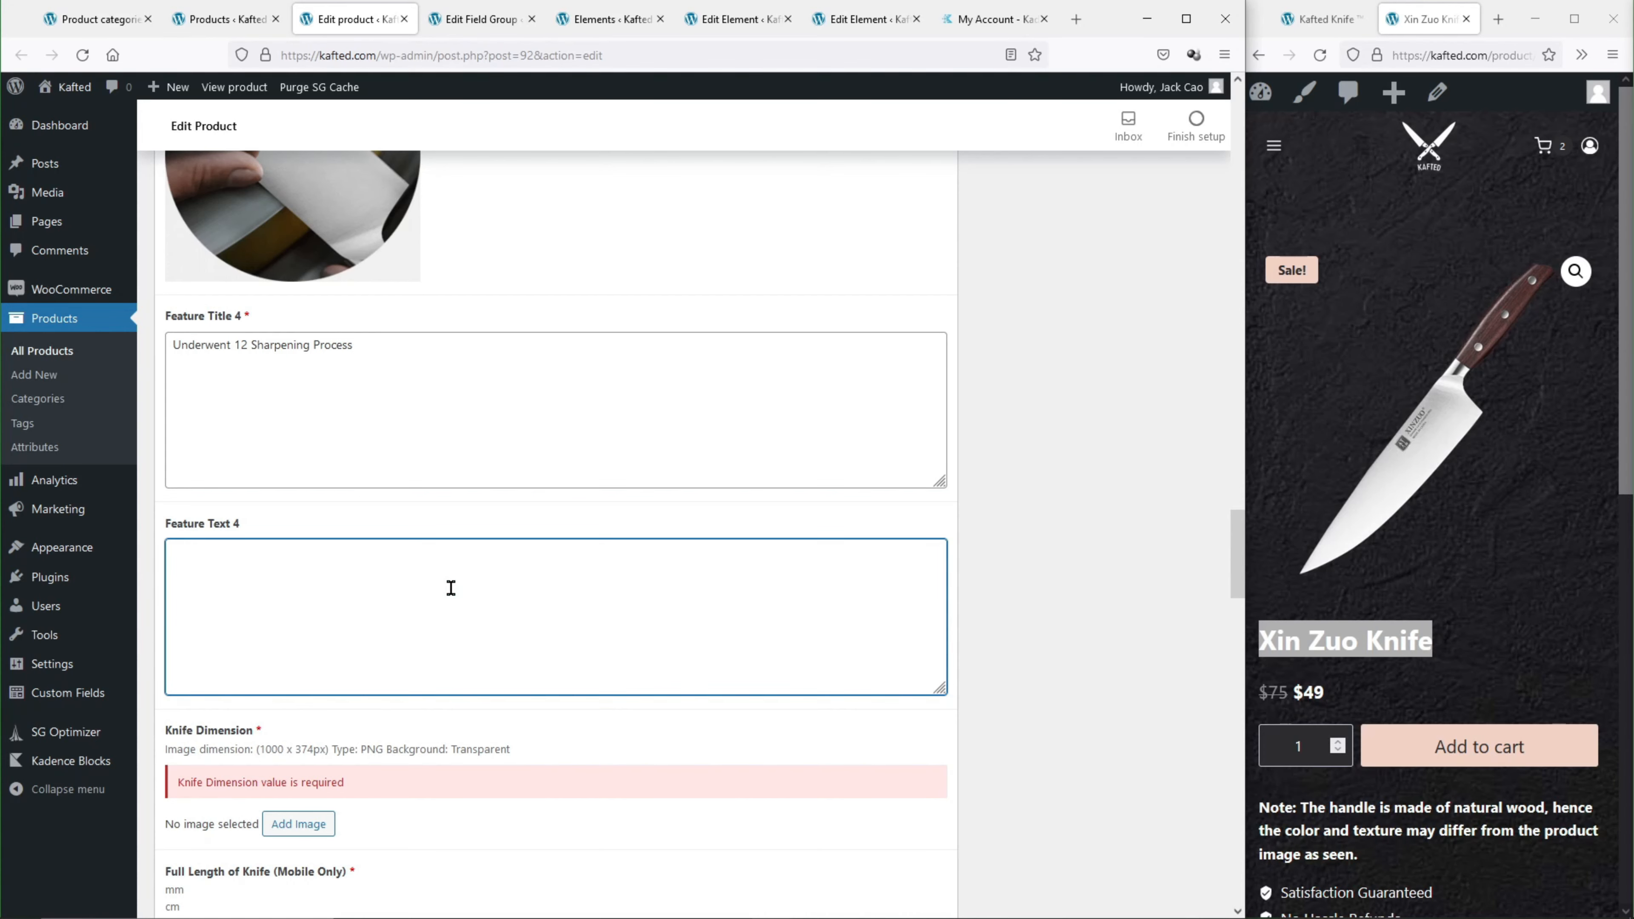
pyautogui.write('For long lasting dura')
# Add the Knife Dimension image and set Full Length of Knife to 332mm, 33.2cm and 13.1in, separated by <br> line breaks.
pyautogui.scroll(-3, 451, 587)
pyautogui.click(299, 650)
pyautogui.click(645, 465)
pyautogui.click(1177, 869)
pyautogui.scroll(-6, 350, 522)
pyautogui.click(349, 522)
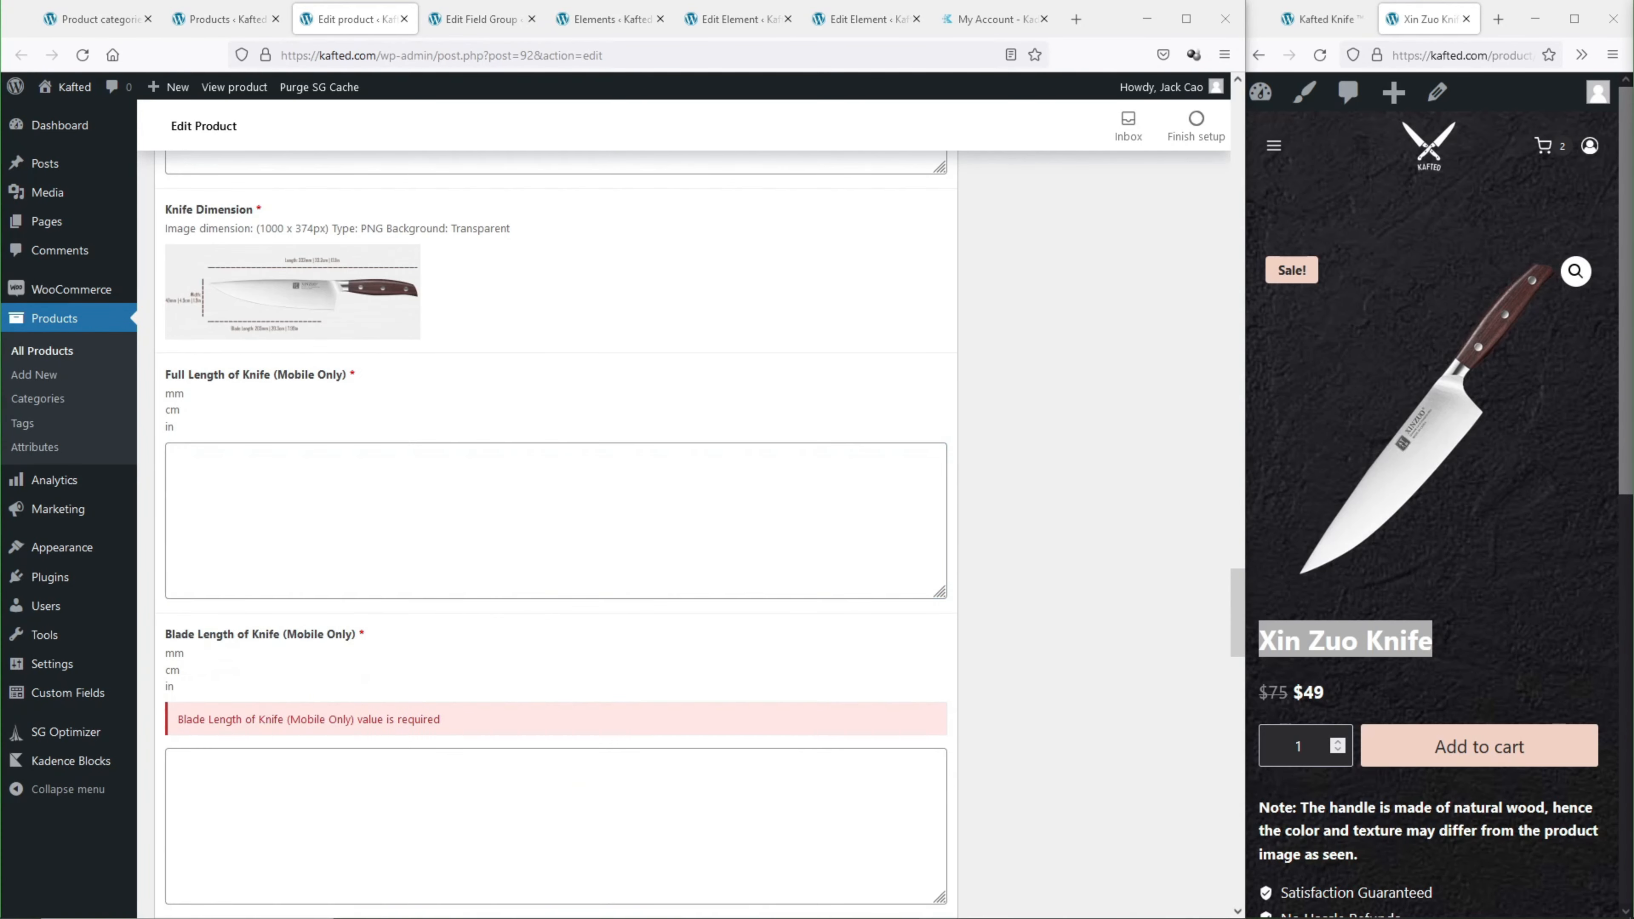
pyautogui.write('332mm<br> ')
pyautogui.write('33')
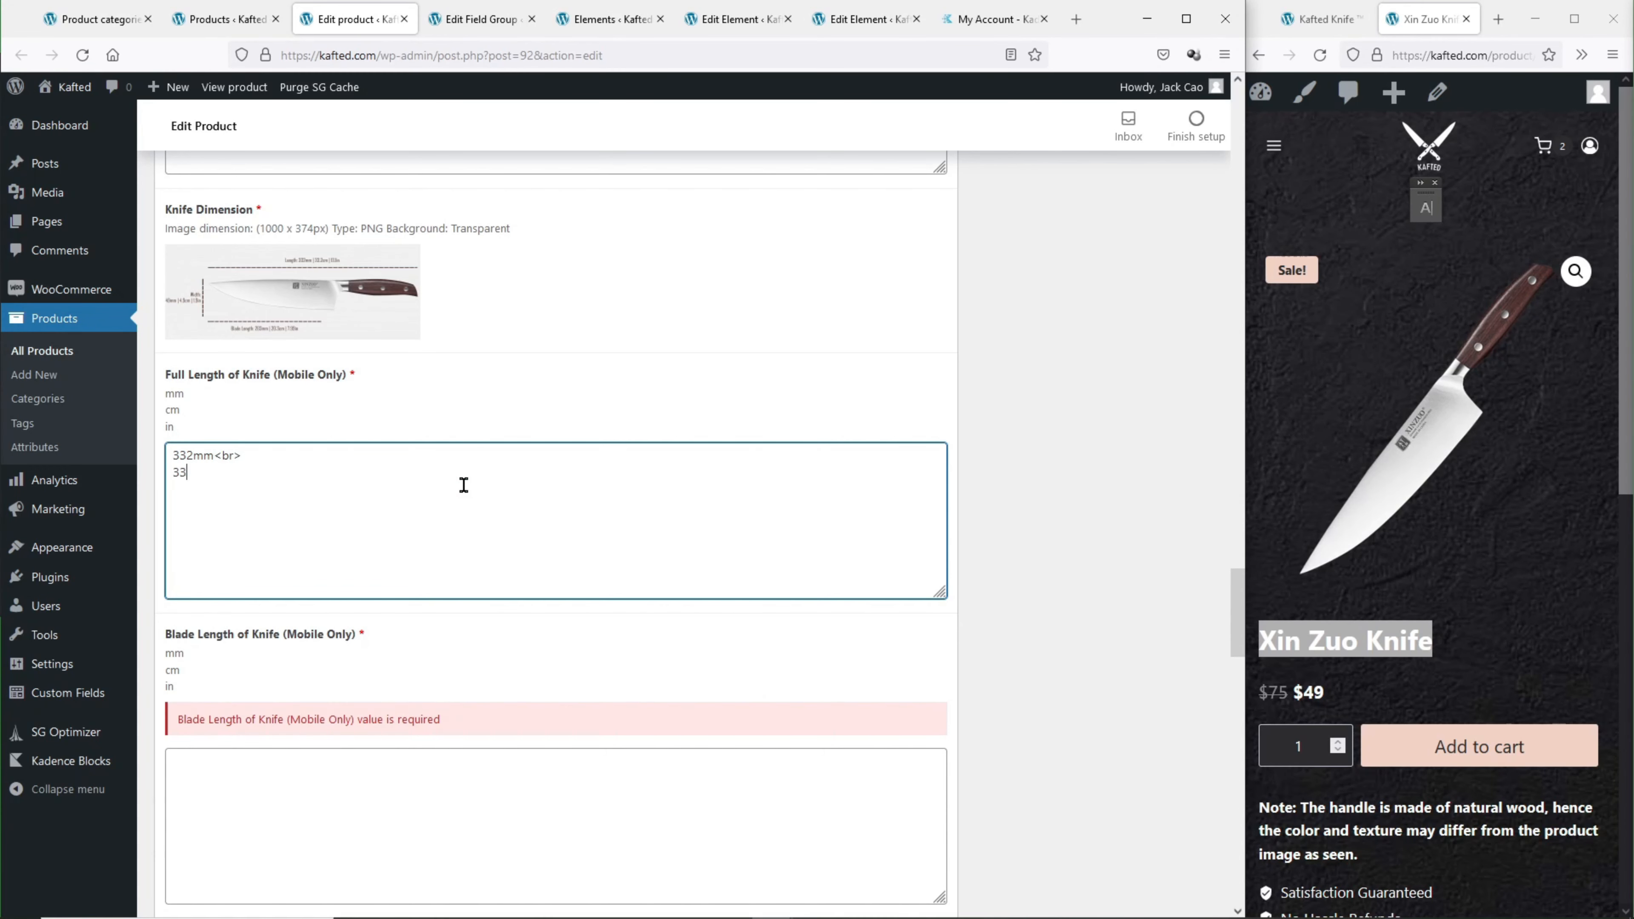
pyautogui.write('.2cm<br>')
pyautogui.press('Return')
pyautogui.write('13.1in')
# Set Blade Length to 203mm, 20.3cm, 7.99in and Width of Knife to 49mm, 4.9cm, 1.9in, separating the values with <br>.
pyautogui.scroll(-3, 437, 547)
pyautogui.click(416, 600)
pyautogui.write('203mm<br>')
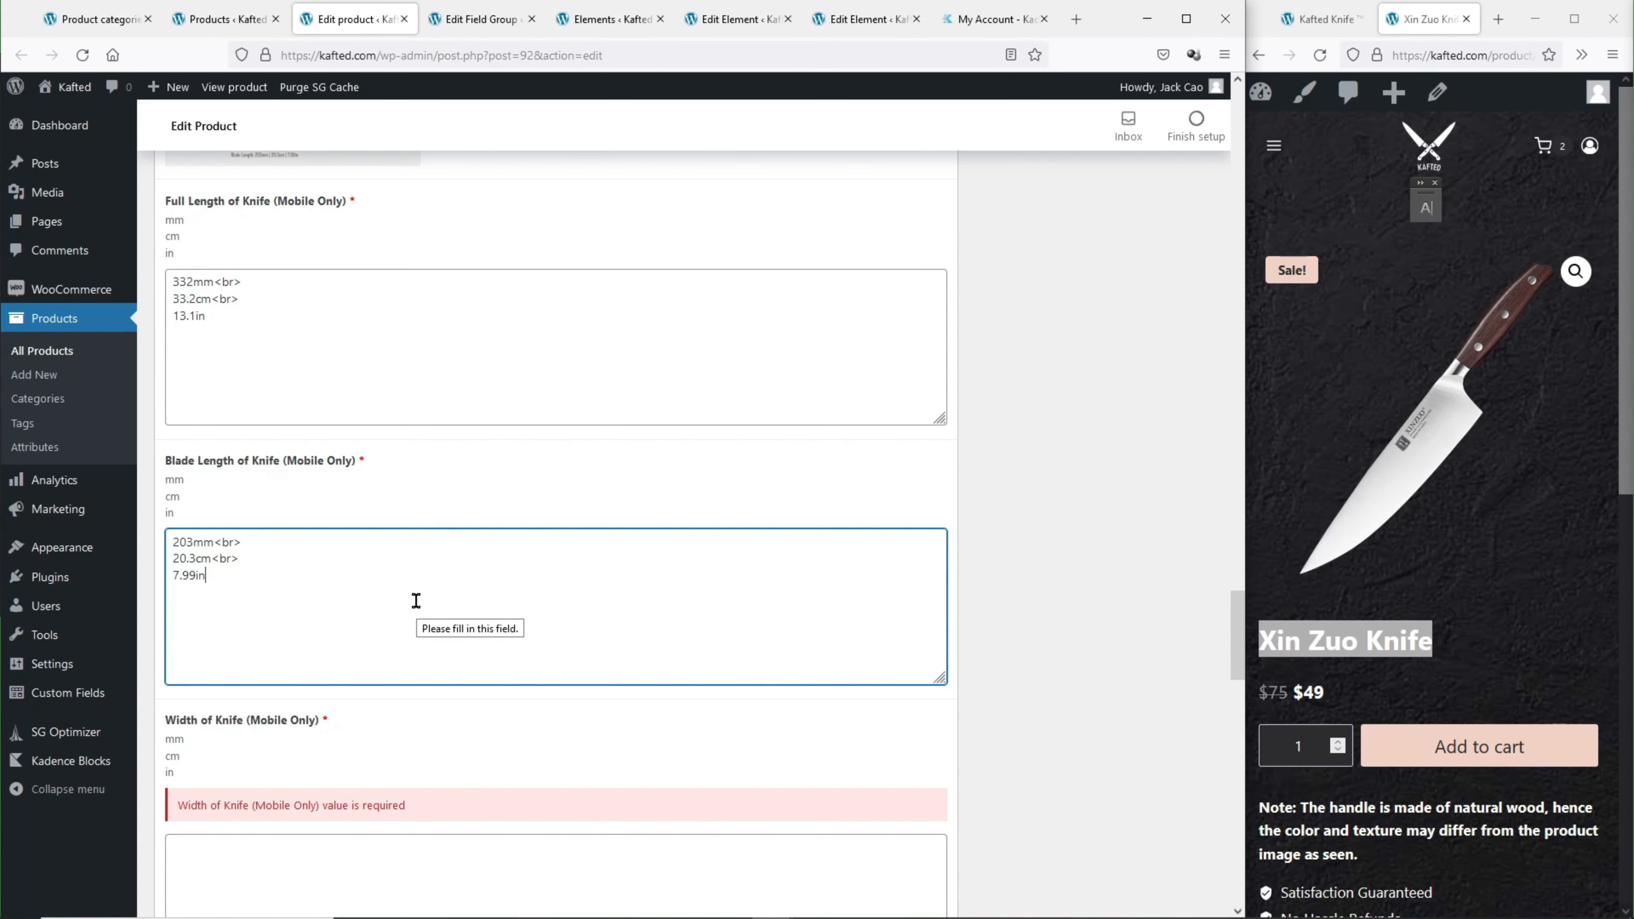
pyautogui.scroll(-3, 416, 600)
pyautogui.click(419, 615)
pyautogui.write('49mm<br> 4.9cm<br> 1.9in')
# Set Blade Thickness to "2.2mm | 0.22cm |0.087in" and Weight to "177g | 0.39lb".
pyautogui.scroll(-4, 419, 617)
pyautogui.click(379, 515)
pyautogui.write('2mm | 0.087in')
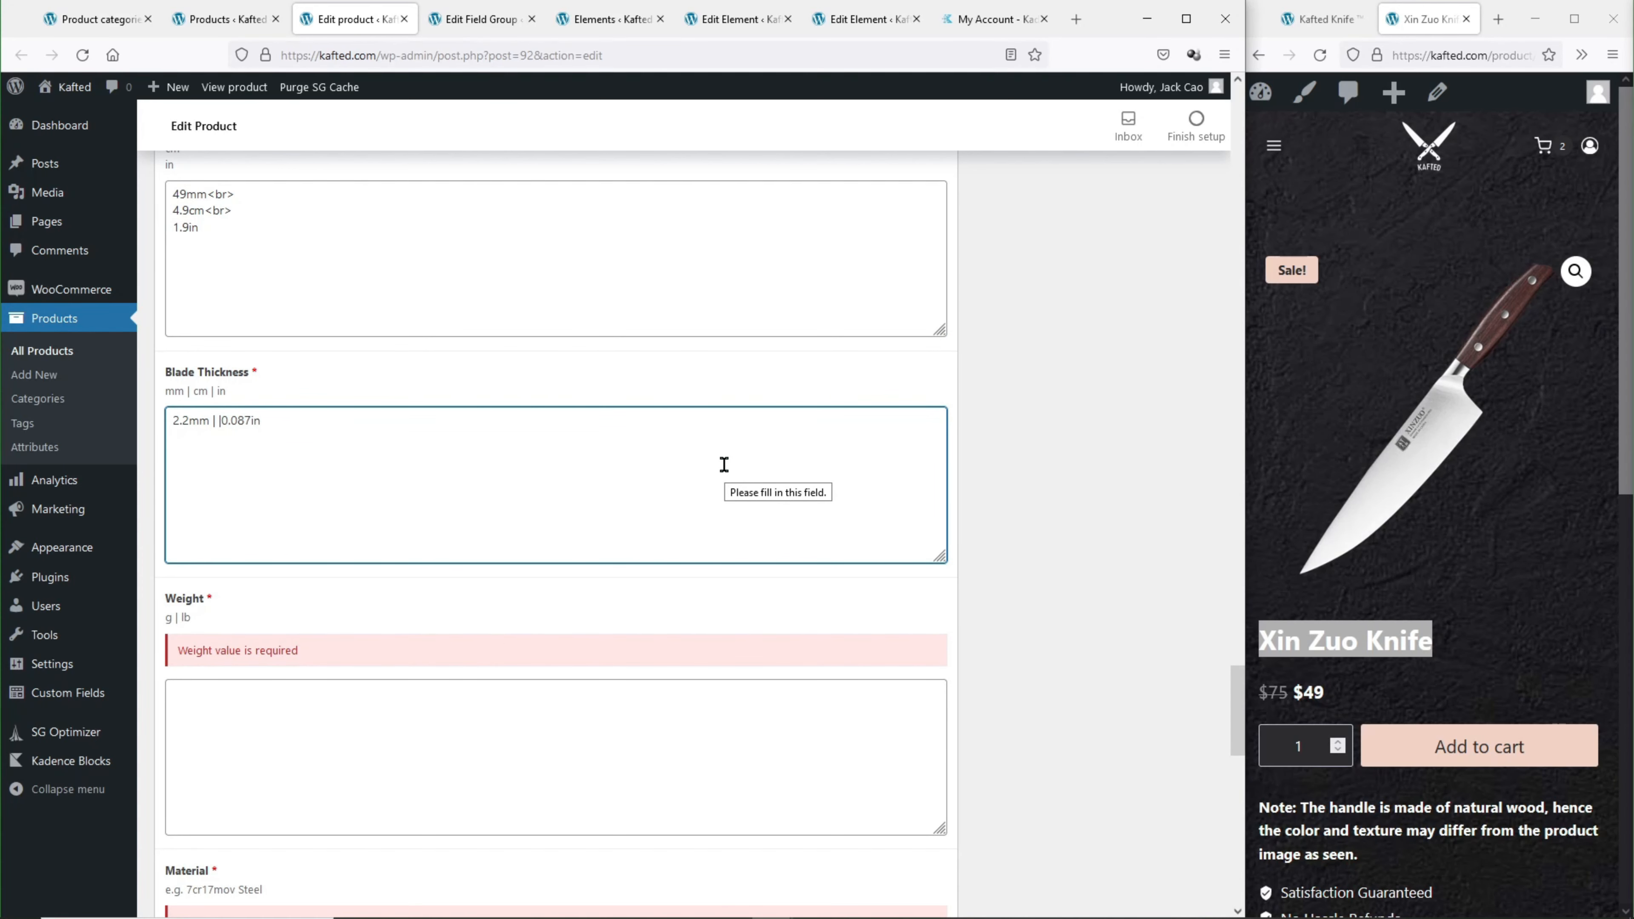
pyautogui.write('0.22cm')
pyautogui.scroll(-3, 733, 470)
pyautogui.click(745, 475)
pyautogui.write('177g | 0.39lb')
# Set Material to "German Din 1.4116 Steel" and begin the Edge Angle value with "Razor sharp 15°".
pyautogui.scroll(-3, 745, 474)
pyautogui.click(756, 500)
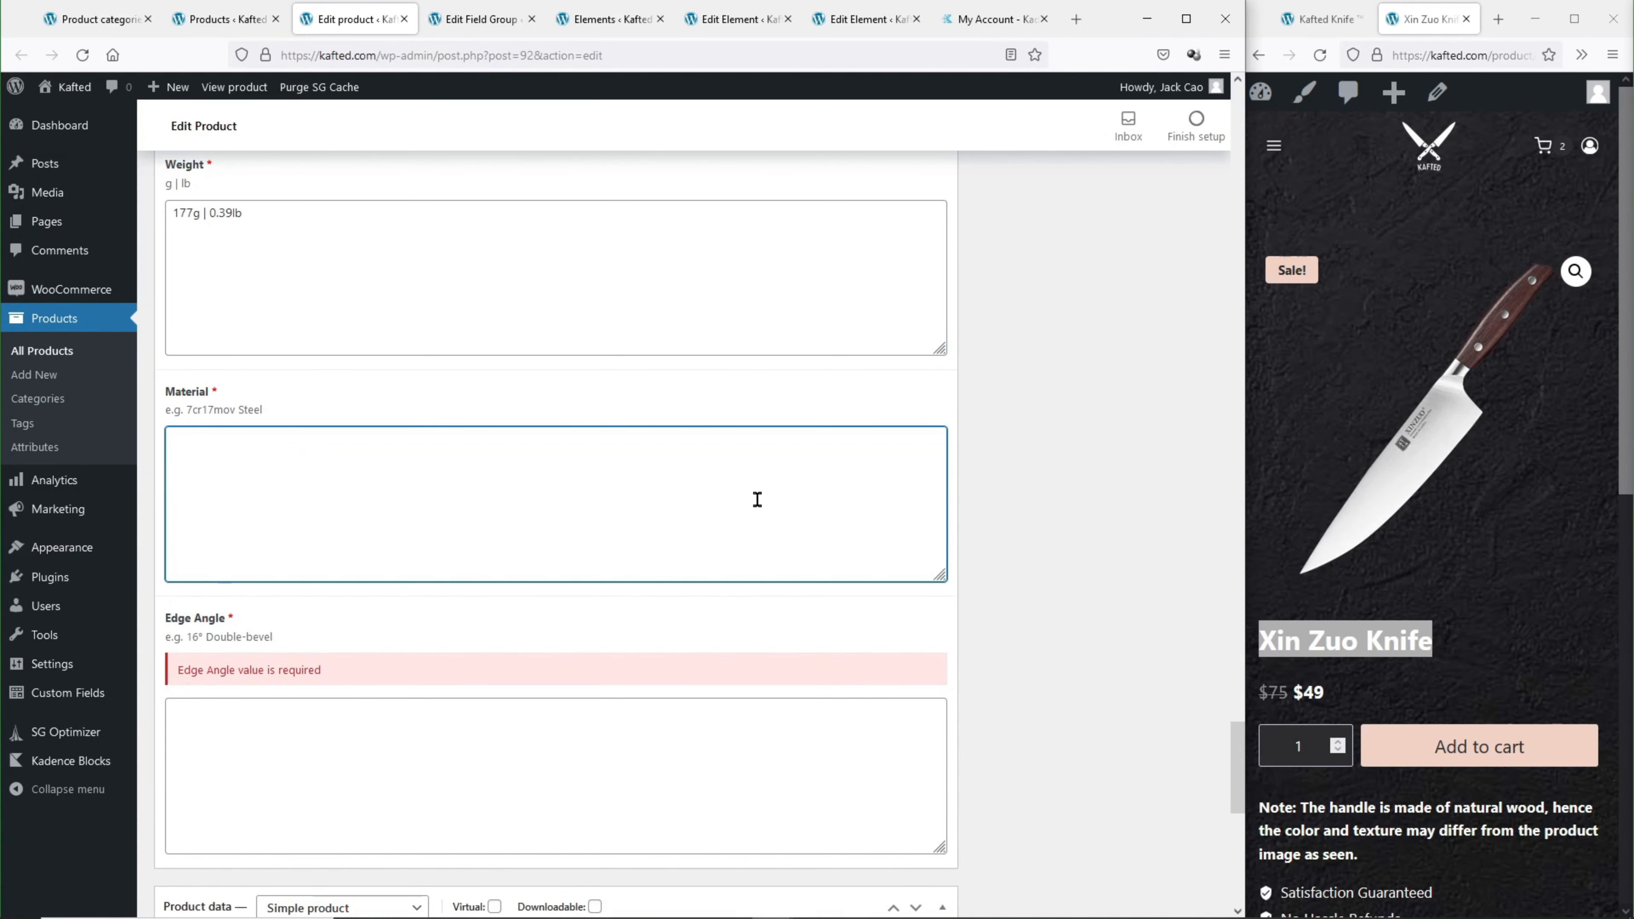
pyautogui.write('German Din 1.4116 Steel')
pyautogui.click(678, 786)
pyautogui.write('Razor sharp 16°')
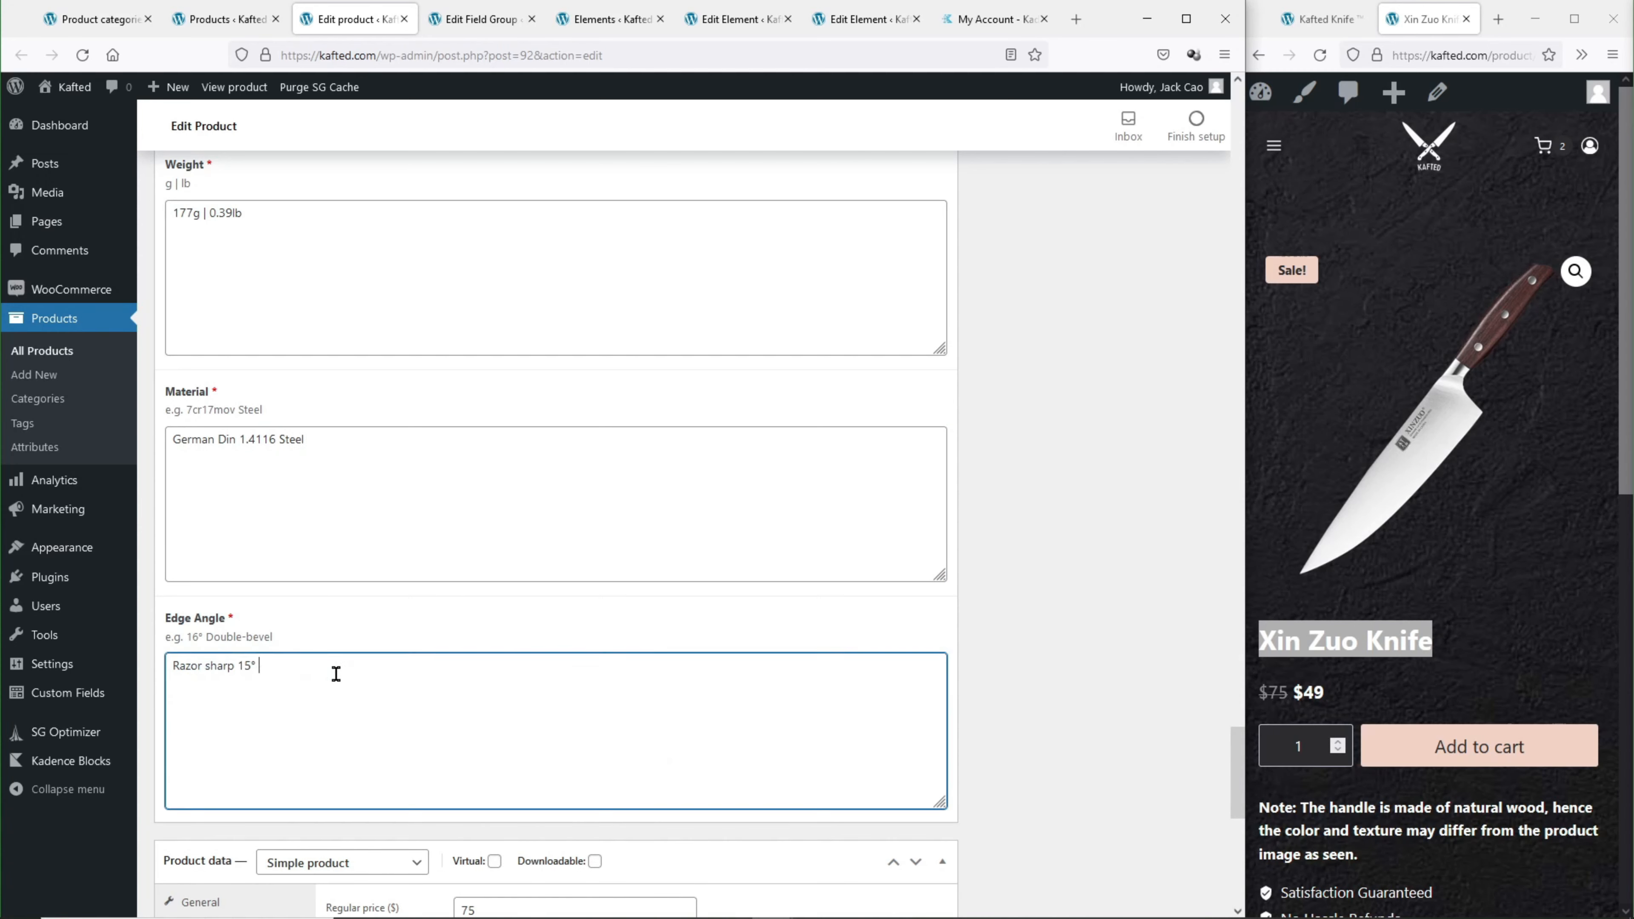
# Update the Xin Zuo Knife product and reload its storefront page.
pyautogui.scroll(20, 587, 643)
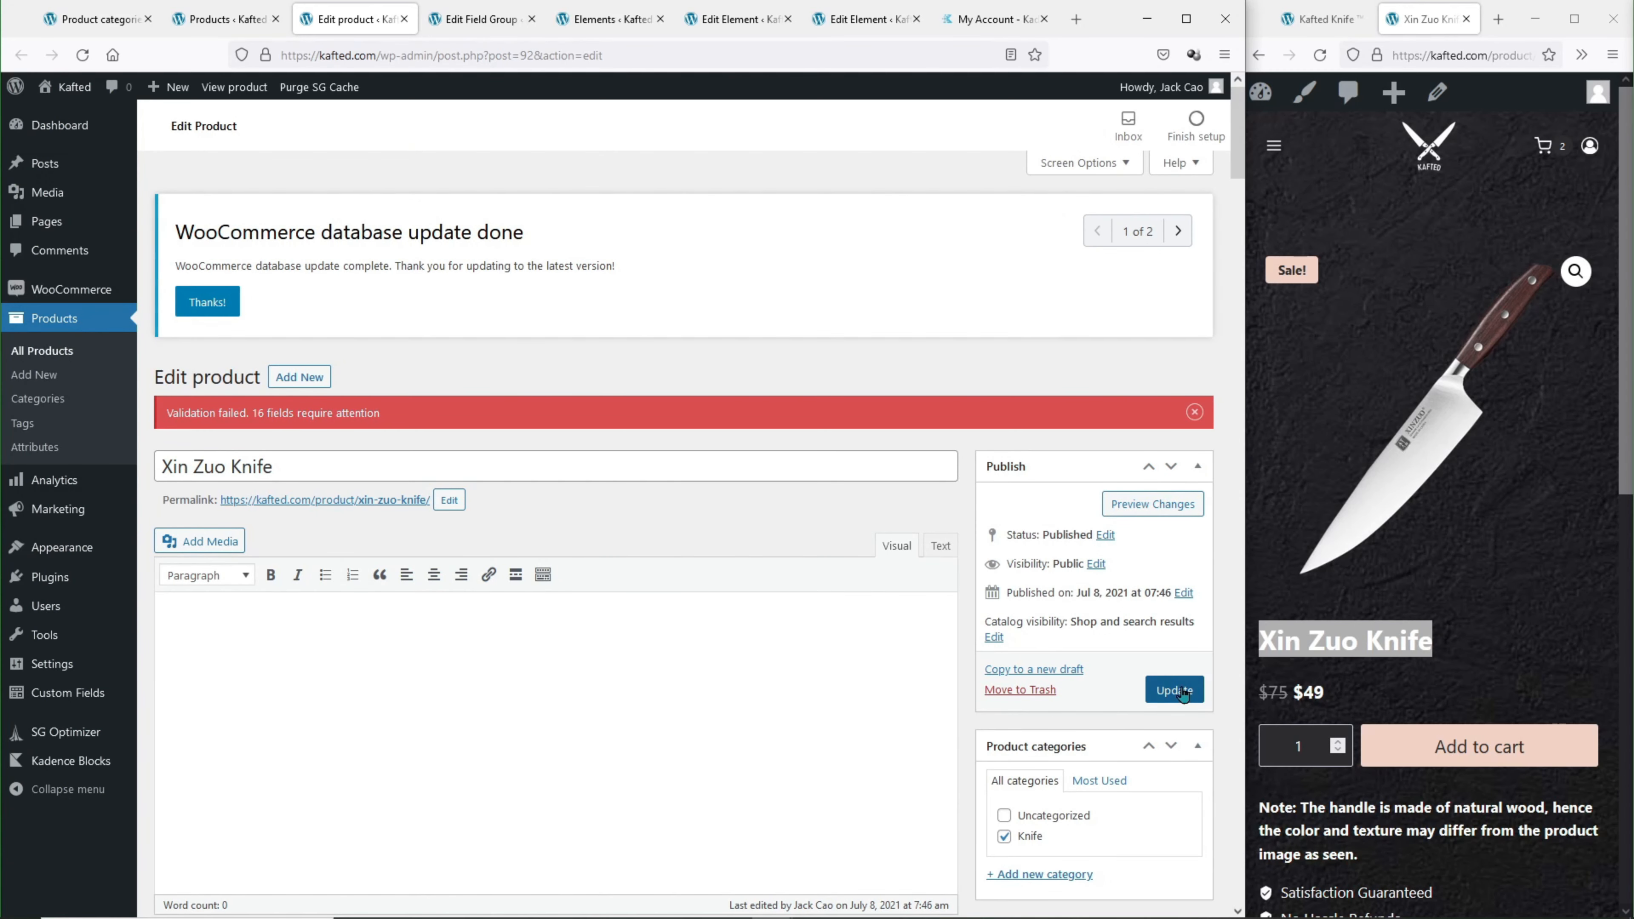
pyautogui.click(1174, 691)
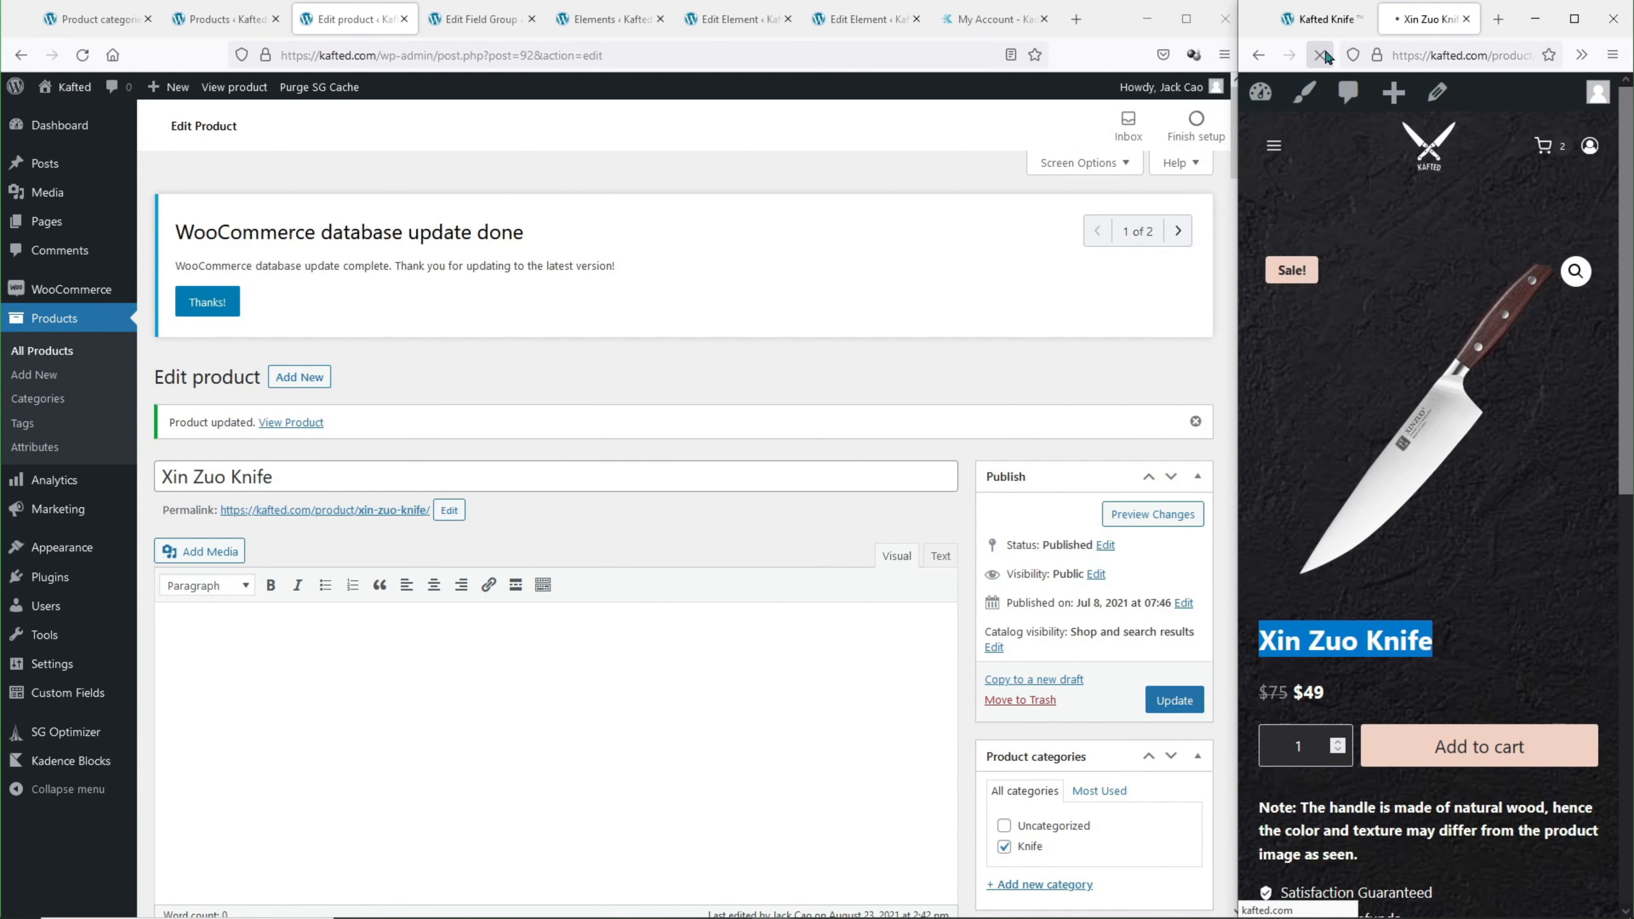
pyautogui.click(1321, 53)
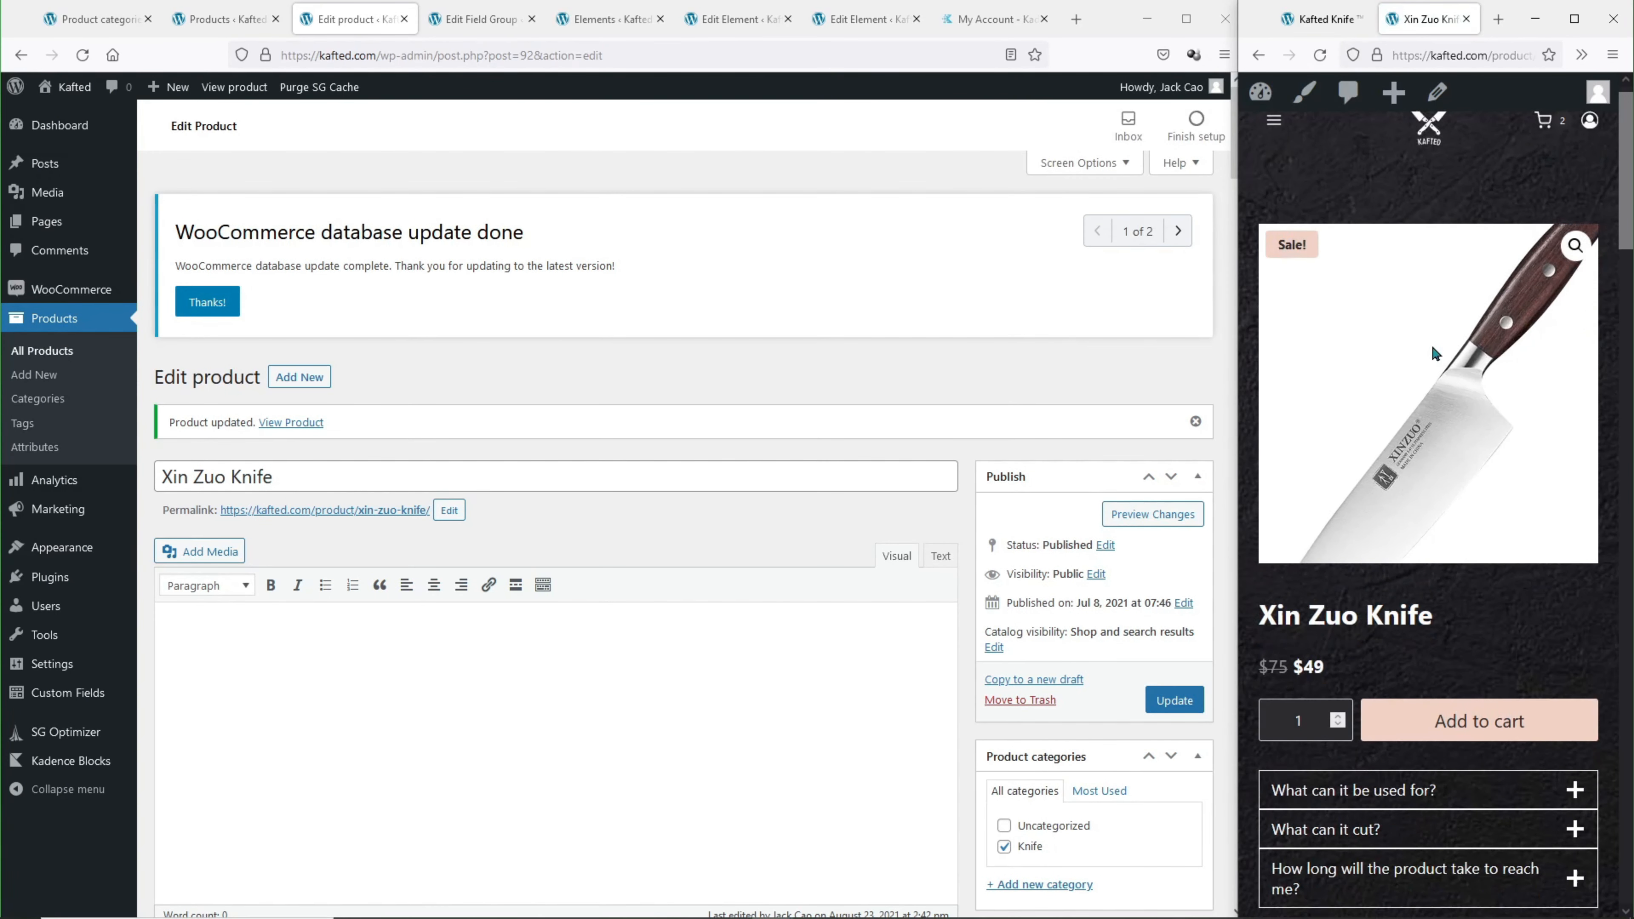
# Review the Xin Zuo Knife storefront page, checking the accordion answers, feature section, dimensions and specifications against the custom fields.
pyautogui.scroll(-4, 1431, 345)
pyautogui.scroll(-2, 1432, 347)
pyautogui.click(1415, 469)
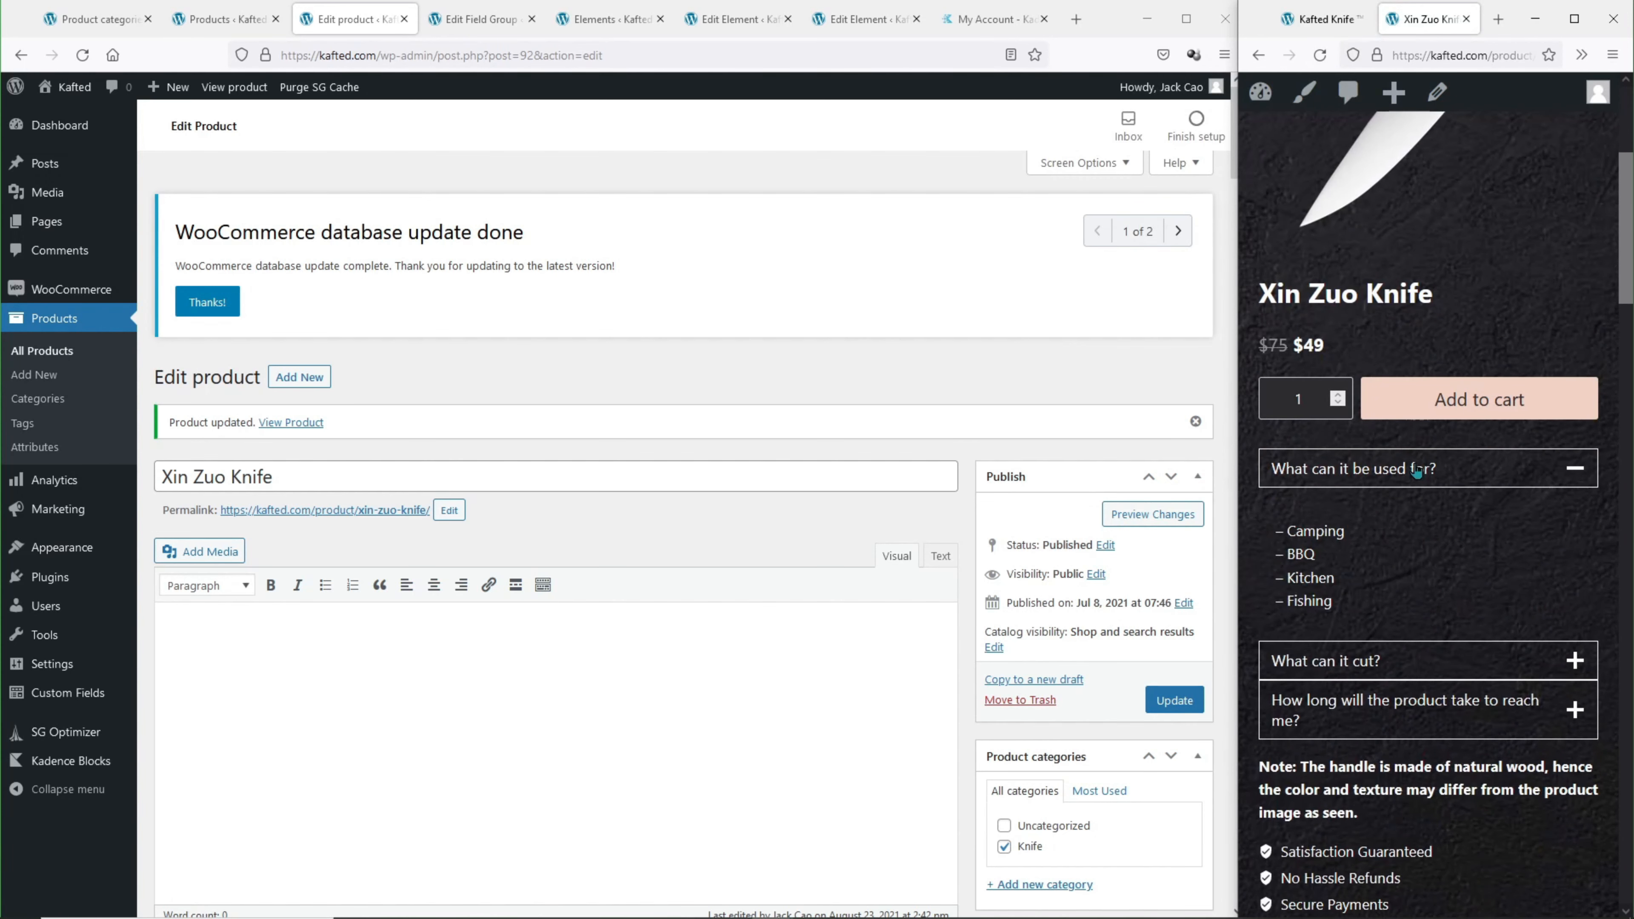
pyautogui.click(1393, 661)
pyautogui.scroll(-10, 1387, 622)
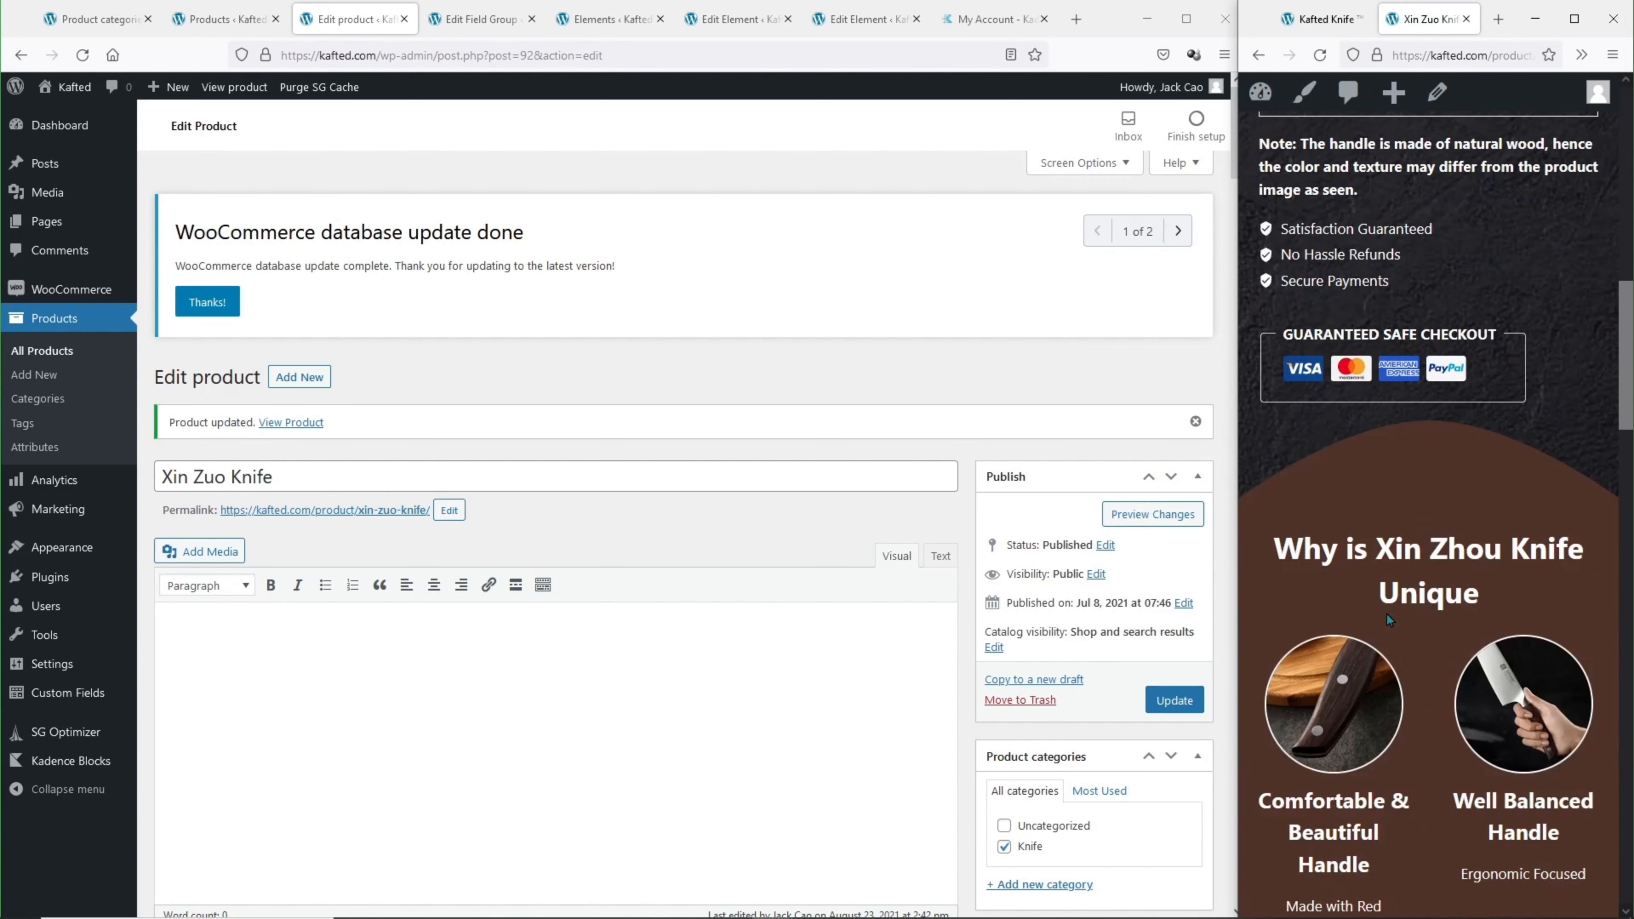
pyautogui.scroll(-6, 1387, 609)
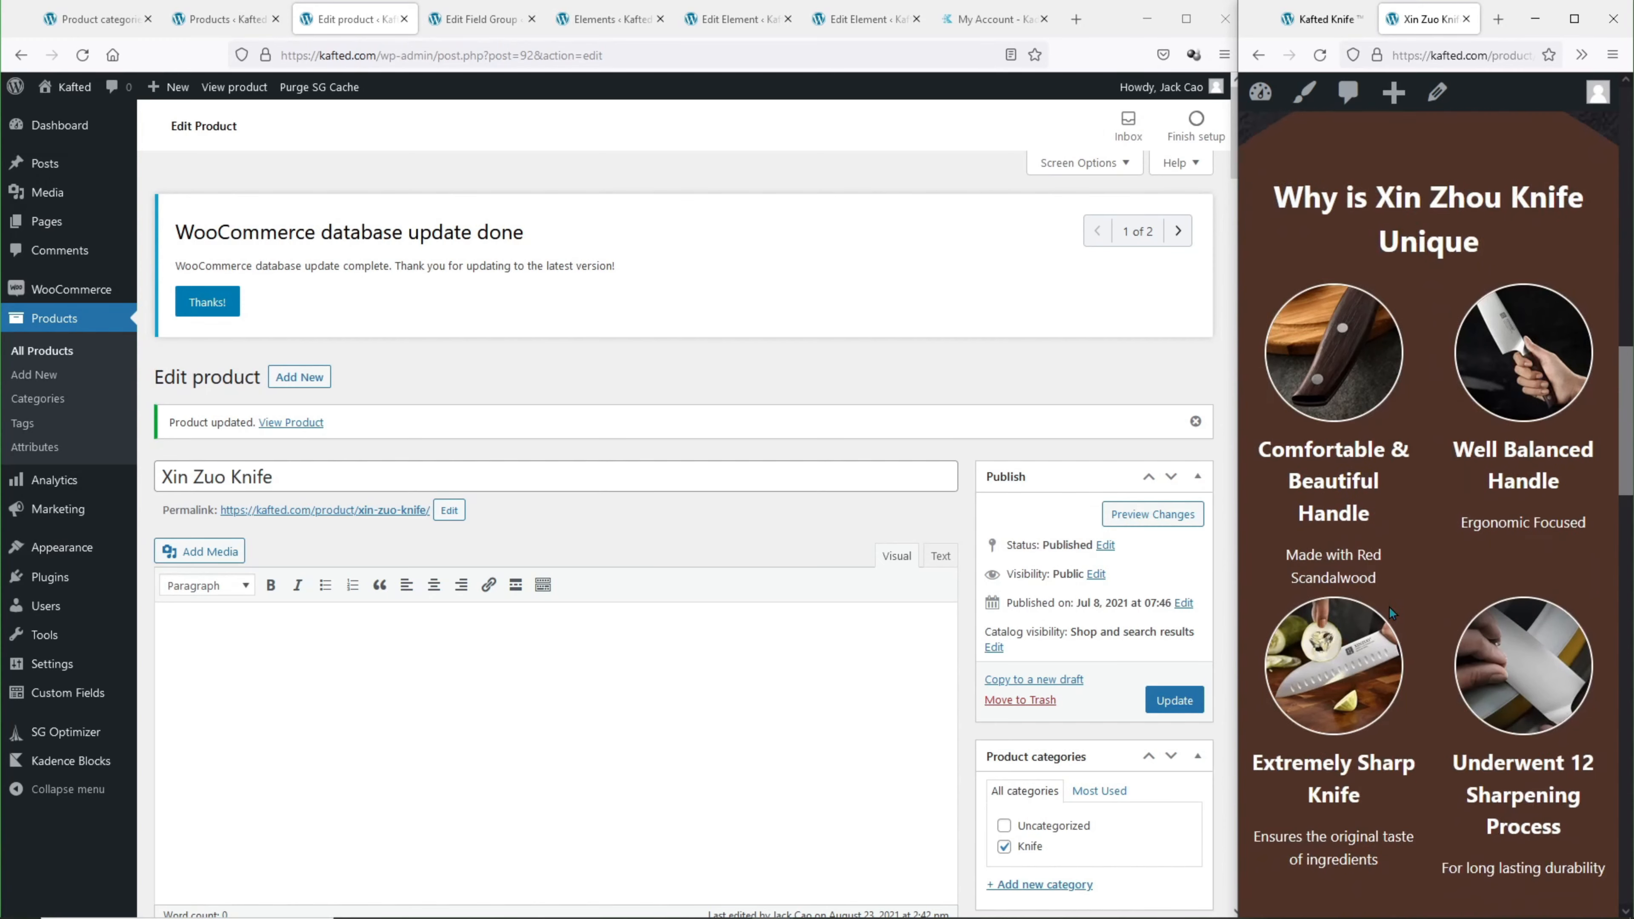
pyautogui.scroll(-1, 1388, 610)
pyautogui.scroll(-12, 873, 633)
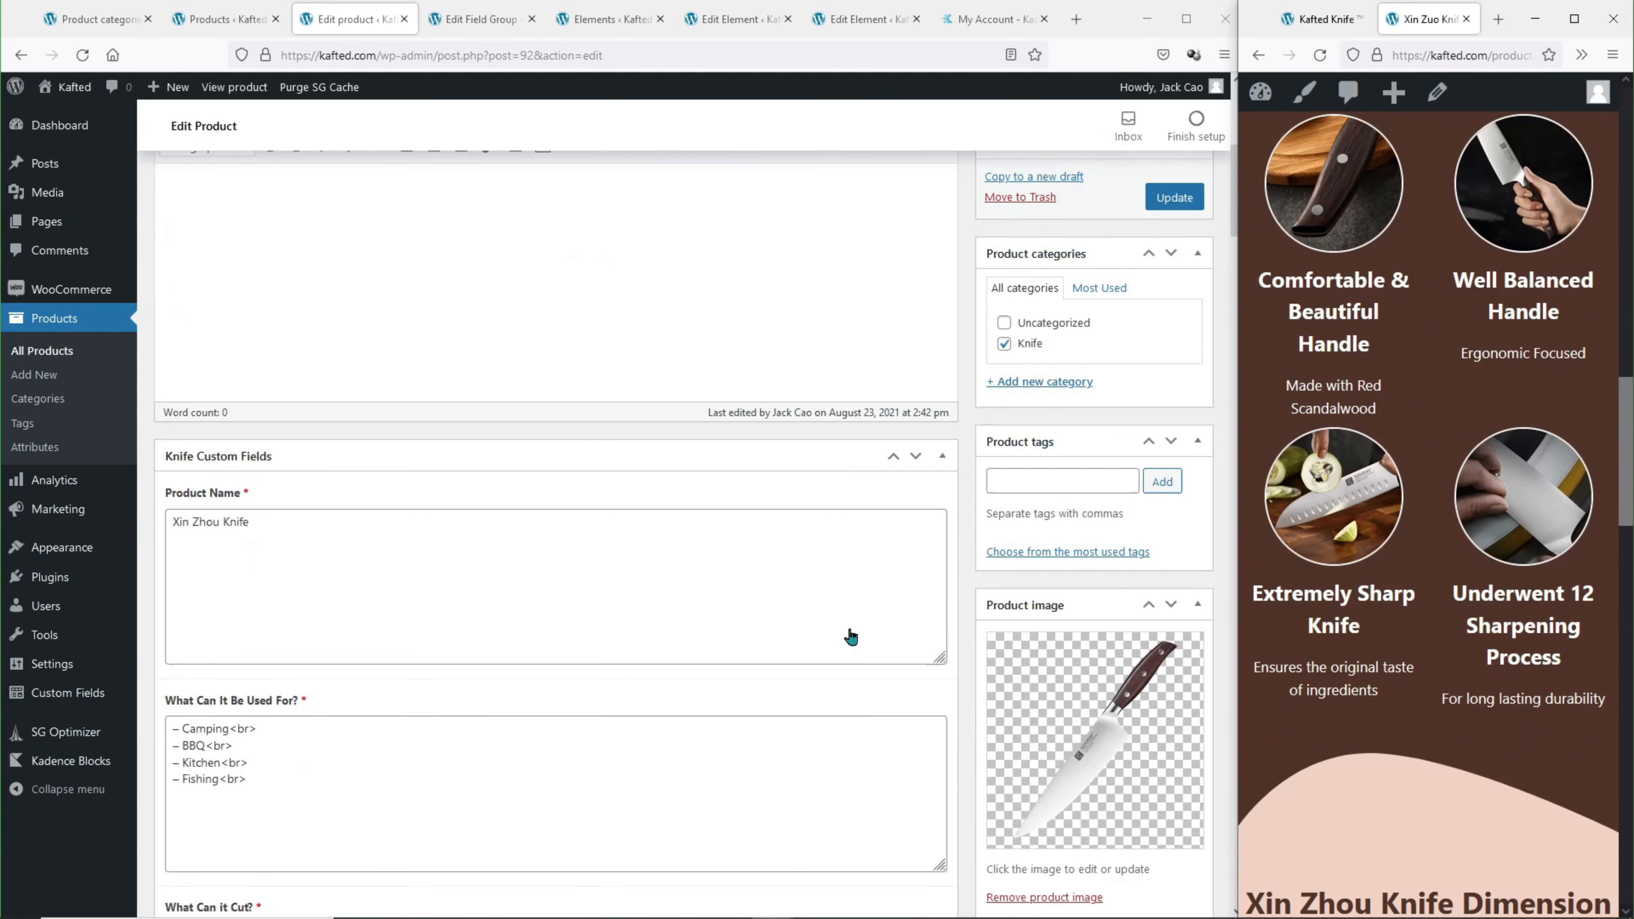
pyautogui.scroll(-4, 1450, 405)
pyautogui.scroll(-11, 1450, 405)
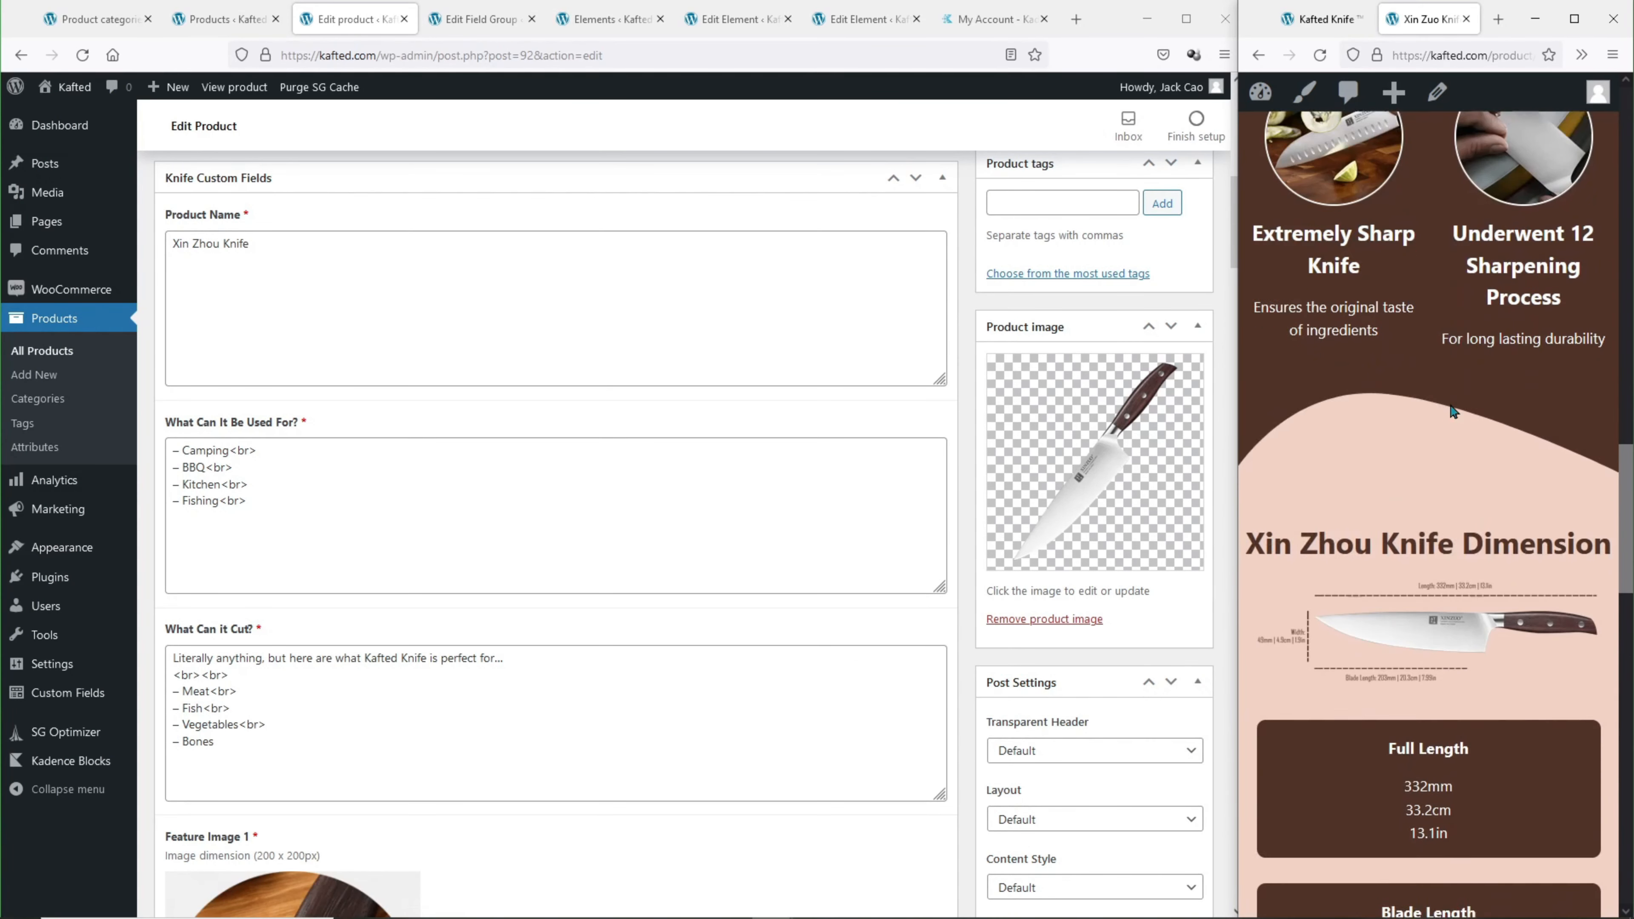
pyautogui.scroll(-20, 459, 636)
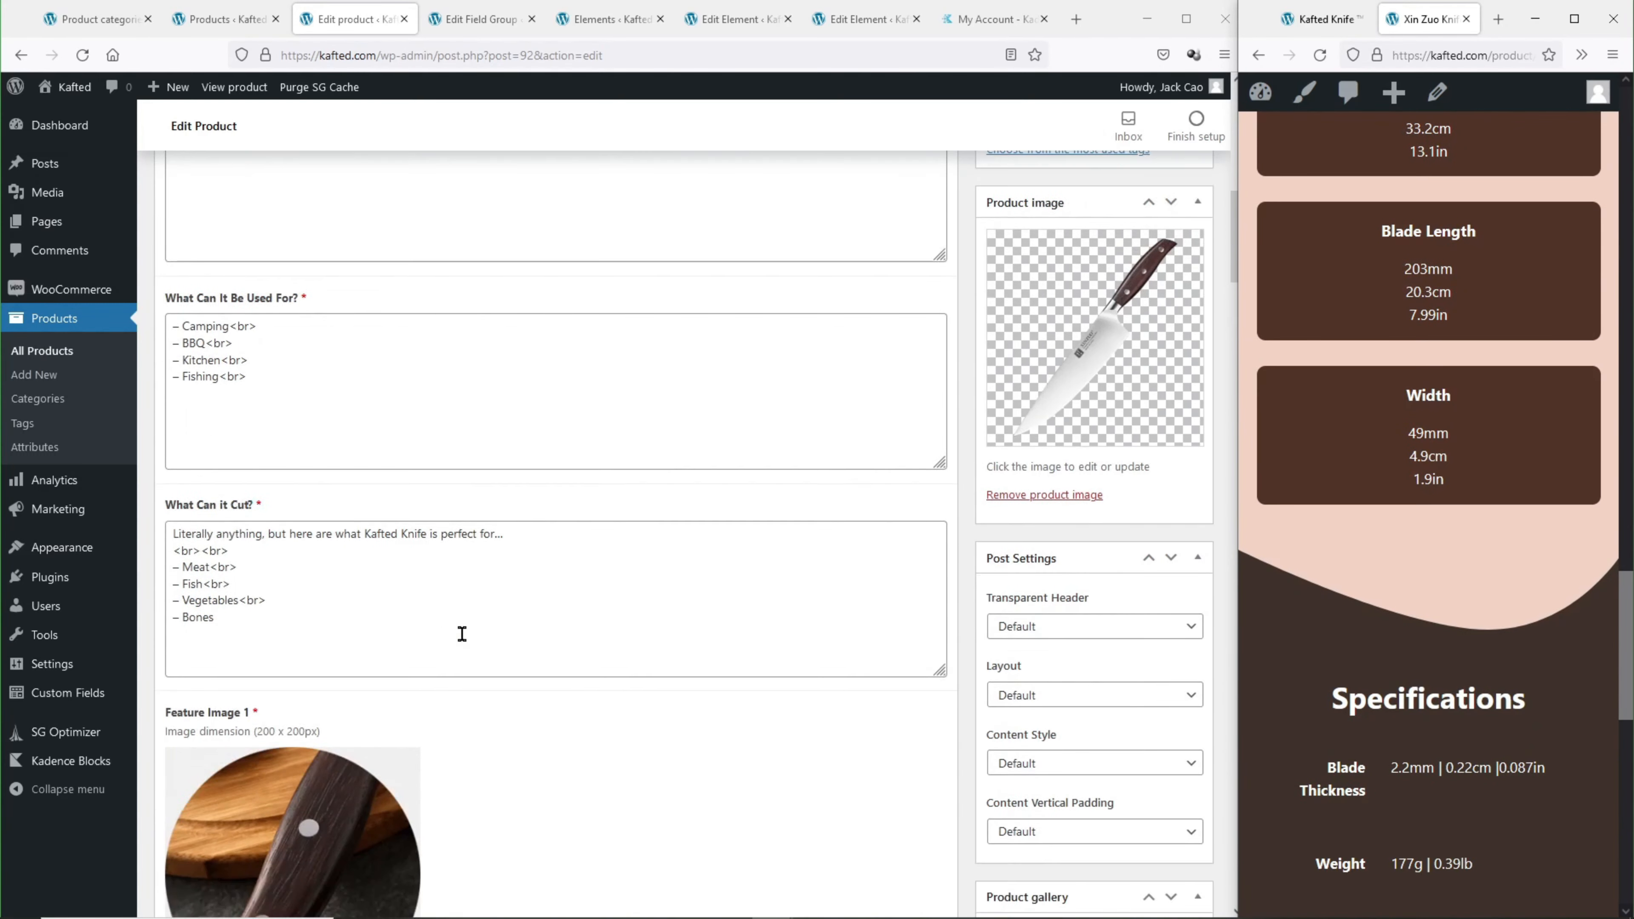
pyautogui.scroll(-8, 459, 640)
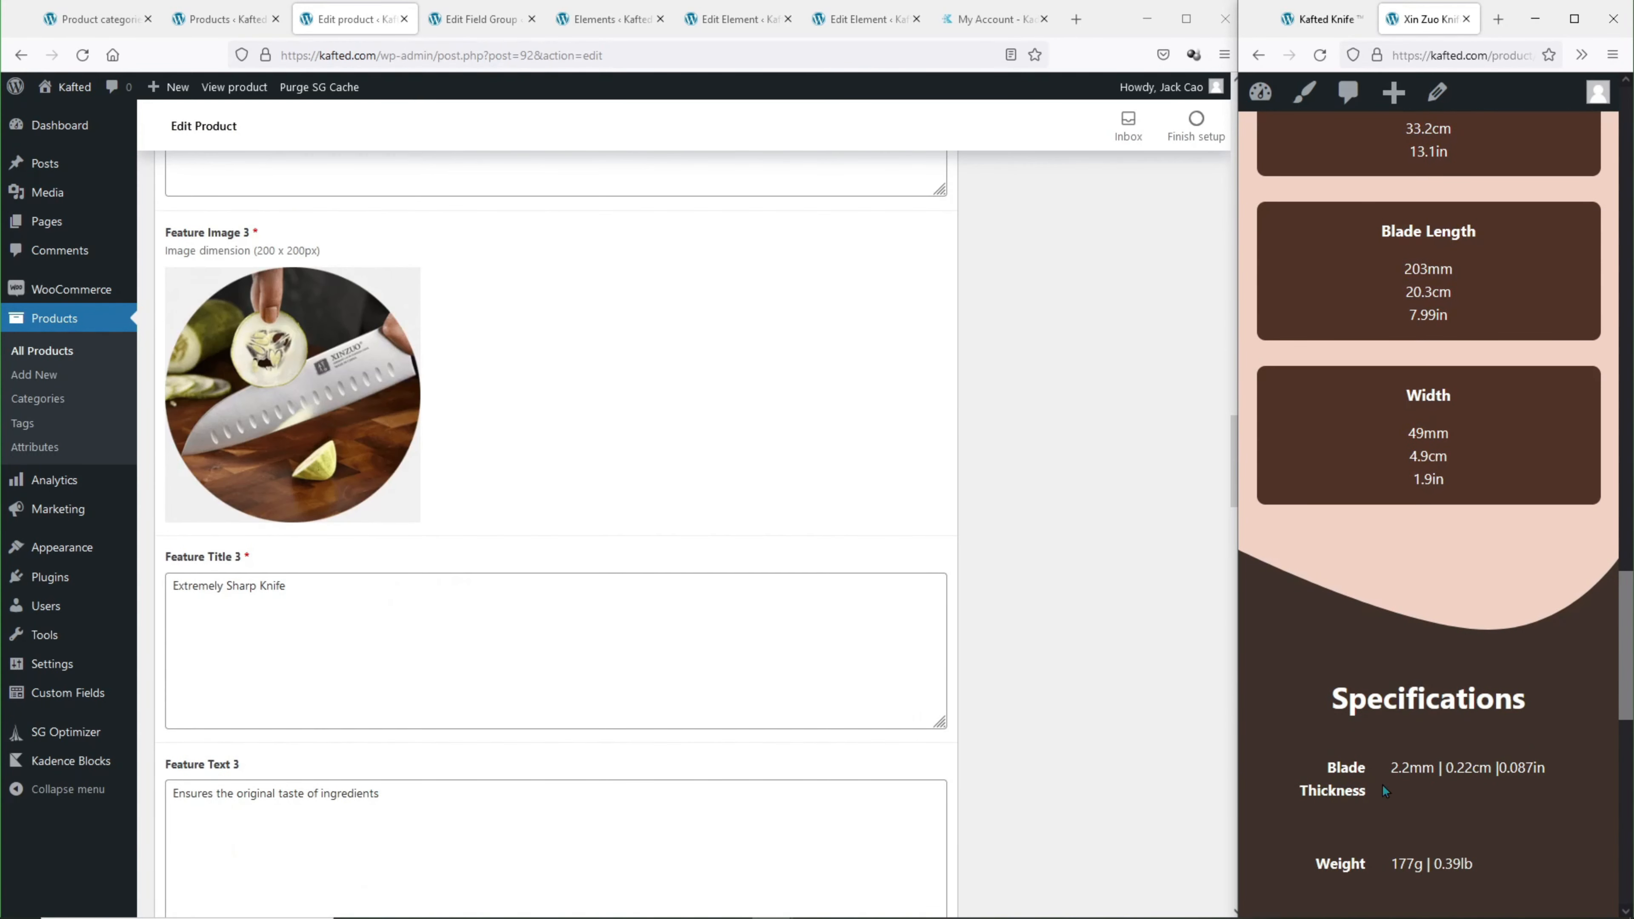
# Check the display settings of the Kafted Knife Accordion element and of the element placed in Single Product Tabs.
pyautogui.click(319, 24)
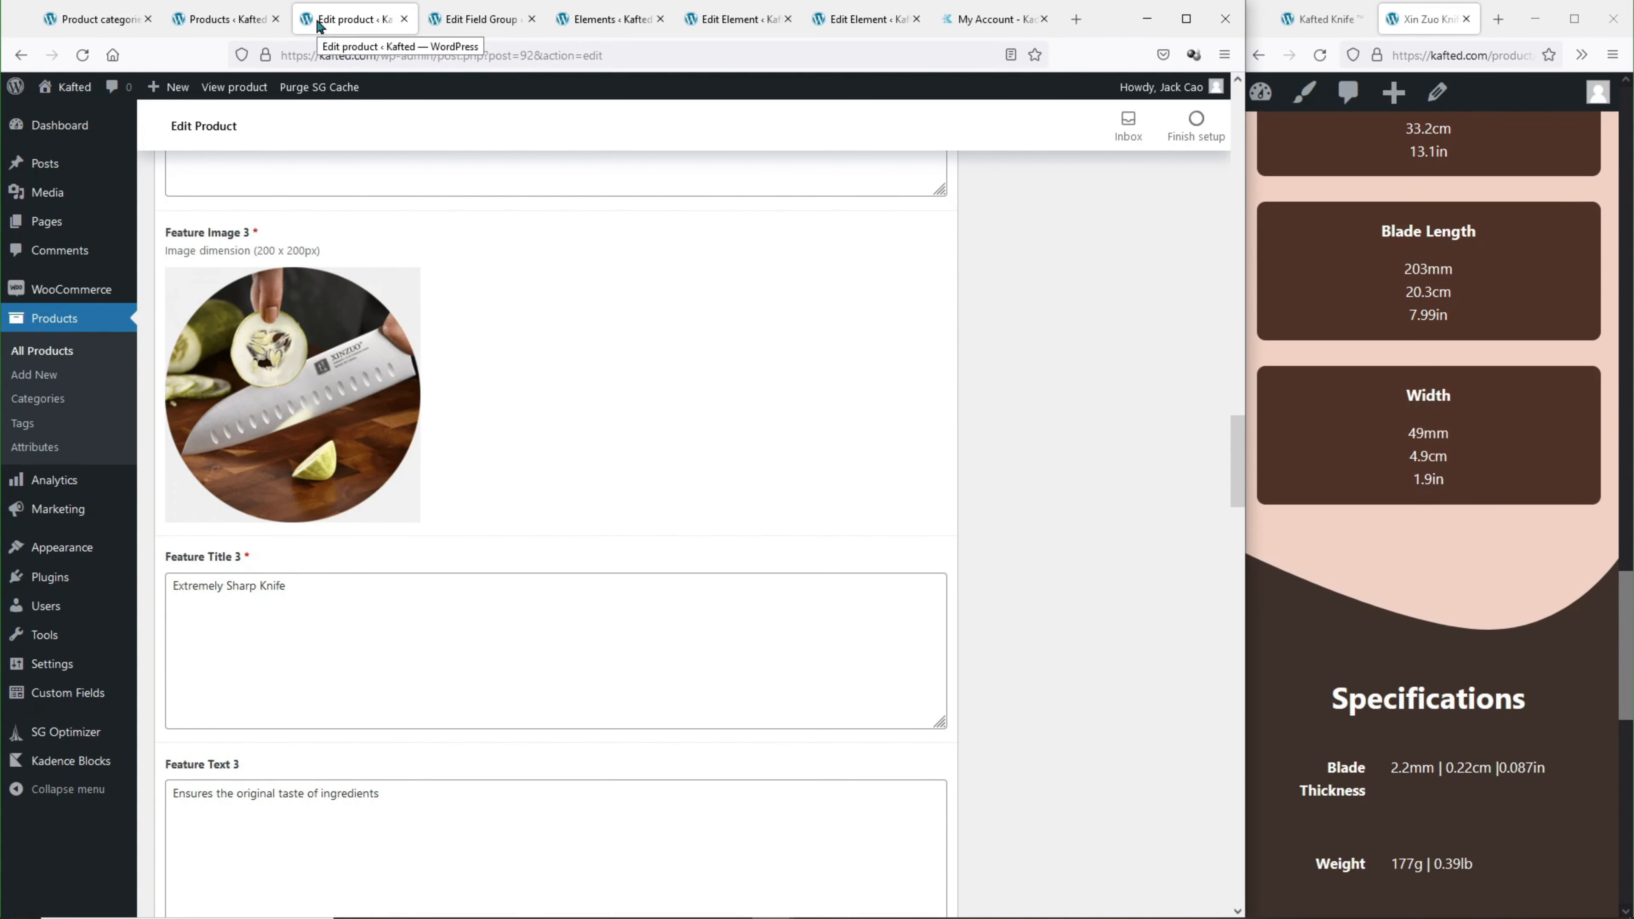
pyautogui.click(747, 24)
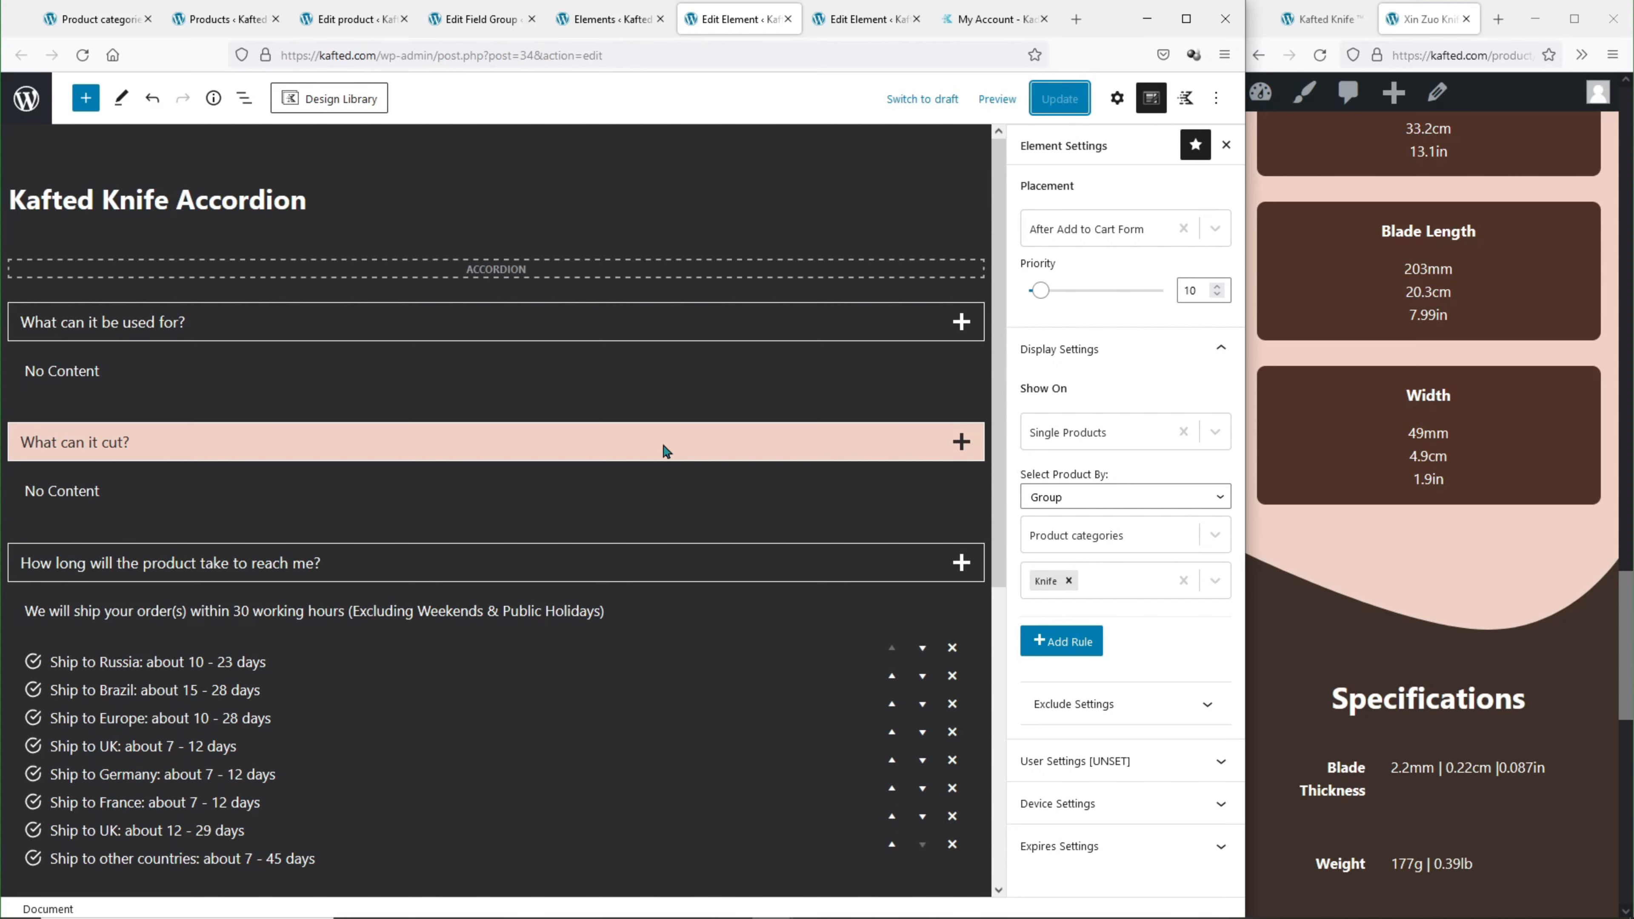
pyautogui.click(894, 19)
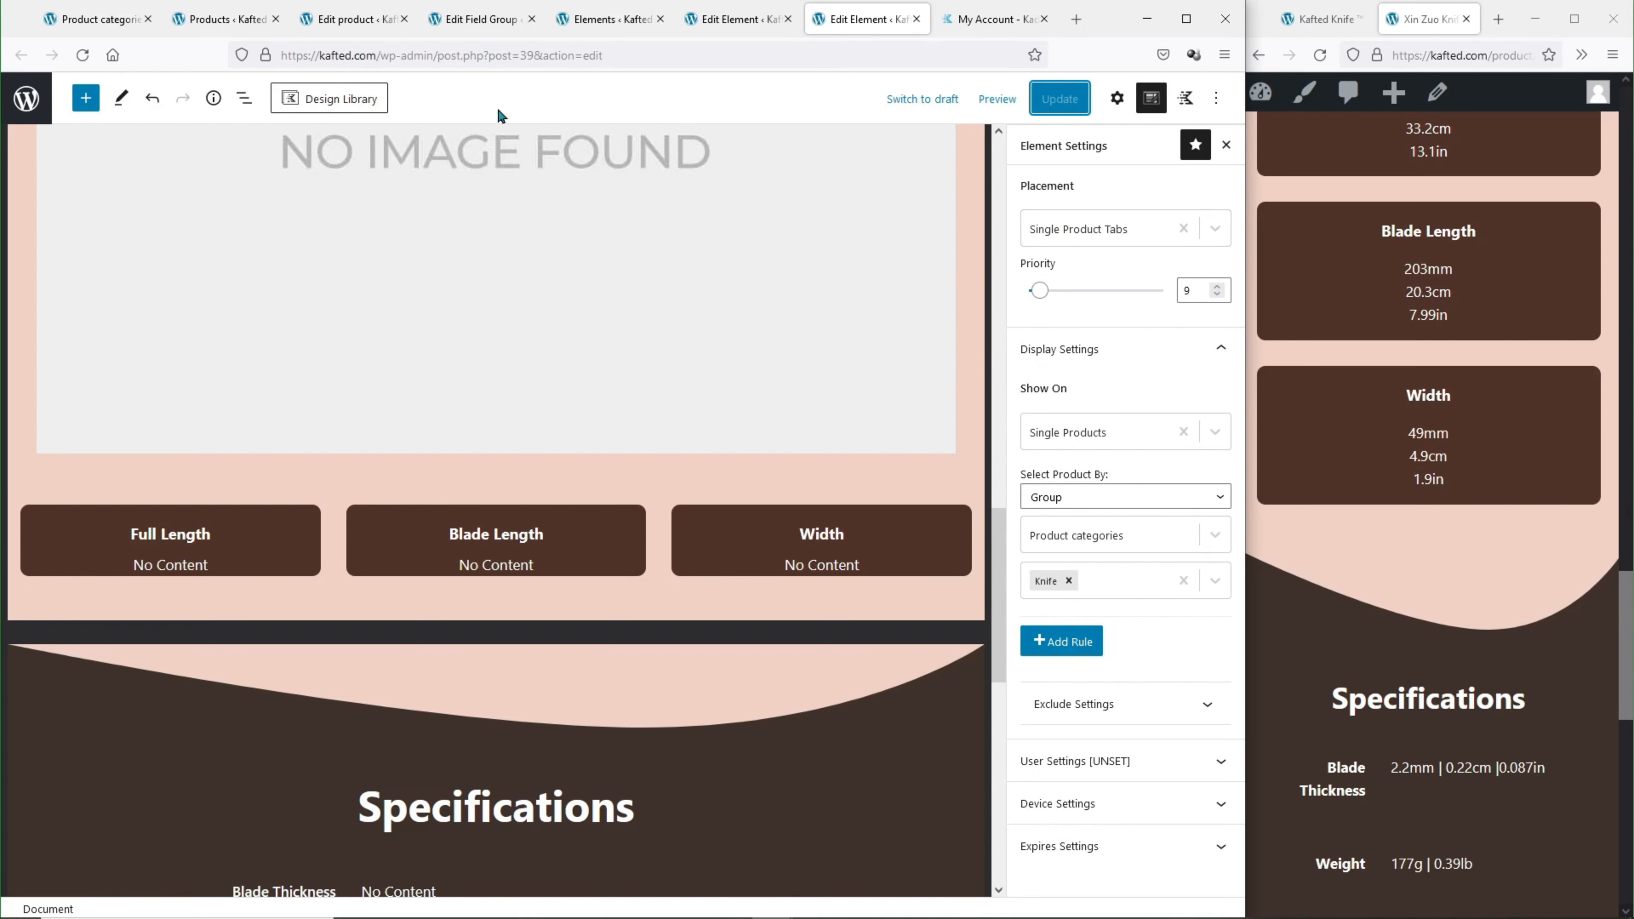
# Set the Knife Custom Fields location rule to Post Taxonomy is equal to Knife and update the field group.
pyautogui.click(459, 33)
pyautogui.scroll(-15, 465, 392)
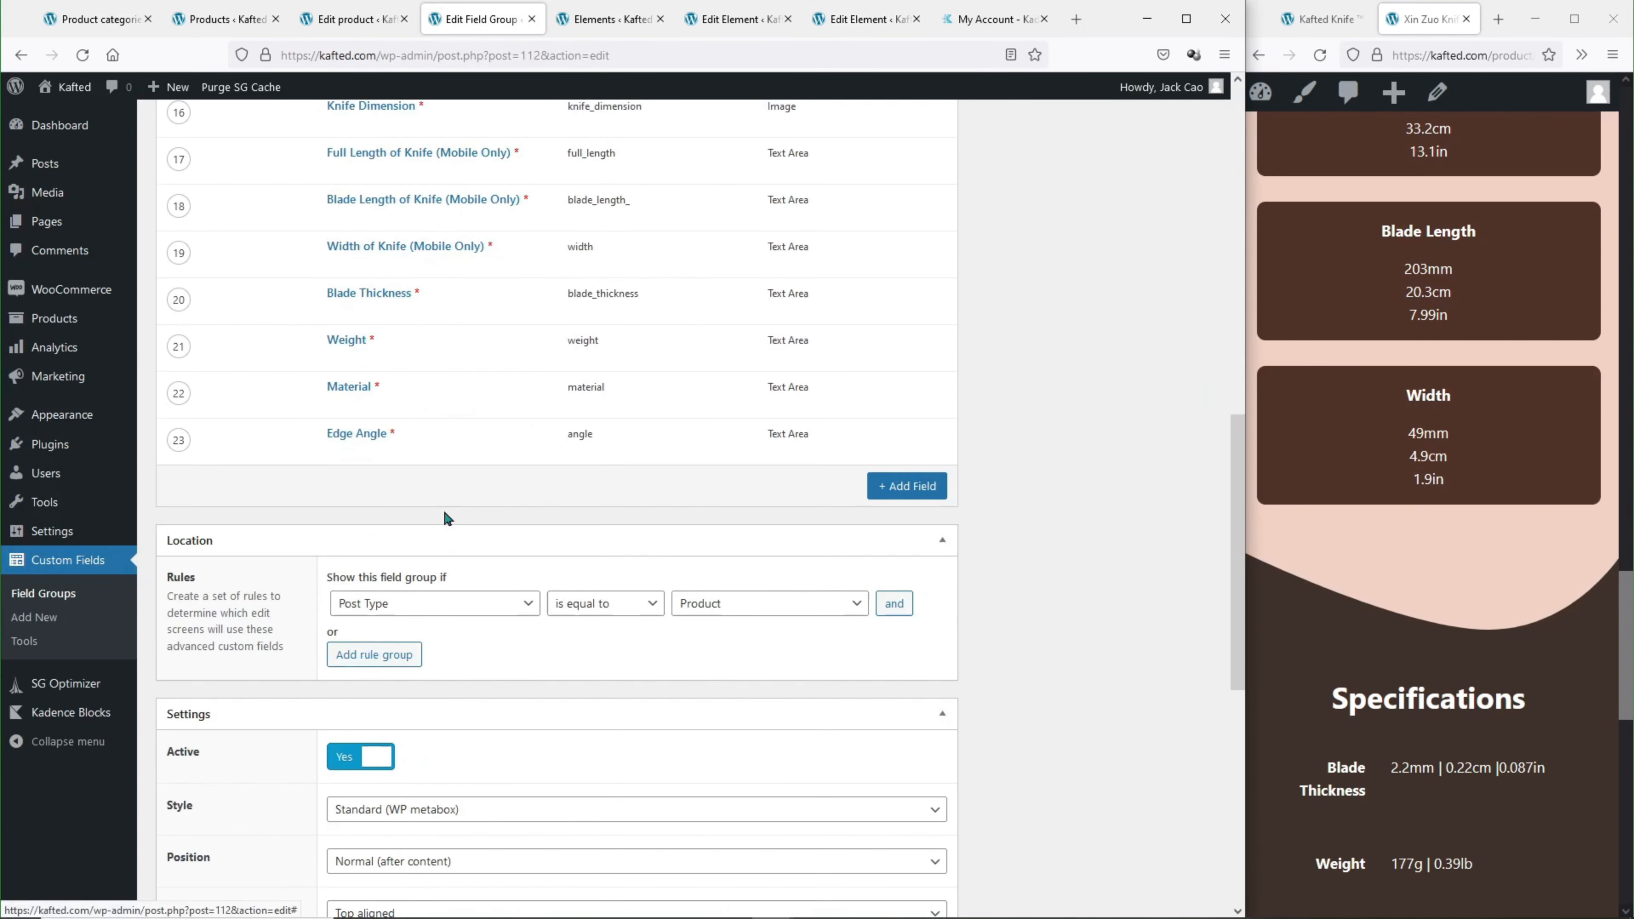
pyautogui.scroll(13, 458, 450)
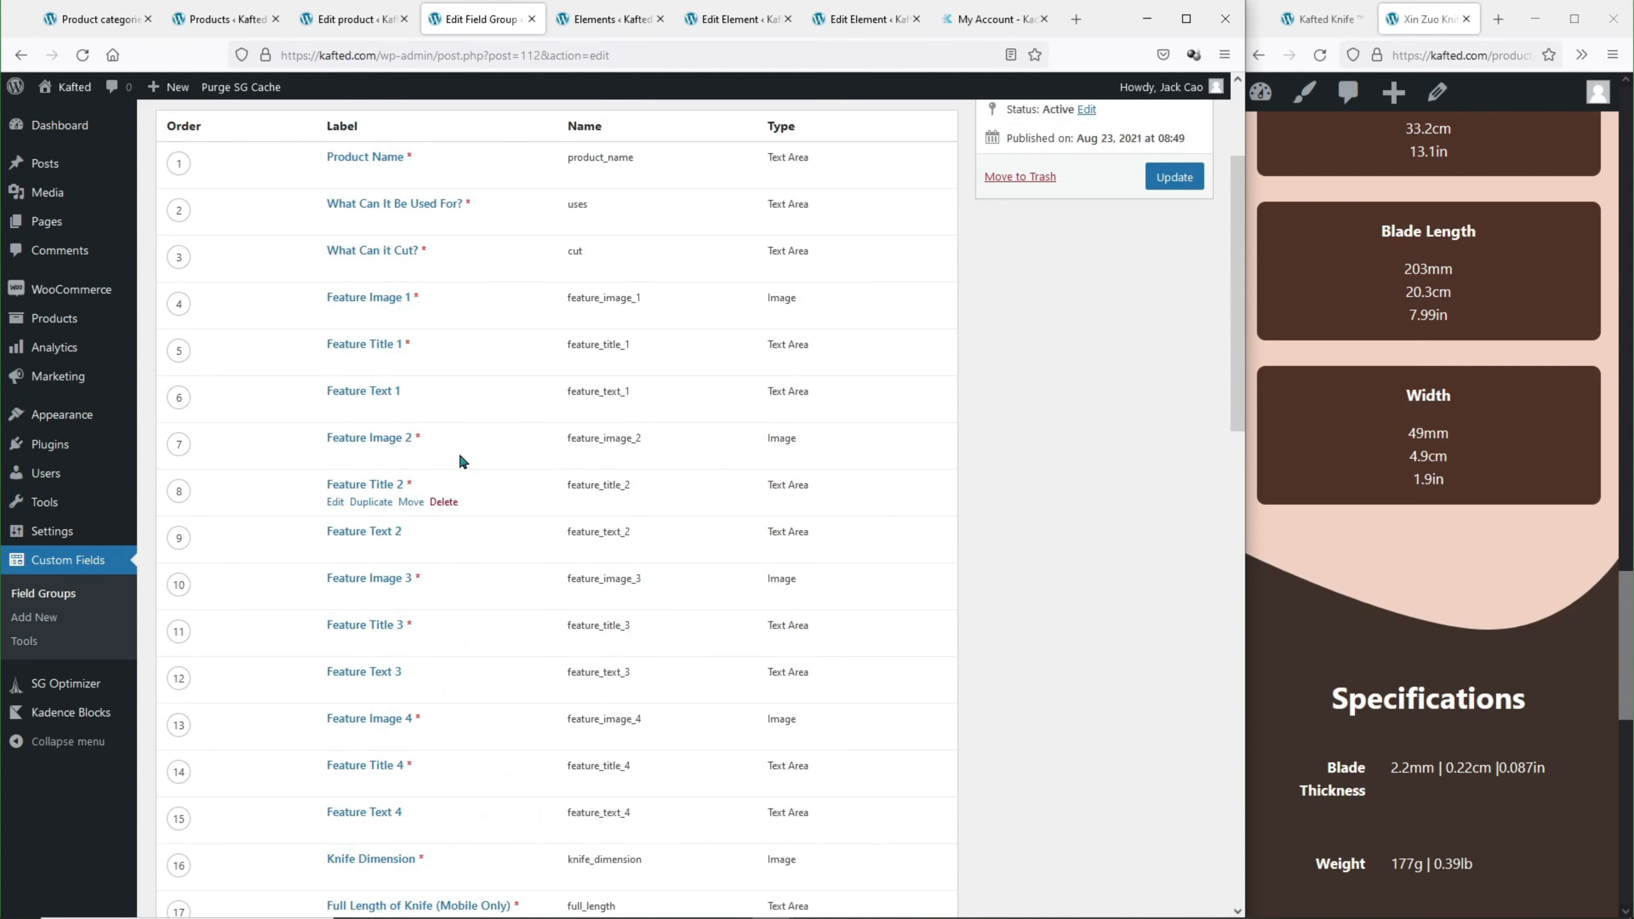
pyautogui.scroll(-13, 458, 451)
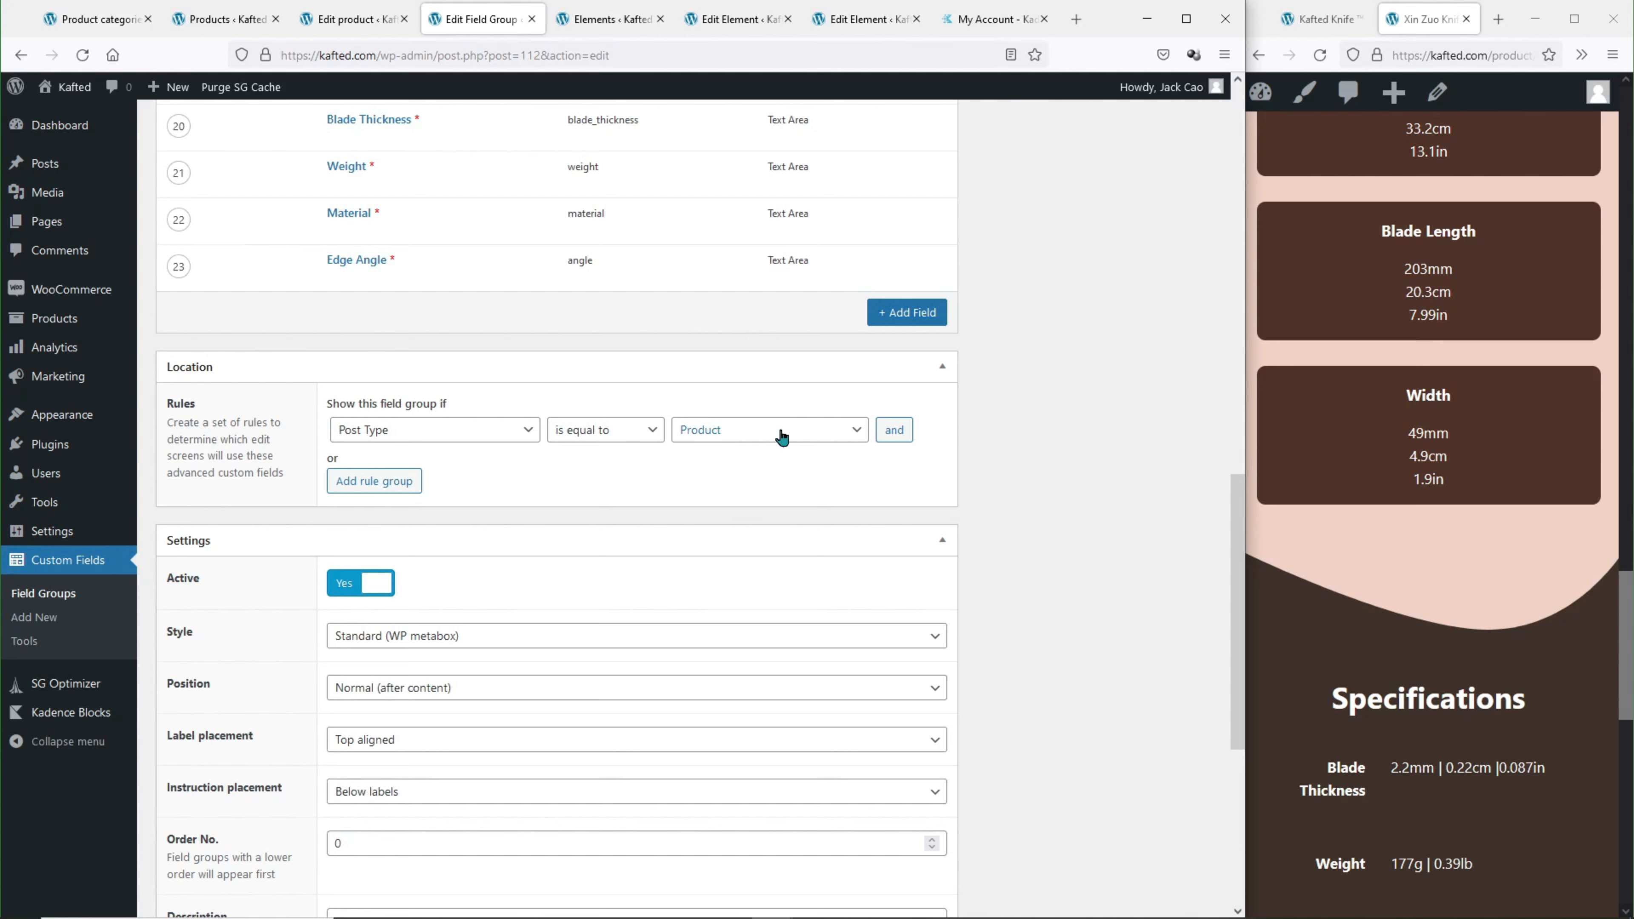
pyautogui.click(444, 443)
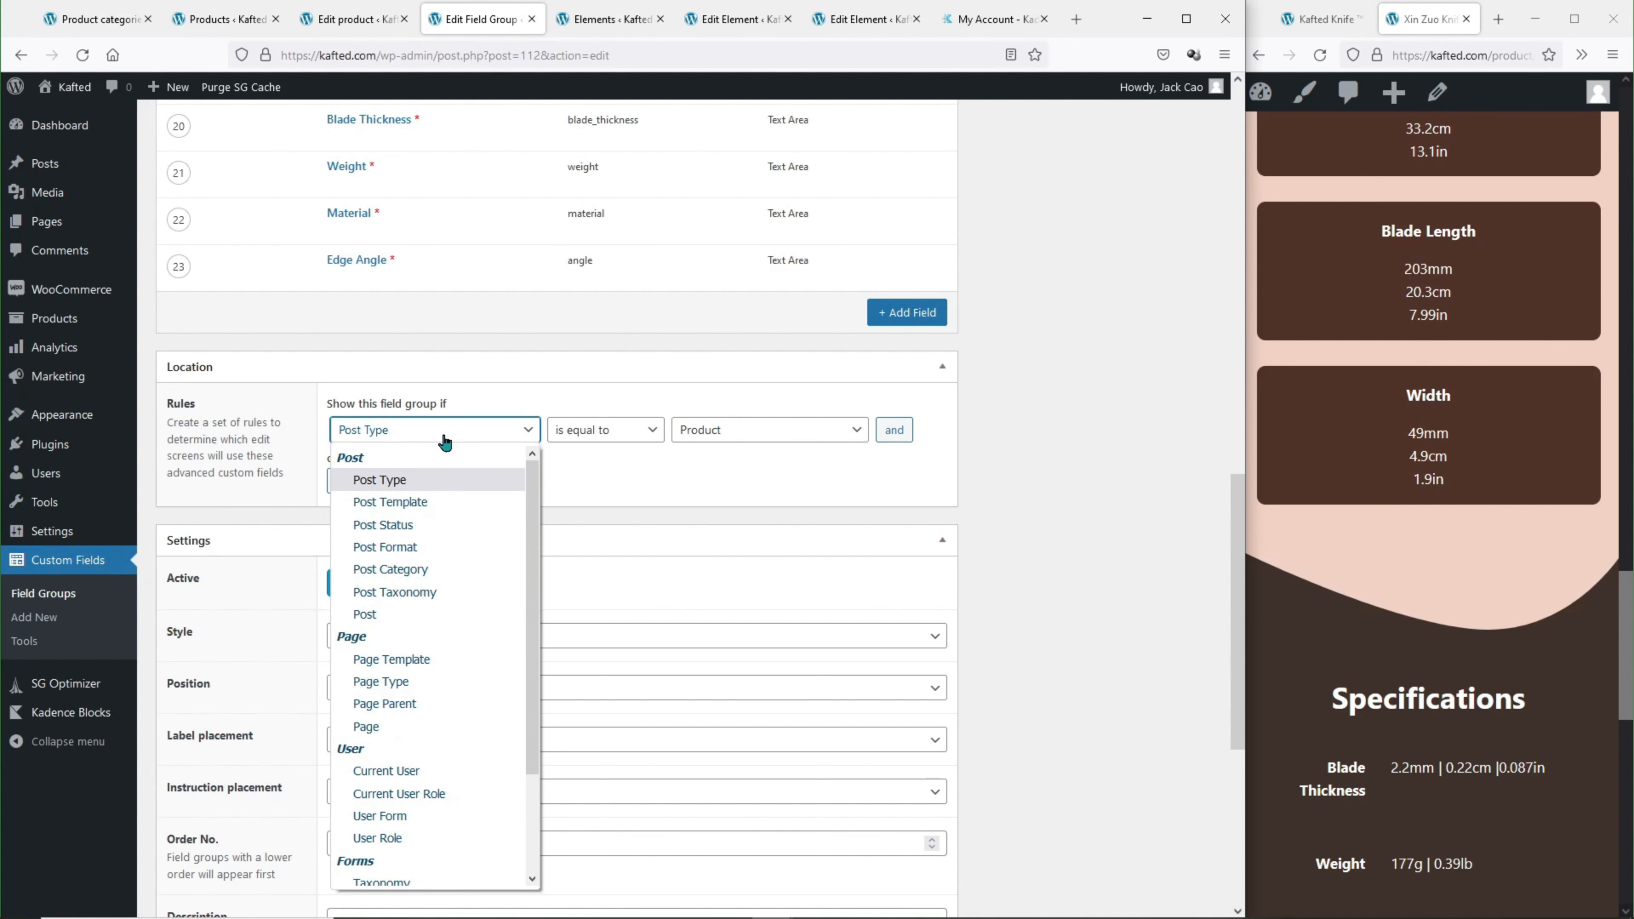
pyautogui.click(450, 591)
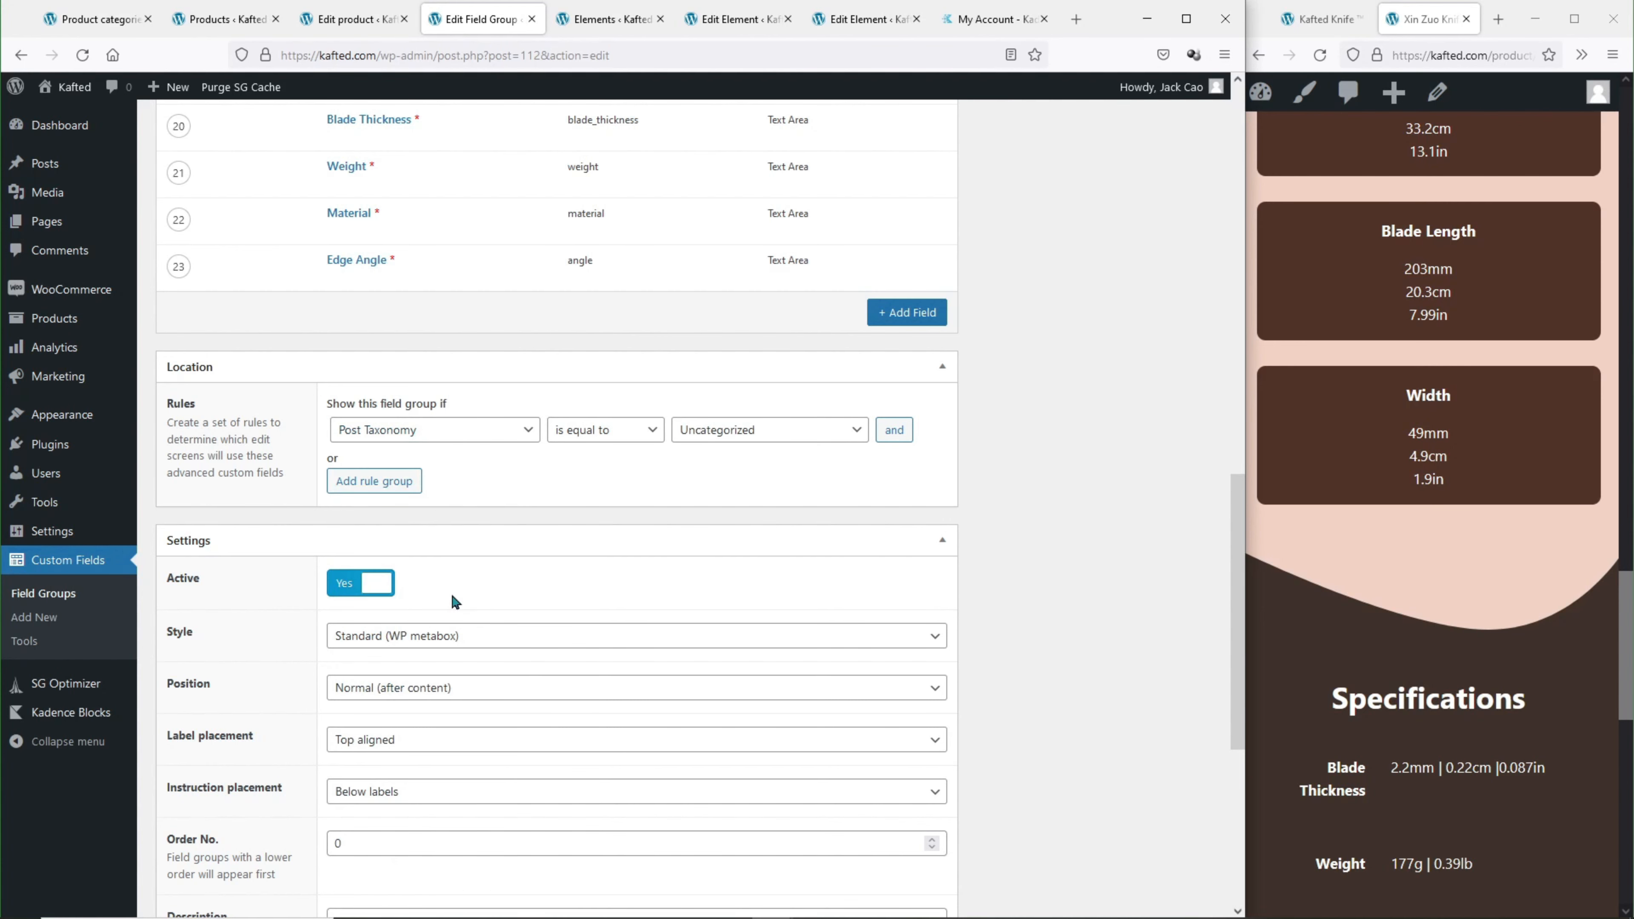
pyautogui.click(747, 429)
pyautogui.scroll(-2, 740, 495)
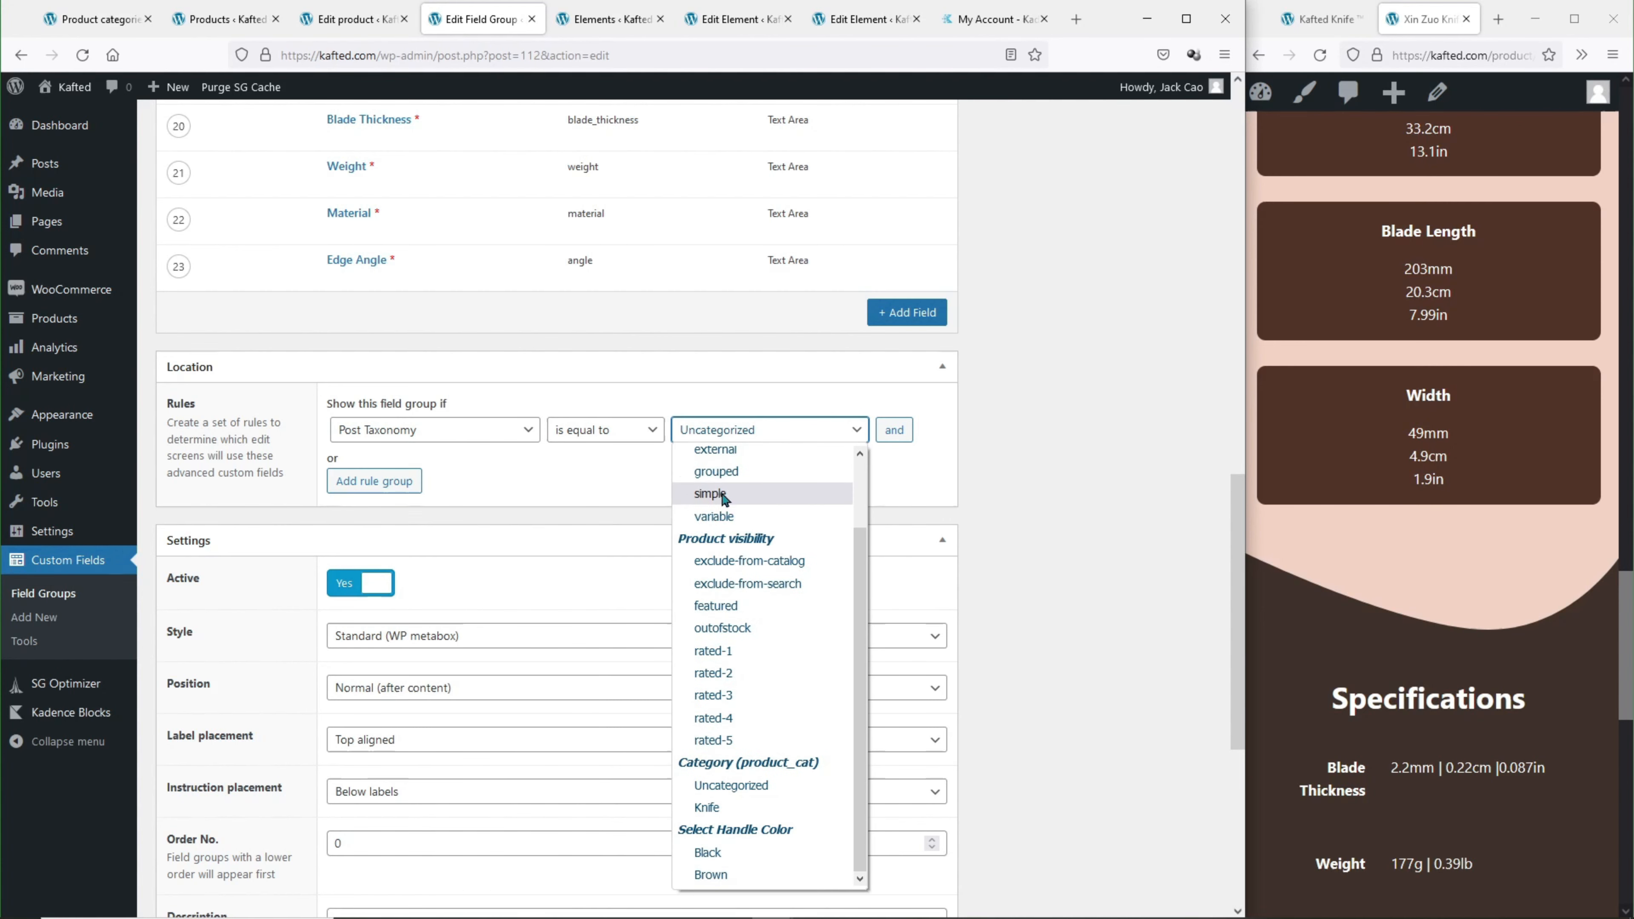
pyautogui.click(753, 806)
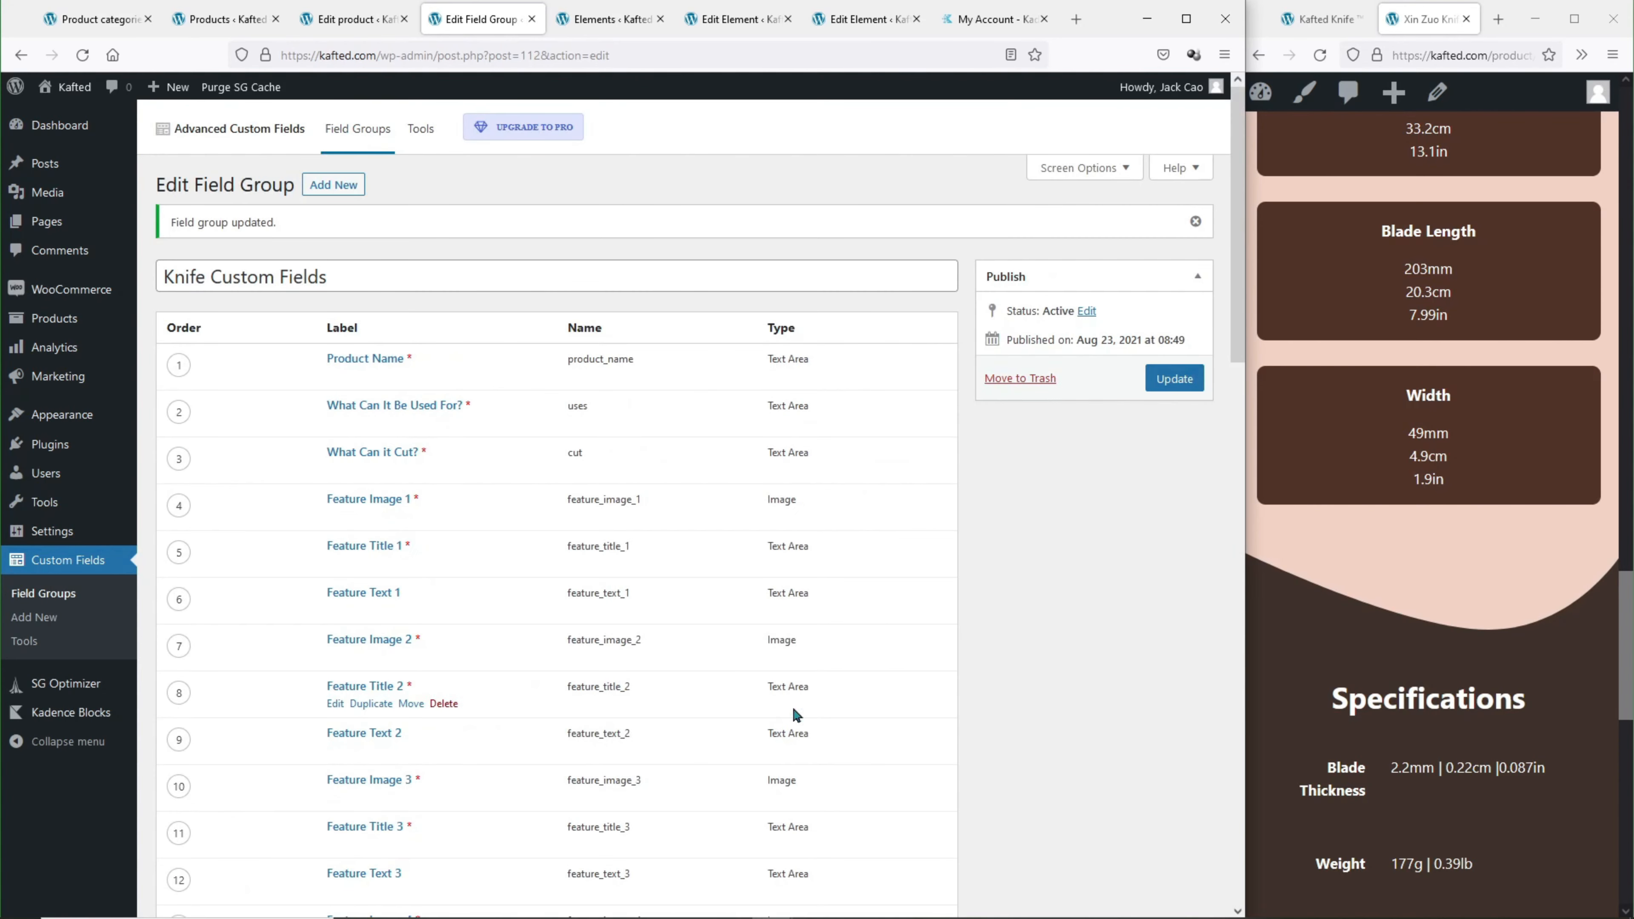
pyautogui.click(1163, 378)
# Open the Mitsumoto Sakari's Chef Knife product for editing from the products list.
pyautogui.click(222, 19)
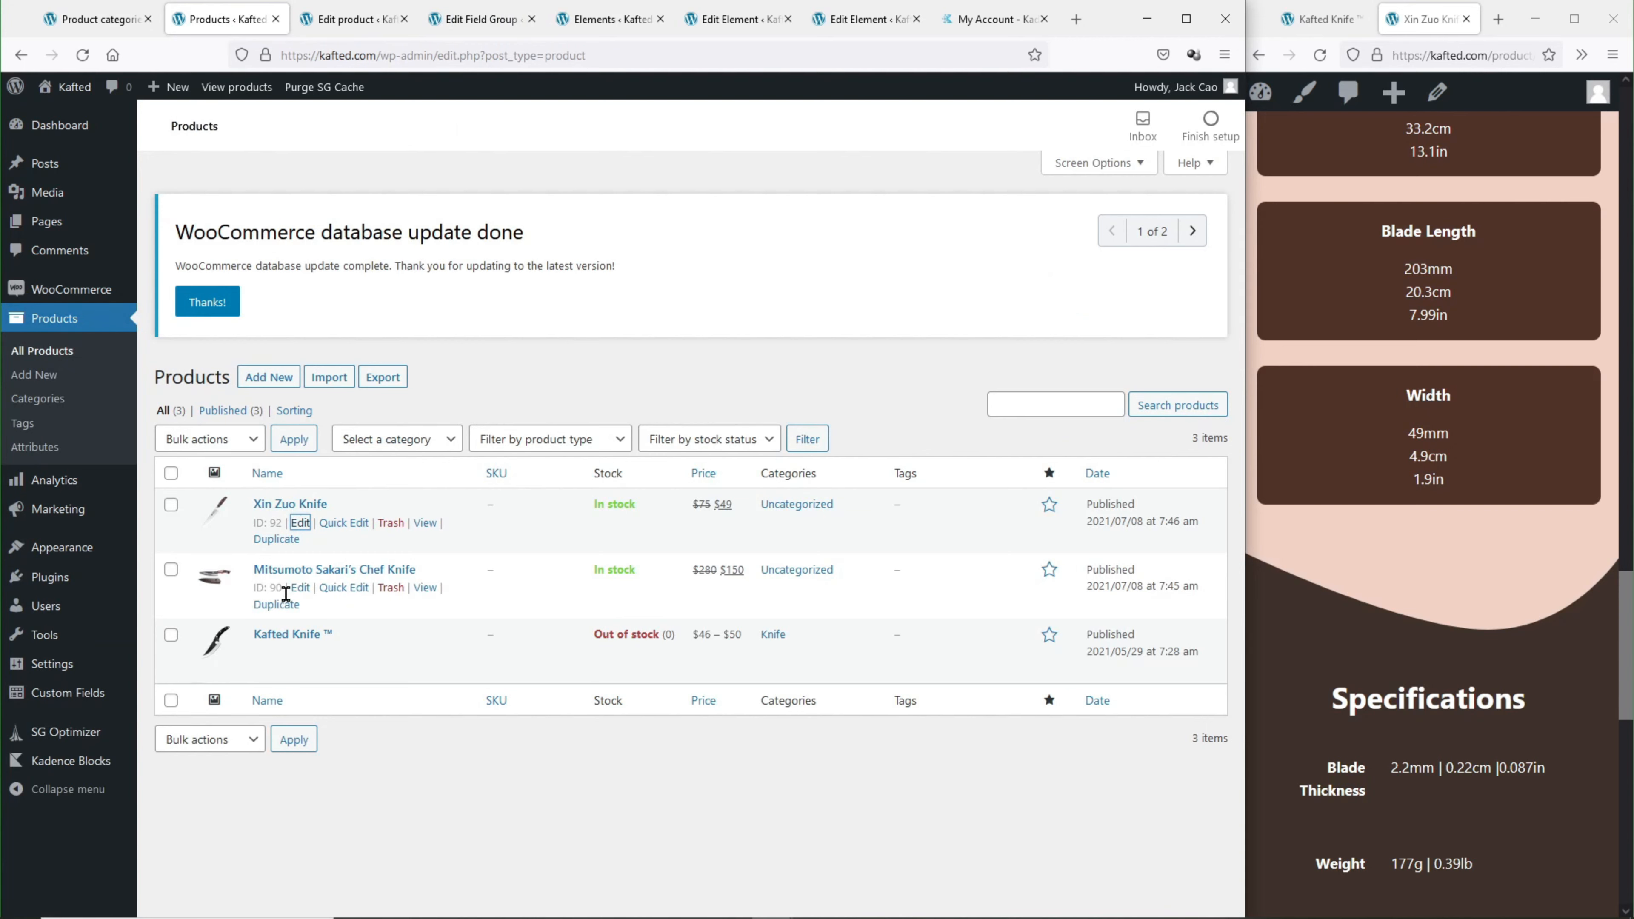
pyautogui.click(291, 589)
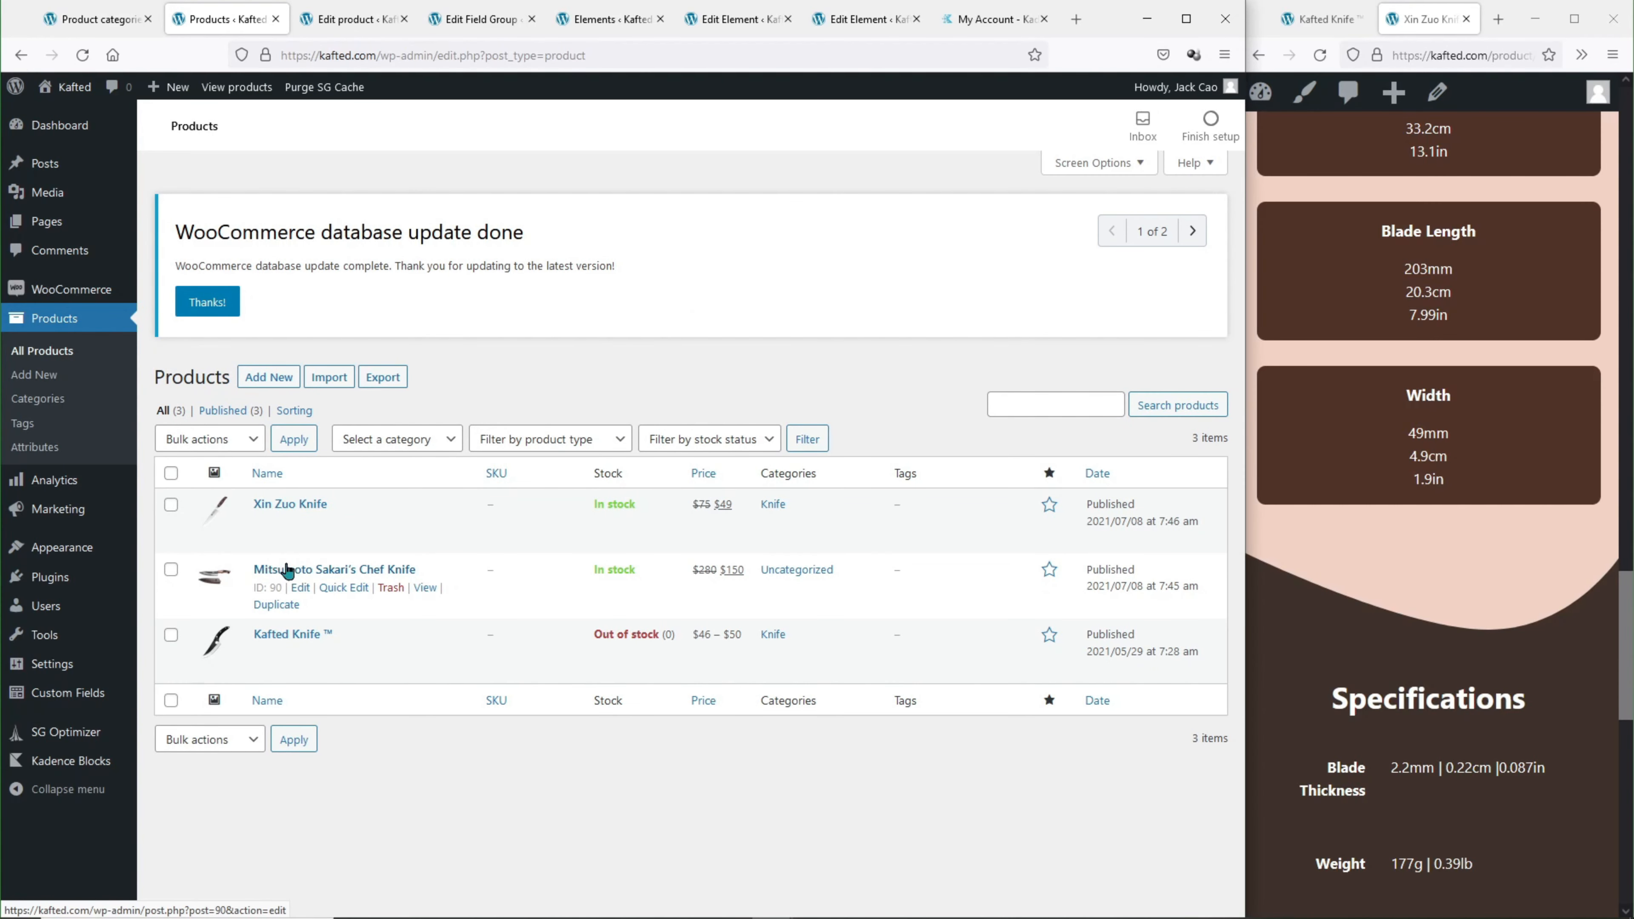
pyautogui.click(299, 584)
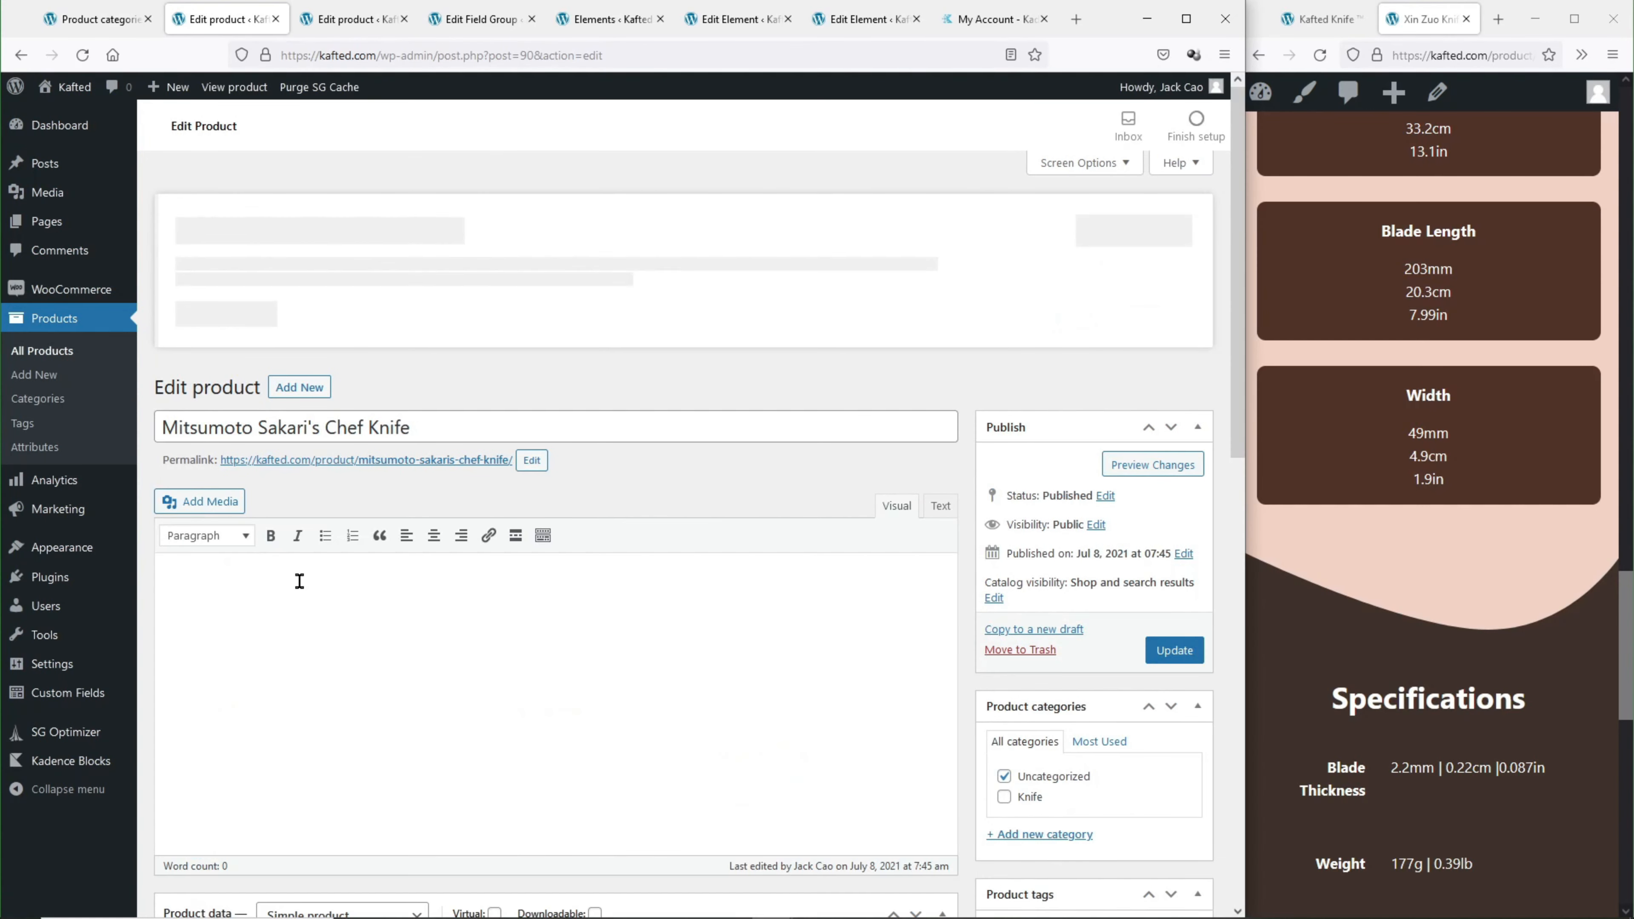
# Select the Knife category for Mitsumoto Sakari's Chef Knife and look through the Knife Custom Fields.
pyautogui.scroll(-6, 300, 582)
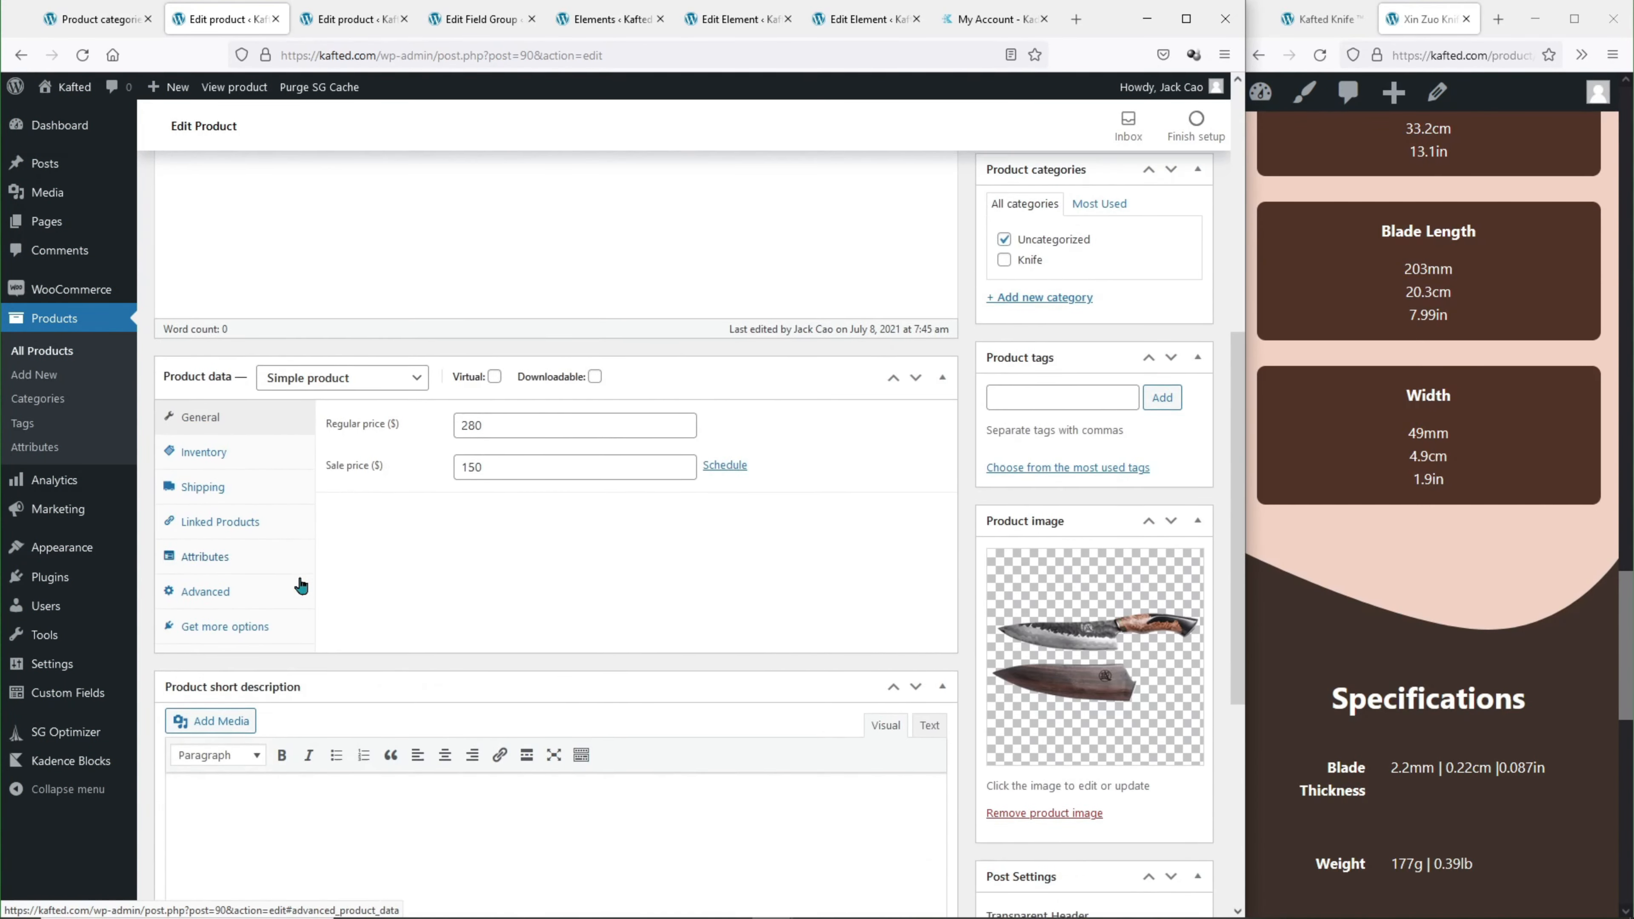
pyautogui.scroll(-5, 299, 582)
pyautogui.scroll(4, 550, 549)
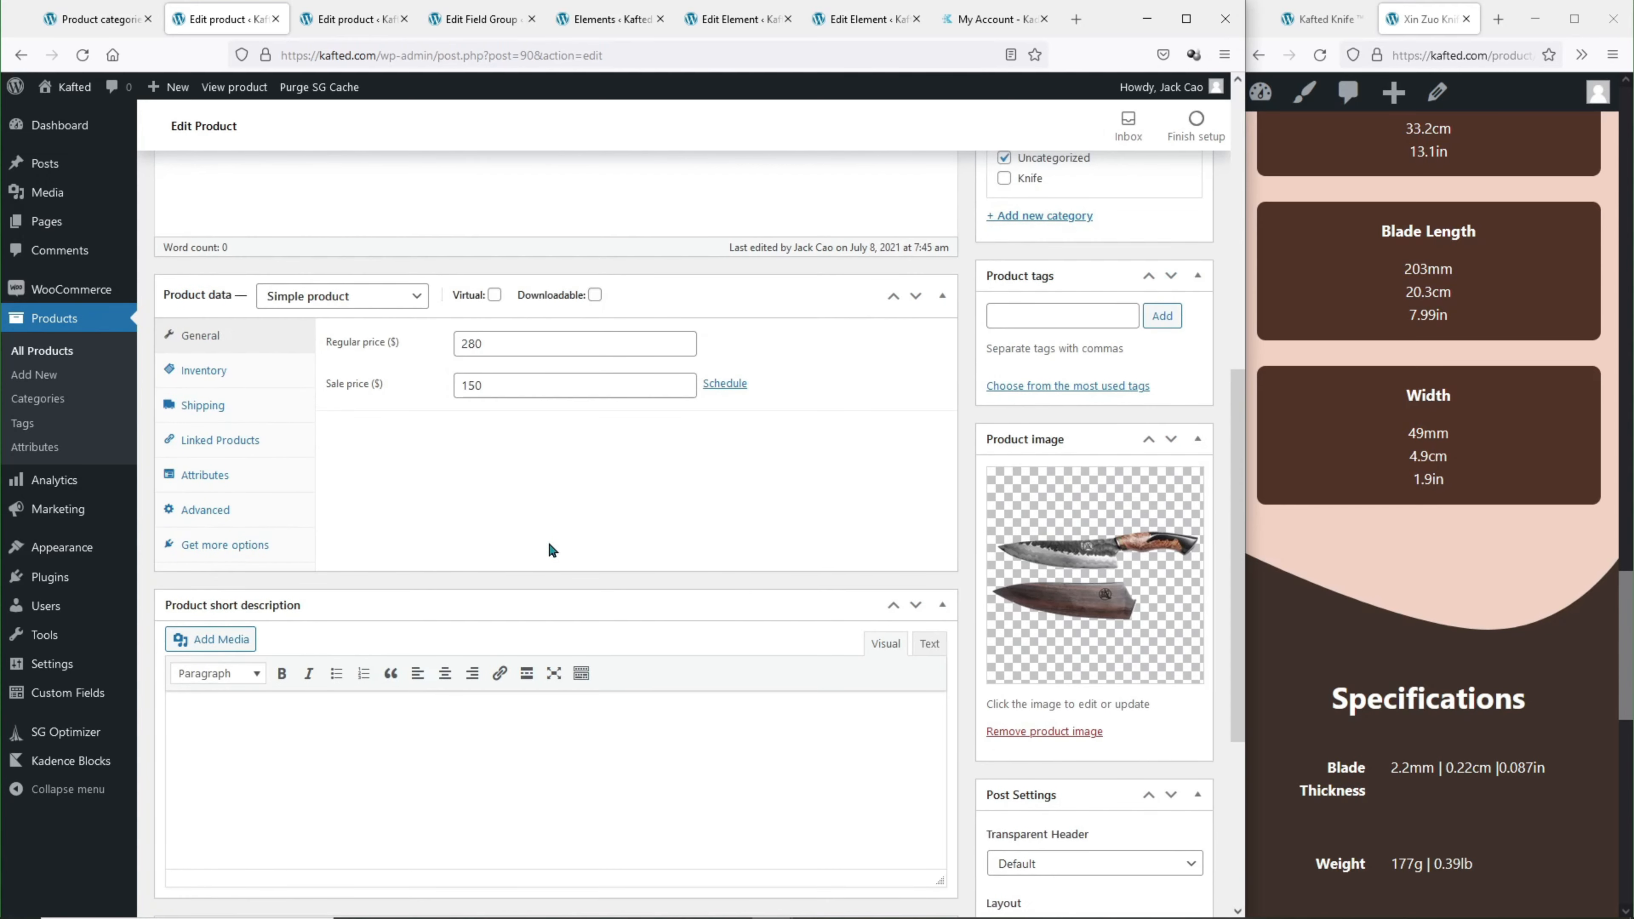
pyautogui.scroll(1, 550, 549)
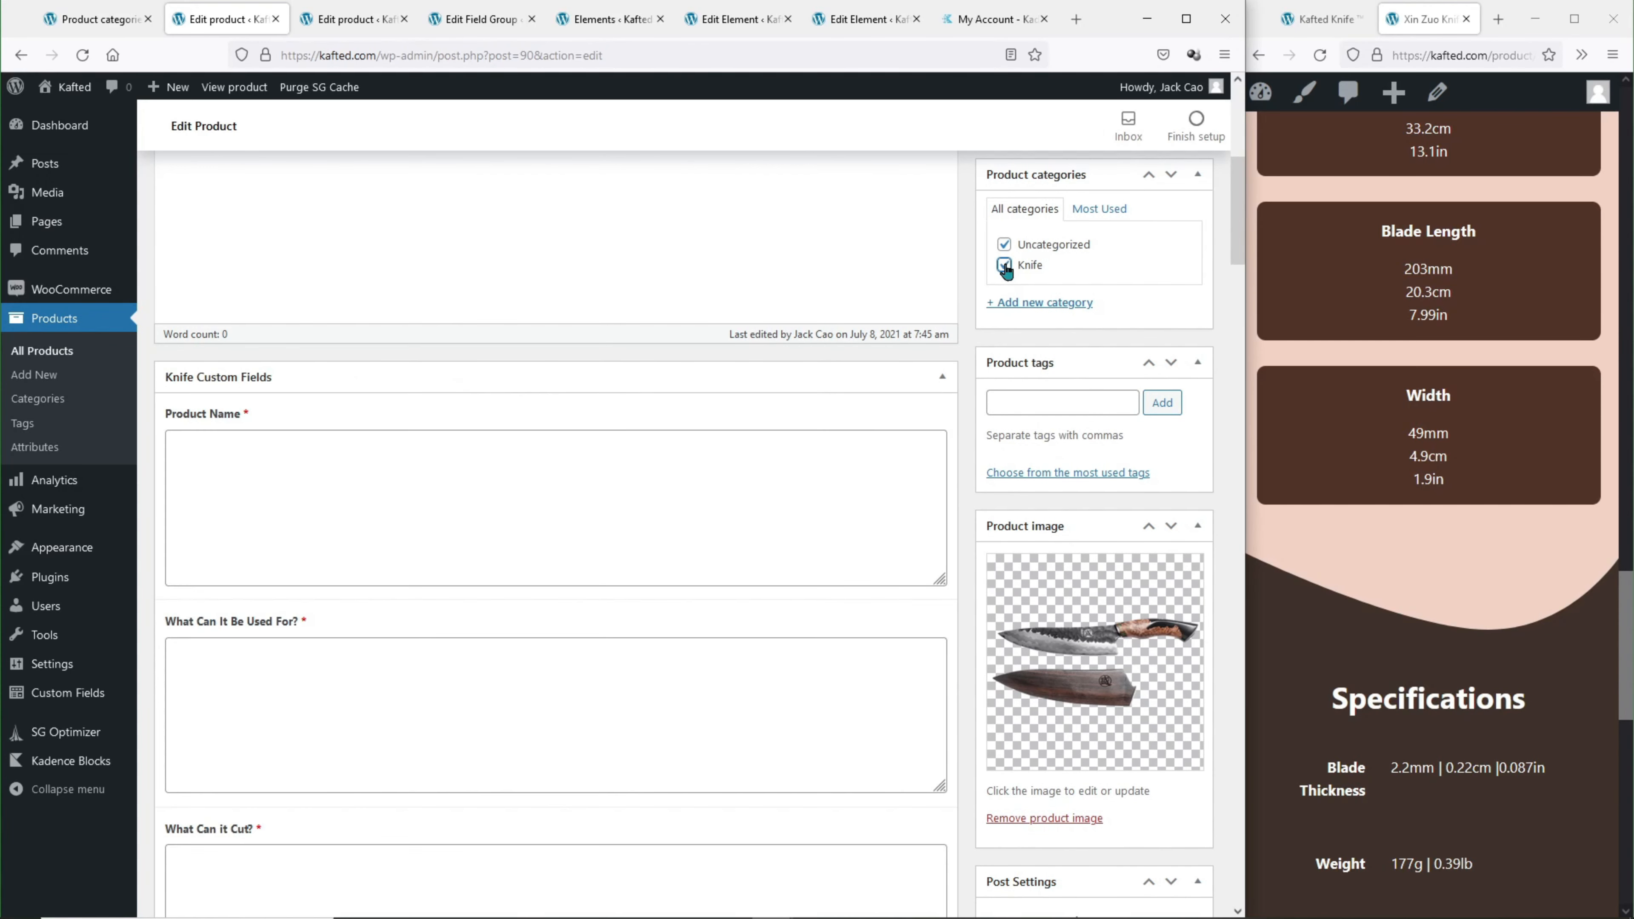
pyautogui.scroll(-3, 244, 476)
pyautogui.scroll(-13, 256, 502)
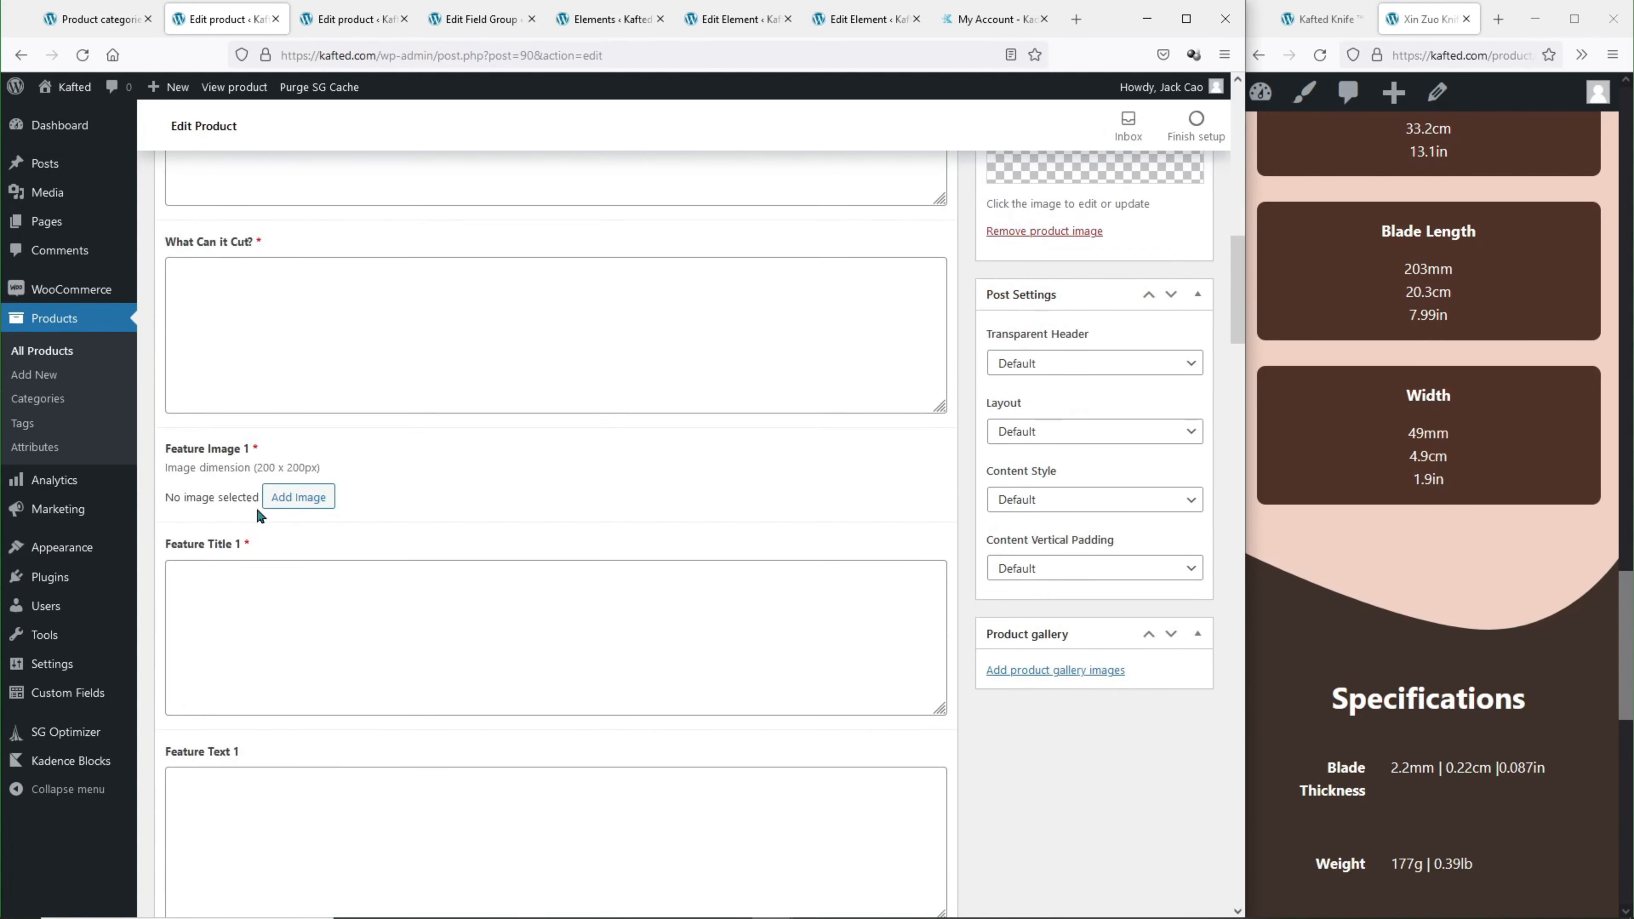